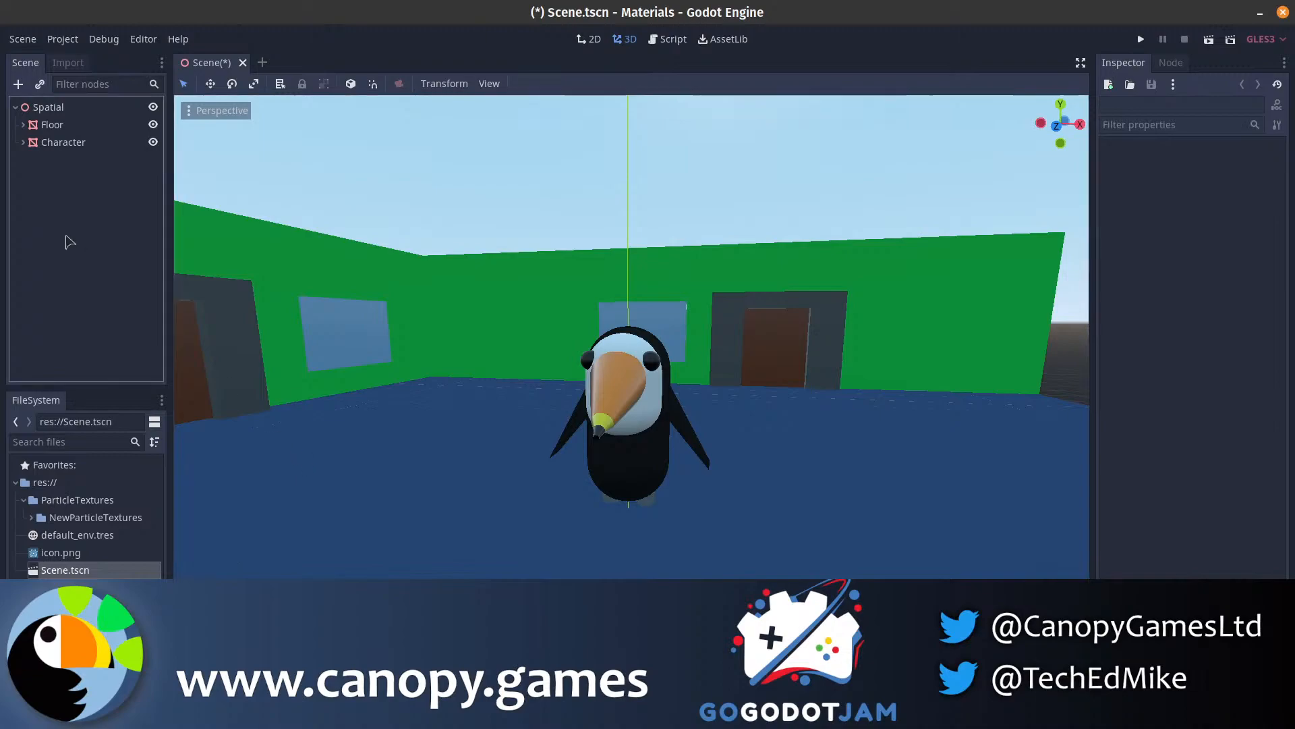
- Add a WorldEnvironment node under the Spatial root and give it a new Environment resource
left_click(56, 113)
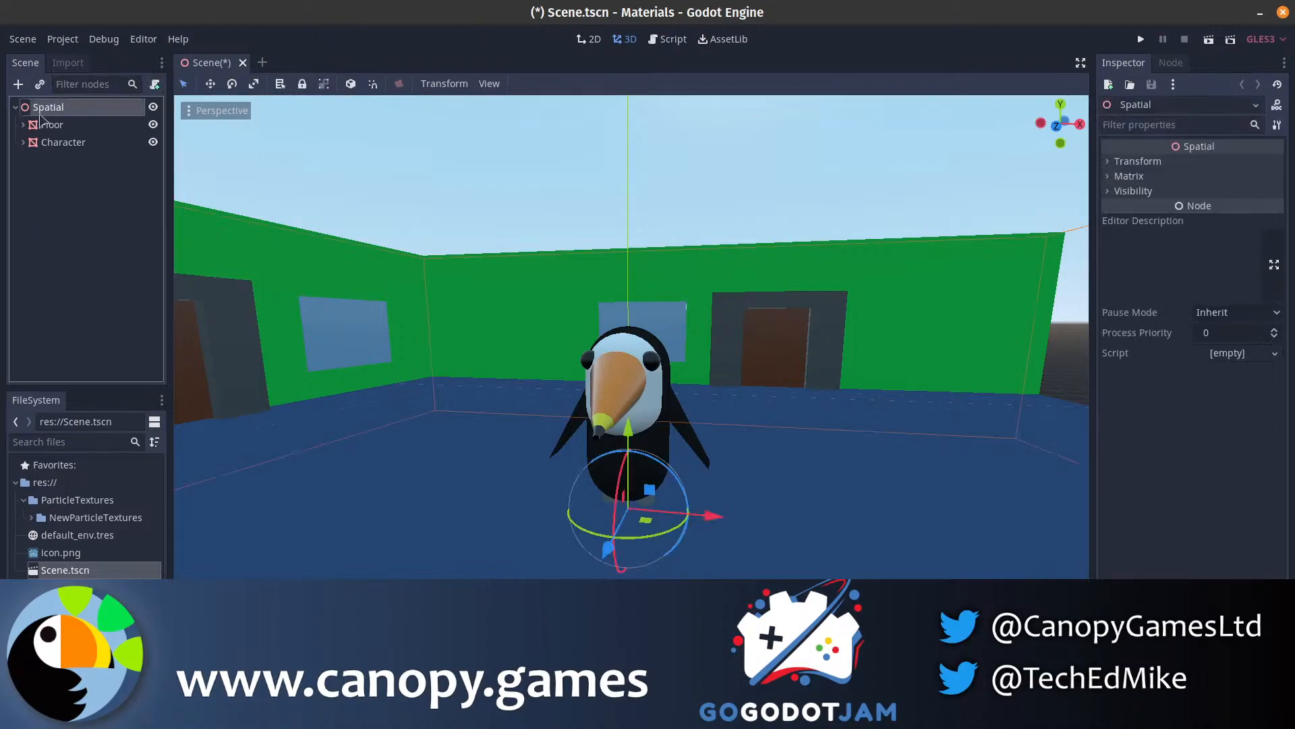
left_click(18, 84)
type("world")
key("Return")
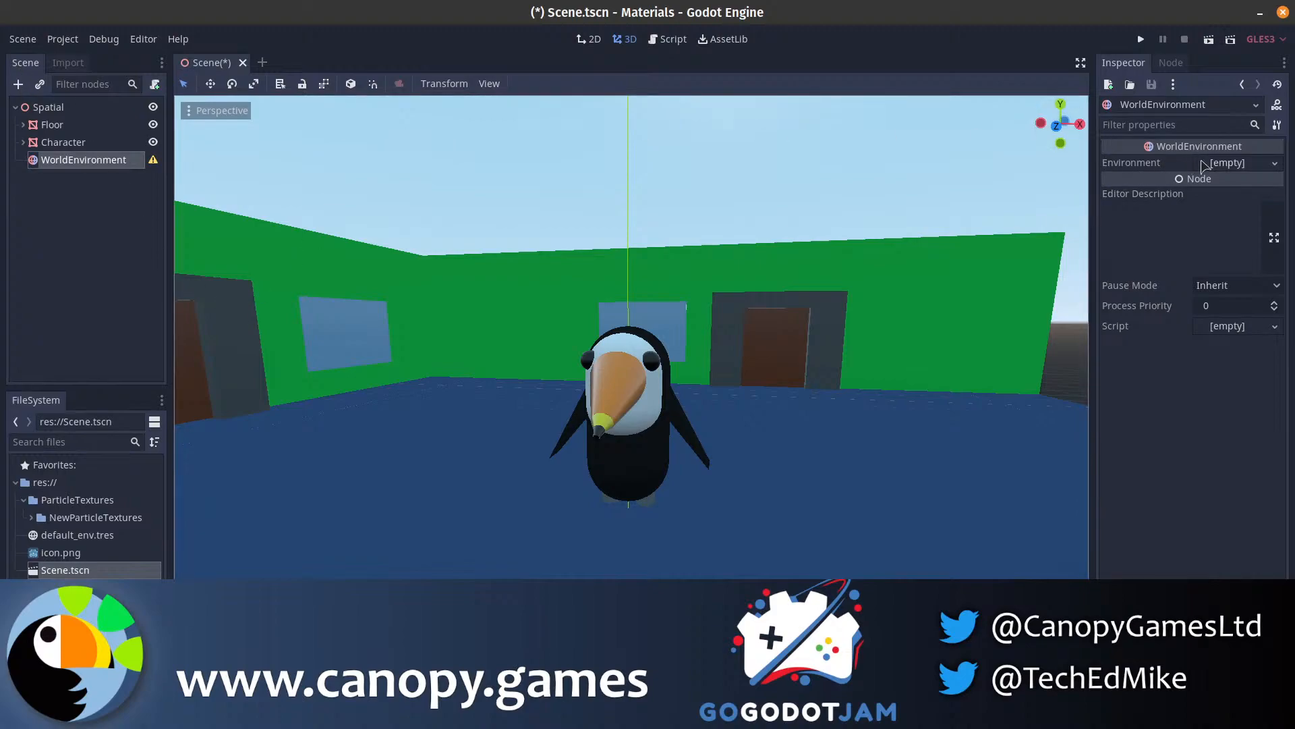
left_click(1225, 164)
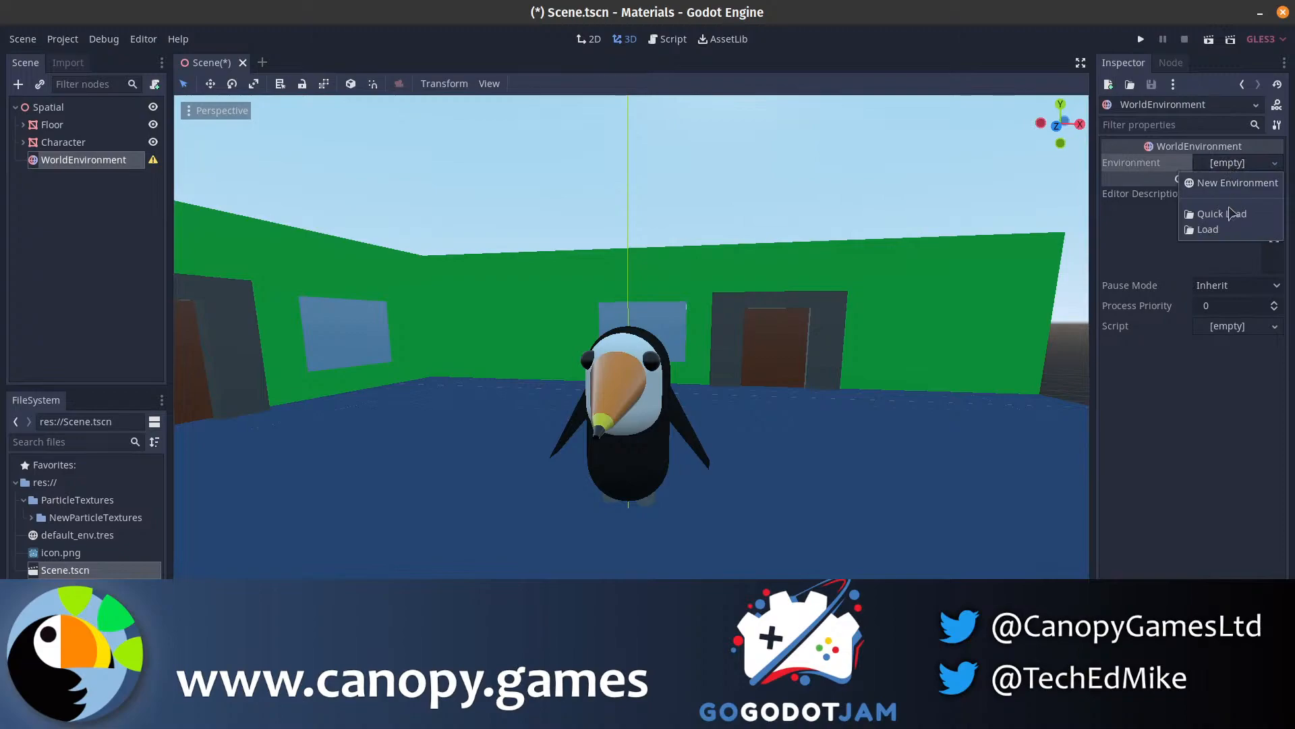
left_click(1234, 192)
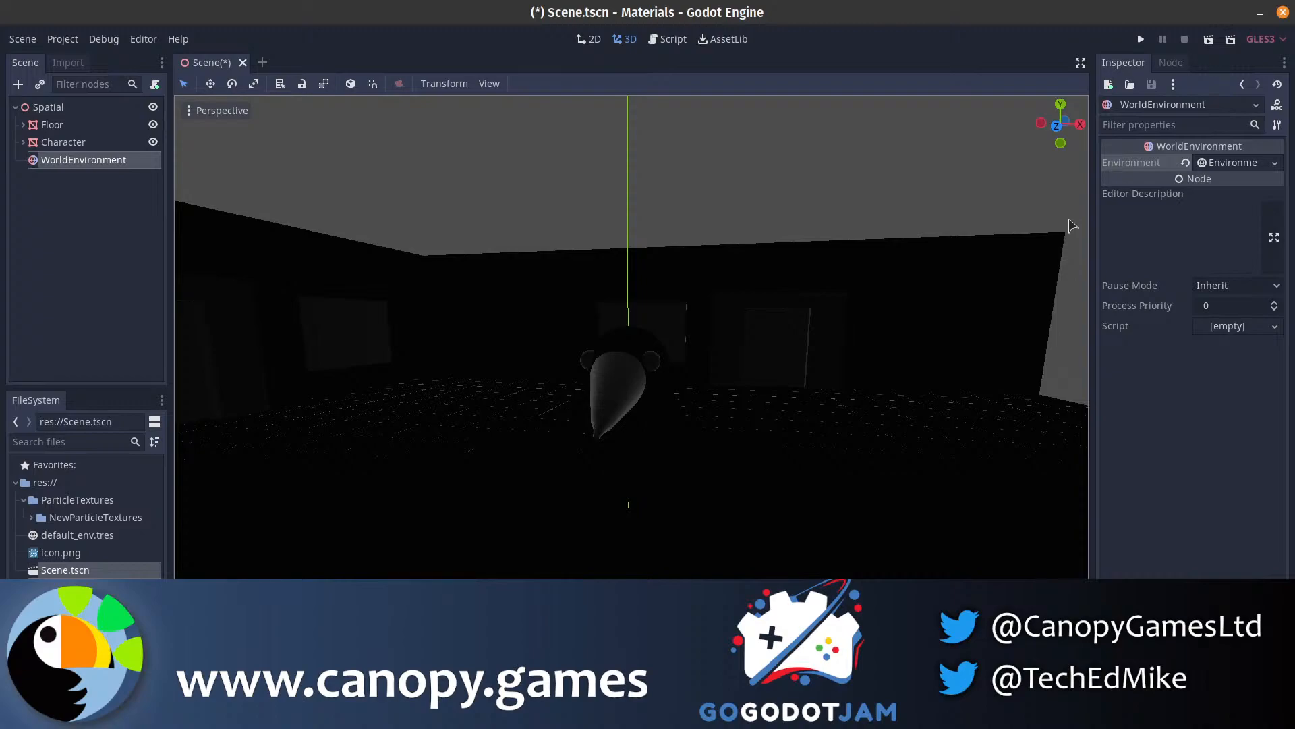
- Set the environment's background mode to Sky and assign it a new ProceduralSky
left_click(1232, 167)
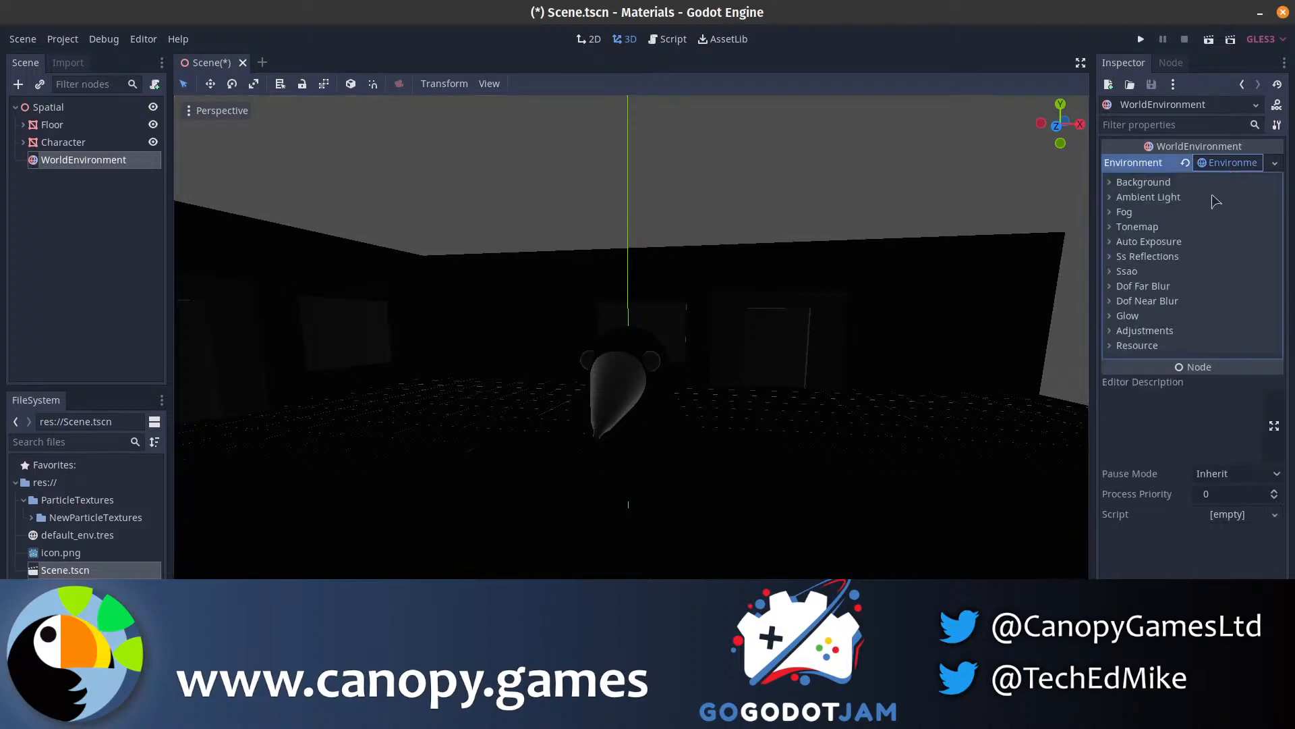
left_click(1174, 182)
left_click(1237, 198)
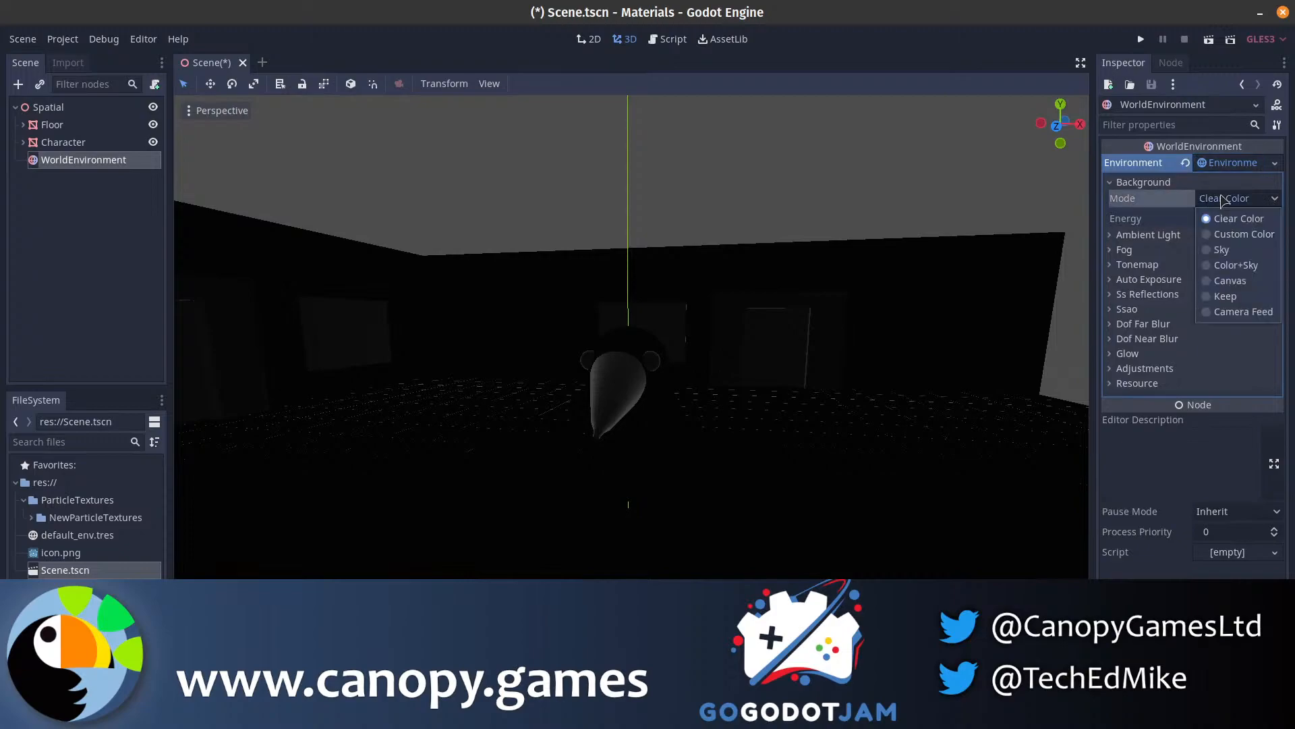
left_click(1222, 250)
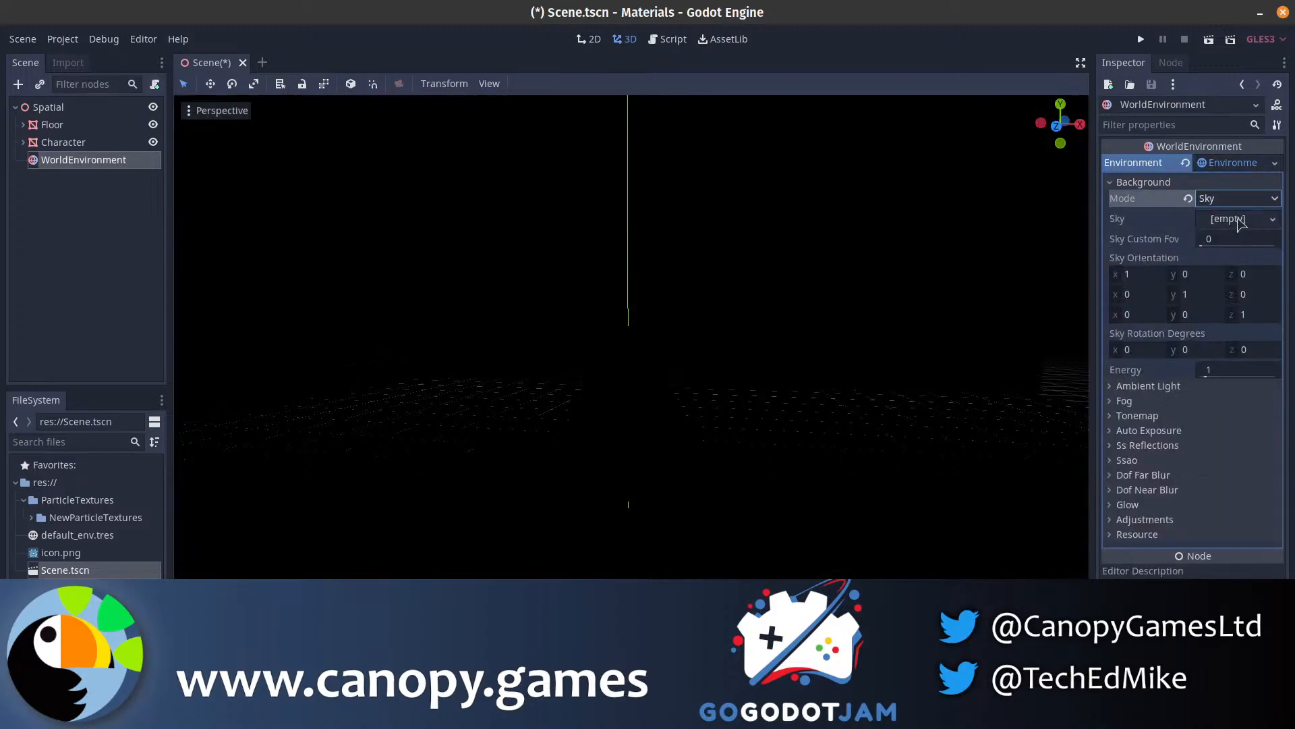
left_click(1240, 220)
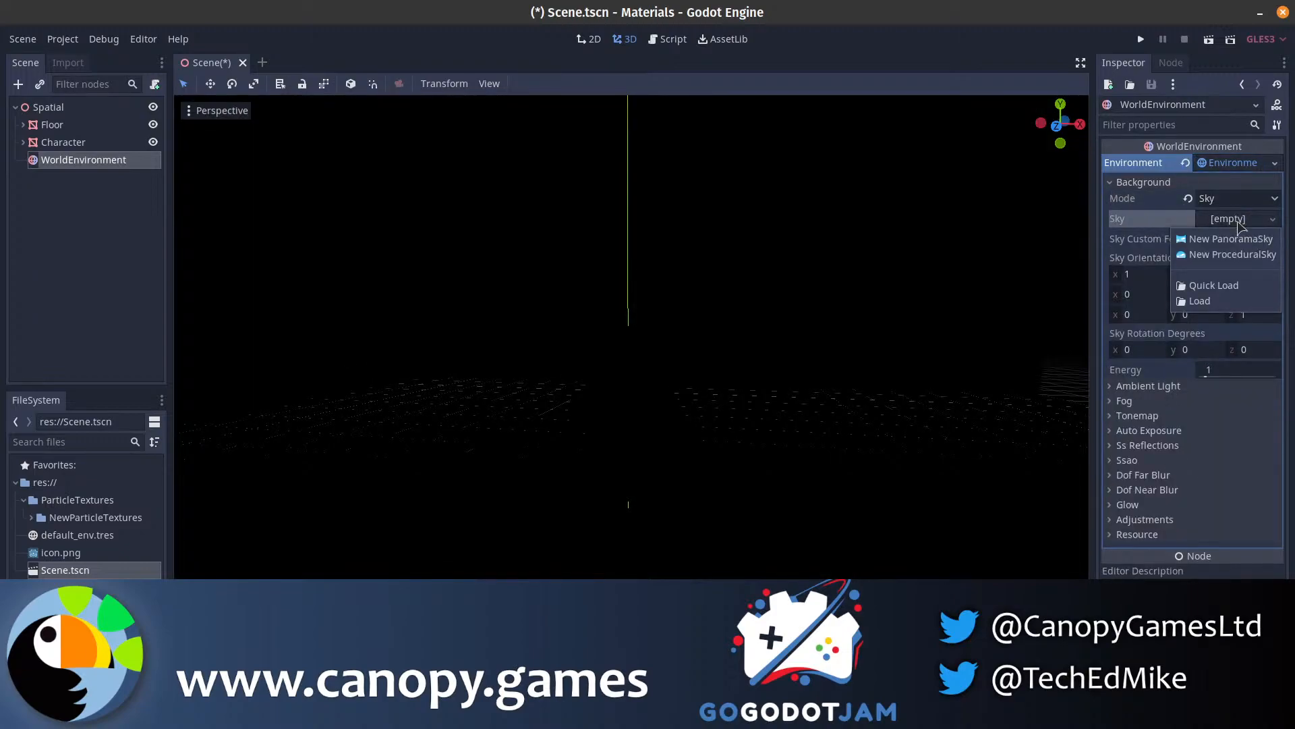
left_click(1233, 255)
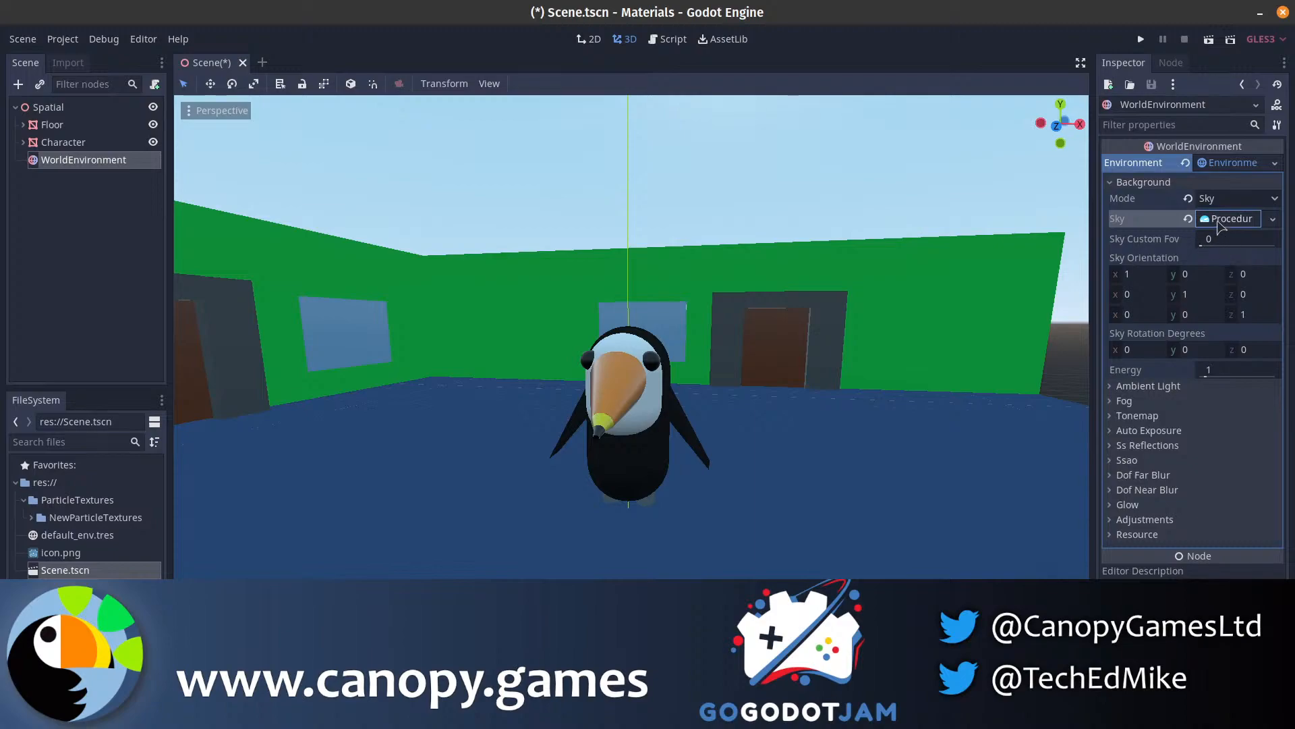
left_click(1222, 224)
left_click(1211, 223)
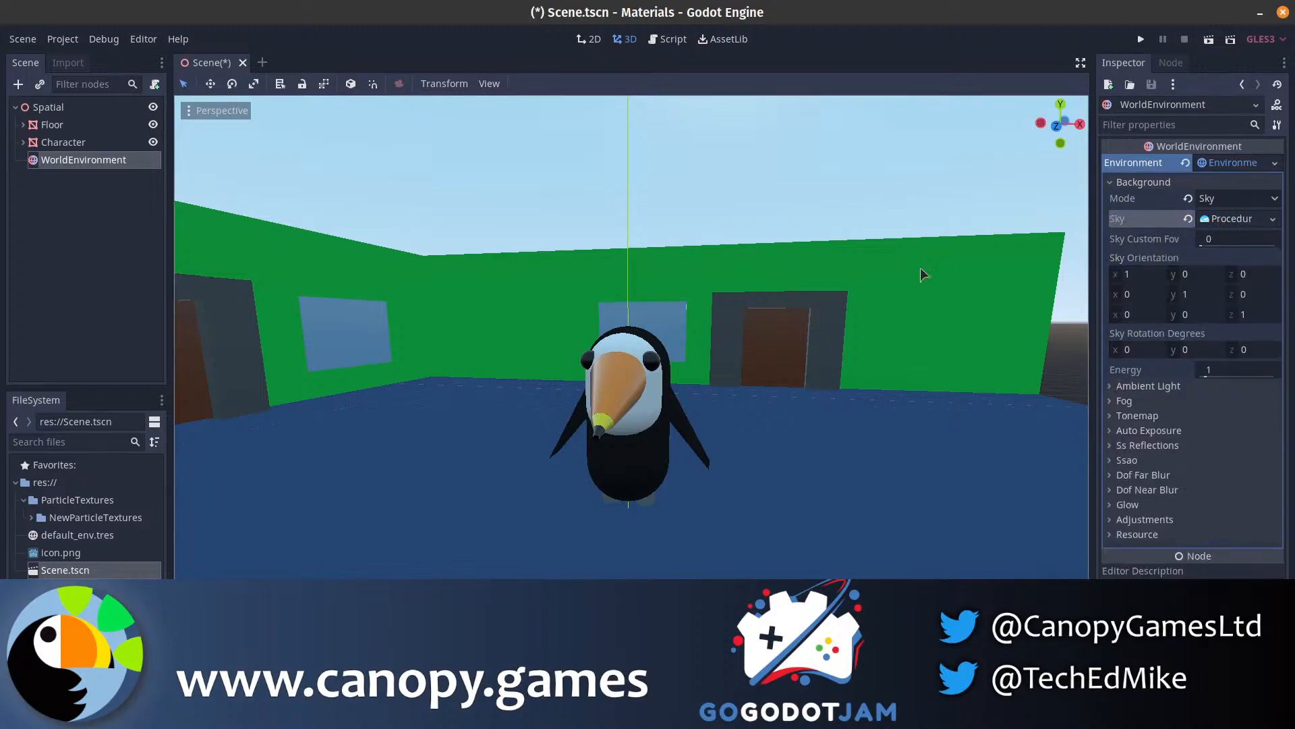
- Lower the environment's ambient light sky contribution to 0.36
mouse_move(790, 300)
right_mouse_down()
mouse_move(786, 314)
mouse_move(820, 295)
mouse_move(804, 289)
right_mouse_up()
key("a")
key("d")
key("w")
key("s")
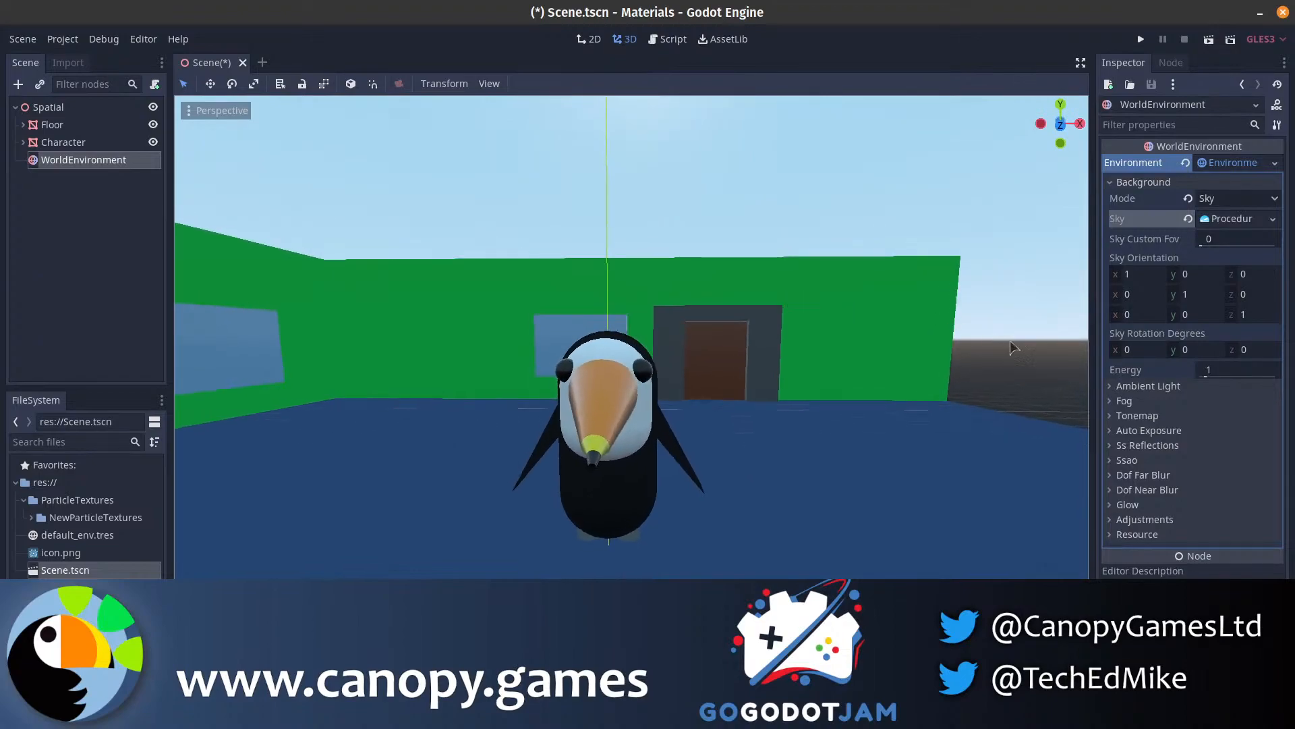
left_click(1115, 386)
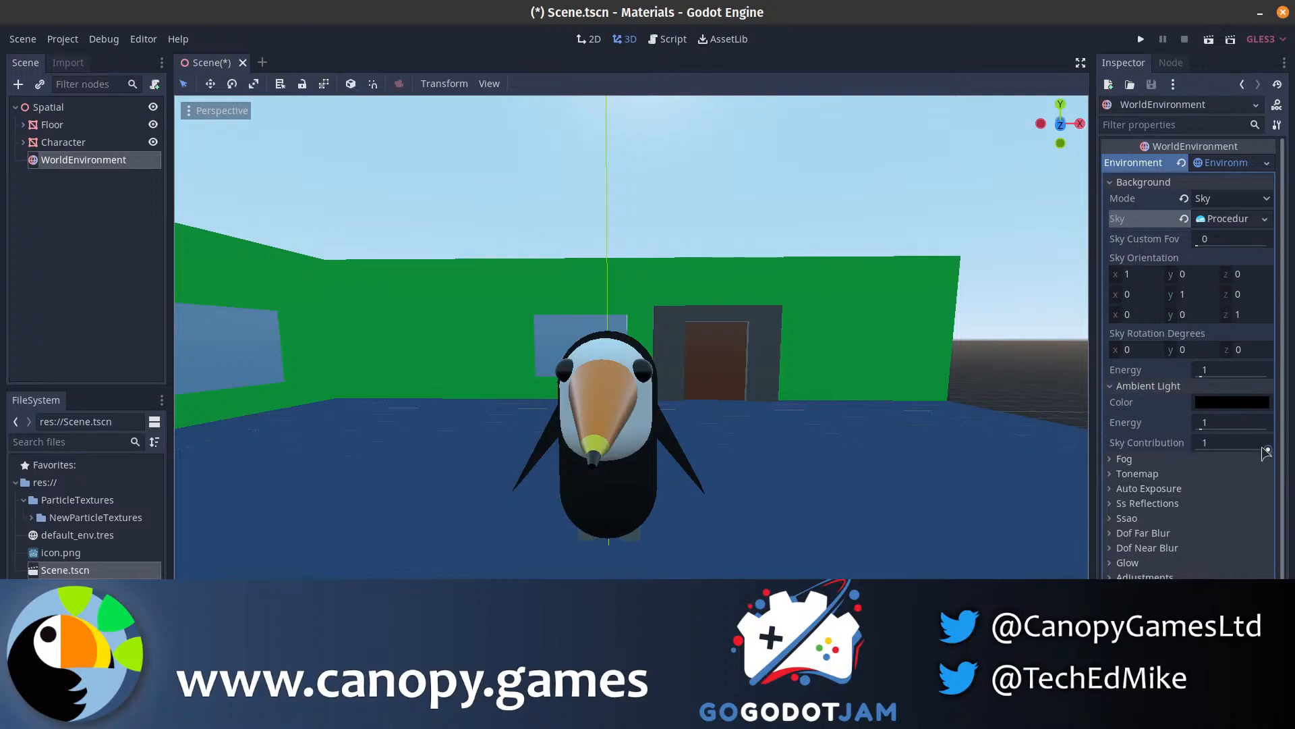
left_click_drag(1267, 450, 1223, 451)
- Set the ambient light colour to the near-white ebebeb
left_click(1232, 402)
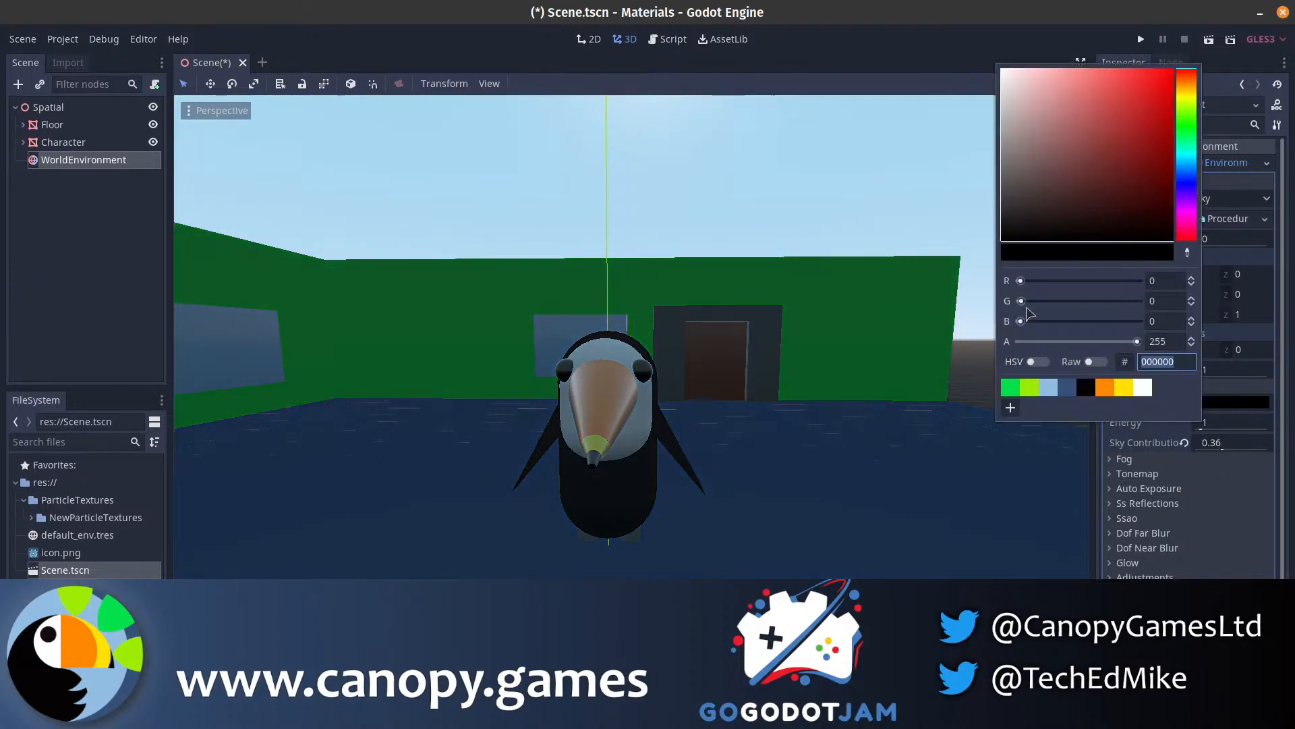
type("ffffff")
key("Return")
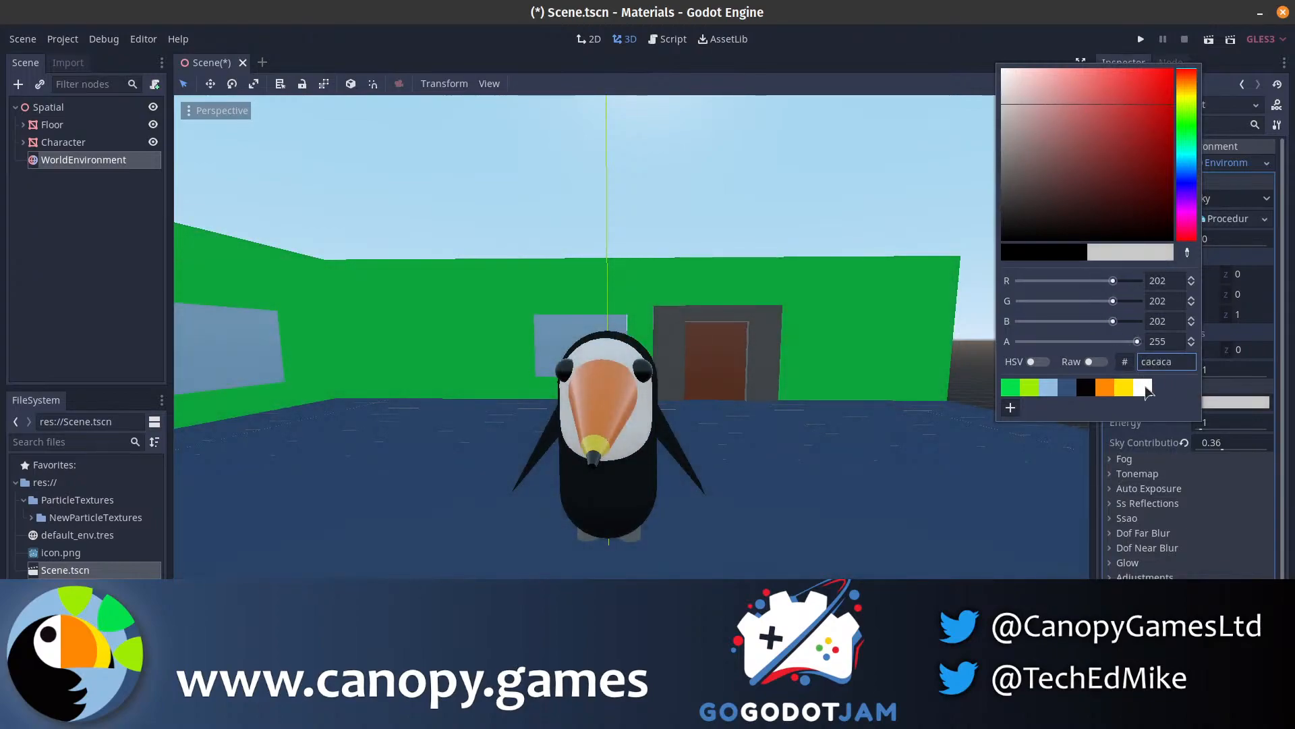
left_click(1002, 82)
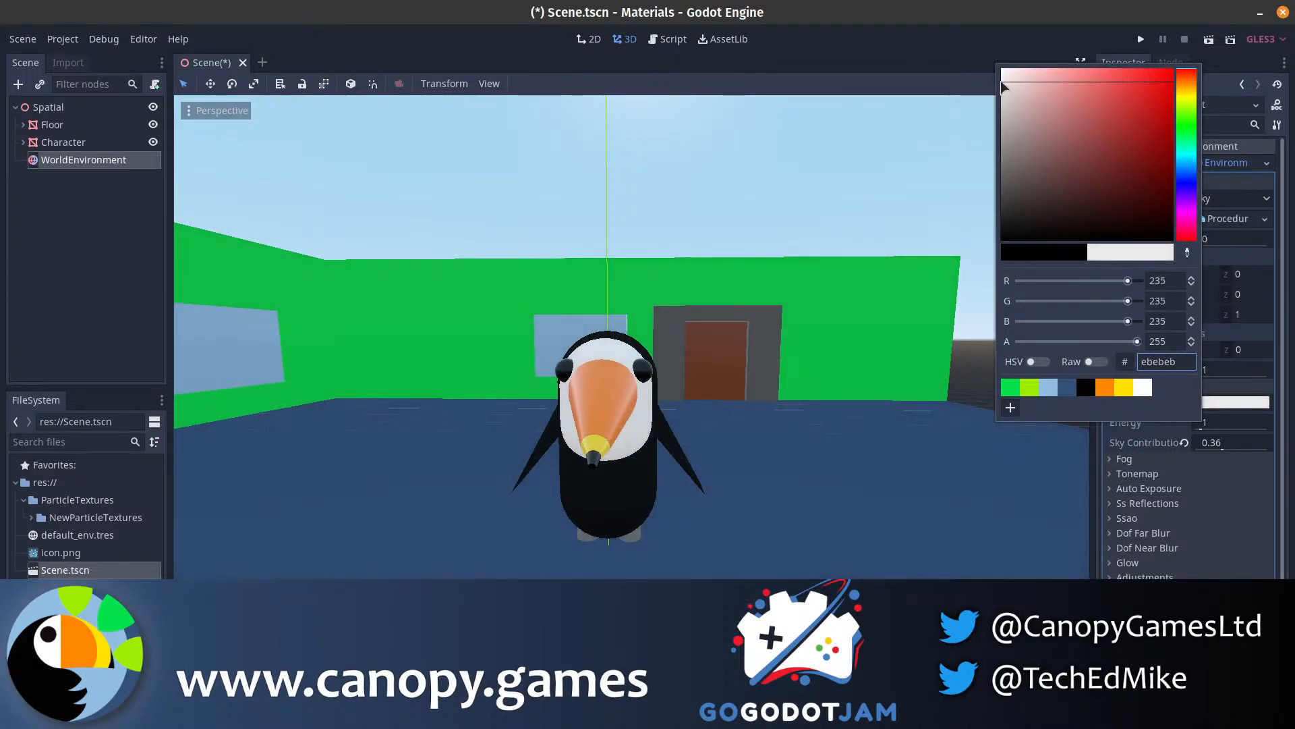
- Try an ambient light energy of 2 and revert it to the default
right_click_drag(809, 350, 705, 351)
key("d")
key("w")
key("s")
left_click(1221, 424)
type("2")
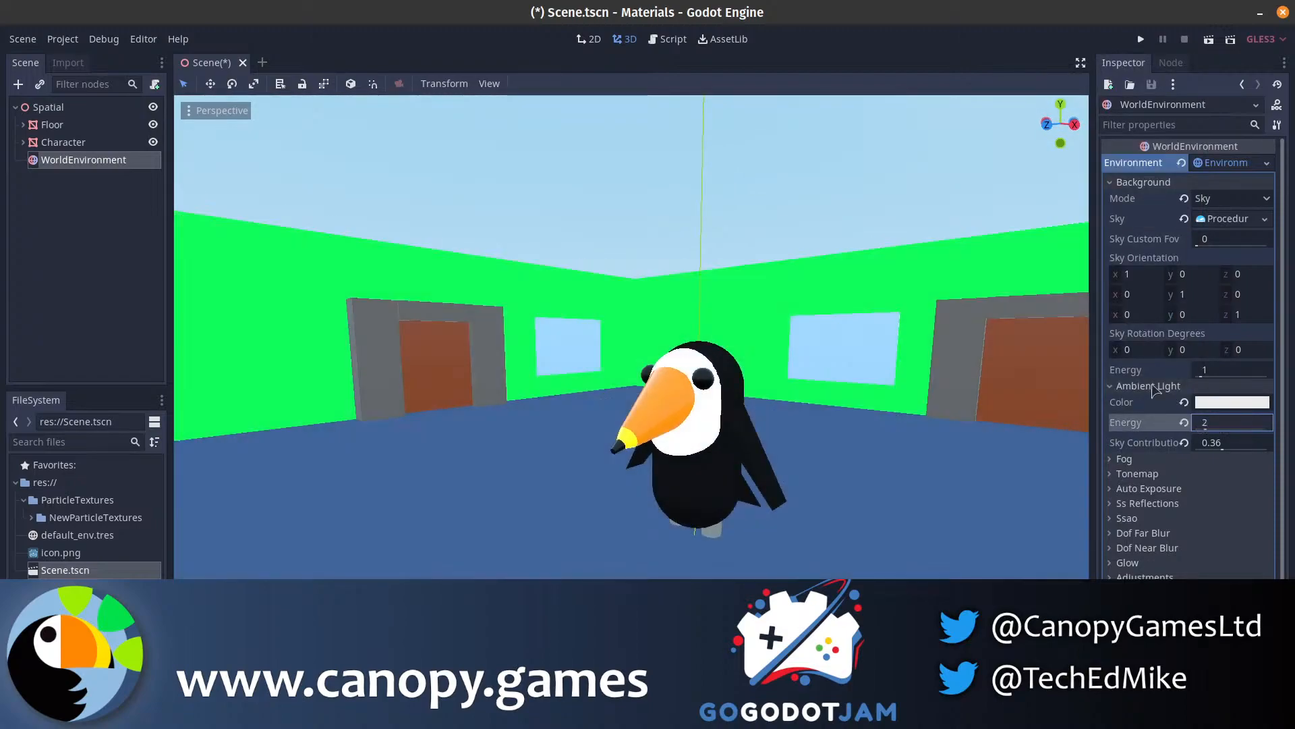
left_click(1185, 424)
key("a")
right_click_drag(882, 442, 935, 443)
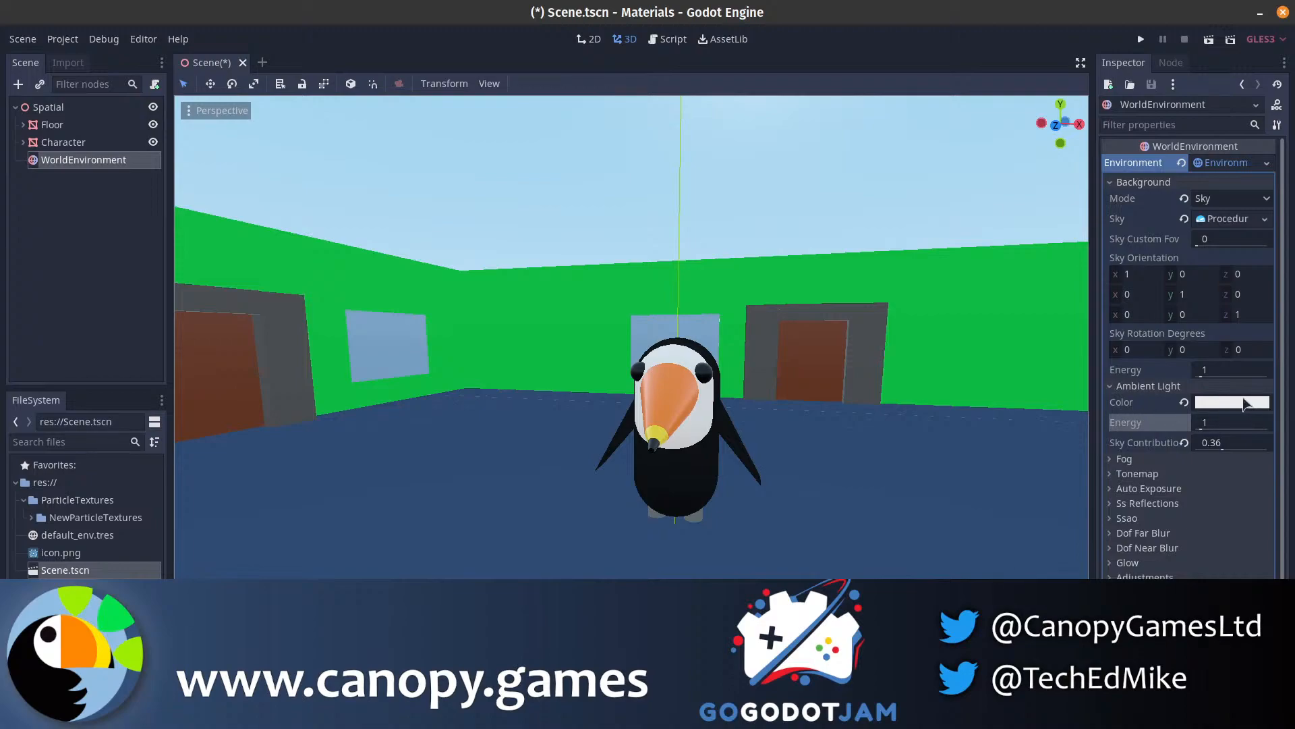
- Add a DirectionalLight node under the Spatial root
mouse_move(1245, 404)
right_click_drag(622, 432, 693, 426)
key("a")
key("w")
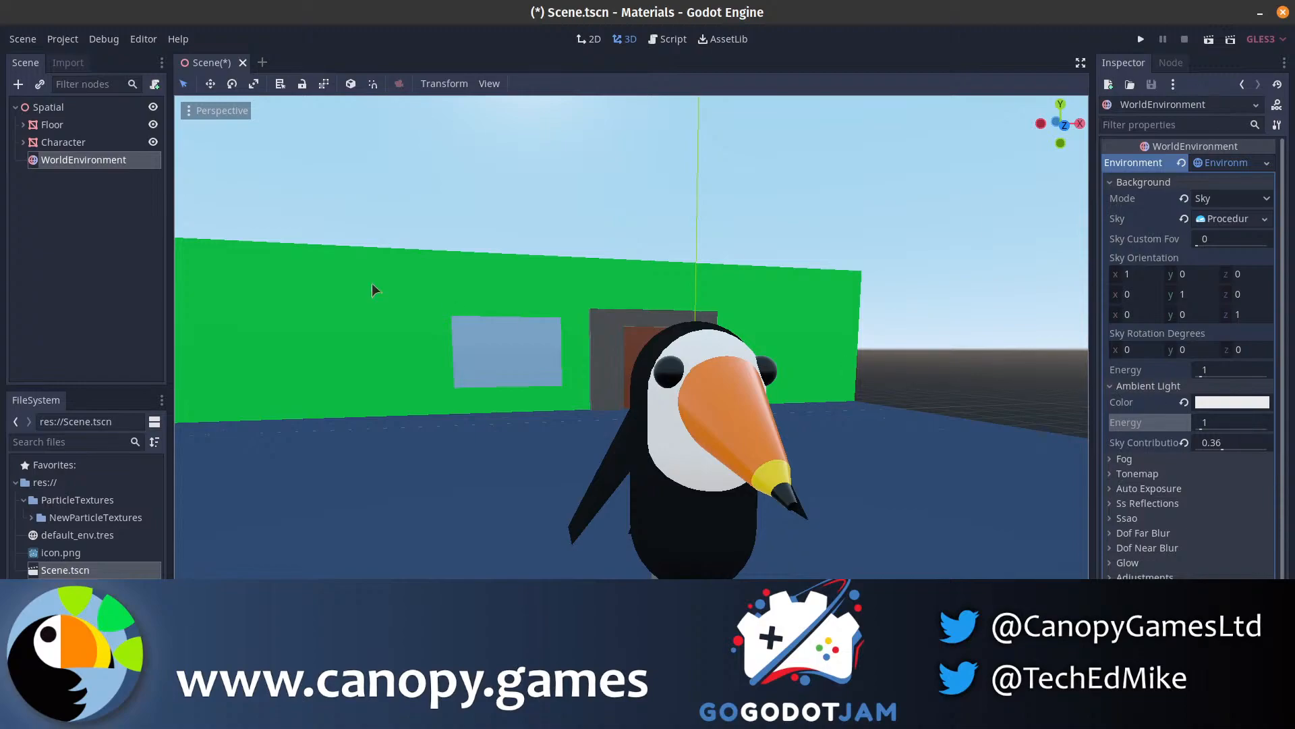
left_click(79, 108)
key("ctrl+a")
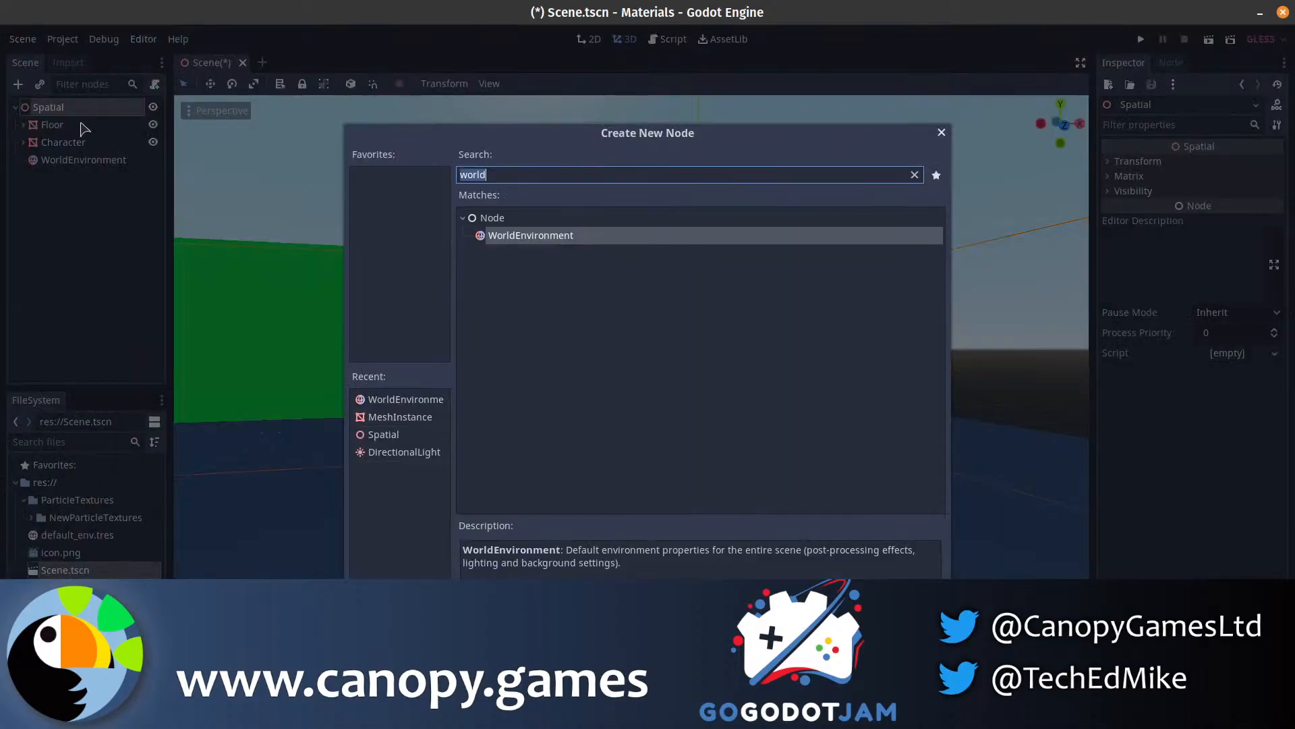
type("direct")
key("Return")
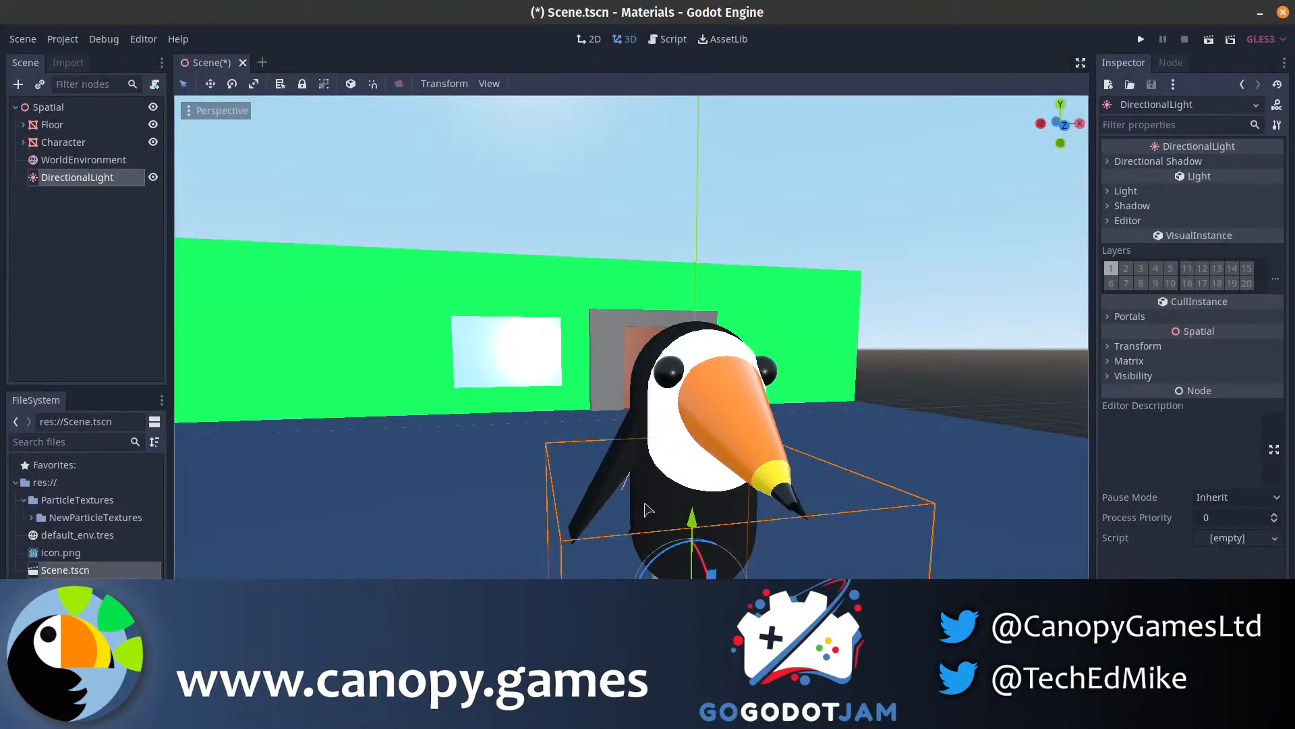
- Raise the directional light above the character and turn it sideways about its vertical axis
left_click_drag(692, 521, 734, 159)
middle_click_drag(734, 159, 723, 162)
key("s")
right_click_drag(723, 162, 753, 279)
left_click_drag(668, 366, 326, 268)
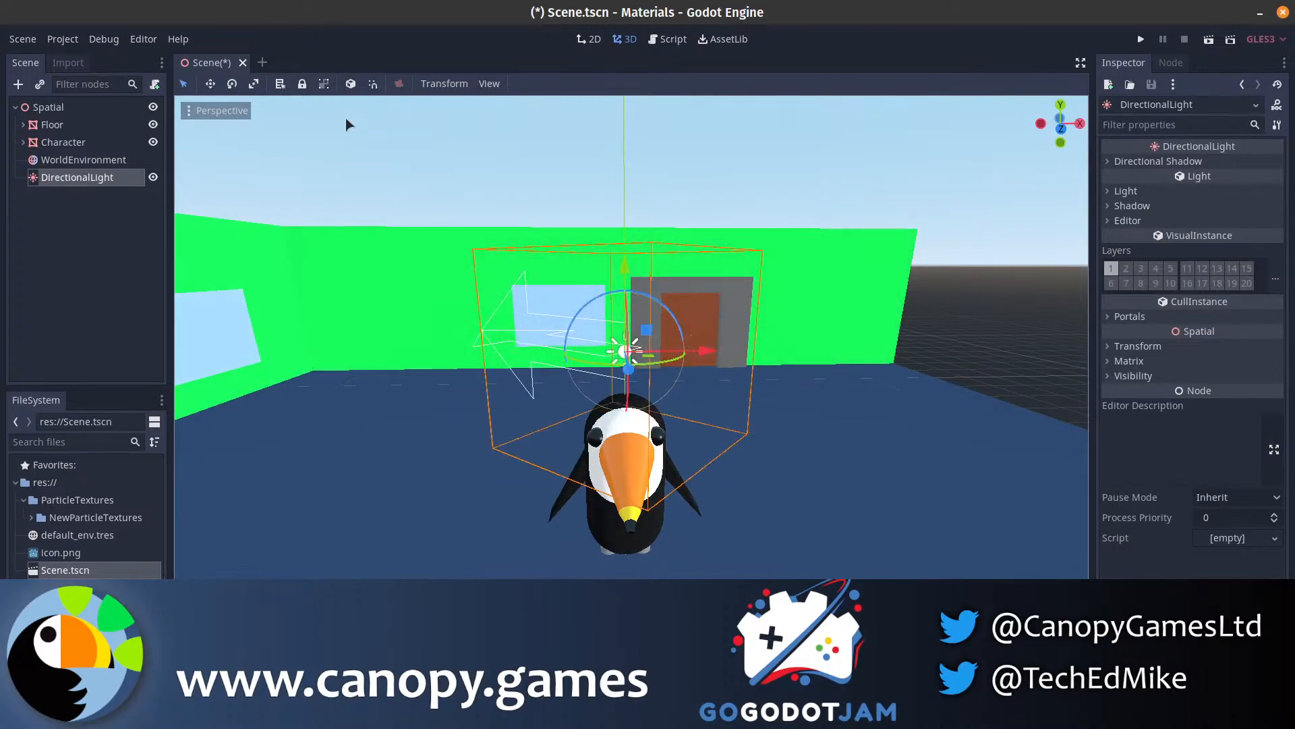
- Enable local space and tilt the directional light so it shines down towards the floor
left_click(355, 84)
key("a")
right_click_drag(597, 326, 628, 345)
key("w")
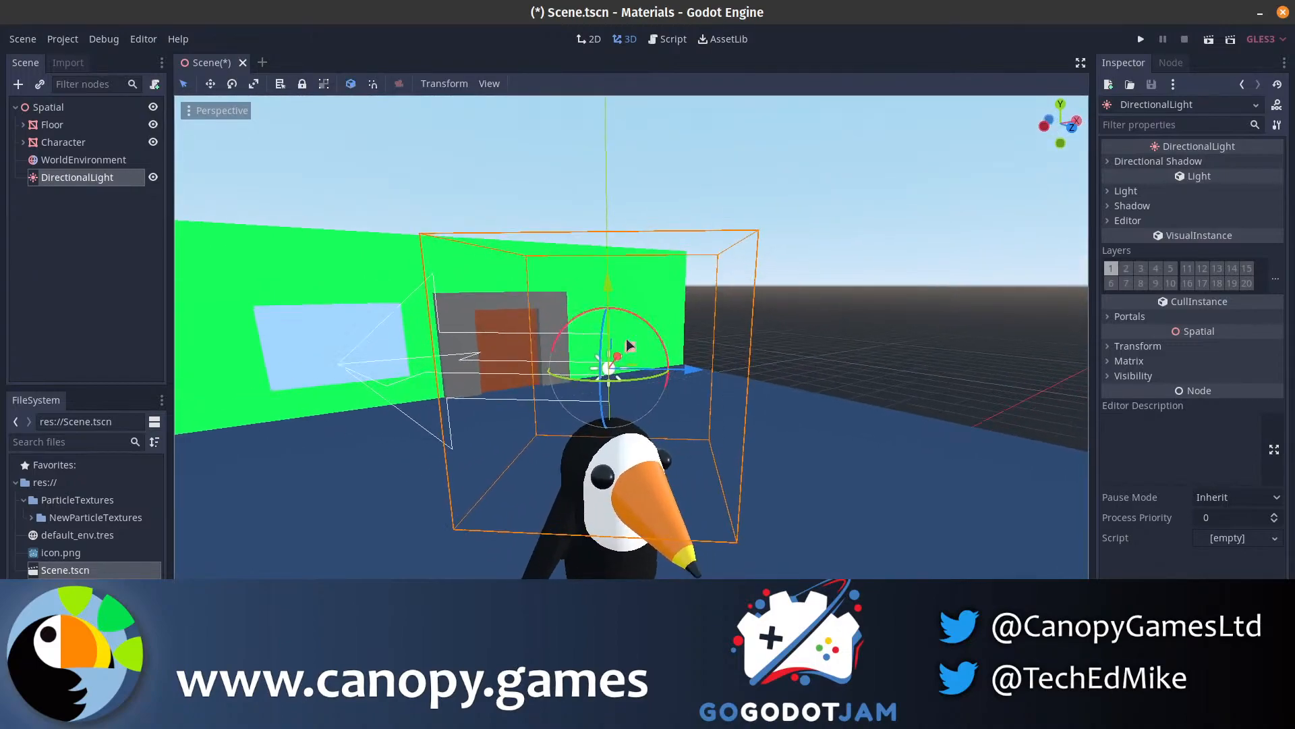
left_click_drag(654, 334, 638, 302)
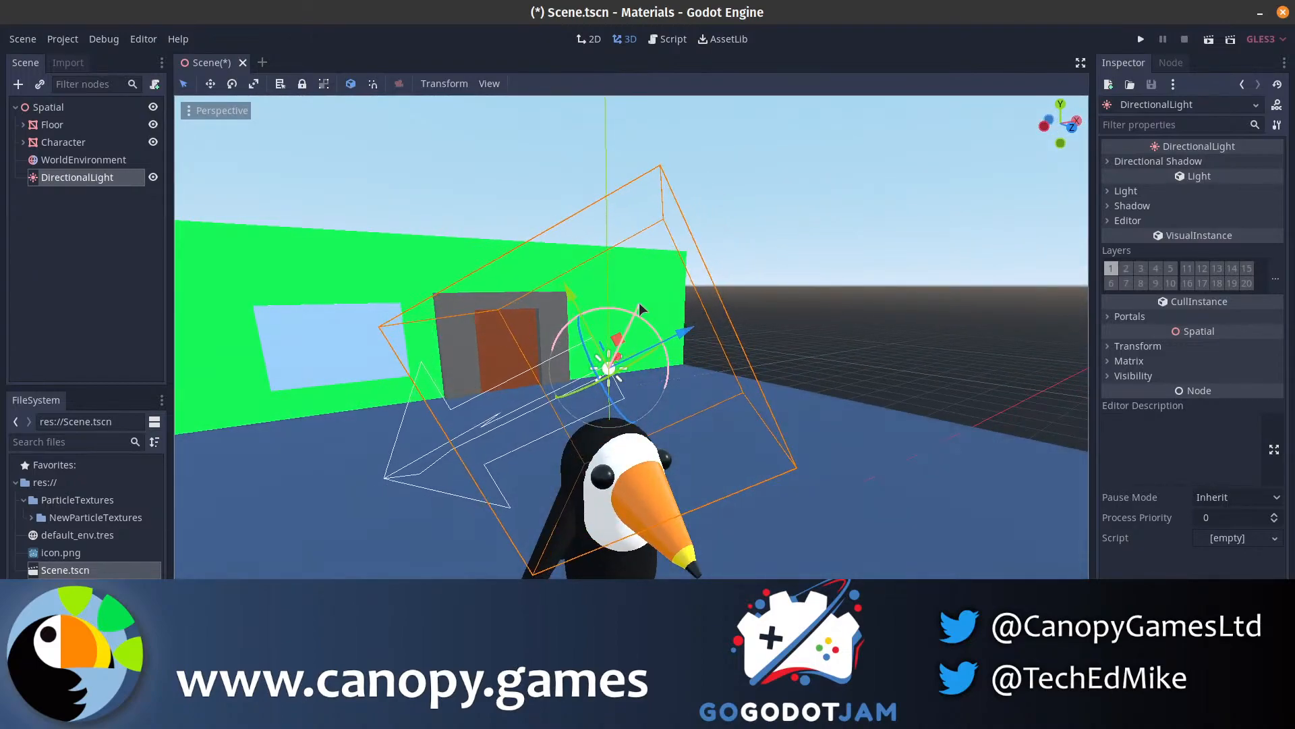
- Enable the directional light's shadow and shift the light slightly in the room
left_click(1132, 206)
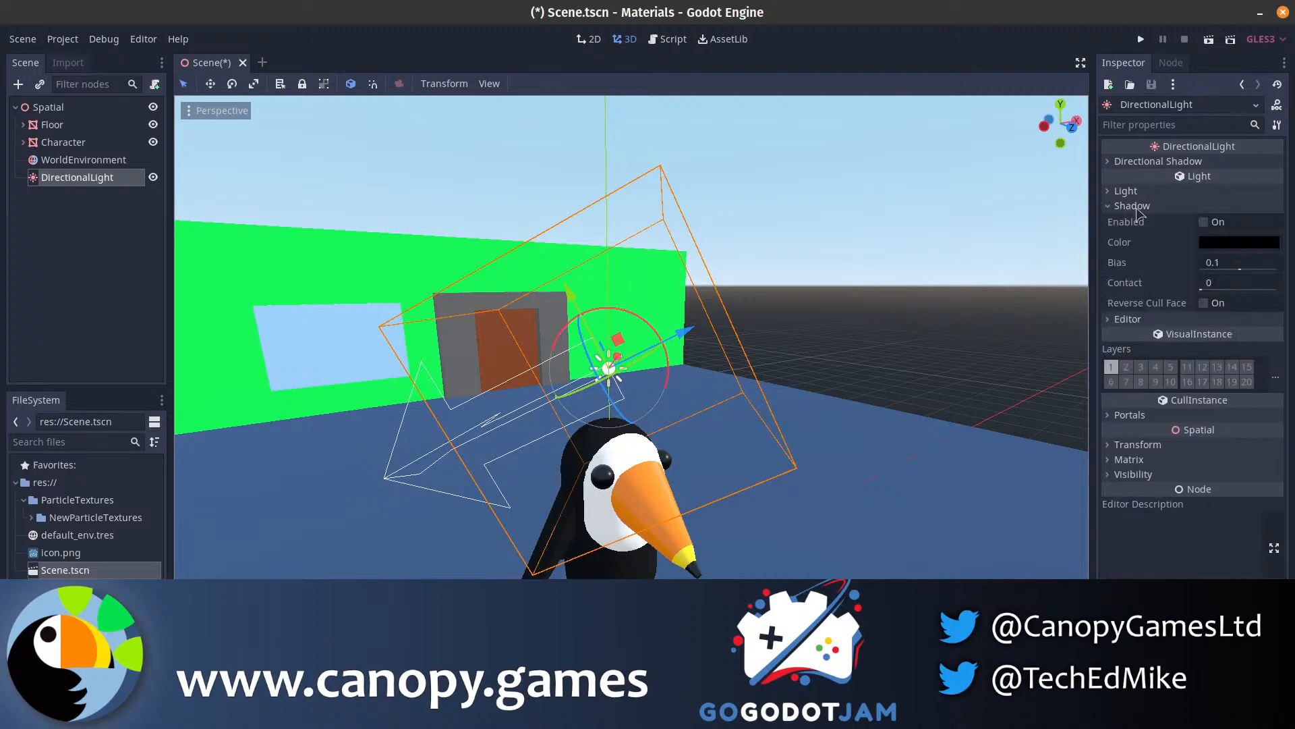
left_click(1203, 222)
key("s")
key("d")
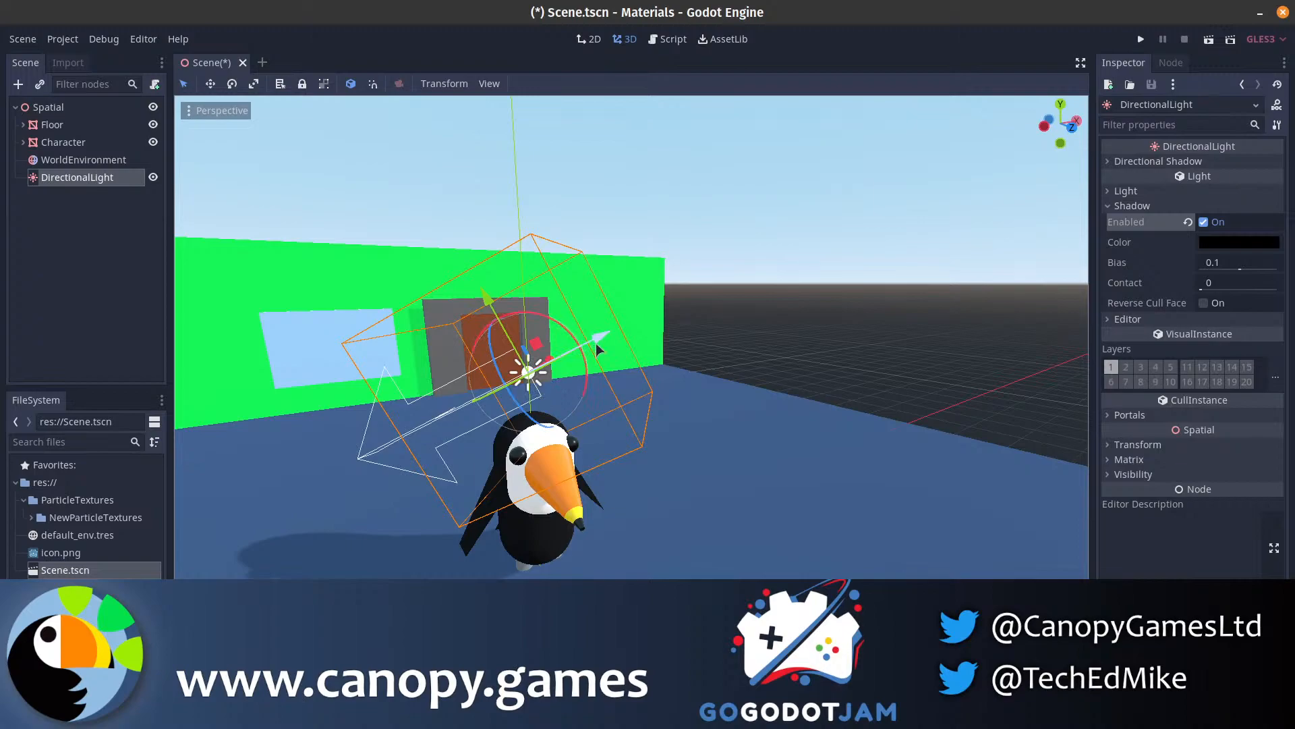
mouse_move(598, 349)
left_mouse_down()
mouse_move(533, 196)
mouse_move(613, 343)
left_mouse_up()
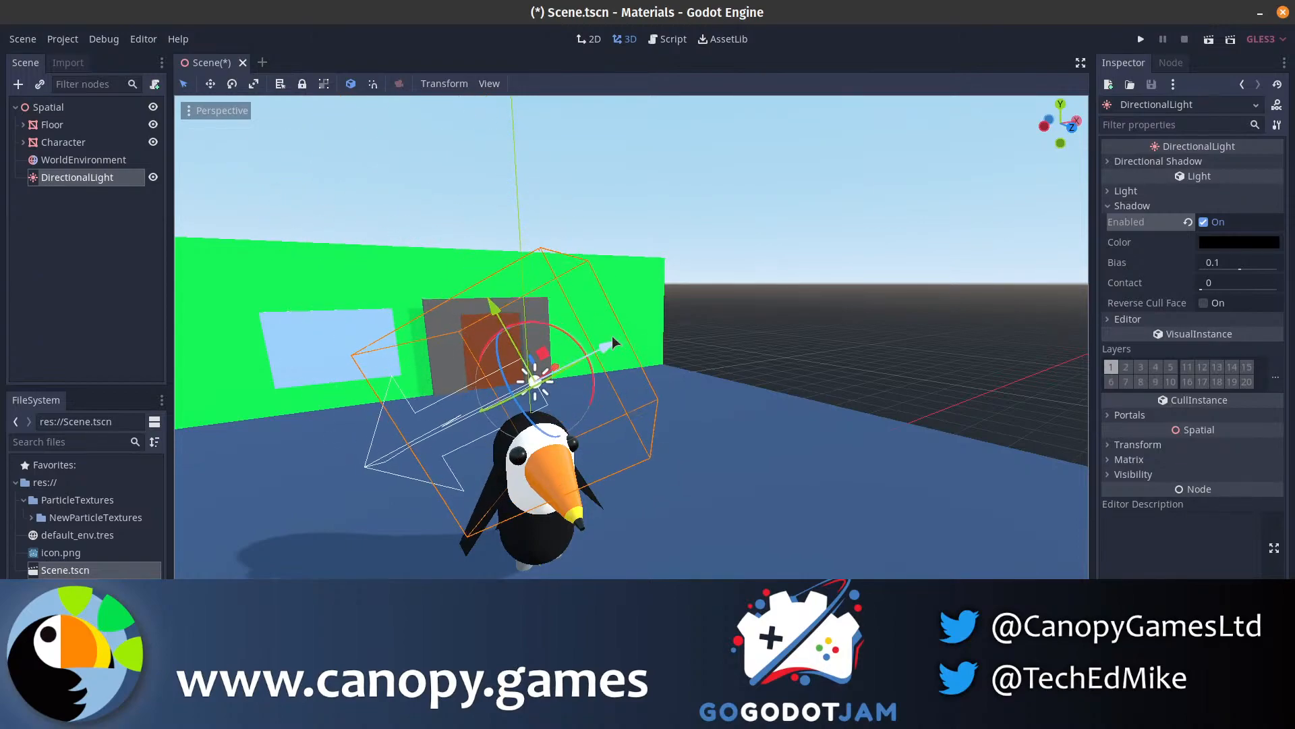
- Set the directional light's colour to the pale warm yellow e6e3d1
key("w")
right_click_drag(613, 343, 503, 369)
key("a")
key("s")
key("d")
key("w")
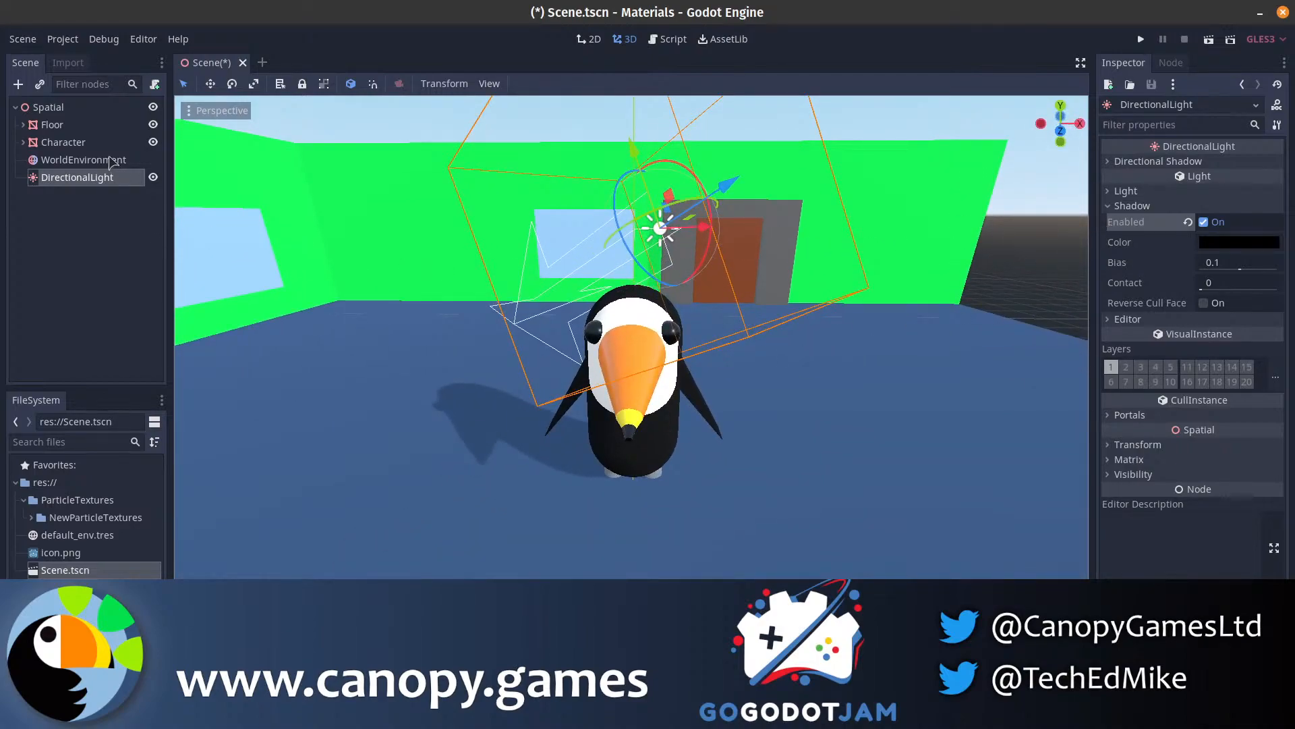
left_click(1125, 191)
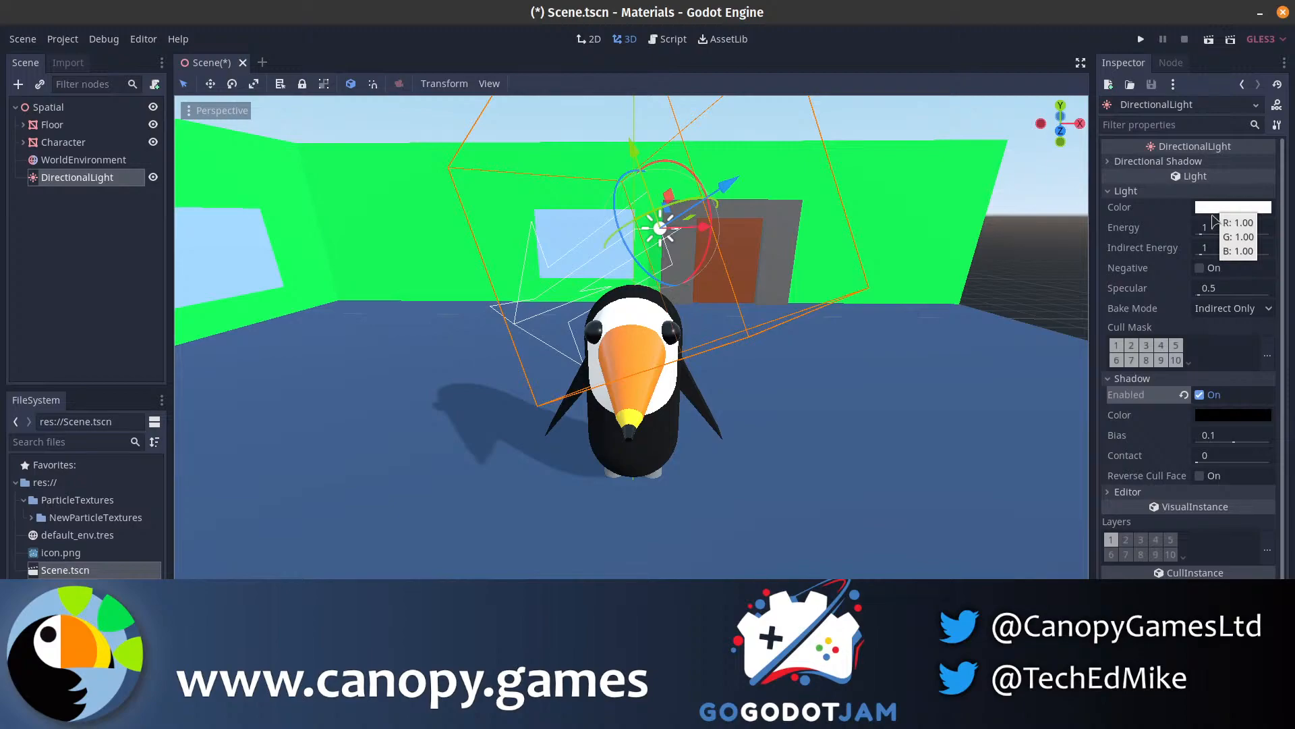
left_click(1215, 208)
left_click(1006, 42)
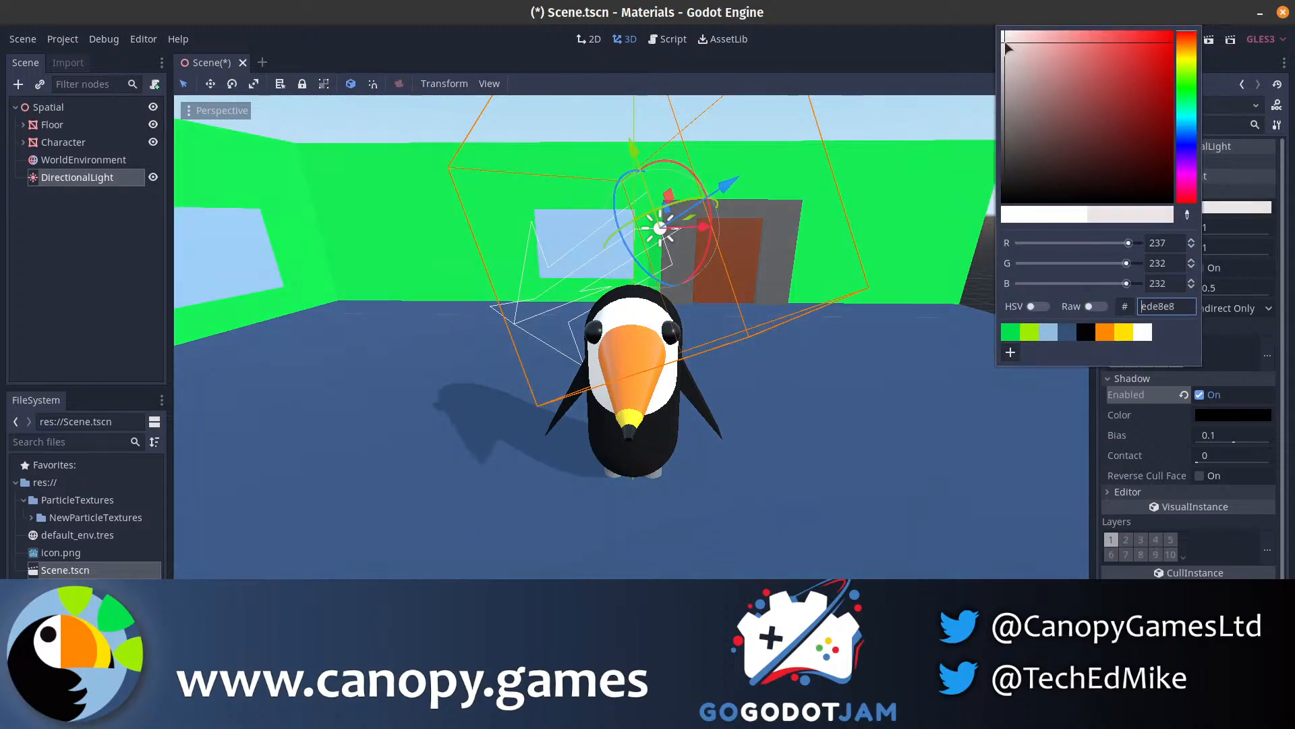
left_click(1183, 55)
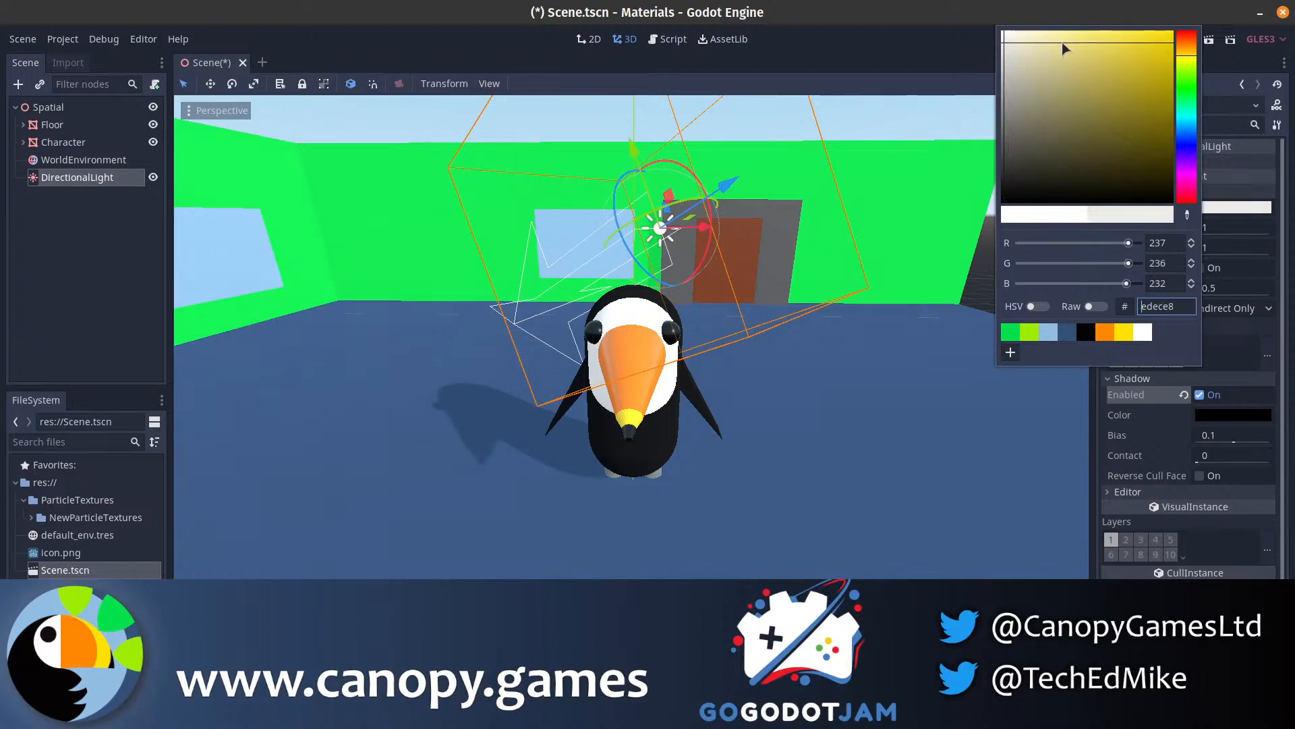
left_click_drag(1017, 39, 1016, 48)
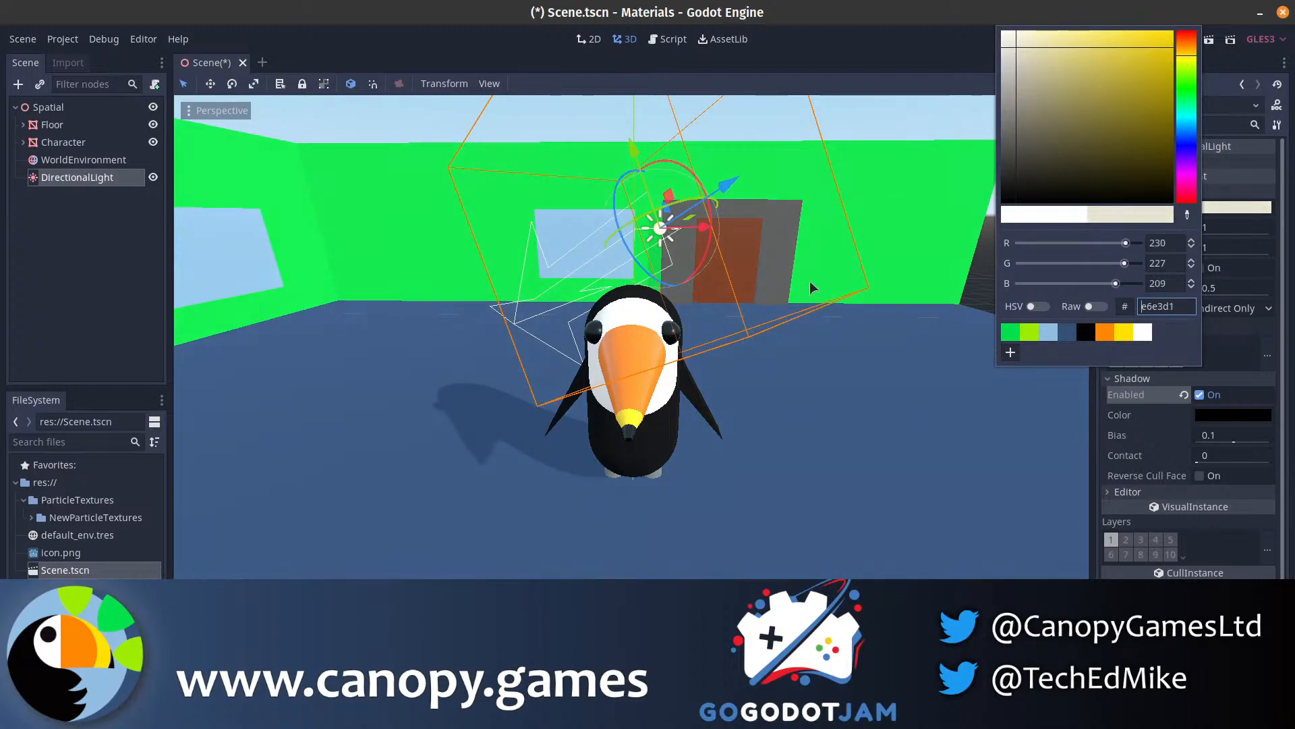
- Duplicate the directional light, move the copy across the room near the side wall's window, and aim it back towards the character
right_click_drag(716, 300, 730, 301)
middle_click_drag(730, 300, 708, 284)
scroll(724, 283, "down", 3)
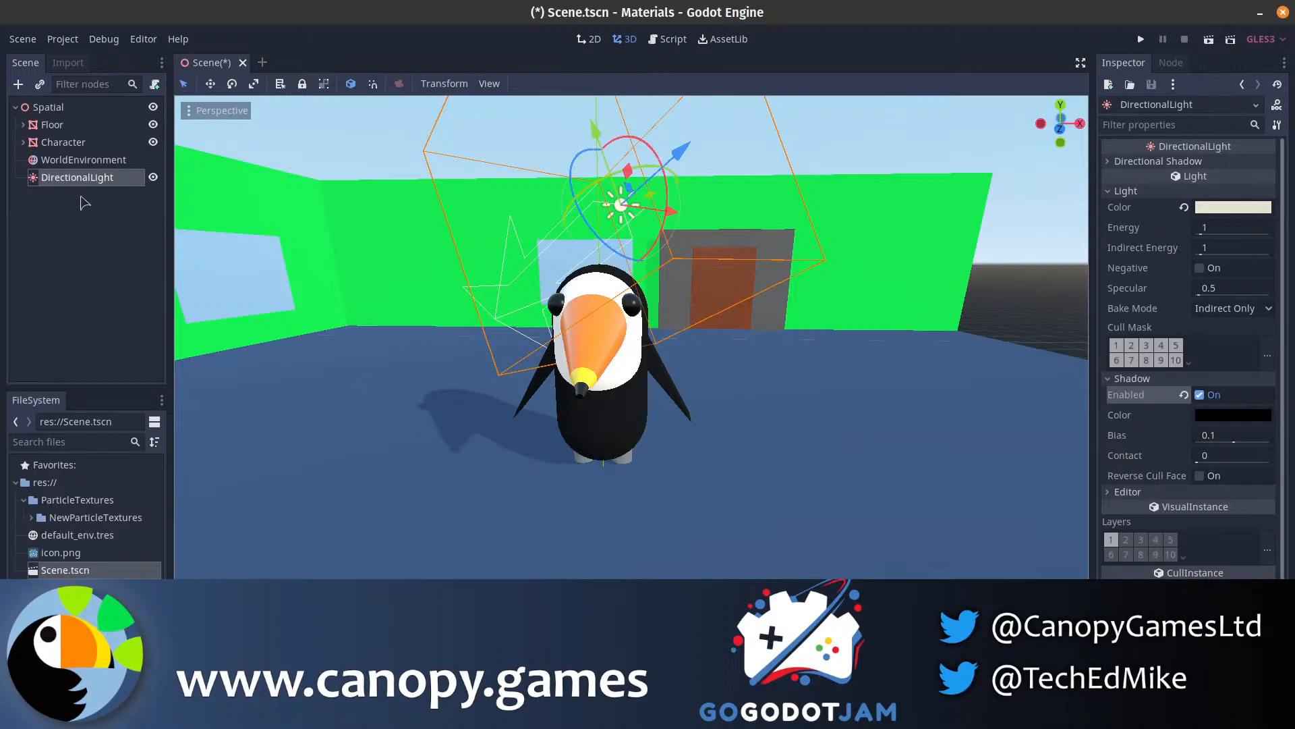
key("ctrl+d")
key("s")
right_click_drag(466, 298, 465, 299)
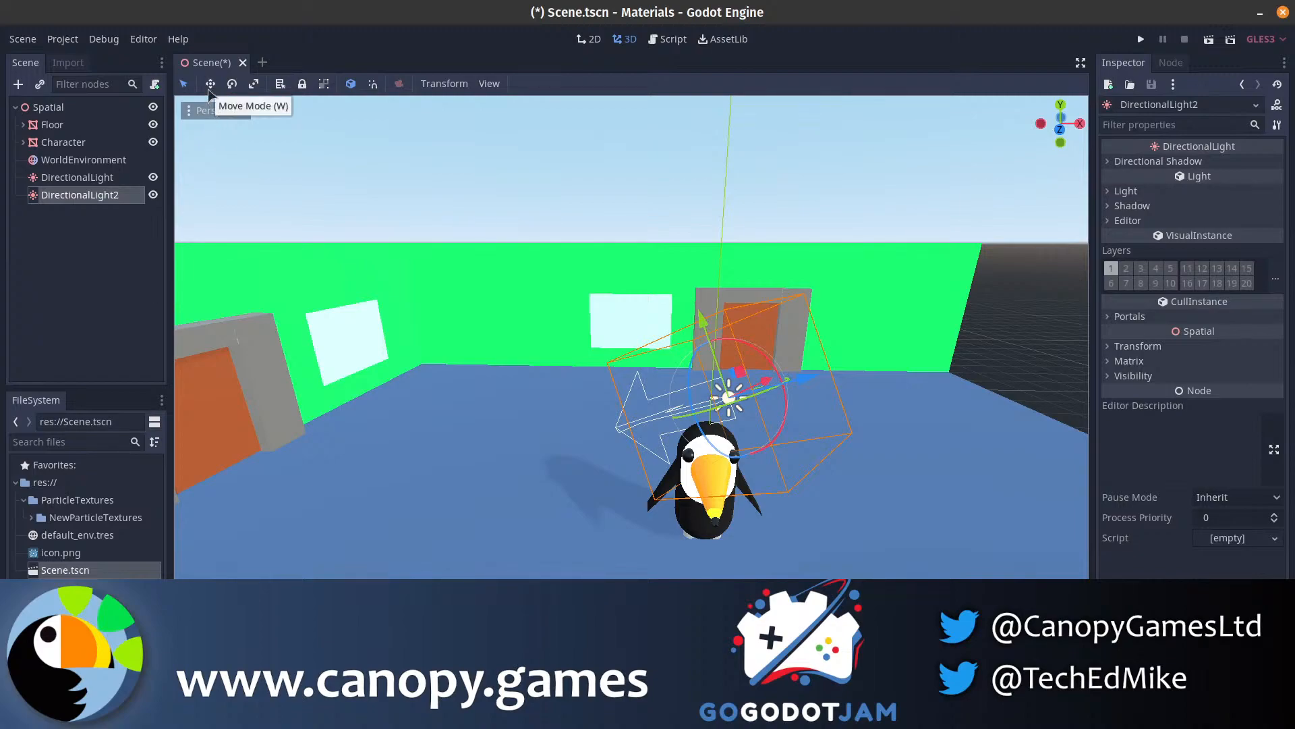
left_click_drag(705, 322, 746, 277)
left_click_drag(817, 363, 393, 373)
- Turn off the duplicated directional light's shadow and set its energy to 0.25
left_click(1166, 207)
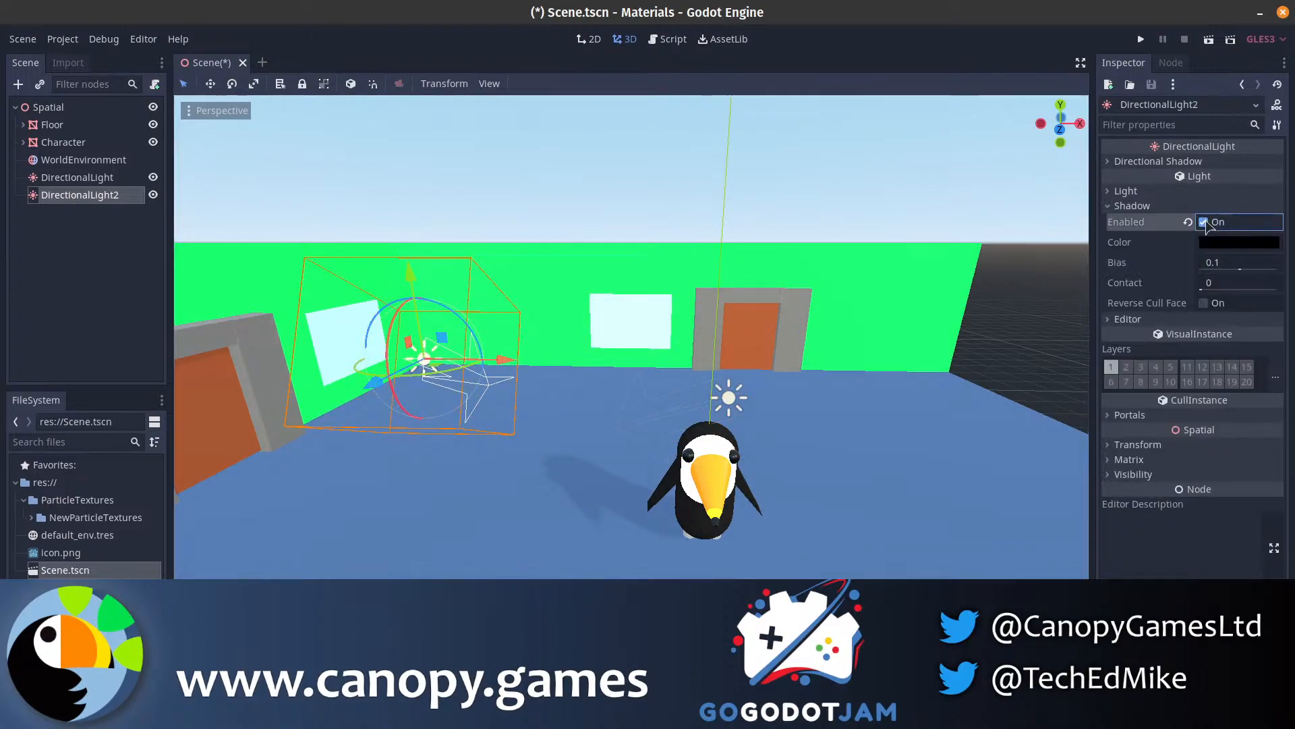
left_click(1186, 192)
left_click(1217, 228)
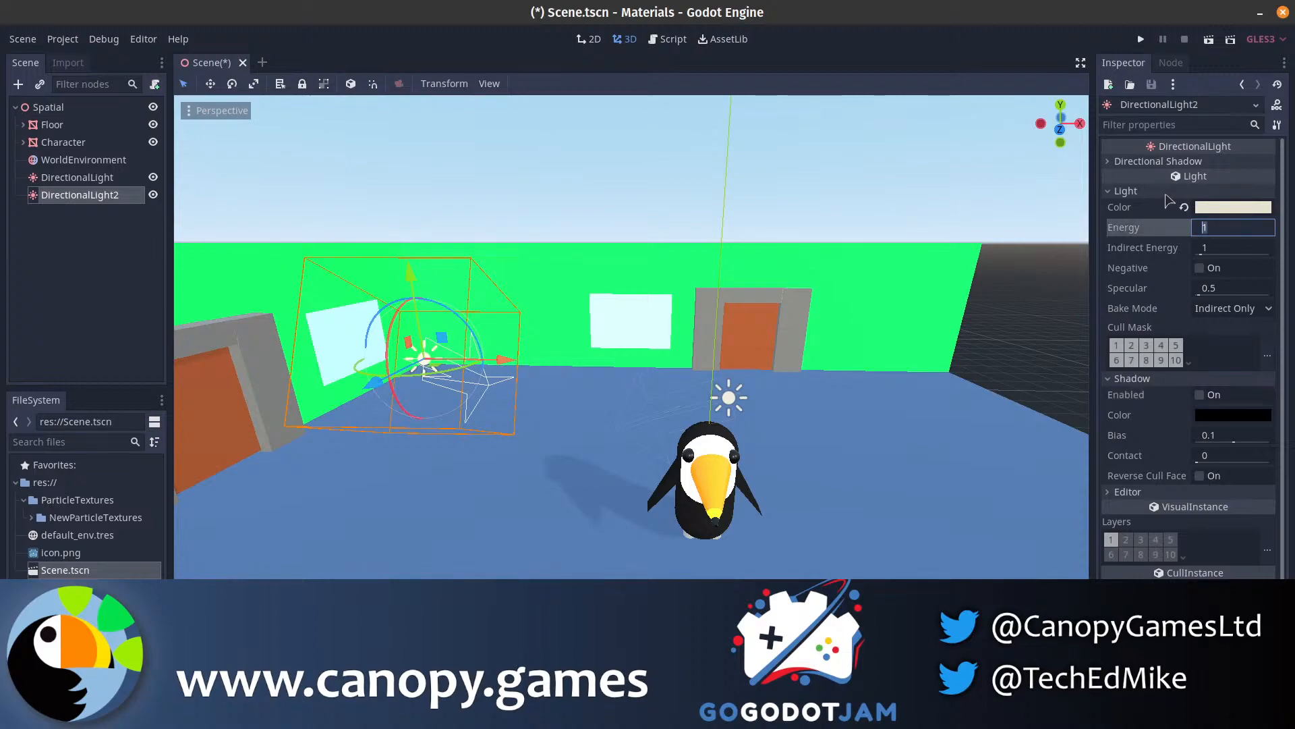
type(".25")
- Recolour the duplicated directional light to a pale neutral grey and check its effect on the character
left_click(1233, 207)
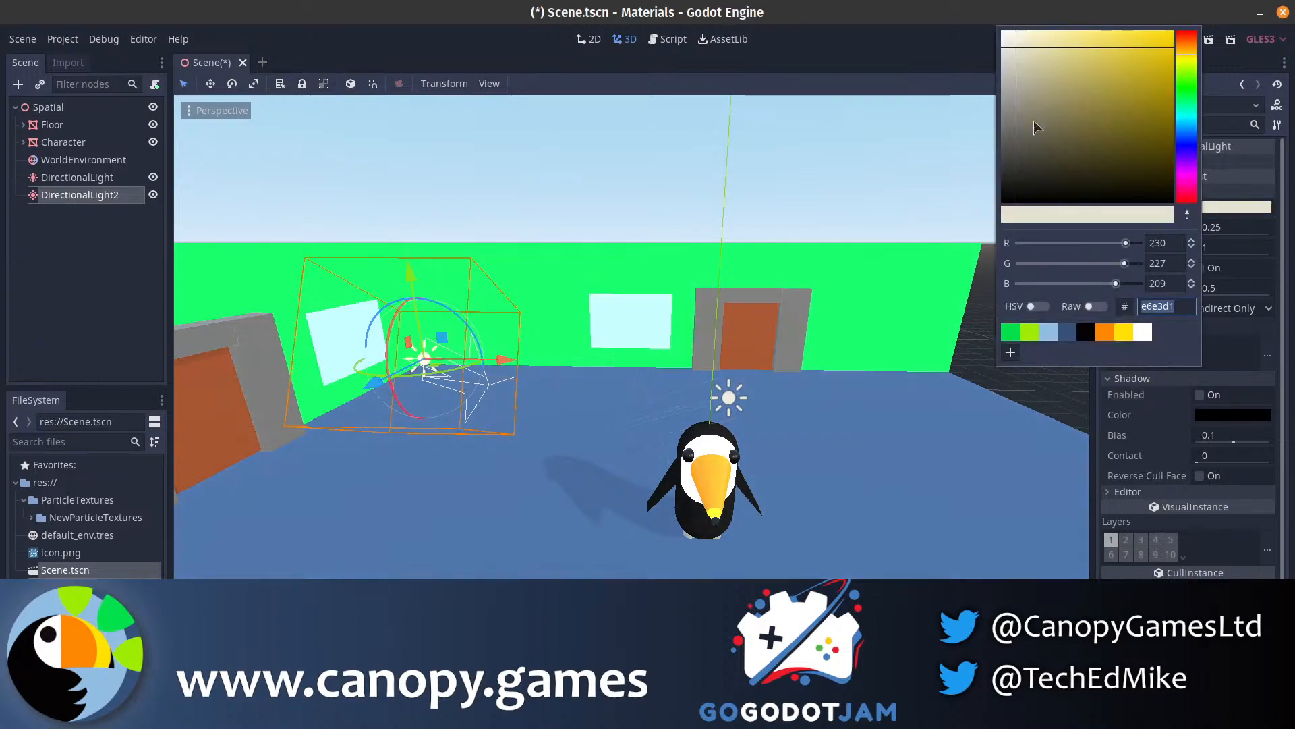
left_click_drag(1021, 94, 1005, 92)
left_click_drag(1188, 101, 1190, 140)
key("w")
right_click_drag(809, 283, 847, 253)
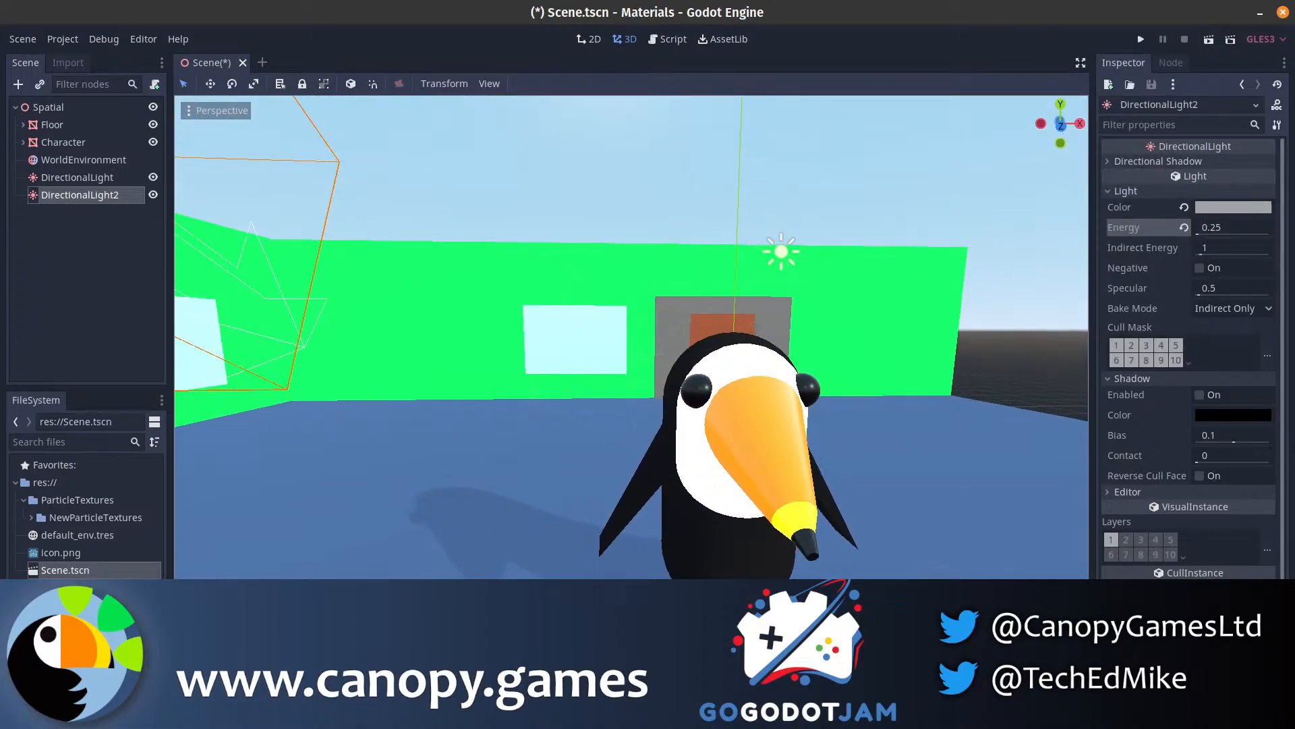
key("s")
right_click_drag(753, 243, 726, 236)
key("s")
- Delete the duplicated light DirectionalLight2 from the scene
left_click(126, 179)
left_click(133, 196)
key("Delete")
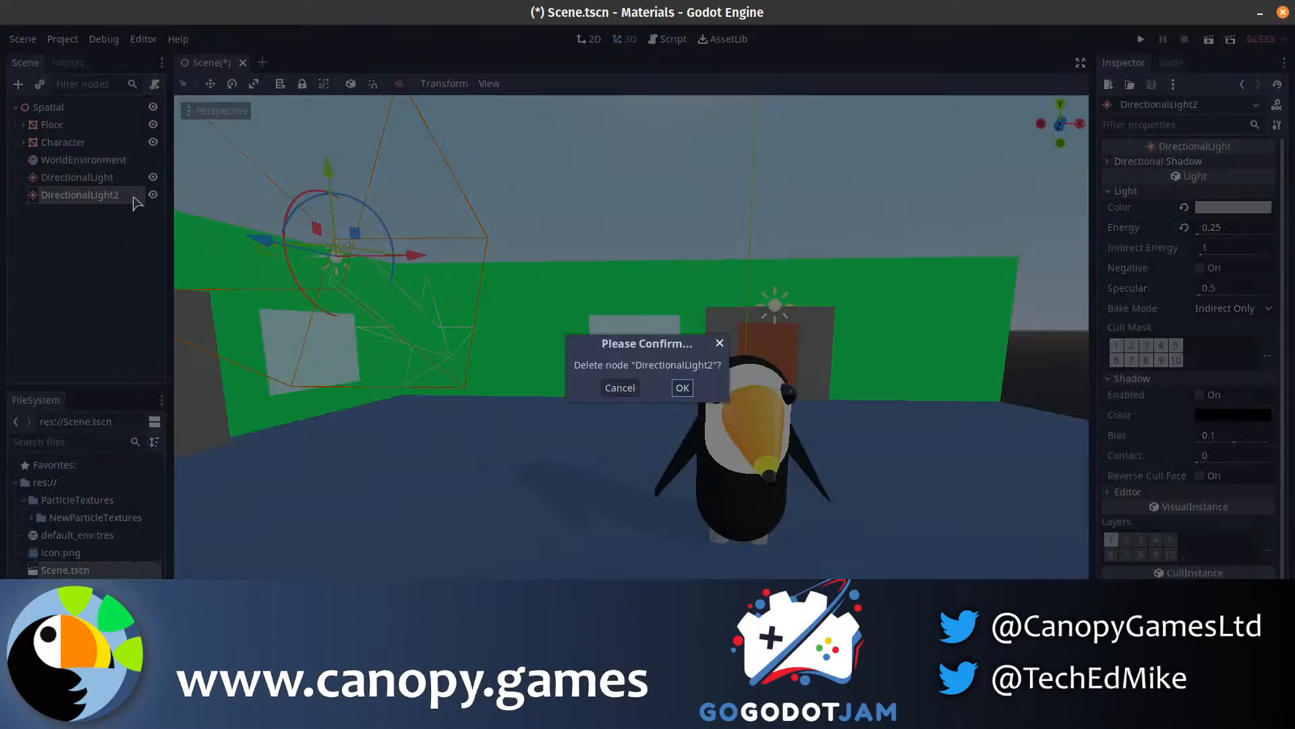
left_click(684, 391)
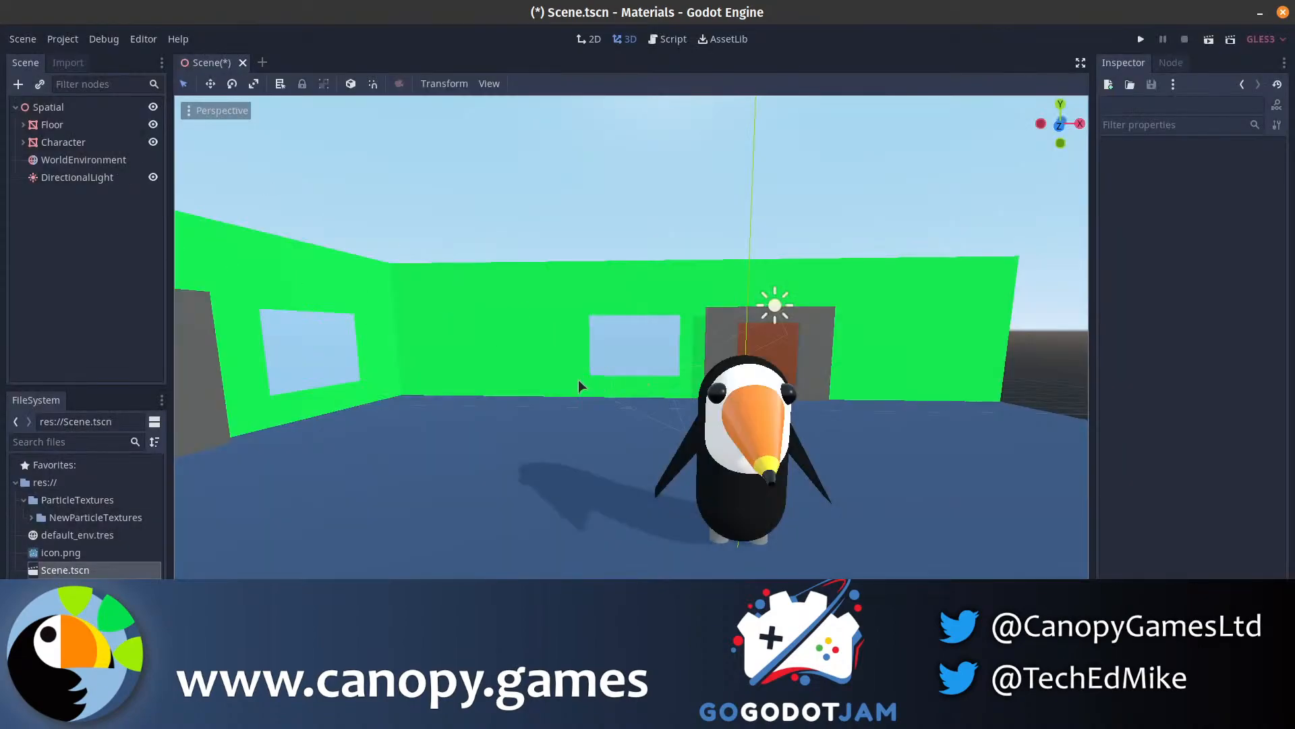
- Change the shadow colour of the remaining DirectionalLight to a very dark purple
left_click(95, 177)
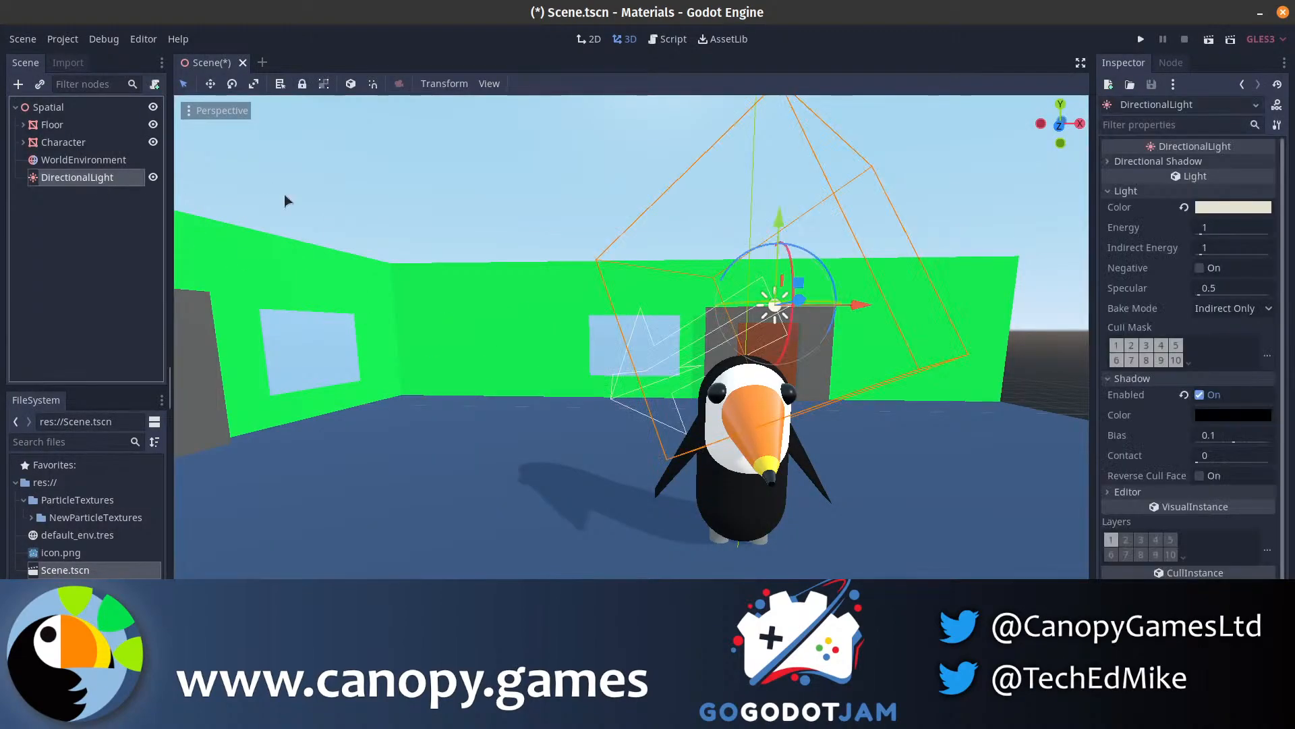
left_click(1237, 207)
left_click(1186, 222)
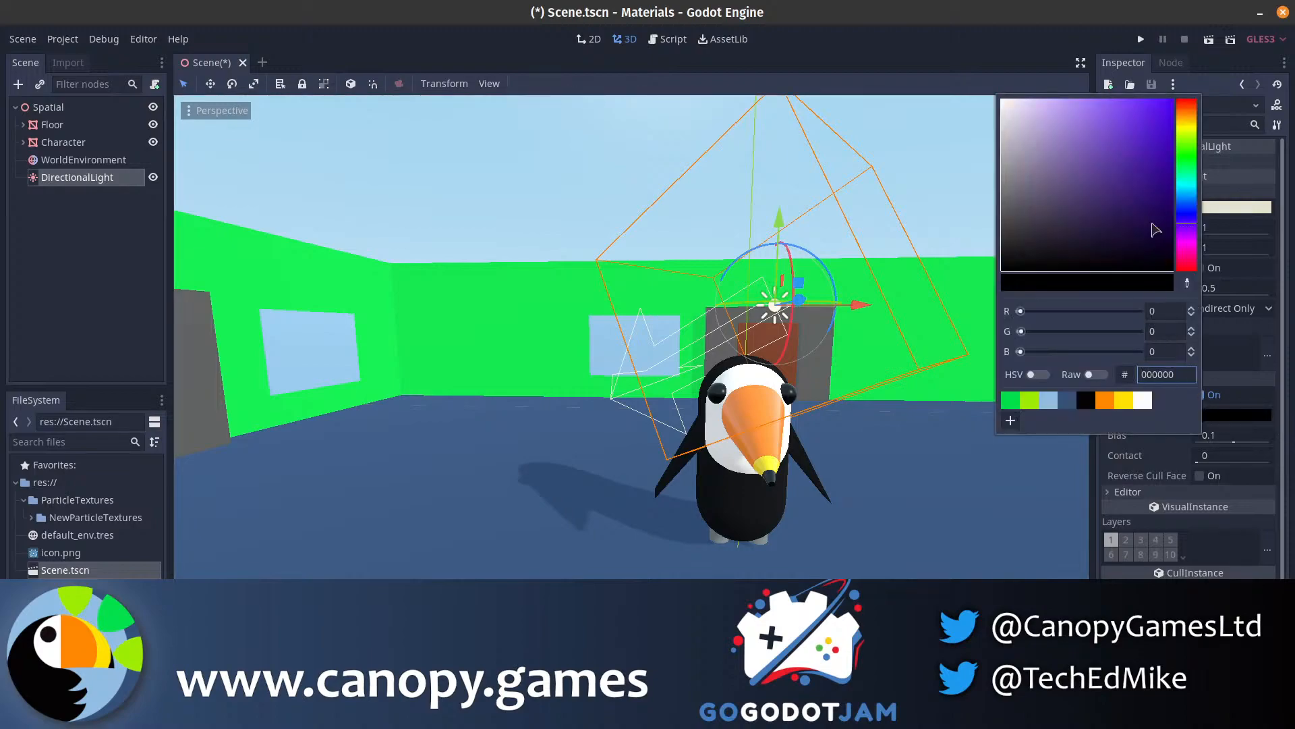
left_click_drag(1081, 245, 1051, 246)
left_click(725, 80)
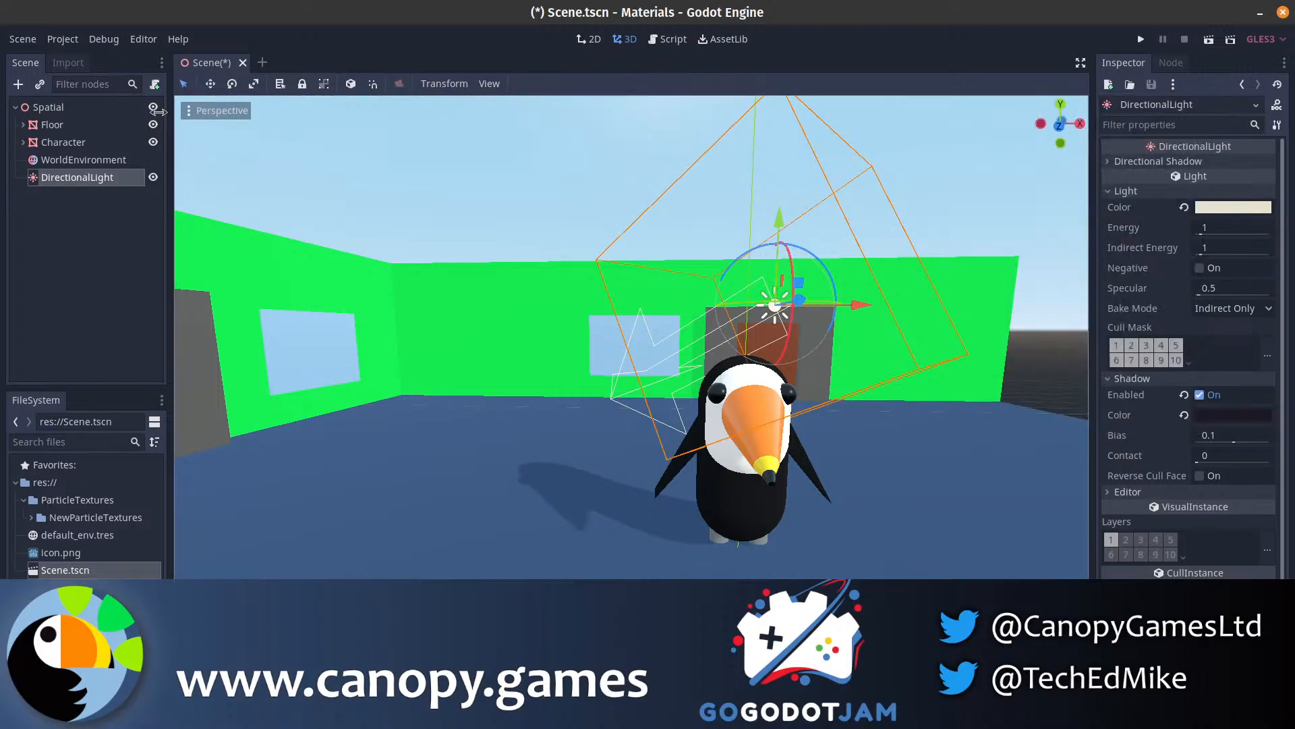
- Set the WorldEnvironment's ambient light colour to a pale bluish grey and check the character's lighting
left_click(84, 159)
left_click(1242, 403)
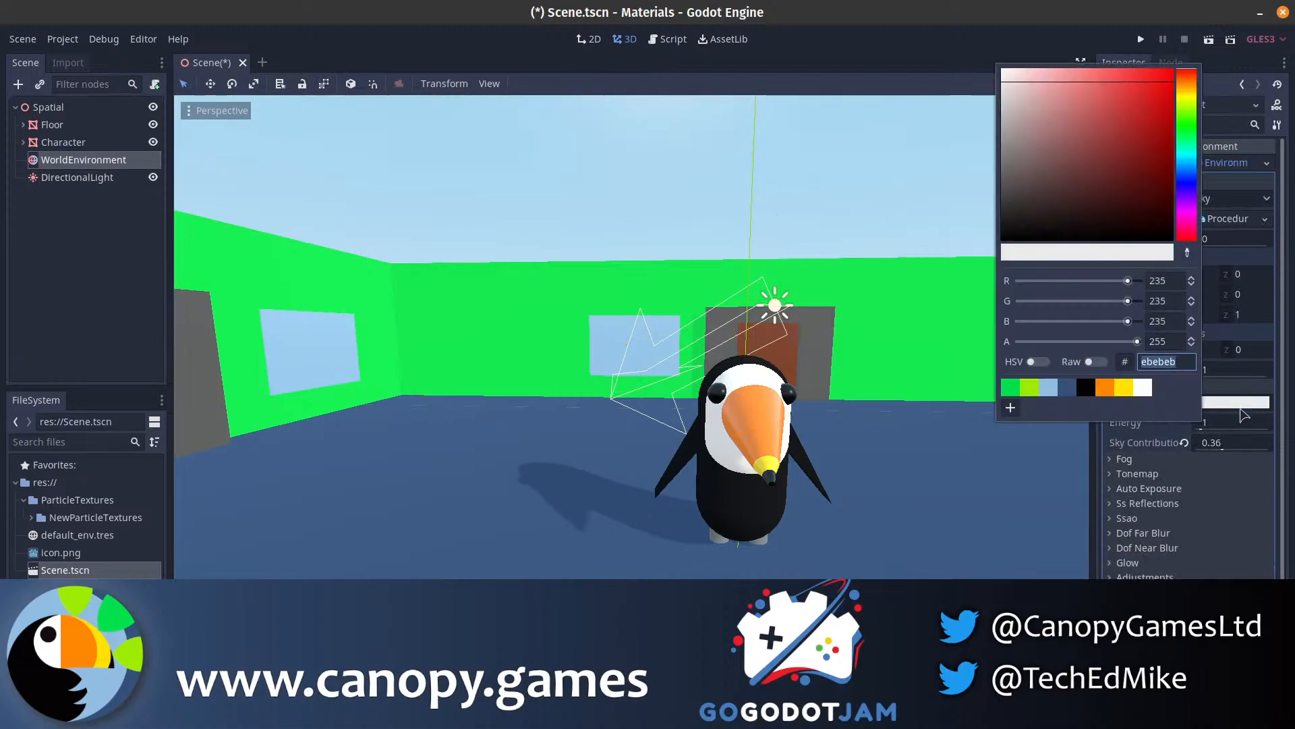
left_click_drag(1022, 163, 1019, 90)
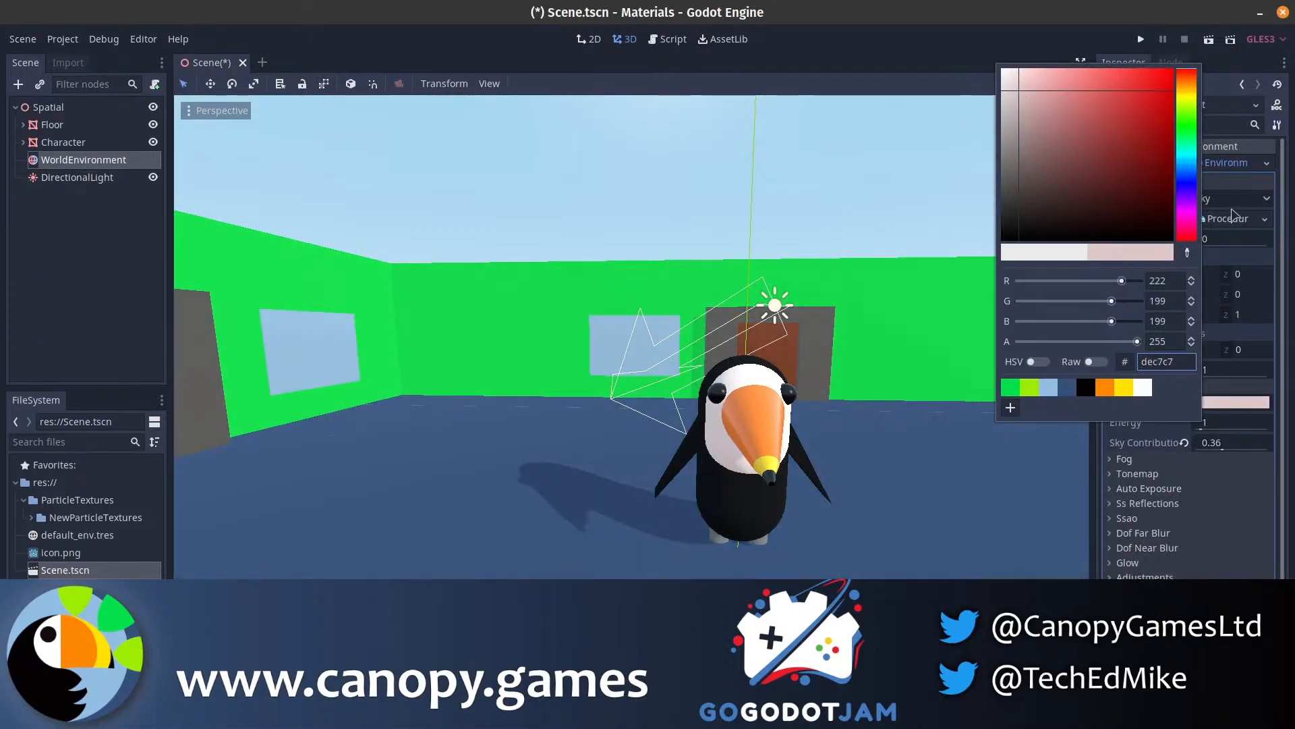
left_click(1187, 160)
right_click_drag(877, 236, 850, 237)
key("s")
key("d")
key("d")
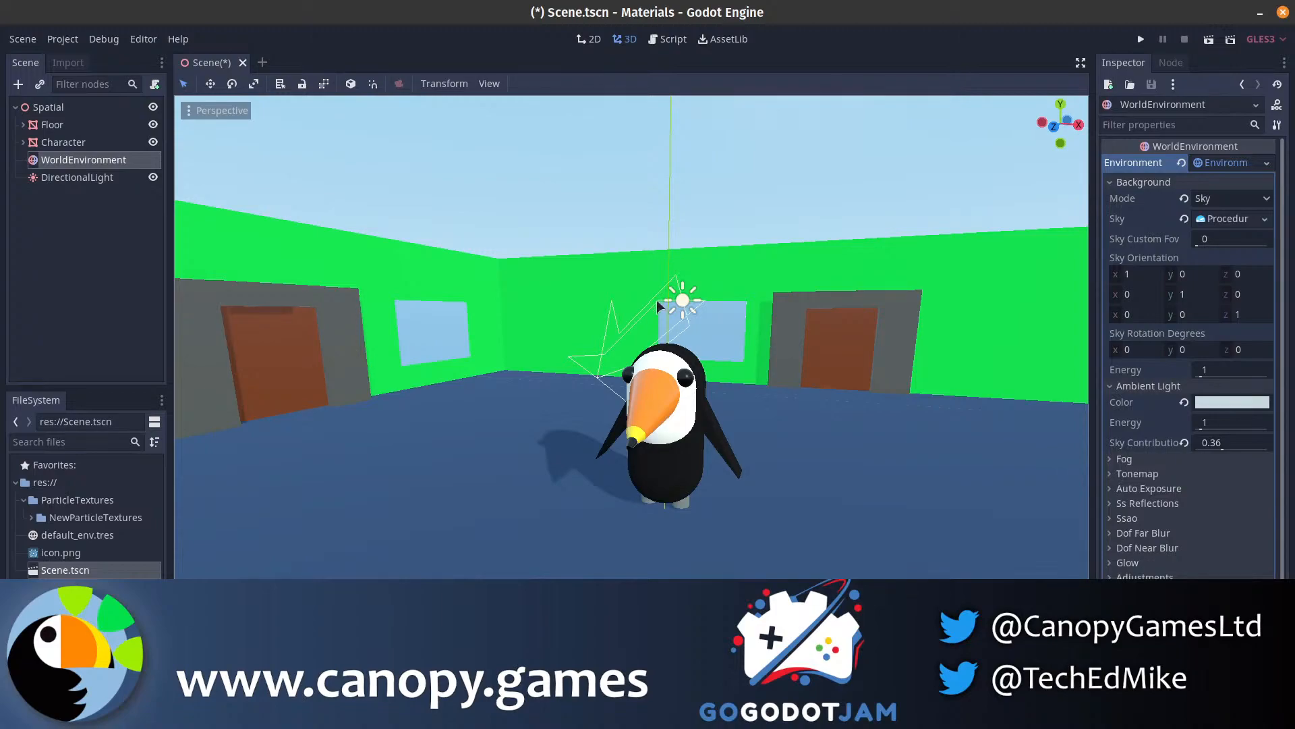
right_click_drag(797, 355, 743, 387)
key("w")
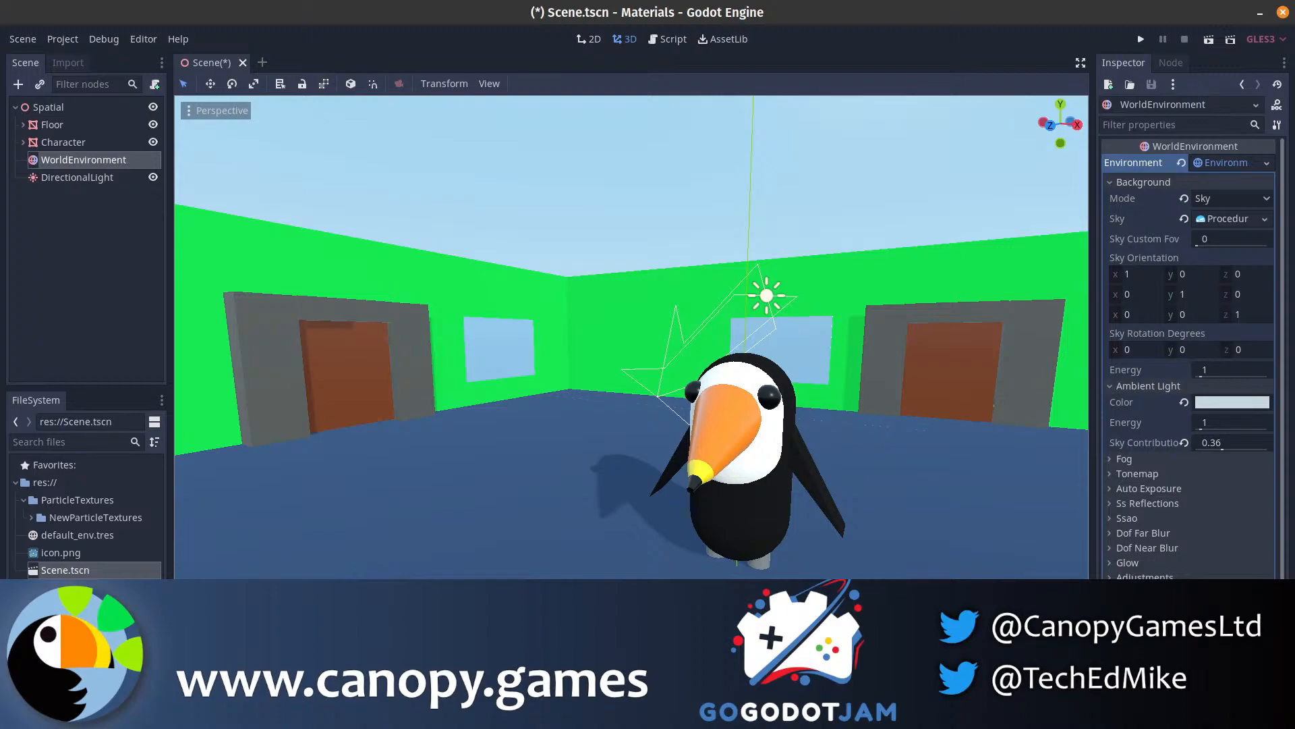
right_click_drag(796, 432, 810, 432)
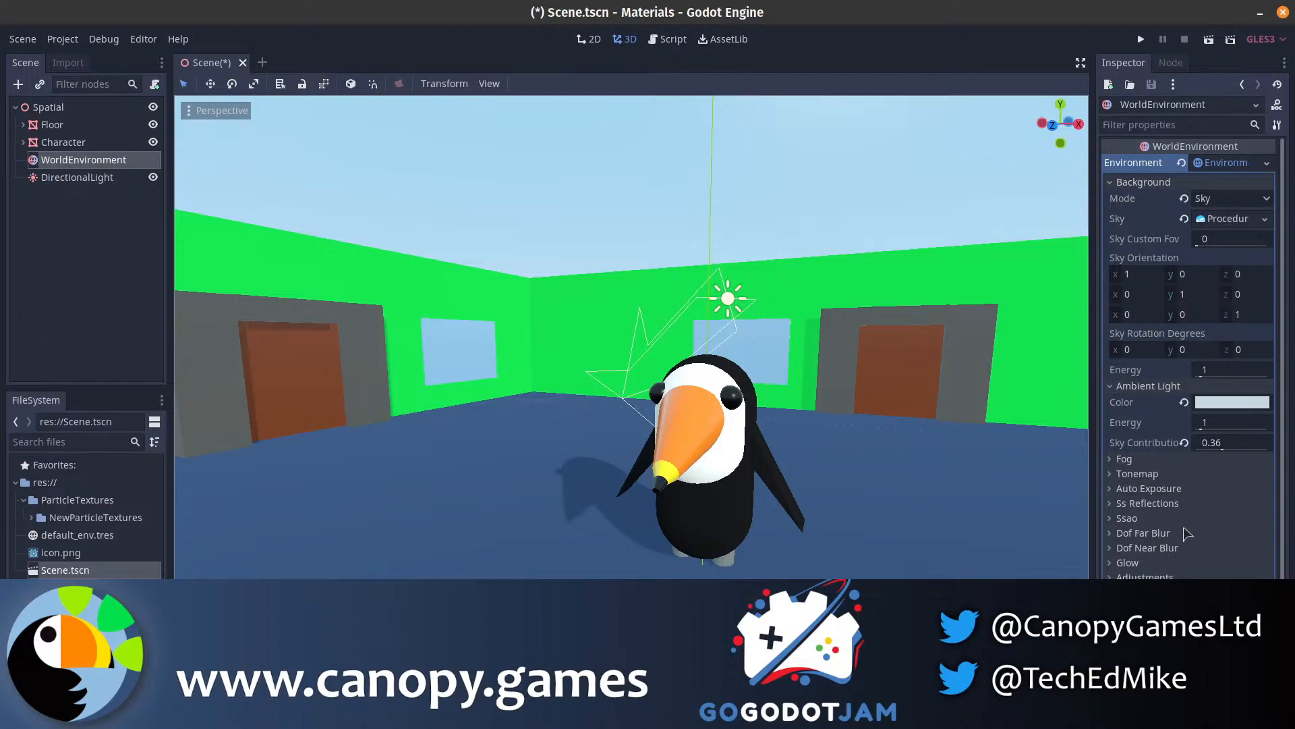
- Set the environment's tonemap mode to Filmic
left_click(1167, 475)
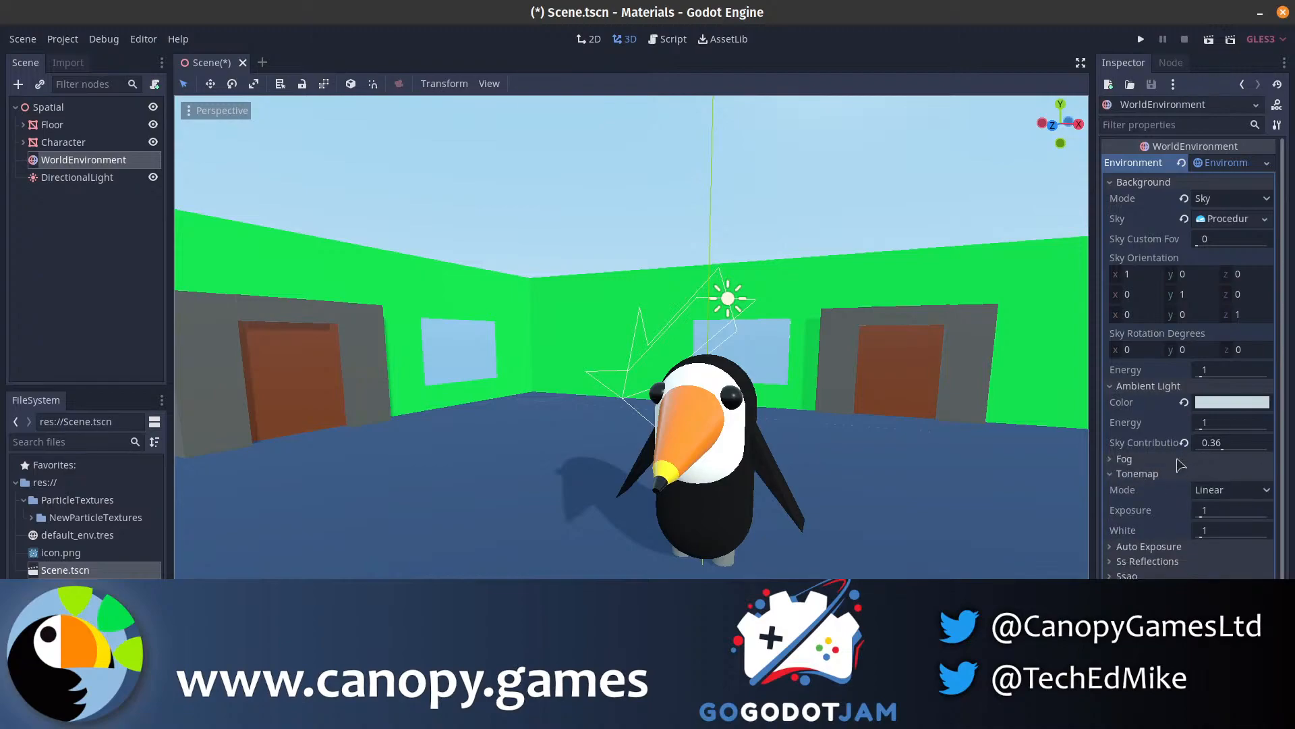
mouse_move(1154, 440)
middle_click_drag(729, 580, 765, 502)
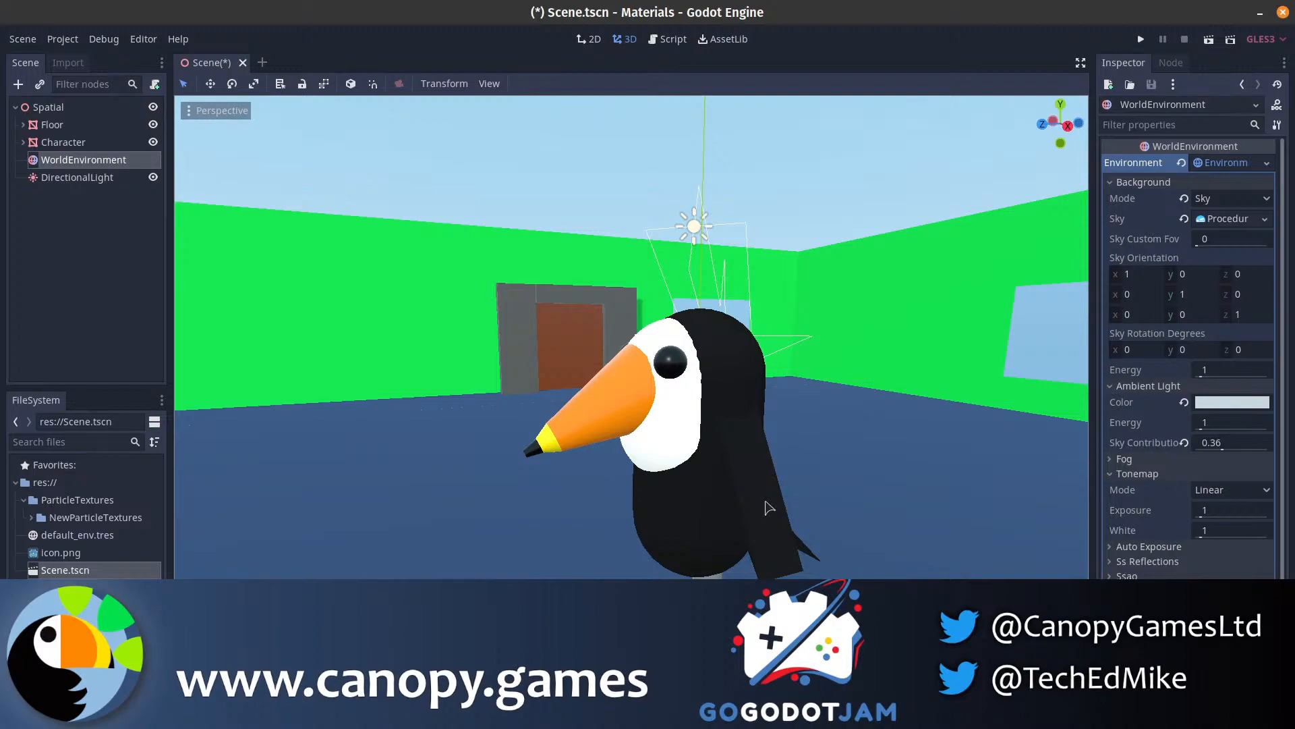
left_click(1190, 563)
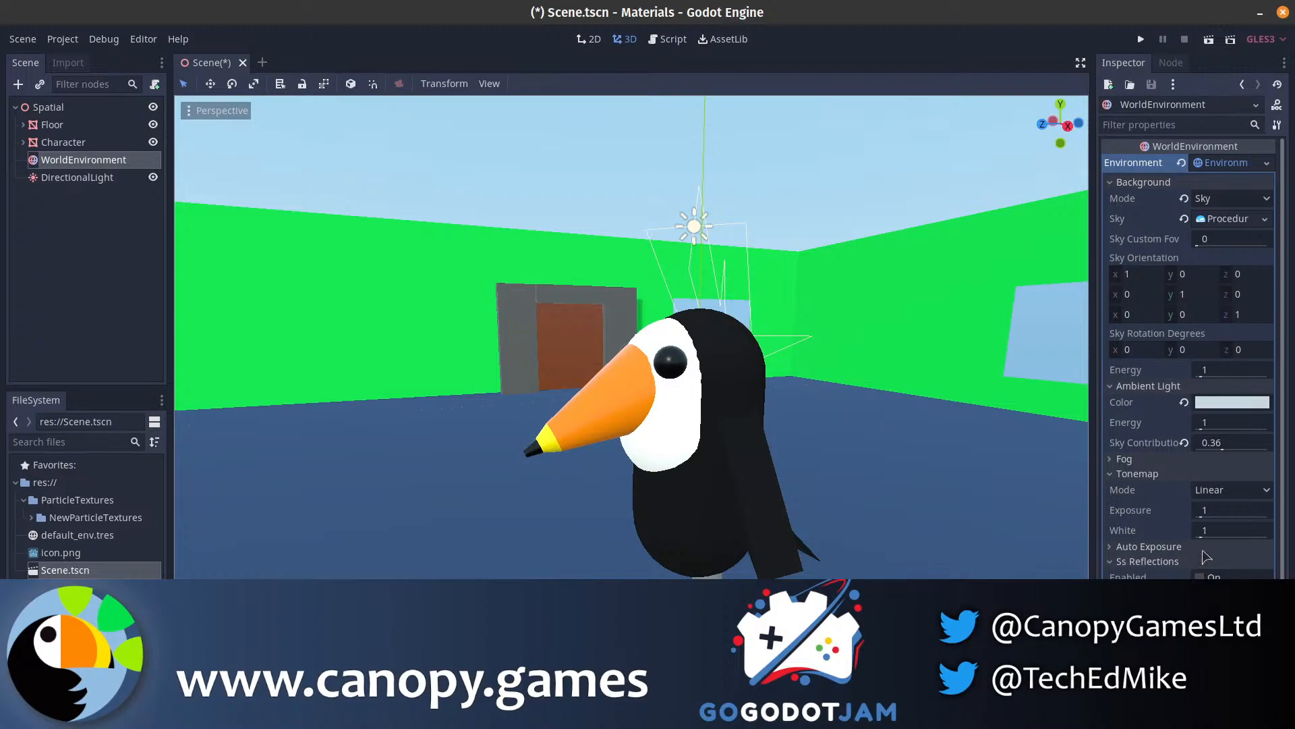
left_click(1162, 562)
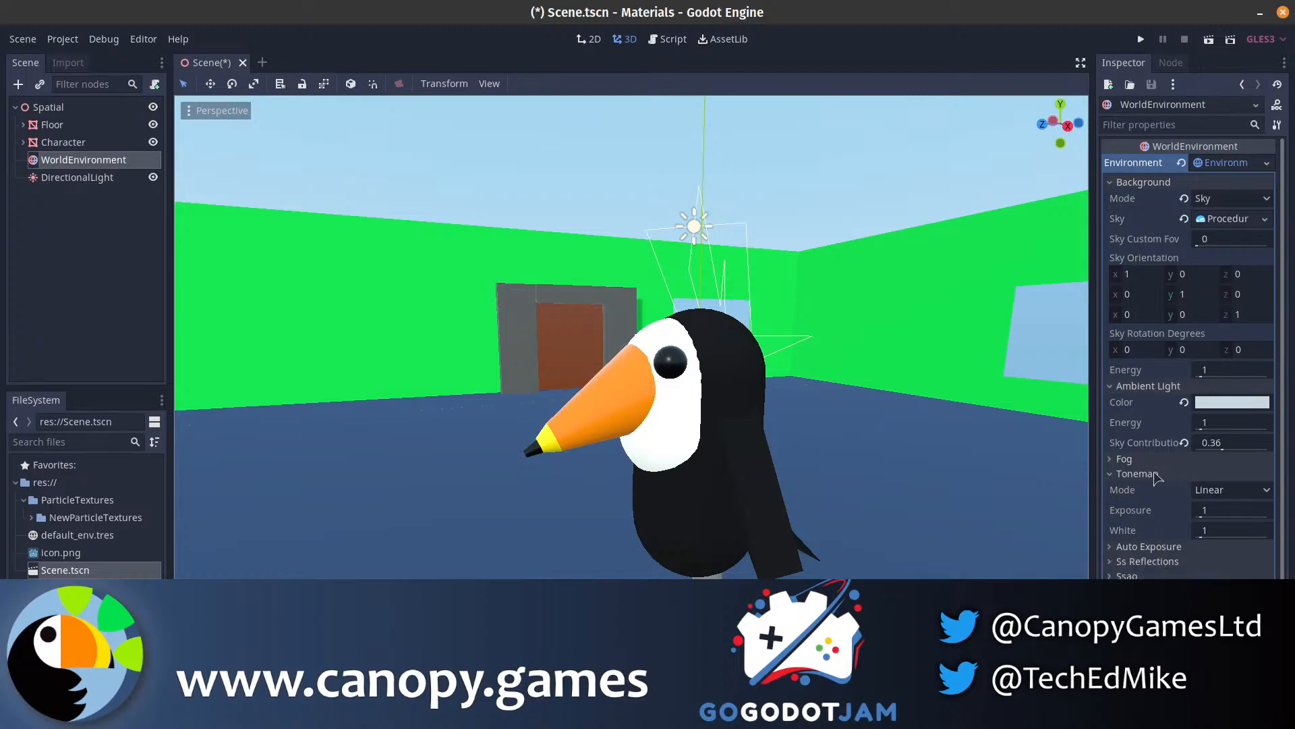
left_click(1208, 492)
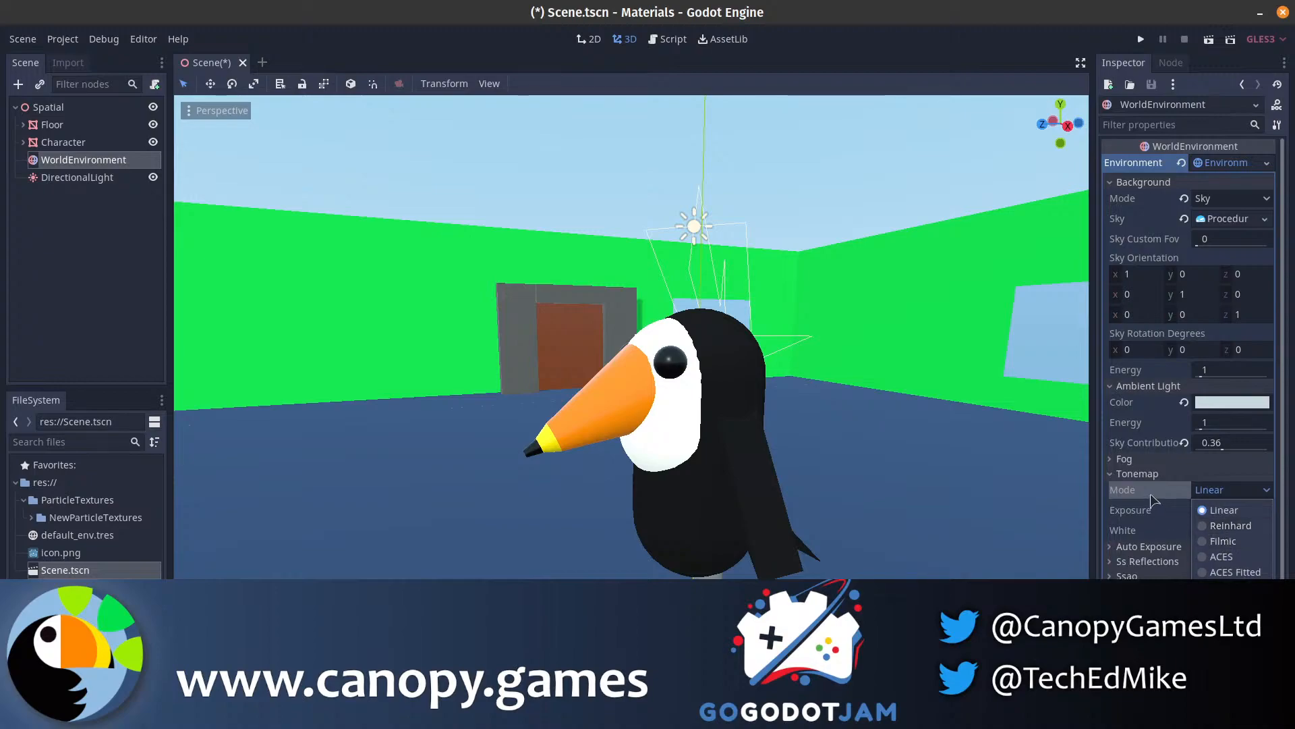
left_click(1201, 542)
- Examine the character and room from several angles under the Filmic tonemap
right_click_drag(877, 405, 1006, 405)
key("a")
key("s")
key("q")
key("e")
key("a")
key("q")
key("a")
key("d")
key("d")
mouse_move(979, 528)
right_mouse_down()
mouse_move(954, 529)
mouse_move(985, 528)
mouse_move(971, 528)
right_mouse_up()
key("a")
key("d")
key("w")
- Try the ACES Fitted tonemap mode on the environment and switch back to Filmic
left_click(1232, 490)
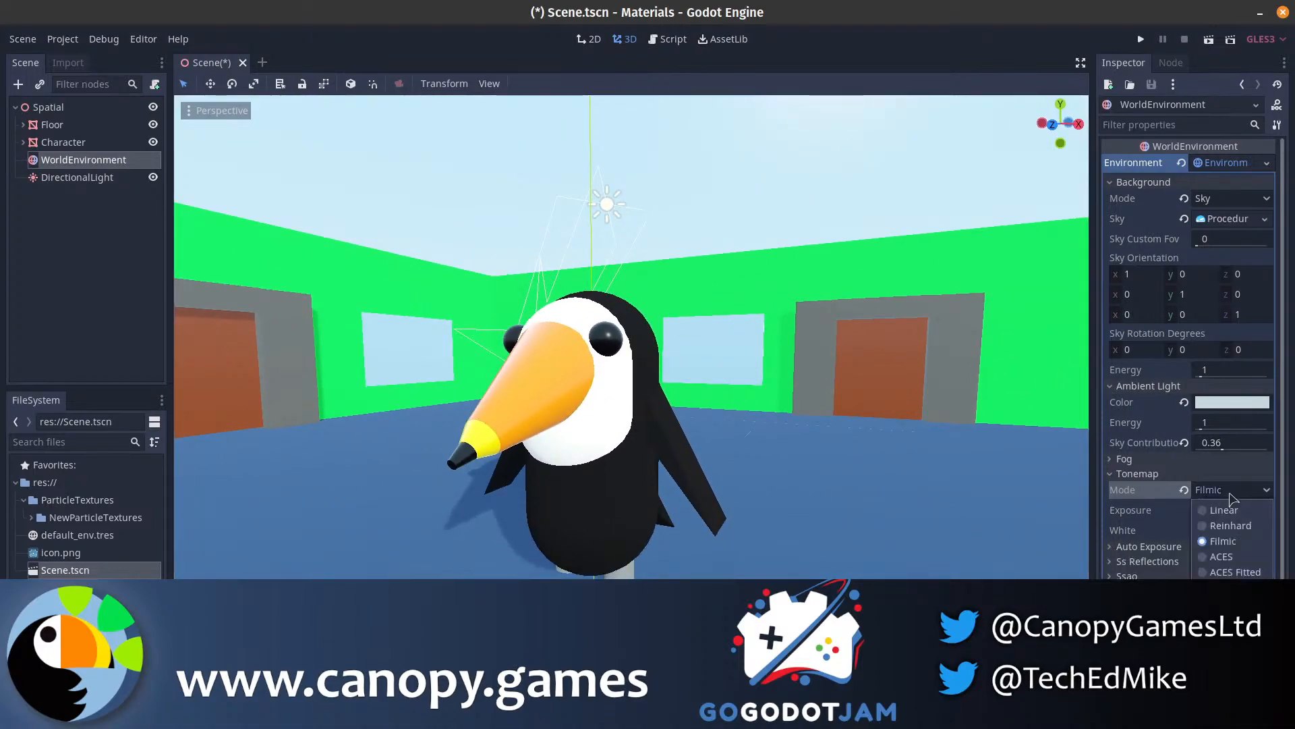
left_click(1234, 572)
scroll(842, 513, "down", 2)
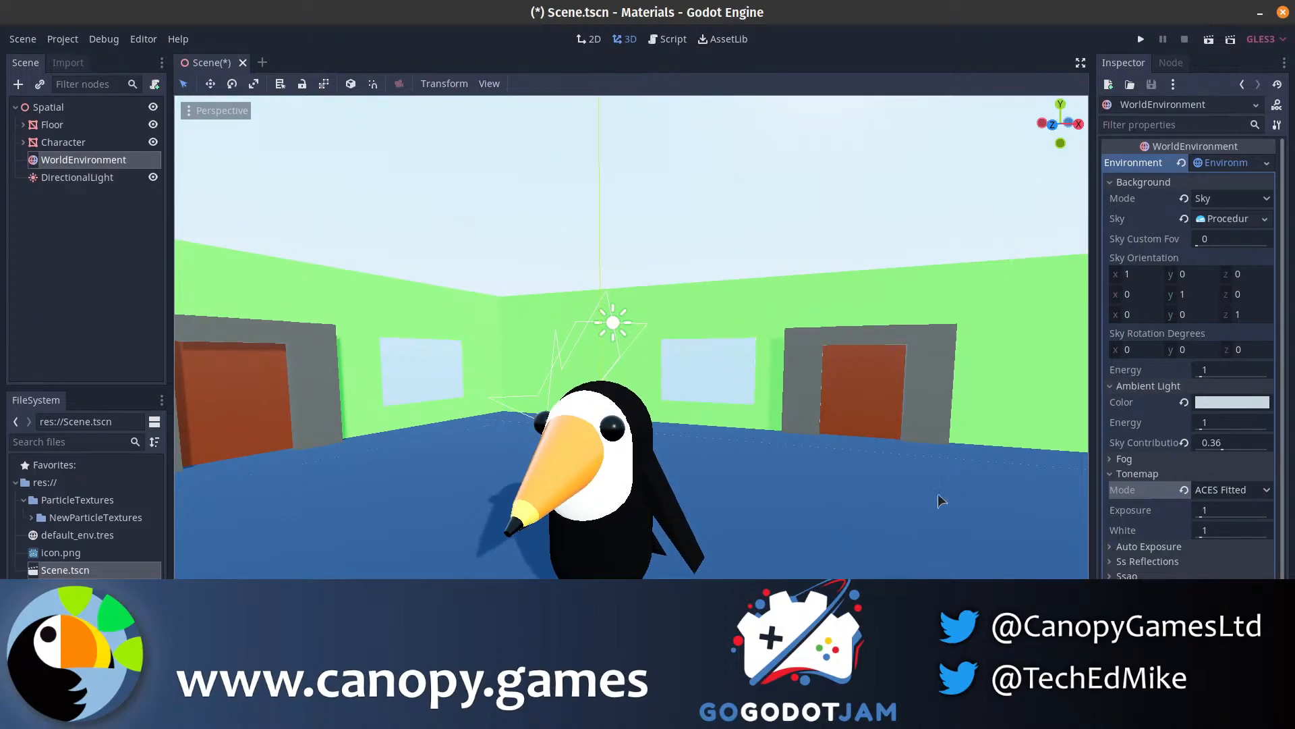
left_click(1247, 491)
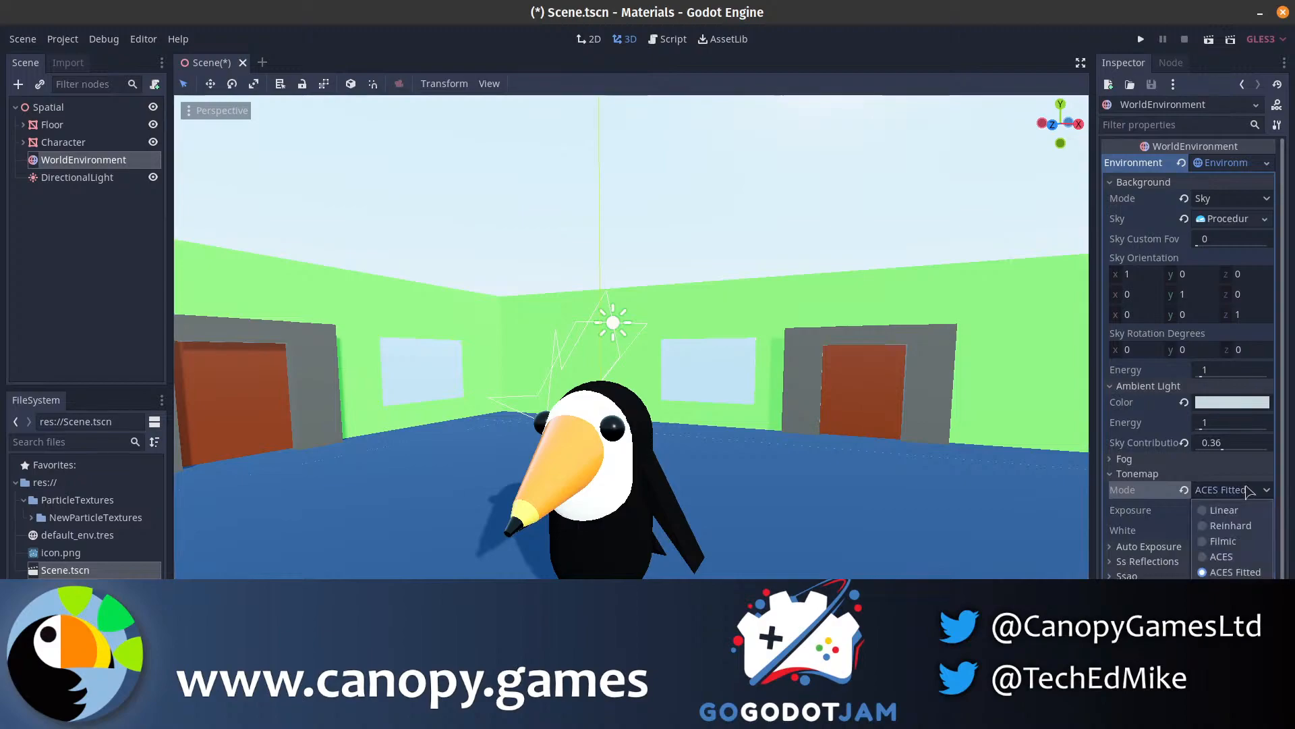
left_click(1222, 541)
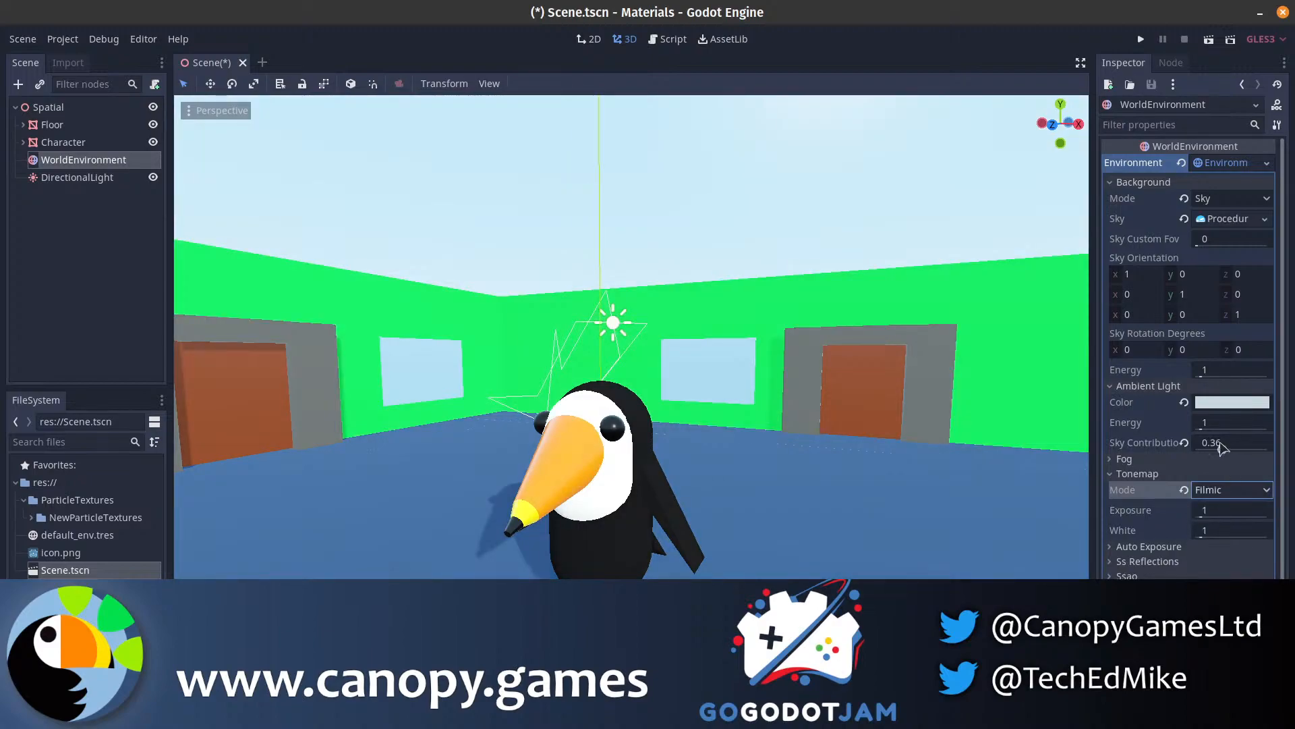
- Set the procedural sky's sun latitude to 31.36 and its longitude to 127.27
right_click_drag(925, 423, 976, 373)
key("s")
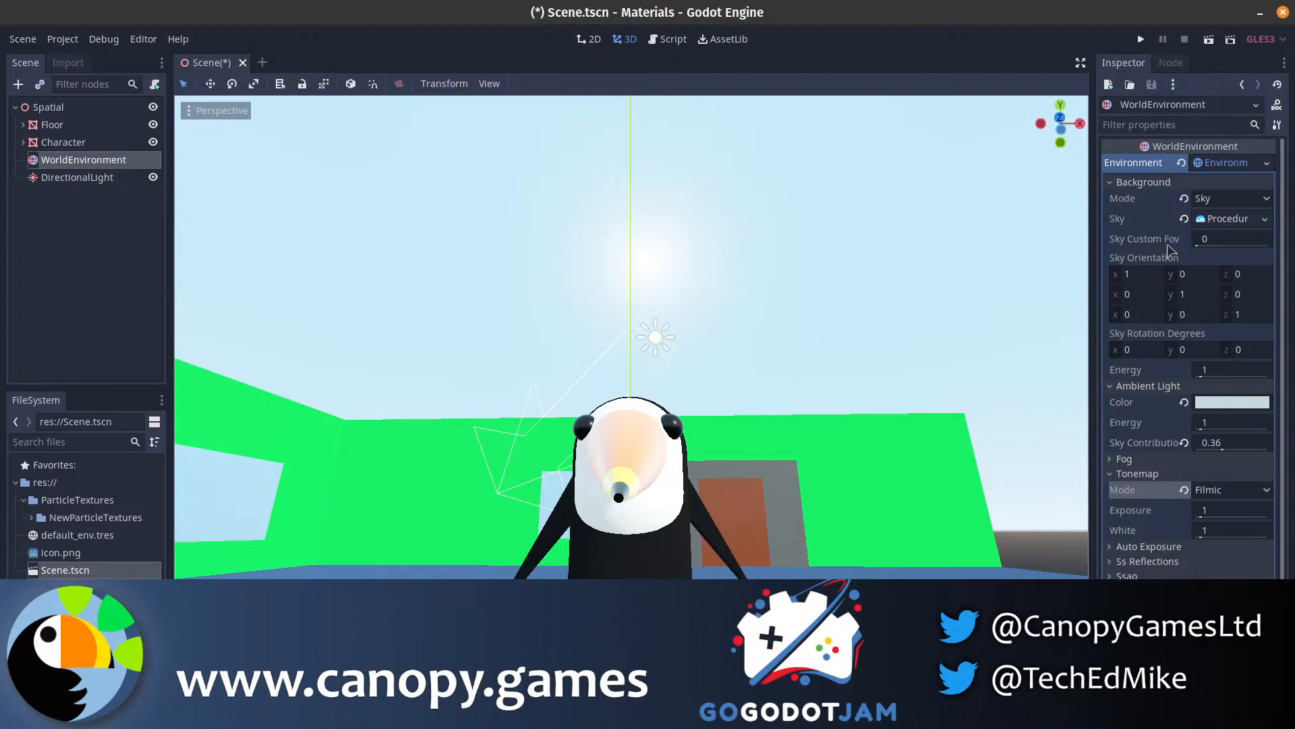
left_click(1215, 199)
left_click(1187, 223)
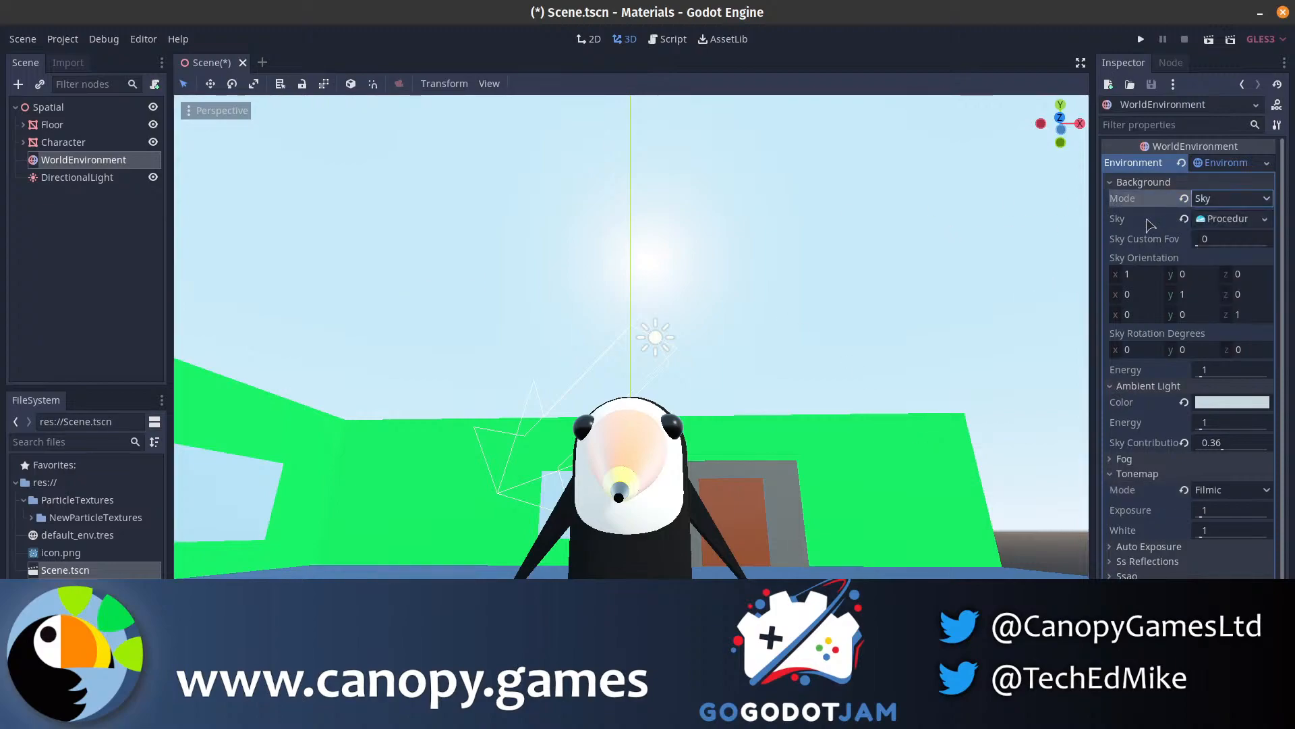
left_click(1223, 218)
left_click(1186, 286)
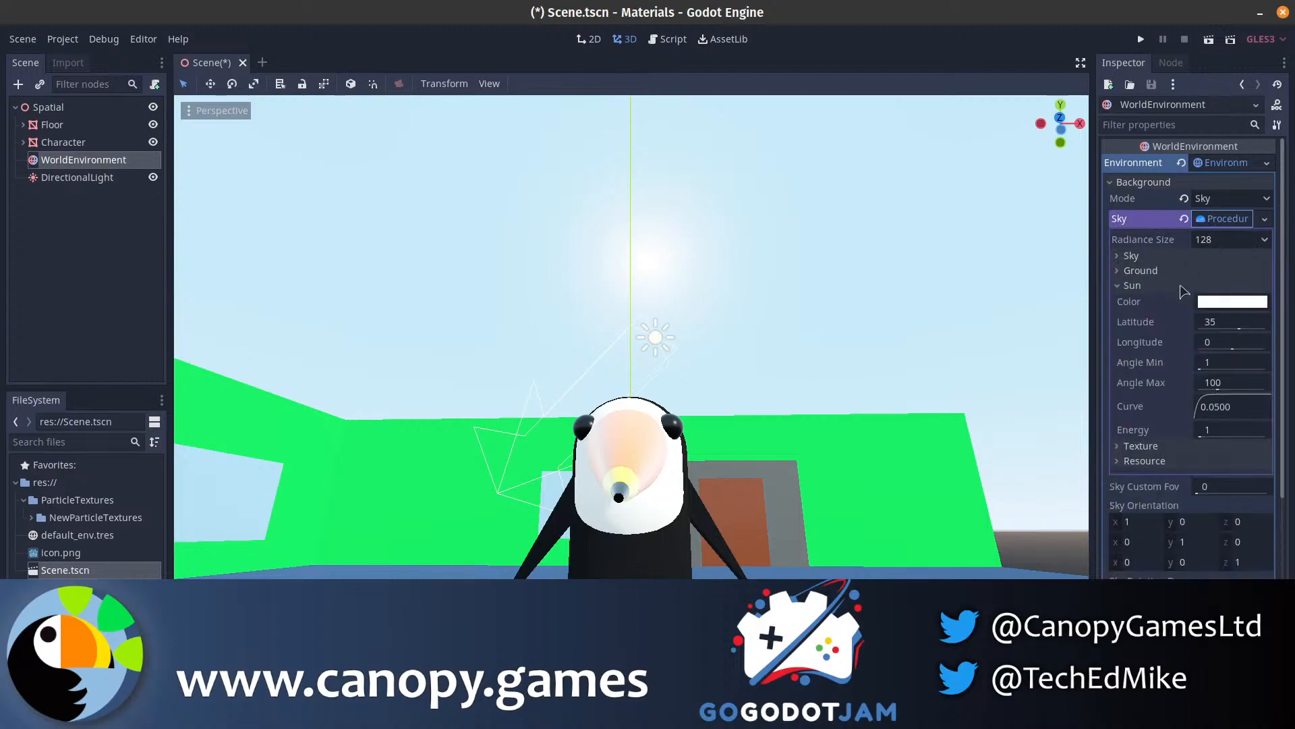
mouse_move(1240, 329)
left_mouse_down()
mouse_move(1205, 329)
mouse_move(1252, 327)
mouse_move(1238, 329)
mouse_move(1256, 347)
left_mouse_up()
middle_click_drag(647, 365, 945, 368)
middle_click_drag(648, 461, 743, 468)
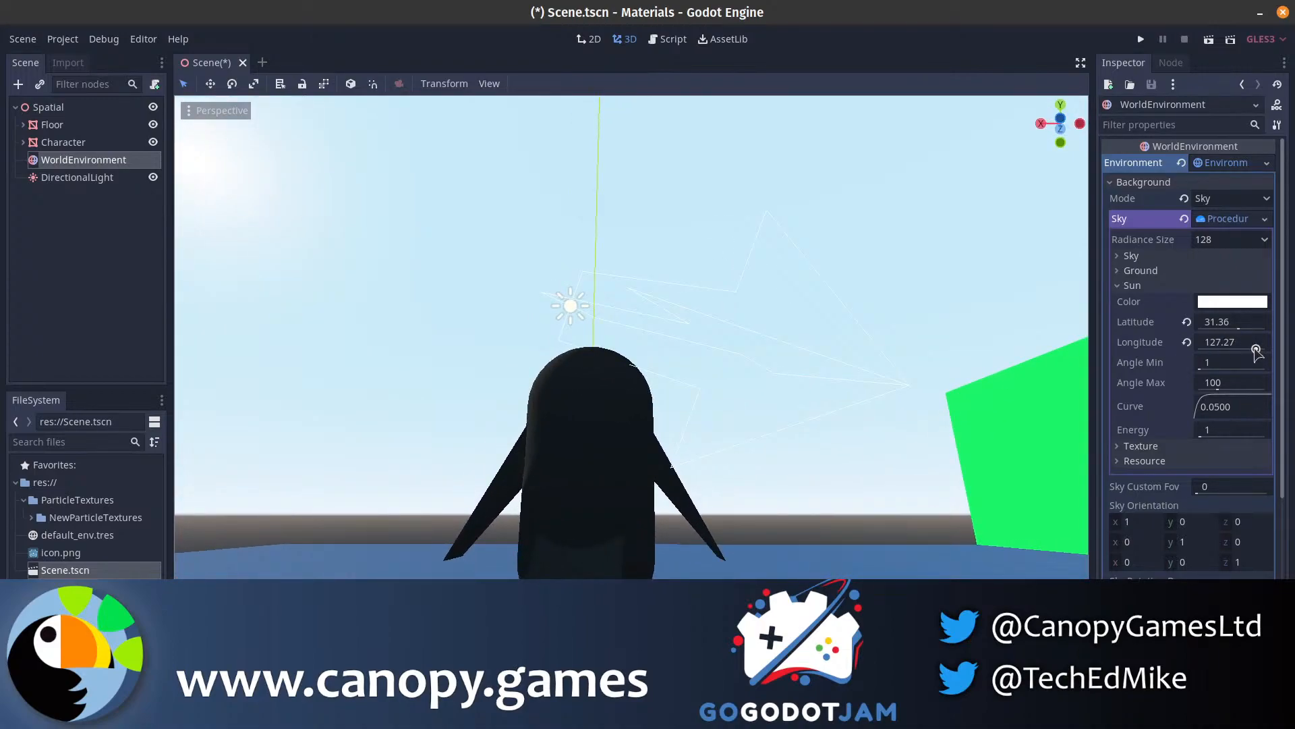
- Adjust the sky sun's longitude to 134.54 to line it up with the directional light
mouse_move(1256, 349)
left_mouse_down()
mouse_move(1267, 349)
mouse_move(1255, 349)
left_mouse_up()
mouse_move(739, 357)
middle_mouse_down()
mouse_move(695, 384)
mouse_move(744, 378)
middle_mouse_up()
scroll(696, 385, "down", 5)
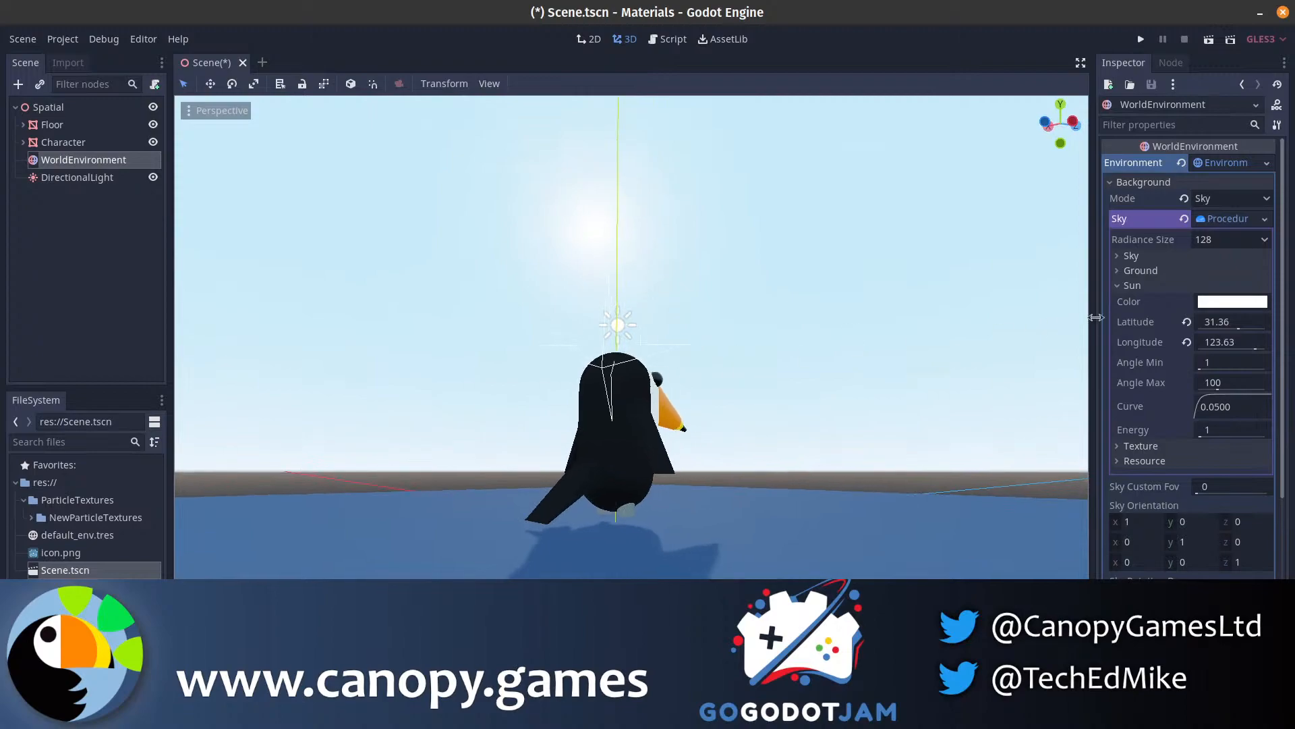
left_click_drag(1253, 349, 1258, 350)
middle_click_drag(843, 378, 719, 391)
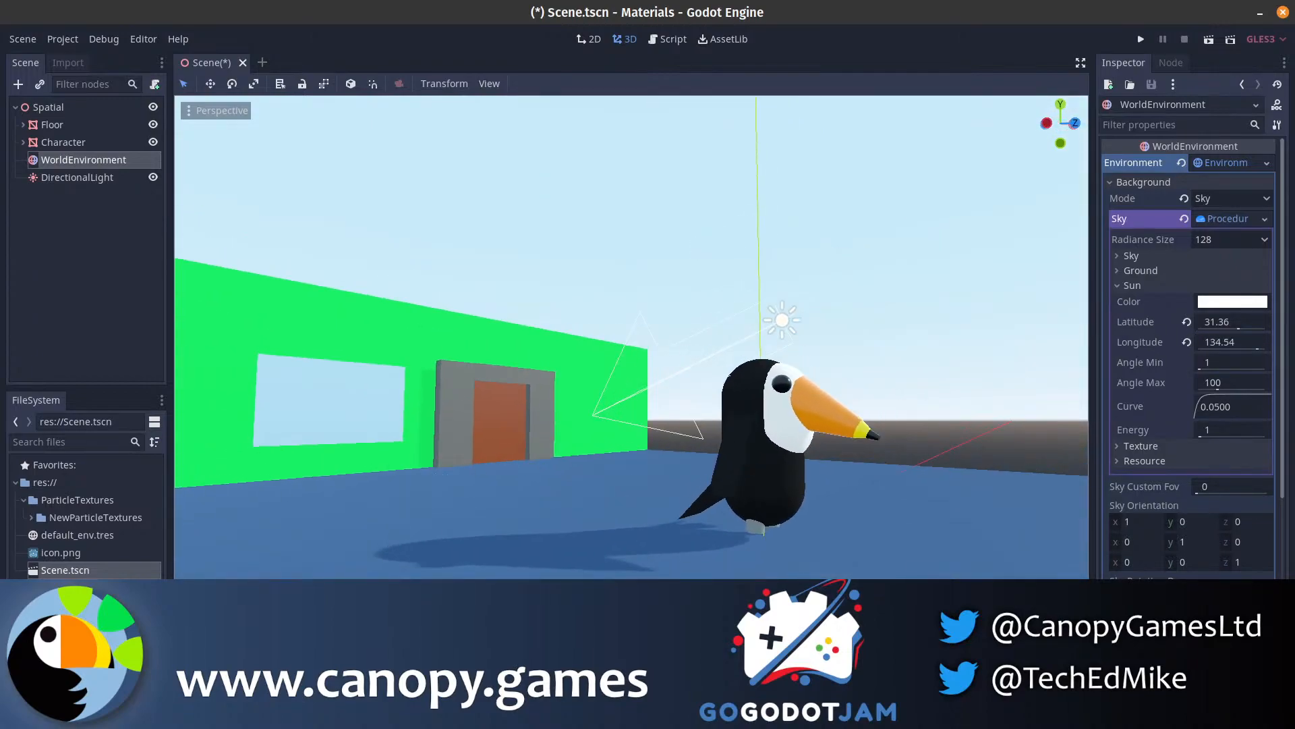
middle_click_drag(983, 344, 923, 369)
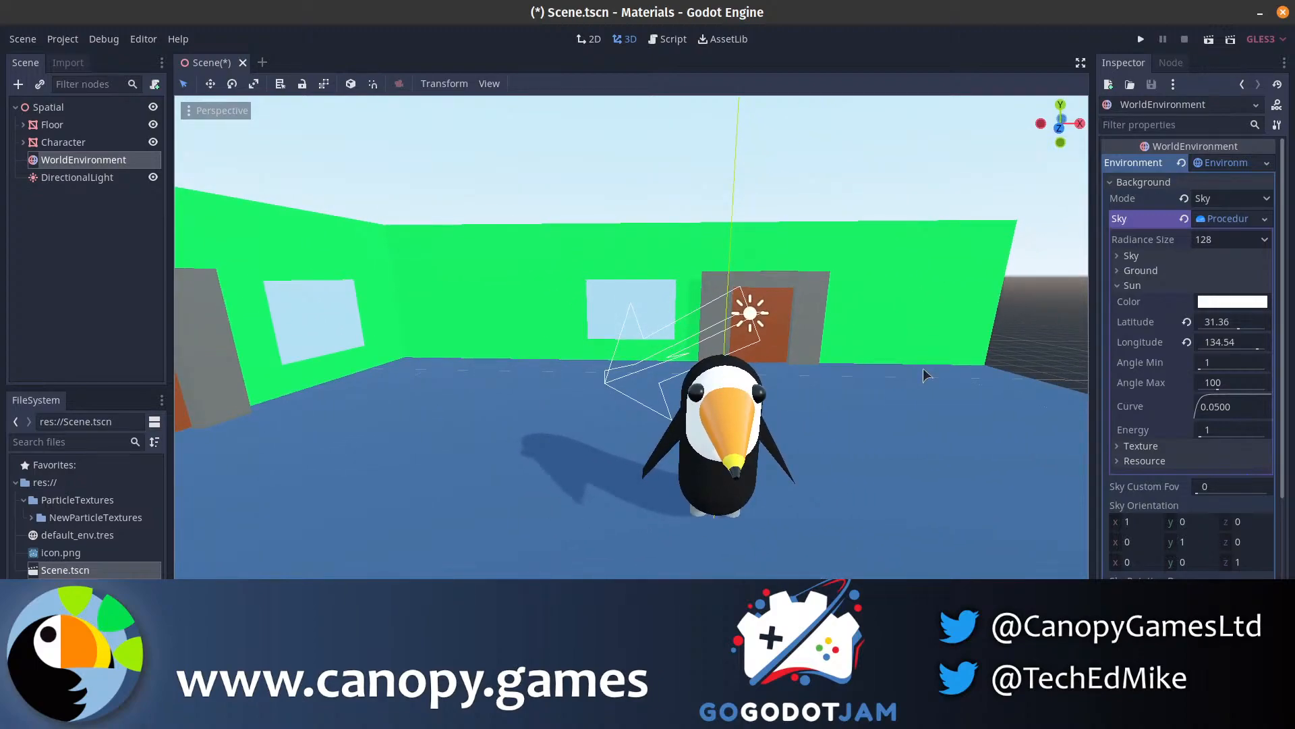
- Try auto exposure on the environment and turn it back off
scroll(1188, 378, "down", 6)
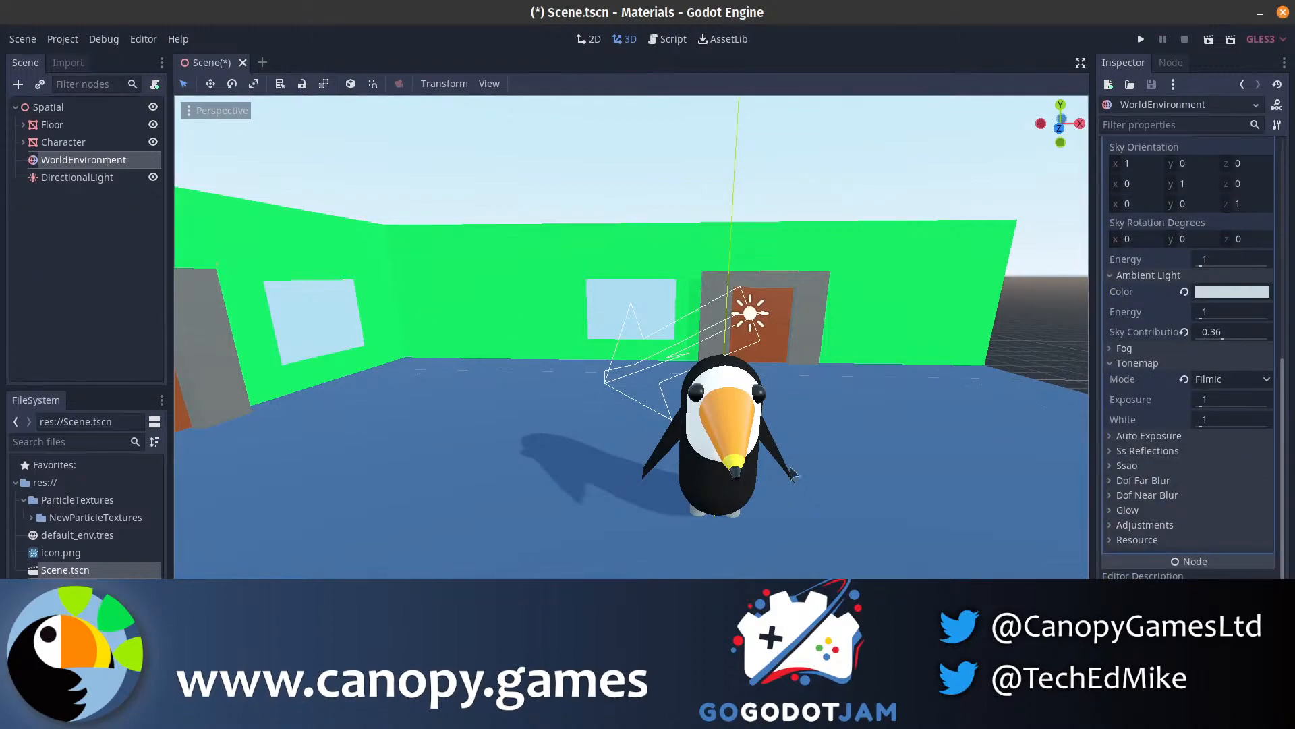
left_click(1171, 438)
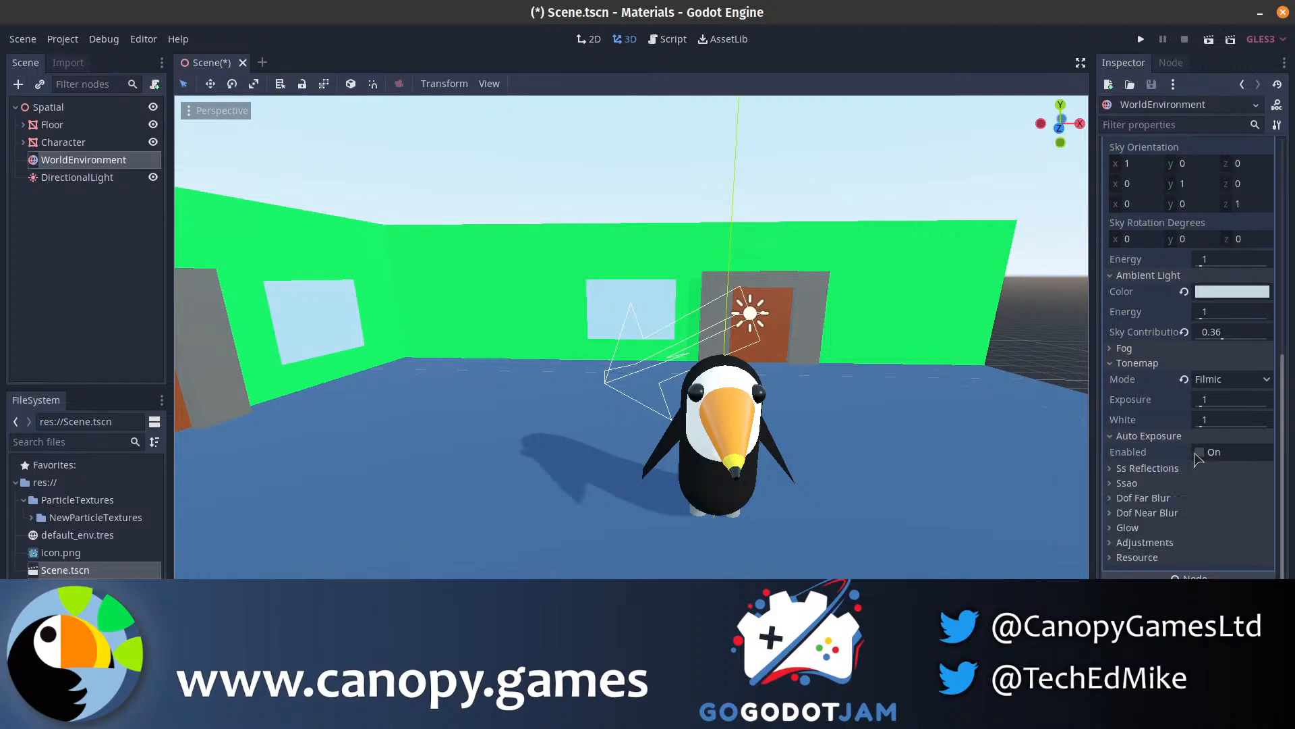
left_click(1212, 453)
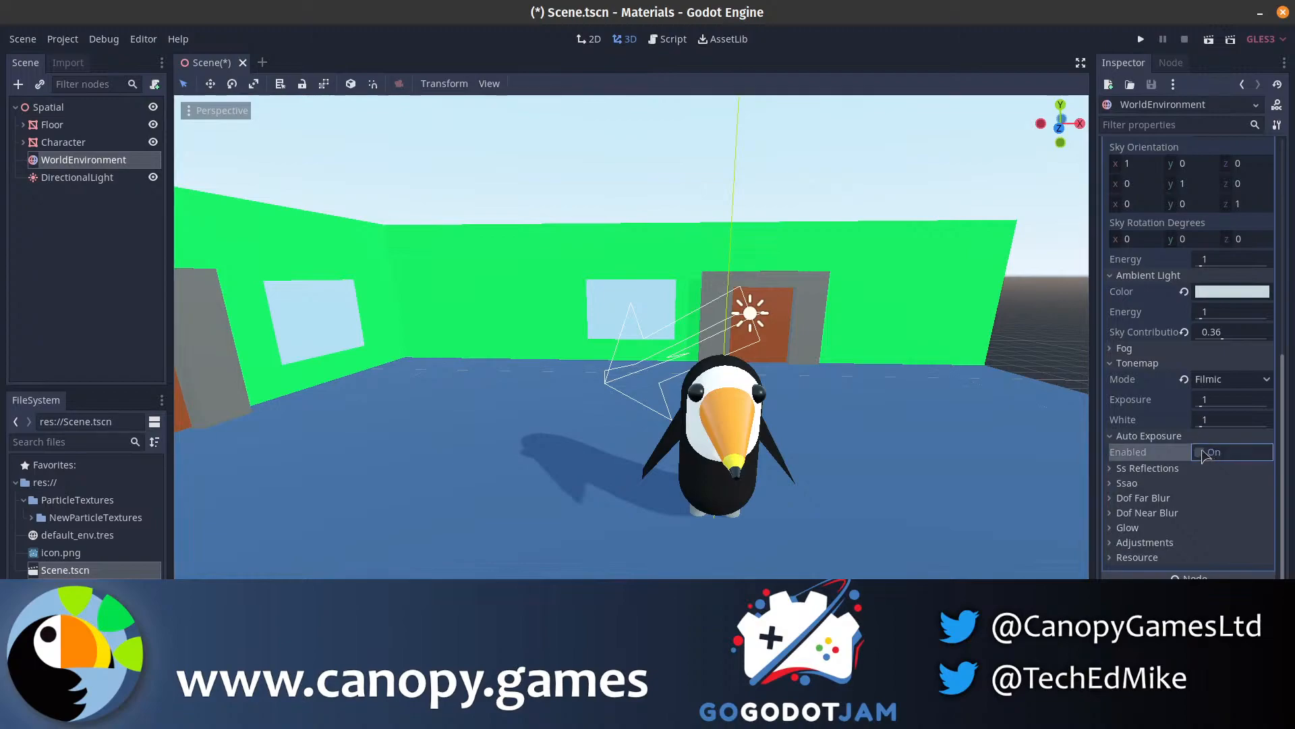
right_click_drag(631, 337, 729, 317)
key("s")
key("d")
left_click(1216, 452)
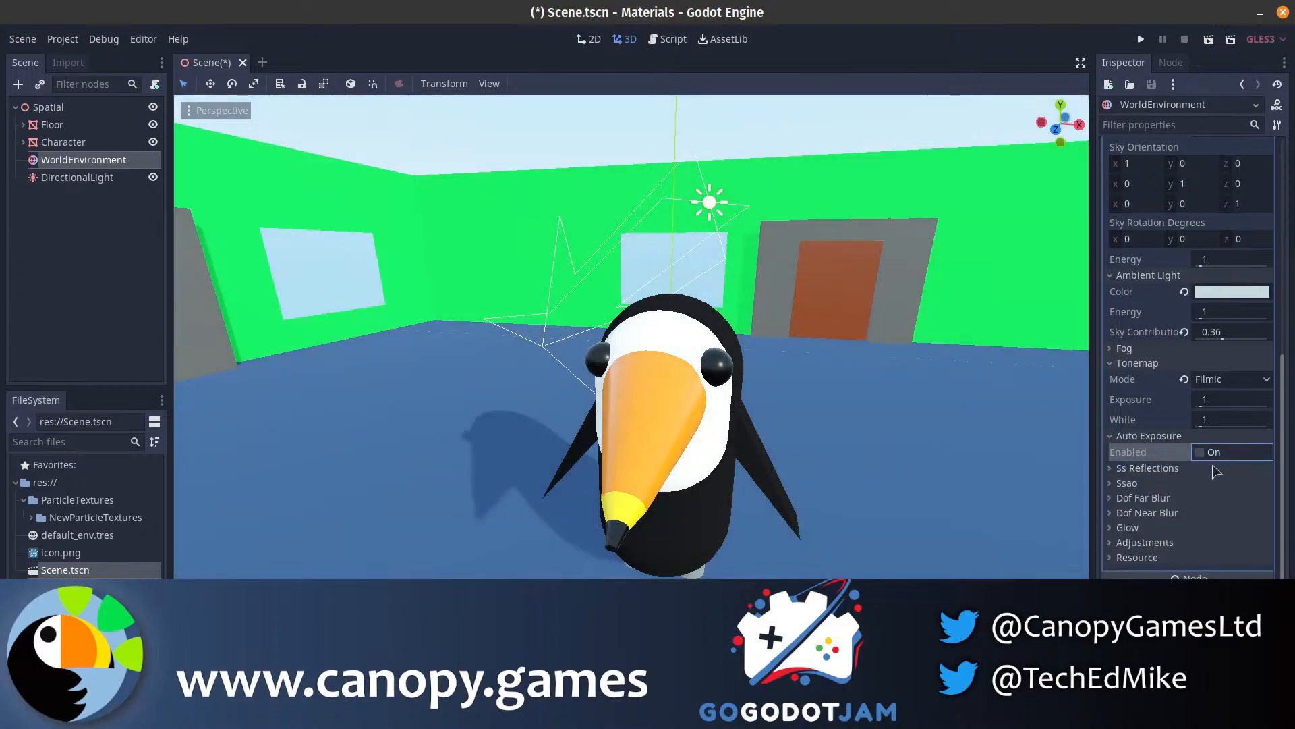
- Enable screen-space reflections for the environment and inspect the floor beneath the character
left_click(1219, 468)
left_click(1213, 484)
mouse_move(928, 439)
right_mouse_down()
mouse_move(1046, 440)
mouse_move(1074, 471)
mouse_move(910, 454)
right_mouse_up()
key("w")
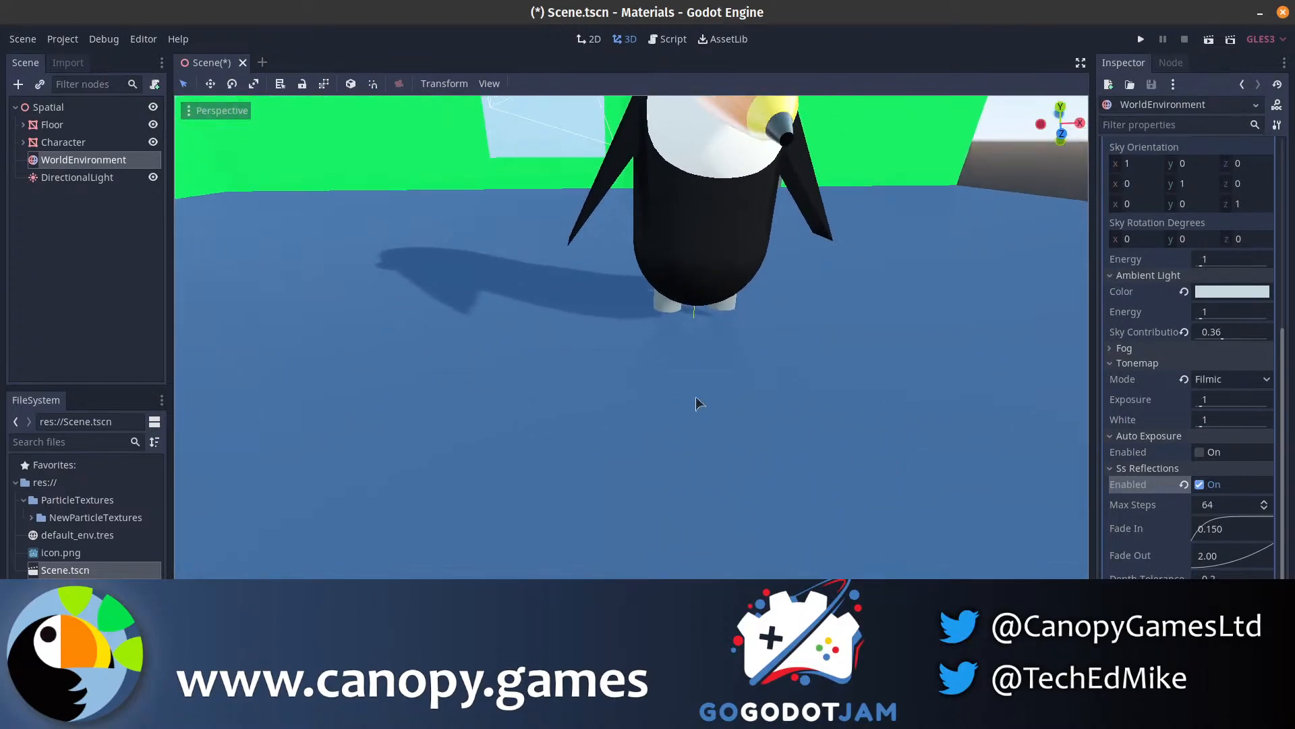
- Turn off screen-space reflections, and try ambient occlusion on the room's corners and doorway before turning it back off
left_click(1199, 485)
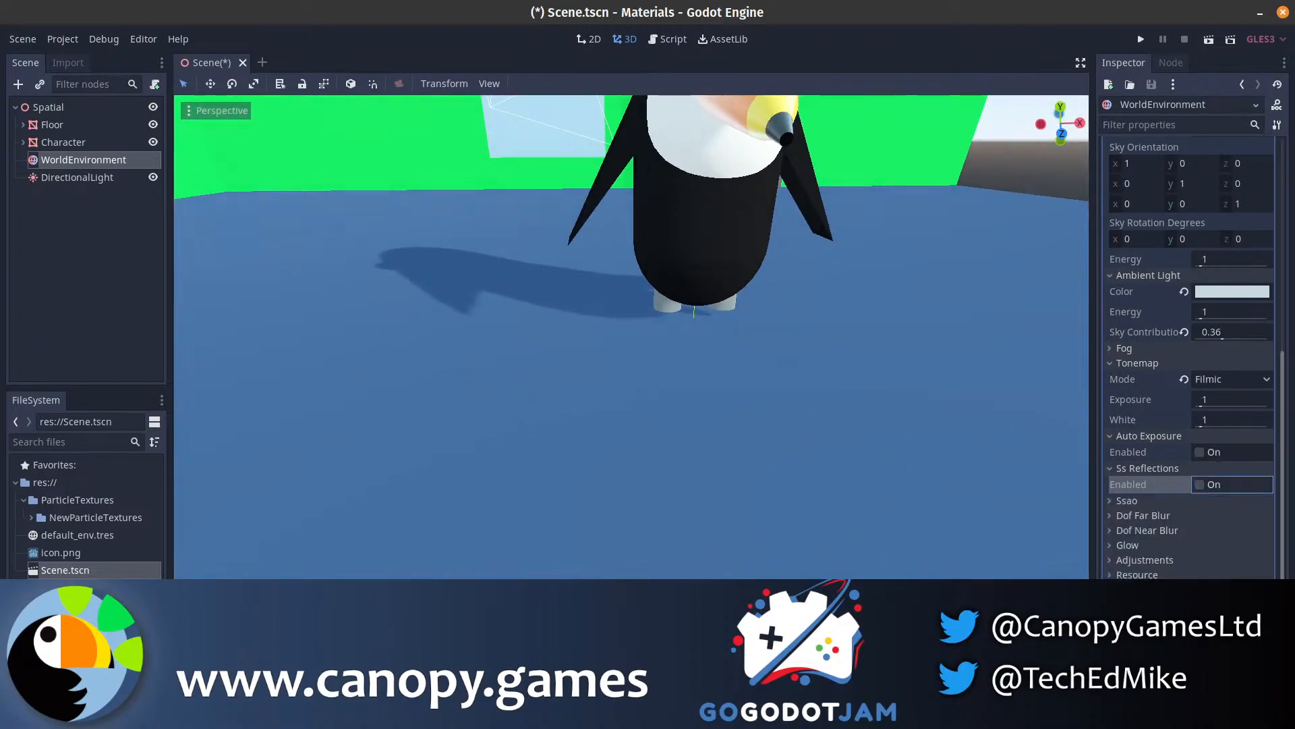
left_click(1178, 502)
left_click(1213, 520)
key("s")
right_click_drag(807, 393, 695, 350)
key("w")
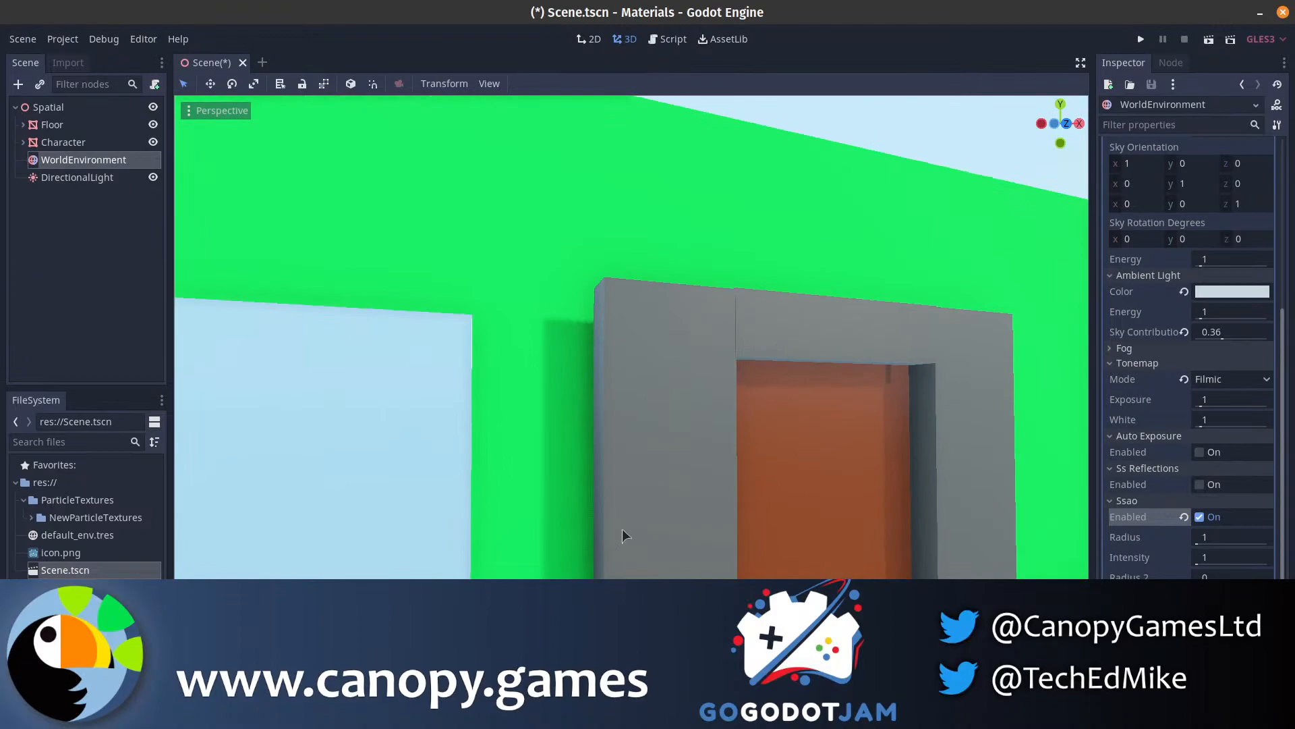
key("s")
right_click_drag(622, 535, 604, 534)
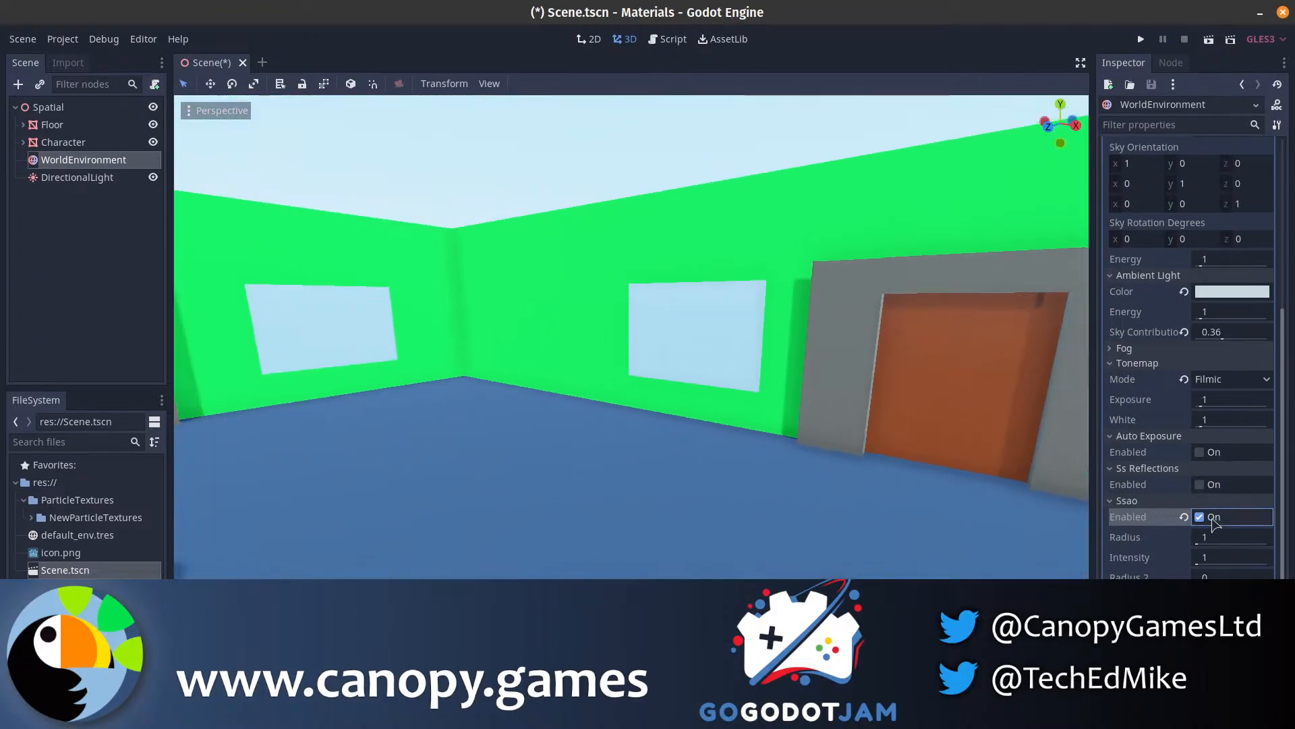
left_click(1213, 520)
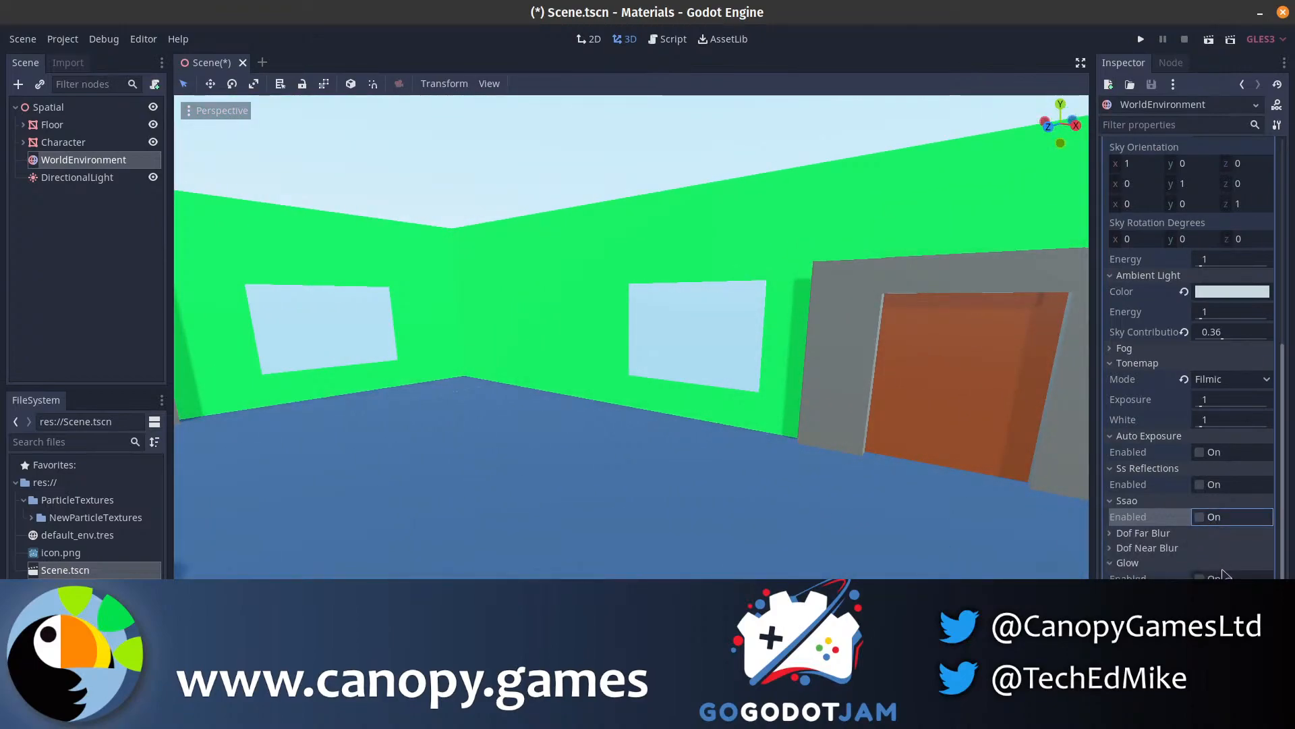
- Try glow on the environment, check the character and room with it, and turn it back off
left_click(1220, 578)
key("s")
mouse_move(945, 465)
right_mouse_down()
mouse_move(850, 465)
mouse_move(958, 469)
right_mouse_up()
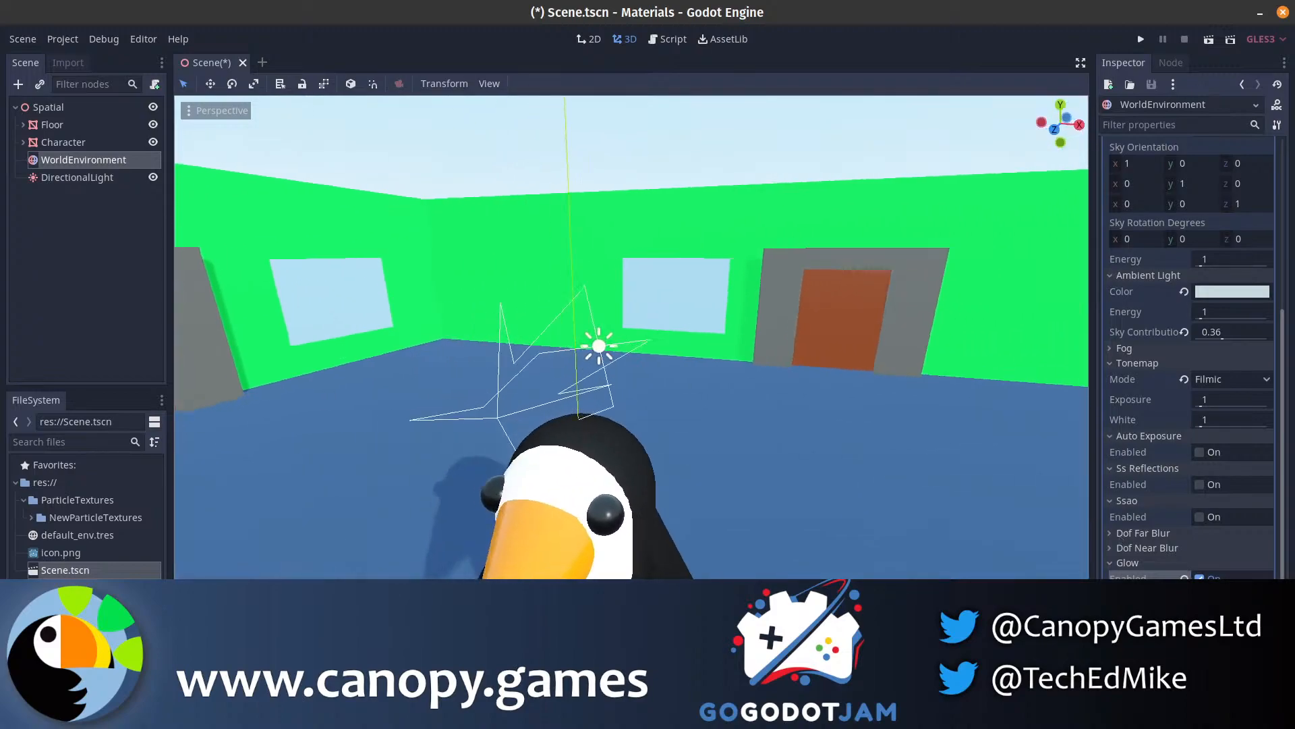
middle_click_drag(631, 404, 656, 403)
left_click(1214, 580)
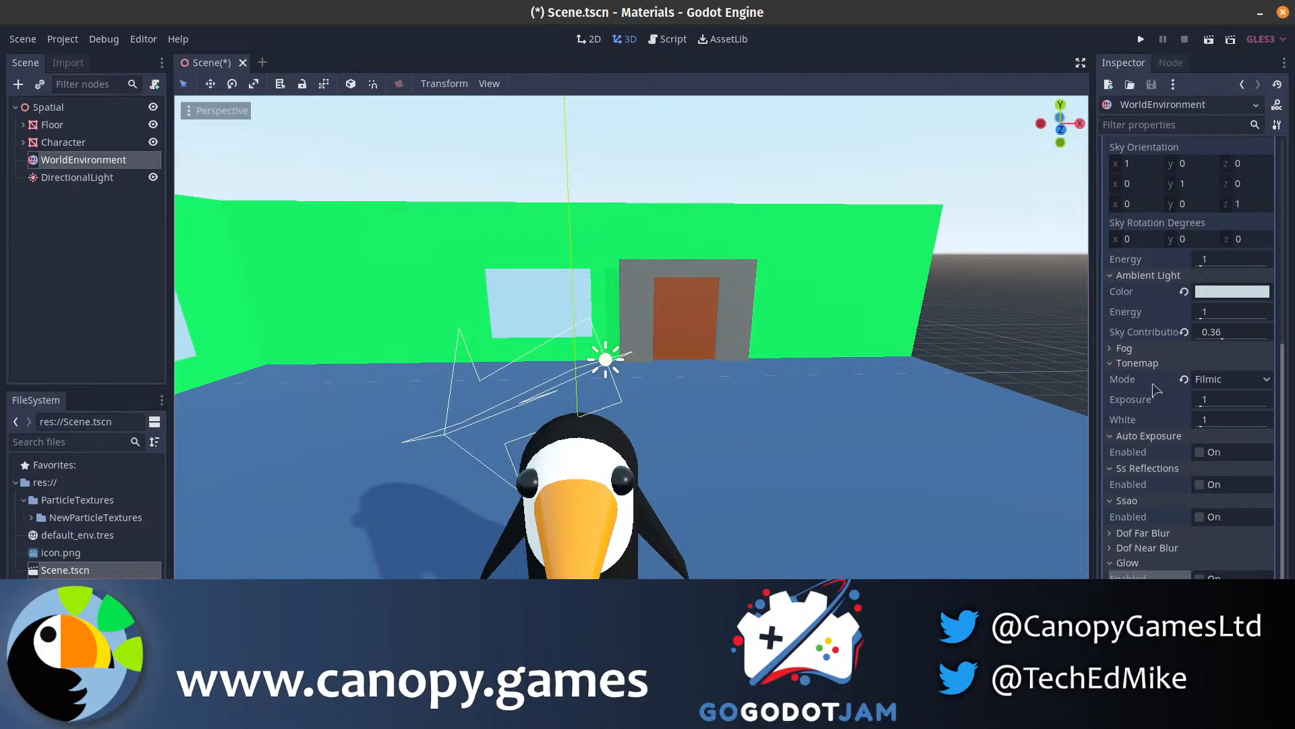
- Enable both ambient occlusion (SSAO) and screen-space reflections for the environment, keeping the Filmic tonemap mode
left_click(1205, 381)
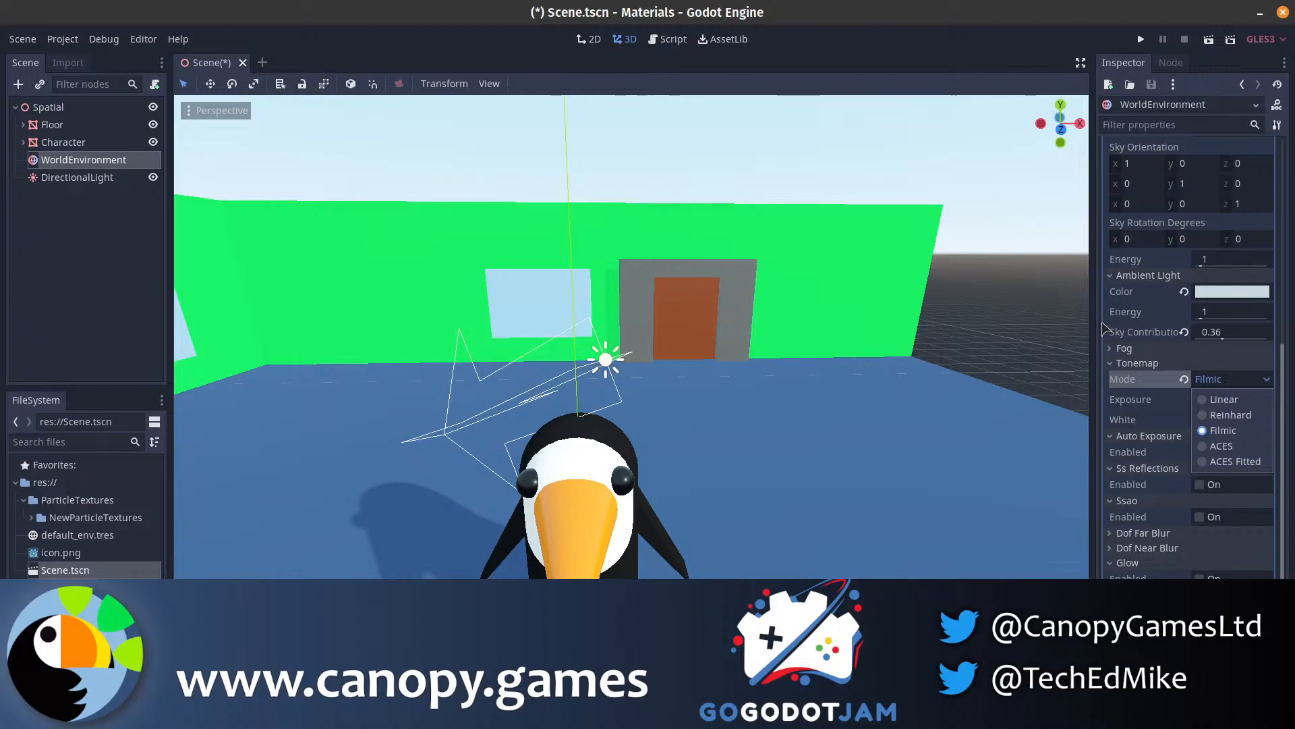
left_click(1213, 517)
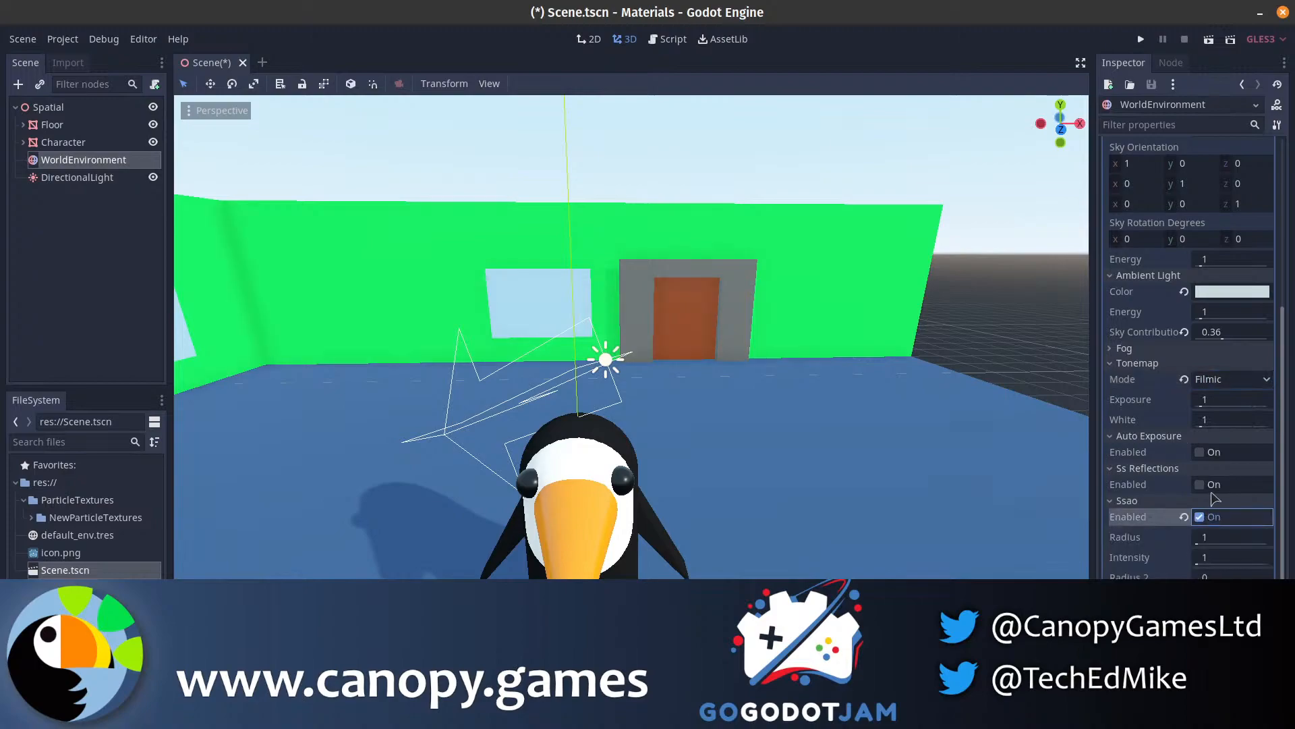
left_click(1200, 484)
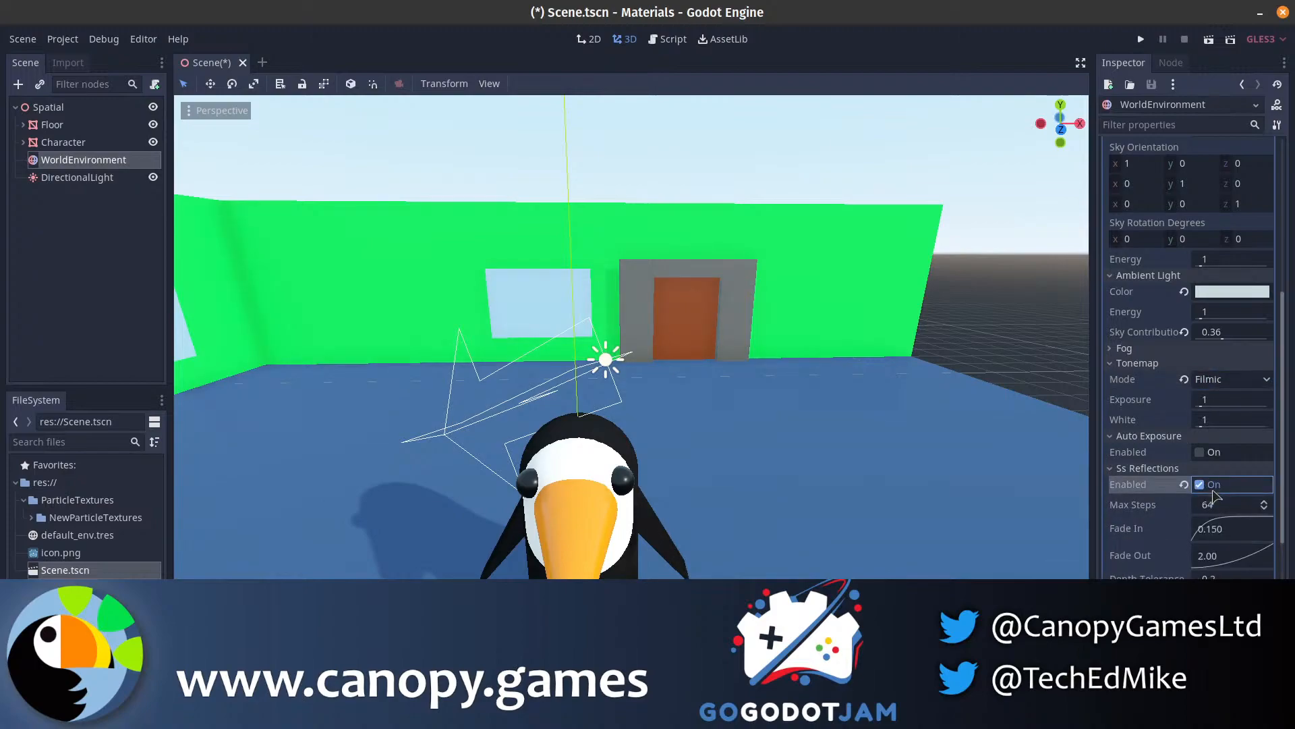
left_click(1215, 380)
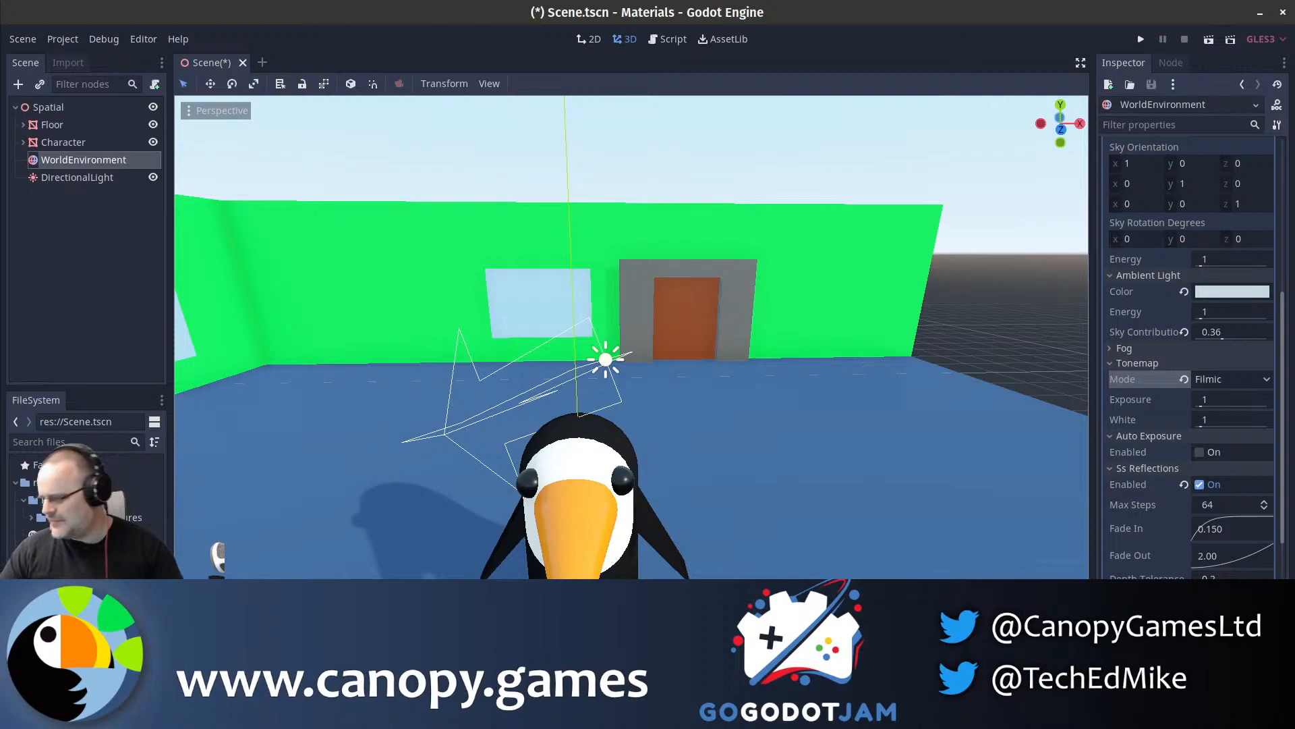
- Examine the character's shading, shadow and floor reflections from the front and the side, along with the ambient occlusion settings
scroll(1227, 519, "down", 5)
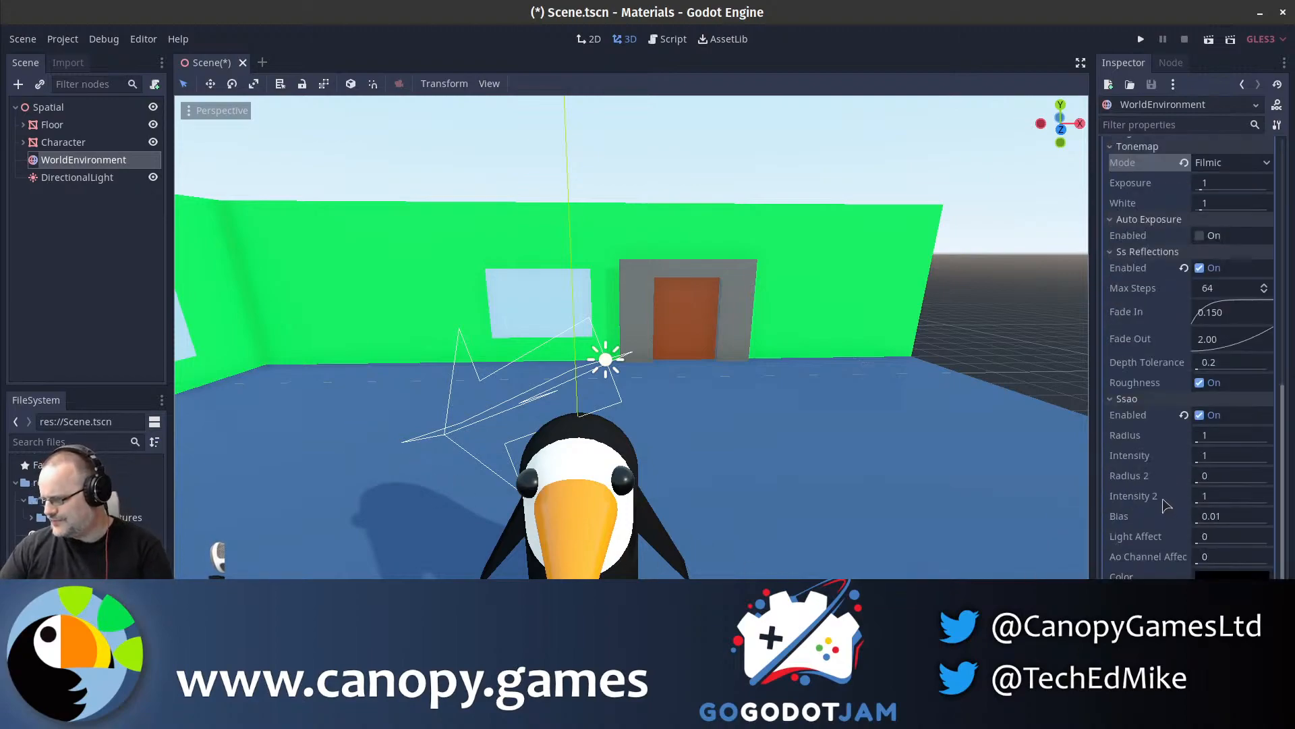
right_click_drag(827, 397, 832, 400)
key("q")
key("w")
key("a")
key("w")
key("a")
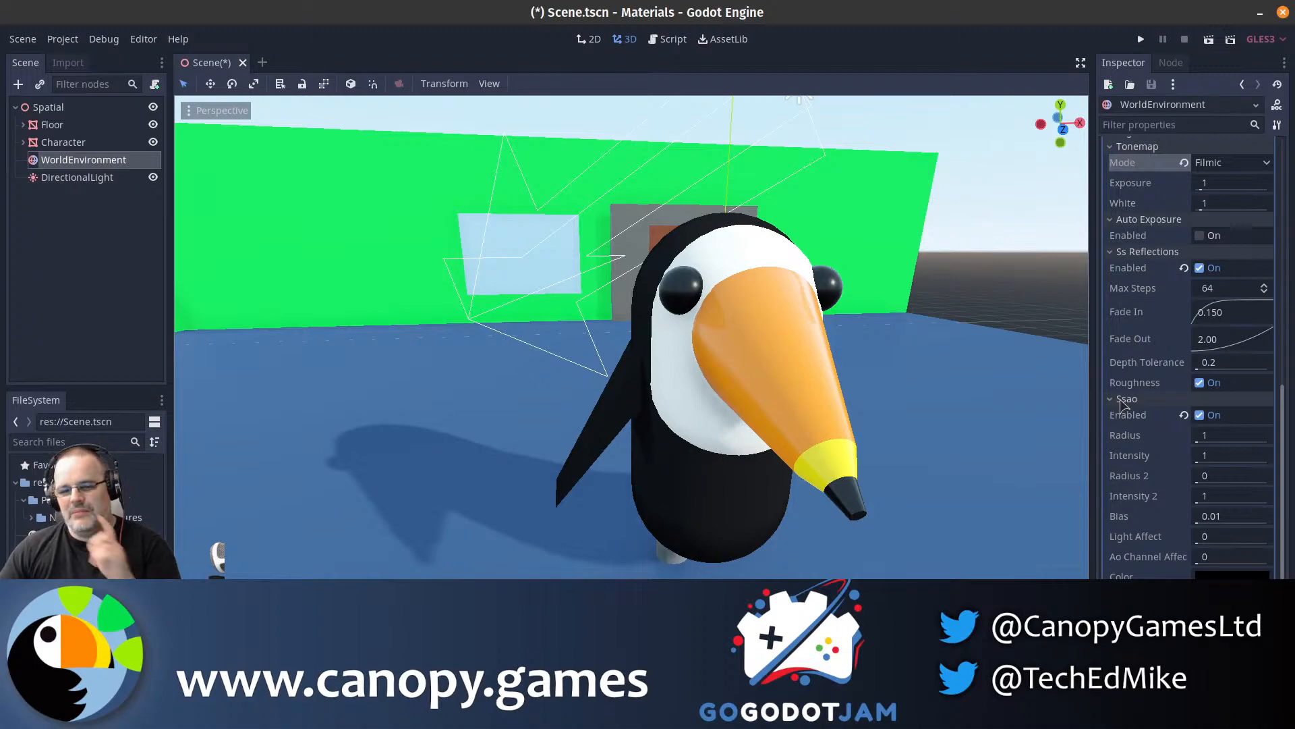
right_click_drag(751, 463, 681, 480)
key("w")
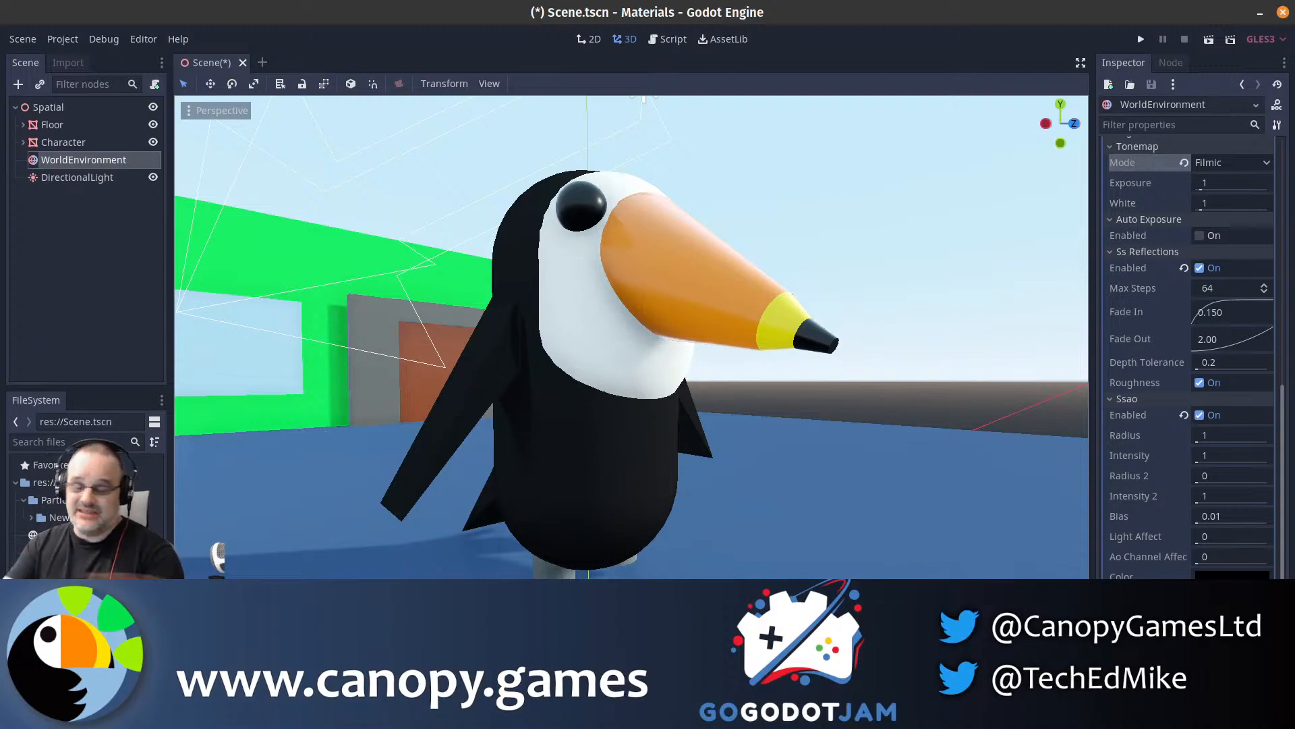
middle_click_drag(702, 337, 516, 516)
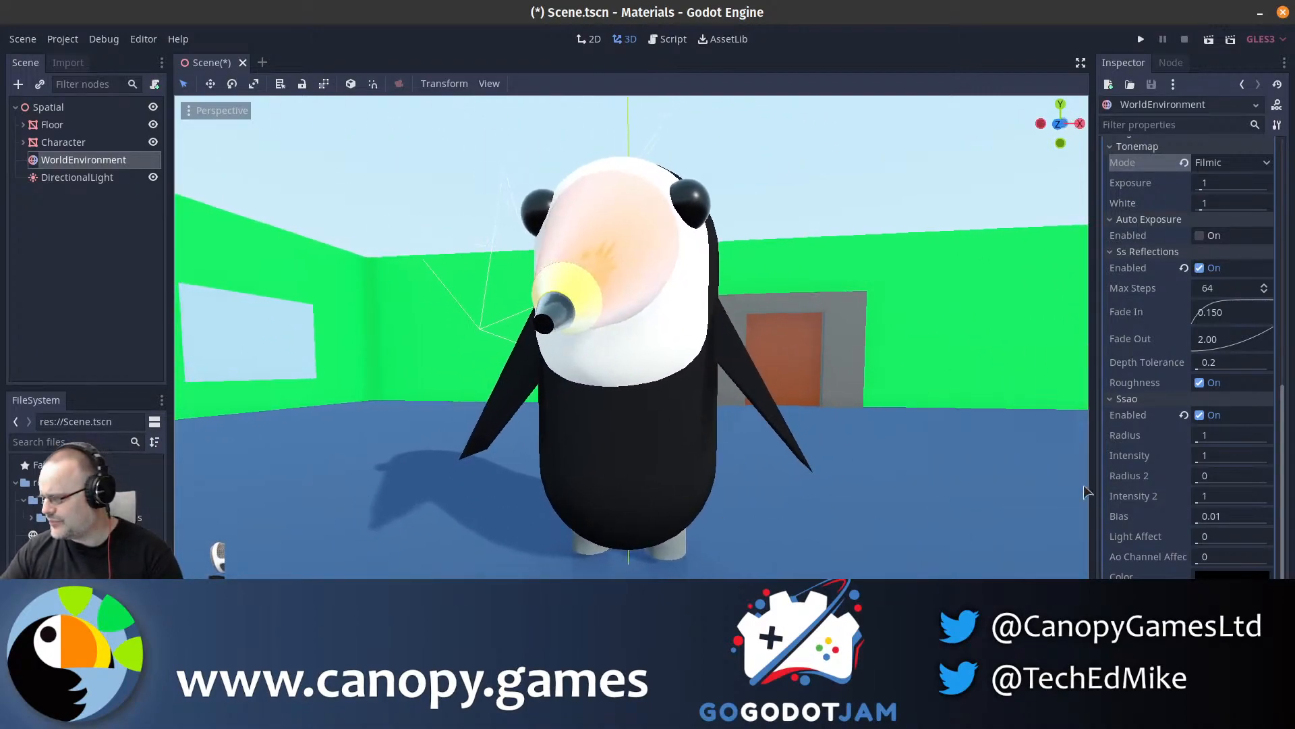
- Try auto exposure once more, turn it back off, and look over the character and room from farther away
left_click(1200, 235)
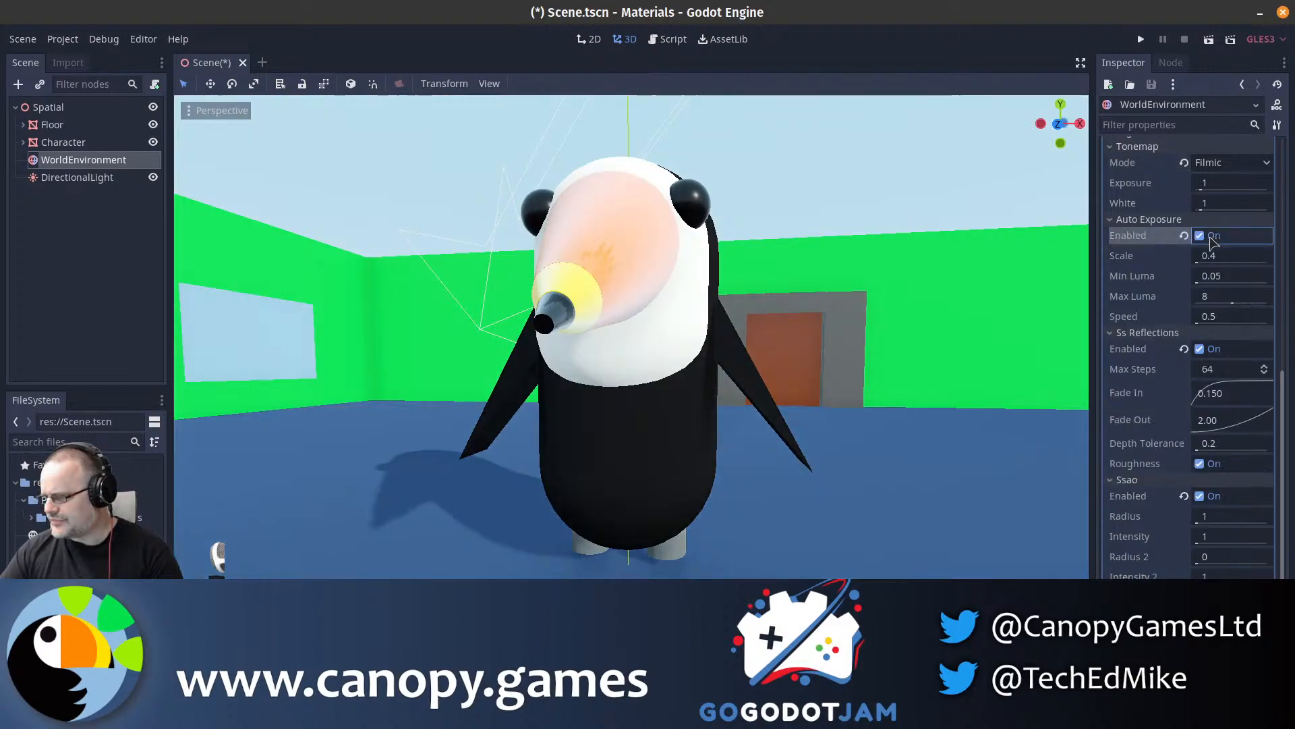
left_click(1199, 235)
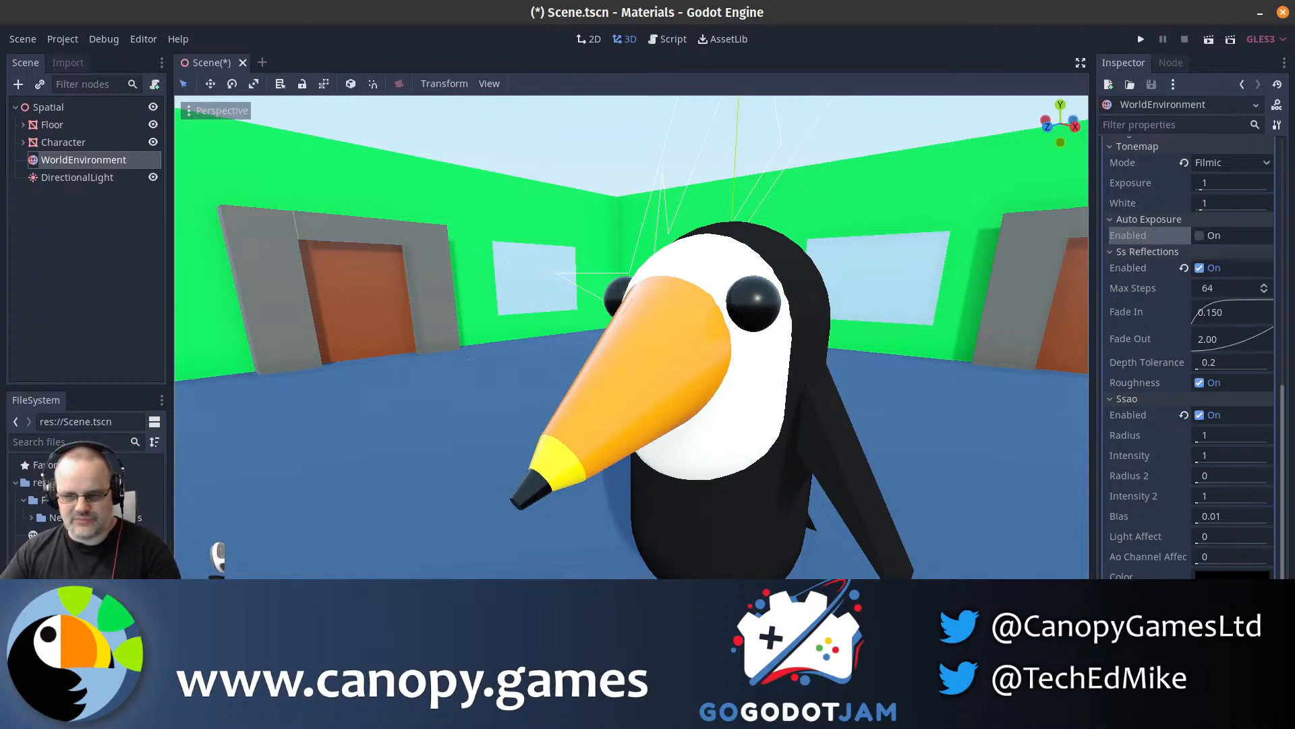
key("s")
mouse_move(313, 501)
right_mouse_down()
mouse_move(553, 490)
mouse_move(330, 494)
right_mouse_up()
key("a")
key("d")
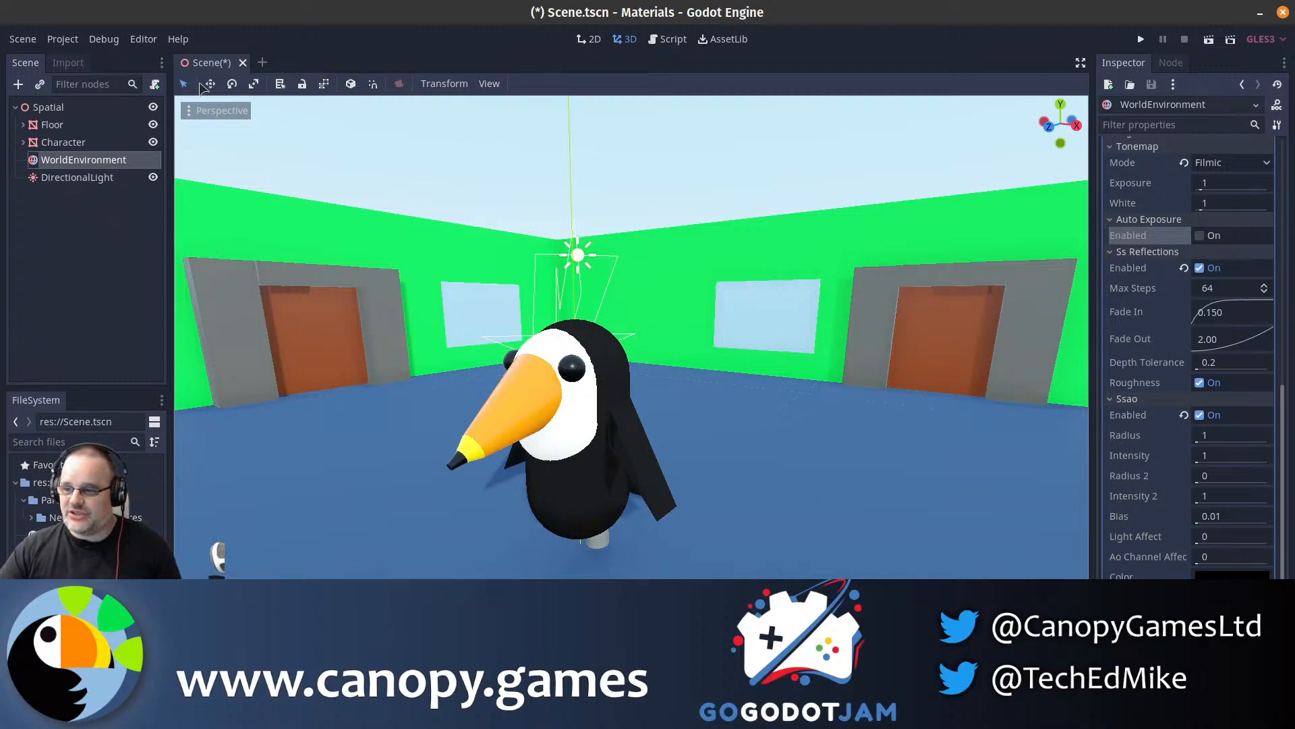
- Save the room scene and quit the Materials project to the Project Manager
left_click(275, 185)
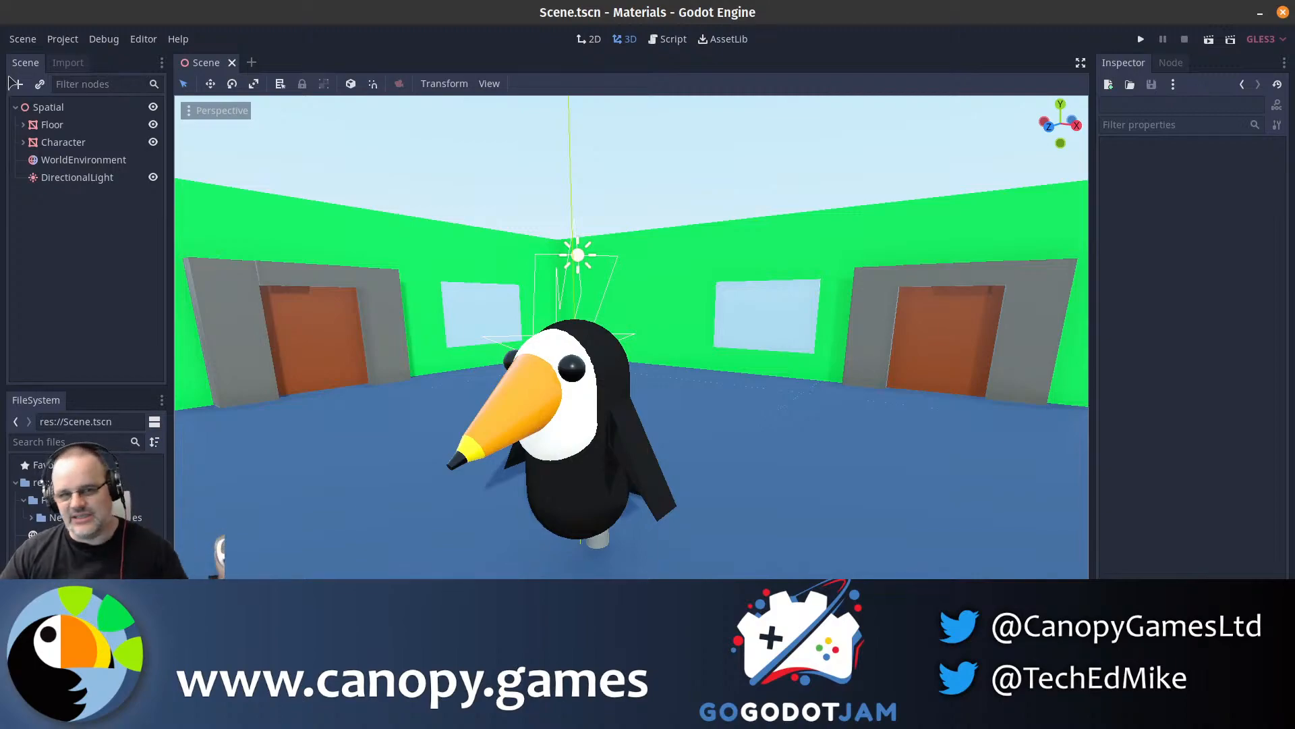
left_click(22, 39)
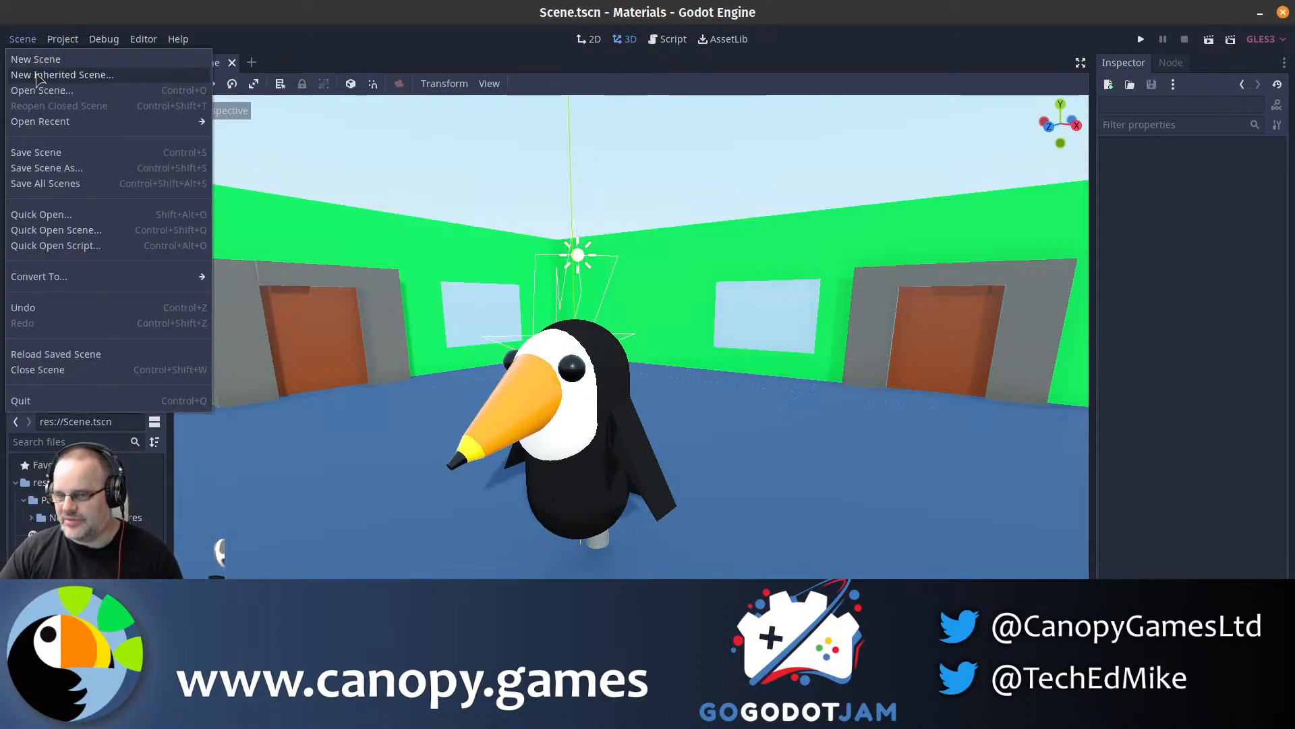
mouse_move(73, 46)
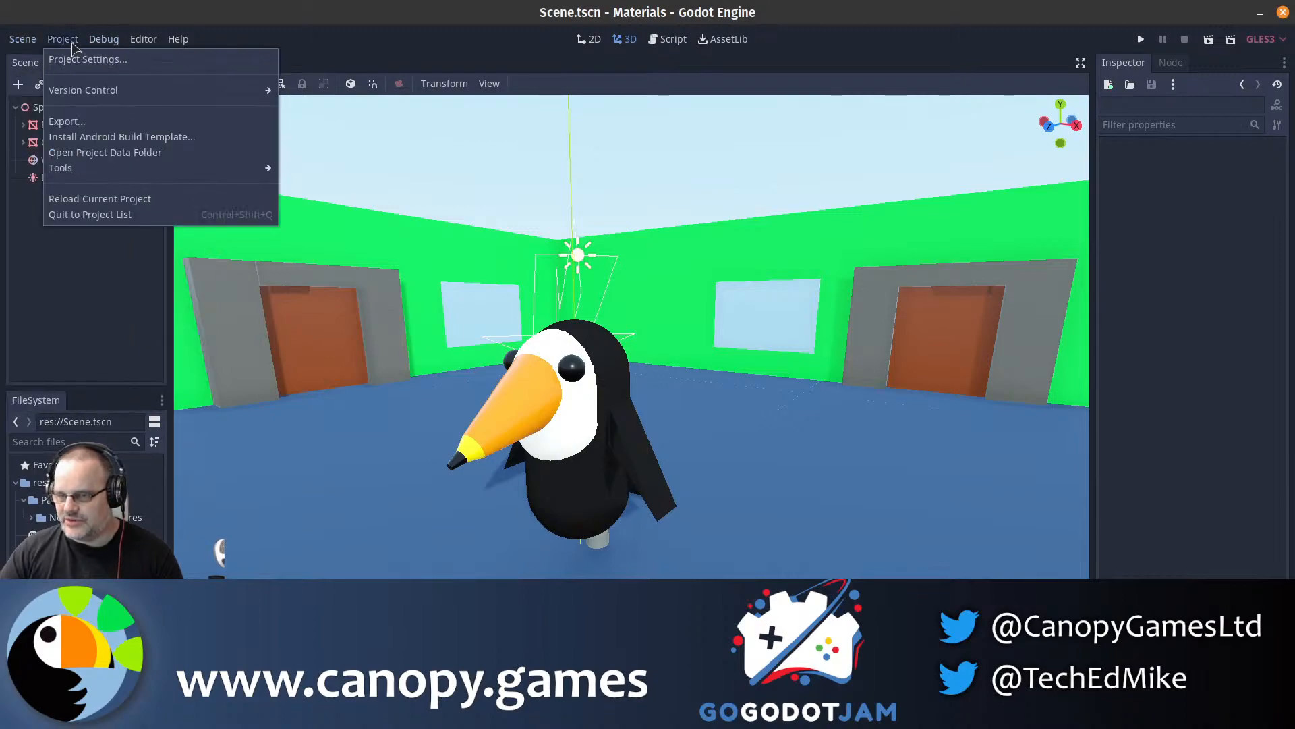
left_click(107, 215)
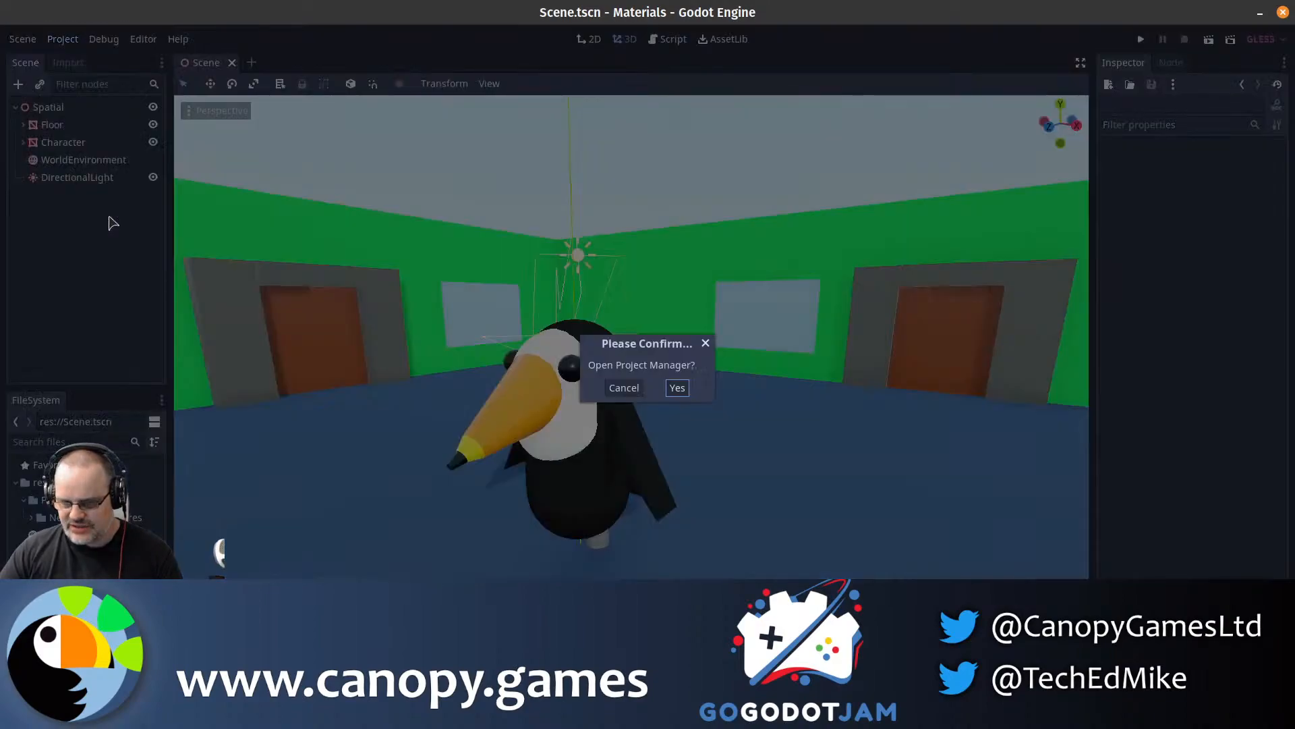
left_click(677, 388)
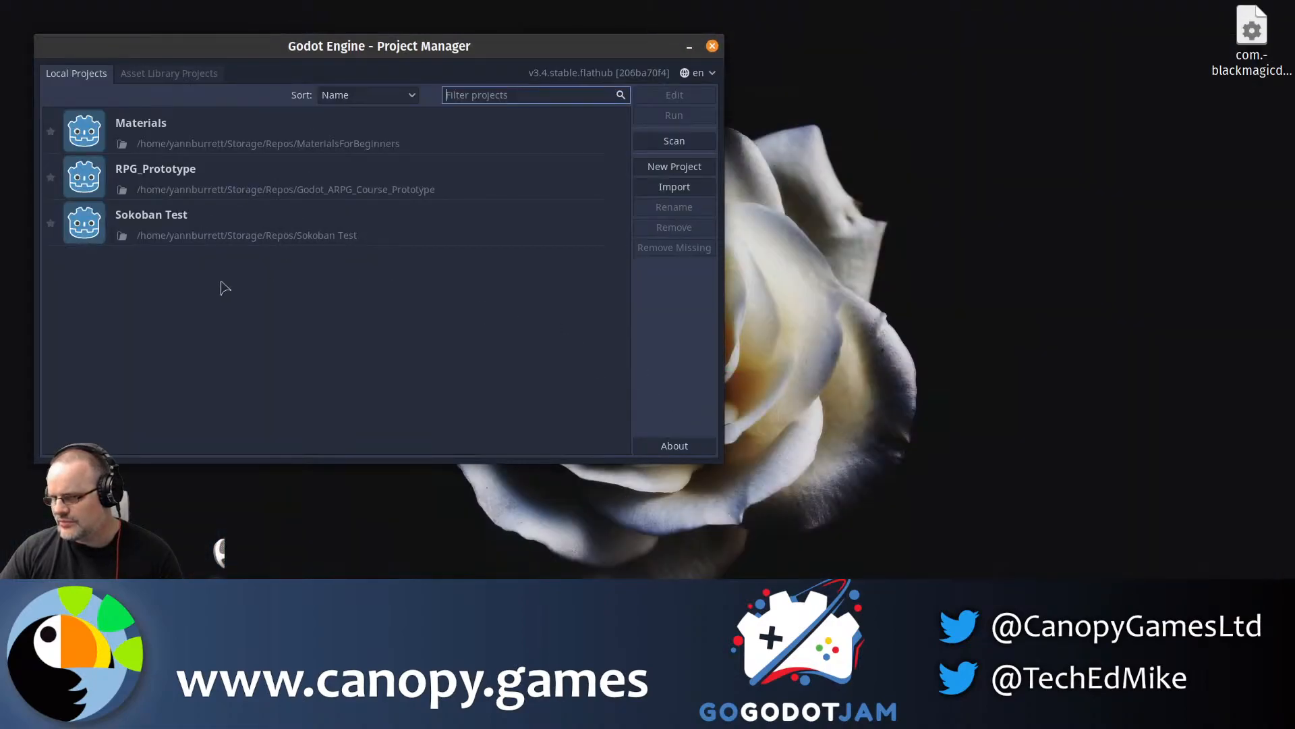
- Open the RPG_Prototype project, search its files for "overw" and open the Overworld scene
double_click(184, 174)
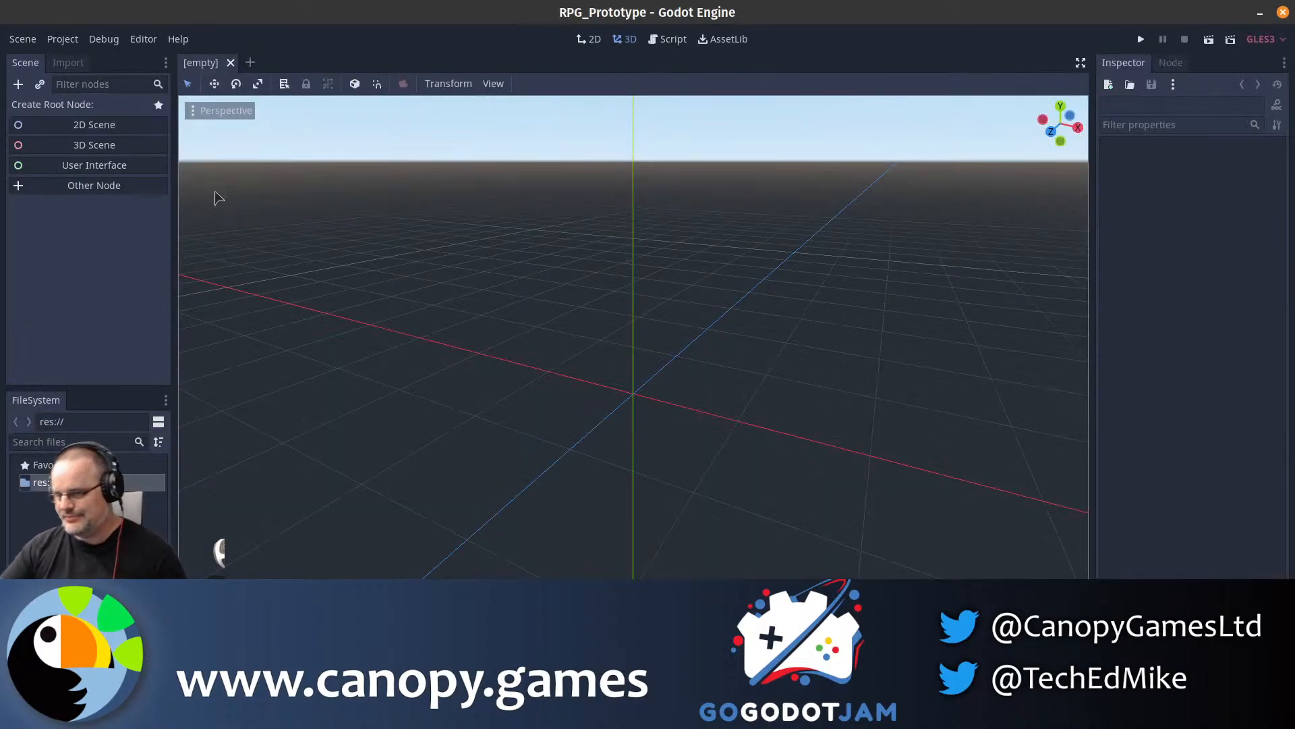
left_click(107, 442)
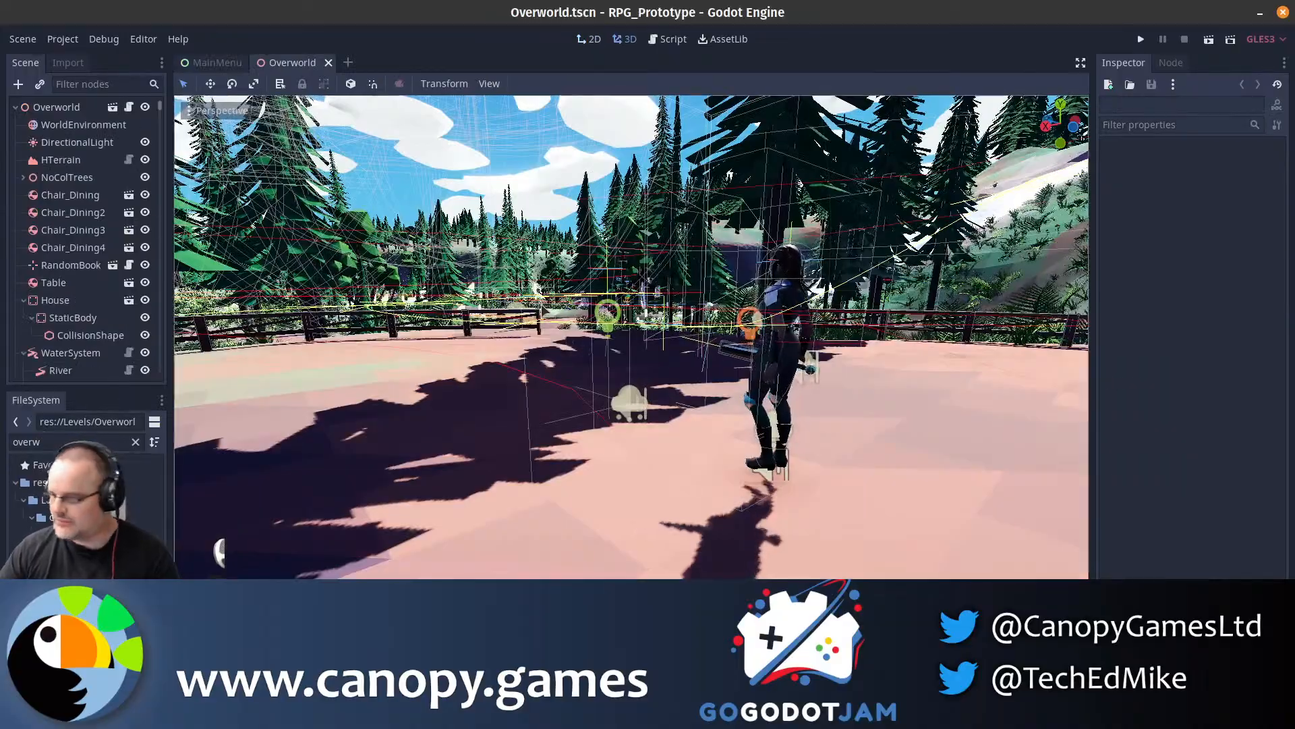
right_click_drag(674, 331, 576, 233)
- Hide the Particles, CollisionShape, CollisionPolygon and CollisionObject gizmos in the 3D view of the Overworld scene
left_click(489, 83)
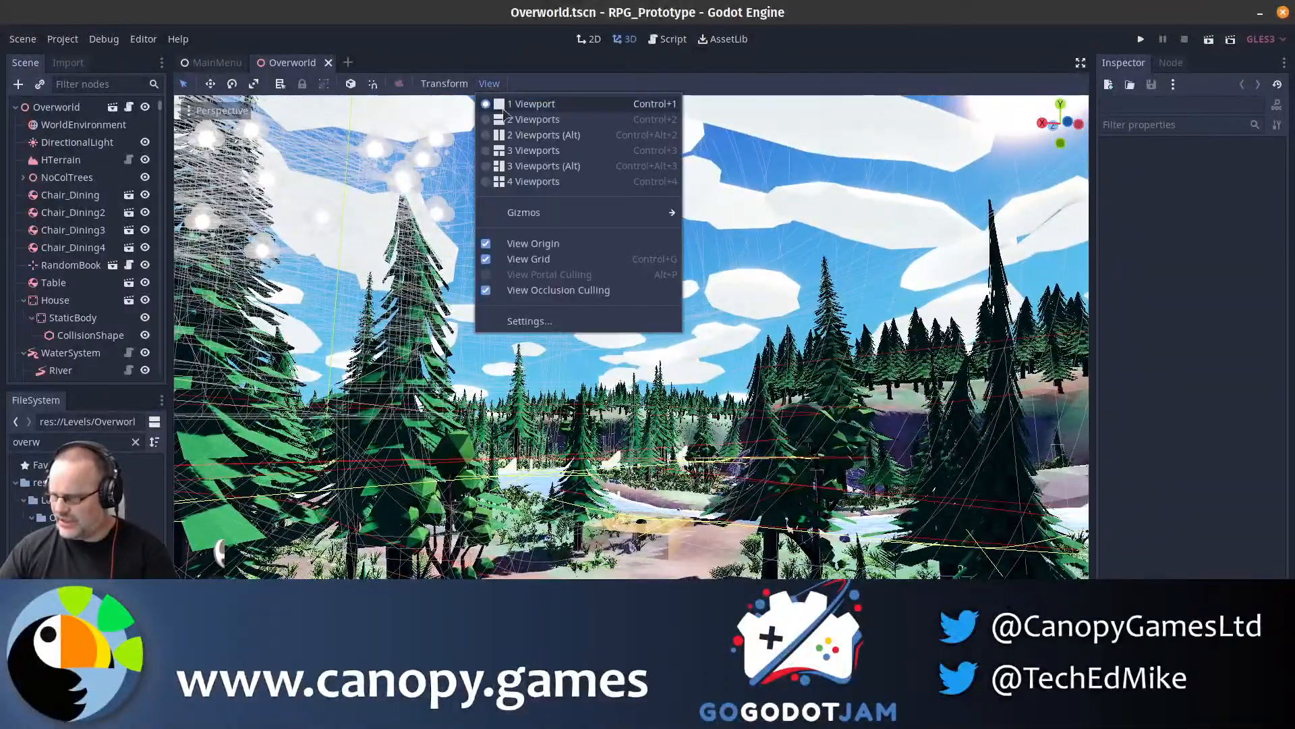
mouse_move(635, 215)
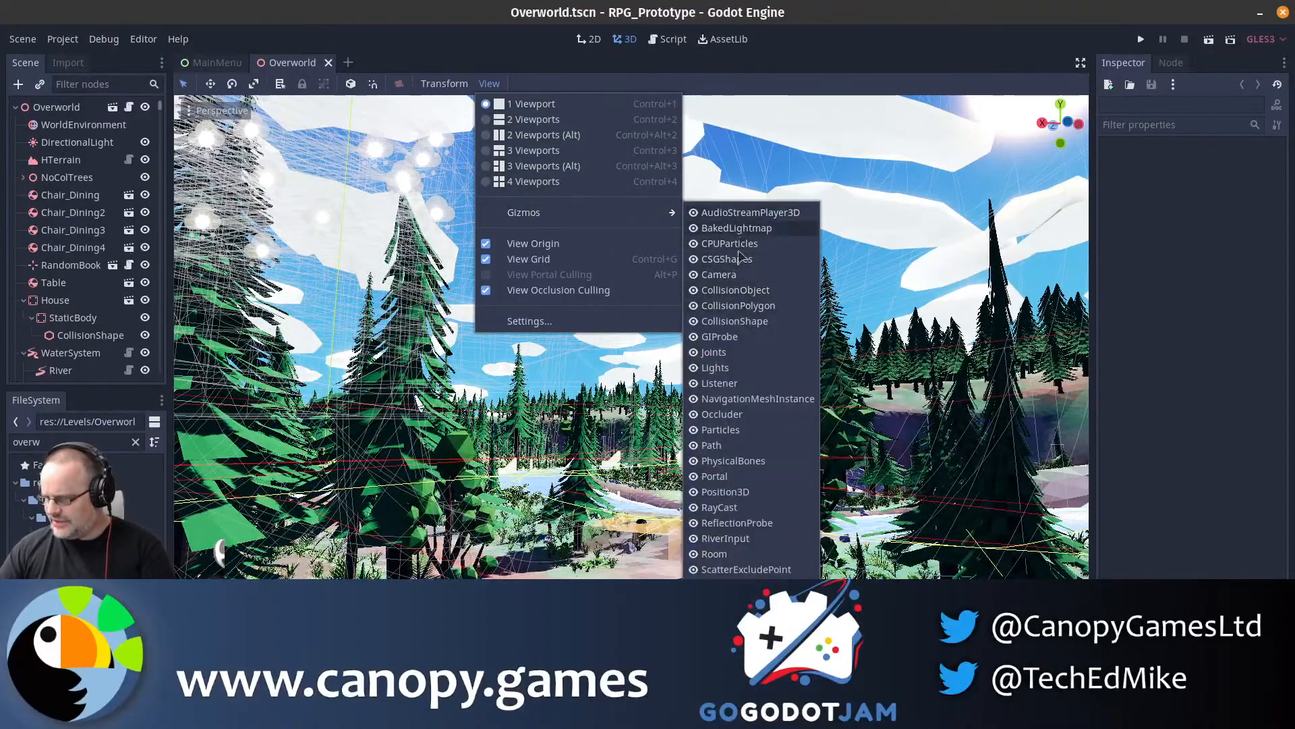
left_click(718, 430)
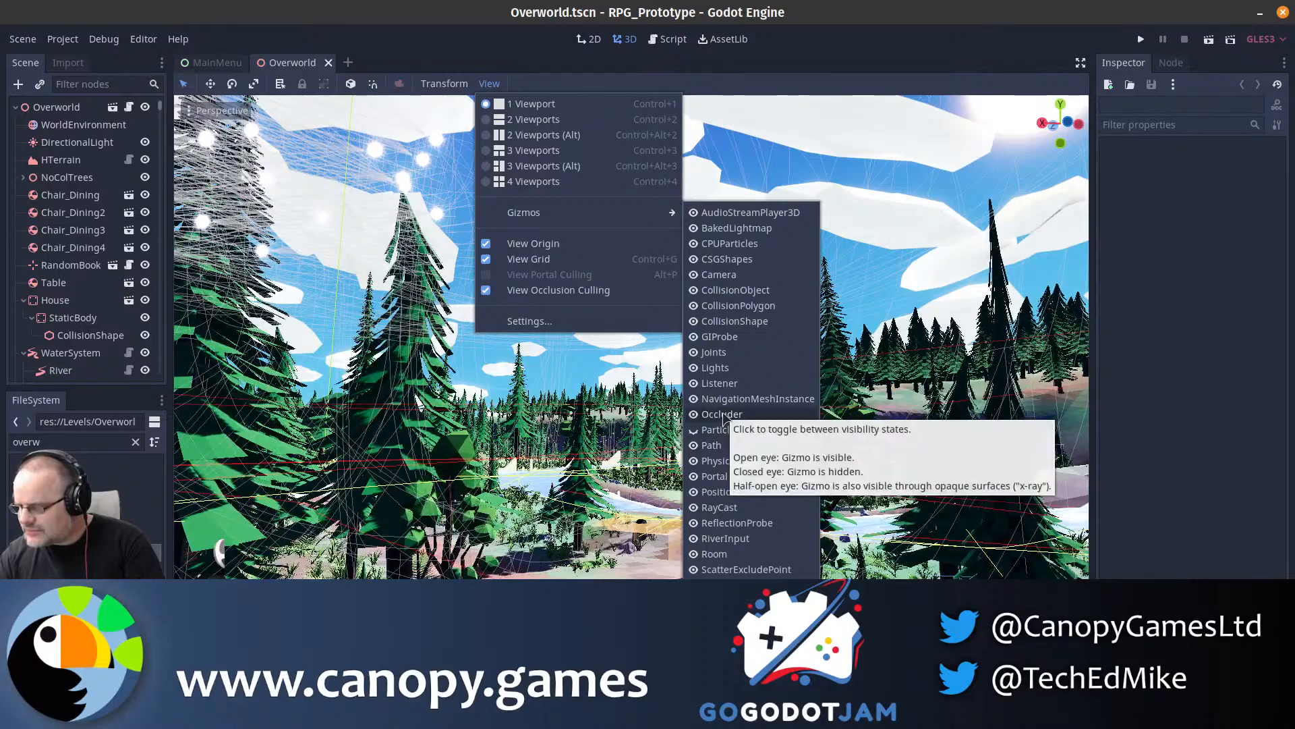
left_click(747, 324)
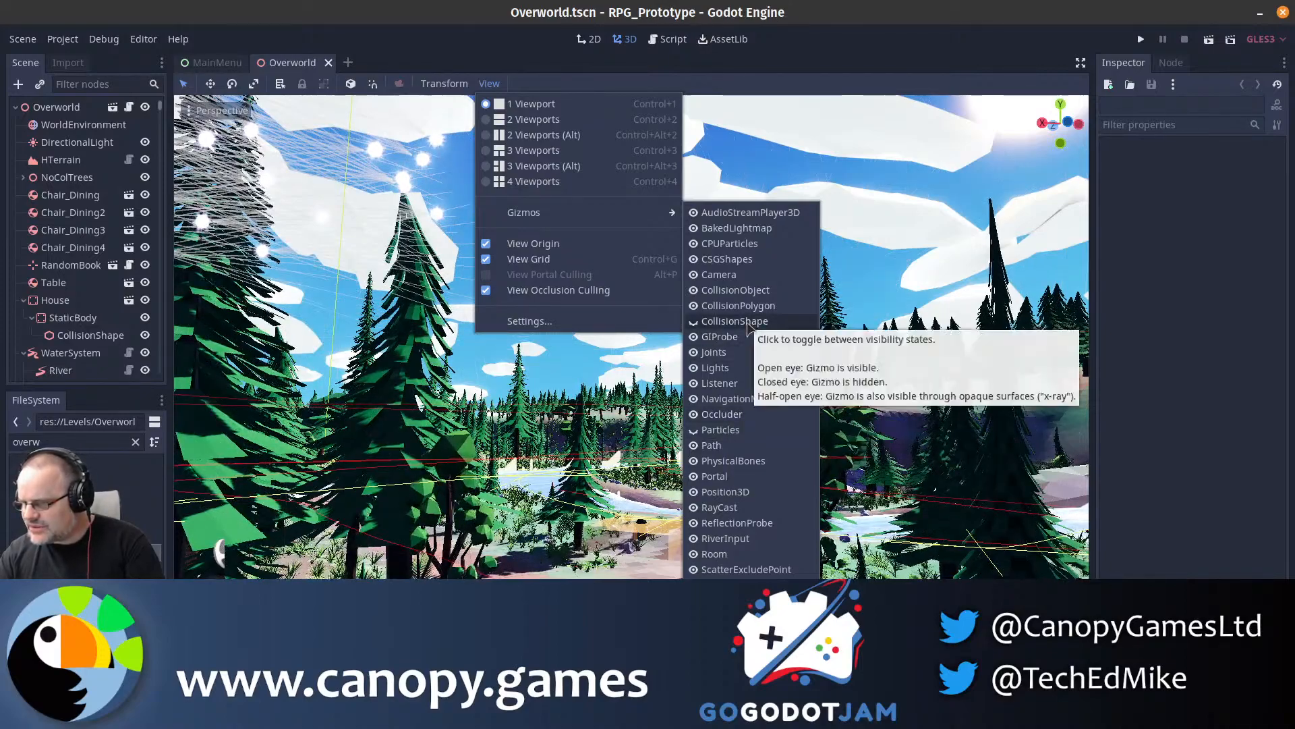
left_click(749, 306)
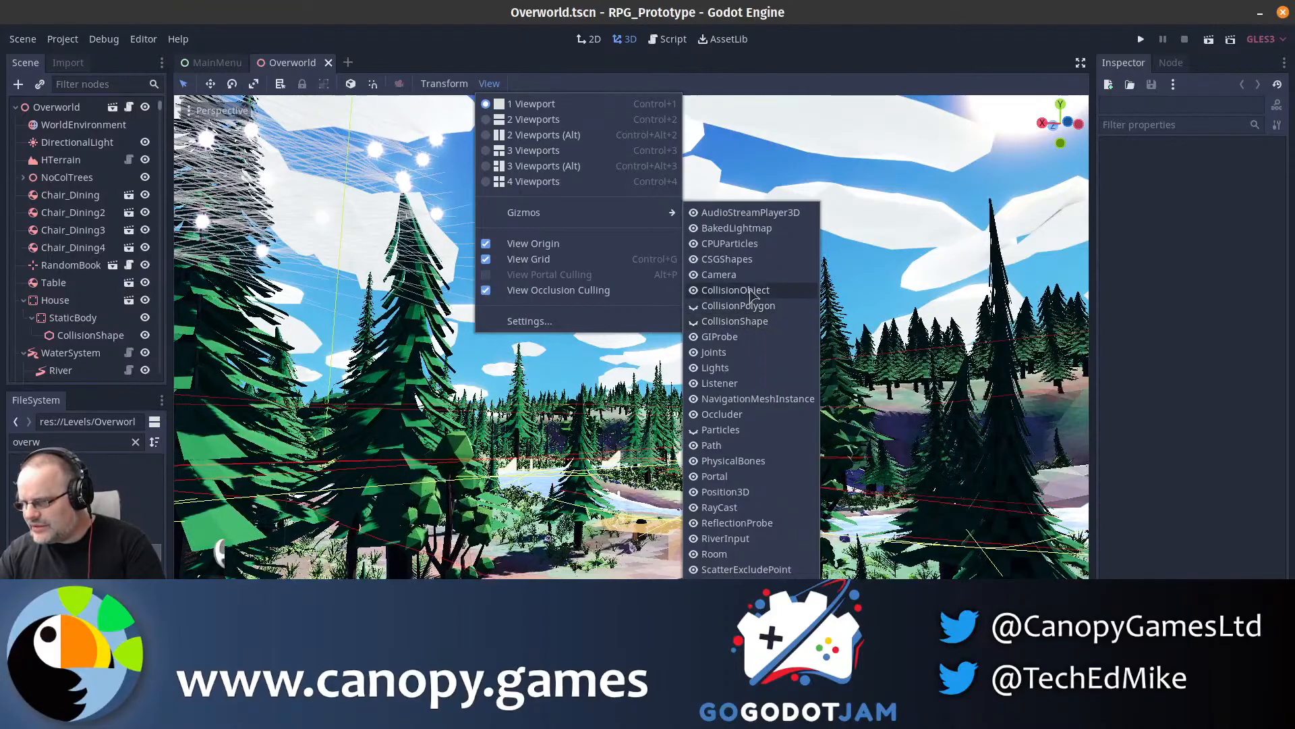
left_click(742, 290)
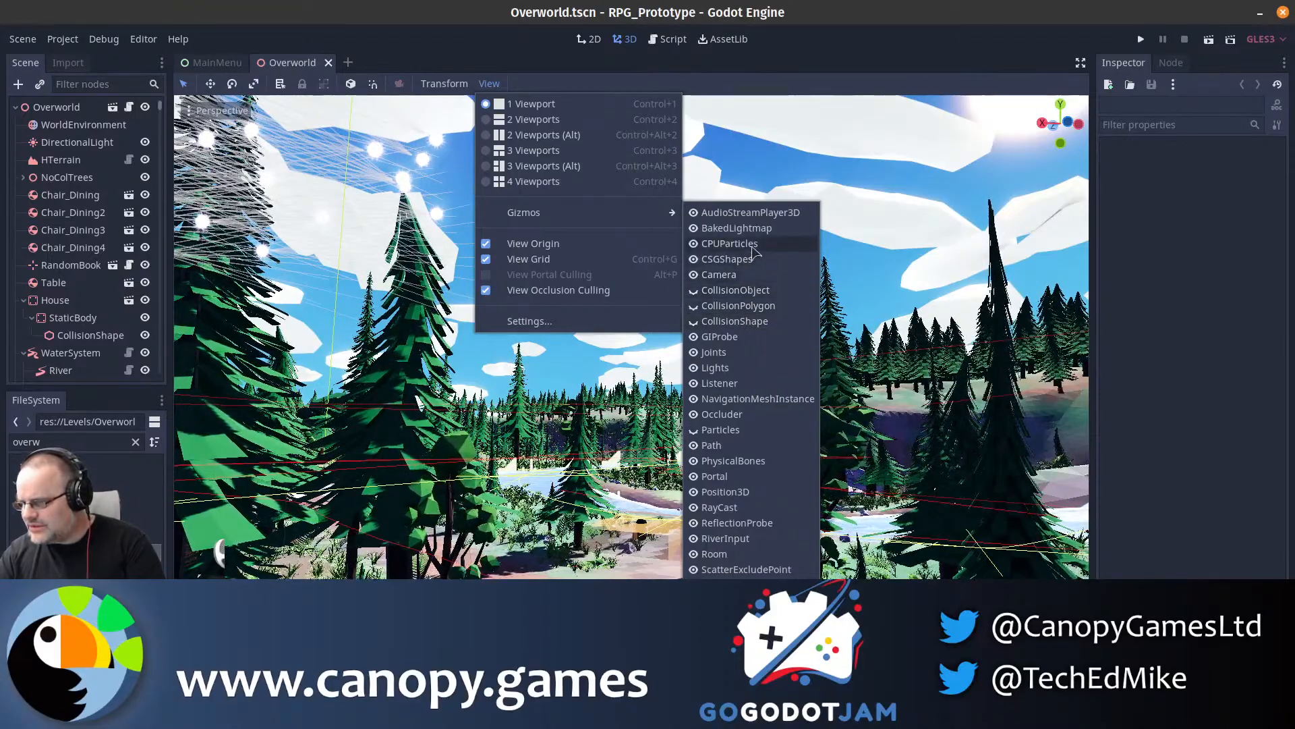
left_click(850, 216)
- Examine the lighting and shadows of the Overworld's forest, river and fenced clearing from several viewpoints
key("w")
right_click_drag(850, 216, 781, 233)
key("s")
key("s")
key("w")
key("w")
key("q")
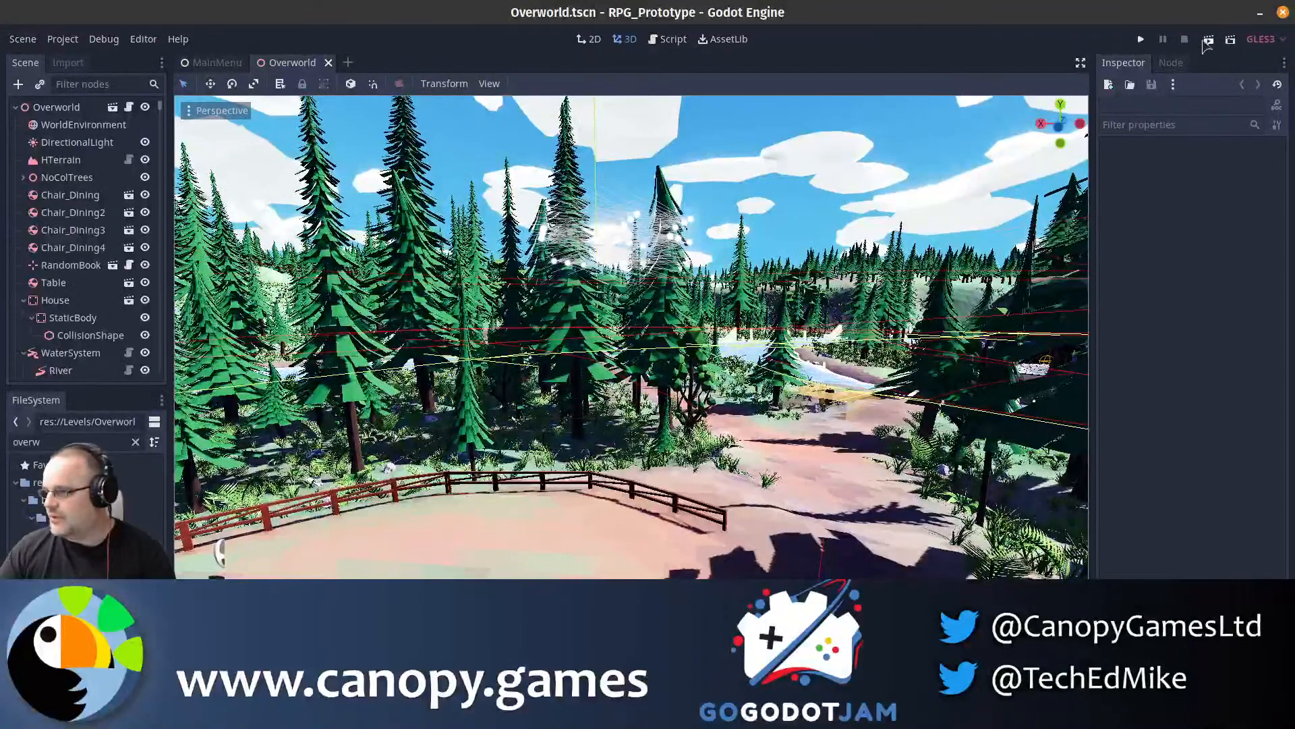
- Run the RPG prototype, start the game from its main menu and walk the character through the forest to view the lighting
key("ctrl+s")
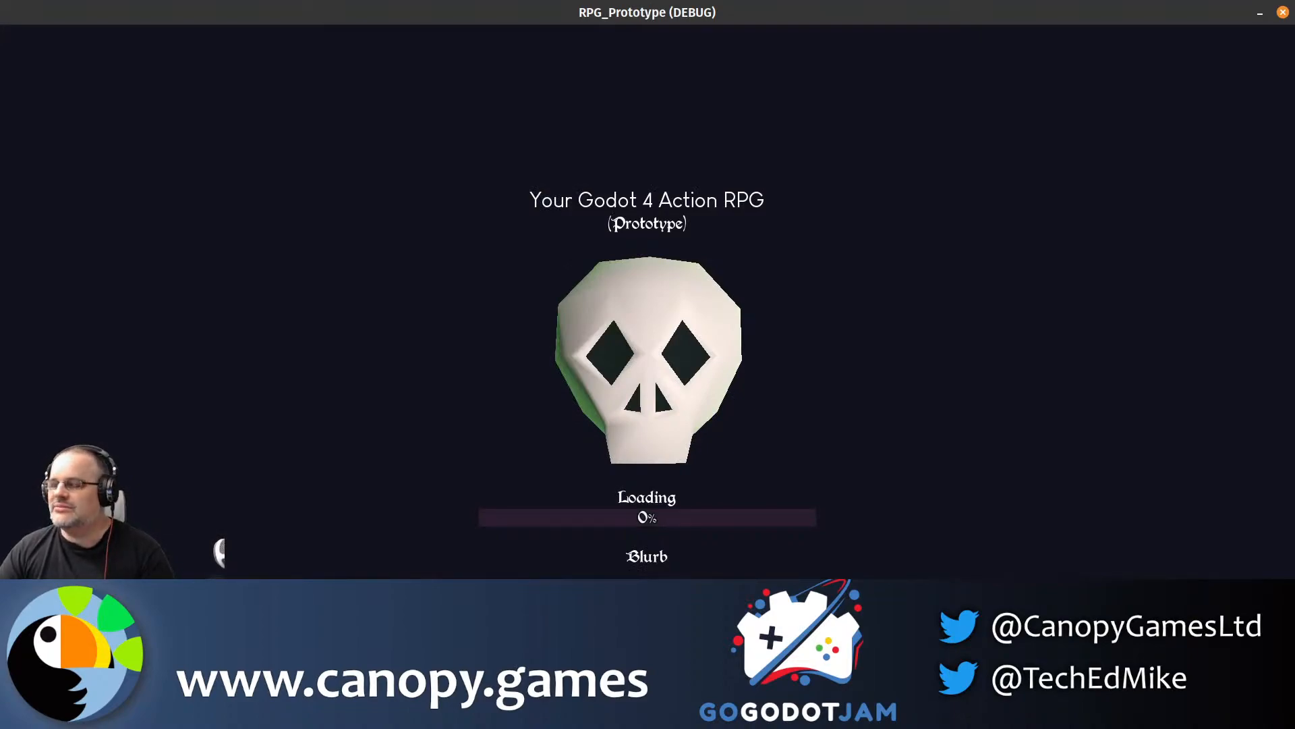
key("Escape")
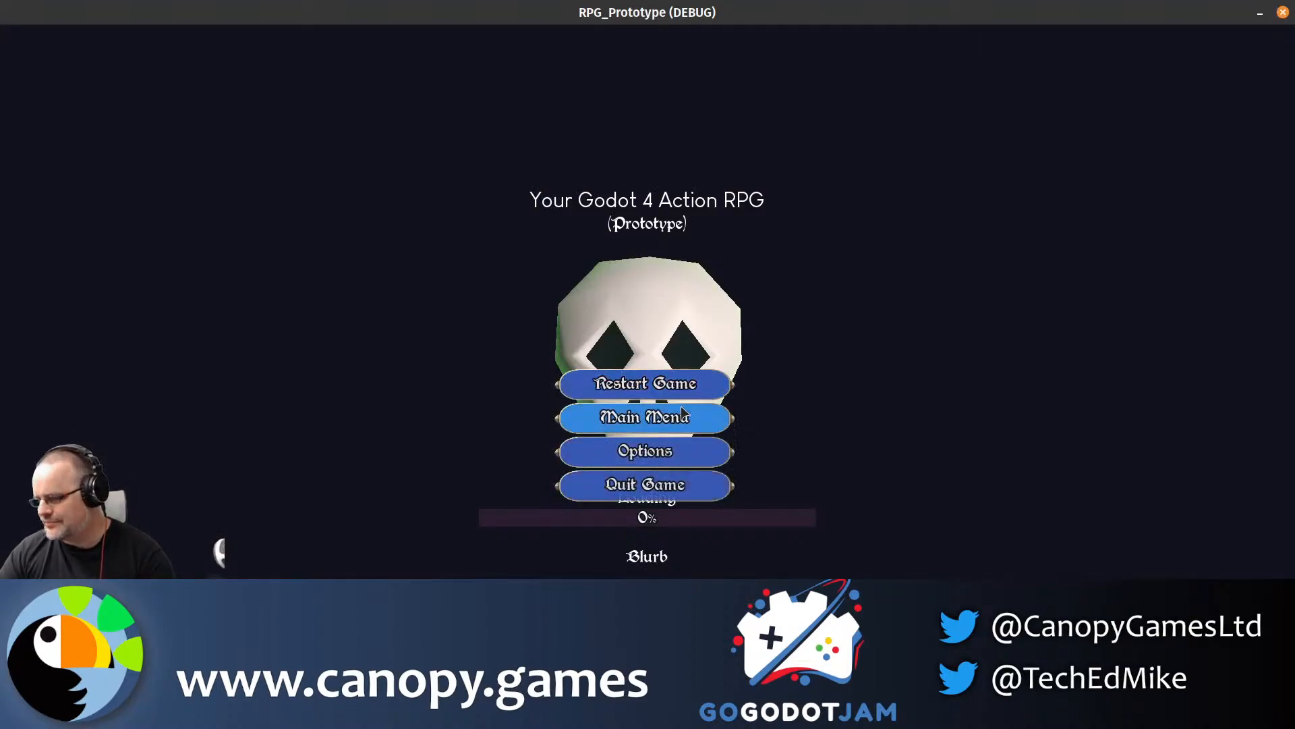
left_click(685, 418)
left_click(671, 371)
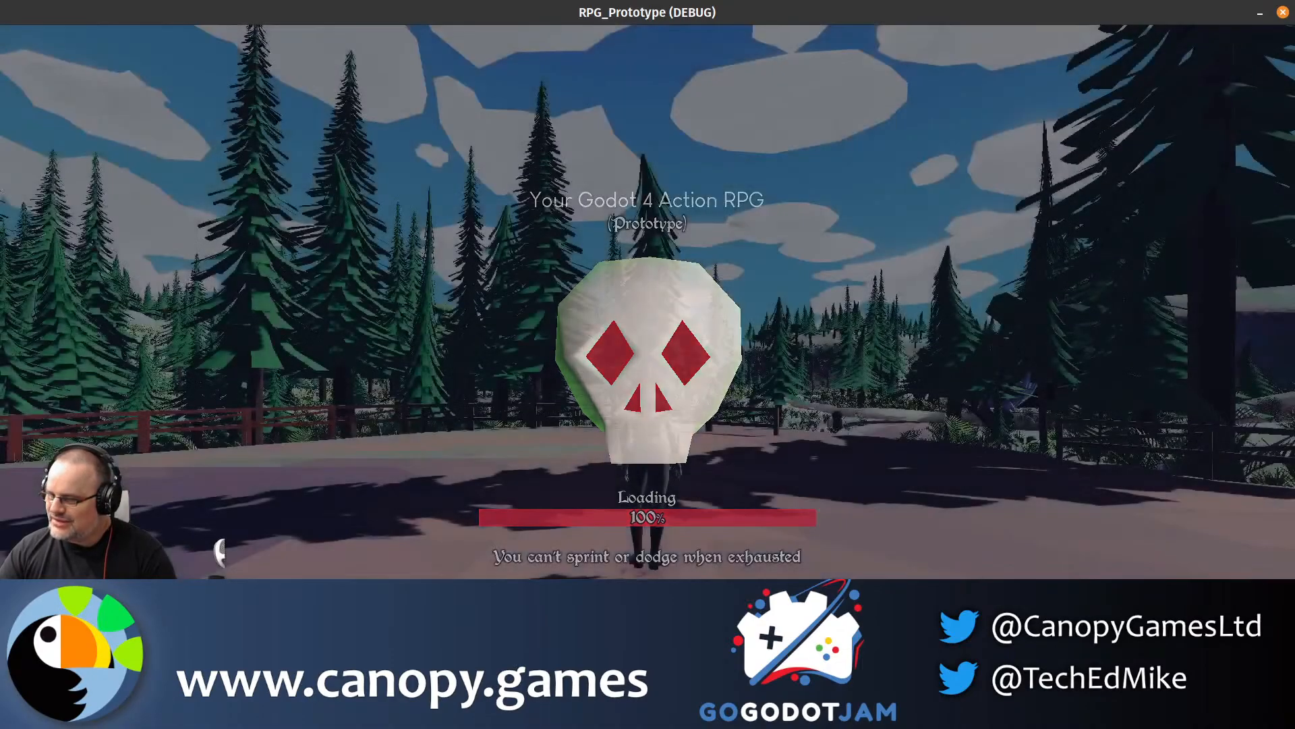
key("w")
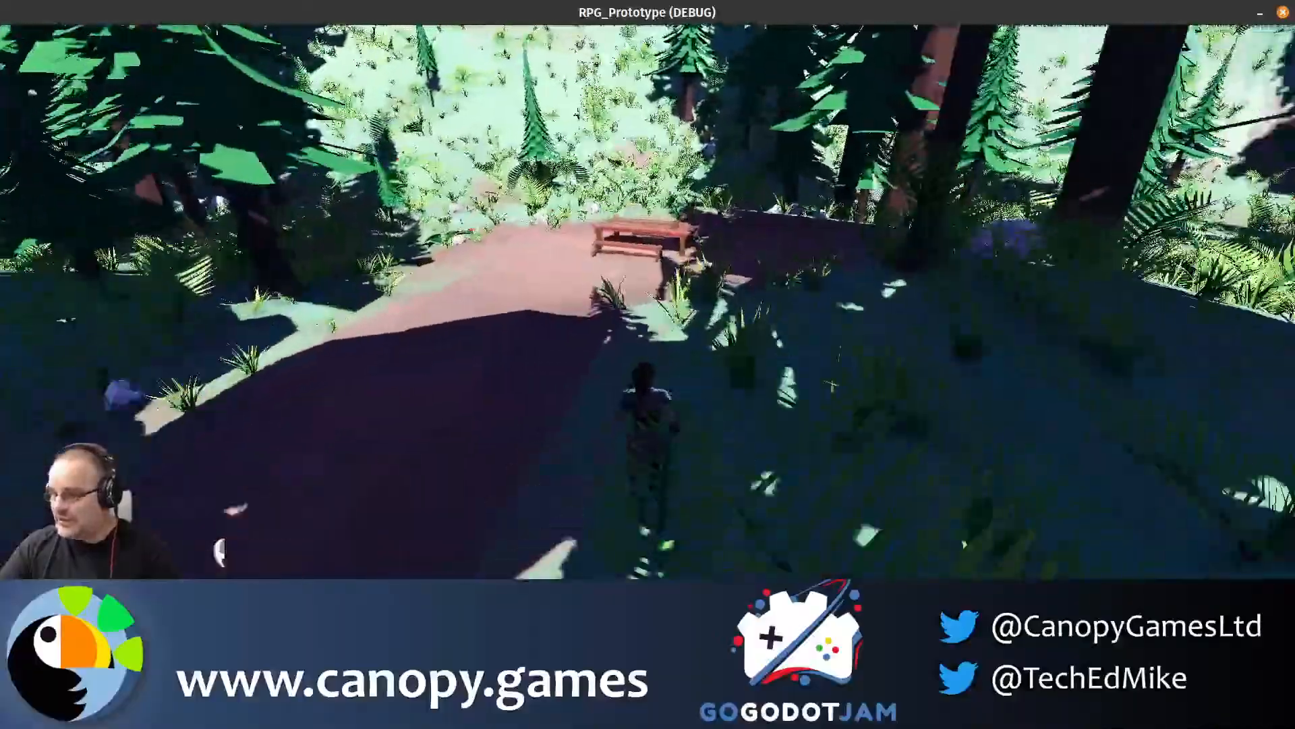
- Walk the character around the picnic table to view its lighting and shadows, and exit the game from the pause menu
key("space")
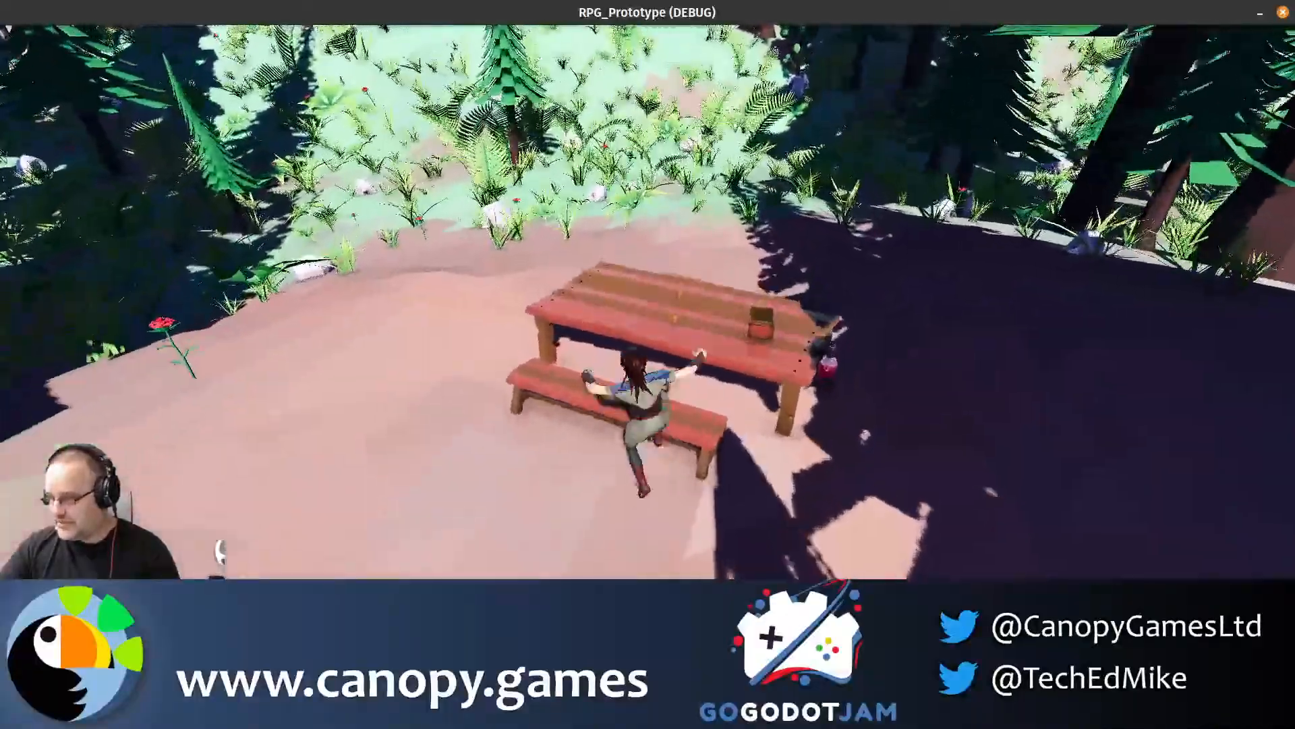
key("a")
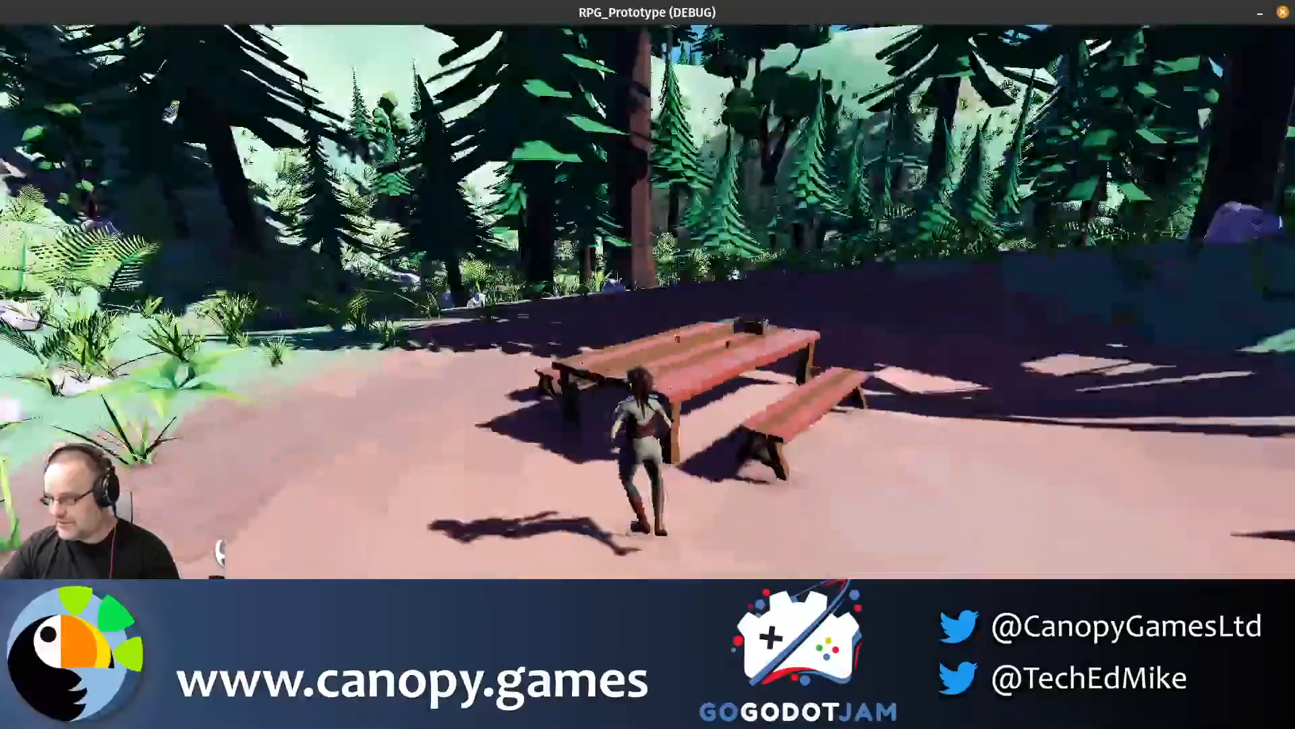
key("s")
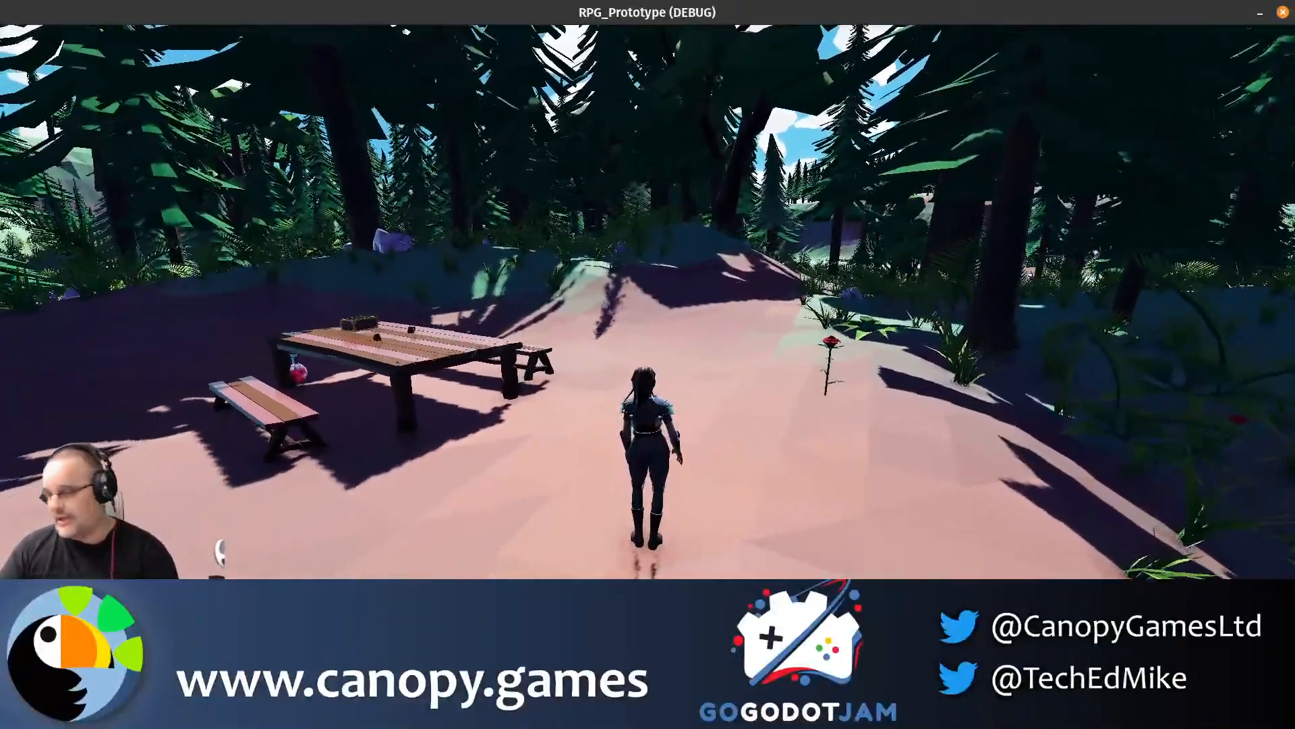
key("Escape")
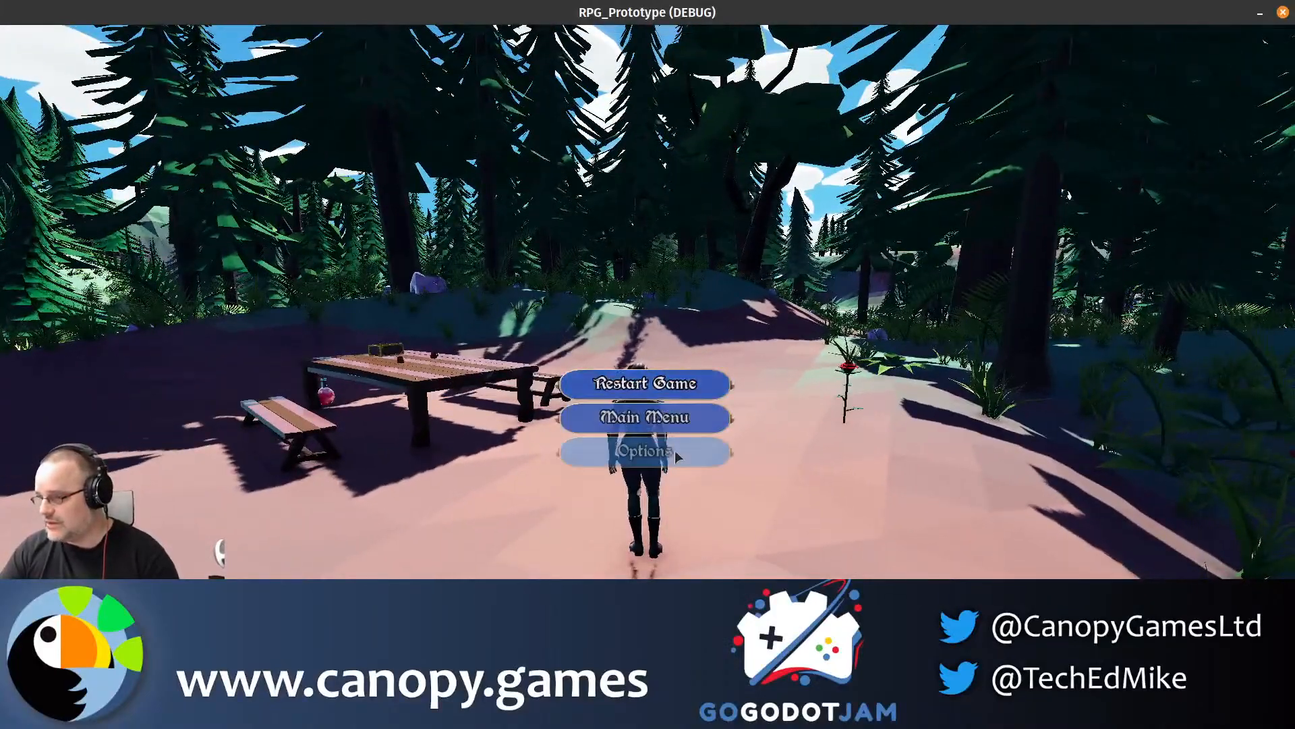
left_click(646, 485)
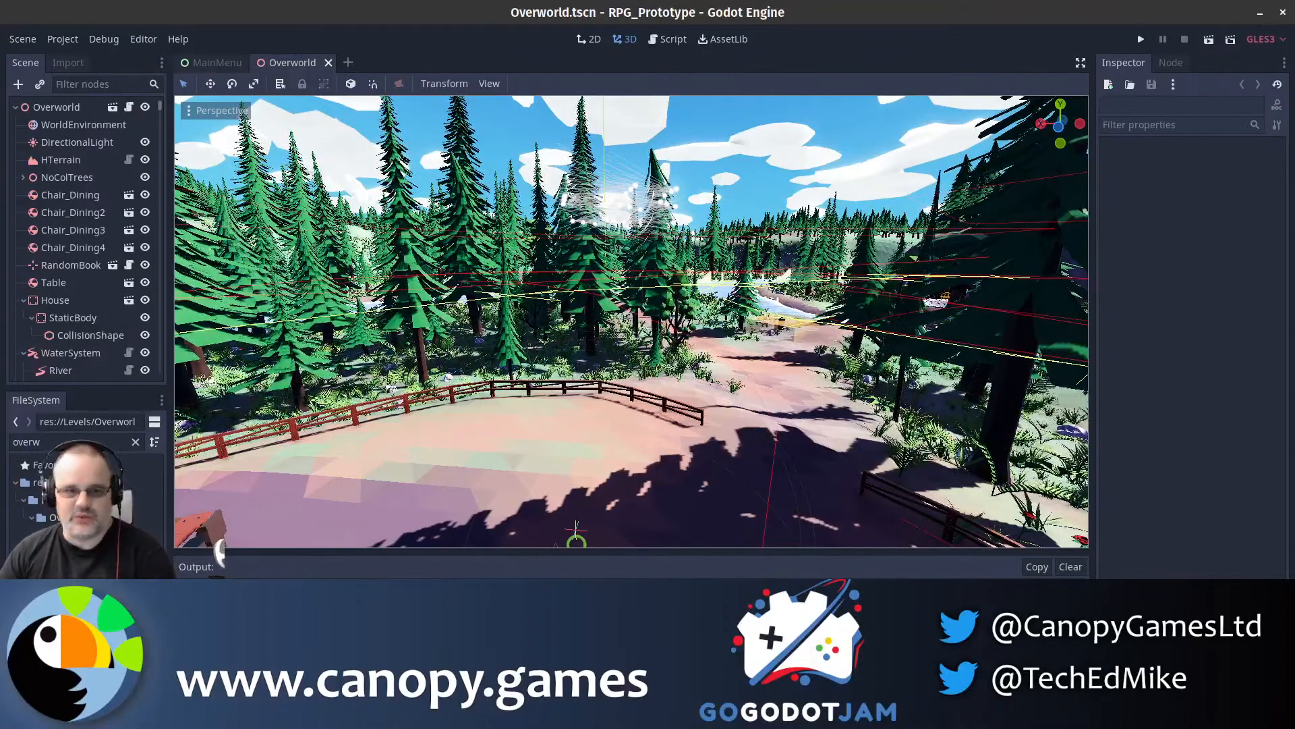
- Switch to the web browser, open the HungryProton/scatter GitHub repository from the search results and view its README
mouse_move(1294, 87)
left_mouse_down()
mouse_move(809, 16)
mouse_move(538, 75)
left_mouse_up()
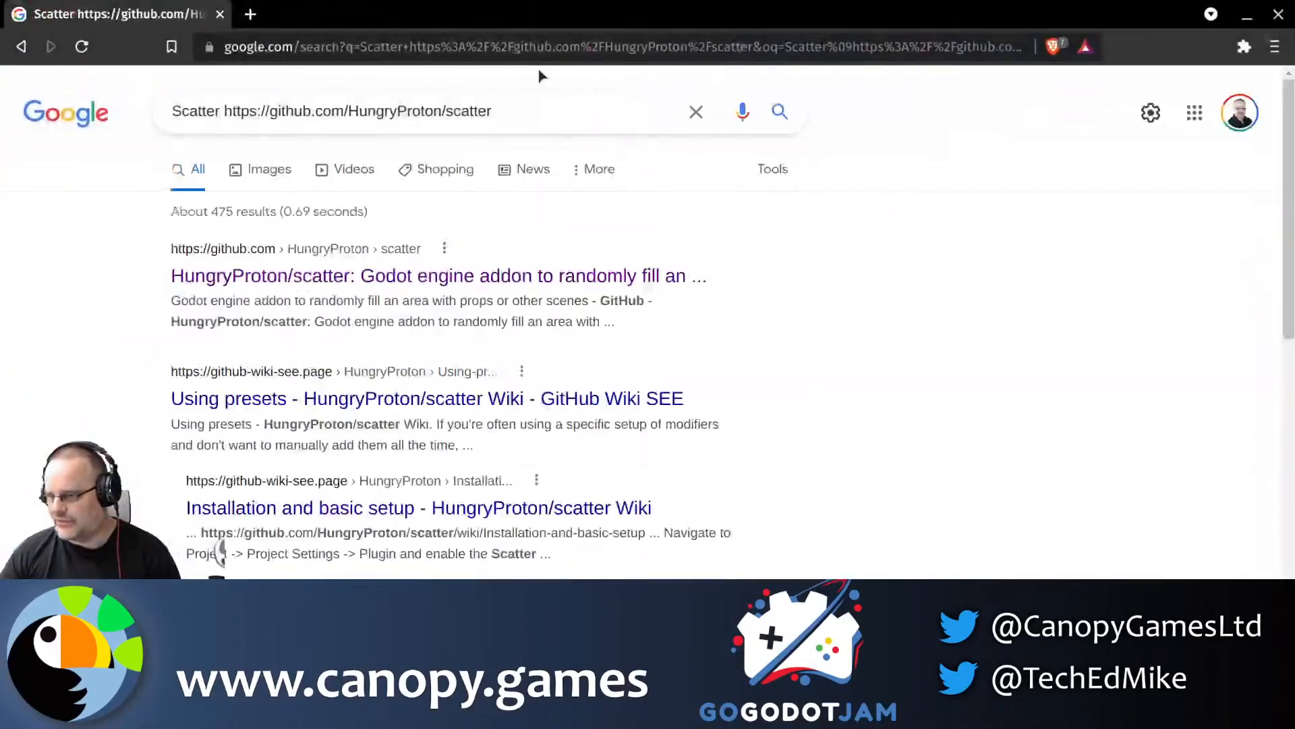
left_click(396, 277)
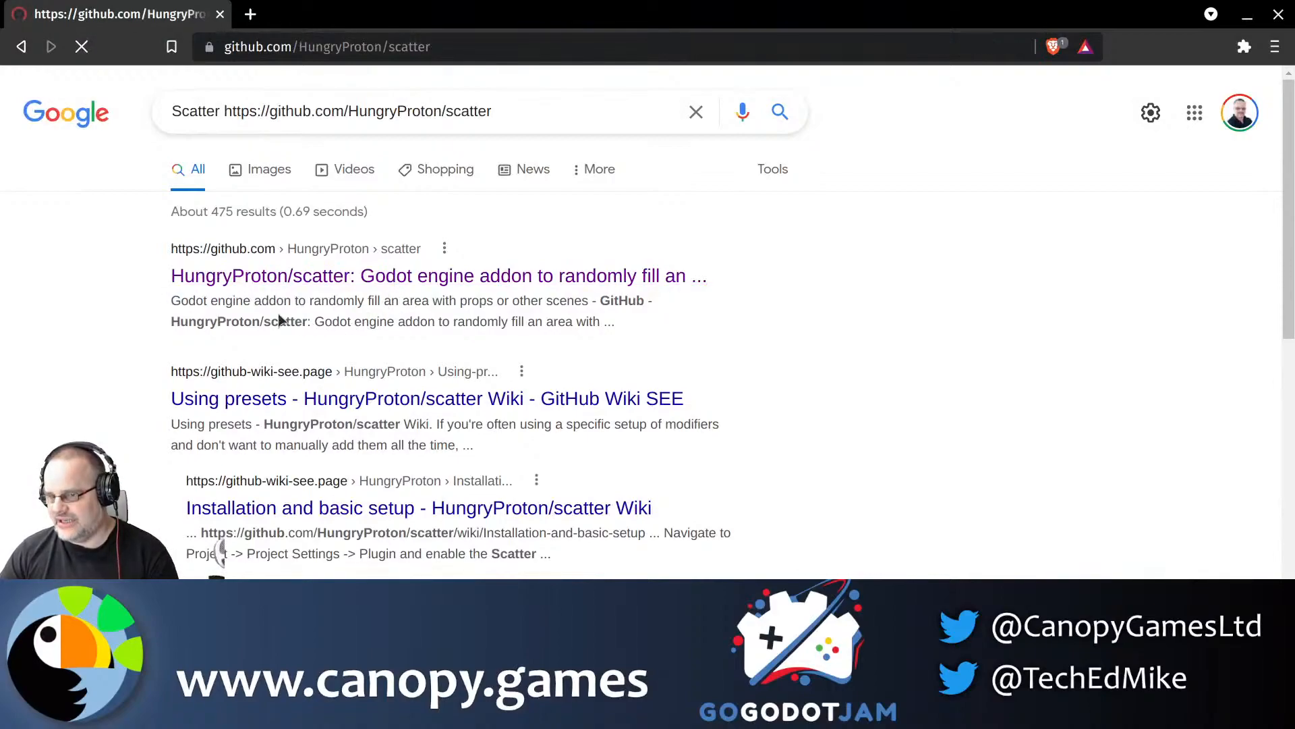
scroll(403, 296, "down", 2)
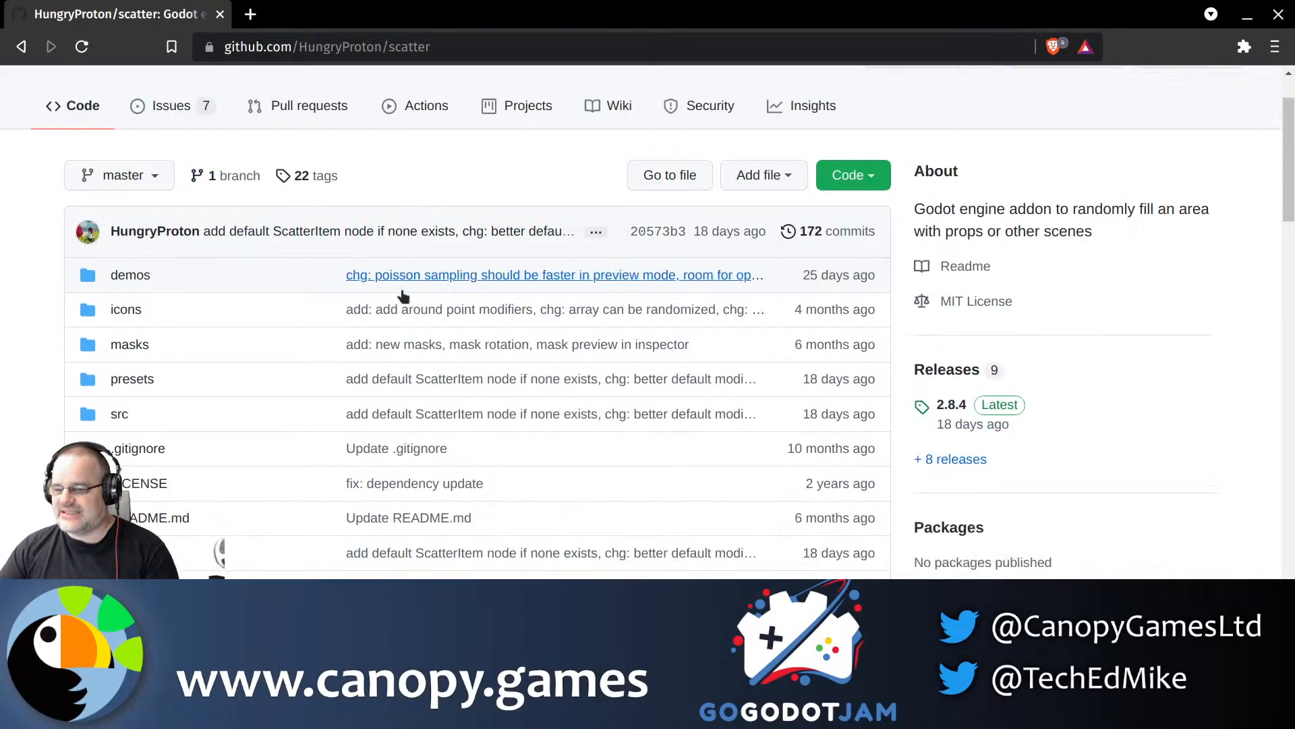
scroll(403, 295, "down", 8)
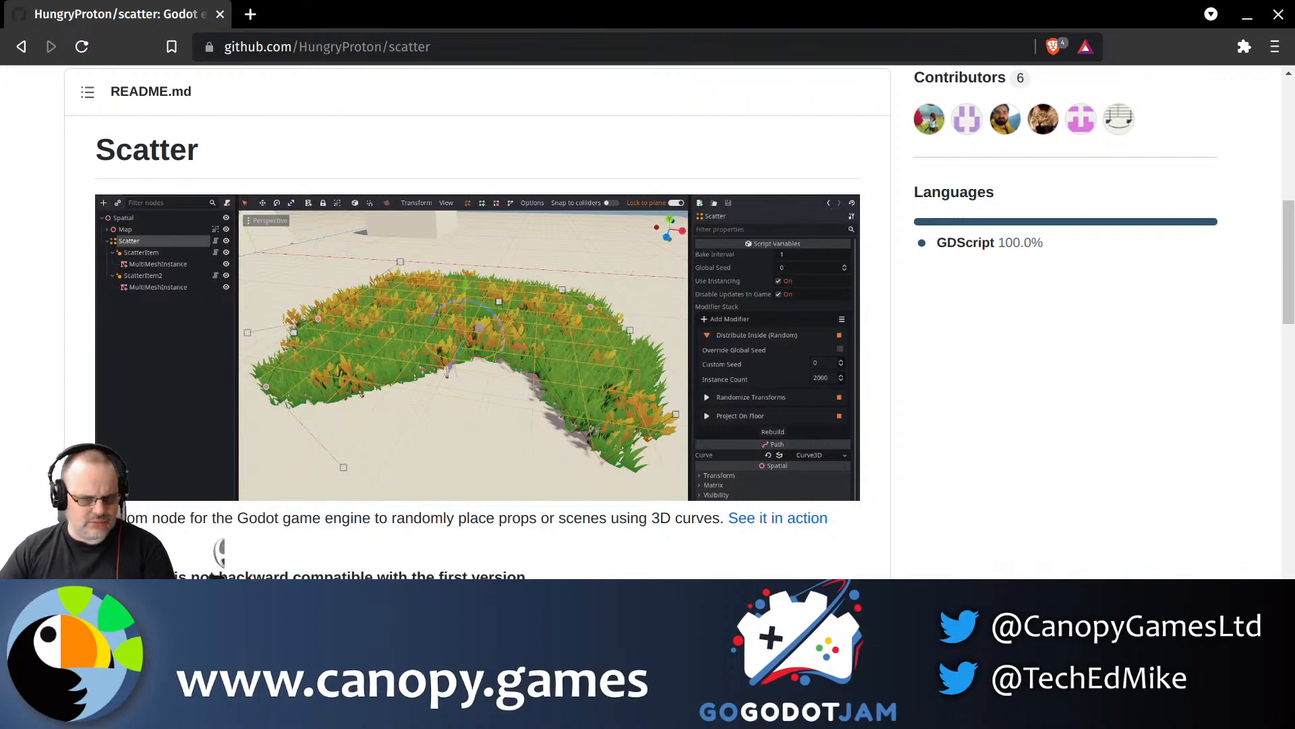
- Switch back to the Godot editor and select the Overworld's Forest scatter node to view its modifier stack
key("alt+Tab")
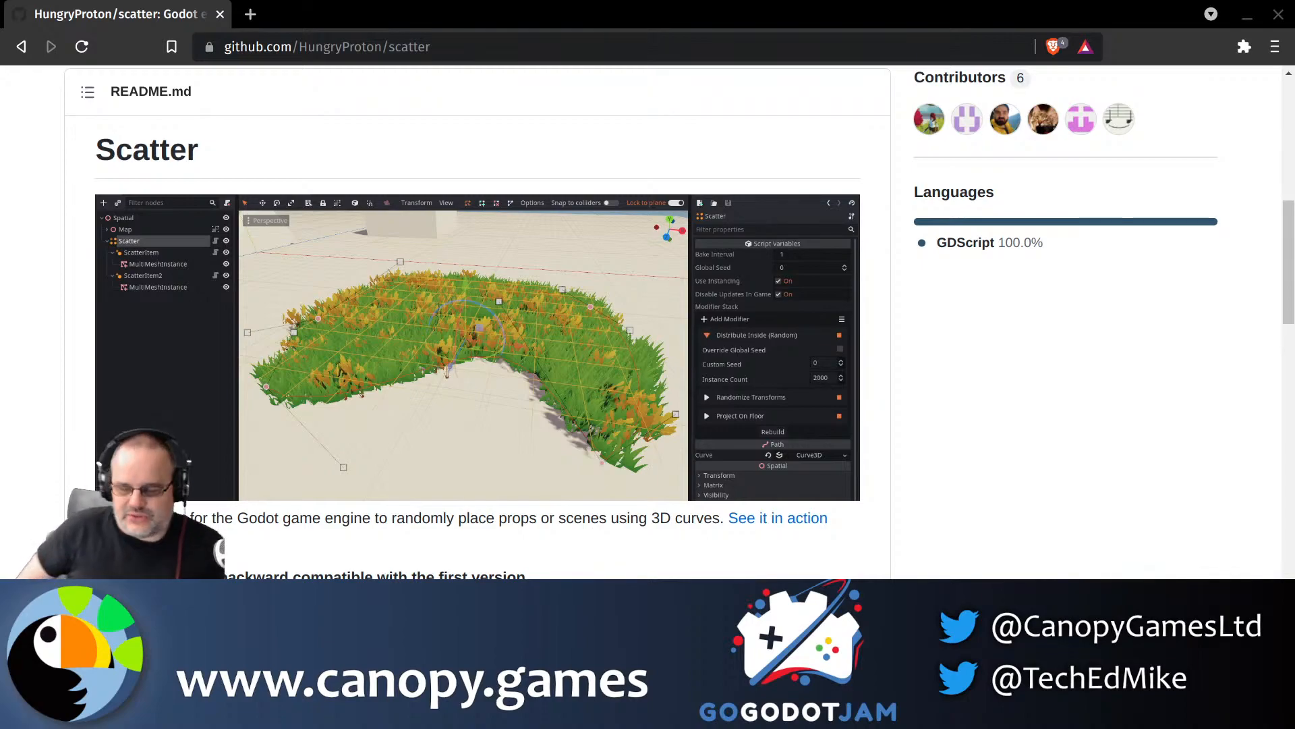
left_click(1243, 14)
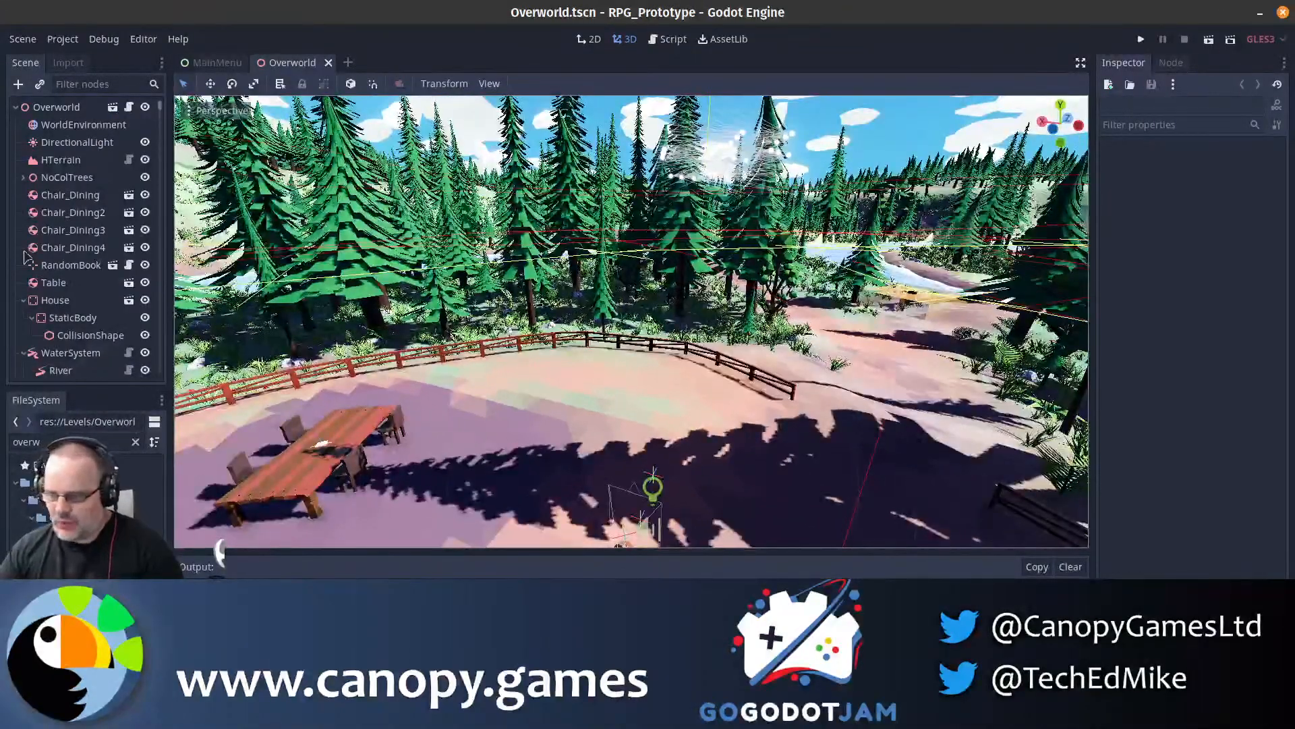
scroll(47, 303, "down", 3)
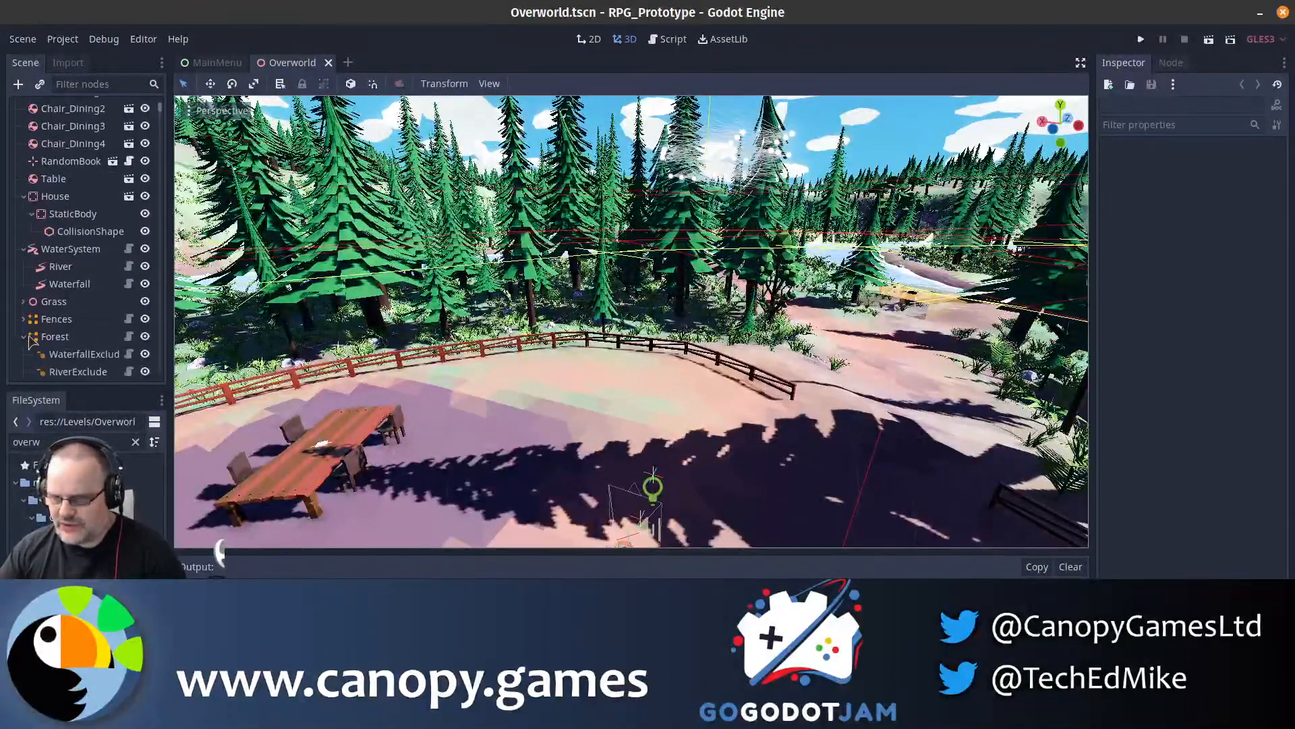
left_click(299, 351)
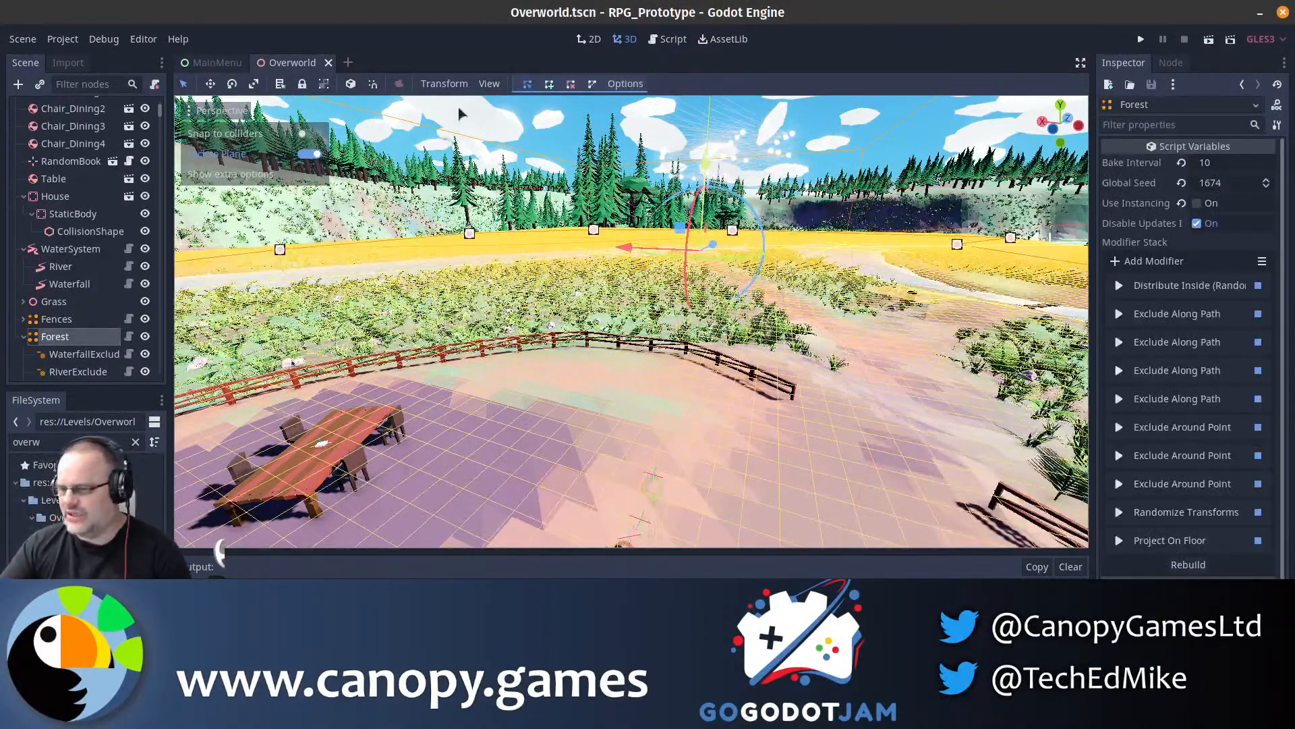
- Select the HTerrain node, view its terrain generation settings without applying them, and update the editor collider
scroll(123, 251, "up", 3)
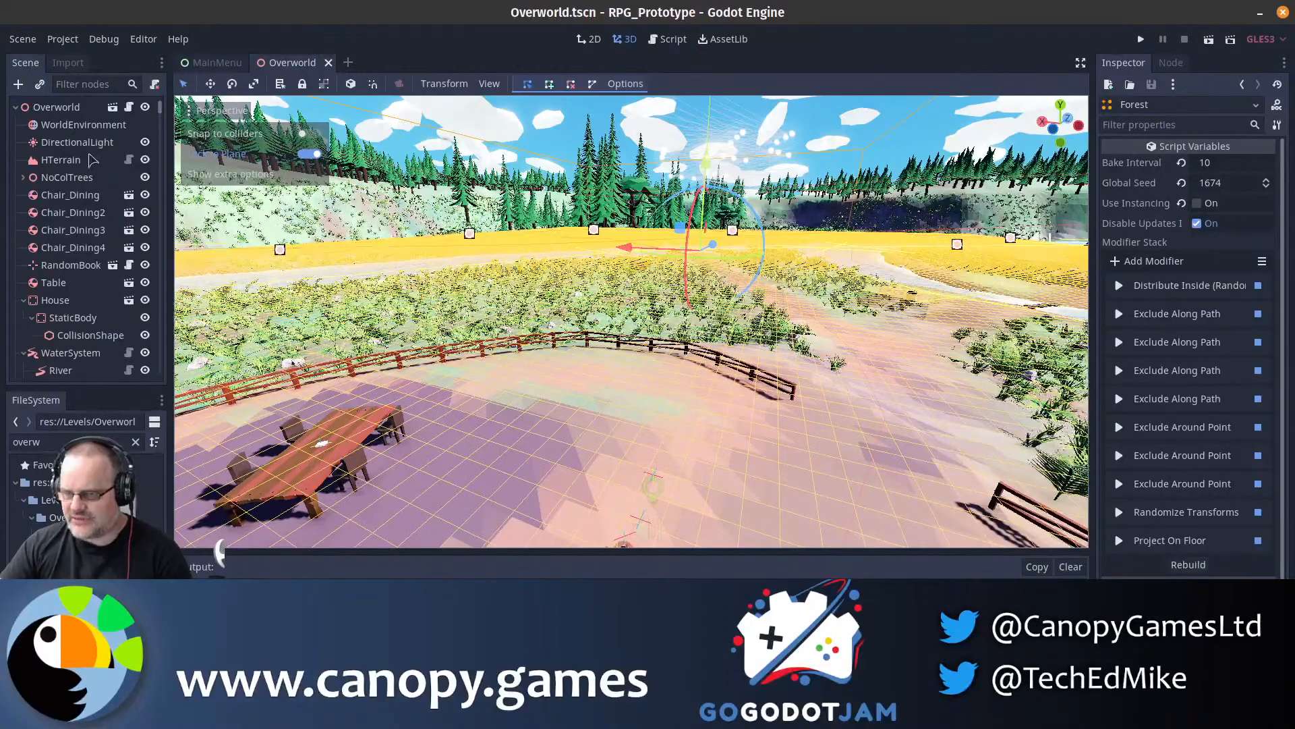
left_click(91, 161)
left_click(540, 86)
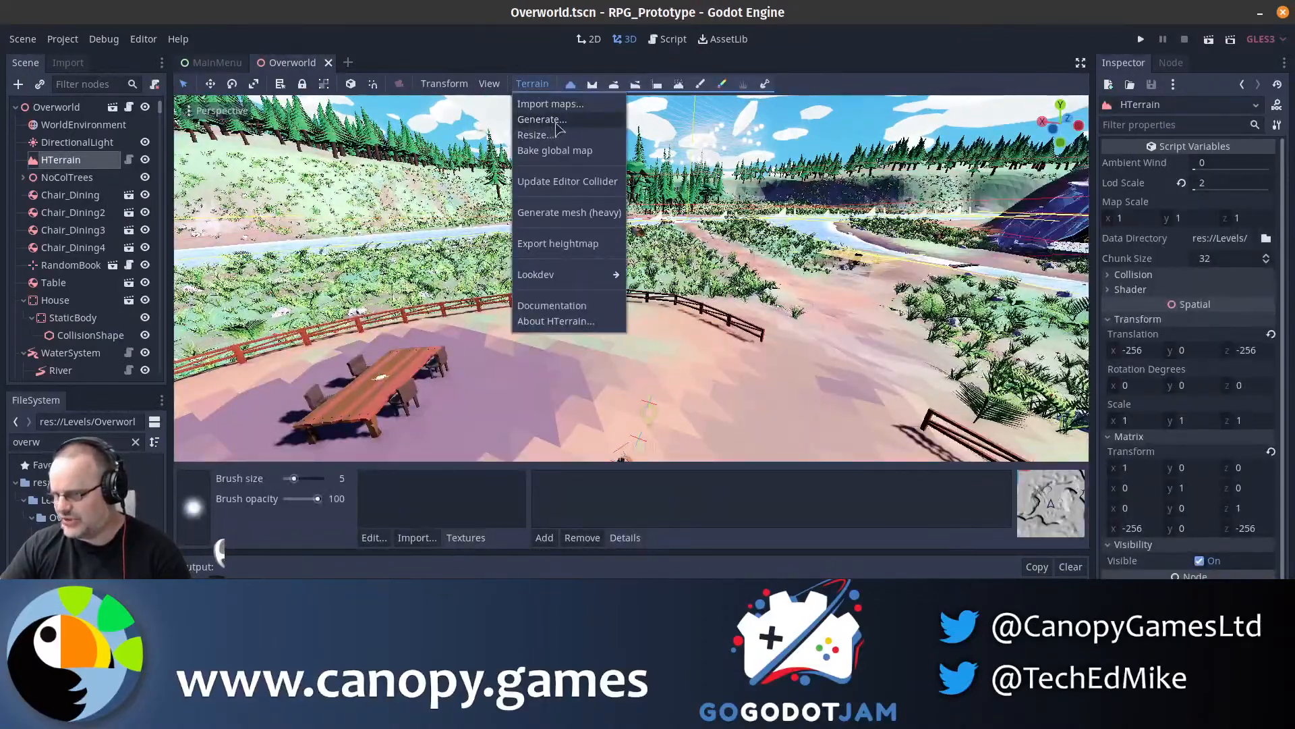
left_click(542, 120)
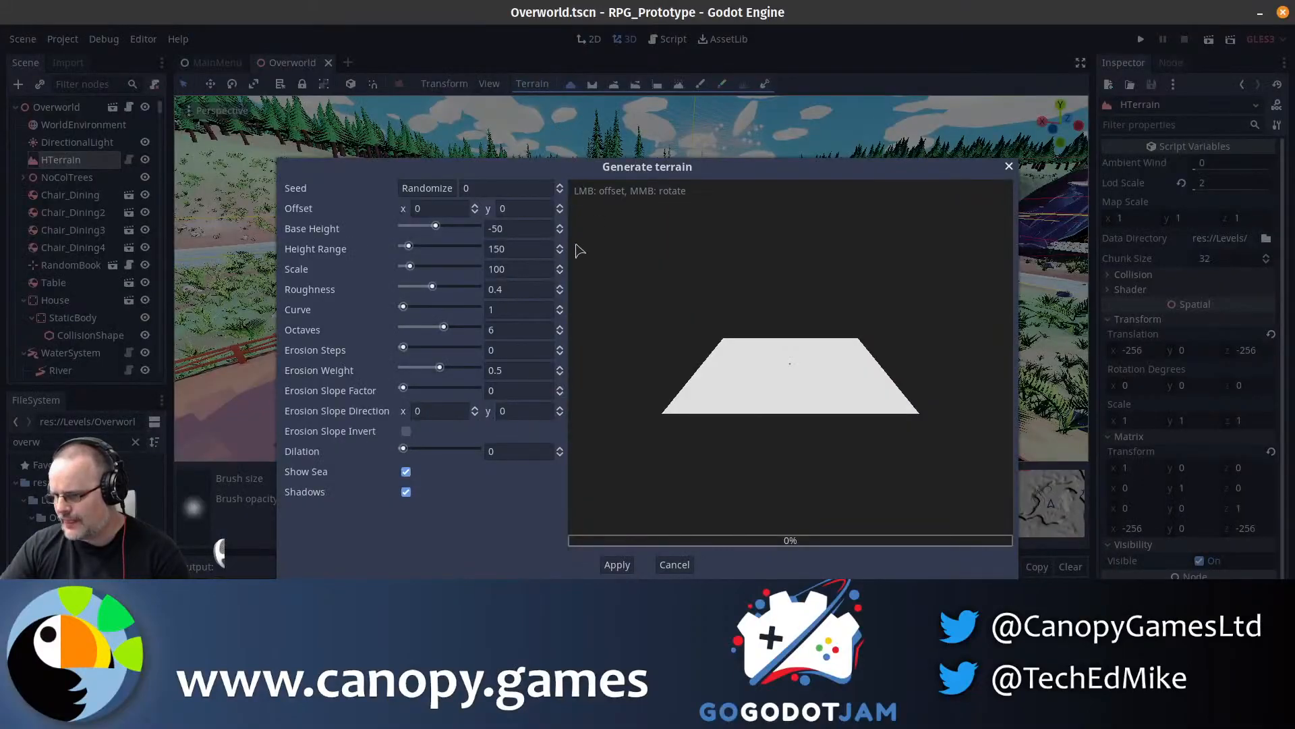
key("Escape")
left_click(531, 81)
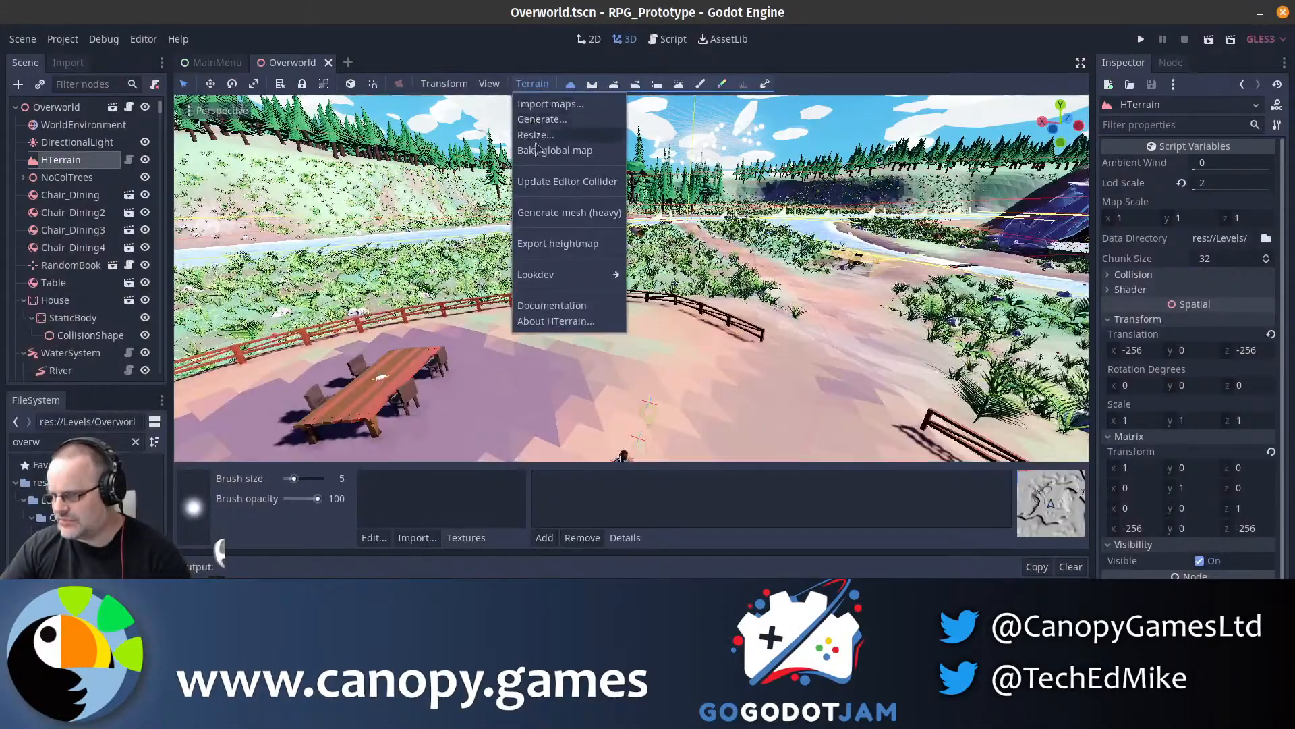
left_click(549, 184)
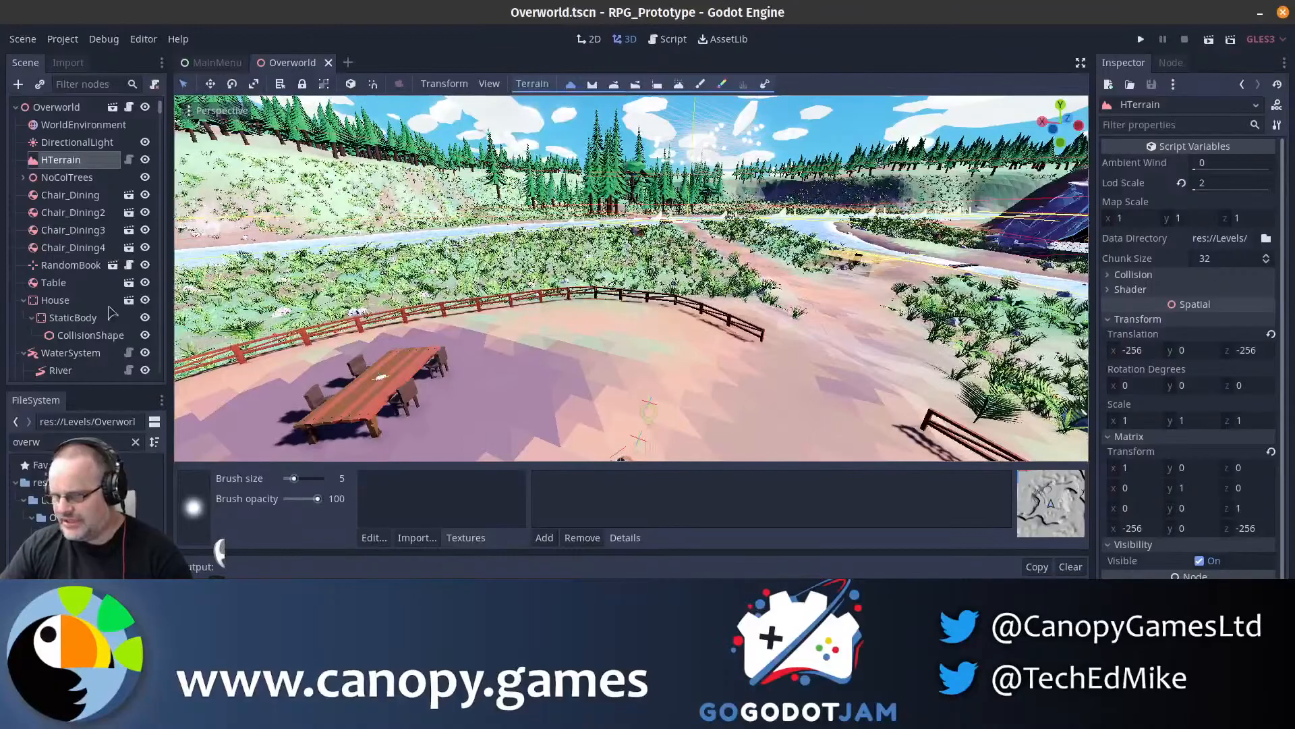
- Select the Forest scatter node again and examine the scattered trees around the river, paths and house from several viewpoints
scroll(92, 307, "down", 5)
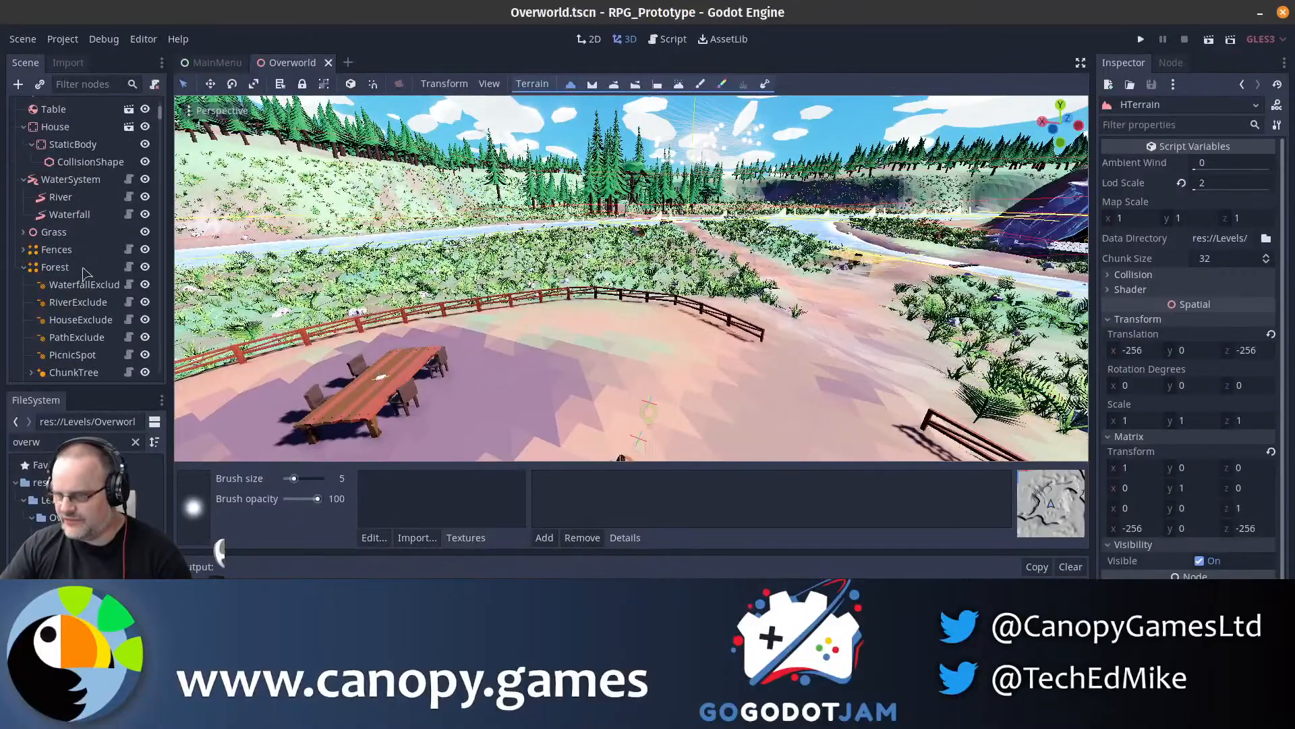
left_click(83, 268)
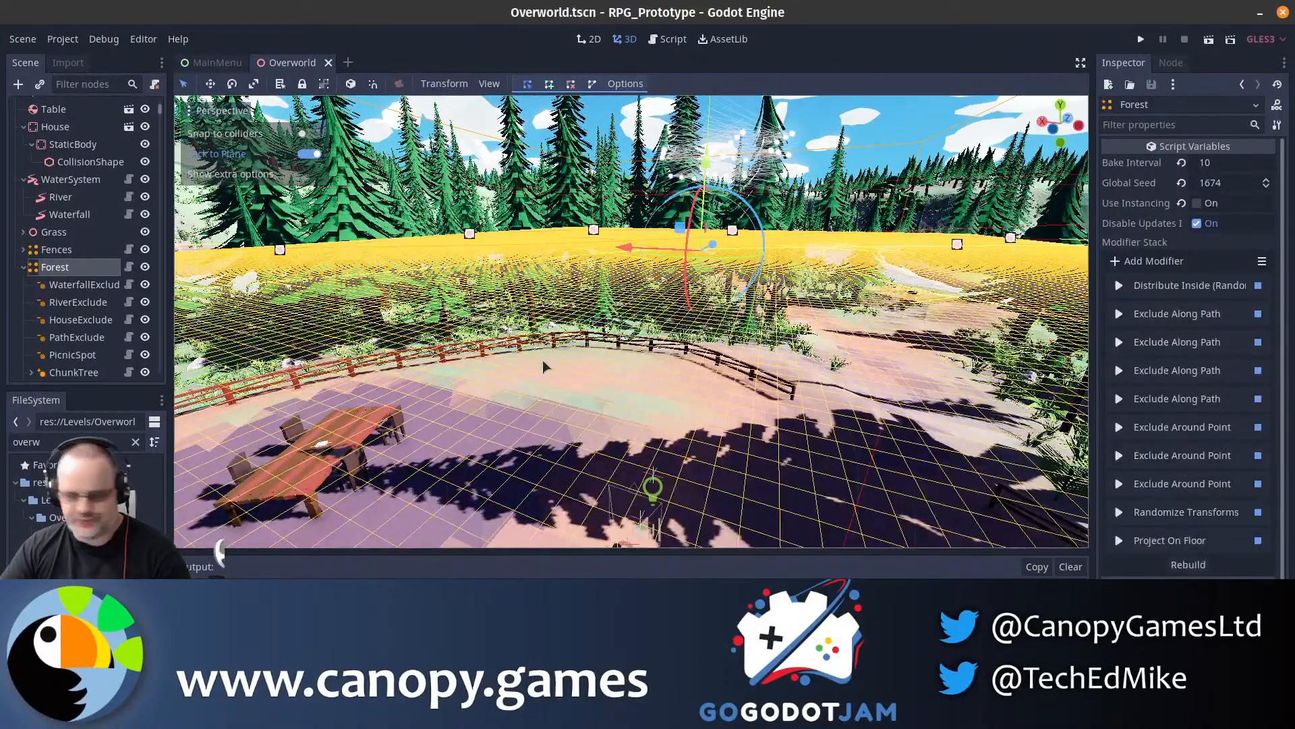
scroll(545, 364, "up", 3)
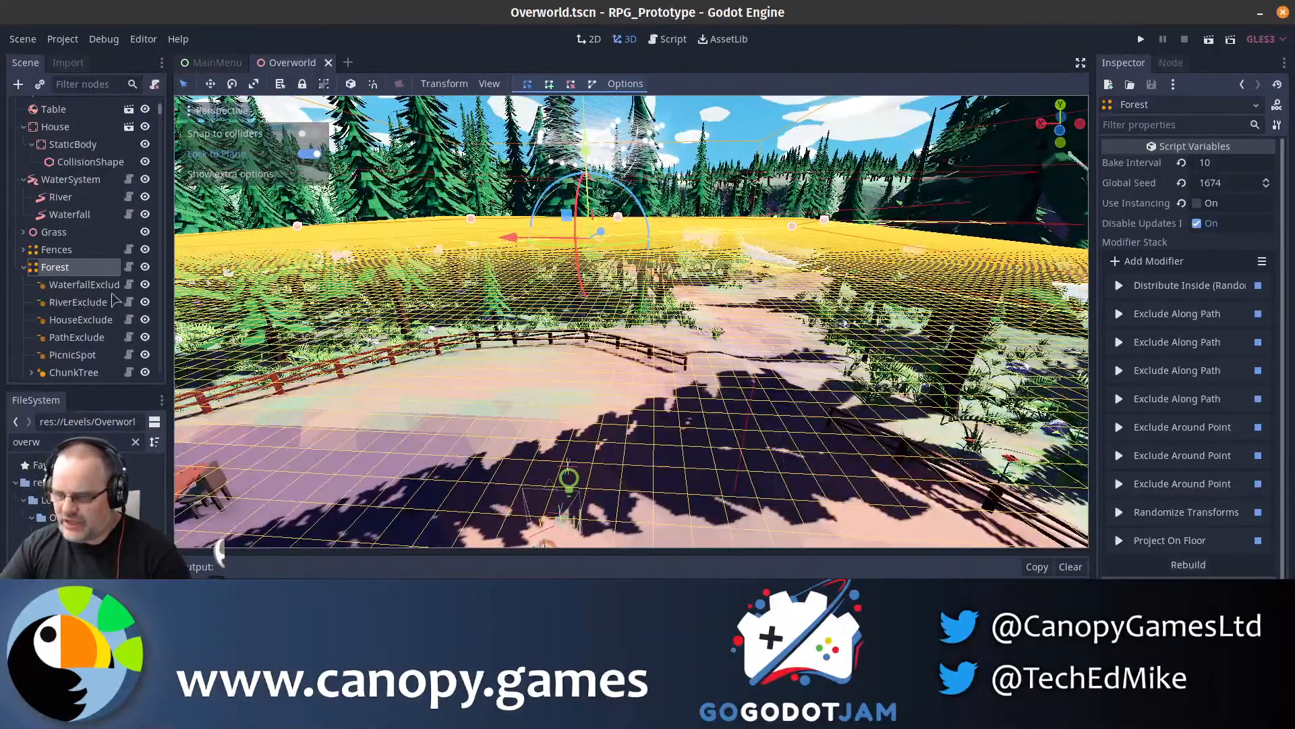
scroll(112, 300, "down", 3)
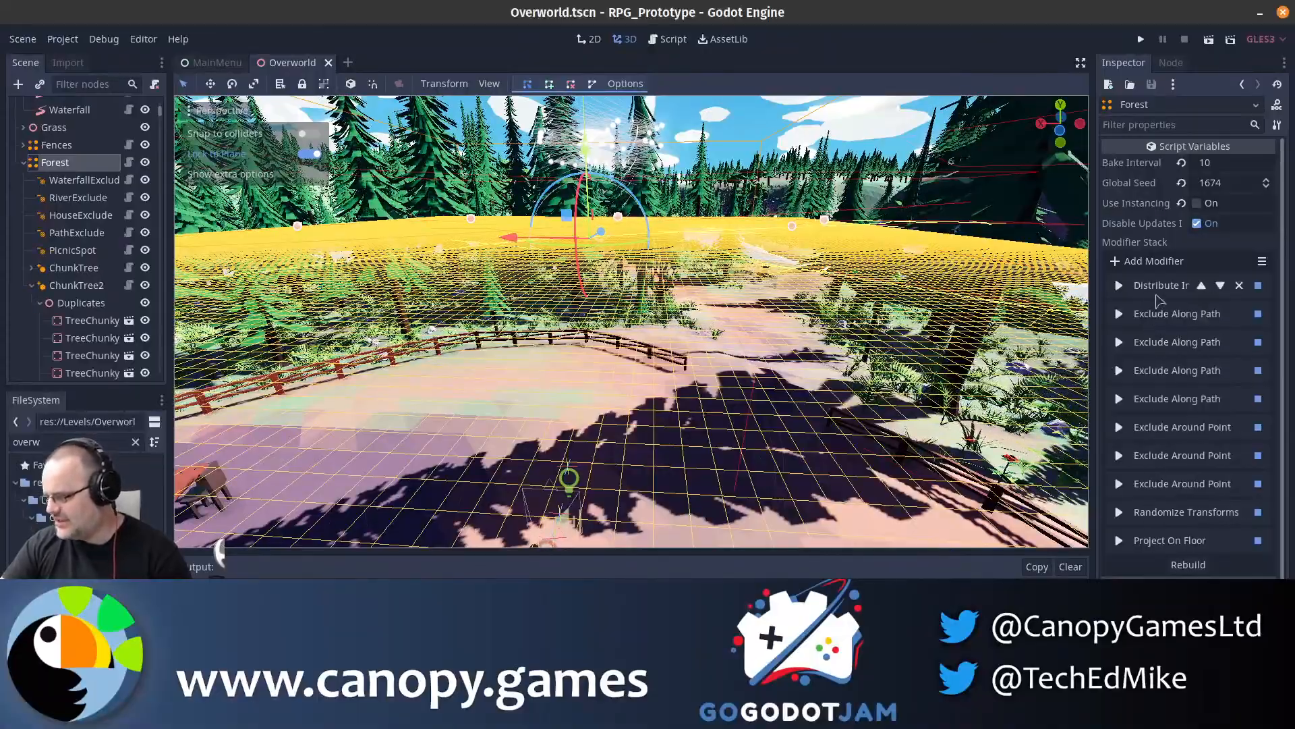
key("w")
right_click_drag(631, 321, 725, 324)
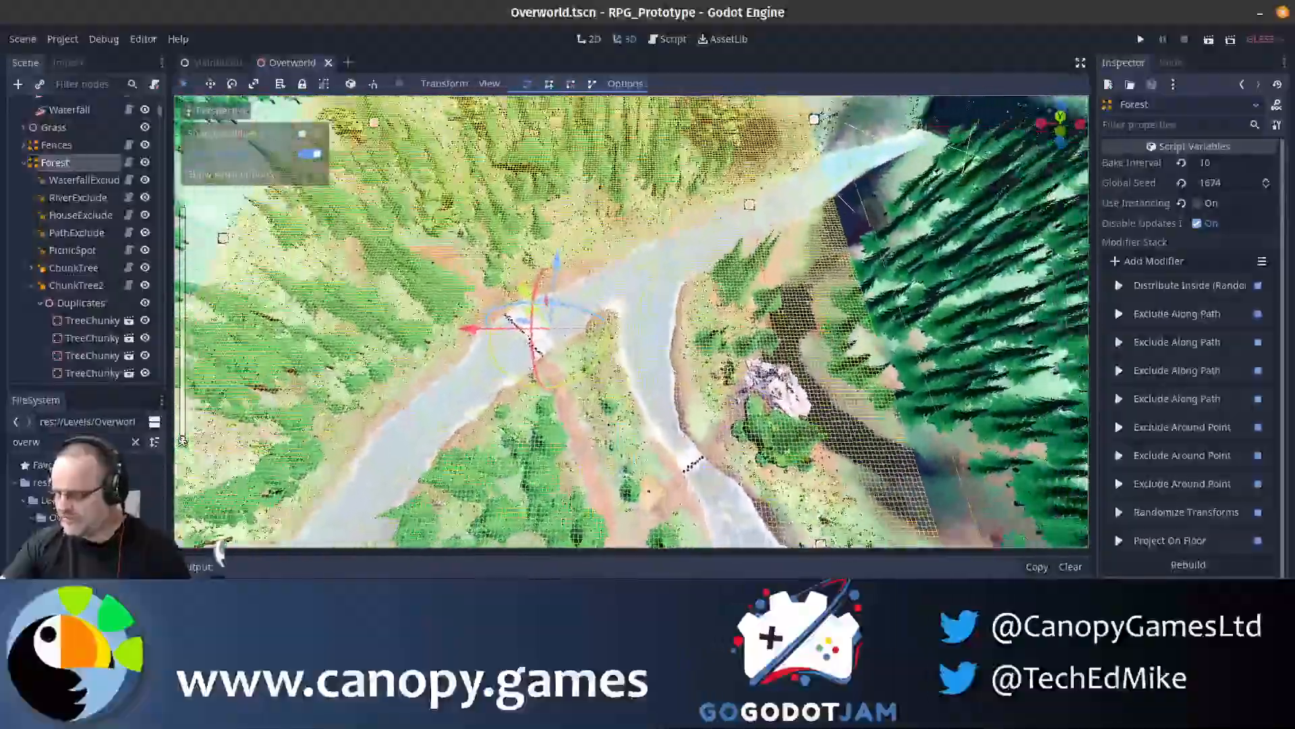
right_click_drag(725, 324, 721, 283)
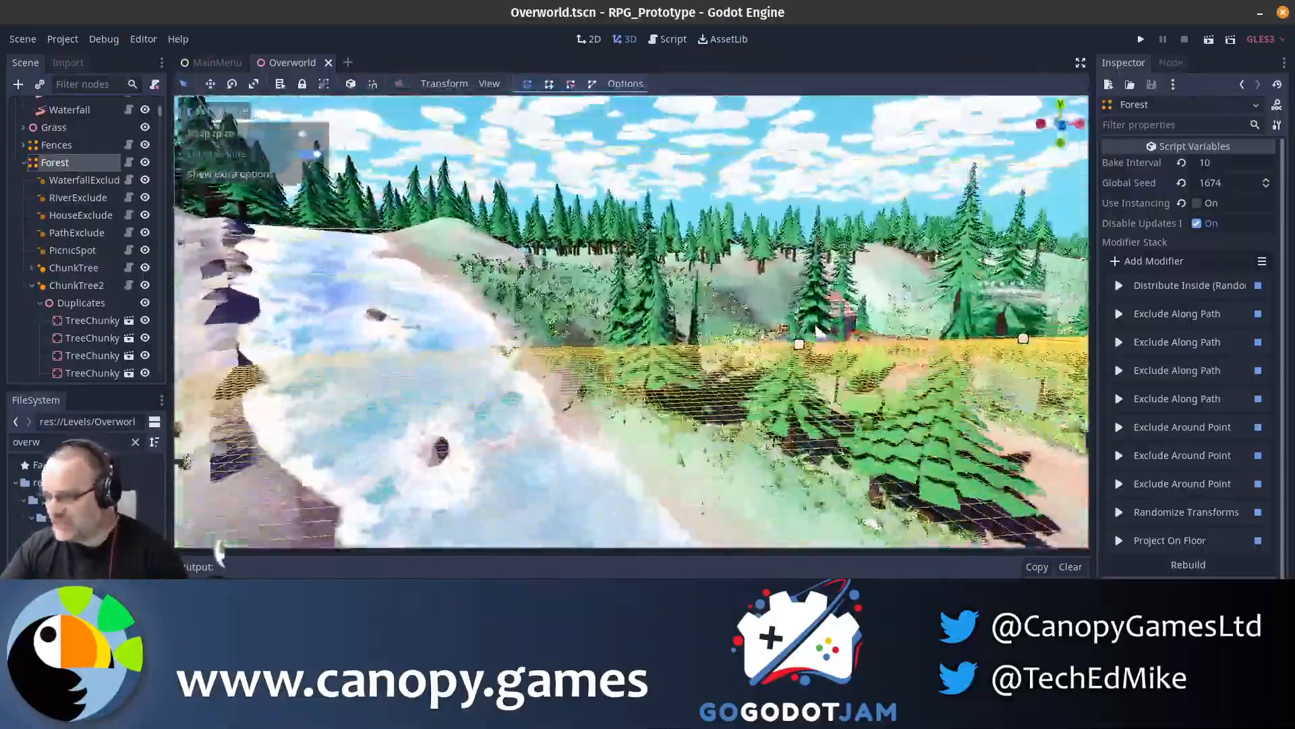
right_click_drag(818, 331, 870, 334)
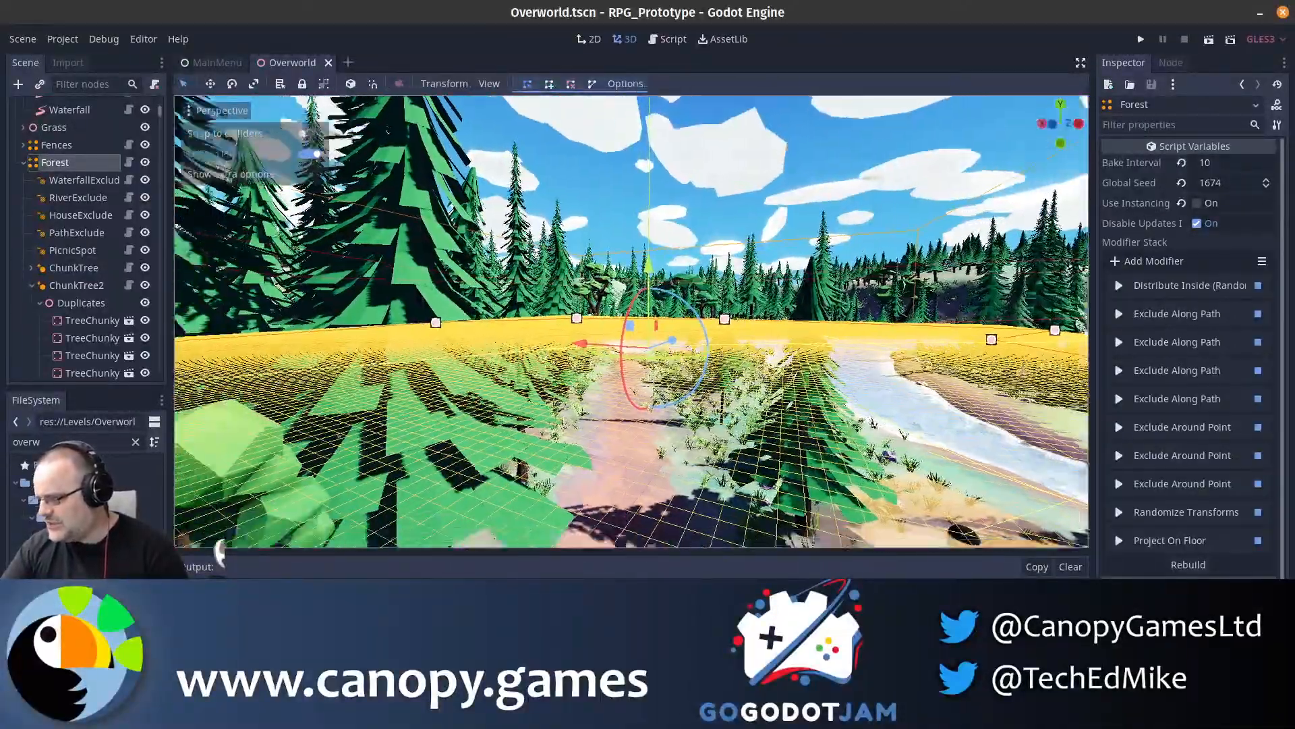
mouse_move(645, 392)
right_mouse_down()
mouse_move(638, 432)
mouse_move(594, 425)
mouse_move(645, 393)
right_mouse_up()
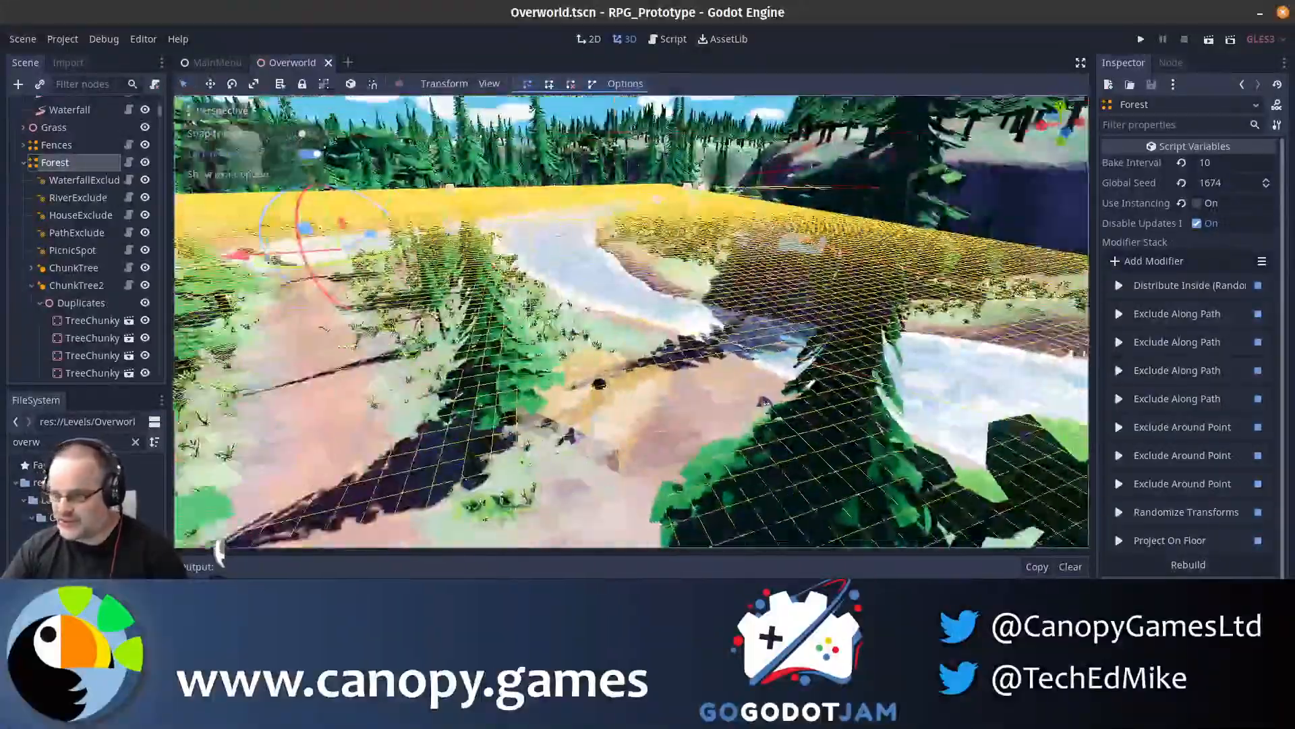
right_click_drag(631, 337, 695, 310)
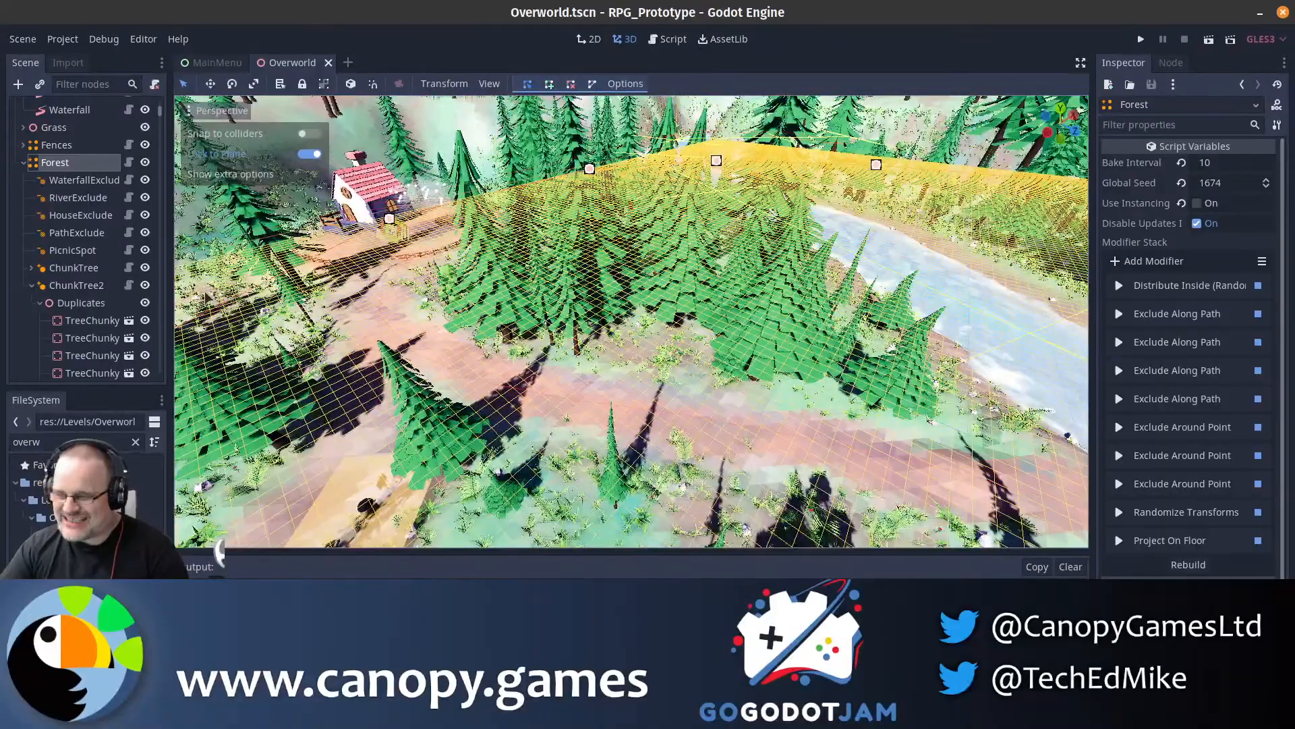
- Select the Fences scatter node, collapse ChunkTree2, and examine the fence around the house and the plants along the path and river
left_click(52, 145)
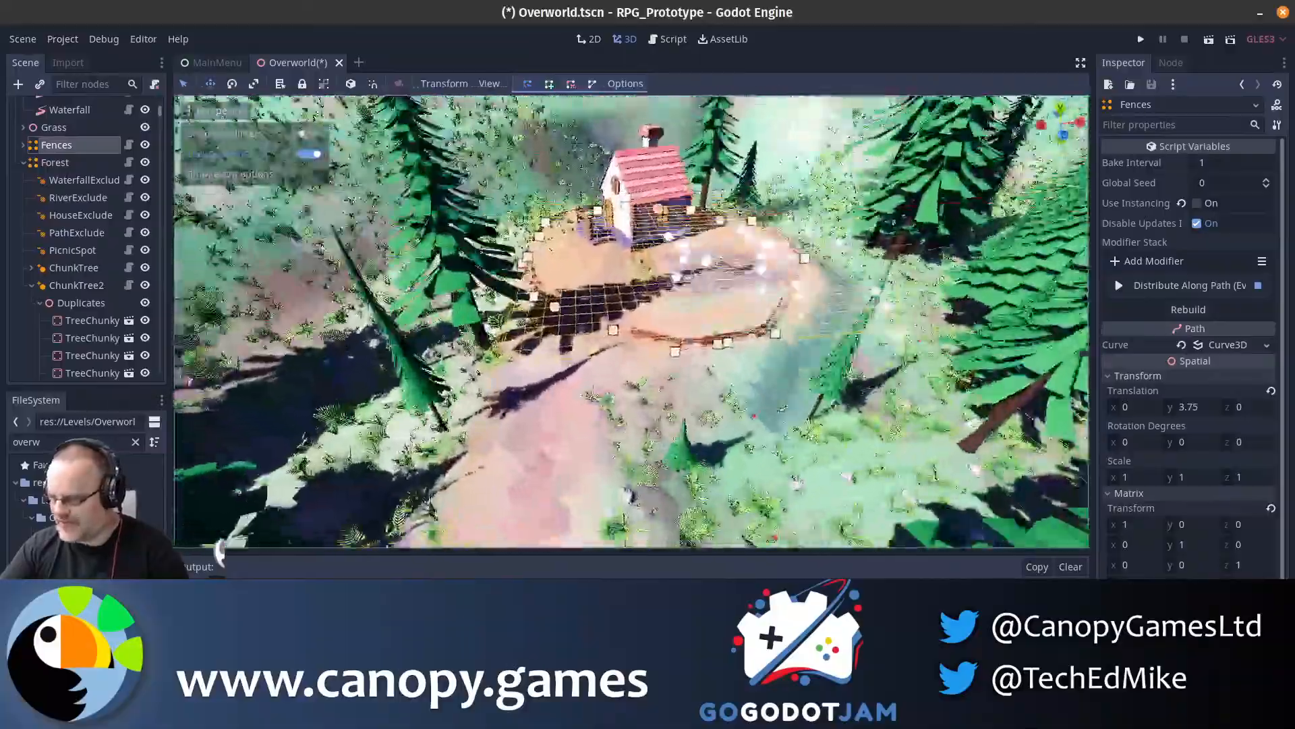
key("w")
mouse_move(631, 322)
right_mouse_down()
mouse_move(631, 351)
mouse_move(631, 322)
right_mouse_up()
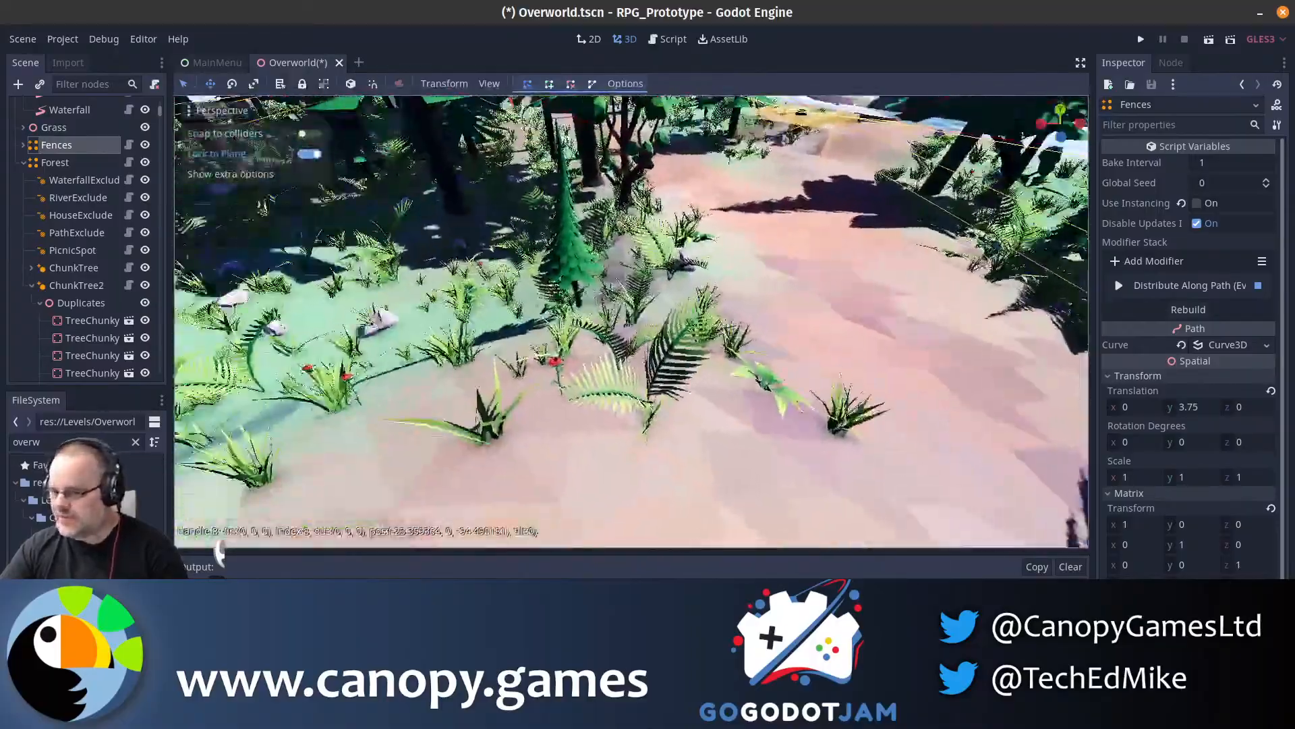
key("w")
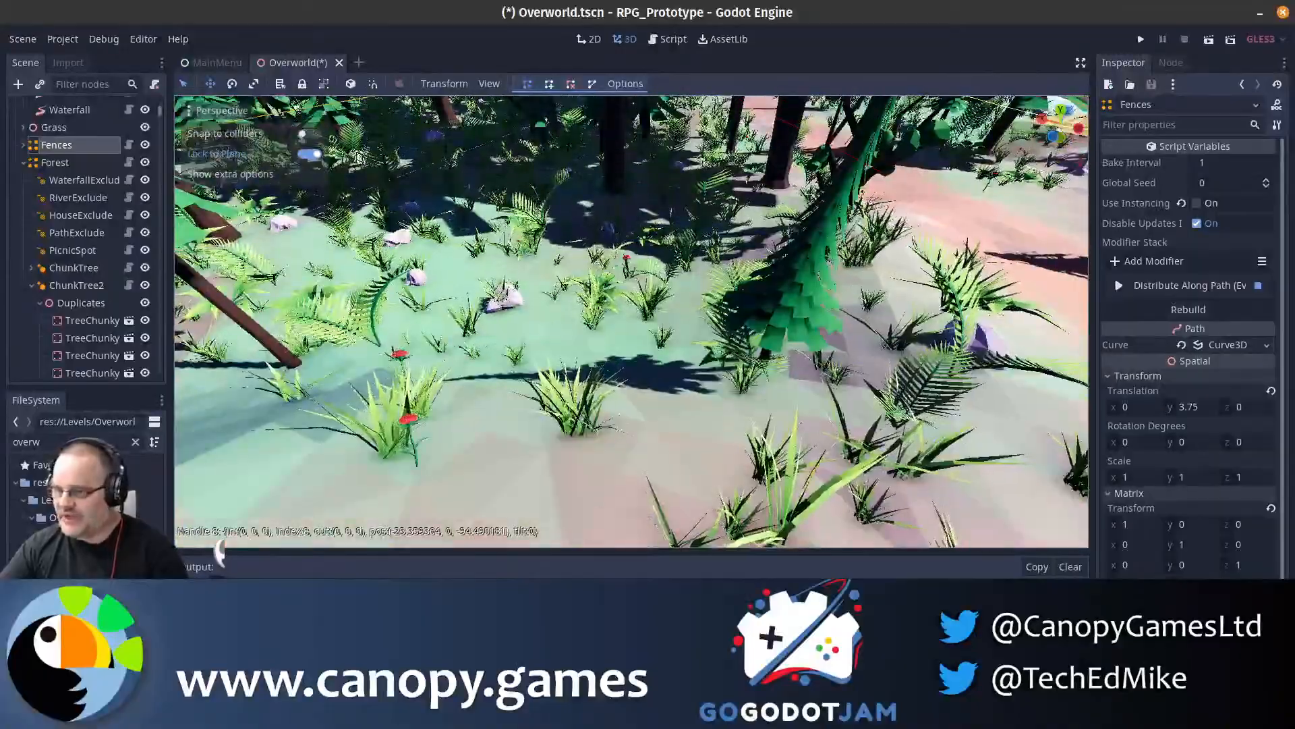
left_click(31, 285)
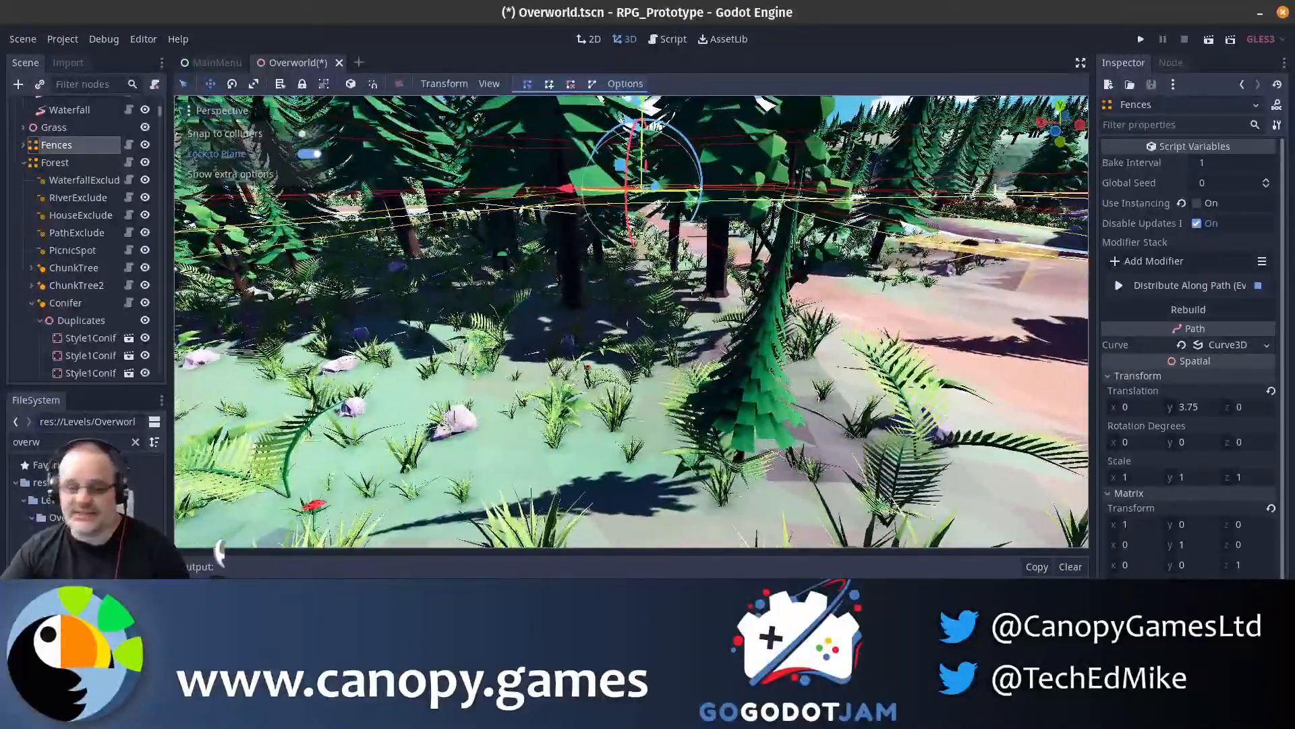
right_click_drag(631, 321, 642, 342)
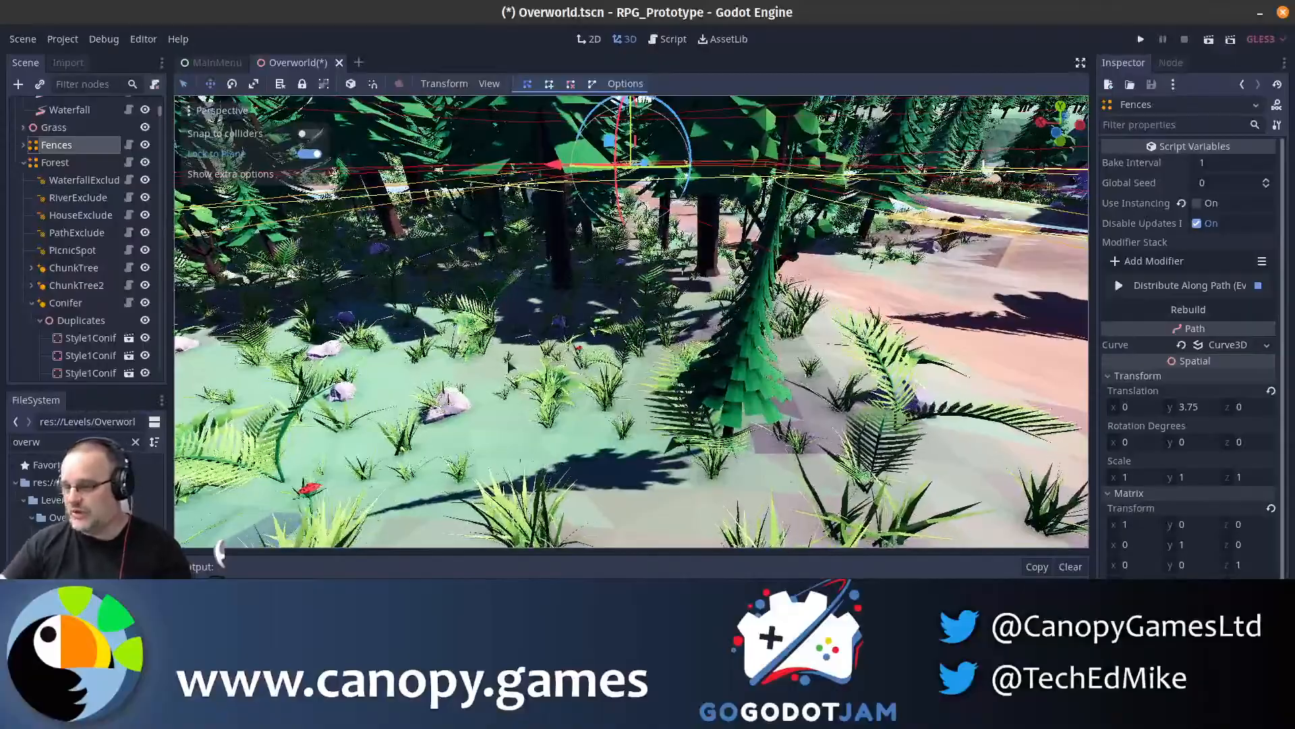
right_click_drag(435, 284, 495, 234)
key("w")
key("w")
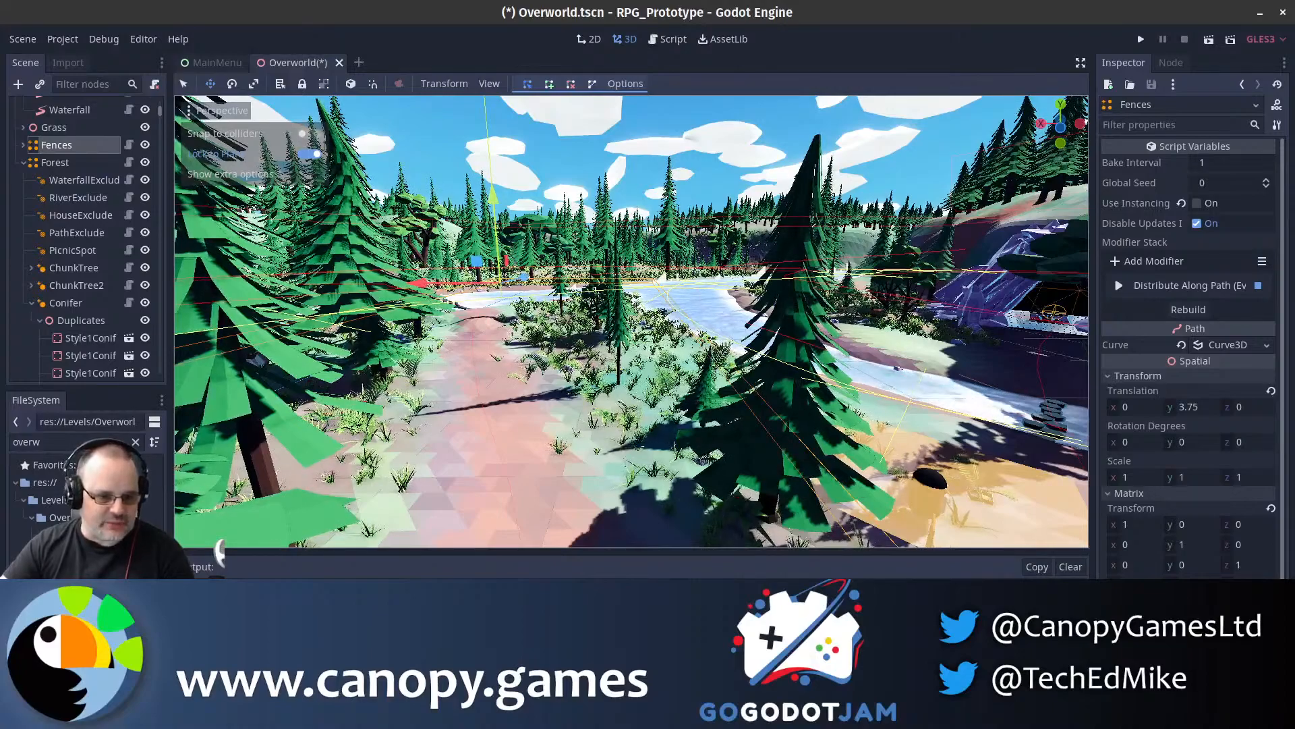
- Switch to the web browser and open the GitHub page github.com/HungryProton/proton_trail
key("alt+Tab")
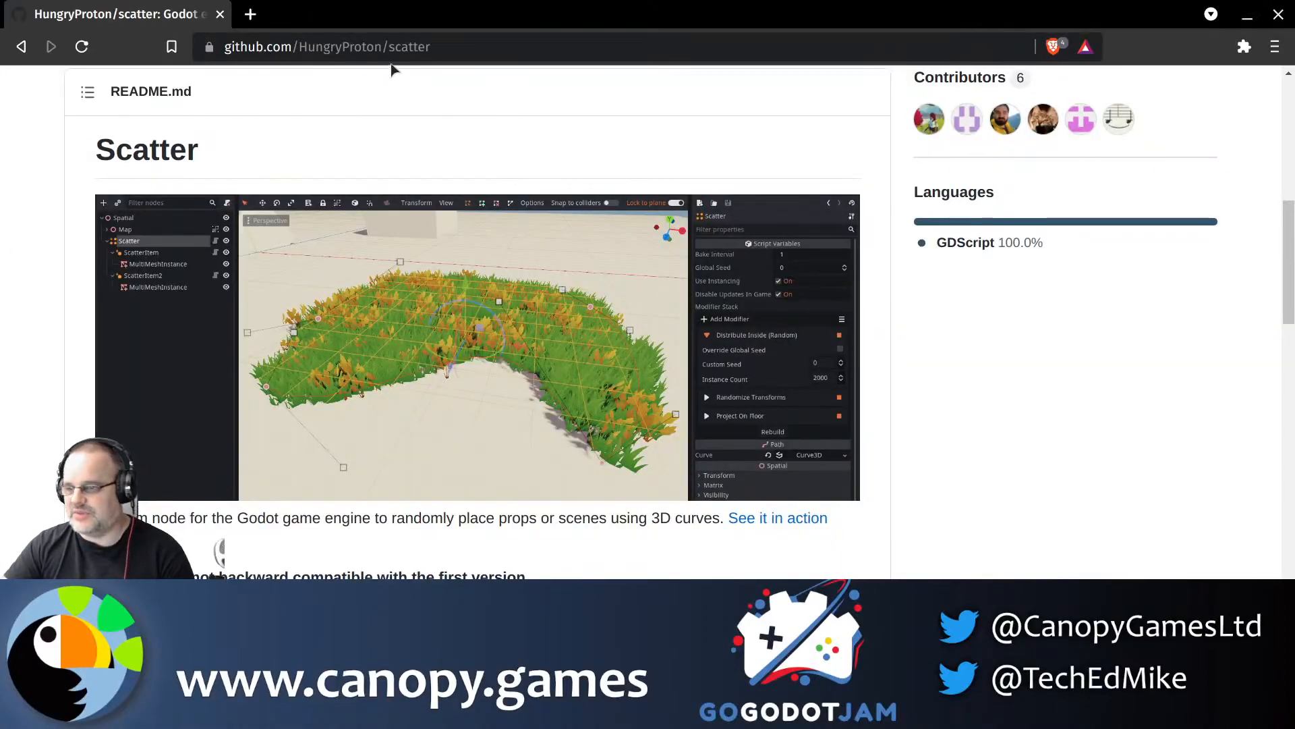
left_click(418, 48)
type("github.com/HungryProton/proton_trail")
key("Return")
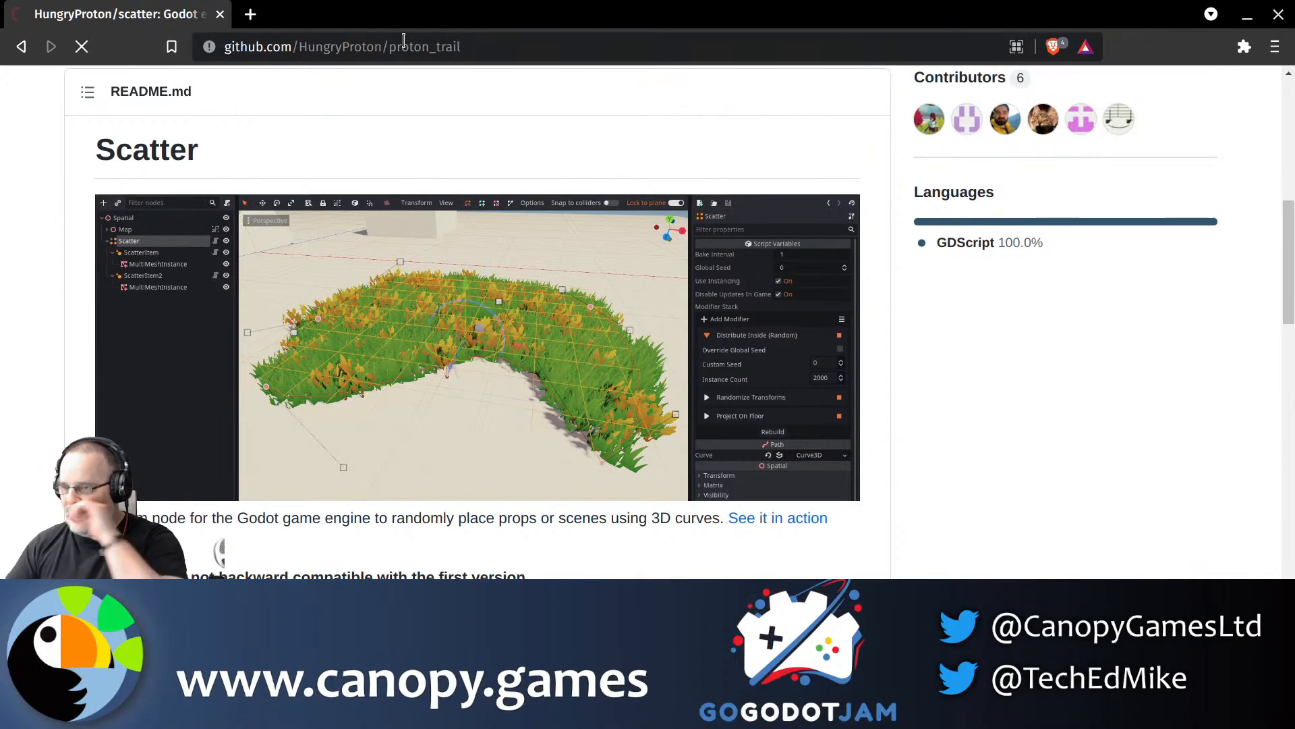
- Look through the ProtonTrail README with its sword trail demo and switch back to the Godot editor
scroll(471, 405, "down", 5)
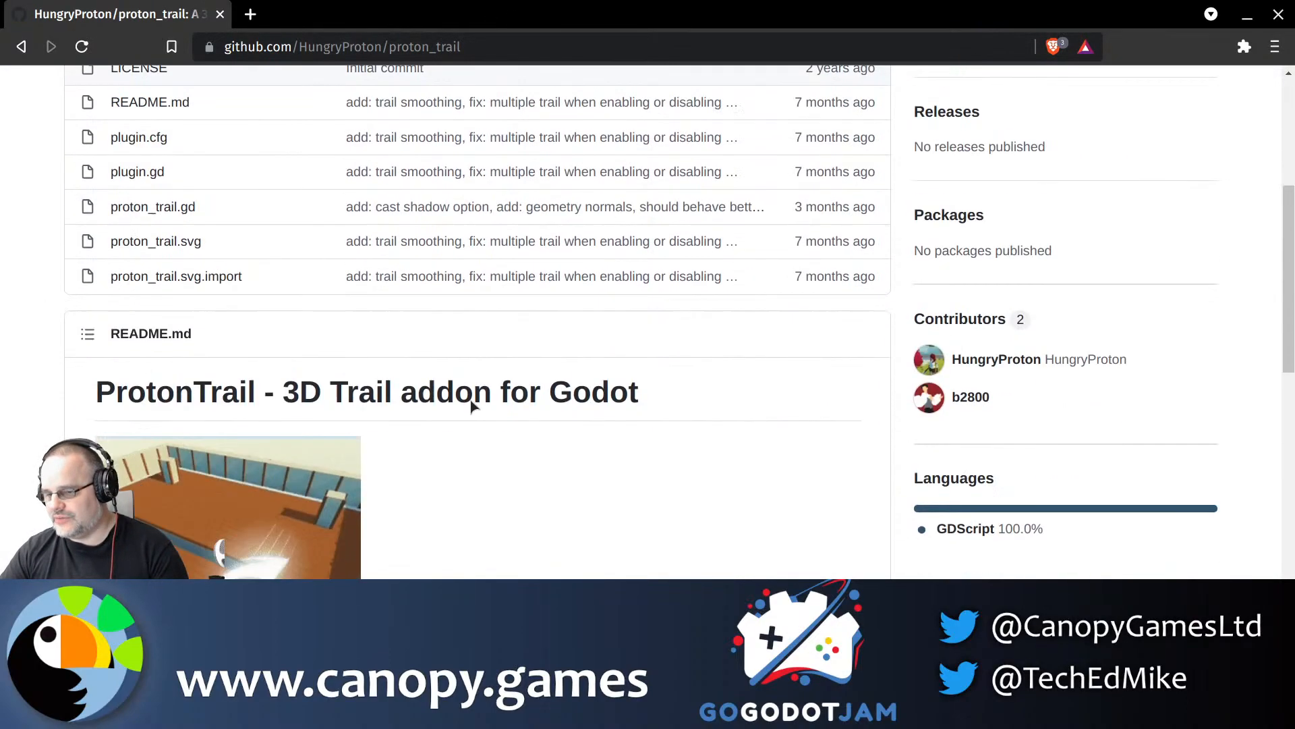
scroll(470, 405, "down", 2)
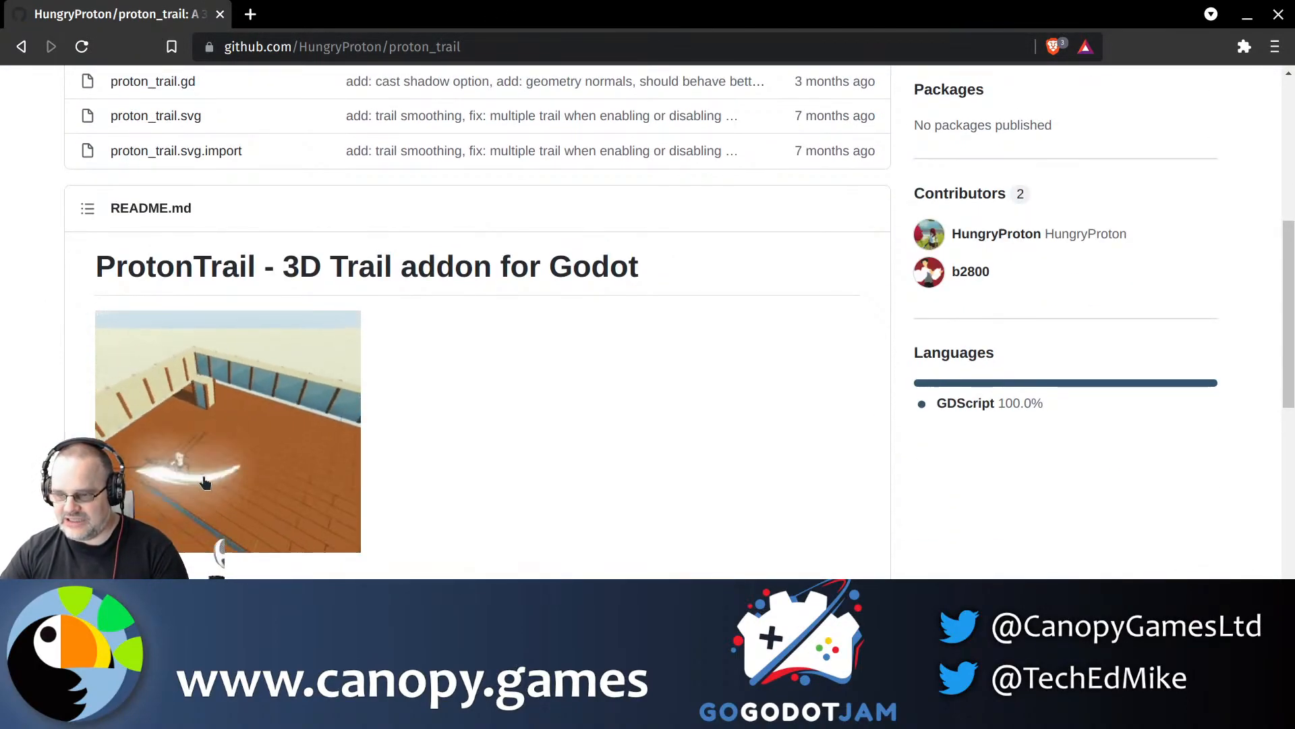
left_click(1246, 15)
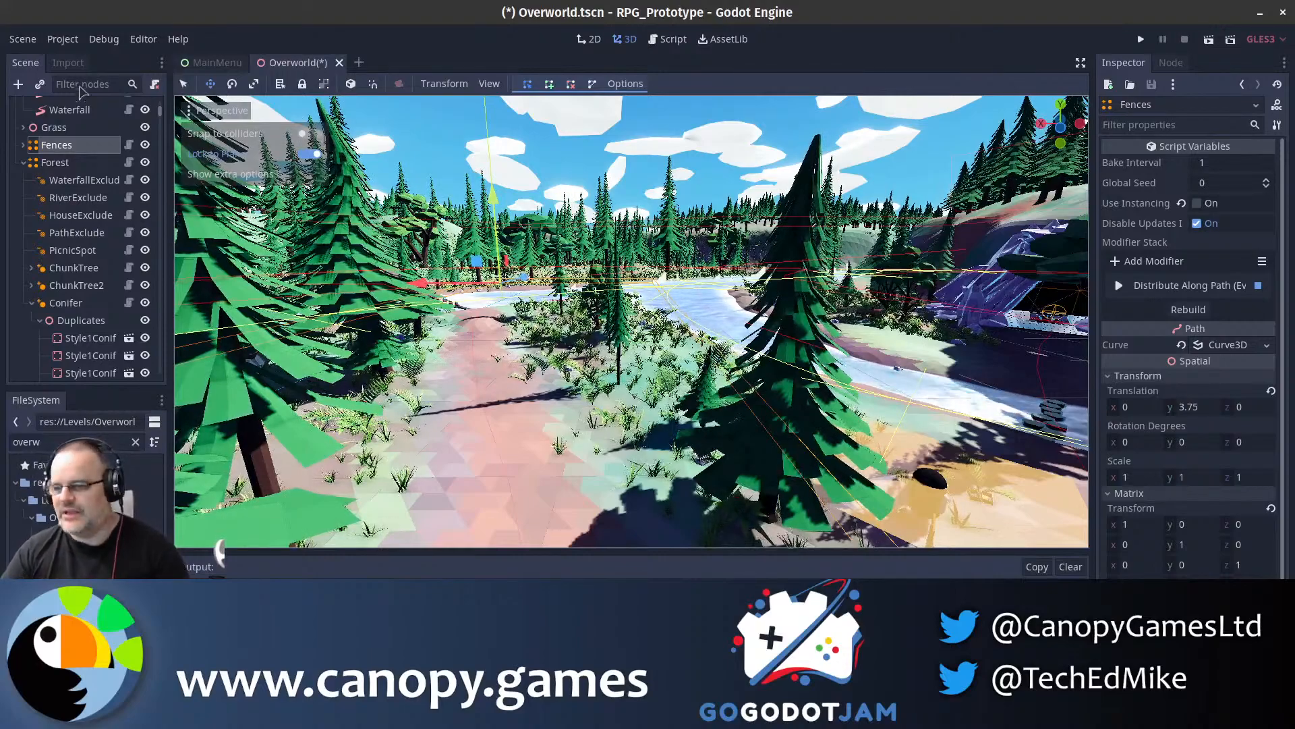
- Save the Overworld scene, run the project and start the game from its main menu
key("ctrl+s")
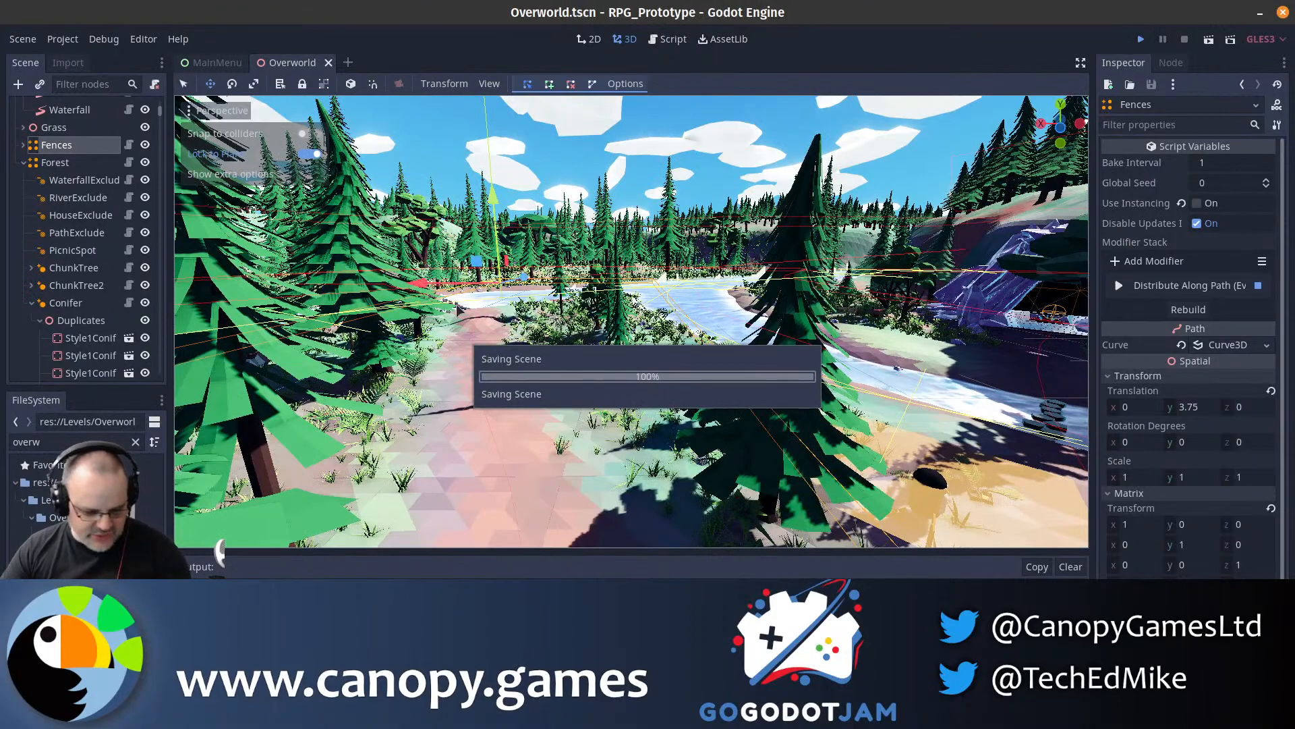
key("F5")
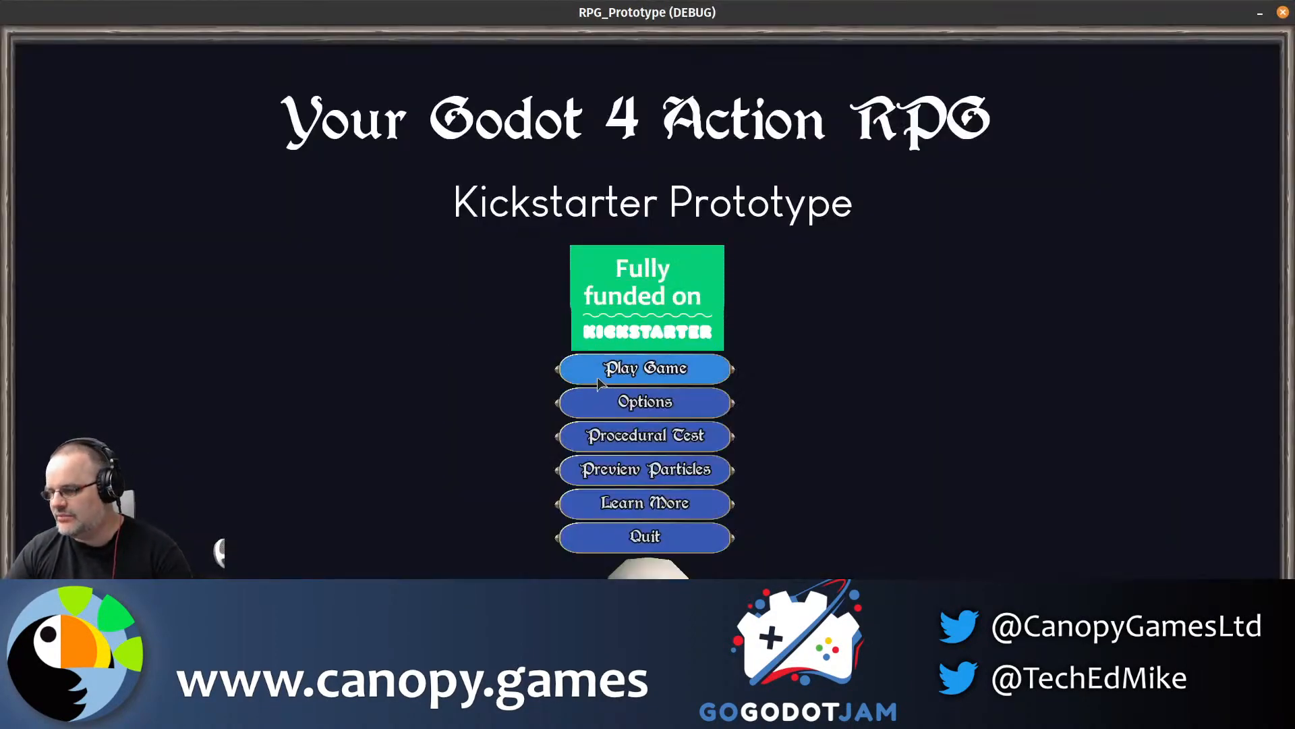
left_click(600, 382)
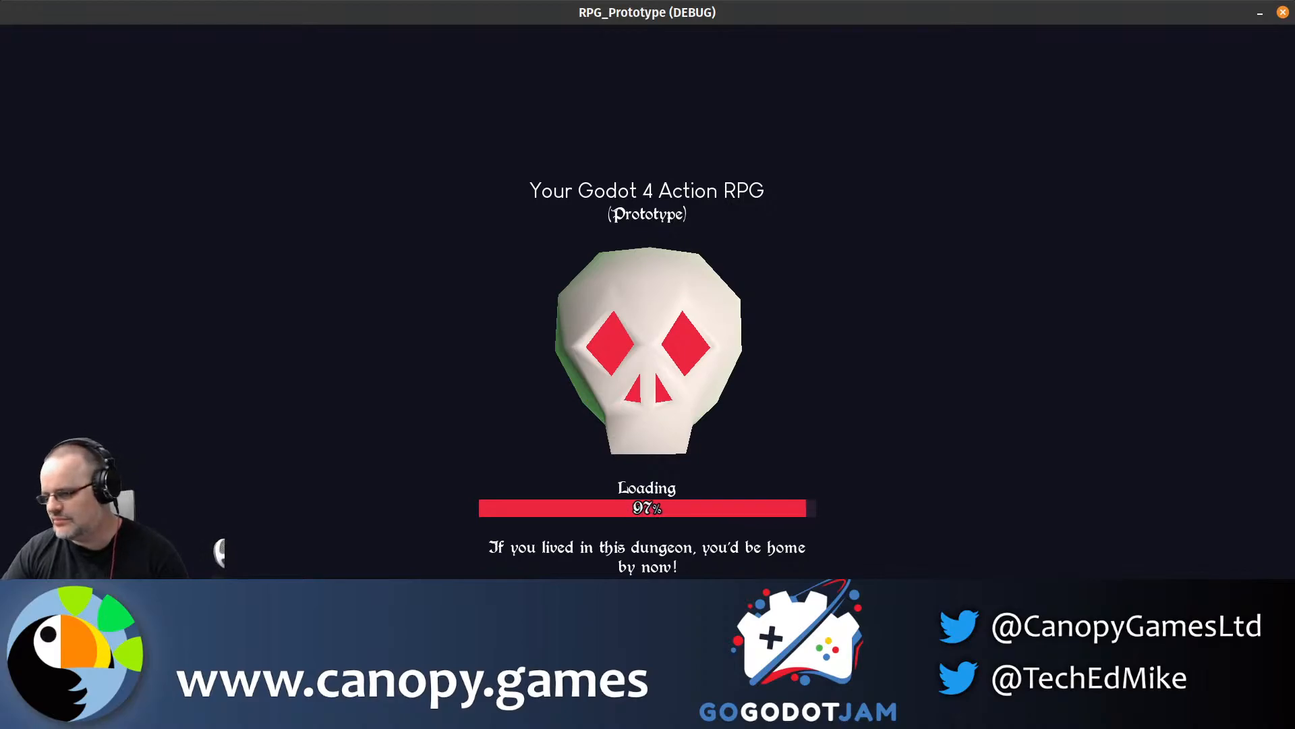
- Walk the character from Petey's shop in the Overworld into the dungeon and equip a sword from the chest
key("w")
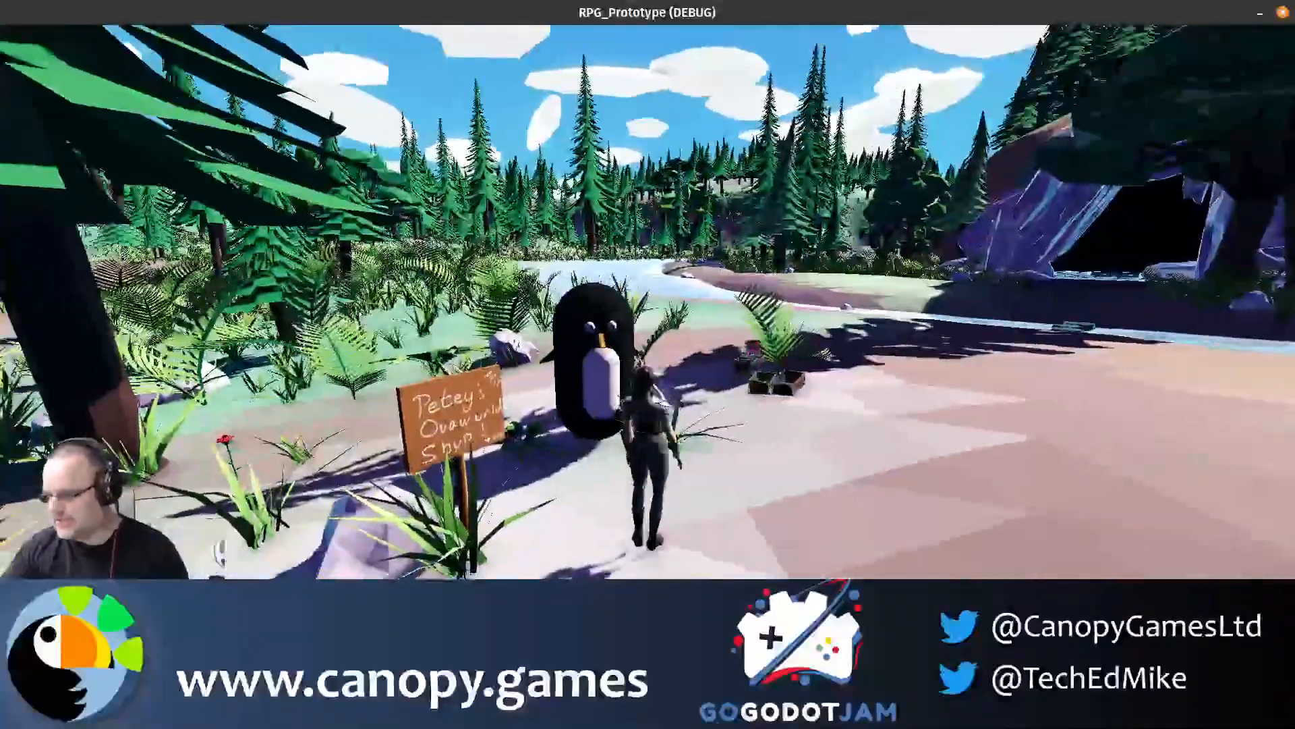
key("w")
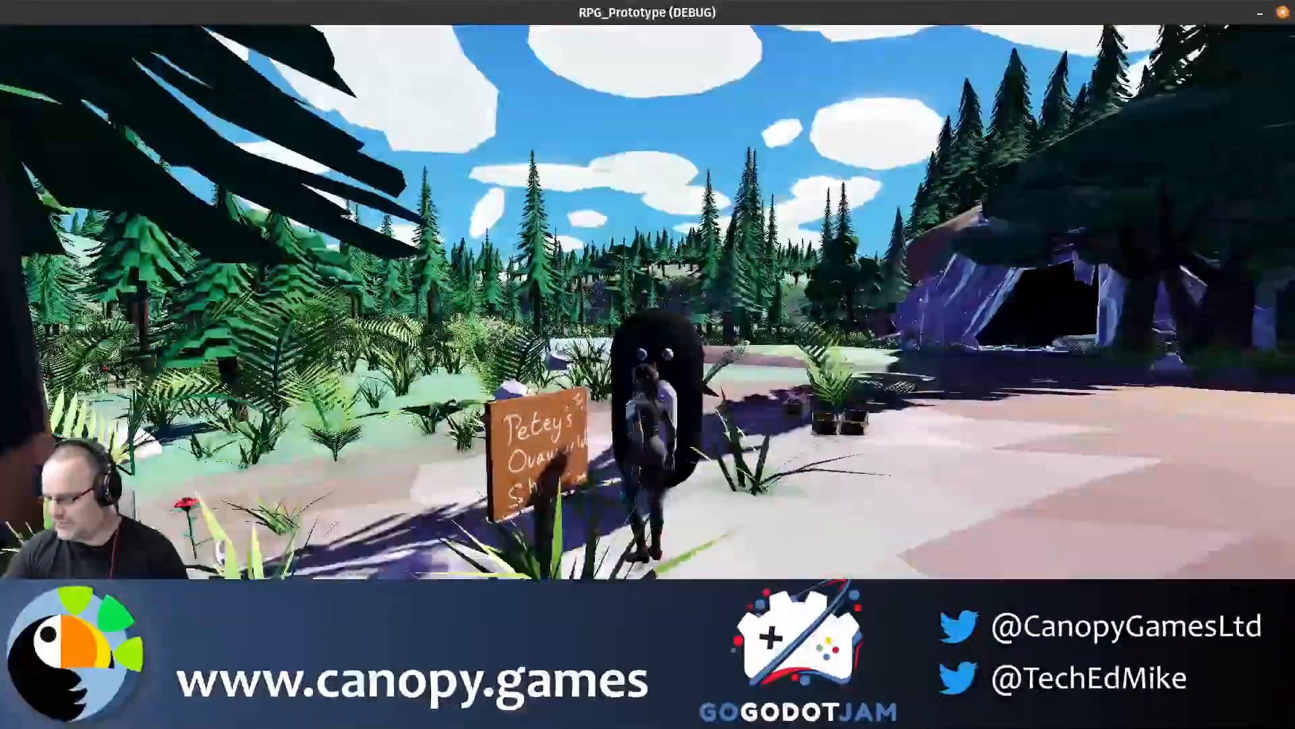
key("w")
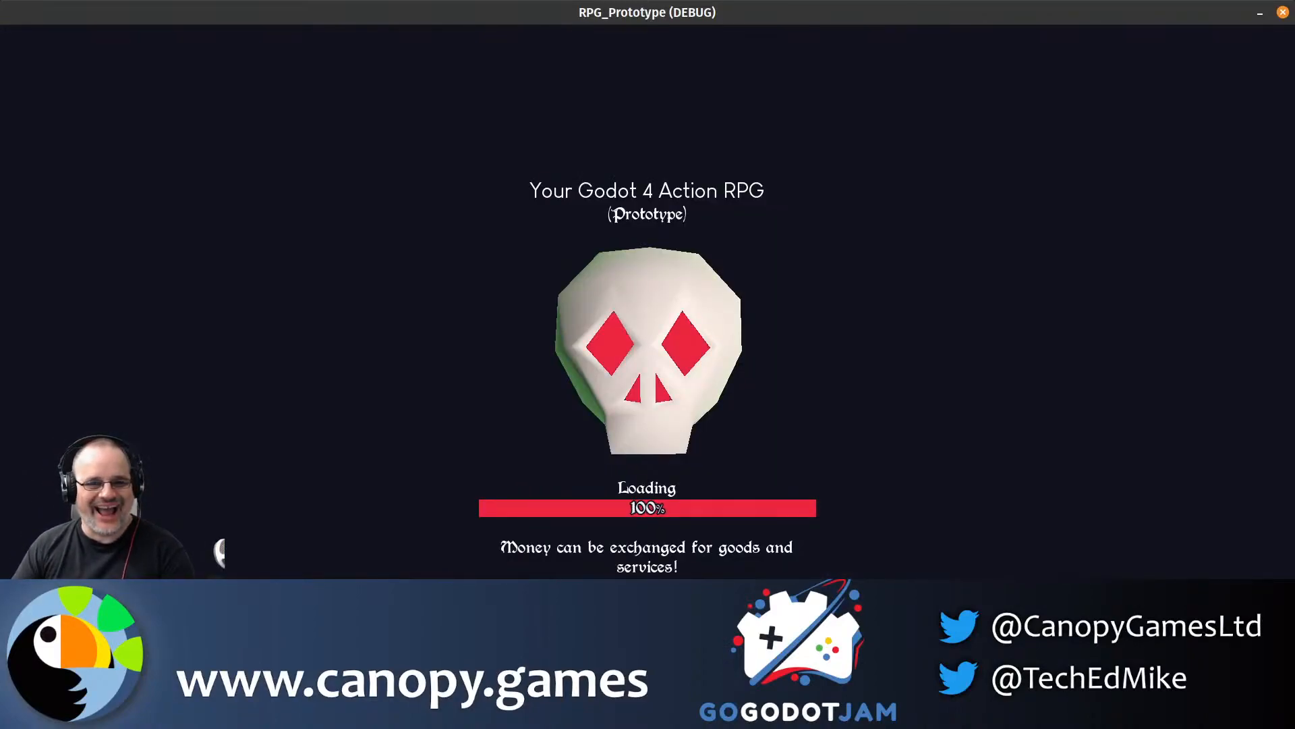
key("w")
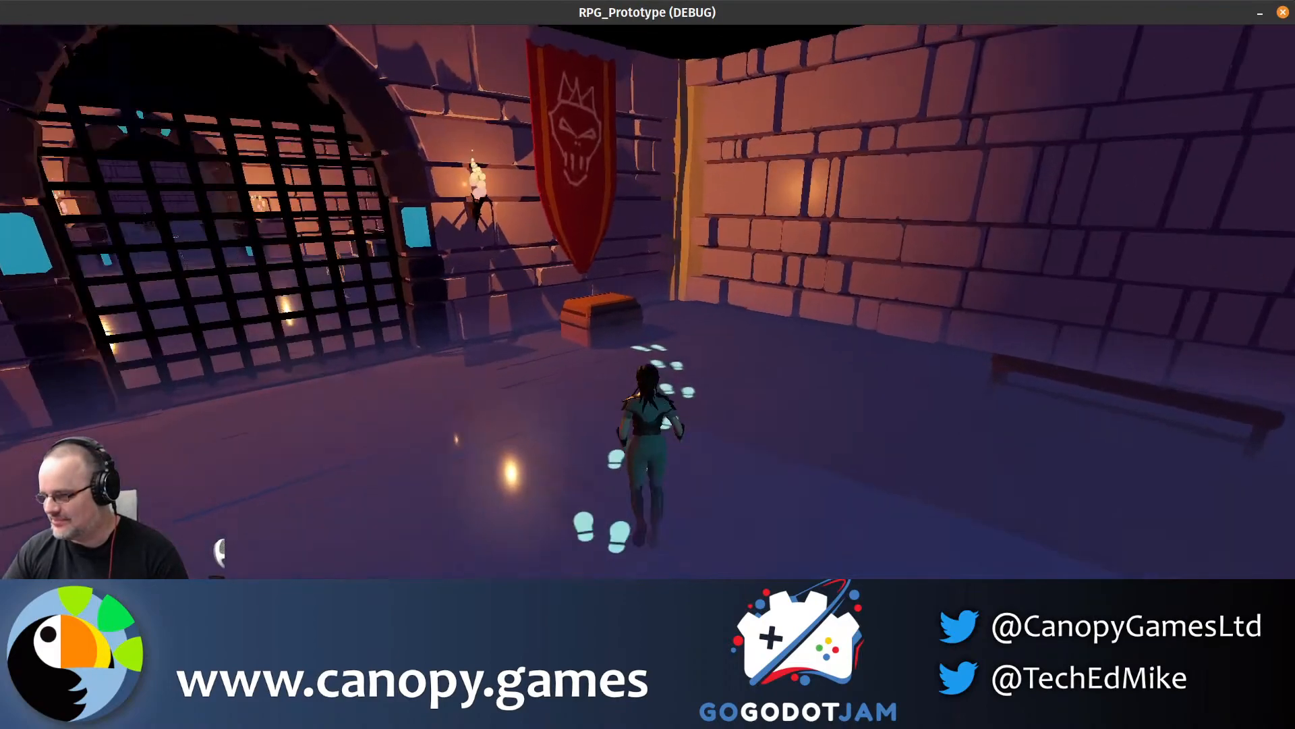
key("Tab")
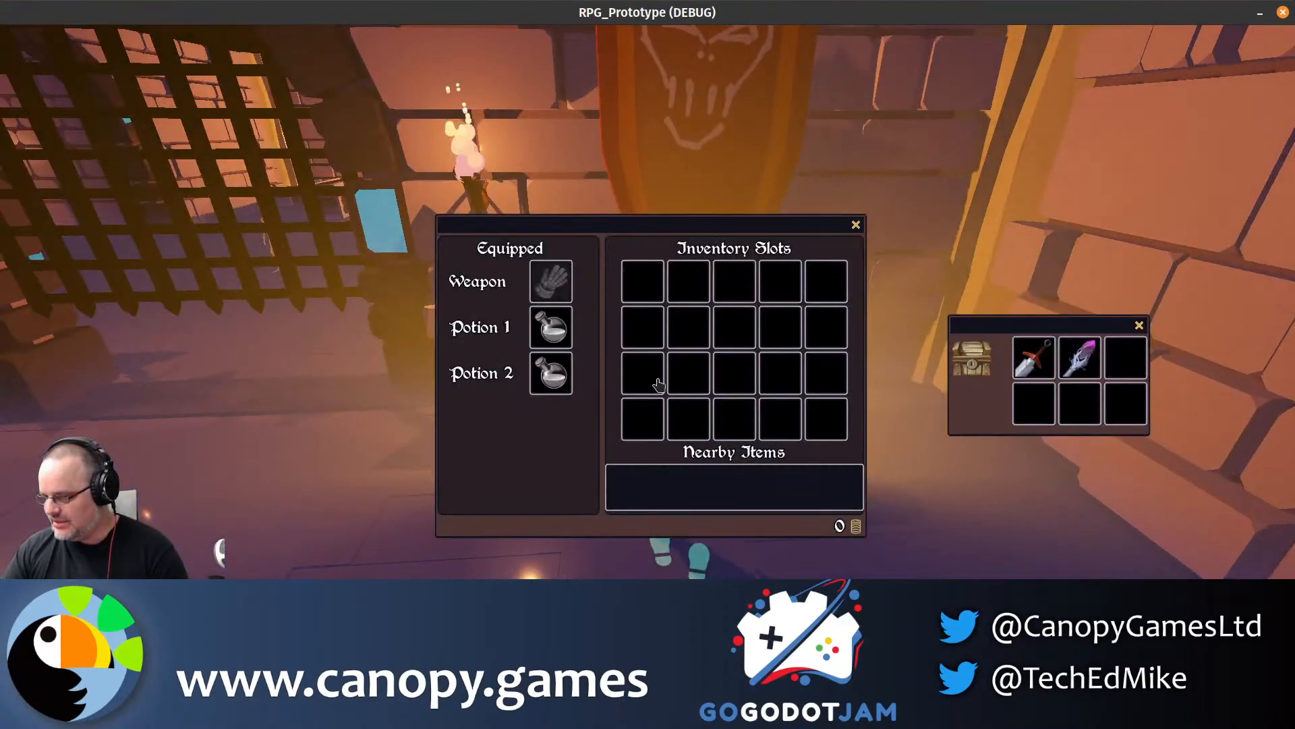
key("Tab")
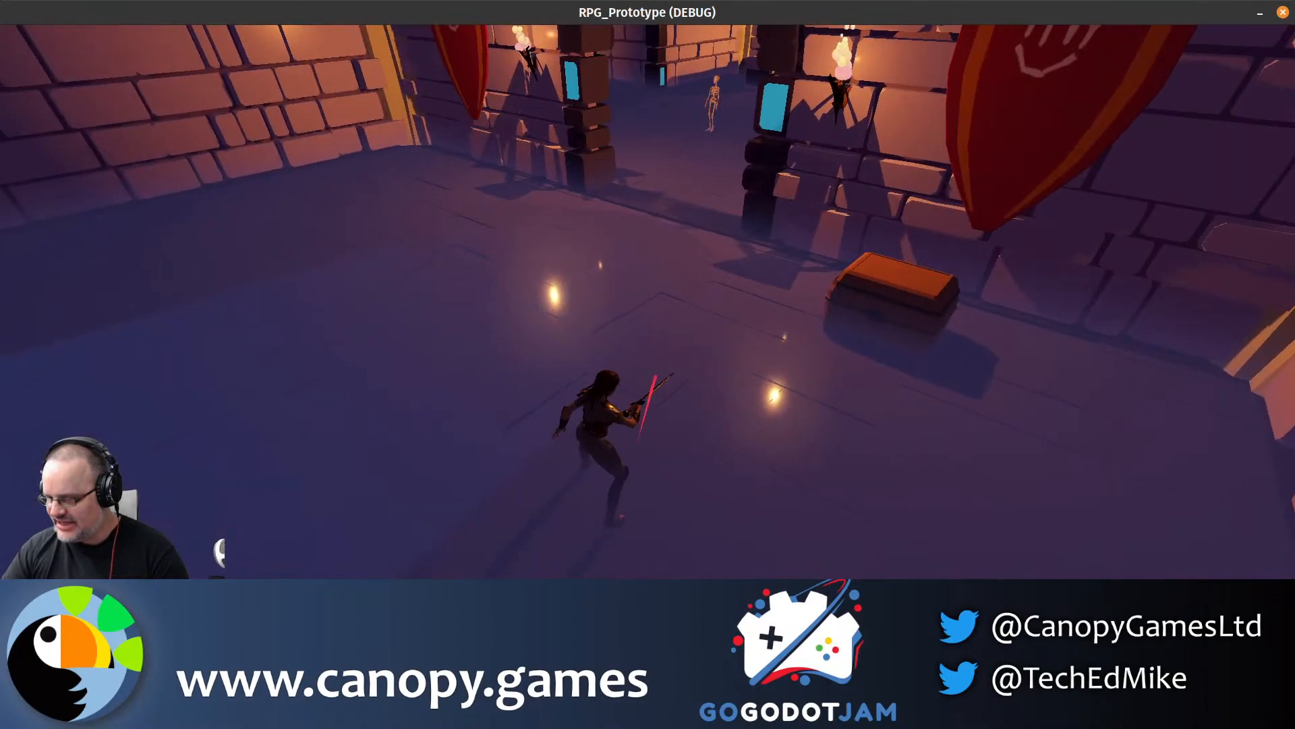
- Fight the skeletons in the dungeon rooms with the sword to show its weapon trail, and quit the game
key("w")
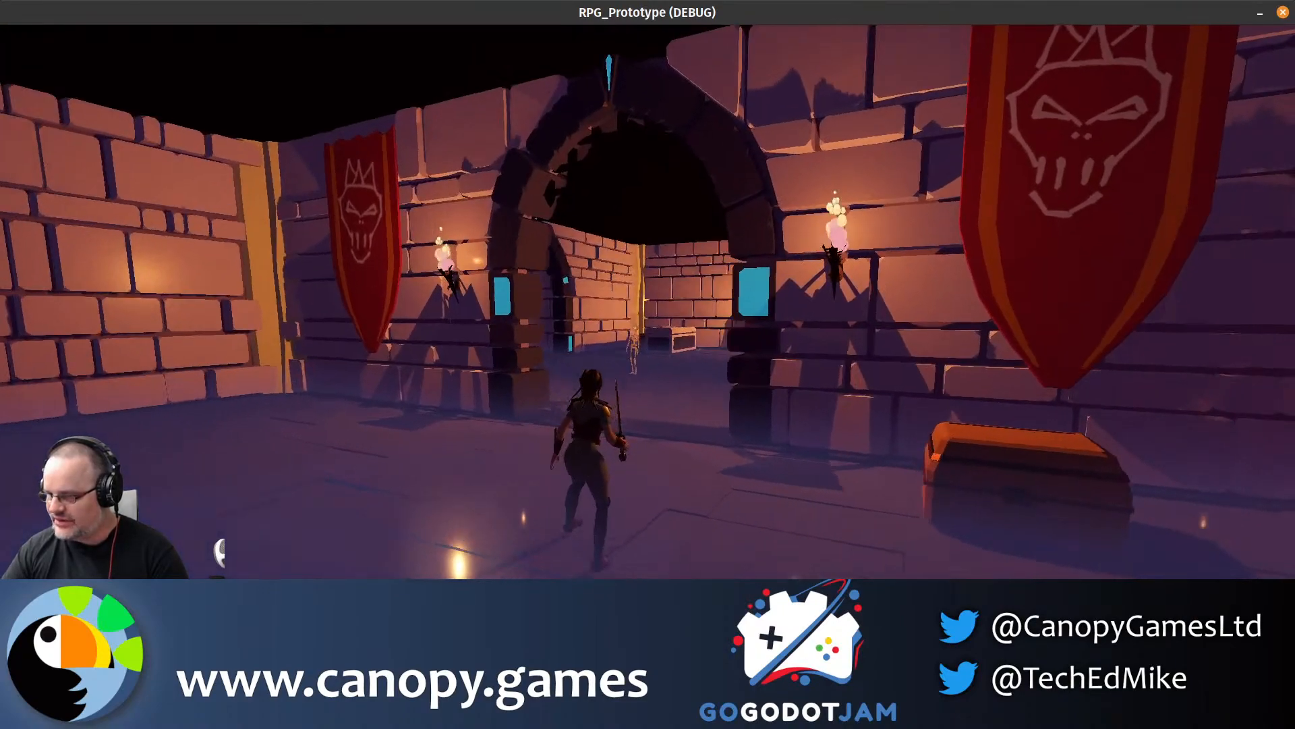
key("w")
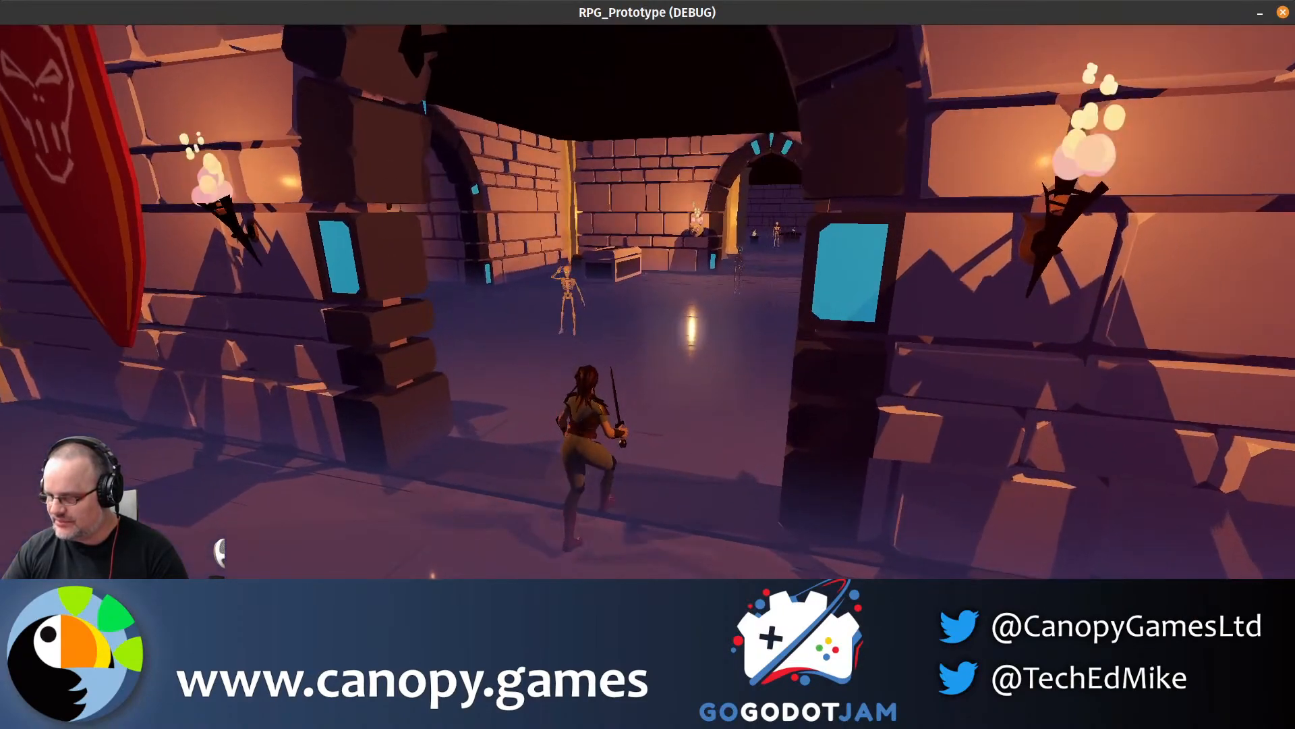
key("w")
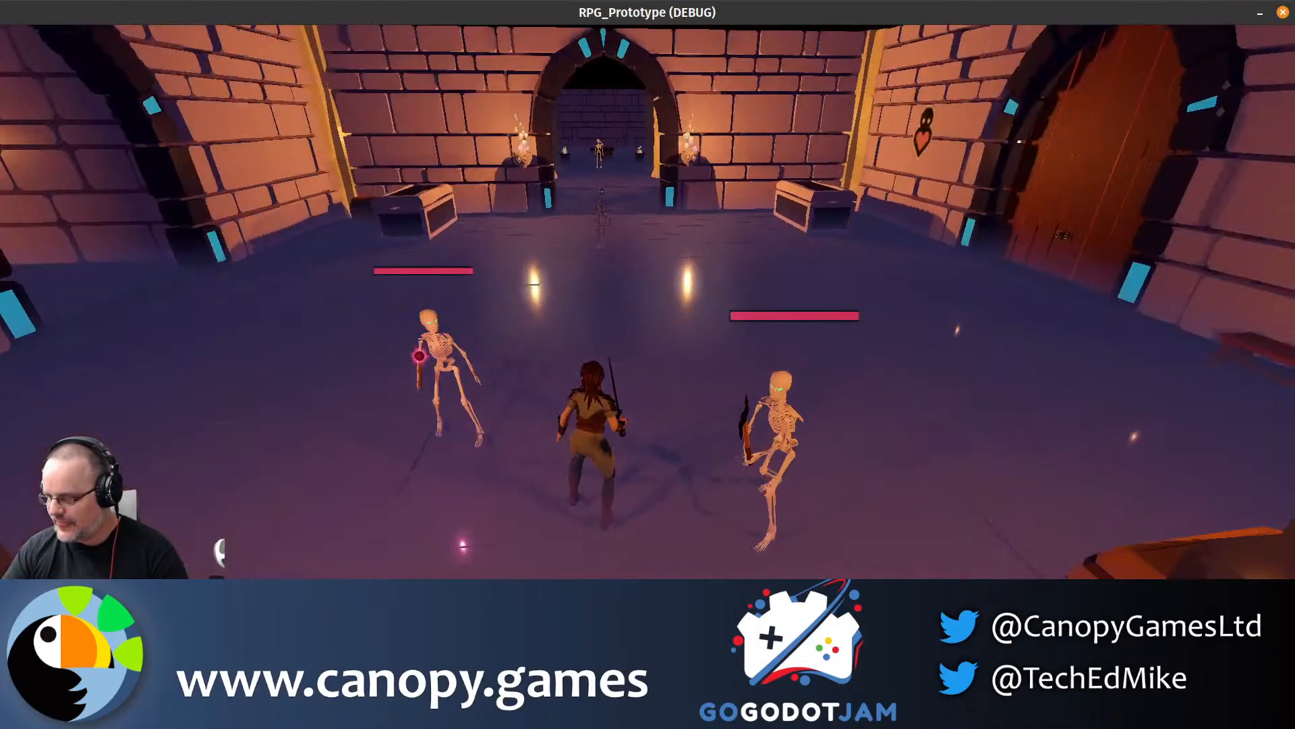
key("w")
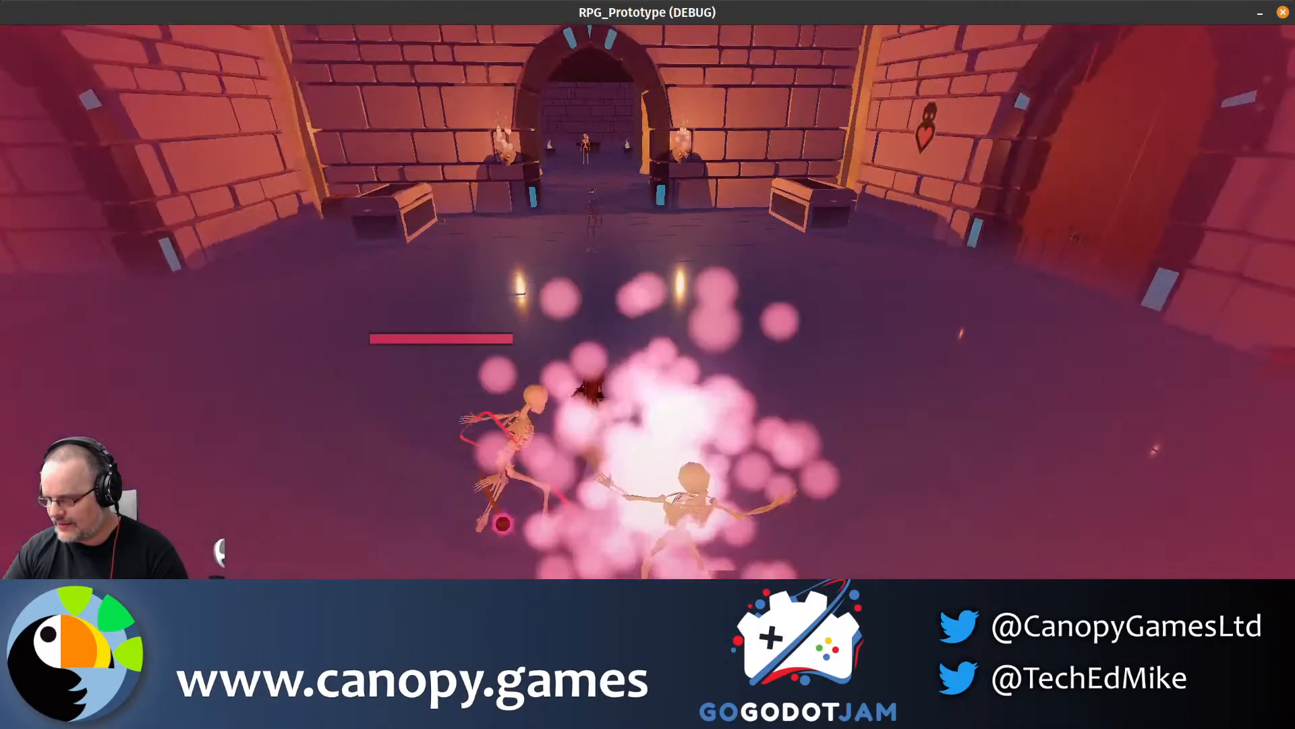
key("d")
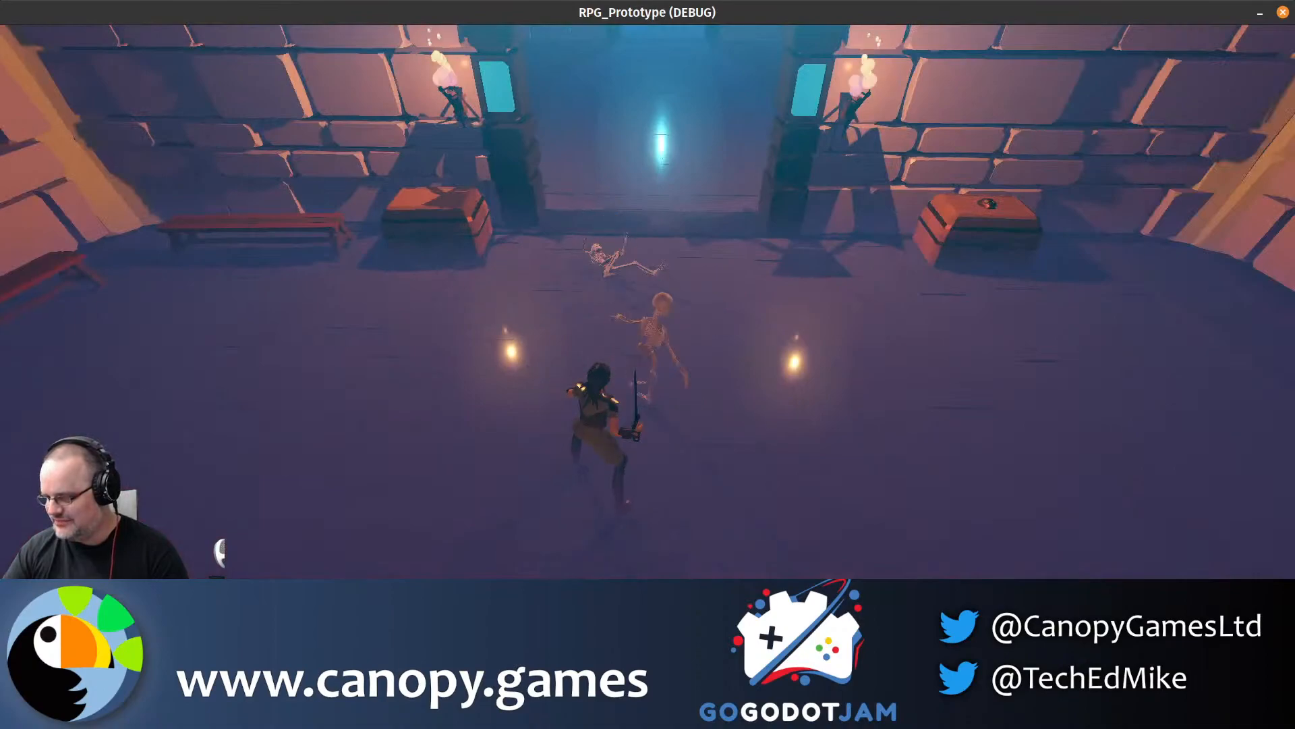
key("w")
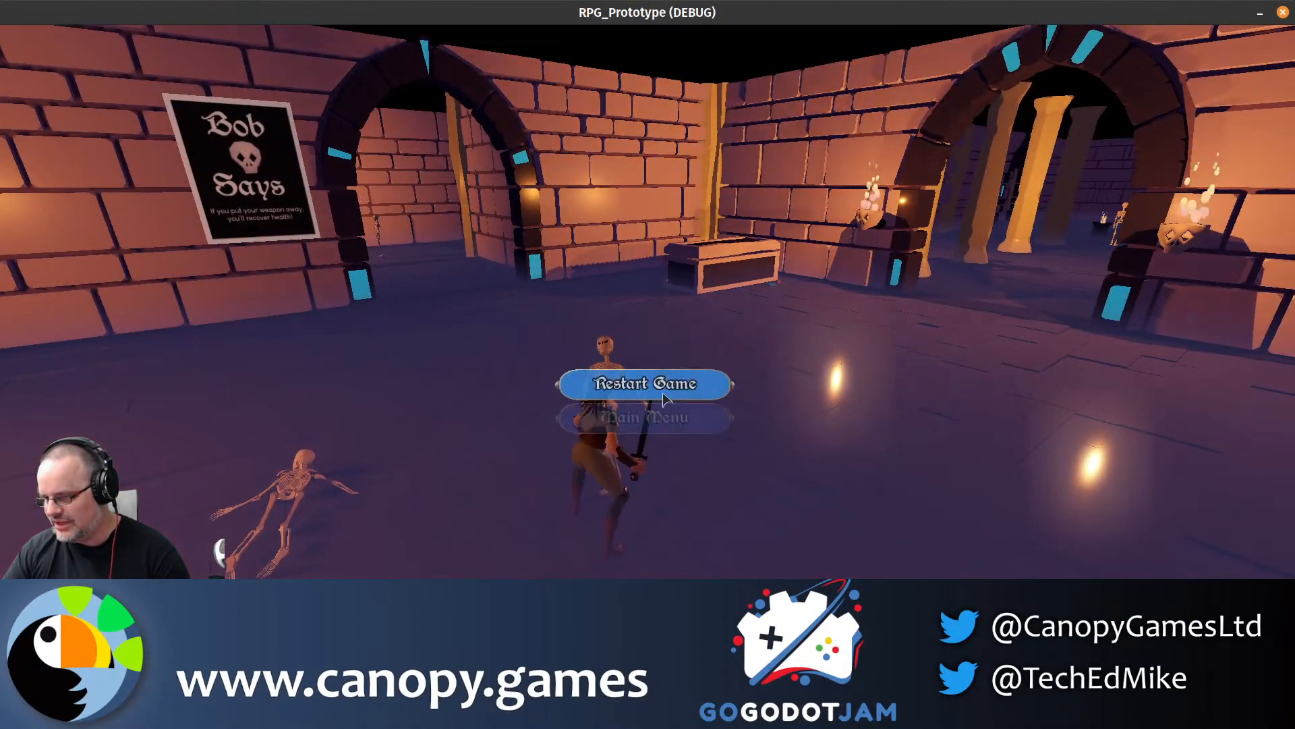
left_click(668, 491)
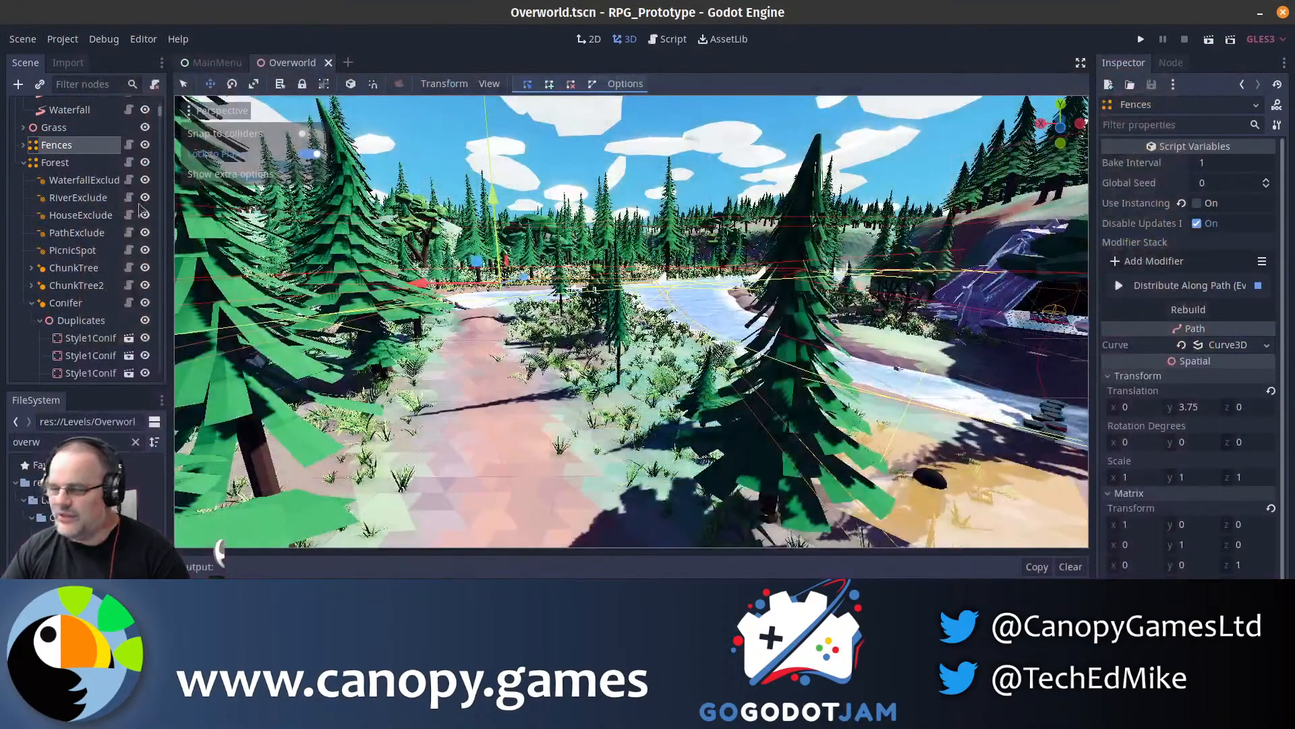
- Filter the project files by WEAPON and open the WeaponBodyTemplate.tscn scene
left_click(57, 461)
double_click(58, 444)
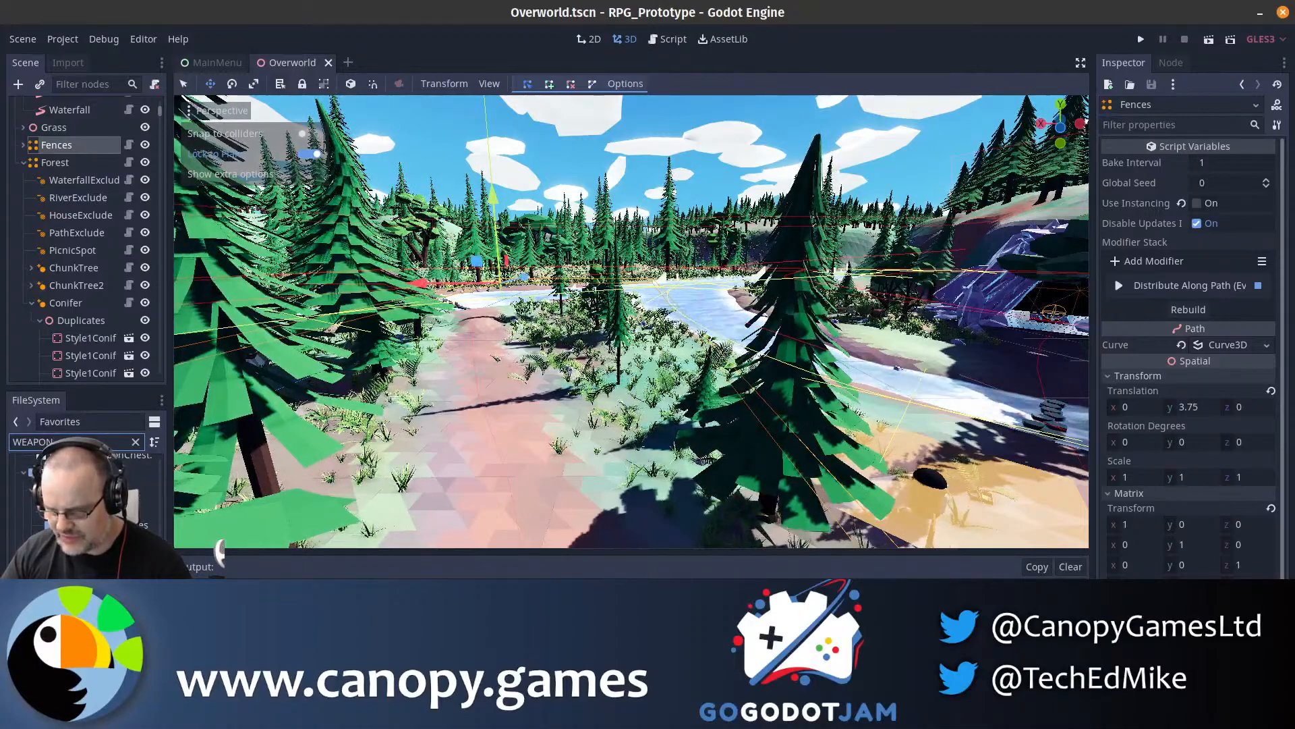
double_click(94, 542)
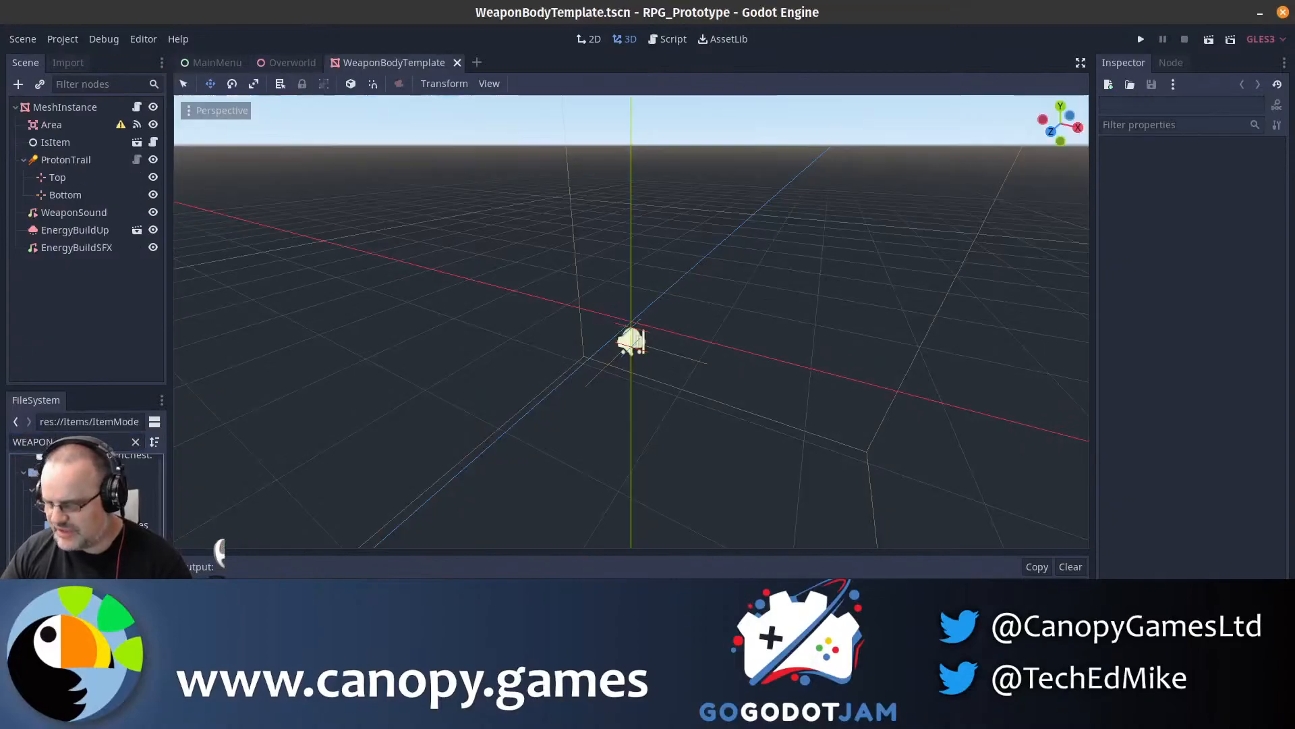
- Examine the positions of the ProtonTrail's Top and Bottom child nodes in the 3D viewport
left_click(68, 176)
left_click(80, 194)
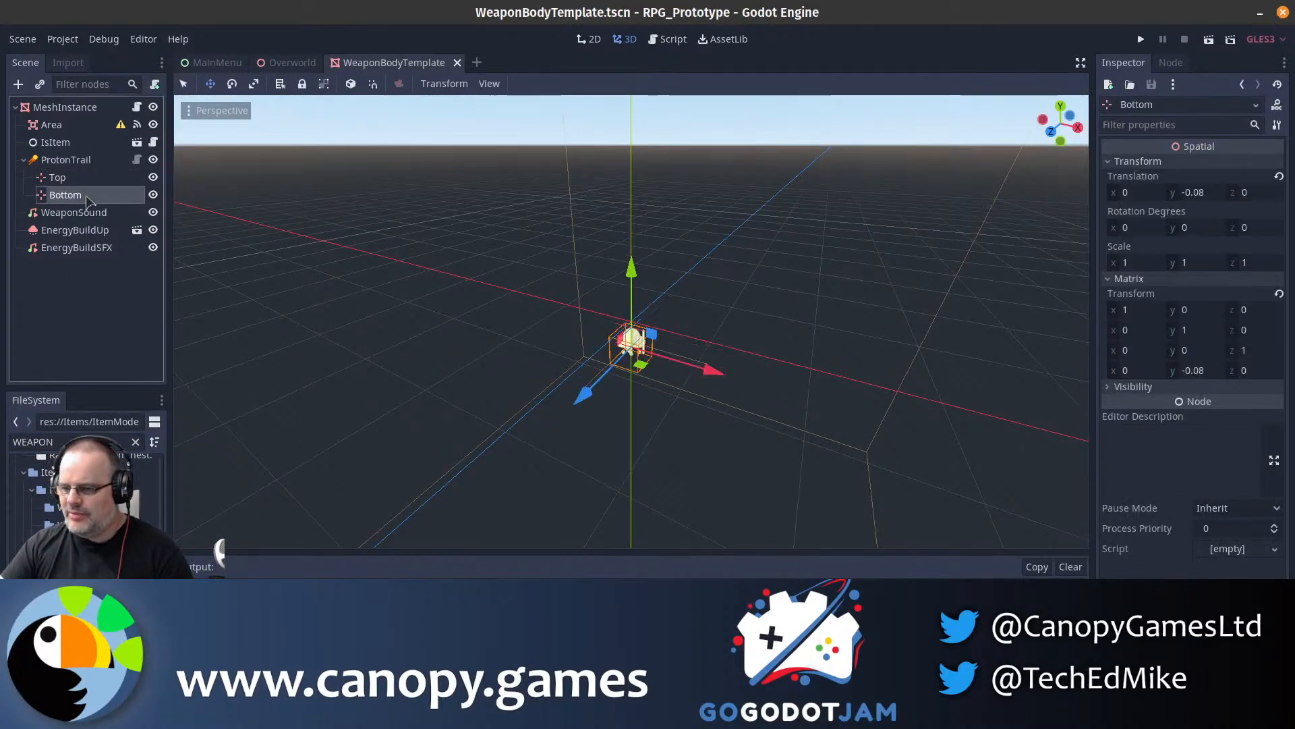
key("w")
right_click_drag(632, 321, 635, 316)
scroll(635, 315, "up", 3)
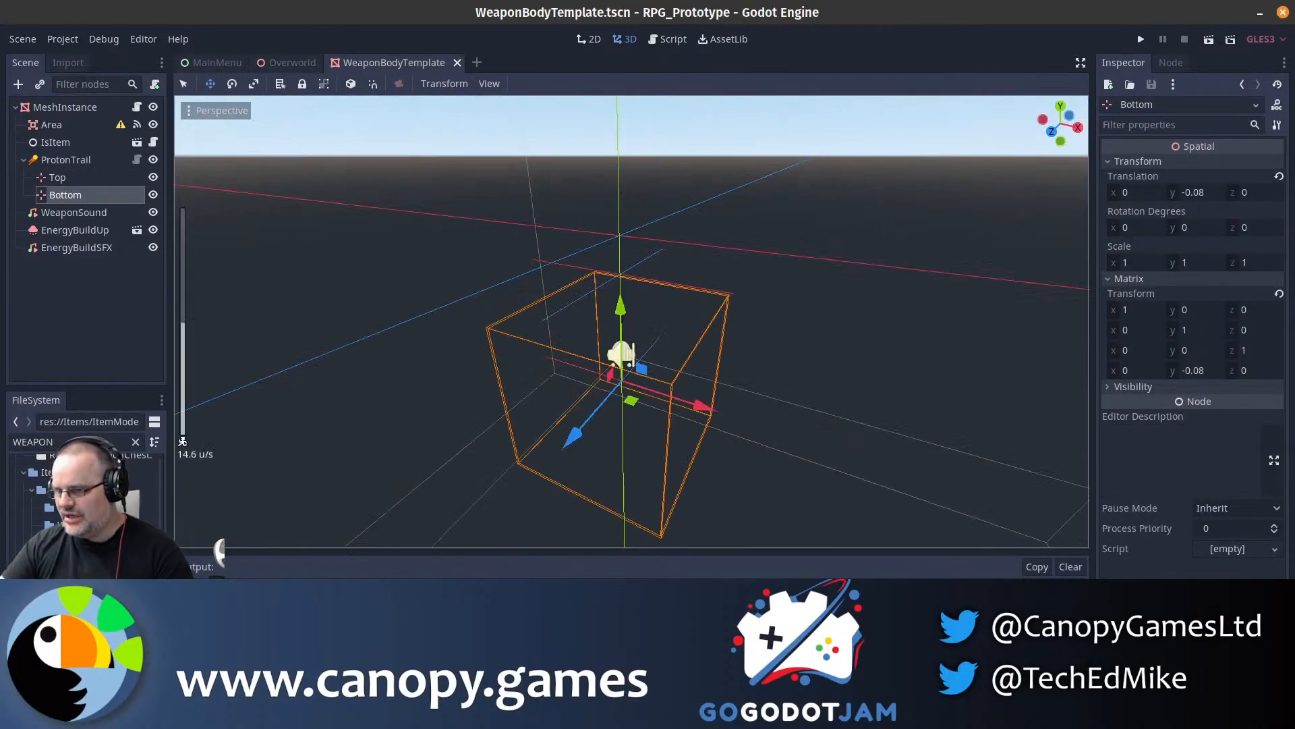
left_click(107, 178)
left_click(107, 192)
left_click(107, 177)
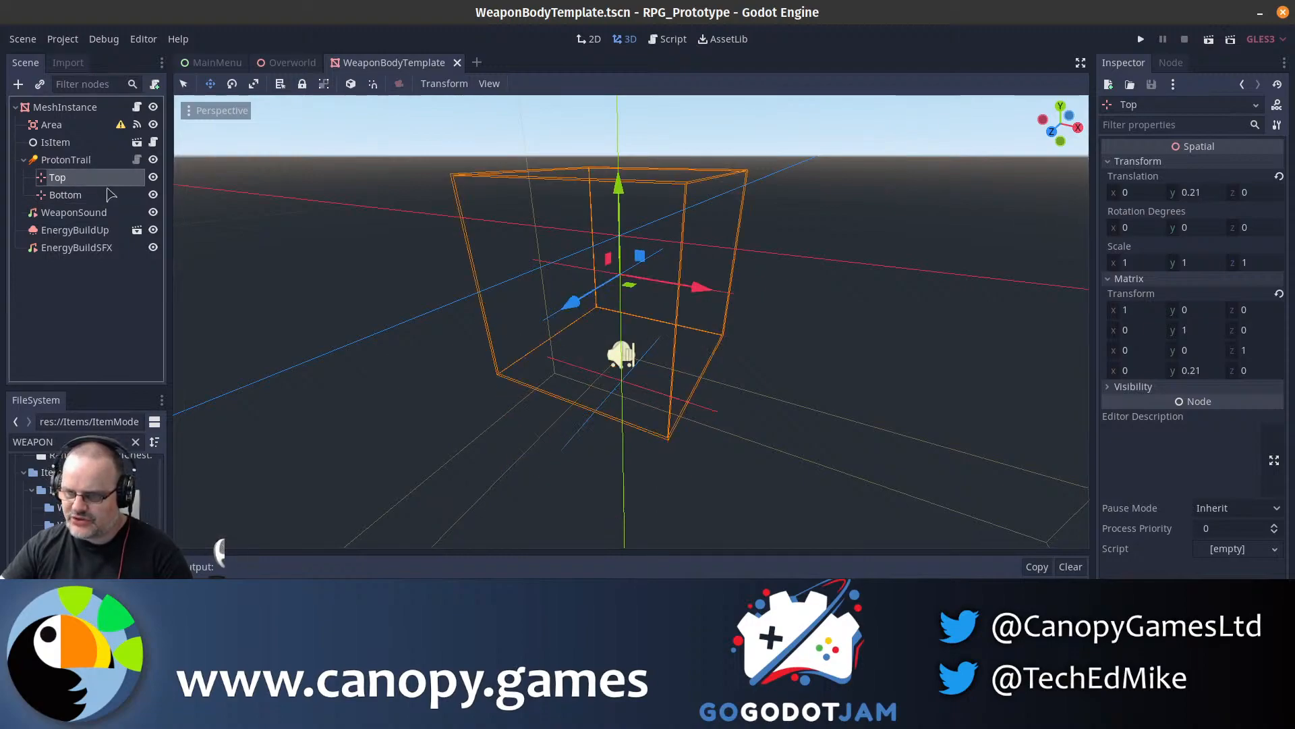
left_click(107, 193)
- Test the ProtonTrail node by enabling Emit and moving it about 0.43 along X, undo the move and disable Emit
left_click(74, 160)
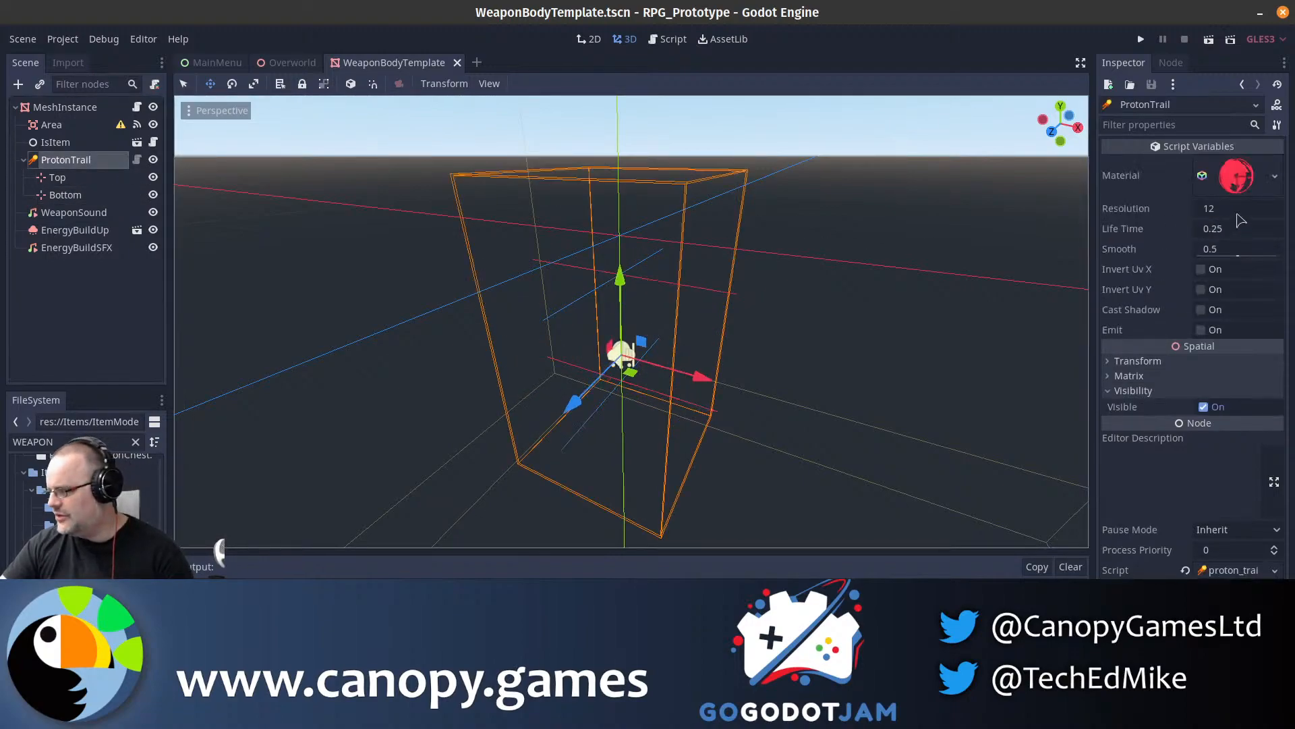
left_click(1201, 330)
left_click_drag(701, 375, 941, 435)
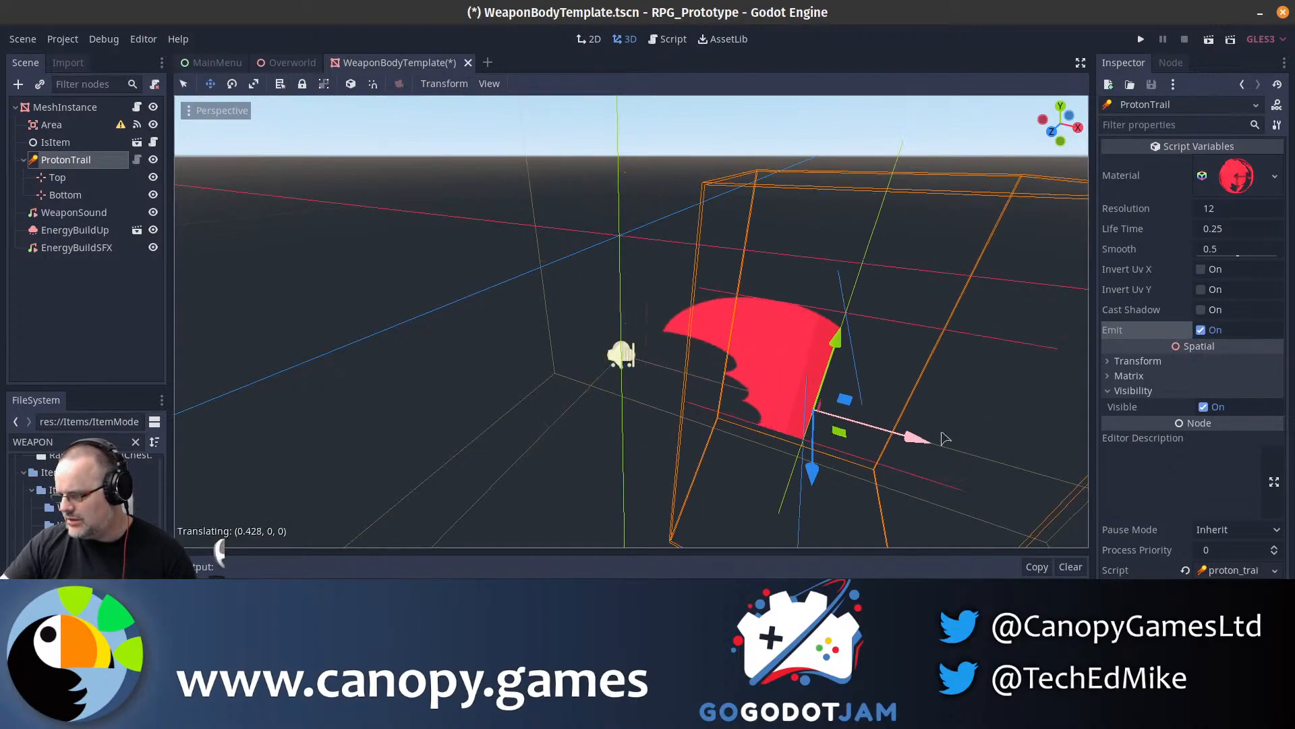
key("ctrl+z")
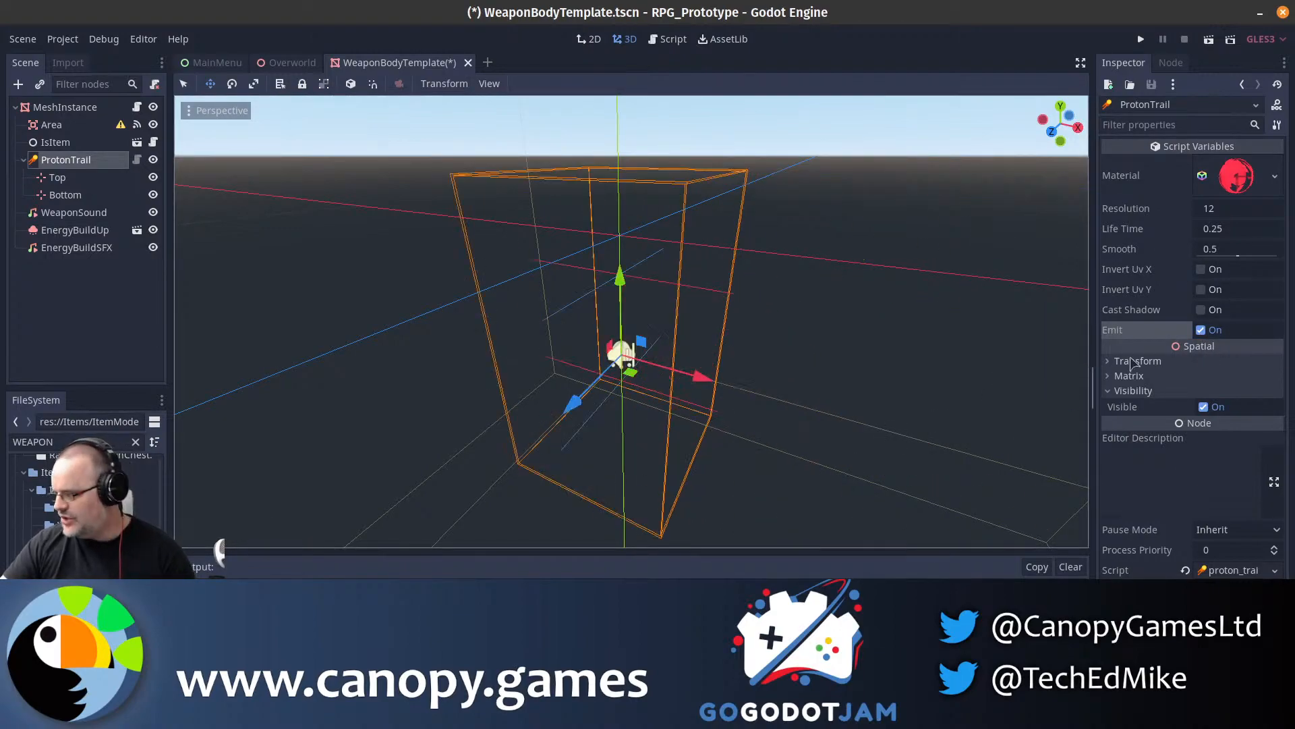
left_click(1201, 331)
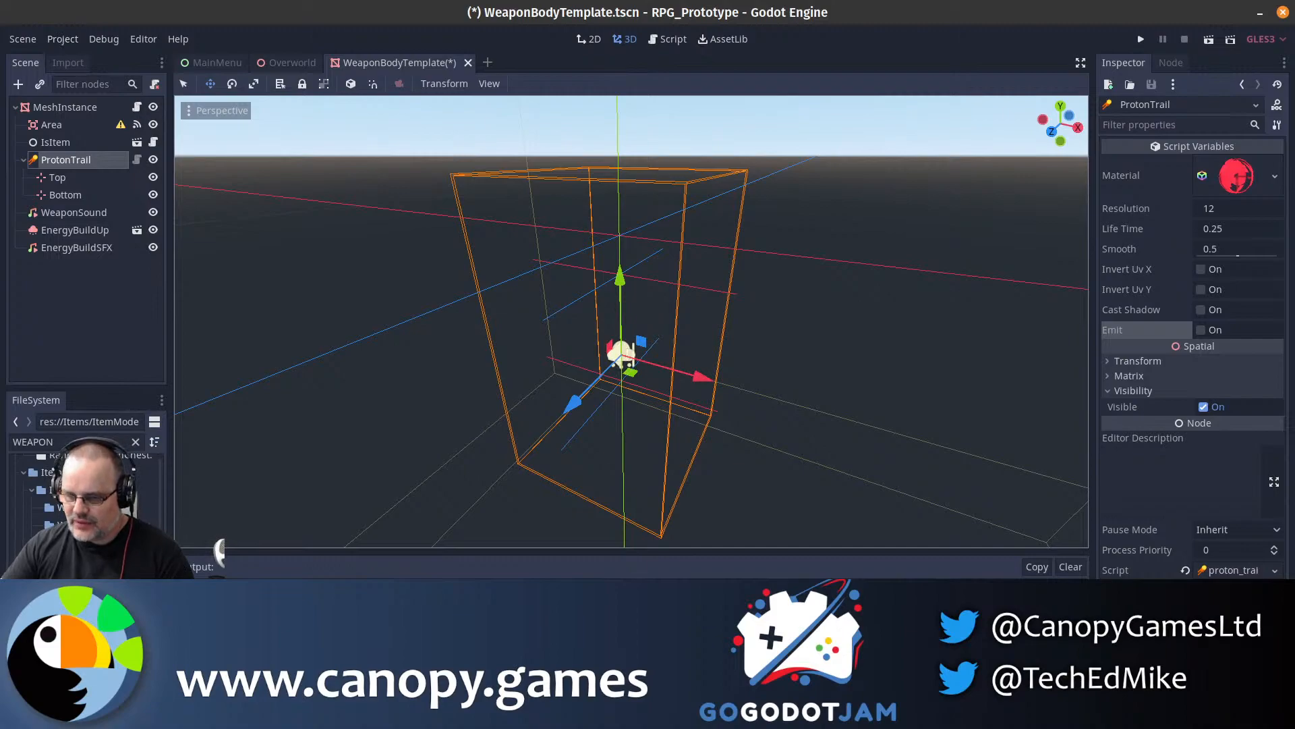
- Clear the file filter, search the asset library for "terrain", and view the Heightmap terrain asset's details without downloading it
left_click(136, 441)
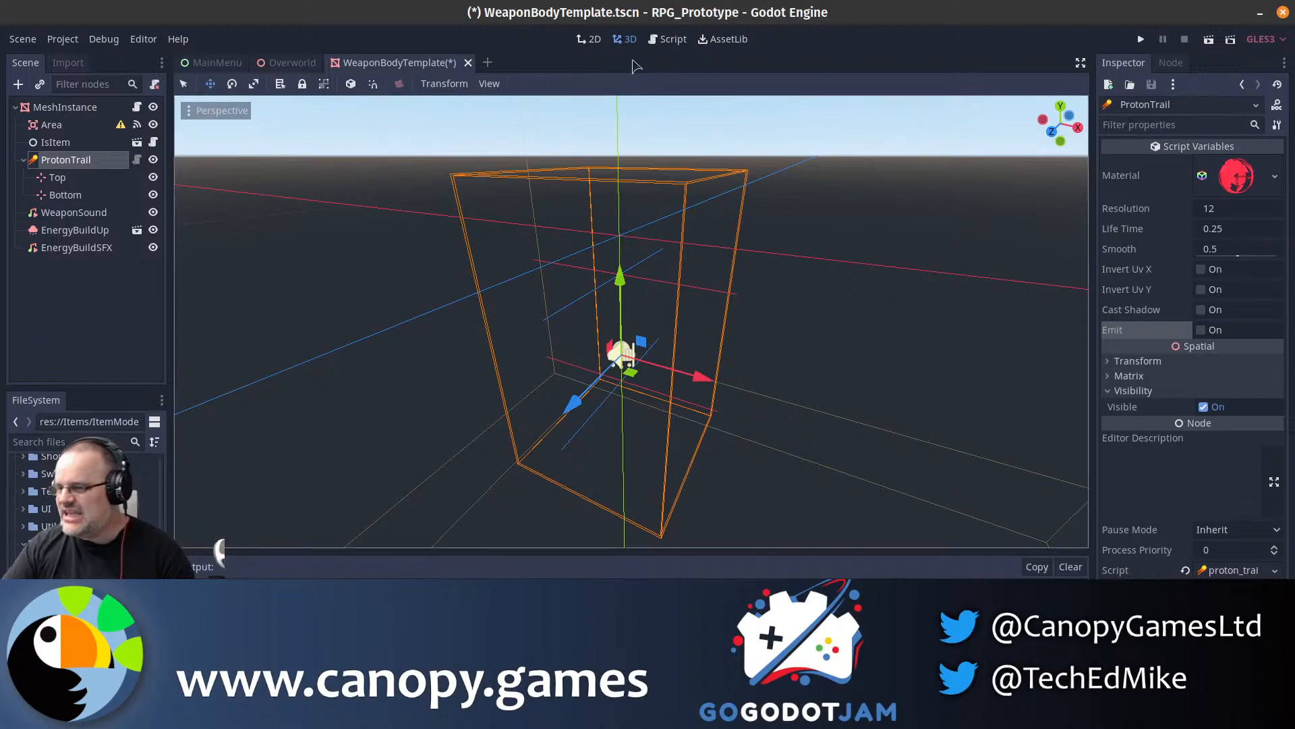
left_click(723, 39)
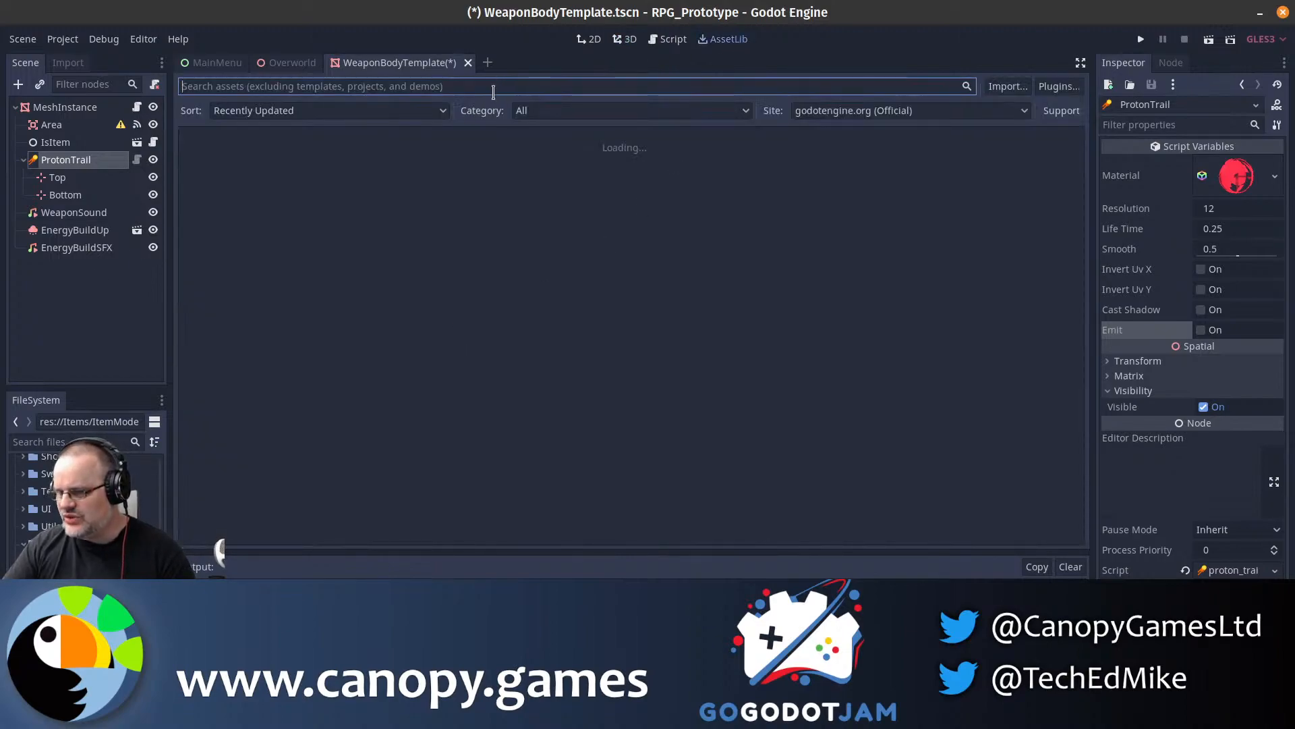
type("terrain")
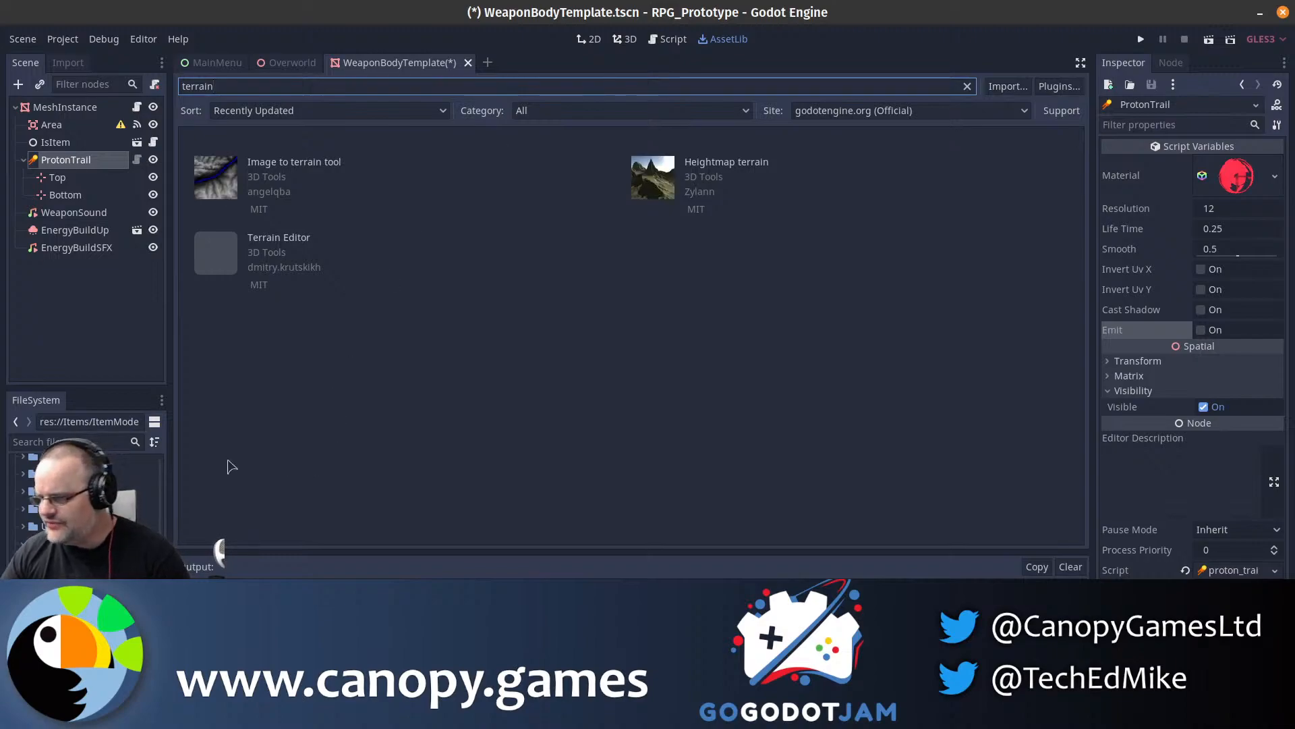
left_click(662, 189)
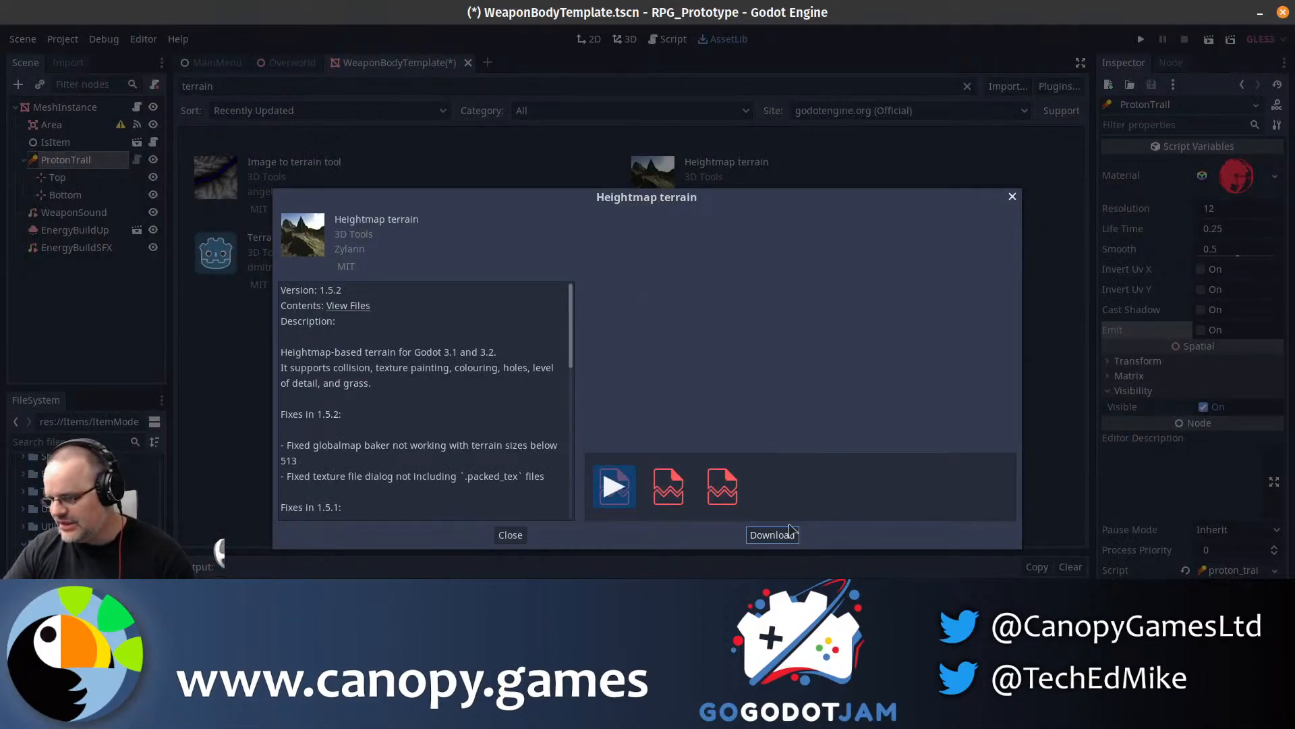
left_click(1011, 197)
- Open the project settings and view the list of installed plugins
left_click(63, 39)
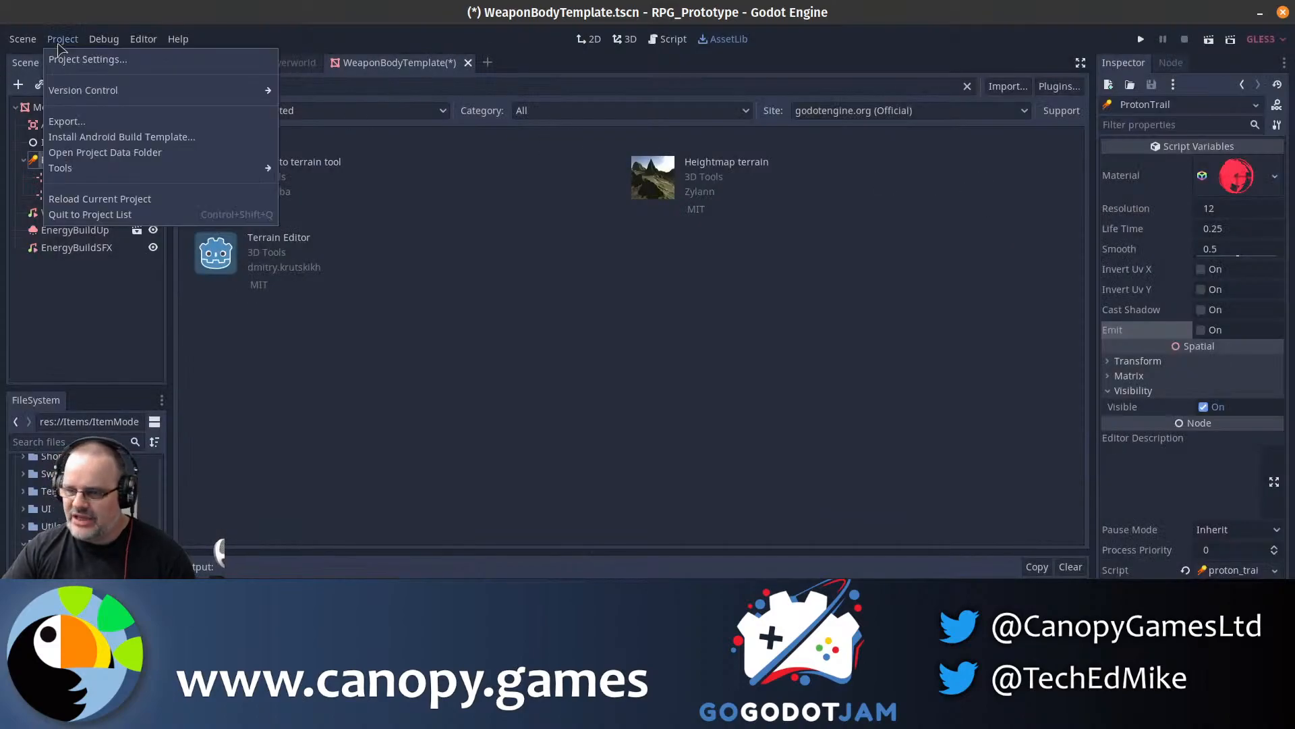
left_click(67, 60)
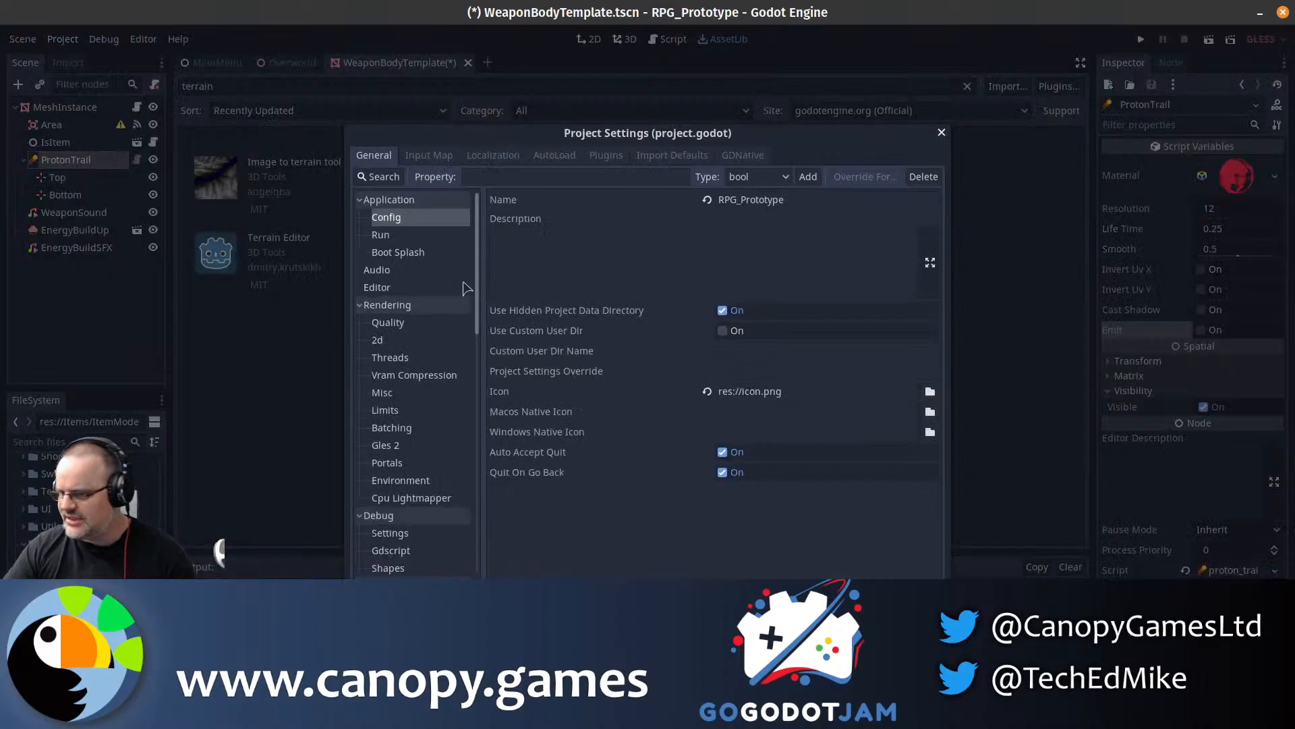
left_click(607, 156)
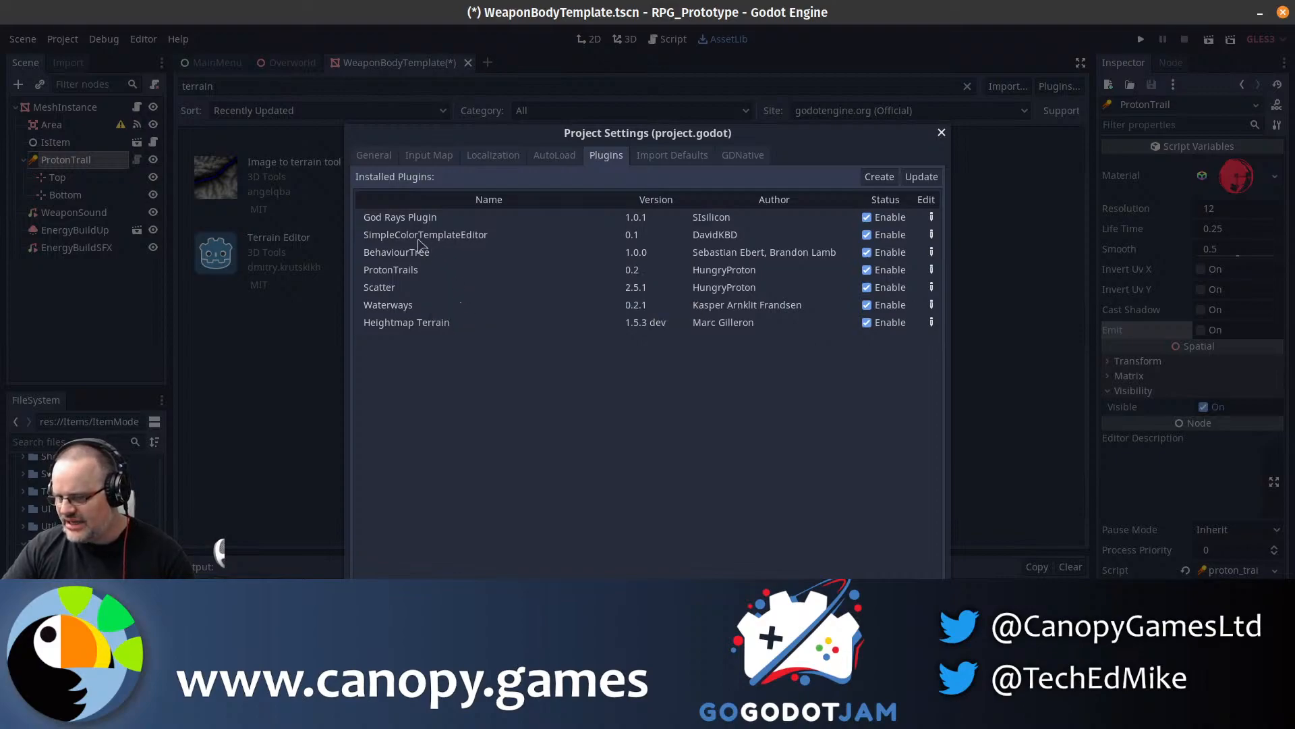
- Close the project settings, expand the ProtonTrail's material, and view its albedo colour palette without changing the colour
left_click(941, 133)
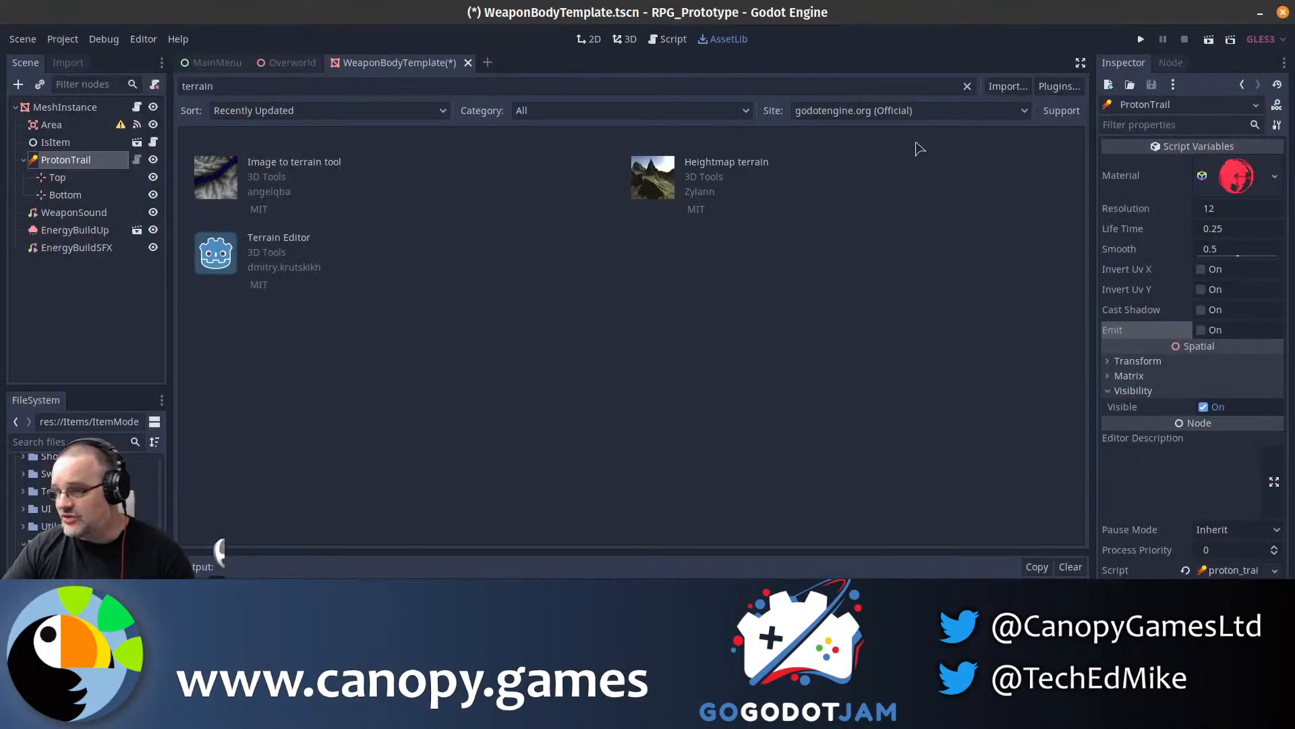
left_click(1227, 179)
scroll(1147, 385, "down", 10)
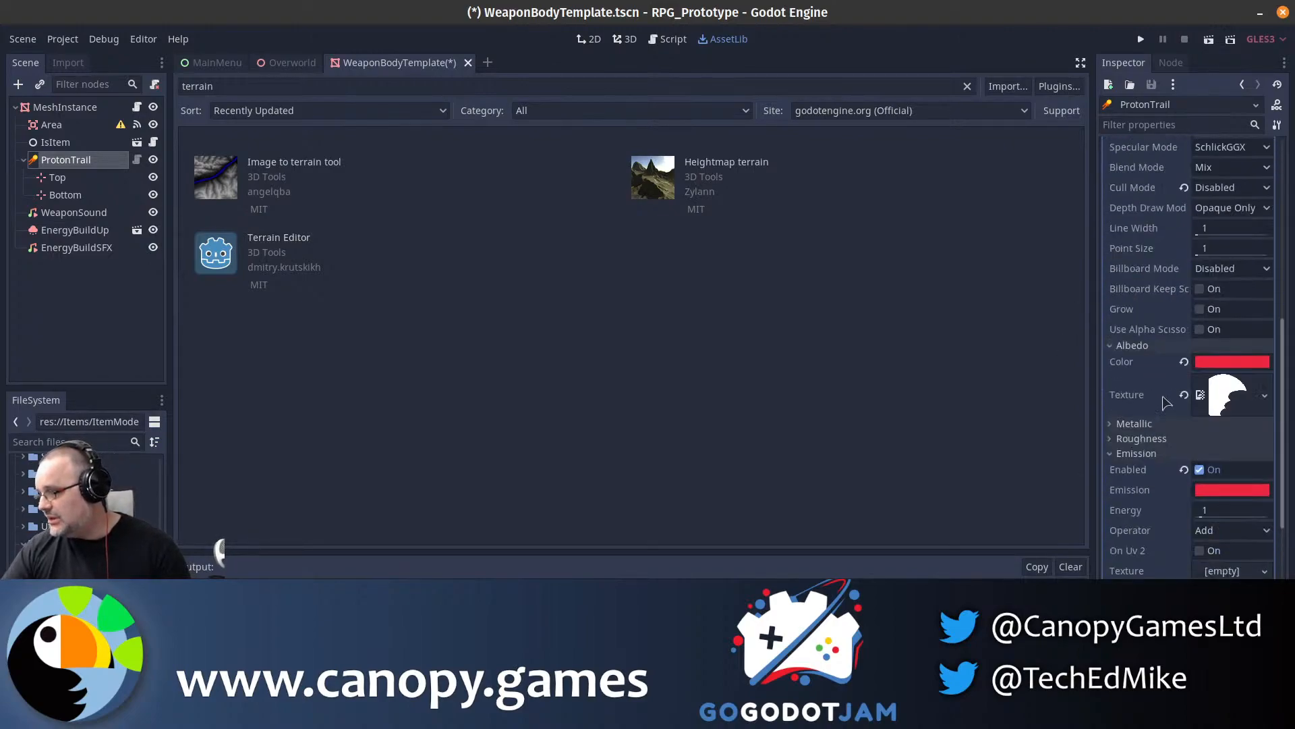
left_click(1211, 363)
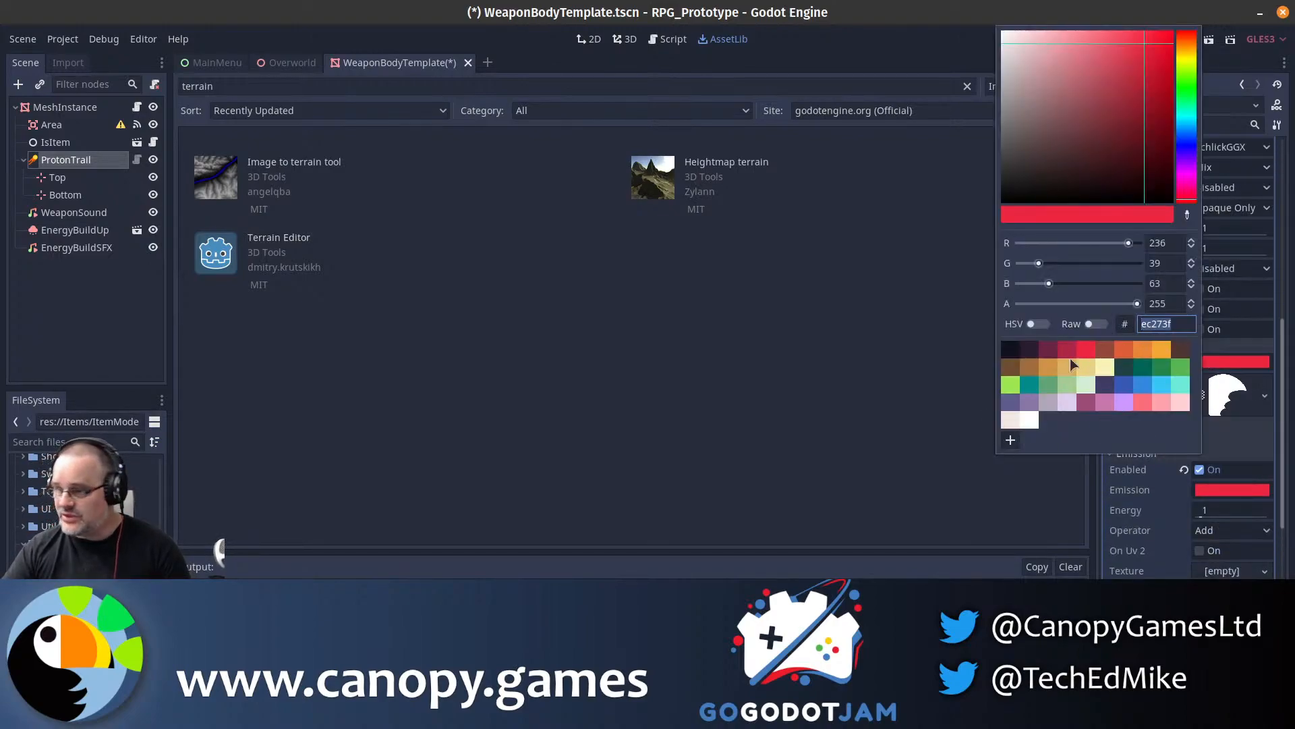
left_click(786, 386)
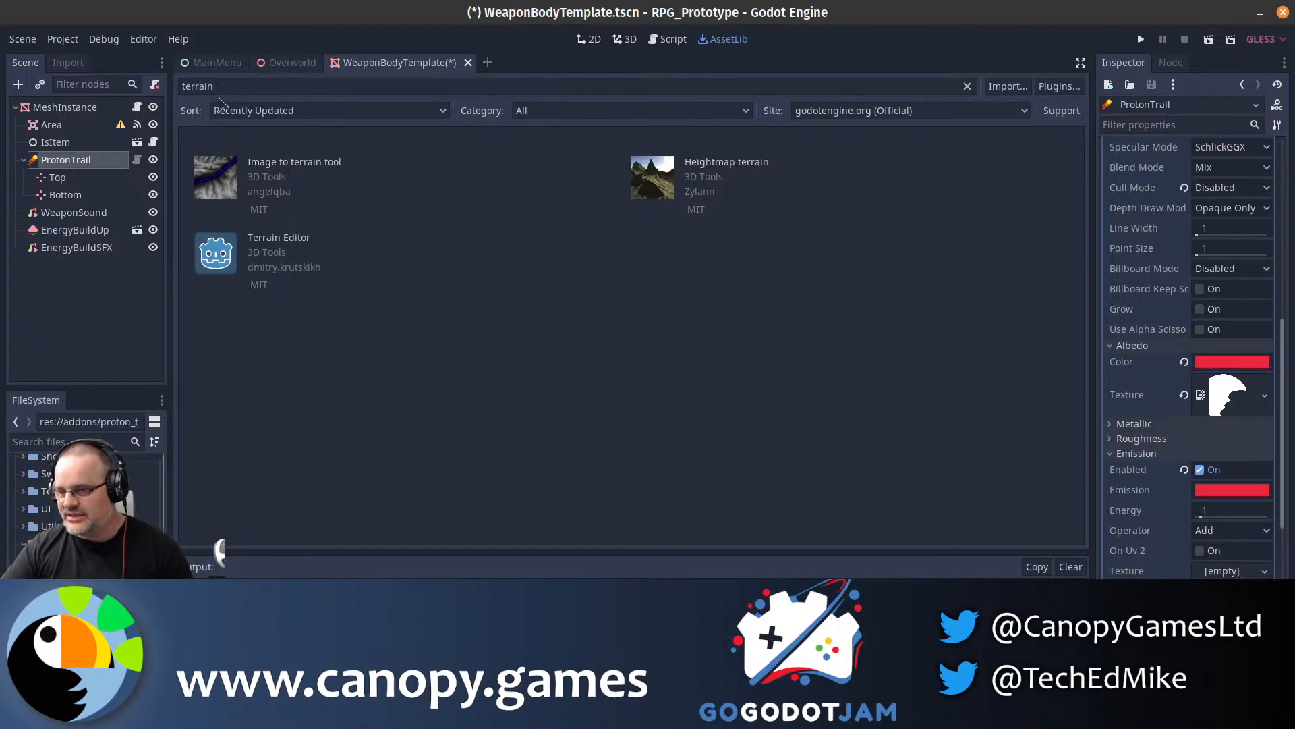
- Switch to the Overworld scene's 3D view and examine the river, its foam and its banks
left_click(288, 64)
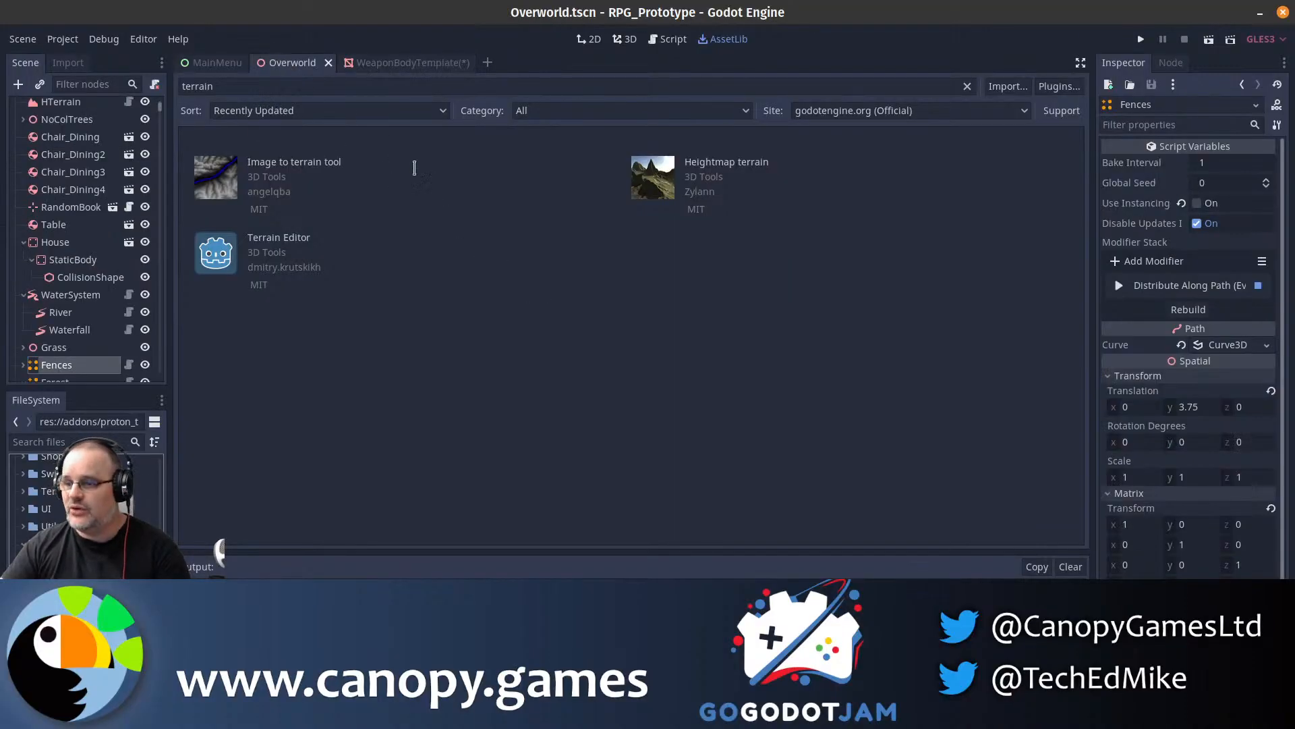
left_click(625, 39)
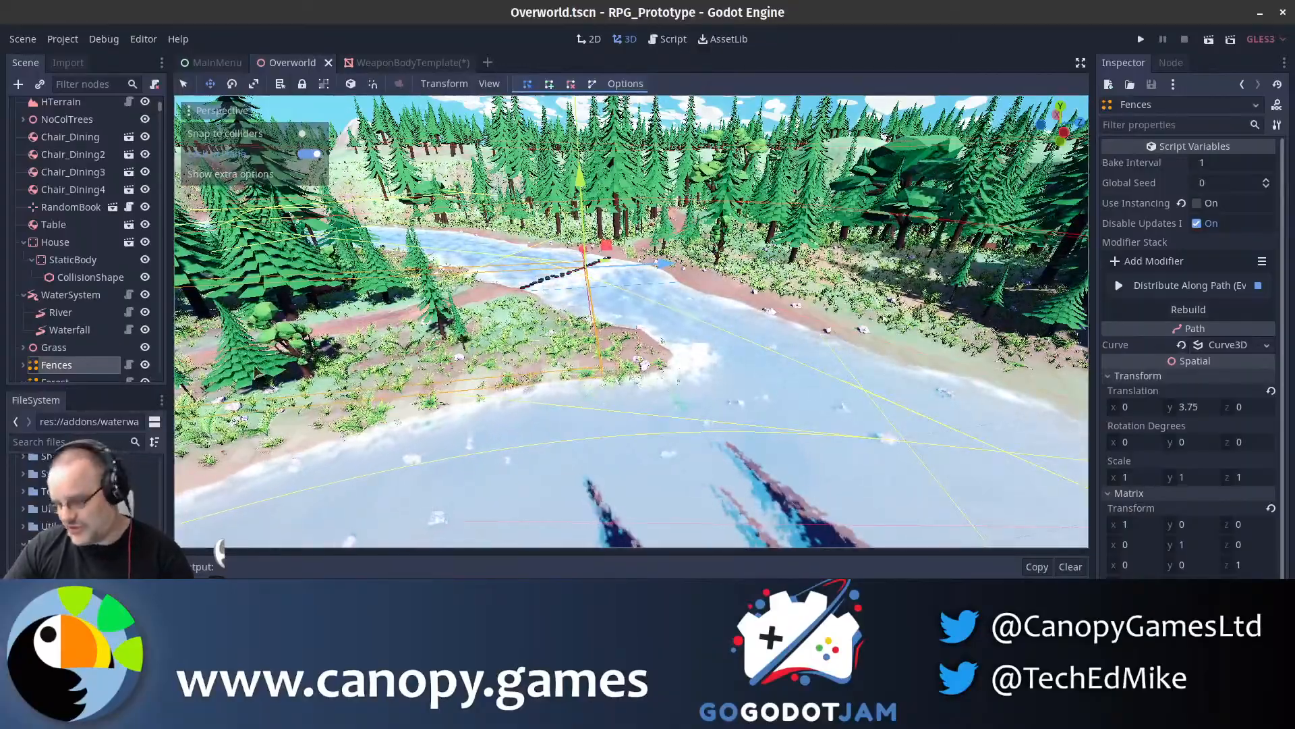
key("w")
mouse_move(632, 321)
right_mouse_down()
mouse_move(702, 357)
mouse_move(931, 324)
mouse_move(632, 311)
right_mouse_up()
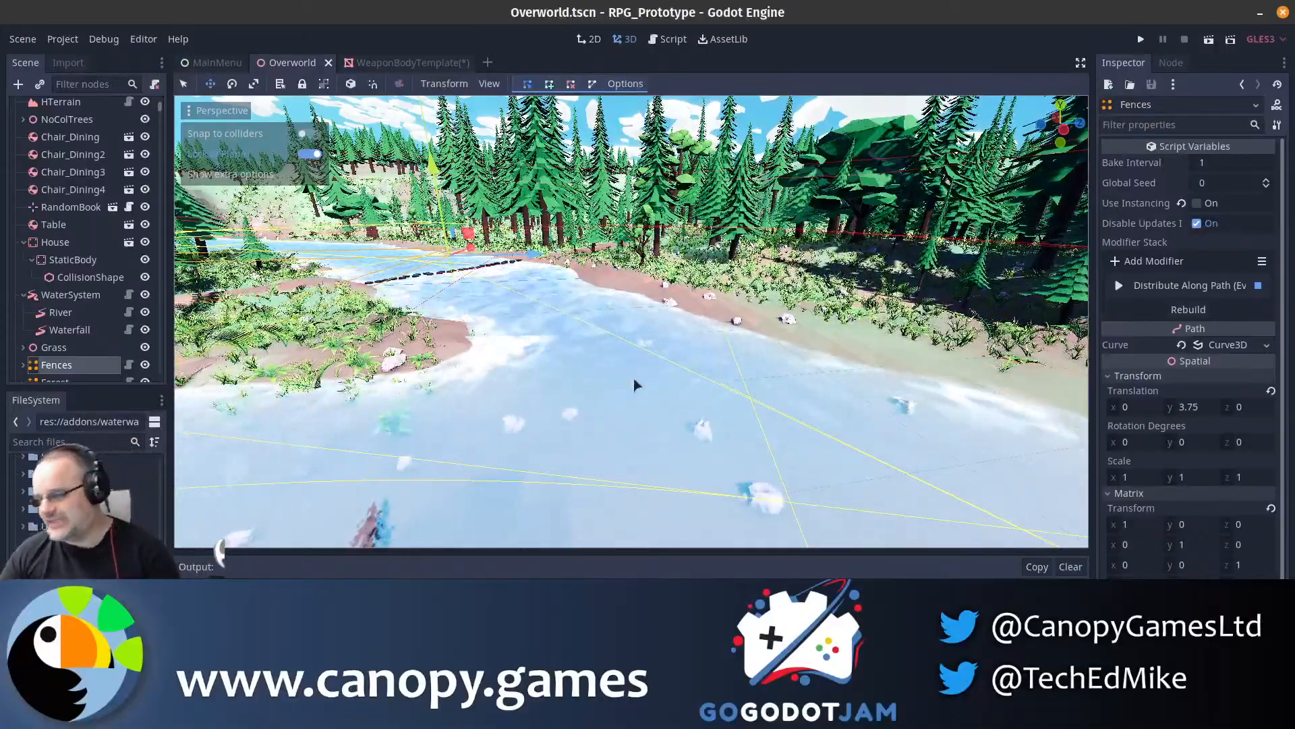
right_click_drag(635, 382, 364, 403)
key("w")
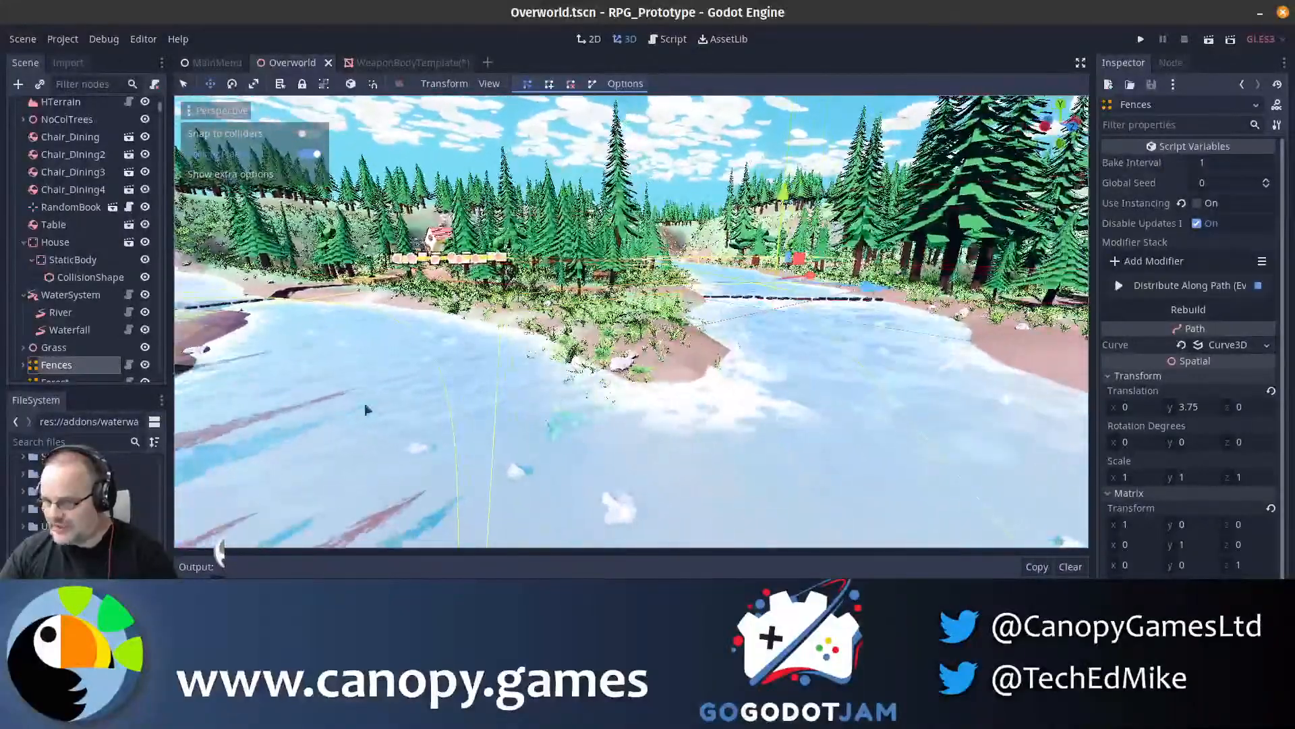
- Compare the WaterSystem node's properties with the River node's material, albedo, transparency and foam settings
left_click(87, 310)
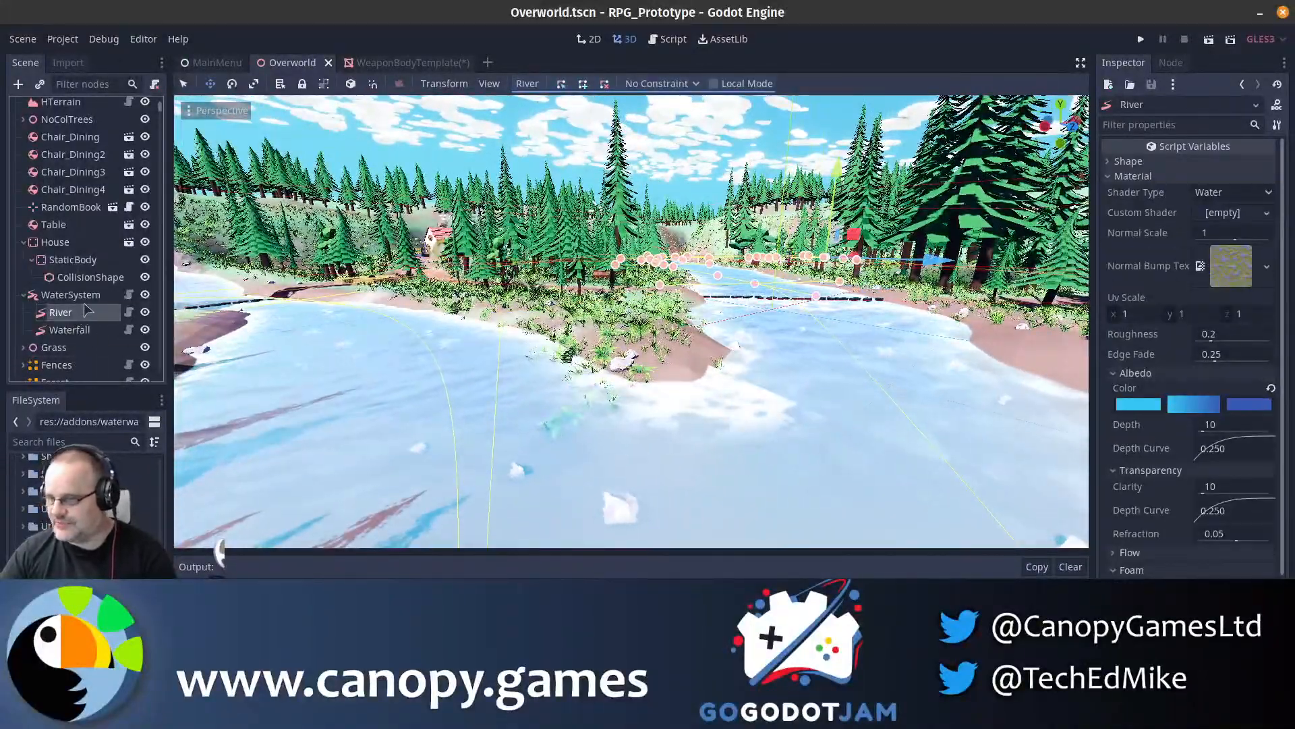
left_click(97, 297)
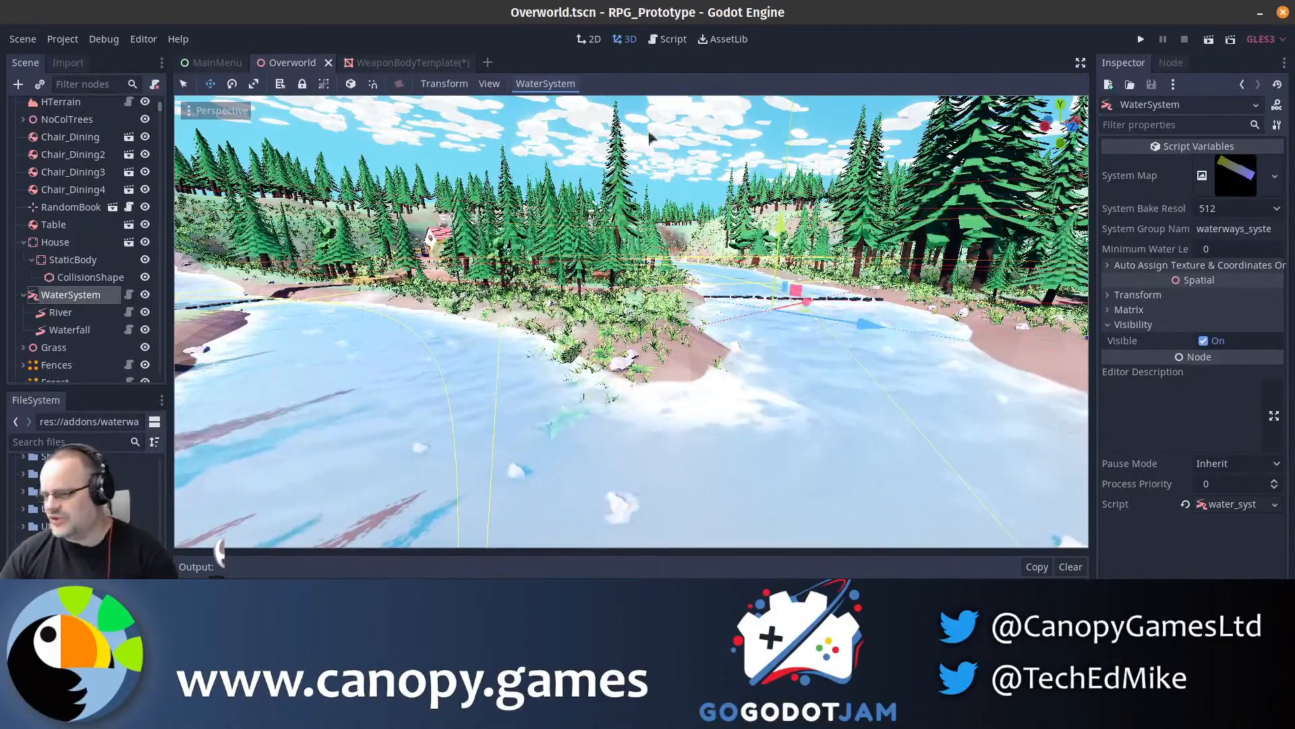
left_click(89, 314)
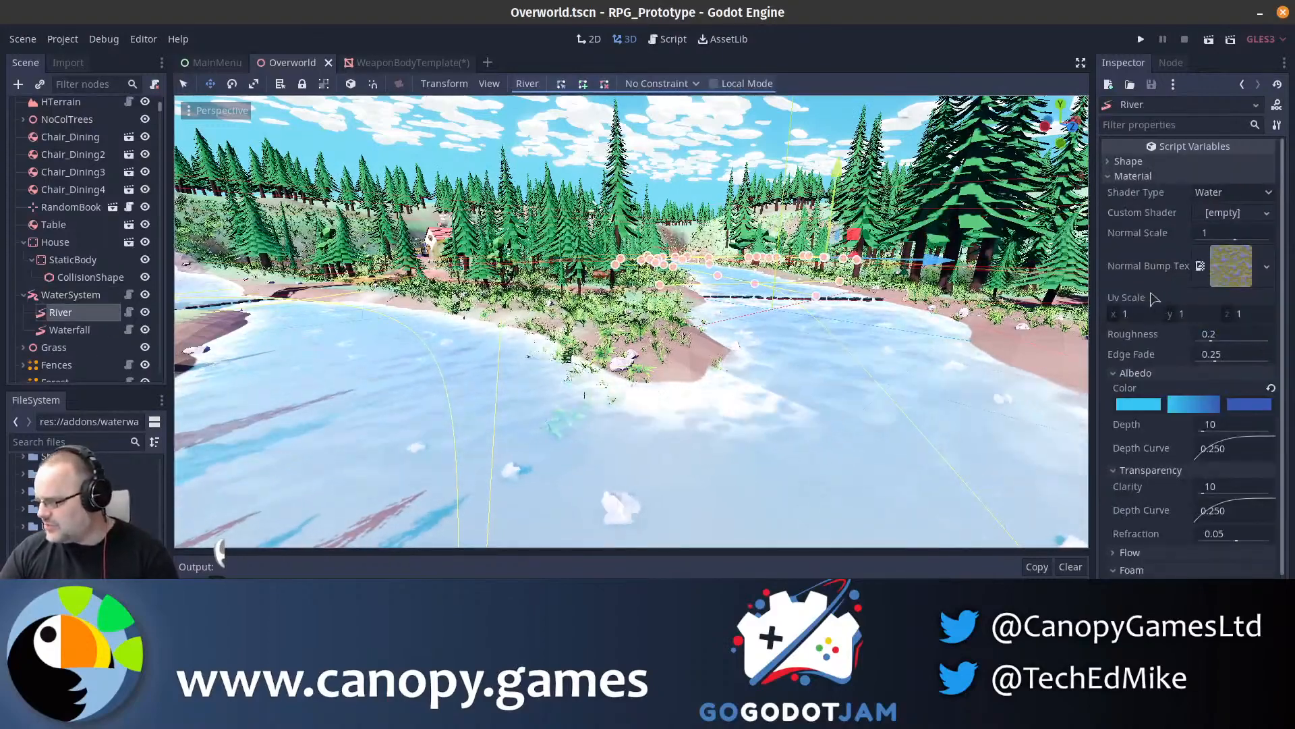
scroll(1199, 404, "down", 3)
scroll(1194, 408, "down", 1)
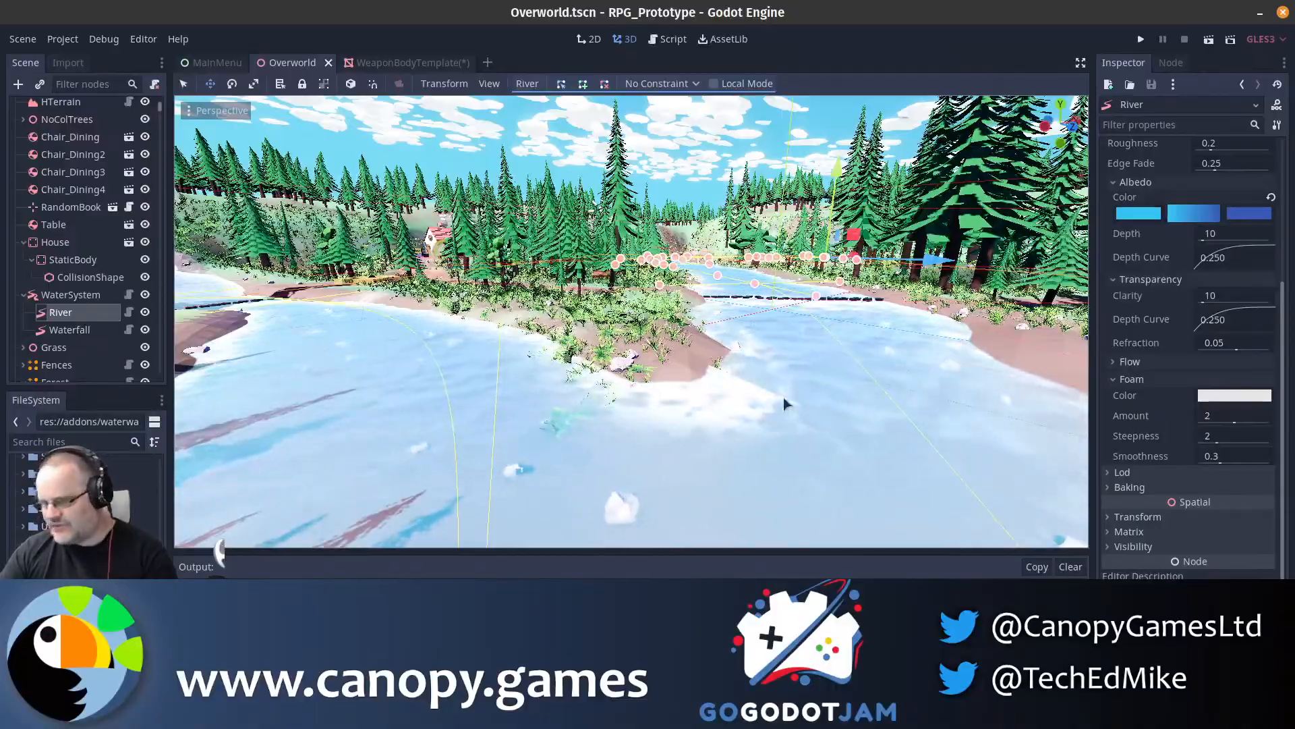
- Select the Waterfall node and examine the flowing water and shoreline foam up close
double_click(70, 329)
key("s")
right_click_drag(632, 321, 796, 377)
key("w")
key("w")
key("s")
key("a")
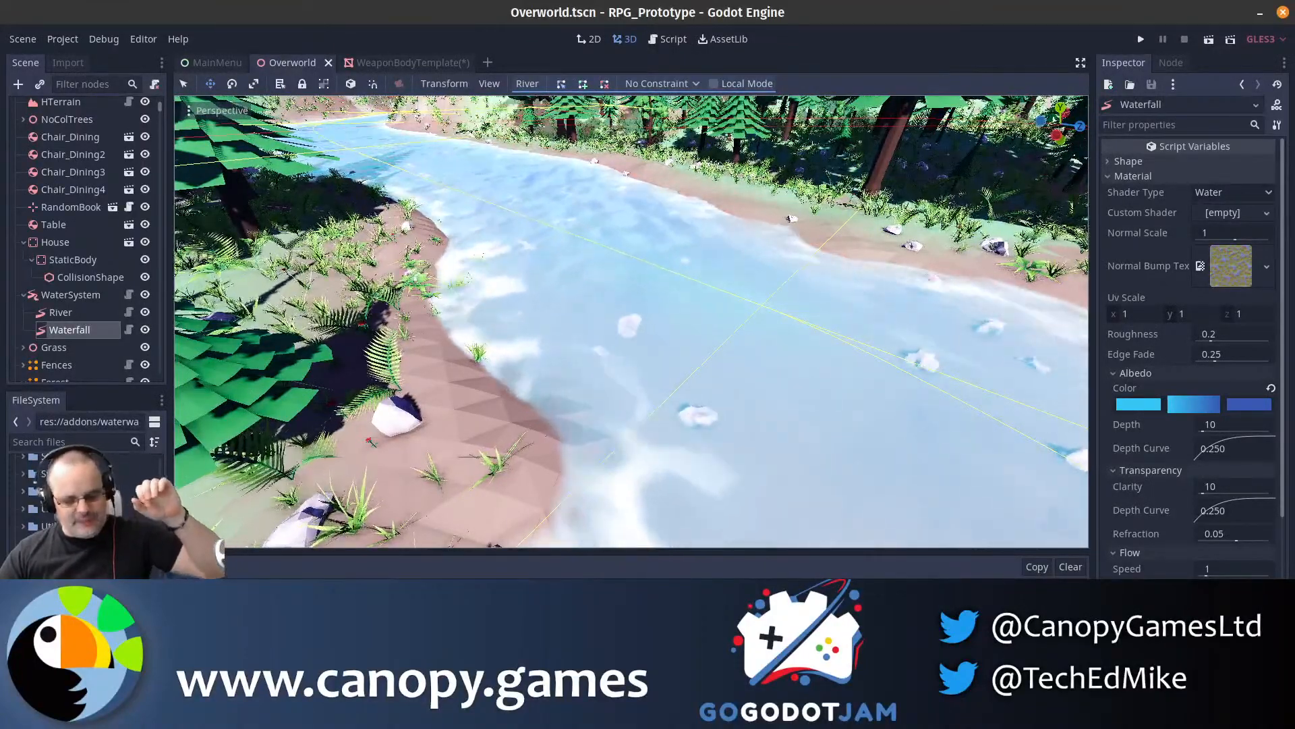
right_click_drag(796, 377, 793, 372)
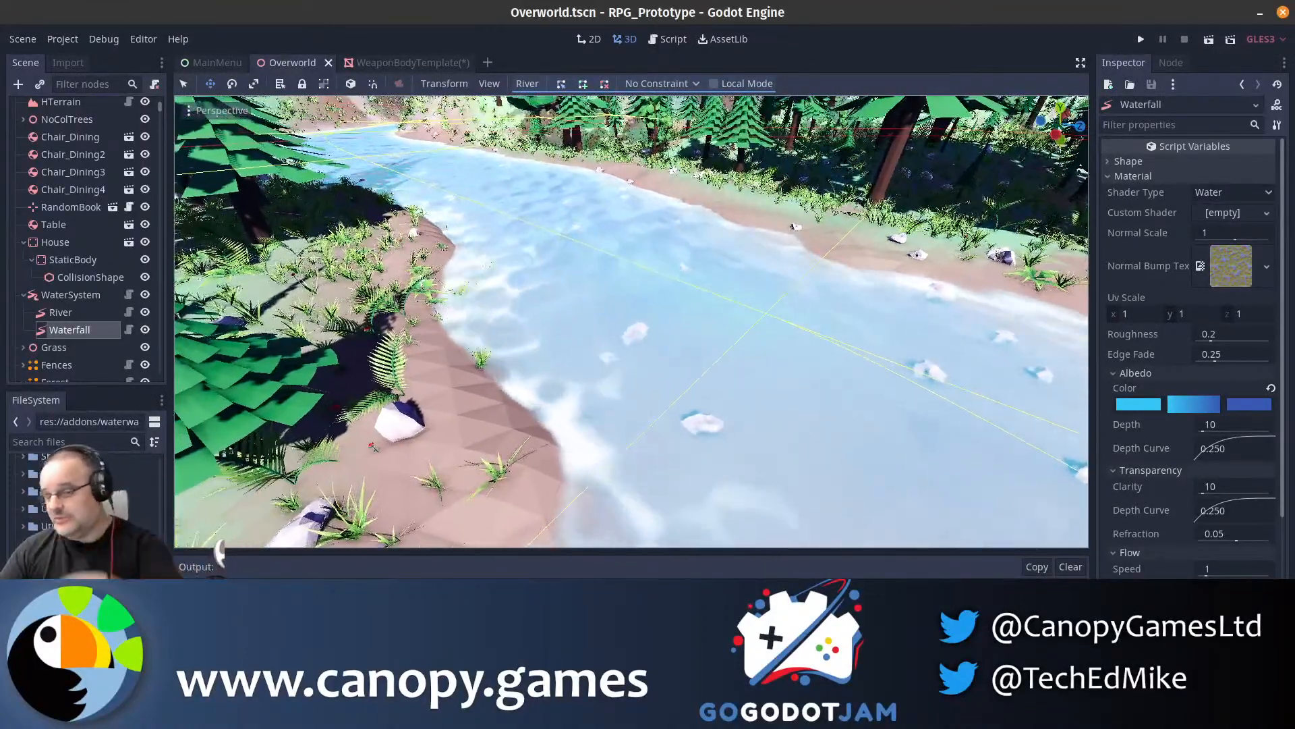
- Examine the waterfall's course through the terrain, then the path and stepping stones leading across the river
right_click_drag(666, 330, 873, 301)
right_click_drag(618, 272, 780, 283)
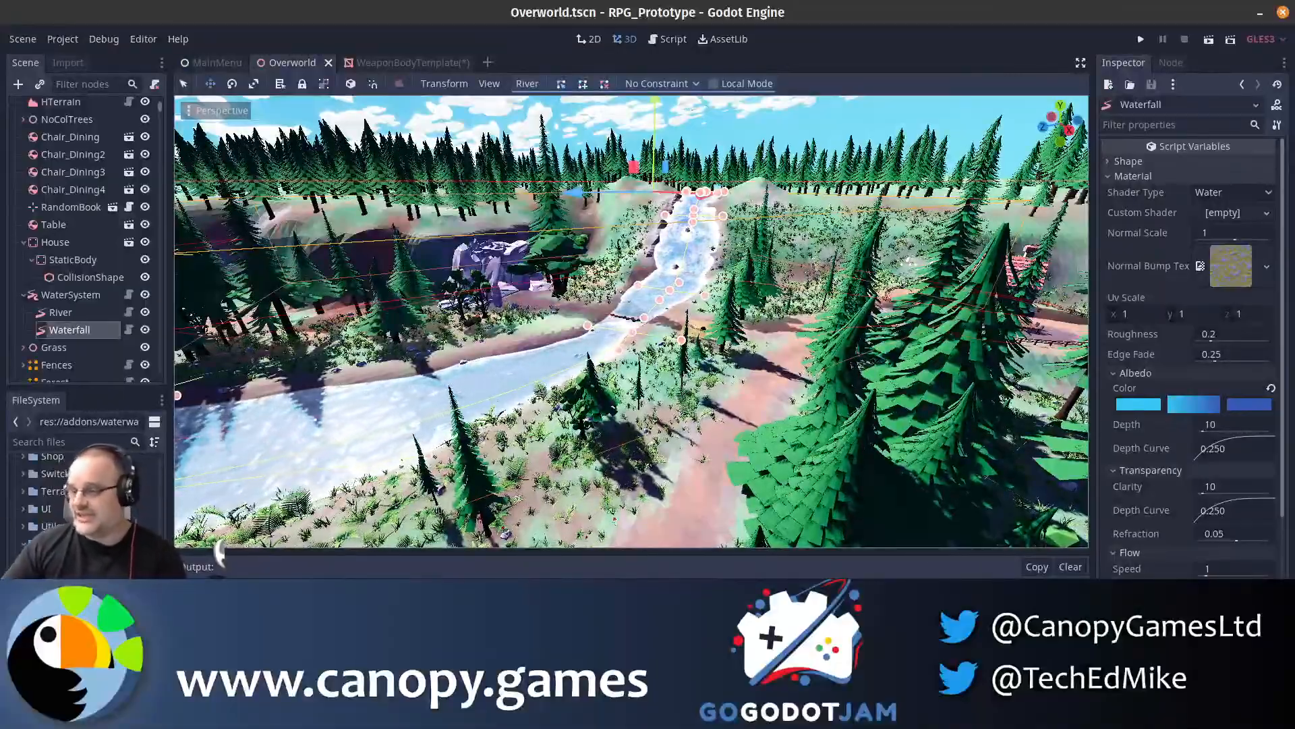
key("w")
right_click_drag(617, 275, 827, 311)
mouse_move(219, 548)
right_mouse_down()
mouse_move(202, 548)
mouse_move(220, 550)
right_mouse_up()
key("w")
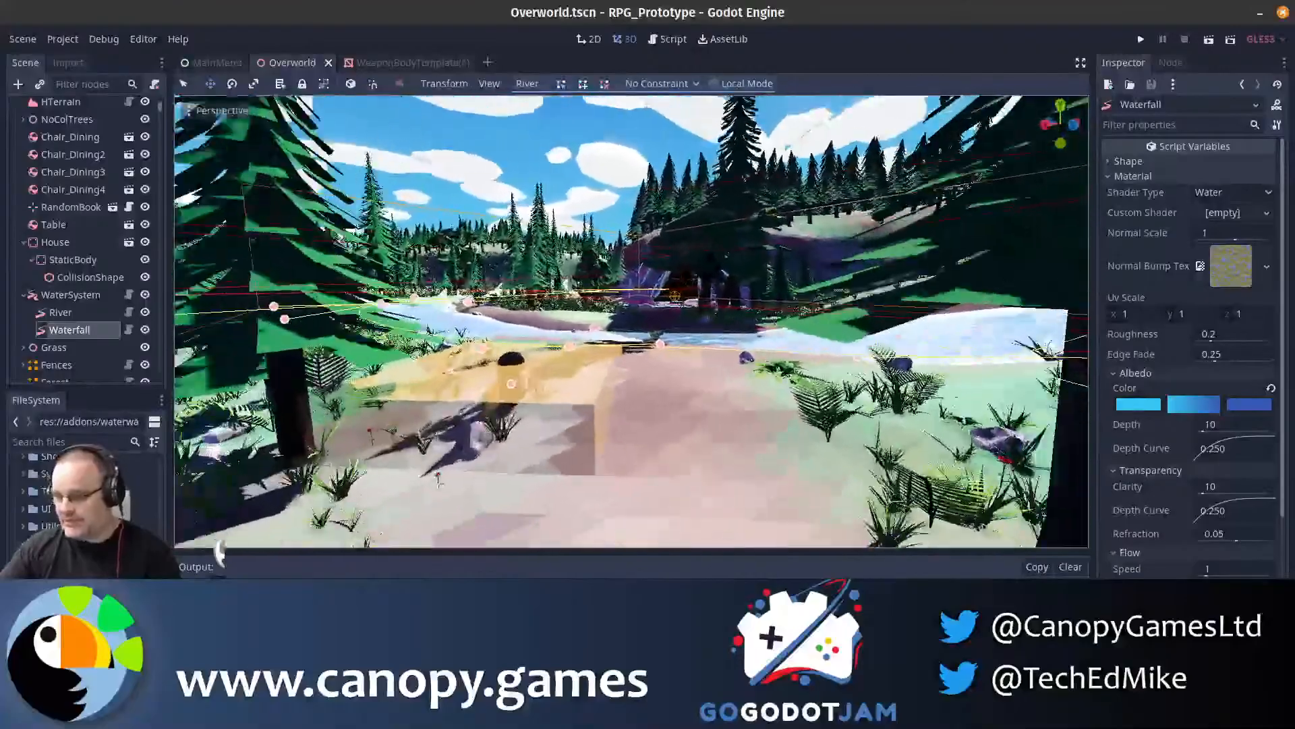
key("w")
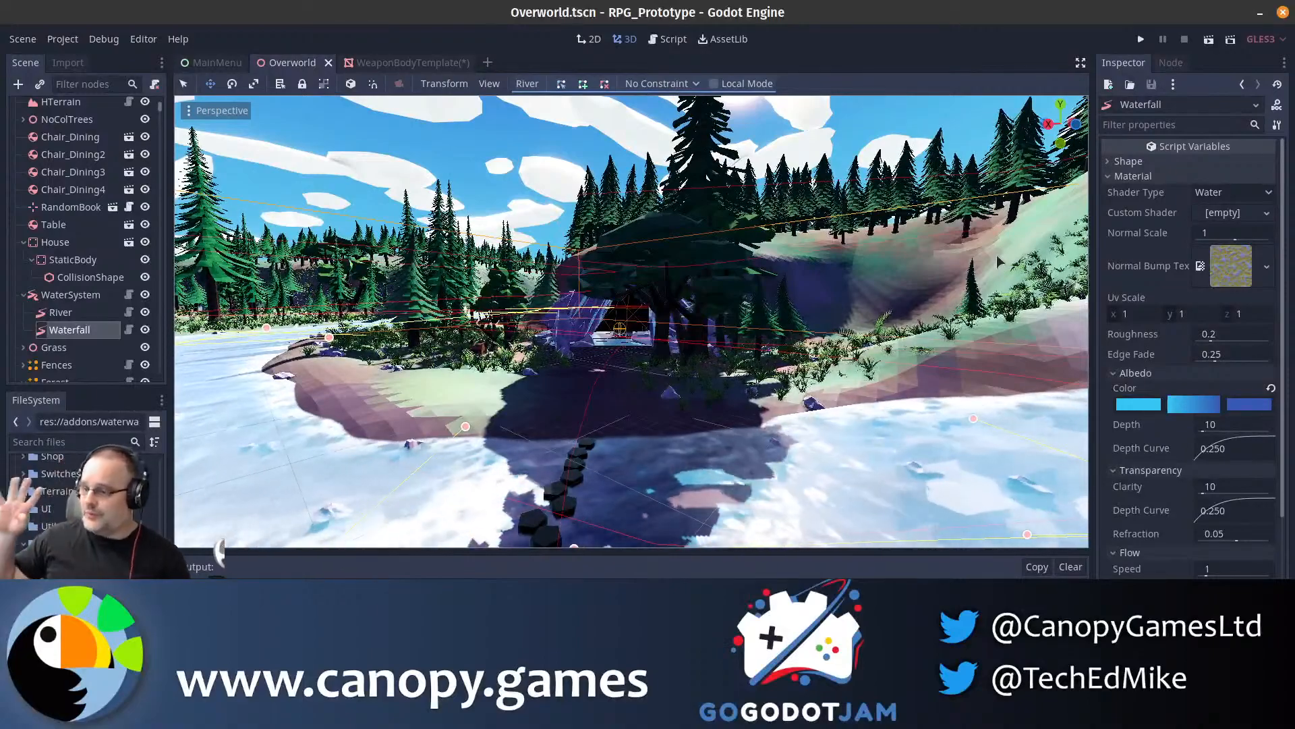
- Run the project and start the Procedural Test level from the game's main menu
left_click(1140, 41)
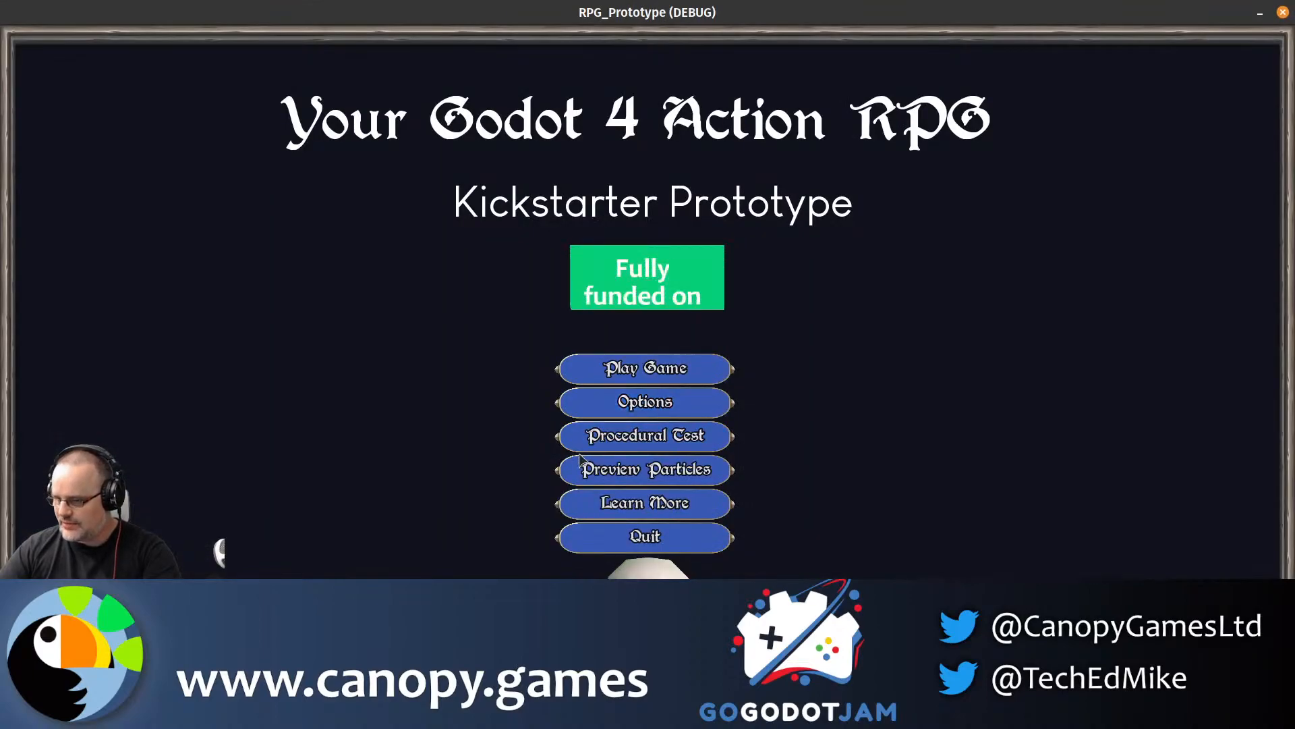
left_click(582, 445)
left_click(621, 518)
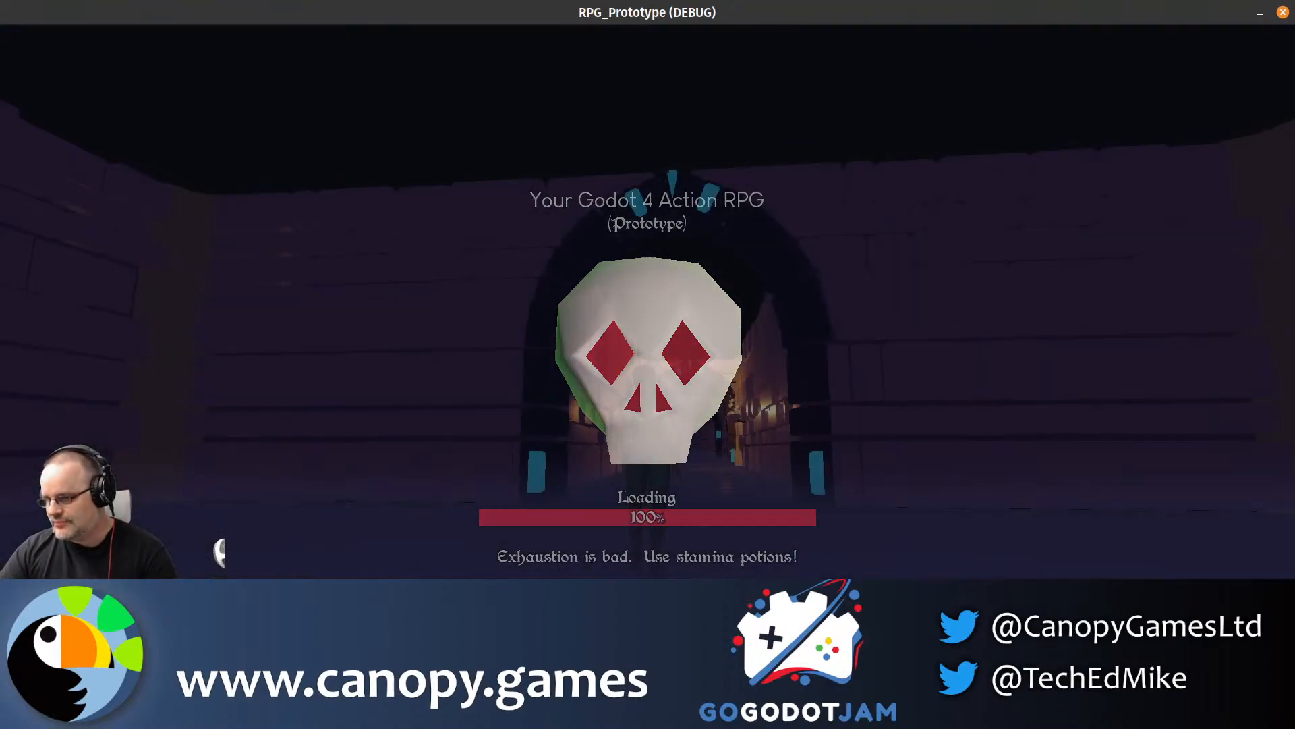
- Equip the nearby staff through the character's inventory, and close the inventory
key("i")
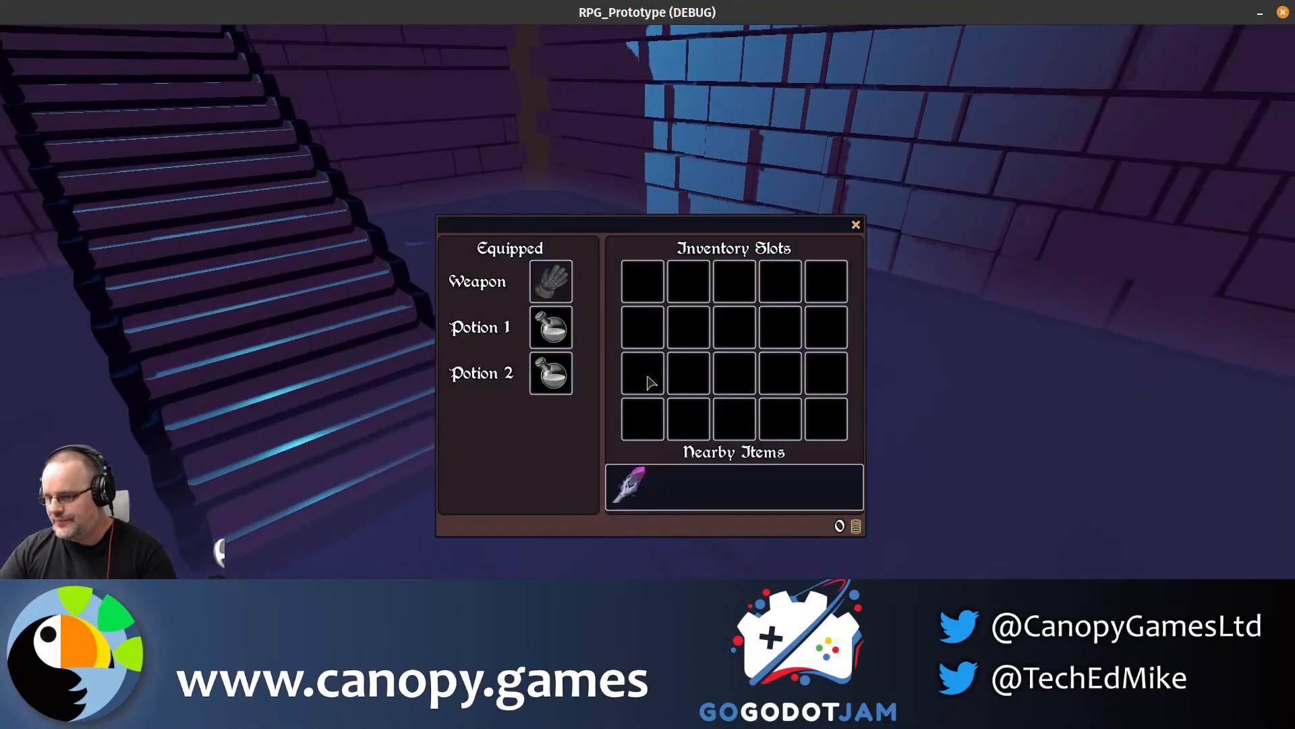
key("i")
key("w")
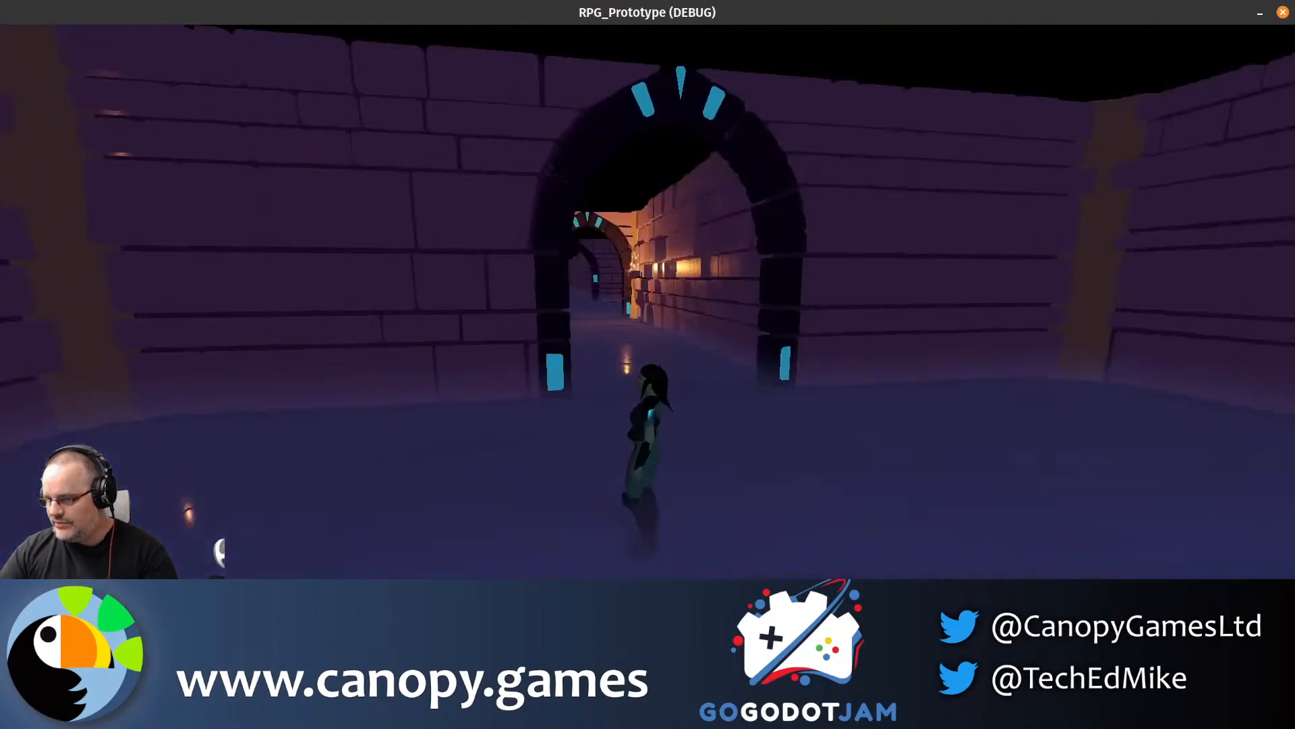
key("d")
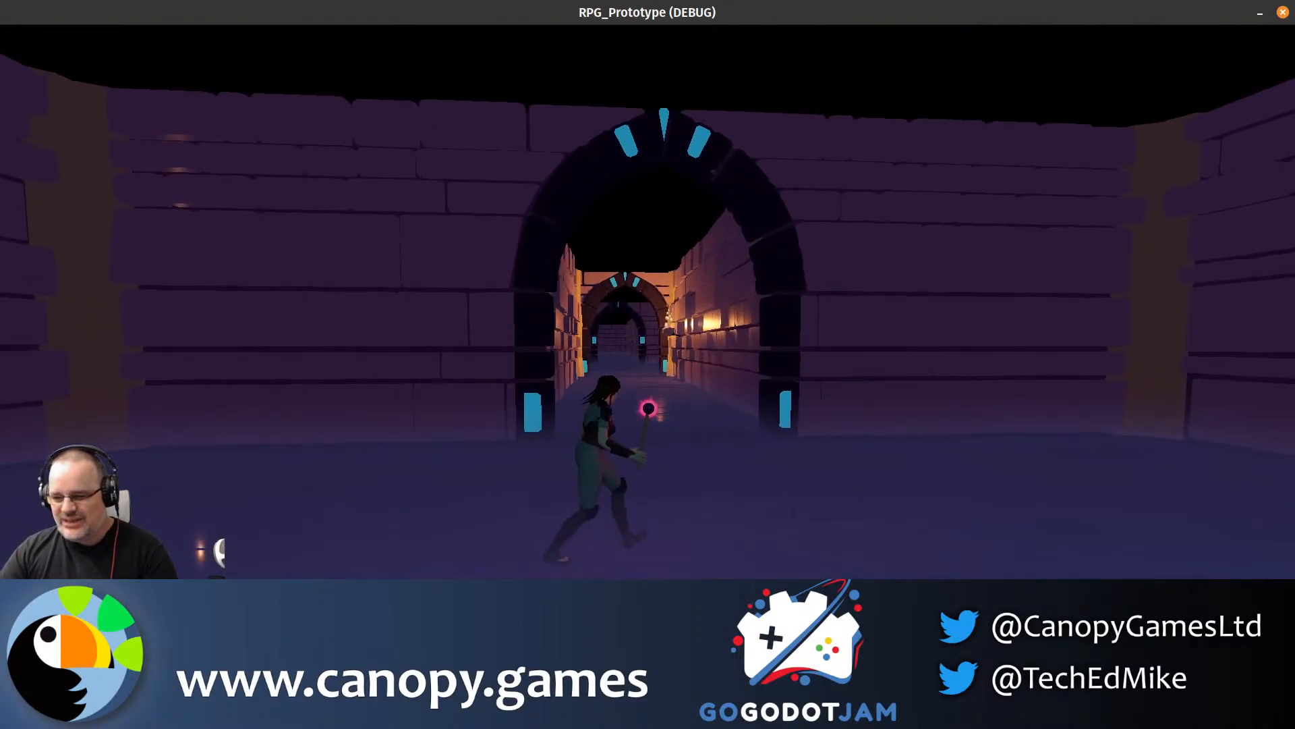
- Fire the staff's pink energy shots through the archway to examine how they light the corridor walls
key("1")
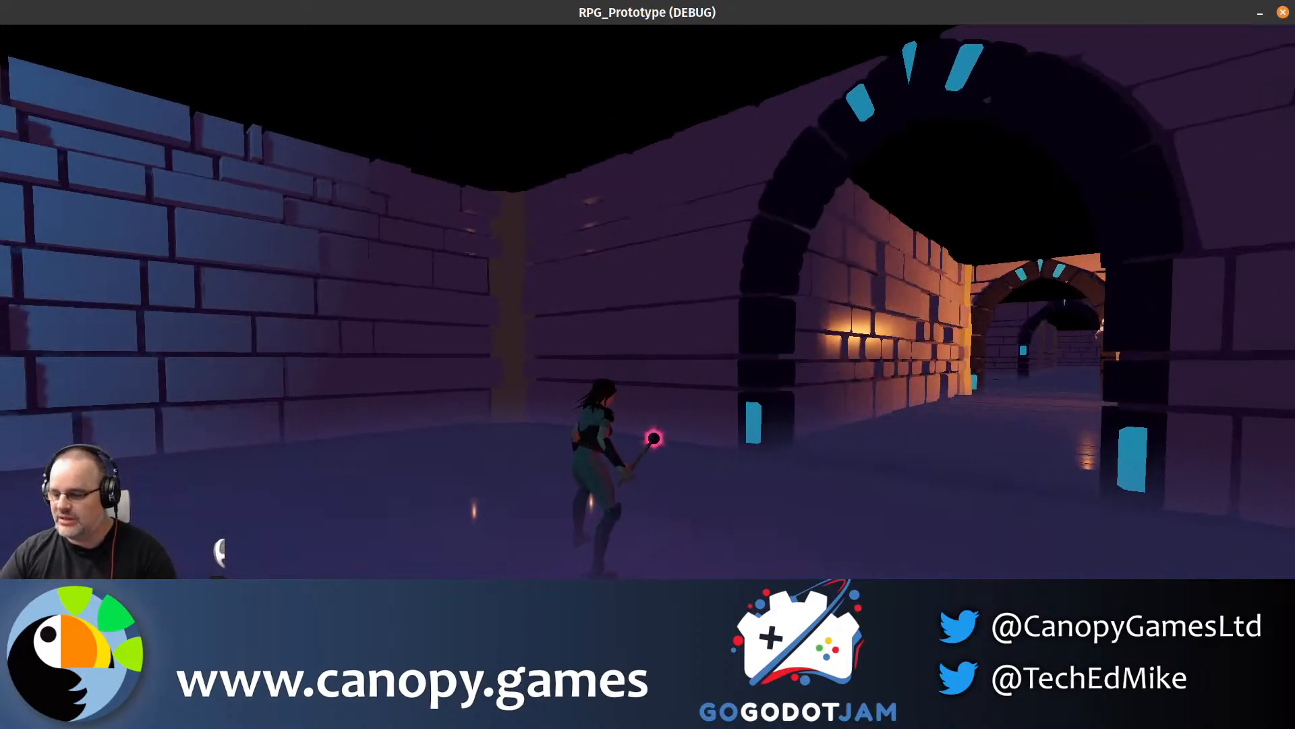
key("1")
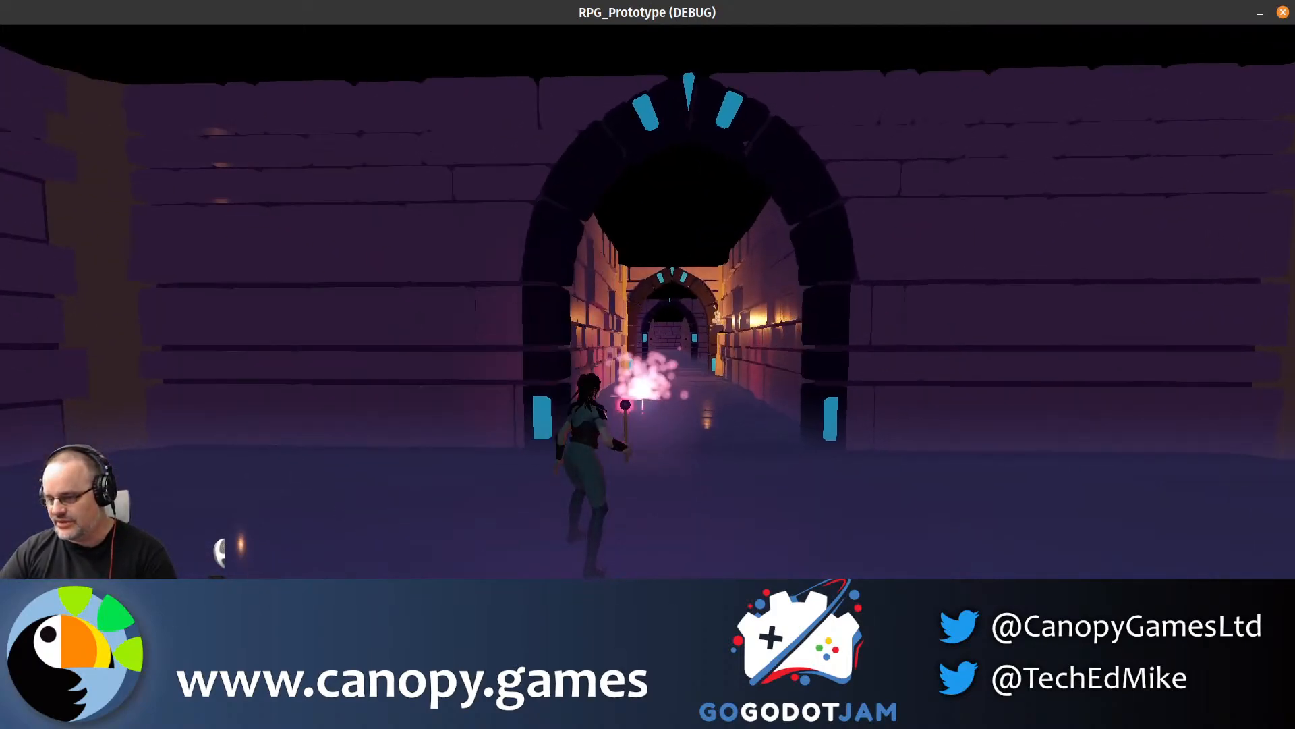
key("1")
key("1")
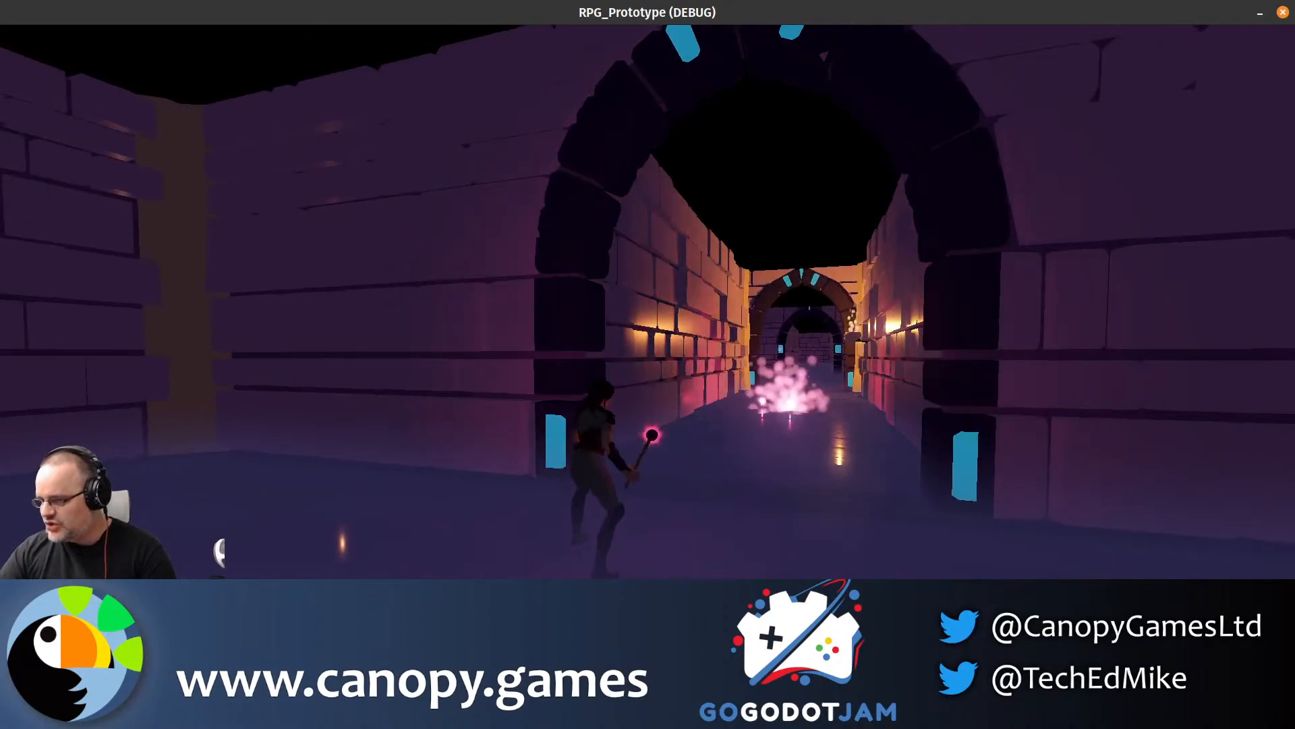
key("w")
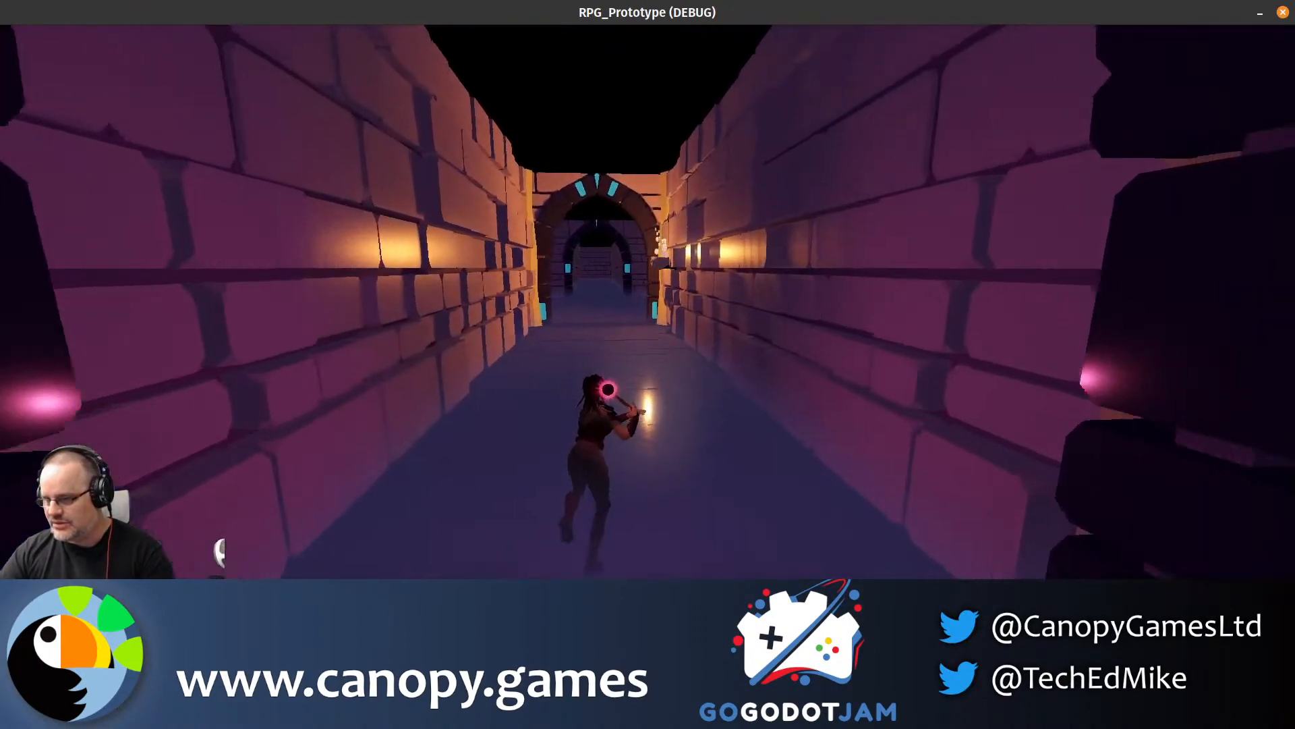
- Walk the character through the procedural dungeon's corridors and examine the skull torches' light, shadows and the floor fog
key("w")
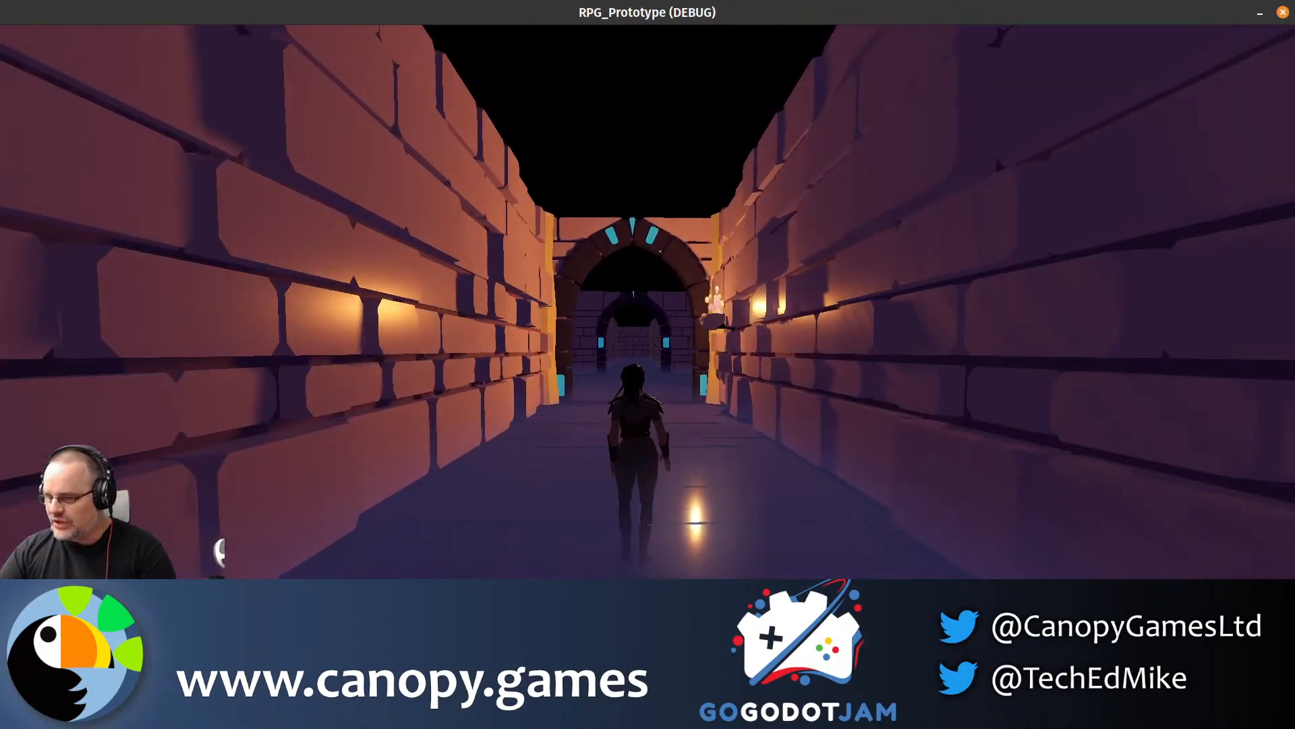
key("w")
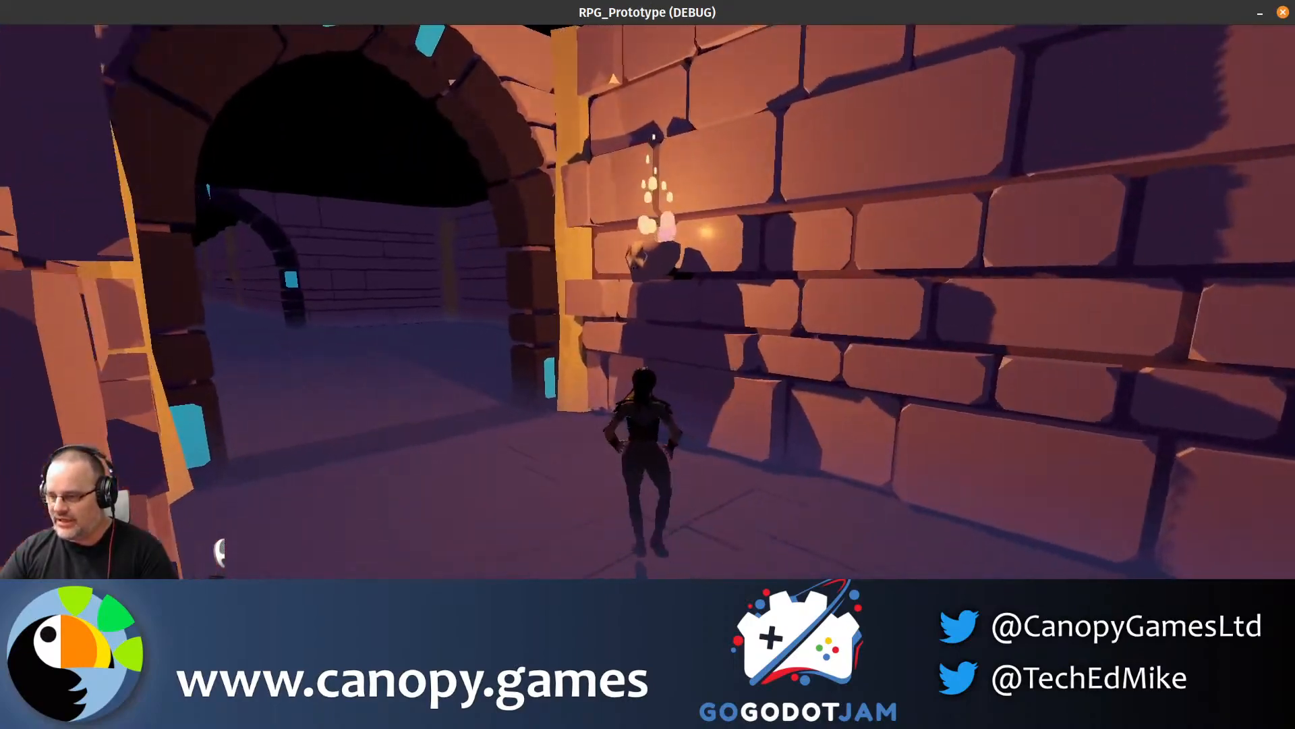
key("w")
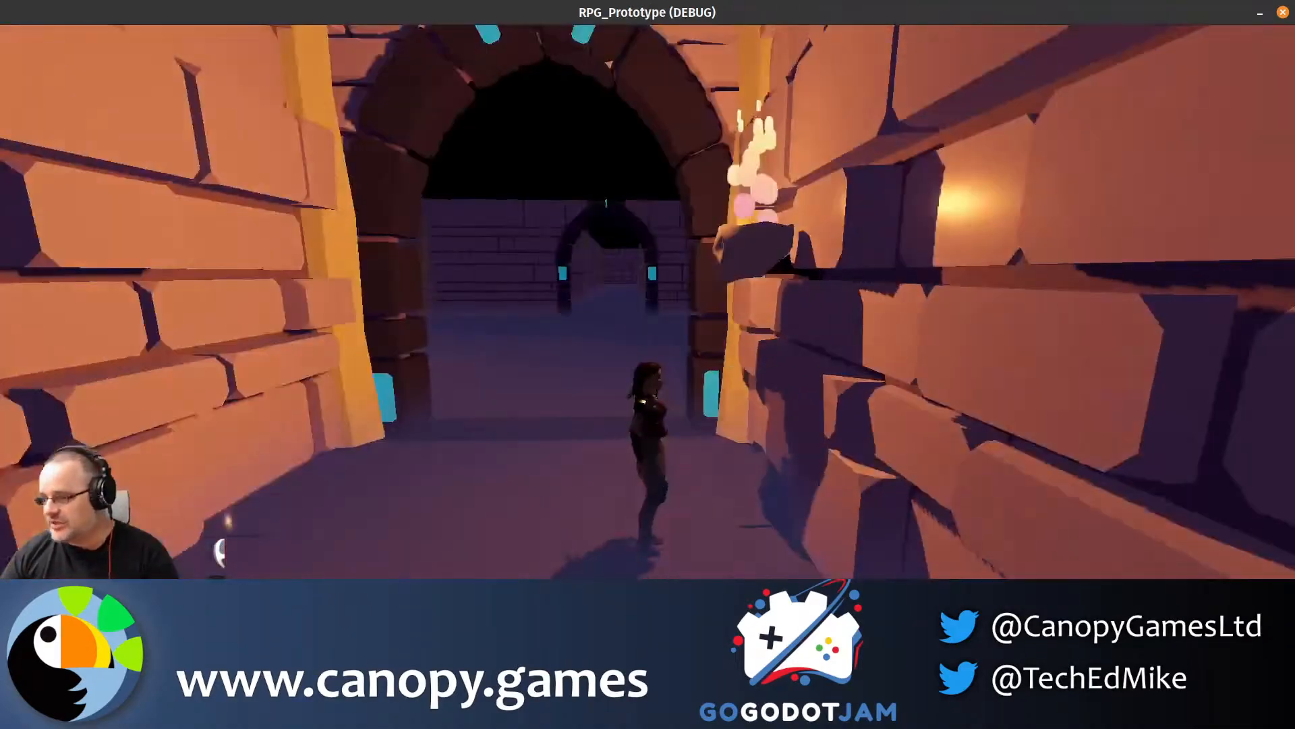
key("w")
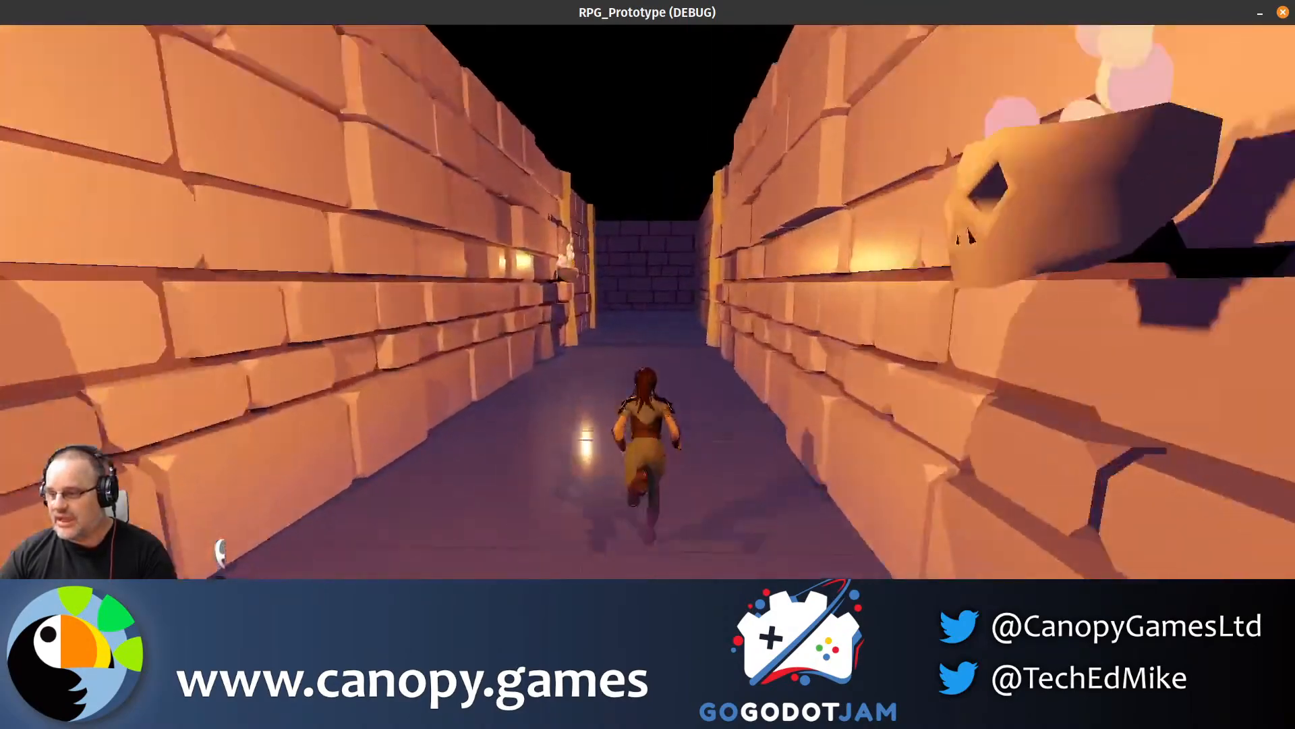
key("space")
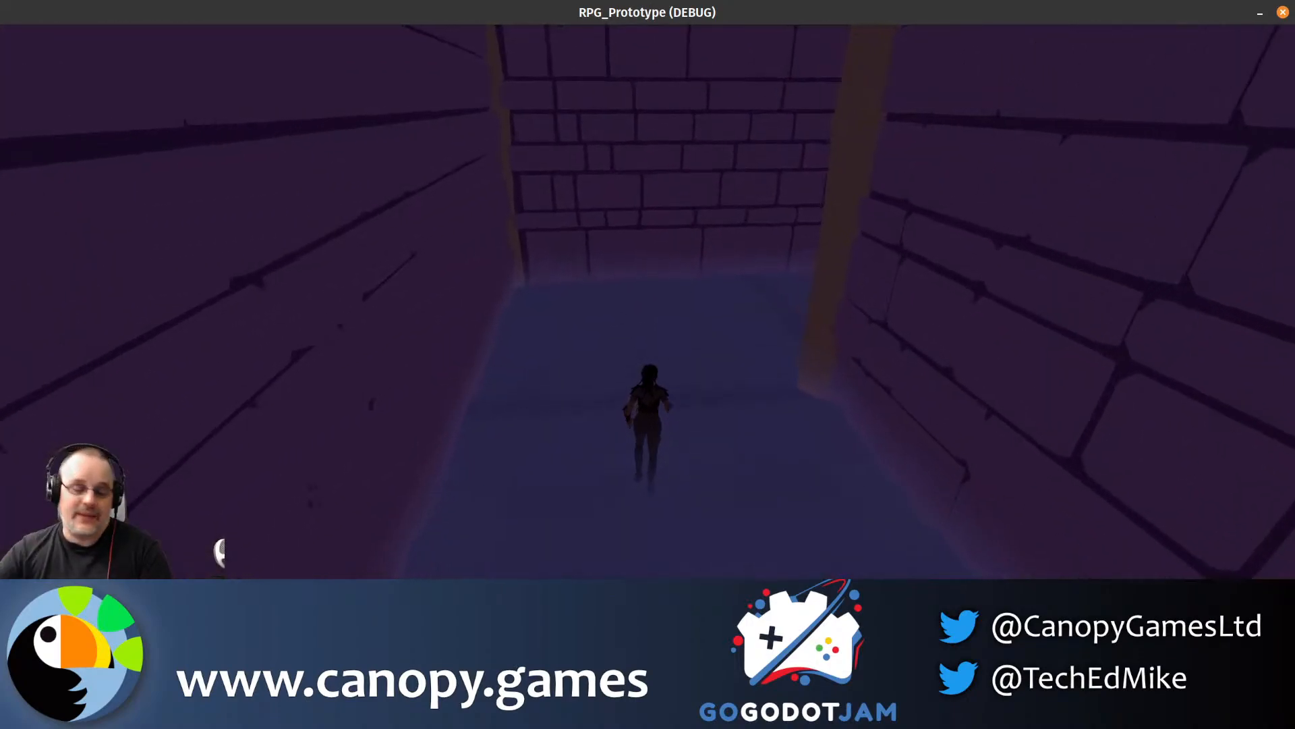
key("w")
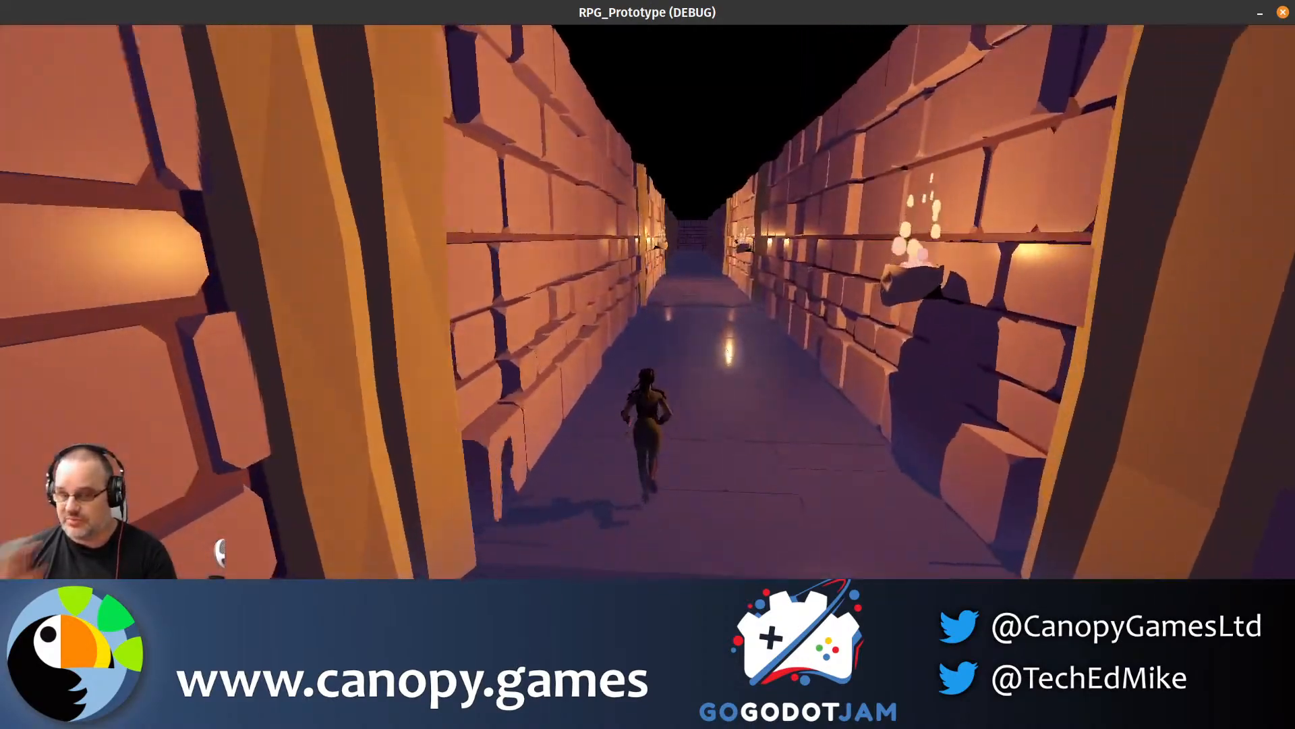
key("space")
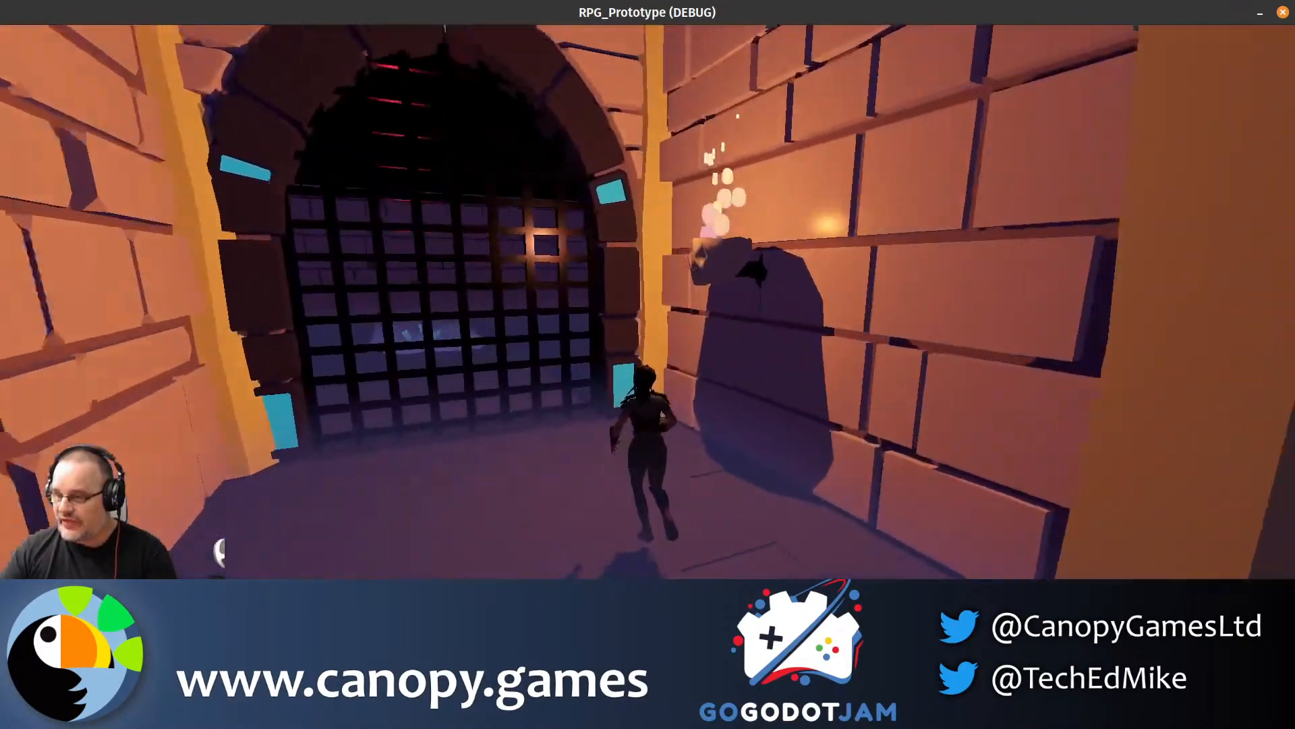
key("s")
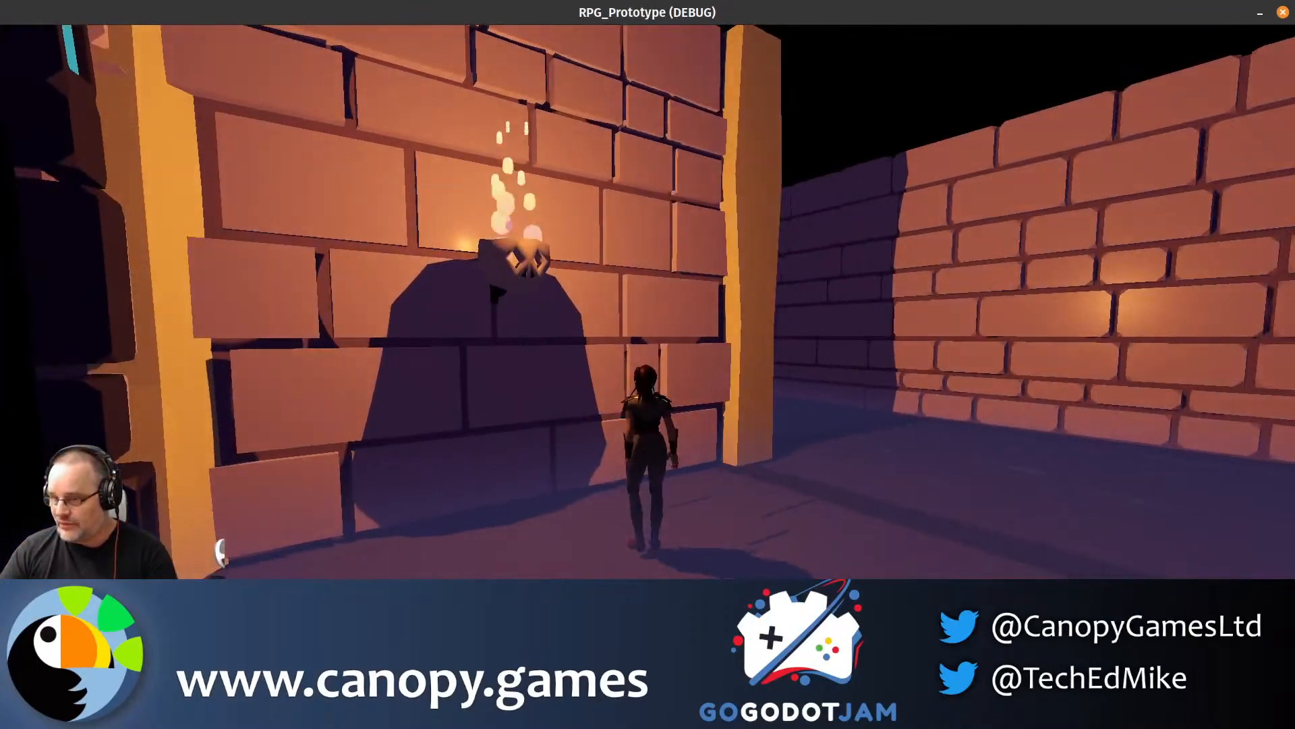
key("w")
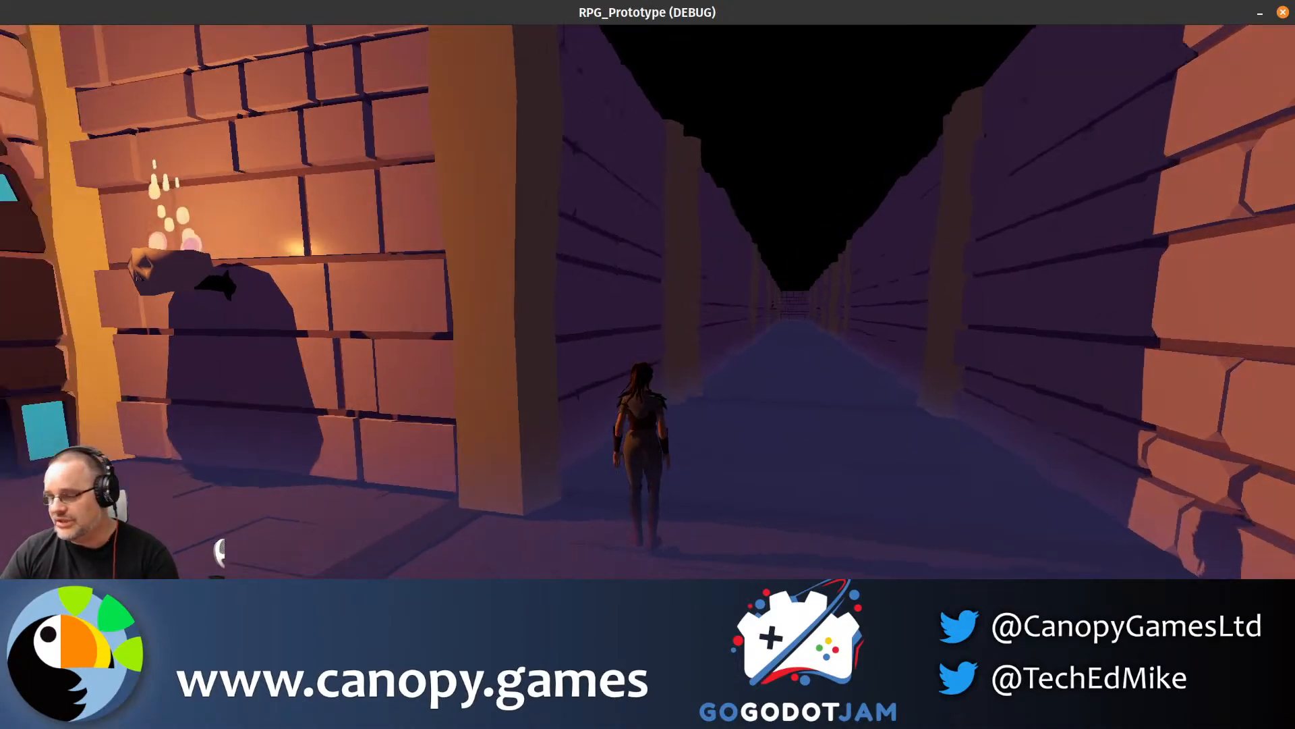
- Quit the running game and switch from the RPG_Prototype project to the Materials project
key("Escape")
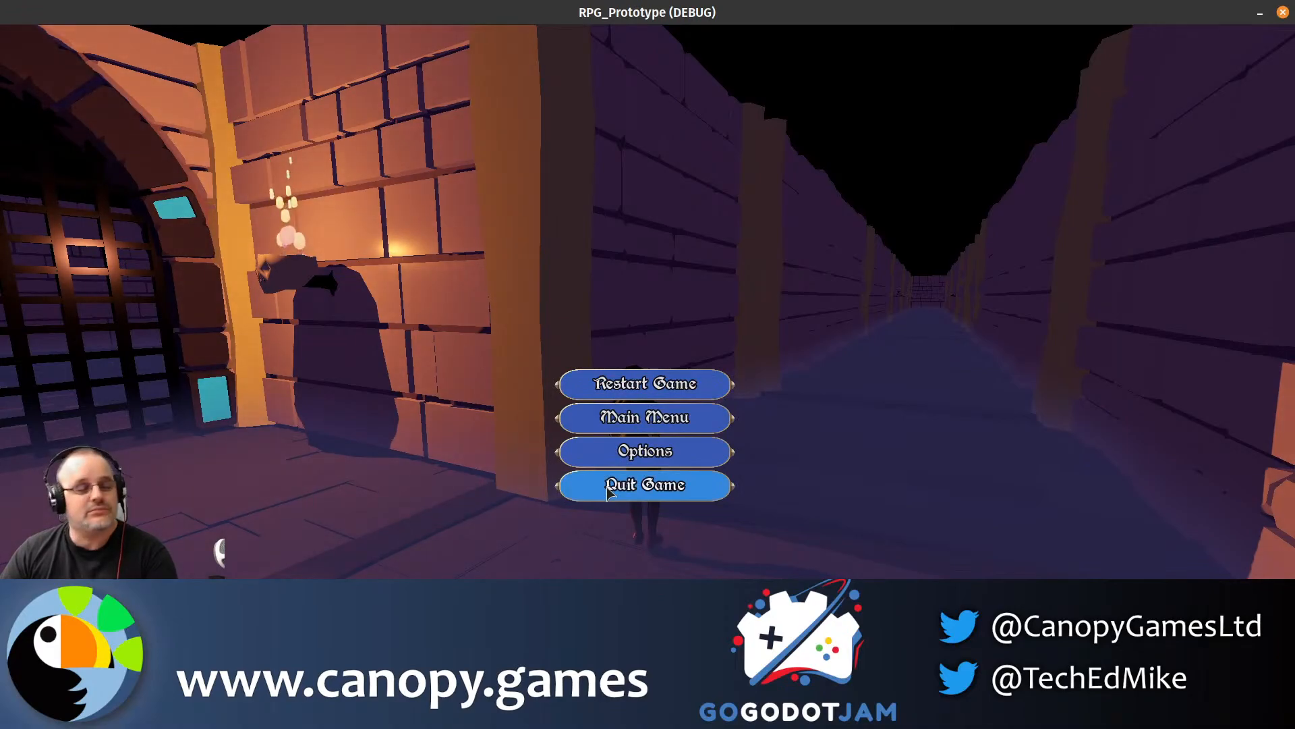
left_click(612, 487)
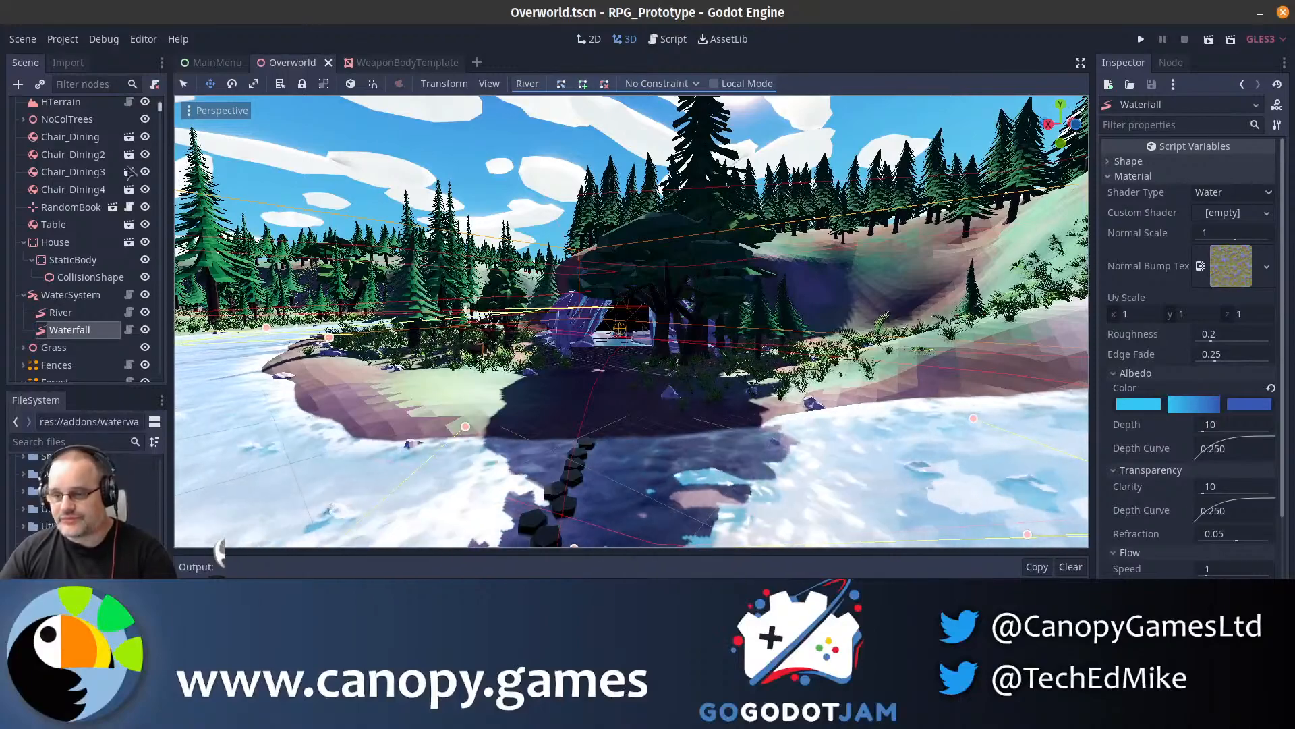
left_click(60, 39)
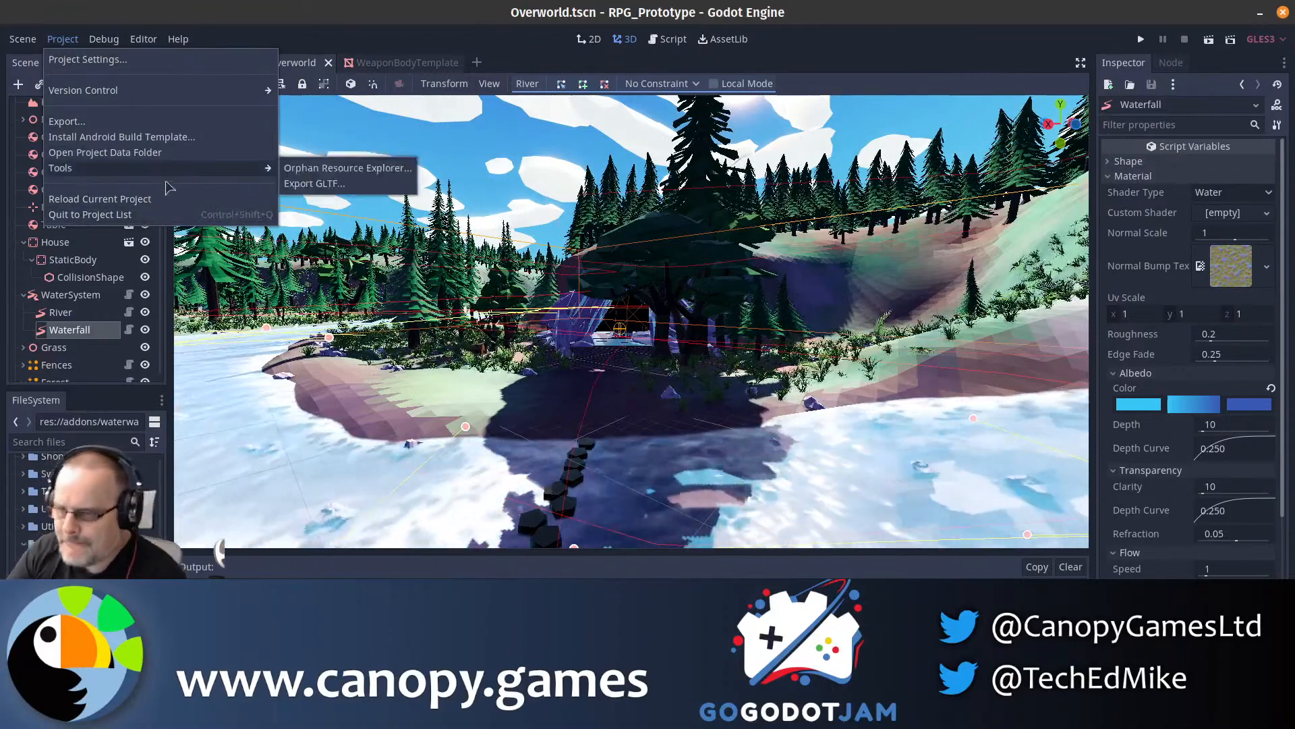
left_click(165, 214)
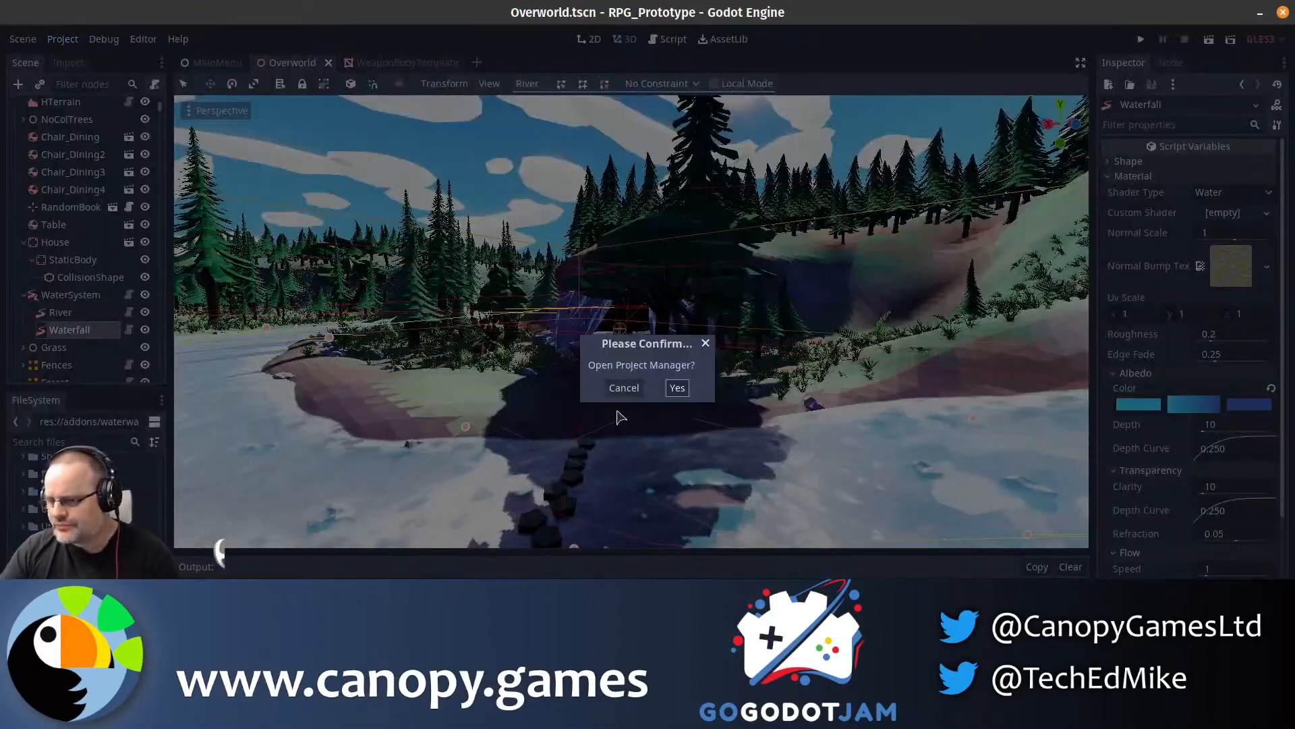
left_click(674, 385)
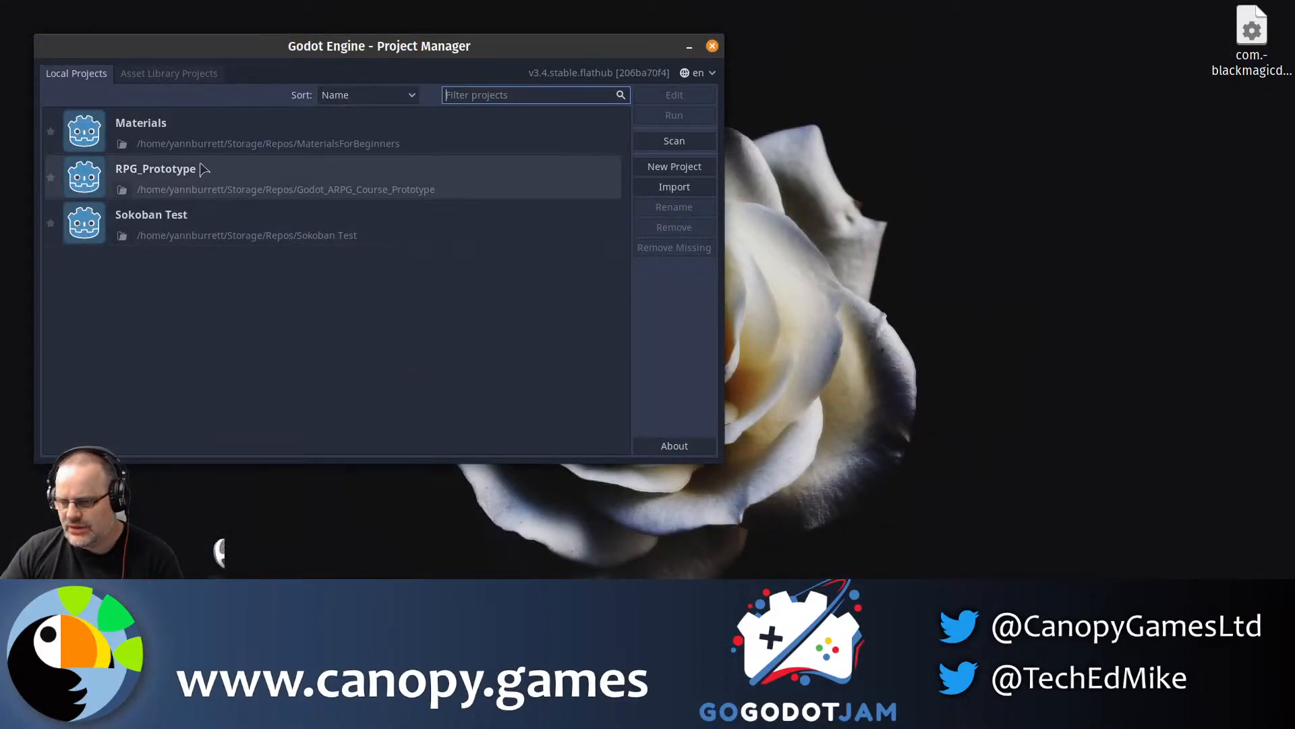
double_click(209, 133)
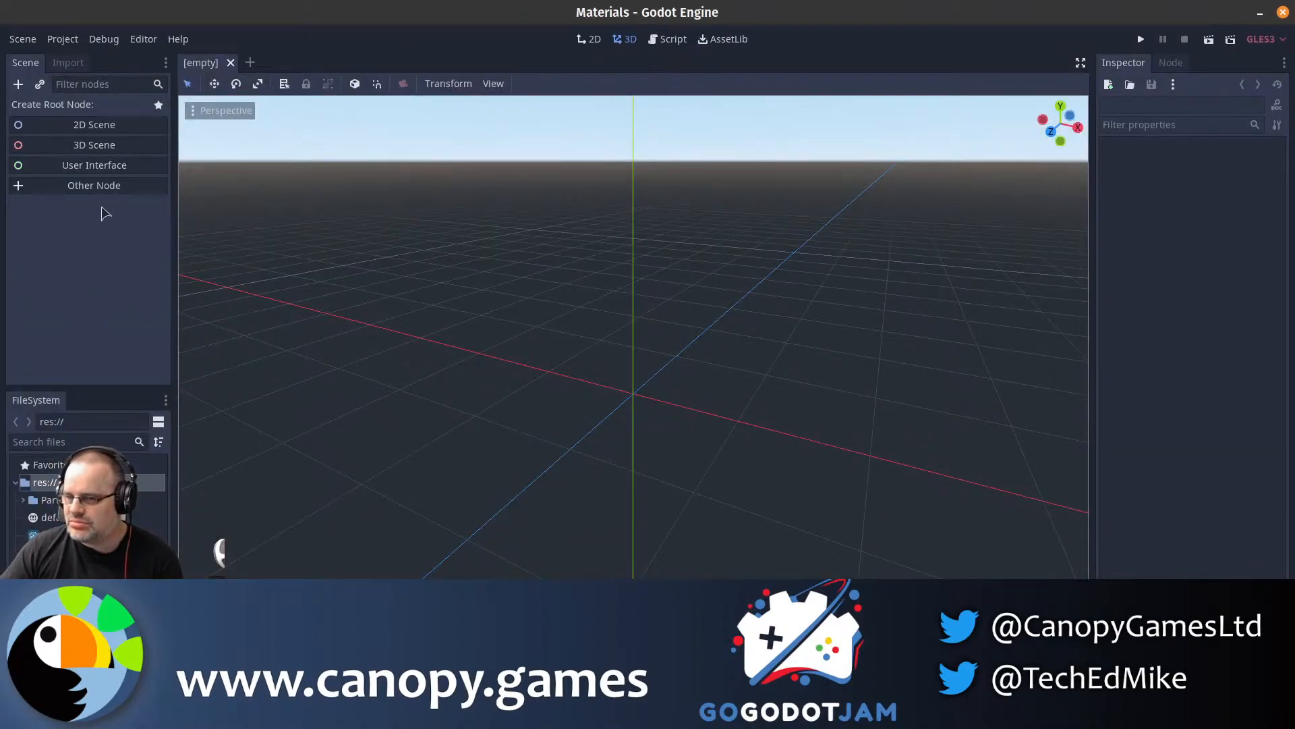
- Create a new 3D scene with a Spatial root and add a Particles node to it
left_click(95, 145)
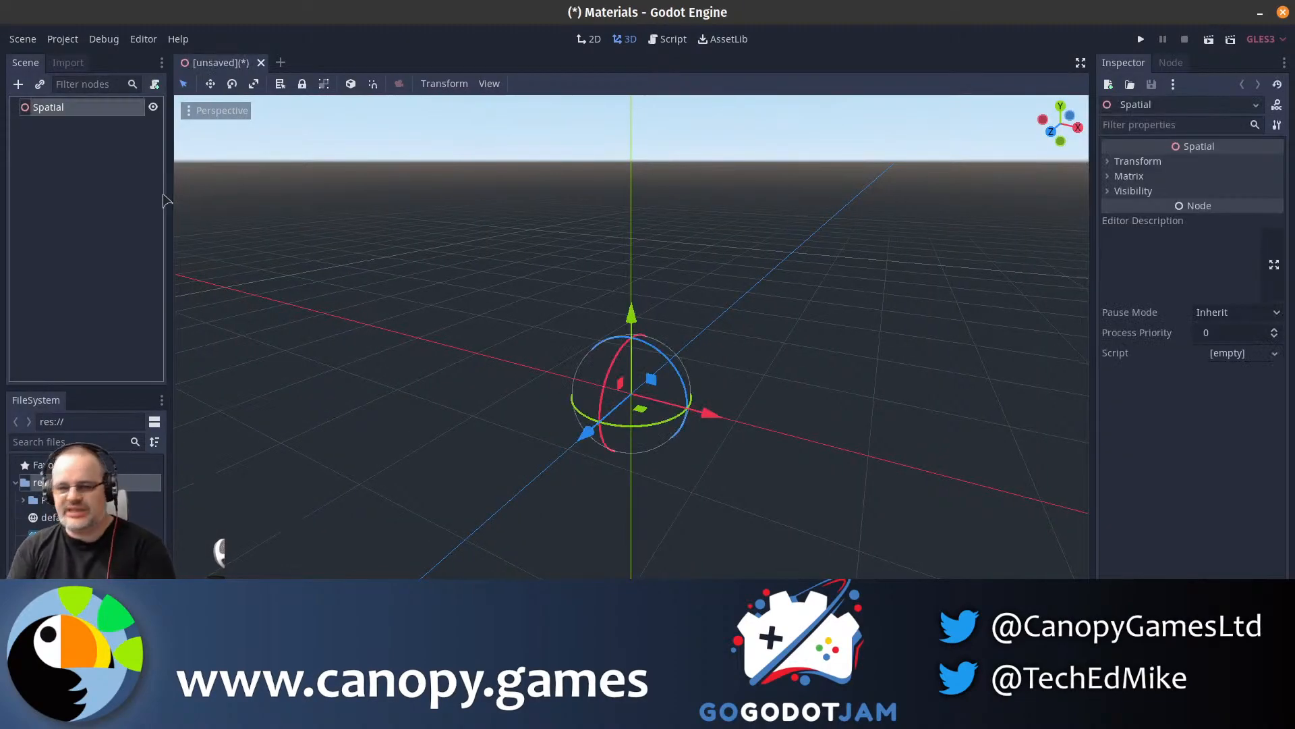
left_click(17, 84)
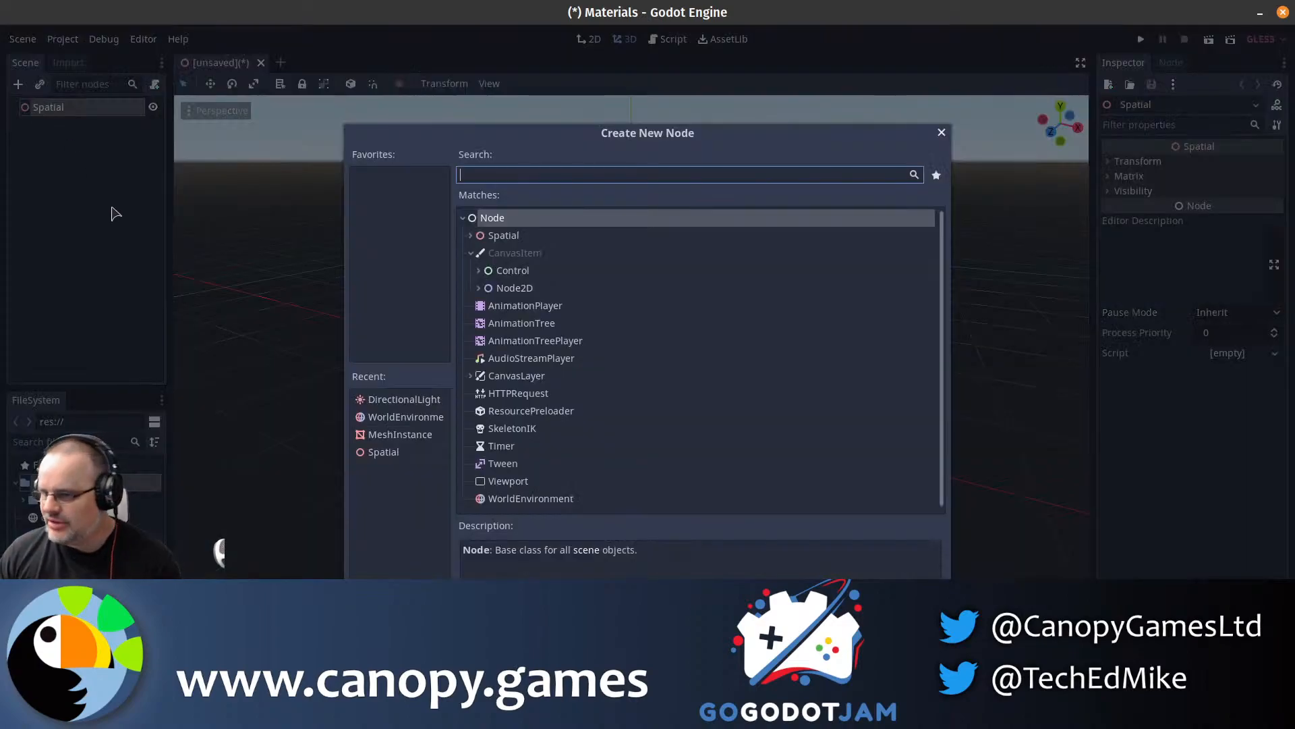
type("parti")
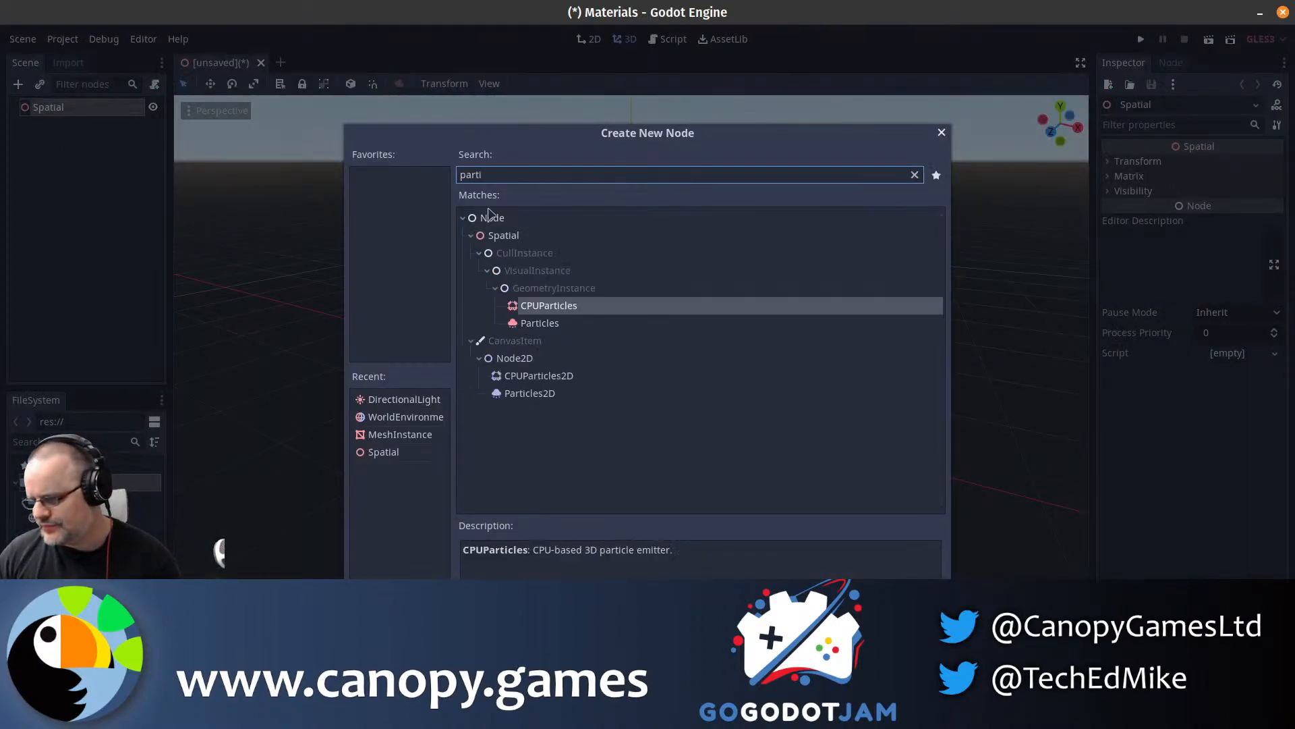
double_click(594, 324)
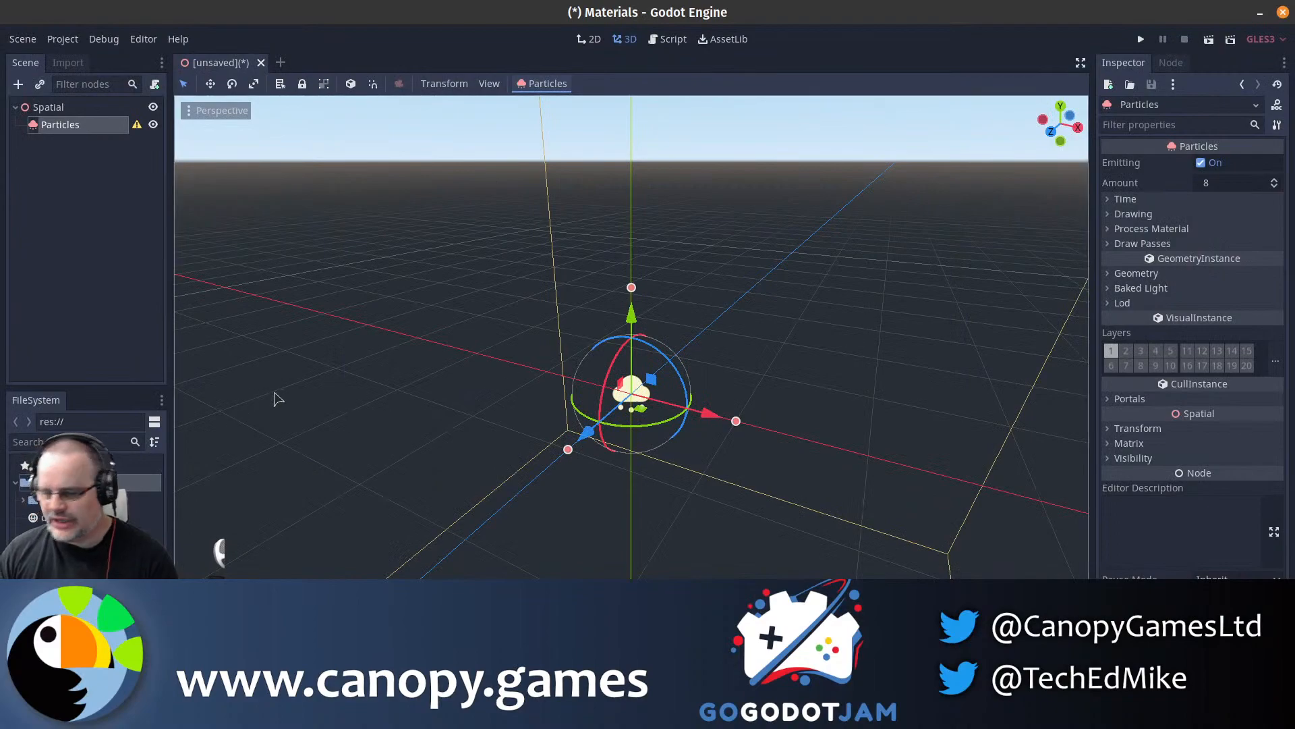
key("w")
right_click_drag(632, 337, 596, 318)
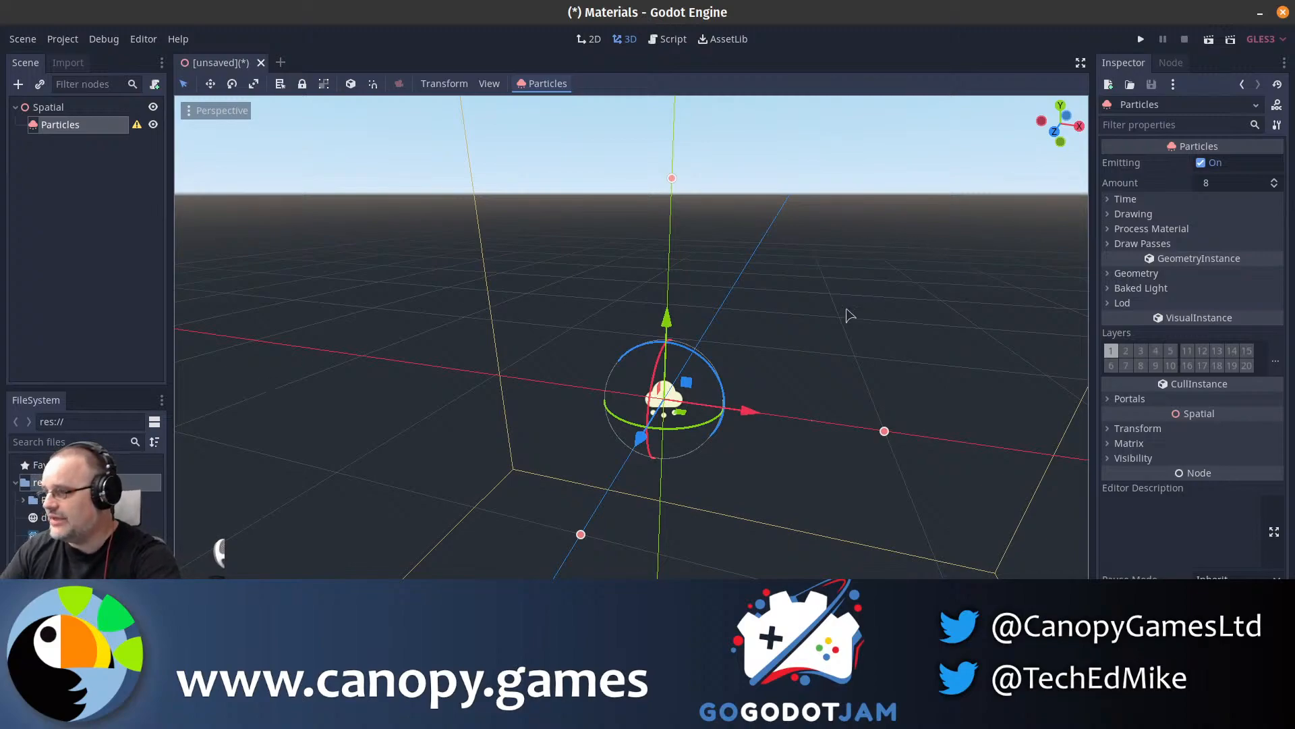
- Open the ParticleTextures folder and preview its particle textures, including Circle.png and Triangle.png
left_click(25, 501)
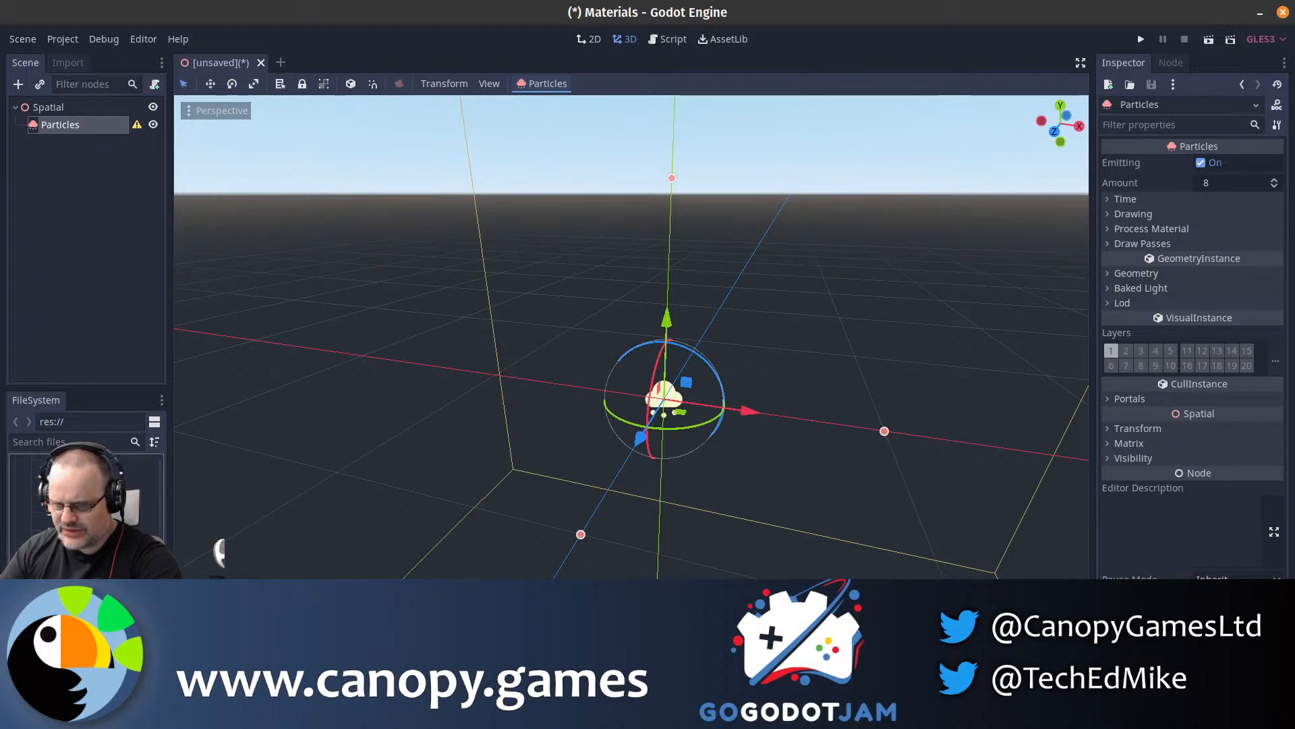
double_click(81, 477)
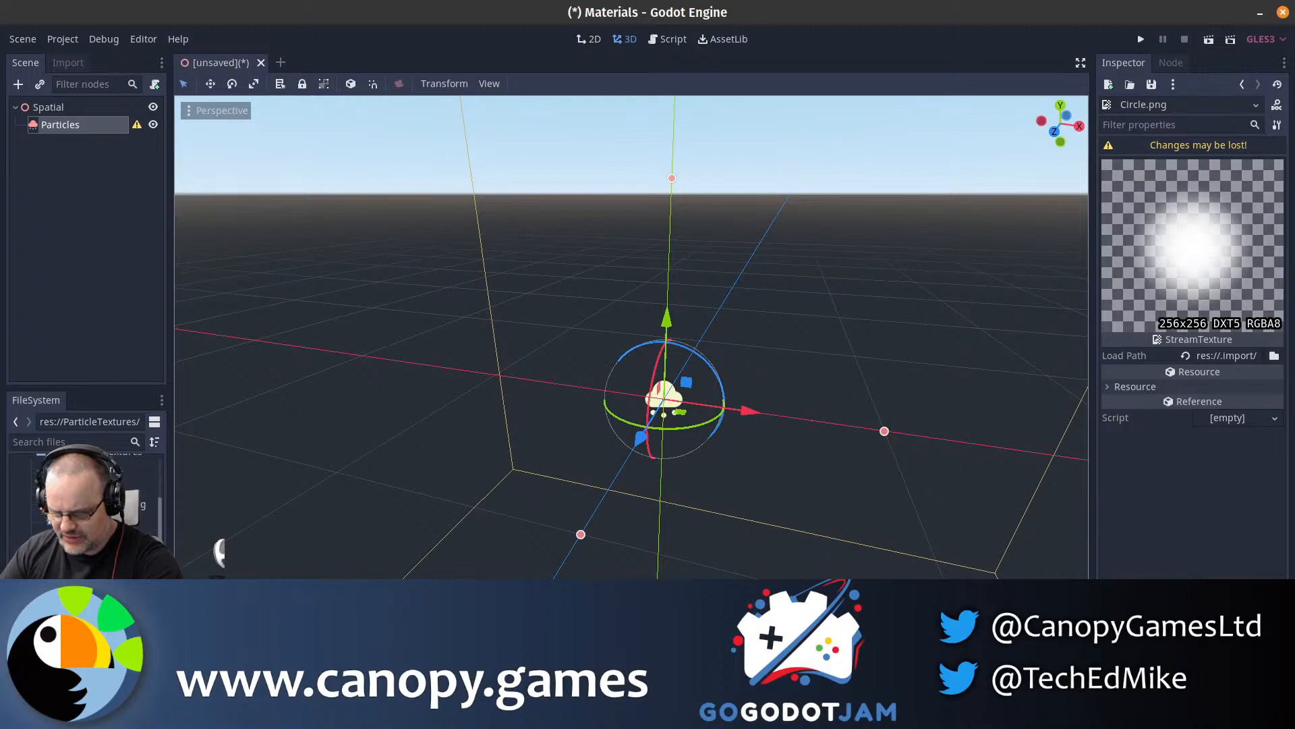
double_click(81, 512)
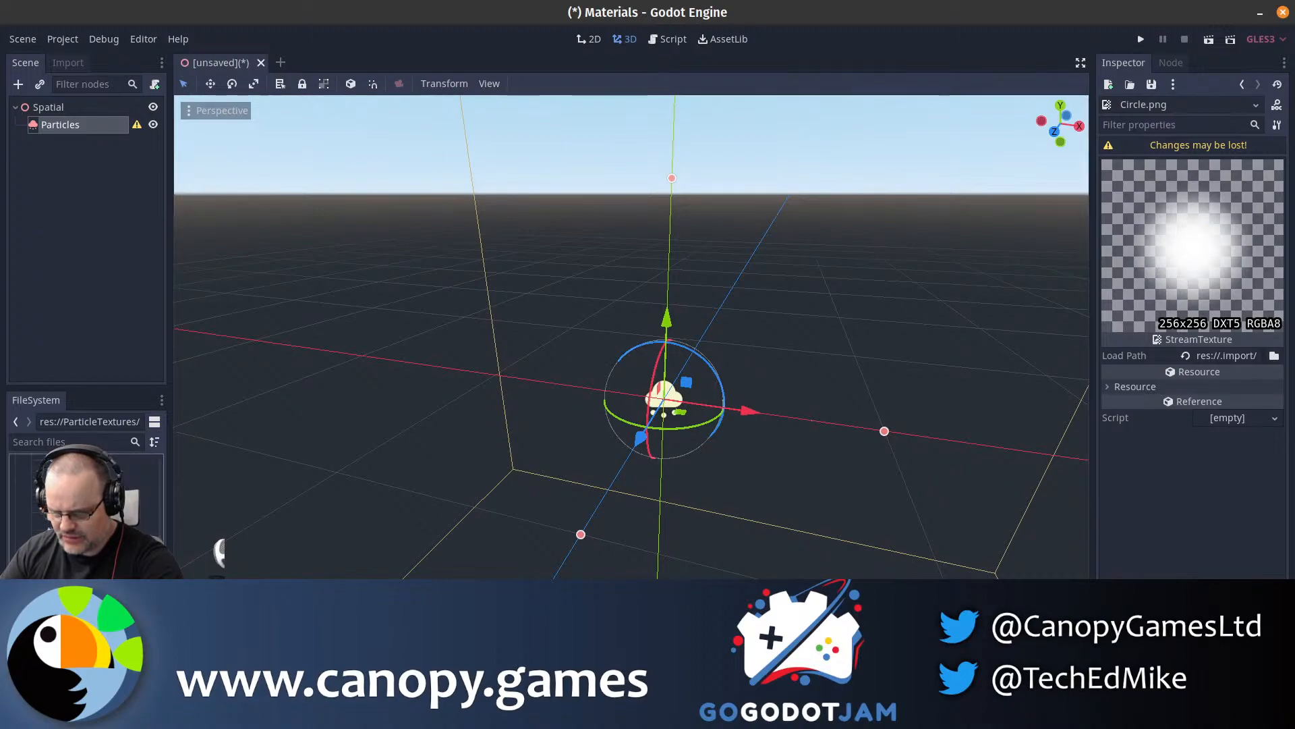
double_click(81, 547)
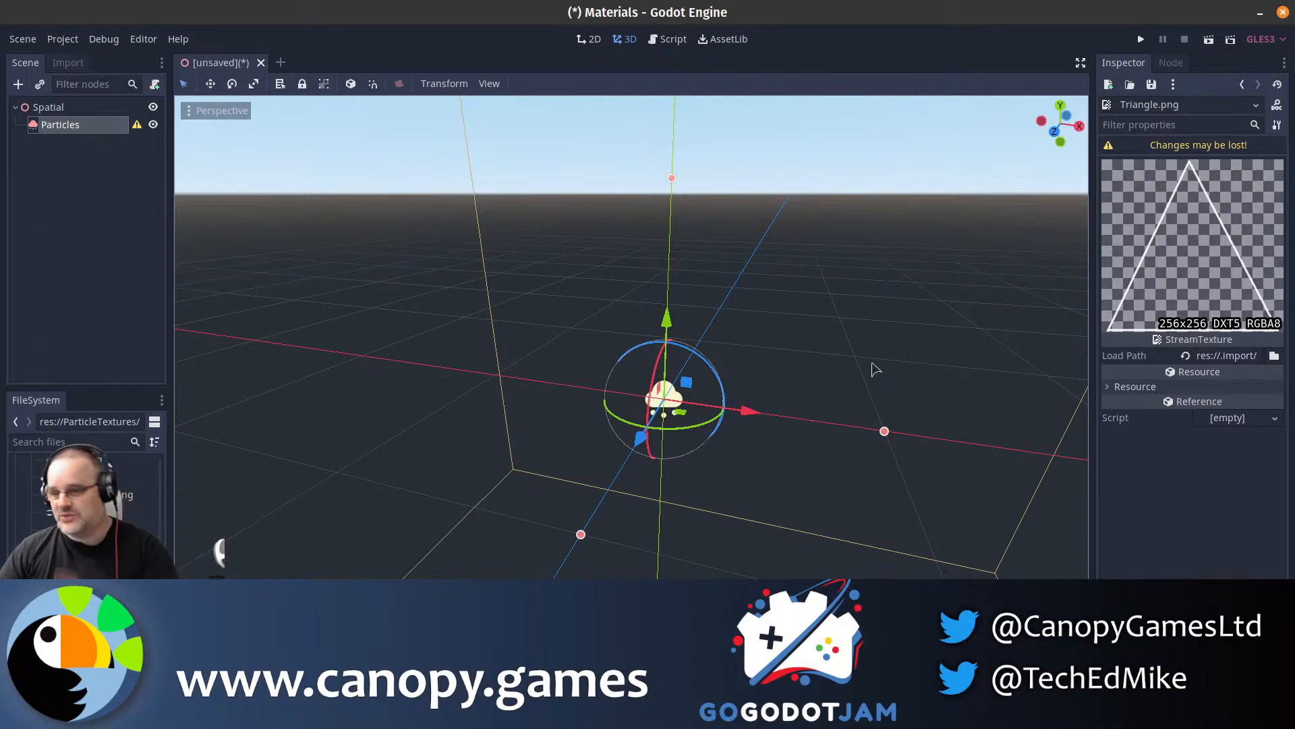
- Assign a new ParticlesMaterial as the process material of the Particles node
left_click(103, 172)
left_click(88, 126)
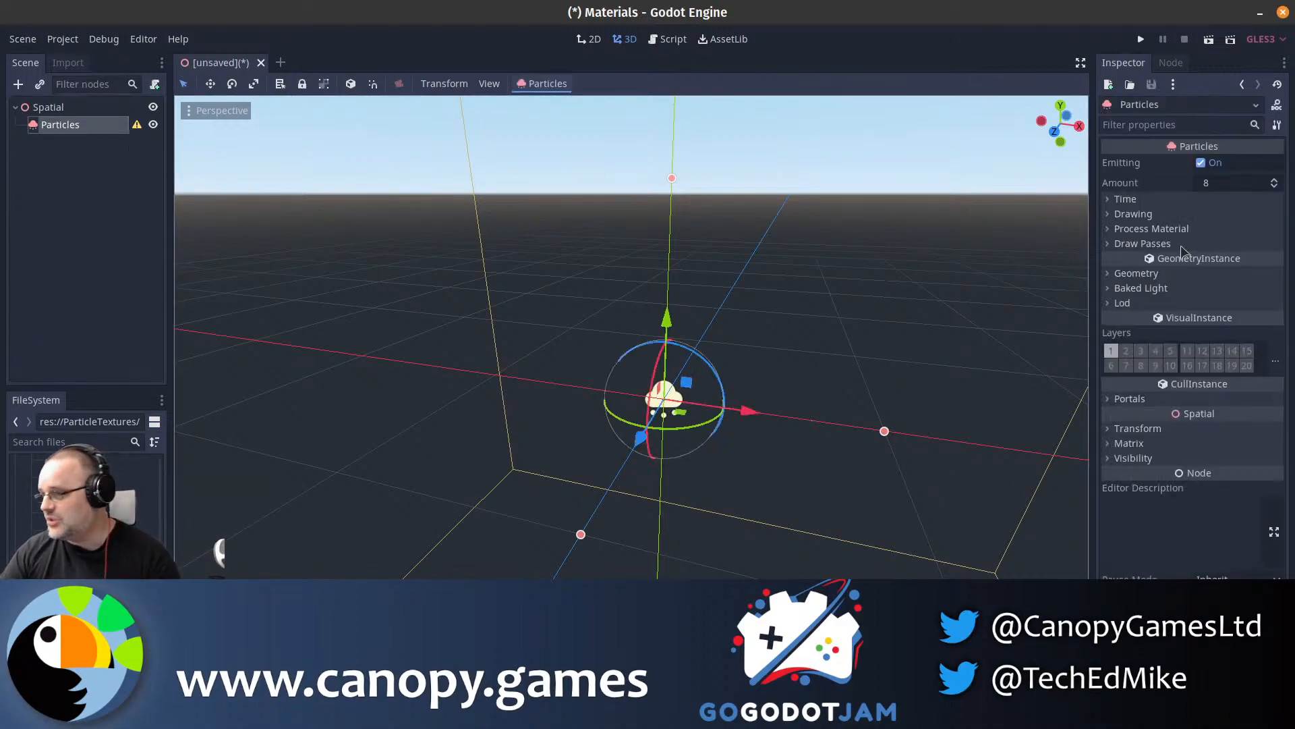
left_click(1229, 245)
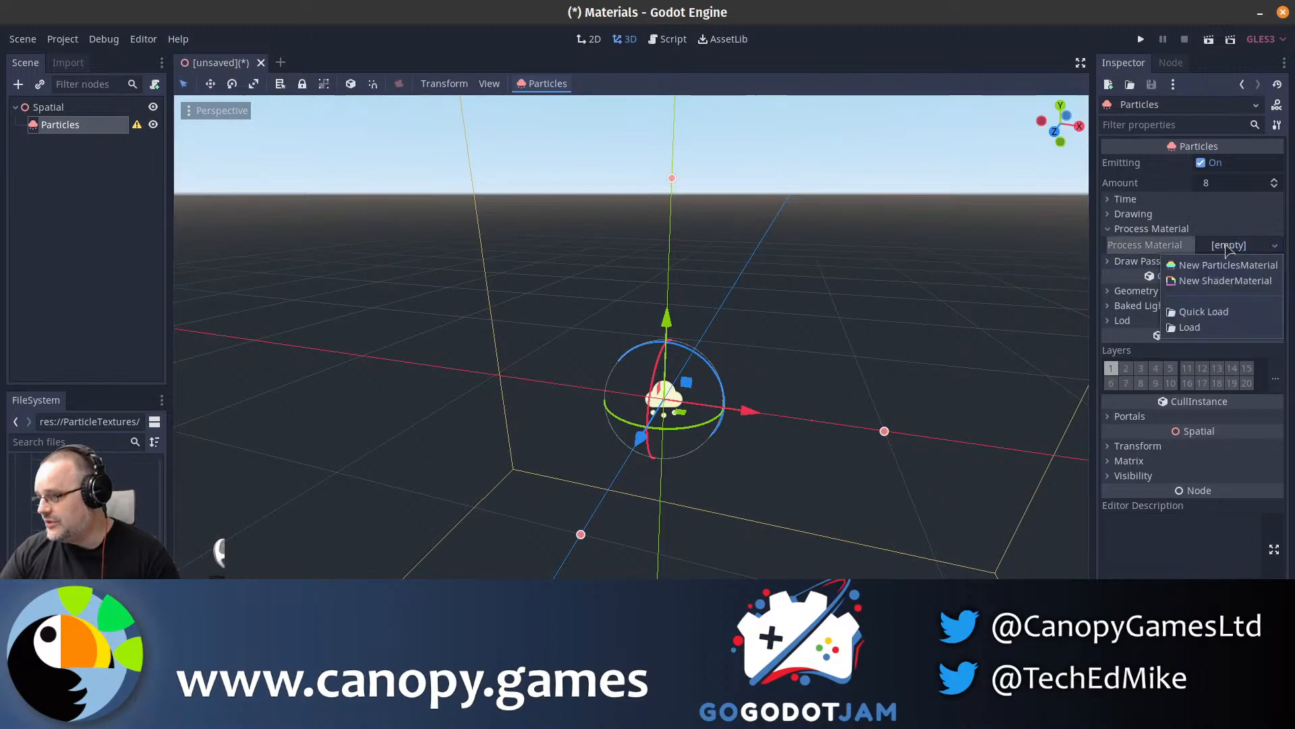
left_click(1242, 266)
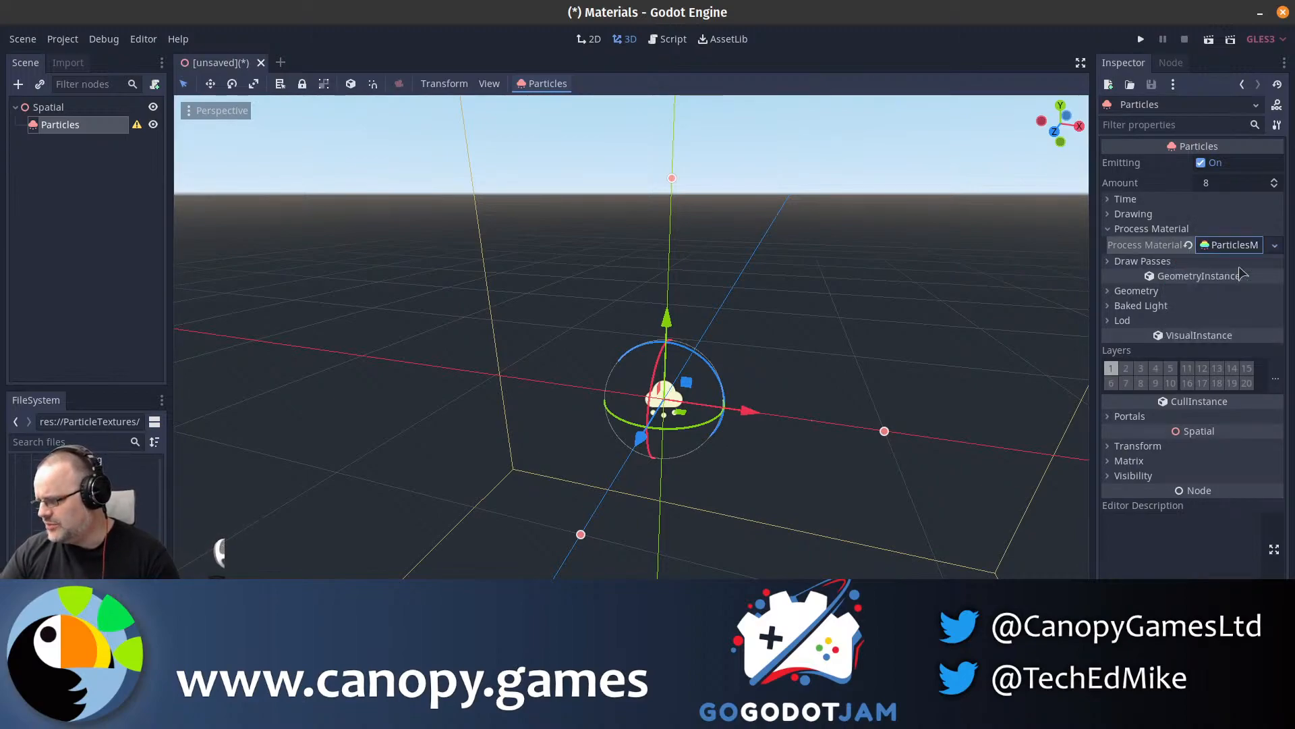
- Assign a new QuadMesh to draw pass 1 of the Particles node
left_click(1234, 264)
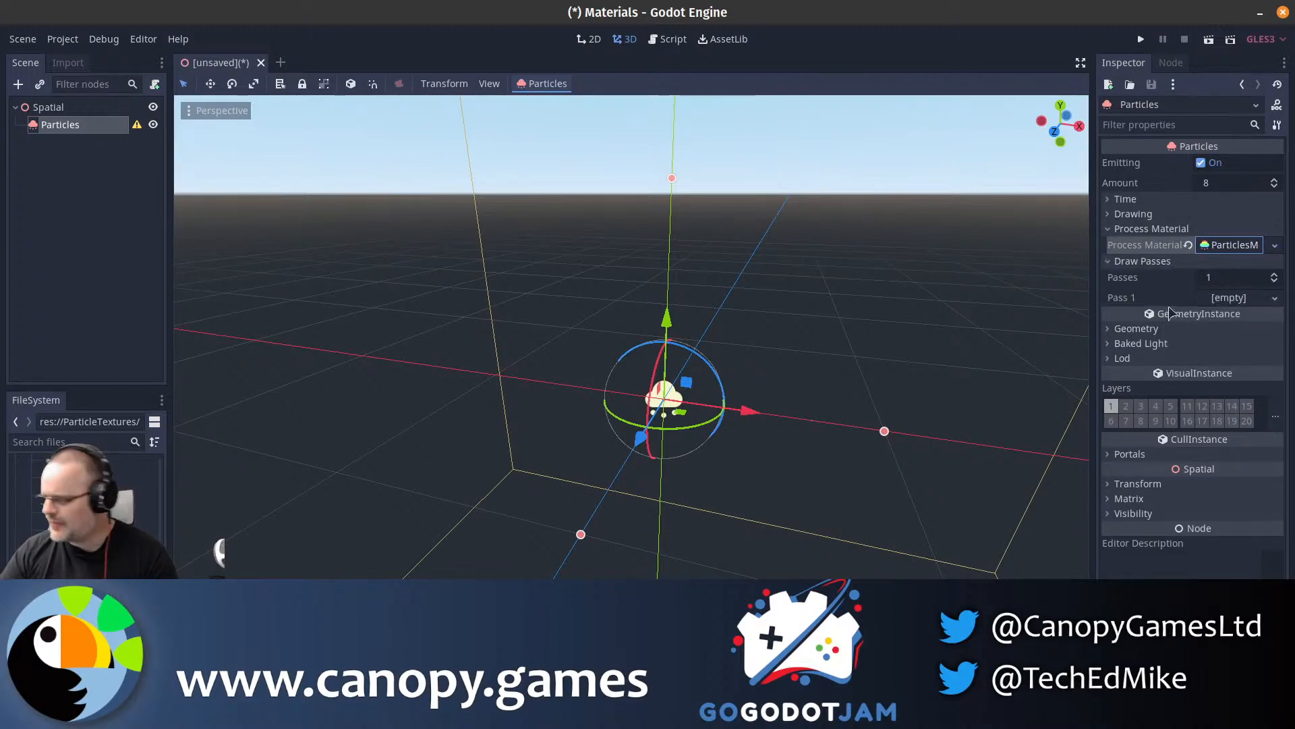
left_click(1204, 264)
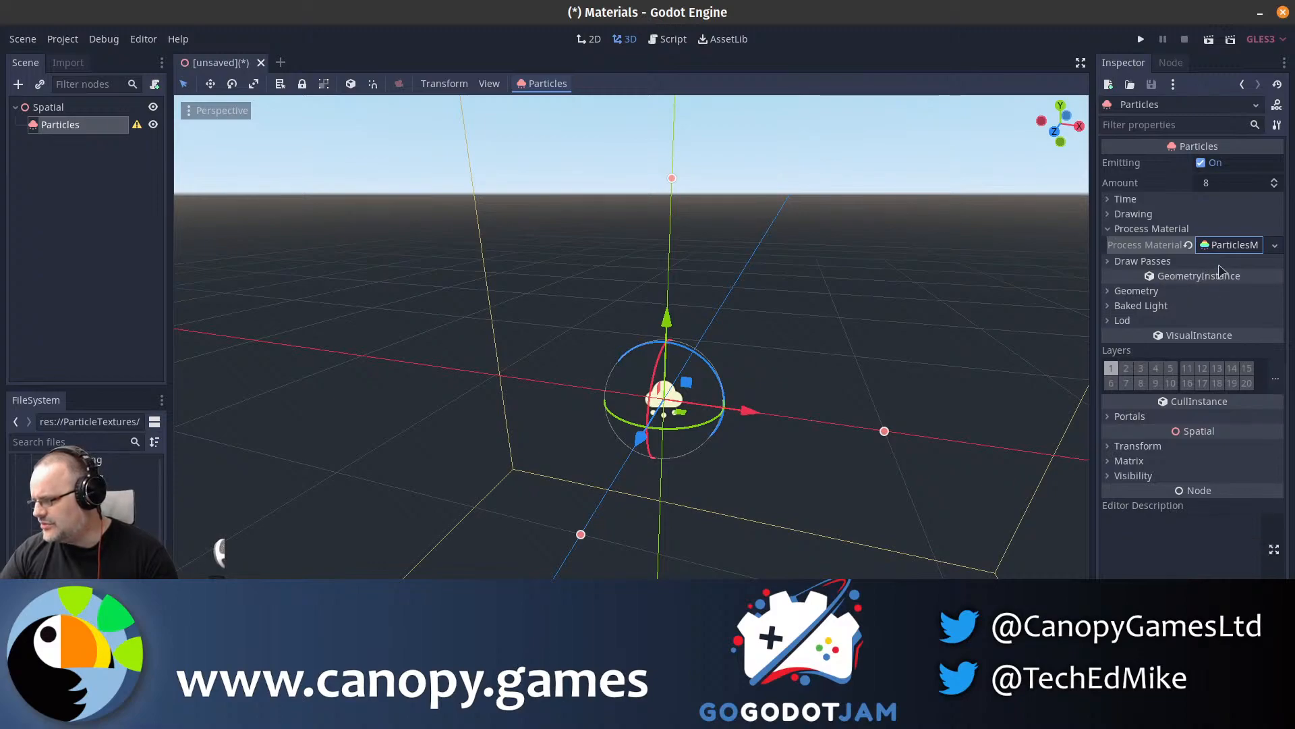
left_click(1219, 263)
left_click(1221, 230)
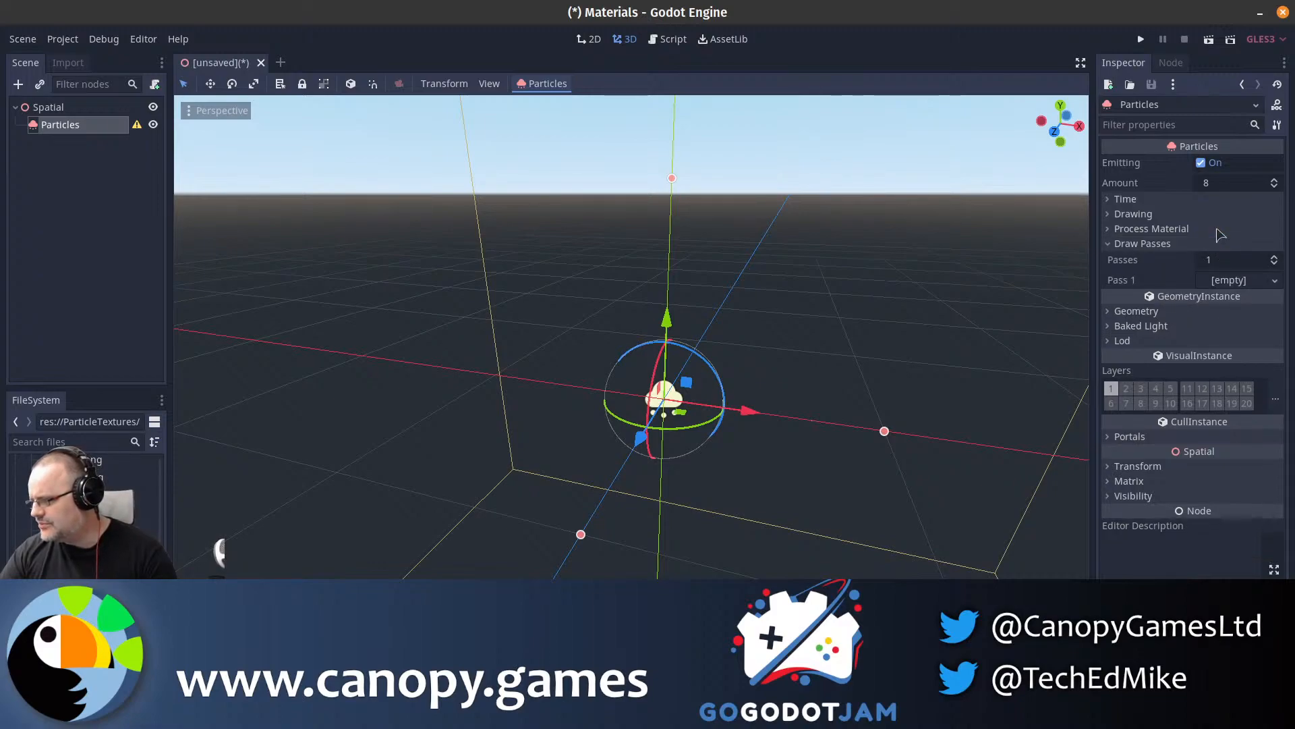
left_click(1229, 281)
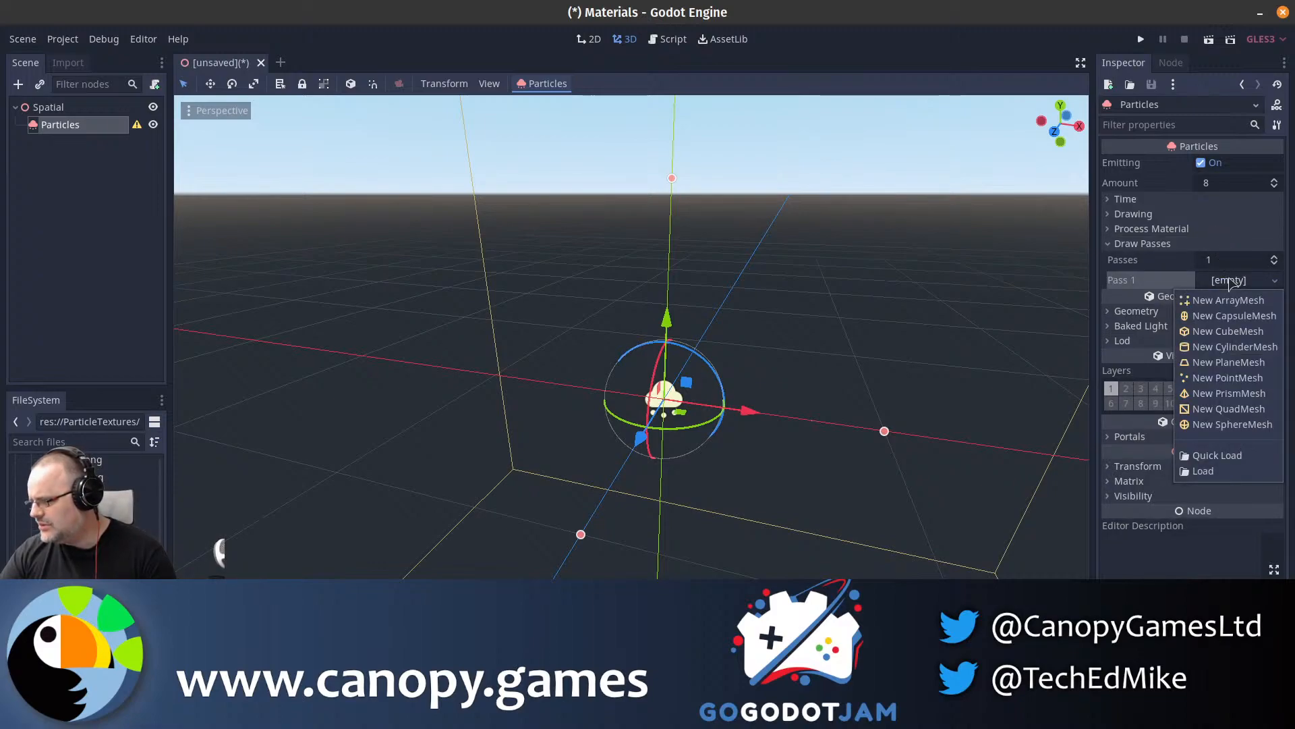
left_click(1229, 409)
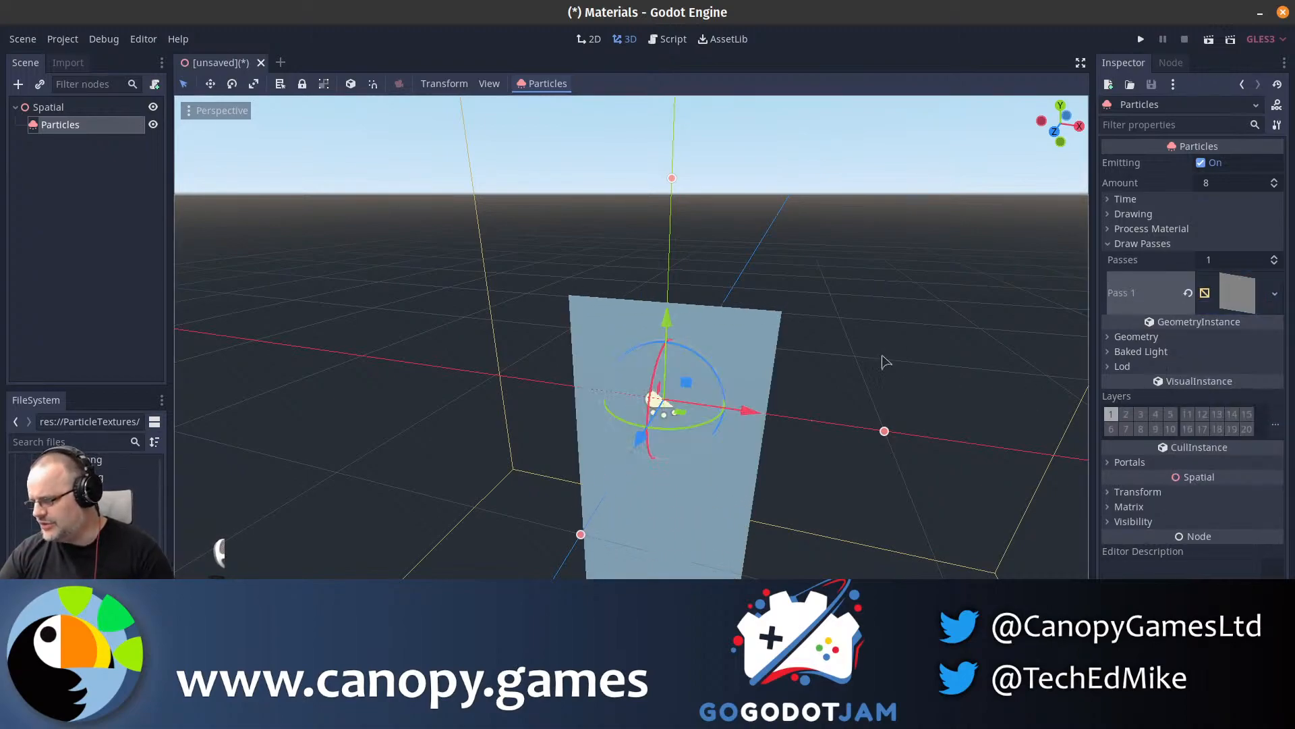
- Give the QuadMesh in draw pass 1 a new SpatialMaterial
left_click(1182, 230)
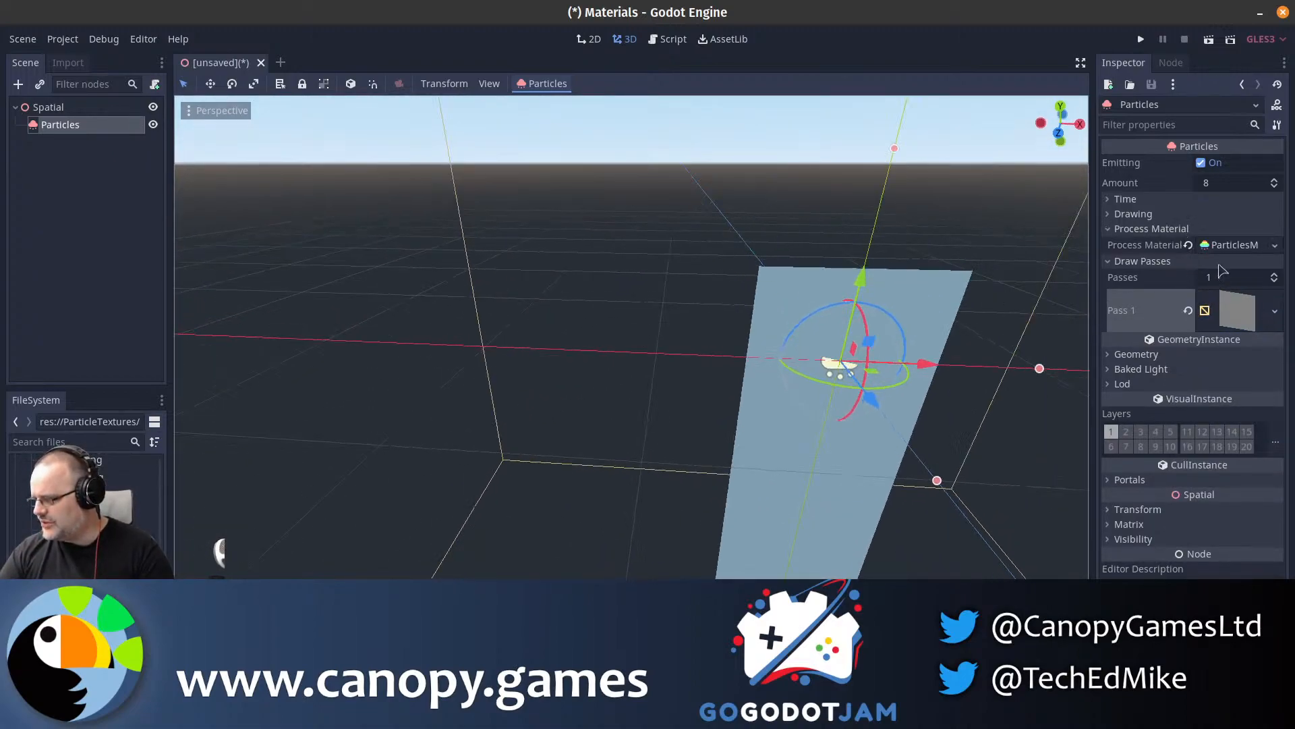
middle_click_drag(1006, 340, 908, 354)
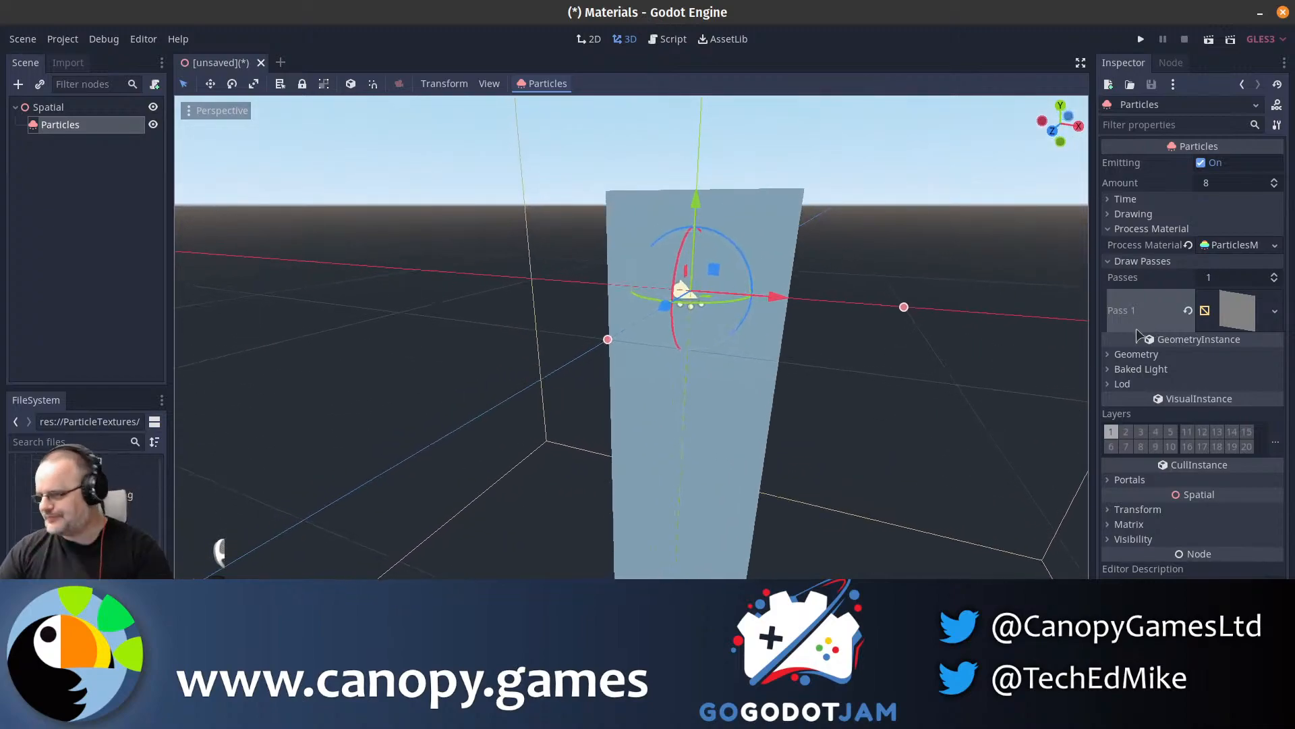
middle_click_drag(1018, 320, 971, 328)
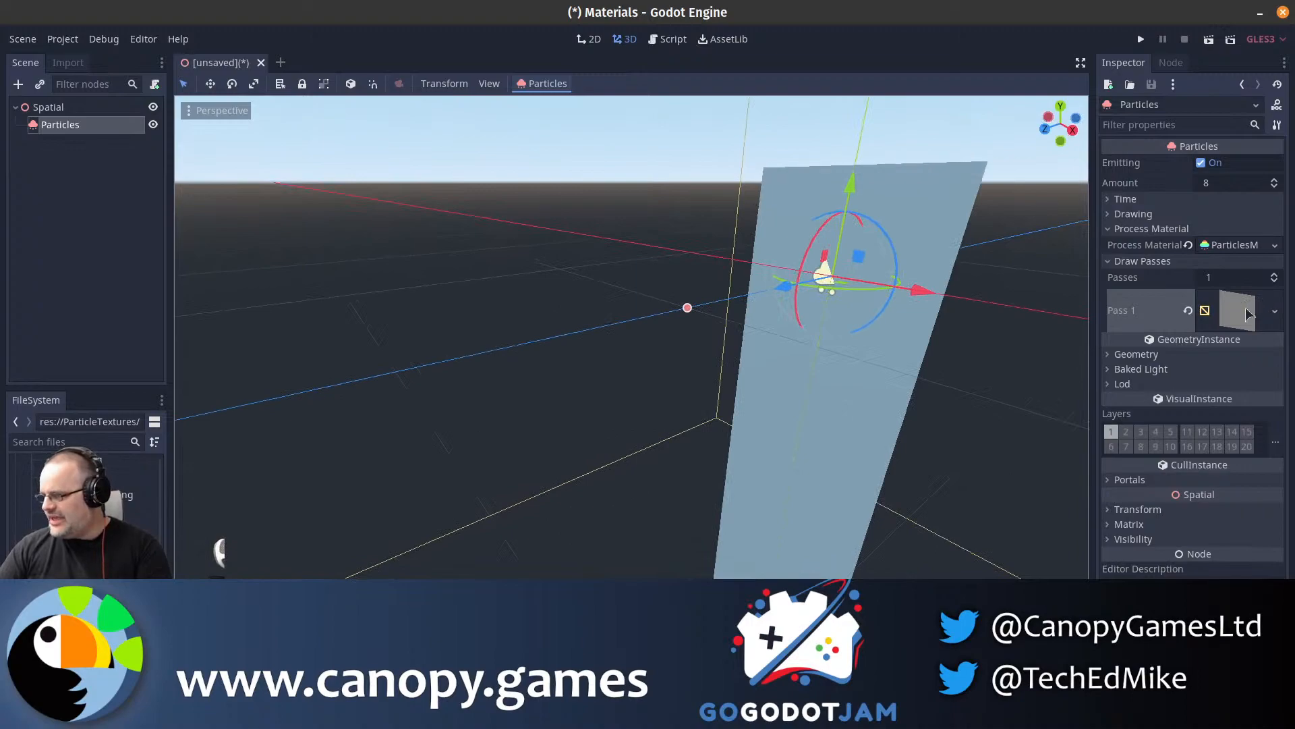
left_click(1248, 313)
scroll(1079, 512, "down", 2)
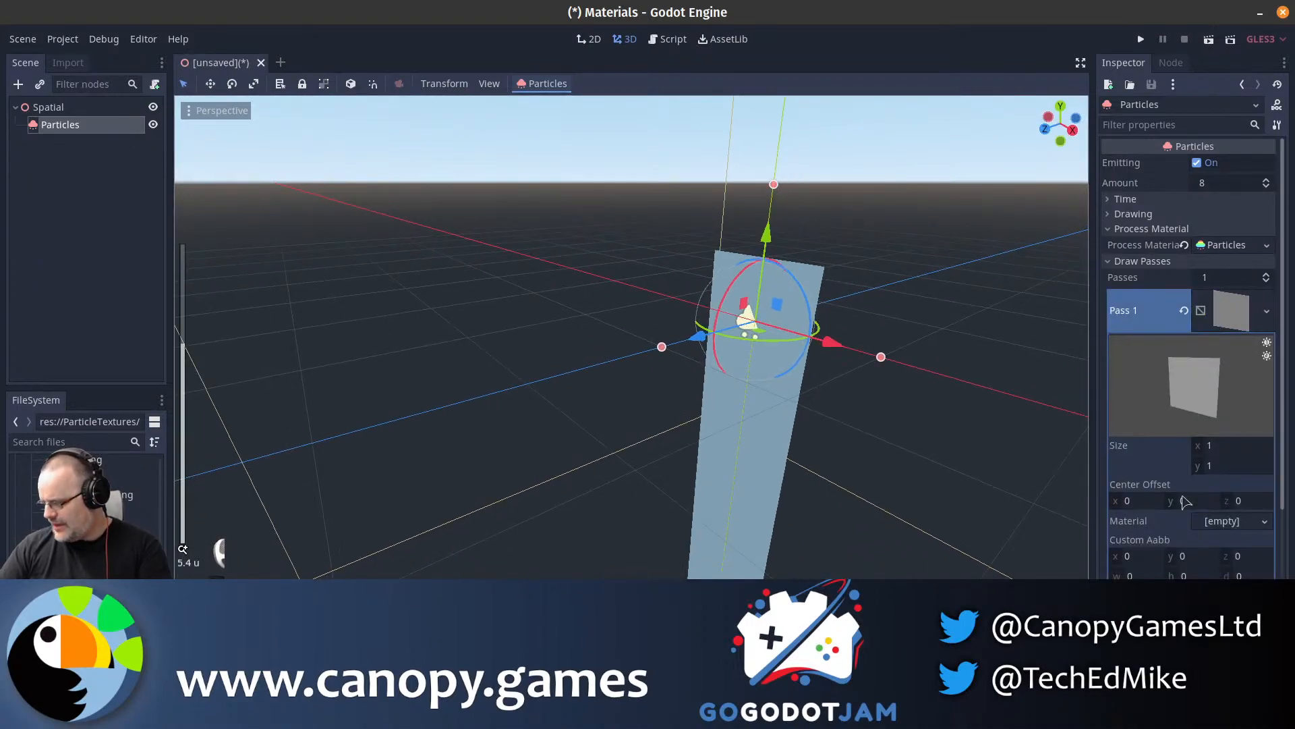
left_click(1230, 522)
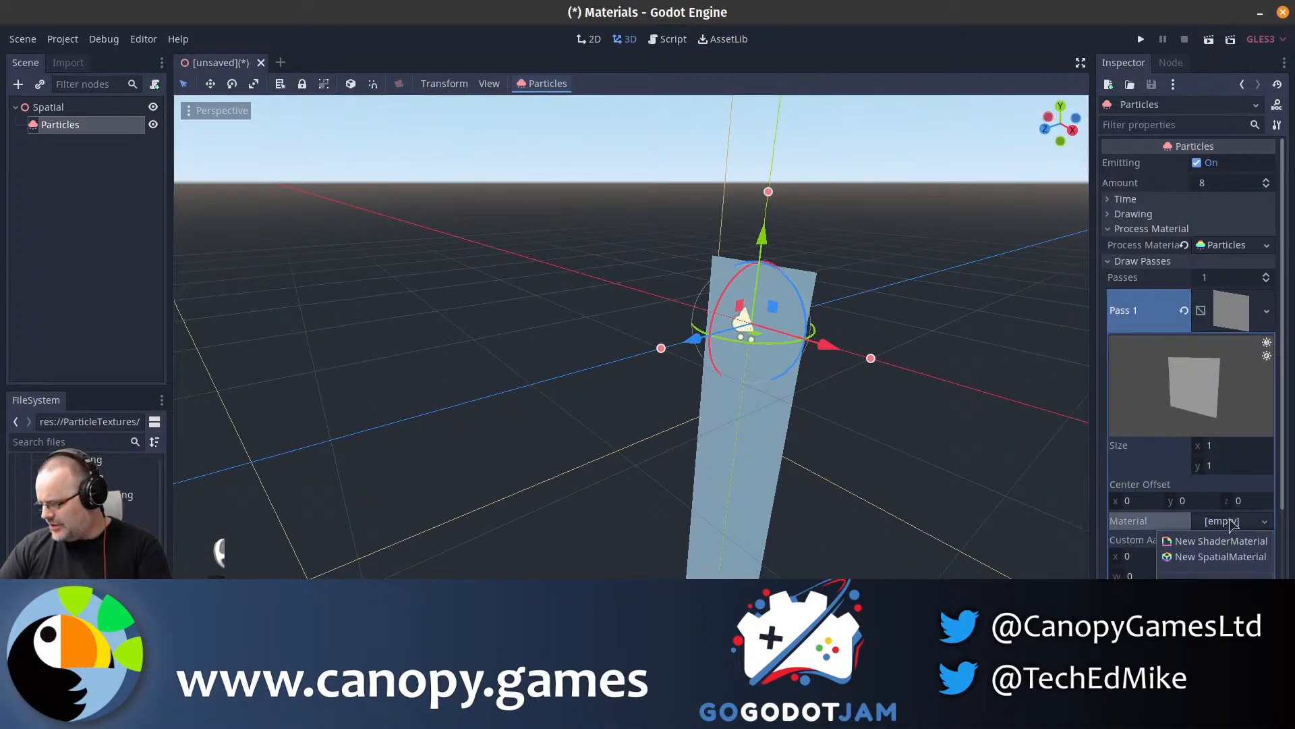
left_click(1238, 559)
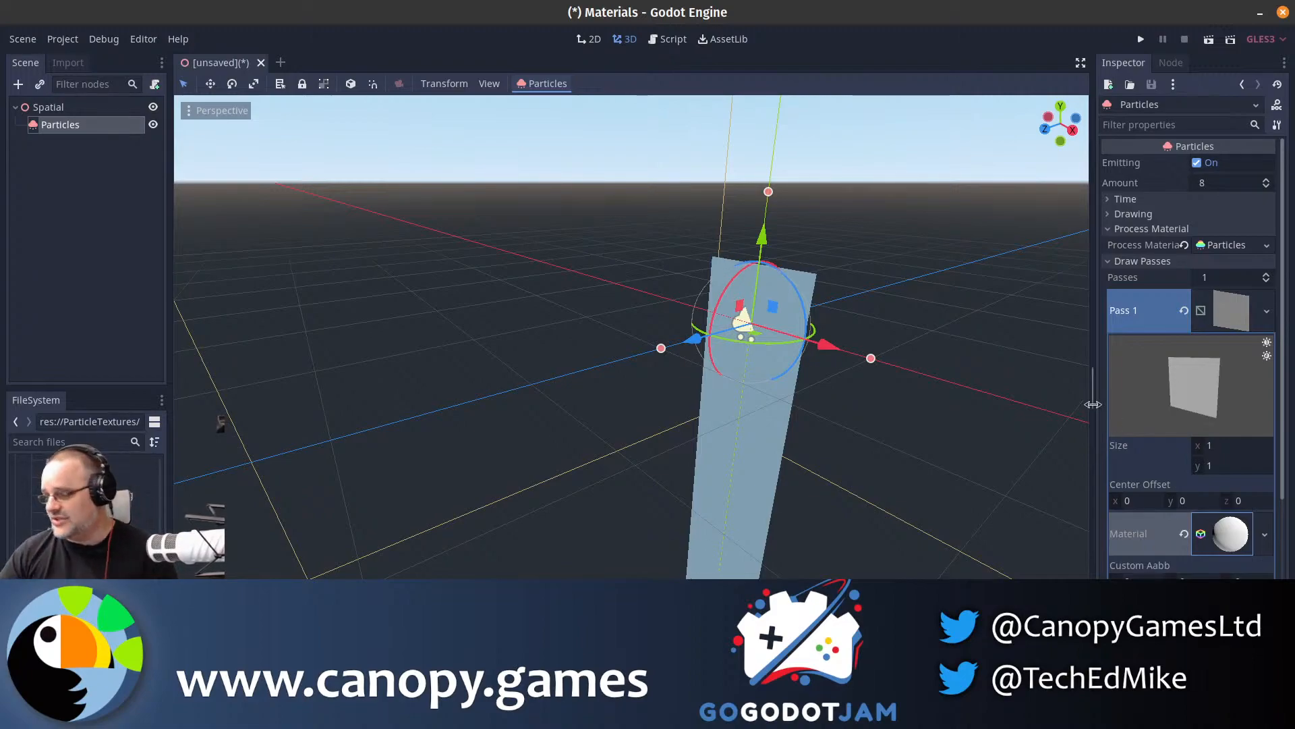
- Make the particle quads always face the camera through the SpatialMaterial's billboard parameter, and check them from several angles
left_click(1232, 531)
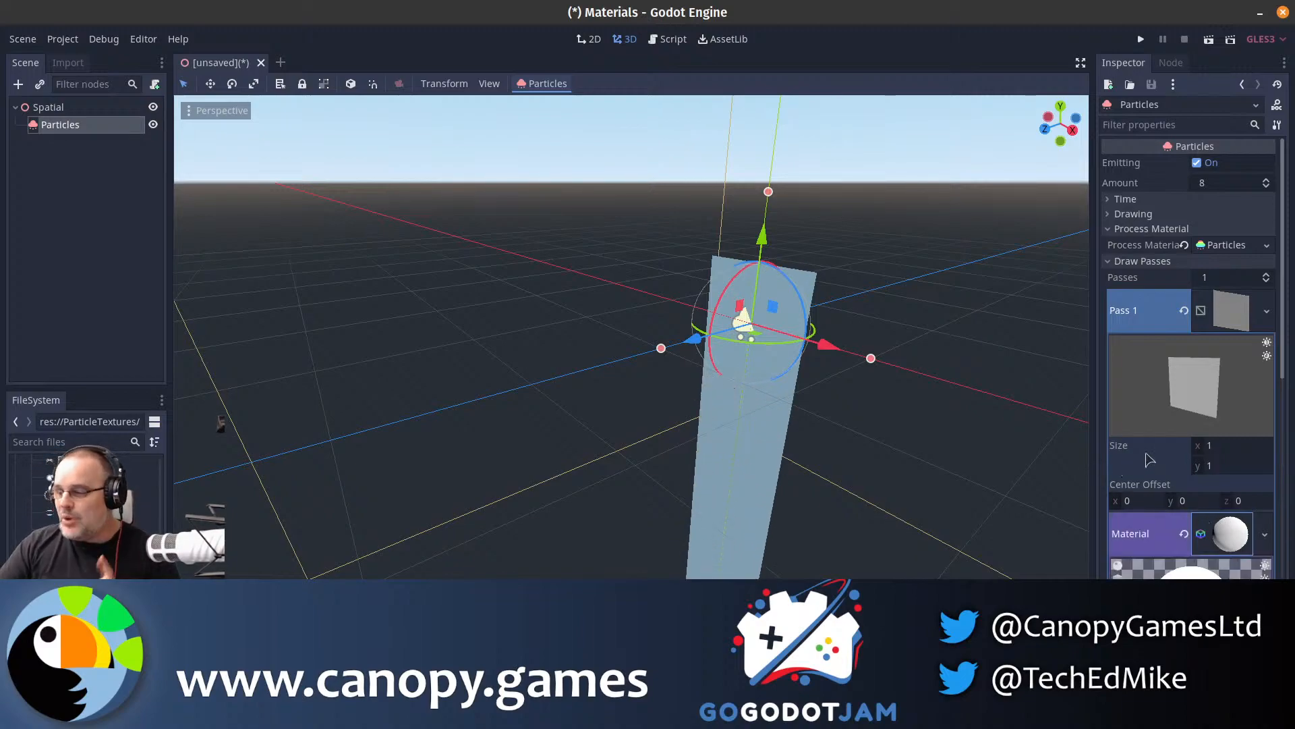
scroll(1150, 459, "down", 5)
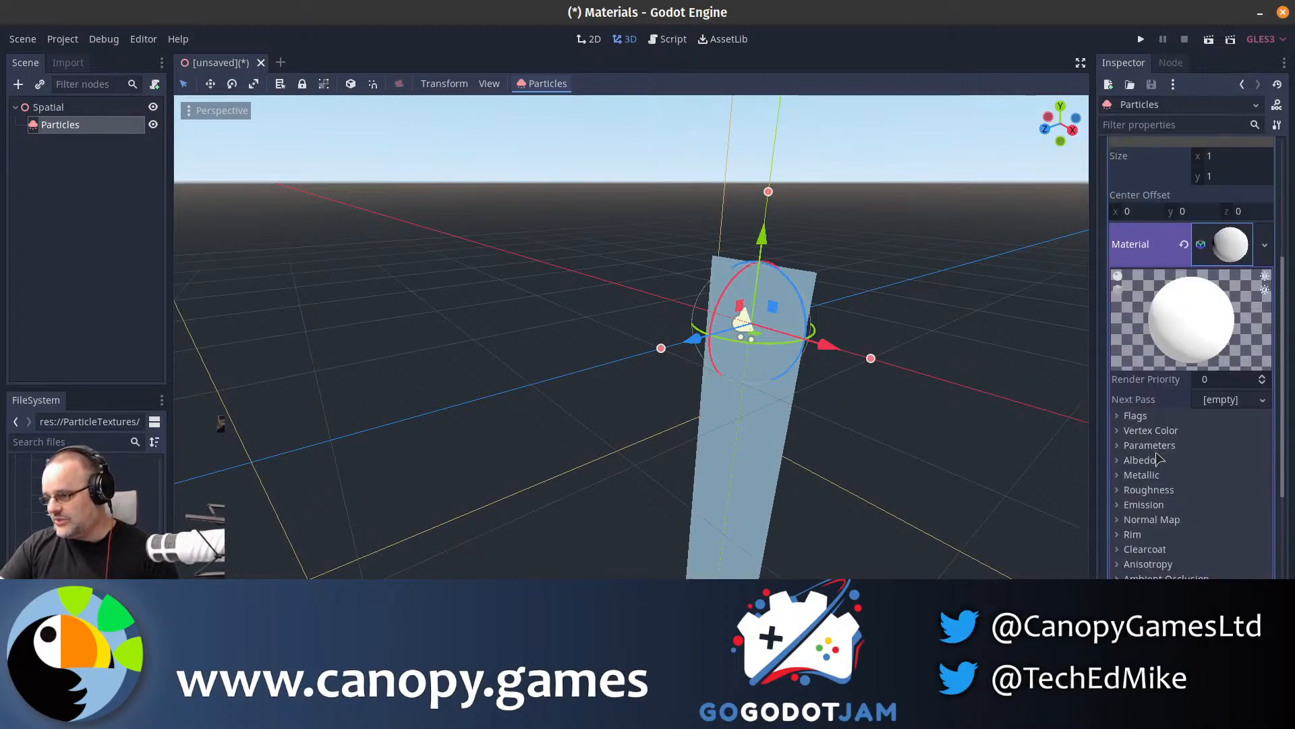
left_click(1155, 446)
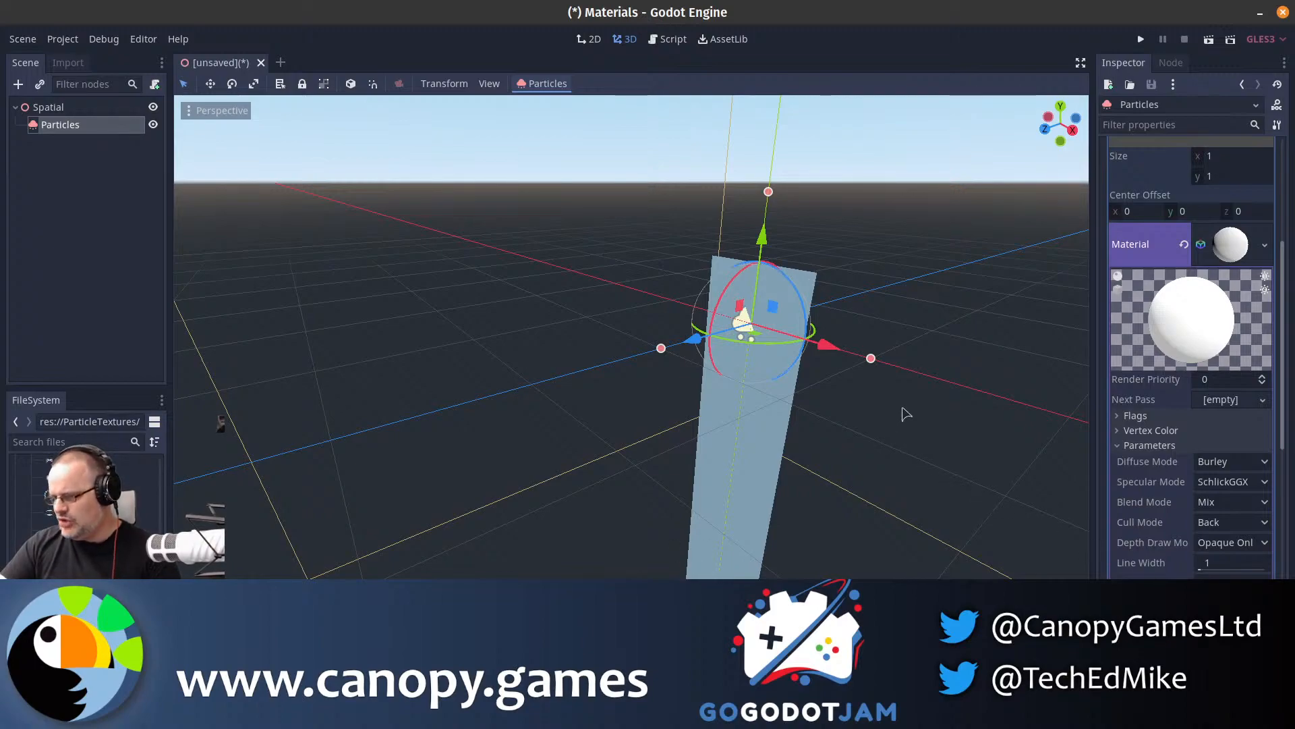
key("ctrl+z")
right_click_drag(903, 408, 1080, 471)
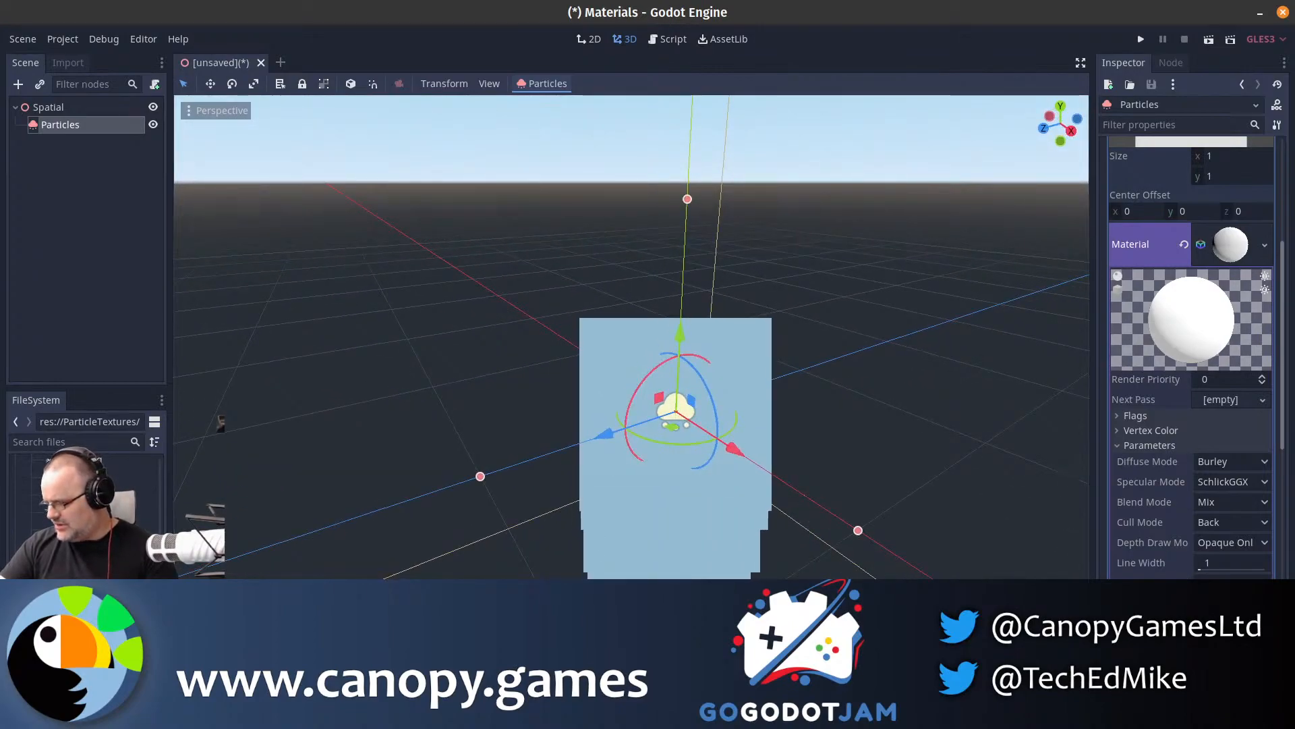
key("ctrl+z")
right_click_drag(796, 440, 1112, 544)
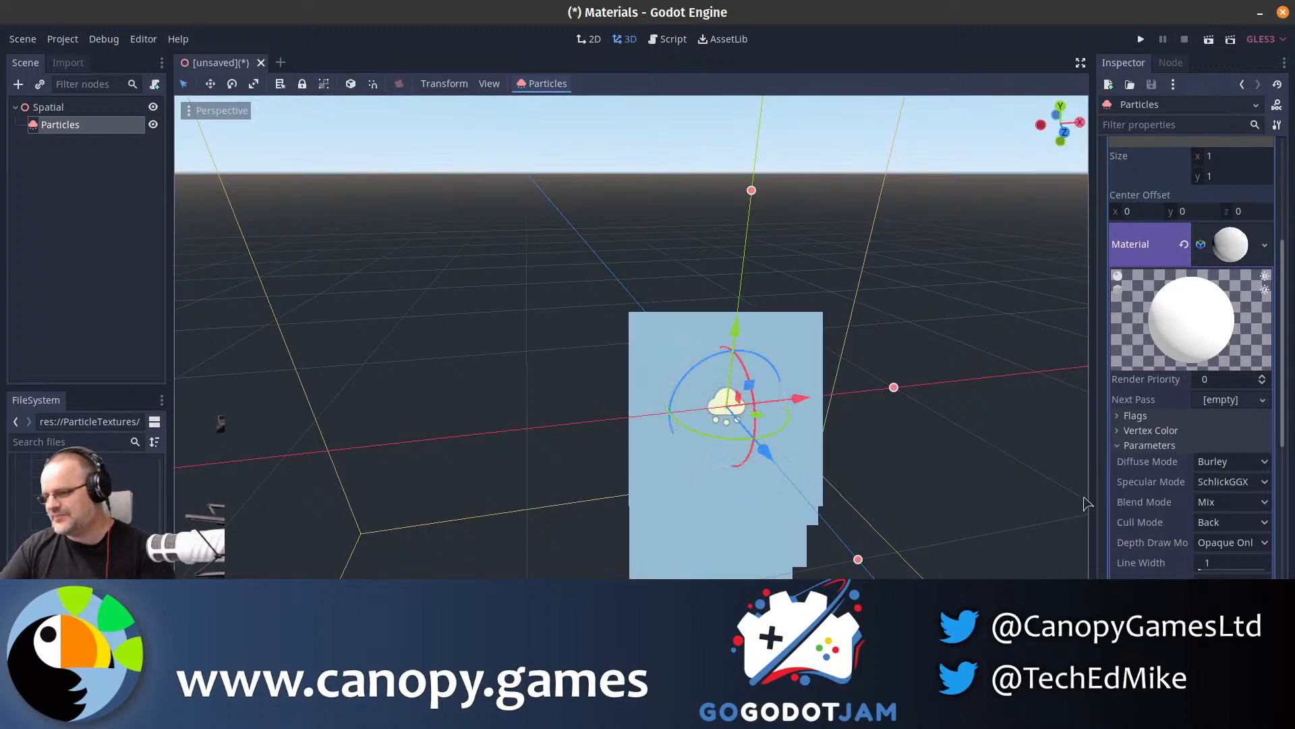
mouse_move(797, 399)
middle_mouse_down()
mouse_move(675, 399)
mouse_move(637, 368)
mouse_move(800, 390)
middle_mouse_up()
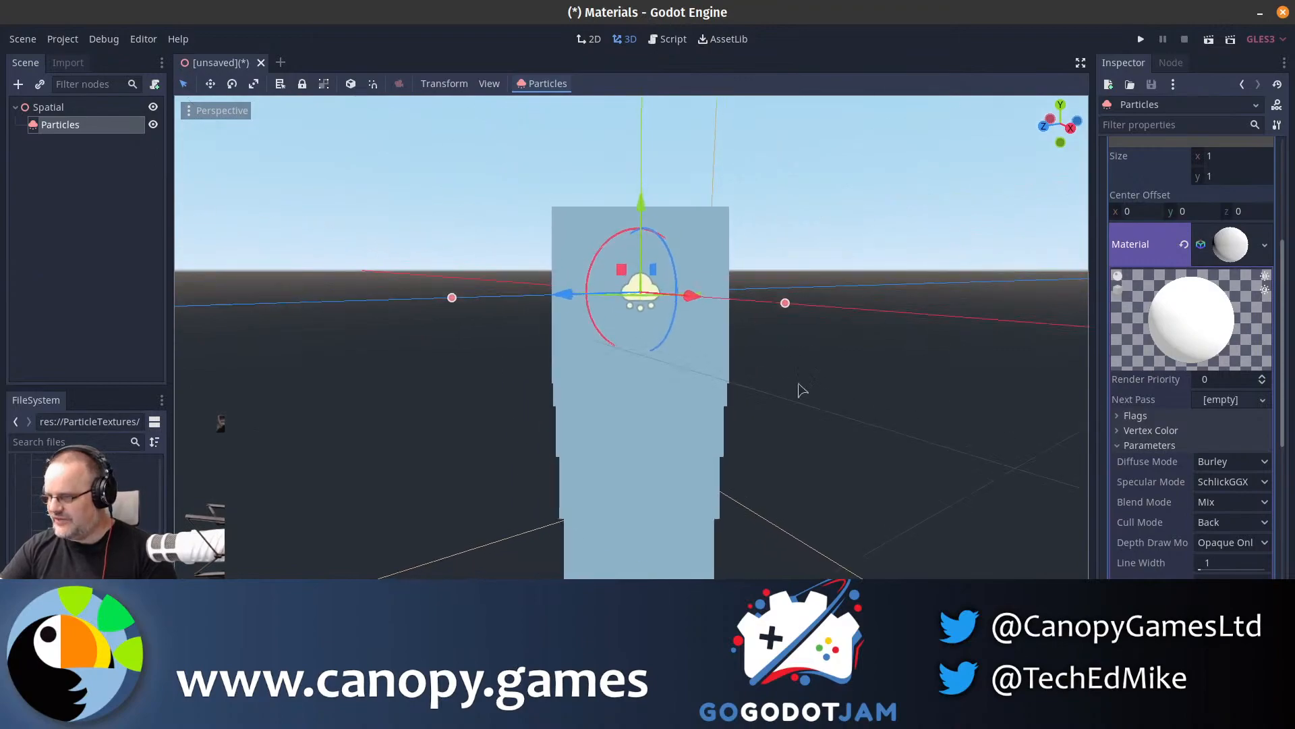
- Enable the Transparent and Unshaded flags on the quad's SpatialMaterial
left_click(1197, 447)
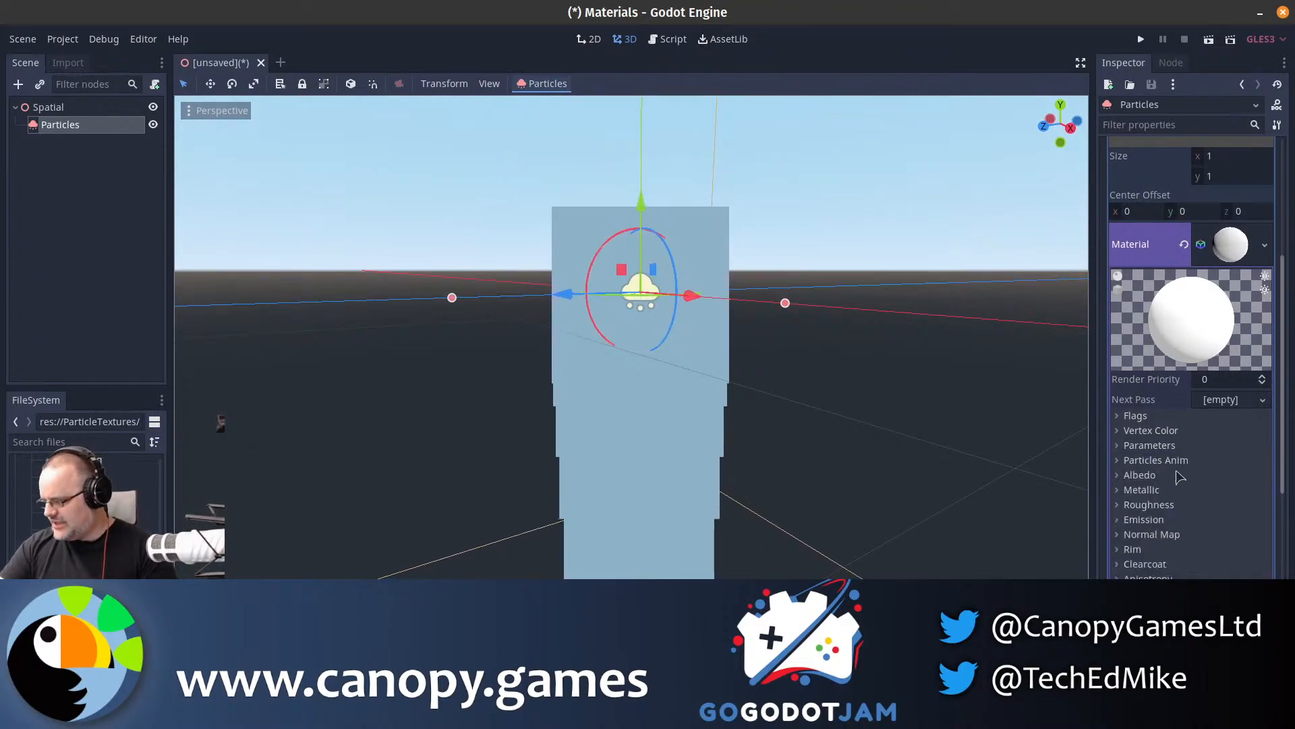
left_click(1178, 476)
left_click(1171, 417)
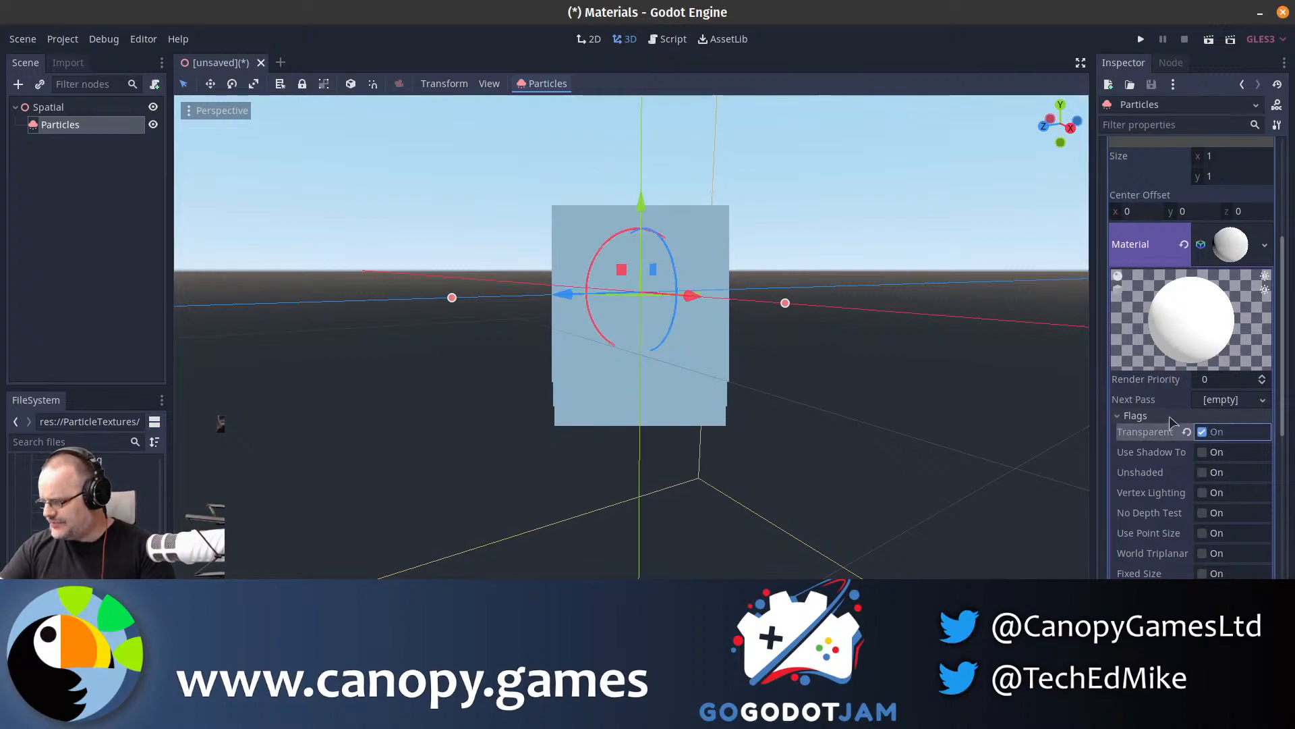
left_click(1202, 431)
left_click(1202, 472)
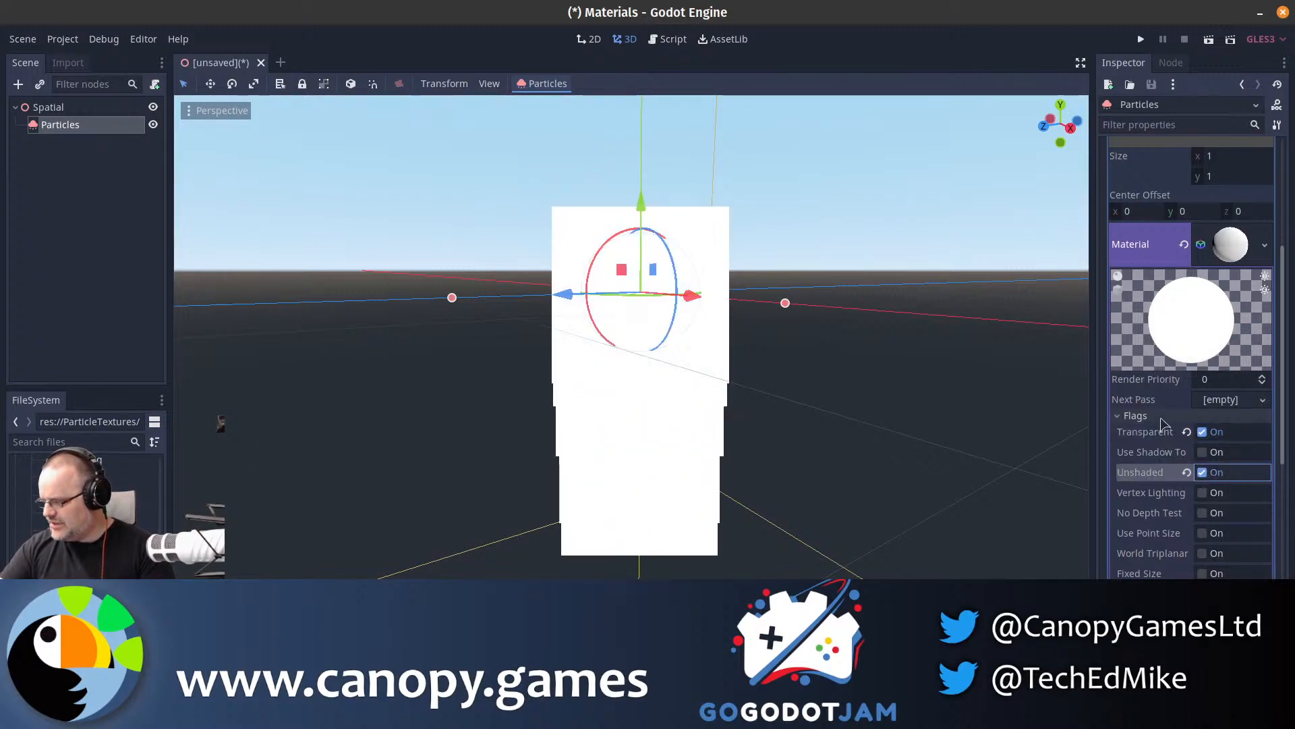
left_click(1135, 416)
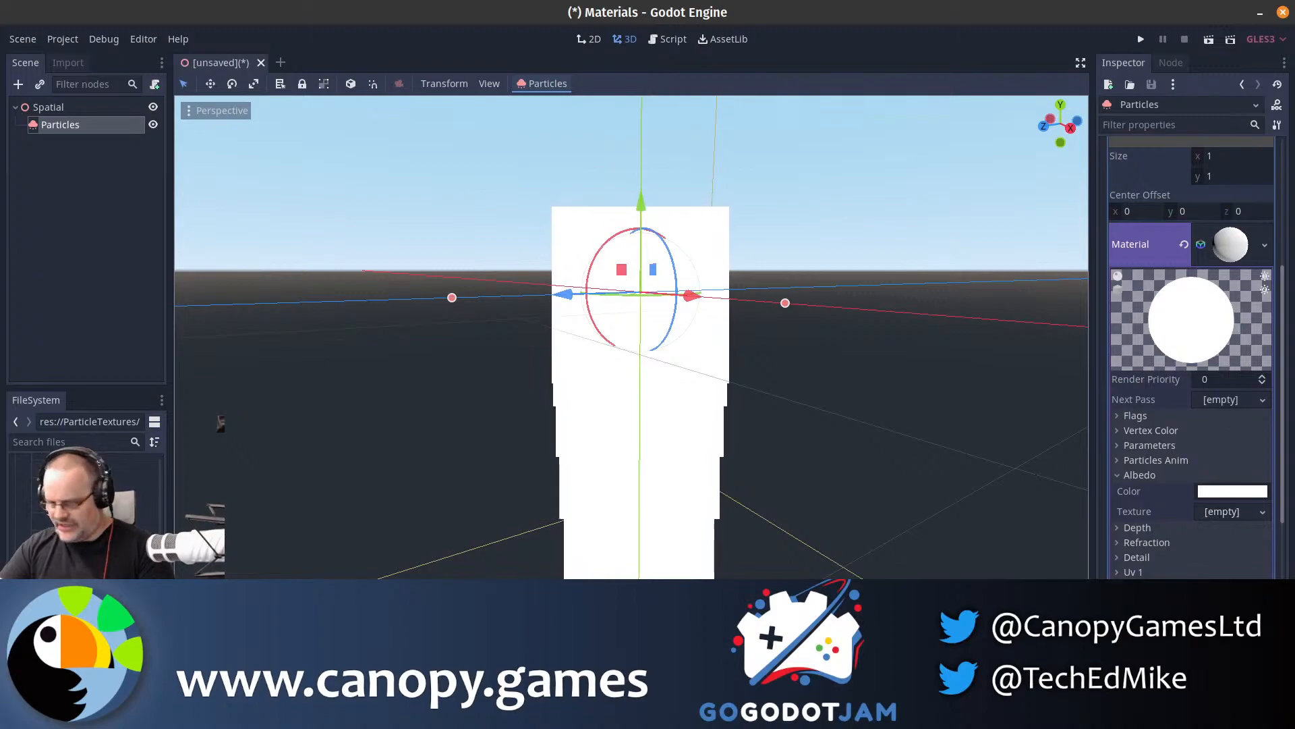
- Assign the triangle outline image from the ParticleTextures folder as the SpatialMaterial's albedo texture
mouse_move(74, 624)
left_mouse_down()
mouse_move(1052, 549)
mouse_move(1226, 514)
left_mouse_up()
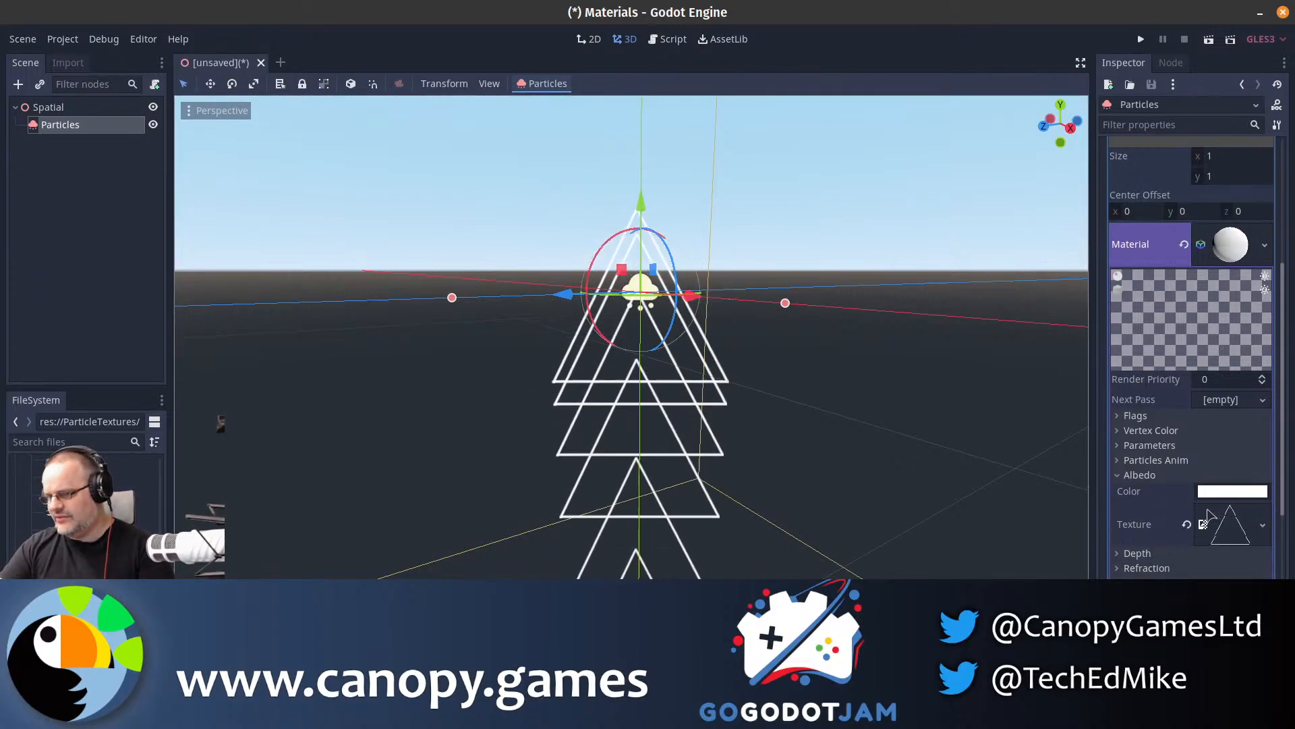
scroll(1179, 400, "up", 3)
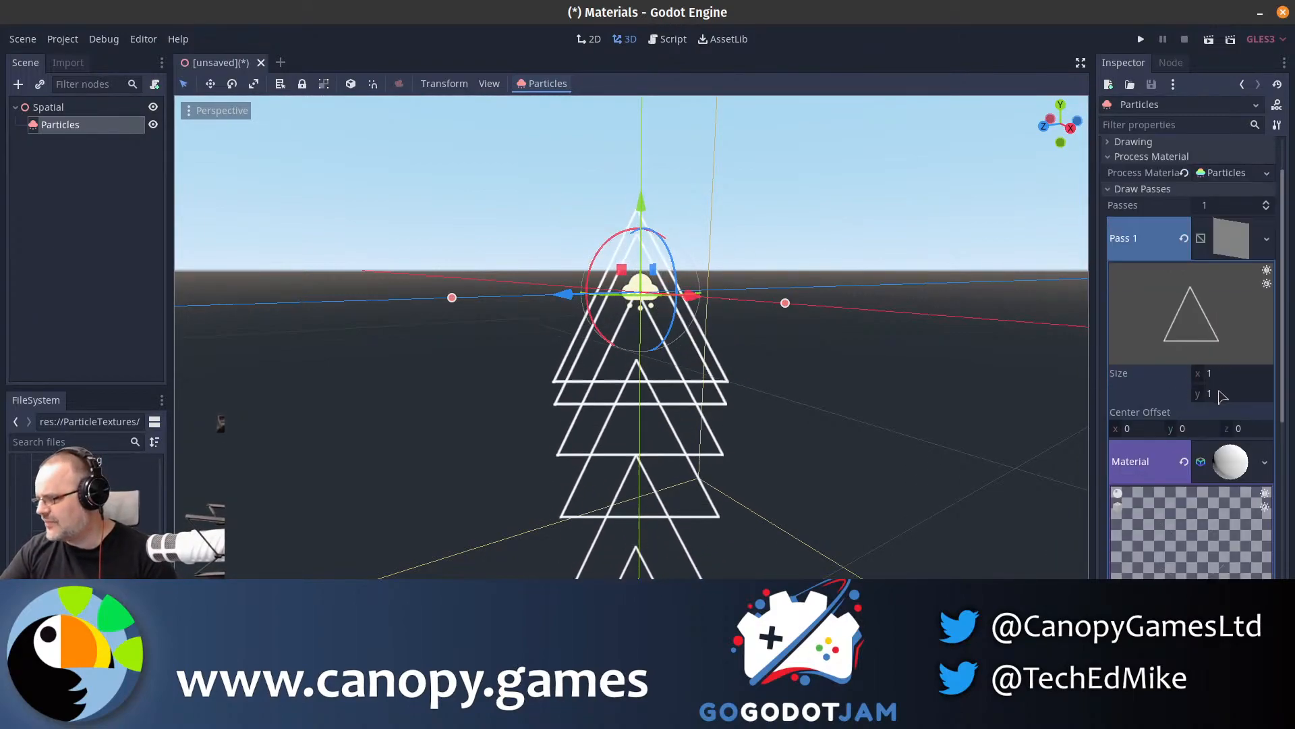
scroll(1223, 397, "up", 2)
scroll(1191, 459, "down", 5)
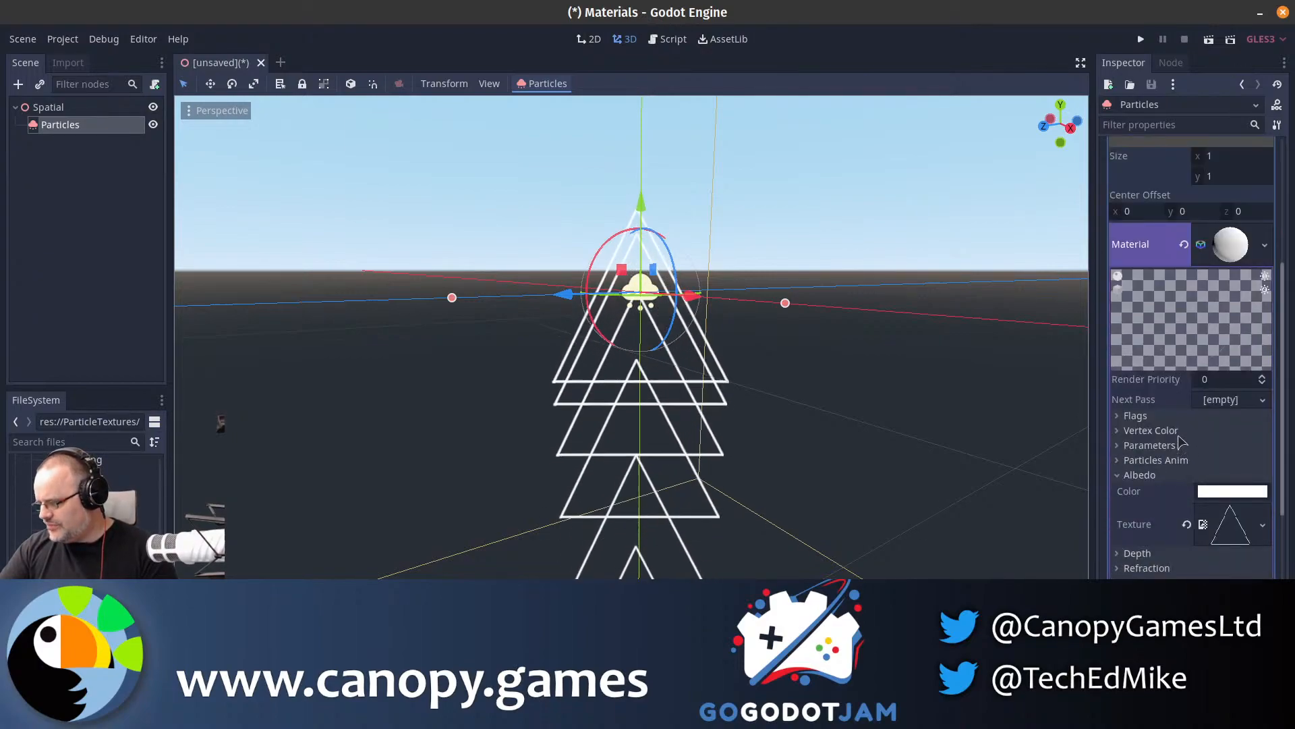
- Set the SpatialMaterial's blend mode to Add
left_click(1149, 445)
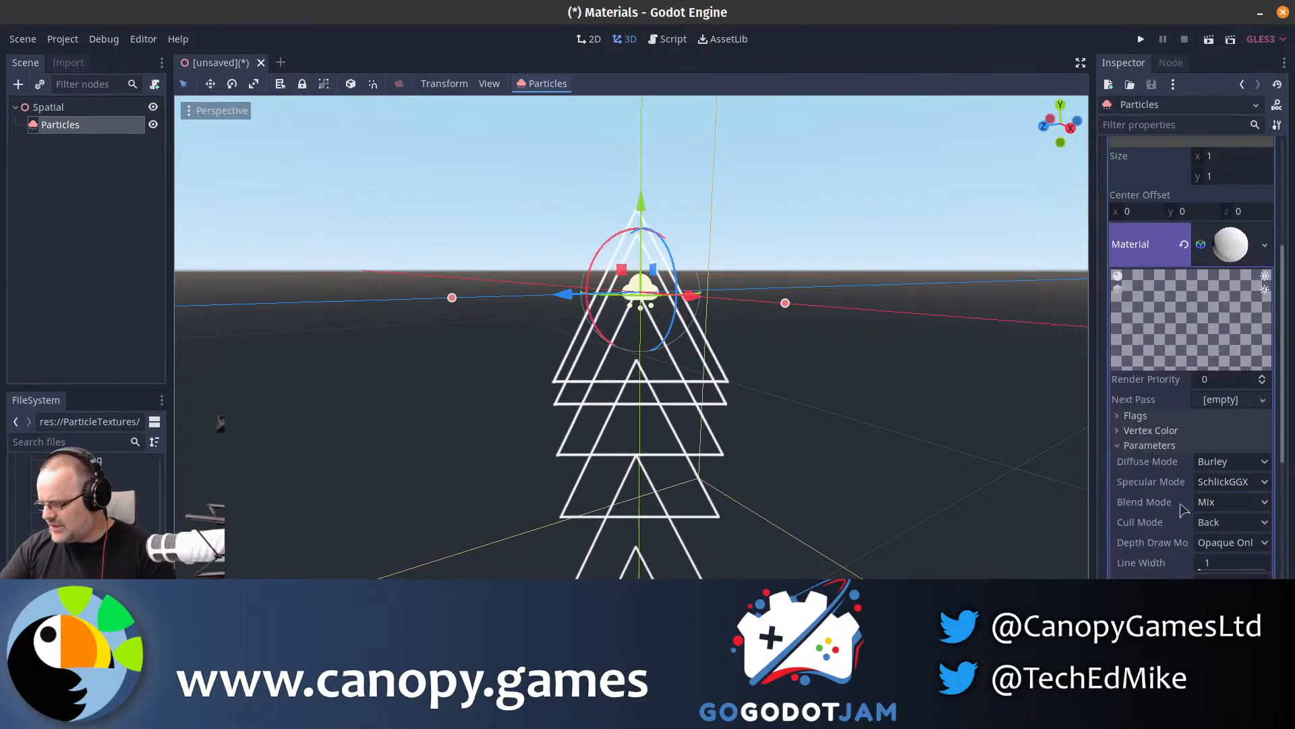
left_click(1200, 504)
left_click(1225, 542)
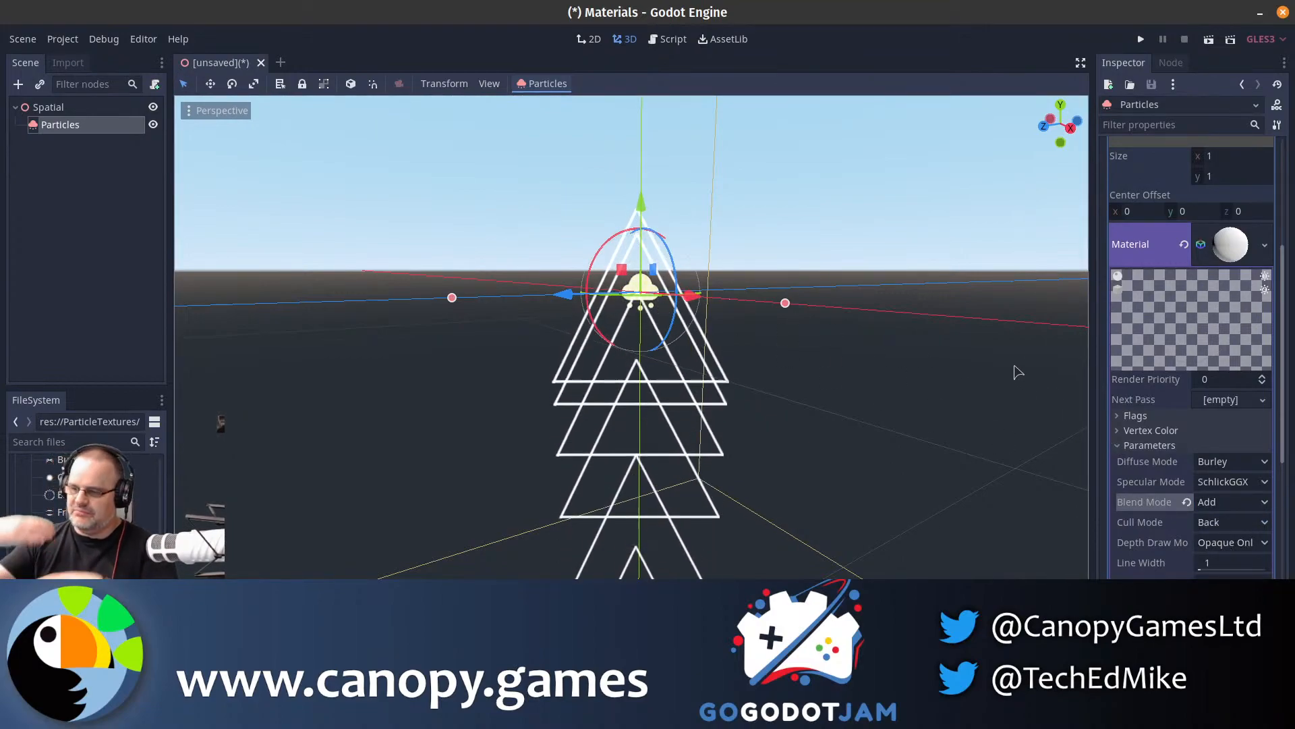
left_click(1214, 502)
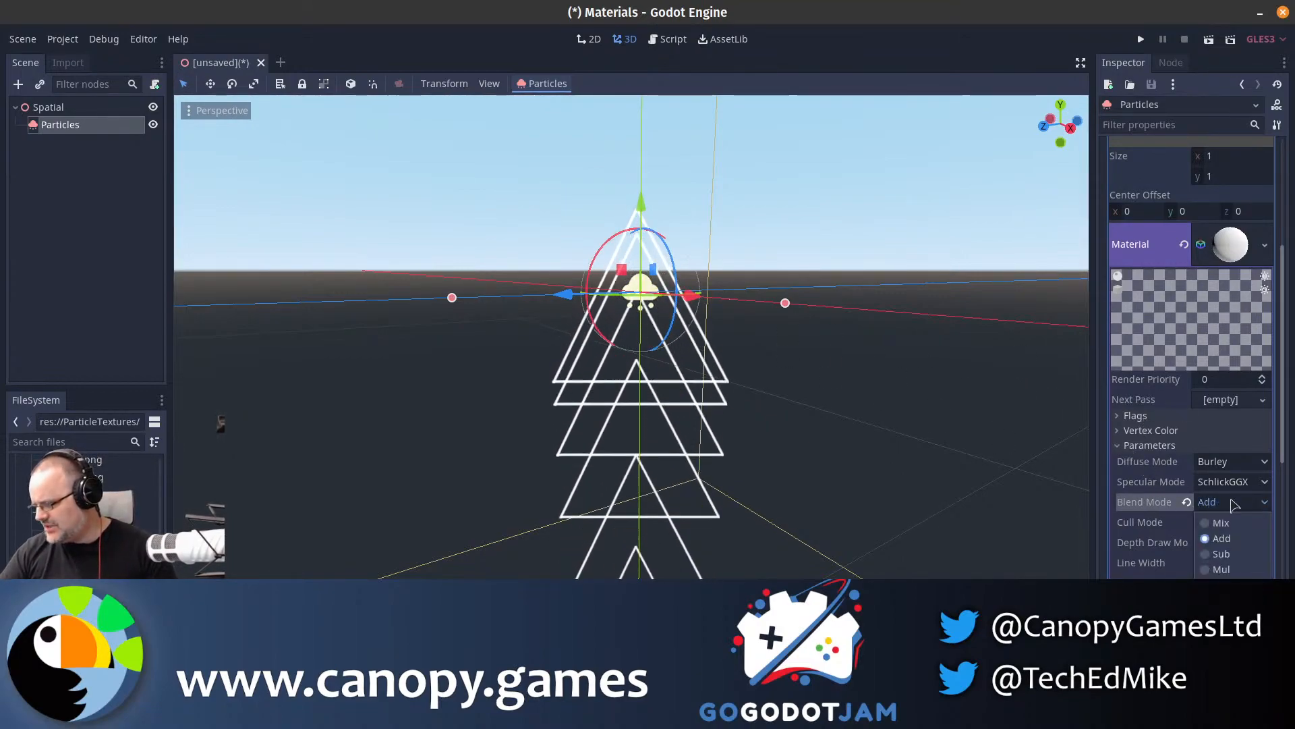
left_click(1151, 502)
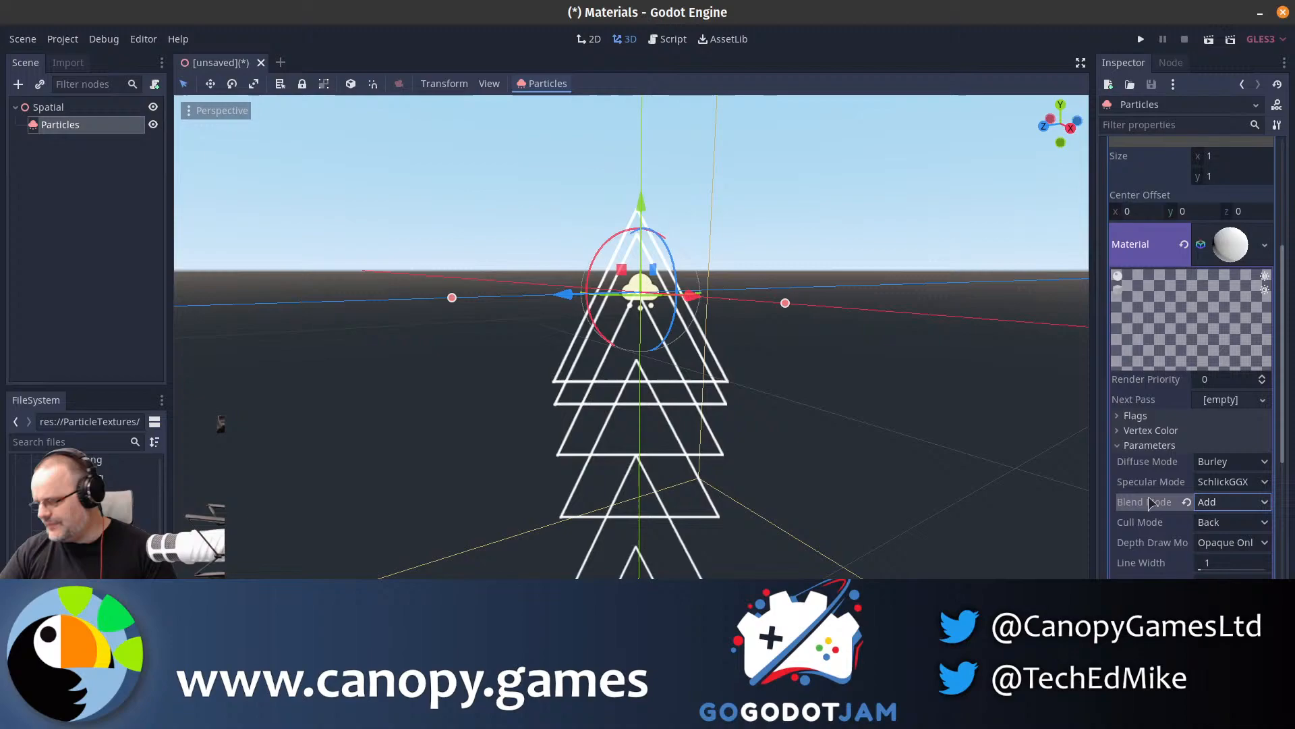
- Make the SpatialMaterial use the vertex color as albedo
left_click(1195, 445)
left_click(1190, 431)
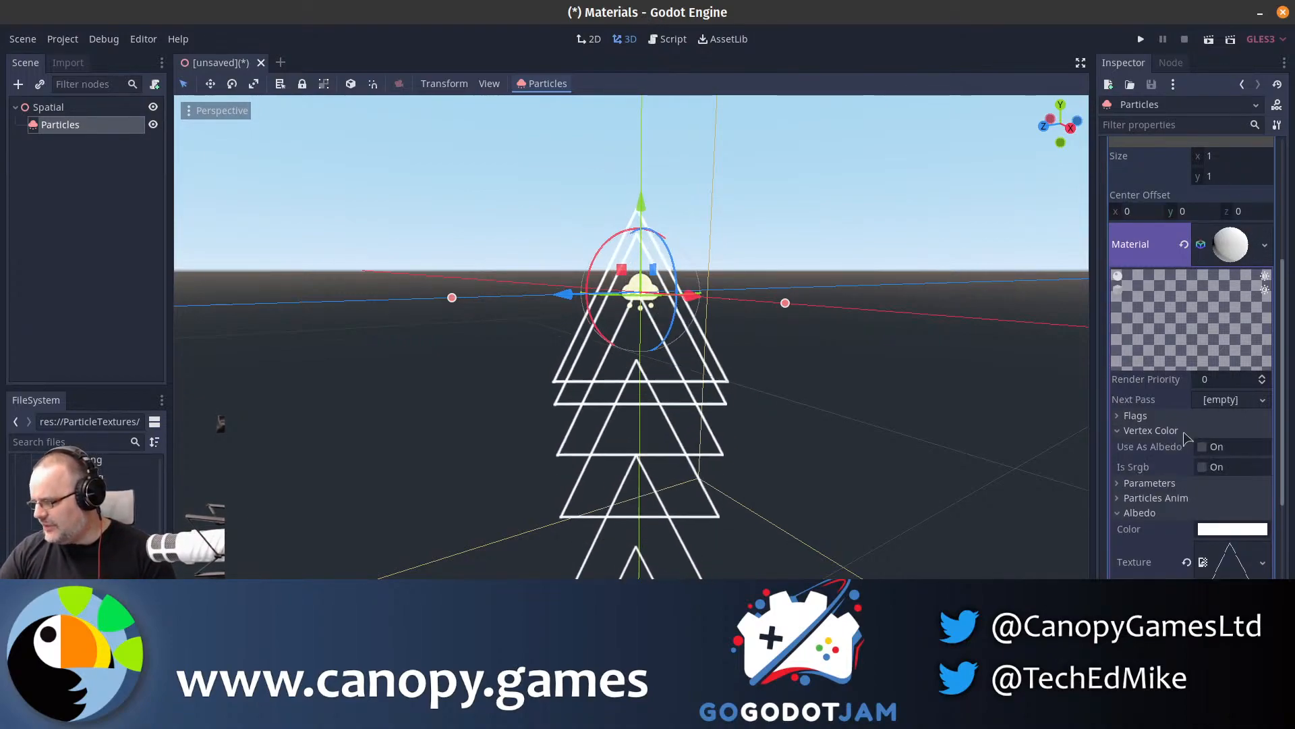
left_click(1216, 448)
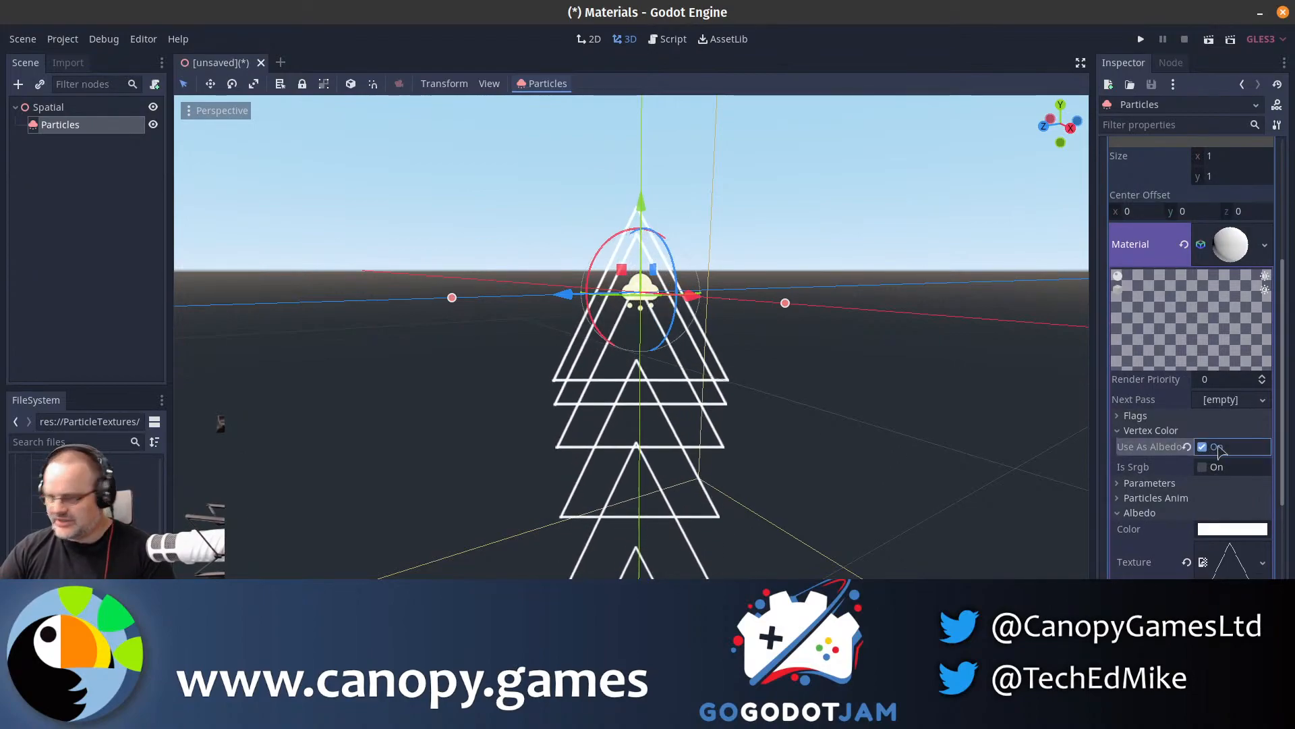
- Set the Y gravity of the particles' process material to 0 and view the stationary particles up close
scroll(1219, 305, "up", 3)
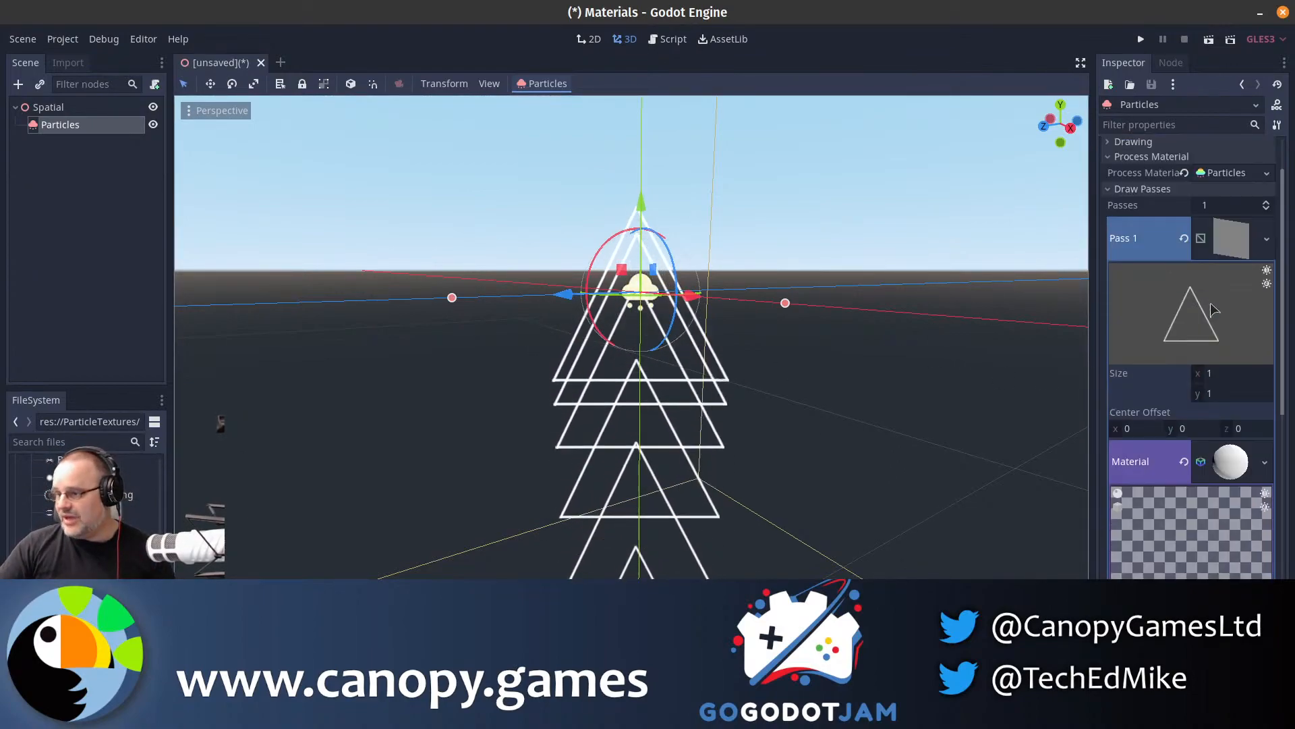
scroll(1234, 350, "up", 1)
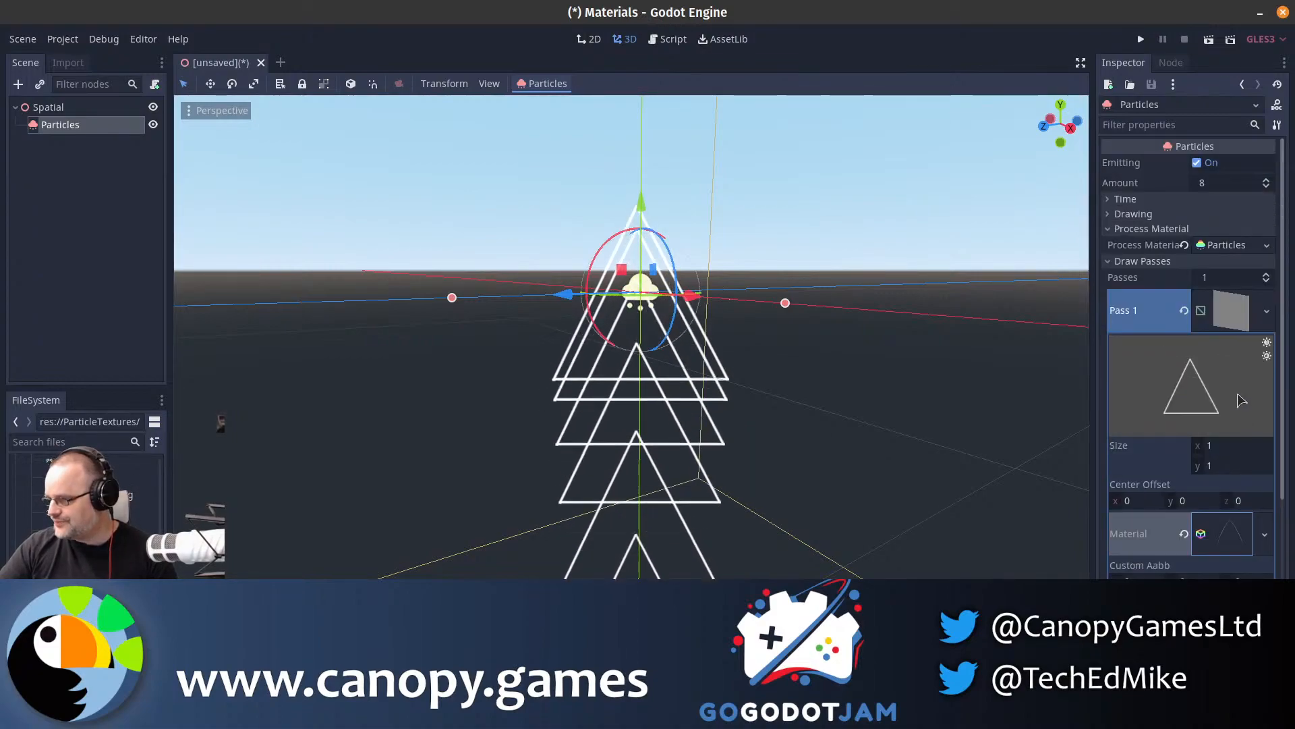
left_click(1234, 253)
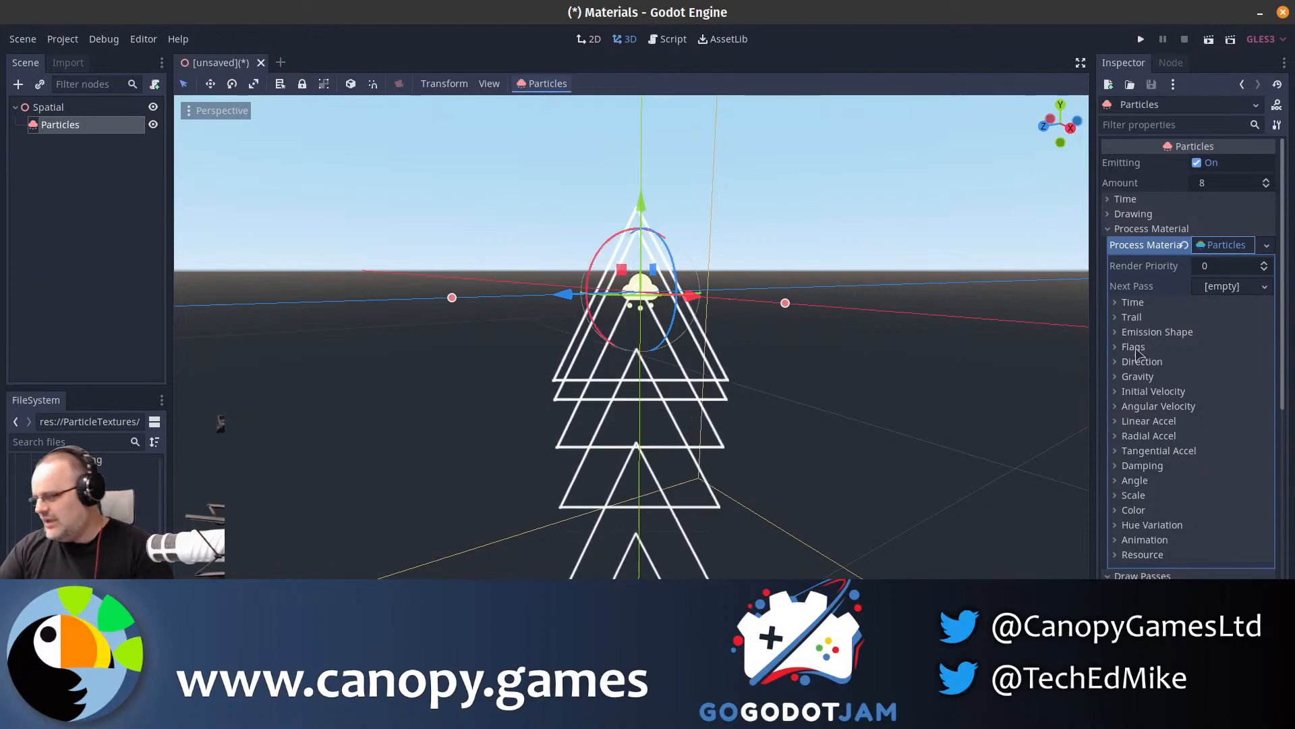
left_click(1148, 378)
left_click(1193, 408)
type("0")
key("Return")
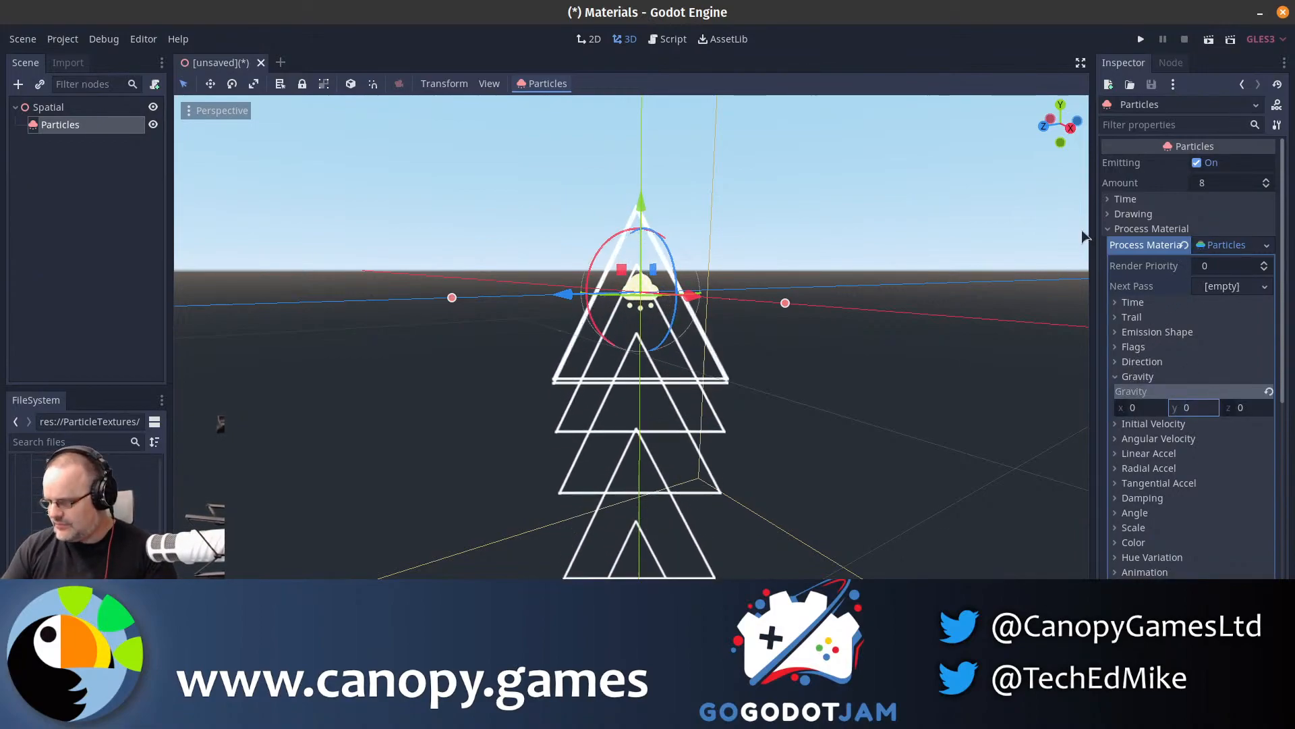
right_click_drag(948, 226, 922, 189)
key("e")
key("w")
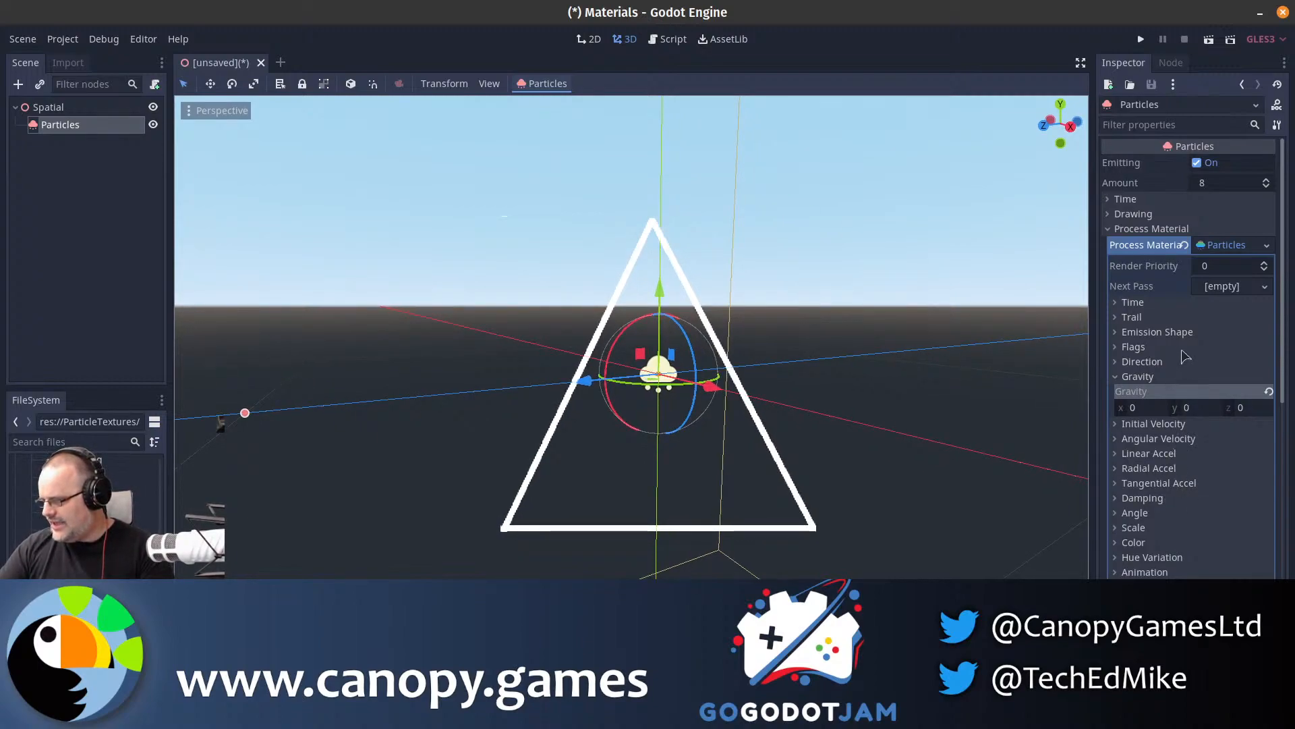
- Try particle angles of 360 and 180 in the process material
left_click(1155, 514)
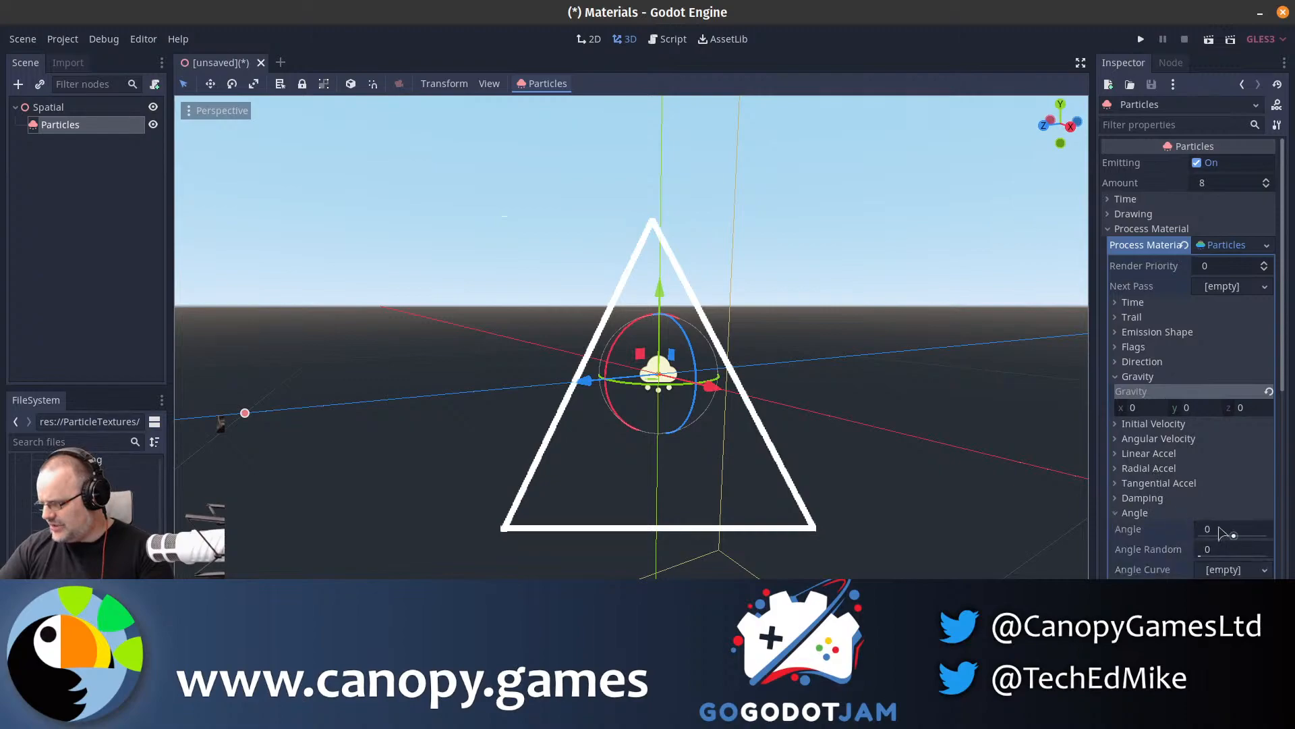
left_click(1228, 529)
type("360")
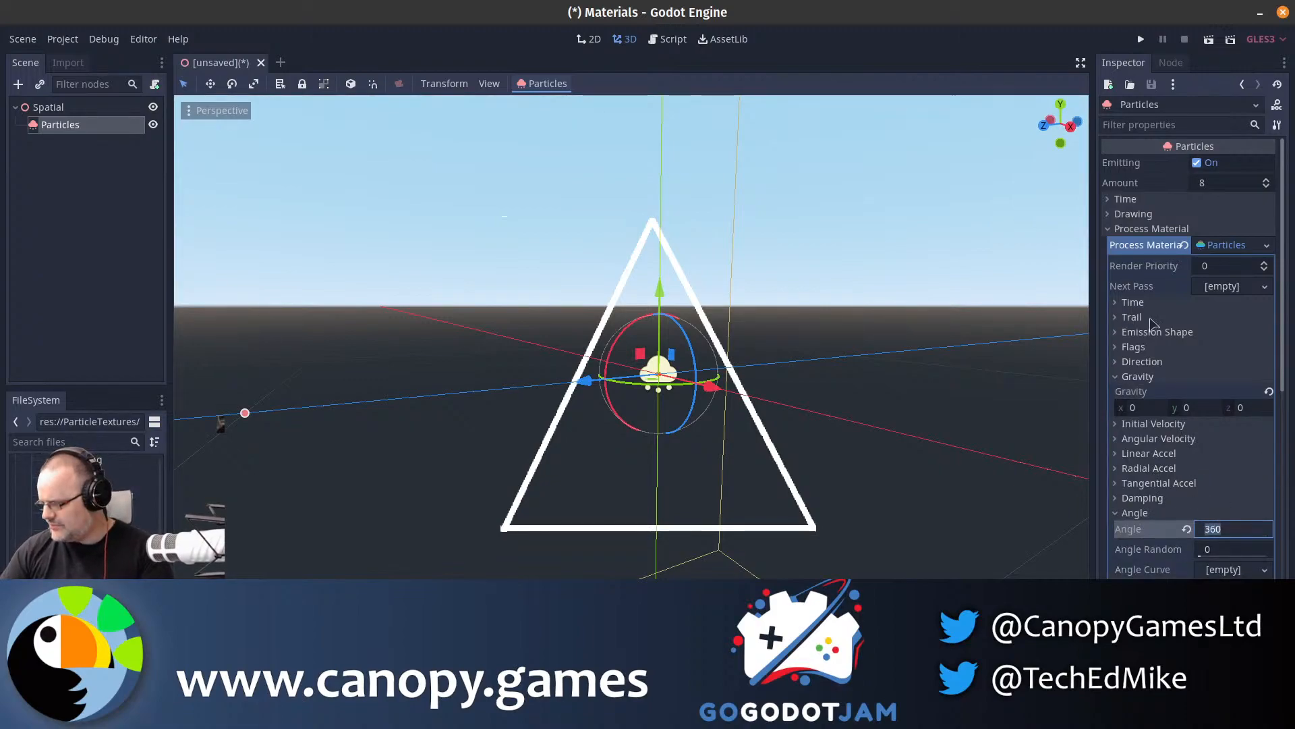
double_click(1226, 528)
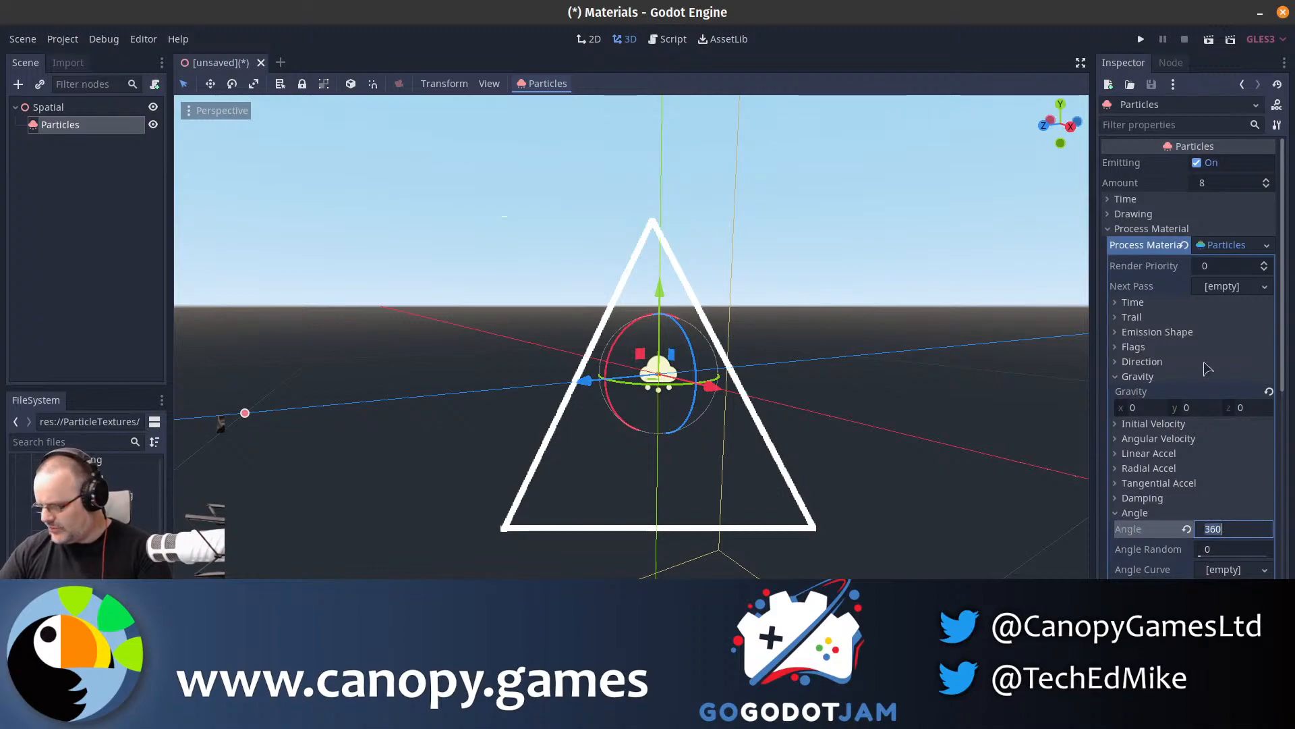
type("180")
key("Return")
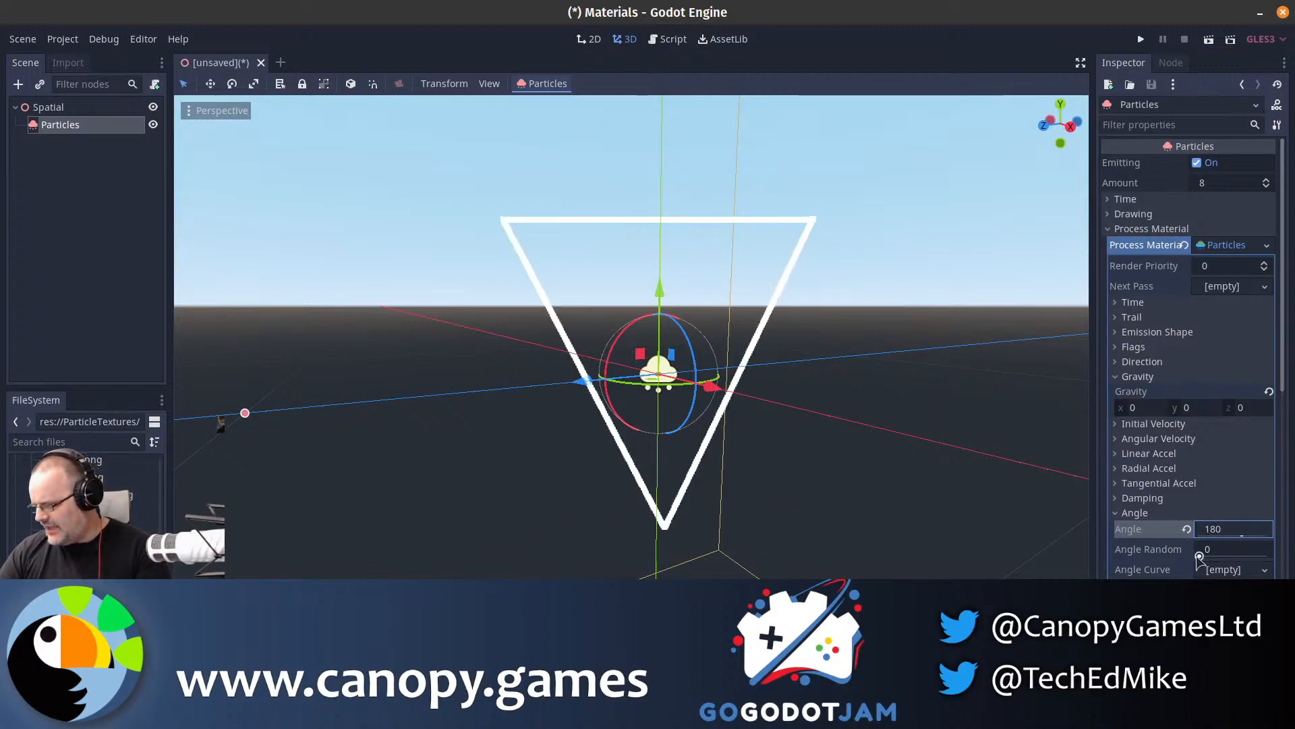
- Set the process material's angle randomness to 1 and its angle to 360
left_click_drag(1199, 555, 1271, 555)
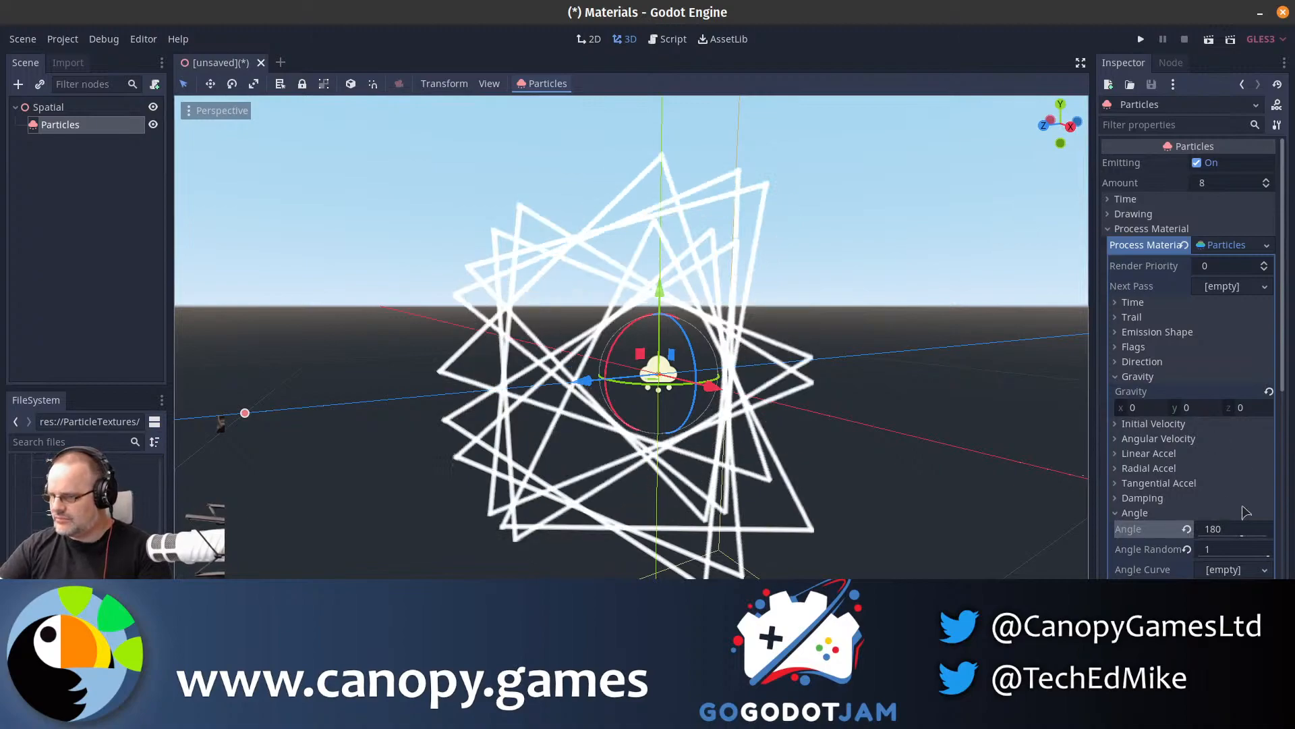
double_click(1226, 528)
type("360")
key("Return")
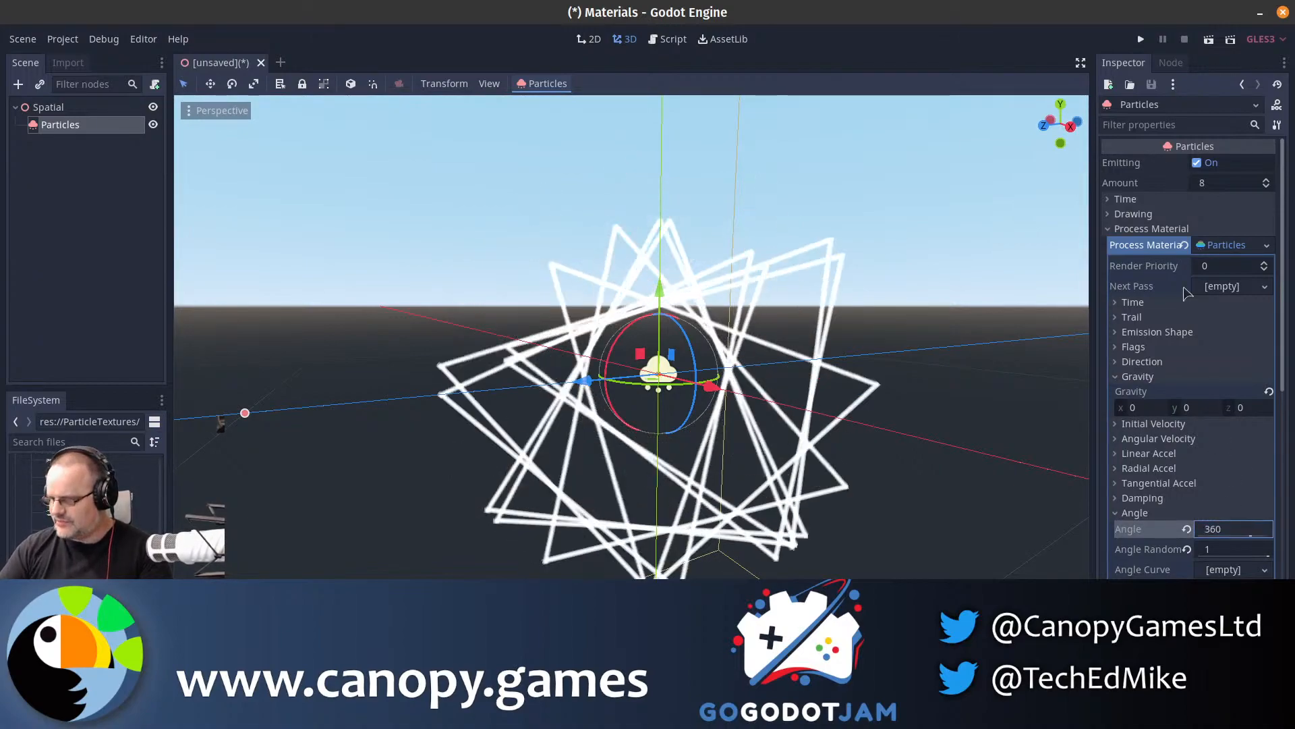
- Set the lifetime of the Particles node to 0.25
left_click(1234, 185)
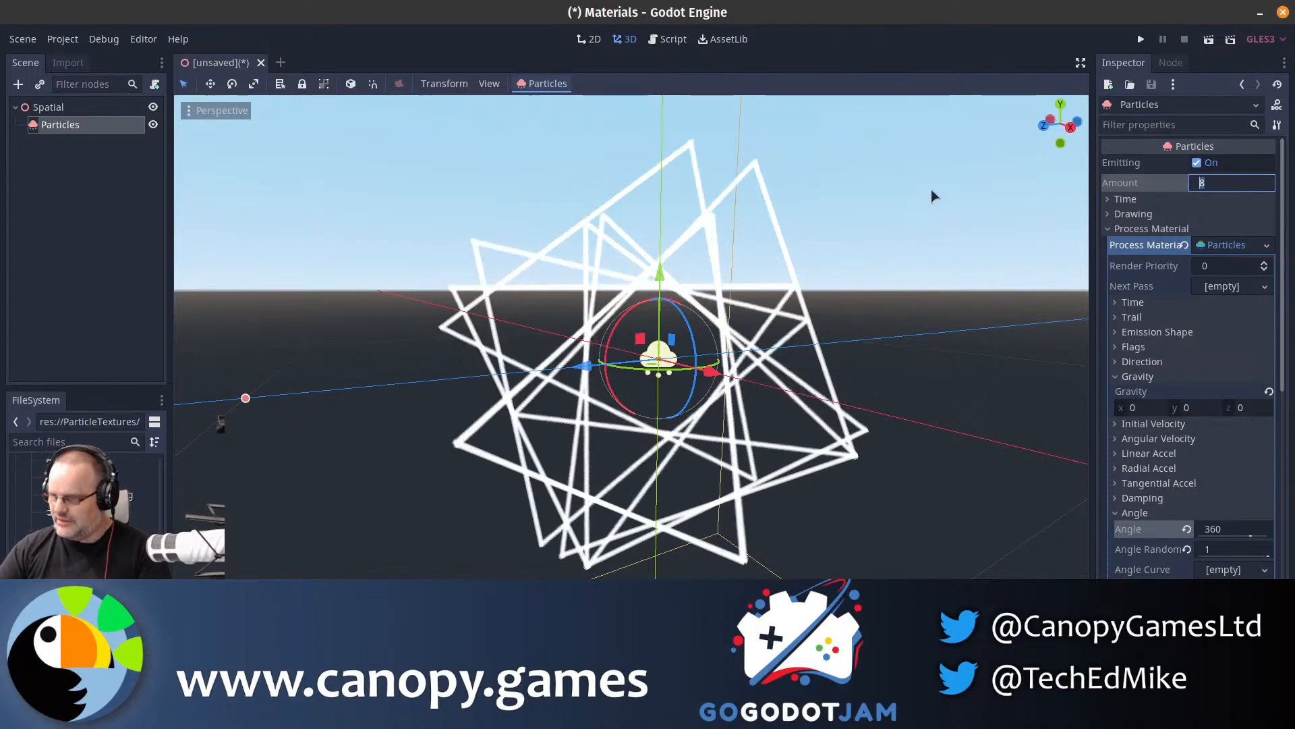
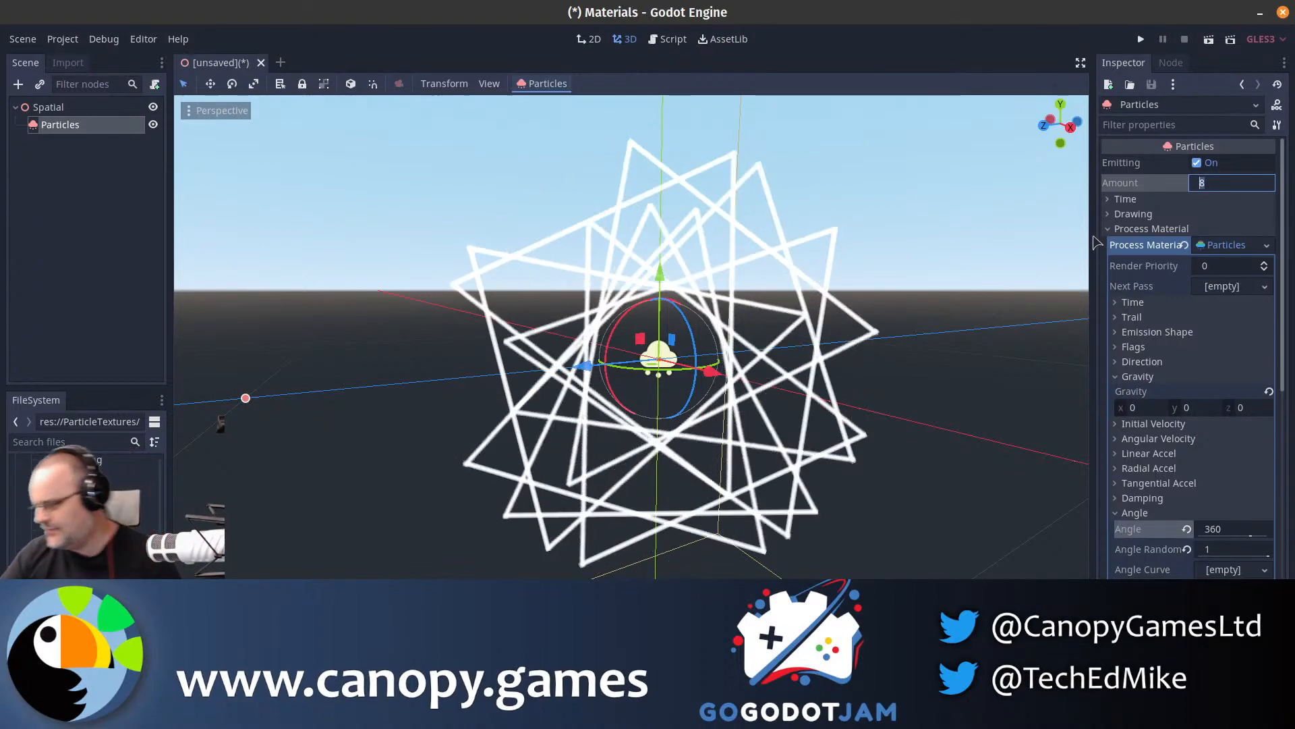
left_click(1199, 201)
left_click(1214, 214)
type(".2")
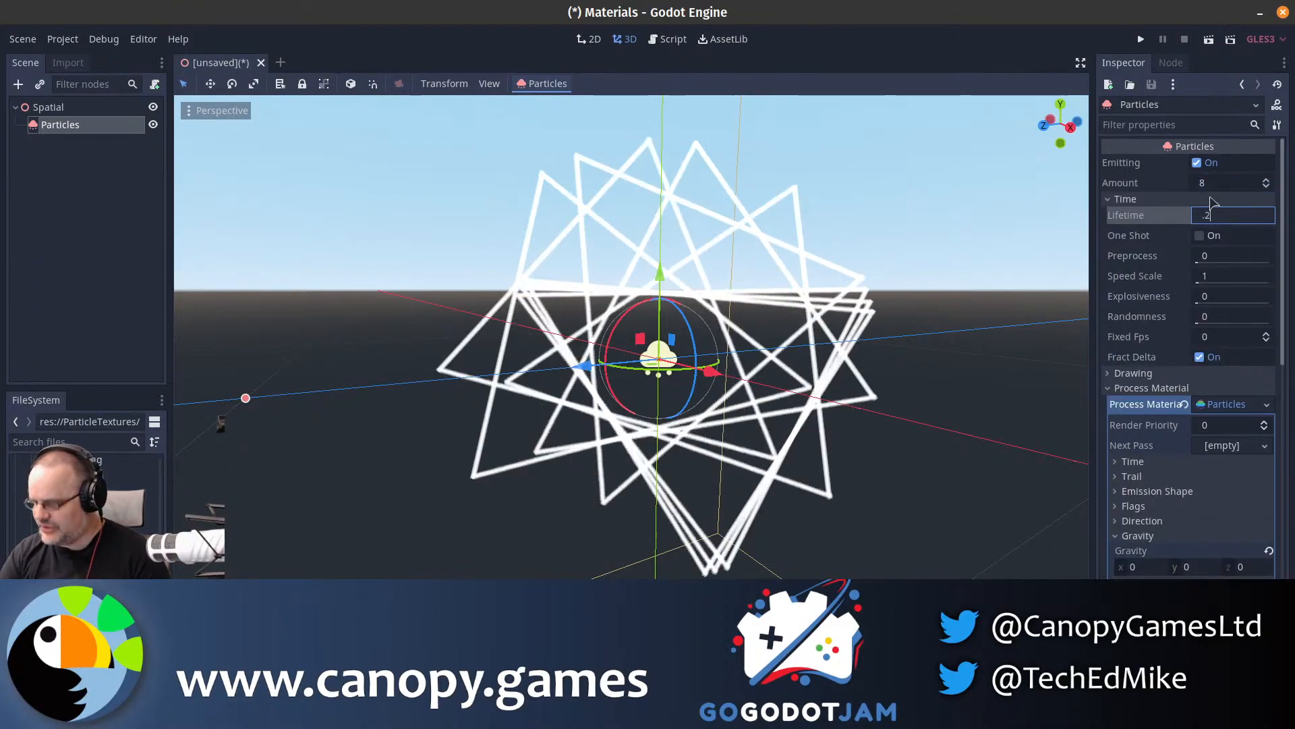
type("5")
key("Return")
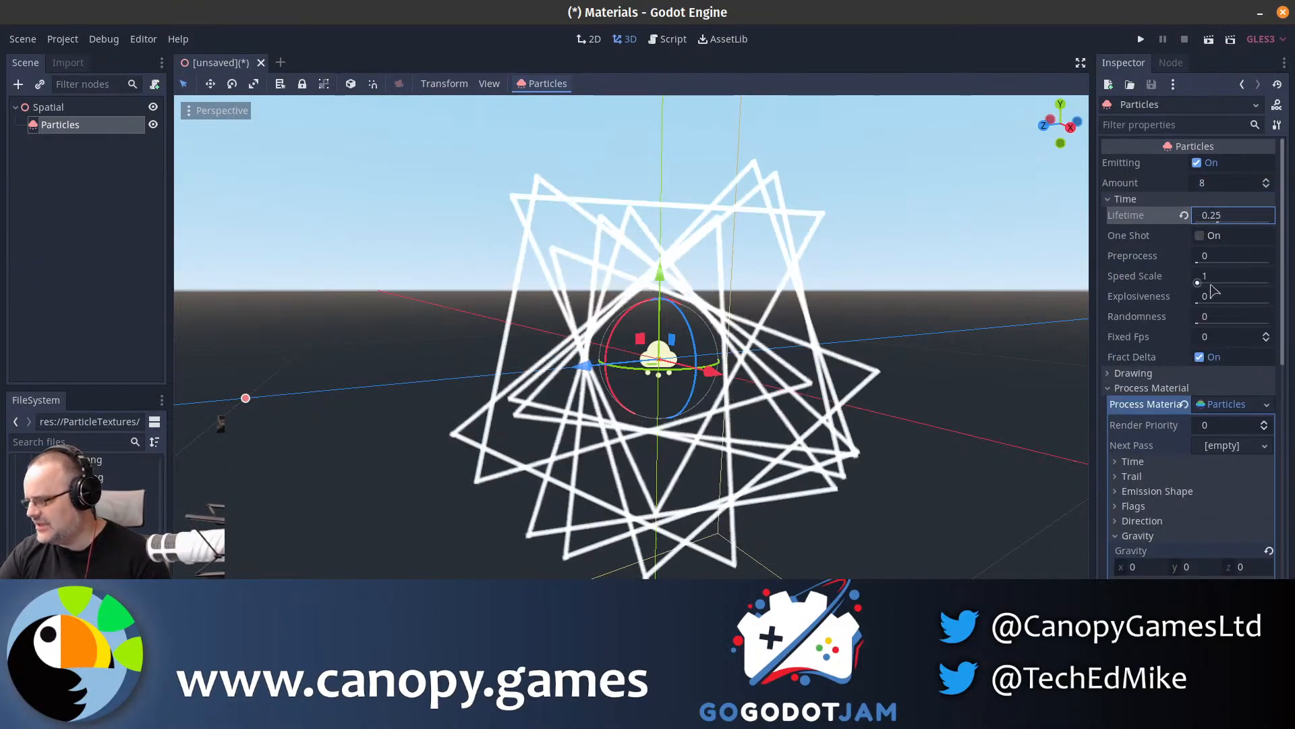
- Try an amount of 16 particles on the Particles node
left_click(1224, 182)
type("16")
key("Return")
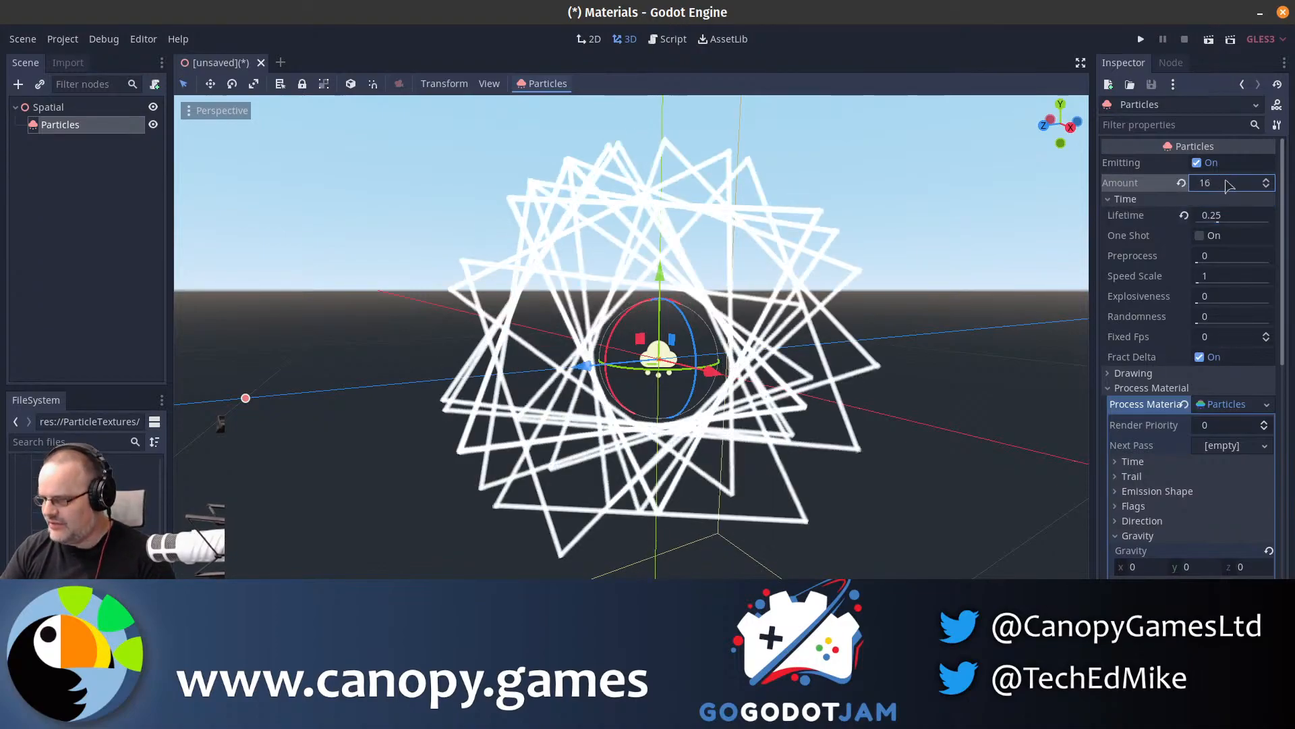
- Set the particle amount to 64 and inspect the denser ring of triangles in the viewport
scroll(919, 317, "down", 3)
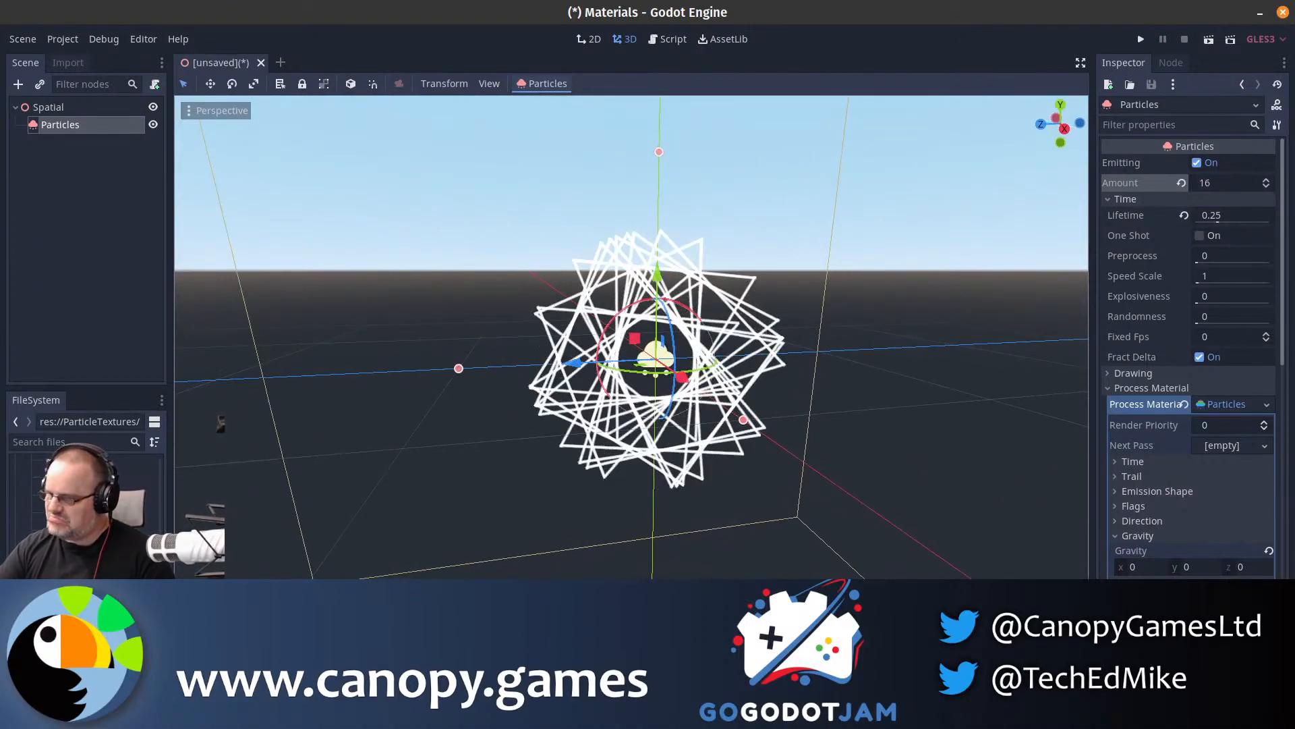
left_click(1208, 182)
type("64")
key("Return")
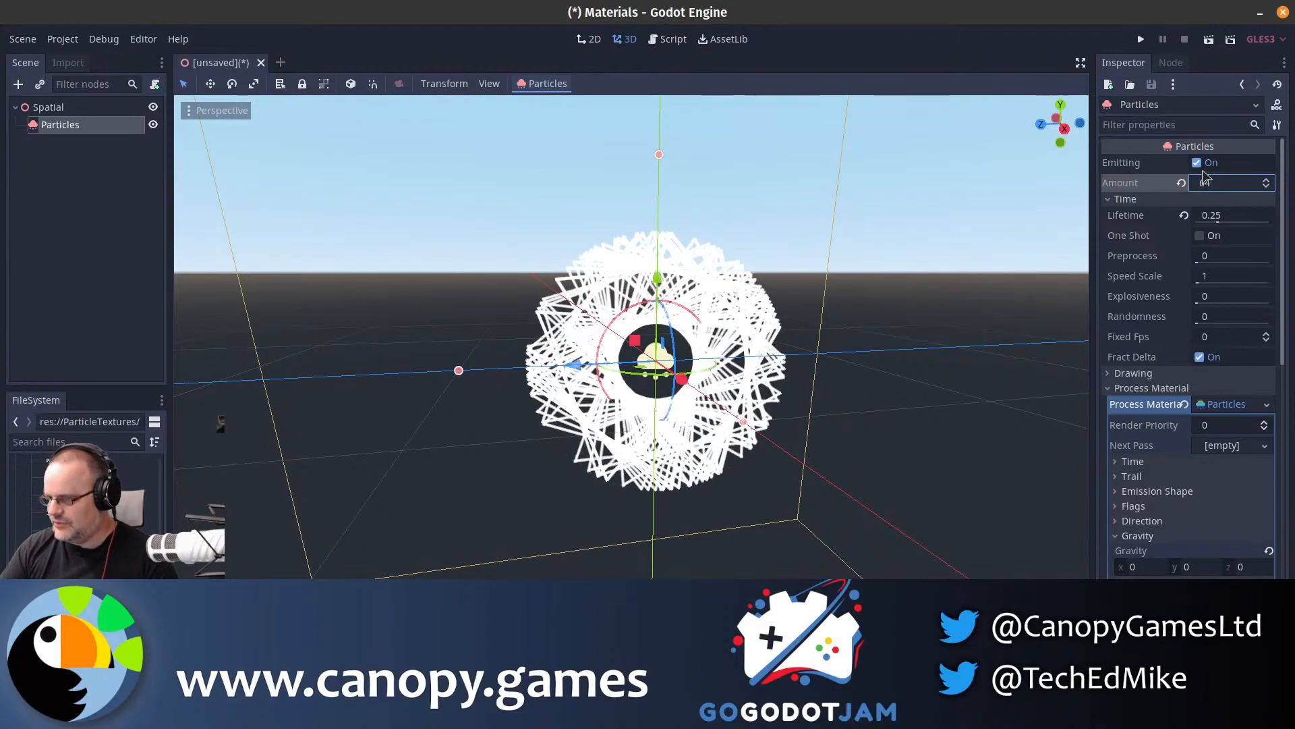
right_click_drag(830, 310, 830, 297)
key("w")
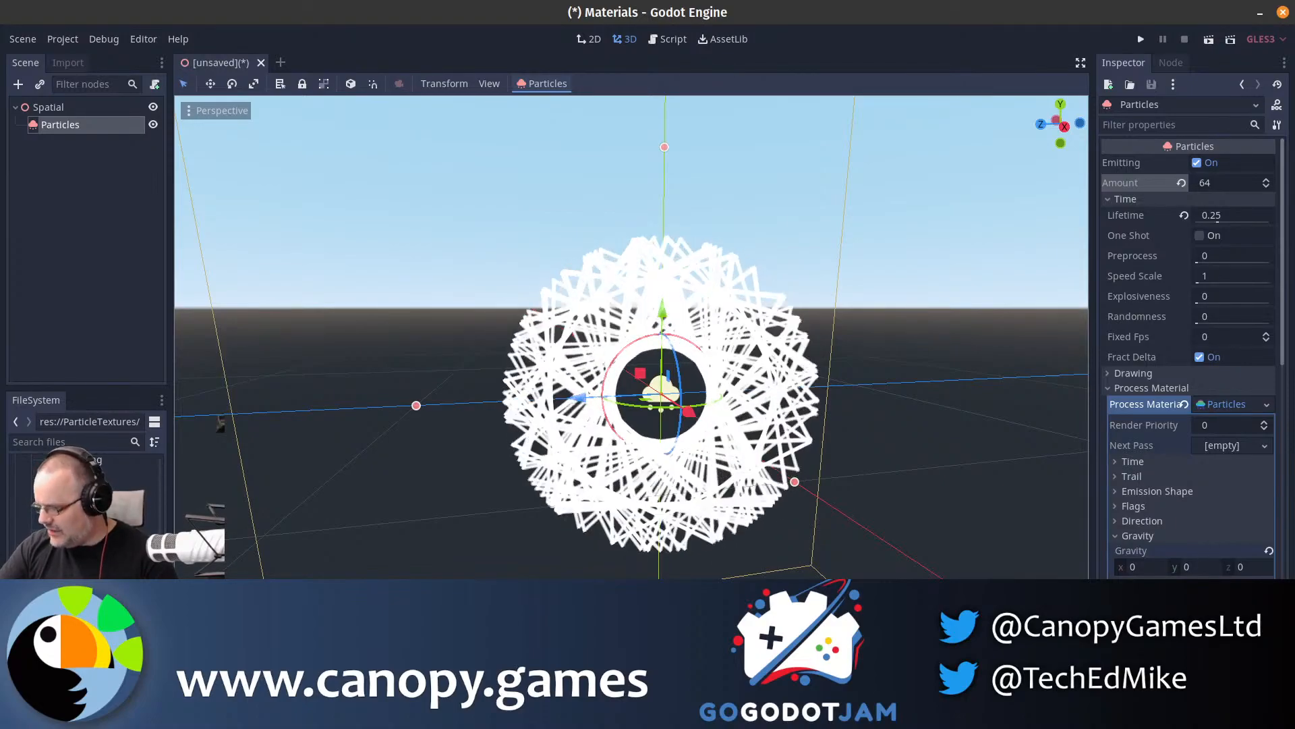
- Add two points at full scale to the process material's scale curve, at about 0.25 and 0.8 of the lifetime
scroll(1187, 351, "down", 3)
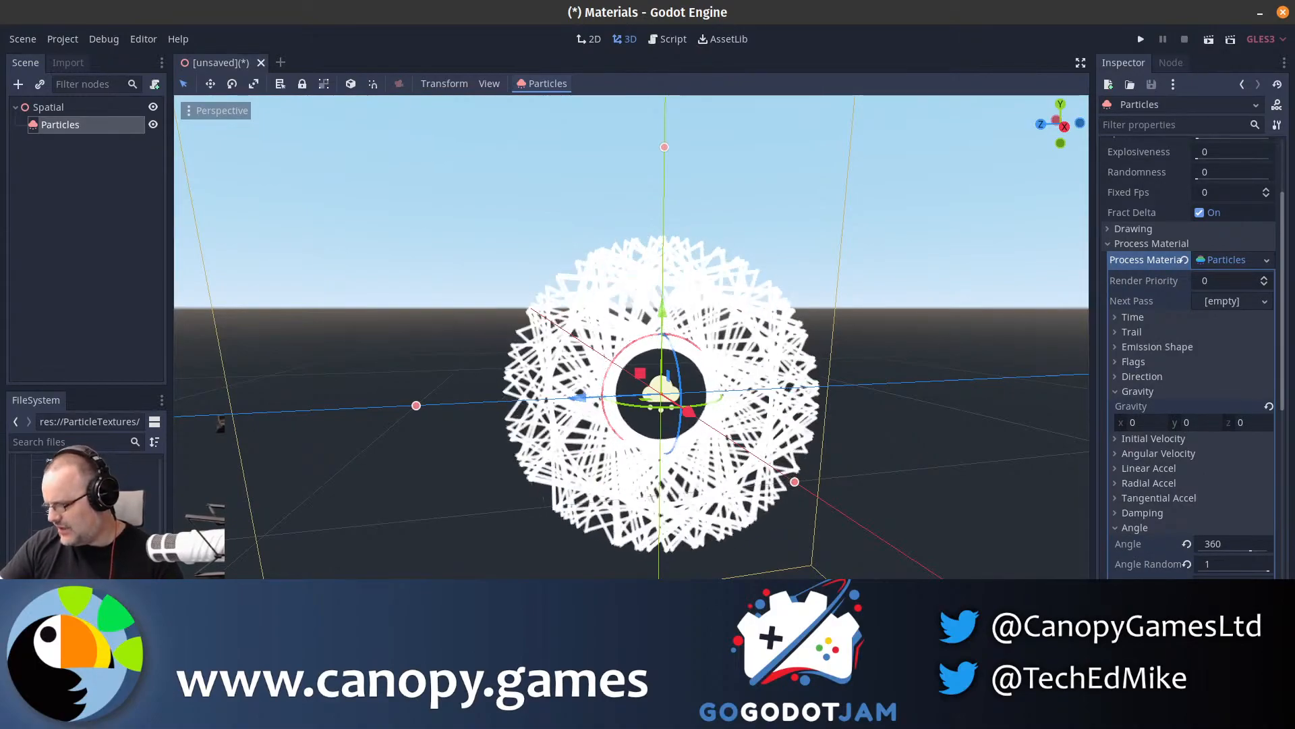
scroll(1227, 531, "down", 5)
left_click(1222, 440)
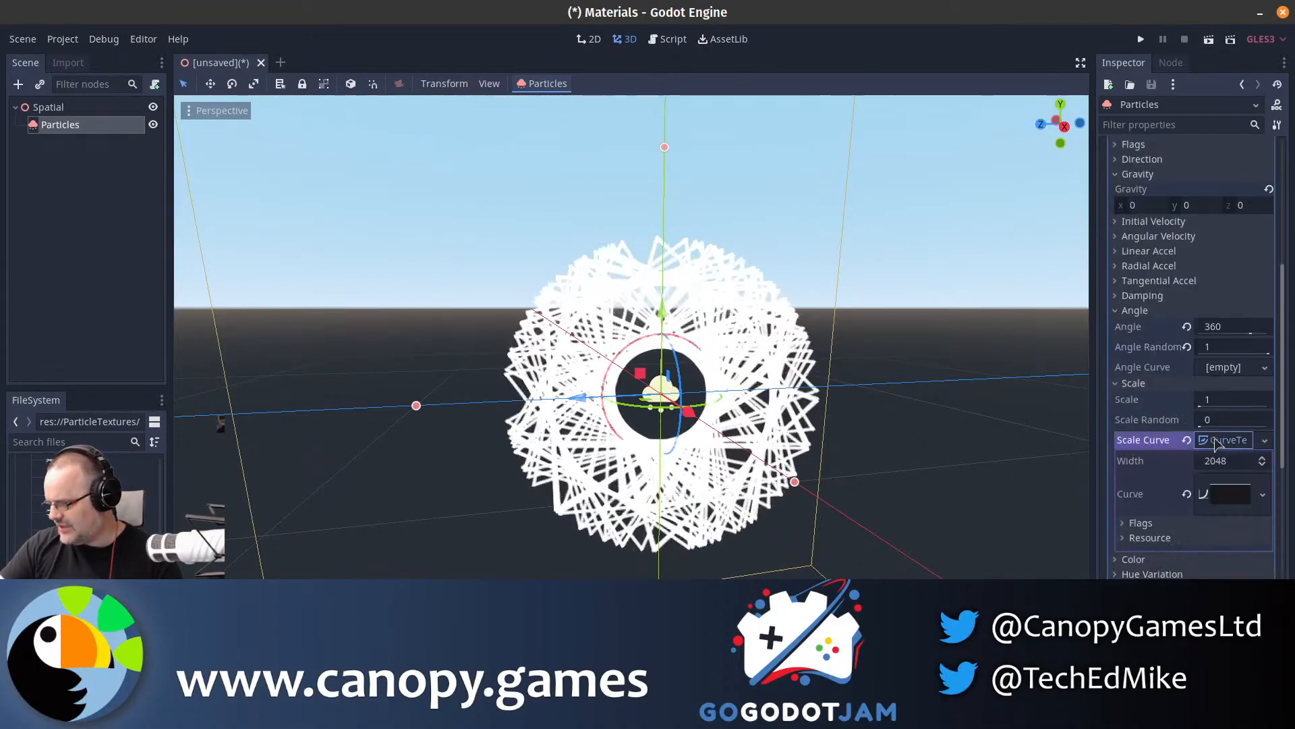
left_click(1232, 496)
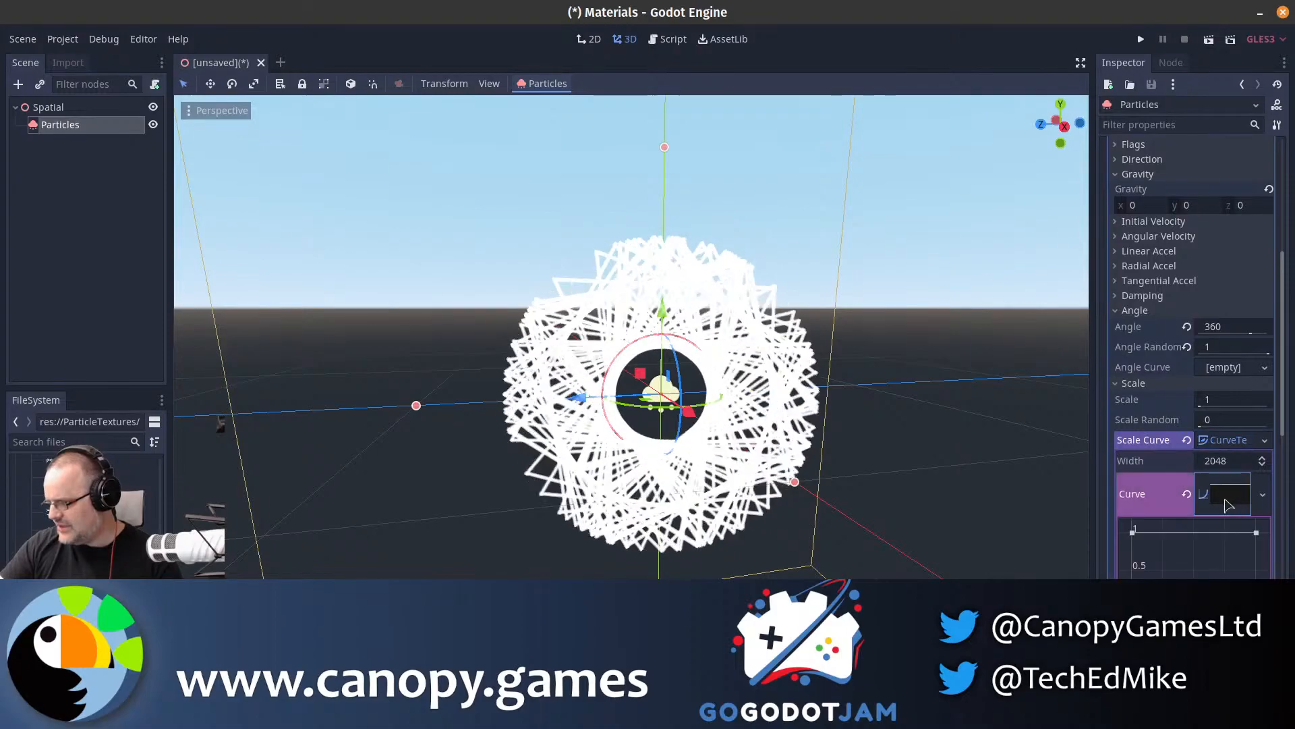
left_click(1161, 533)
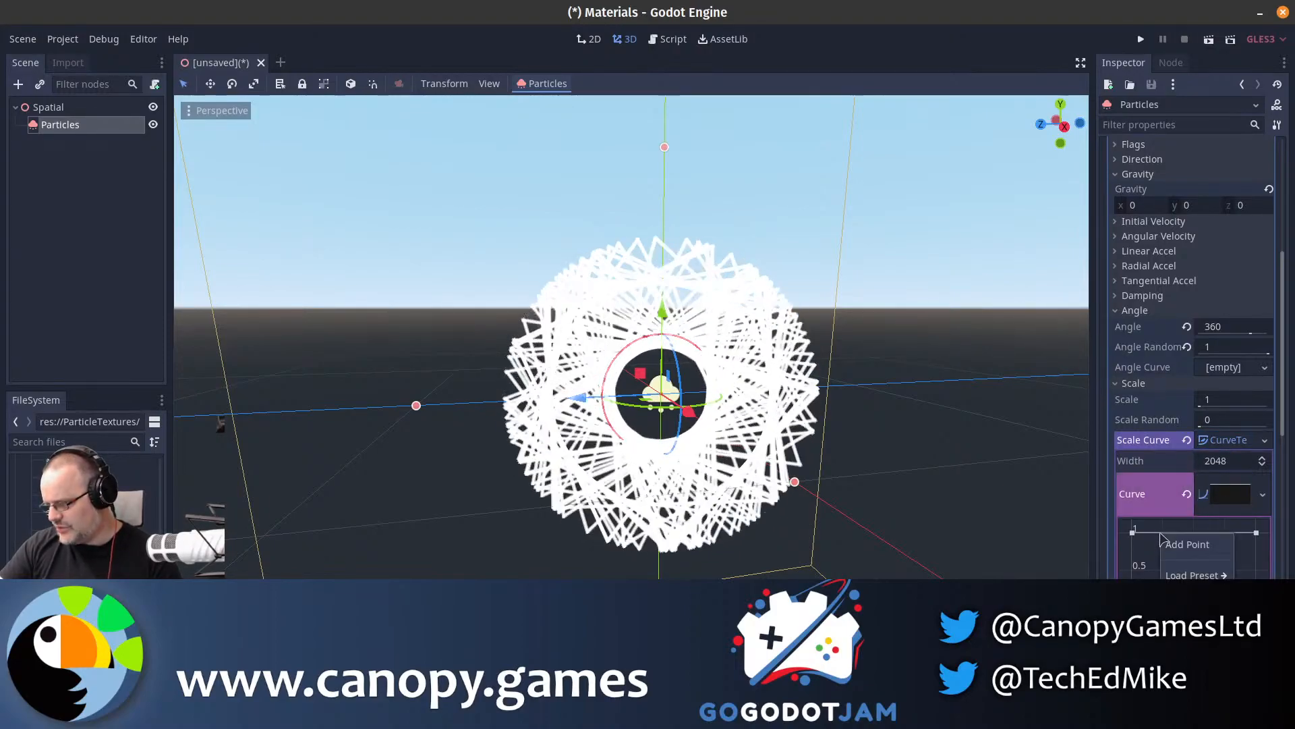
left_click(1232, 533)
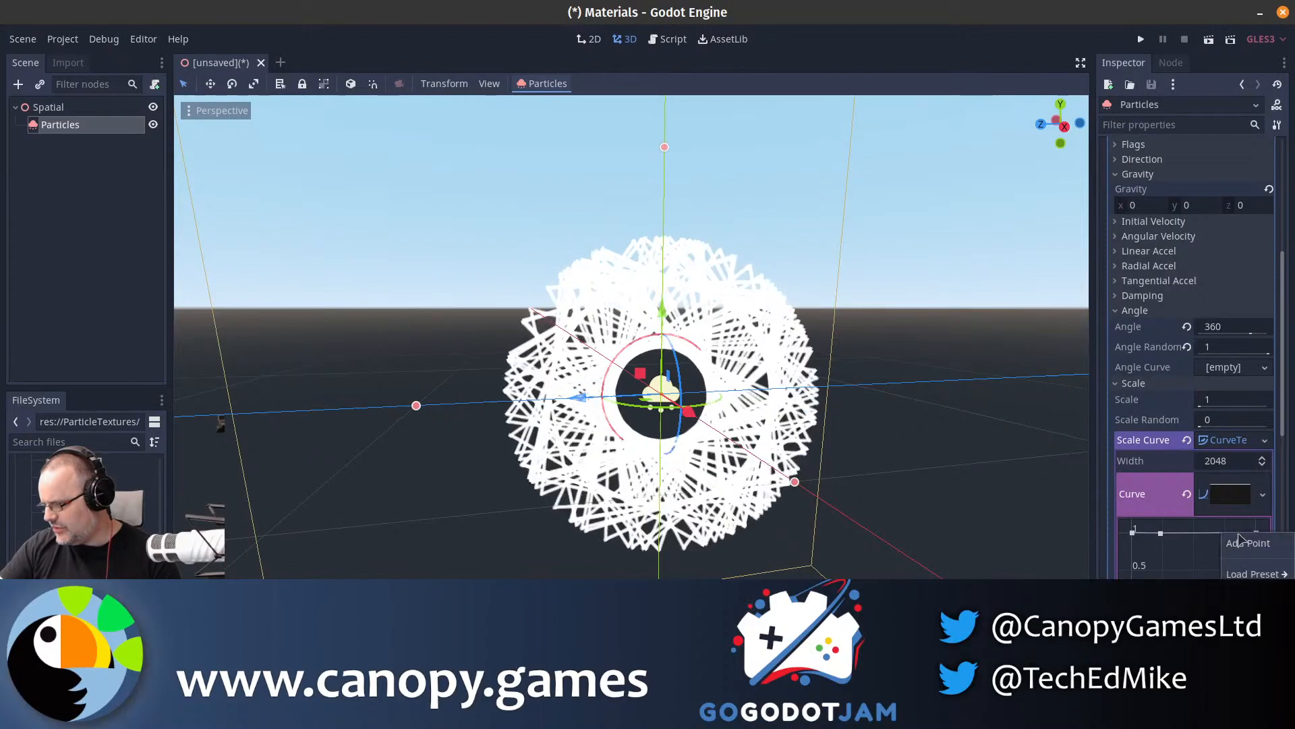
- Lower the scale curve's start to about 0.5 and its end to 0, and tilt the inner points' tangents to round the curve
left_click_drag(1132, 533, 1132, 566)
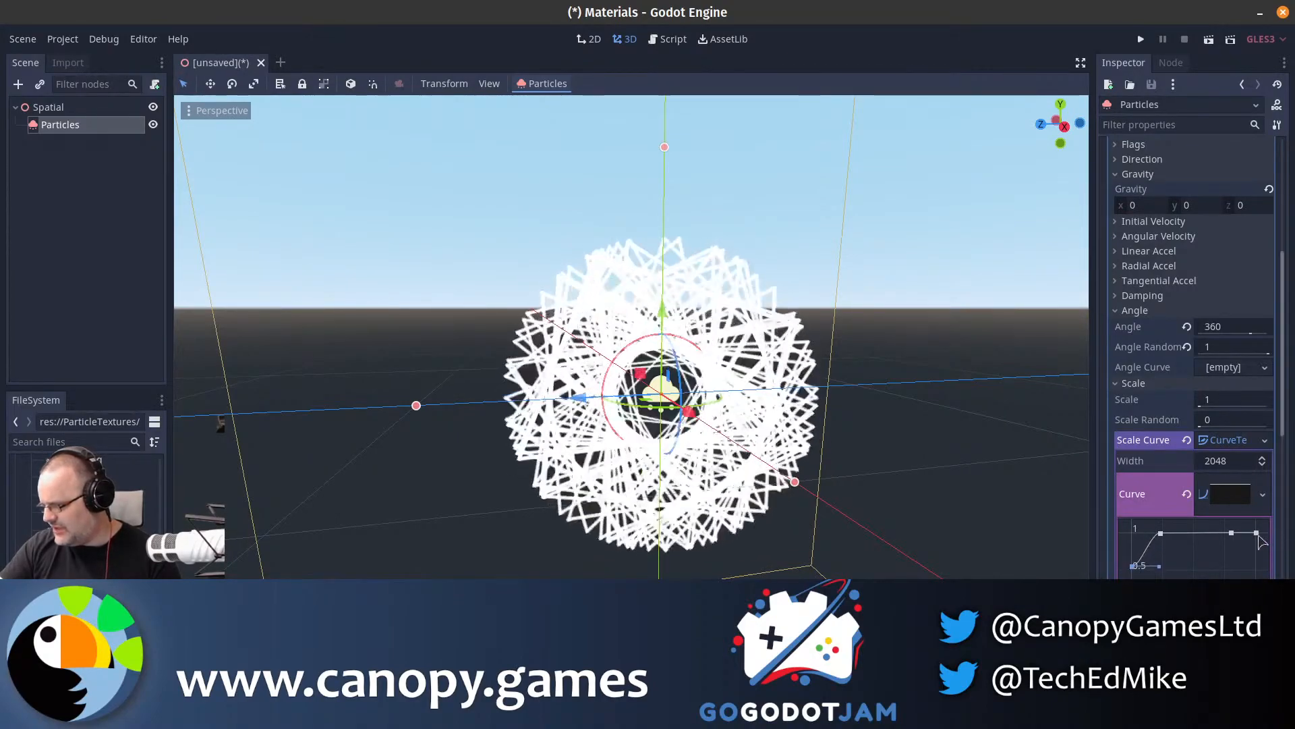
left_click_drag(1256, 532, 1256, 598)
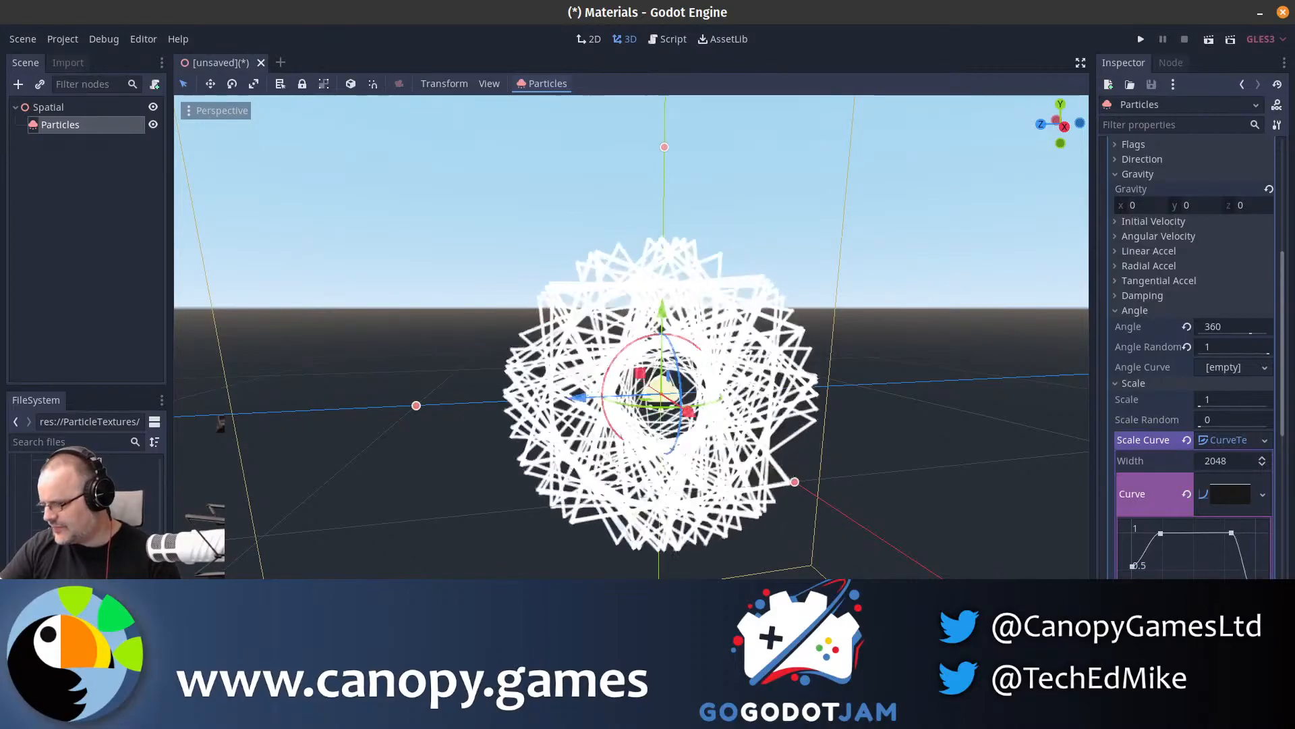
left_click_drag(1160, 534, 1143, 545)
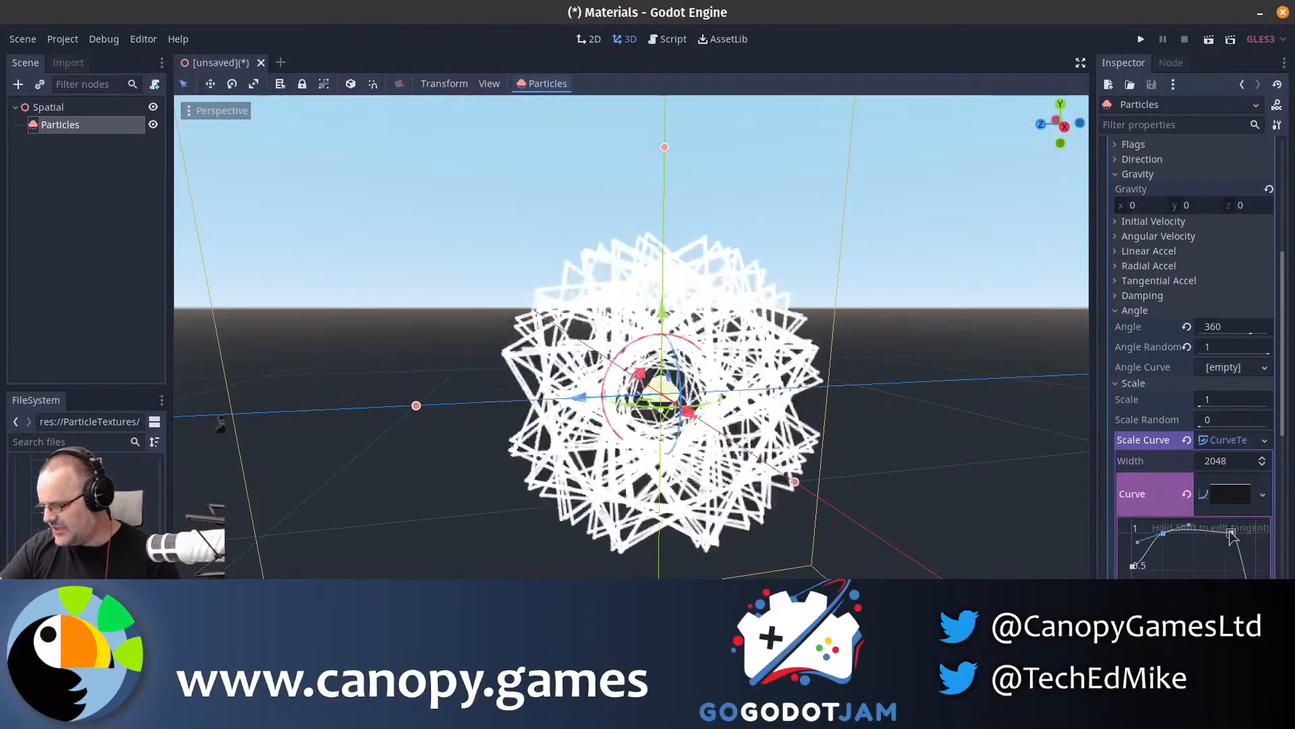
mouse_move(1230, 532)
left_mouse_down()
mouse_move(1199, 527)
mouse_move(1210, 524)
left_mouse_up()
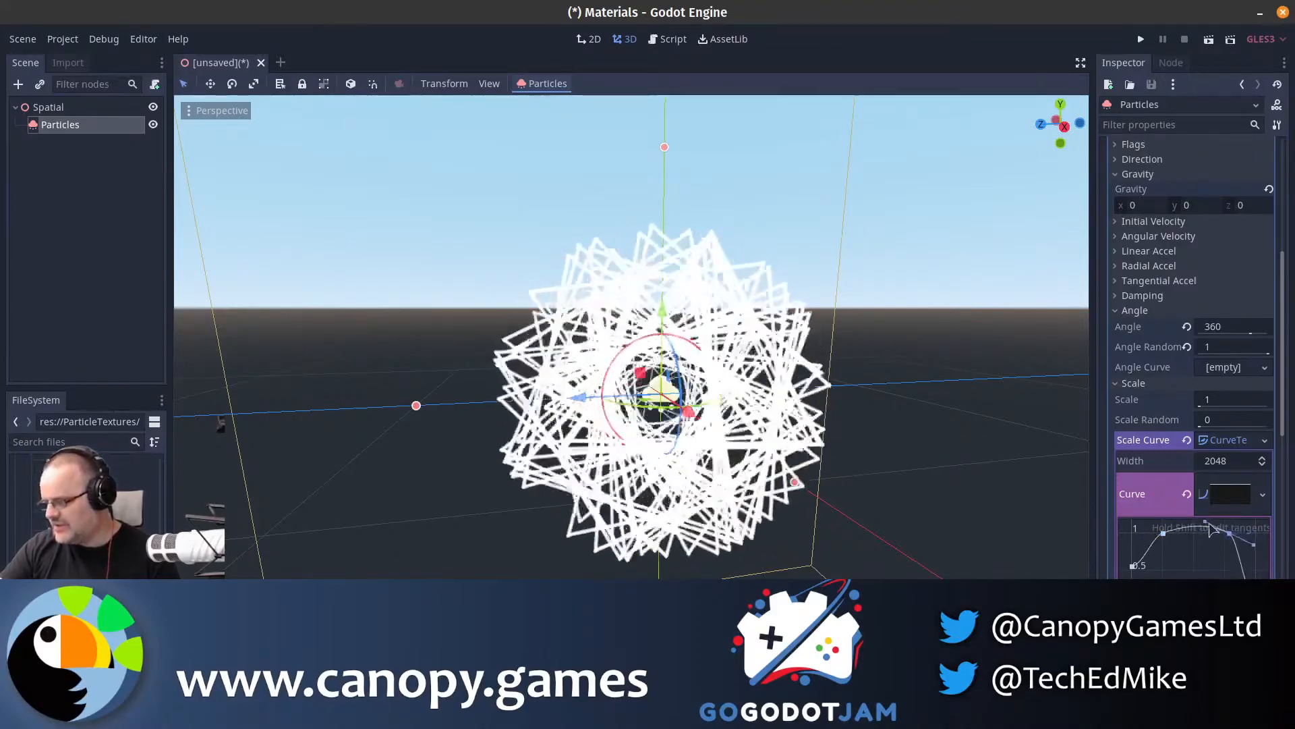
right_click_drag(979, 418, 973, 405)
key("s")
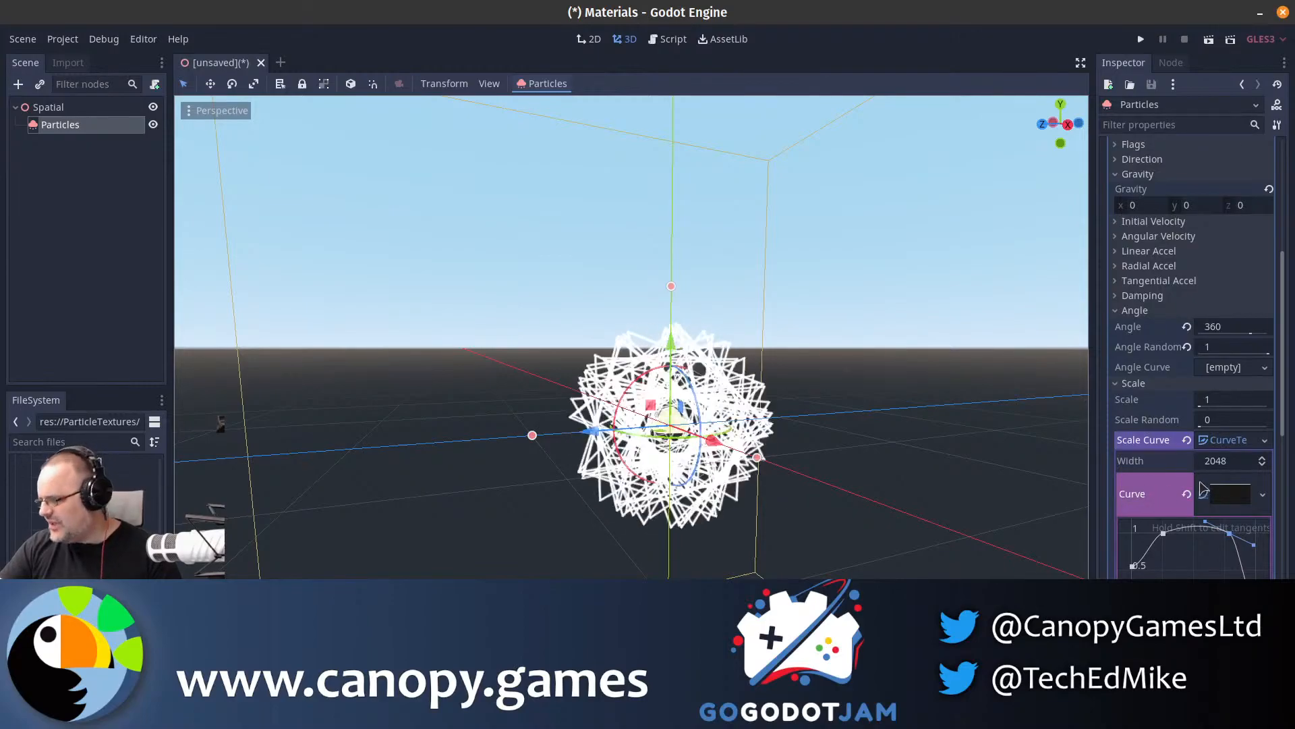
- Set the process material's angular velocity to 180 with a velocity randomness of 0
scroll(1204, 488, "up", 4)
left_click(1137, 456)
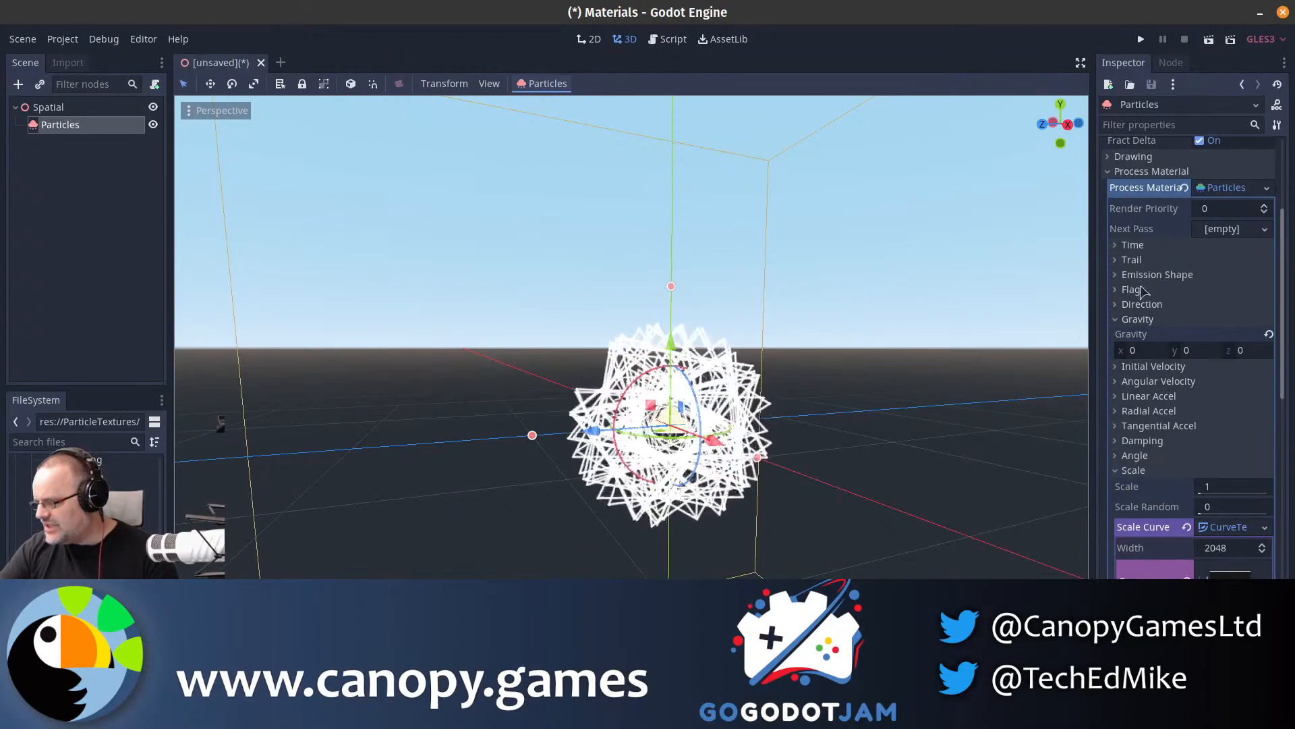
left_click(1156, 382)
left_click(1218, 398)
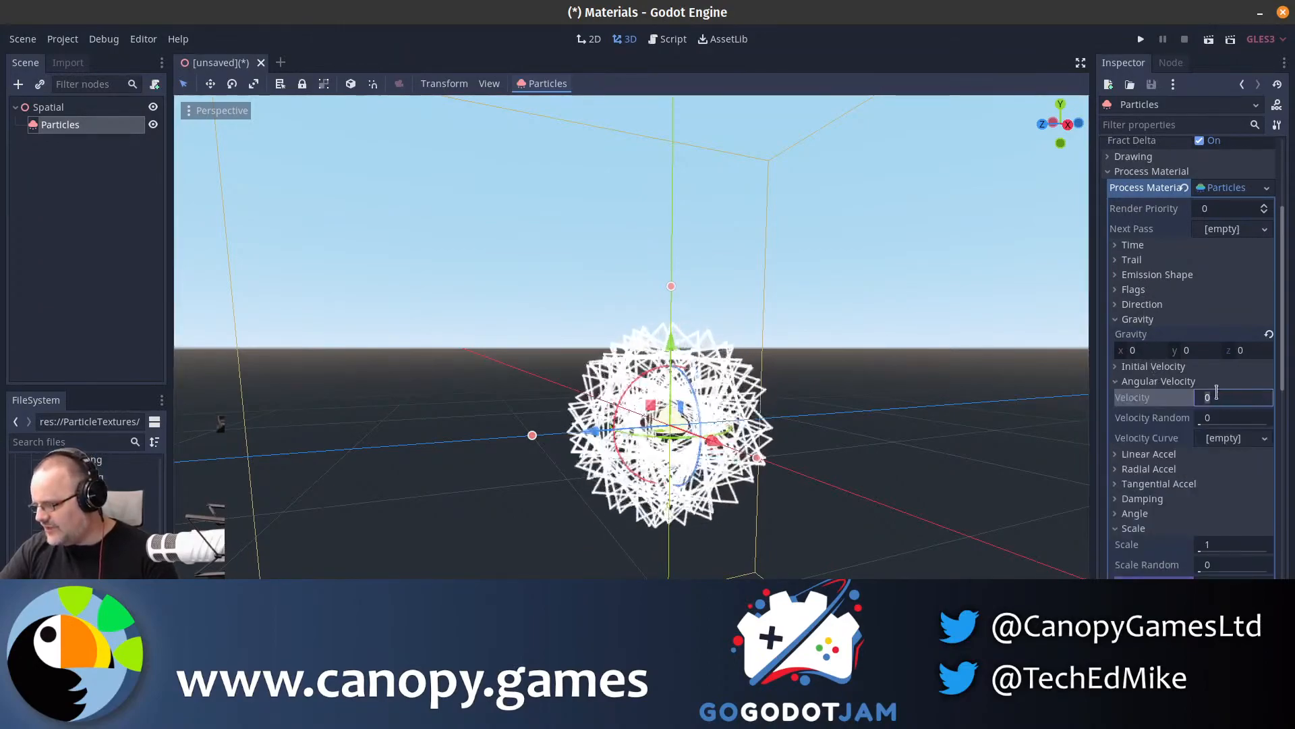
type("18")
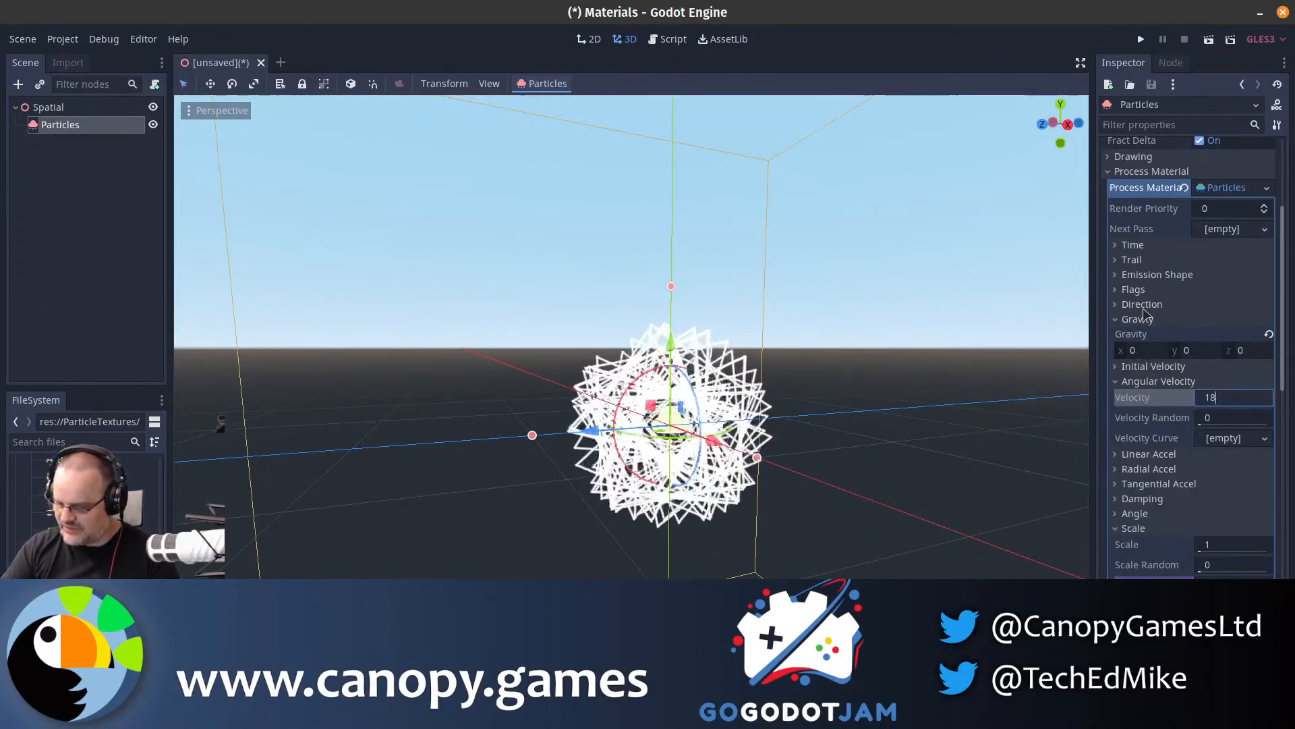
type("0")
key("Return")
left_click(1202, 423)
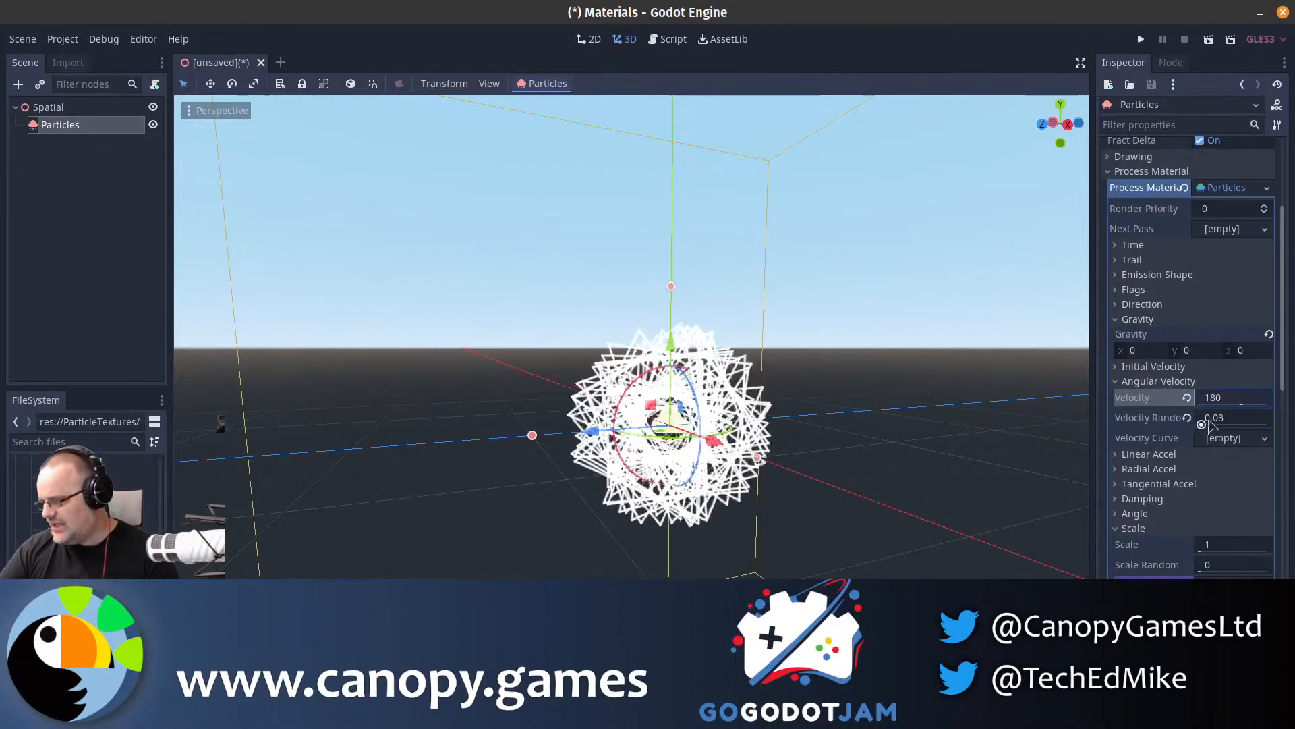
left_click_drag(1201, 423, 1139, 429)
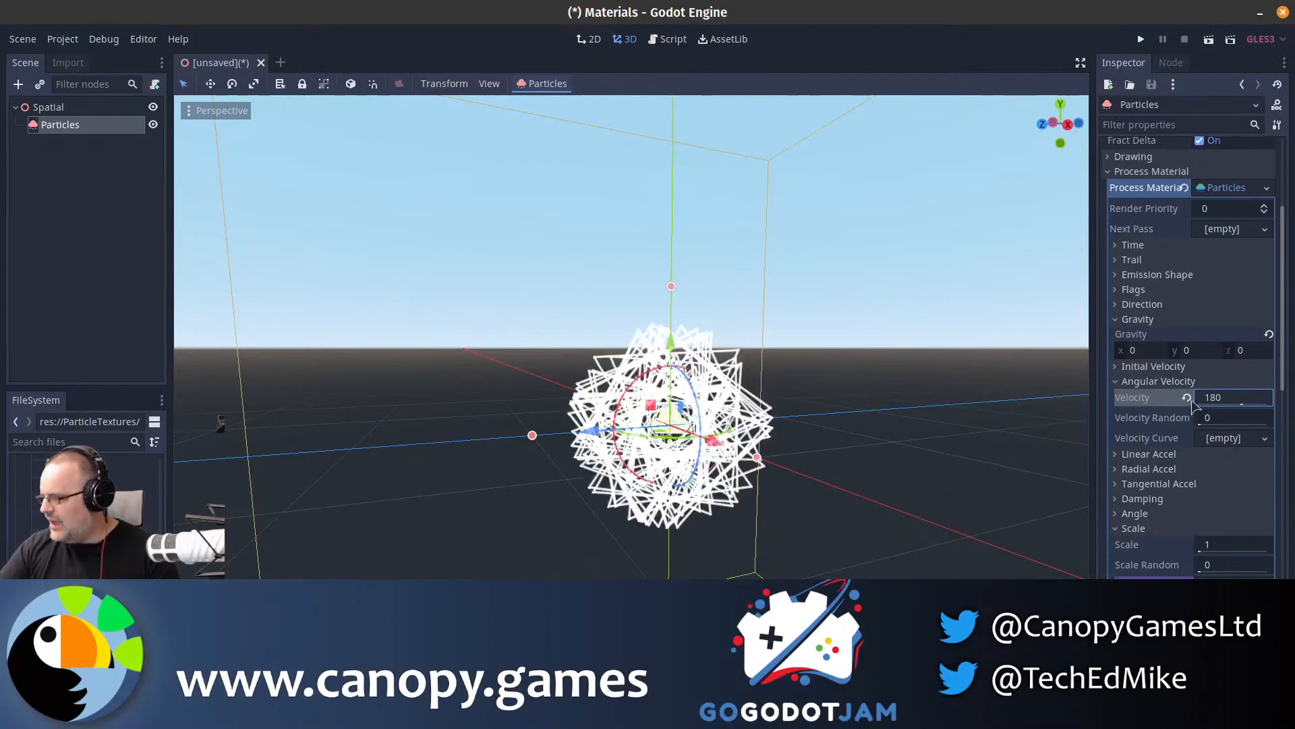
- Try orange (ff8702) and light blue (91bee2) as the process material's colour, ending on white
scroll(1178, 421, "down", 5)
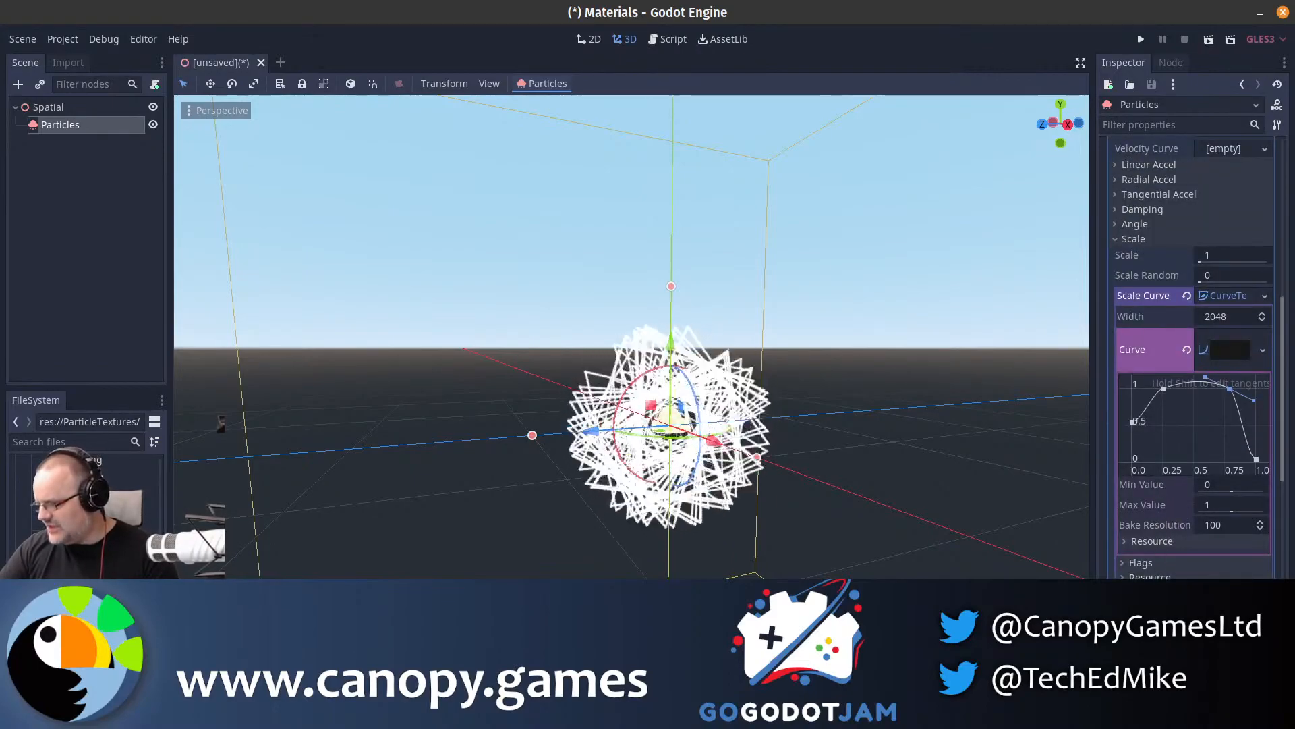
scroll(1205, 570, "down", 1)
scroll(1210, 556, "down", 4)
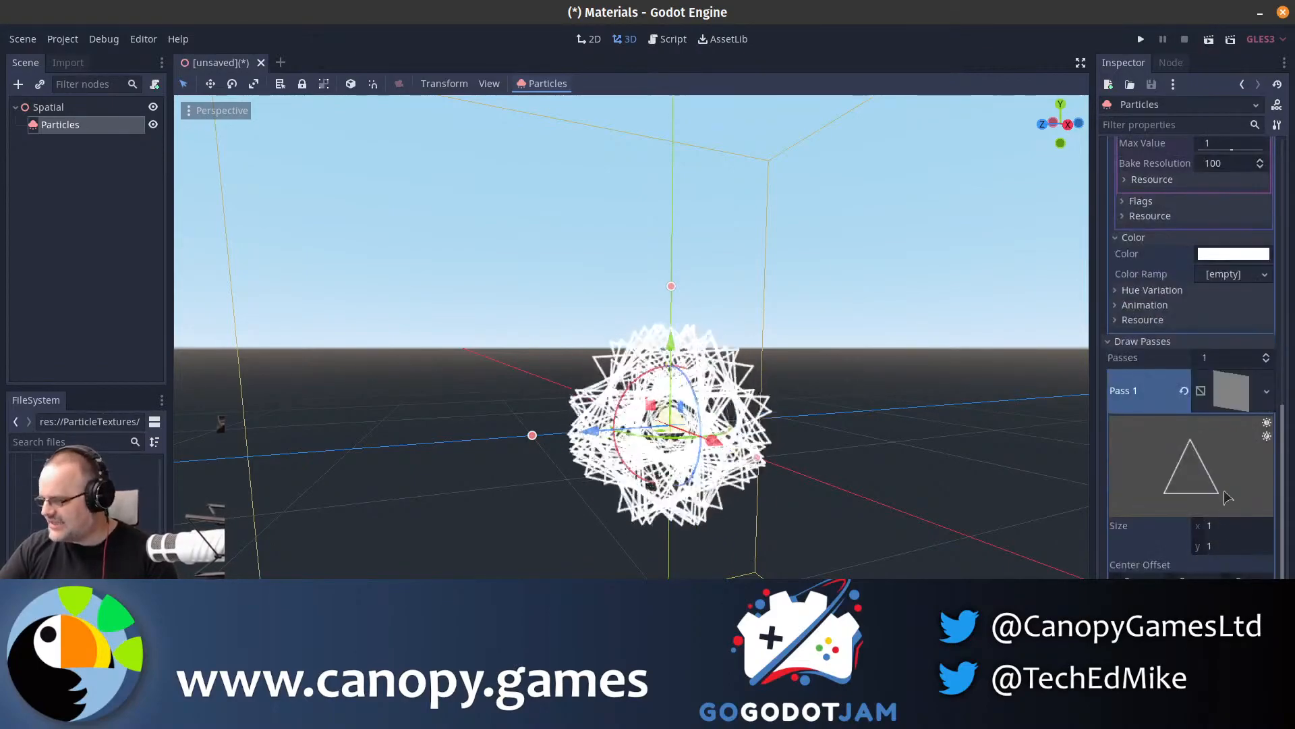
scroll(1224, 436, "down", 4)
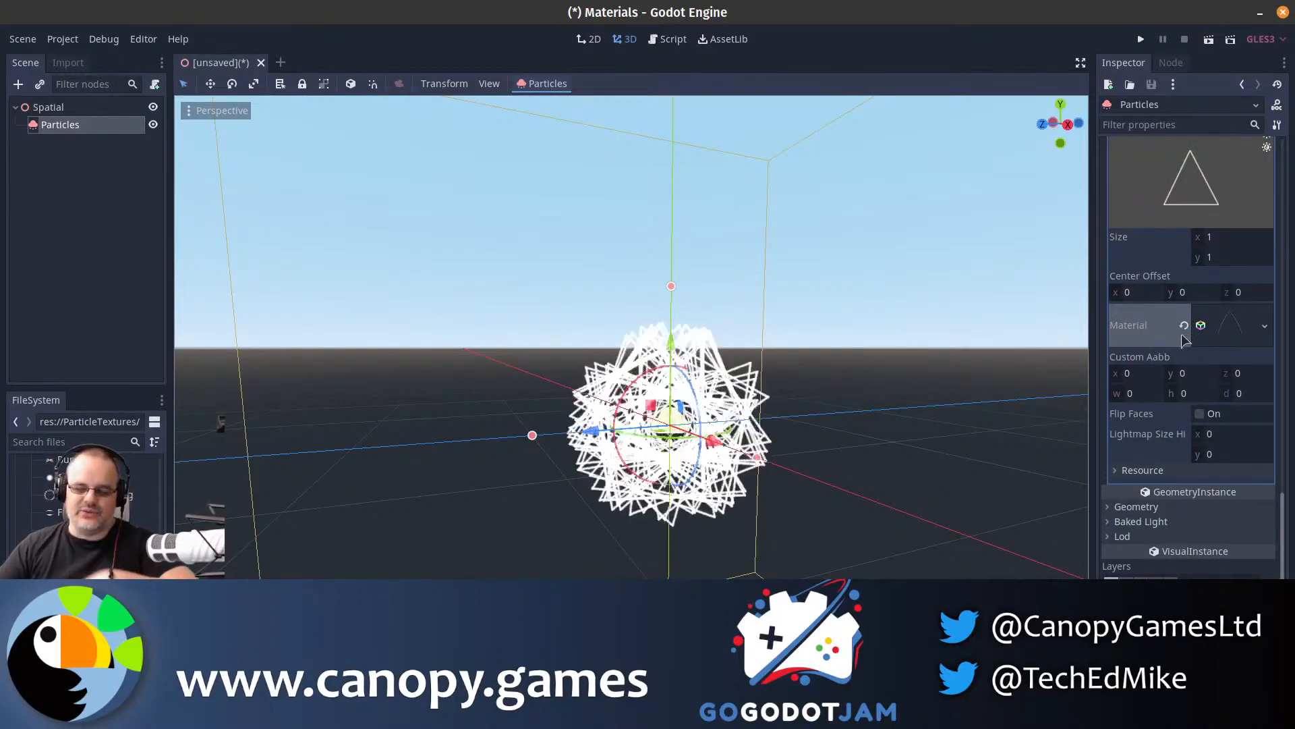
scroll(1194, 323, "up", 4)
left_click(1225, 255)
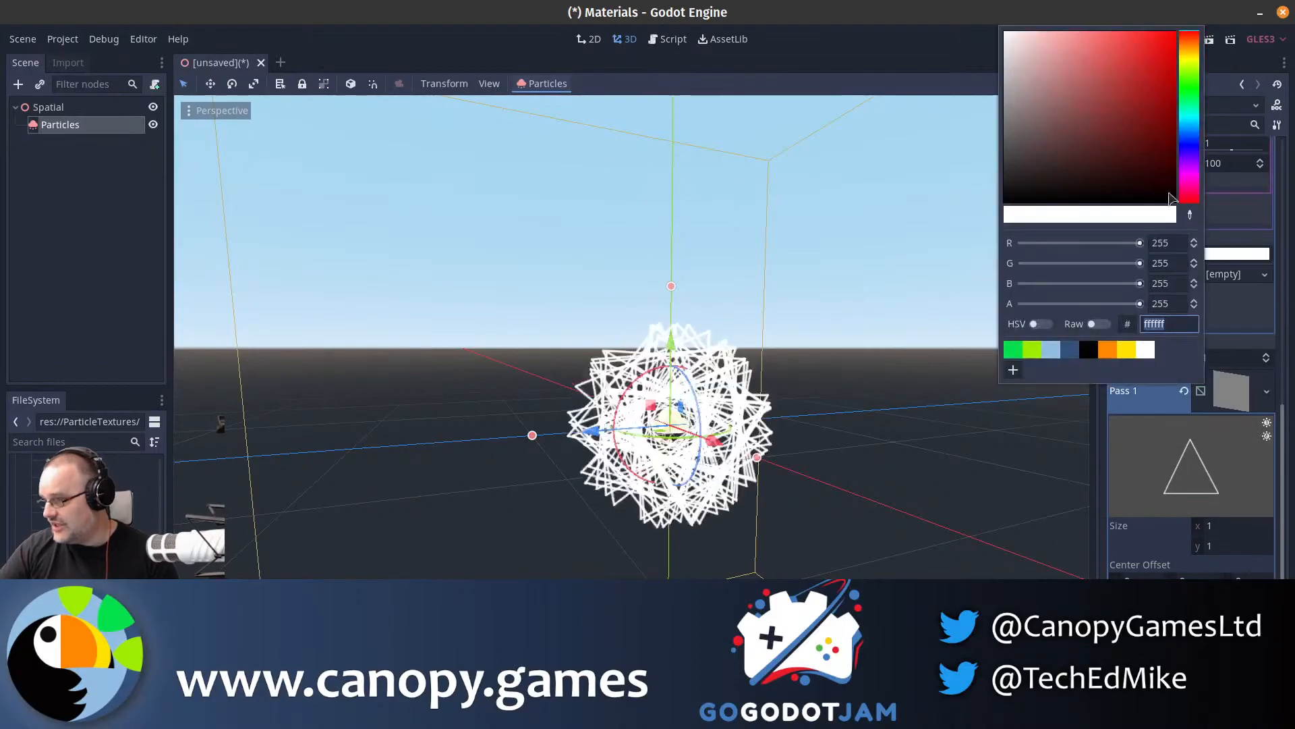
left_click(1110, 348)
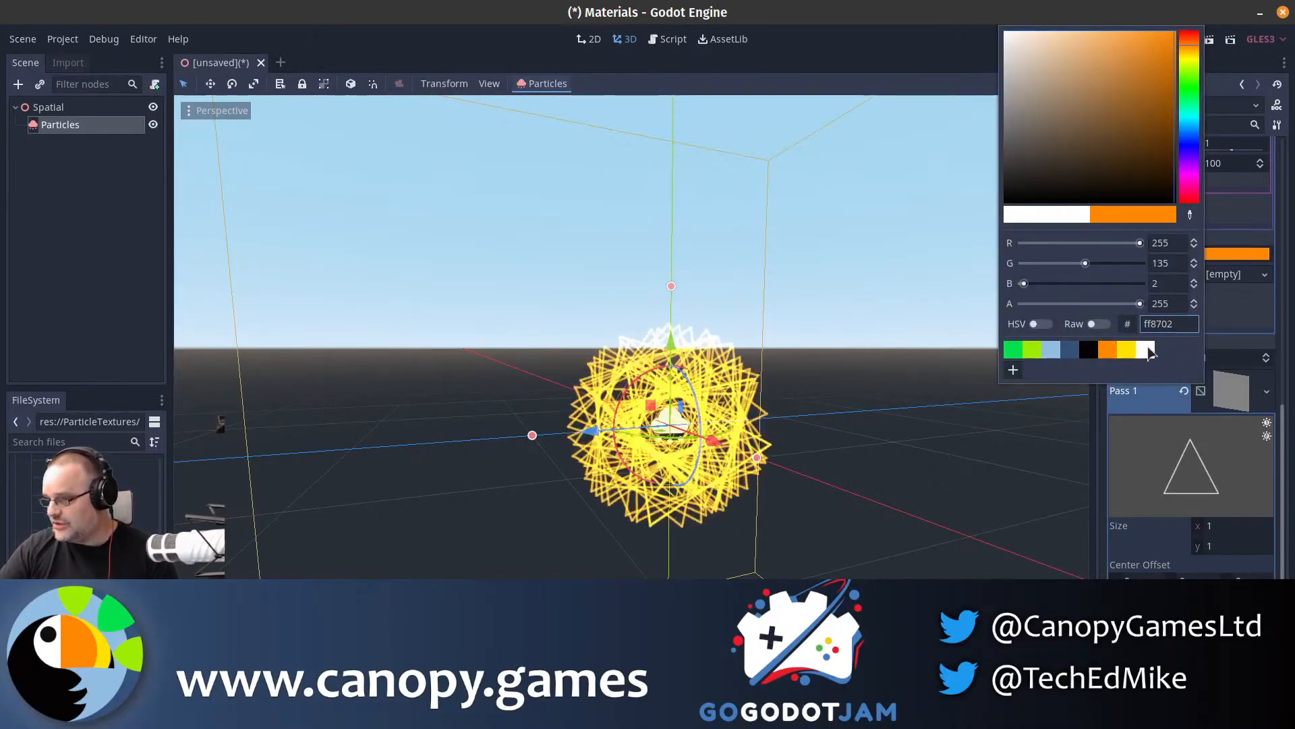
left_click(1149, 349)
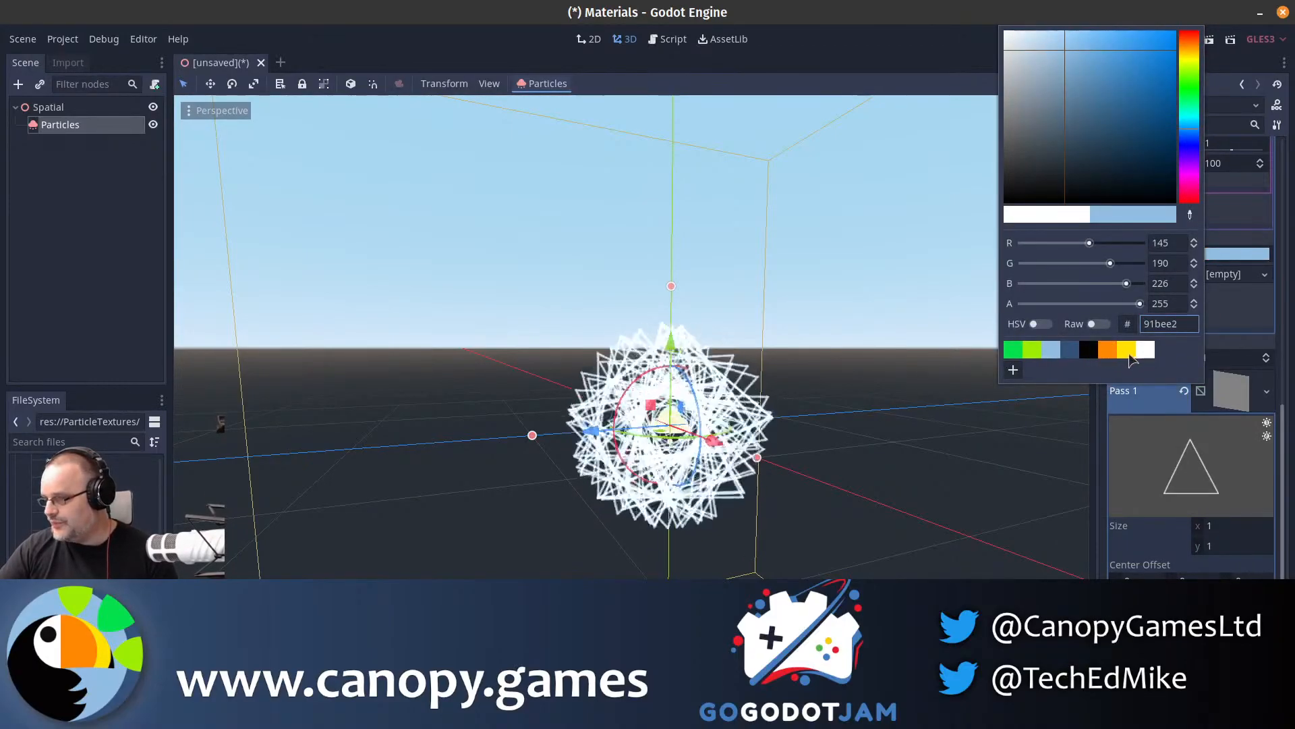
left_click(929, 48)
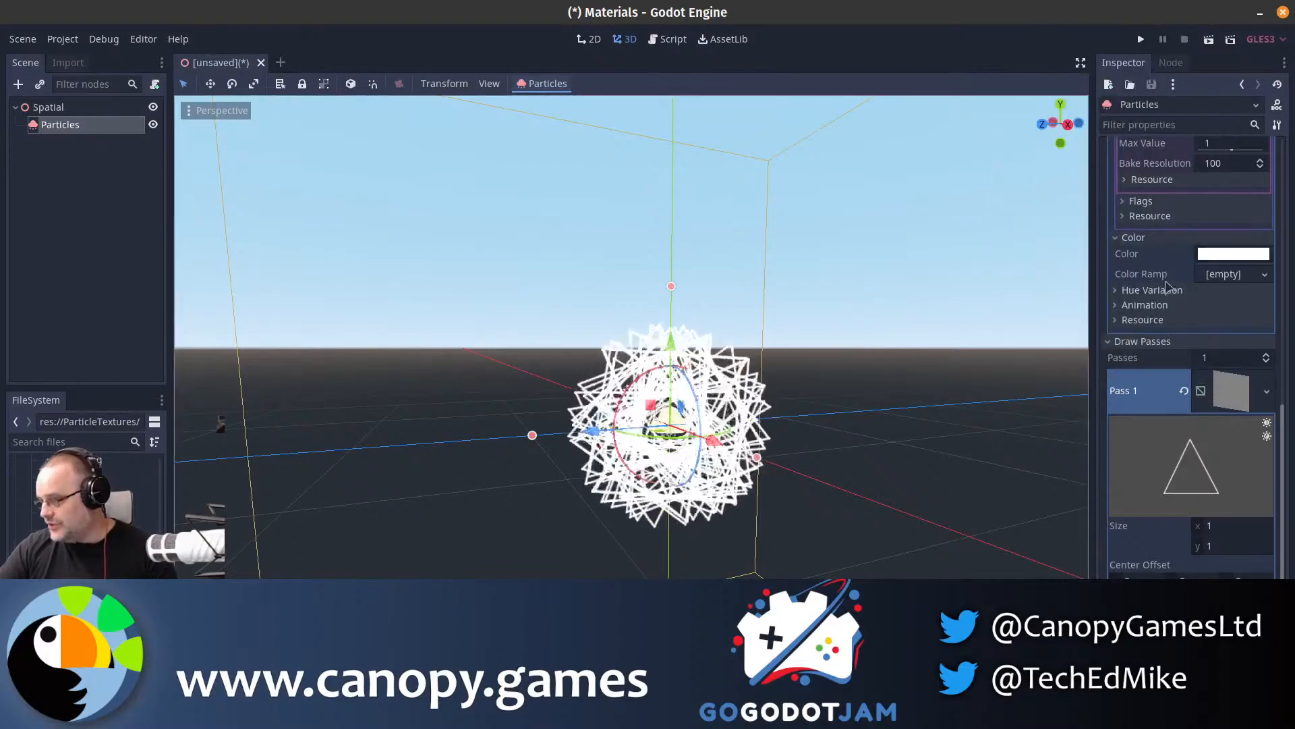
- Assign a new gradient texture to the process material's colour ramp and create a new gradient in it
left_click(1229, 275)
left_click(1222, 295)
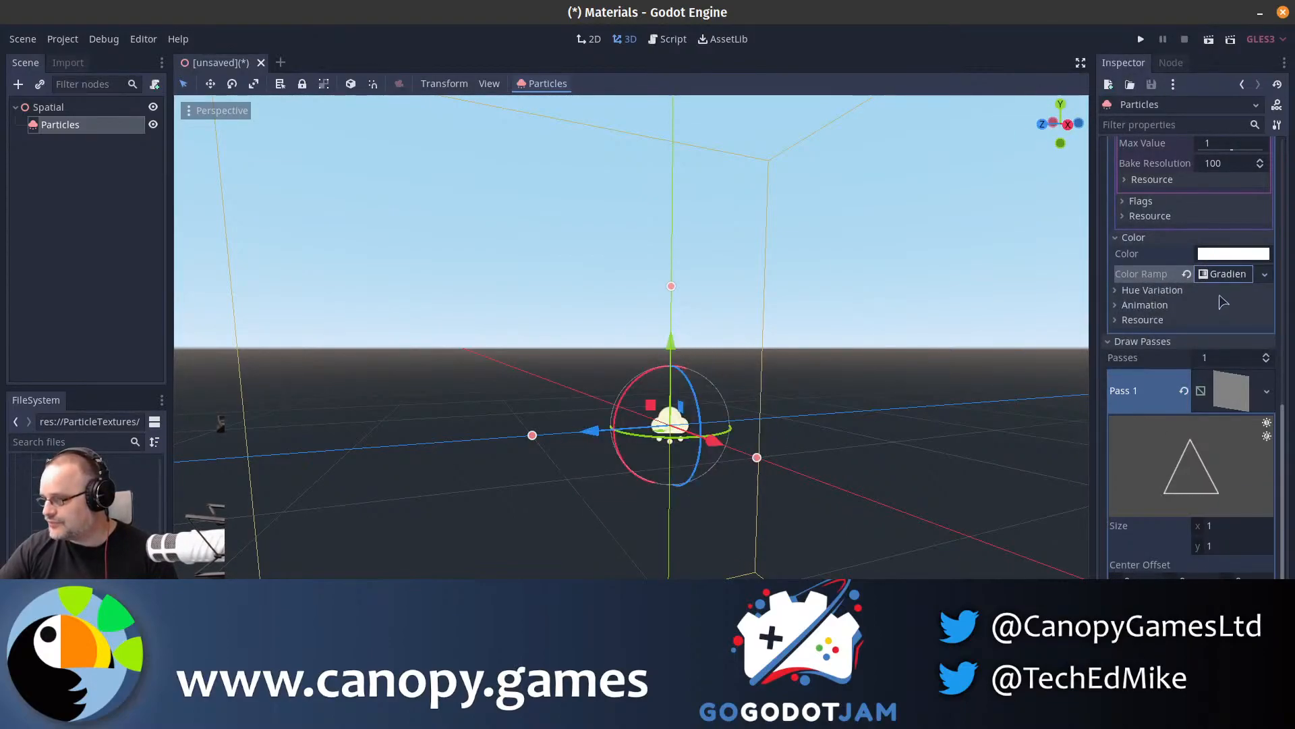
left_click(1230, 274)
left_click(1221, 297)
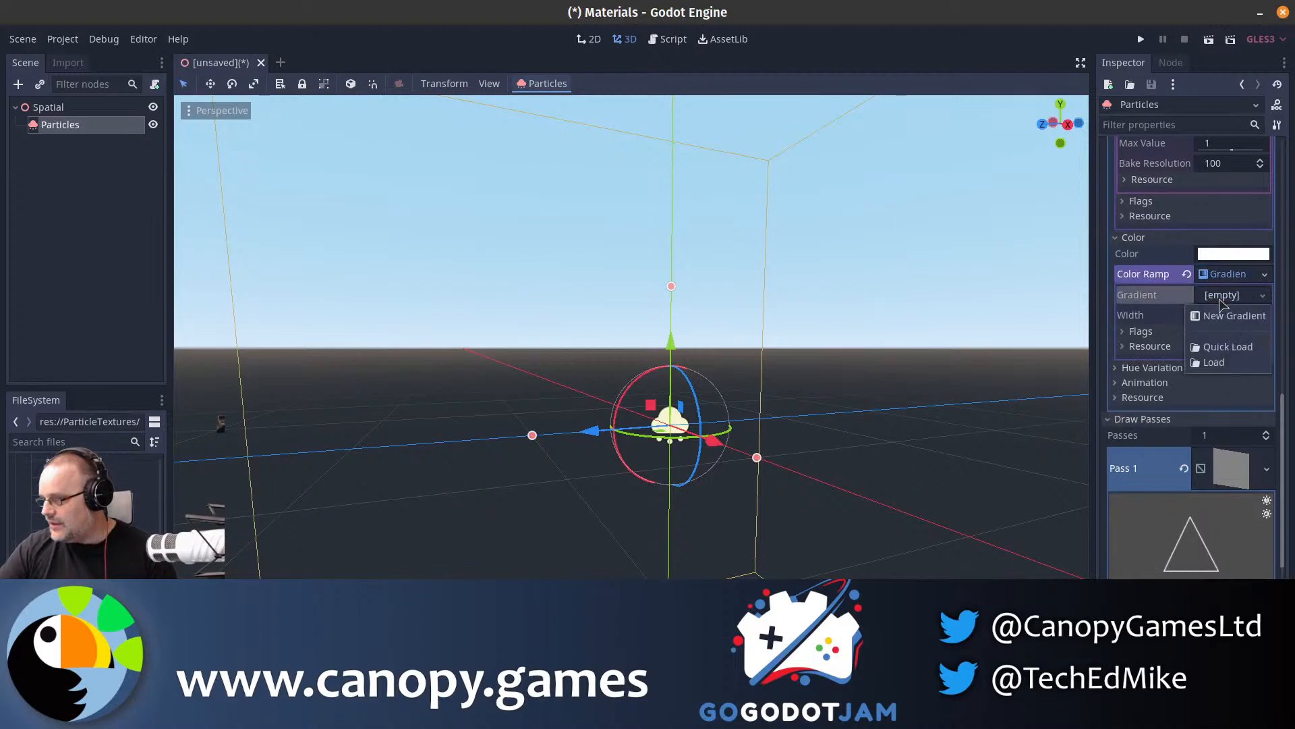
left_click(1233, 315)
left_click(1225, 295)
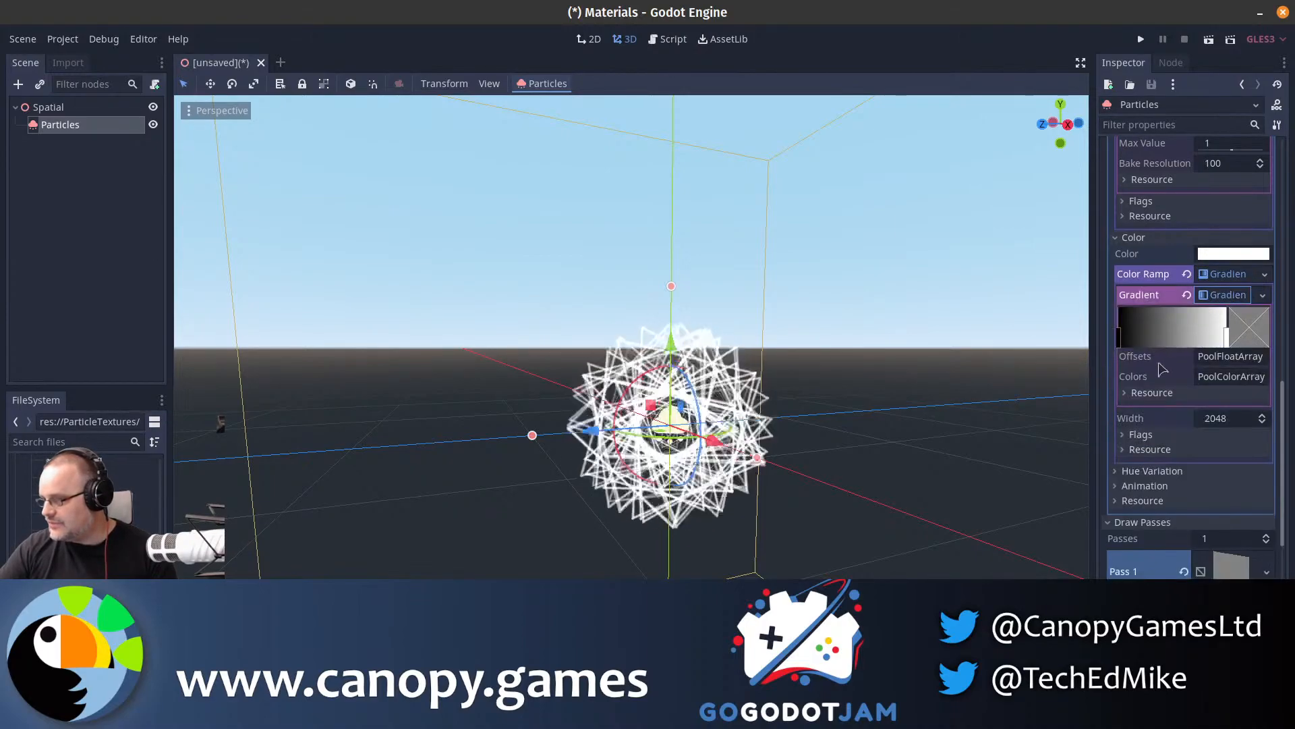
- Set the starting colour of the colour ramp's gradient to the saved orange
left_click(1122, 341)
left_click(1249, 331)
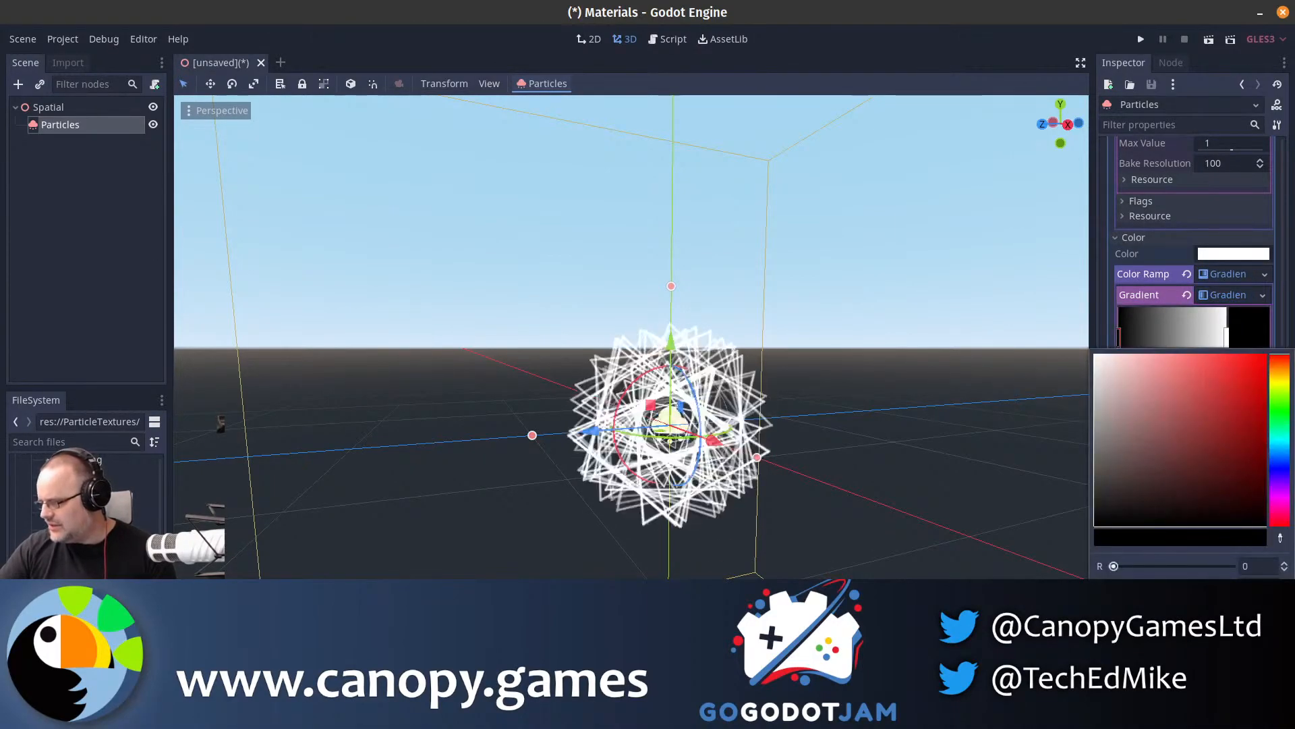
left_click(1113, 678)
left_click(1062, 125)
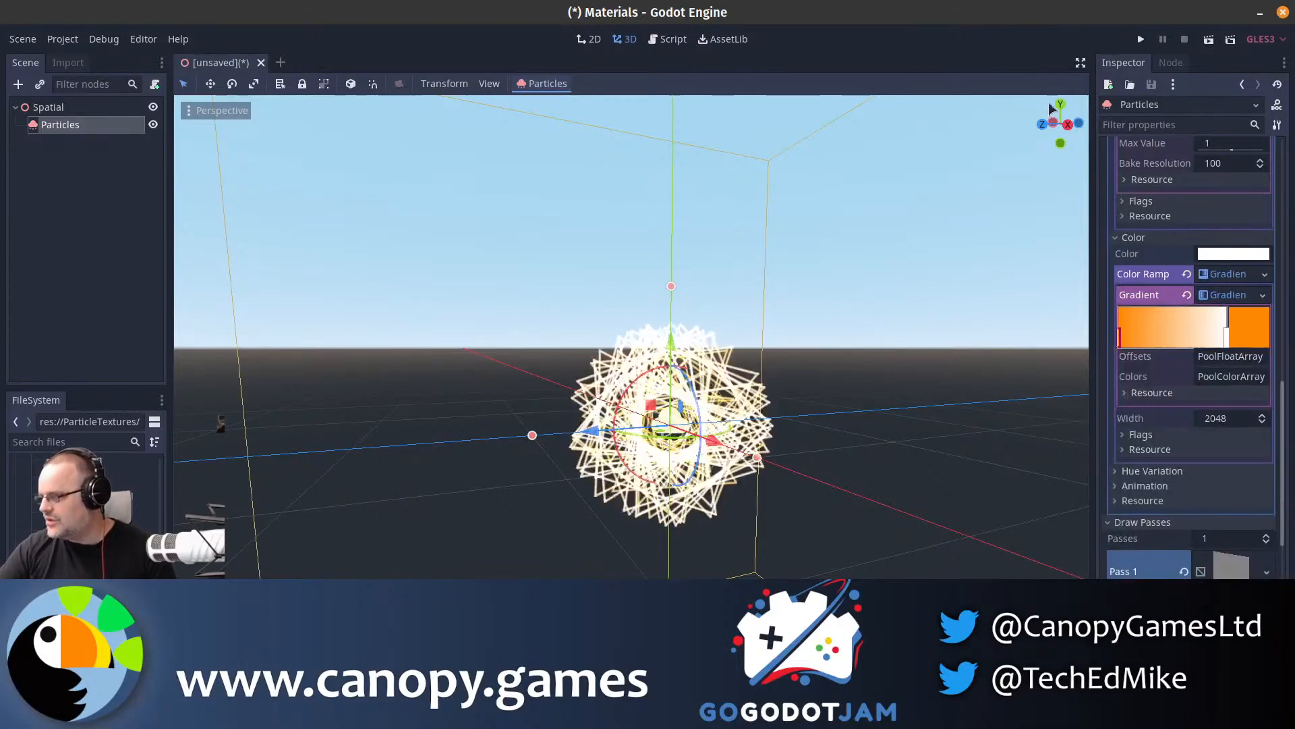
- Set the end colour of the colour ramp's gradient to a dark burnt orange with a red value of 123
left_click(1226, 337)
left_click(1249, 327)
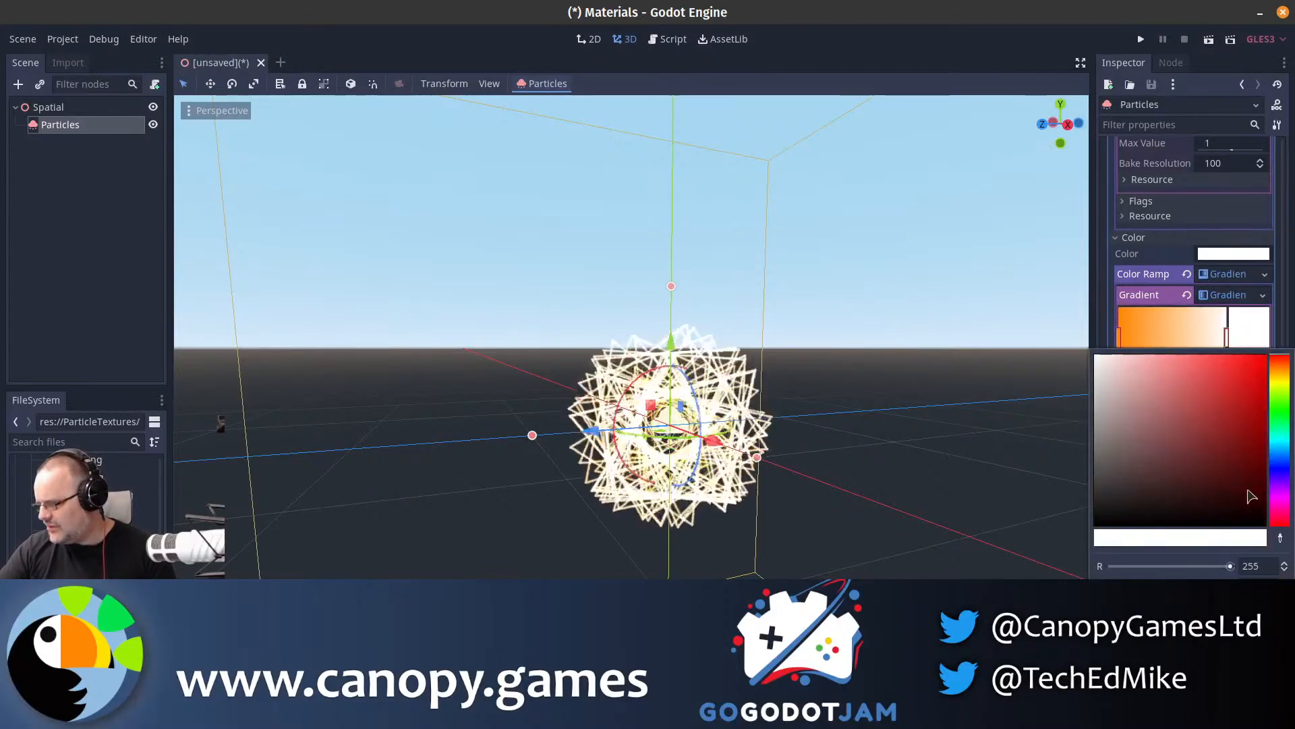
left_click_drag(1232, 466, 1058, 329)
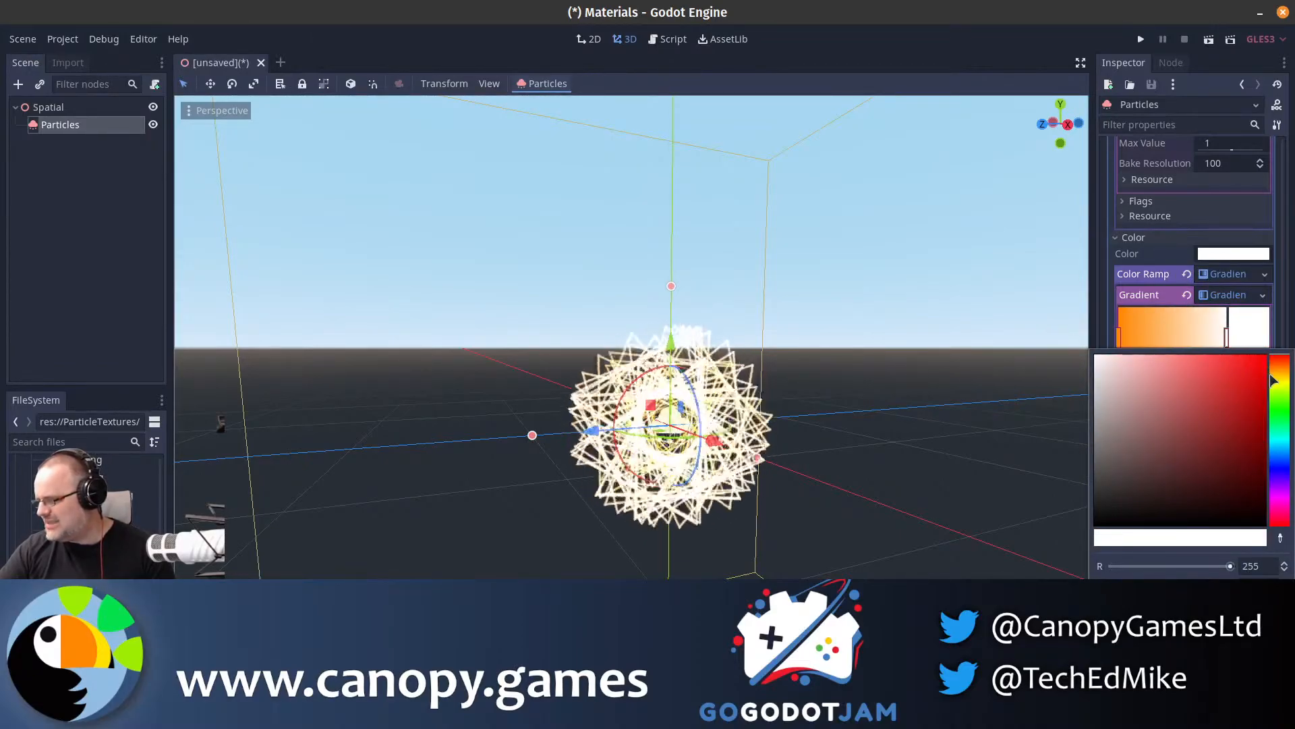
left_click_drag(1274, 381, 1255, 445)
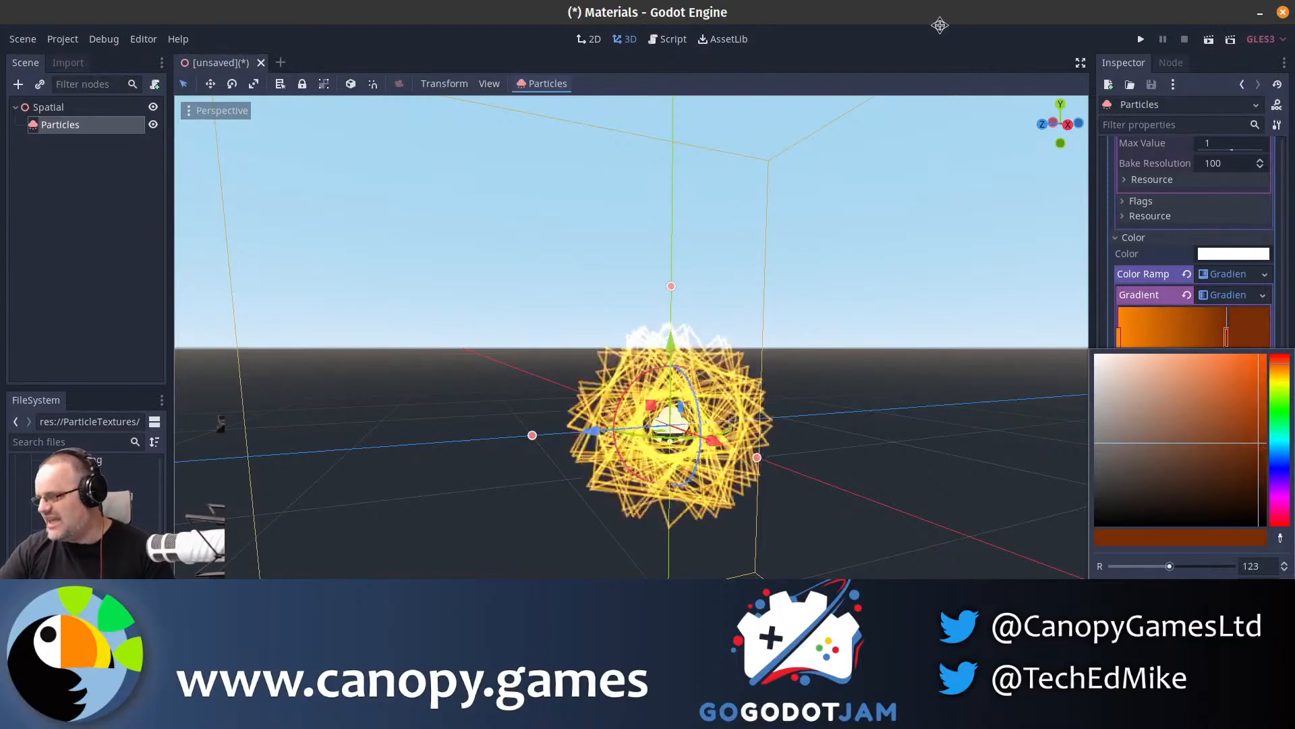
left_click(1078, 118)
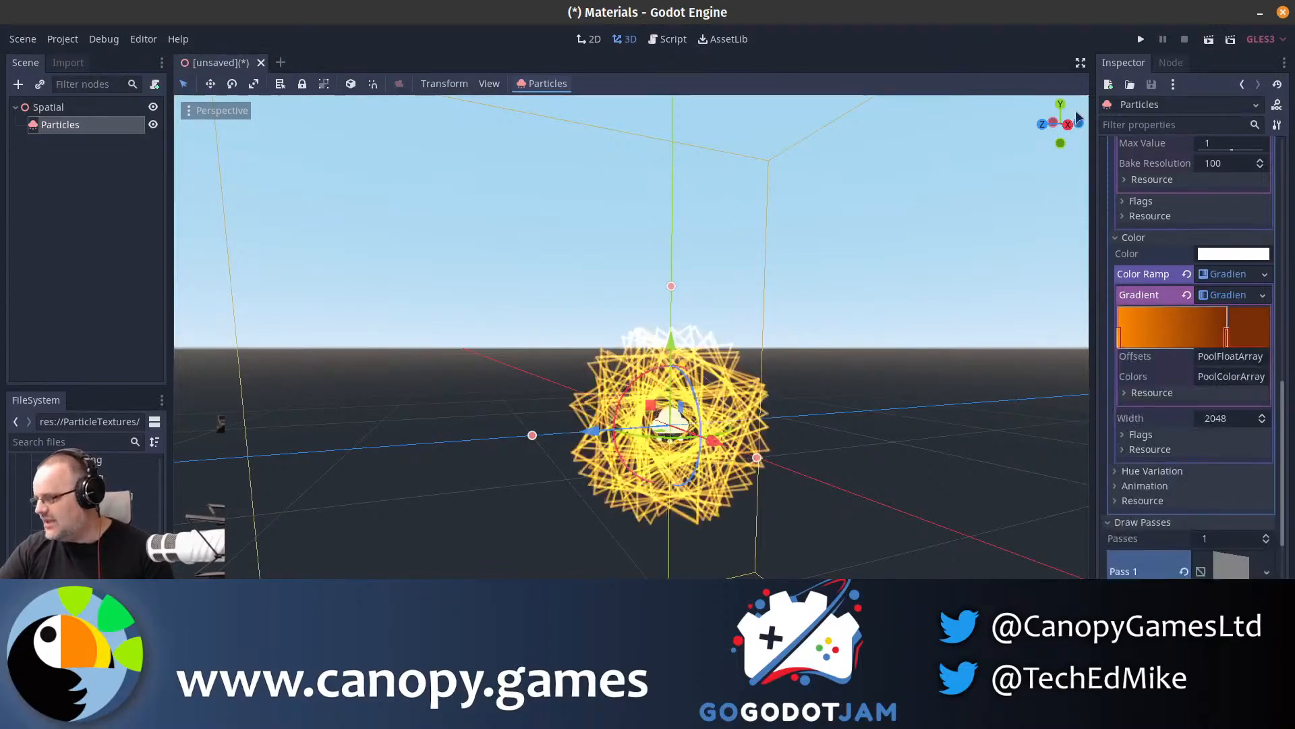
- Lower the alpha of the gradient's end colour so that the colour ramp fades to mostly transparent
left_click(1229, 335)
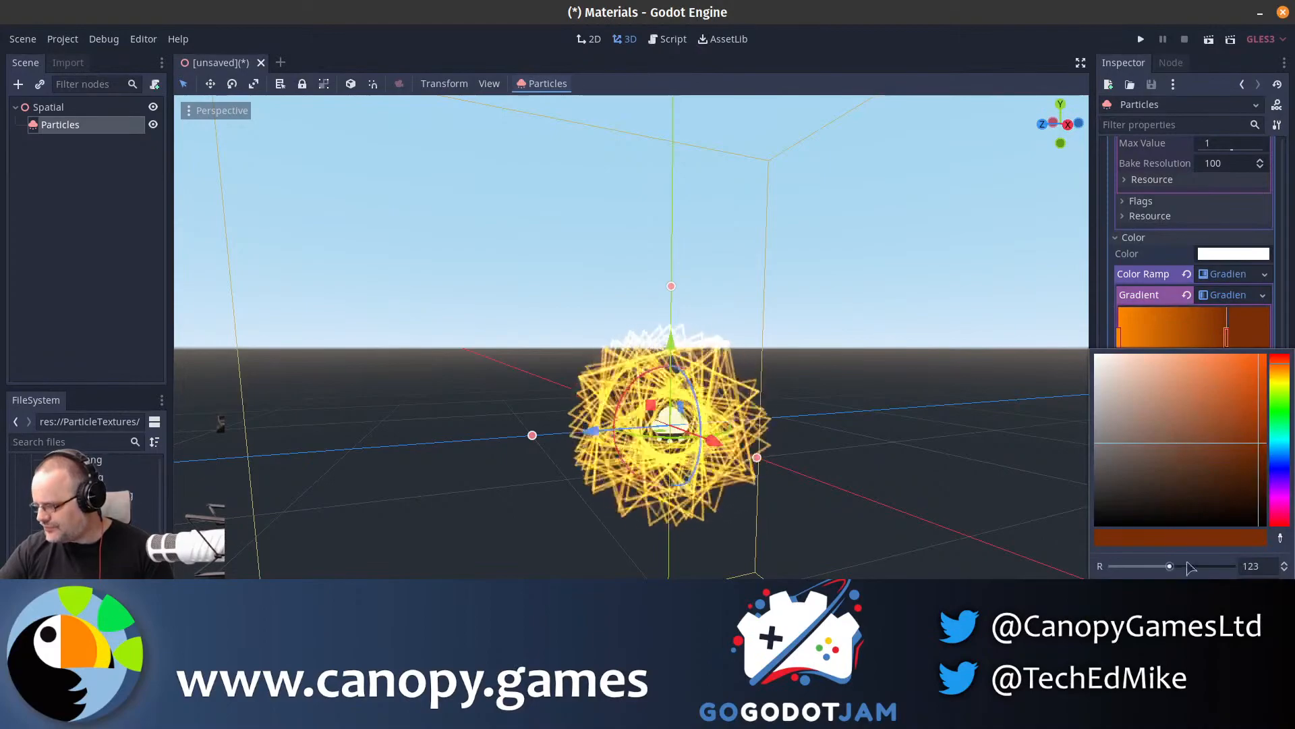
left_click_drag(1234, 626, 1148, 626)
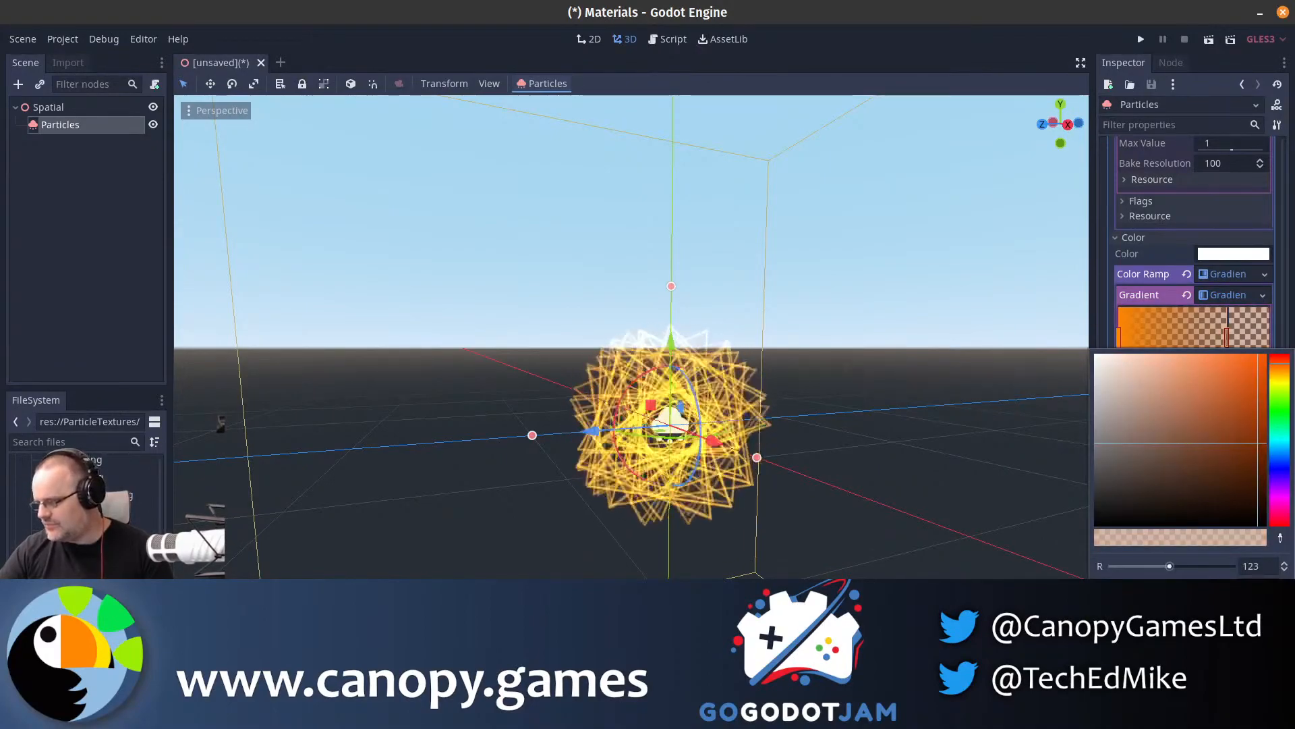
left_click(983, 57)
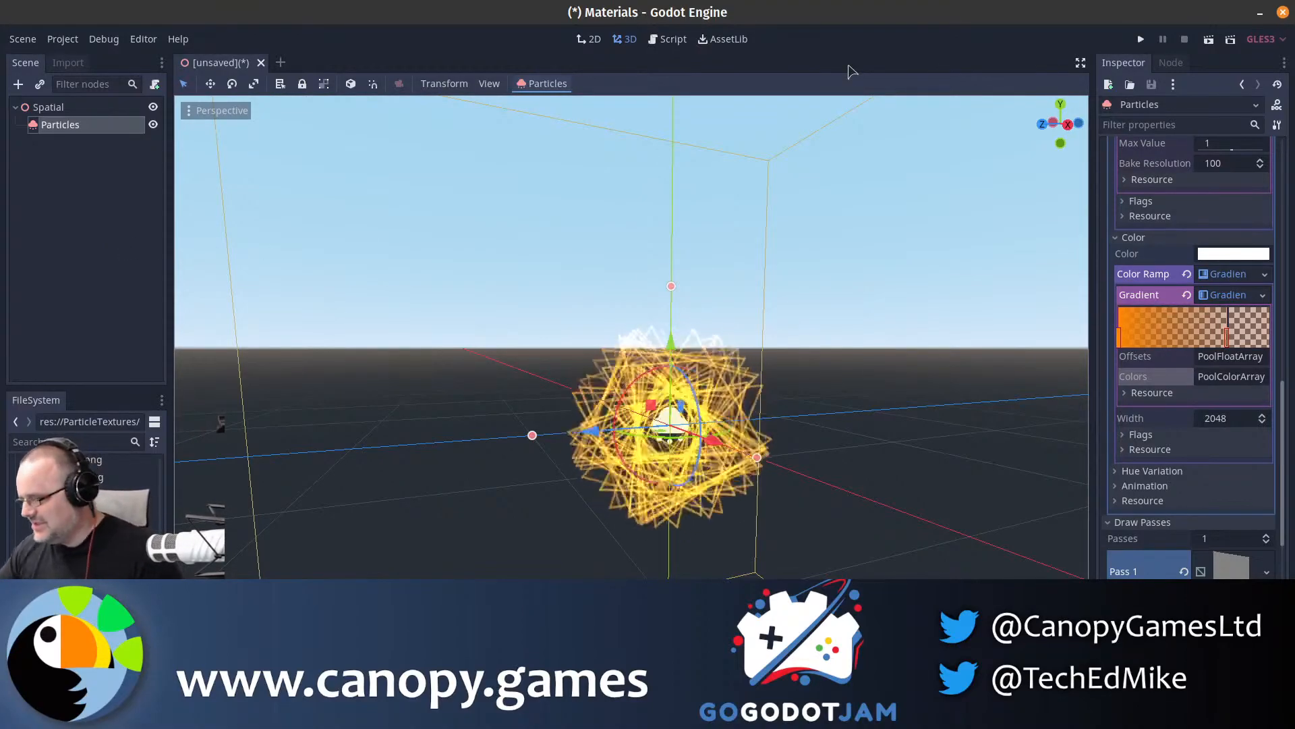
scroll(1245, 471, "down", 5)
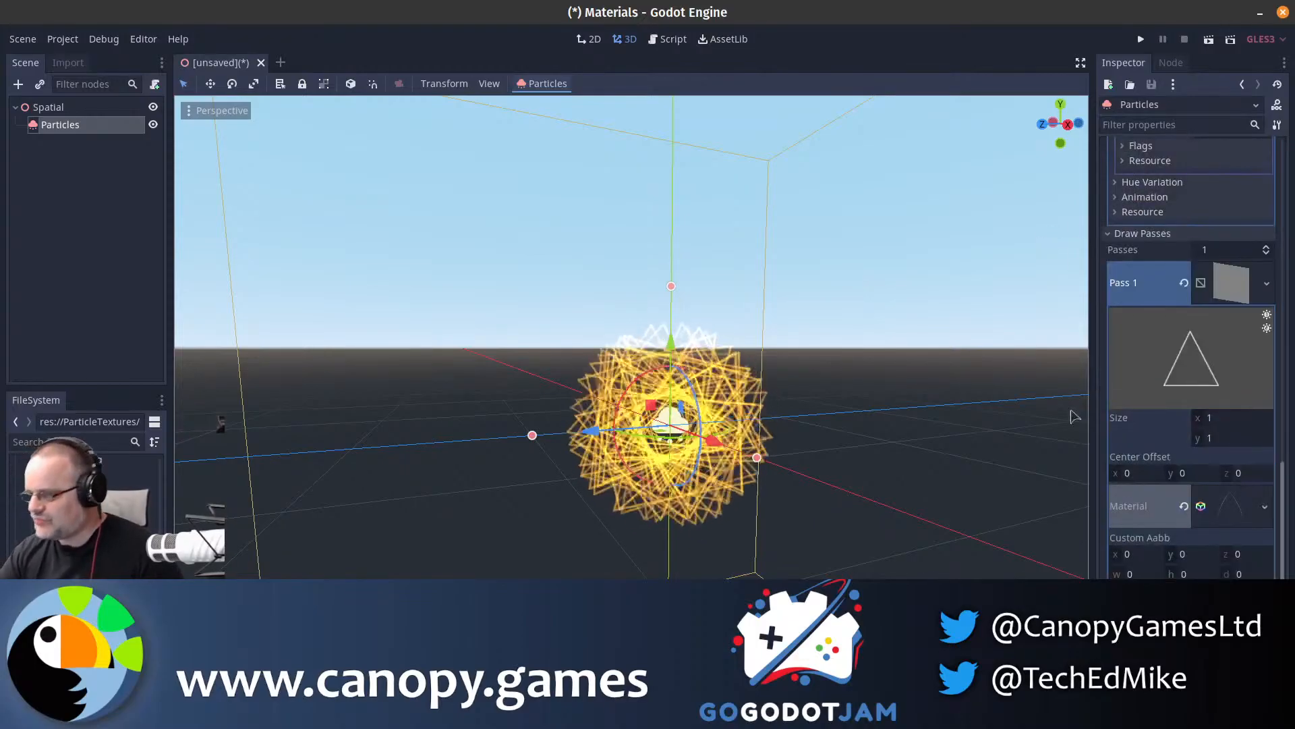
- Reset the angular velocity in the triangle particles' process material to 0
key("w")
right_click_drag(845, 375, 847, 383)
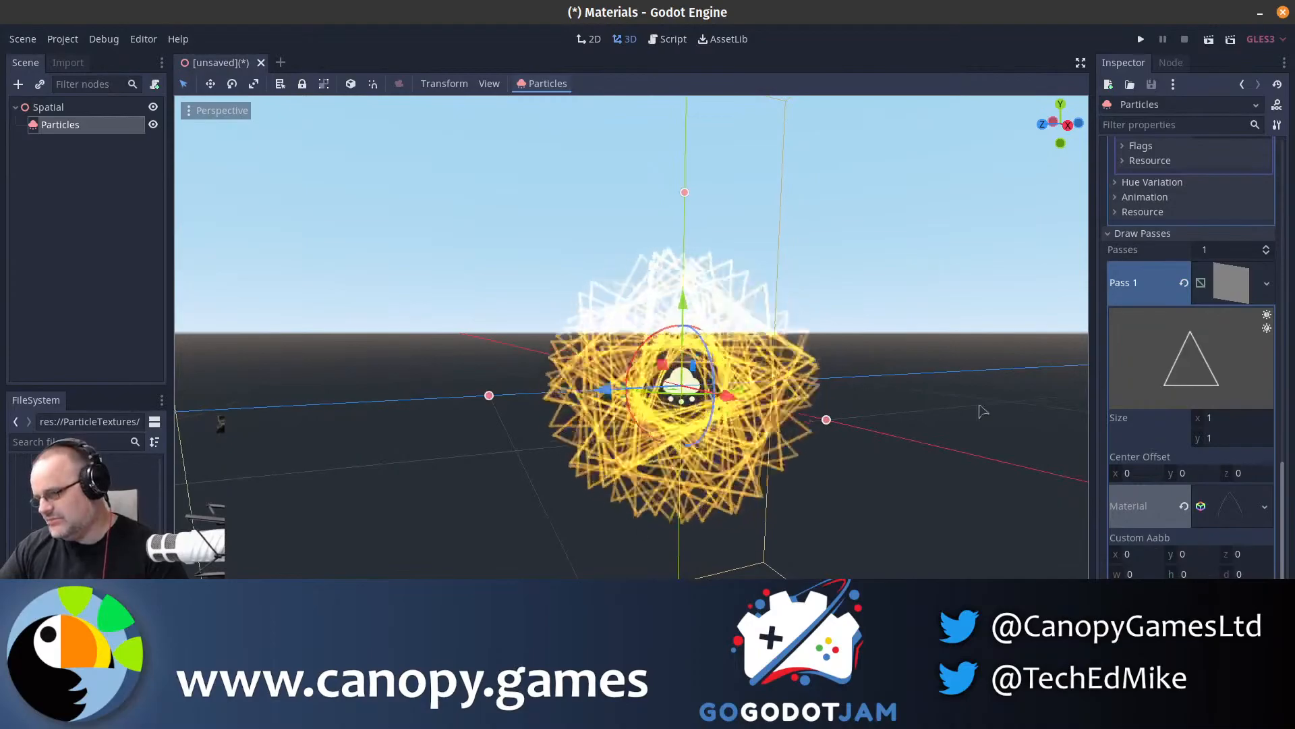
scroll(1214, 457, "up", 2)
scroll(1215, 445, "down", 6)
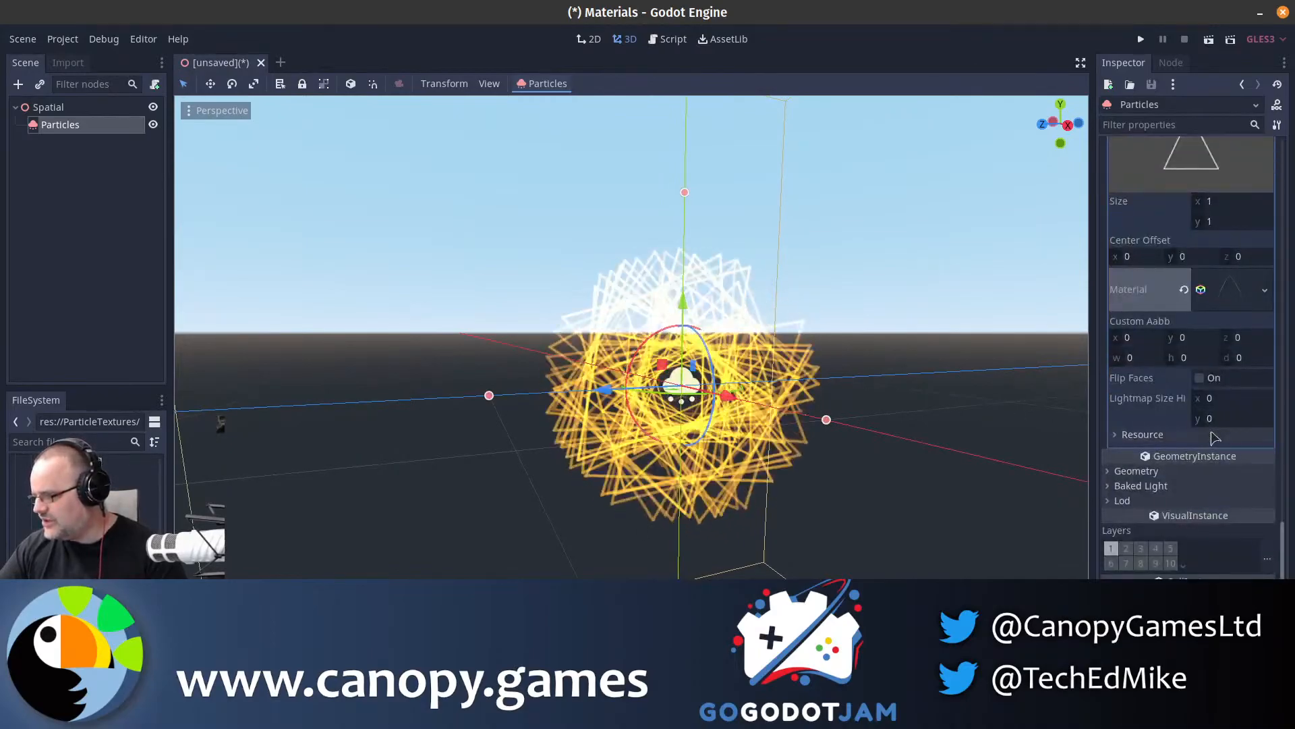
scroll(1214, 357, "up", 10)
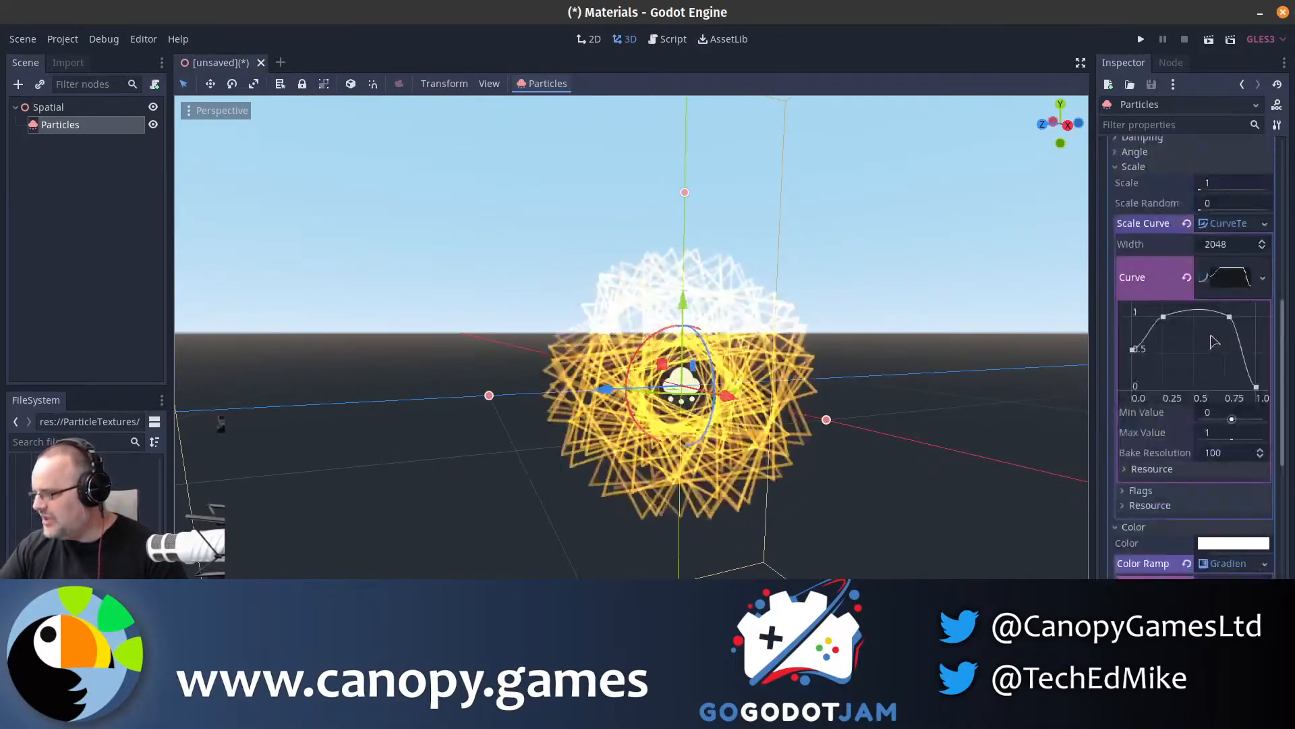
scroll(1226, 418, "up", 3)
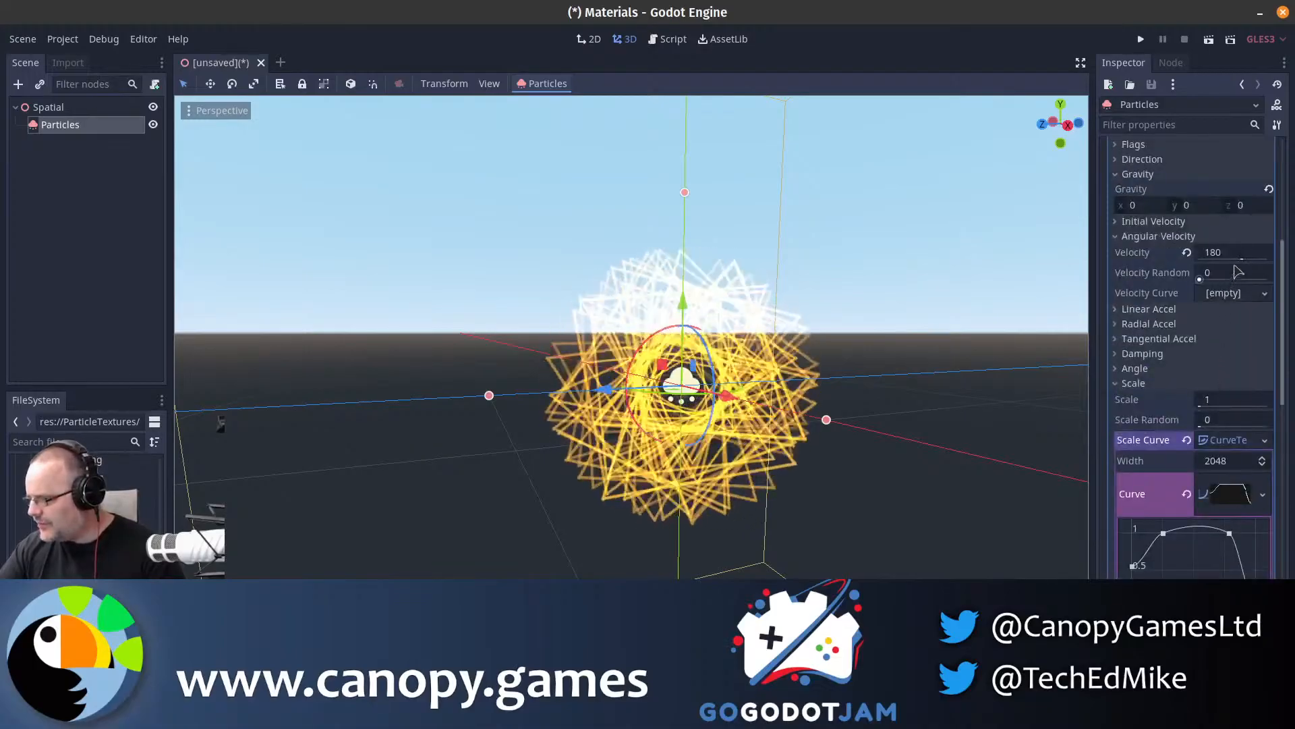
left_click(1188, 252)
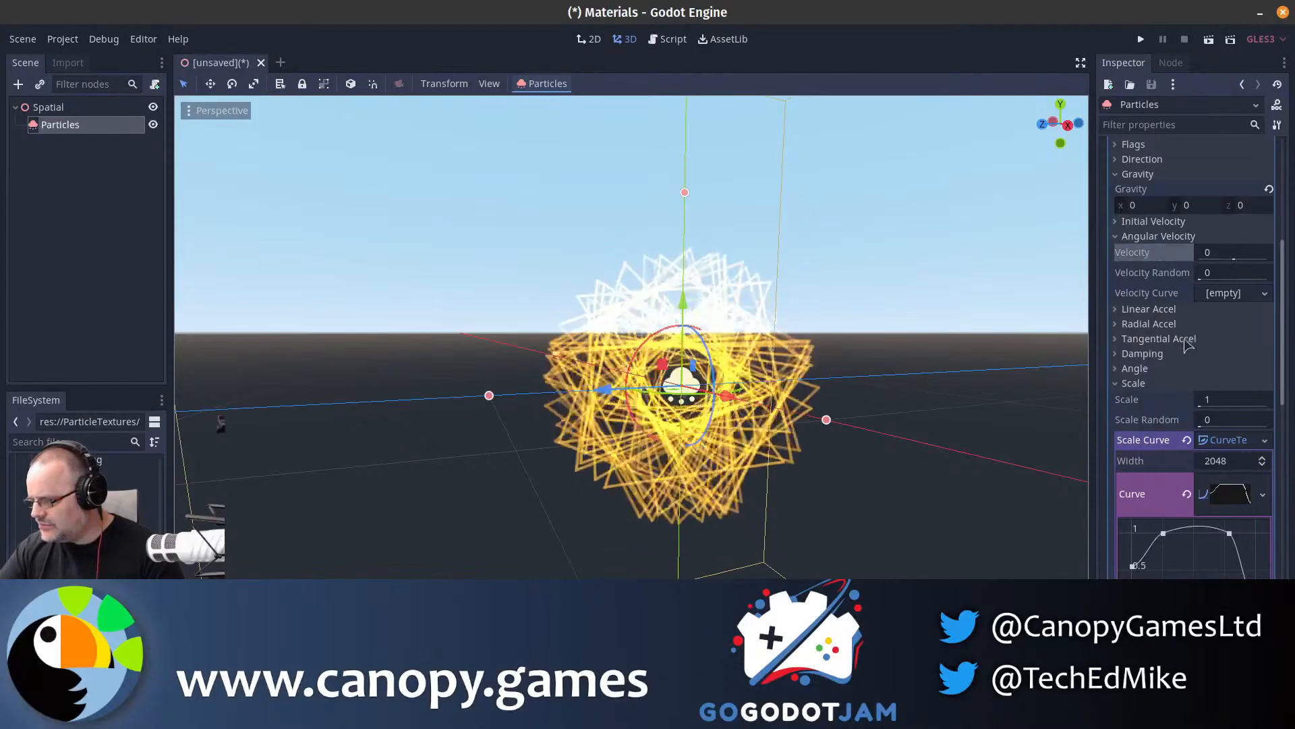
scroll(1174, 351, "up", 4)
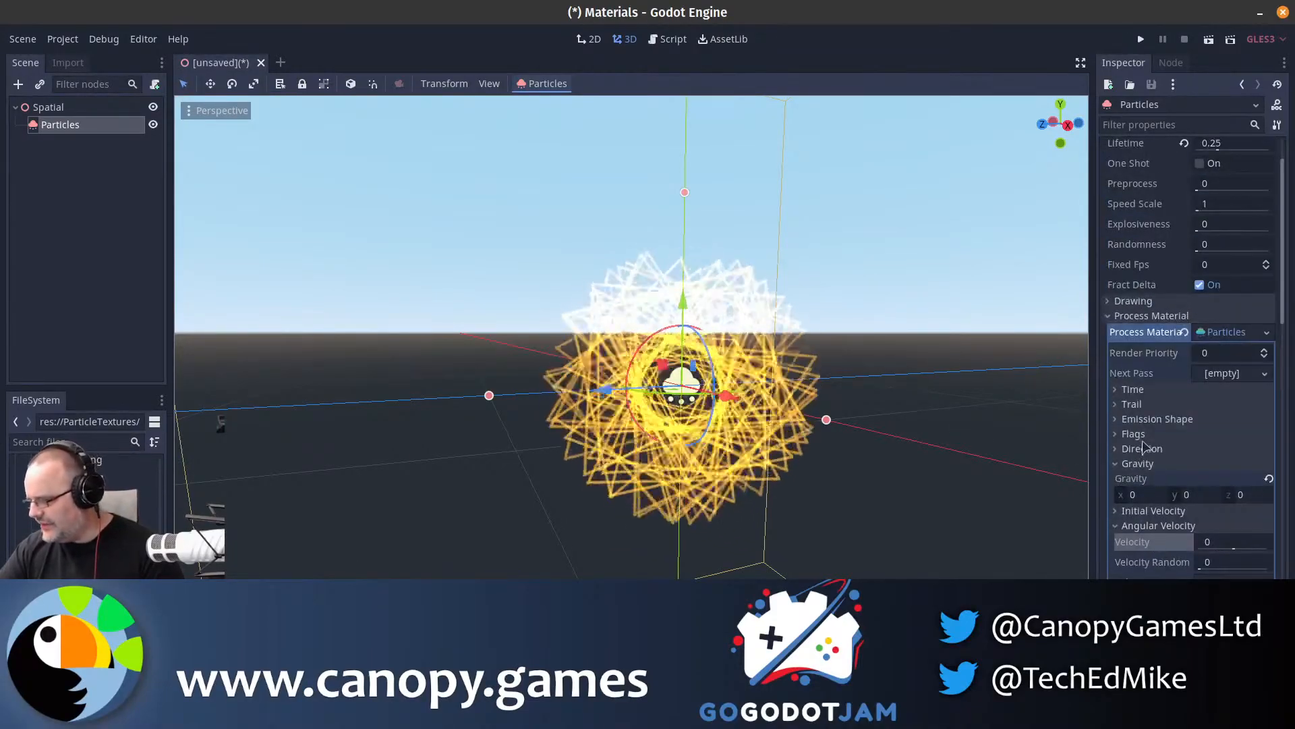
scroll(1143, 448, "down", 1)
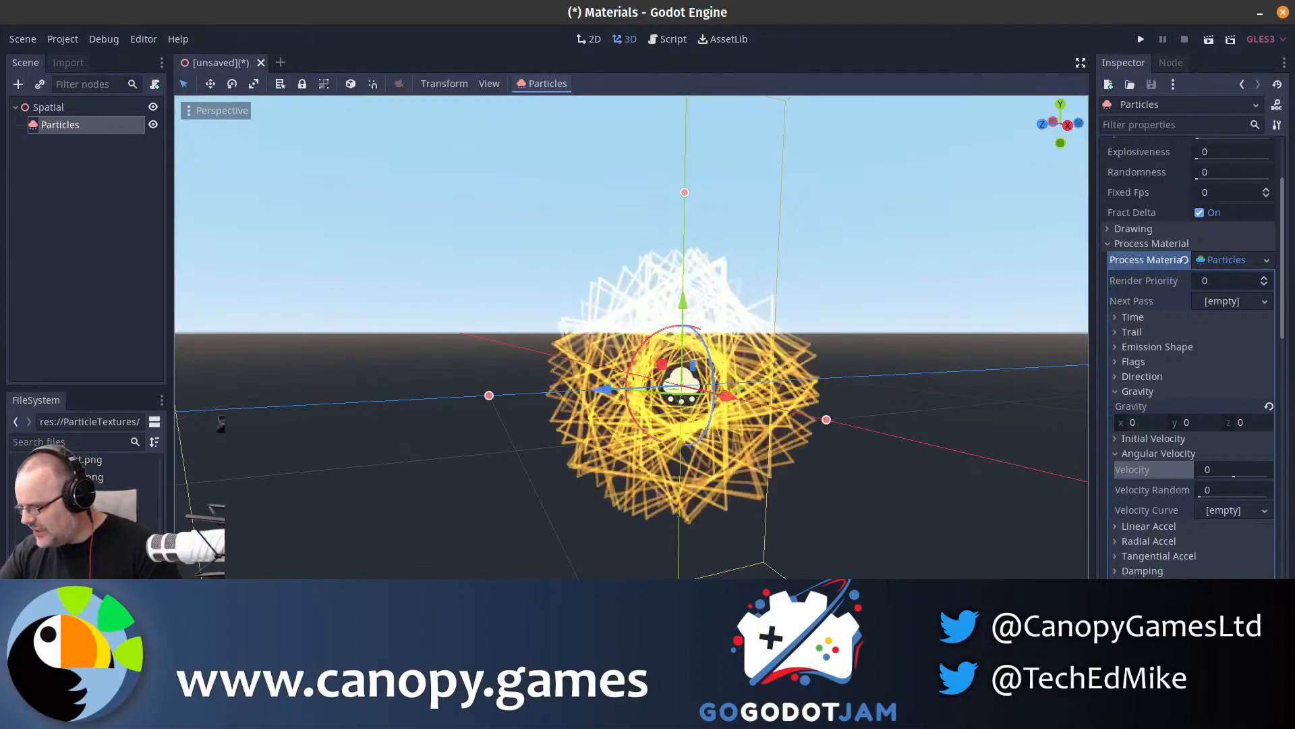
right_click_drag(936, 524, 1058, 556)
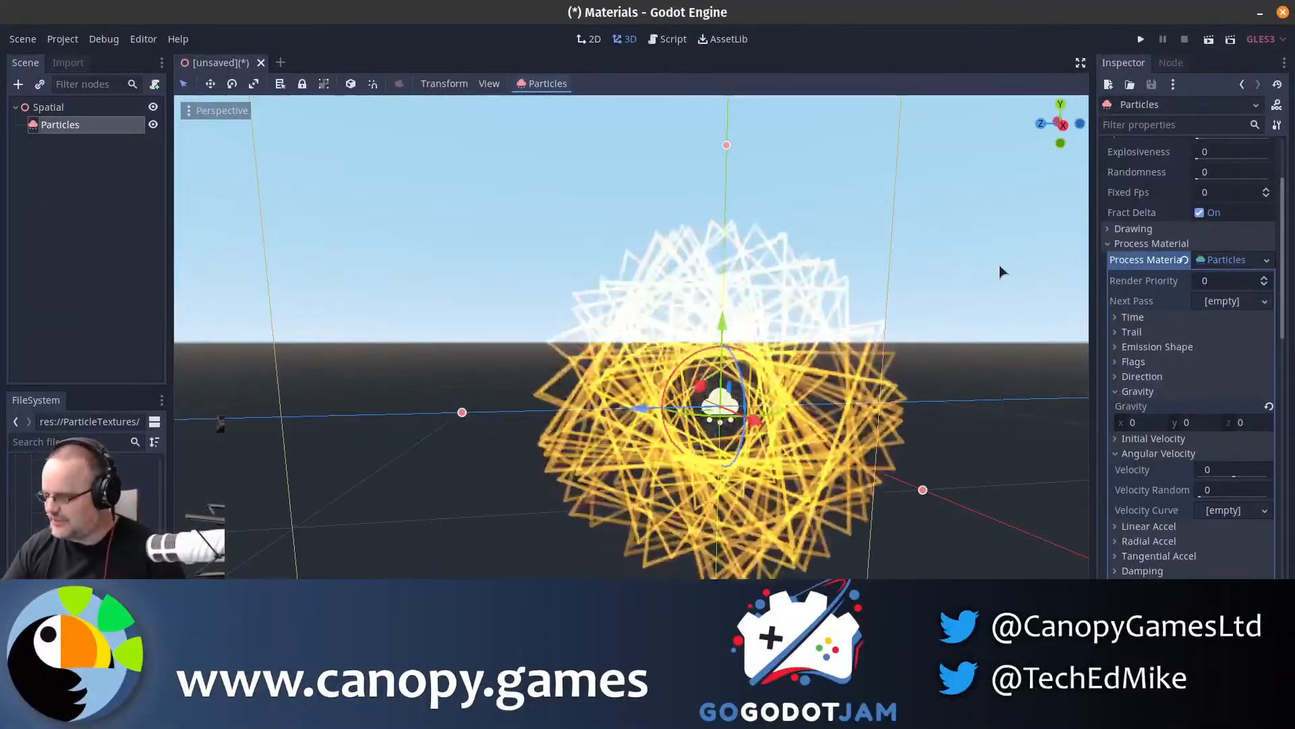
left_click(86, 109)
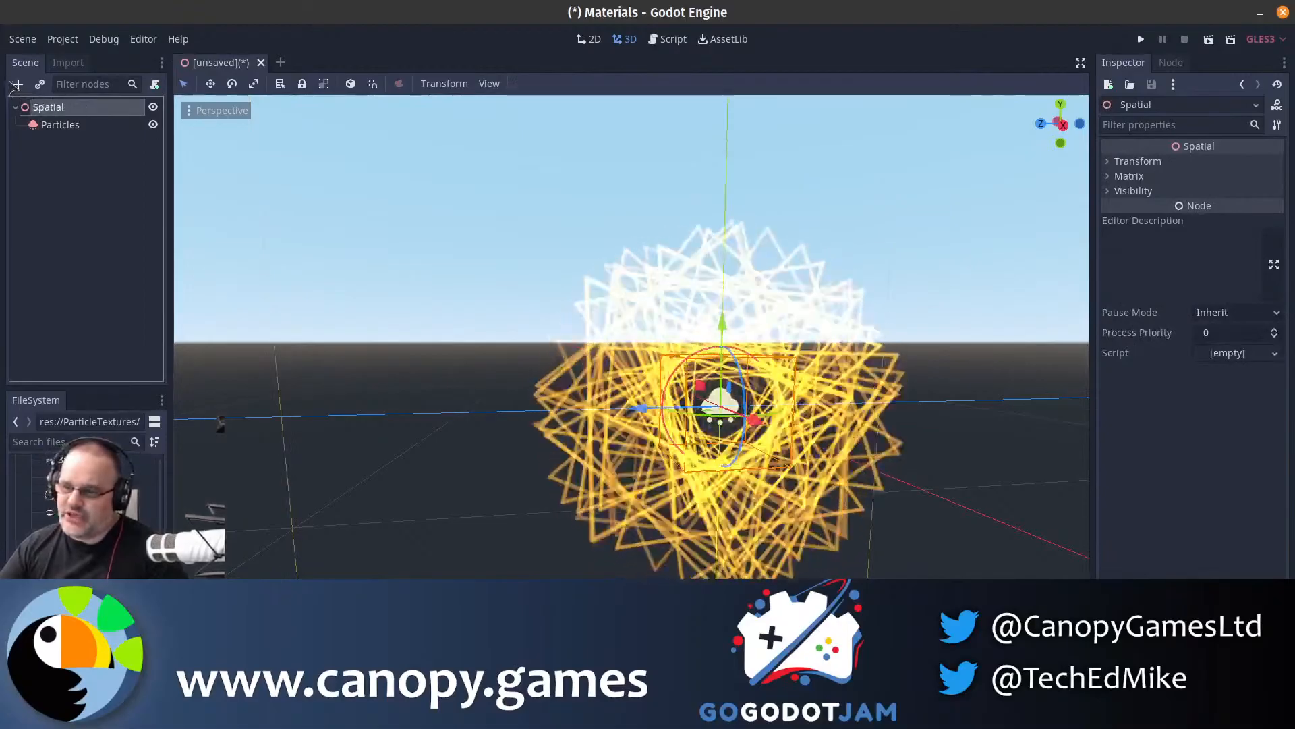
left_click(18, 84)
key("Return")
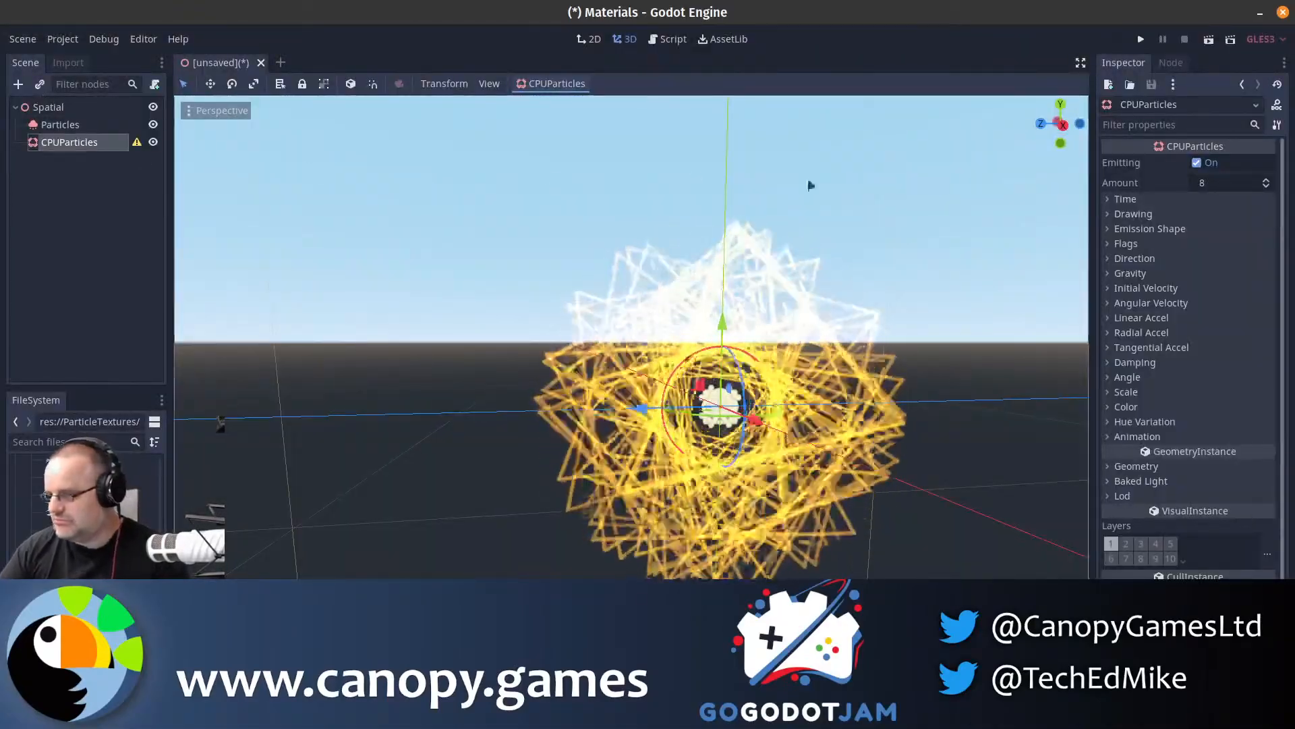
key("ctrl+z")
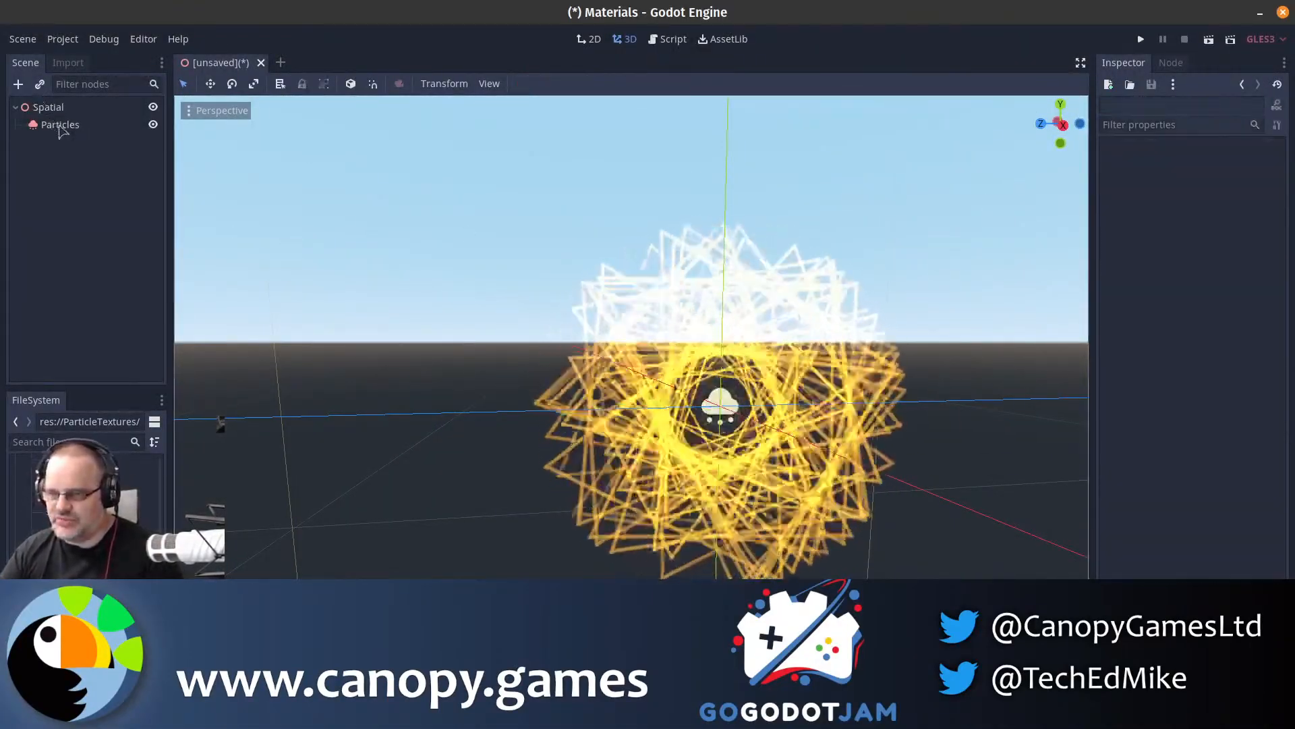
- Add a second GPU-based Particles node as a child of the Spatial root and select it
left_click(47, 108)
left_click(18, 84)
left_click(579, 322)
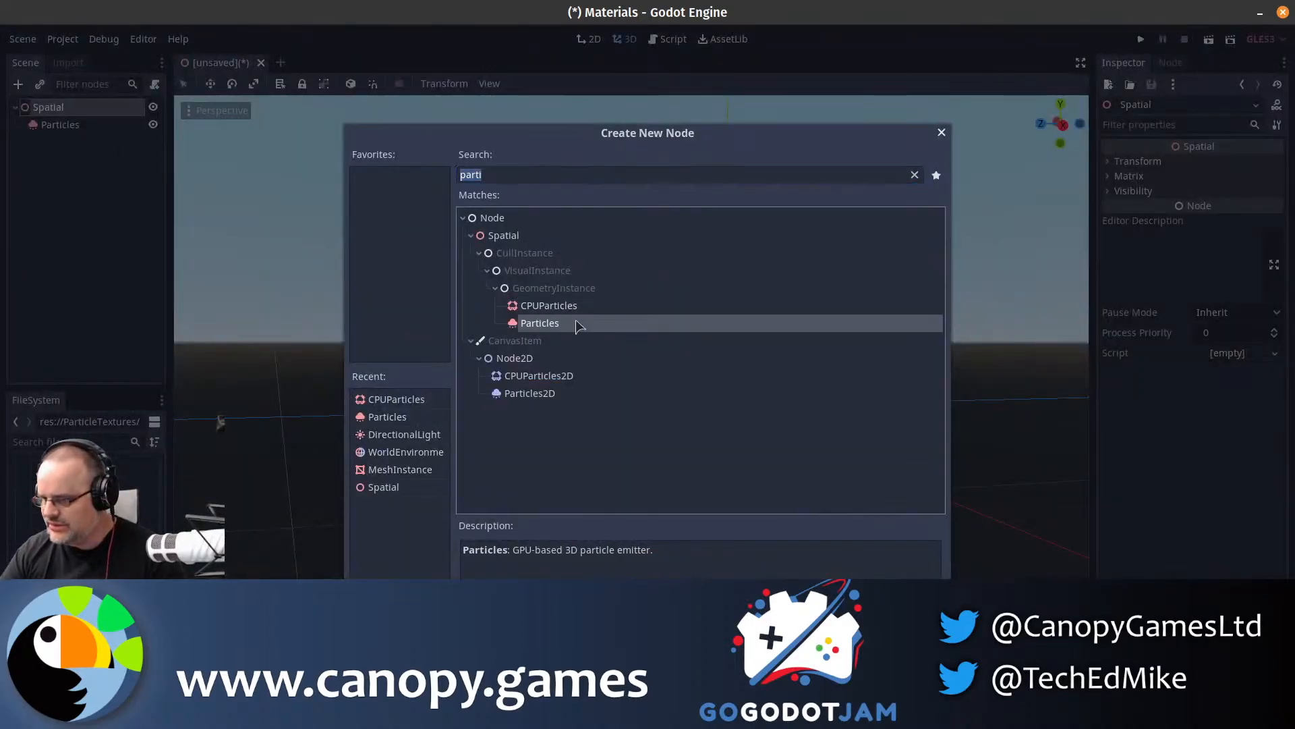
key("Return")
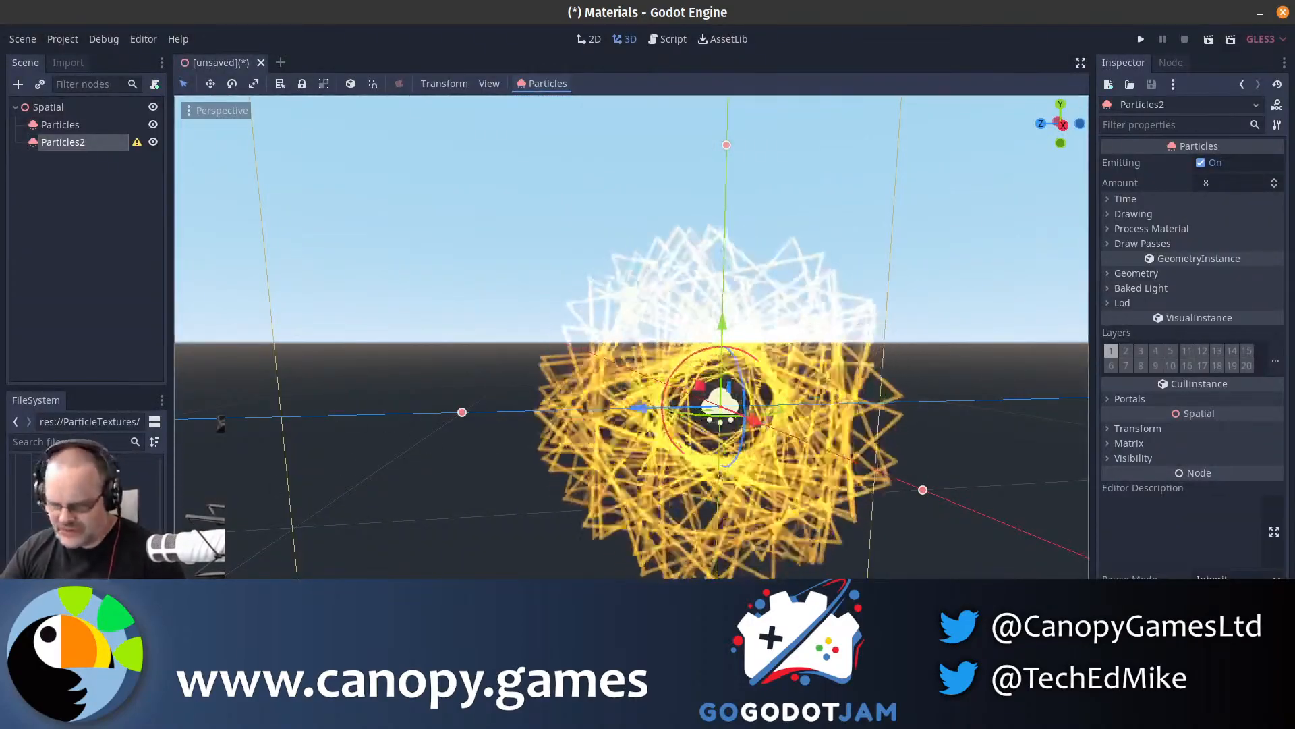
left_click(107, 283)
left_click(93, 147)
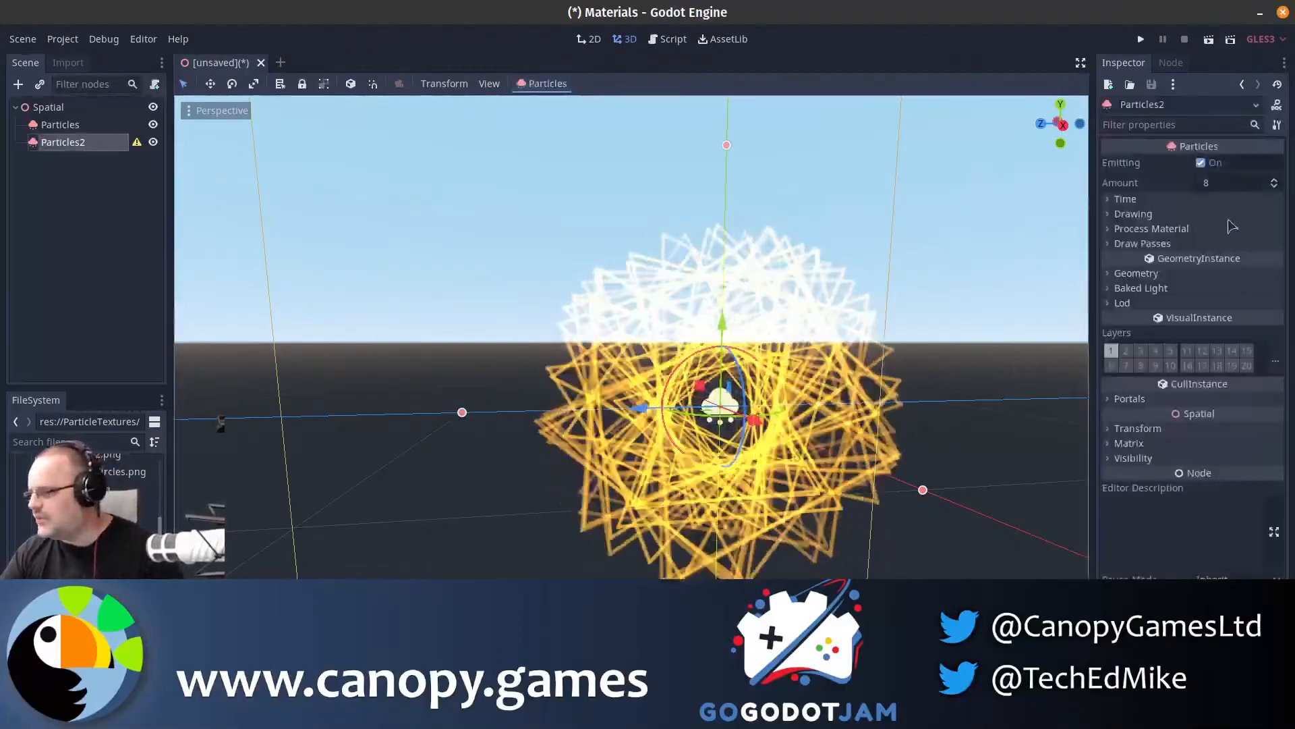
- Give the second particle node a new ParticlesMaterial as process material and a new QuadMesh for draw pass 1
left_click(1151, 229)
left_click(1241, 245)
left_click(1234, 265)
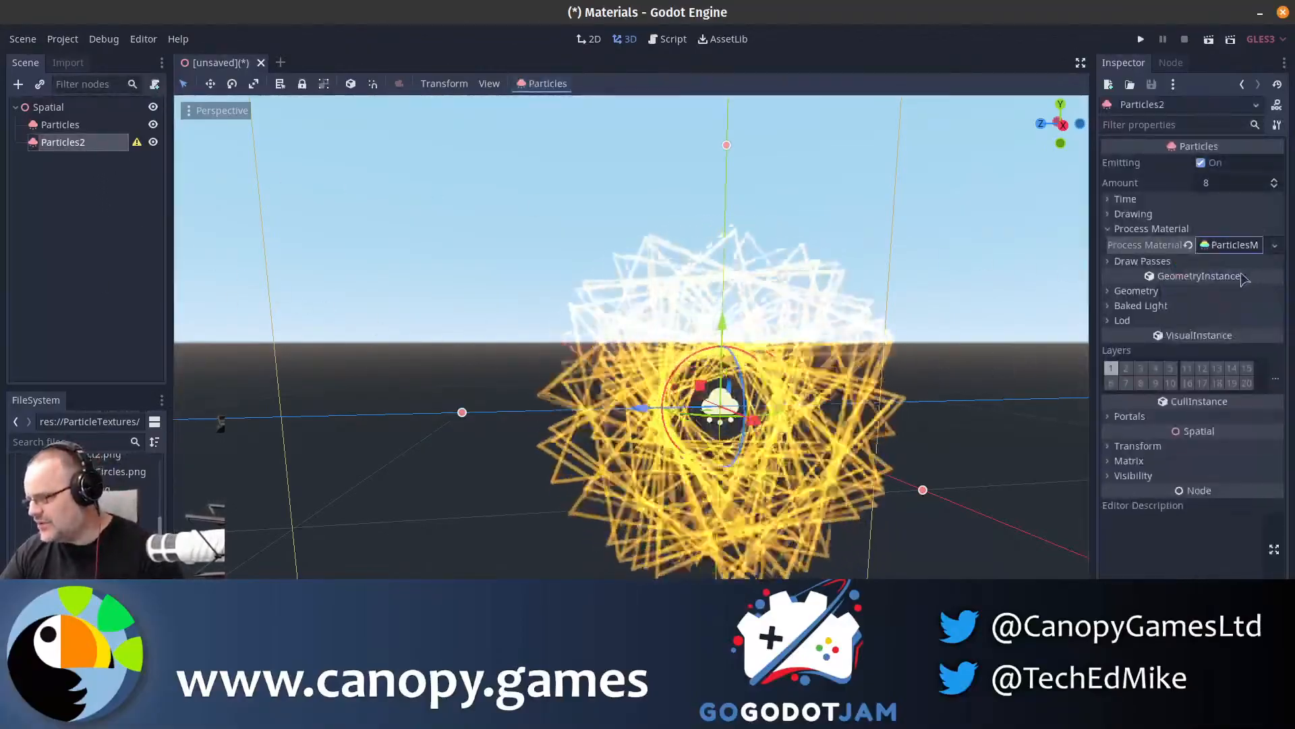
left_click(1234, 261)
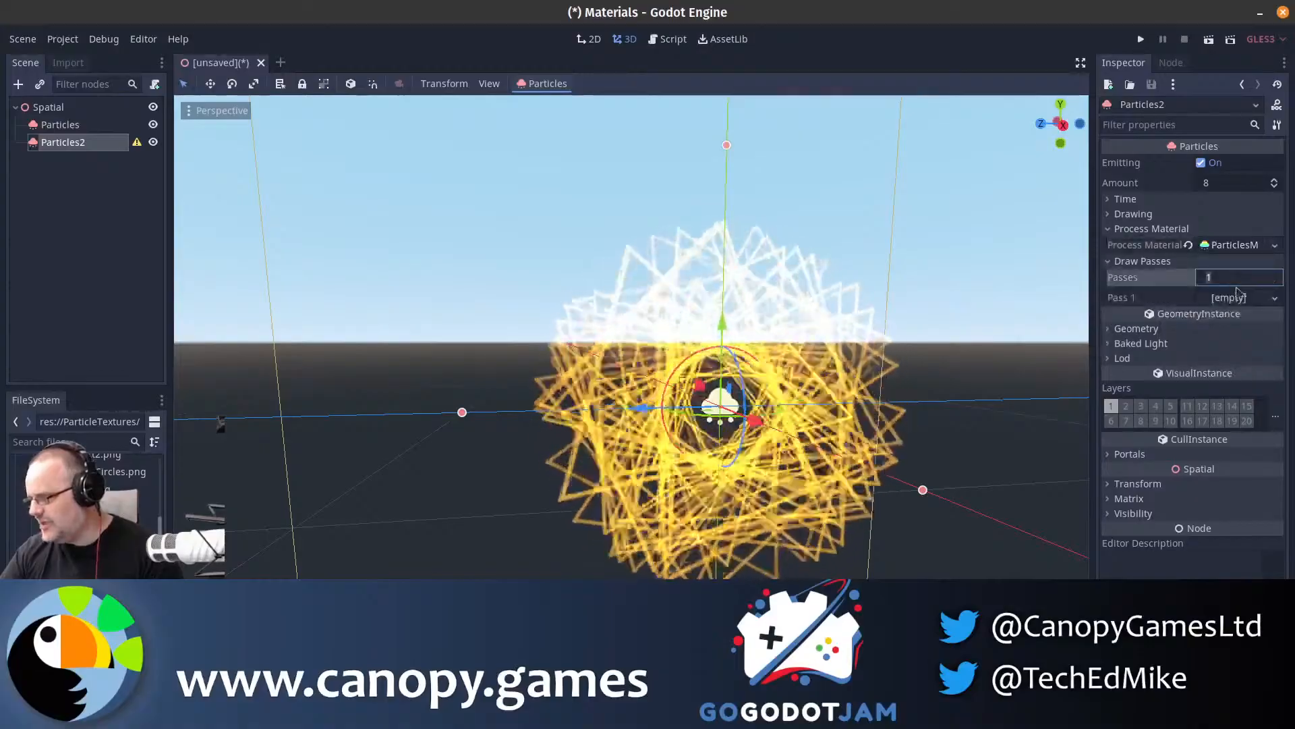
left_click(1235, 298)
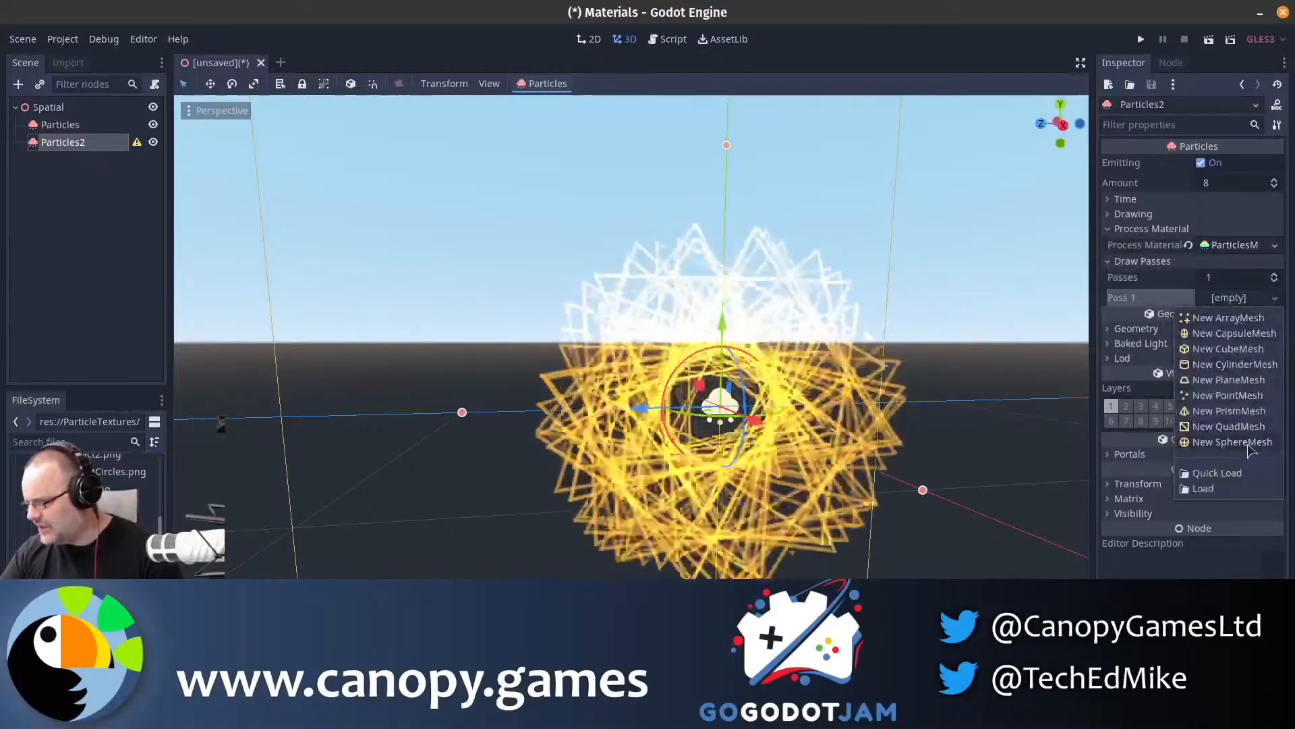
left_click(1228, 426)
- Assign a new SpatialMaterial to the QuadMesh of the second particle node
left_click(1249, 313)
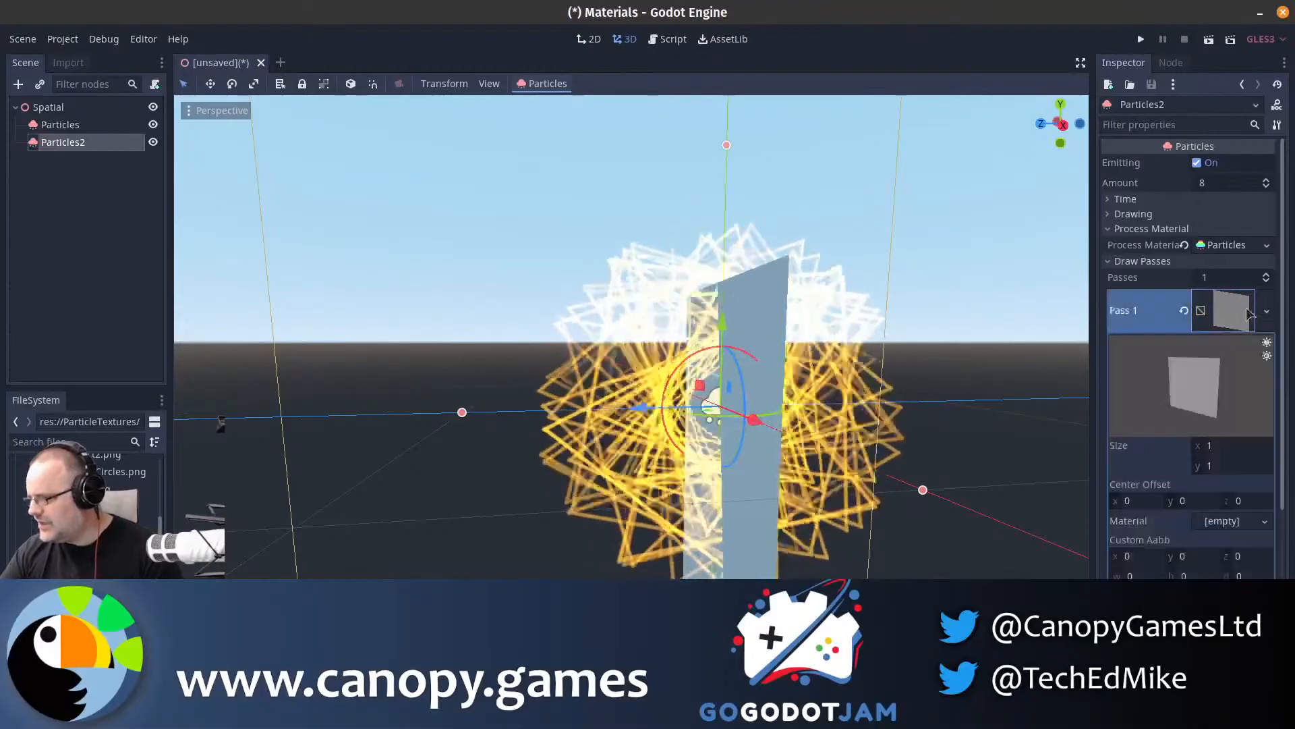
left_click(1237, 520)
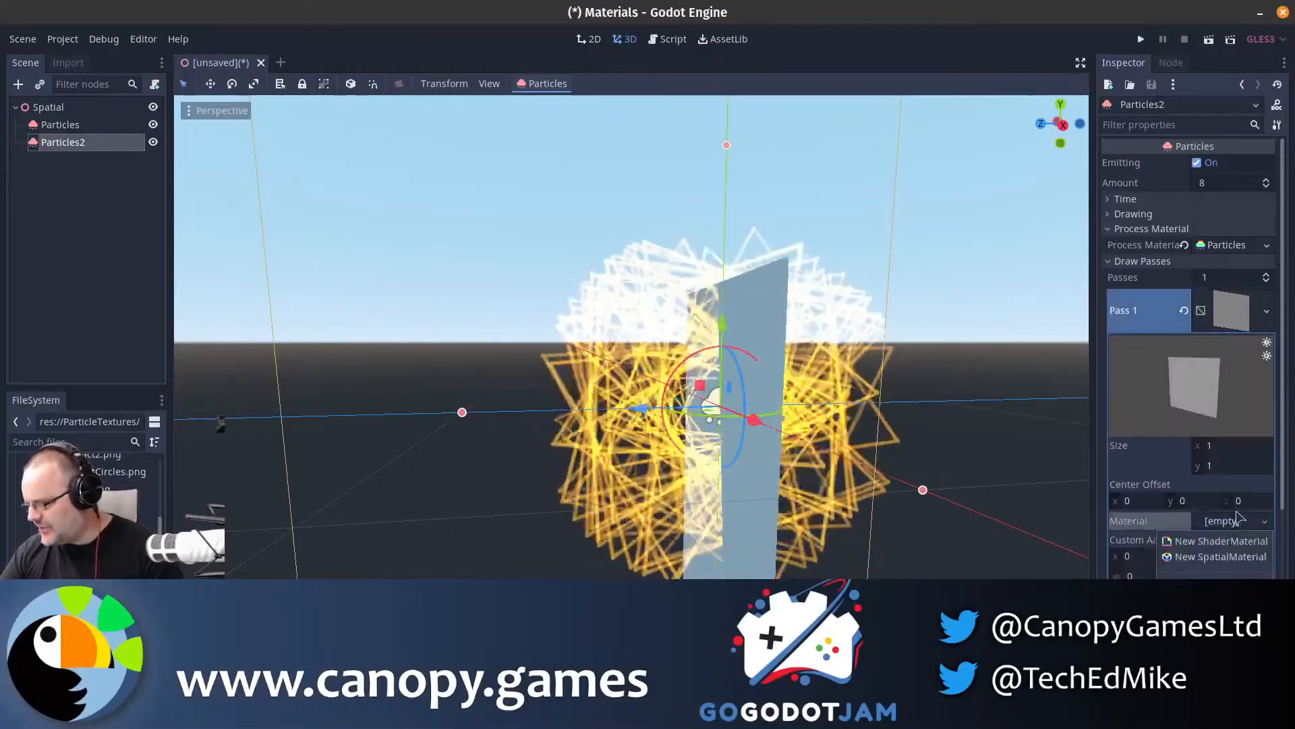
left_click(1221, 555)
- Turn on the Transparent and Unshaded flags of the mesh material and use its vertex colour as albedo
scroll(1207, 516, "down", 3)
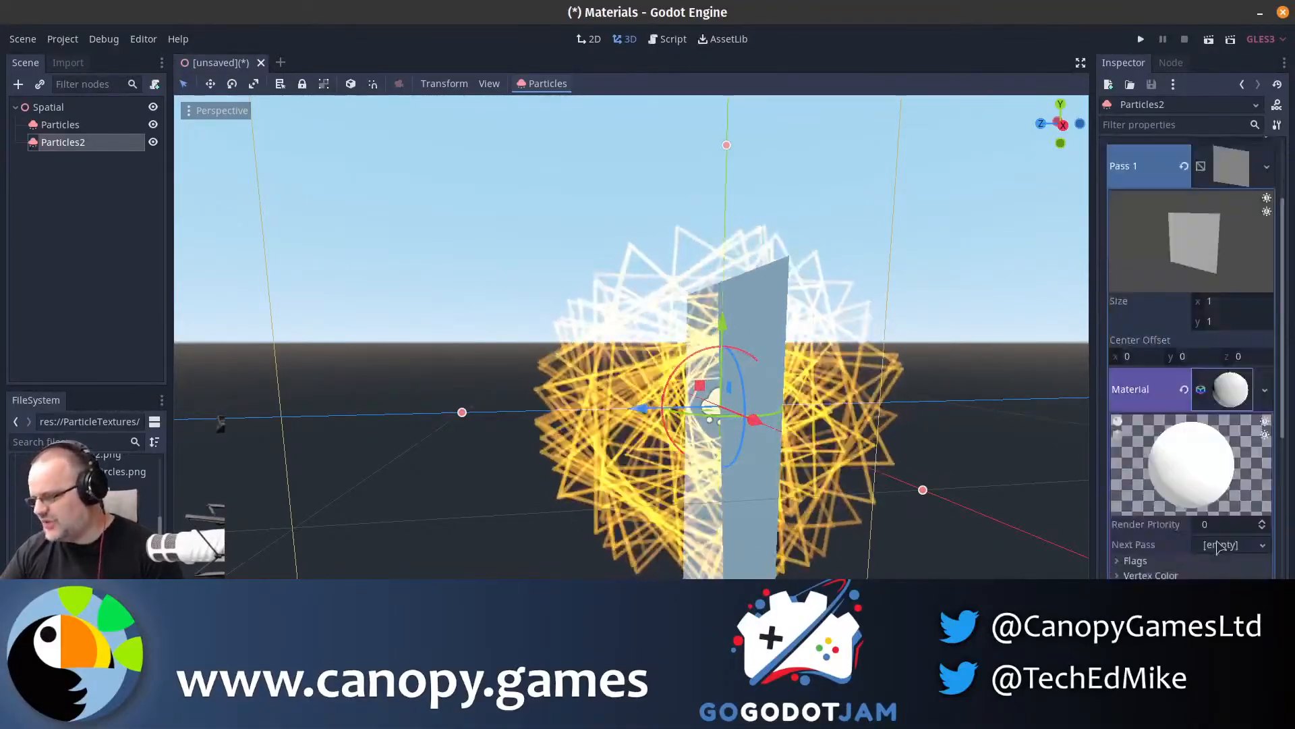
left_click(1175, 490)
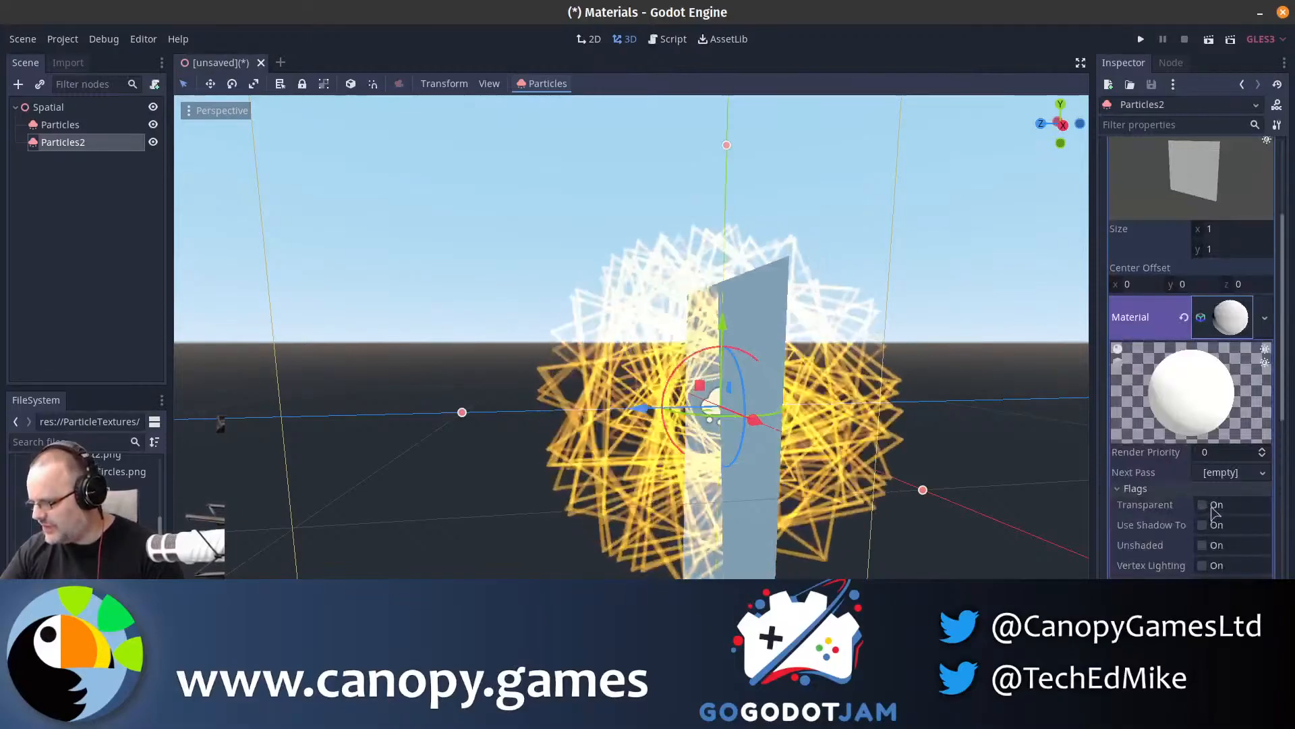
left_click(1202, 505)
left_click(1202, 545)
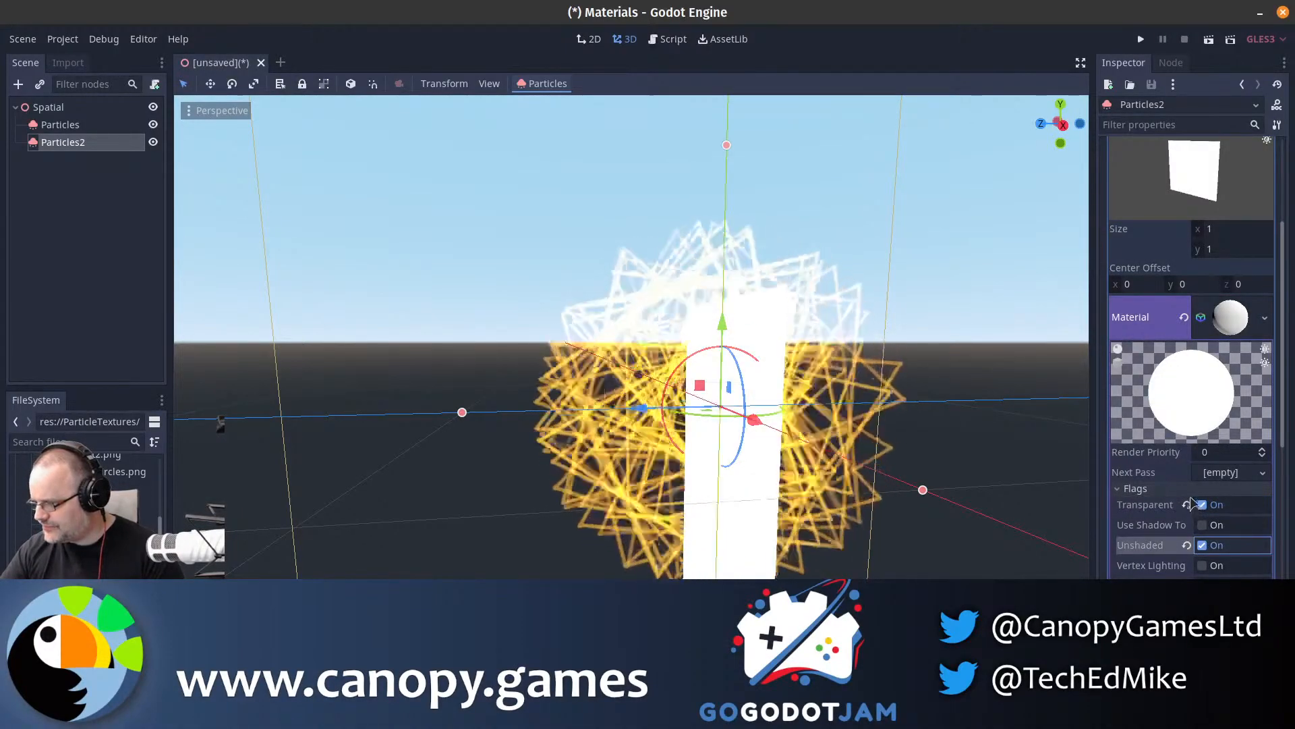
left_click(1173, 490)
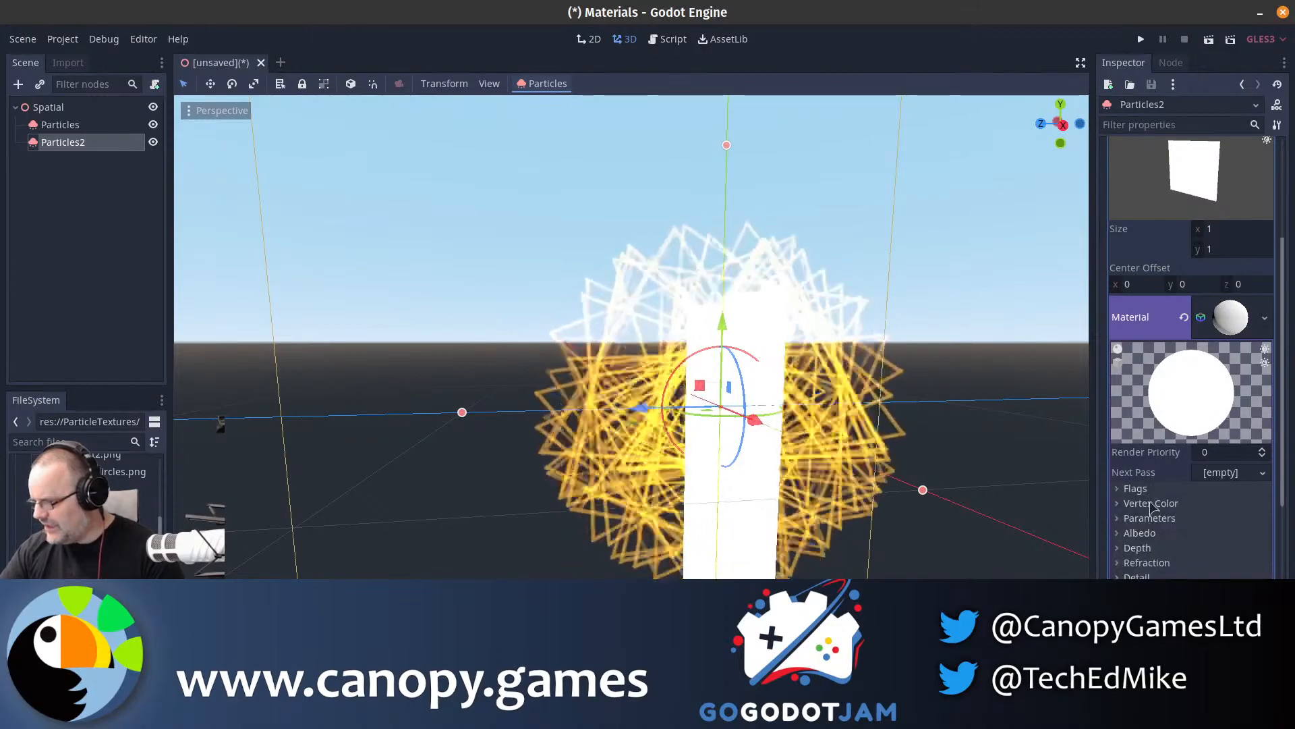
left_click(1154, 506)
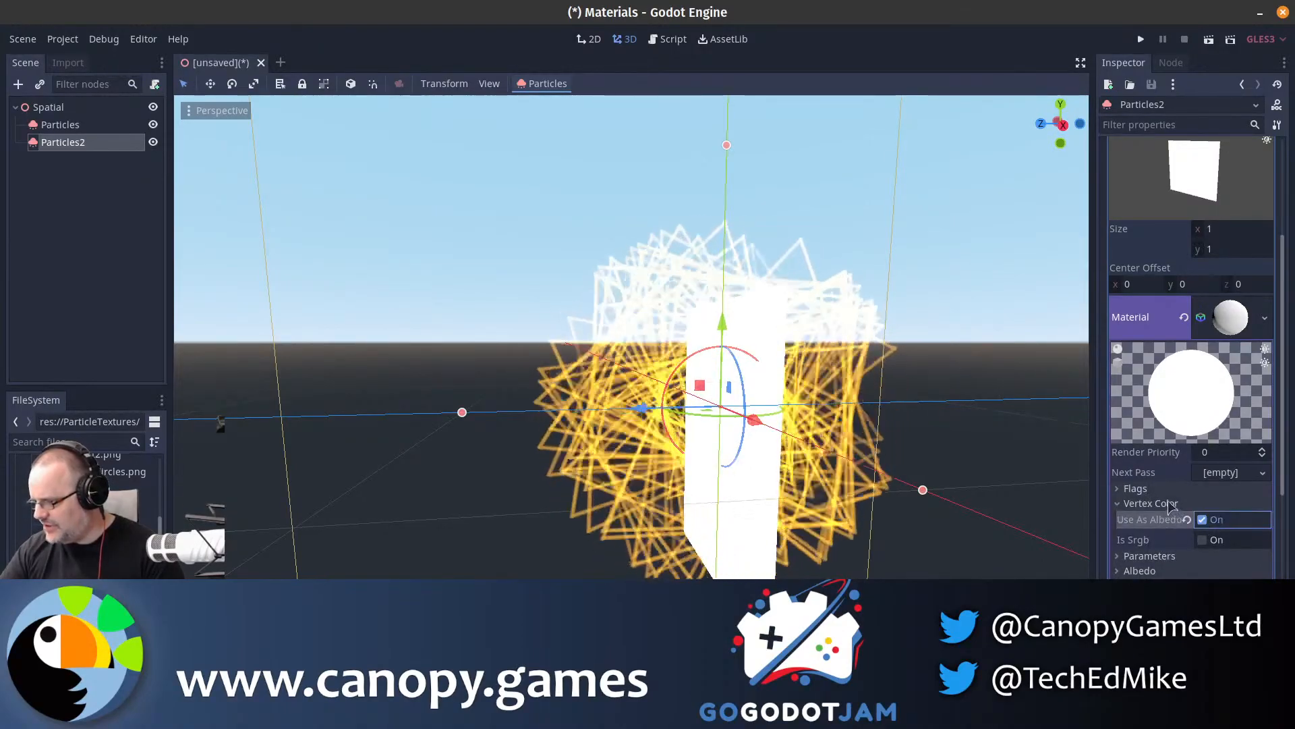
left_click(1165, 504)
- Set the mesh material's blend mode to Add and its billboard mode to Y-Billboard
left_click(1172, 517)
scroll(1208, 377, "down", 3)
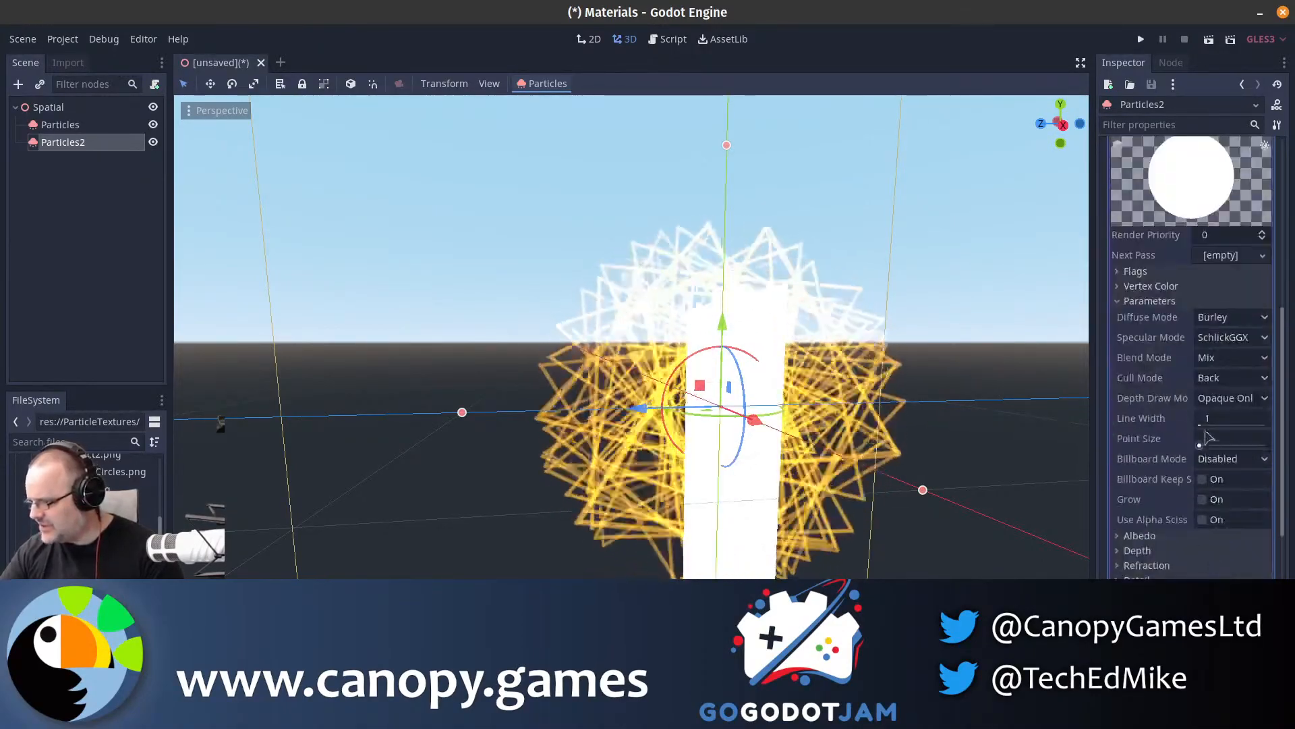
left_click(1213, 361)
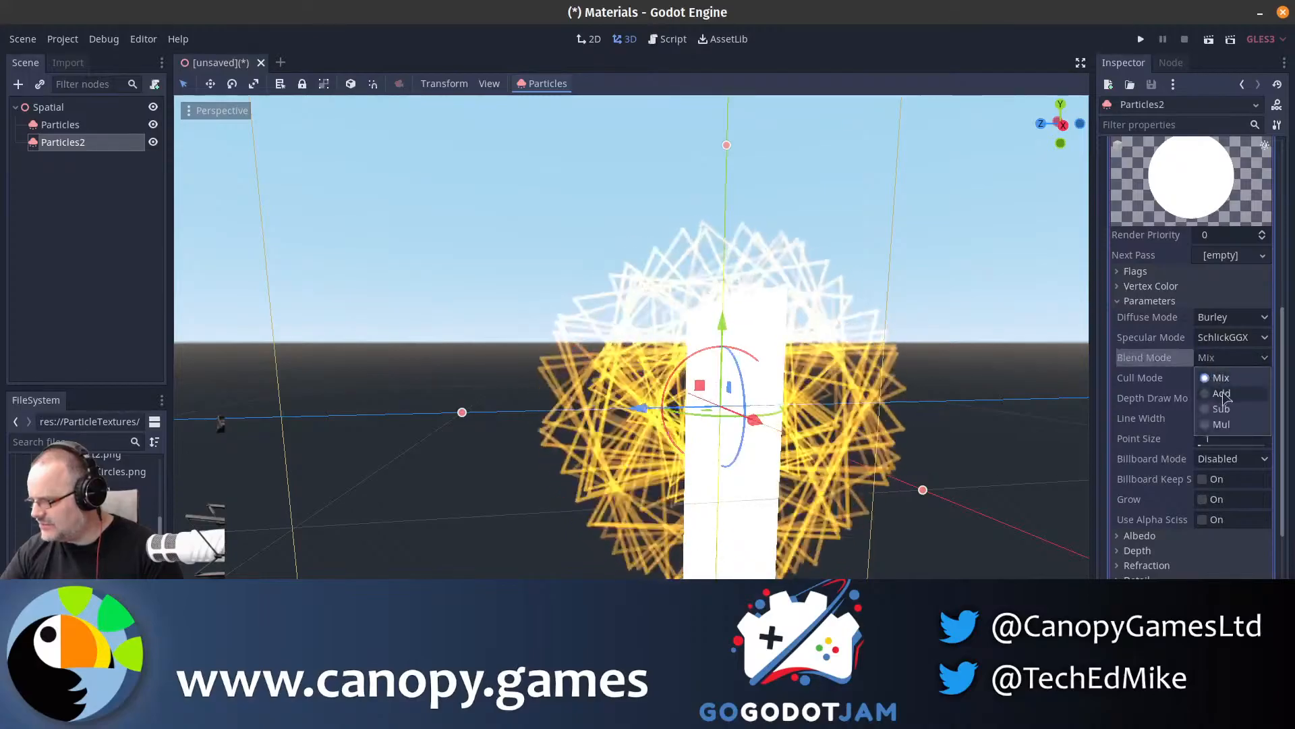
left_click(1217, 392)
left_click(1230, 459)
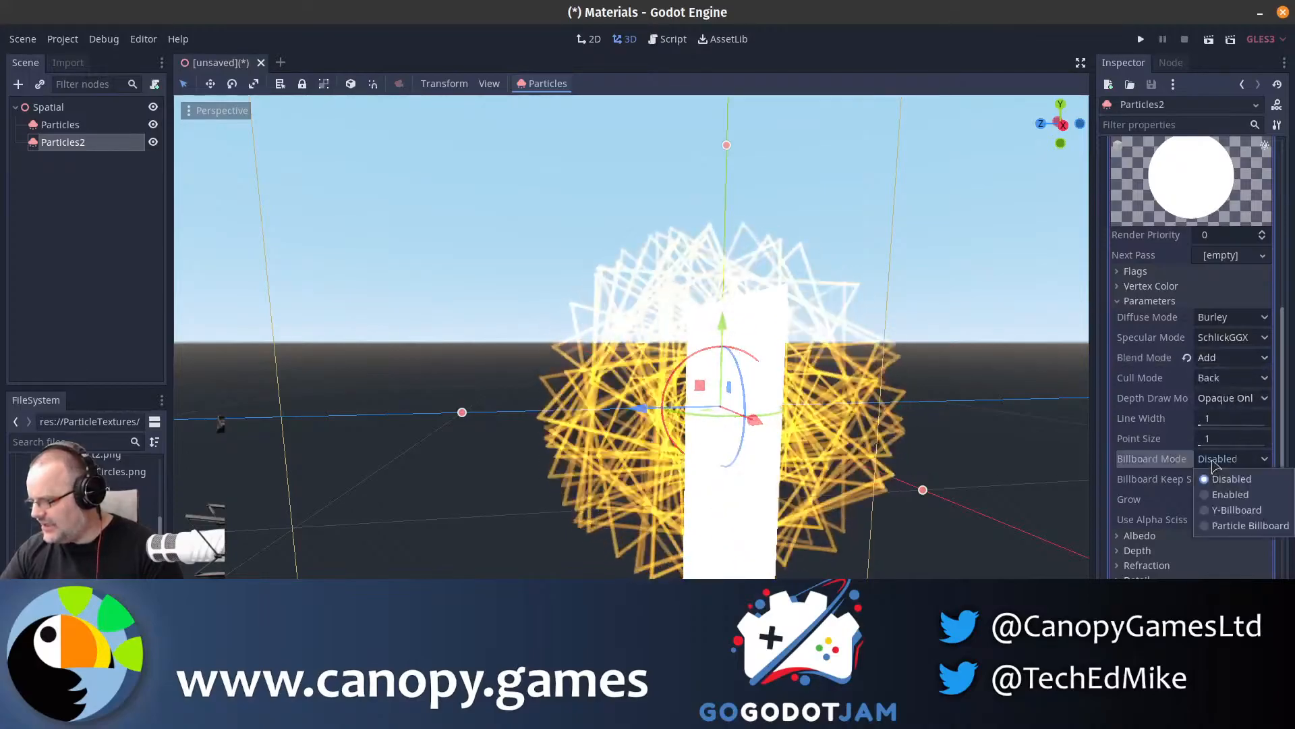
left_click(1235, 511)
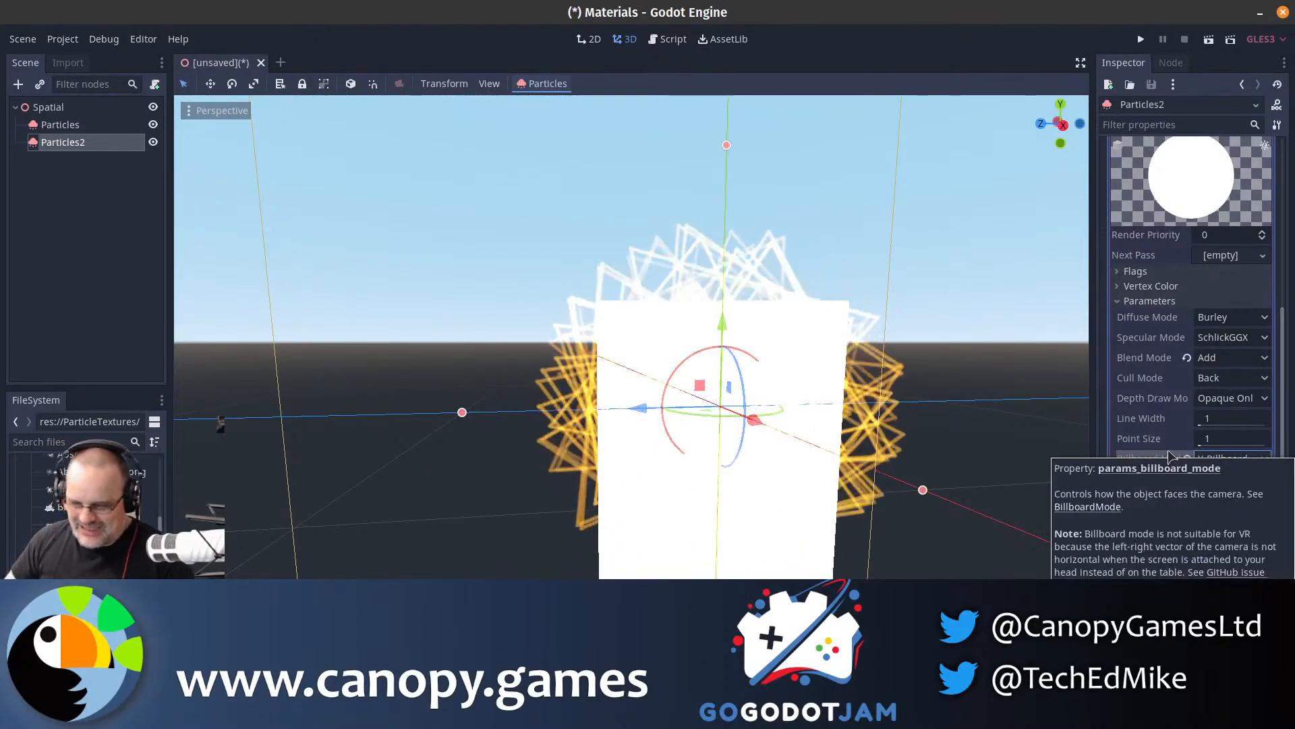
- Assign the white splat image from the ParticleTextures folder as the mesh material's albedo texture
scroll(1211, 205, "up", 8)
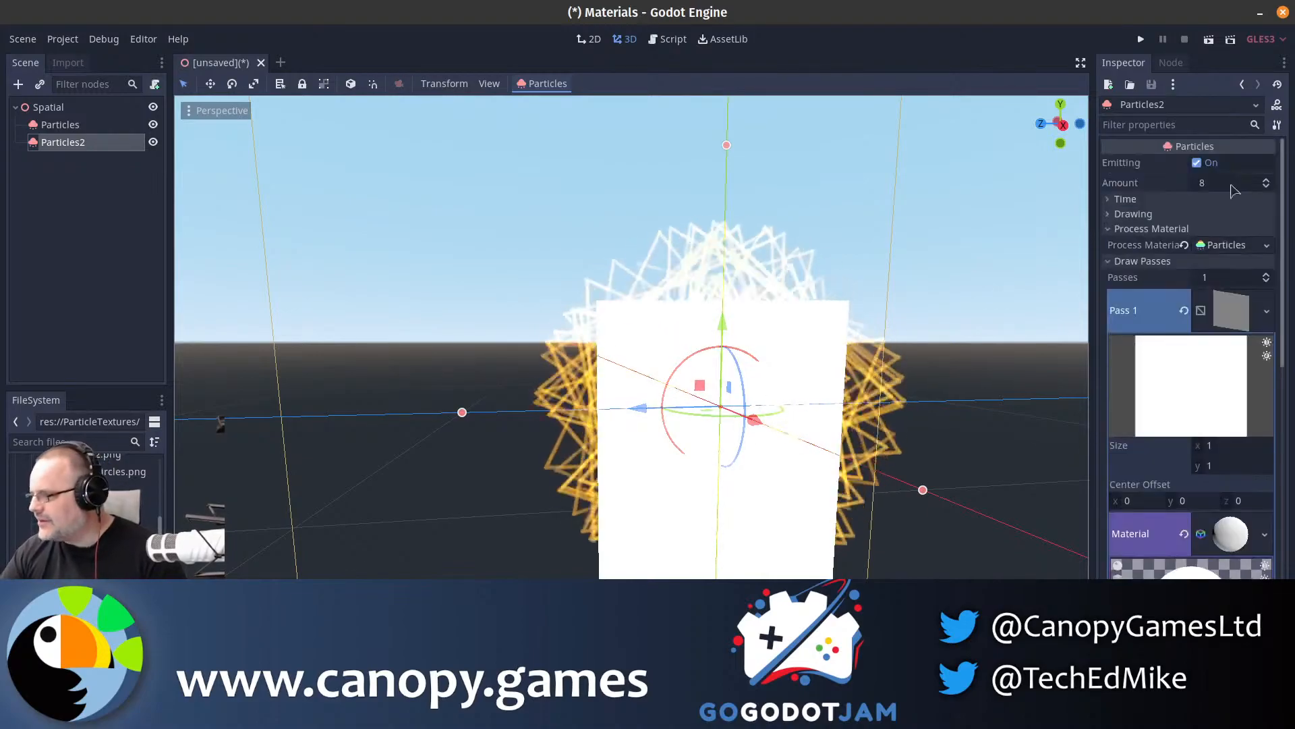
left_click(1233, 295)
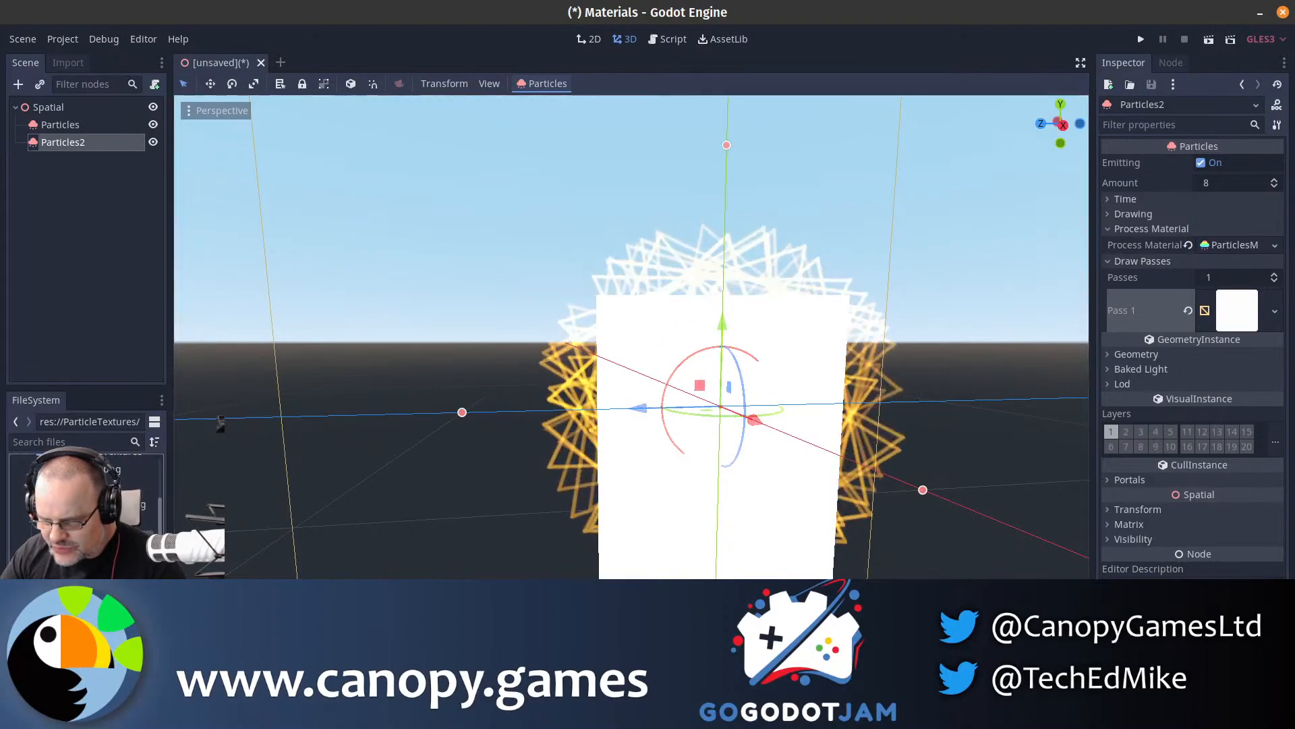
left_click(1239, 304)
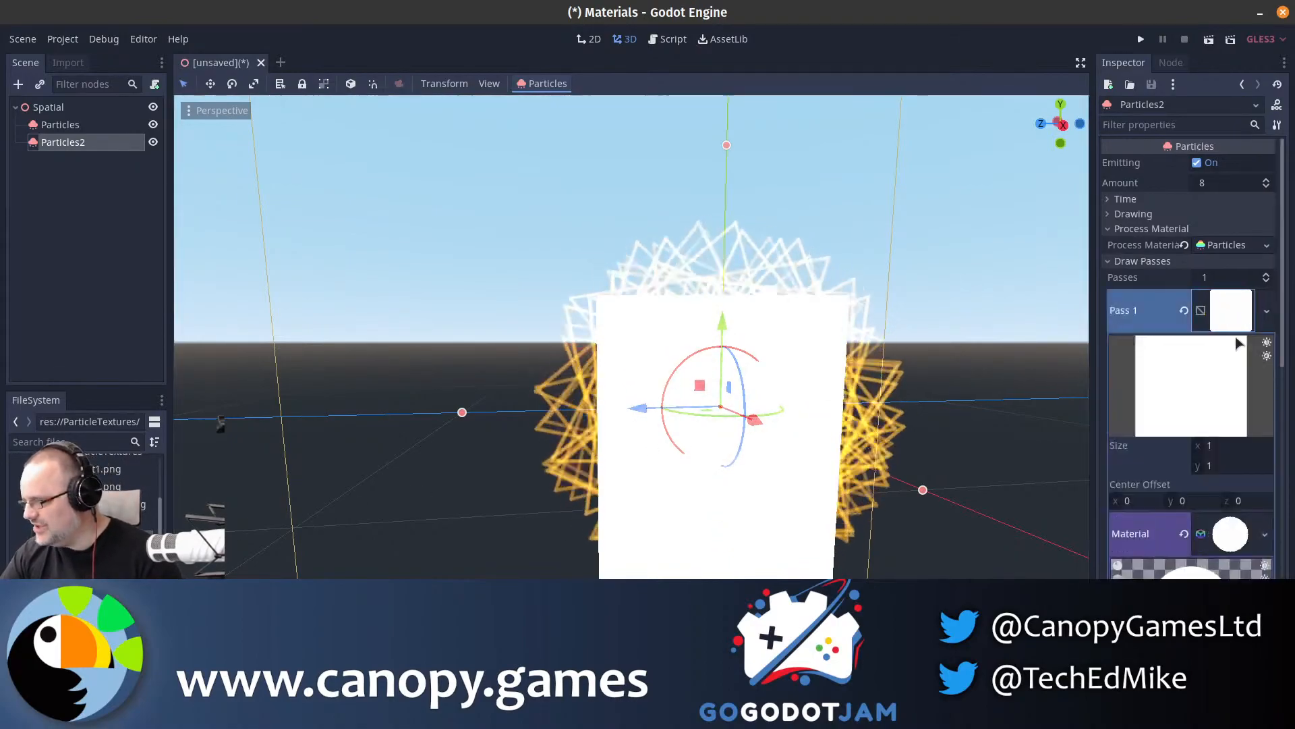
scroll(1234, 472, "down", 1)
left_click(1231, 466)
scroll(1231, 480, "down", 5)
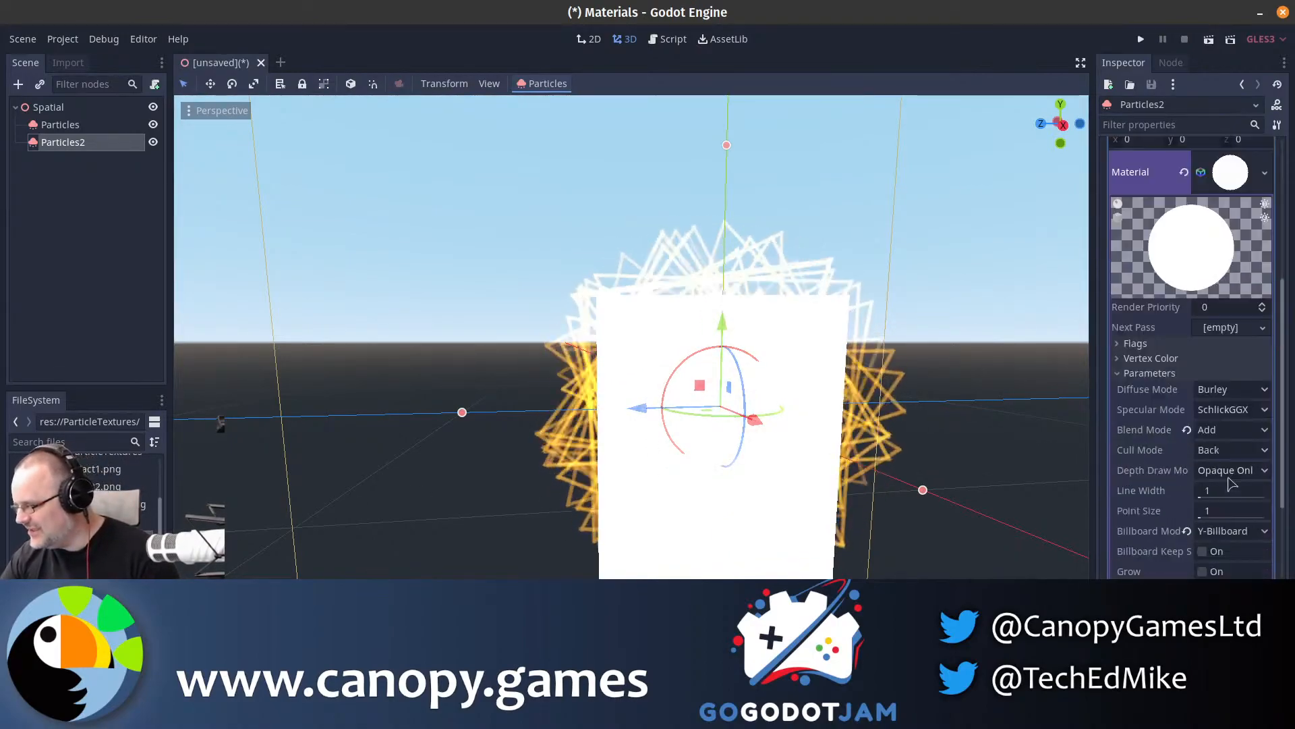
left_click(1182, 374)
left_click(1158, 389)
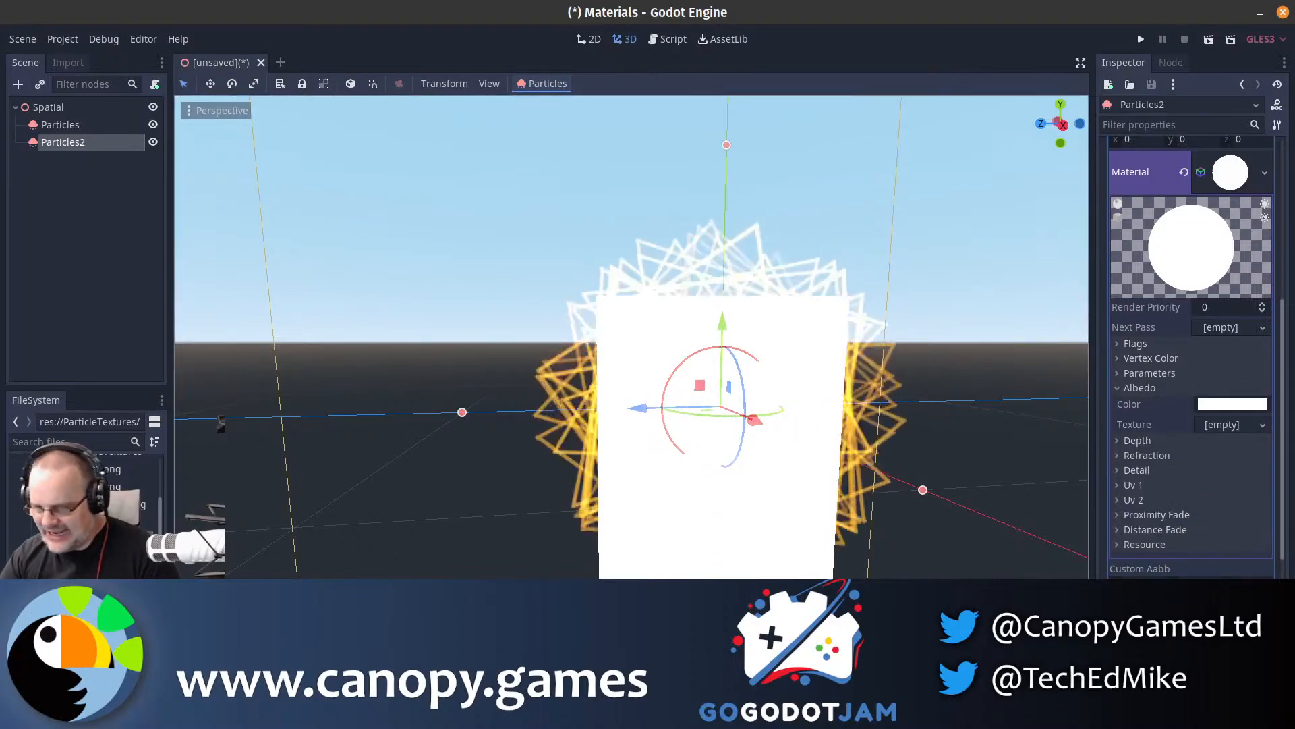
left_click_drag(81, 522, 1219, 432)
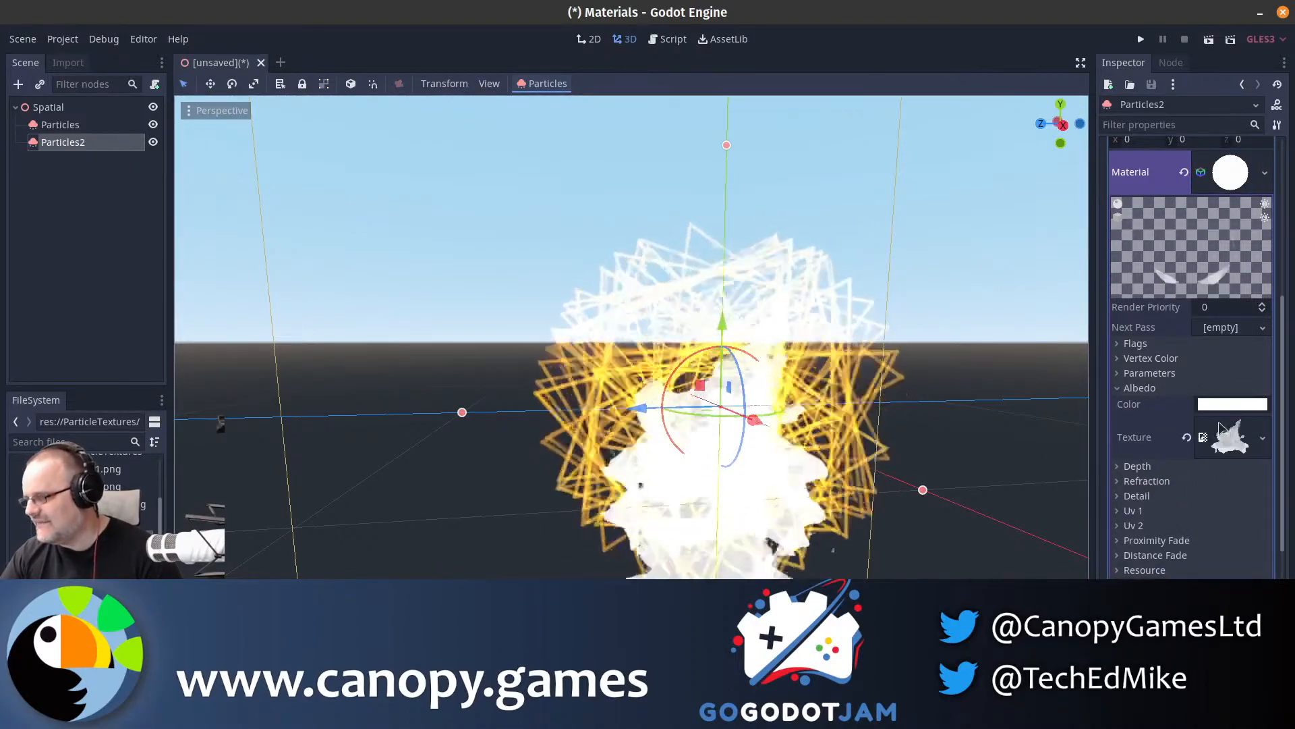
- Set the Y gravity in the second emitter's process material to 0
scroll(1223, 426, "up", 5)
scroll(1222, 426, "up", 2)
left_click(1220, 246)
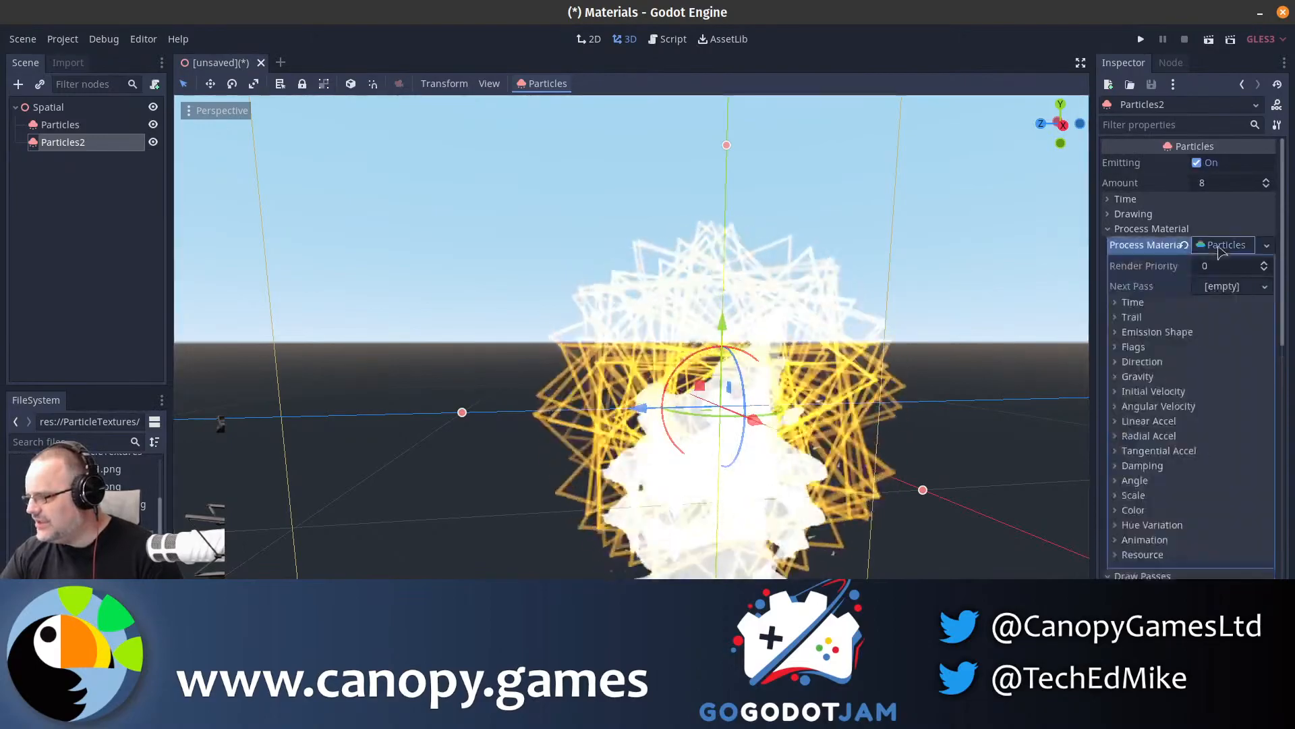
left_click(1176, 376)
left_click(1185, 408)
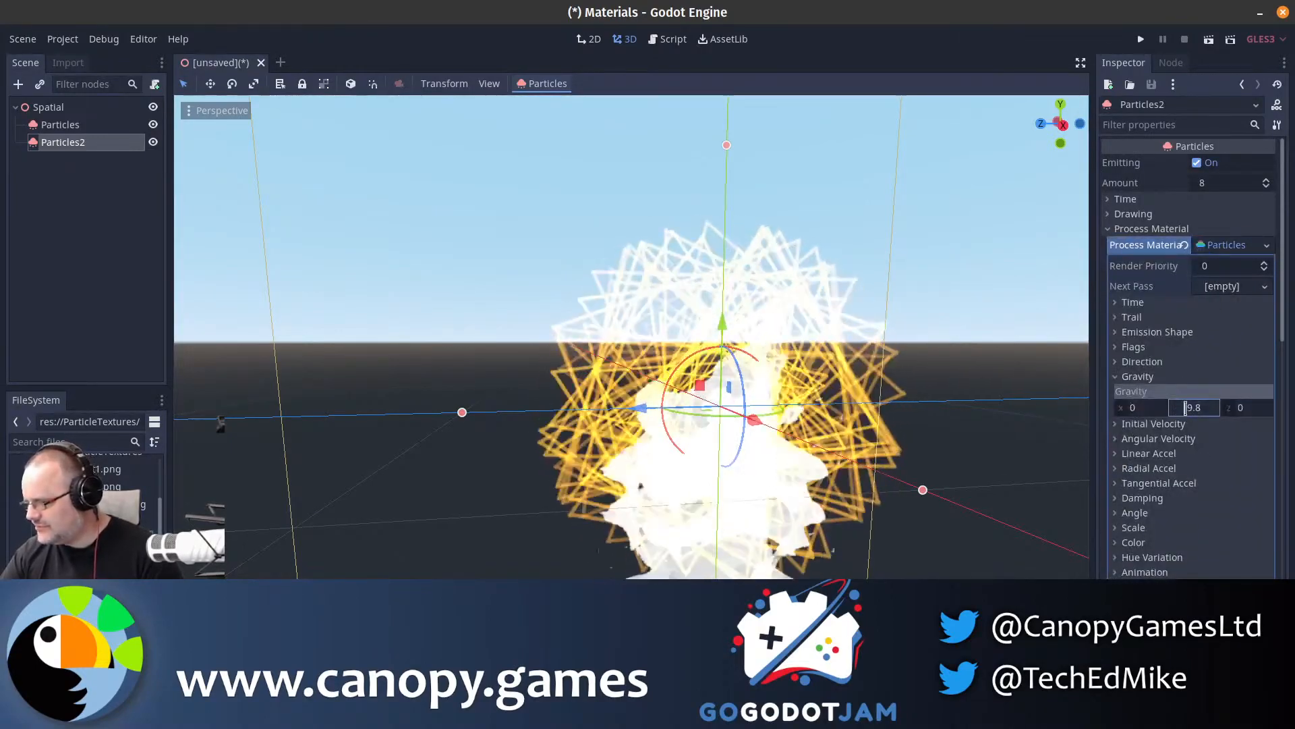
type("0")
key("Return")
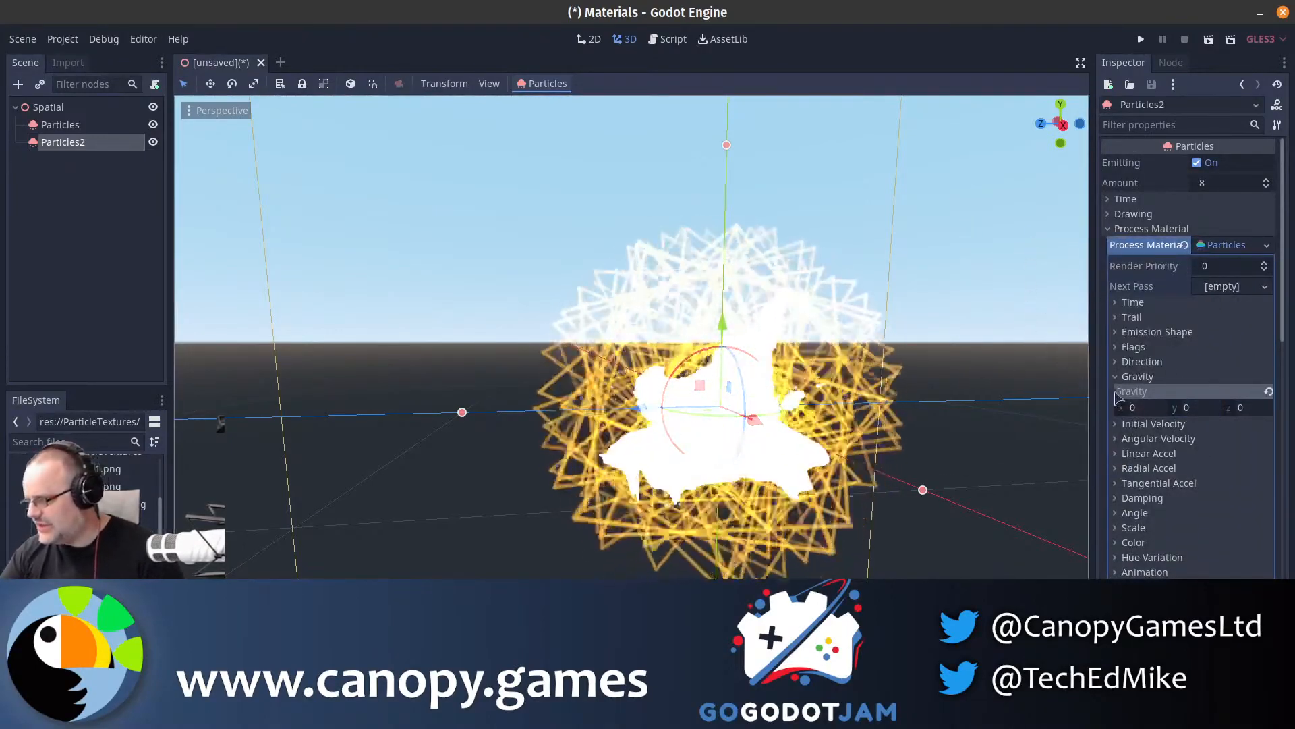
- Set the second emitter's particle lifetime to 4
left_click(1172, 440)
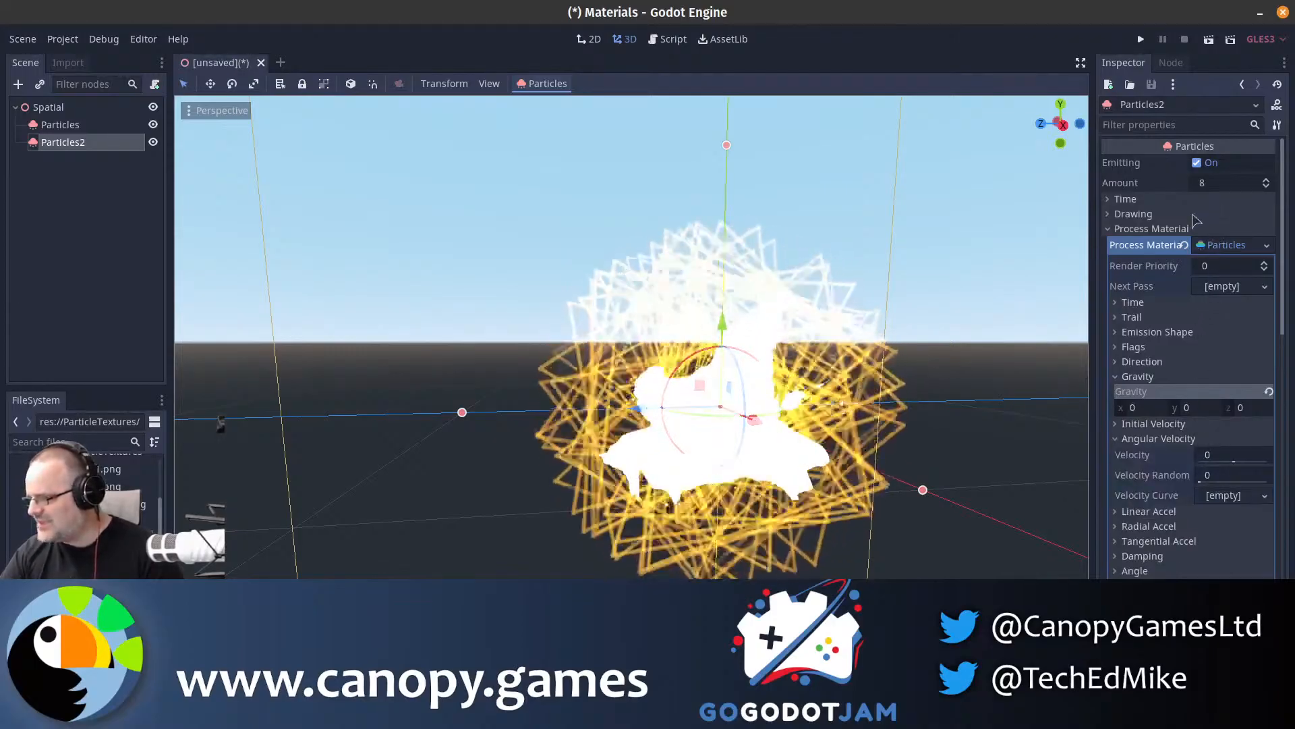
left_click(1125, 199)
left_click(1225, 220)
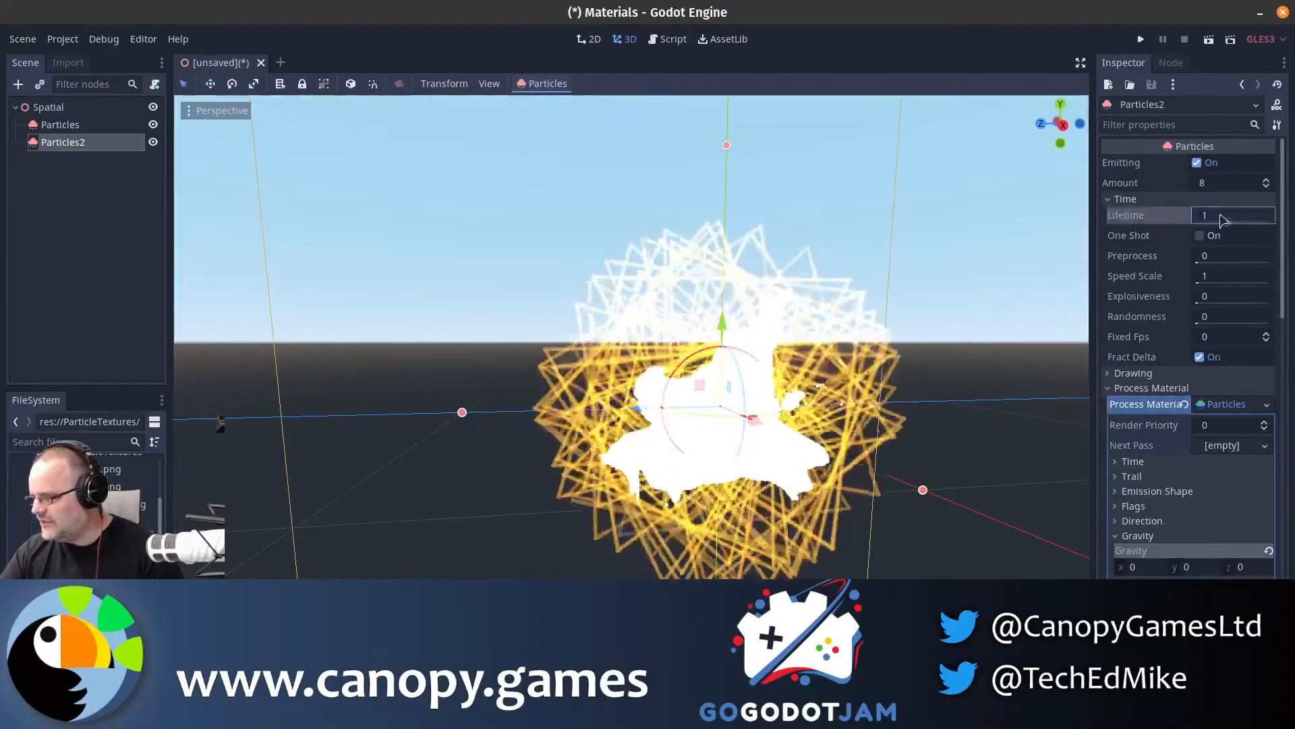
type("4")
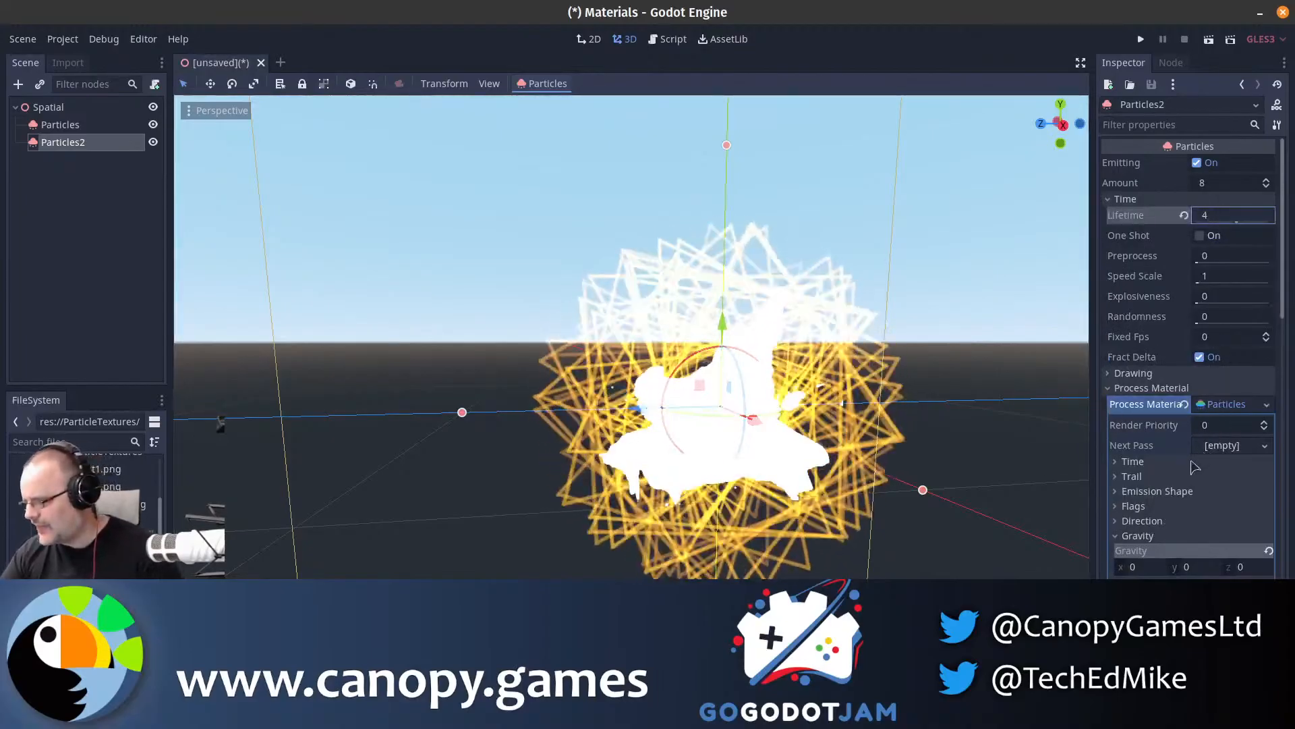
- Try an angle of 360 with randomness 1 and a different lifetime on the second emitter while inspecting the splats
scroll(1197, 462, "down", 4)
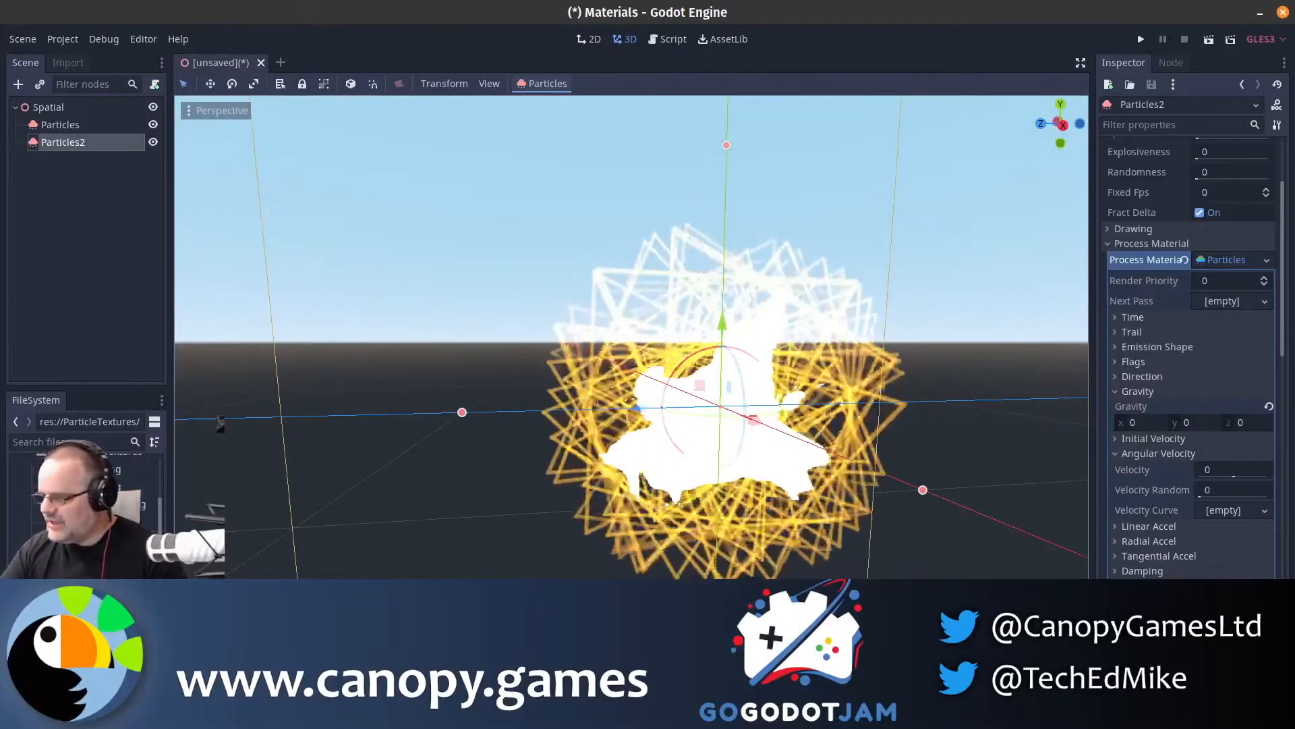
middle_click_drag(809, 567, 811, 536)
scroll(811, 537, "up", 4)
scroll(1243, 385, "up", 4)
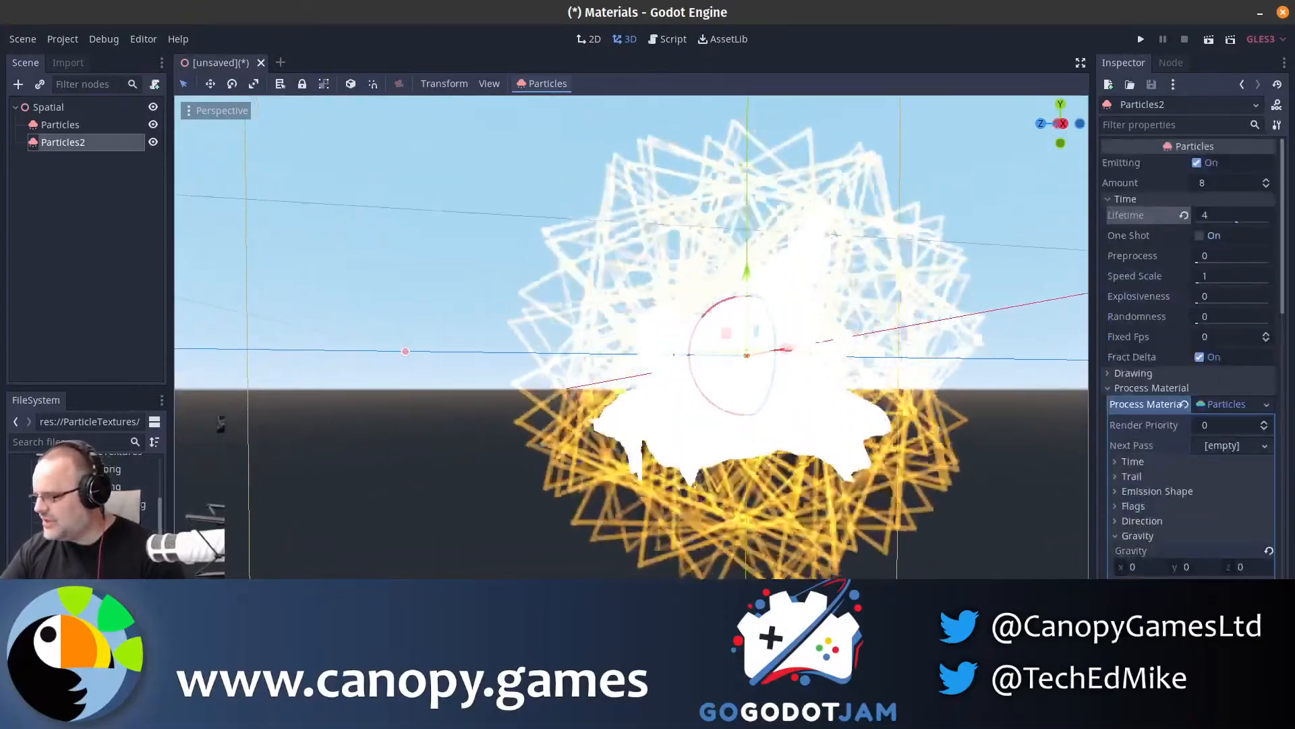
scroll(797, 350, "down", 4)
middle_click_drag(796, 351, 796, 373)
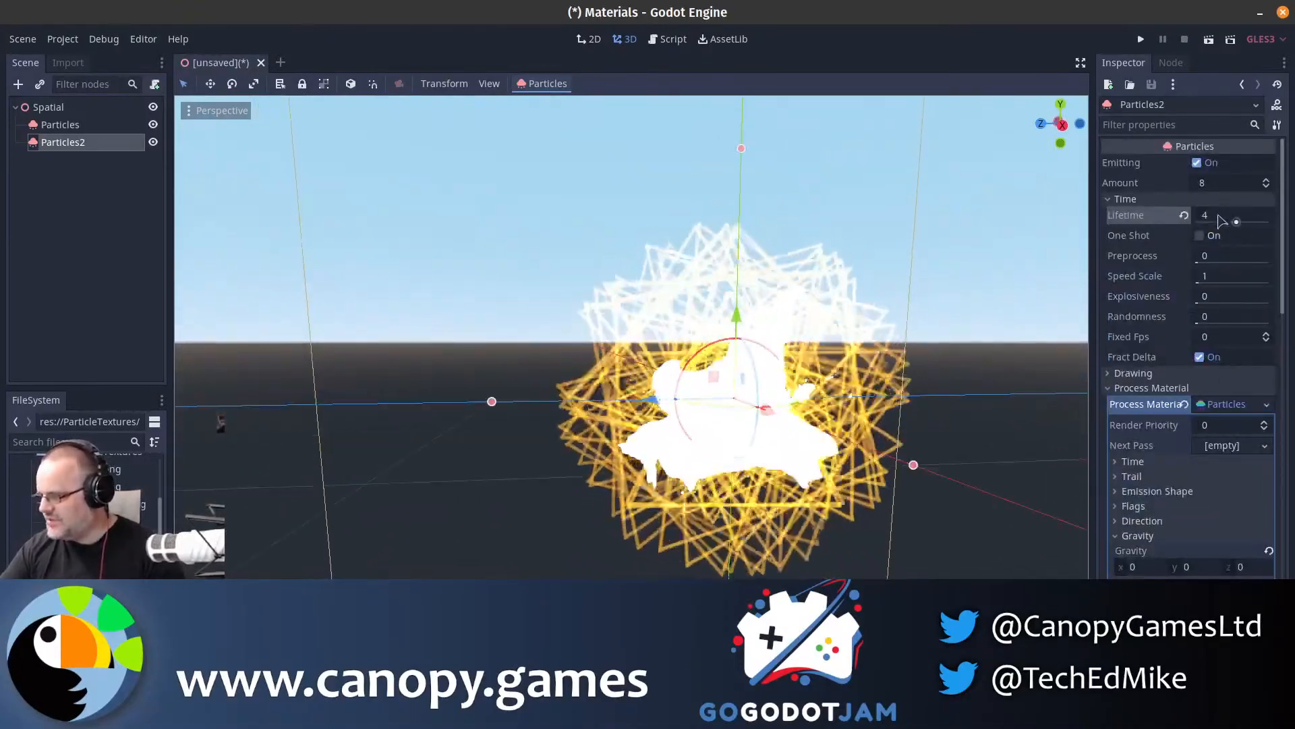
scroll(1166, 575, "down", 5)
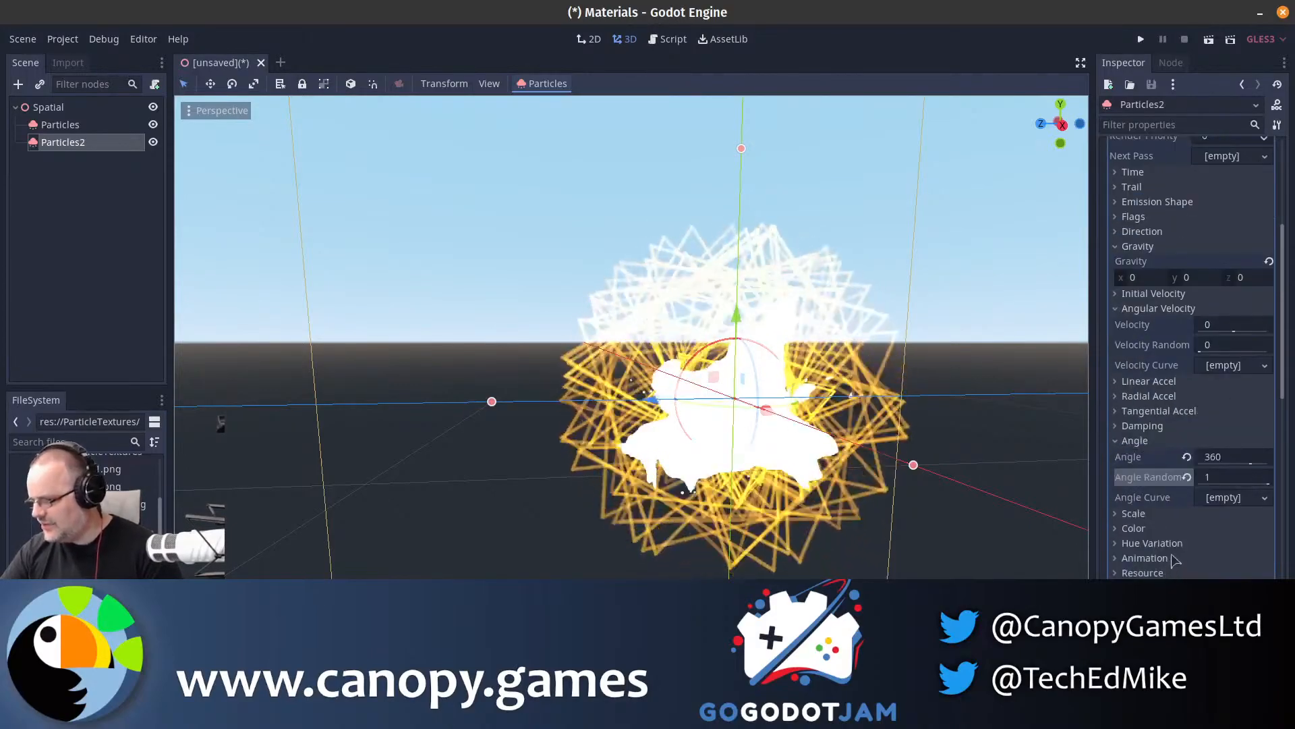
scroll(1174, 558, "up", 2)
scroll(1184, 546, "up", 2)
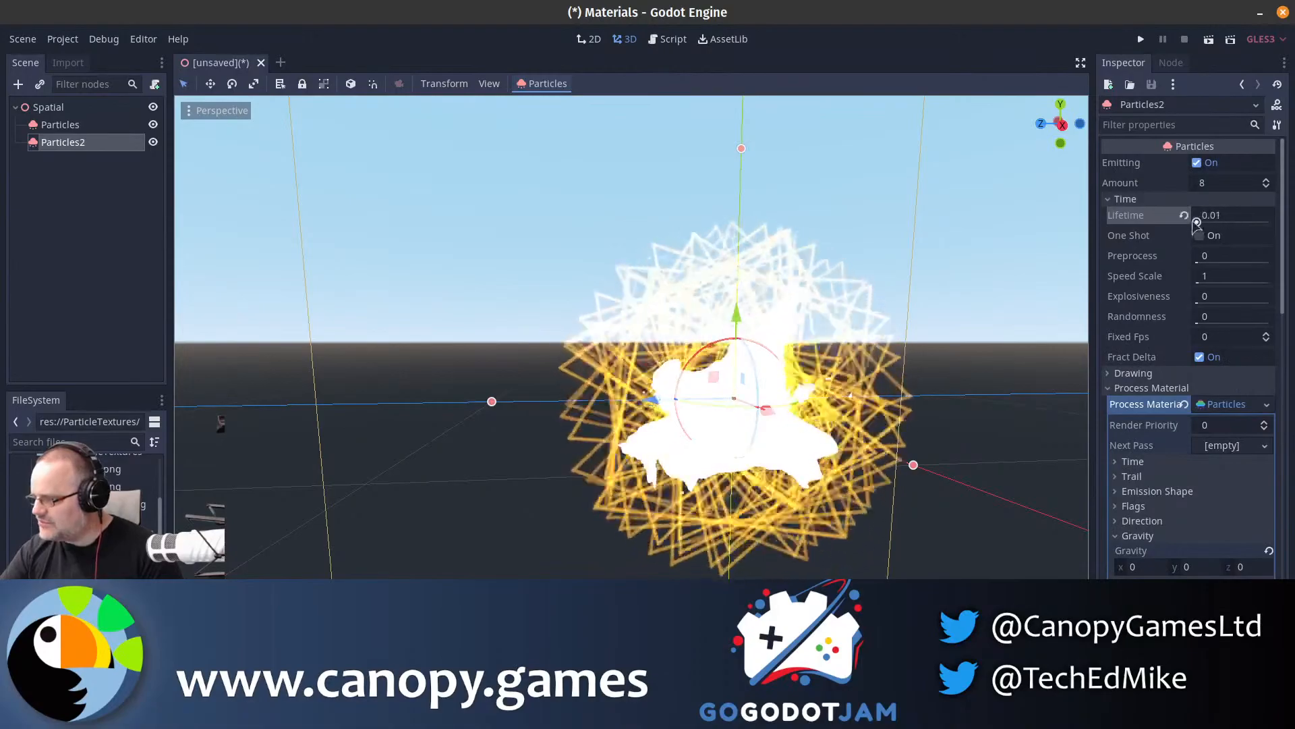
scroll(1170, 369, "down", 5)
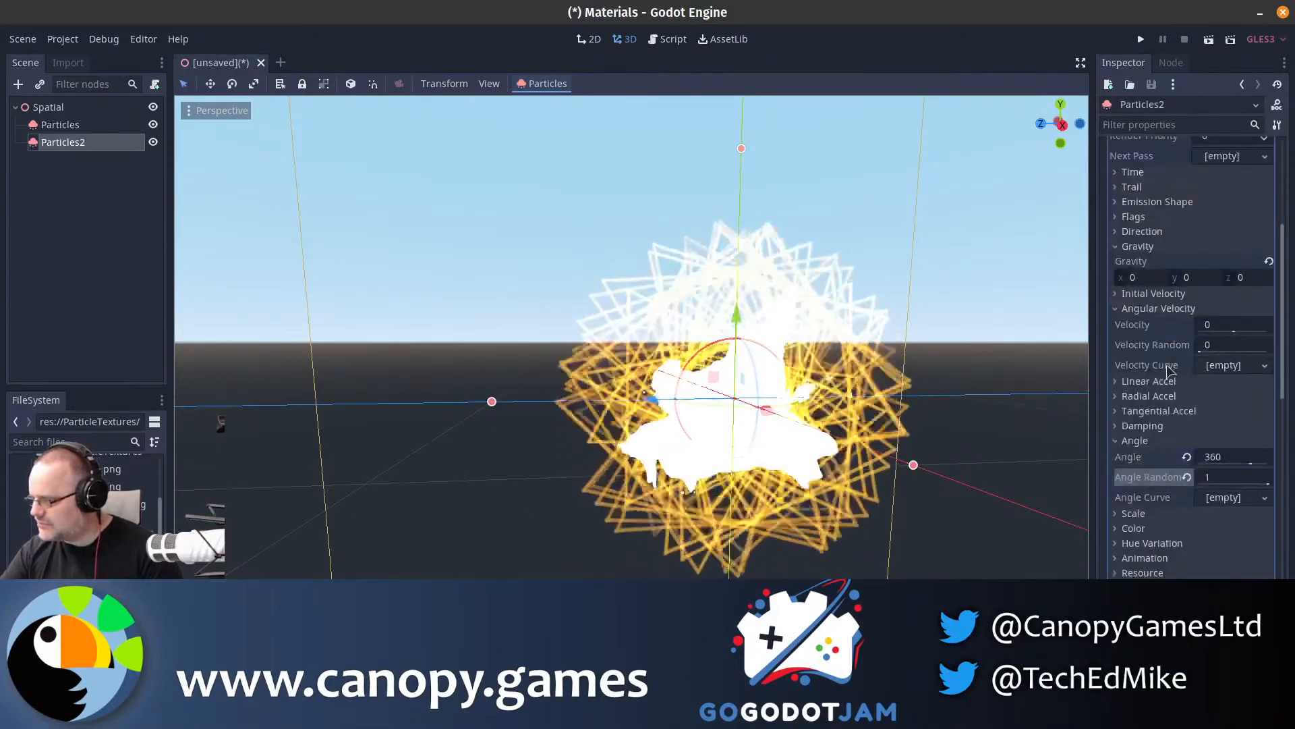
scroll(1194, 477, "down", 1)
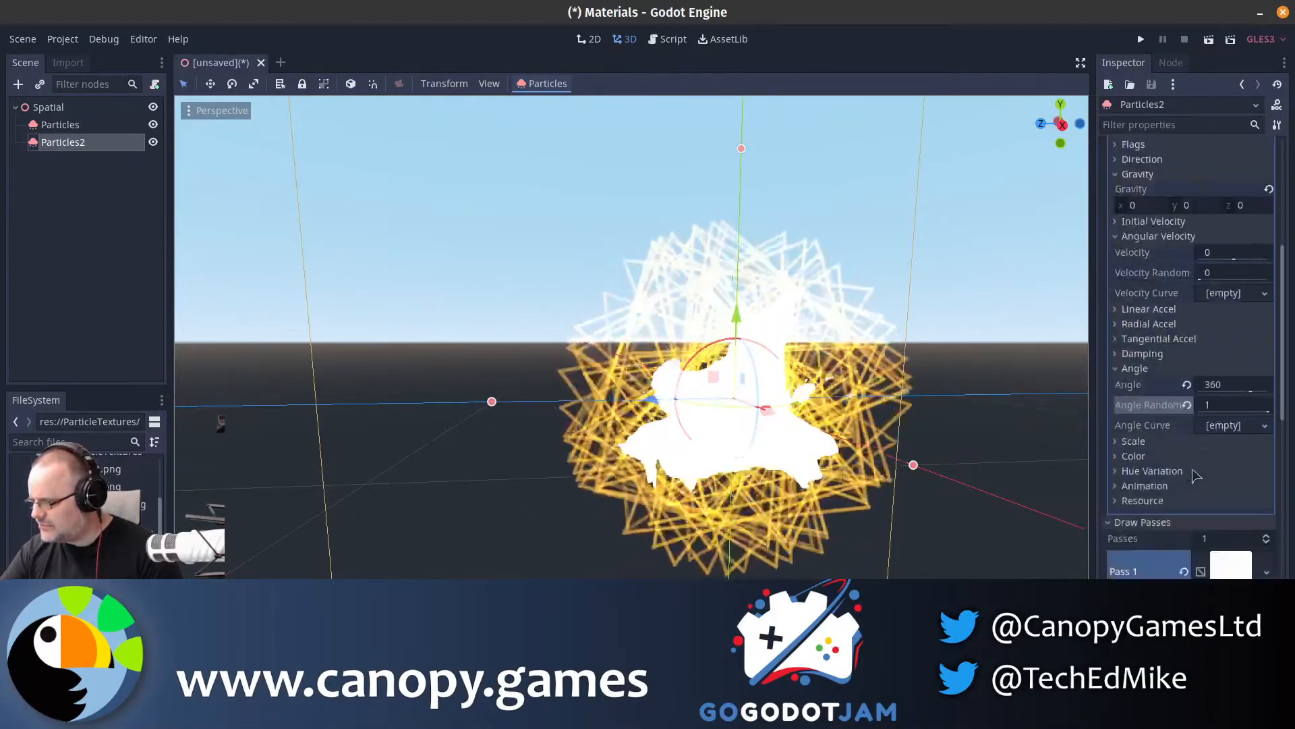
- Reset the particle angle and its randomness, try 90, and set the angle to 360 with randomness 1
left_click(1187, 384)
left_click(1186, 404)
left_click(1214, 384)
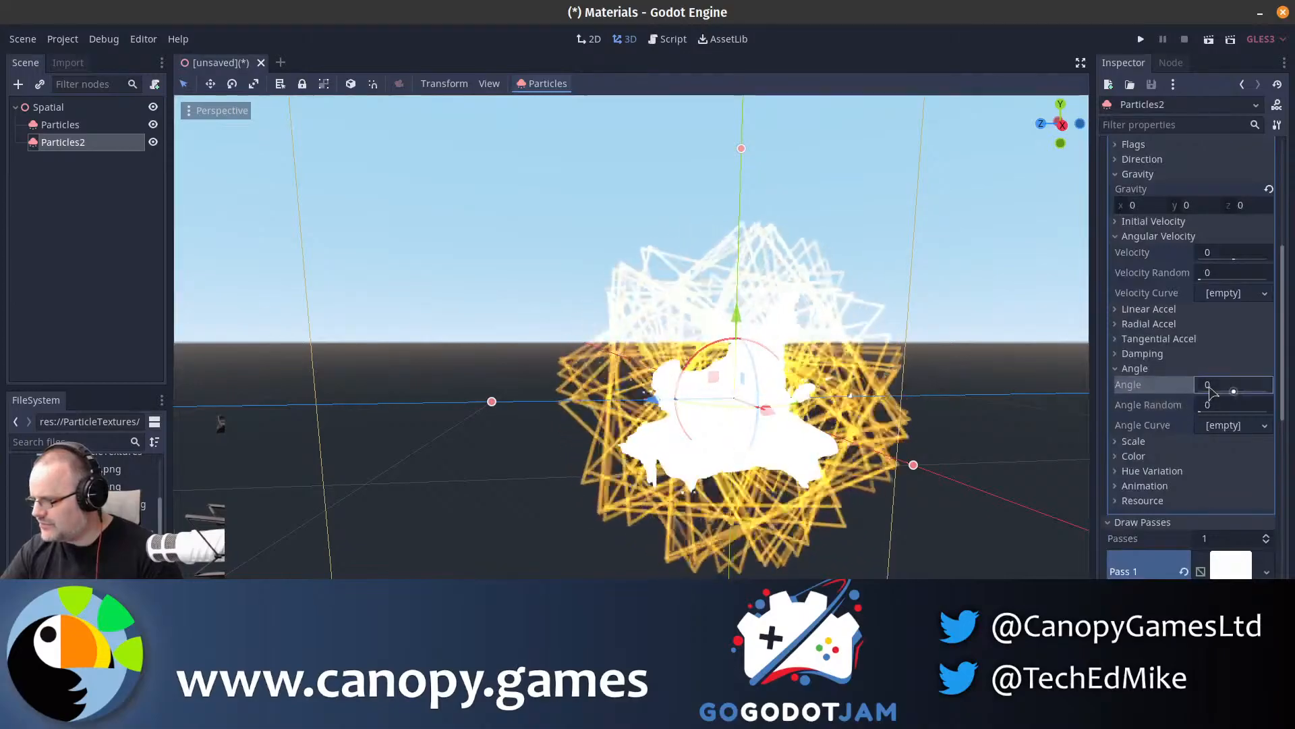
type("90")
key("Return")
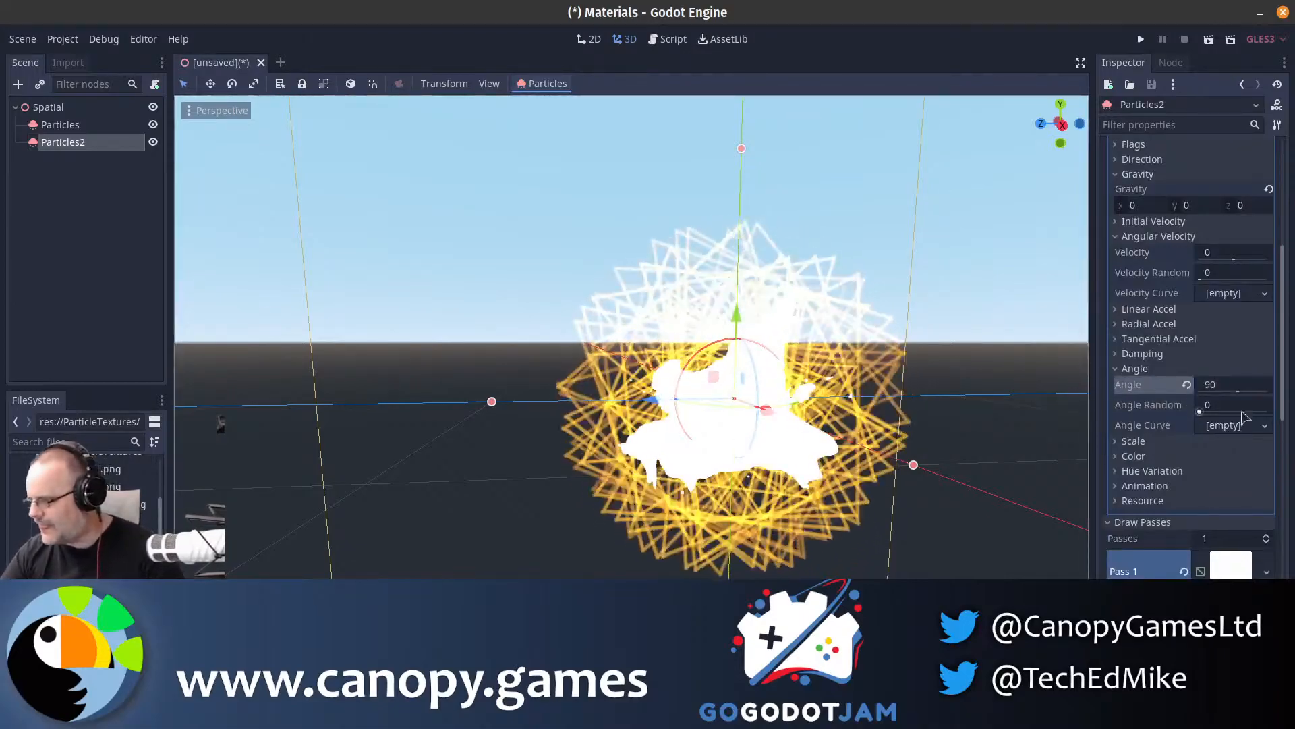
left_click_drag(1238, 392, 1256, 394)
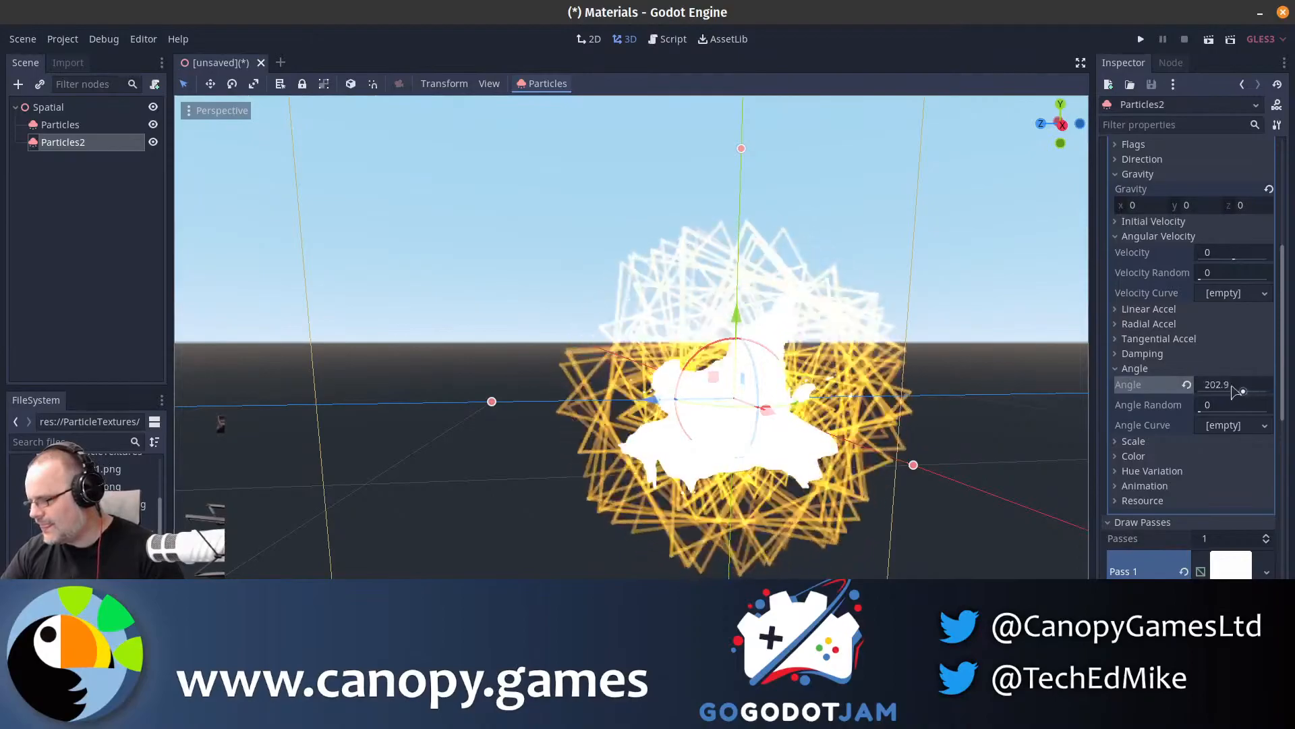
left_click(1233, 390)
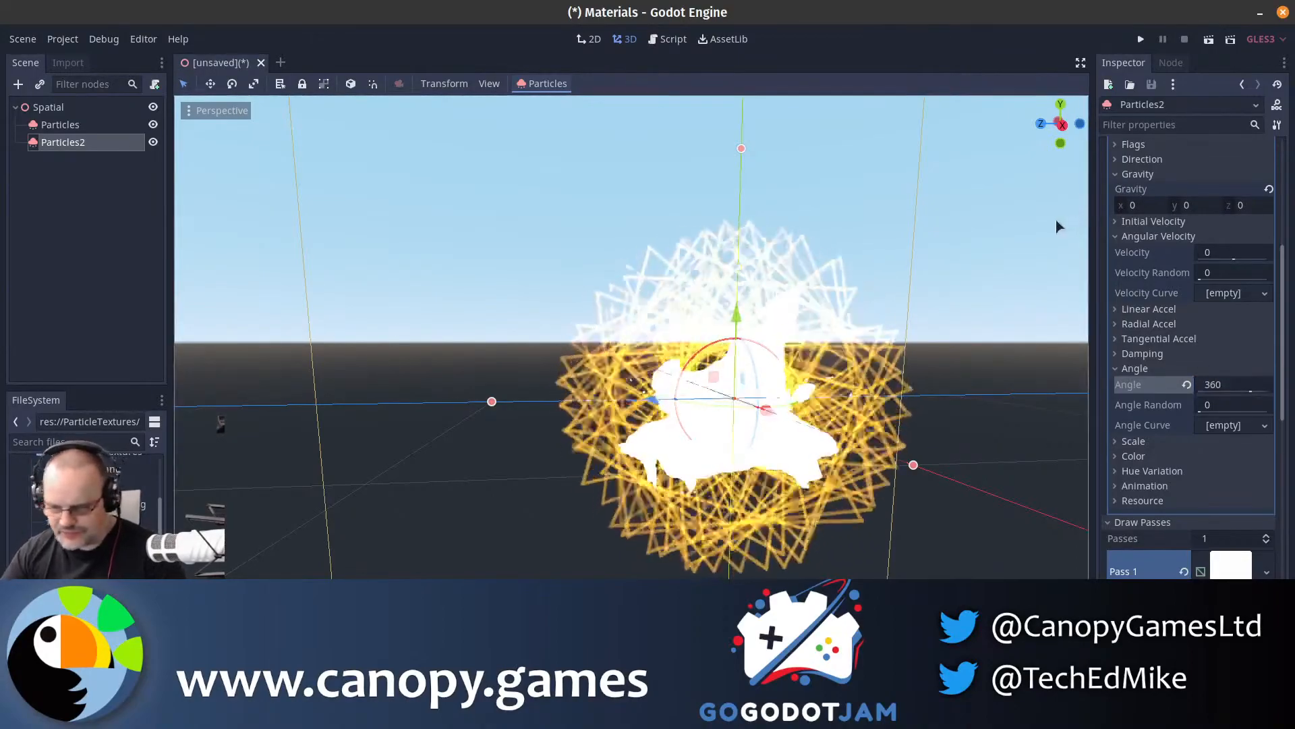
scroll(1244, 392, "up", 4)
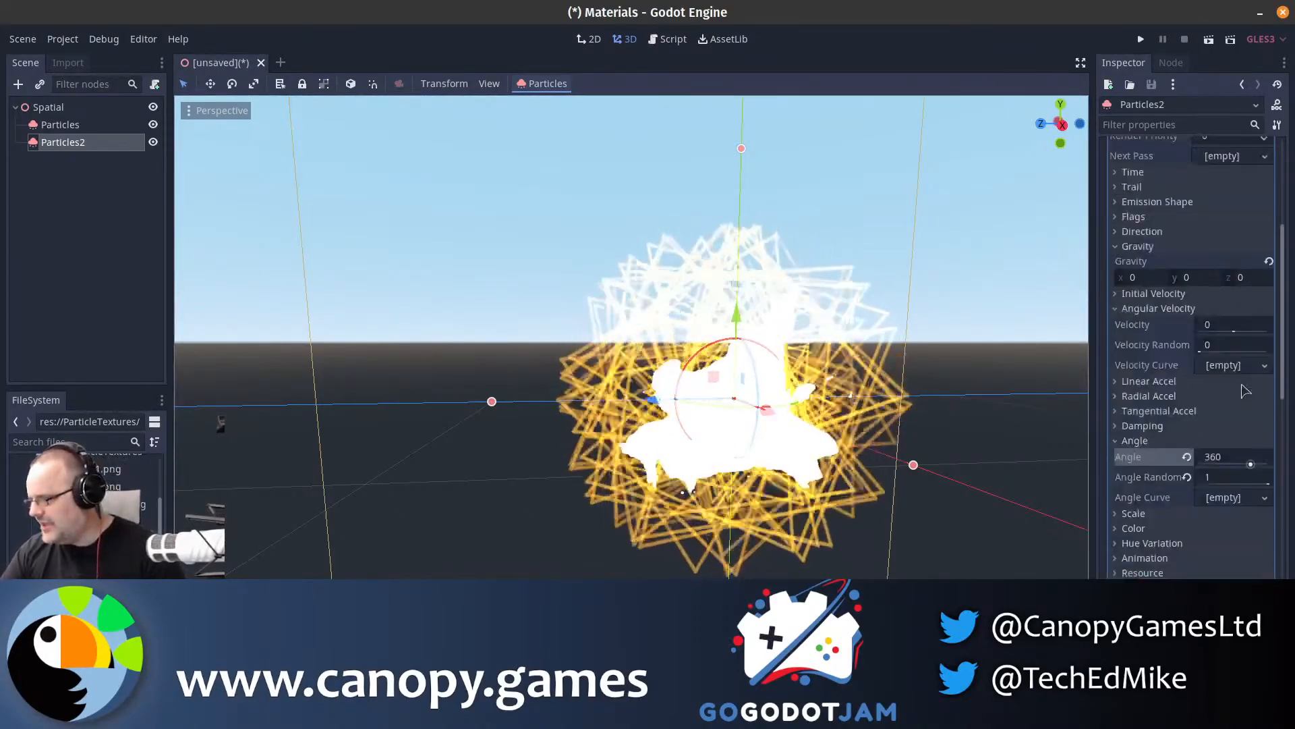
- Change the billboard mode of the second emitter's mesh material to Particle Billboard
scroll(1214, 311, "down", 8)
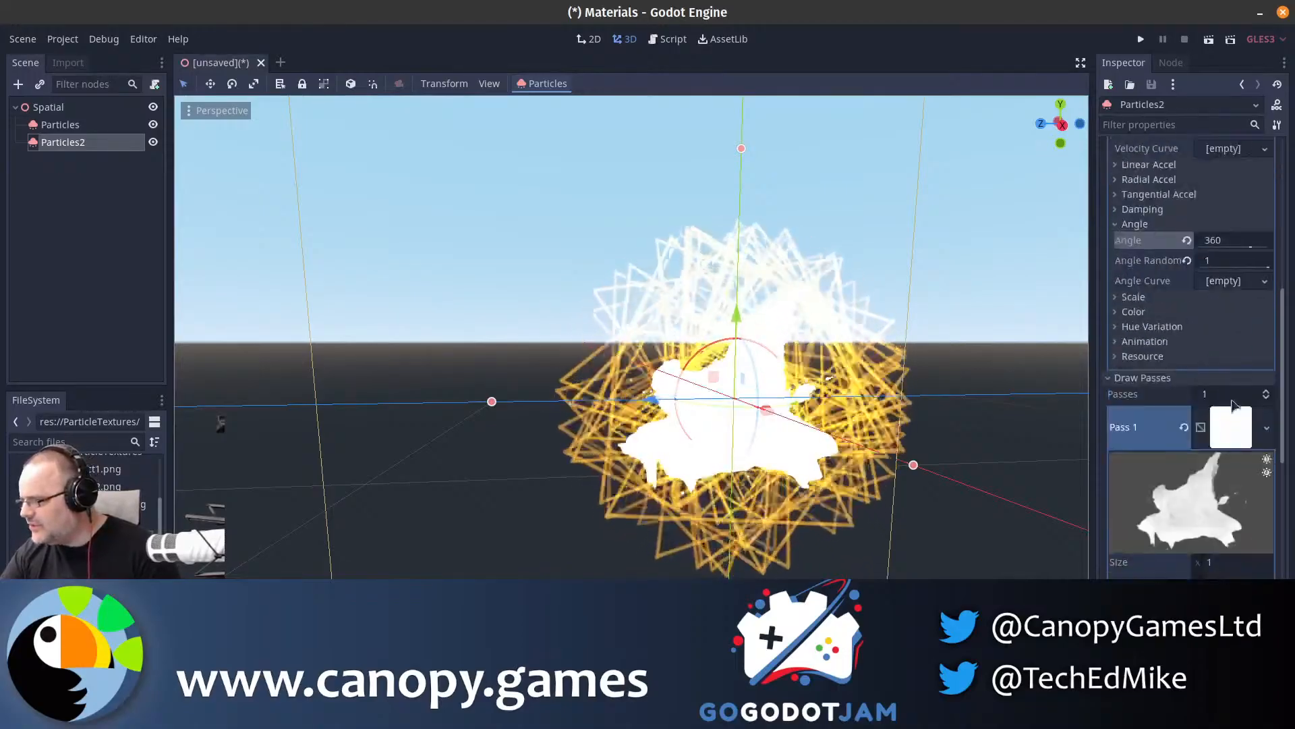
left_click(1239, 429)
scroll(1239, 533, "down", 8)
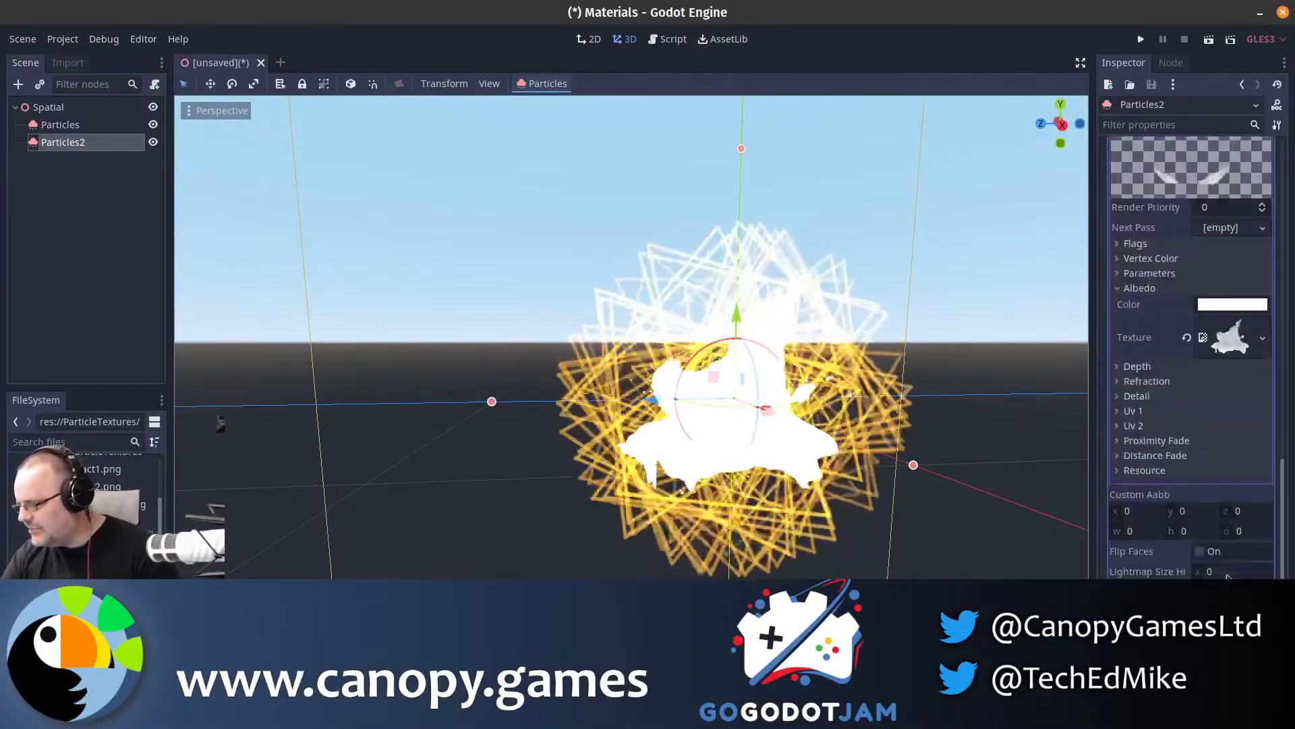
scroll(1211, 365, "up", 6)
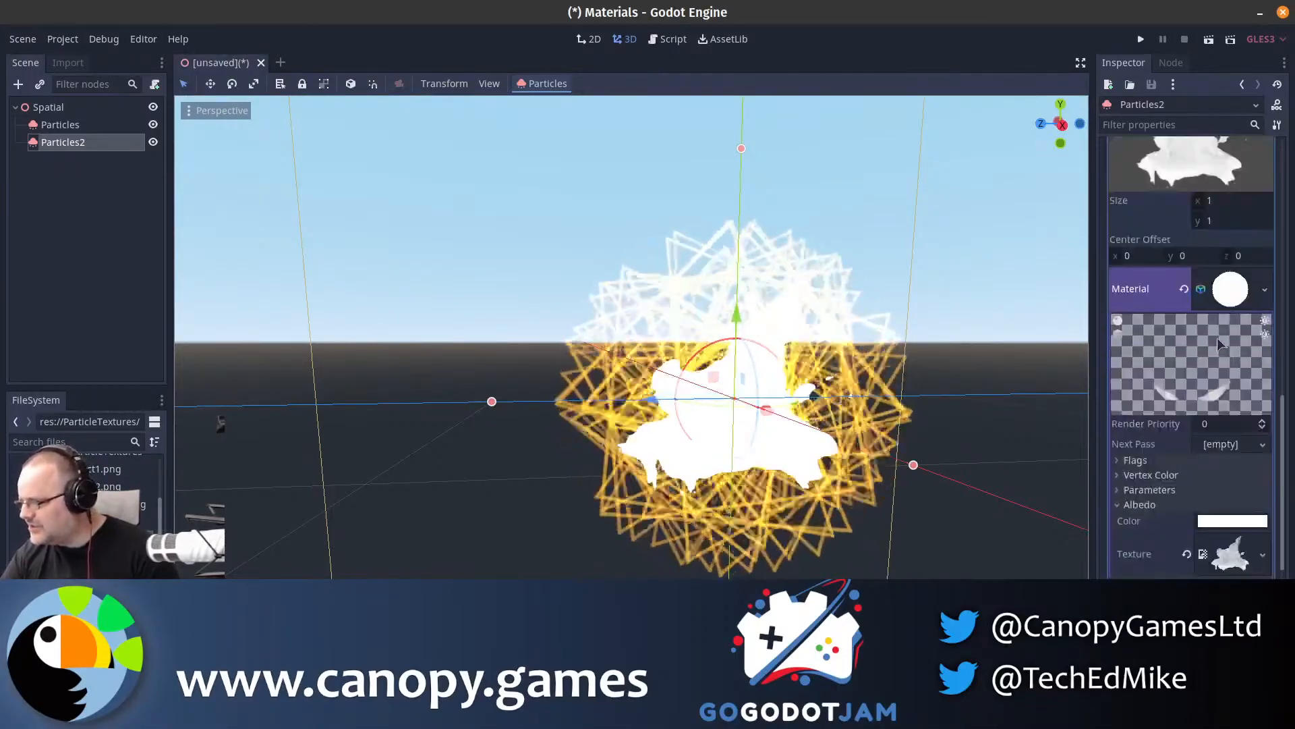
left_click(1175, 461)
left_click(1176, 462)
left_click(1180, 490)
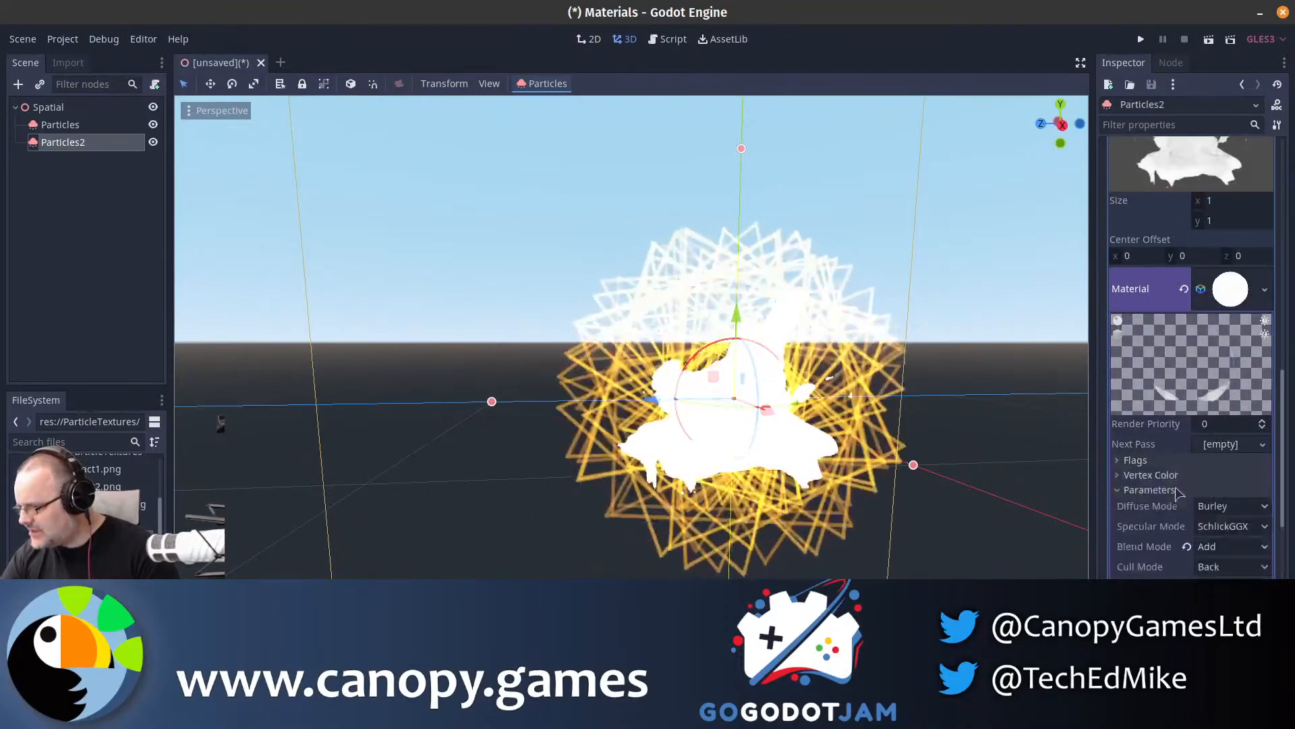
scroll(1187, 503, "down", 4)
left_click(1224, 506)
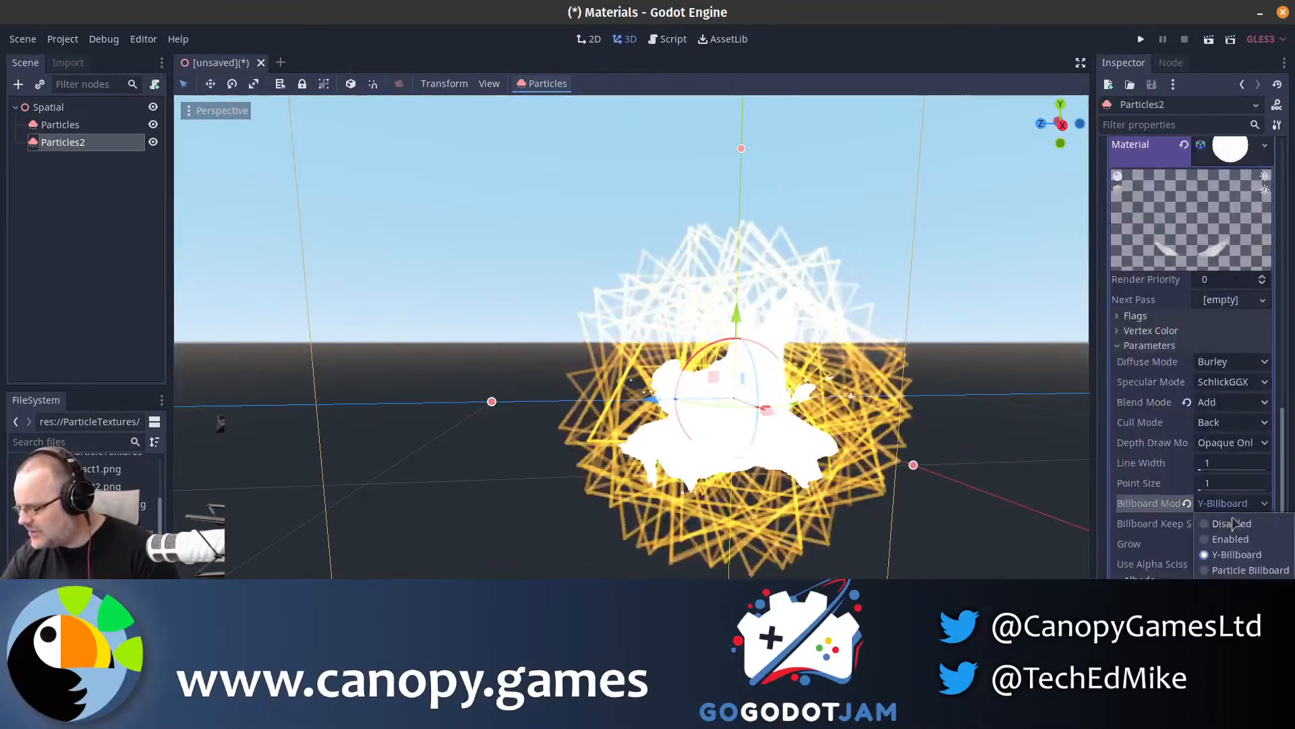
left_click(1228, 570)
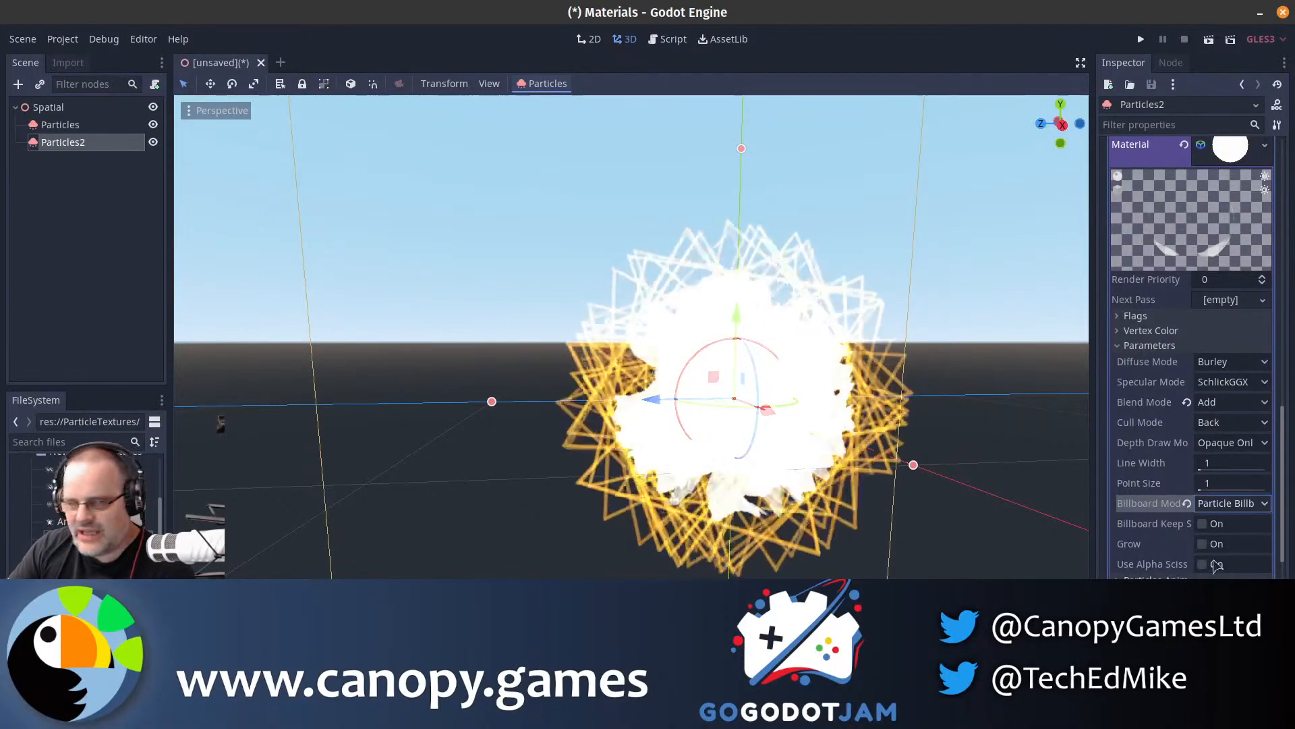
- Set the second emitter's lifetime back to 4 after reviewing its time and angle settings
scroll(1204, 472, "up", 15)
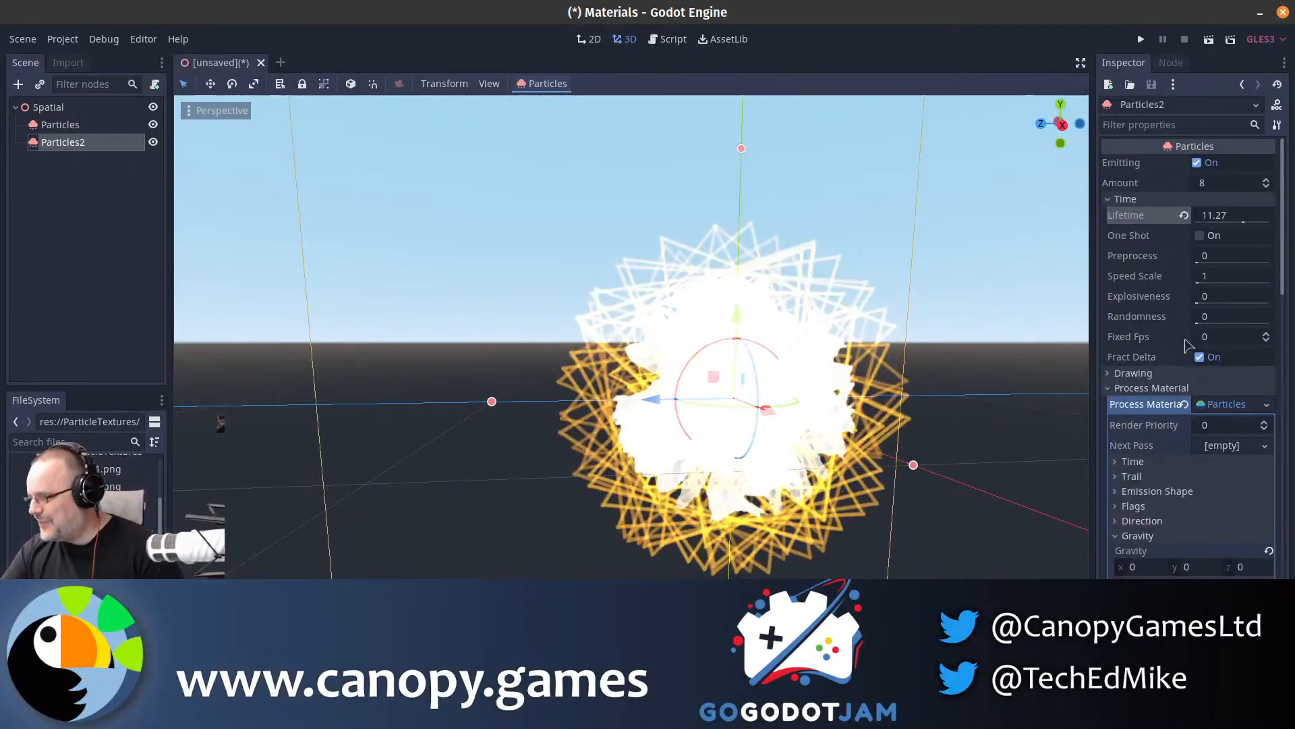
scroll(1188, 347, "down", 10)
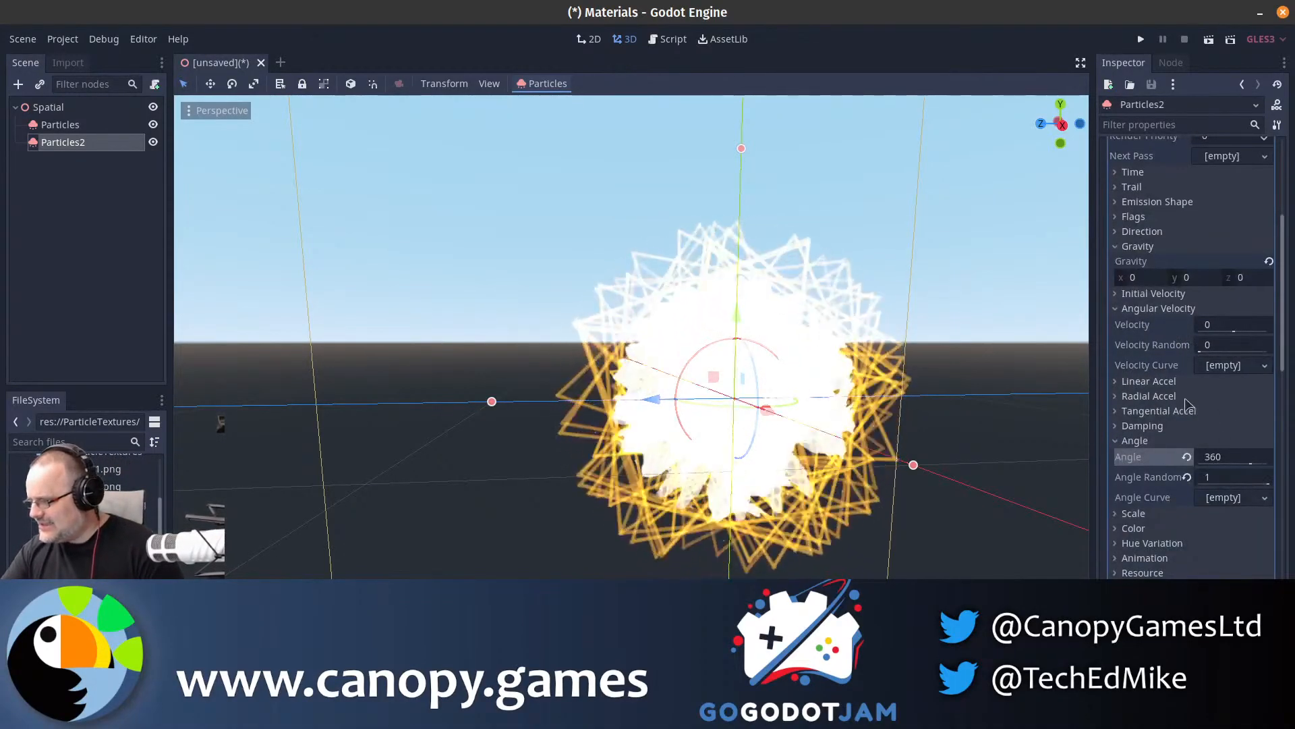
scroll(1190, 405, "up", 10)
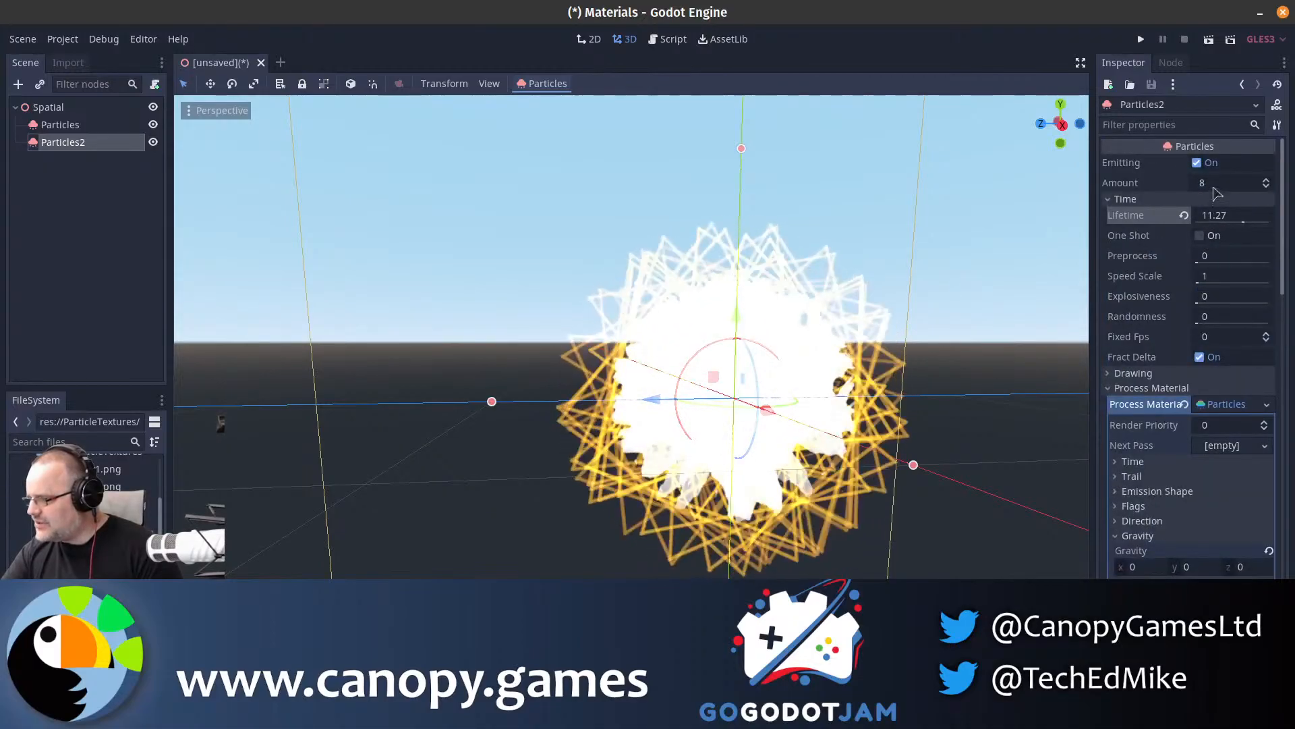
left_click(1202, 211)
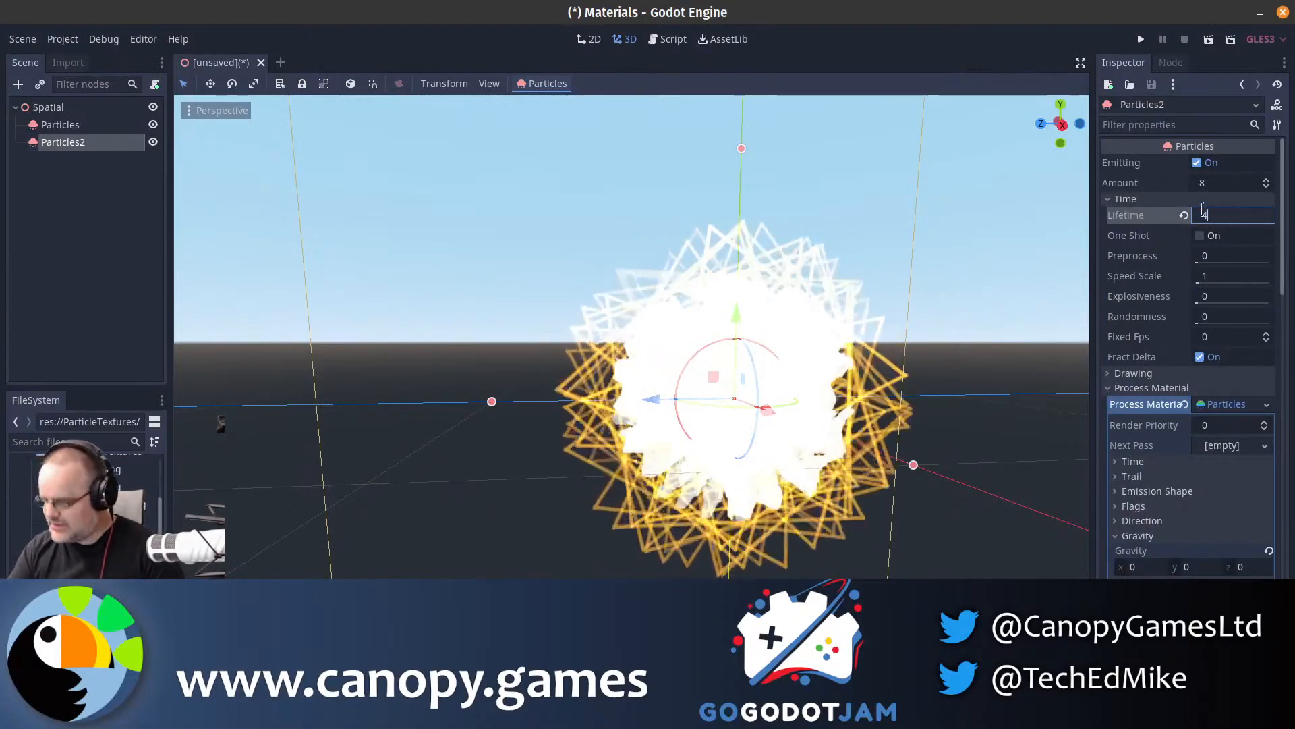
- Set the process material's particle colour to a dark crimson pink
scroll(1165, 529, "down", 3)
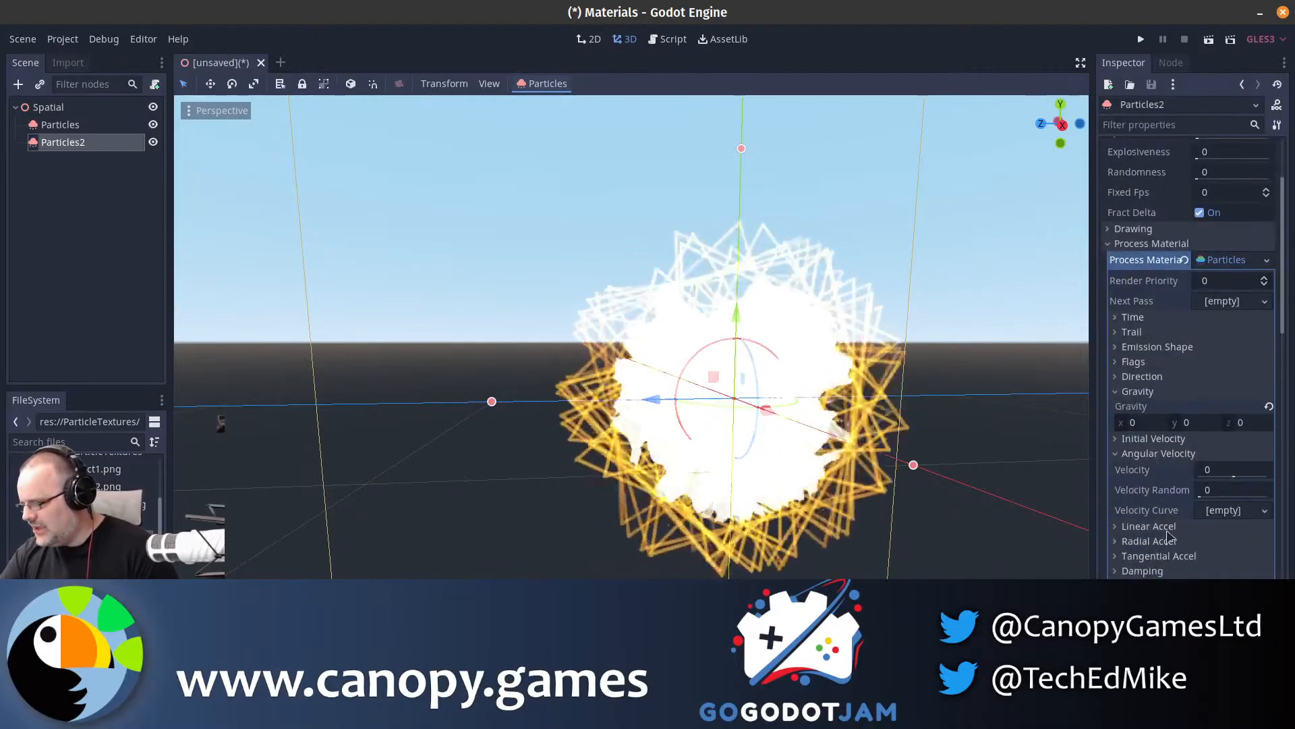
scroll(1165, 562, "down", 3)
left_click(1159, 529)
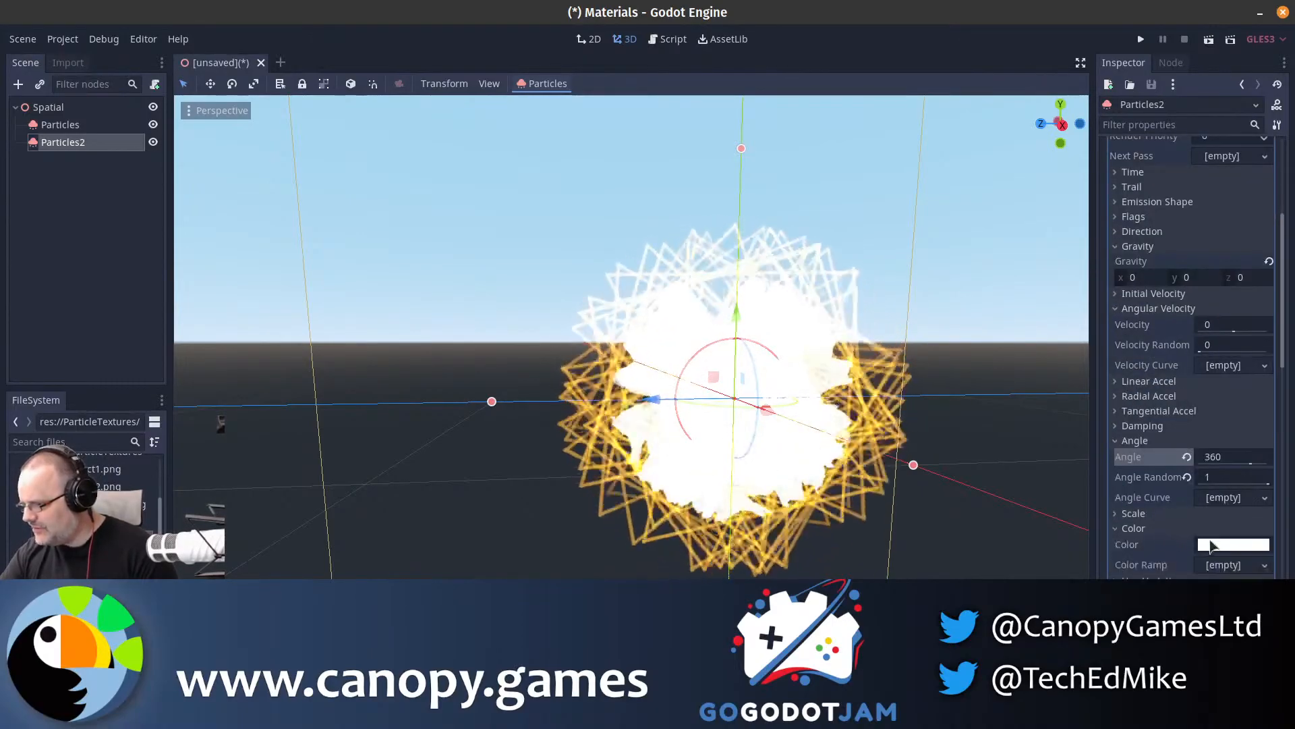
left_click(1222, 536)
left_click(1106, 532)
left_click_drag(1061, 377, 1115, 293)
left_click(1188, 373)
left_click(1003, 53)
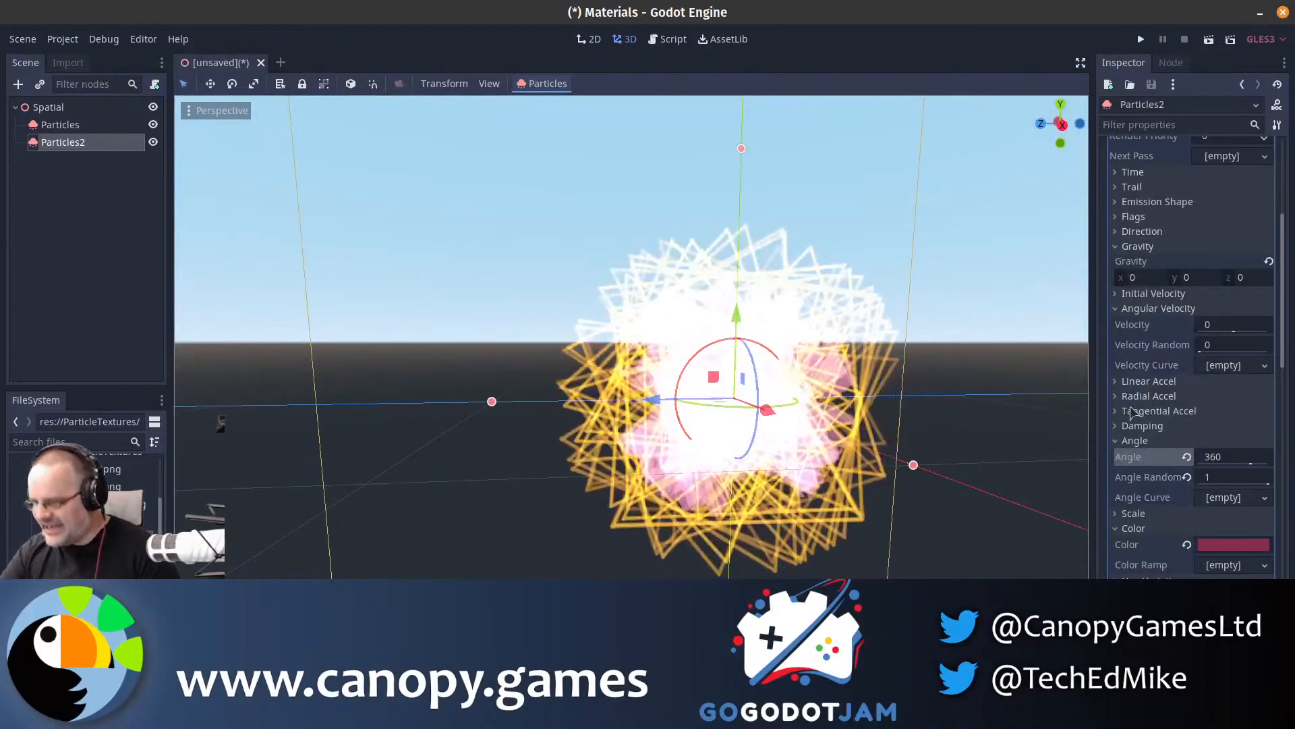
- Assign a CurveTexture as the particle scale curve, add two points at value 1, and lower both curve ends
left_click(1180, 515)
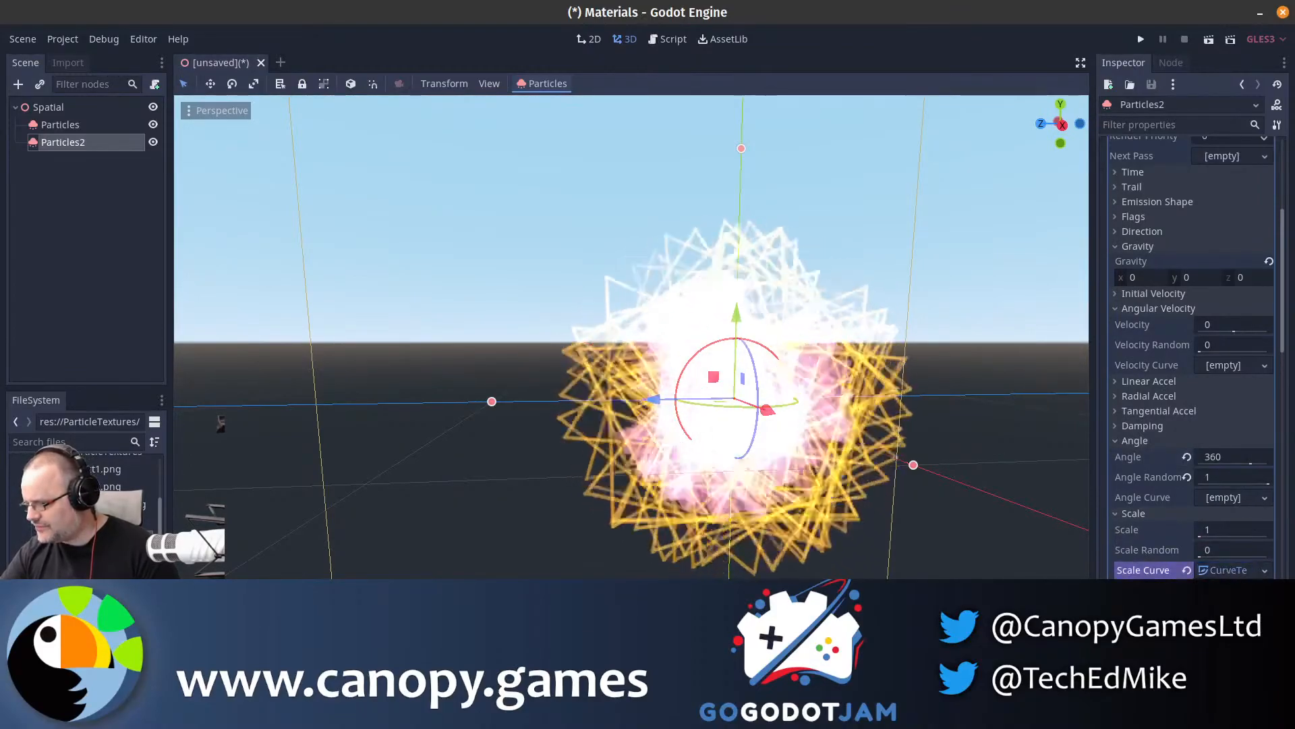
scroll(1193, 358, "down", 3)
right_click(1160, 447)
left_click(1194, 454)
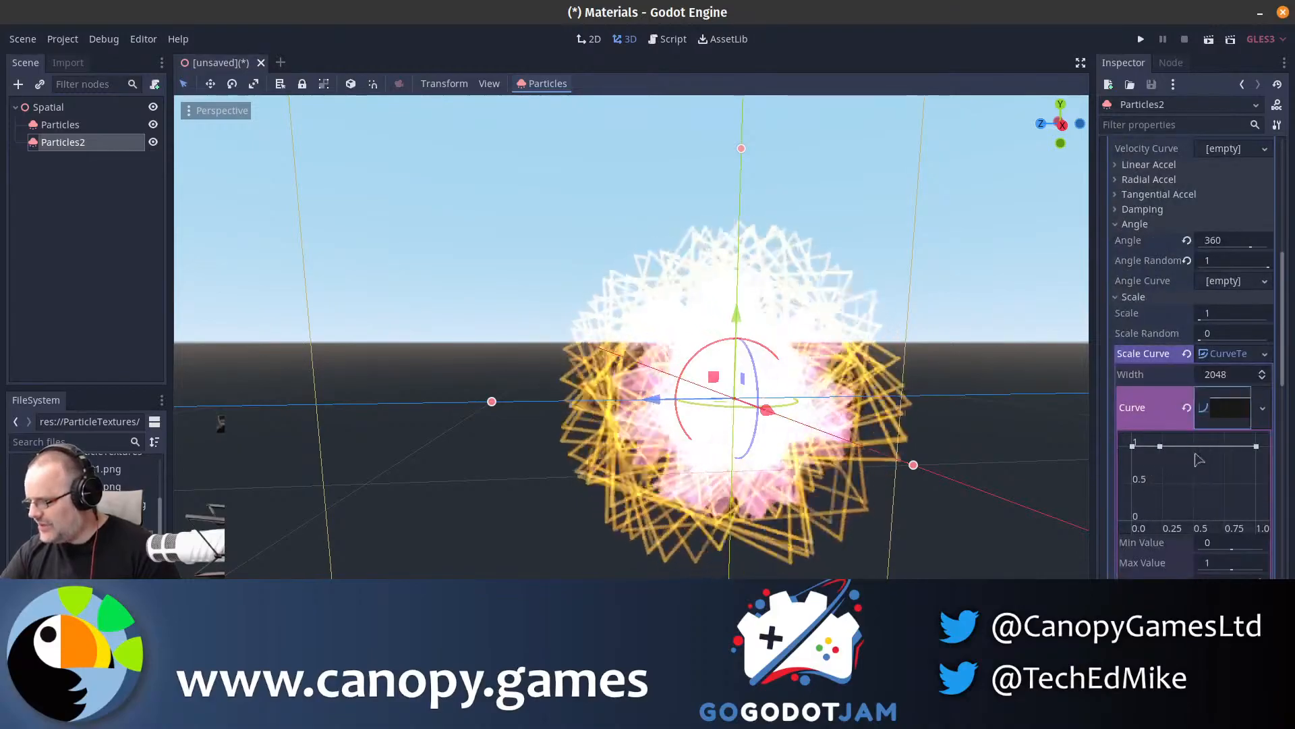
right_click(1219, 445)
left_click(1228, 455)
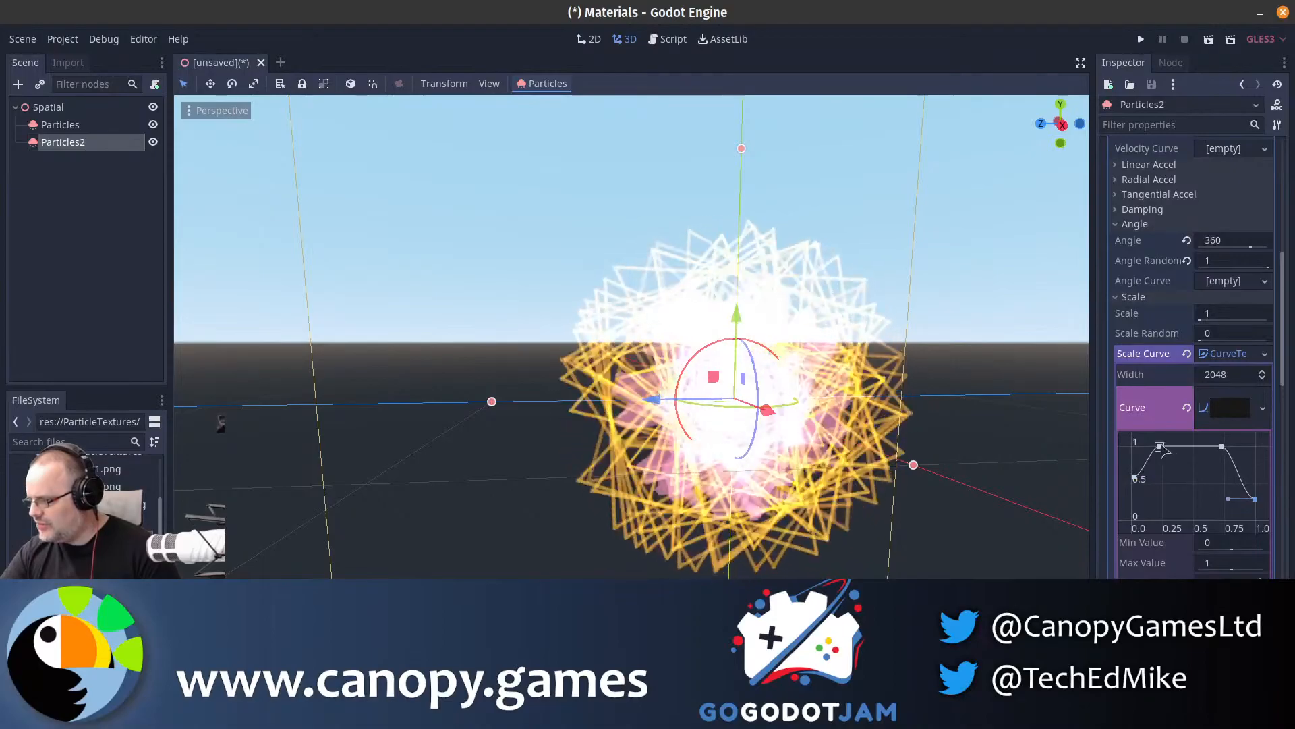
- Set the Particles2 draw pass mesh size to 2 in both x and y
scroll(1201, 541, "down", 10)
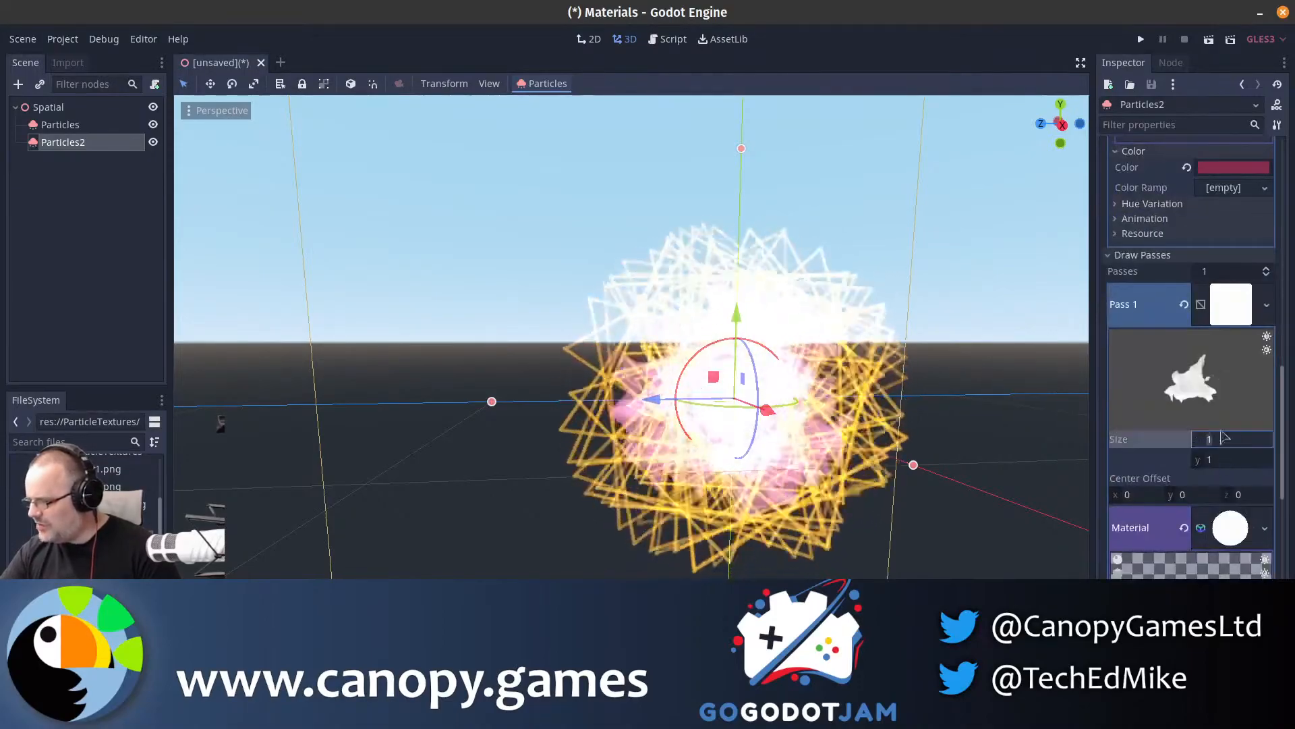
type("2")
key("Return")
left_click(1222, 460)
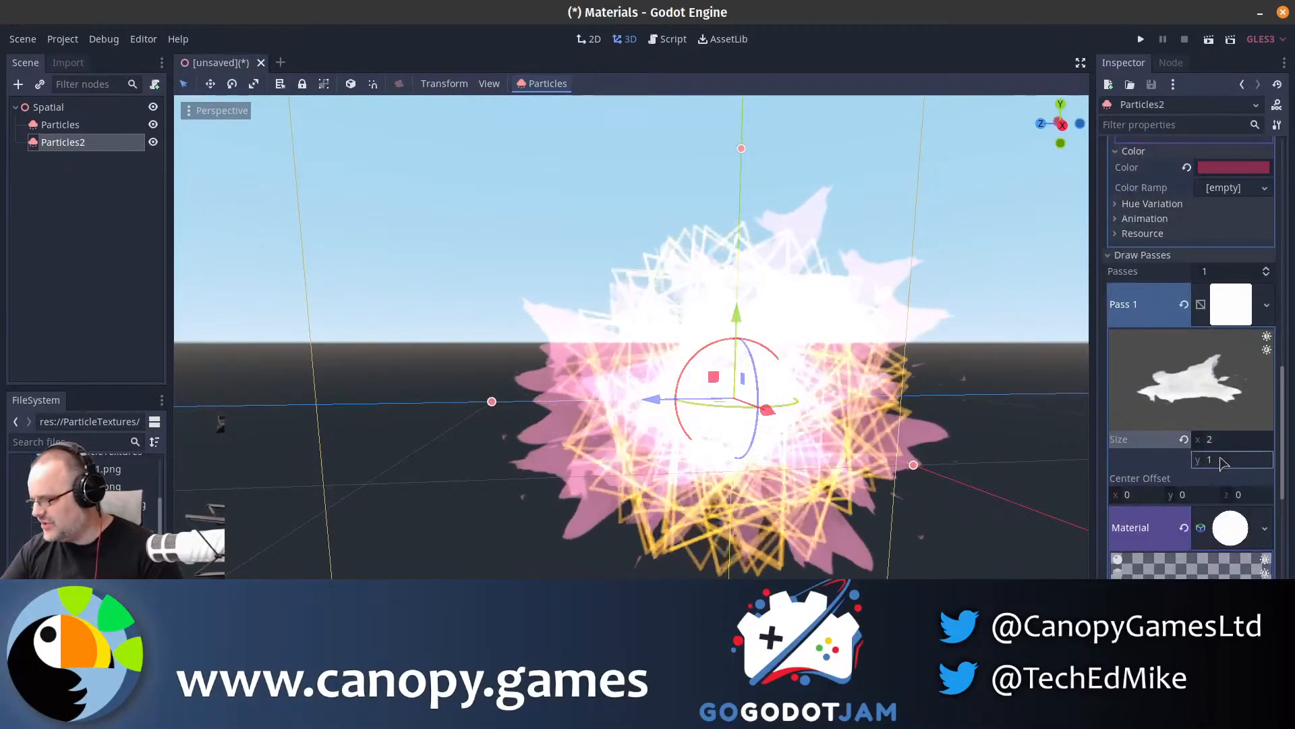
type("2")
key("Return")
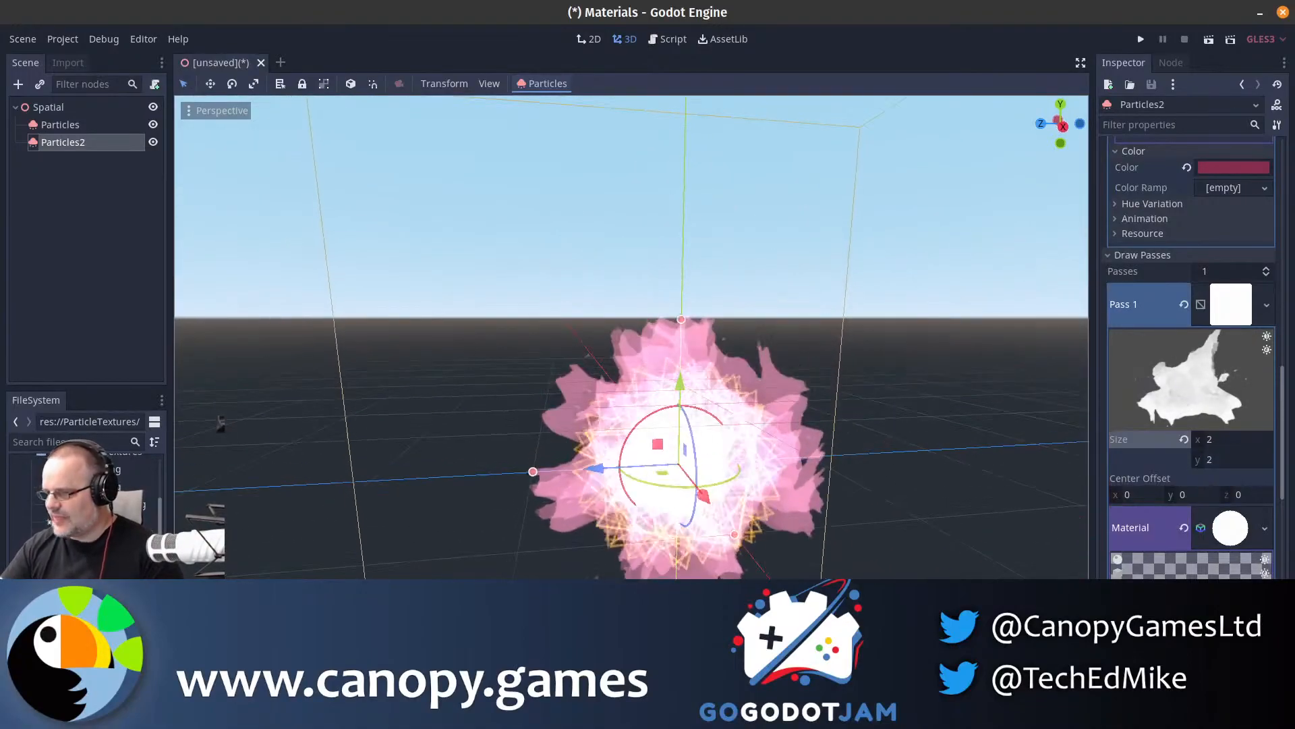
right_click_drag(907, 347, 910, 351)
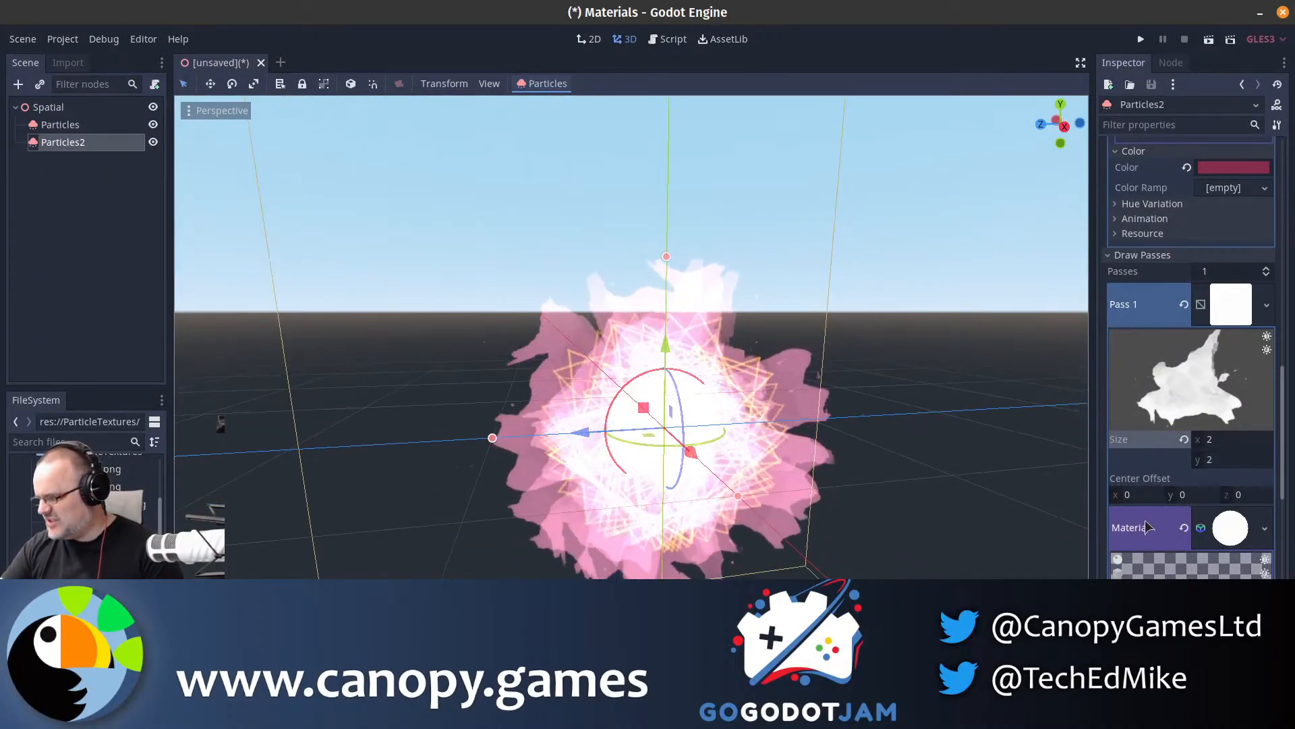
- Restore the Particles2 draw pass mesh size to 1 in both x and y
scroll(1150, 532, "down", 4)
scroll(1226, 485, "down", 6)
scroll(1214, 526, "down", 5)
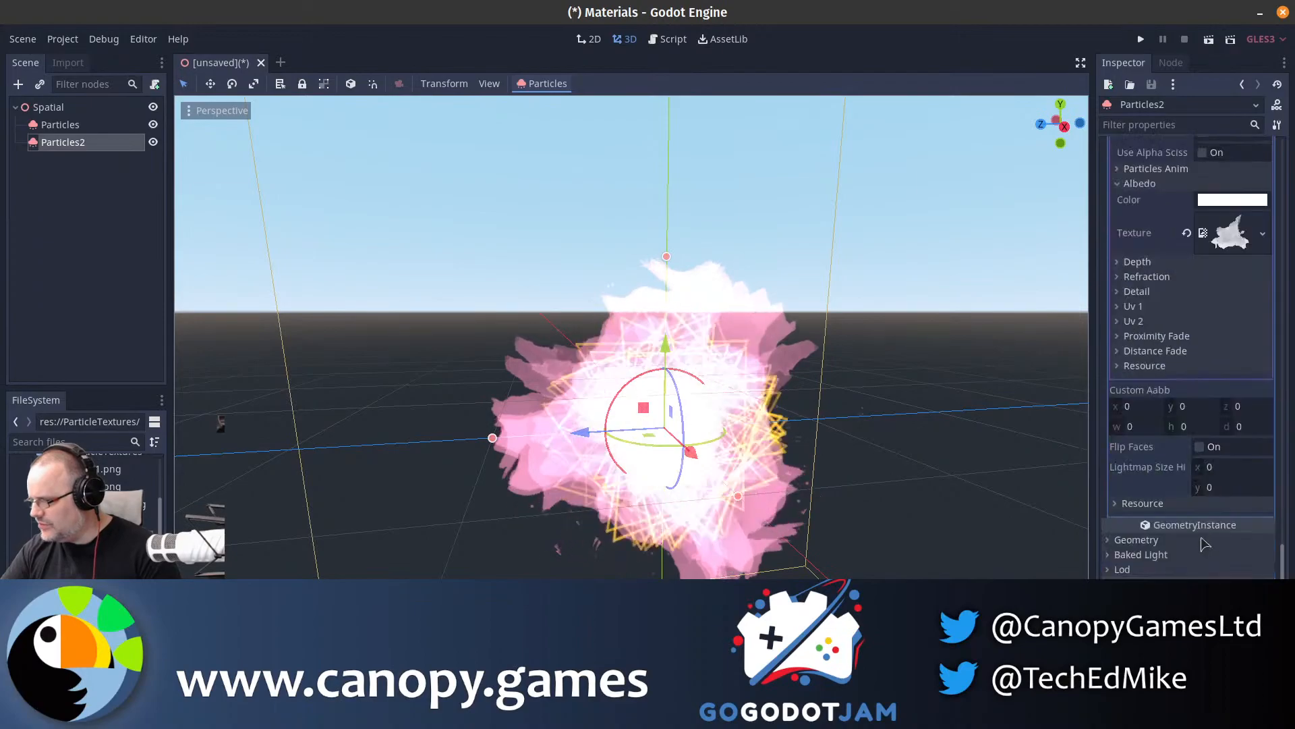
scroll(1207, 540, "up", 7)
scroll(1201, 537, "up", 3)
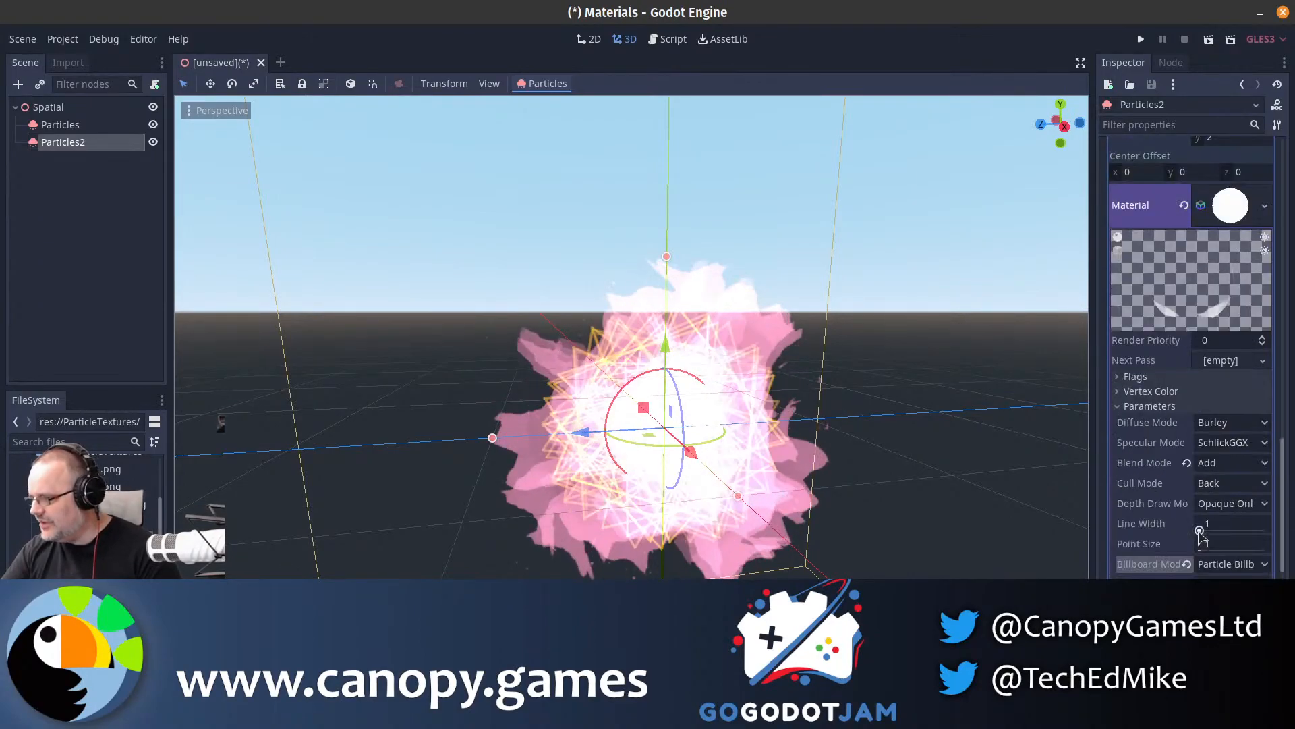
scroll(1265, 157, "up", 3)
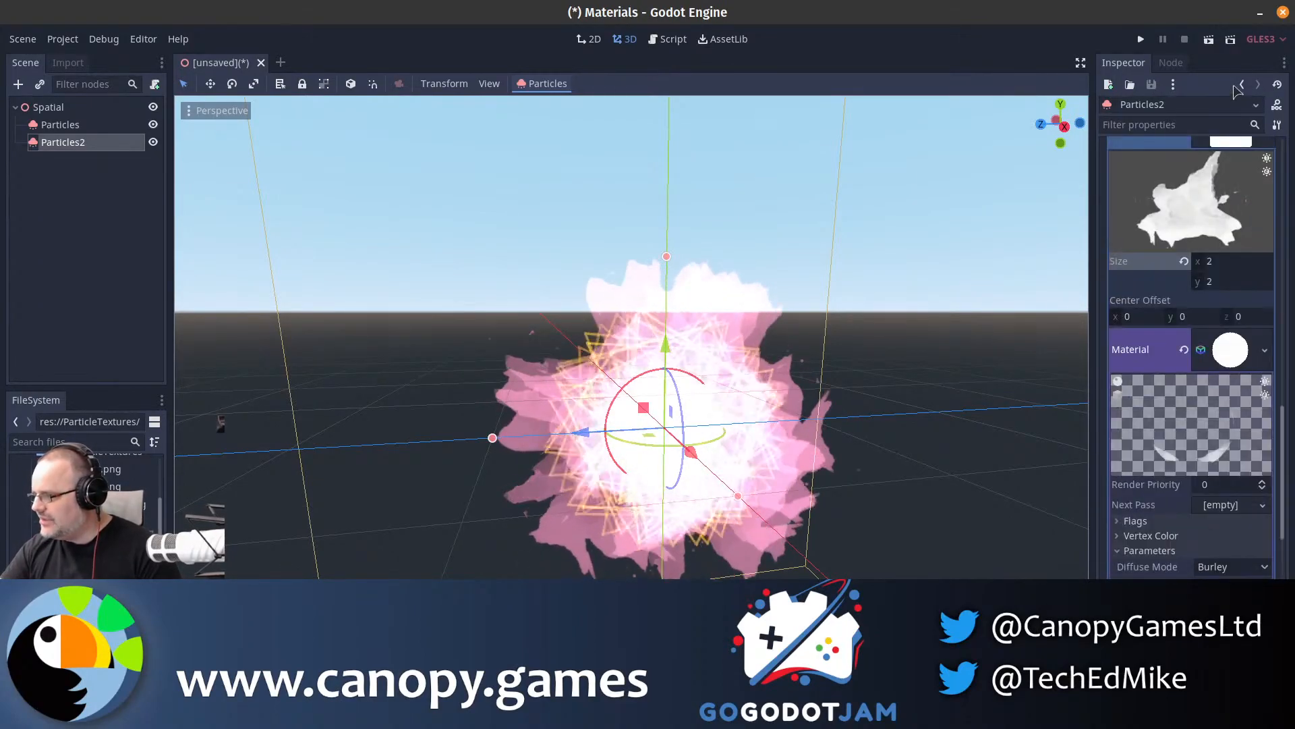
left_click(1242, 85)
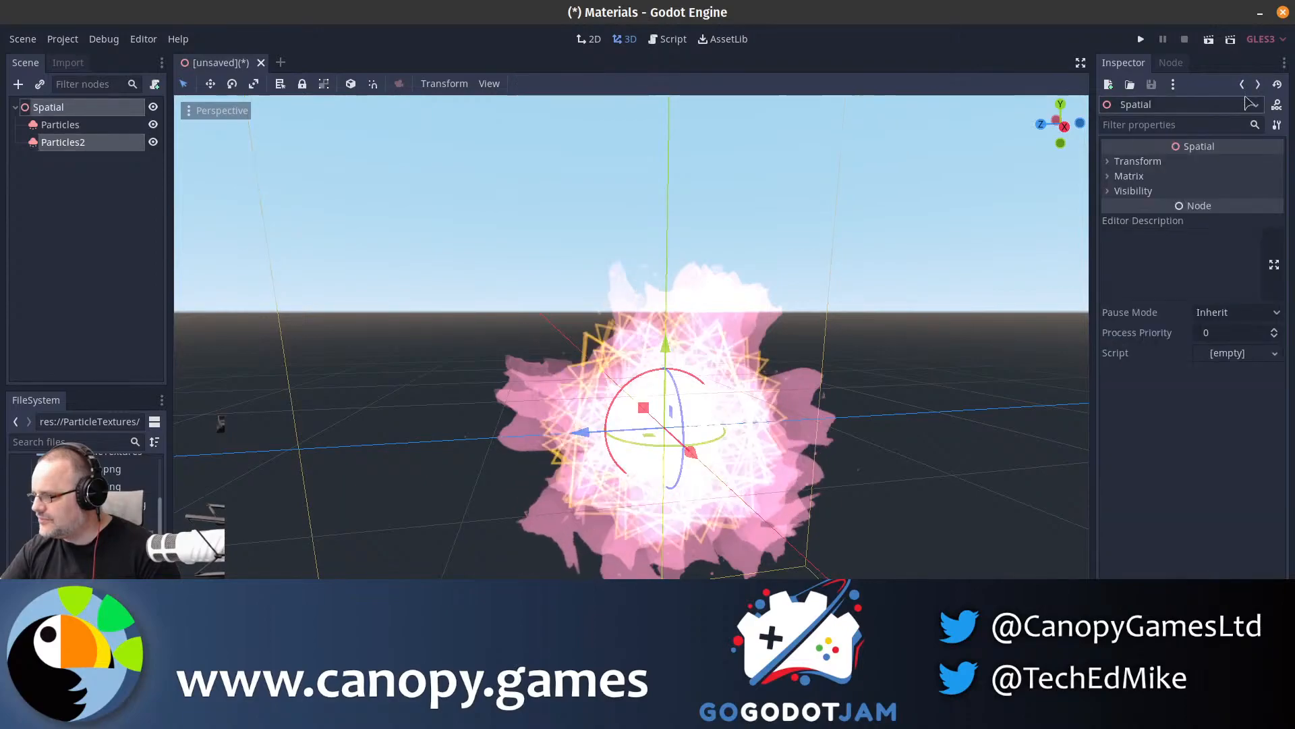
left_click(67, 146)
left_click(1208, 261)
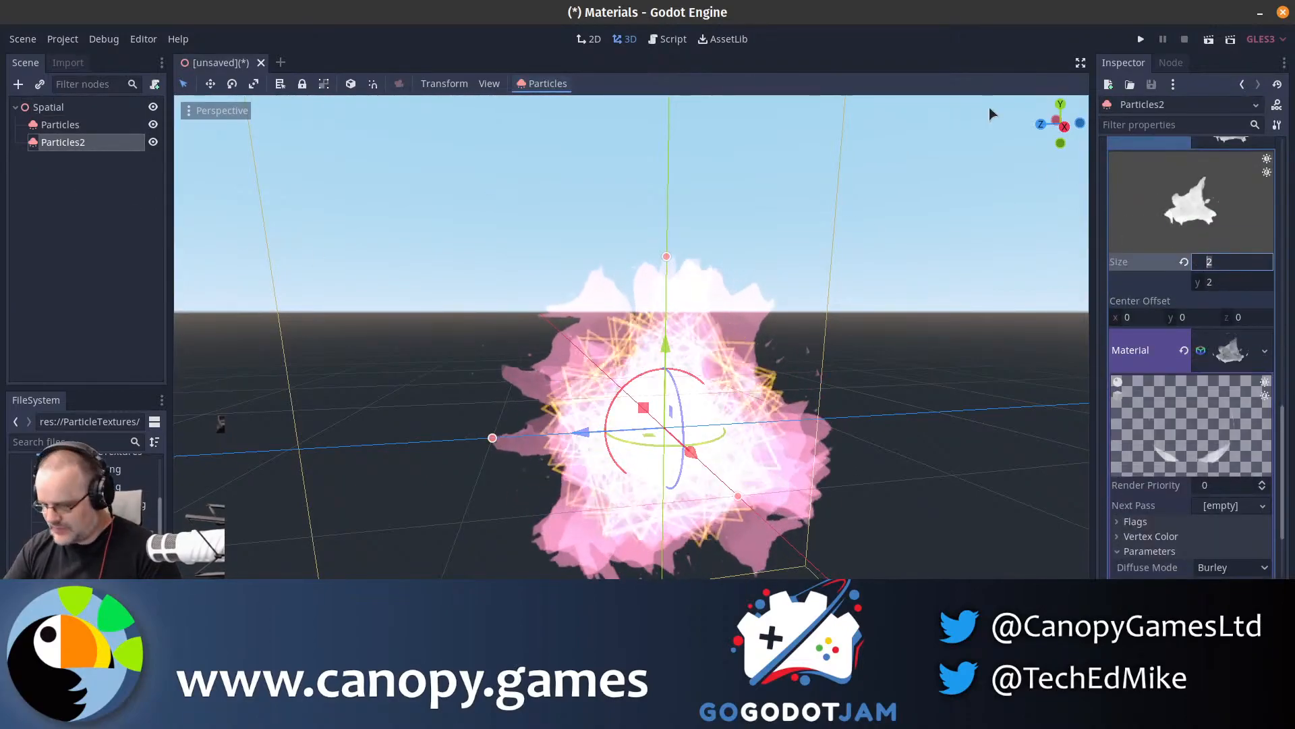
type("1")
key("Tab")
type("1")
key("Return")
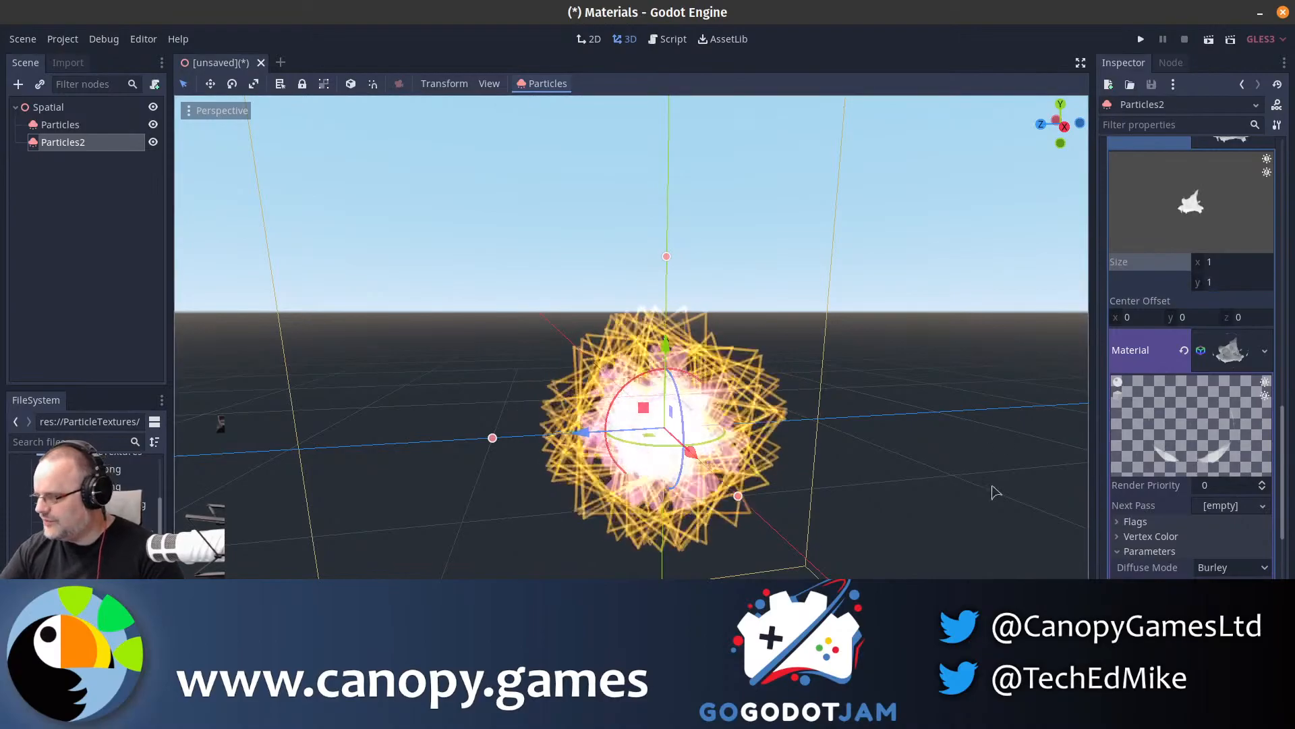
- Reset the blend mode of the Particles2 mesh material to Mix
scroll(1248, 506, "down", 6)
left_click(1187, 175)
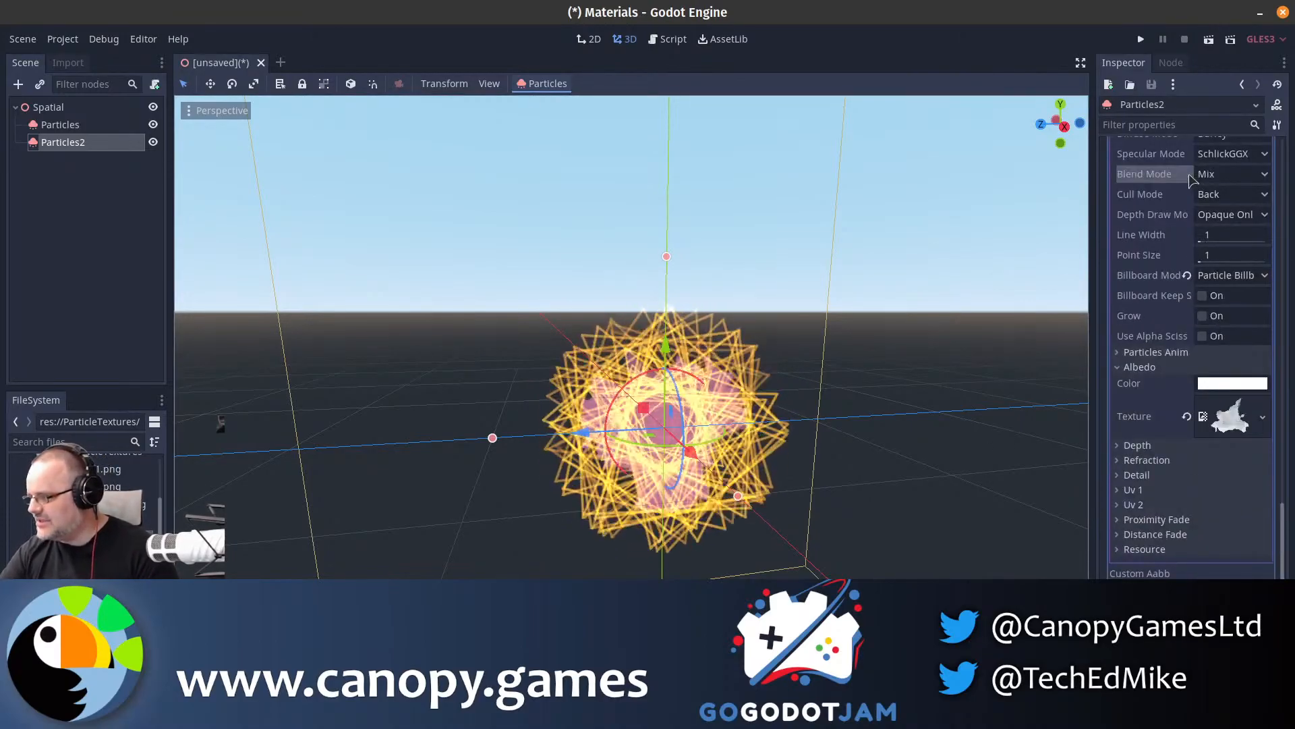
right_click_drag(843, 290, 841, 294)
key("w")
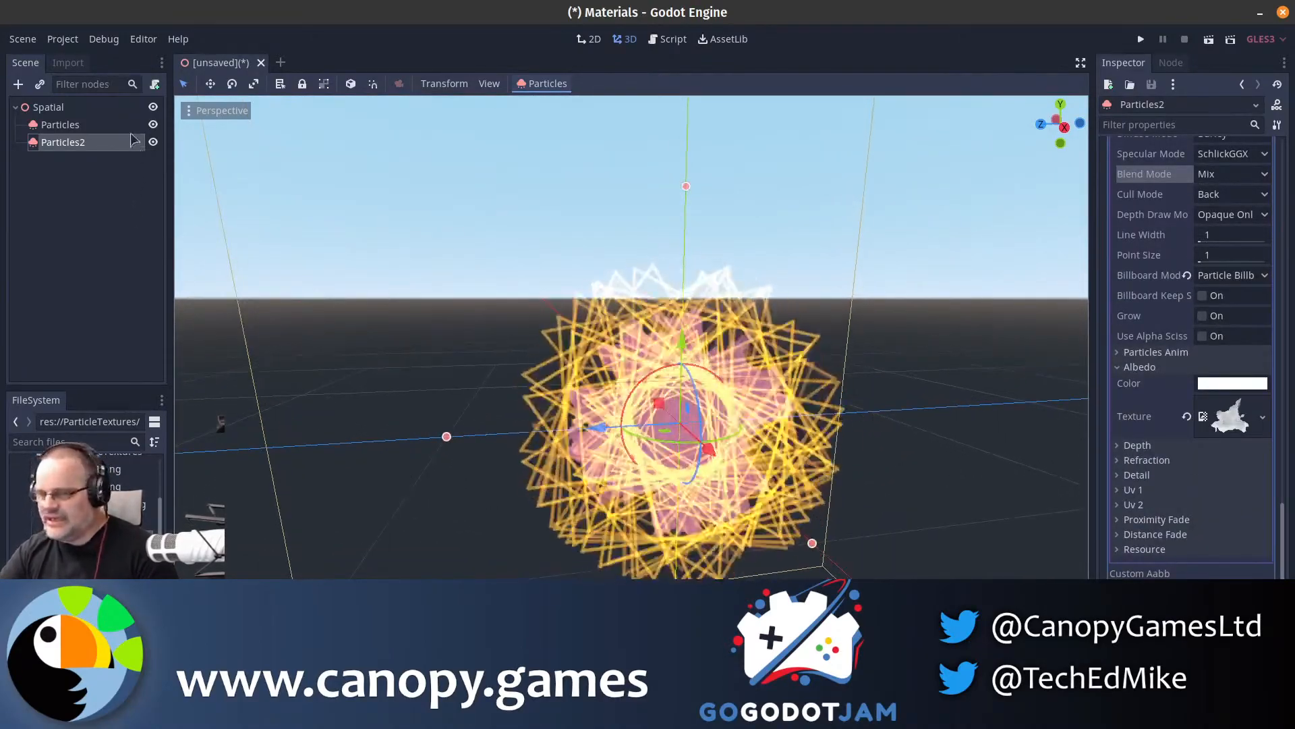
- Delete the first Particles node from the scene and confirm the deletion
left_click(60, 125)
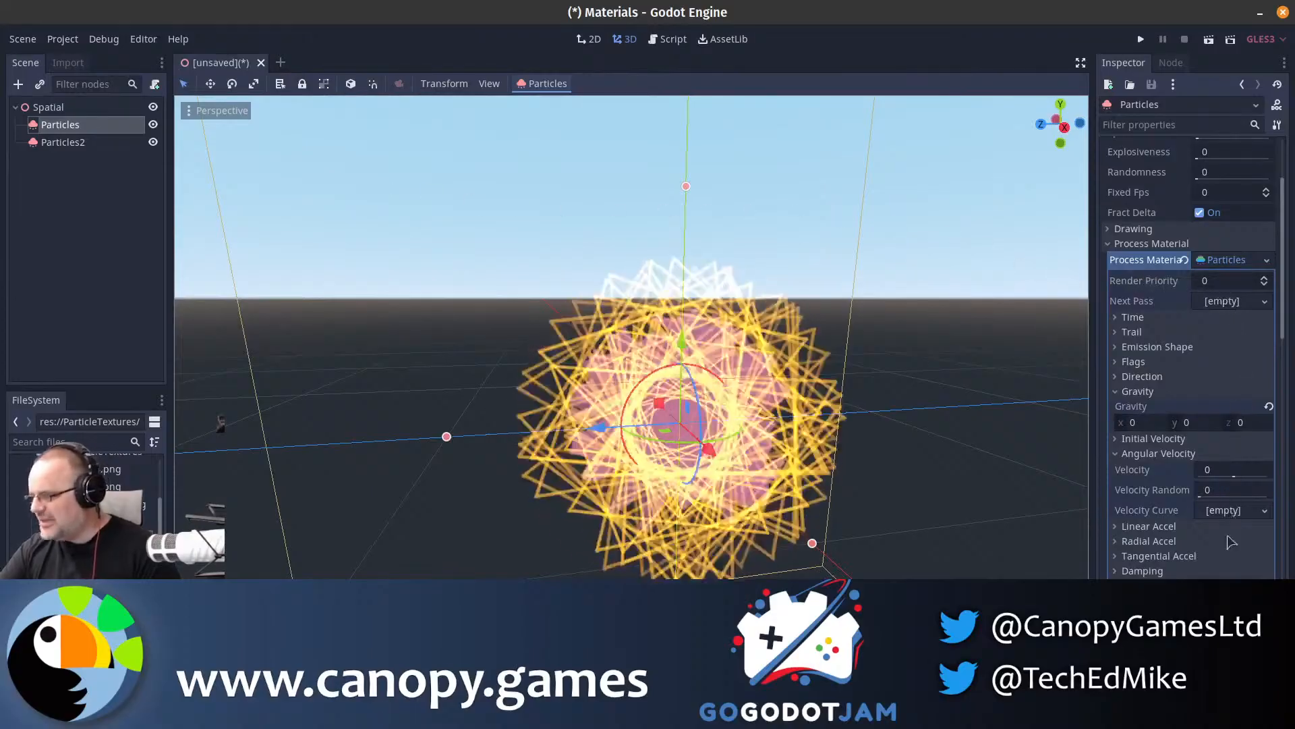
scroll(1229, 541, "down", 2)
scroll(1229, 541, "down", 10)
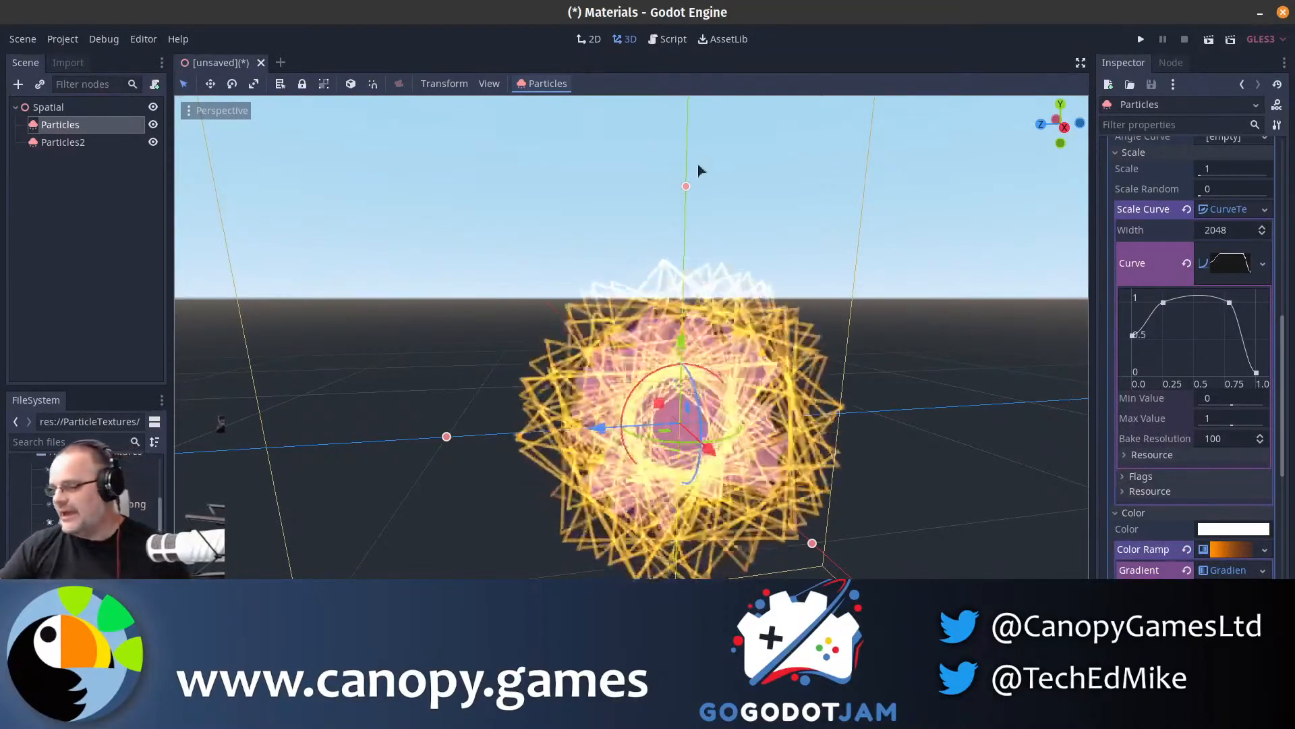
key("Delete")
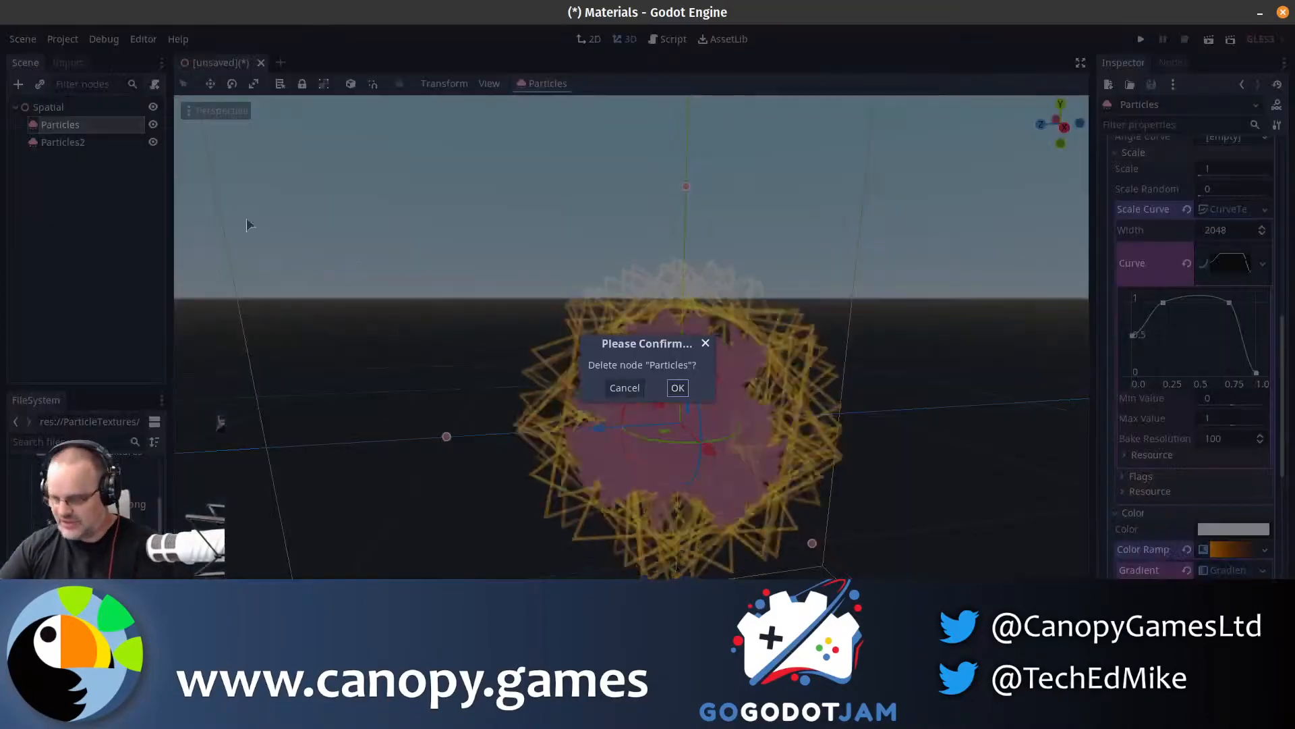
key("Return")
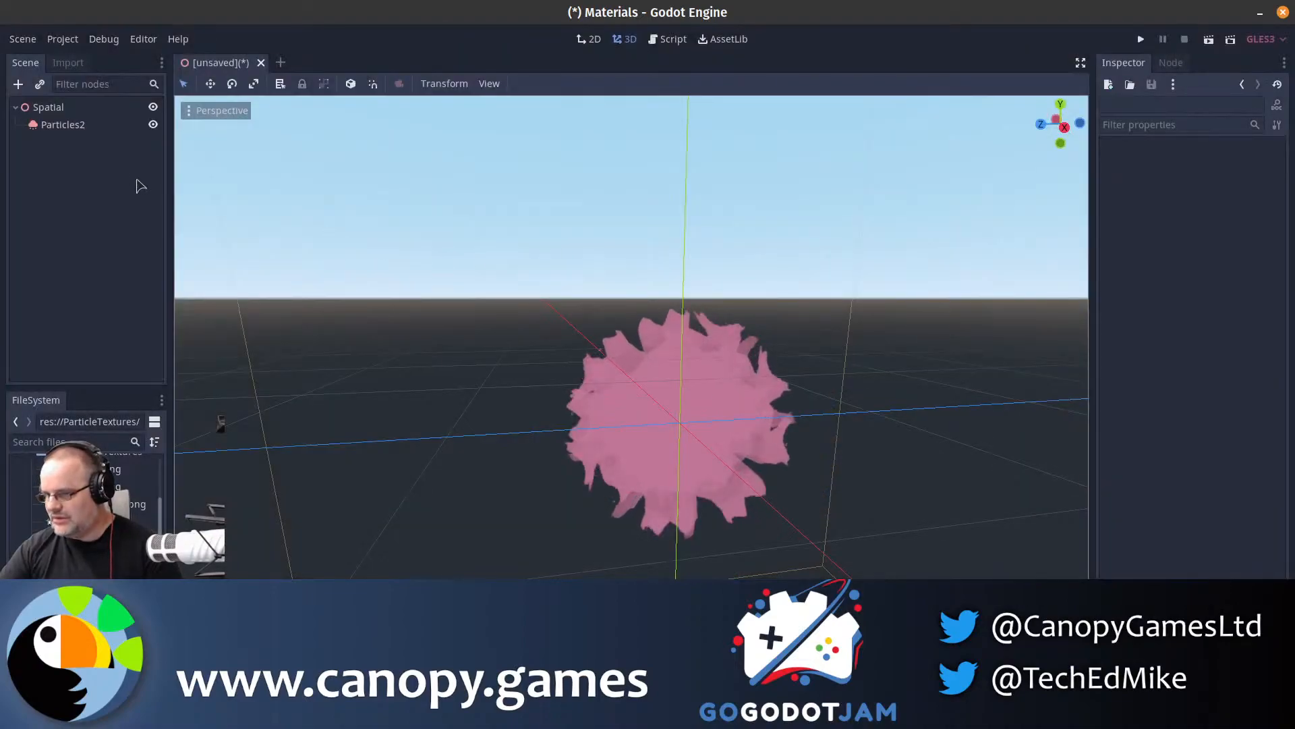
- Set the blend mode of the remaining Particles2 node's mesh material to Add
left_click(81, 125)
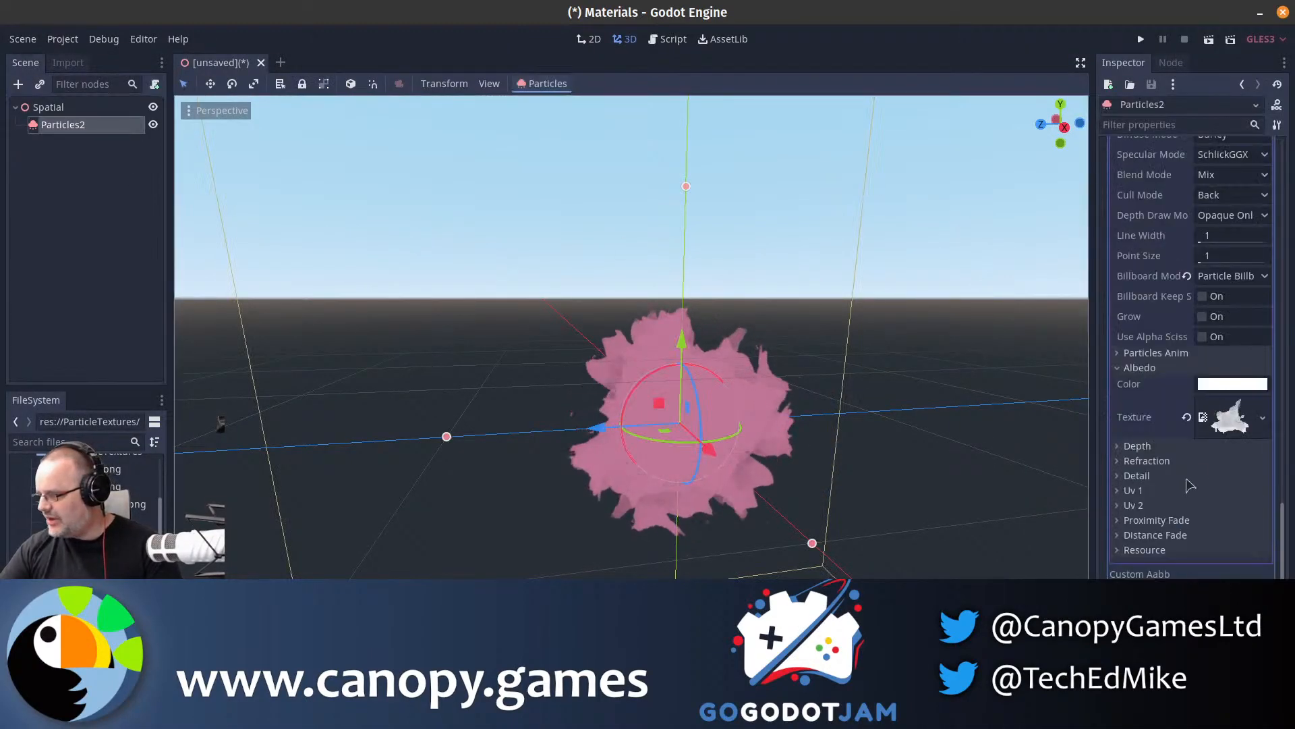
scroll(1208, 364, "up", 2)
left_click(1225, 250)
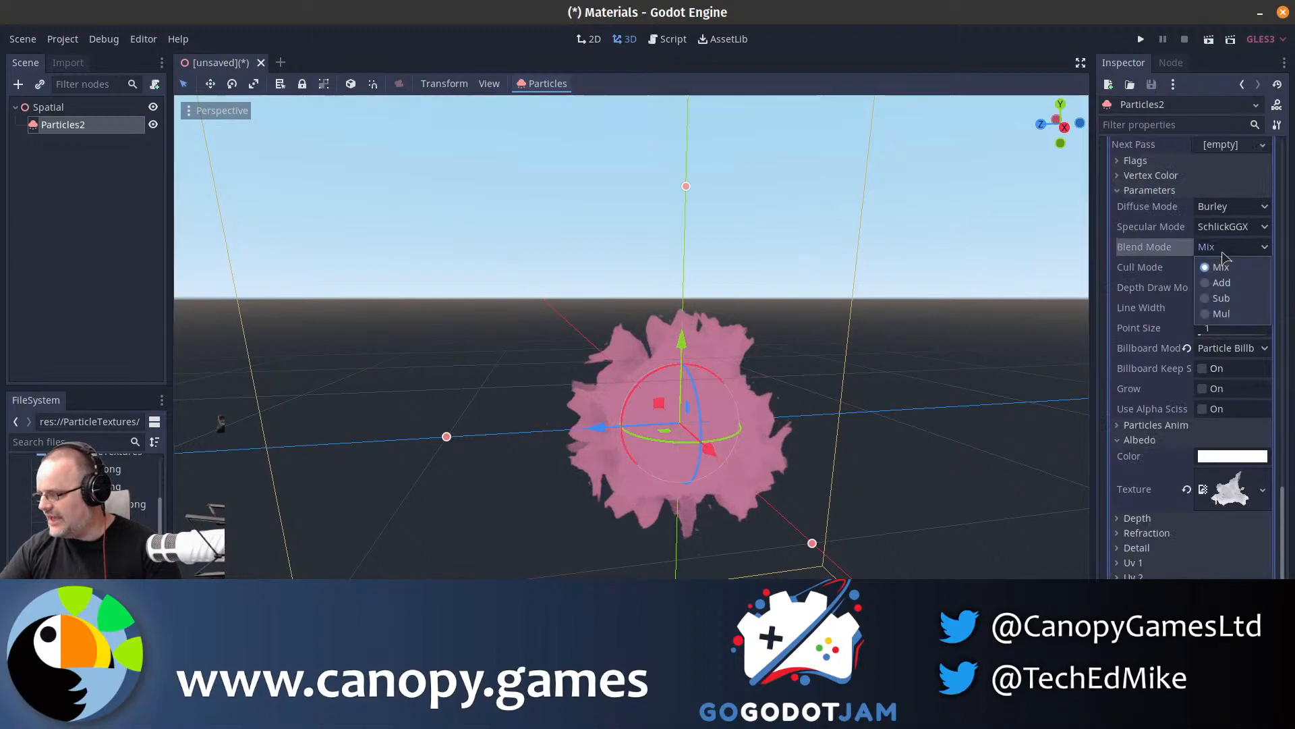
left_click(1222, 283)
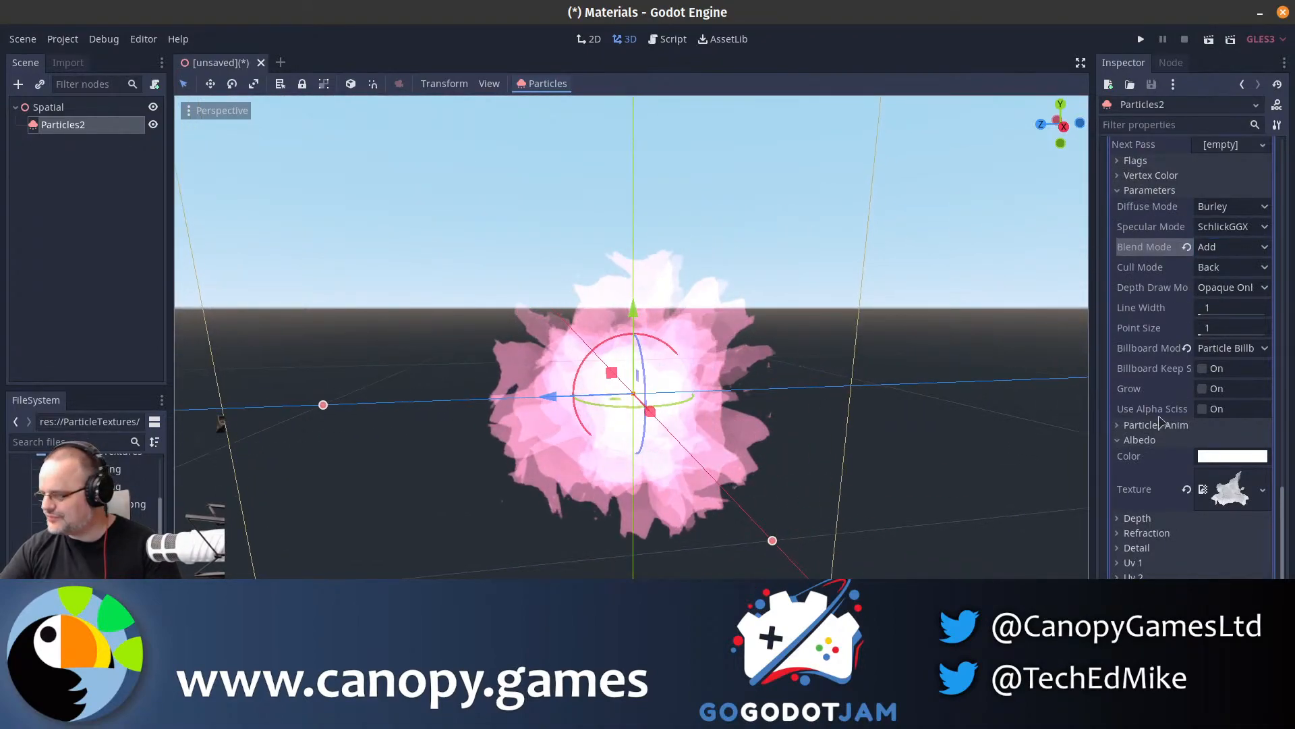
- In the Particles2 process material, set the angular velocity to 180 and its velocity randomness to 1
scroll(1194, 418, "up", 4)
scroll(1194, 418, "up", 1)
left_click(1151, 407)
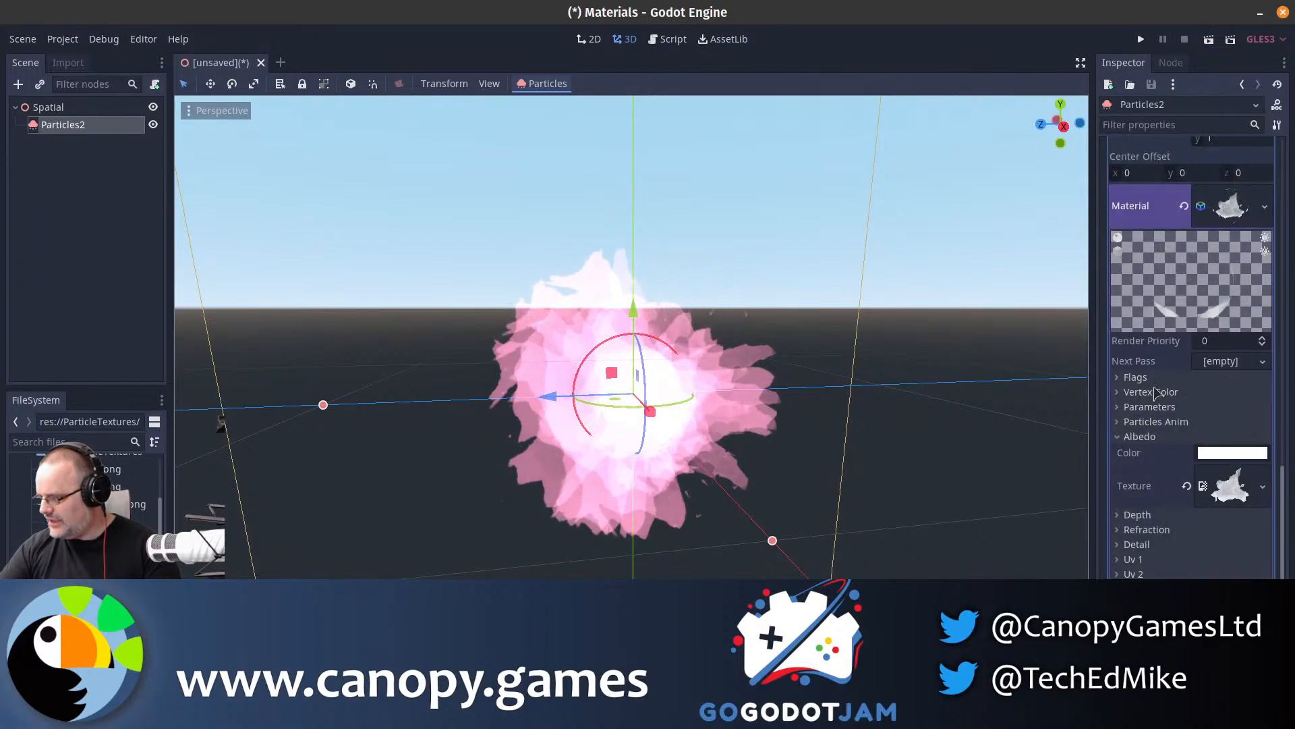
scroll(1200, 308, "up", 4)
scroll(1199, 307, "up", 5)
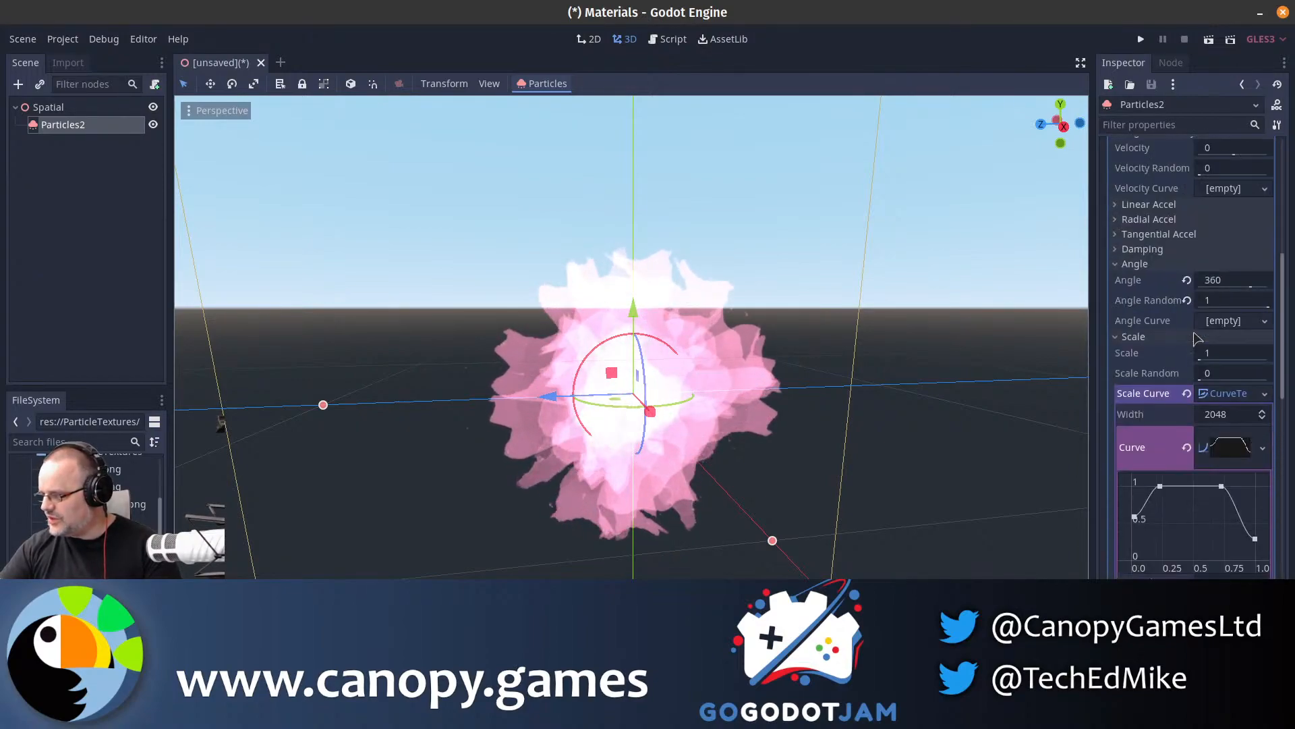
left_click(1177, 263)
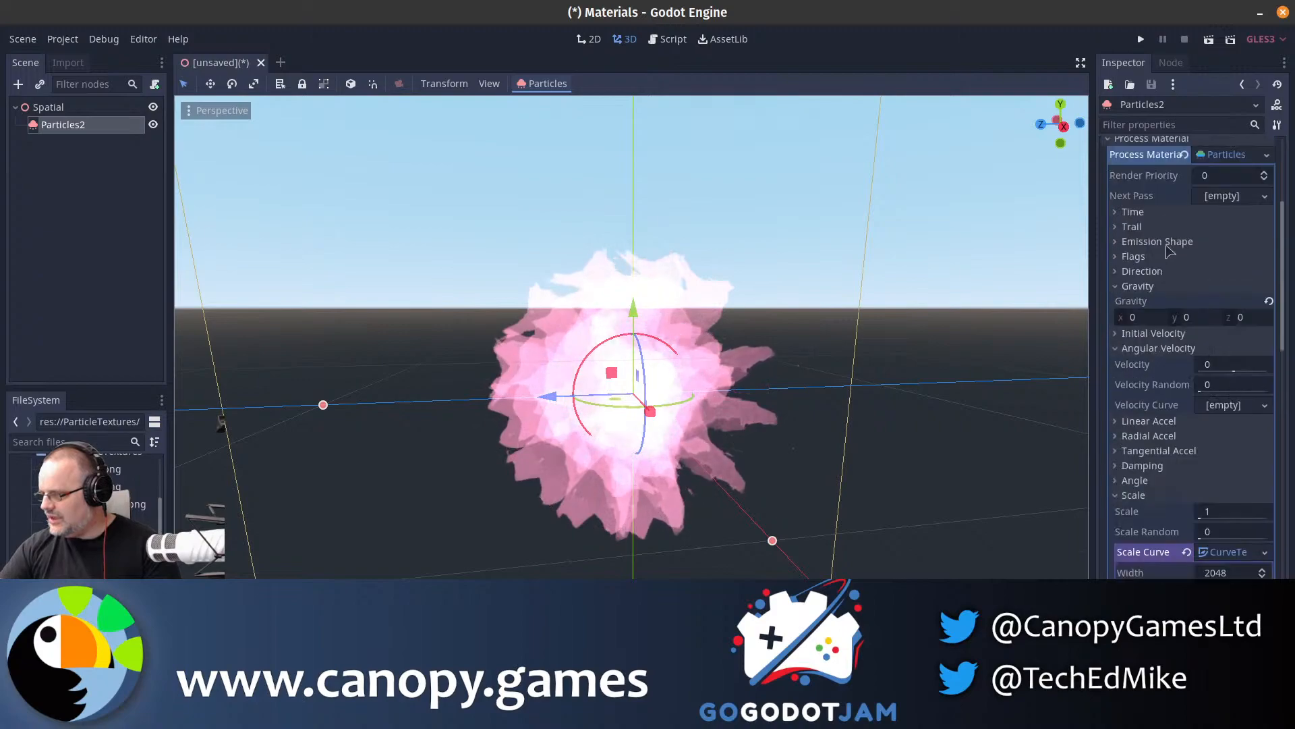
scroll(1166, 413, "up", 6)
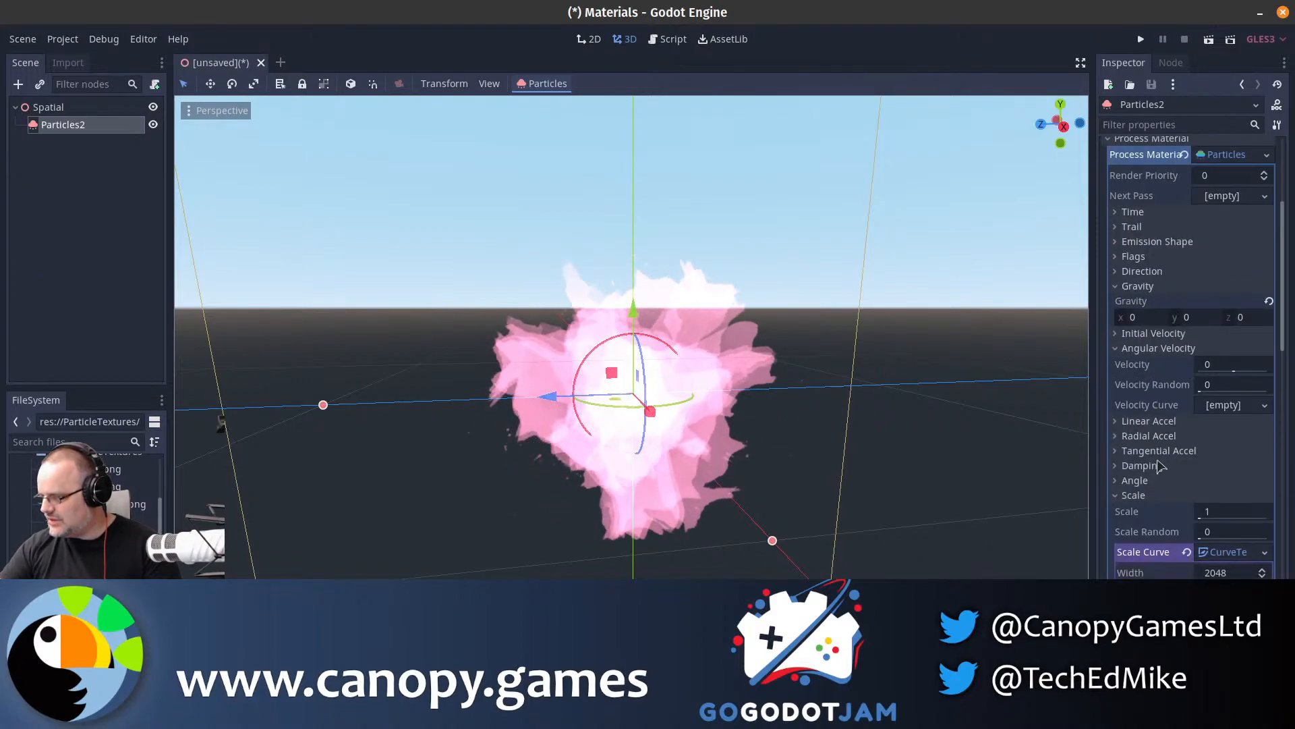
left_click(1225, 365)
type("180")
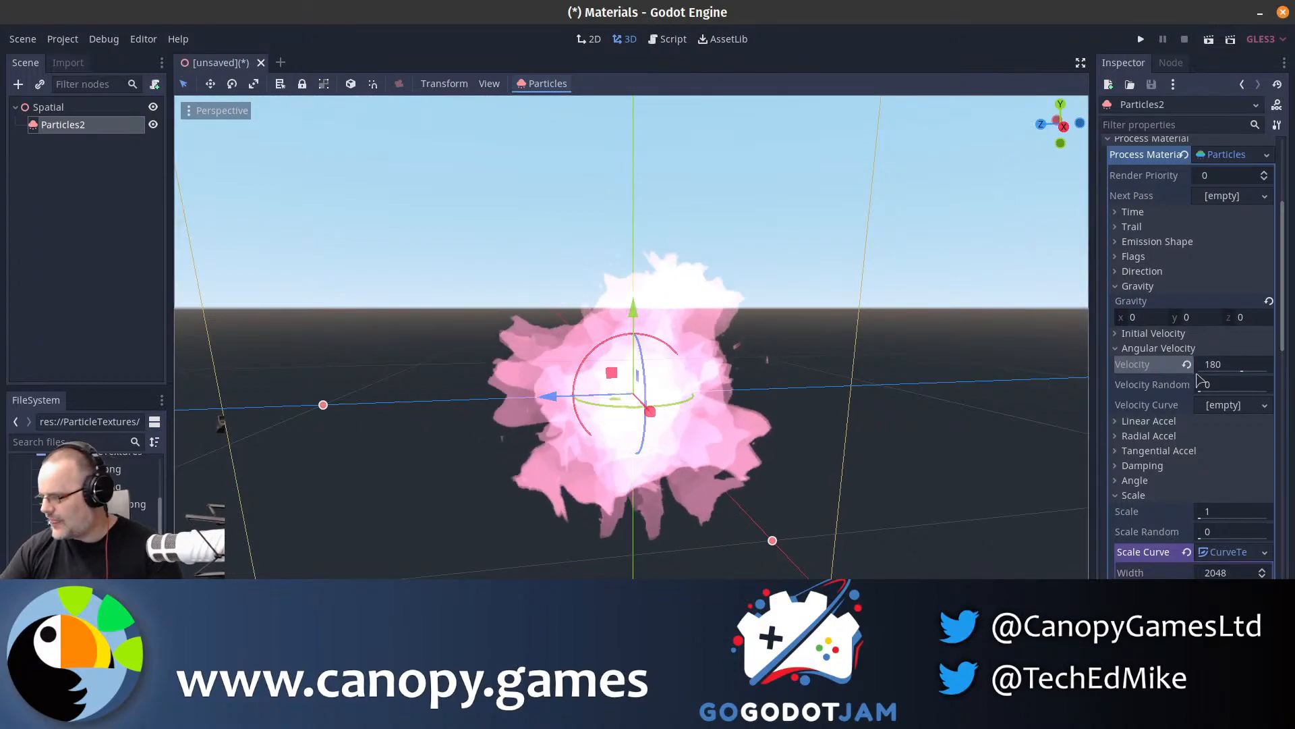
left_click_drag(1200, 384, 1294, 393)
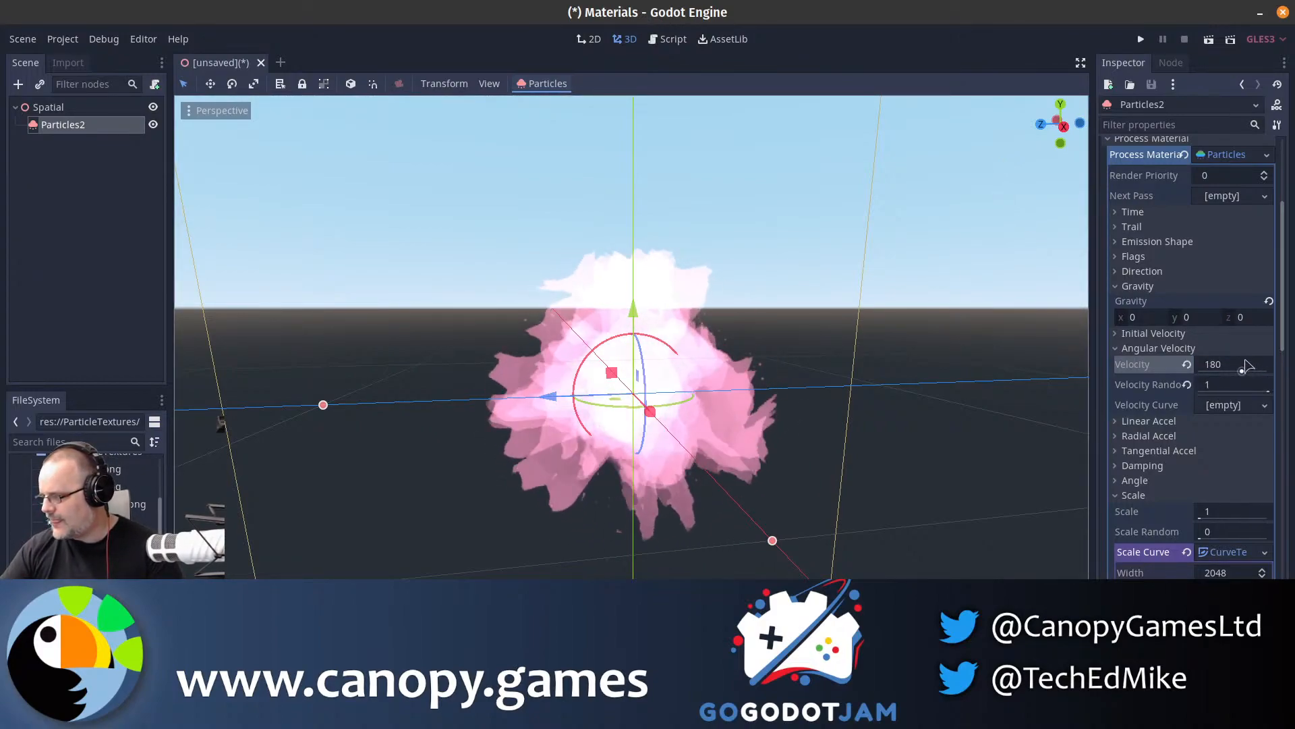
- Set the Particles2 particle amount to 64 and view the denser effect from the front
scroll(1227, 315, "up", 5)
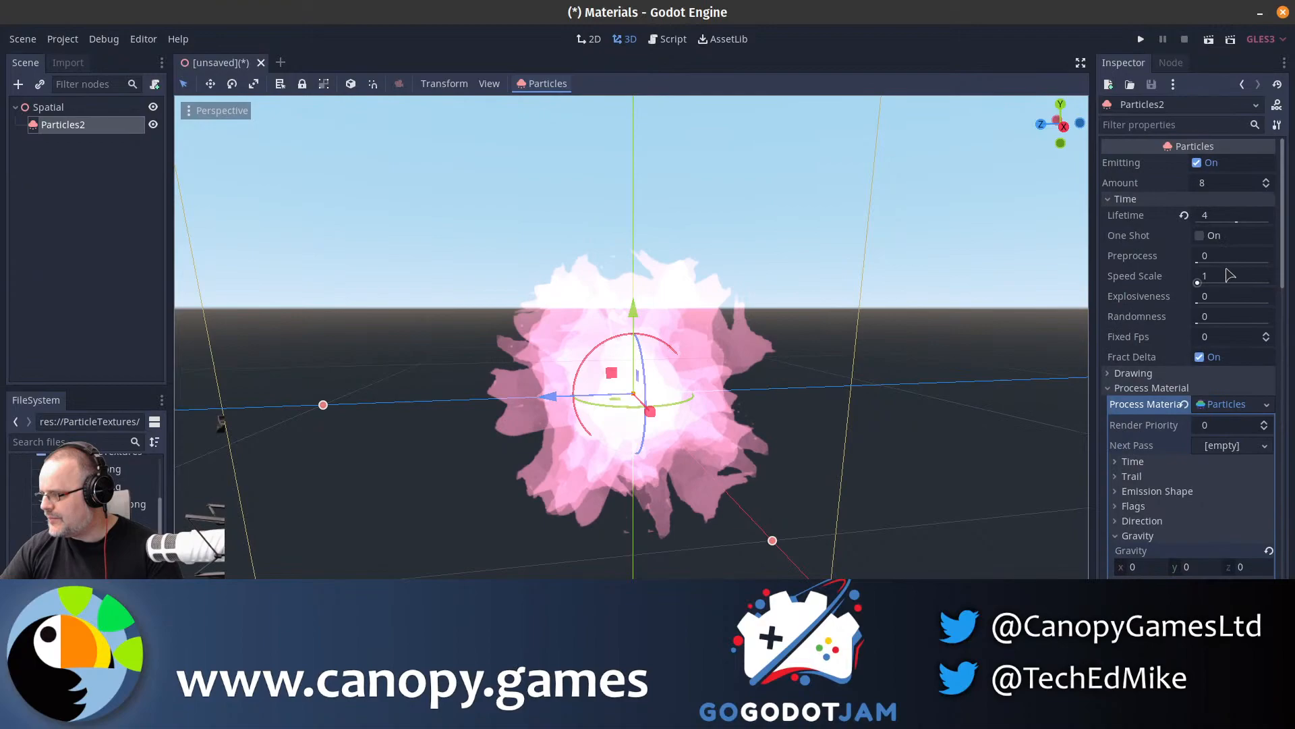
left_click(1209, 182)
type("64")
key("Return")
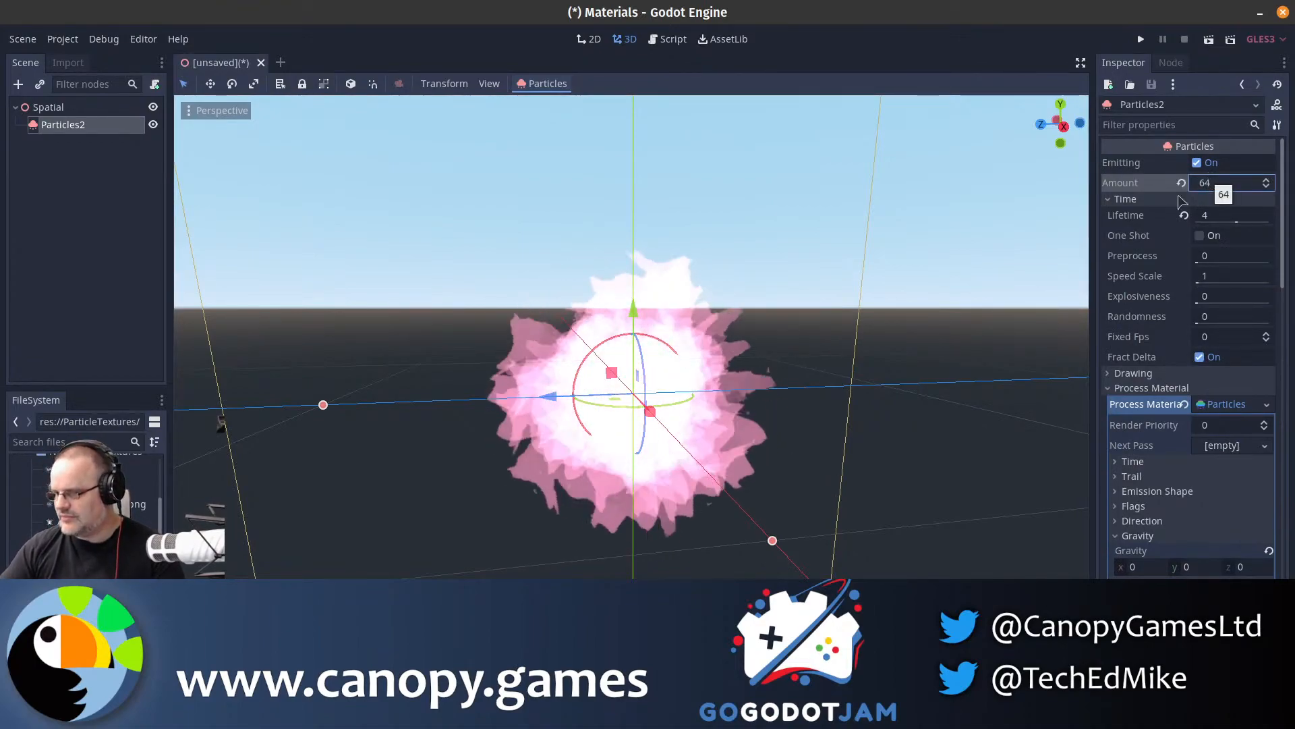
key("s")
mouse_move(688, 431)
right_mouse_down()
mouse_move(696, 420)
mouse_move(673, 407)
mouse_move(682, 438)
right_mouse_up()
key("d")
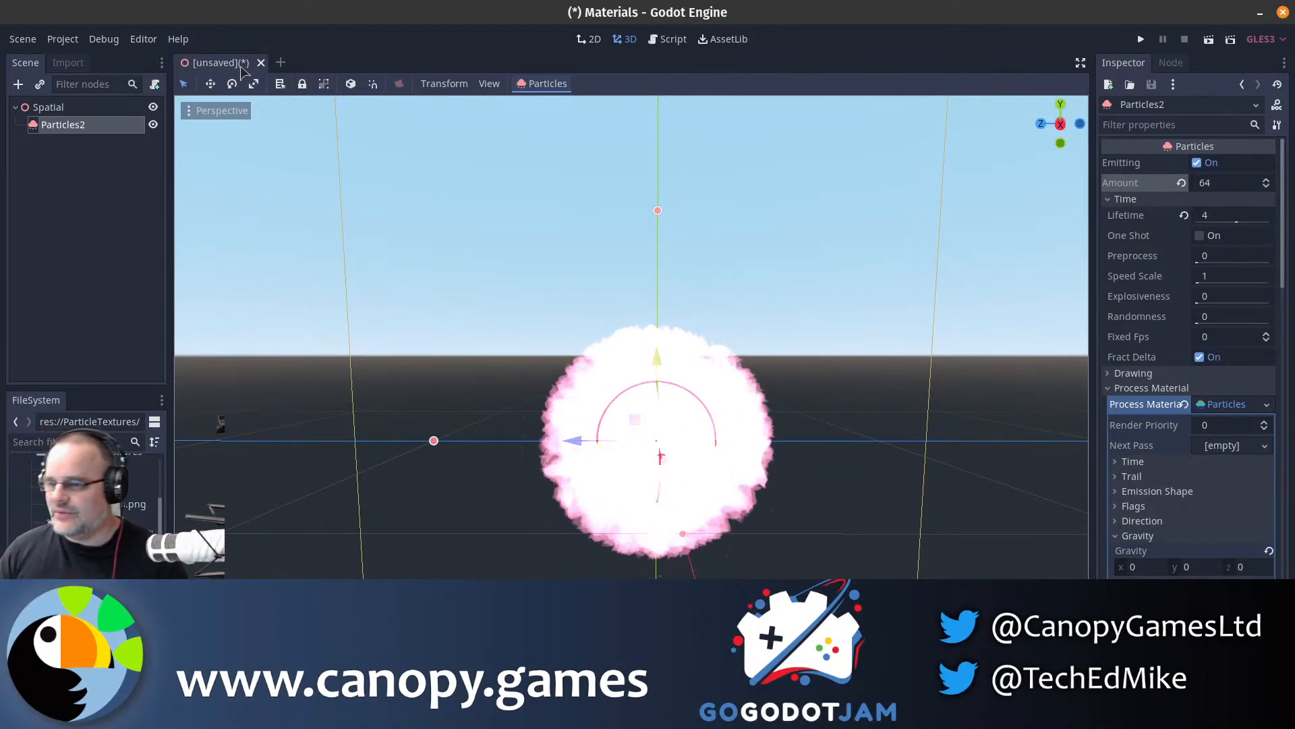
- Close the particle scene without saving it and quit to the project list
left_click(260, 63)
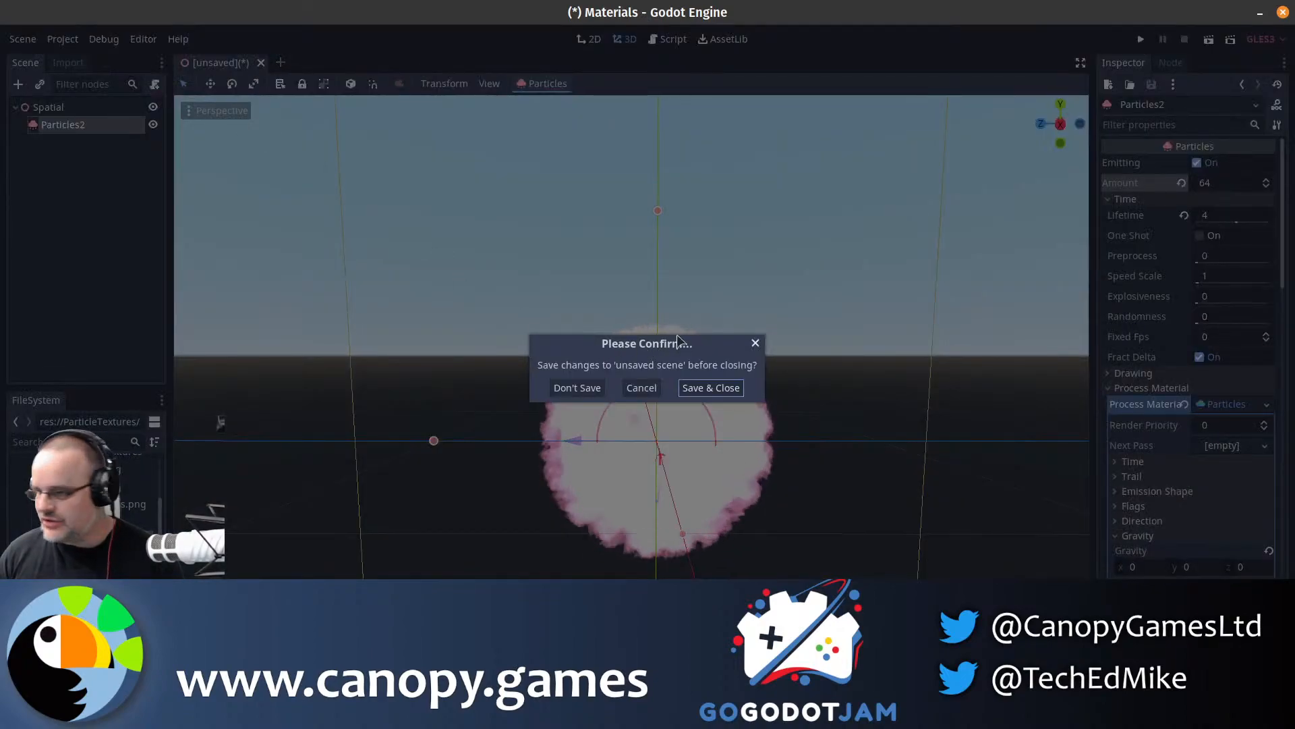
left_click(598, 392)
left_click(68, 41)
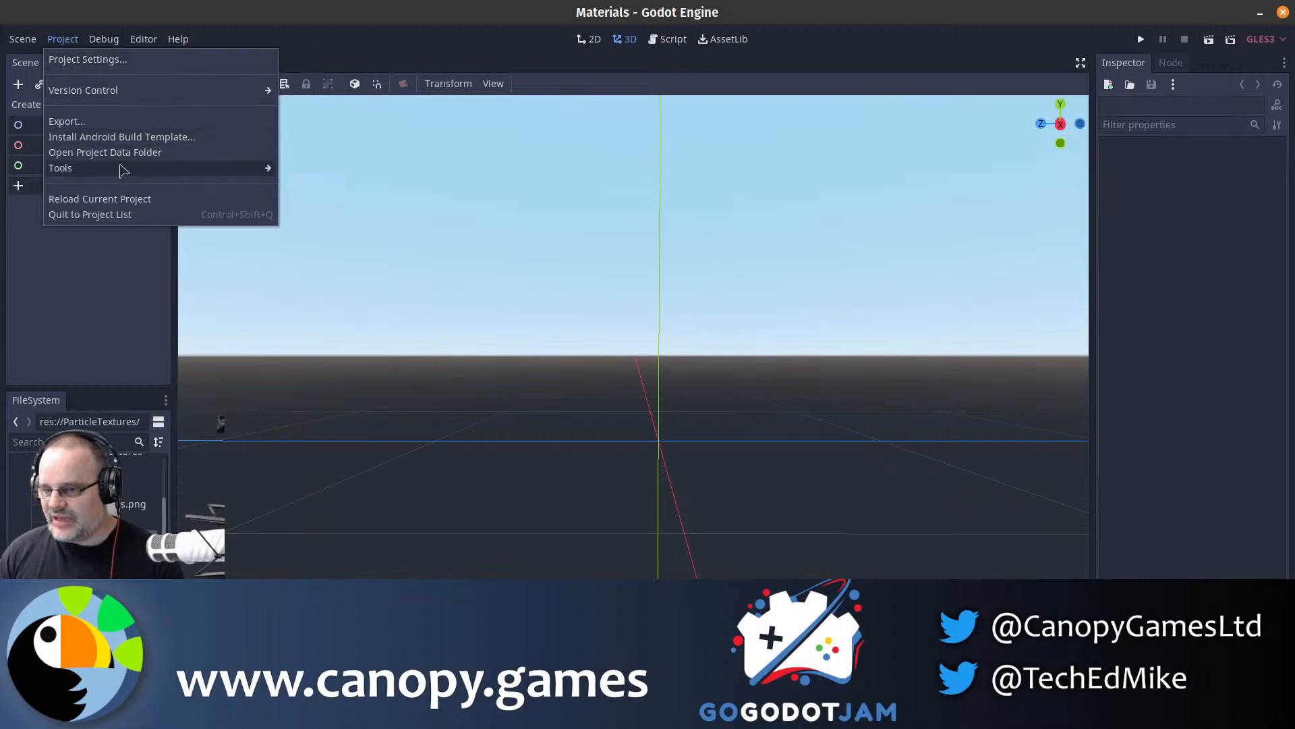
left_click(114, 214)
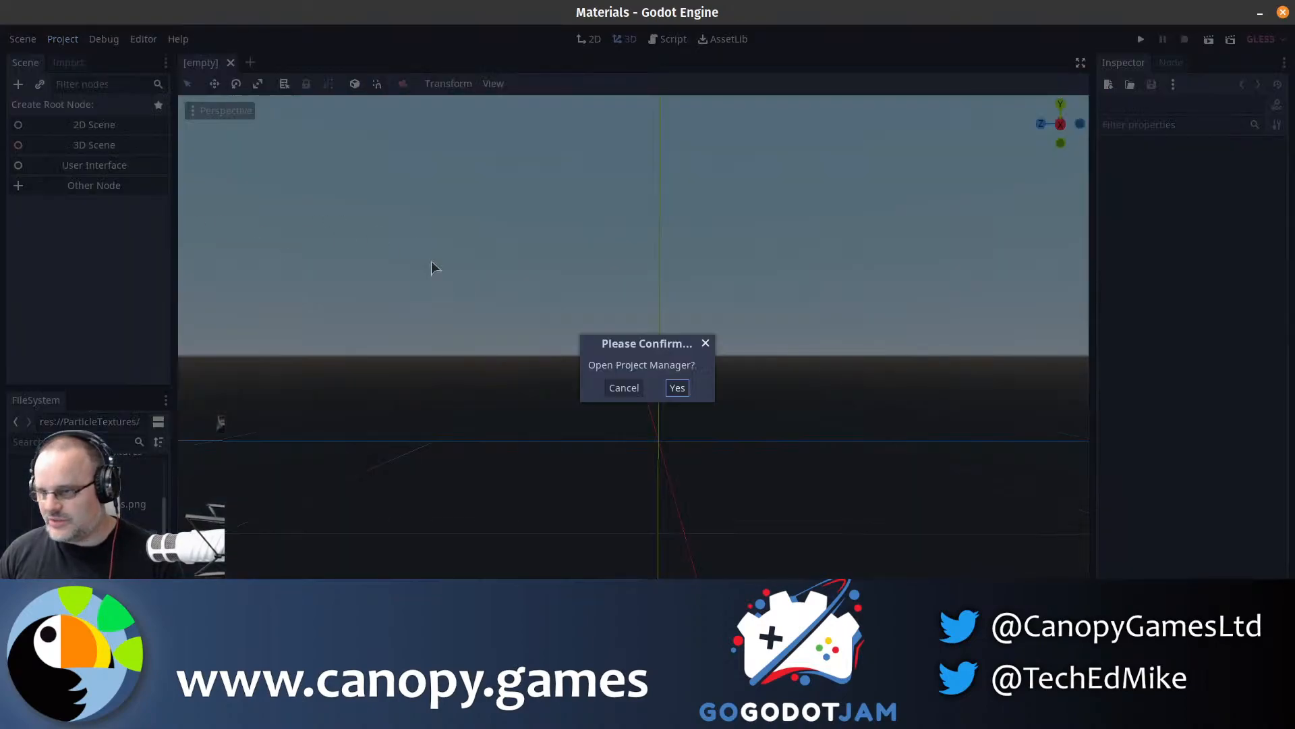
left_click(683, 388)
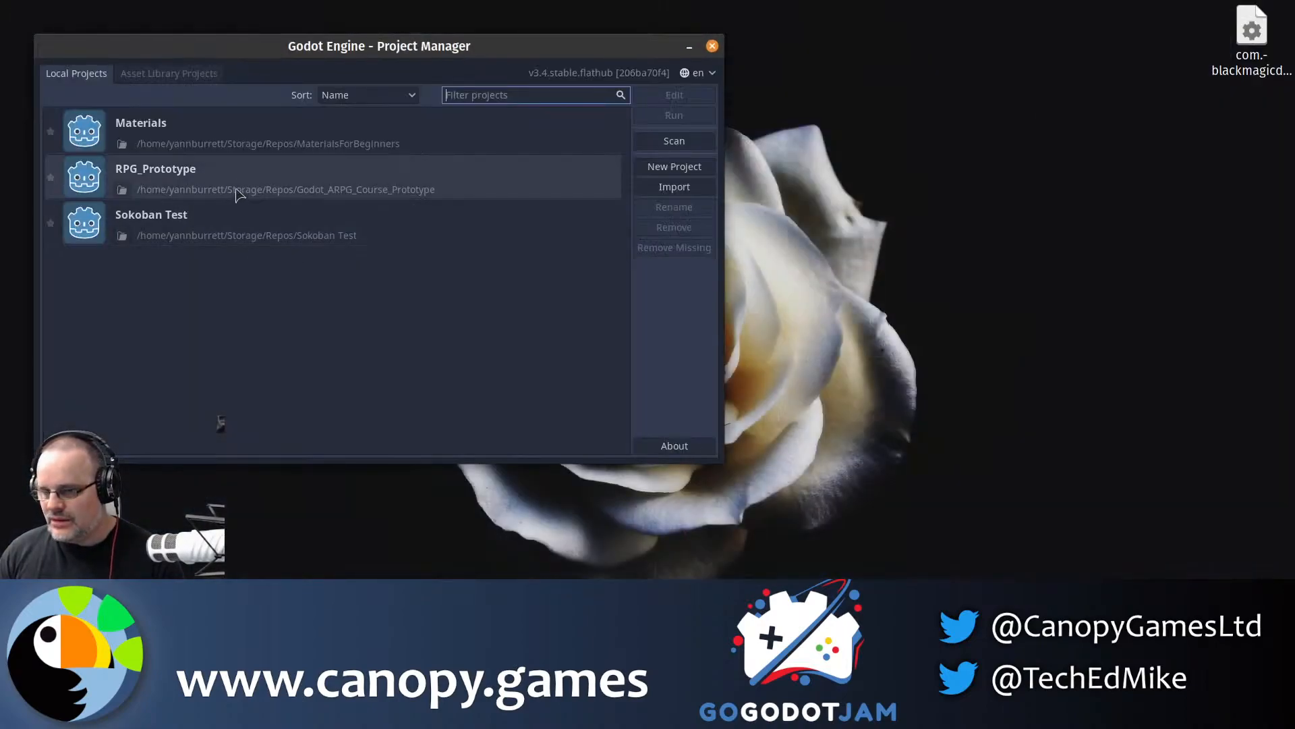
- Open the RPG_Prototype project, filter its files for "over", and open the Overworld scene to look around the terrain
double_click(236, 193)
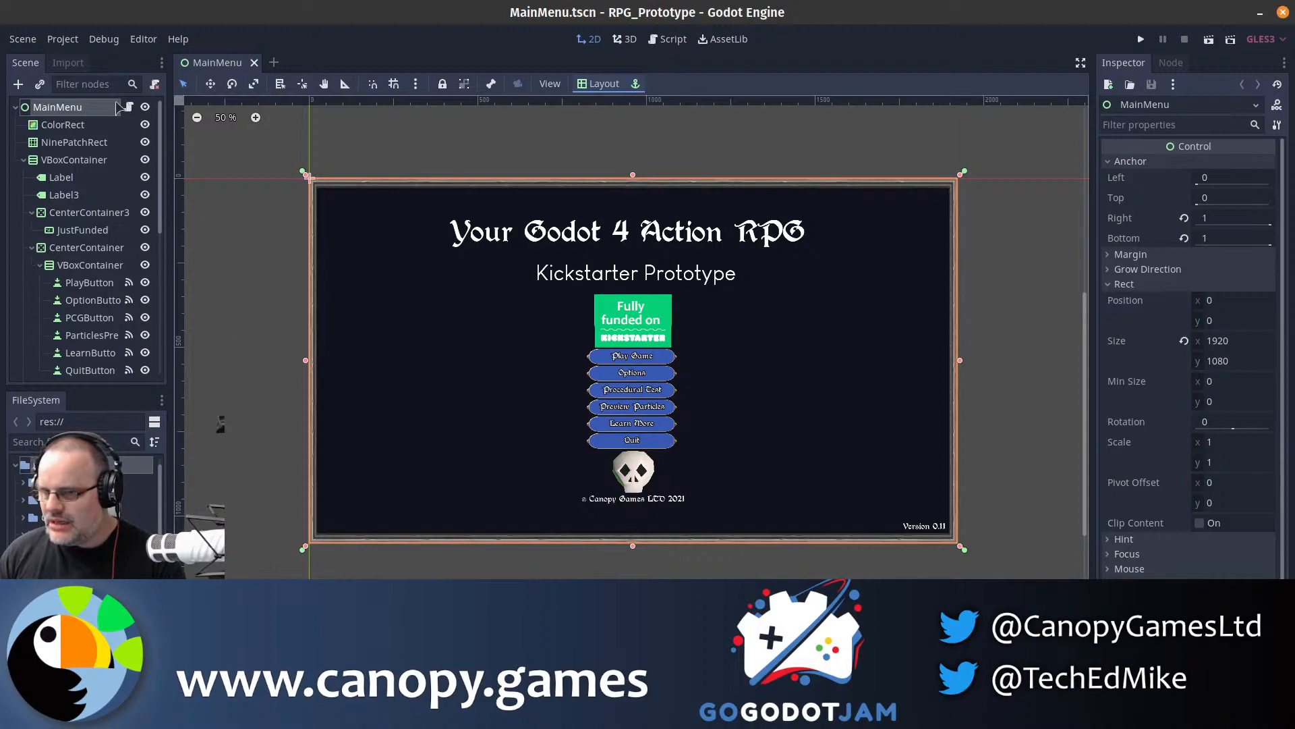
left_click(85, 442)
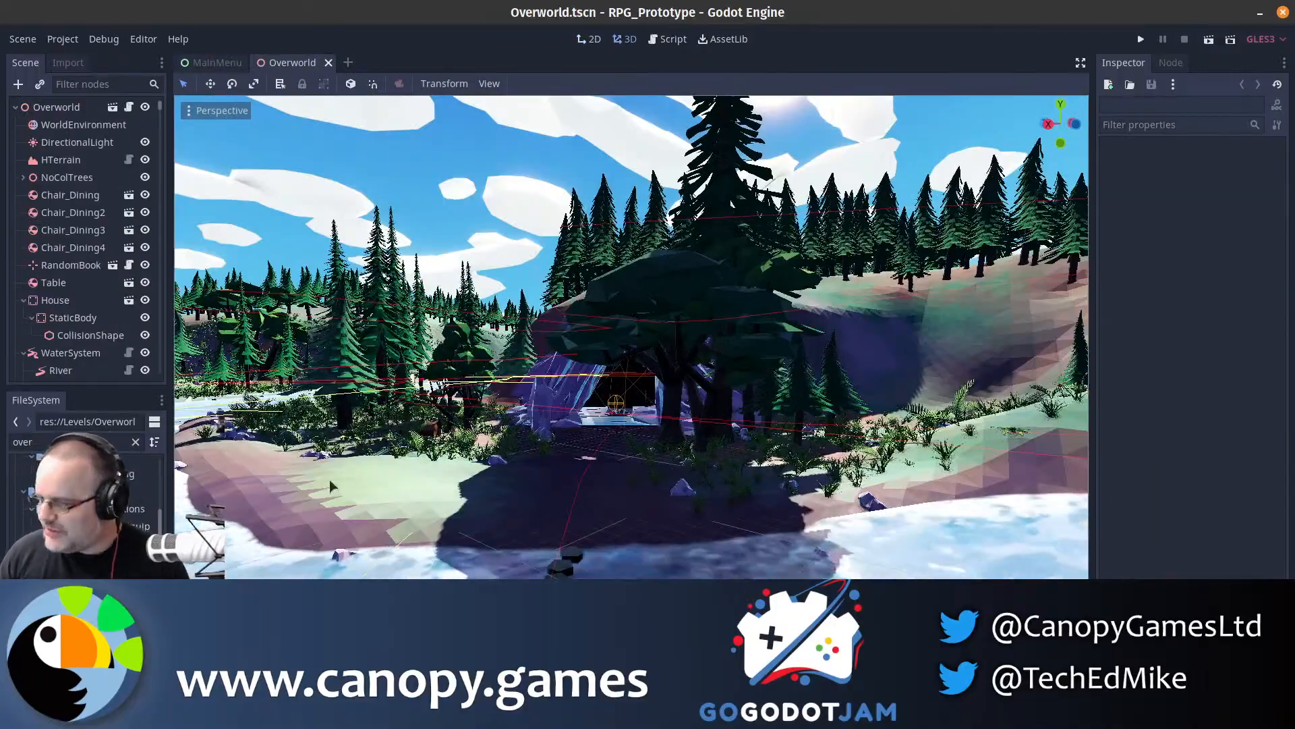
right_click_drag(294, 498, 202, 498)
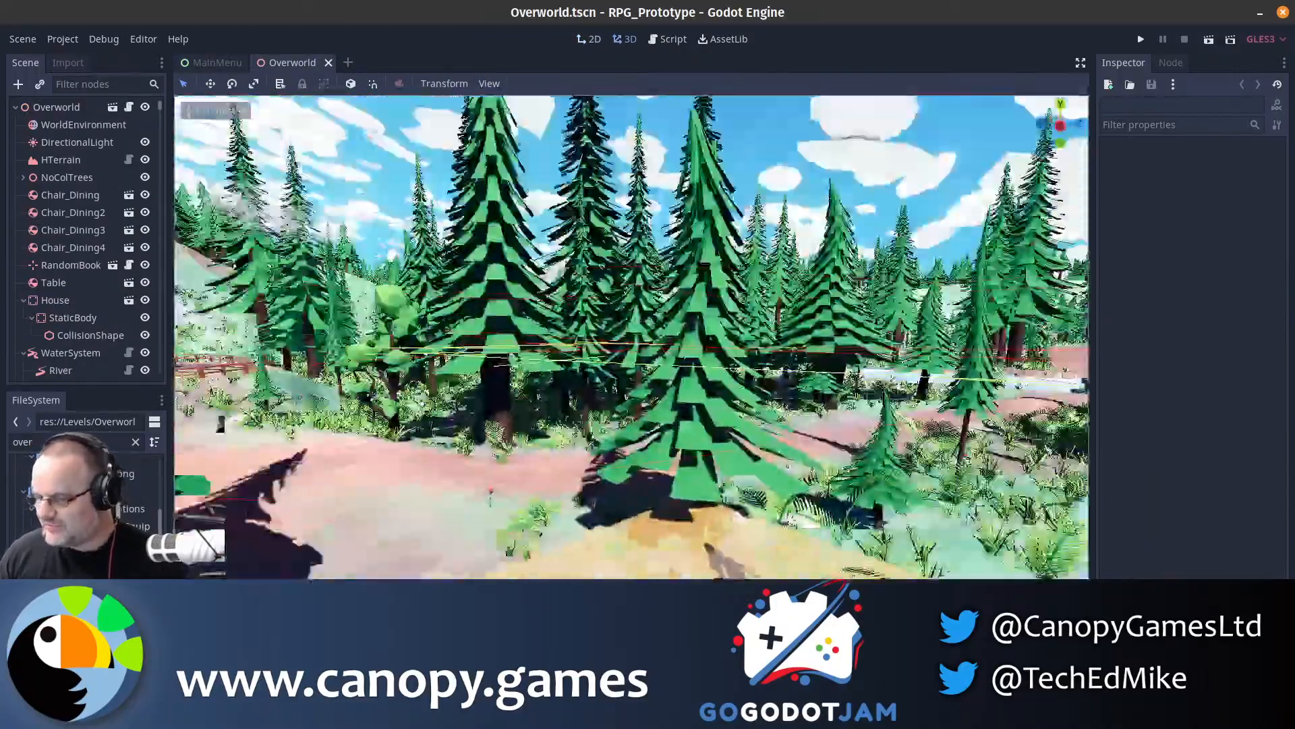
- Set the HTerrain node's shader type to Classic4Lite and view the smoother ground along the river
right_click_drag(631, 337, 546, 370)
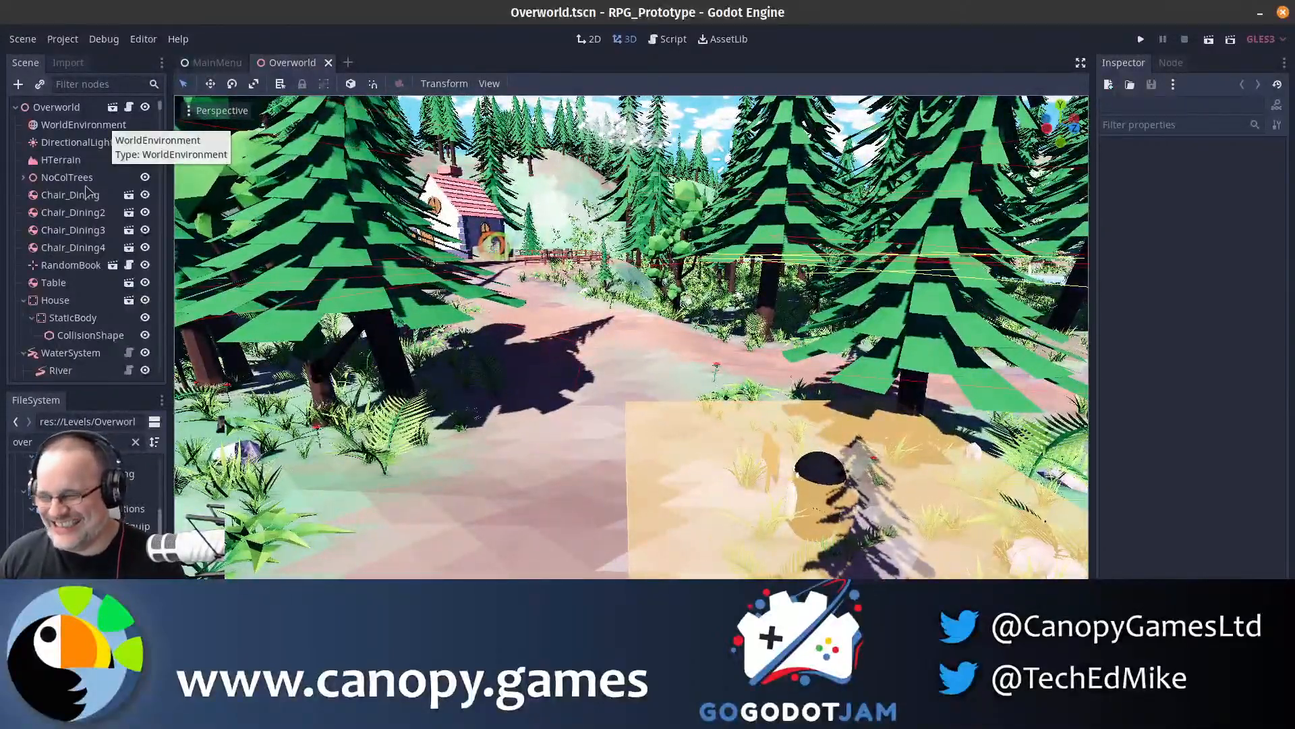
left_click(61, 160)
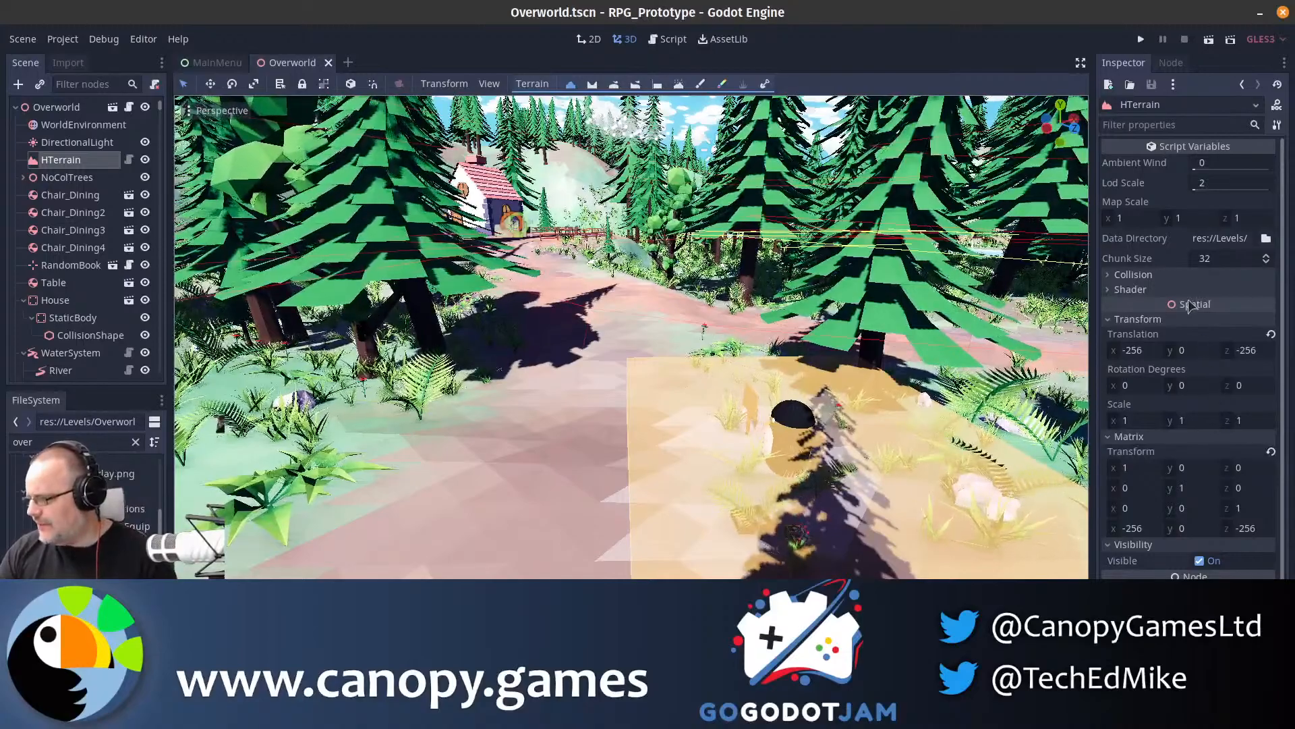
left_click(1131, 290)
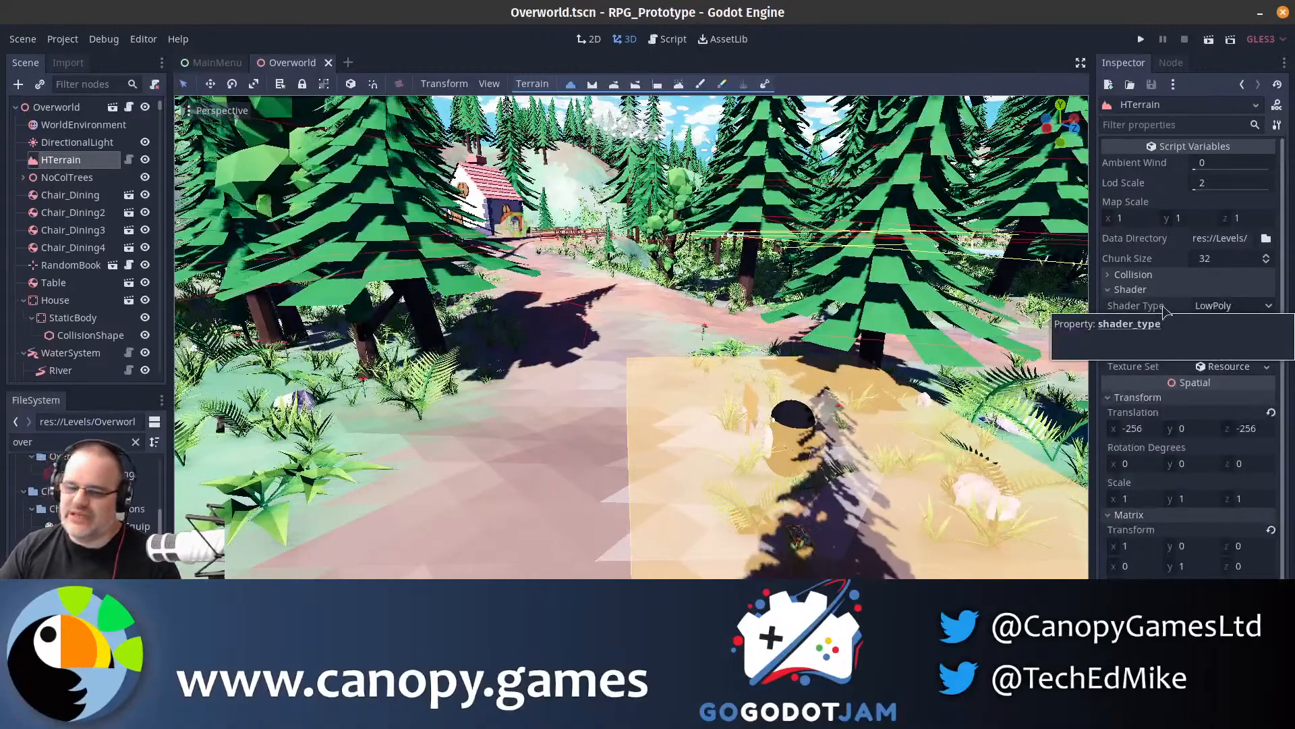
left_click(1214, 308)
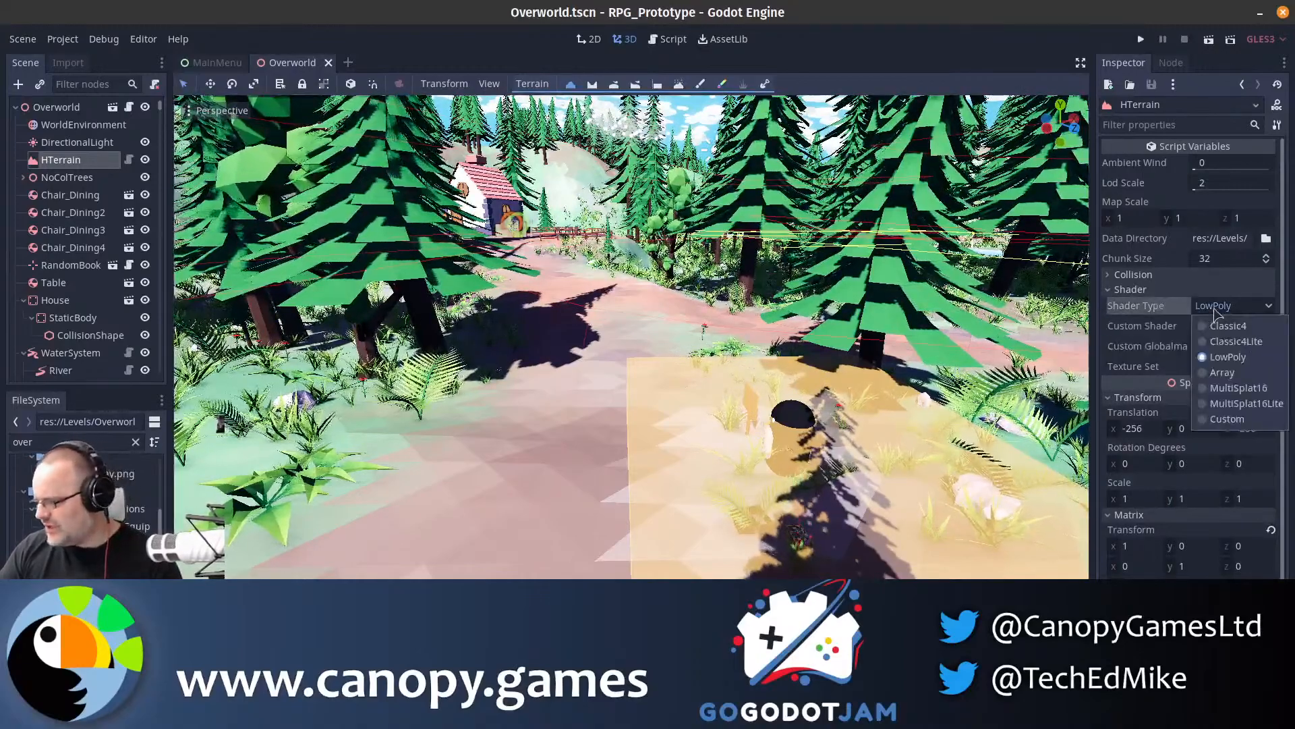
left_click(1232, 341)
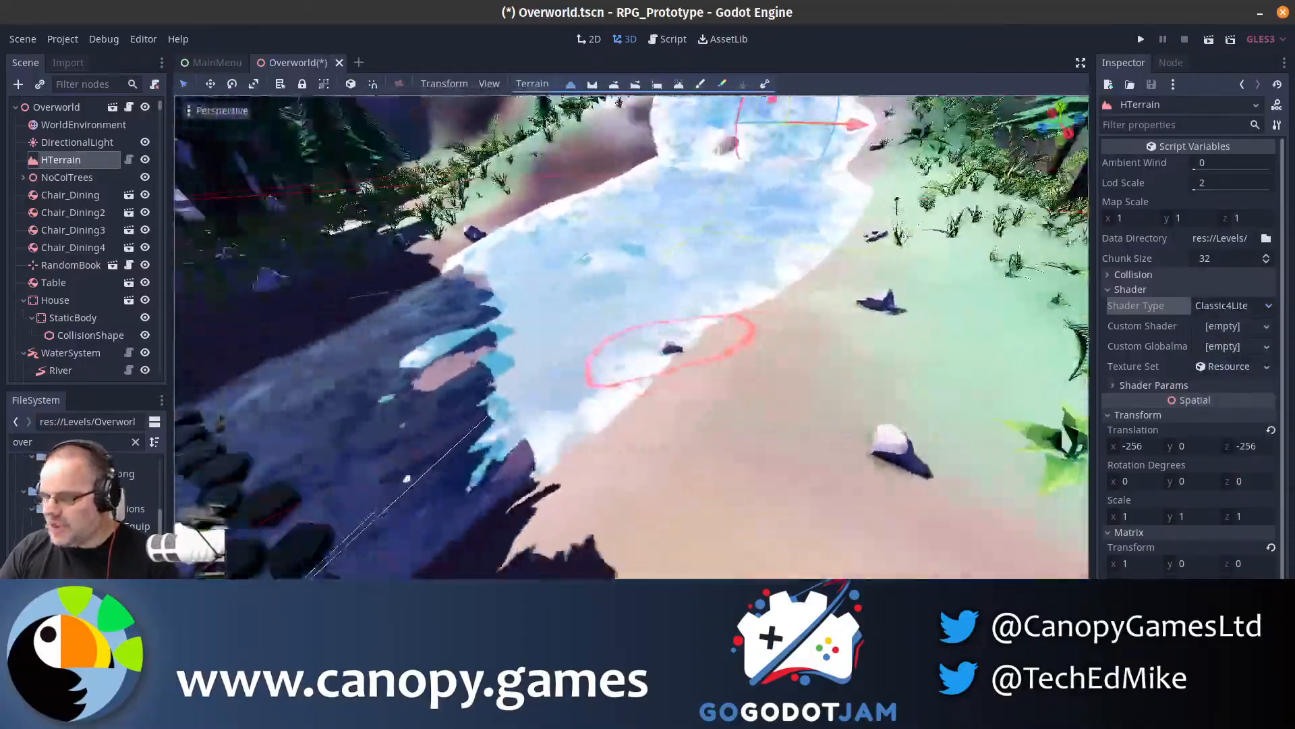
mouse_move(658, 354)
right_mouse_down()
mouse_move(539, 350)
mouse_move(809, 354)
mouse_move(775, 351)
right_mouse_up()
- Activate the terrain's color painting brush, choose a brownish-red color for it, and save the Overworld scene
left_click(700, 84)
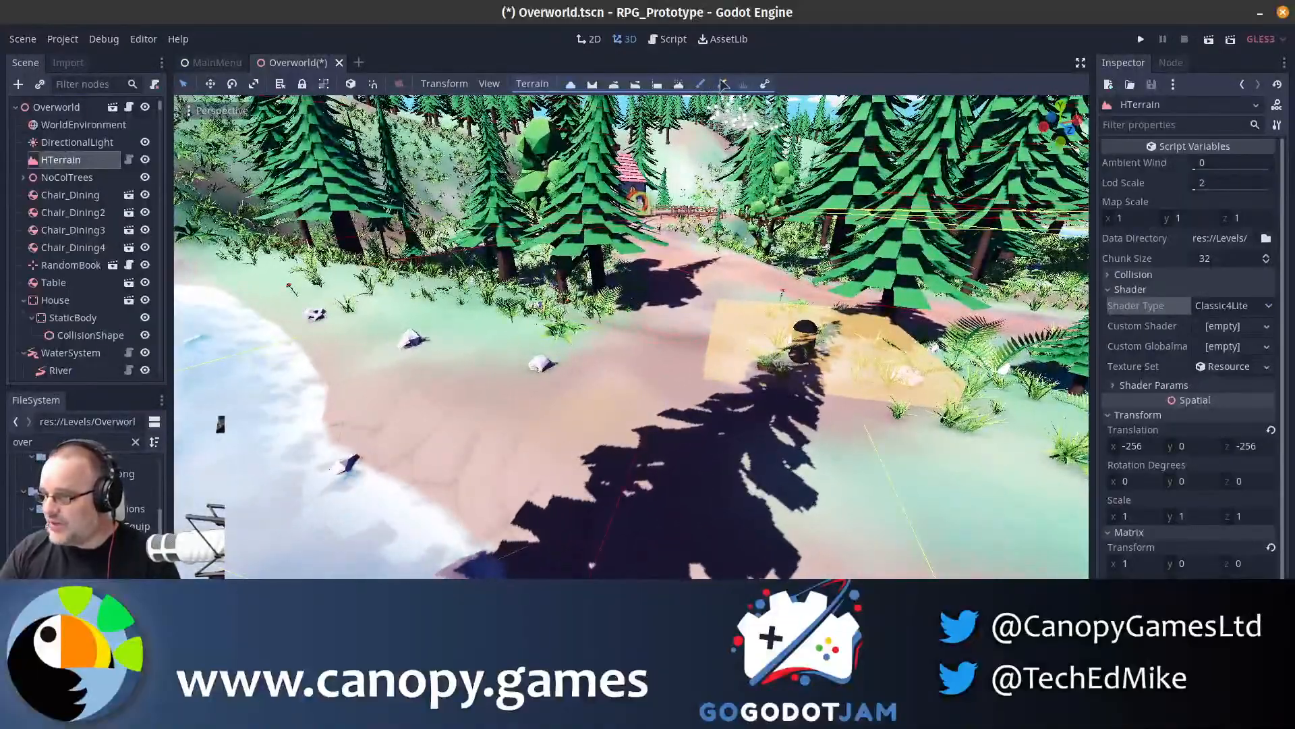
left_click(722, 84)
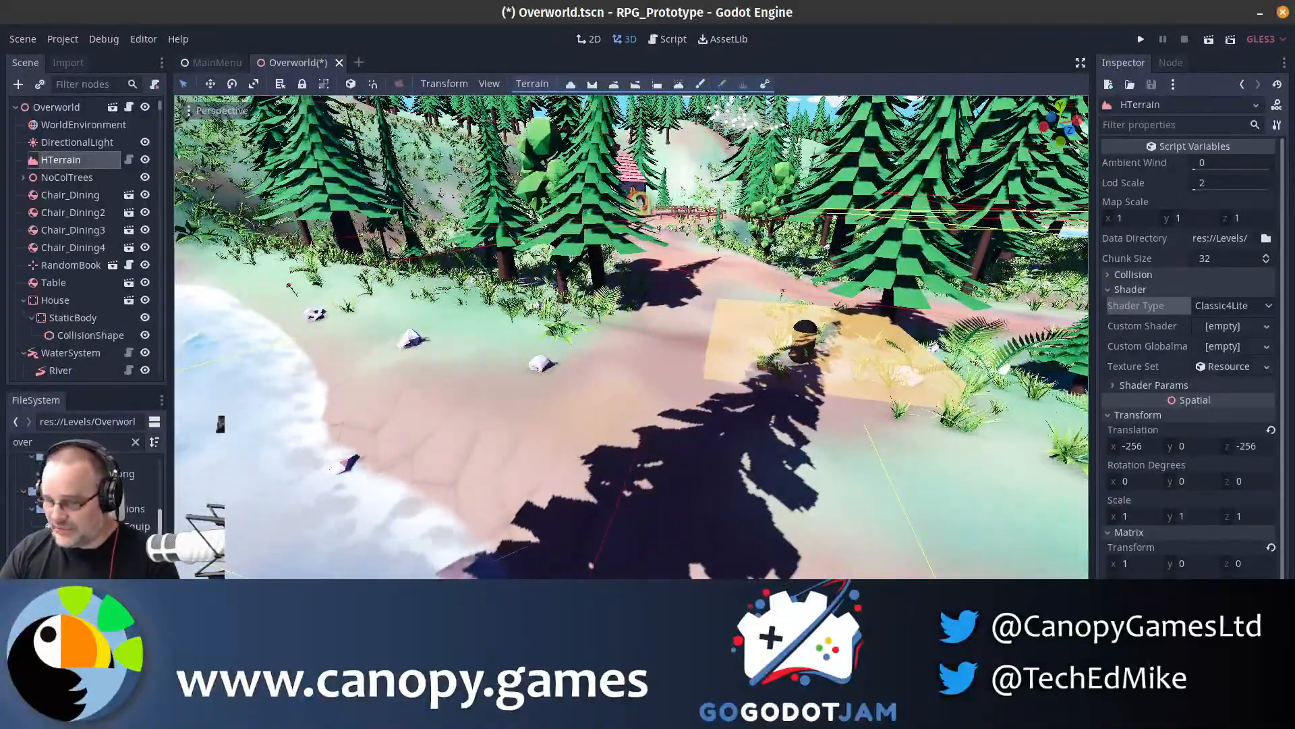
left_click(206, 634)
key("Escape")
left_click(270, 665)
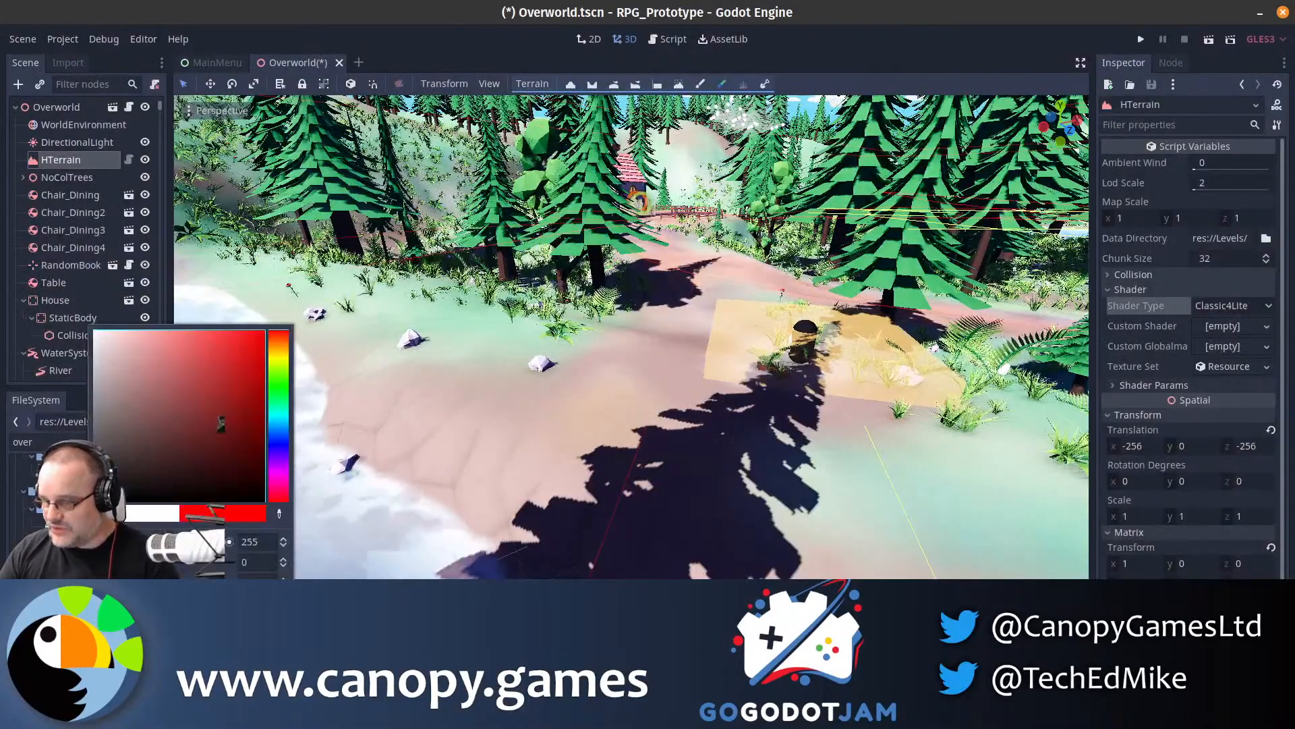
left_click(108, 649)
left_click(446, 382)
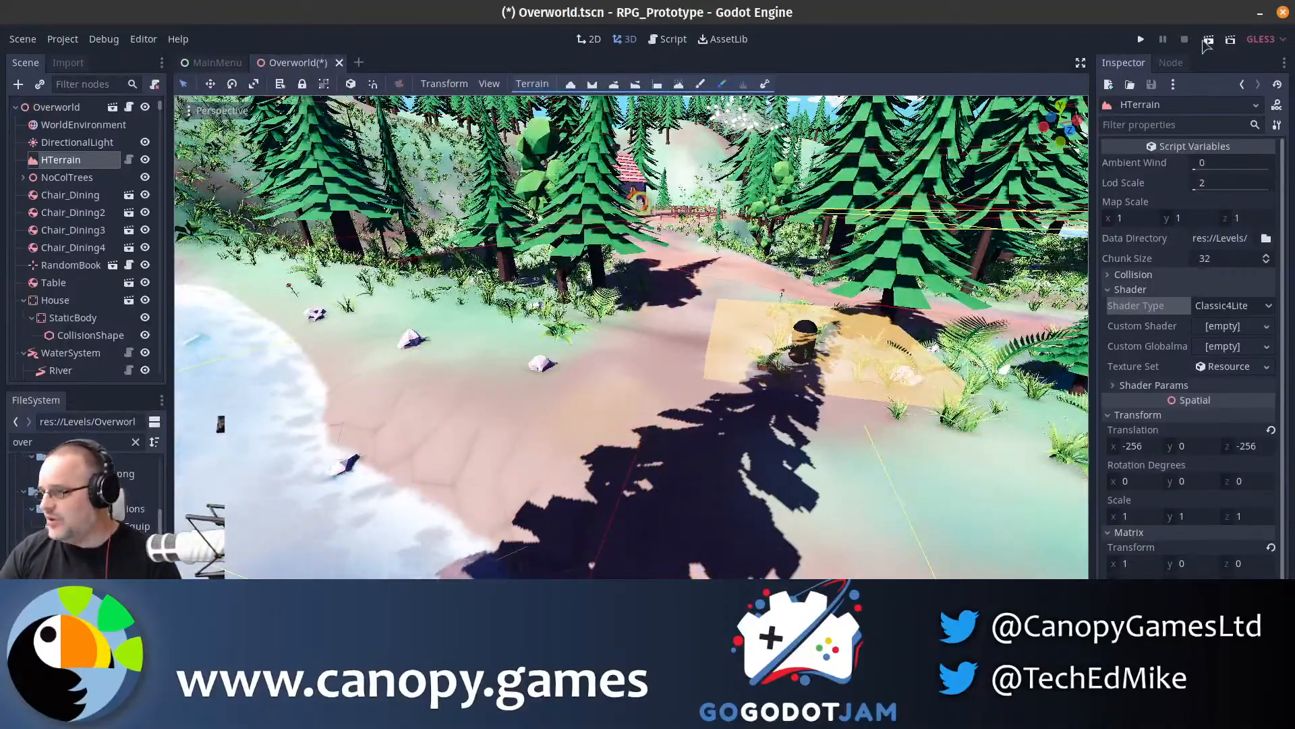
key("ctrl+s")
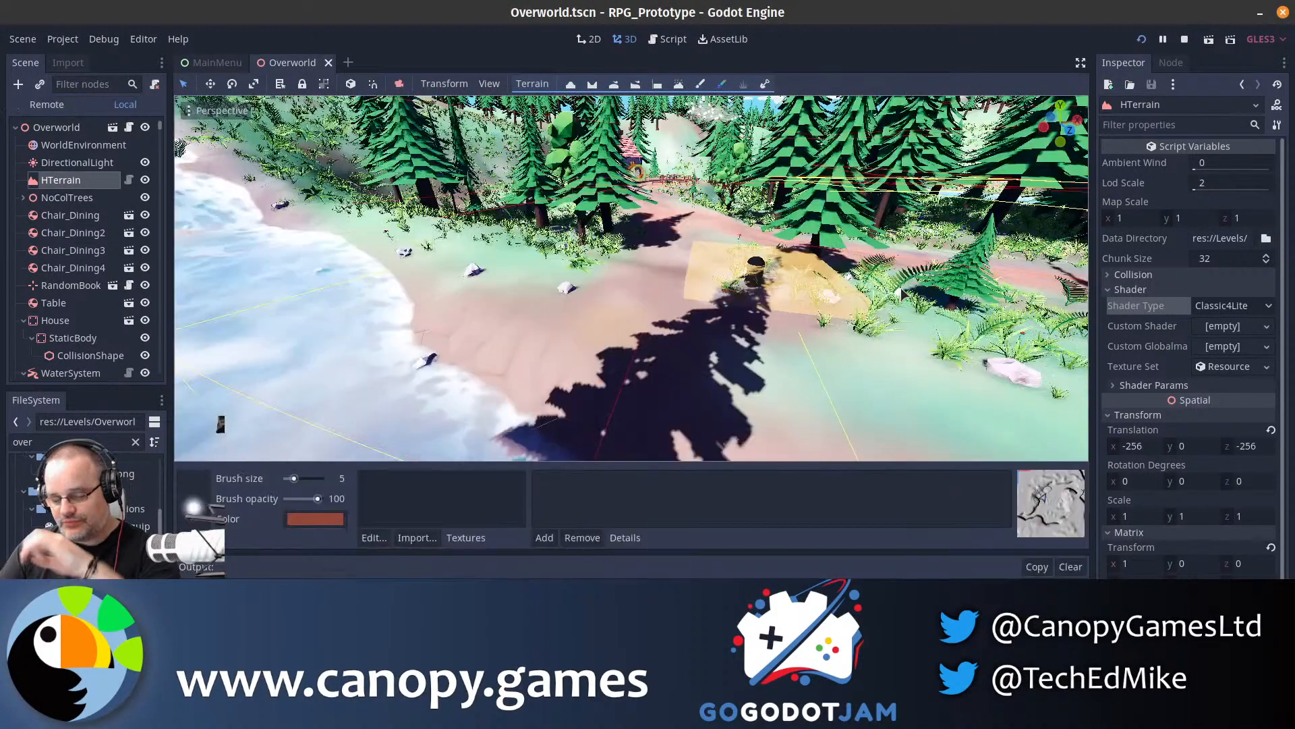
- Run the project, play the overworld level to look at the terrain in game, and quit the game
key("F5")
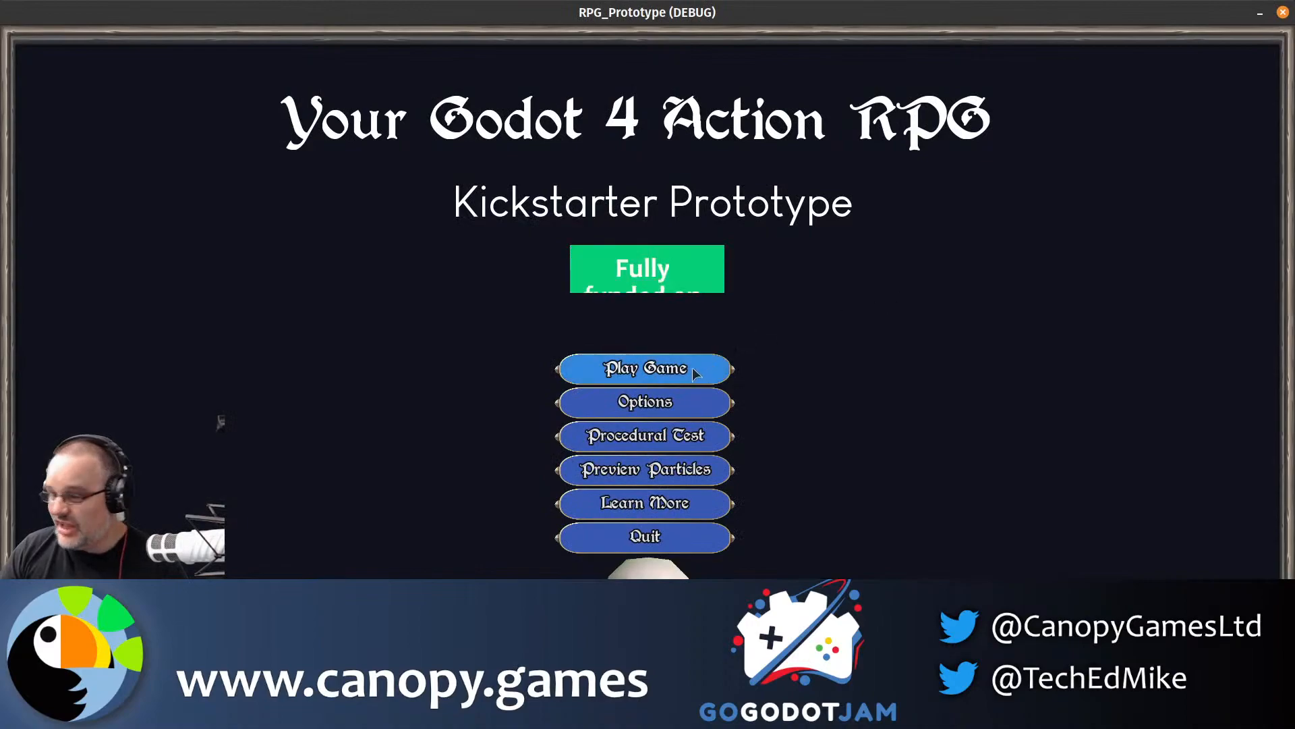
left_click(695, 373)
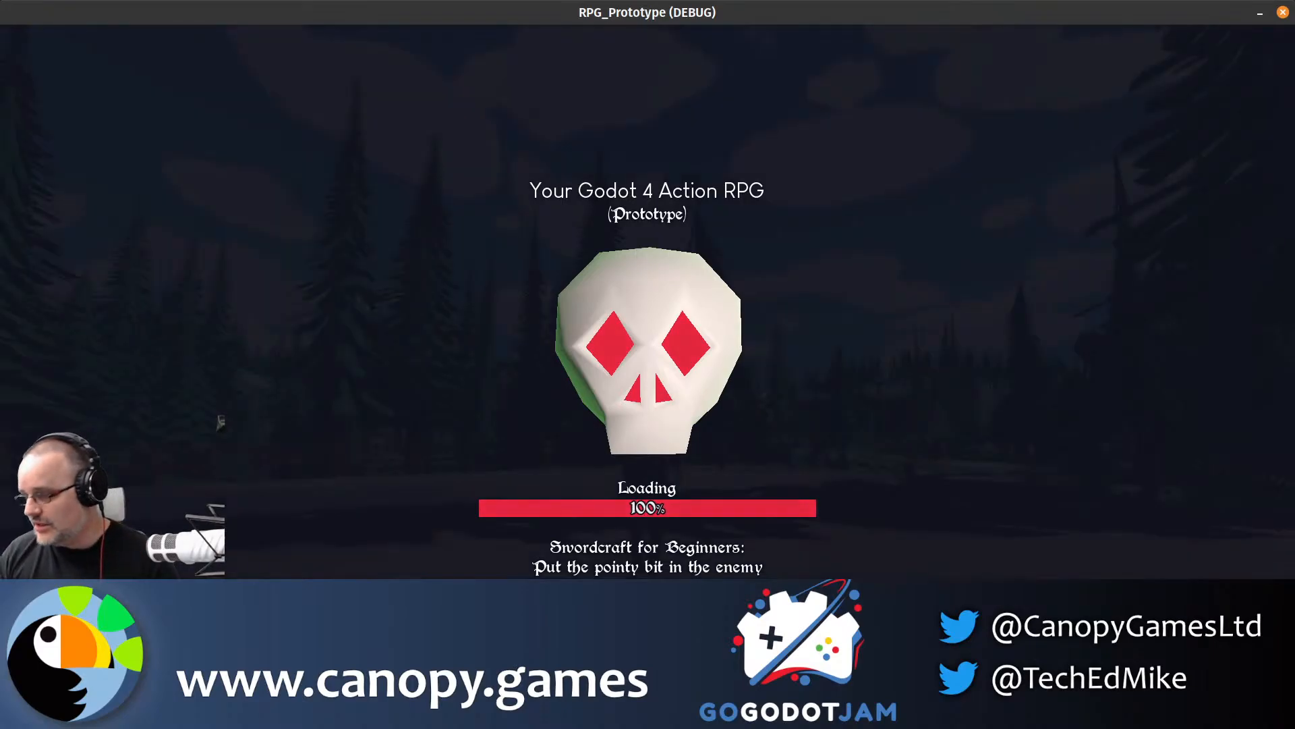
key("w")
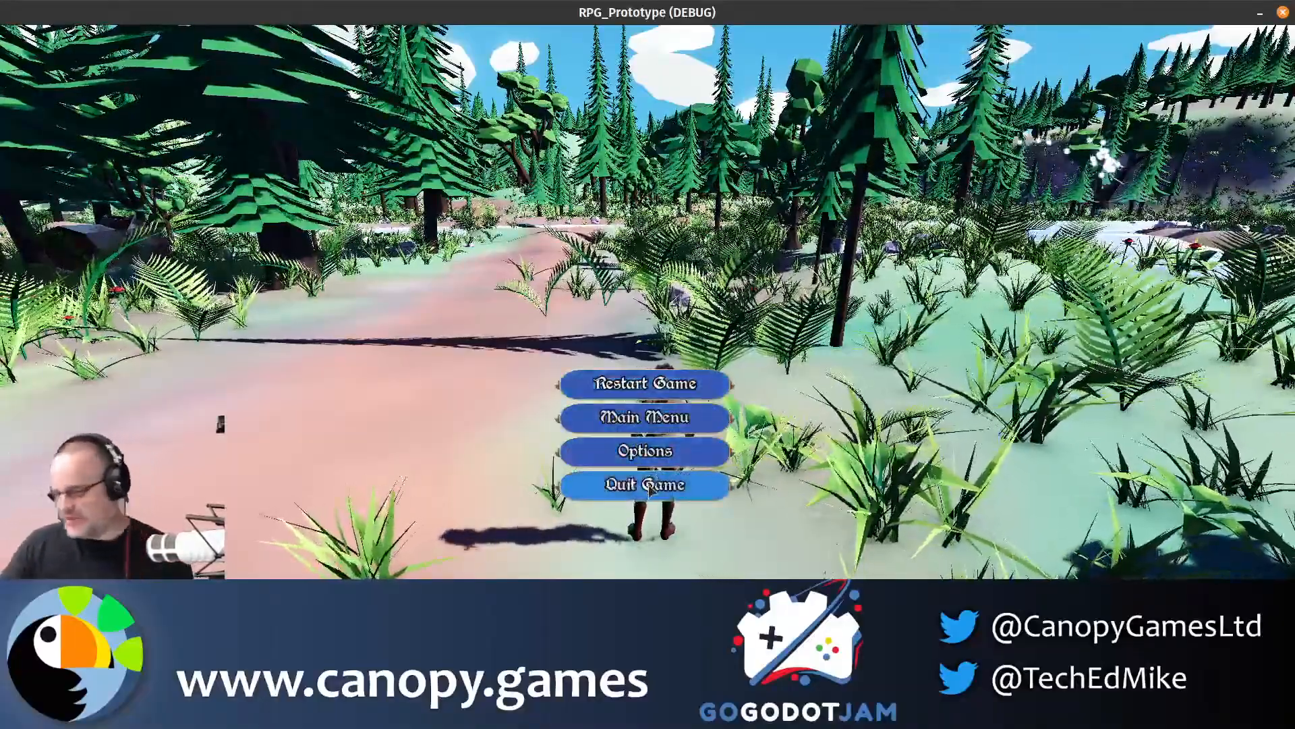
left_click(649, 489)
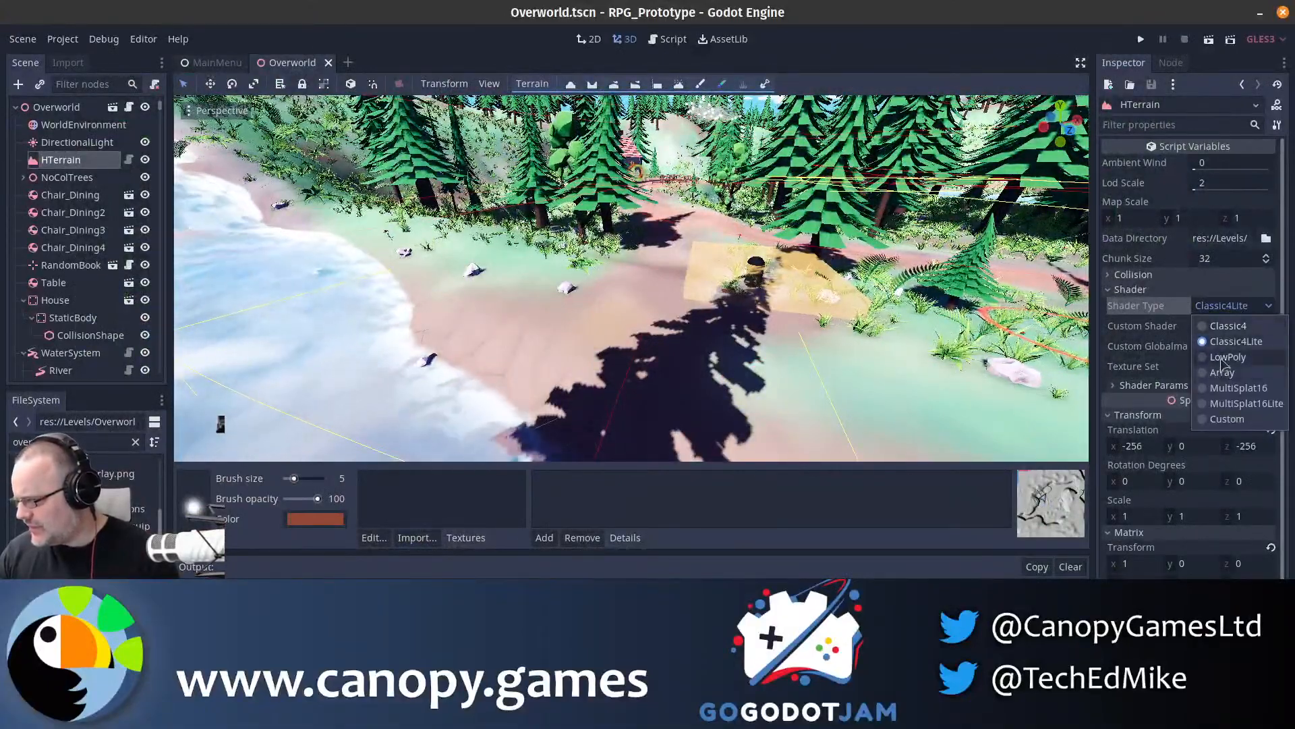
- Set the HTerrain node's shader type to LowPoly and view the faceted river bank
left_click(1225, 357)
key("w")
mouse_move(904, 358)
right_mouse_down()
mouse_move(648, 378)
mouse_move(897, 354)
right_mouse_up()
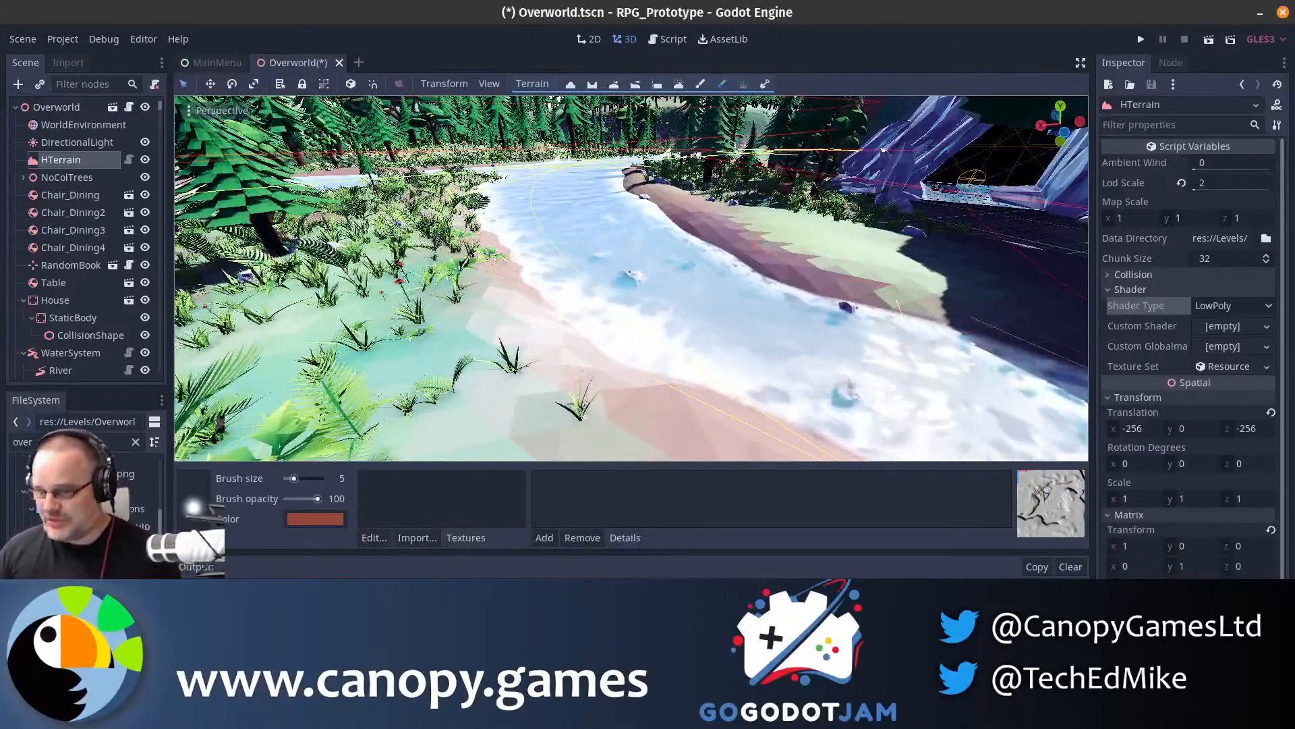
- Select the Waterfall node under WaterSystem, focus on it, and examine the flow from the waterfall down to the river
scroll(78, 361, "down", 3)
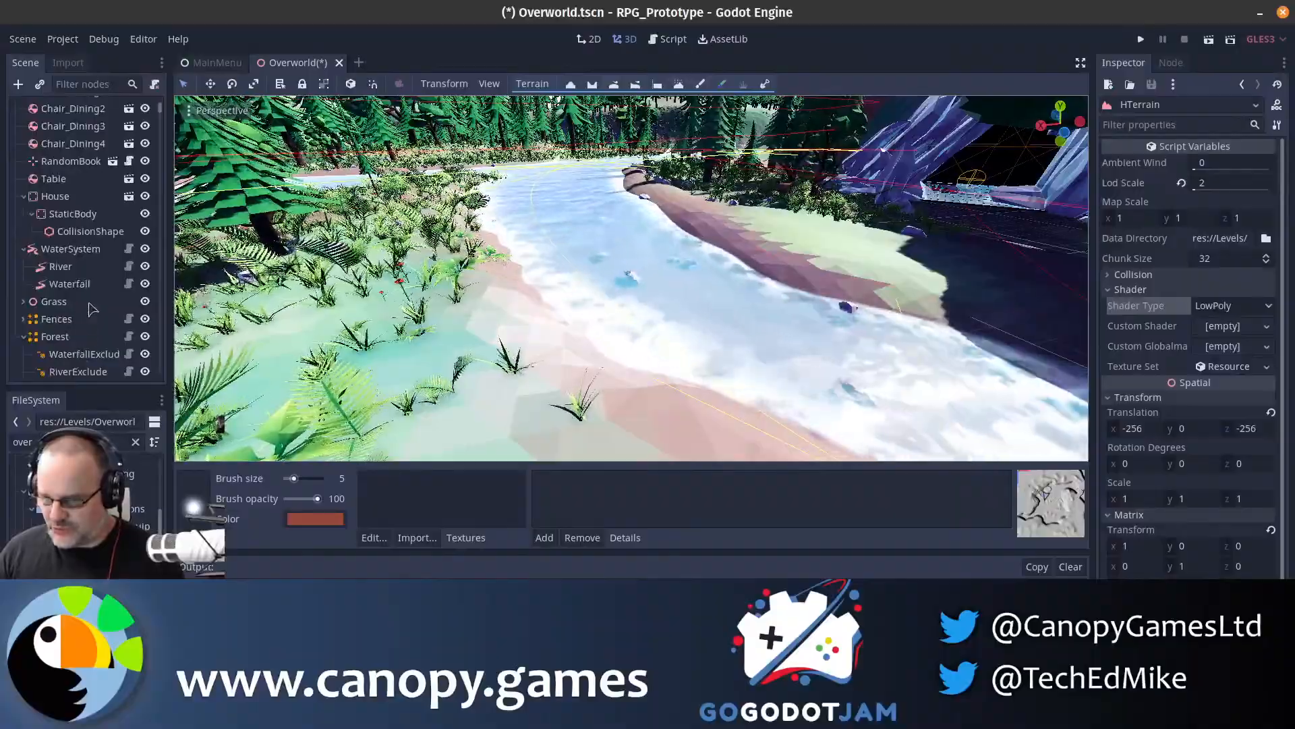
double_click(70, 284)
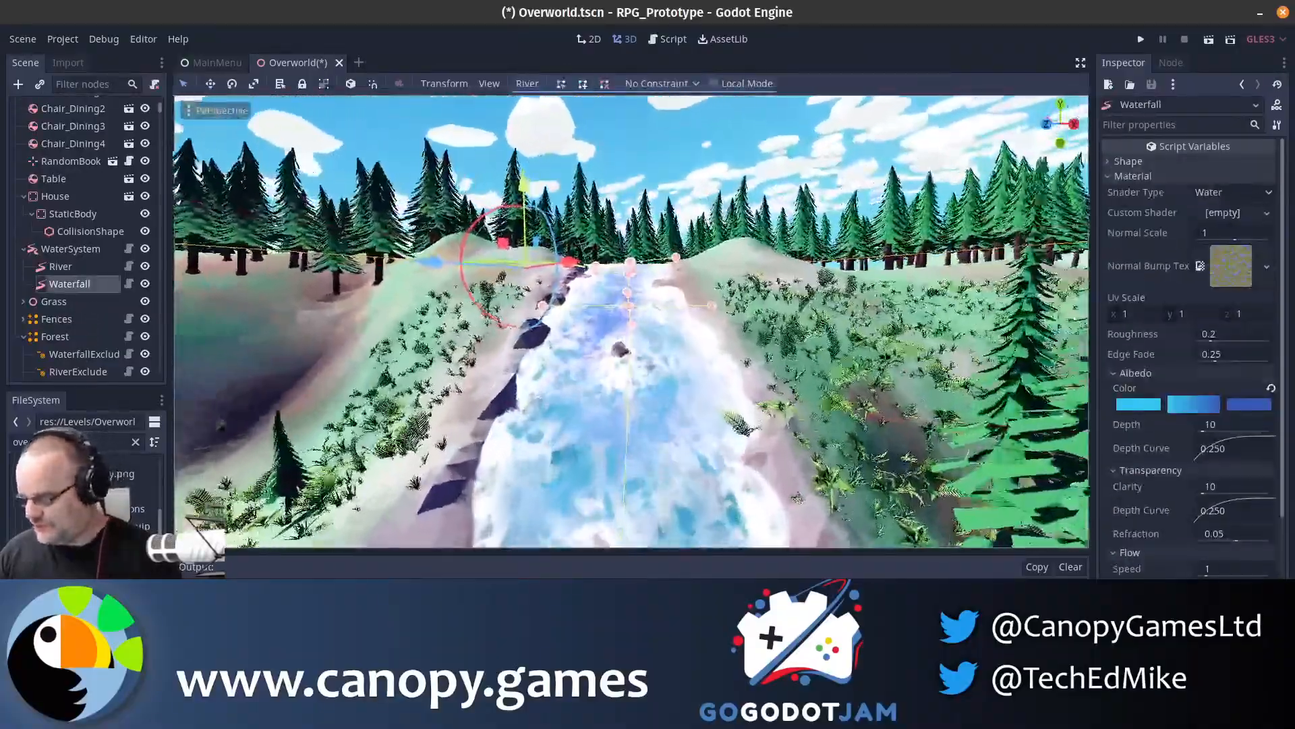
key("w")
right_click_drag(631, 321, 452, 358)
key("w")
key("d")
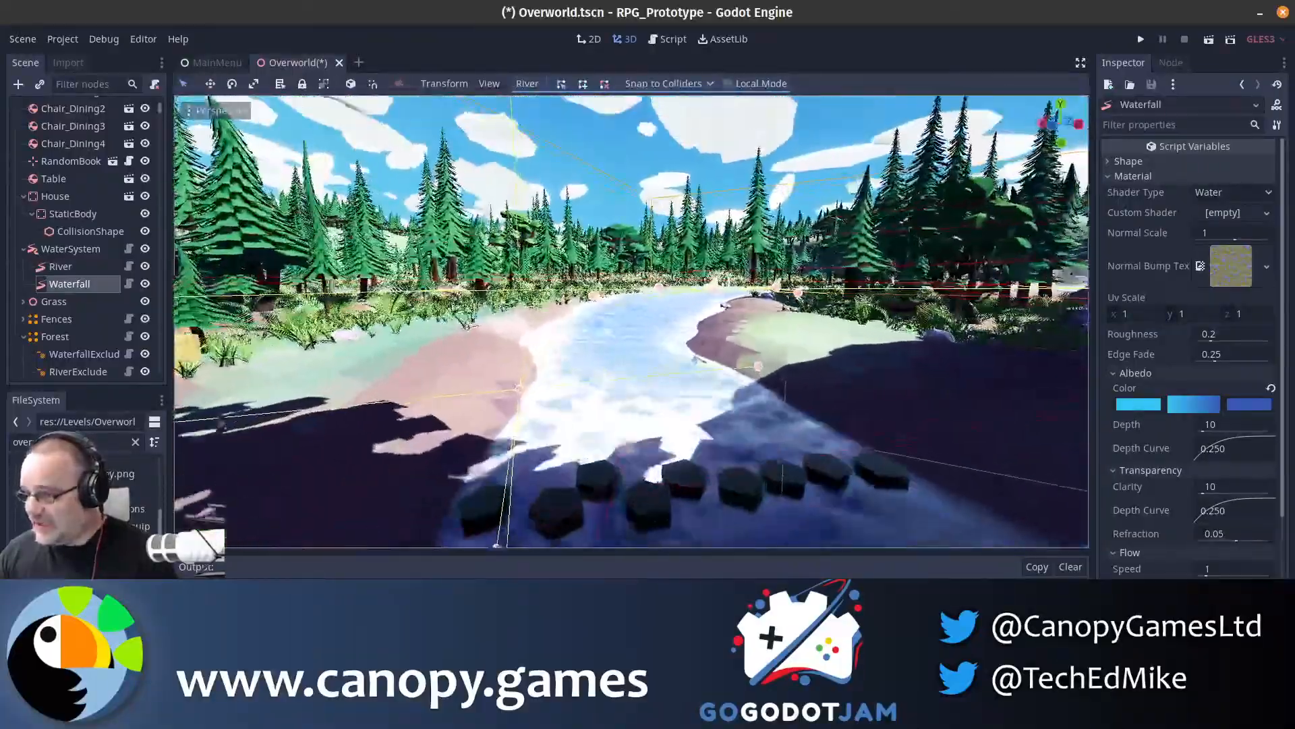
right_click_drag(632, 321, 662, 312)
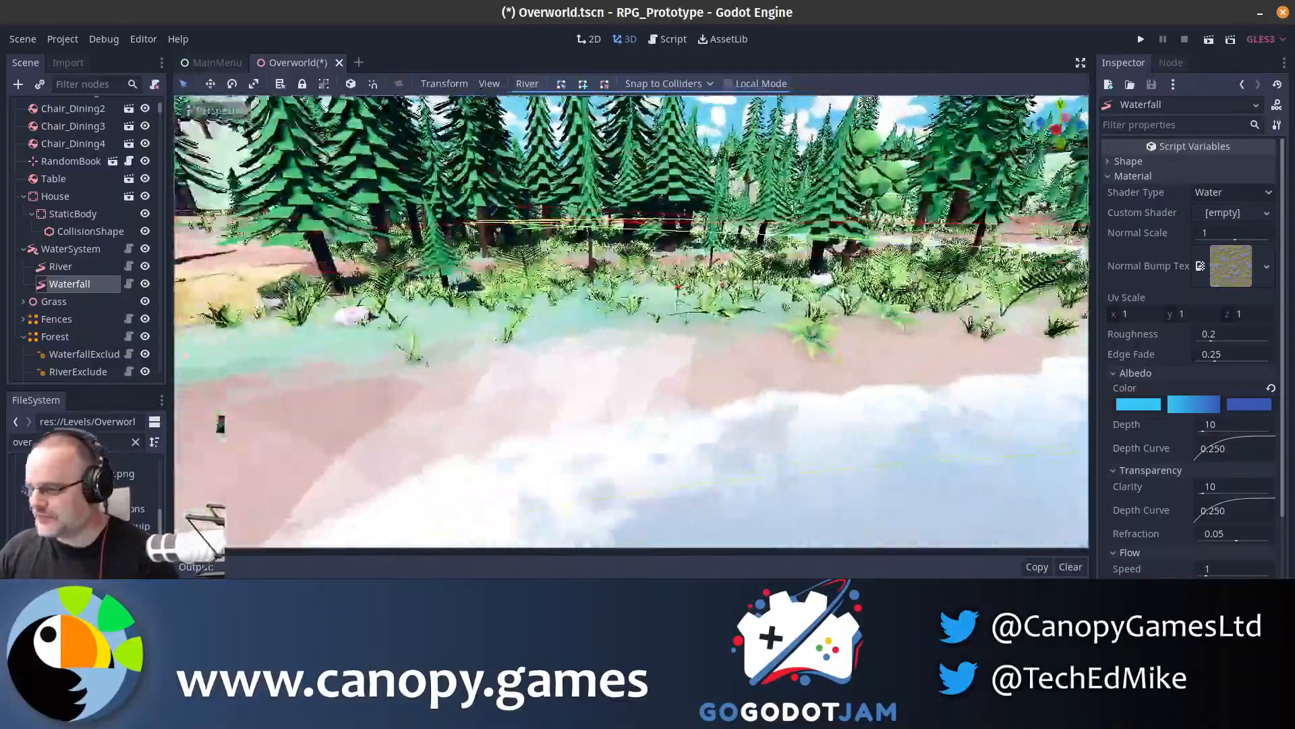
- Examine the river's shoreline and water surface up close, plus the waterfall and stepping stones from a distance
right_click_drag(631, 322, 509, 459)
key("w")
key("s")
key("s")
key("w")
right_click_drag(550, 243, 551, 224)
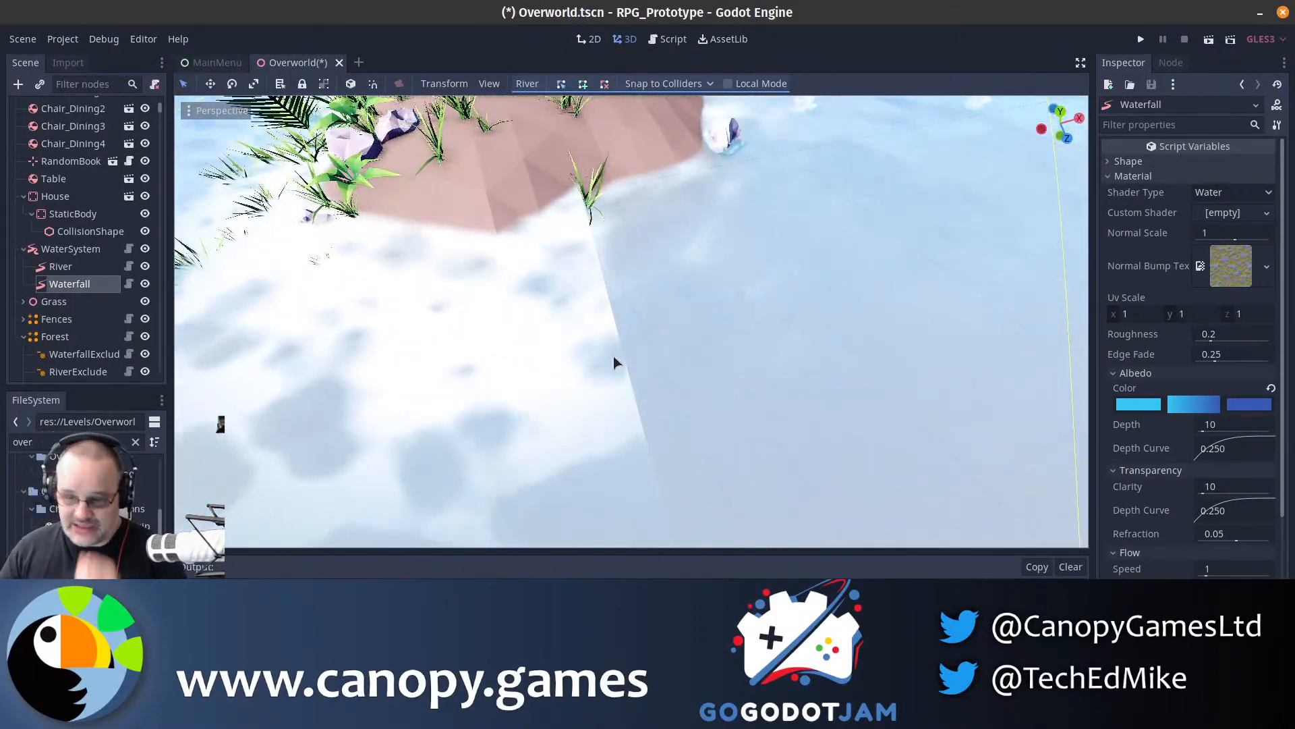
mouse_move(613, 355)
right_mouse_down()
mouse_move(609, 270)
mouse_move(570, 301)
mouse_move(506, 305)
mouse_move(536, 290)
mouse_move(664, 296)
mouse_move(651, 297)
mouse_move(705, 327)
mouse_move(668, 333)
mouse_move(857, 307)
right_mouse_up()
key("w")
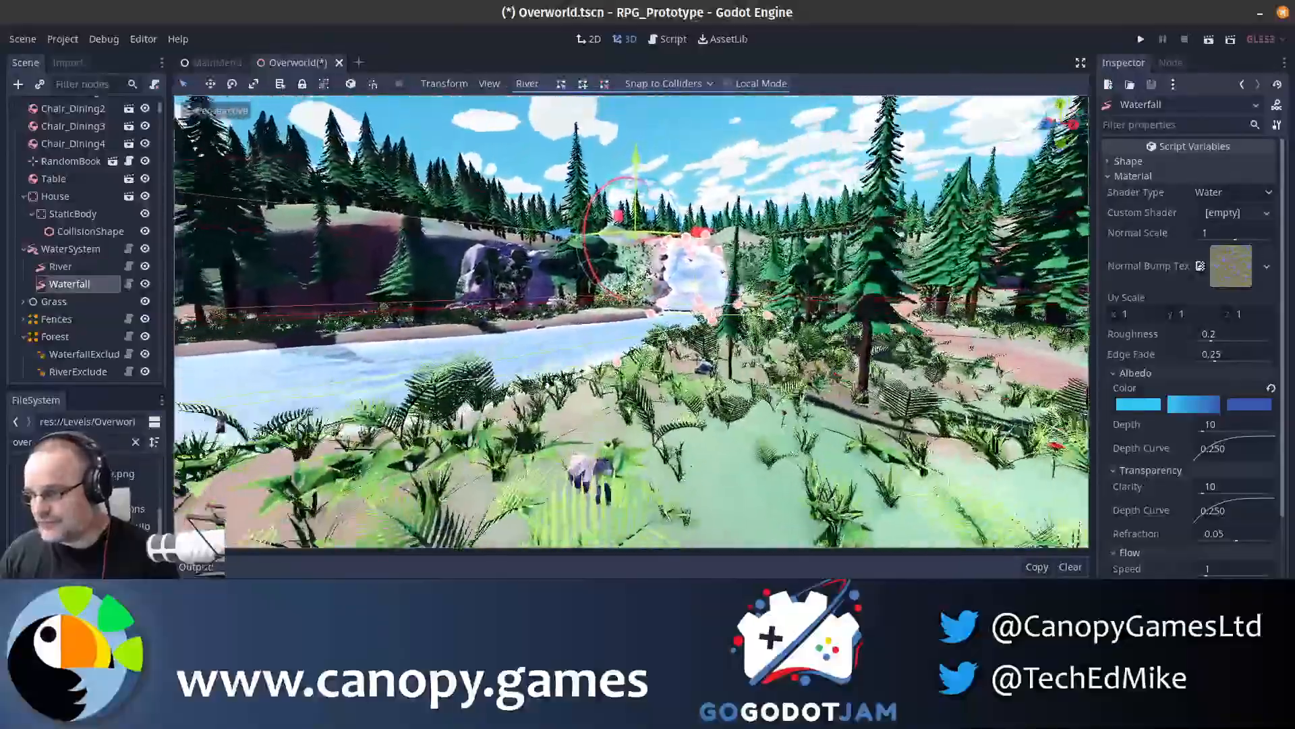
right_click_drag(632, 321, 559, 333)
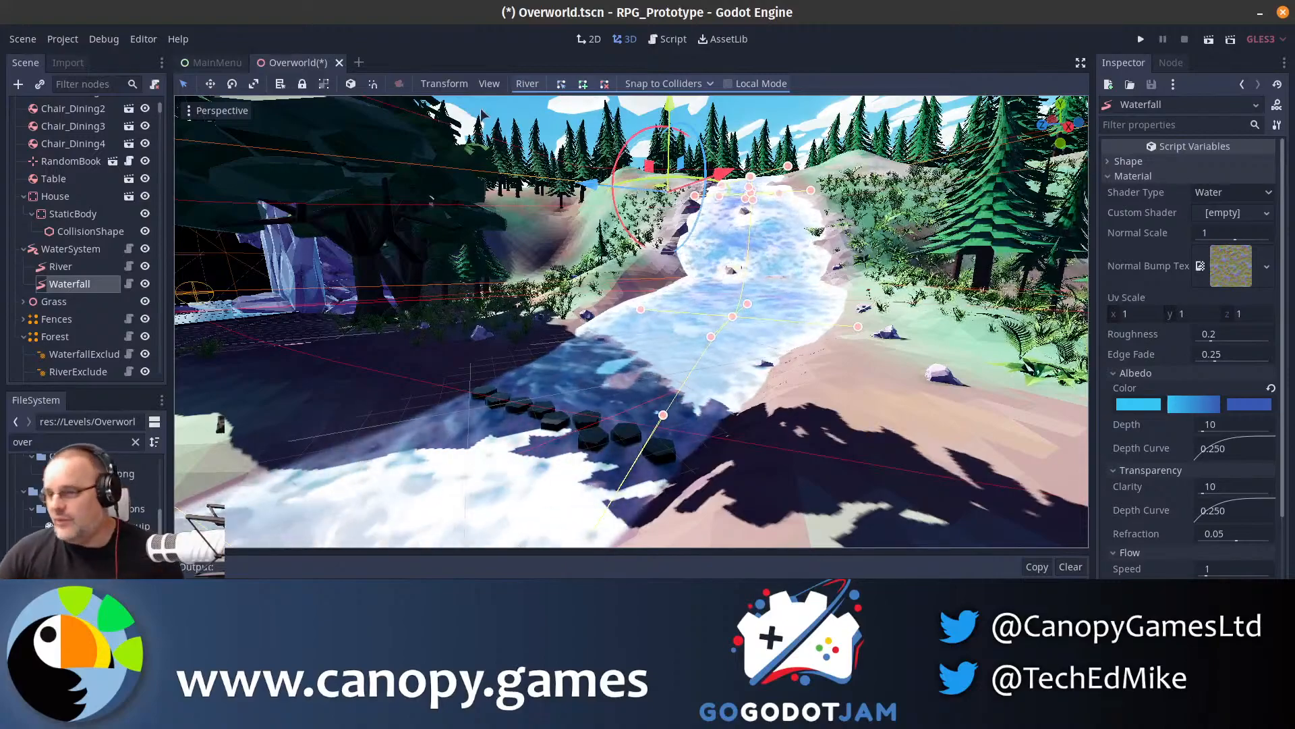
- Run the project, preview the game's particle effects gallery, and close the game
left_click(1140, 39)
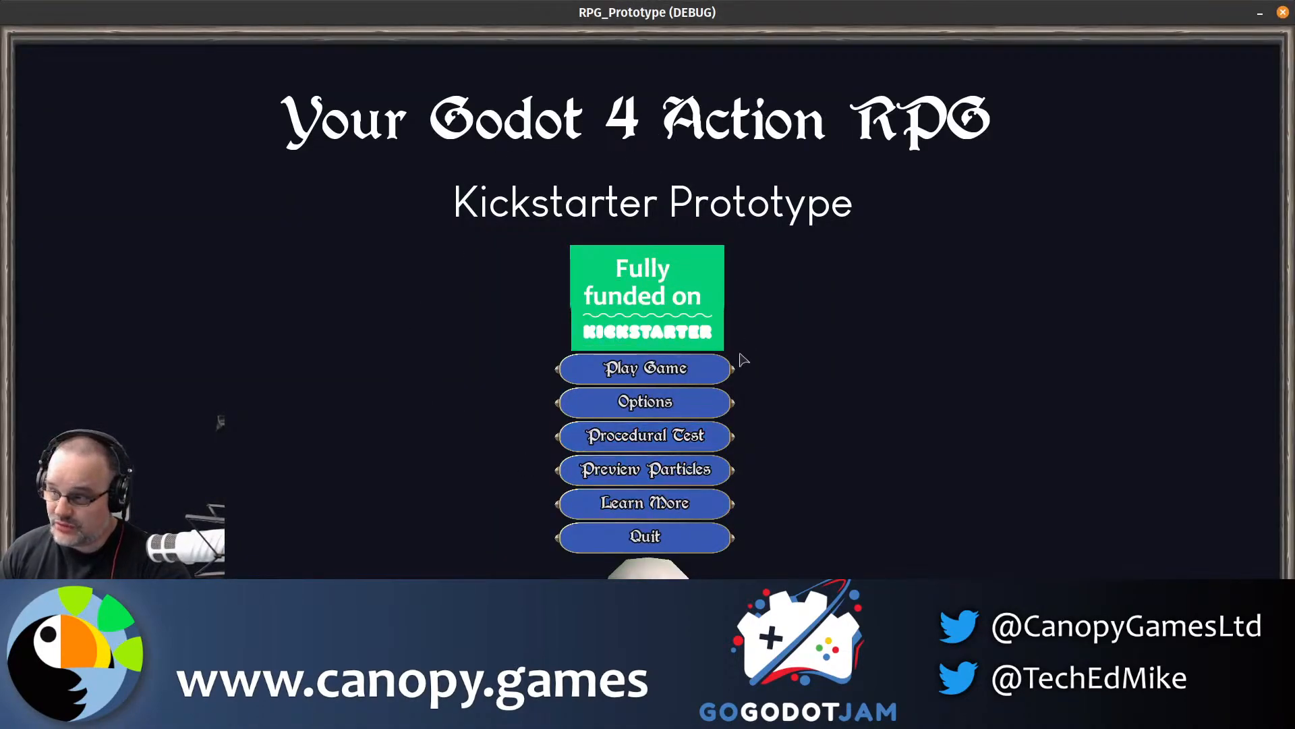
left_click(709, 470)
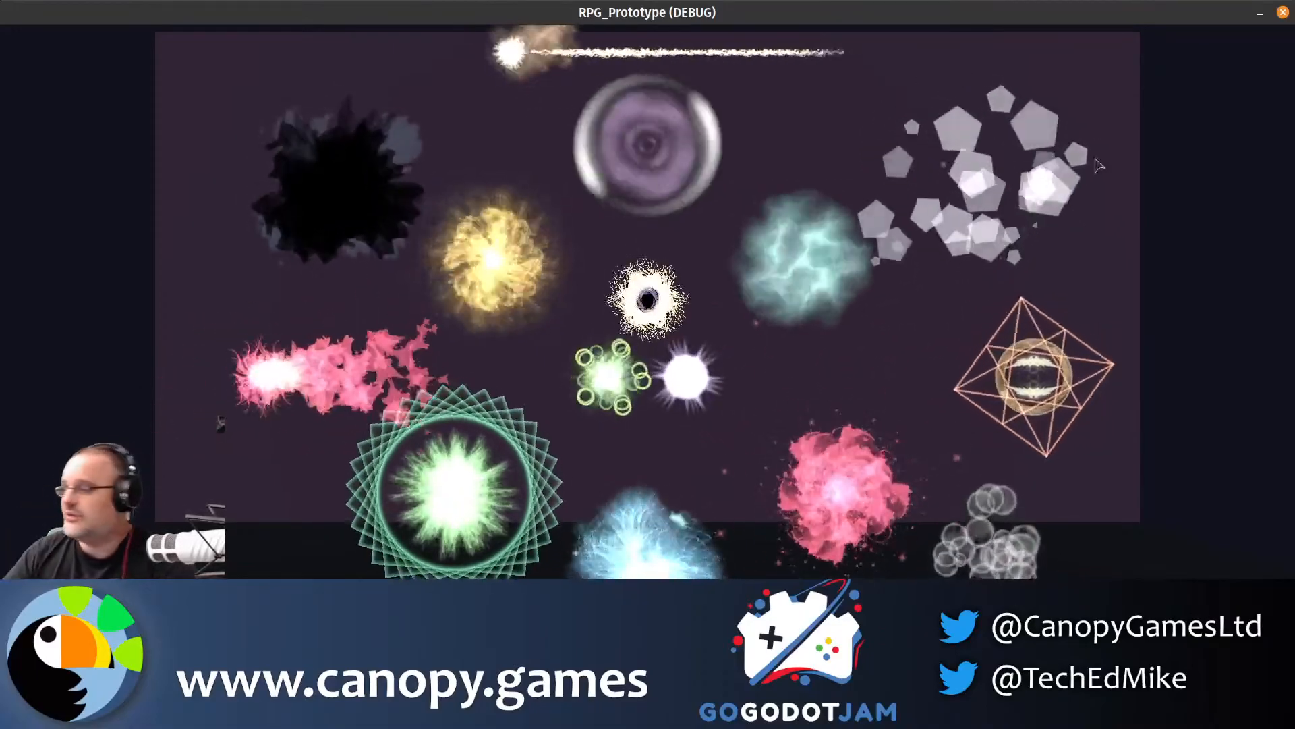
left_click(1283, 12)
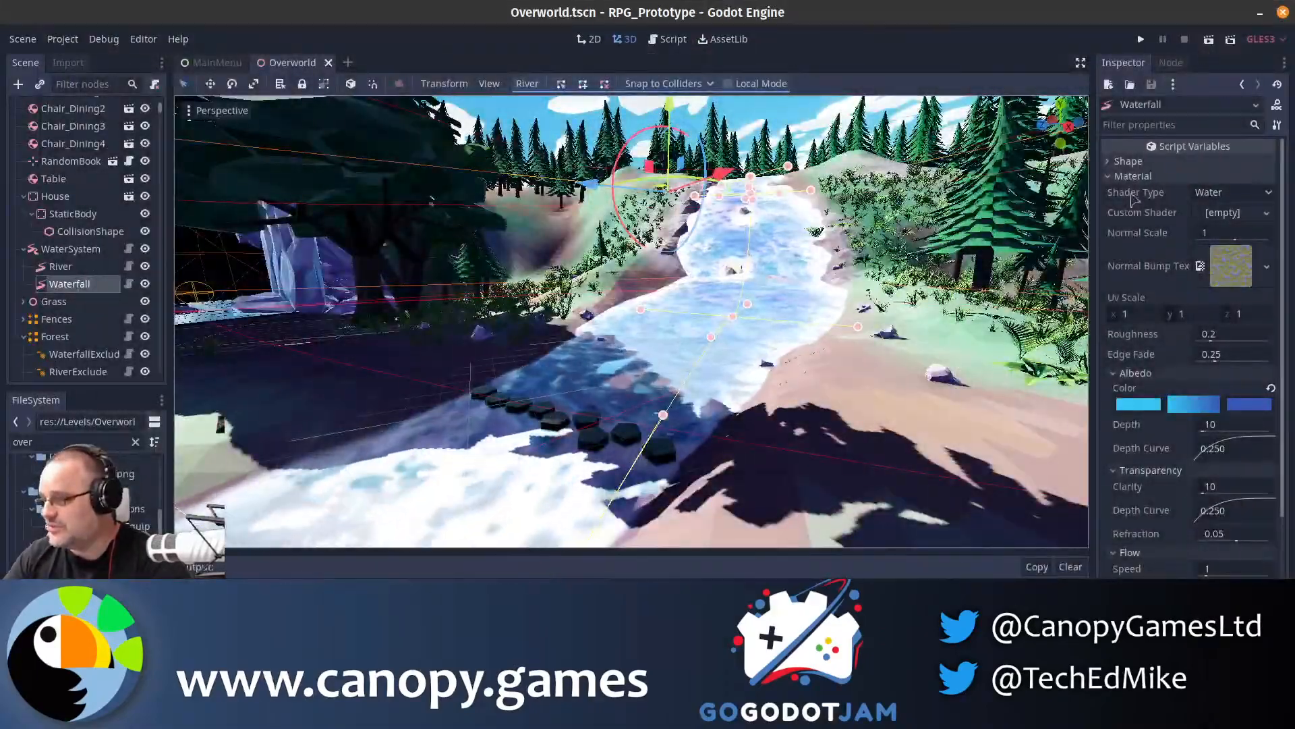
- Run the project and start a procedural test level with the default width, height, room and junction settings
left_click(1143, 40)
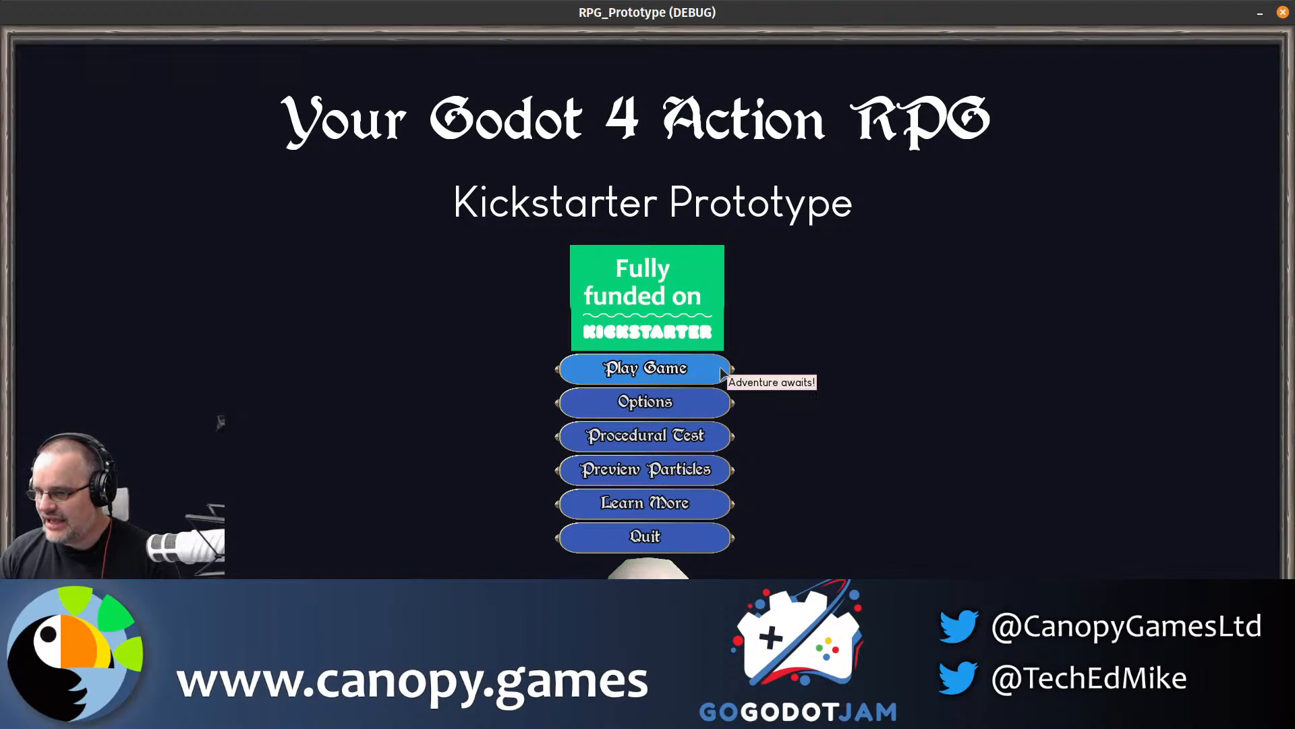
left_click(706, 432)
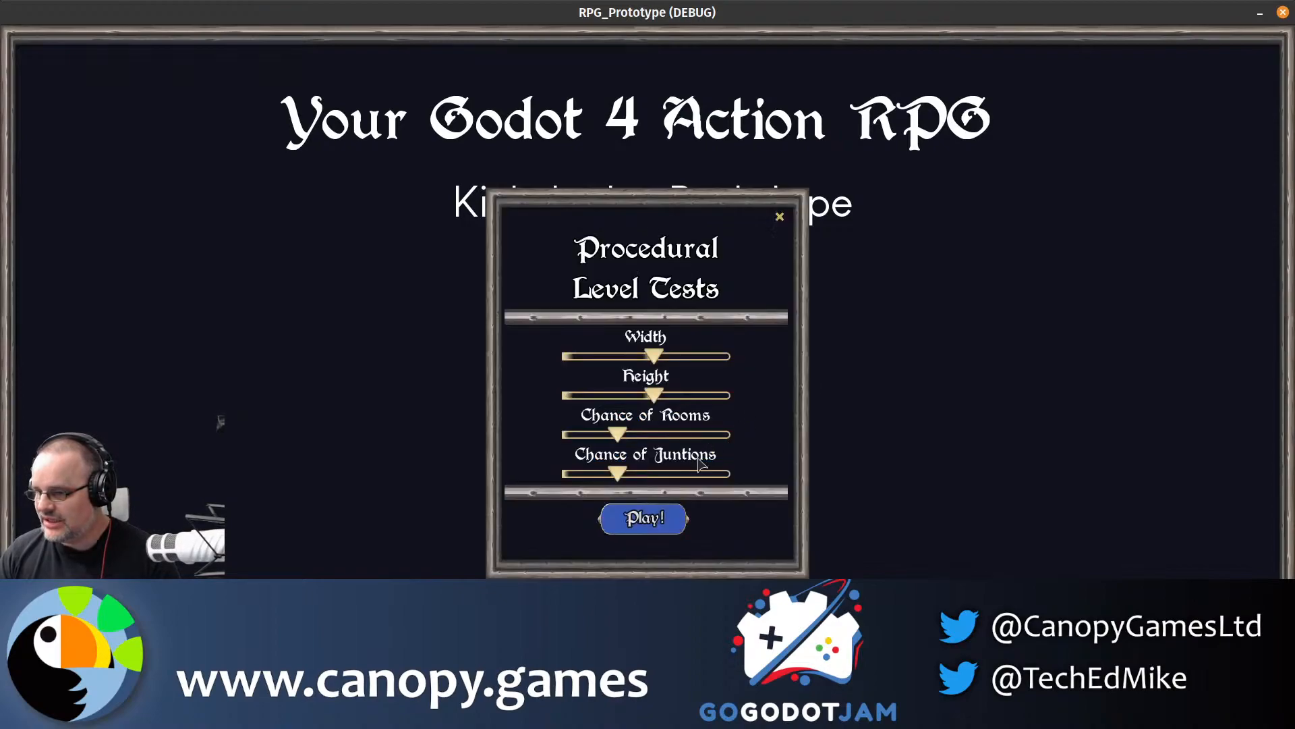
left_click(651, 520)
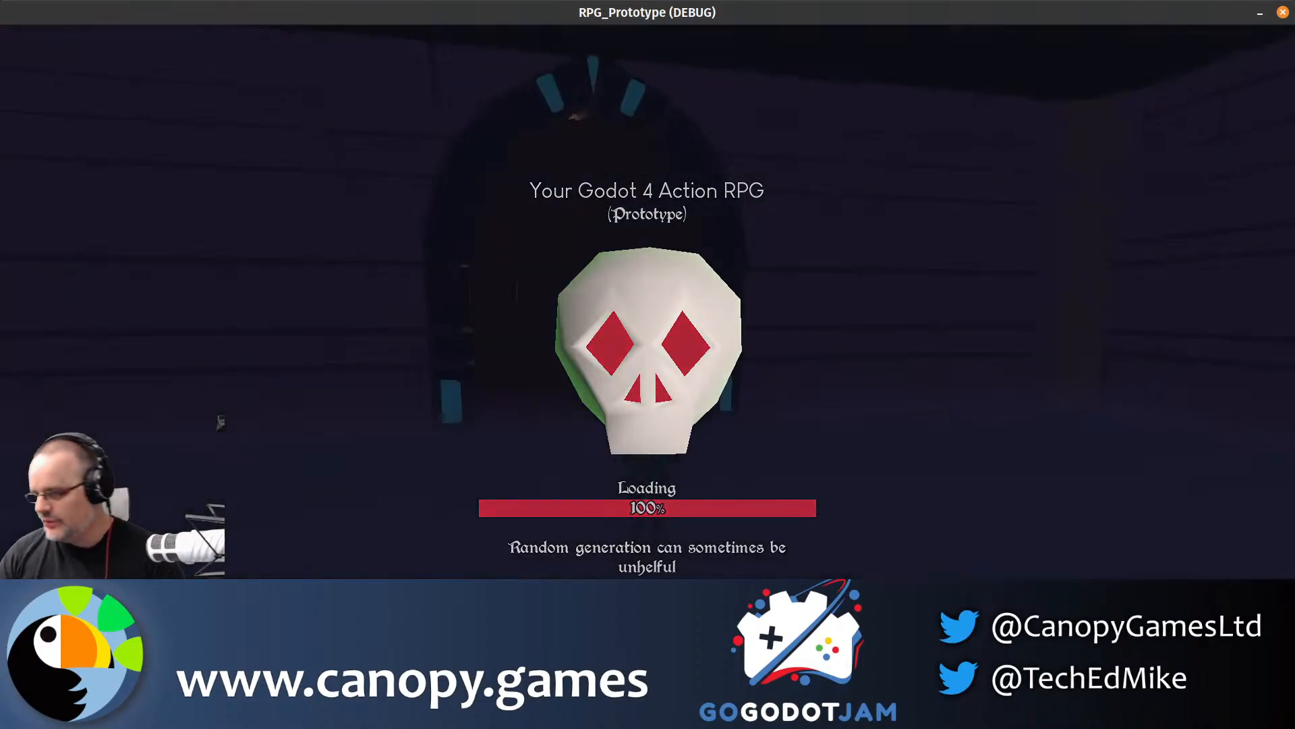
- Equip the nearby wand as the weapon, explore the dungeon up to its torch-lit corridor, and quit the game
key("i")
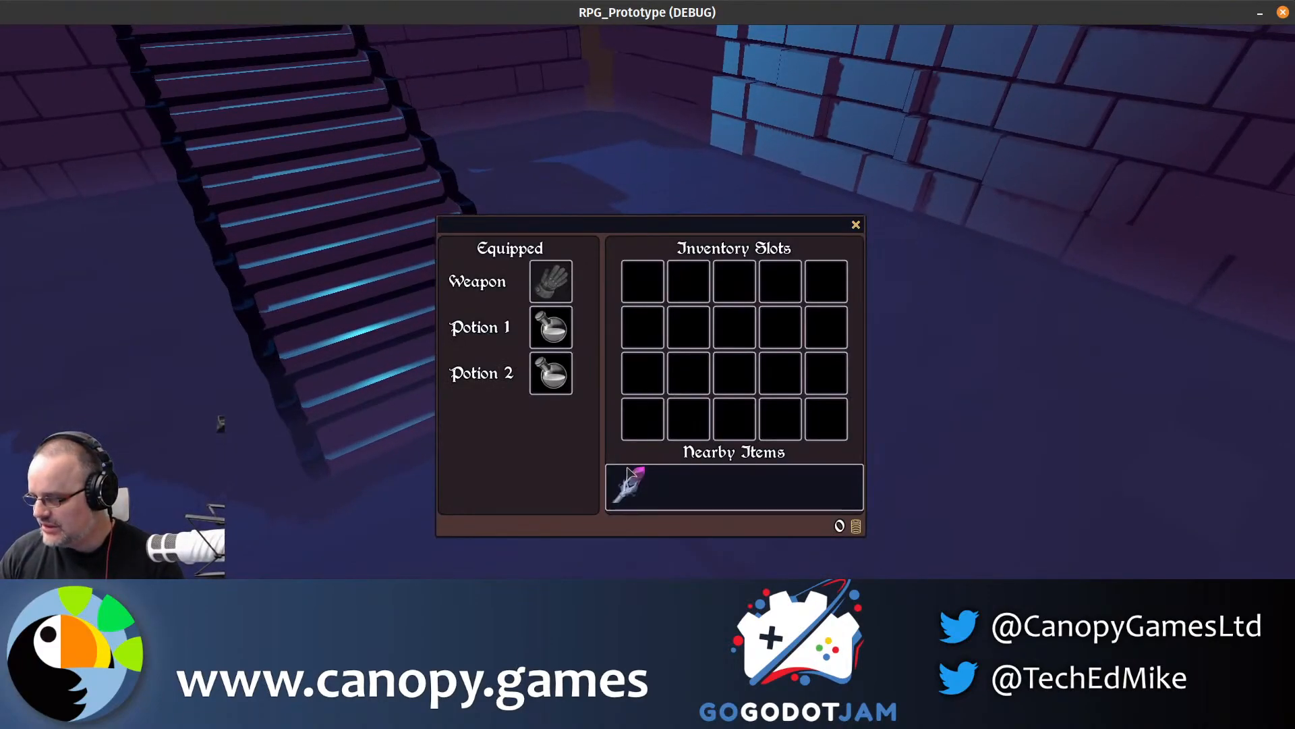
left_click_drag(585, 299, 563, 287)
key("i")
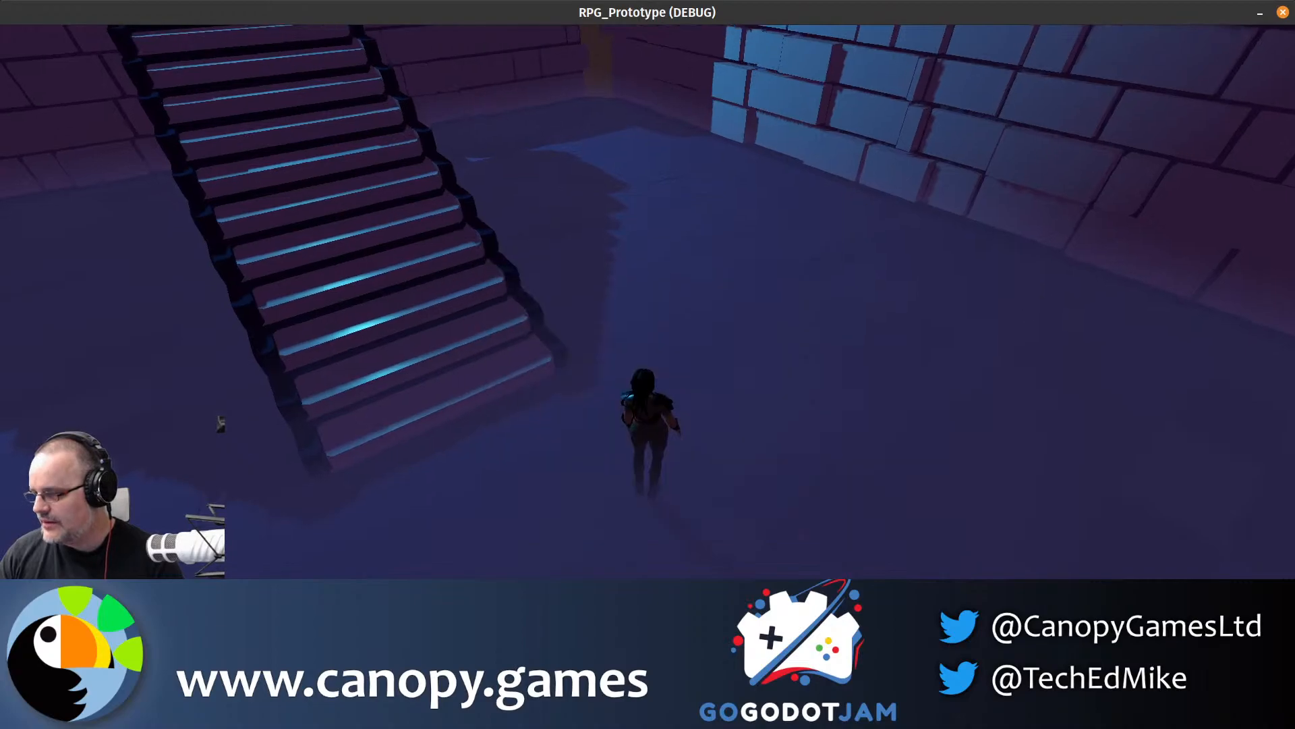
key("w")
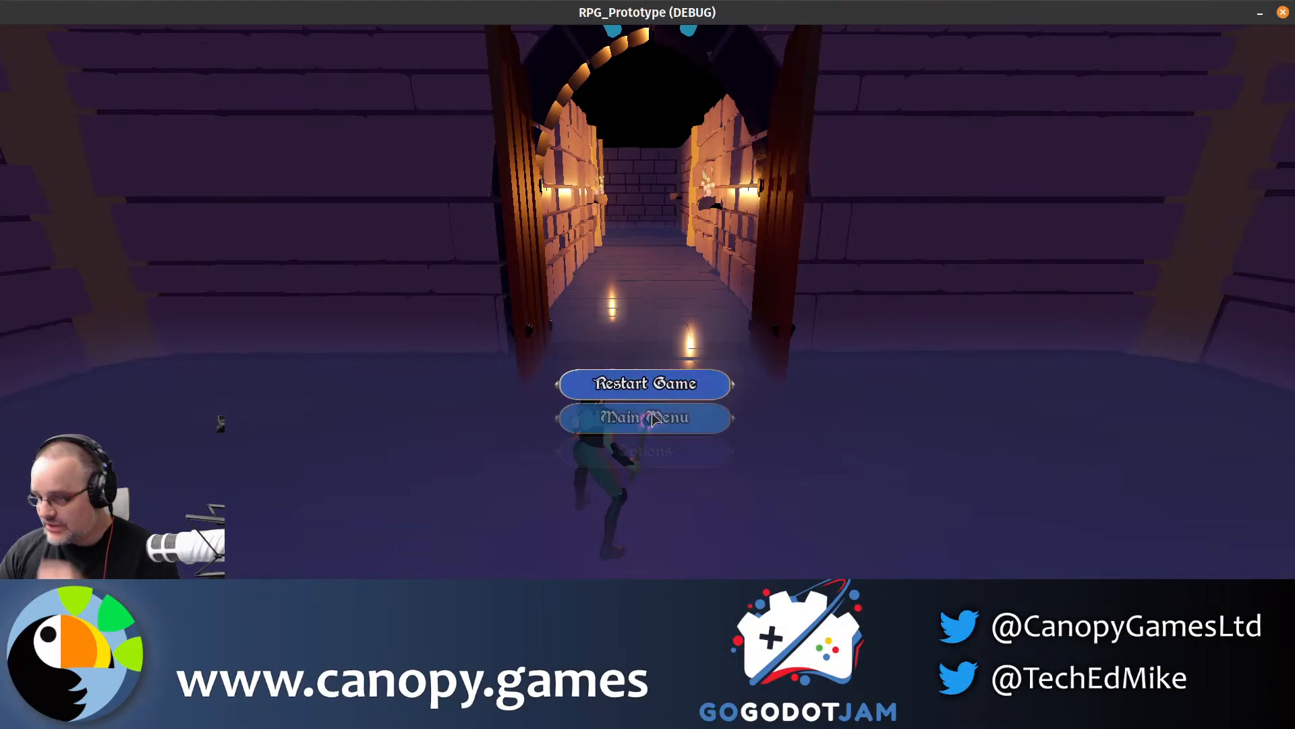
left_click(648, 486)
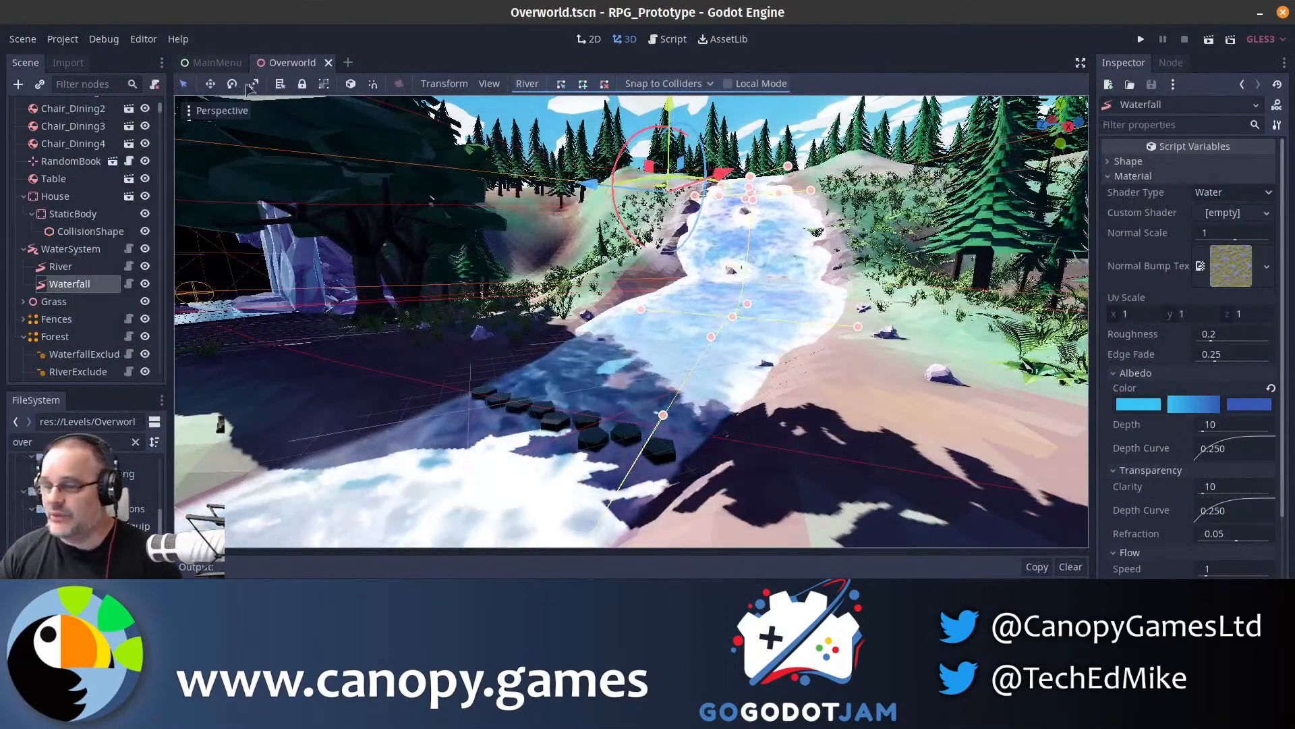
- Create a new 3D scene with a Spatial root and add a Particles node as its child
key("ctrl+n")
left_click(81, 145)
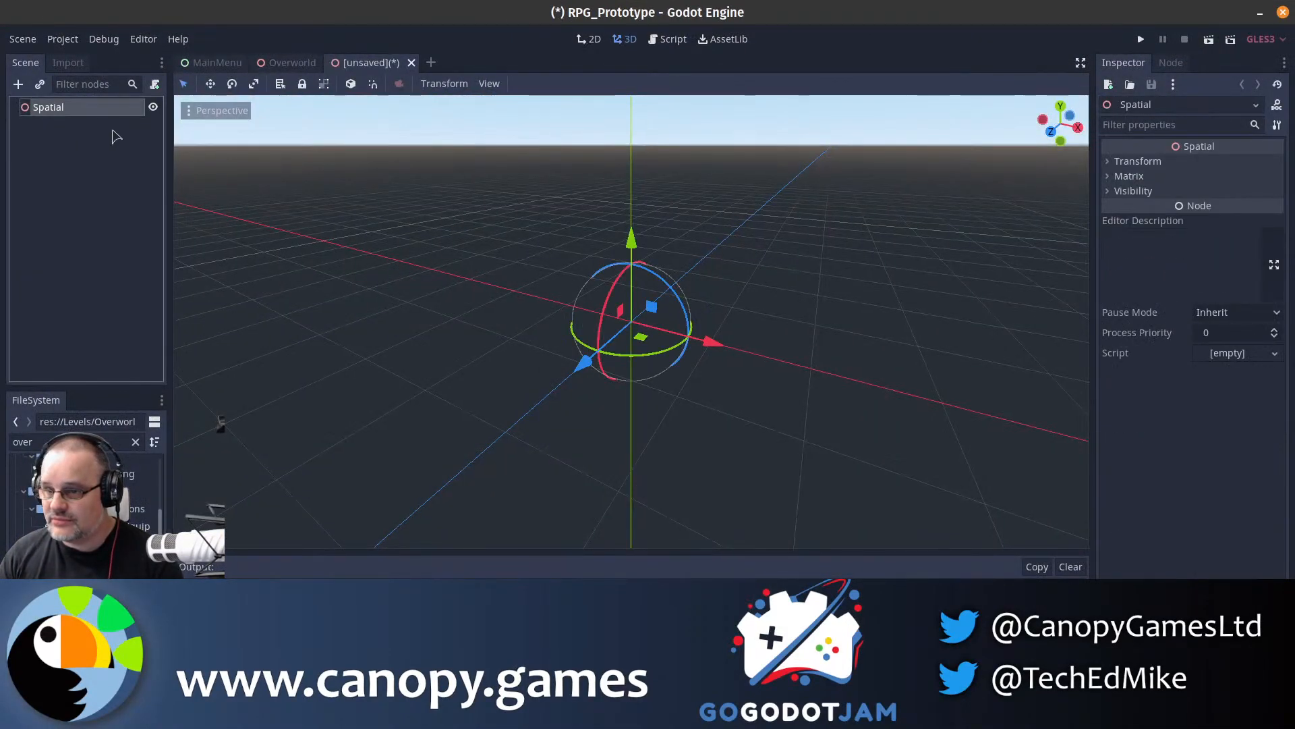
key("ctrl+a")
type("parti")
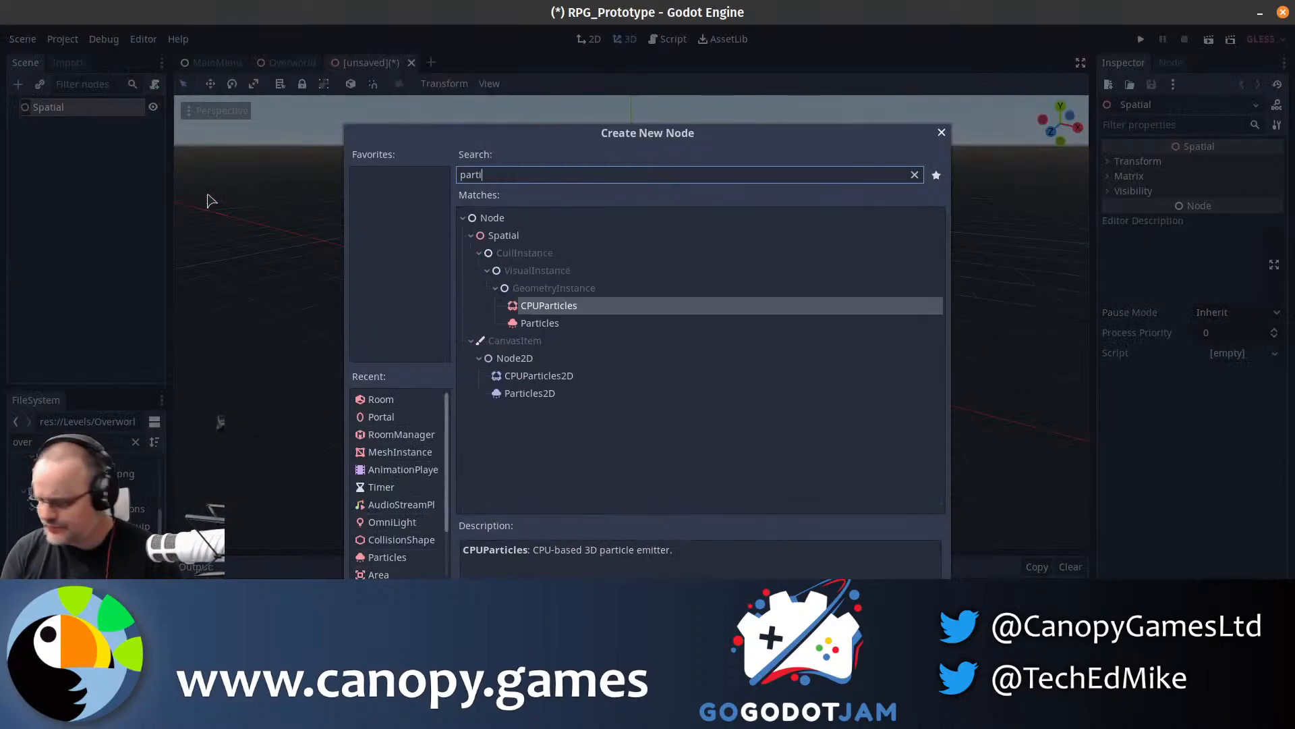
key("Down")
key("Return")
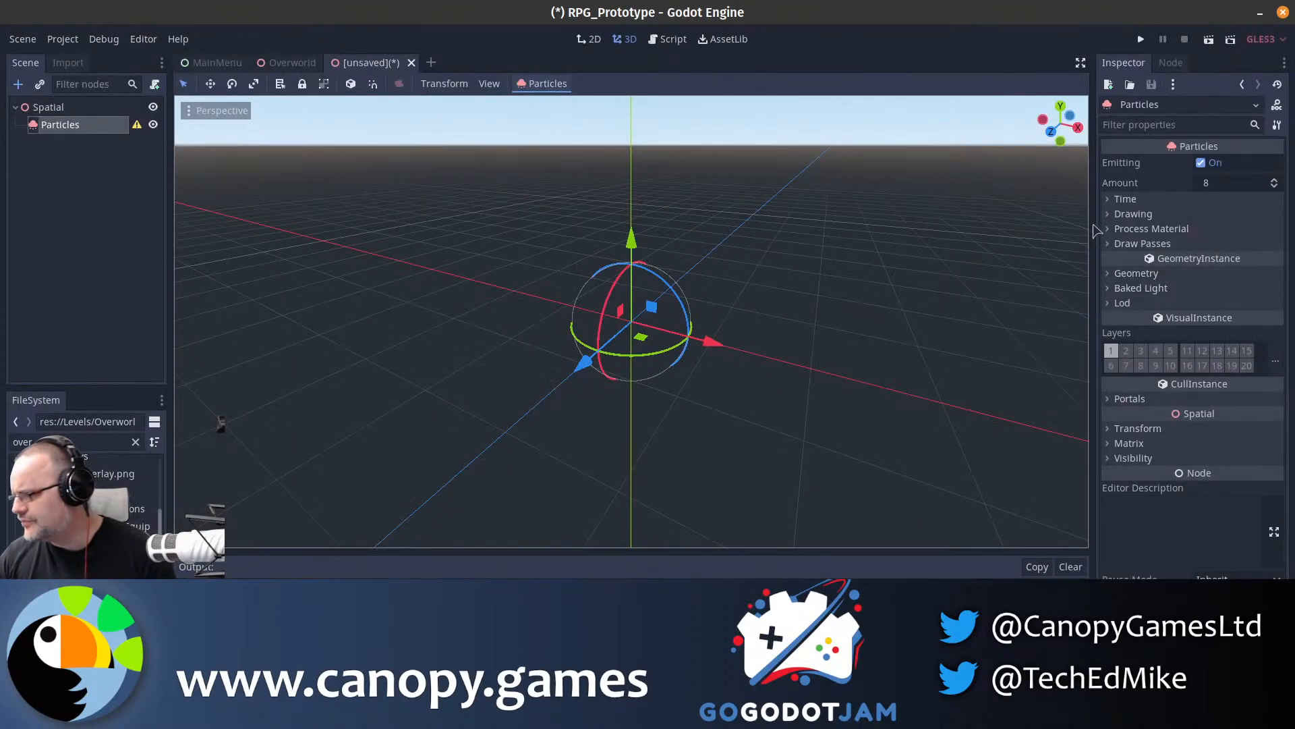
- Give the Particles node a new ParticlesMaterial as process material and a QuadMesh for draw pass 1
left_click(1165, 229)
left_click(1228, 244)
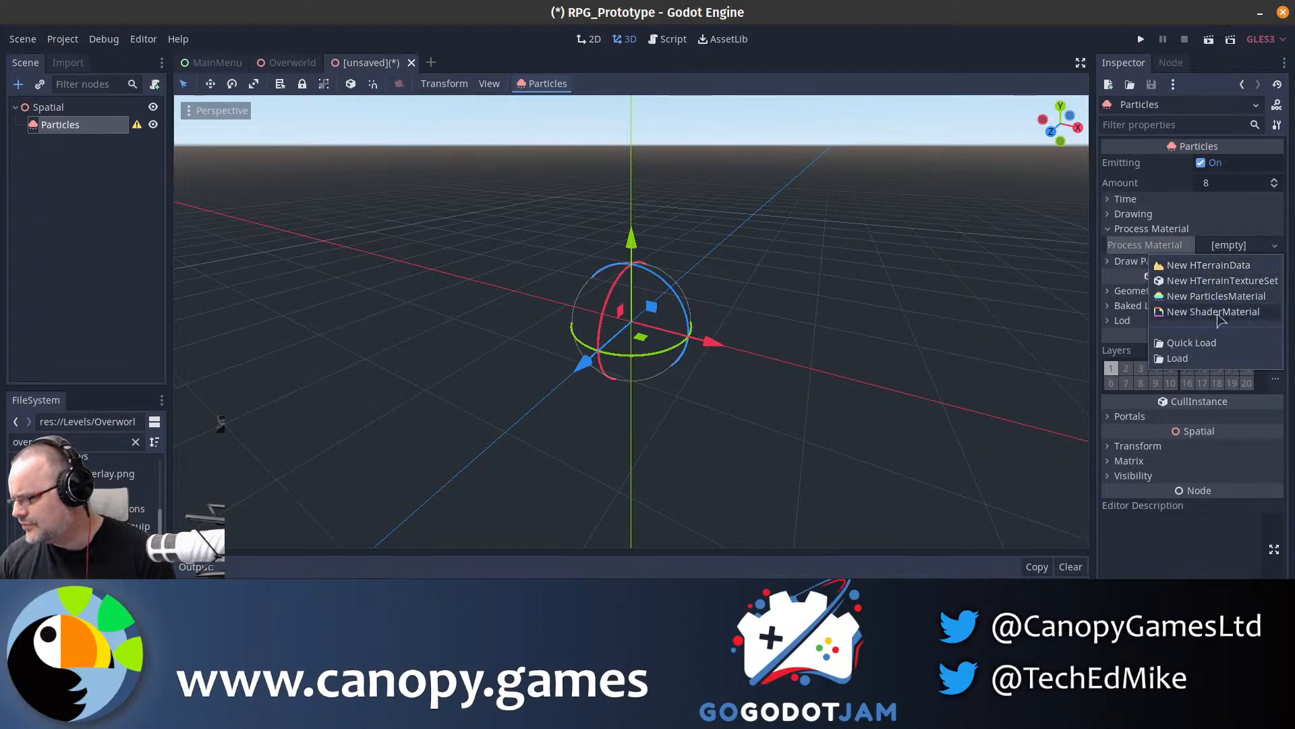
left_click(1216, 296)
left_click(1193, 262)
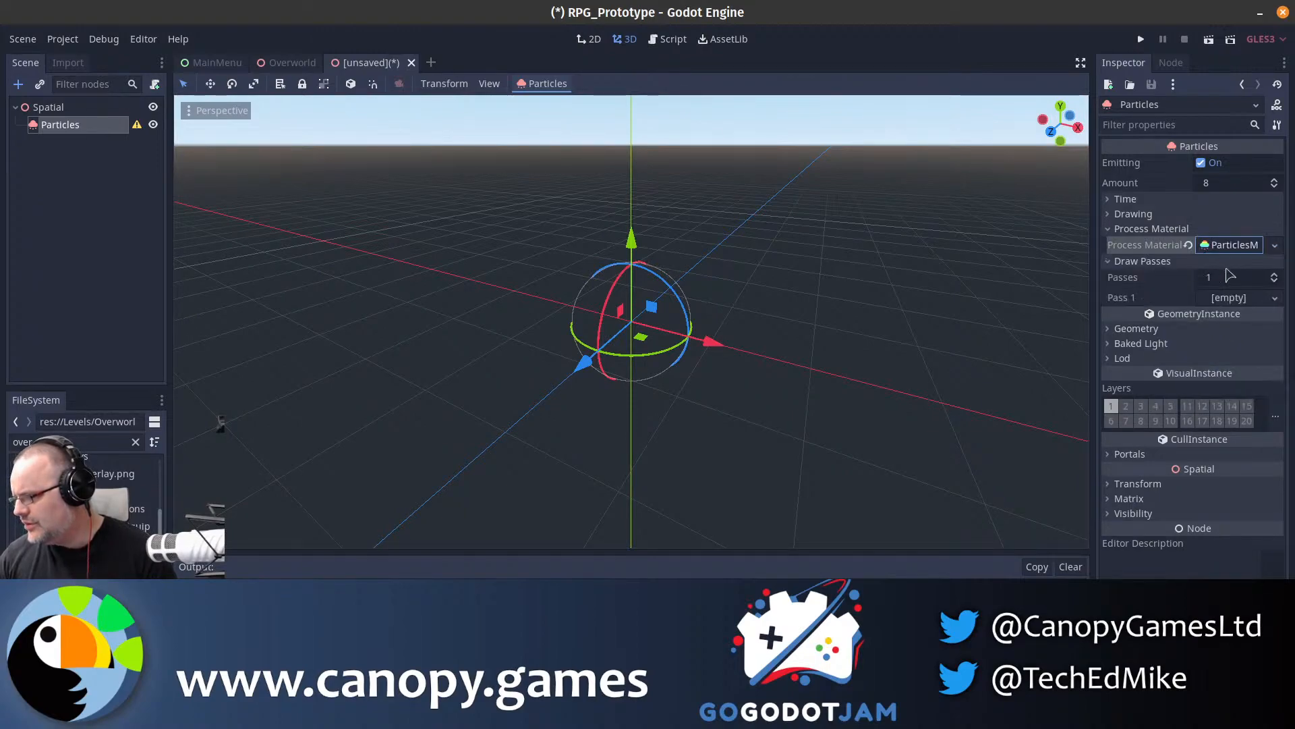
left_click(1238, 297)
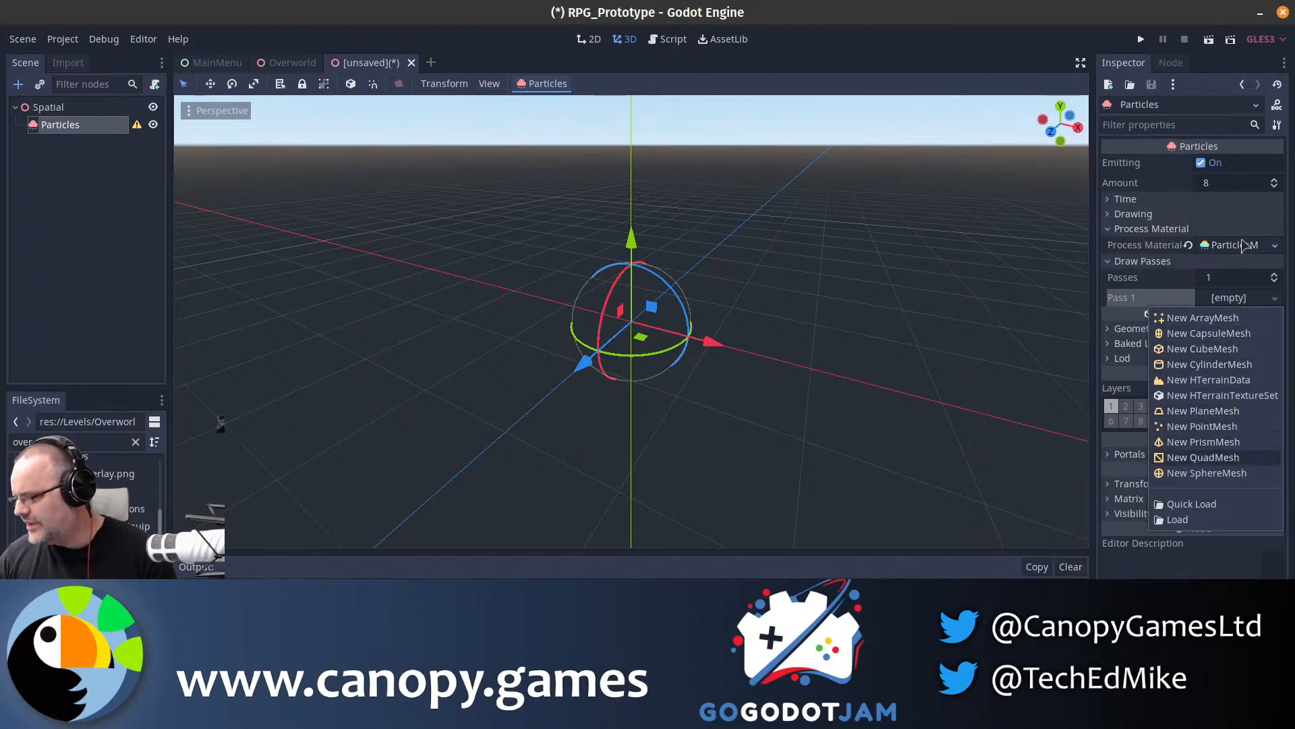
left_click(1203, 458)
- Set the process material's emission shape to Box with a y extent of 0
left_click(1243, 247)
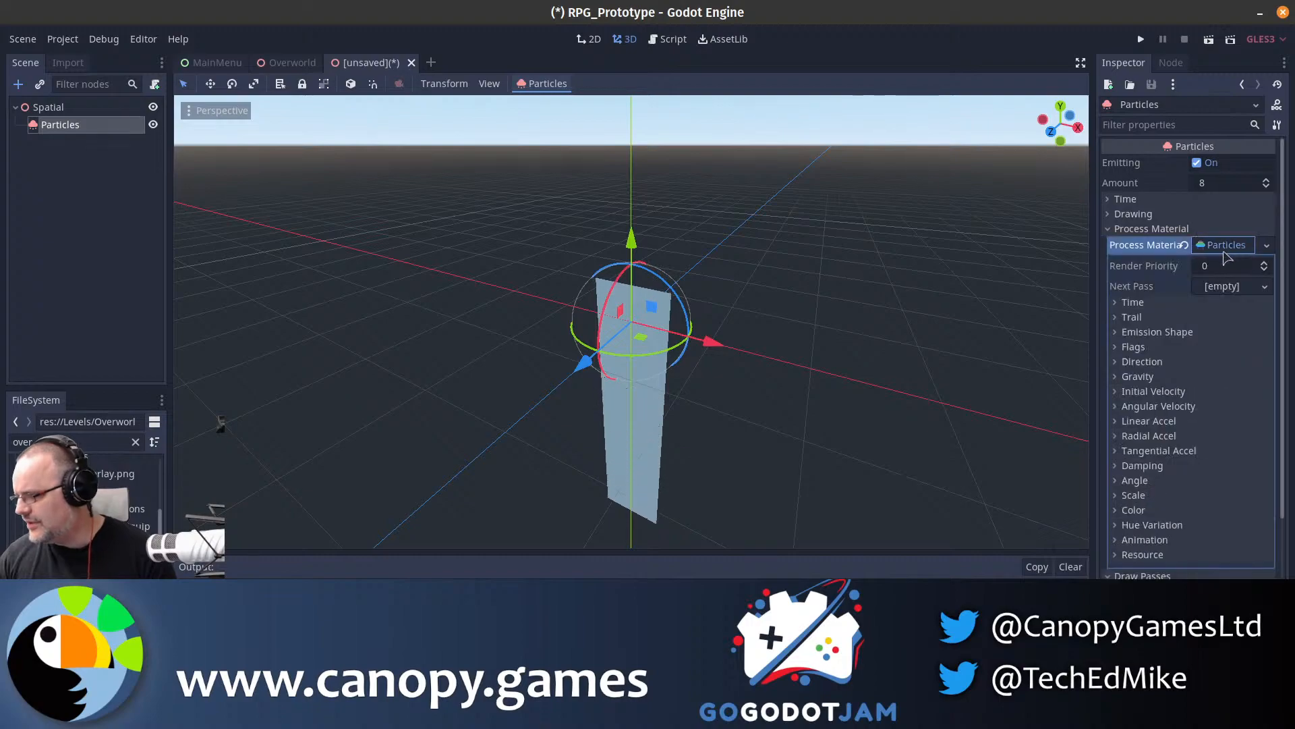
left_click(1158, 332)
left_click(1207, 349)
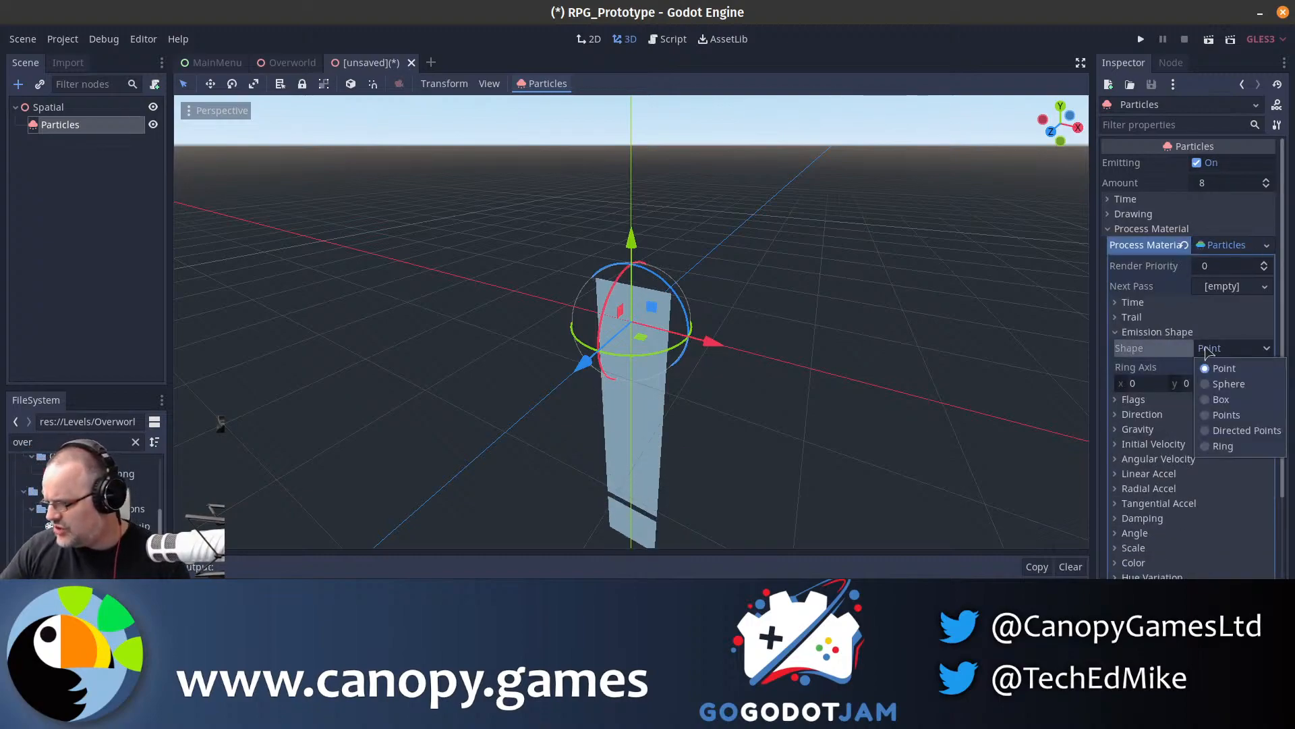
left_click(1221, 399)
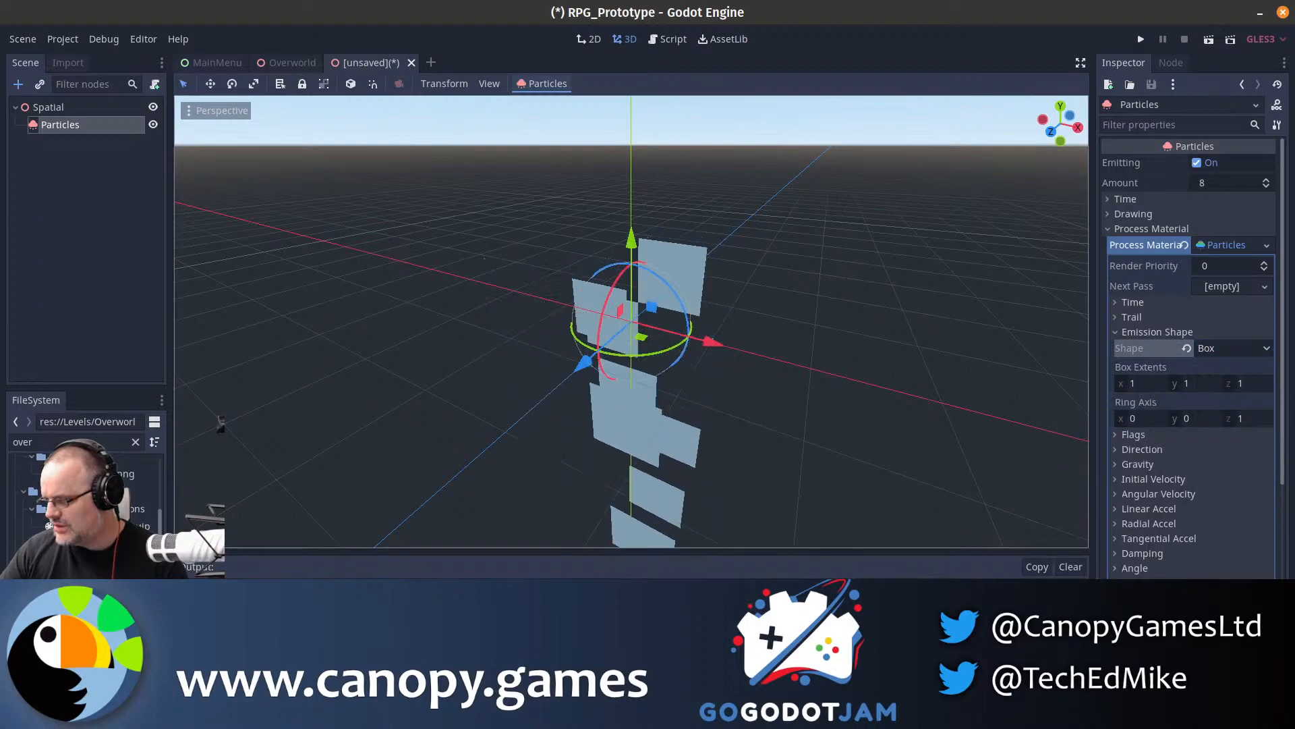
key("a")
mouse_move(879, 434)
right_mouse_down()
mouse_move(877, 446)
mouse_move(879, 434)
right_mouse_up()
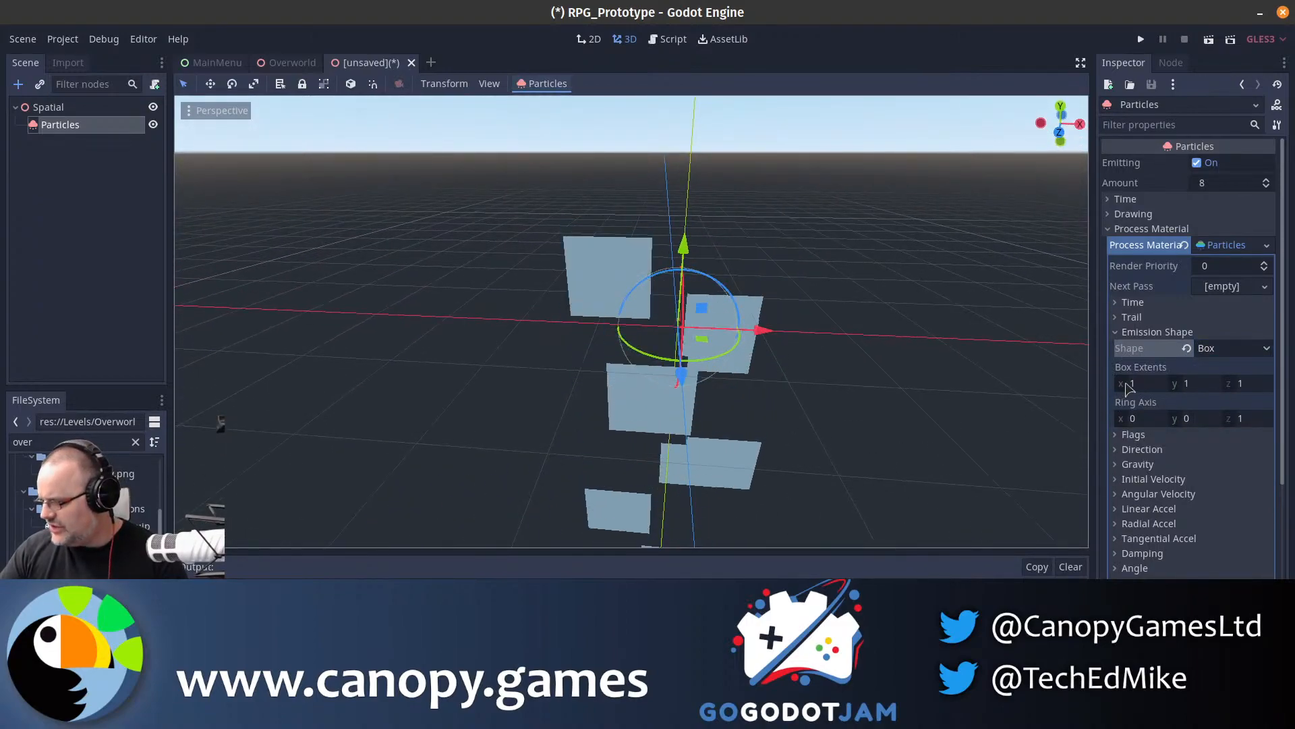
left_click(1198, 393)
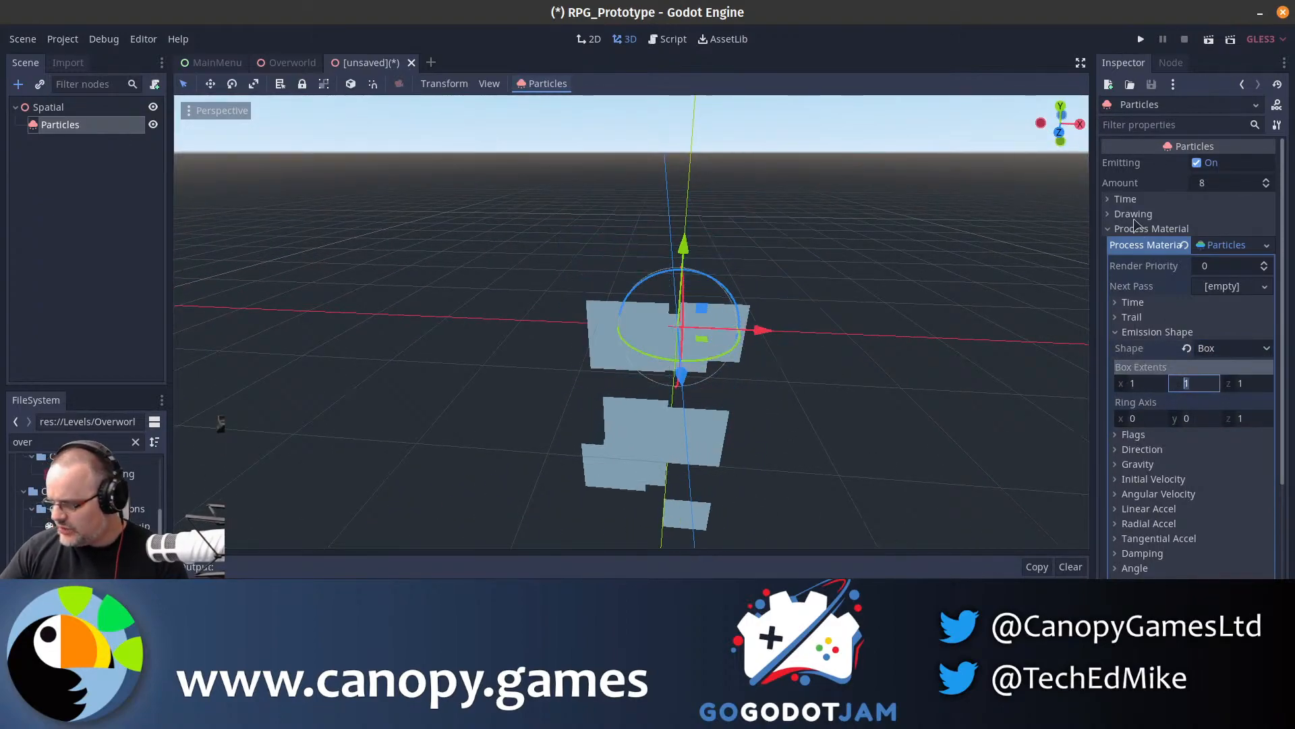
type("0")
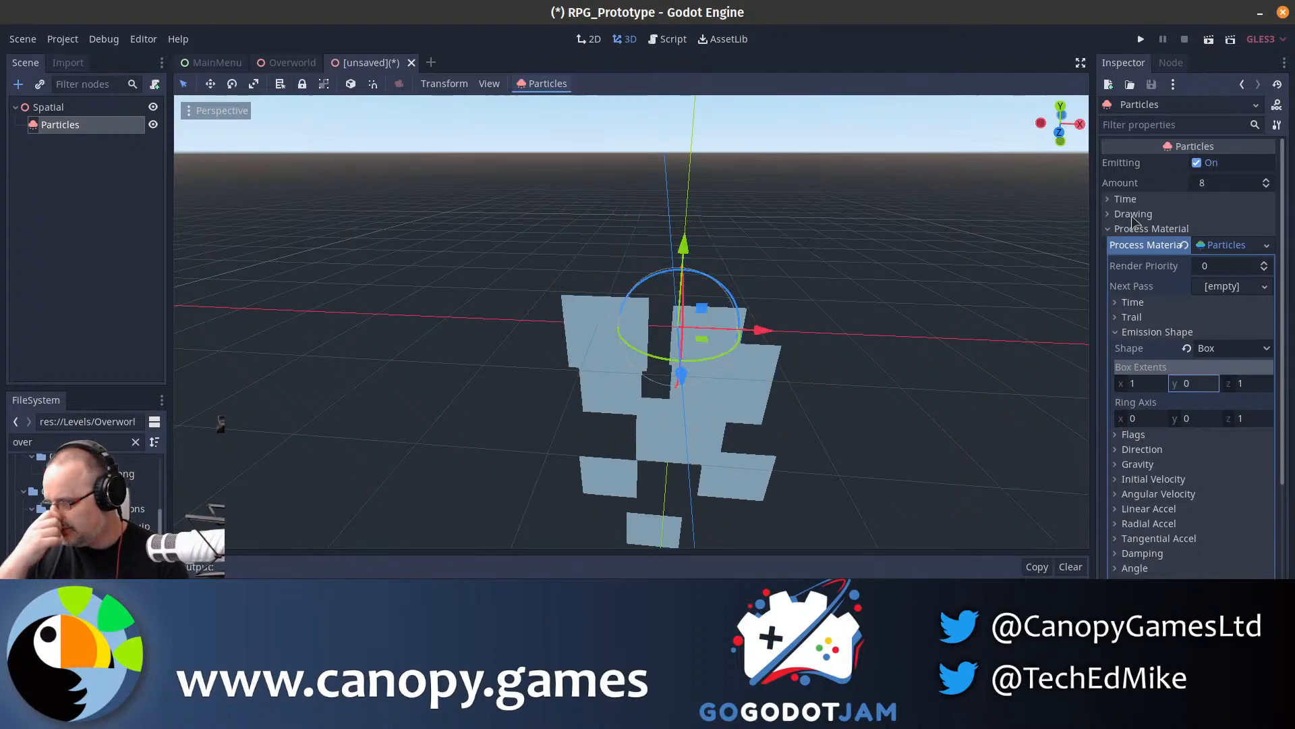
key("d")
right_click_drag(971, 367, 882, 343)
key("d")
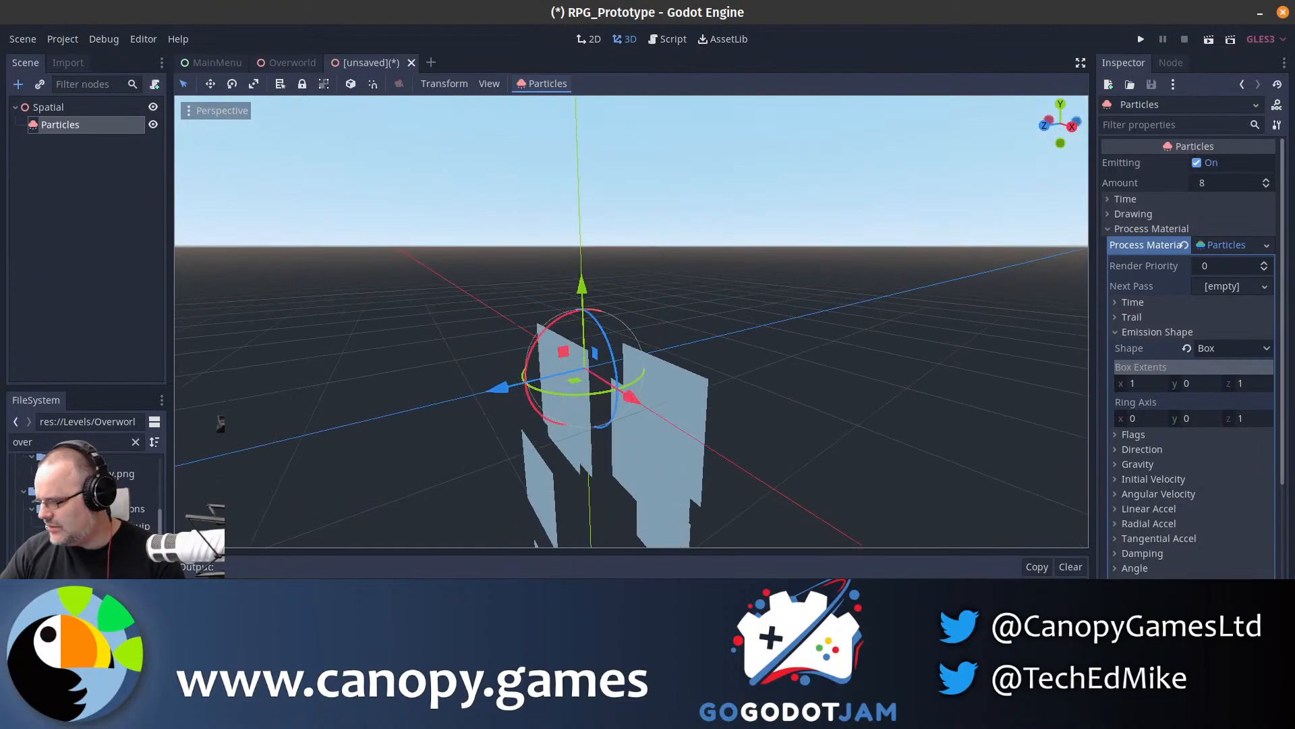
- Set the emission shape's ring axis z to 0 and the box's x extent to 10
left_click(1135, 419)
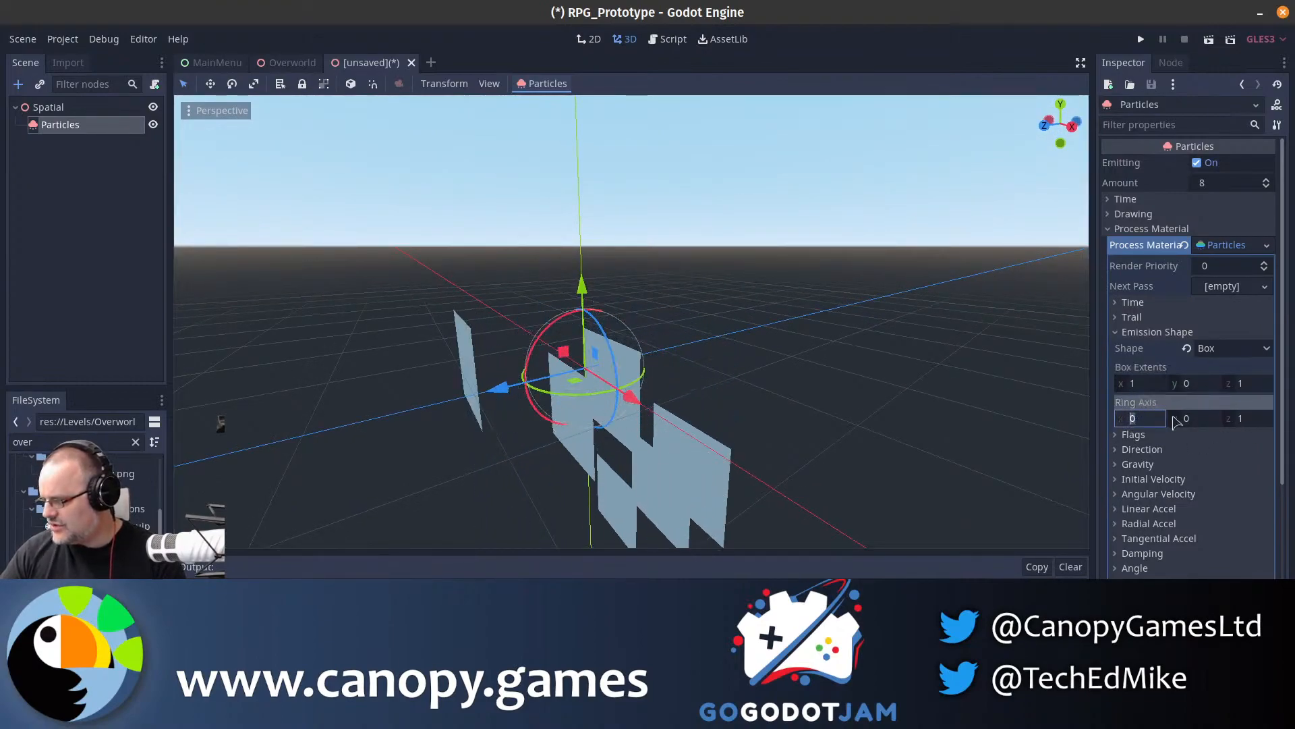
right_click_drag(746, 399, 812, 406)
key("a")
key("d")
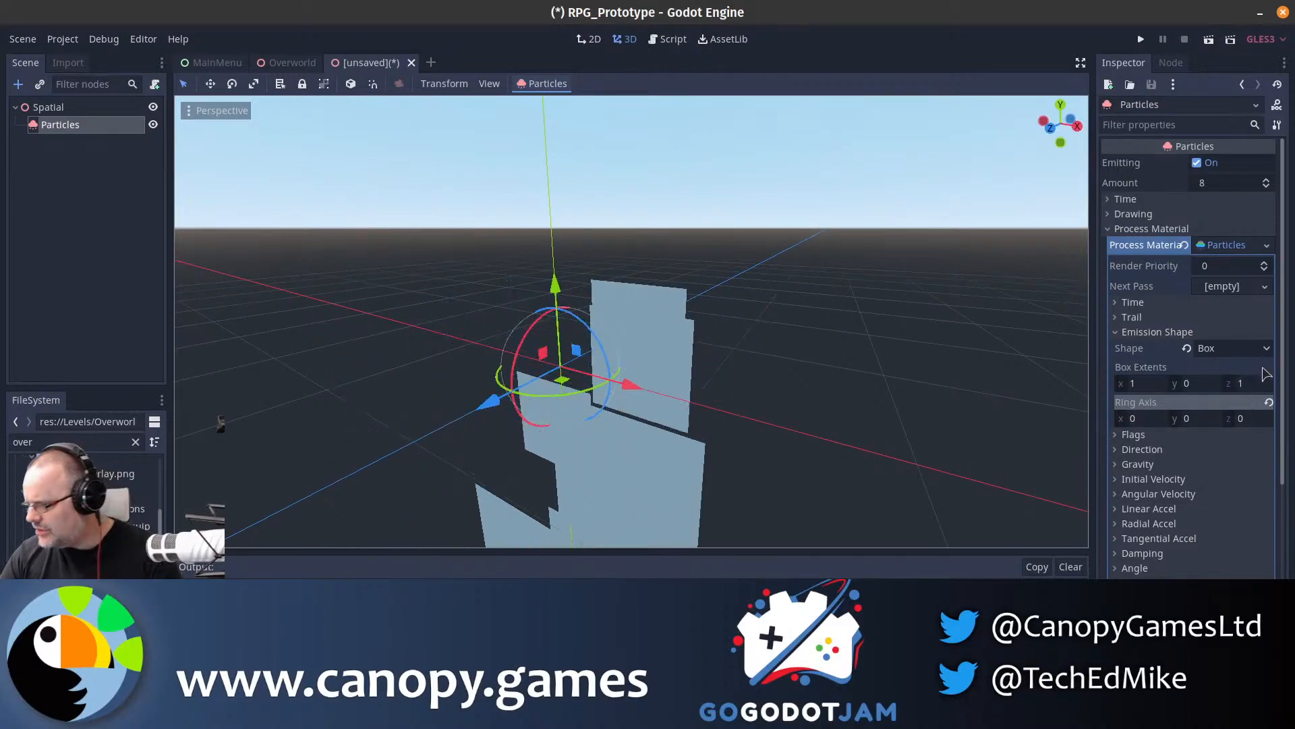
left_click(1150, 383)
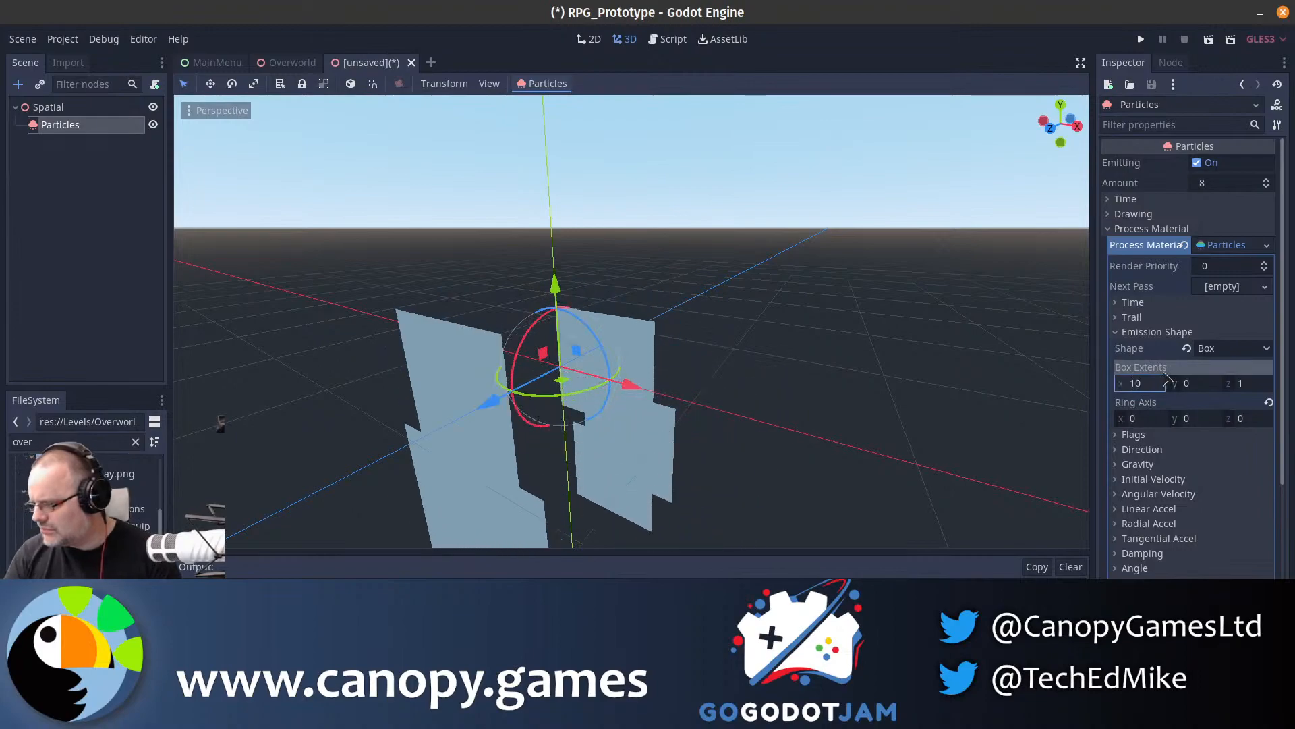
right_click_drag(1073, 305, 1125, 311)
key("a")
key("s")
- Turn particle emission off and on again, and set the particle amount to 128
left_click(1197, 163)
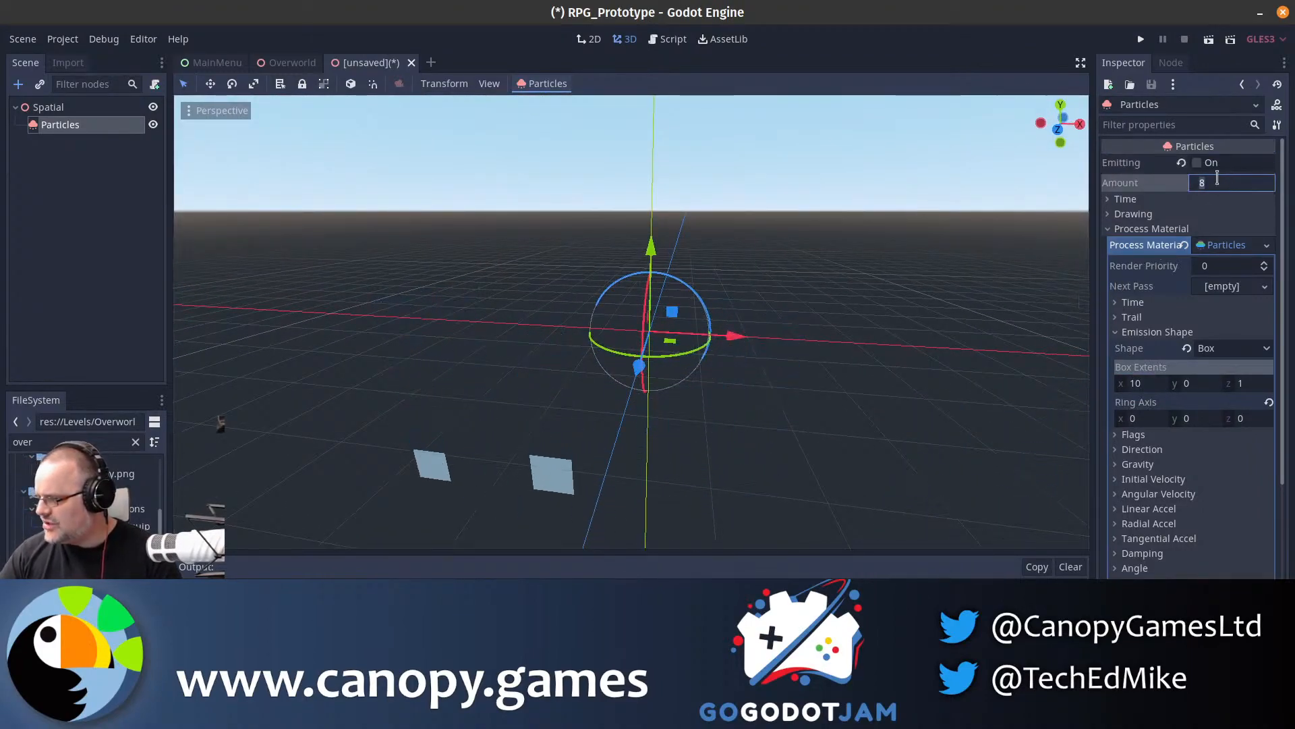
left_click(1198, 164)
left_click(1208, 184)
type("128")
key("Return")
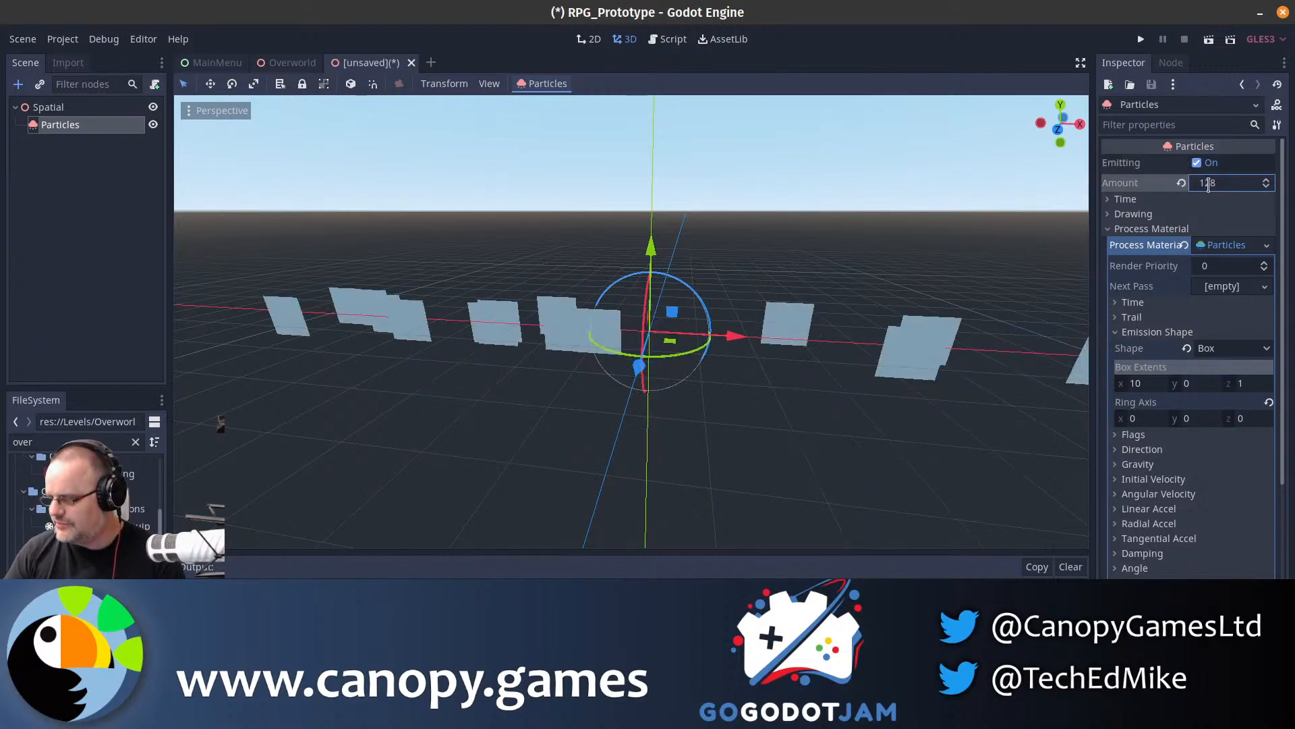
right_click_drag(1071, 248, 1083, 248)
key("s")
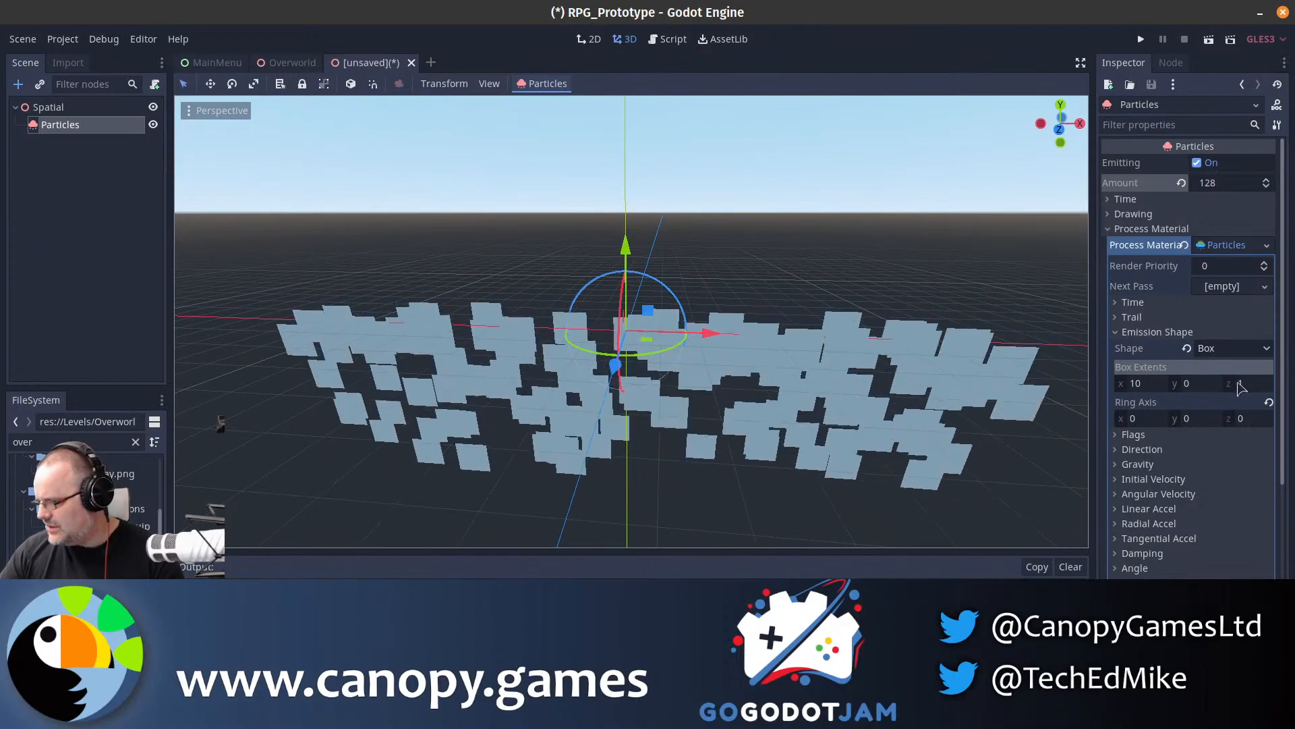
- Set the emission box's z extent to 0 and inspect the particles at an angle
left_click(1243, 384)
type("0")
key("Return")
right_click_drag(1061, 296, 1014, 295)
key("d")
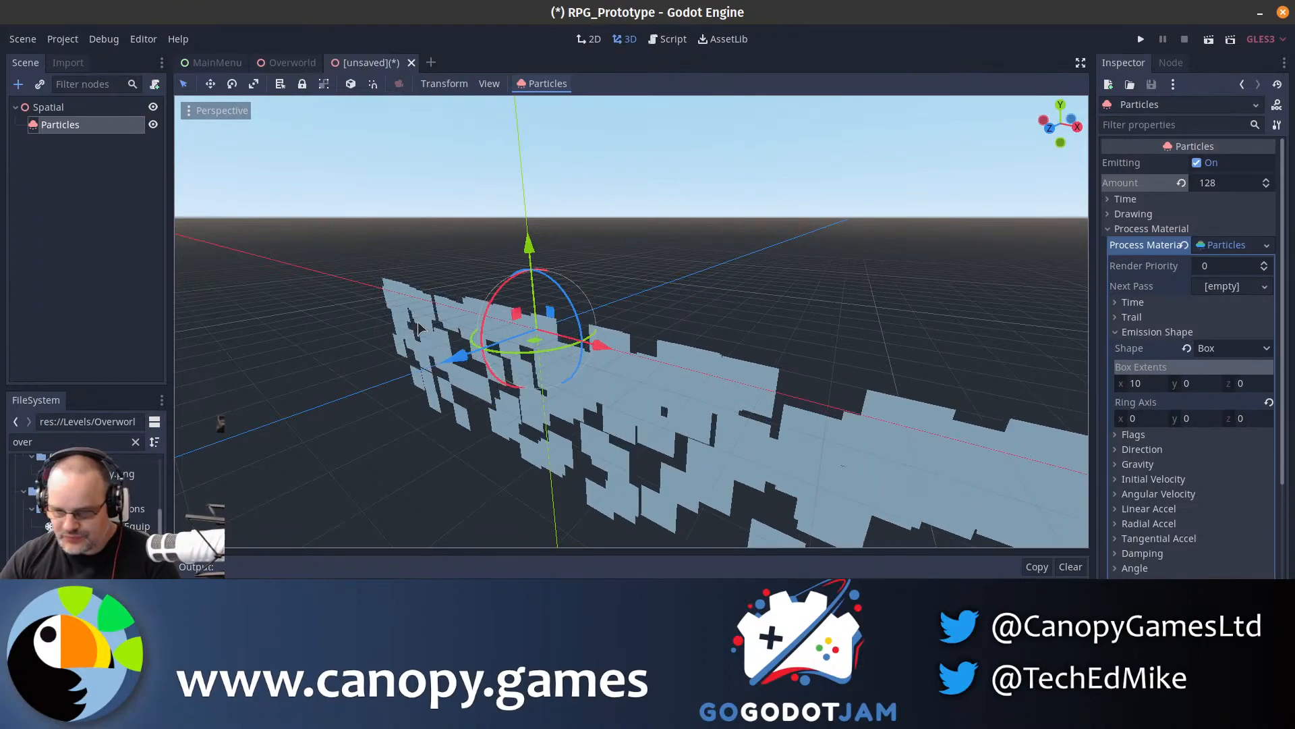
- Change the particles' emission shape from Box to Sphere
left_click(1234, 348)
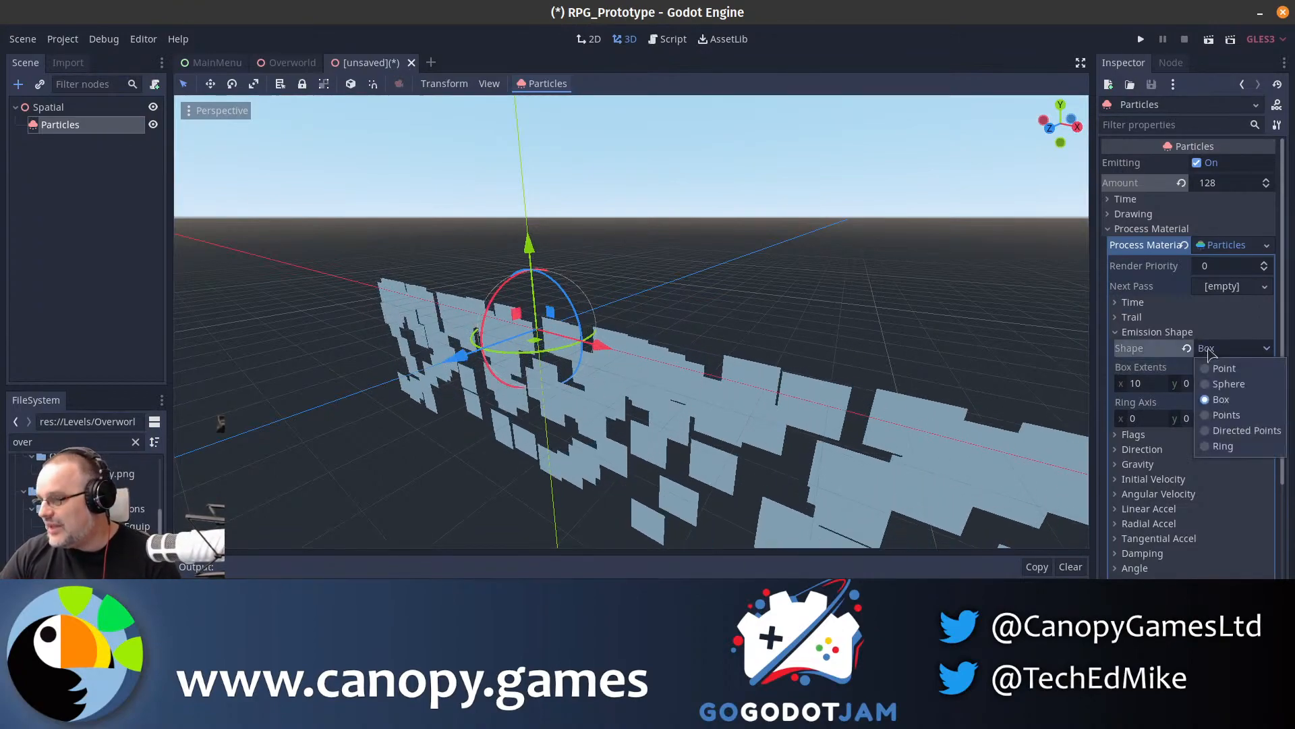
left_click(1228, 386)
right_click_drag(804, 367, 768, 329)
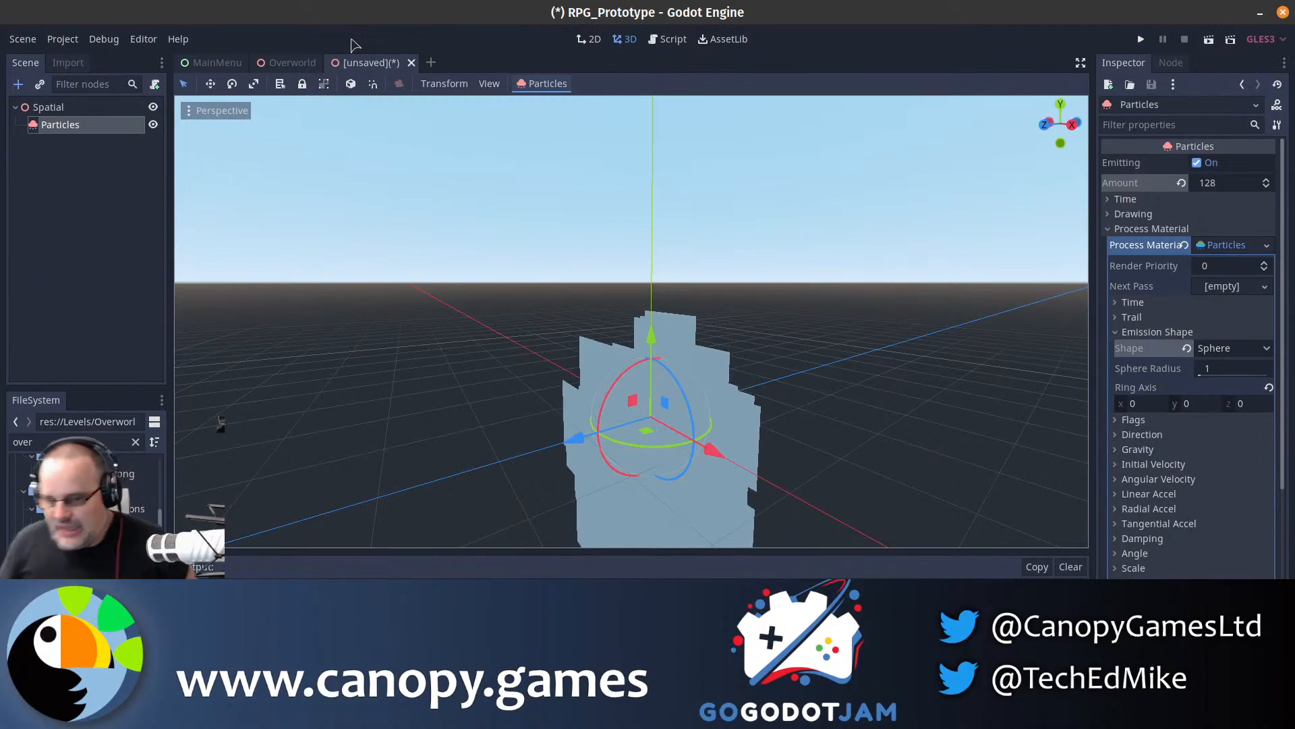
- Close the particle scene without saving it and quit the RPG_Prototype project to the project list
left_click(411, 63)
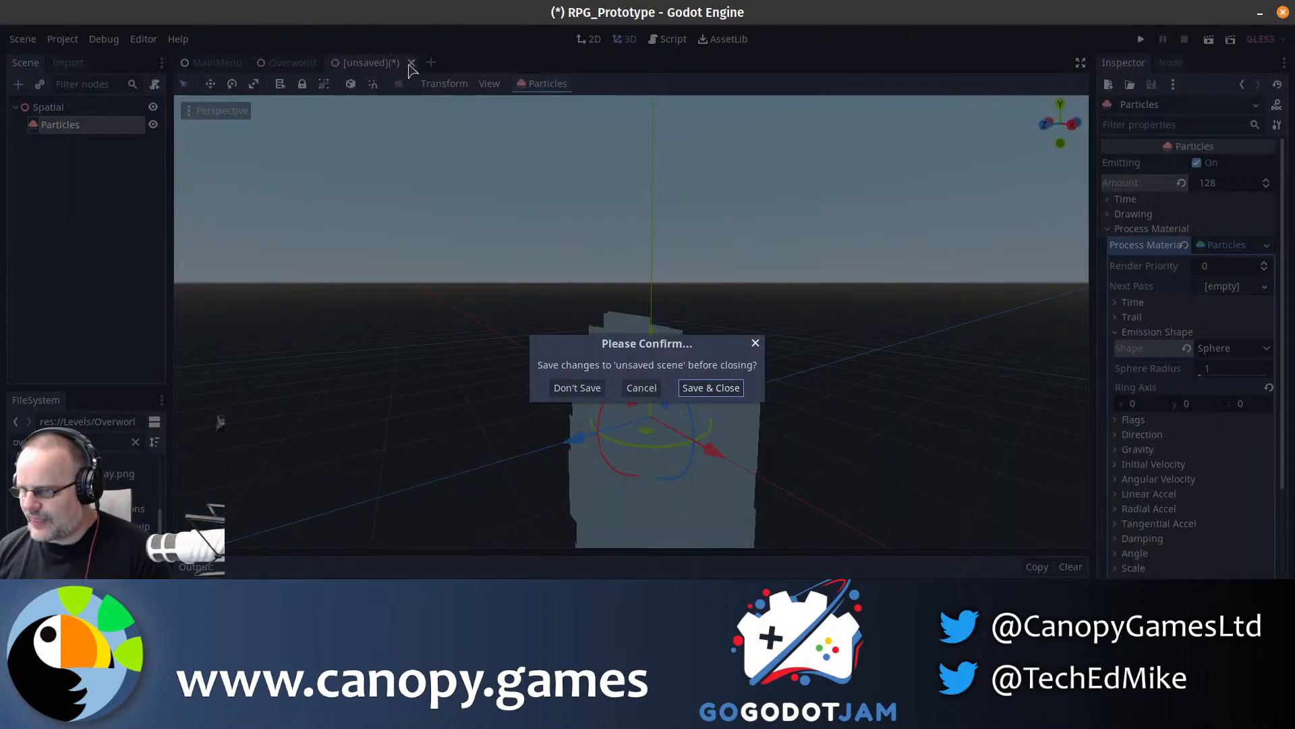
left_click(577, 388)
left_click(62, 39)
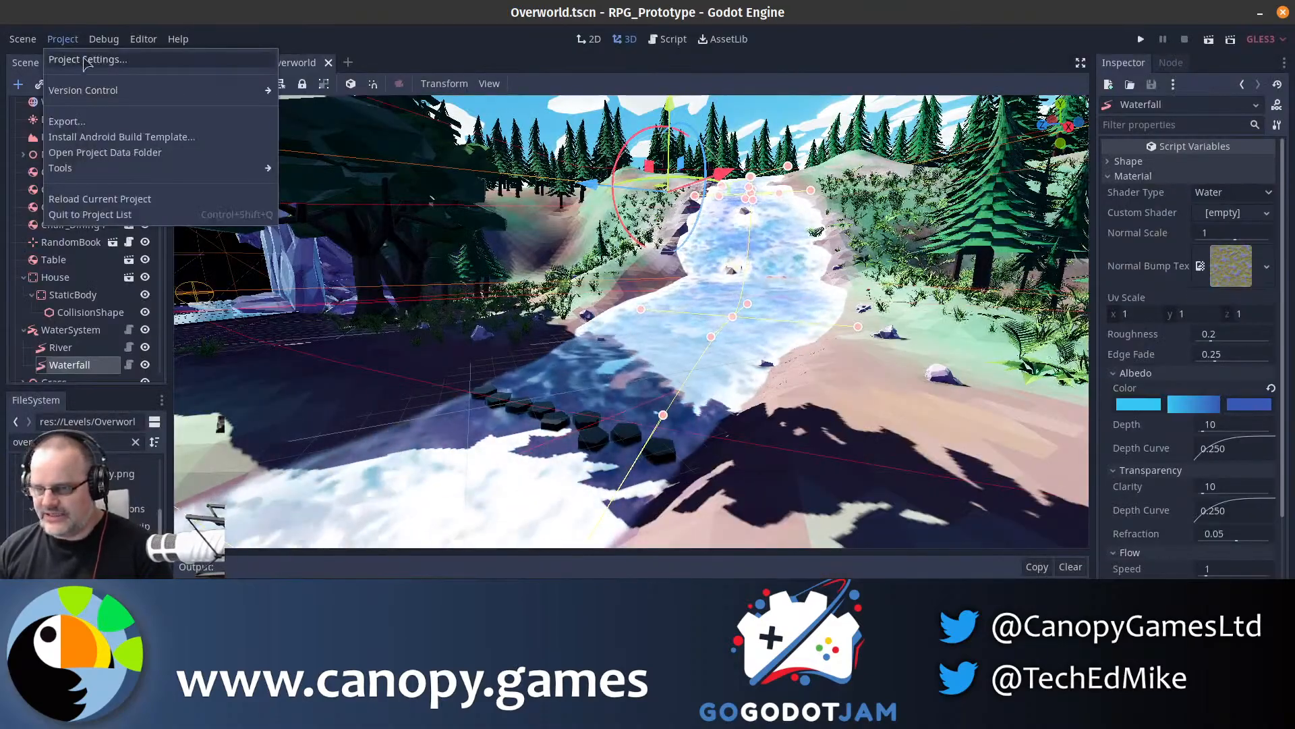
left_click(85, 59)
key("Escape")
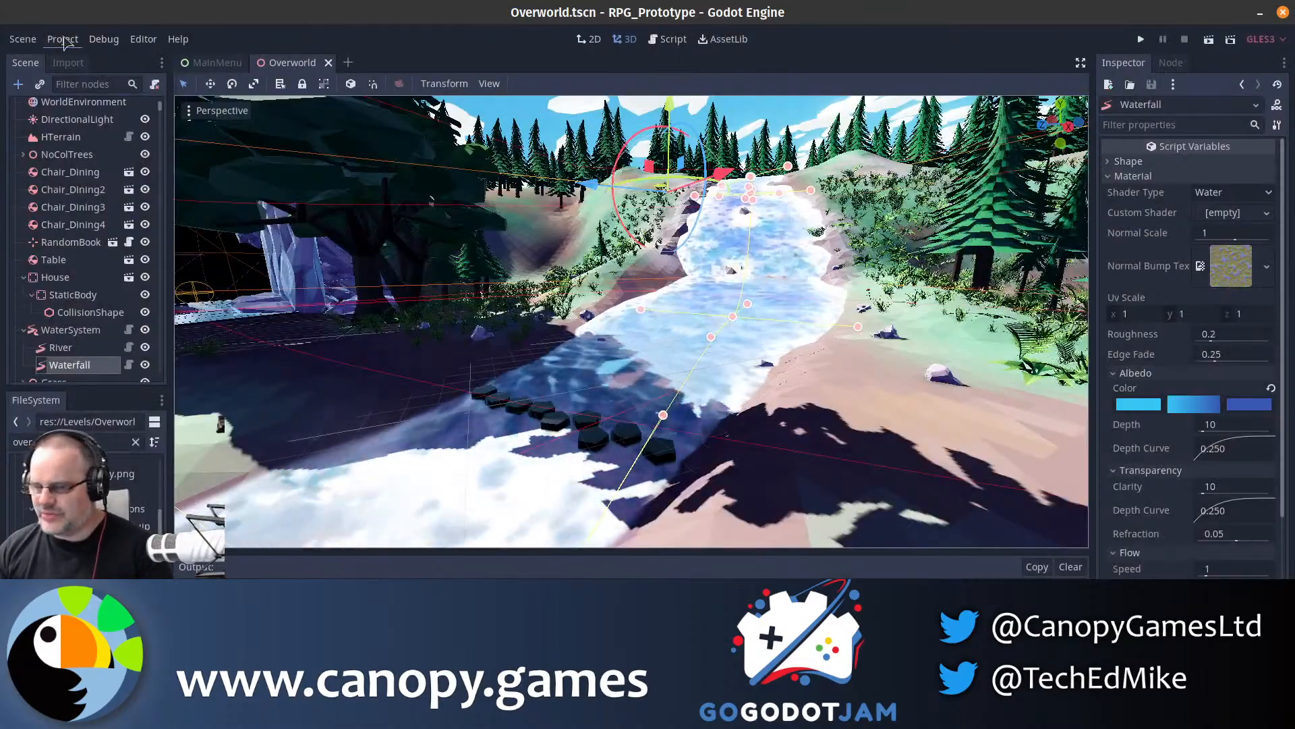
left_click(63, 39)
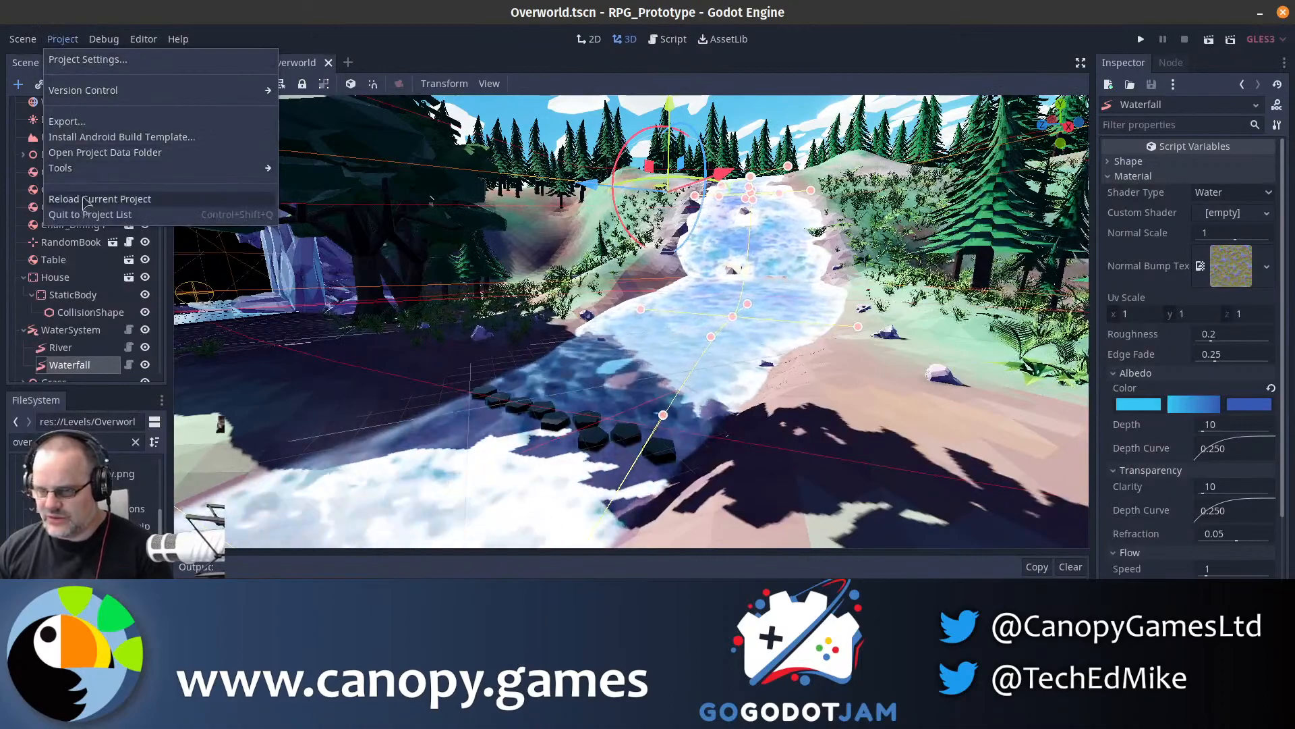
left_click(115, 215)
left_click(674, 464)
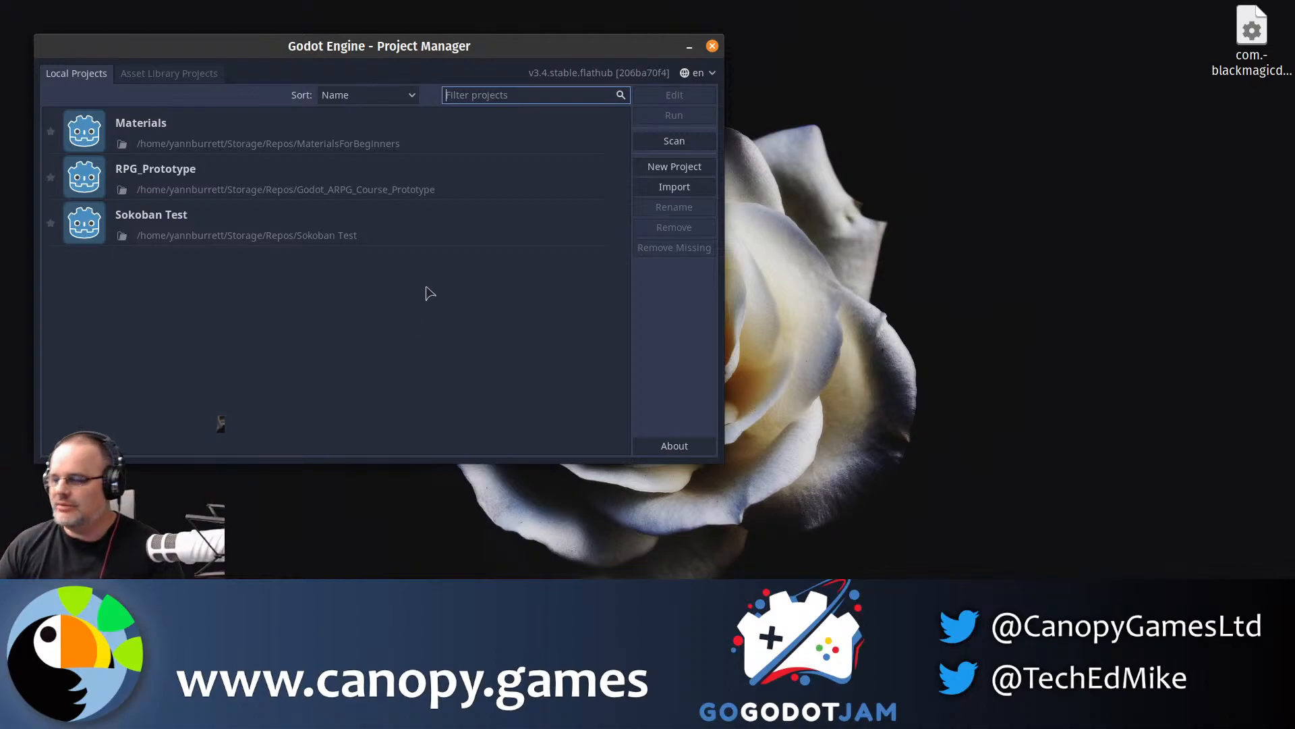
- Open the Materials project and create a new 3D scene with a Spatial root
double_click(466, 158)
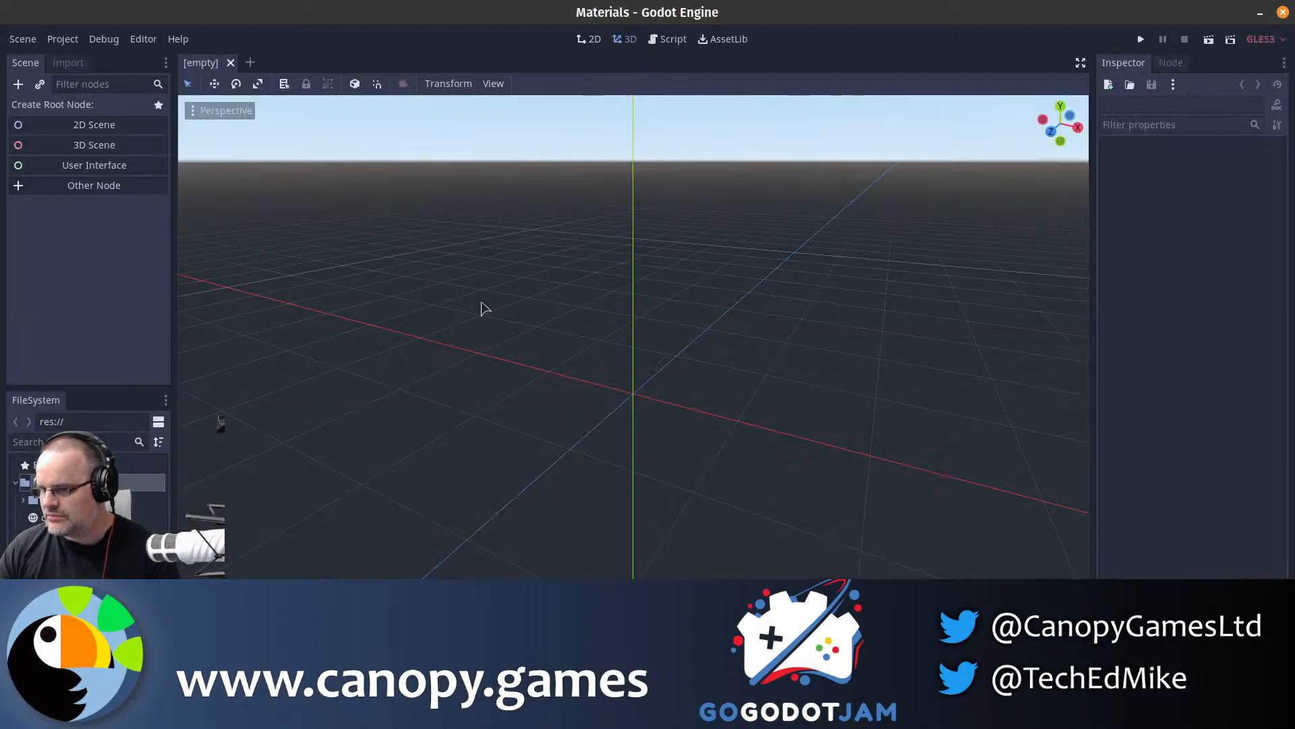
left_click(250, 62)
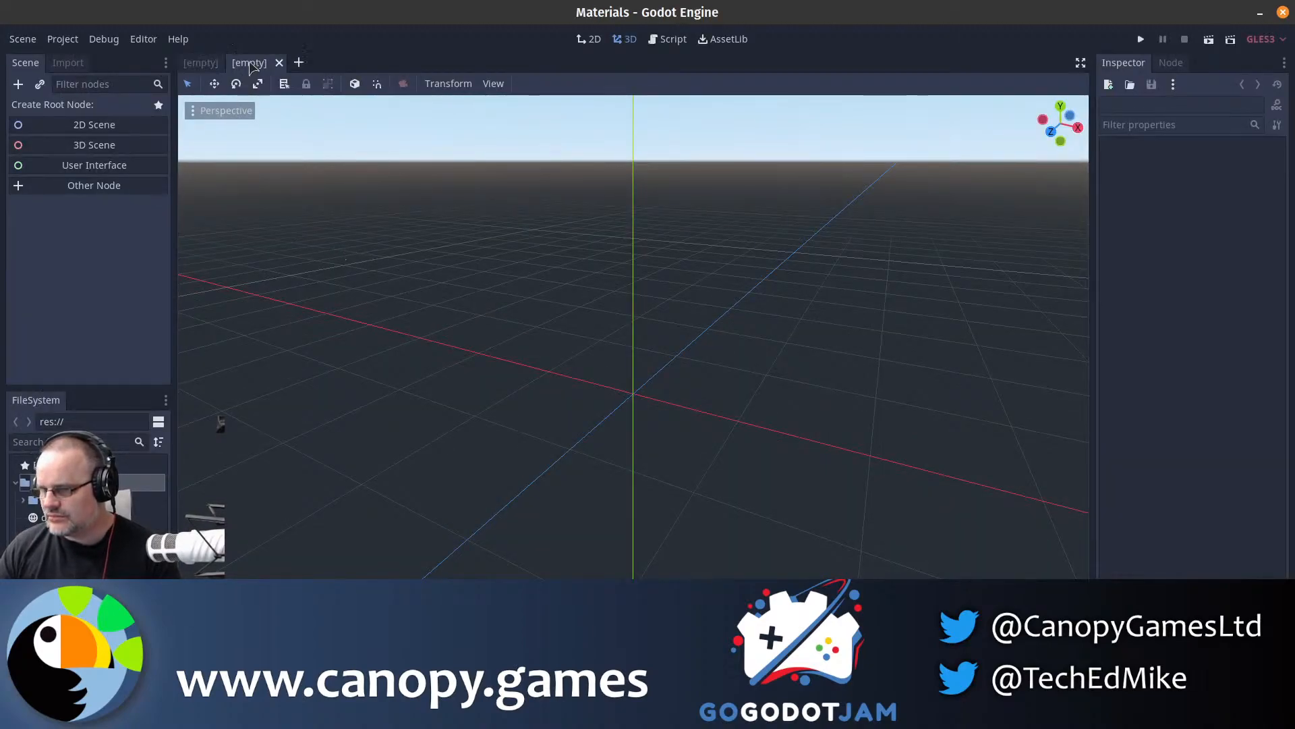
left_click(145, 143)
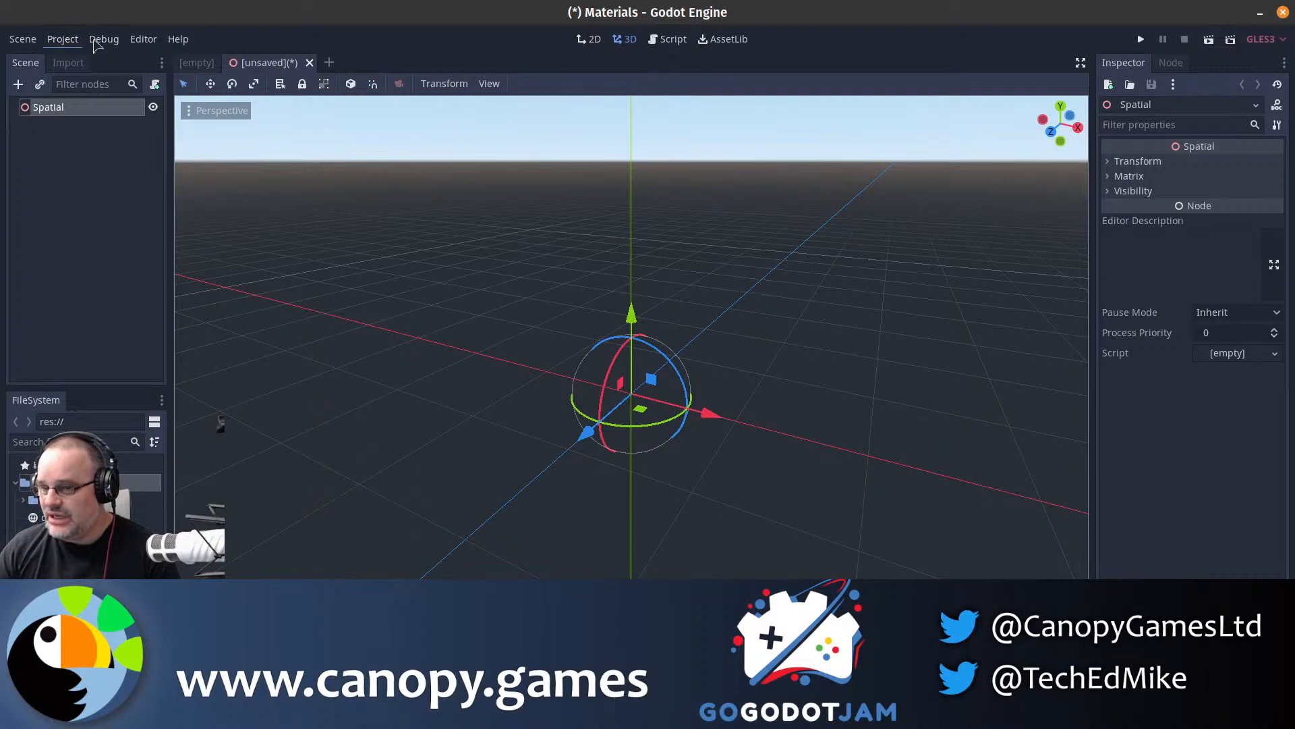
- Search the asset library for "terrain", then download the Heightmap terrain asset and install all its files
left_click(737, 40)
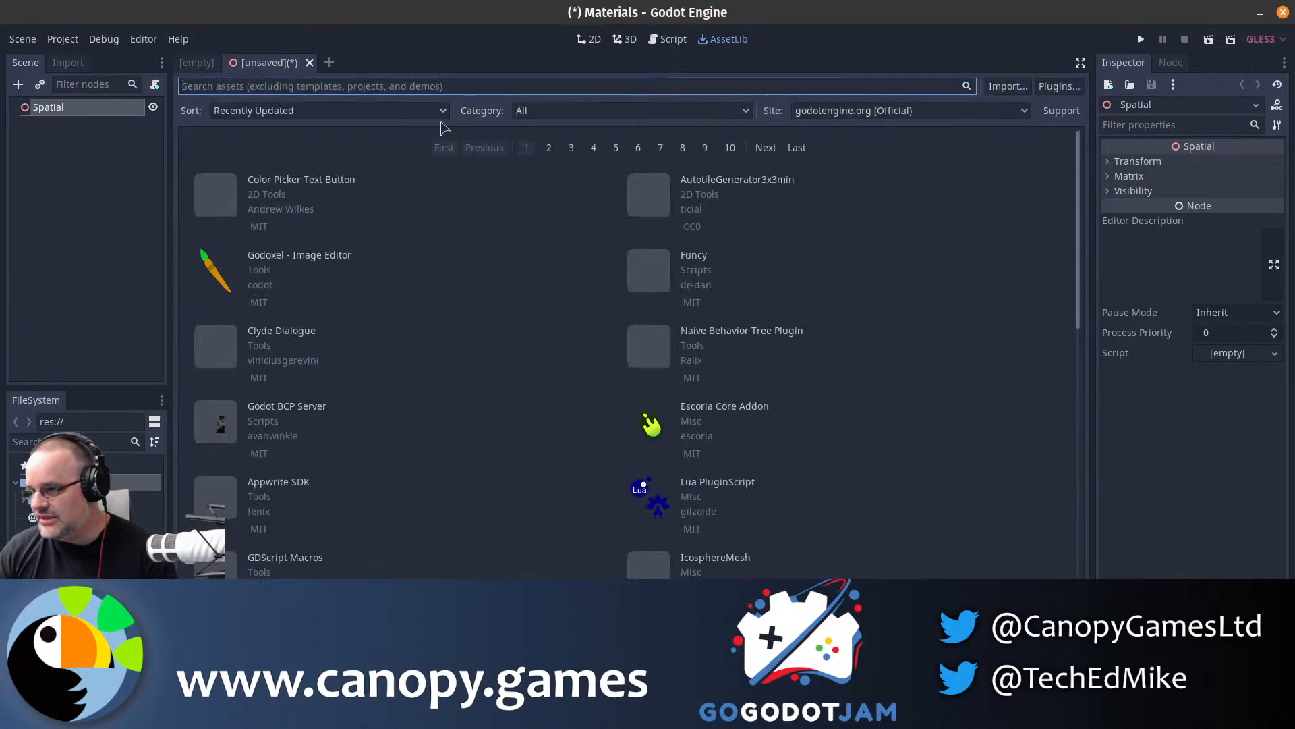
left_click(364, 111)
left_click(376, 87)
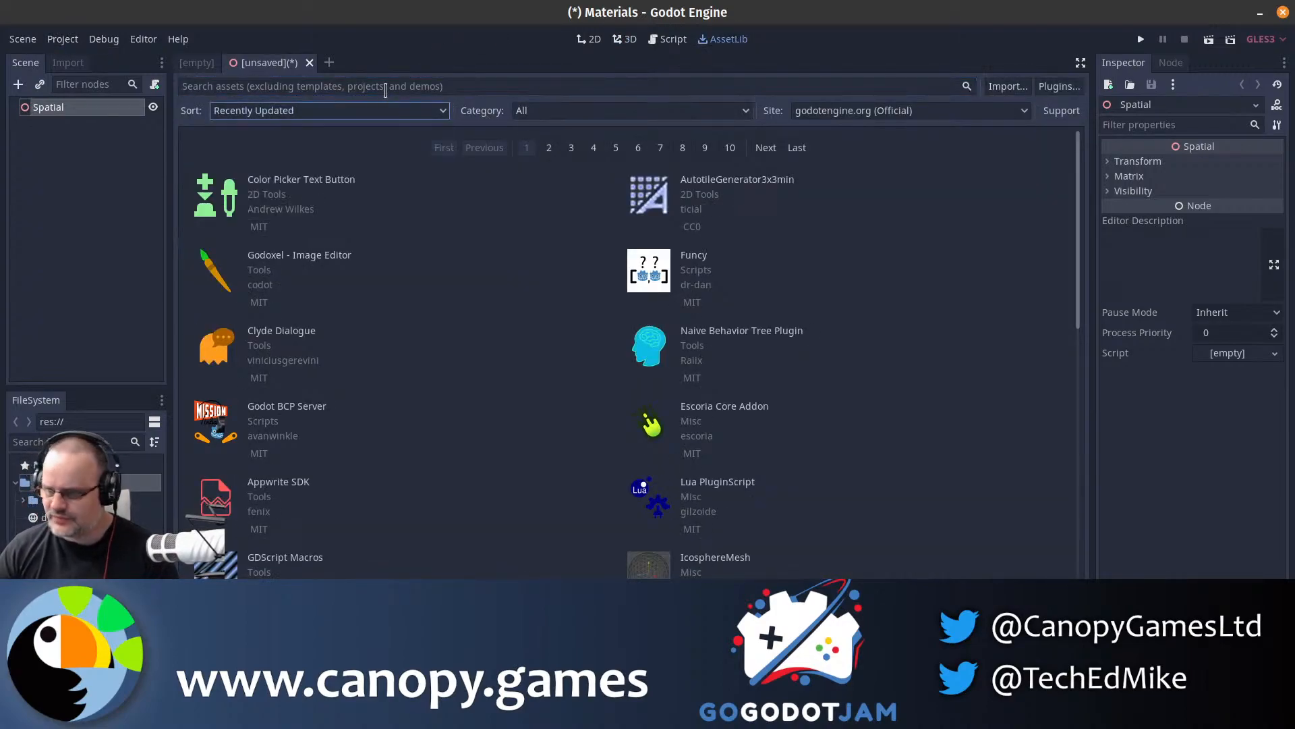
left_click(388, 86)
type("terrain")
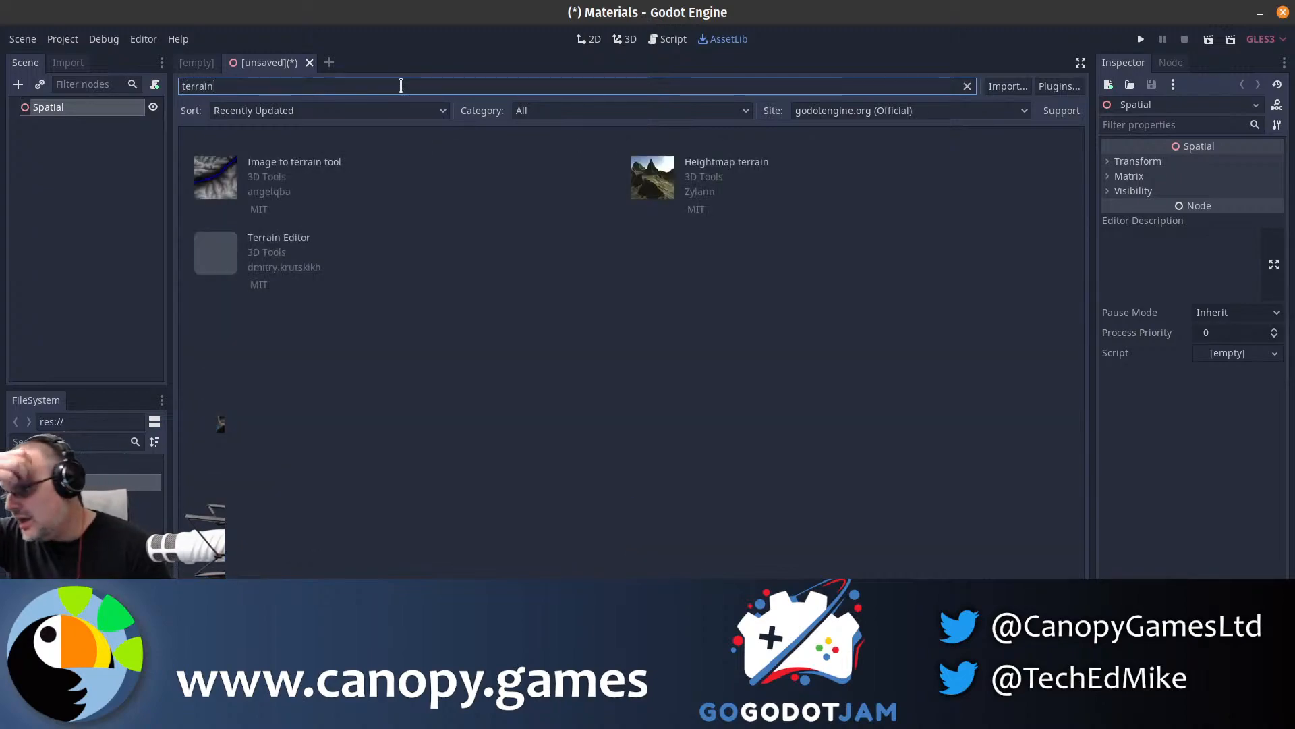
left_click(851, 171)
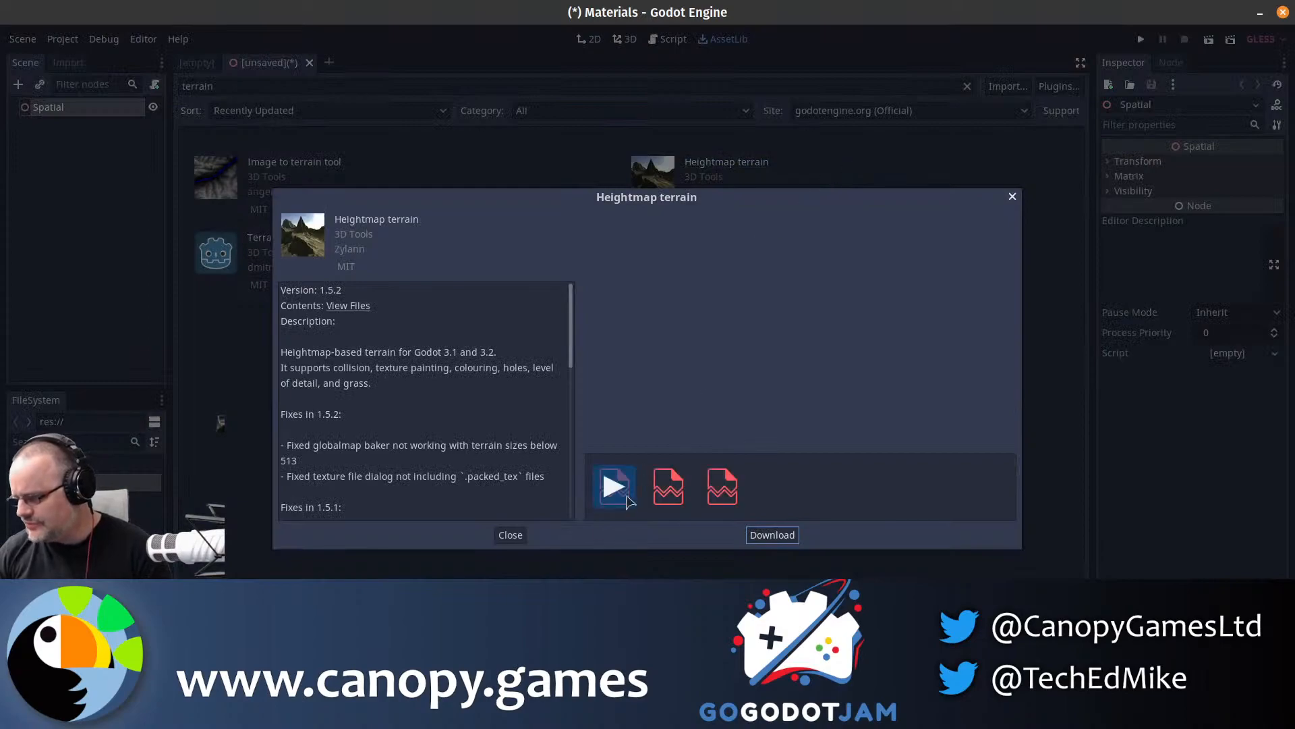
left_click(772, 536)
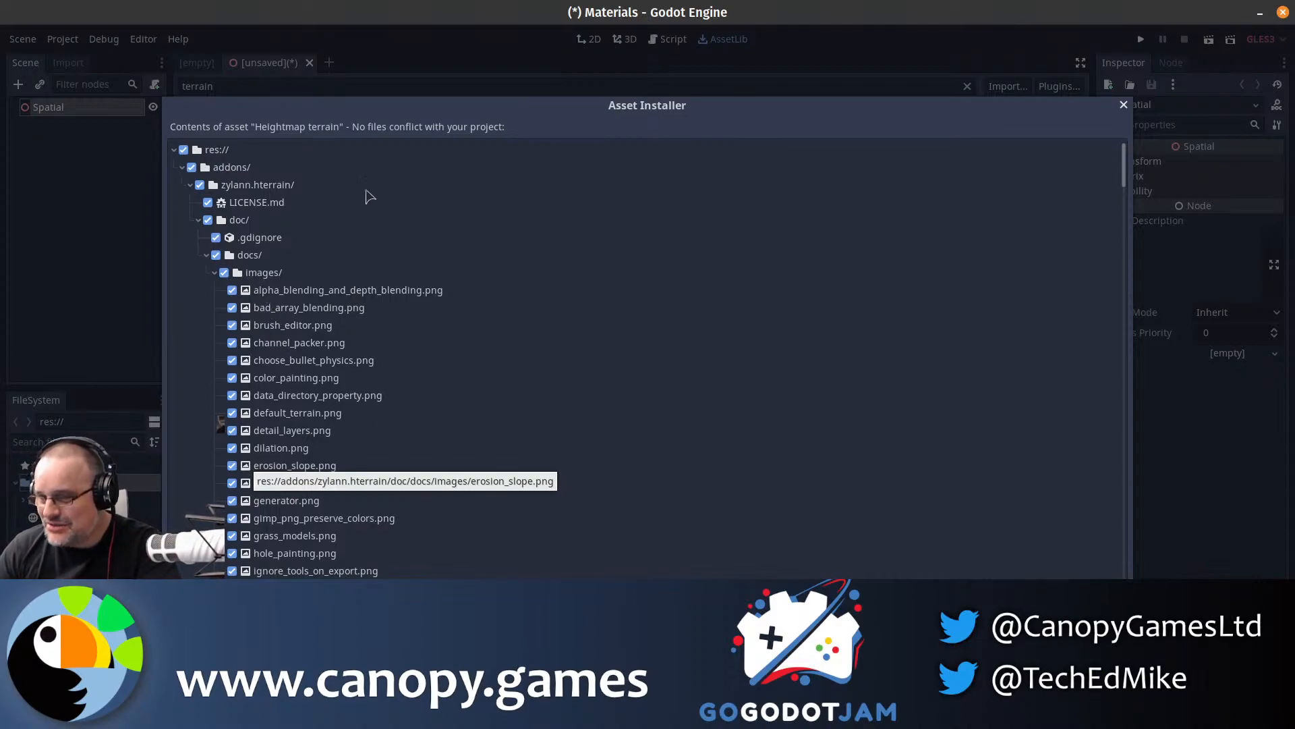
left_click(809, 626)
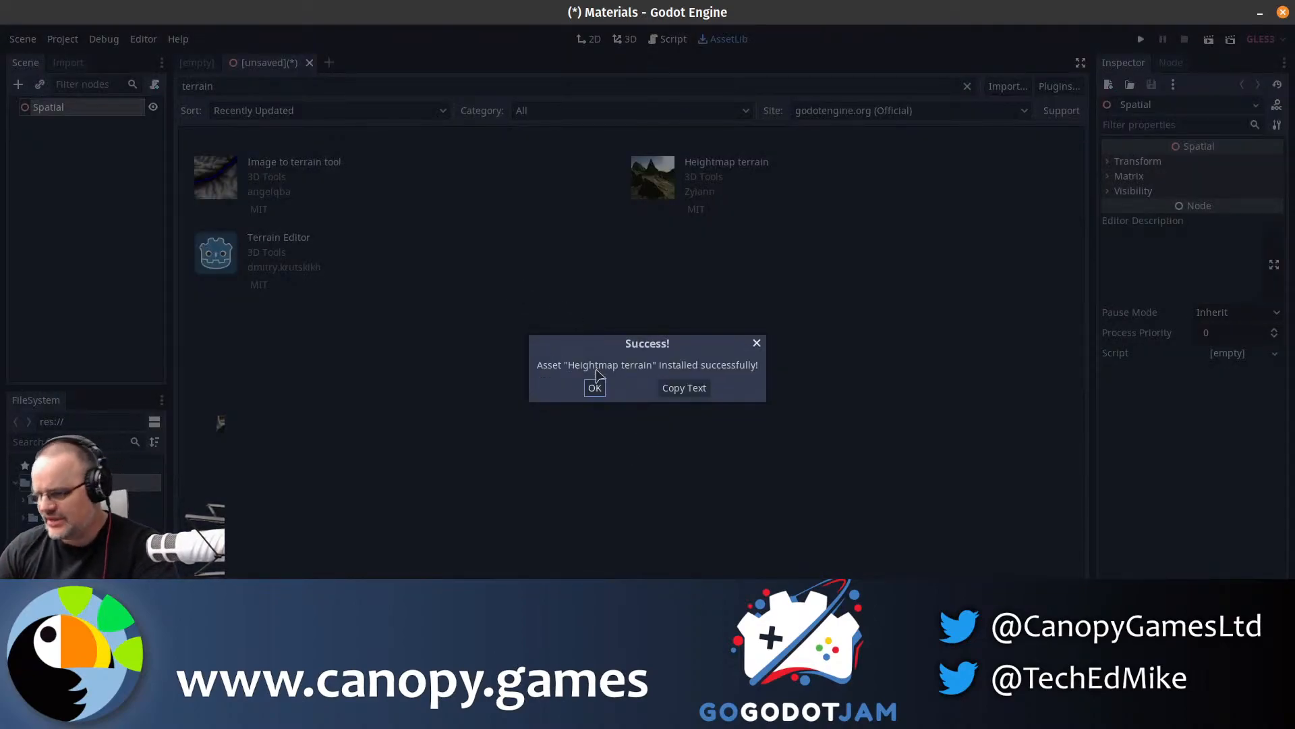
left_click(595, 388)
- Enable the Heightmap Terrain plugin in the project settings and close the settings
left_click(63, 39)
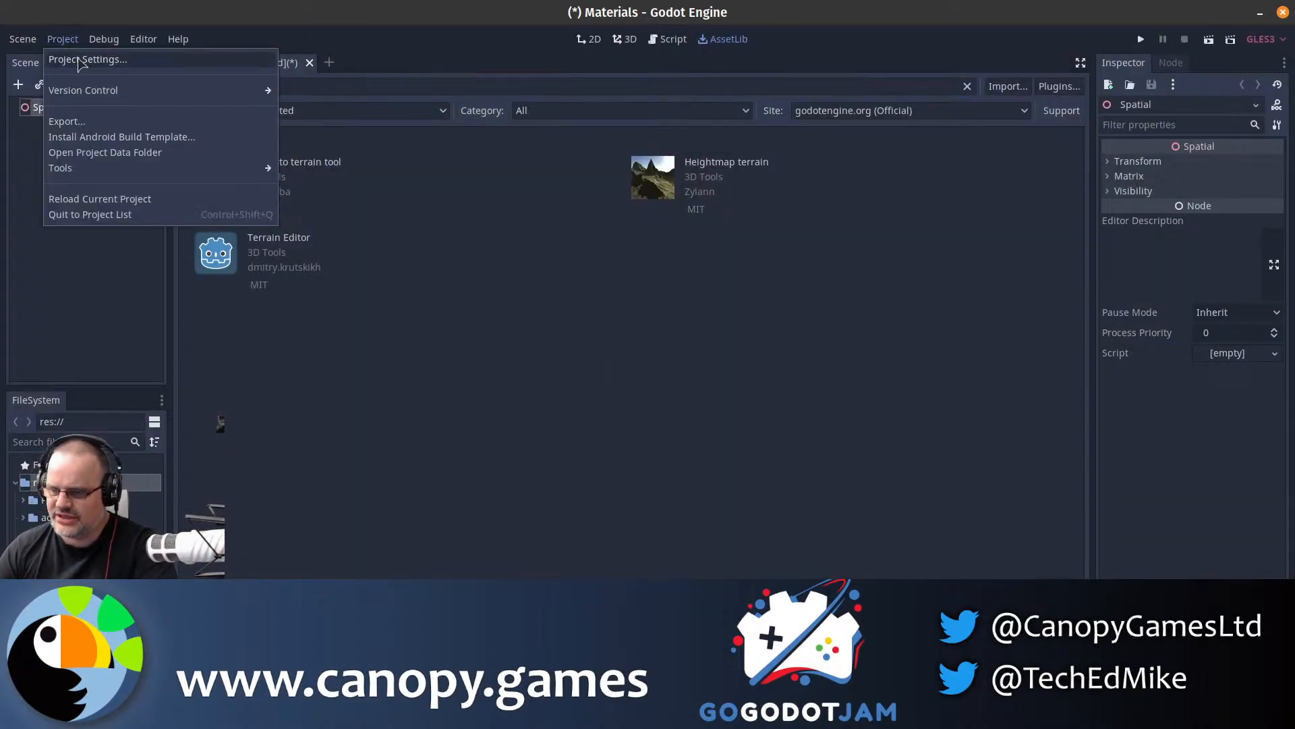
left_click(81, 60)
left_click(604, 158)
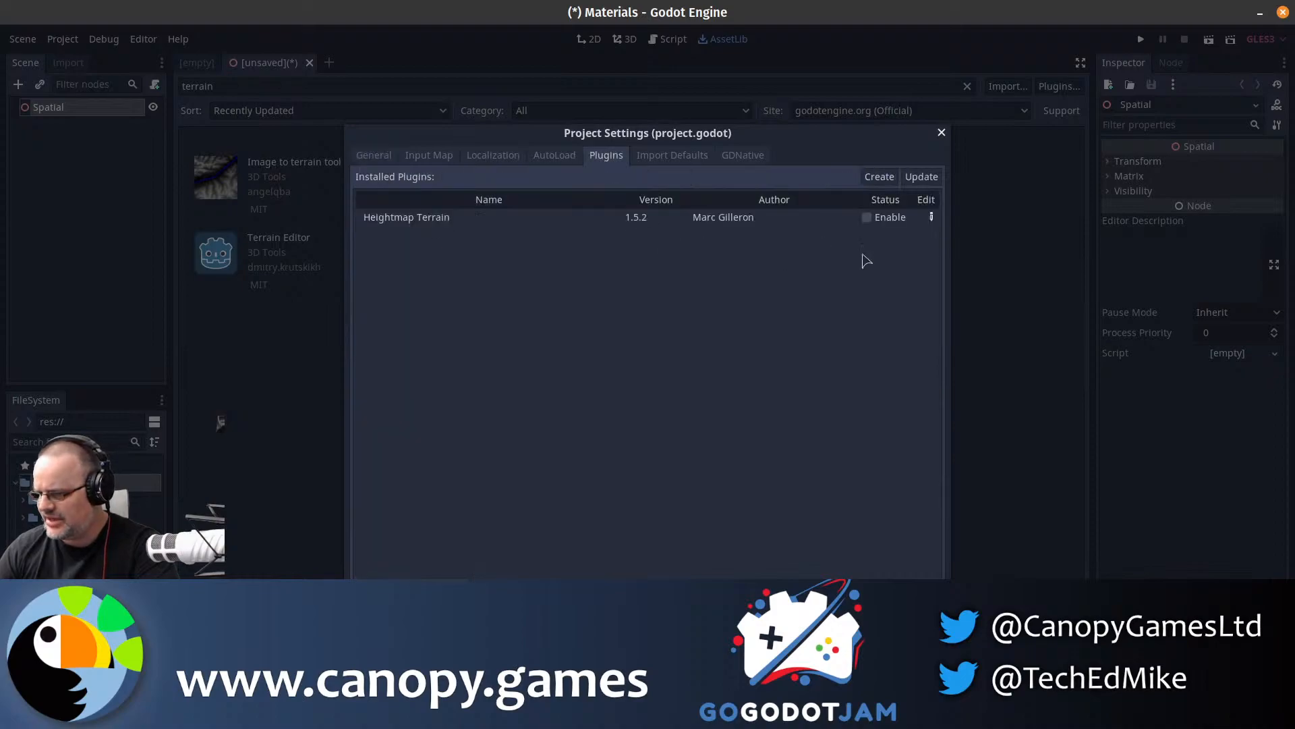
left_click(868, 218)
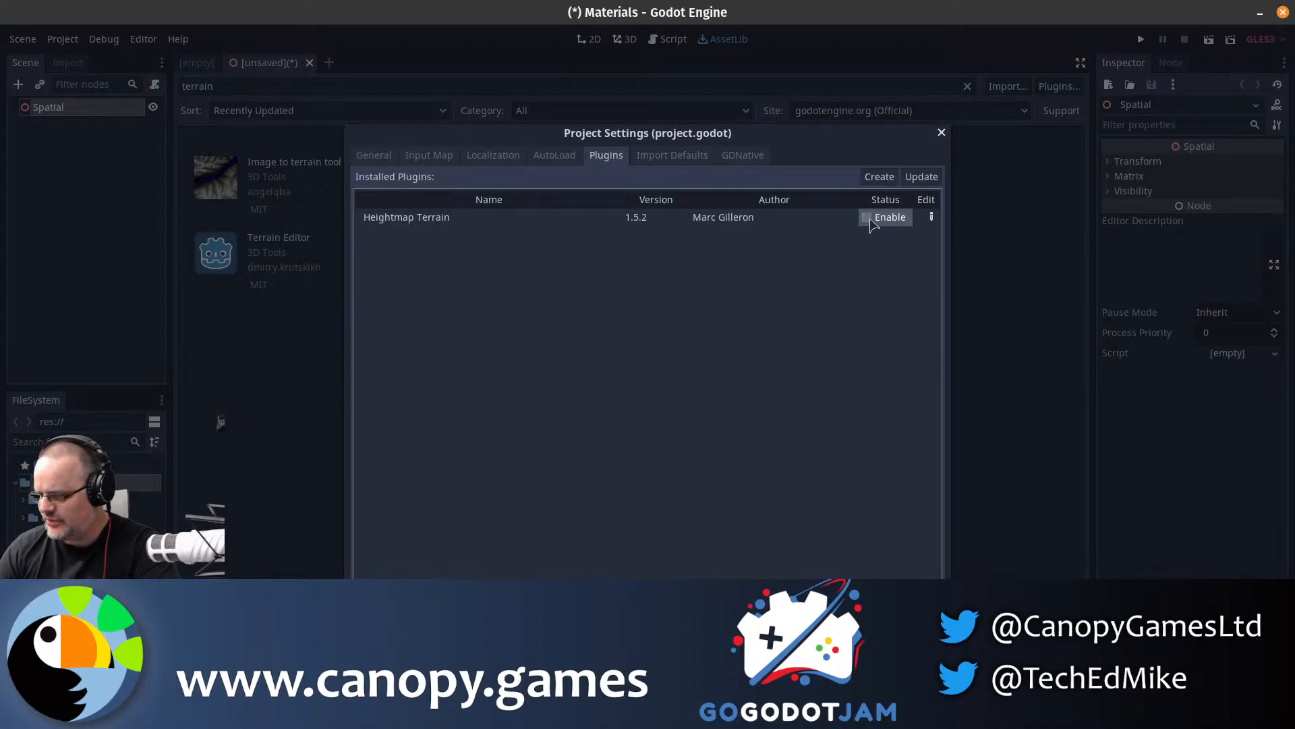
left_click(868, 218)
left_click(655, 599)
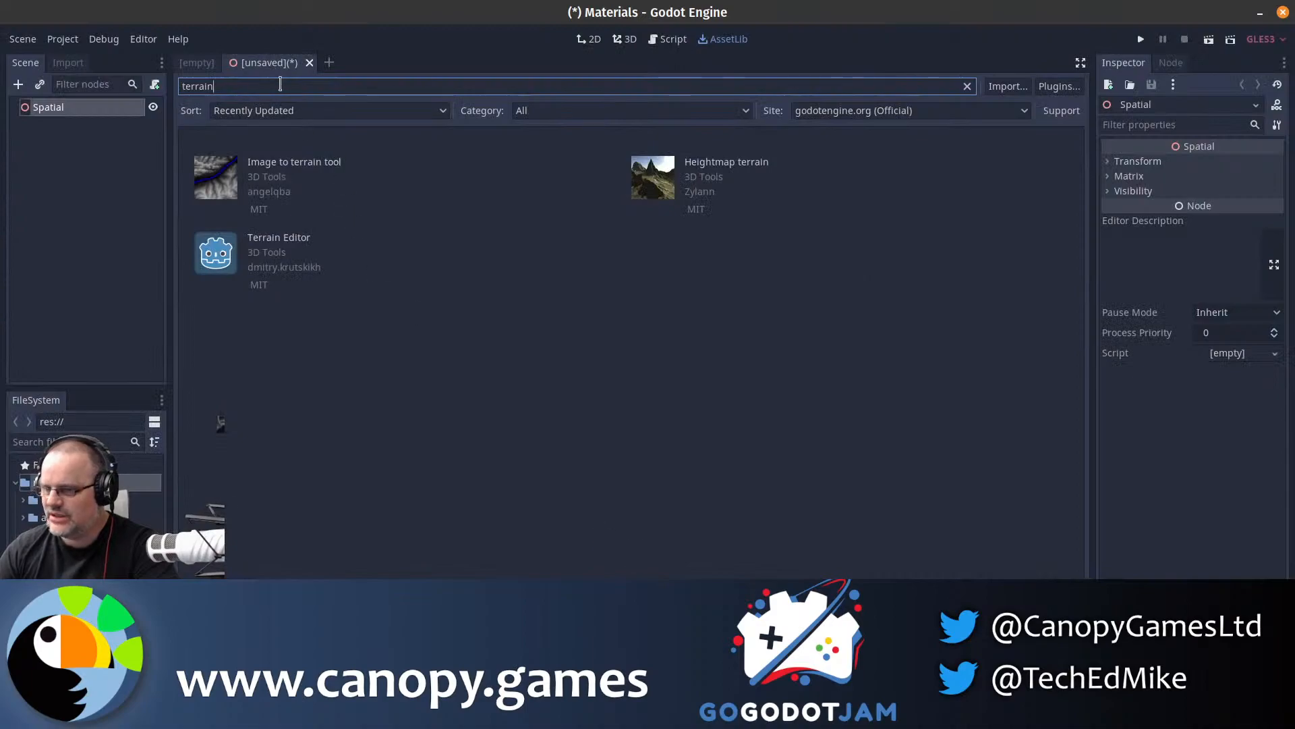
- Add an HTerrain node as a child of the Spatial root, searching the node types for "terra"
left_click(77, 138)
left_click(72, 113)
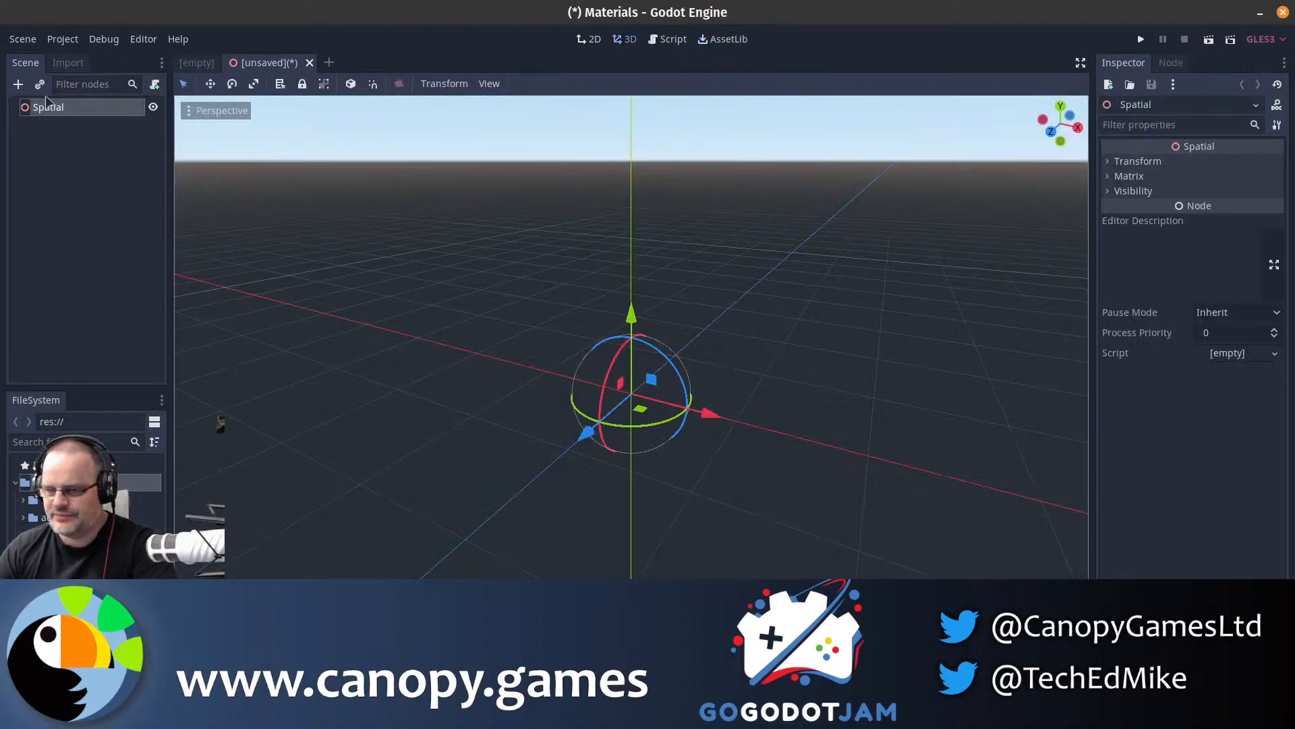
left_click(18, 85)
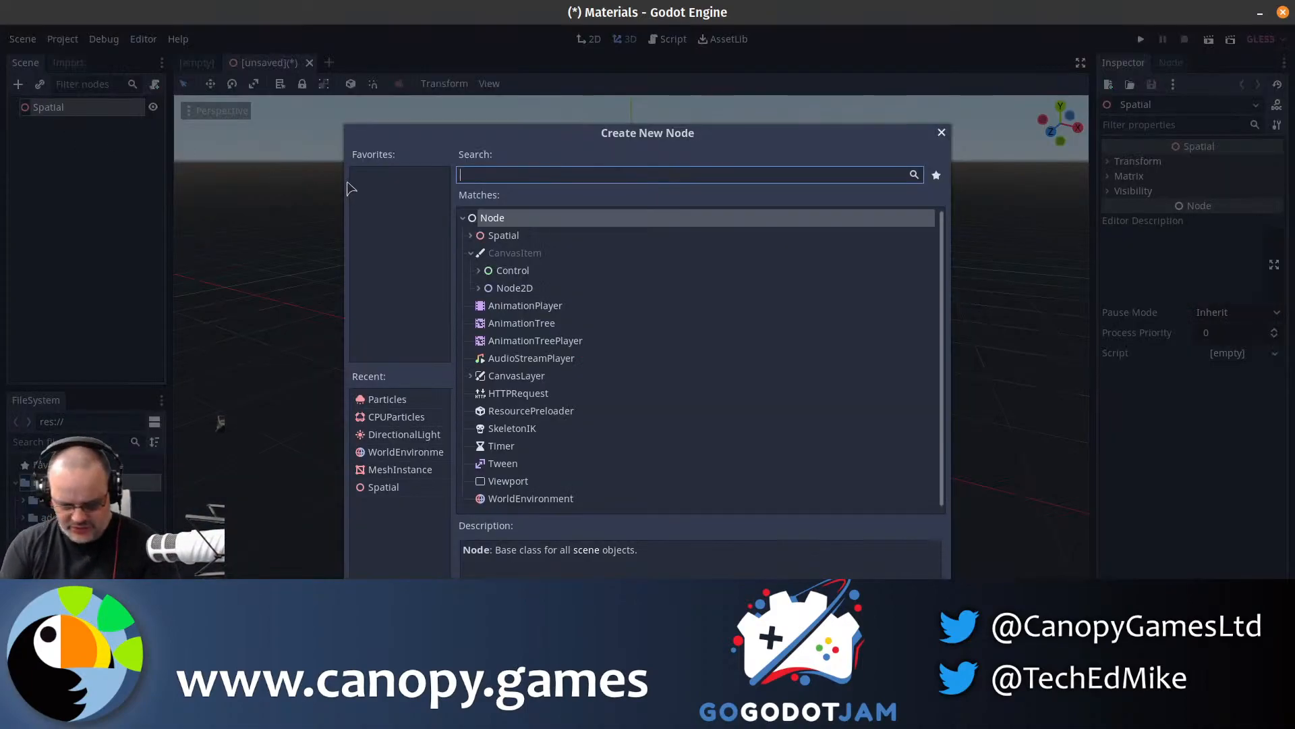
type("terra")
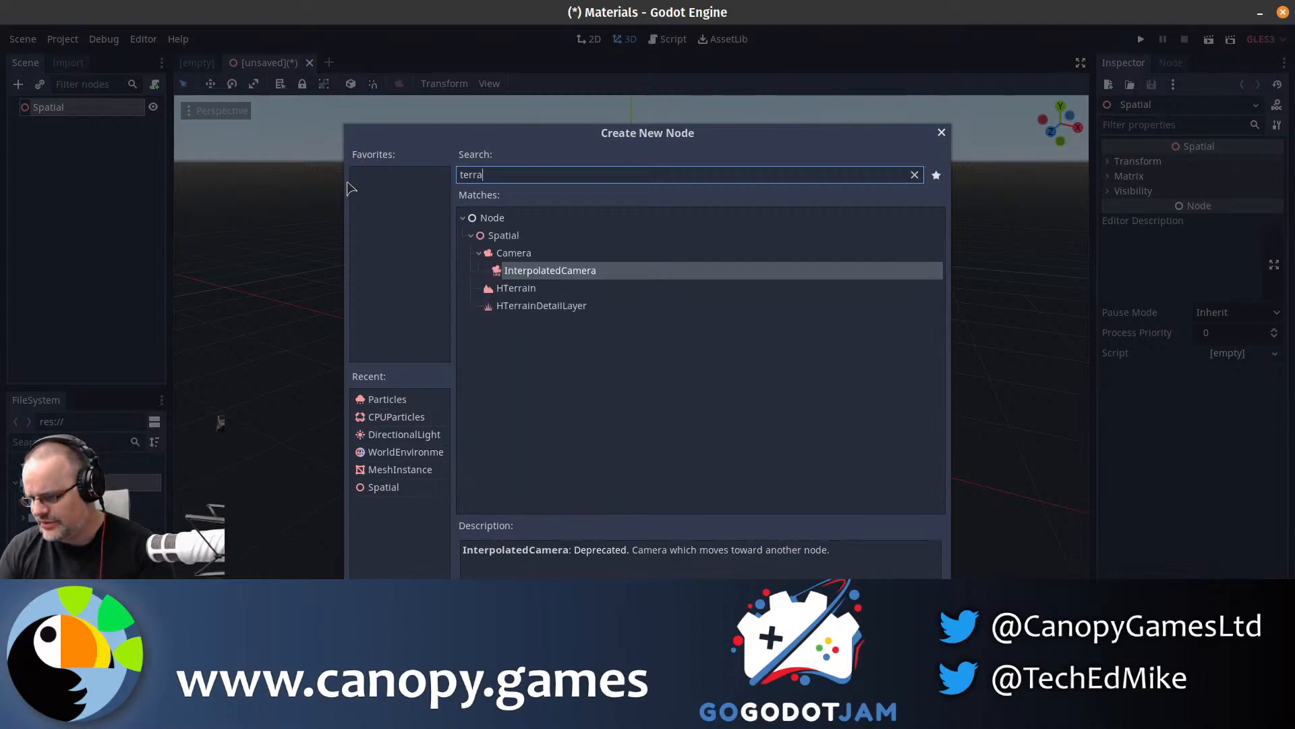
double_click(569, 289)
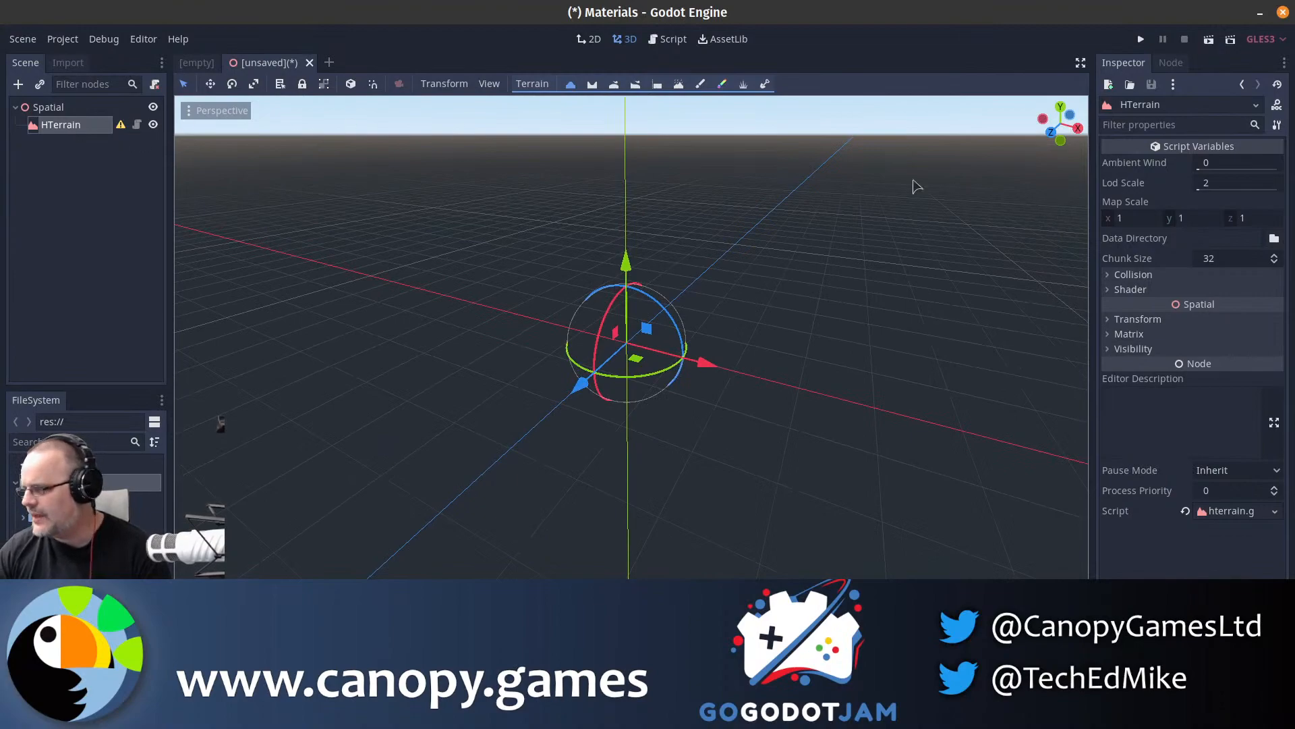
- Check the available terrain commands and read the HTerrain node's configuration warning
left_click(533, 88)
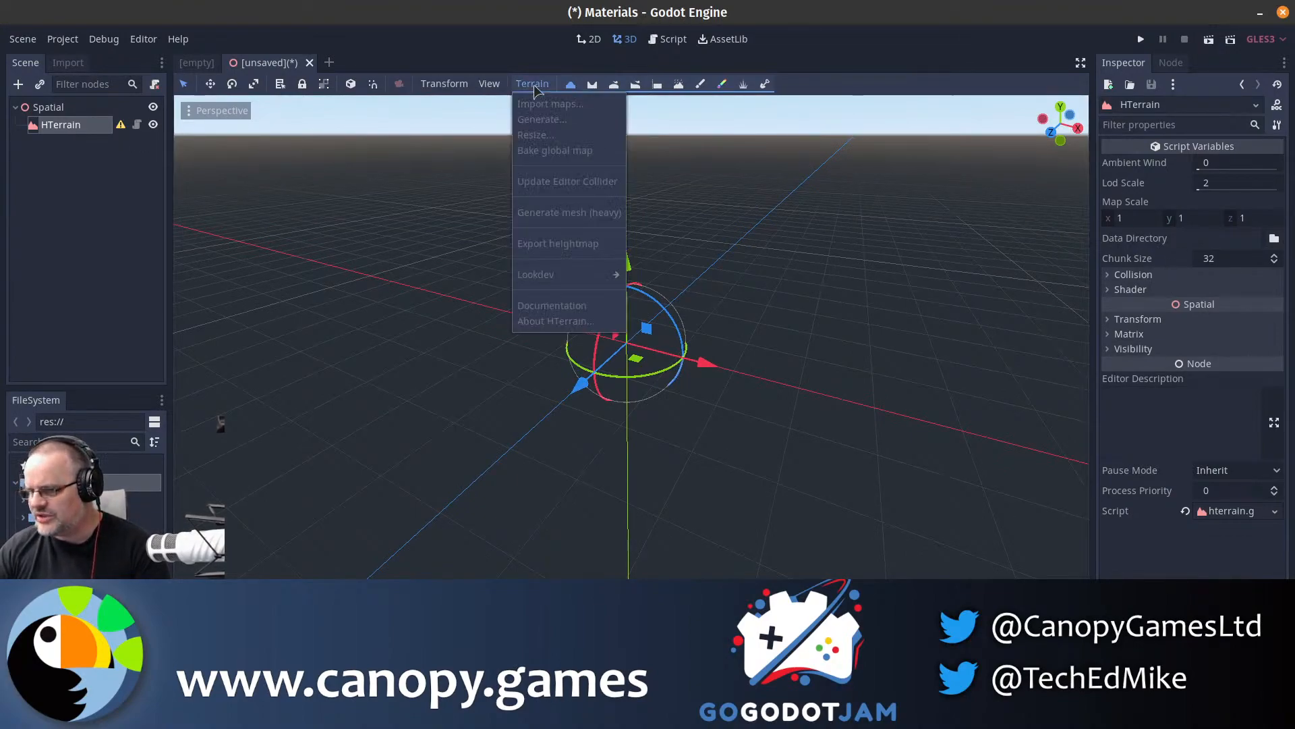
left_click(539, 88)
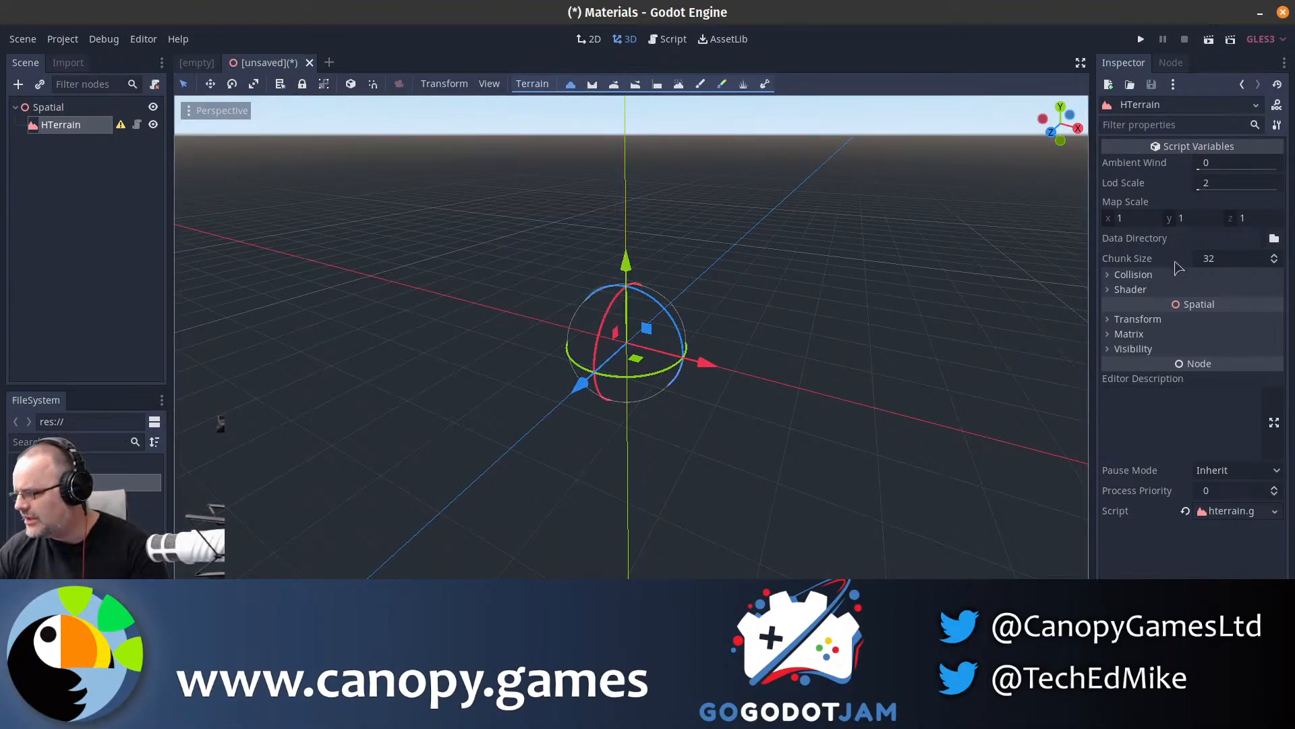
left_click(533, 84)
left_click(121, 126)
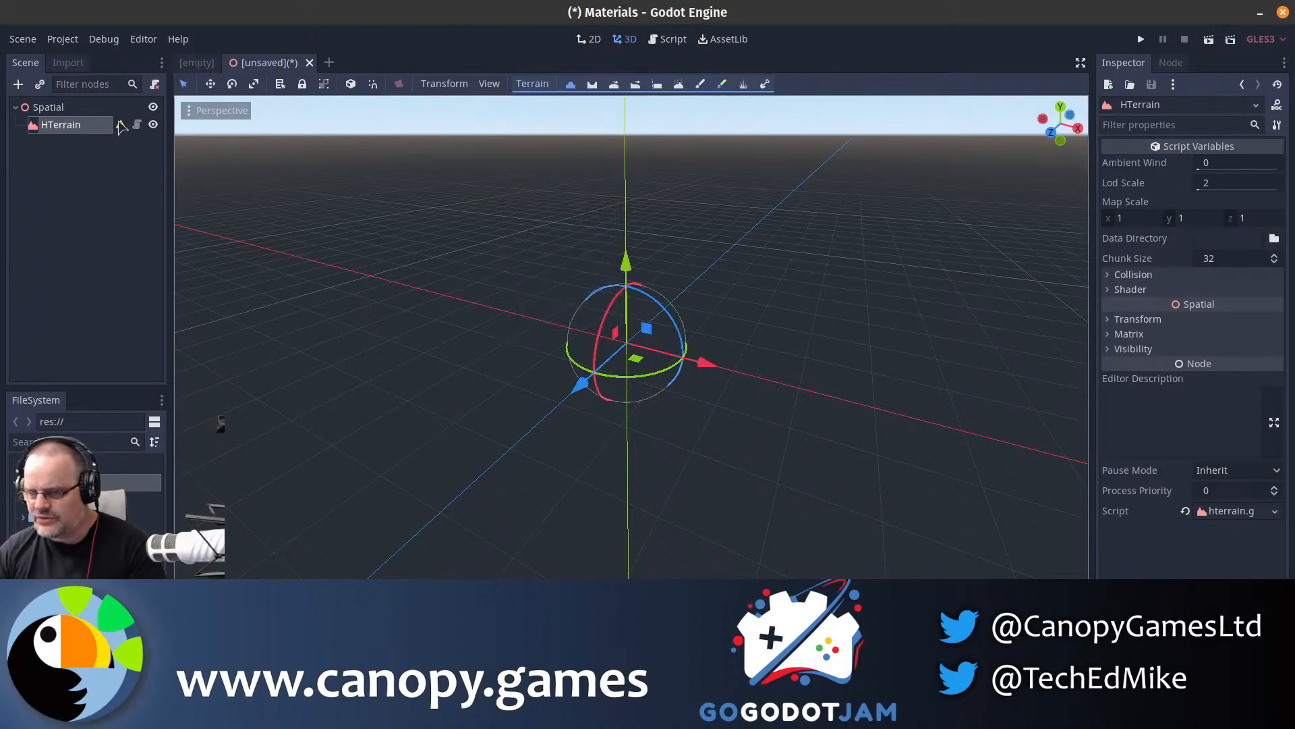
left_click(121, 126)
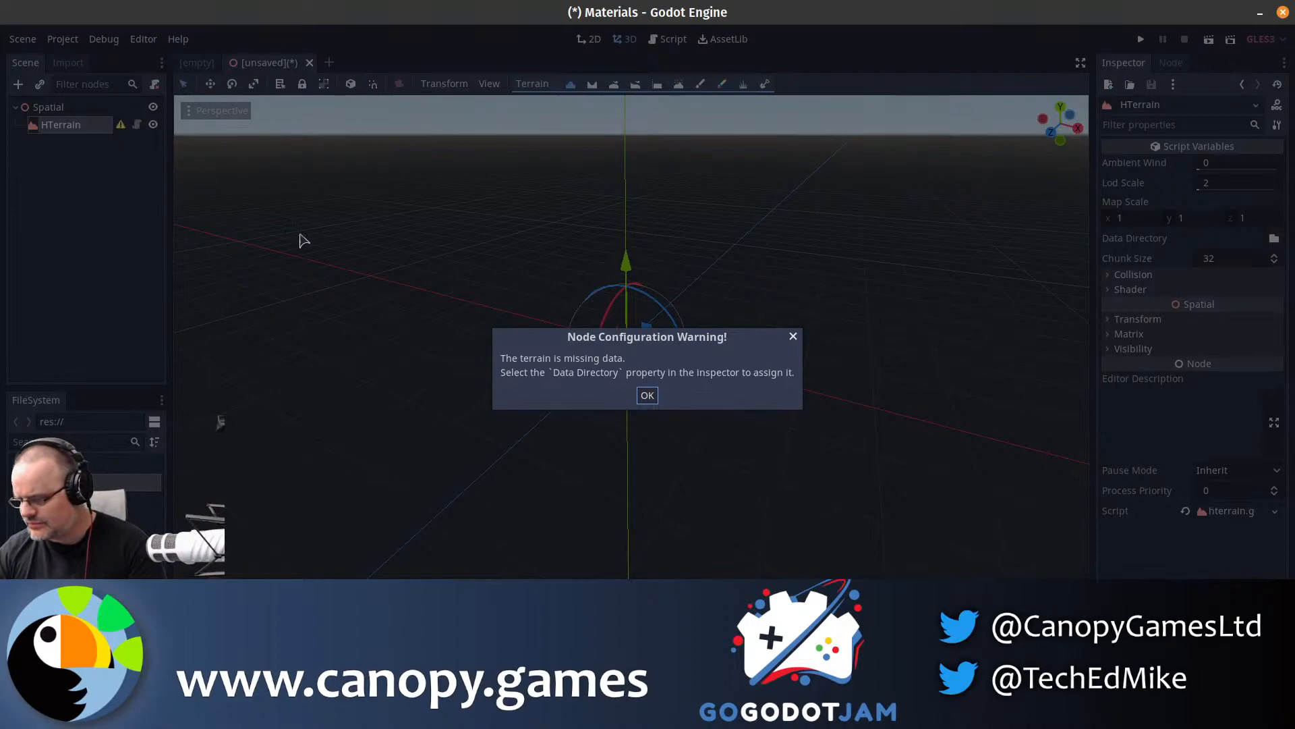
left_click(647, 398)
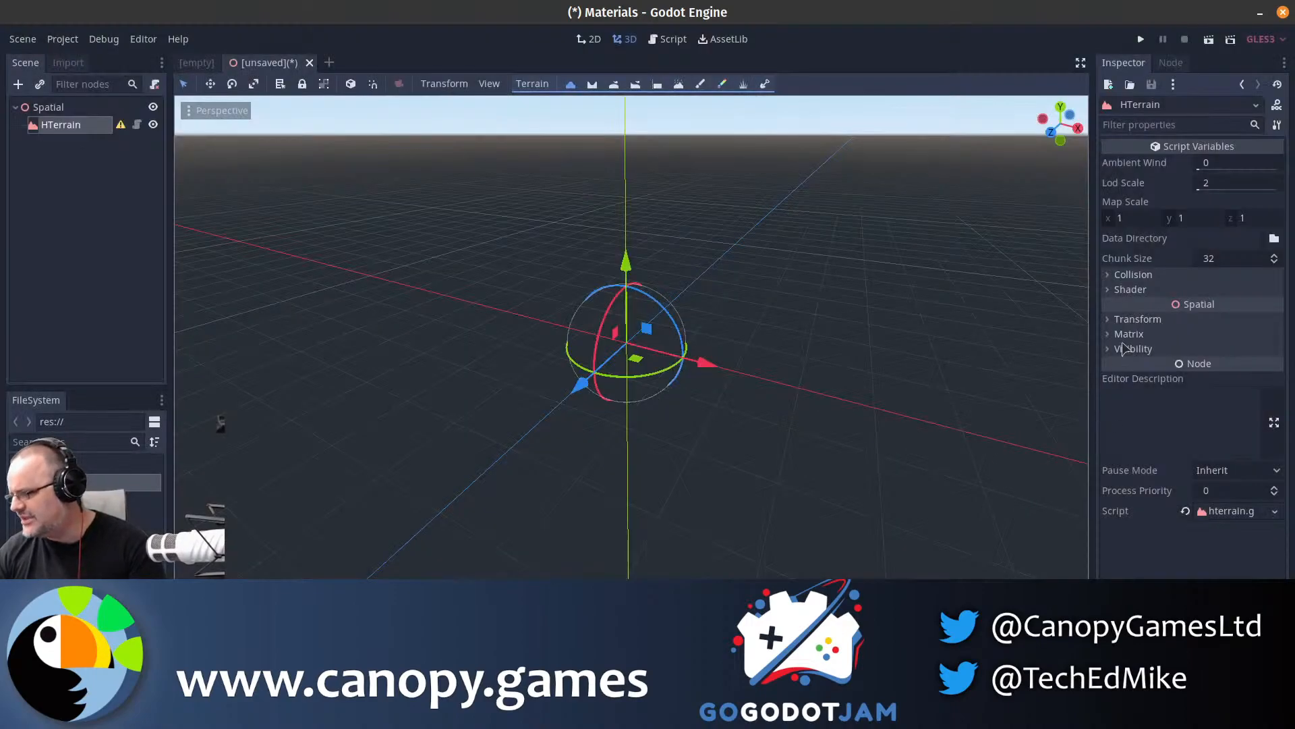
- Examine the HTerrain node's Collision, Shader and Shader Params properties, and reread its configuration warning
left_click(1159, 277)
left_click(1159, 276)
left_click(1159, 290)
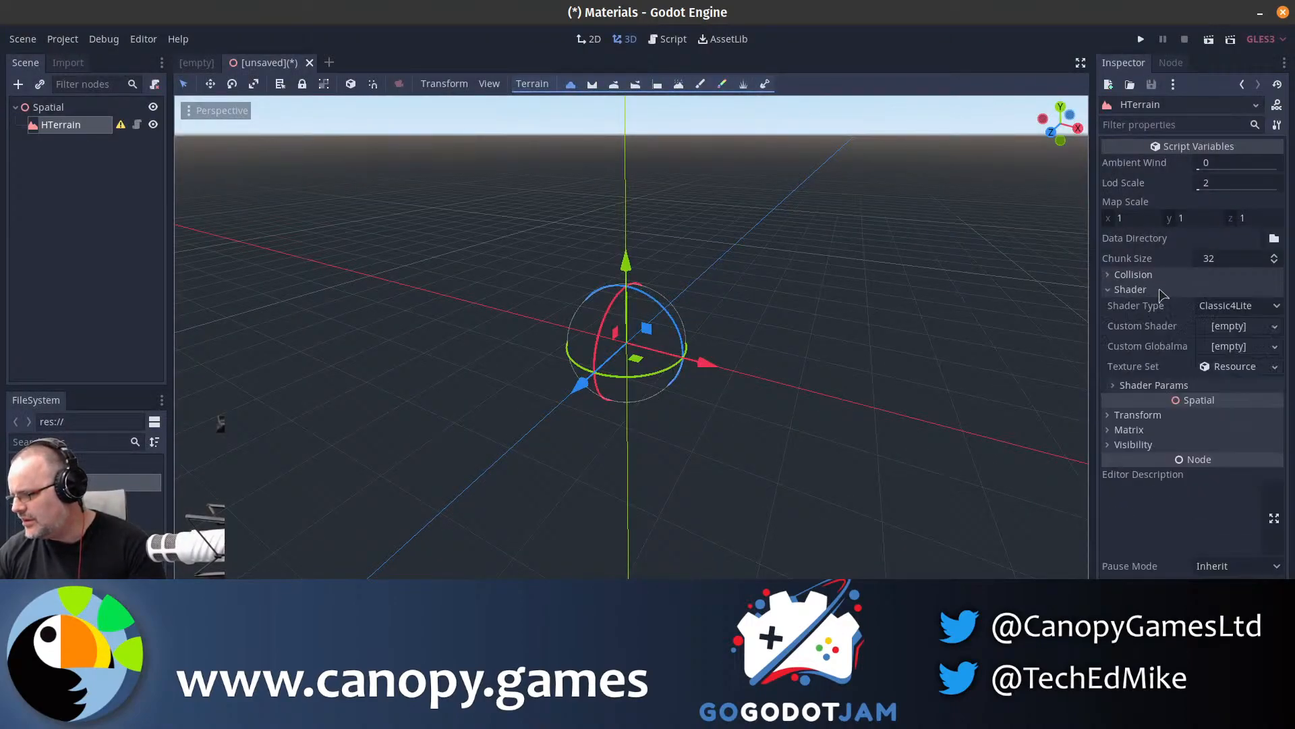
left_click(1162, 389)
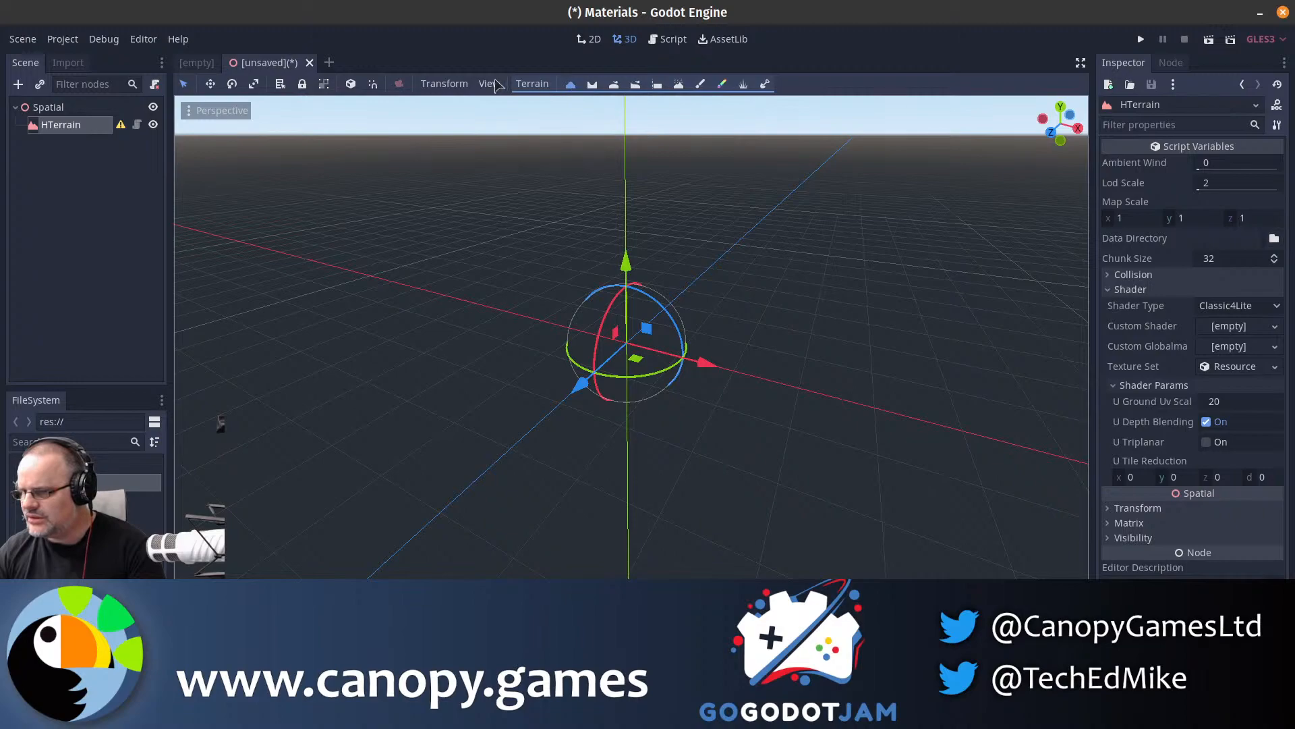
left_click(143, 175)
left_click(121, 127)
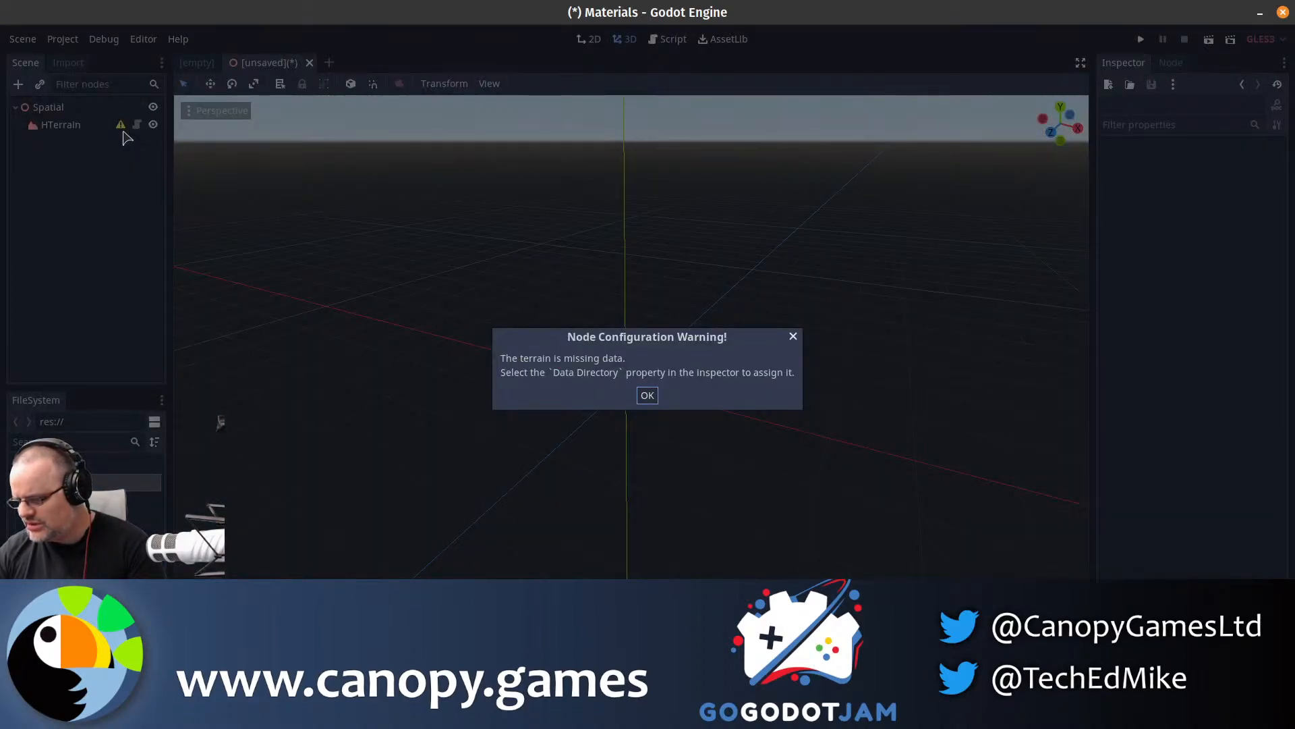
key("Escape")
- Create a TerrainData folder in the project root and assign it as the HTerrain node's Data Directory
left_click(105, 128)
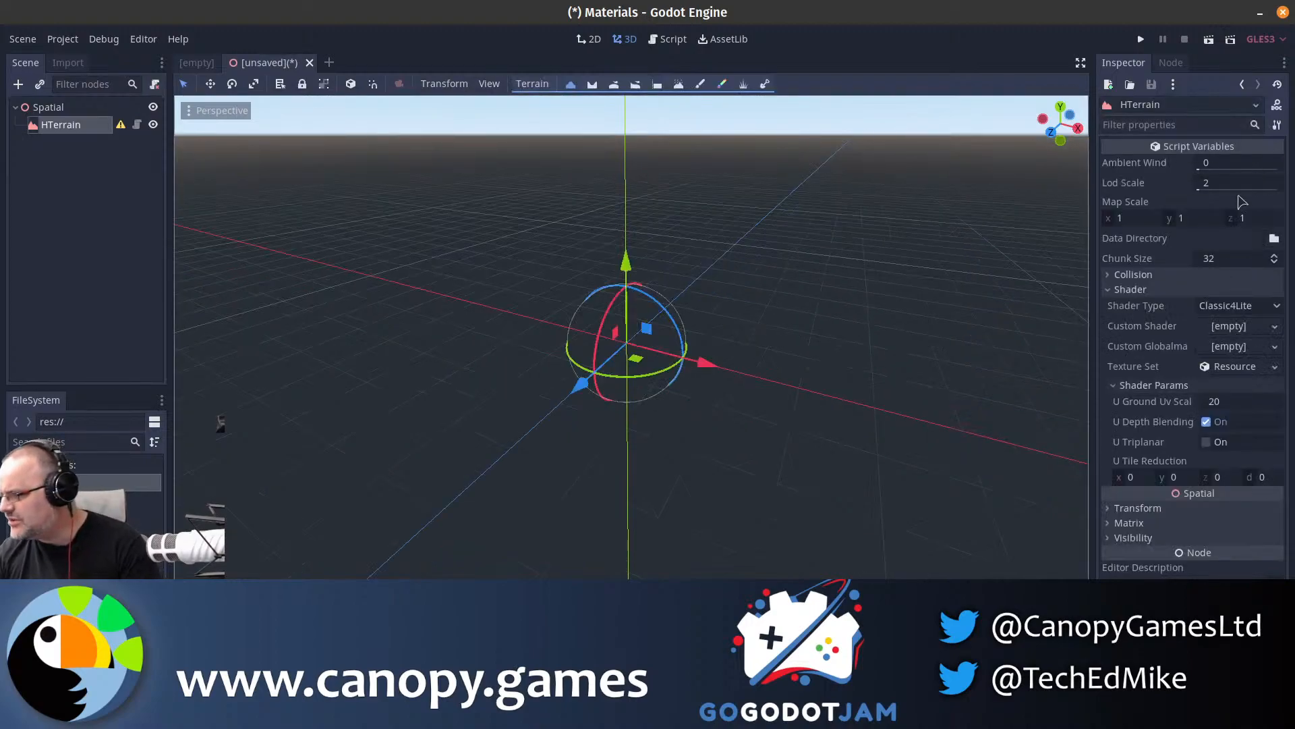
left_click(1274, 238)
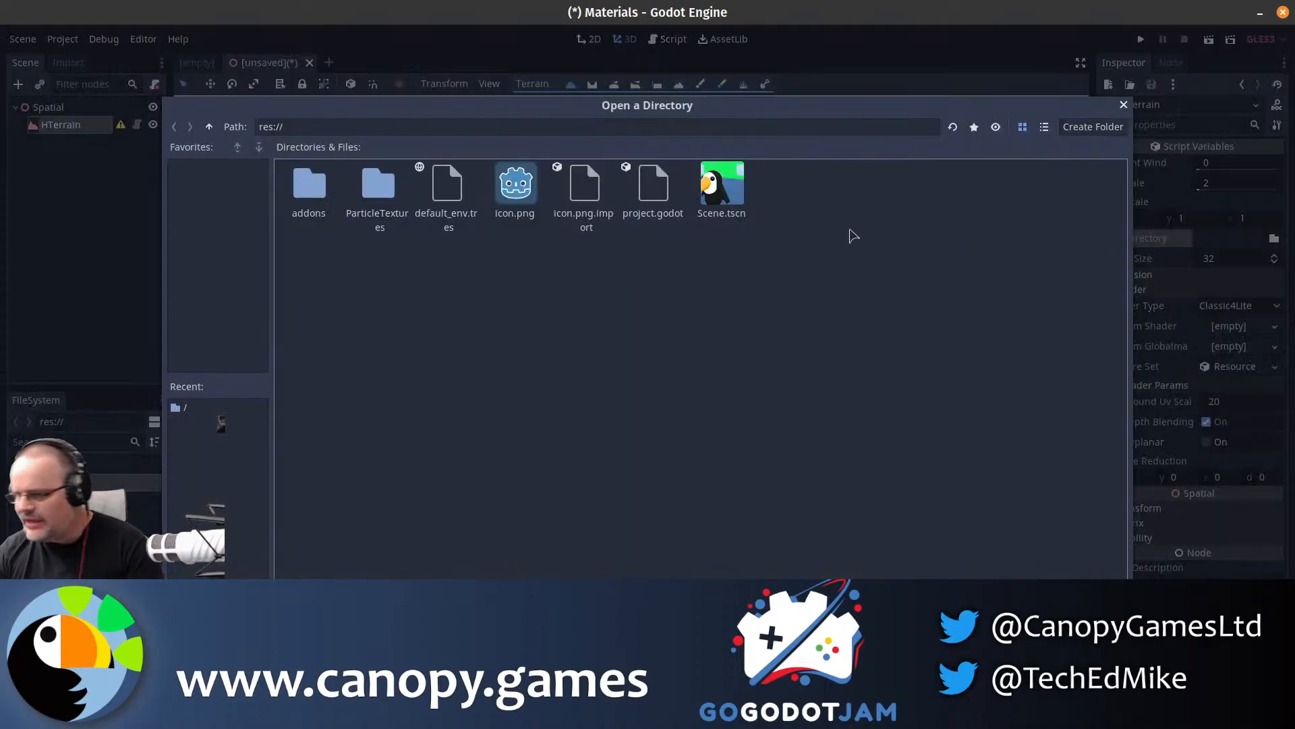
left_click(1086, 128)
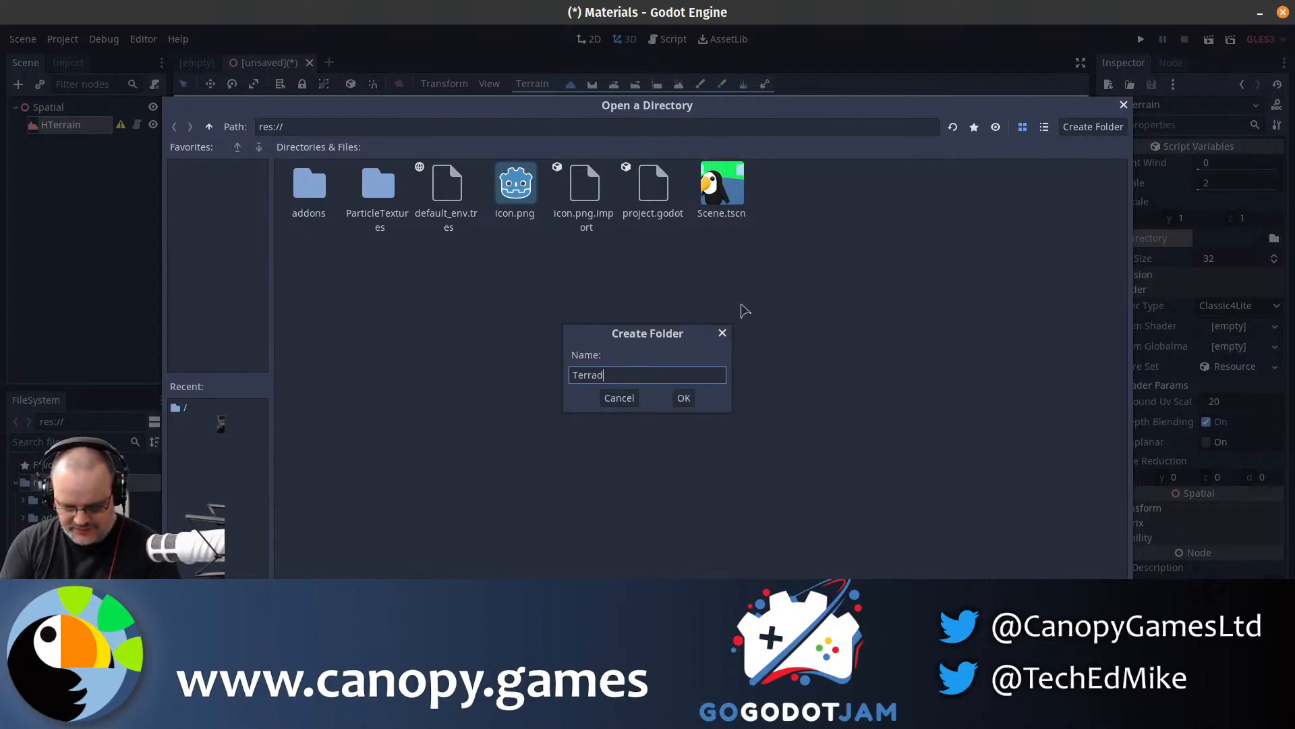
left_click(689, 401)
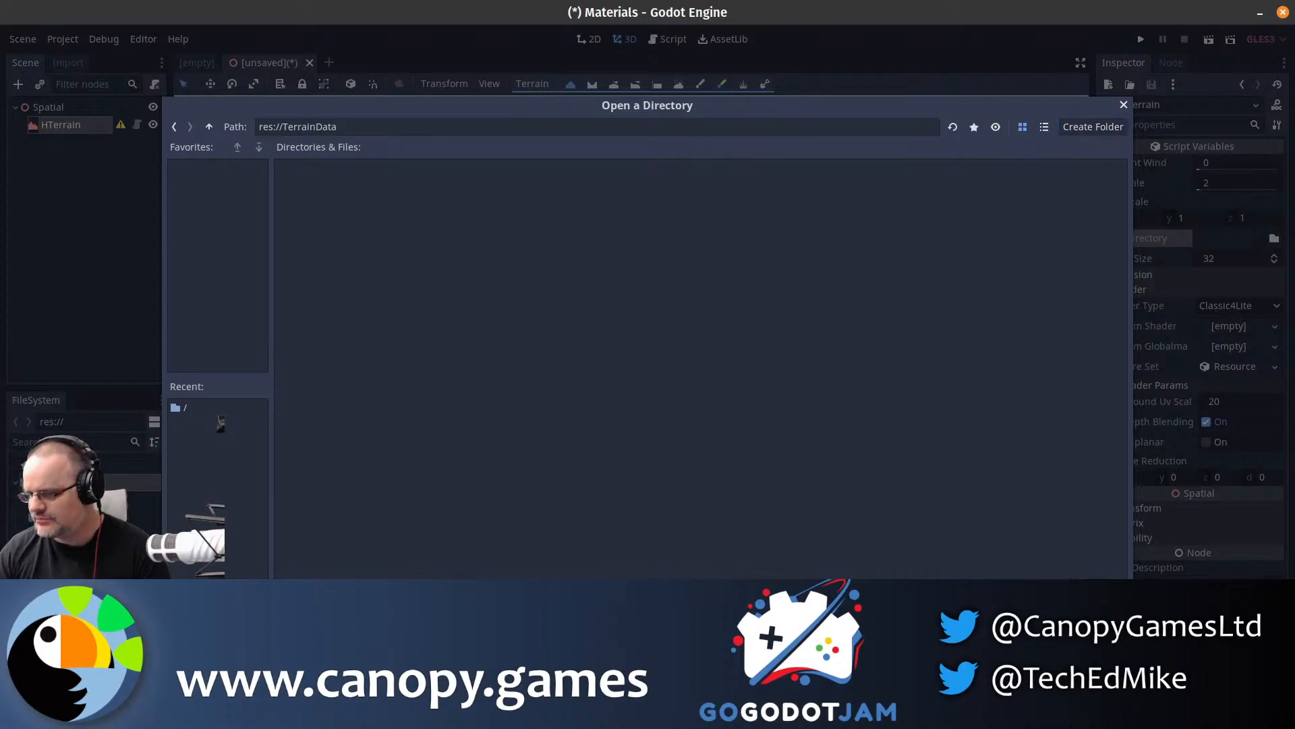
left_click(801, 626)
- Set the viewport's View Z-Far distance to 2000
mouse_move(798, 515)
right_mouse_down()
mouse_move(641, 355)
mouse_move(607, 371)
mouse_move(648, 367)
mouse_move(651, 397)
mouse_move(642, 376)
mouse_move(772, 456)
right_mouse_up()
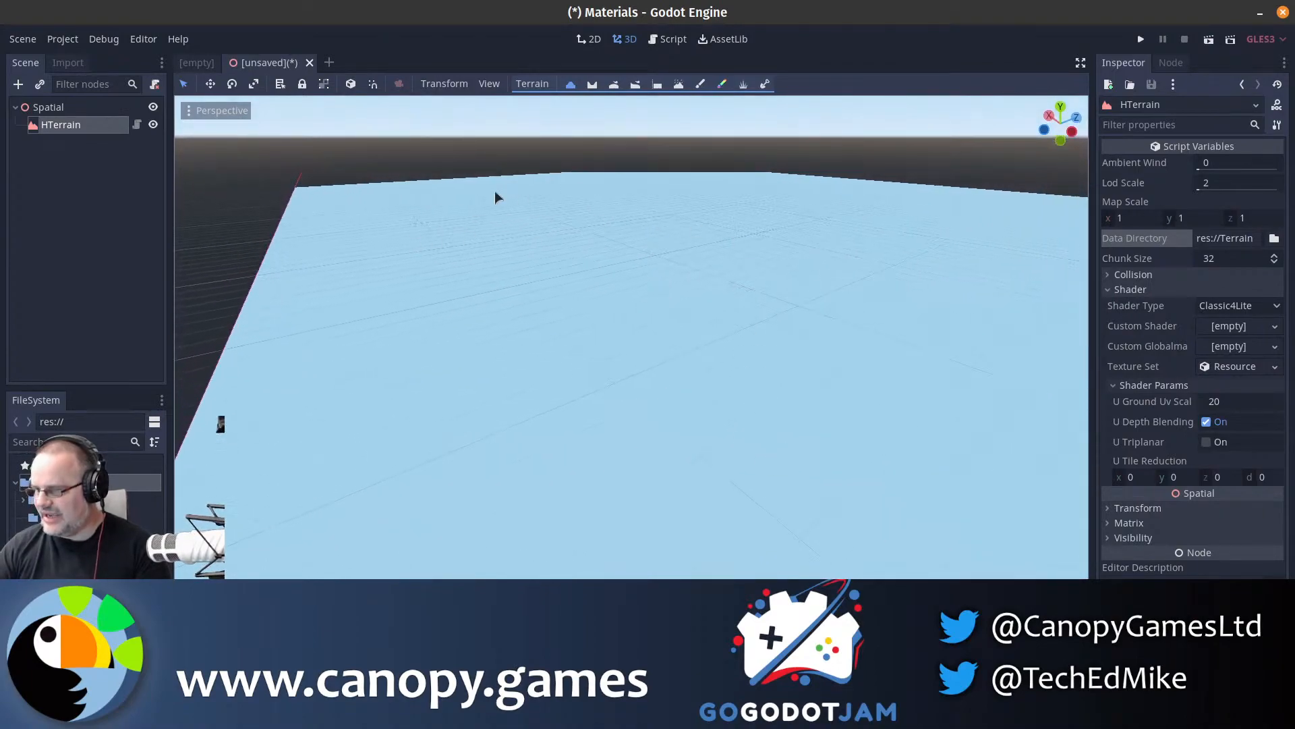
left_click(490, 84)
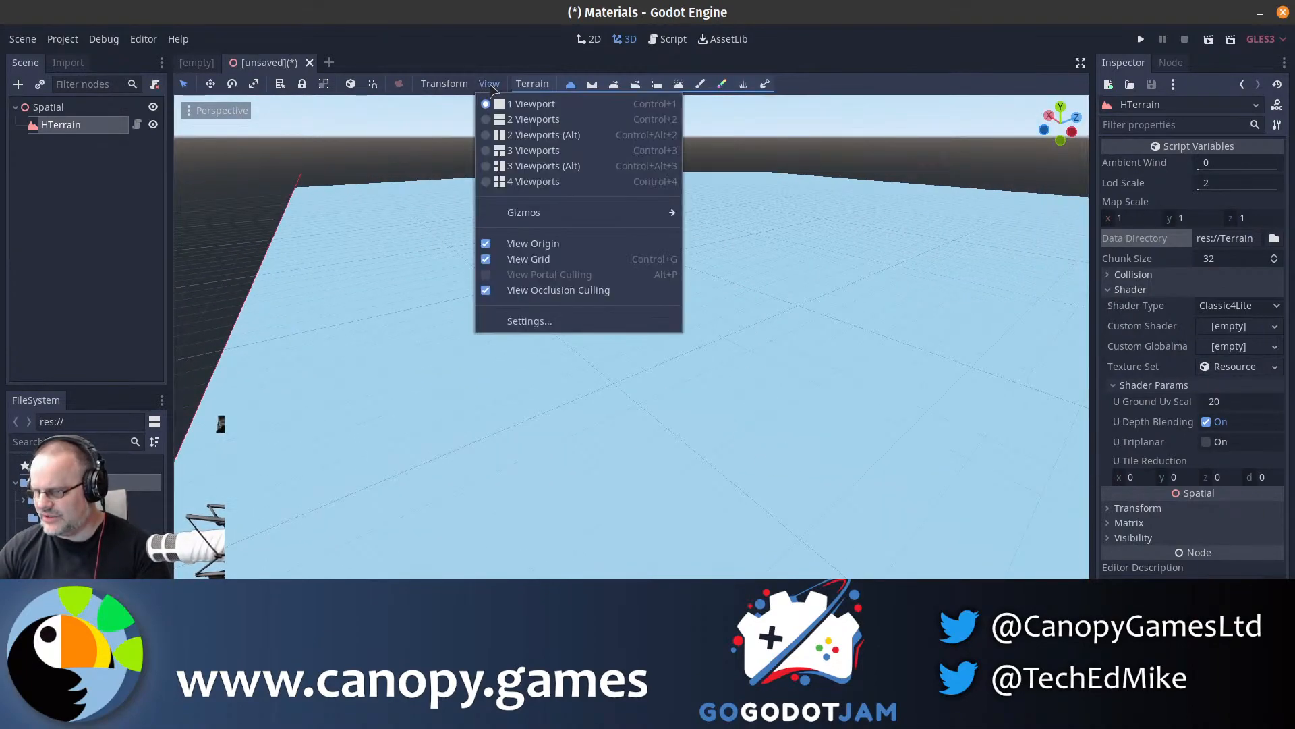
left_click(532, 322)
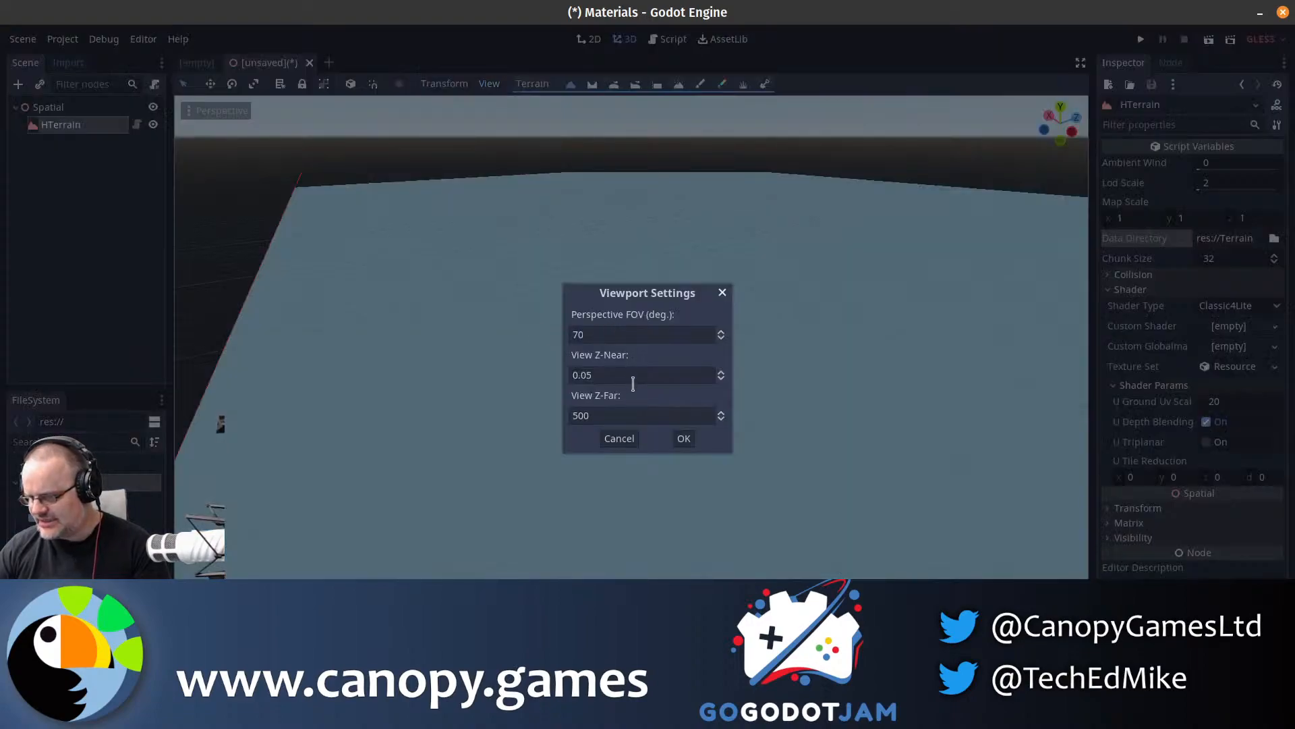
left_click(630, 408)
key("ctrl+a")
type("2000")
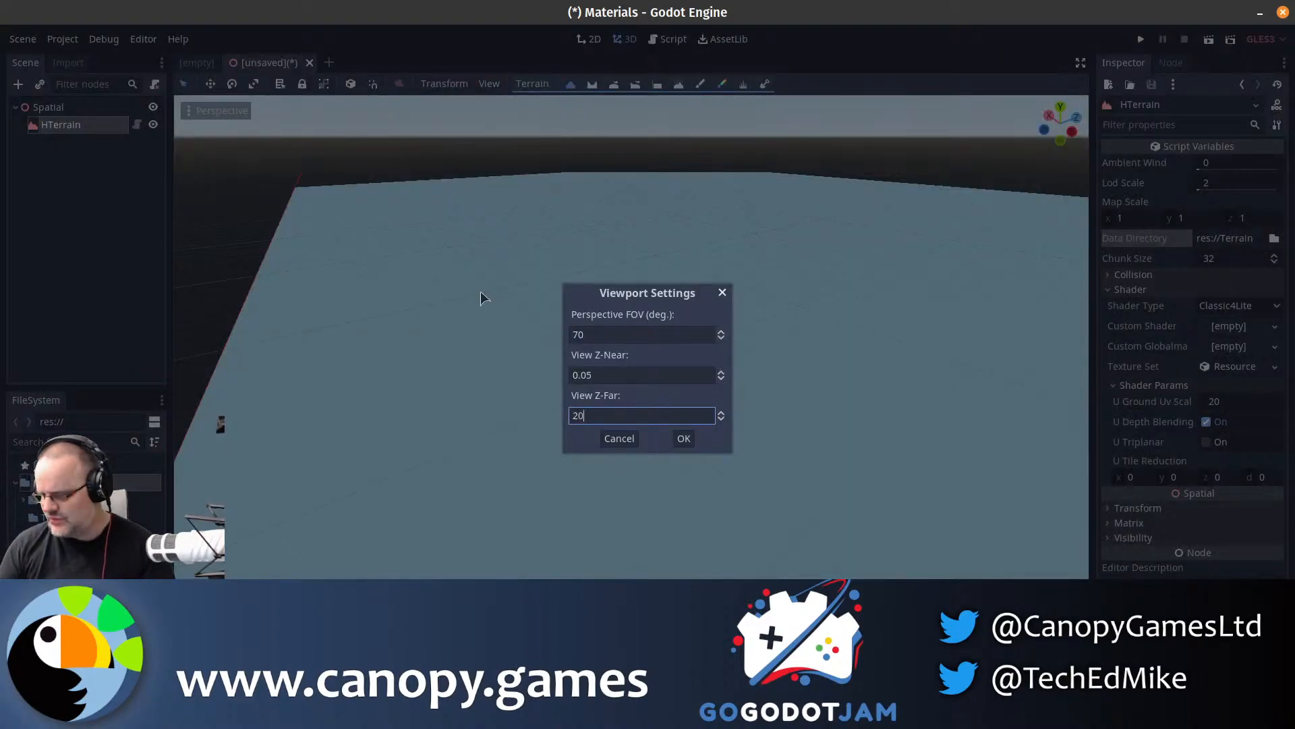
left_click(683, 439)
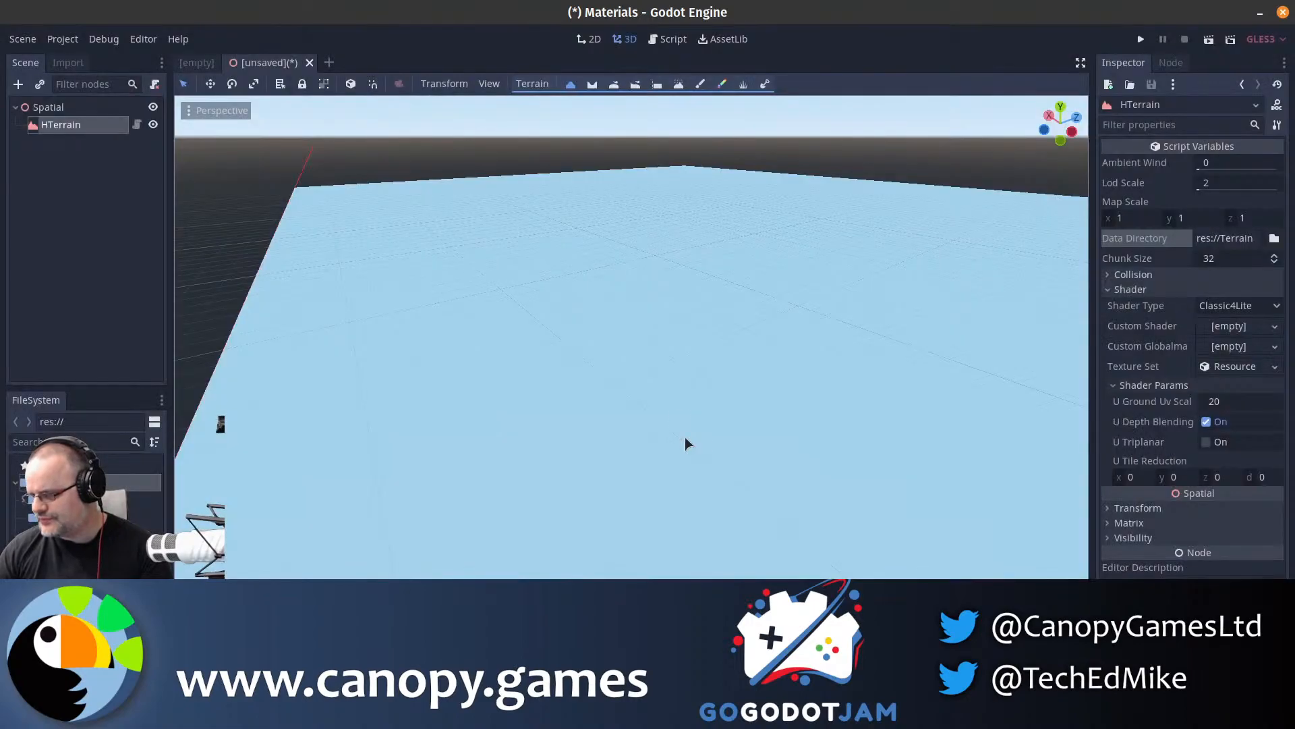
- Sculpt a group of hills along the near edge of the flat terrain with the Raise brush
mouse_move(653, 372)
right_mouse_down()
mouse_move(625, 380)
mouse_move(722, 370)
right_mouse_up()
key("e")
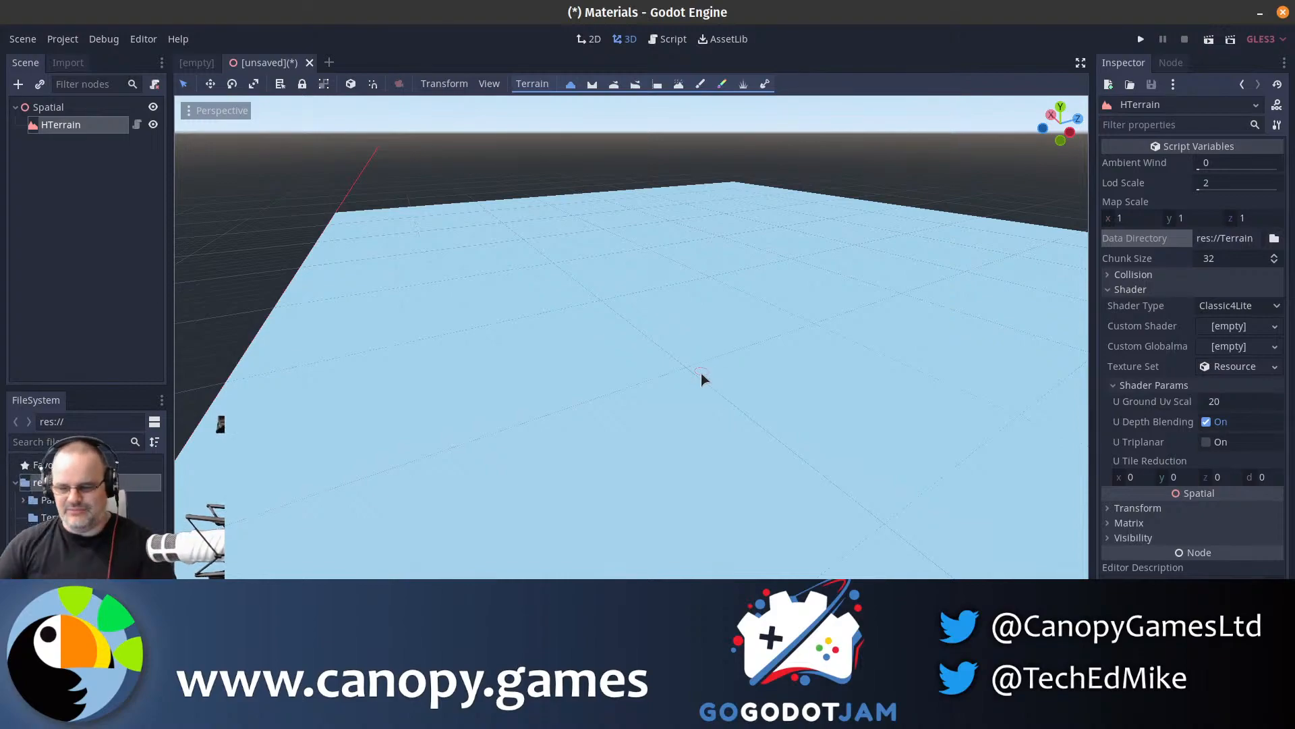
mouse_move(712, 363)
right_mouse_down()
mouse_move(743, 365)
mouse_move(715, 363)
right_mouse_up()
key("e")
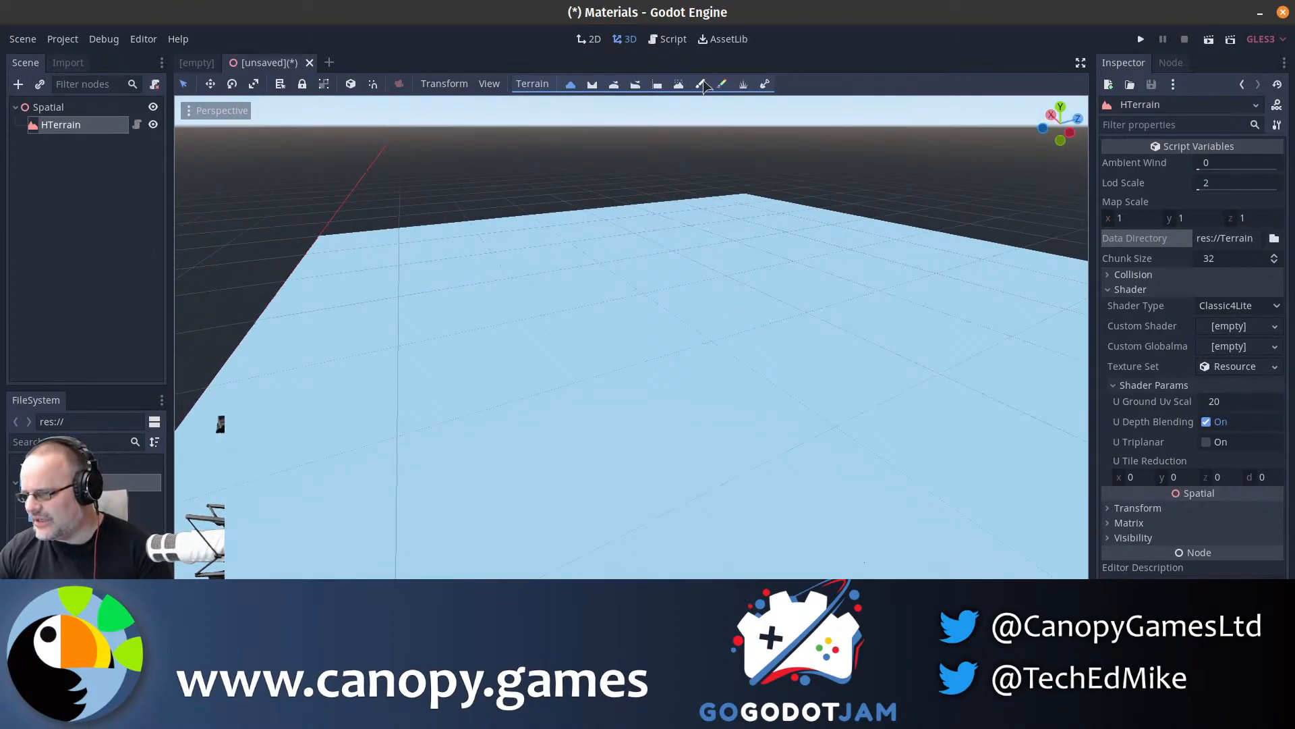
left_click(614, 84)
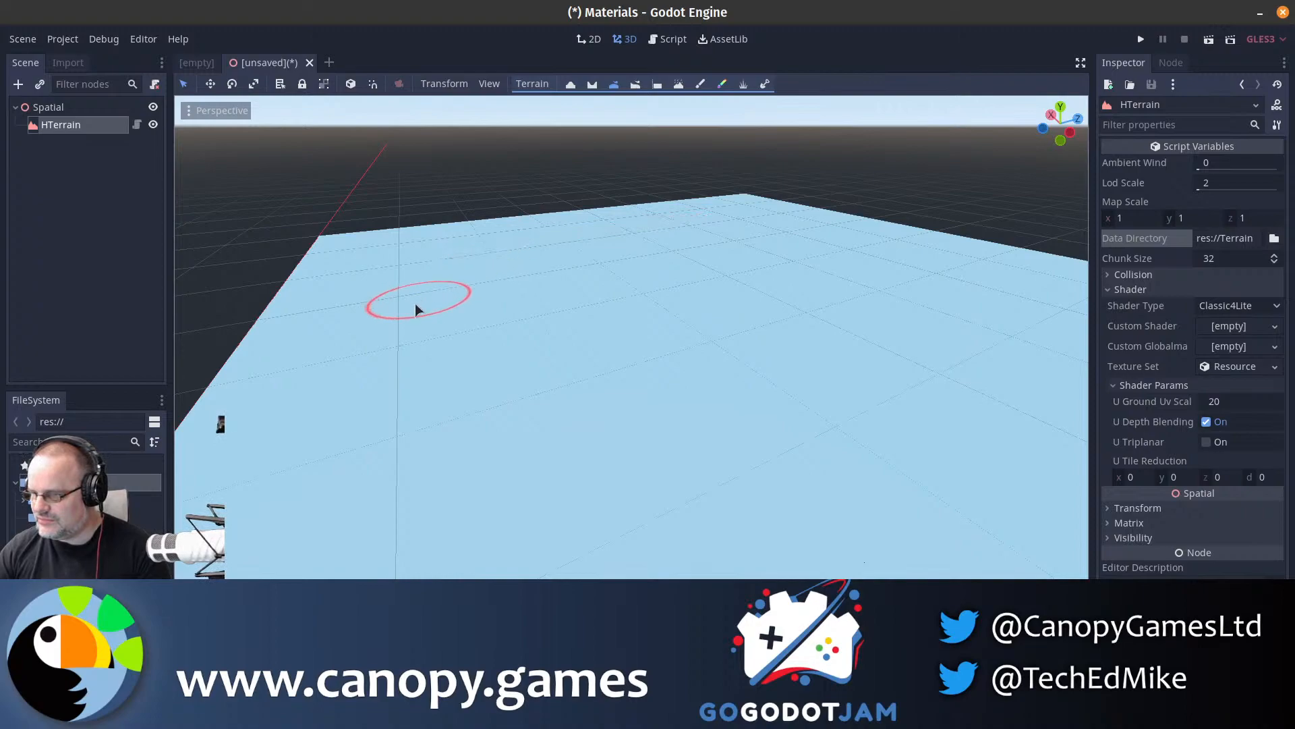
mouse_move(381, 278)
right_mouse_down()
mouse_move(352, 285)
mouse_move(453, 185)
right_mouse_up()
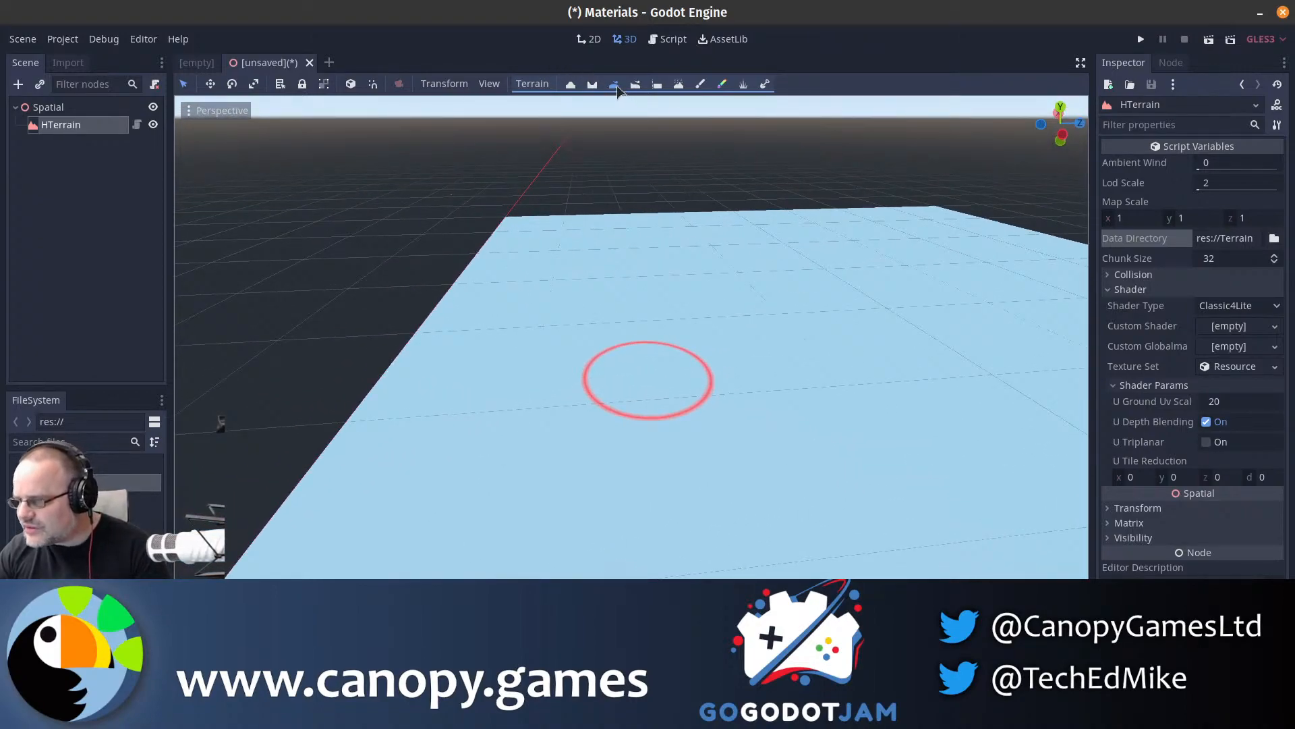
left_click(571, 84)
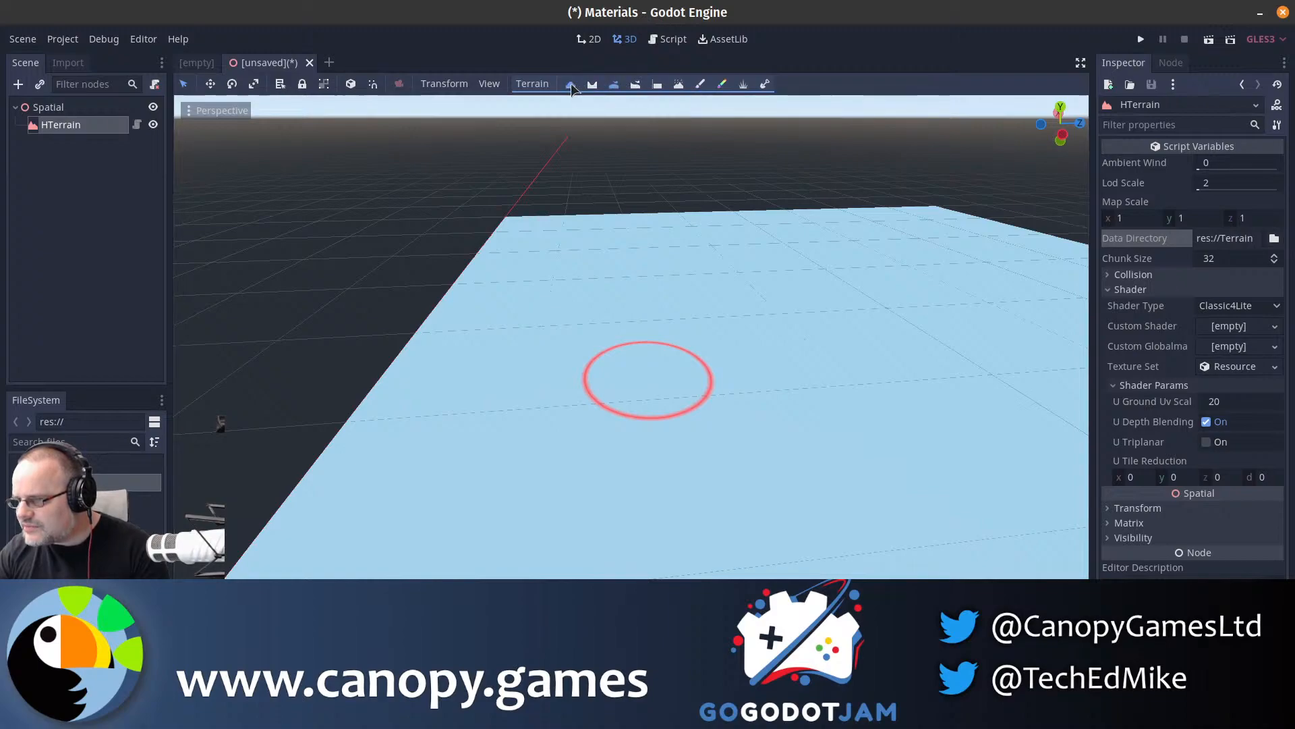
mouse_move(548, 269)
left_mouse_down()
mouse_move(463, 364)
mouse_move(448, 319)
mouse_move(558, 293)
mouse_move(672, 291)
mouse_move(463, 384)
mouse_move(662, 326)
mouse_move(593, 322)
mouse_move(414, 432)
mouse_move(630, 304)
left_mouse_up()
mouse_move(821, 272)
right_mouse_down()
mouse_move(789, 274)
mouse_move(808, 294)
mouse_move(804, 351)
right_mouse_up()
key("e")
scroll(820, 271, "up", 10)
mouse_move(760, 242)
left_mouse_down()
mouse_move(637, 222)
mouse_move(656, 108)
left_mouse_up()
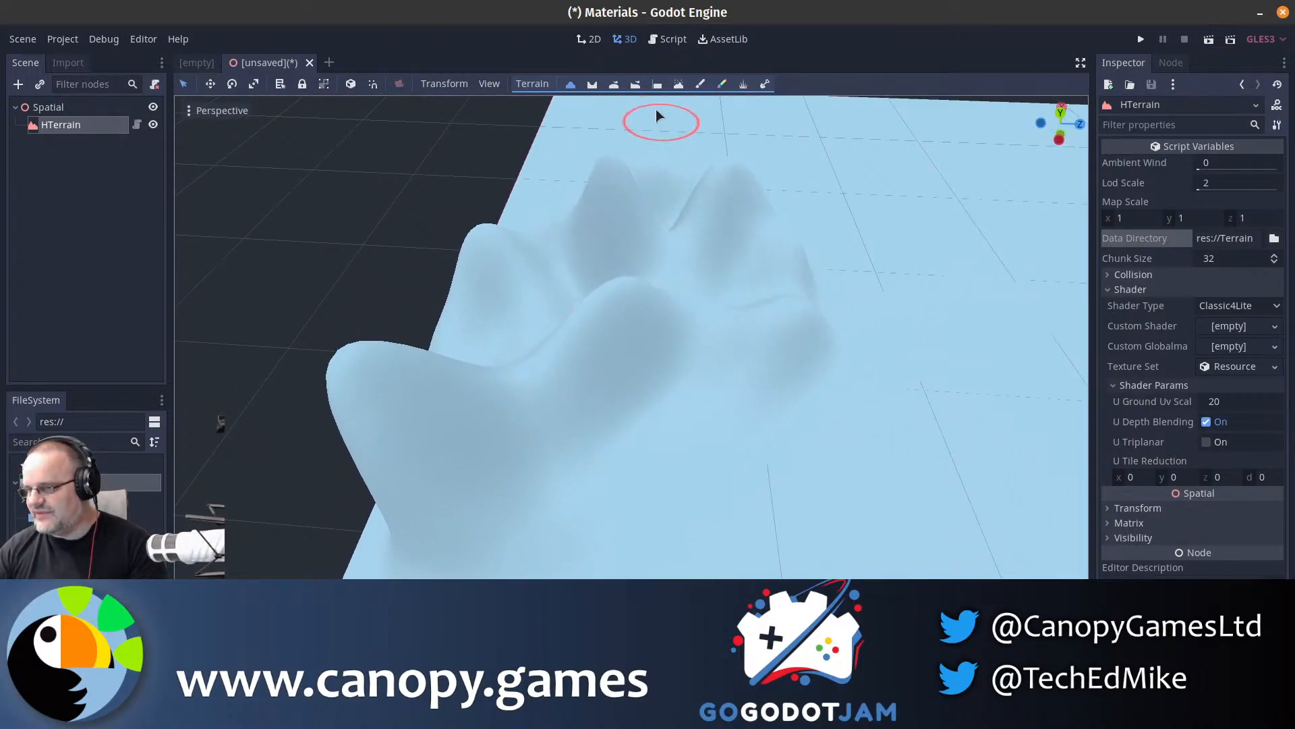
- Level the sculpted hills into a broad plateau along the terrain's edge with the Flatten brush, enlarging the brush for the final strokes
left_click(658, 84)
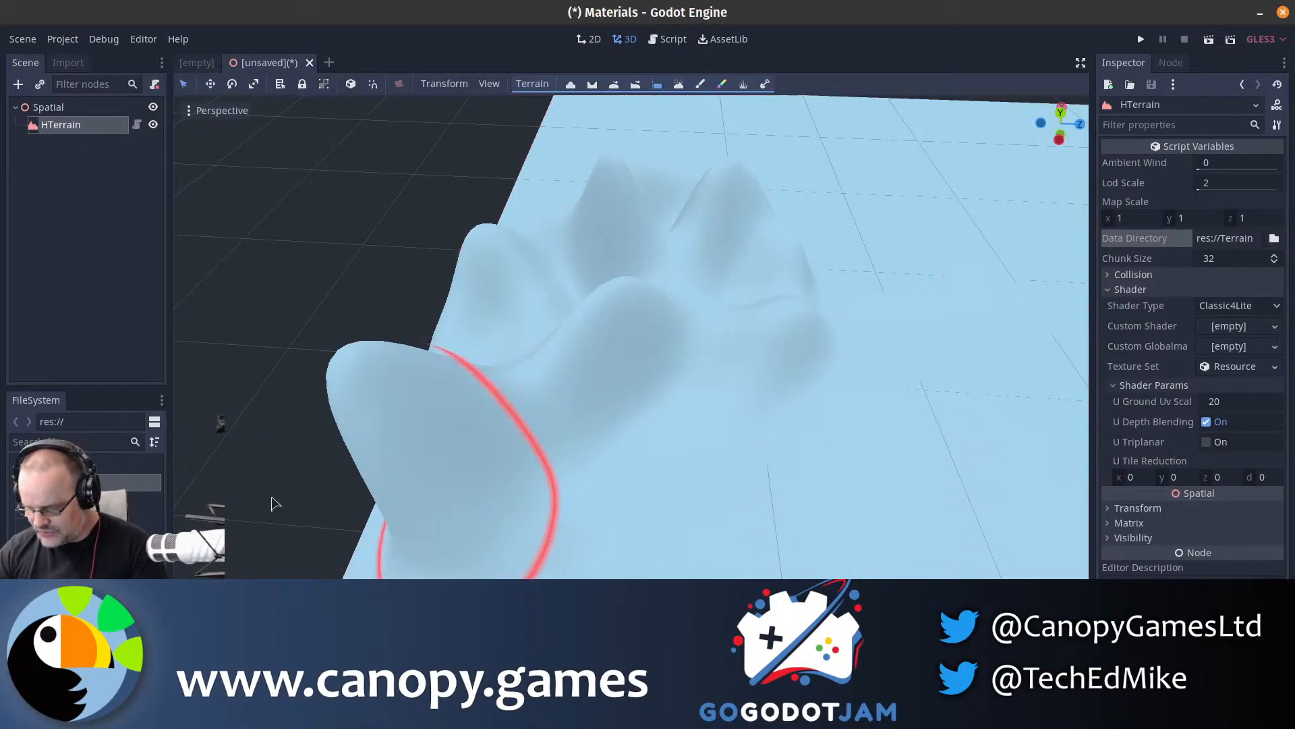
mouse_move(587, 301)
left_mouse_down()
mouse_move(500, 346)
mouse_move(607, 341)
mouse_move(717, 278)
mouse_move(454, 240)
mouse_move(509, 232)
mouse_move(447, 358)
left_mouse_up()
mouse_move(447, 358)
right_mouse_down()
mouse_move(456, 323)
mouse_move(442, 317)
mouse_move(490, 293)
right_mouse_up()
key("w")
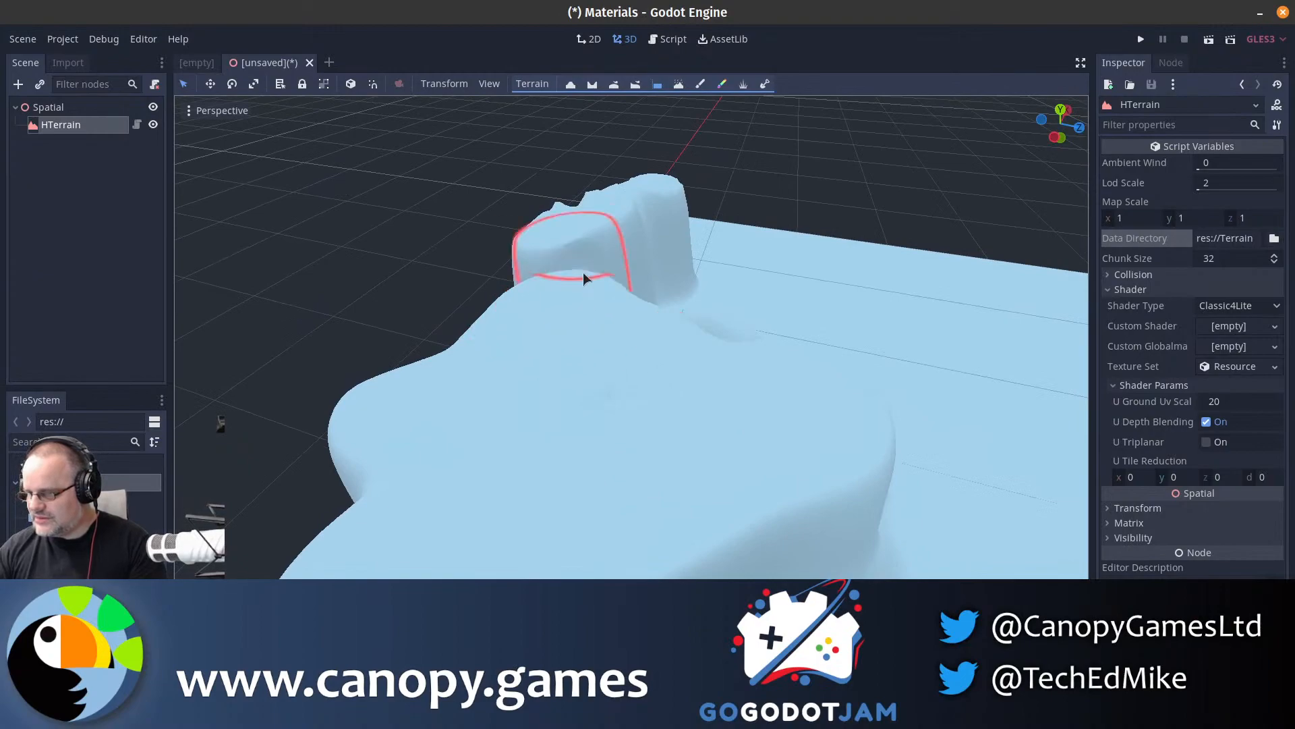
mouse_move(583, 273)
left_mouse_down()
mouse_move(723, 341)
mouse_move(662, 283)
mouse_move(642, 307)
mouse_move(659, 297)
mouse_move(690, 321)
mouse_move(646, 321)
mouse_move(633, 295)
left_mouse_up()
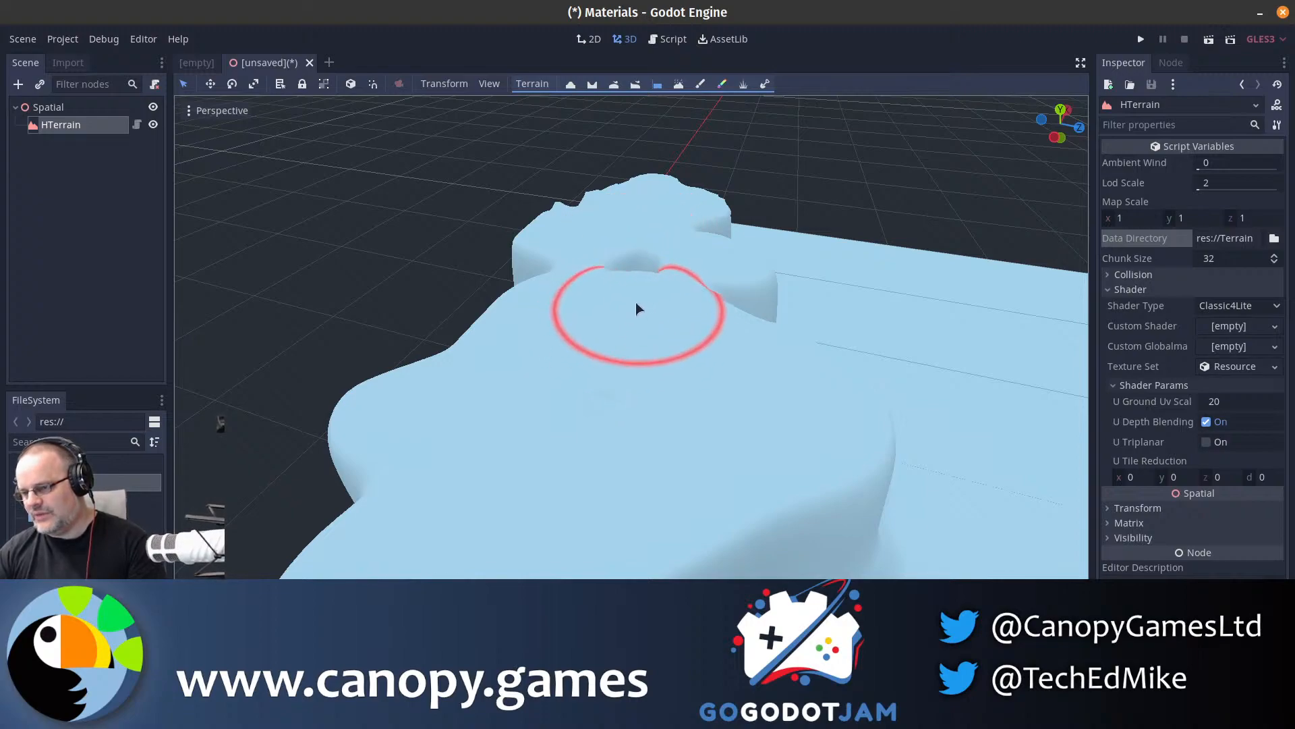
left_click(422, 614)
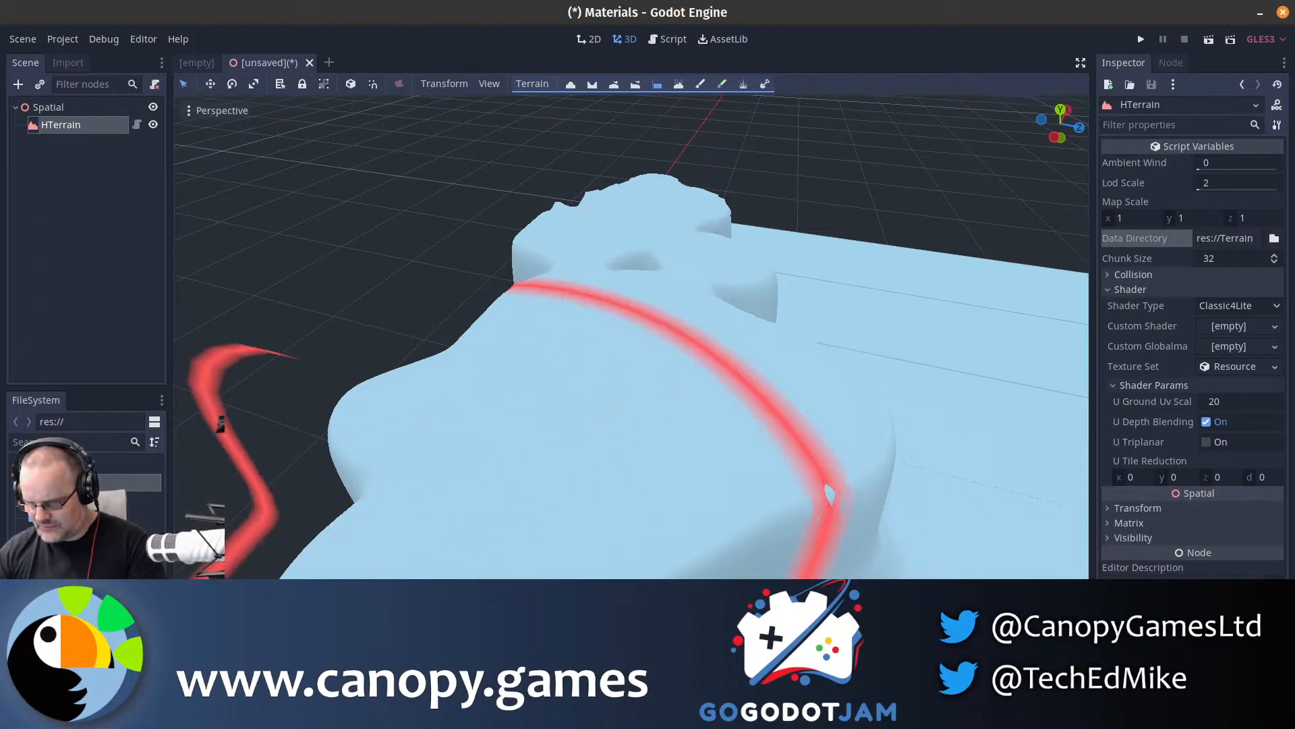
mouse_move(600, 405)
left_mouse_down()
mouse_move(626, 259)
mouse_move(734, 207)
mouse_move(792, 236)
mouse_move(802, 281)
left_mouse_up()
mouse_move(803, 282)
middle_mouse_down()
mouse_move(624, 404)
mouse_move(678, 382)
middle_mouse_up()
- Set the HTerrain node's Shader Type to LowPoly and choose a bright green for the Color Paint brush
left_click(723, 84)
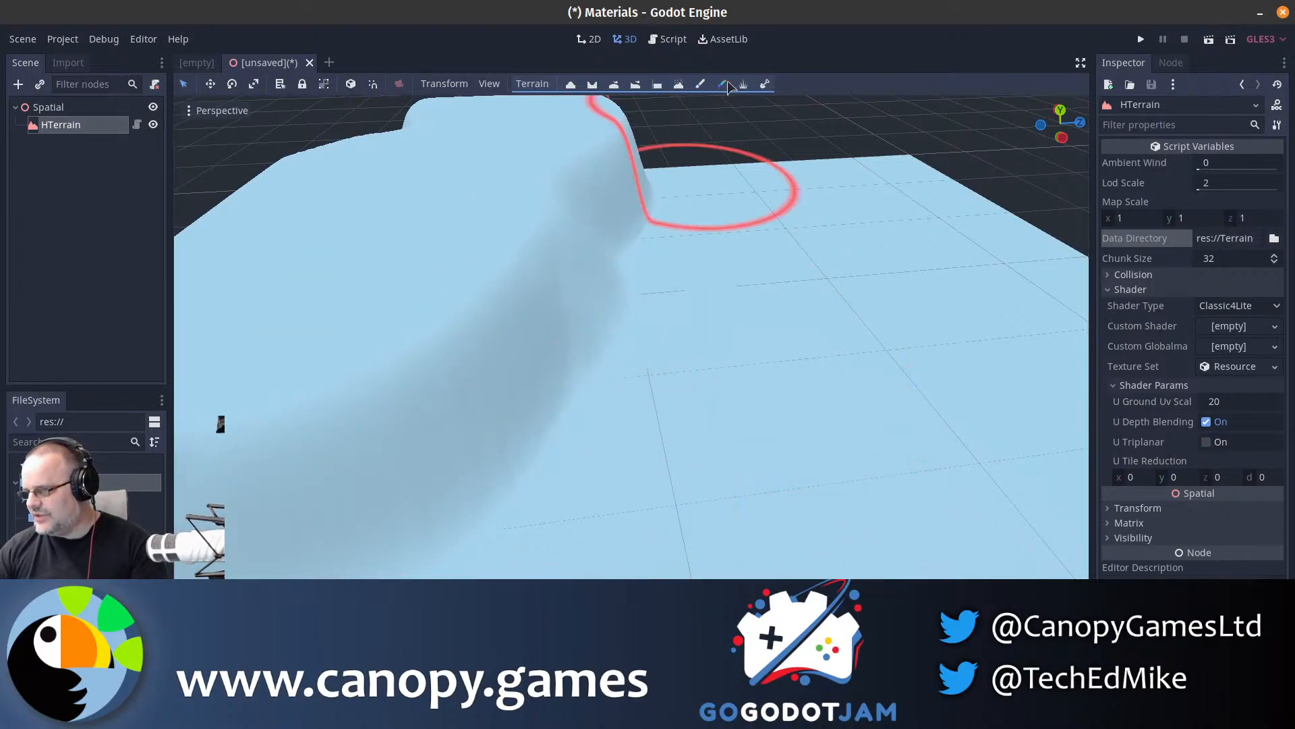
left_click(1250, 309)
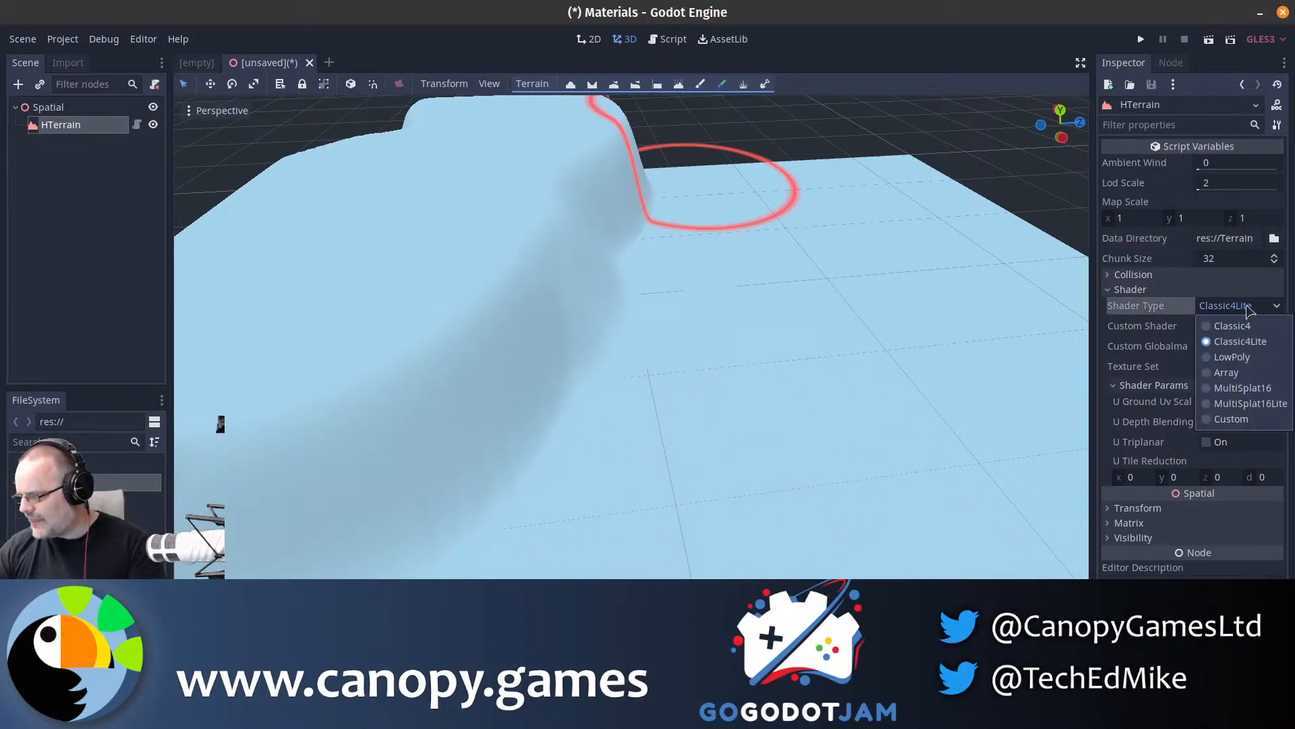
left_click(1240, 359)
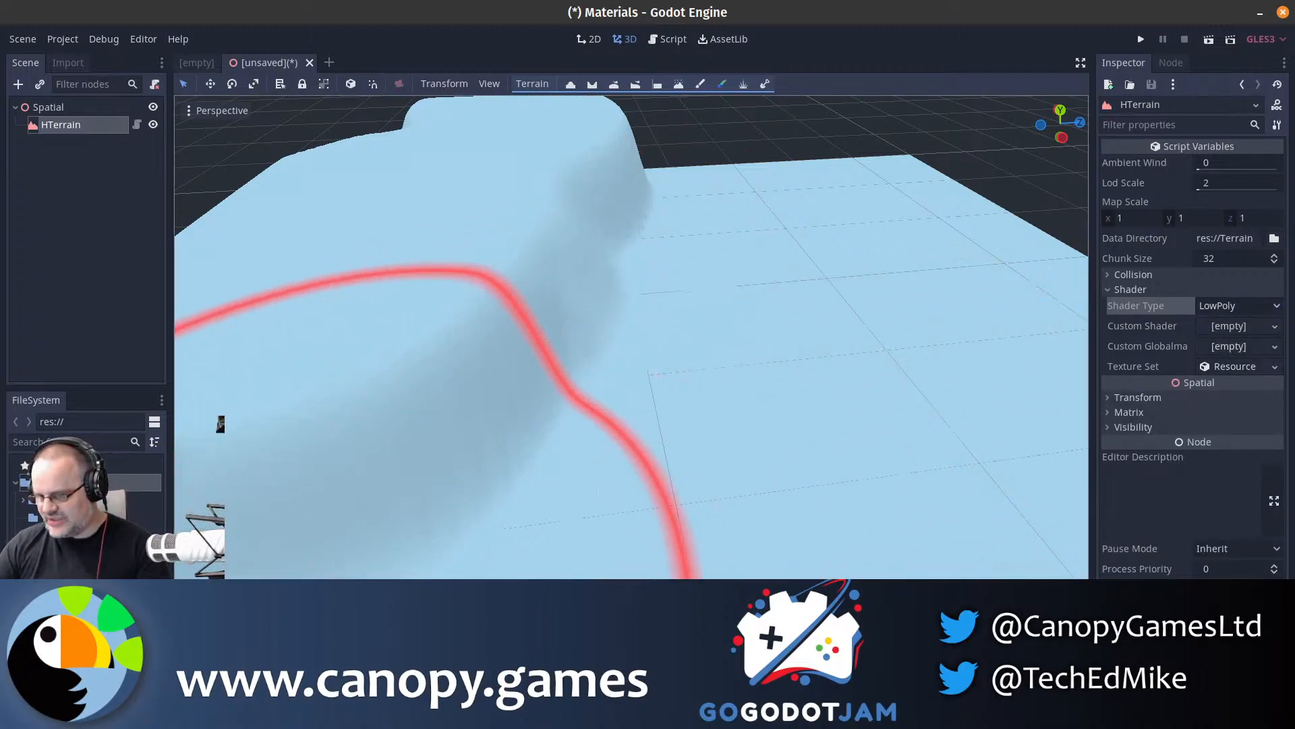
left_click(270, 671)
left_click(279, 401)
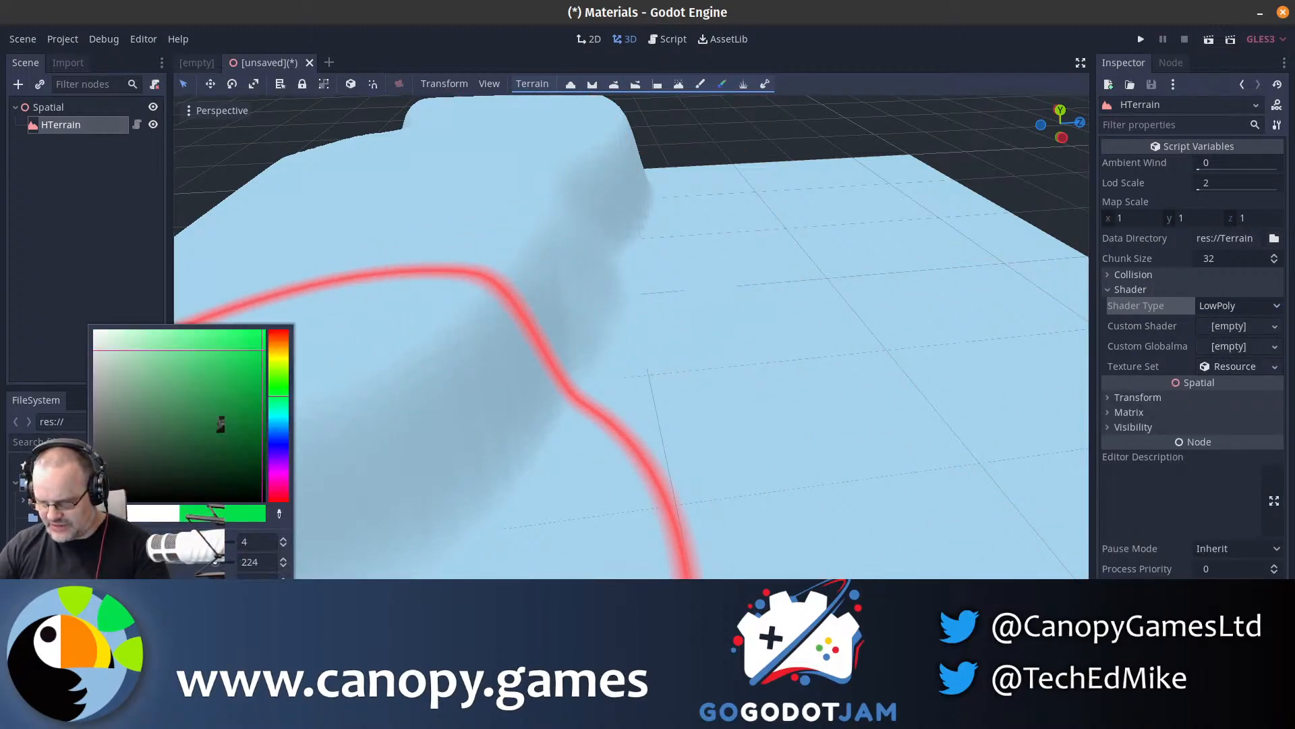
- Paint the plateau and most of the surrounding flat terrain green with the Color Paint brush
left_click(685, 398)
mouse_move(703, 366)
left_mouse_down()
mouse_move(902, 155)
mouse_move(671, 285)
mouse_move(546, 128)
mouse_move(304, 477)
mouse_move(924, 162)
mouse_move(998, 152)
left_mouse_up()
middle_click_drag(681, 337, 587, 354)
scroll(627, 344, "down", 4)
mouse_move(723, 243)
left_mouse_down()
mouse_move(661, 175)
mouse_move(399, 448)
mouse_move(913, 514)
left_mouse_up()
right_click_drag(913, 506, 1032, 502)
middle_click_drag(438, 442, 558, 425)
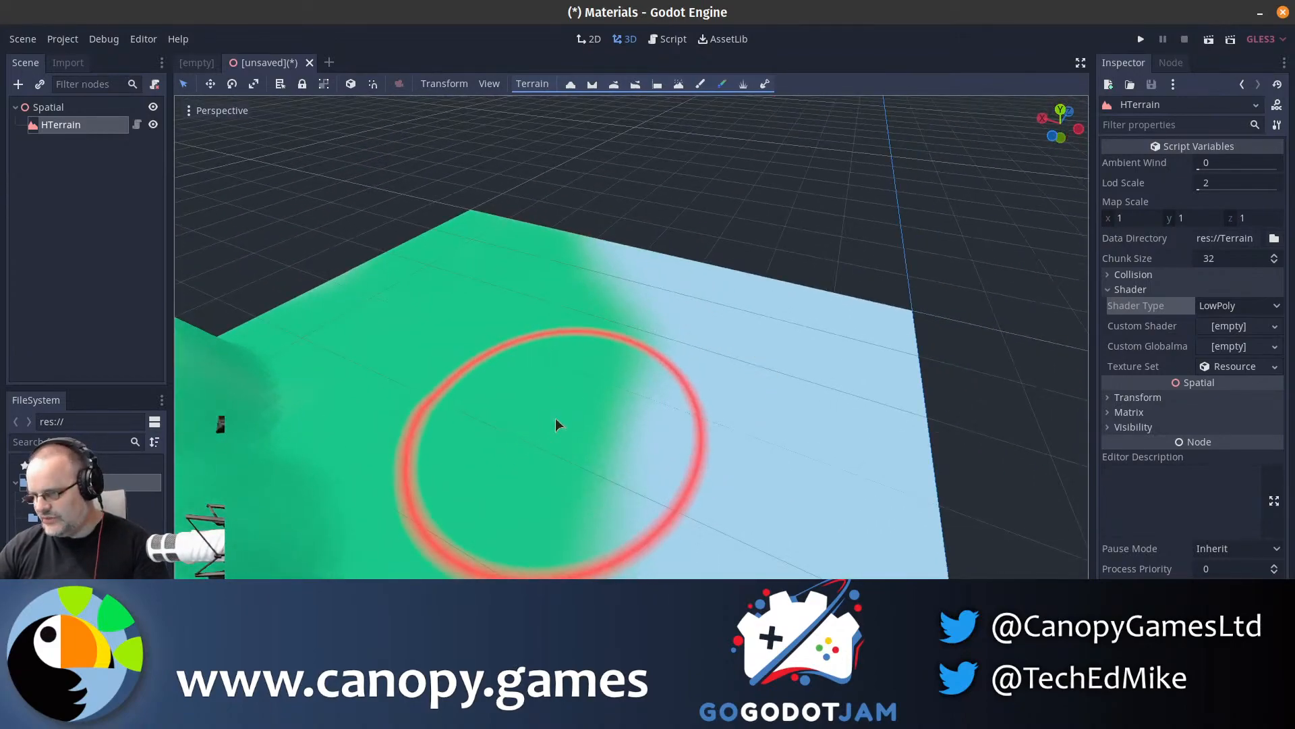
mouse_move(557, 425)
left_mouse_down()
mouse_move(656, 295)
mouse_move(702, 280)
mouse_move(701, 574)
mouse_move(881, 463)
mouse_move(712, 275)
left_mouse_up()
right_click_drag(649, 398, 582, 421)
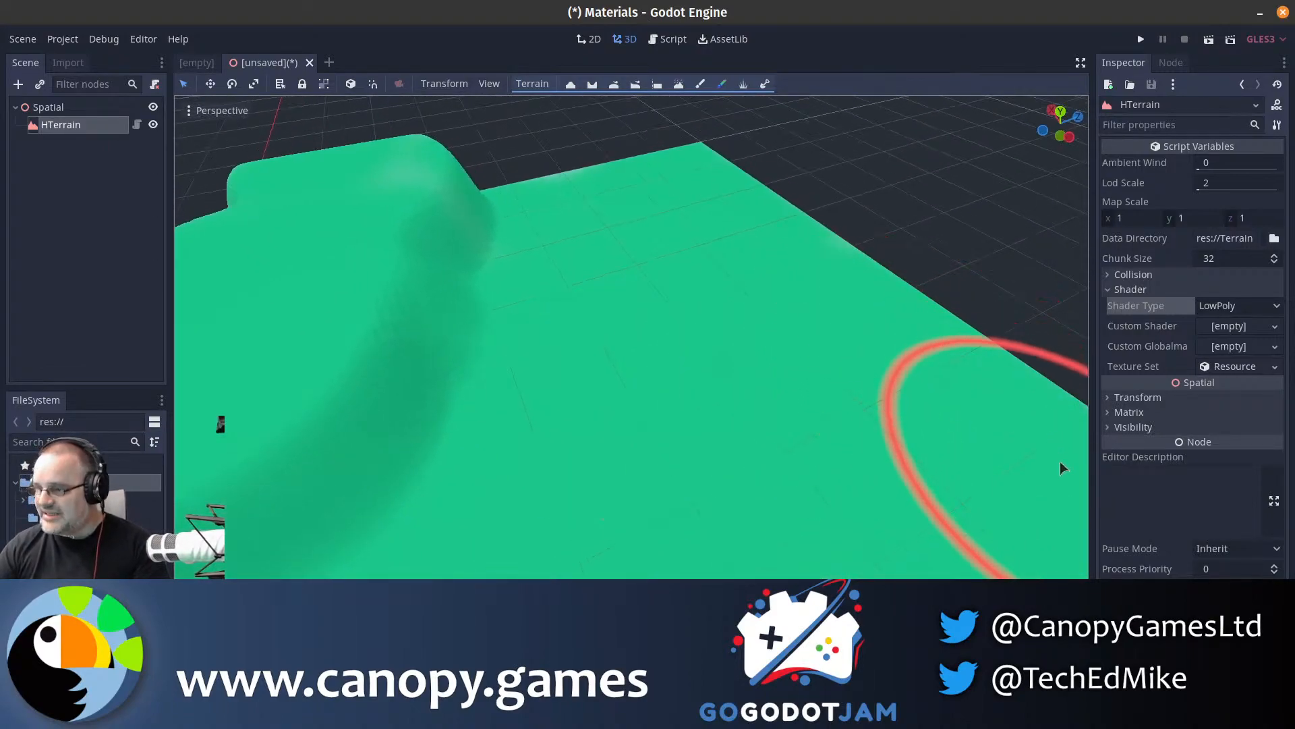
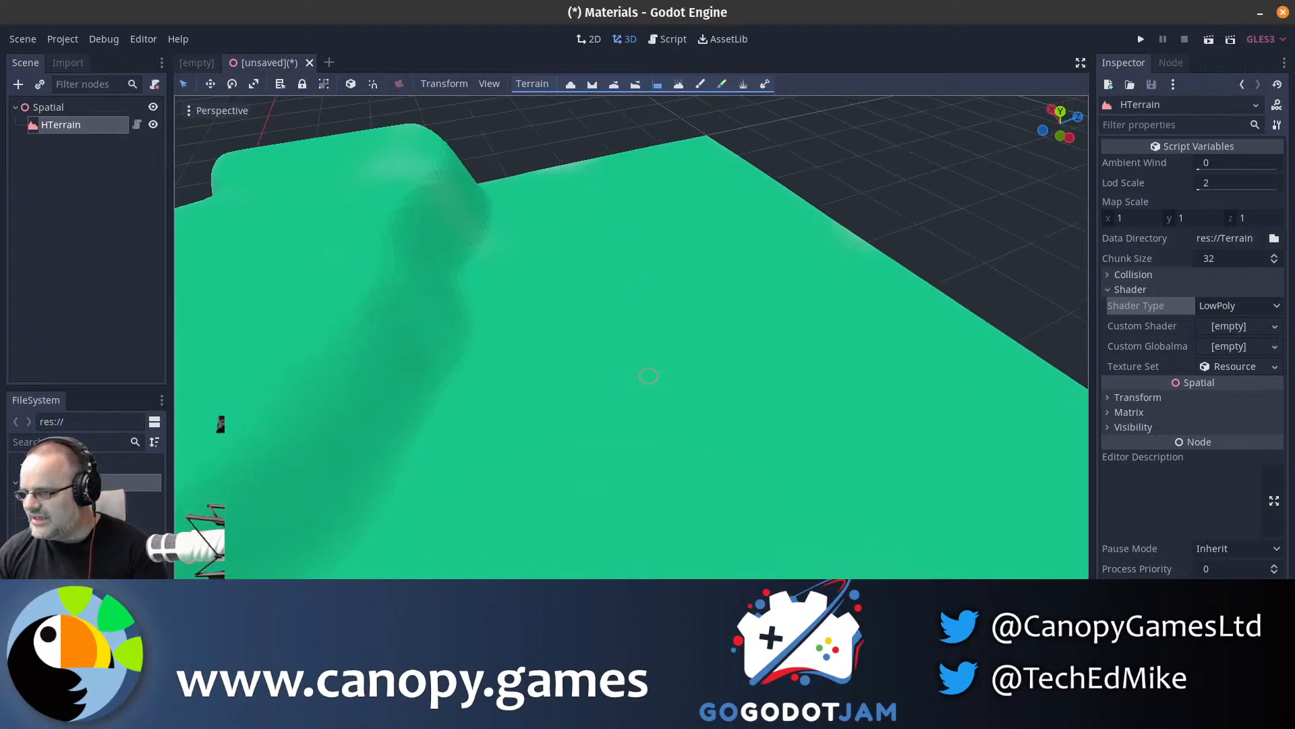
- Add a WorldEnvironment node under Spatial and give it a new Environment resource
left_click(45, 105)
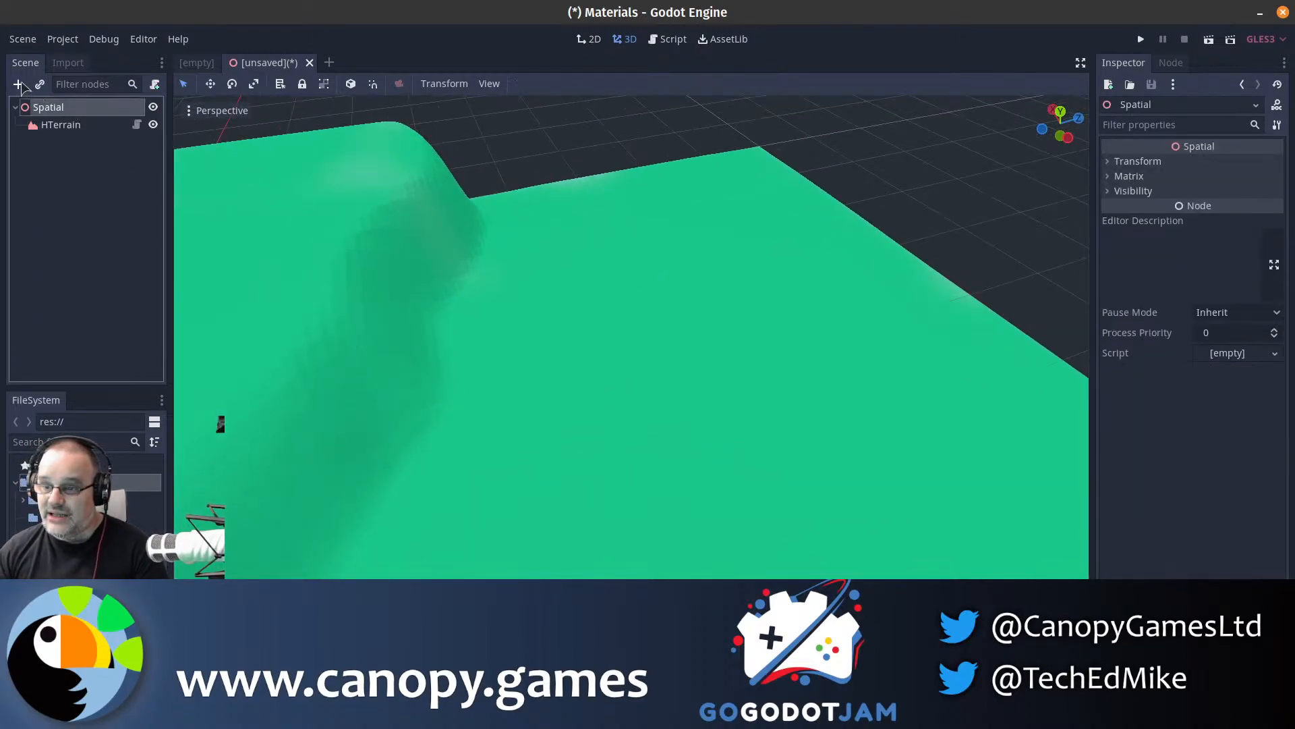
left_click(19, 84)
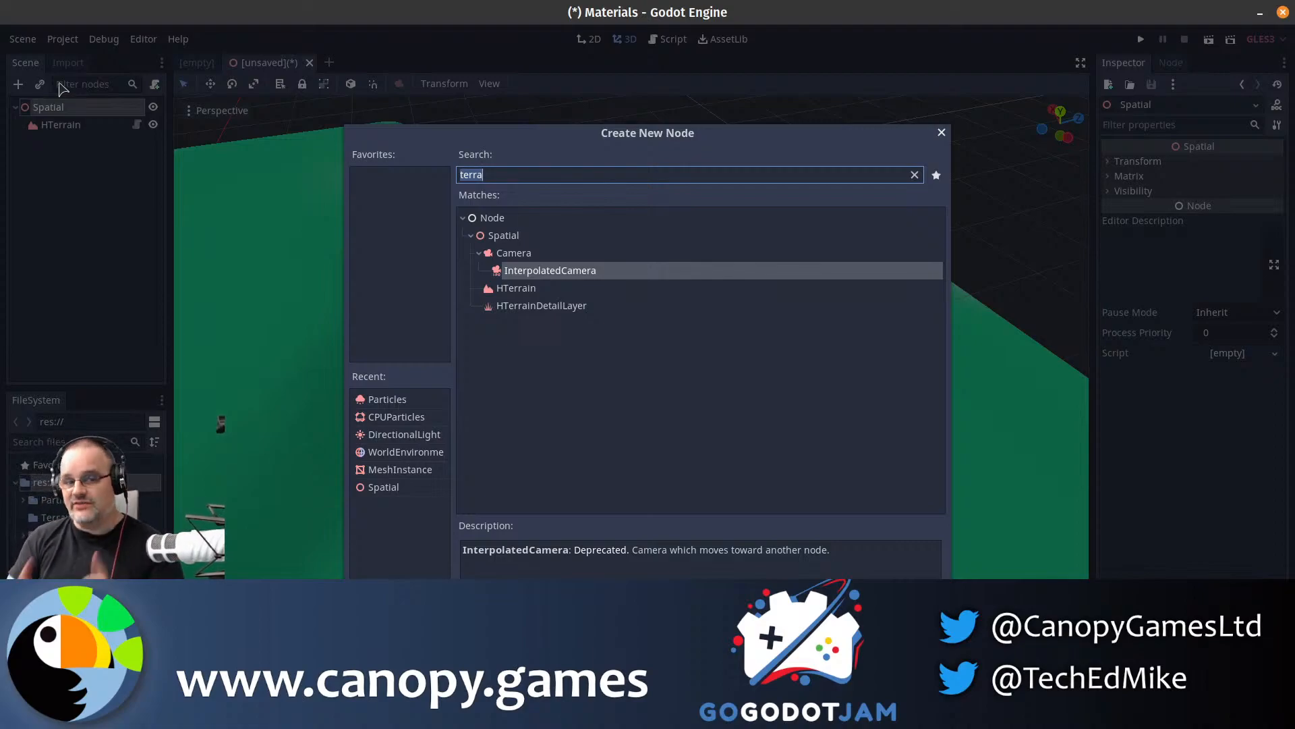
type("world")
key("Return")
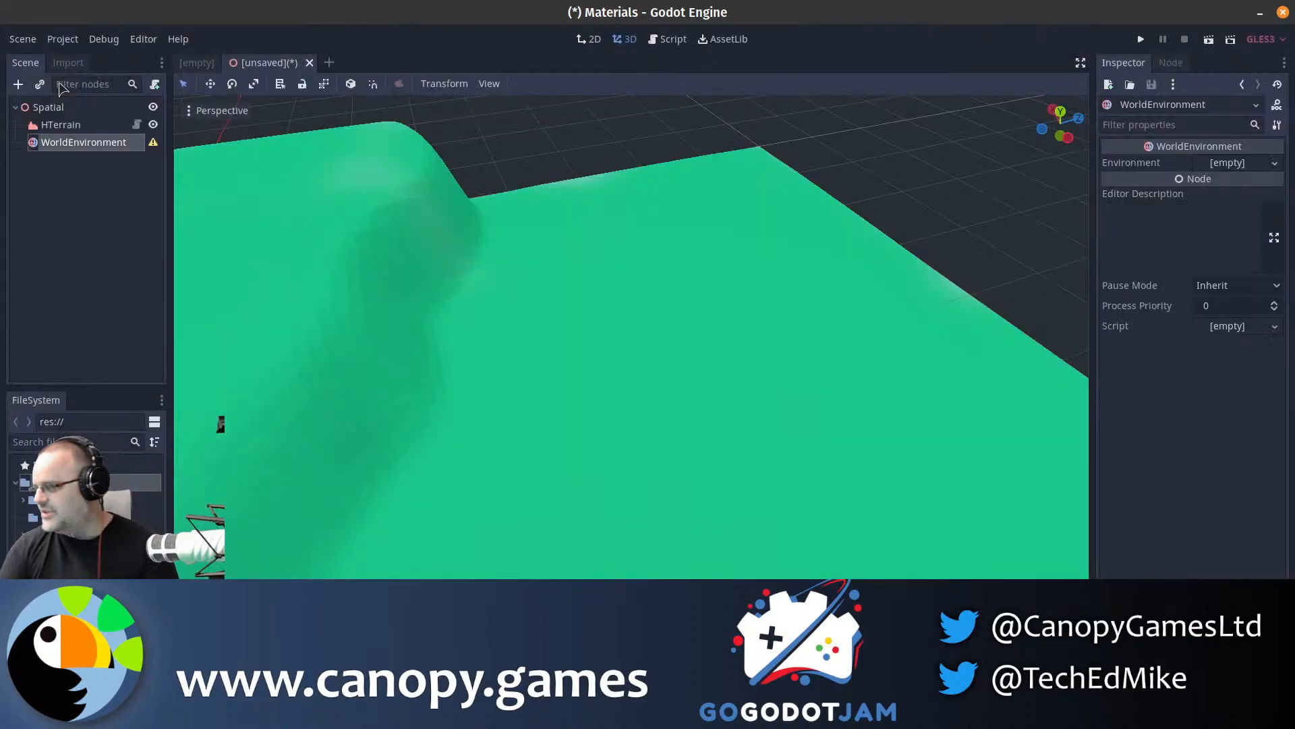
left_click(1229, 163)
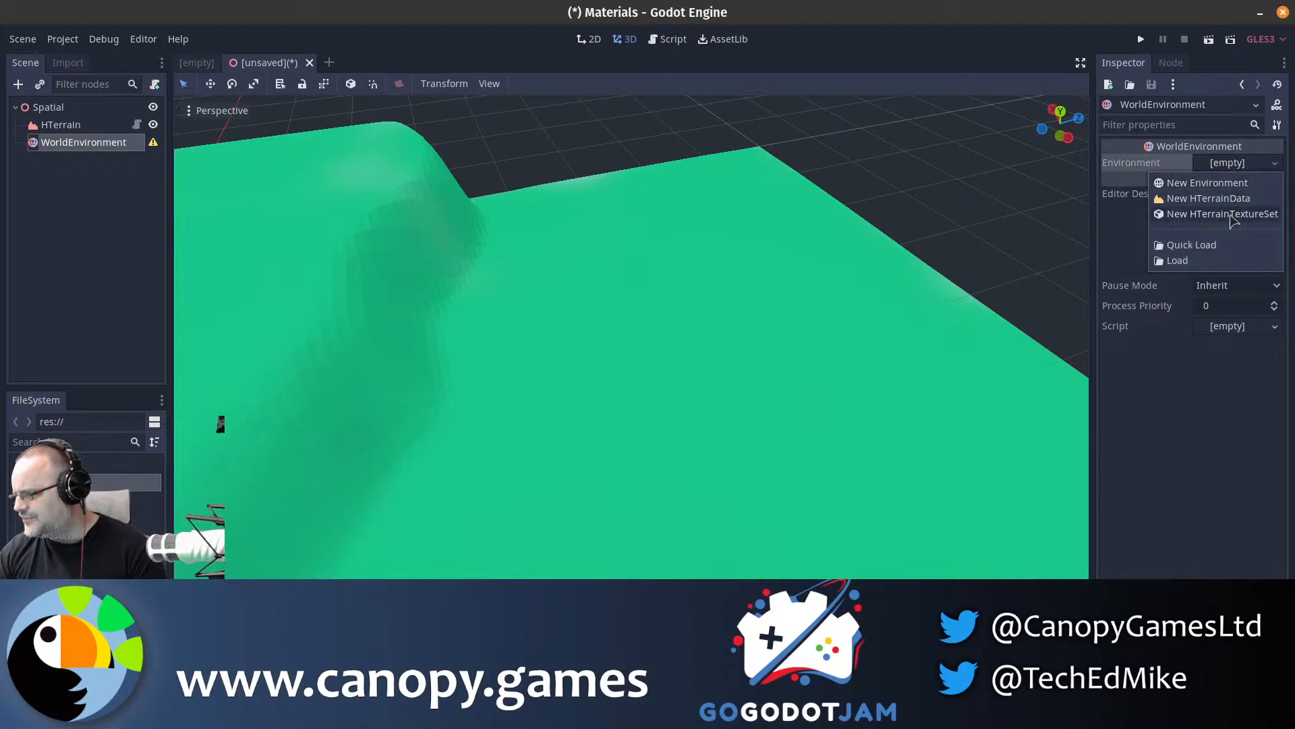
left_click(1237, 183)
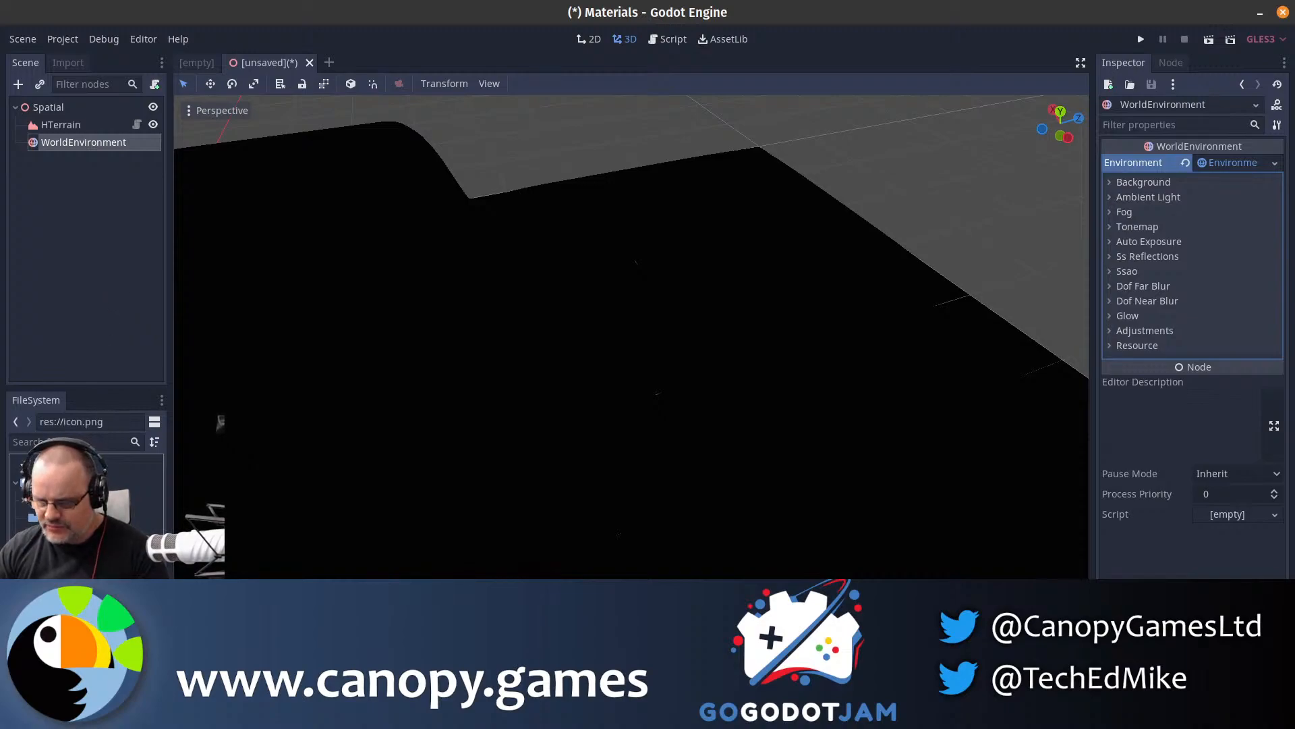
- Open Scene.tscn and save its WorldEnvironment's environment resource as Environment.tres in the project root
double_click(60, 553)
double_click(61, 570)
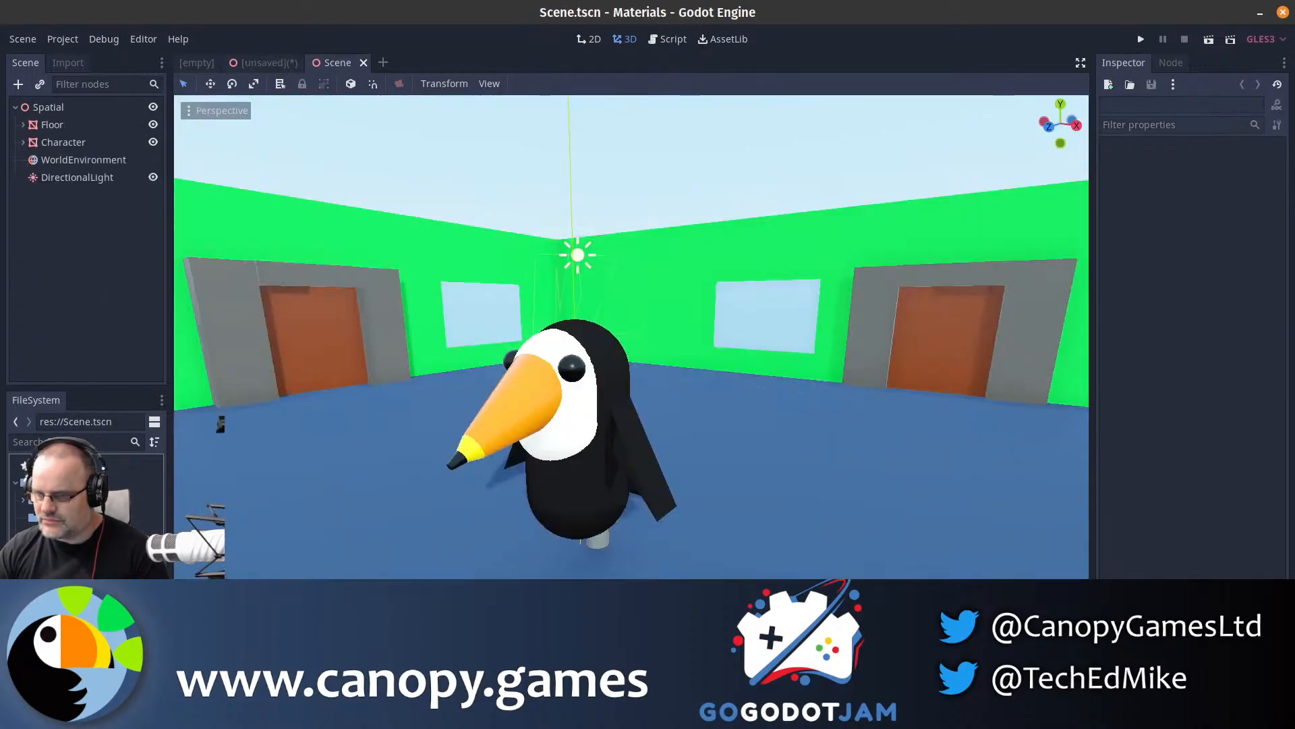
left_click(93, 162)
left_click(1266, 166)
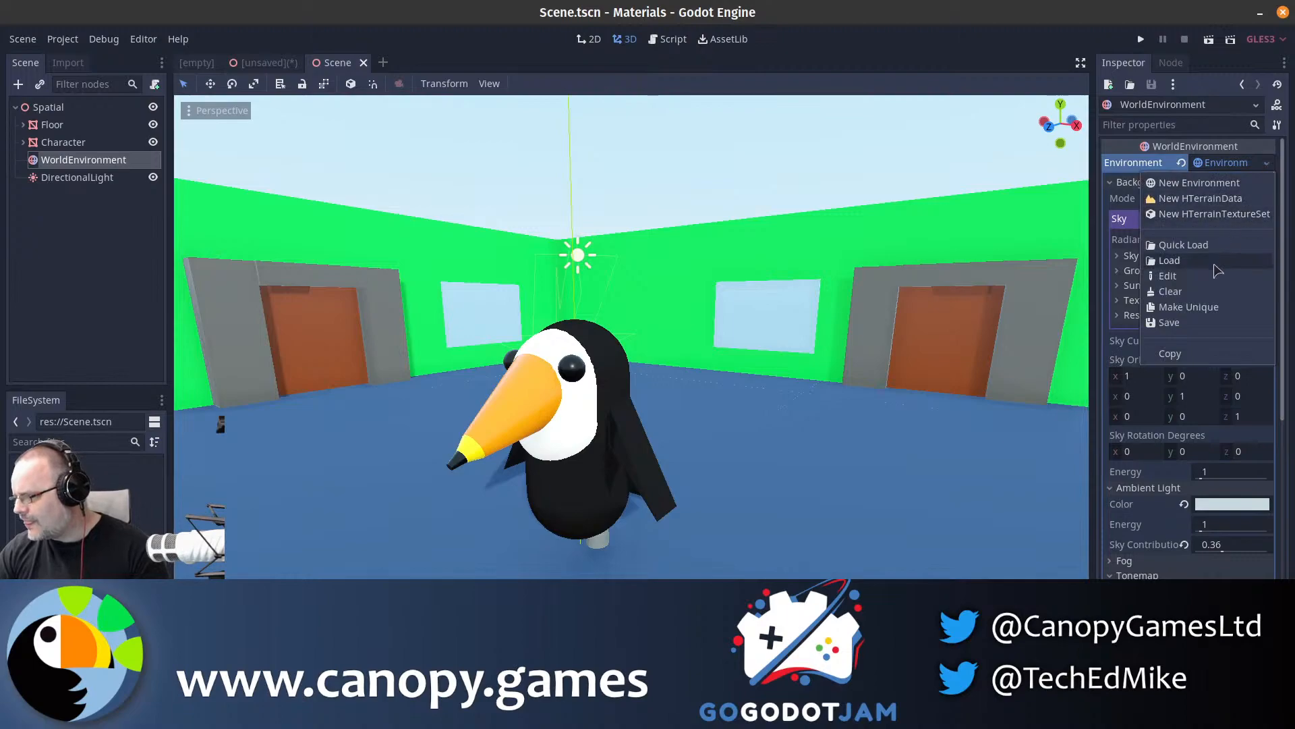
left_click(1160, 327)
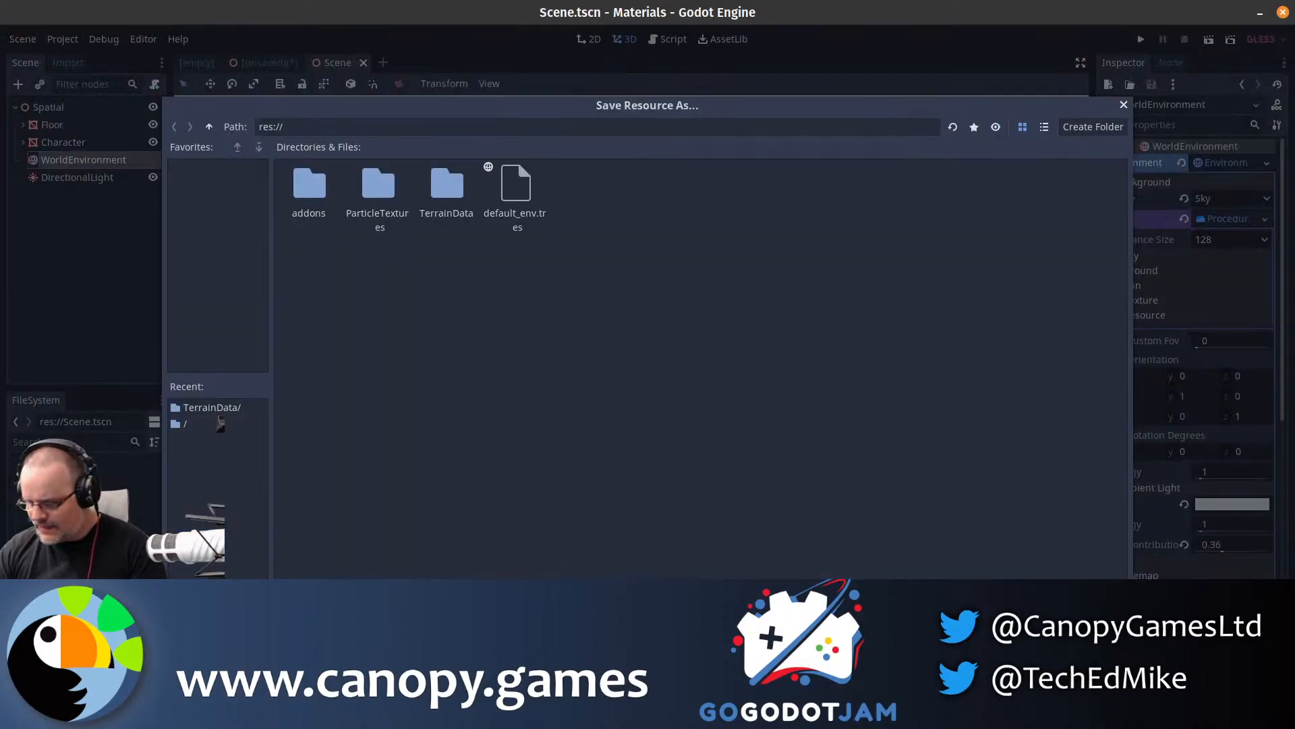
key("Escape")
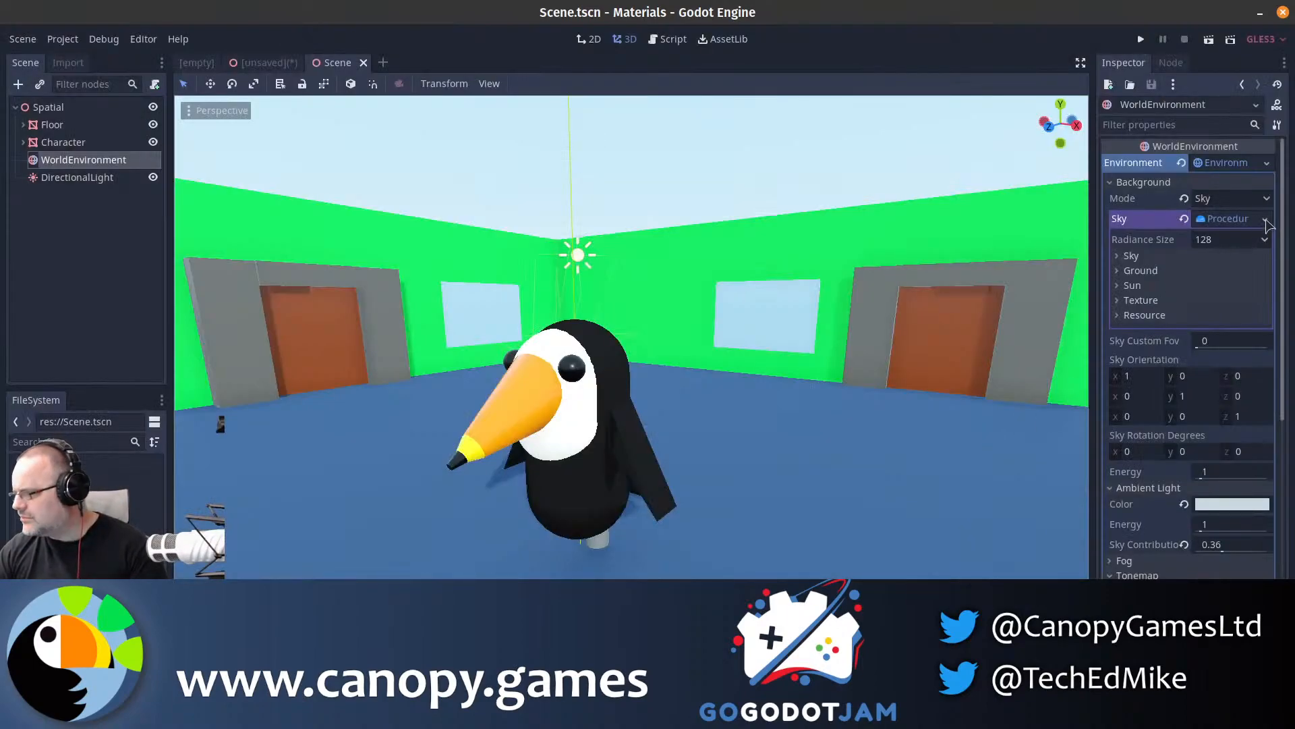
left_click(1266, 166)
left_click(1167, 307)
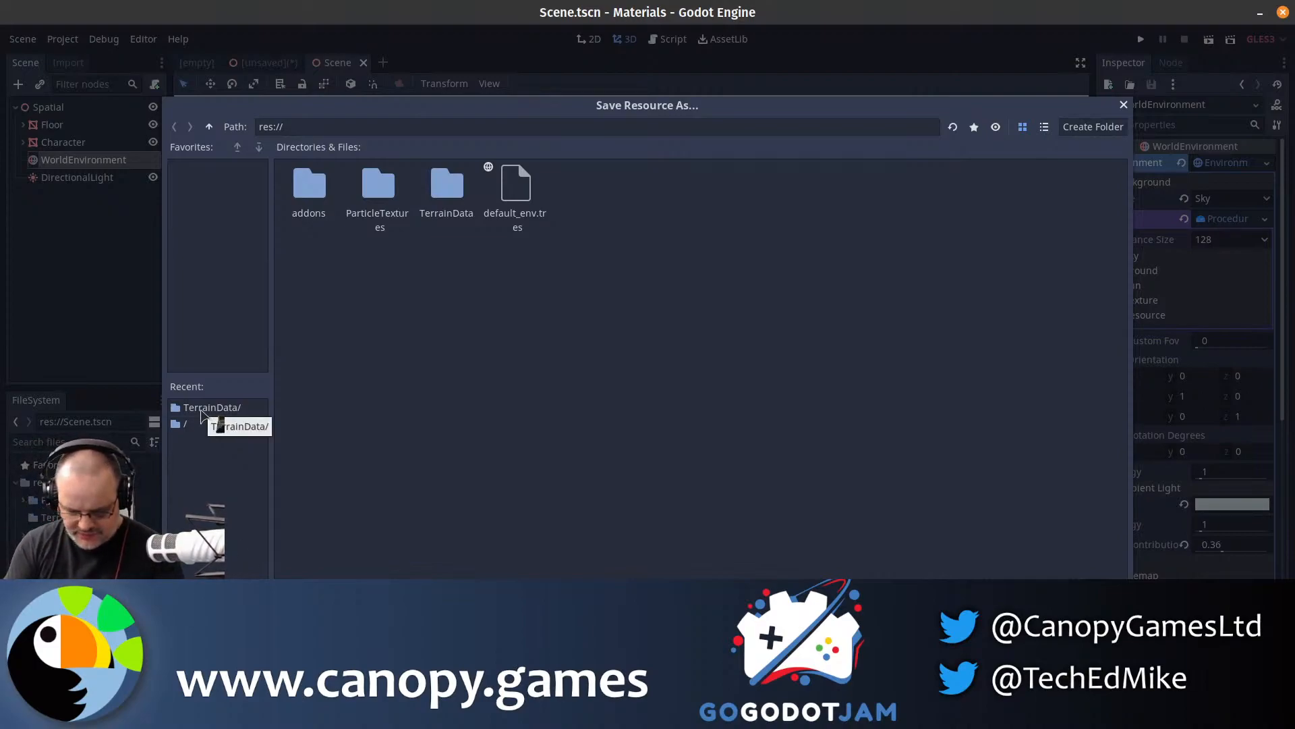
key("Return")
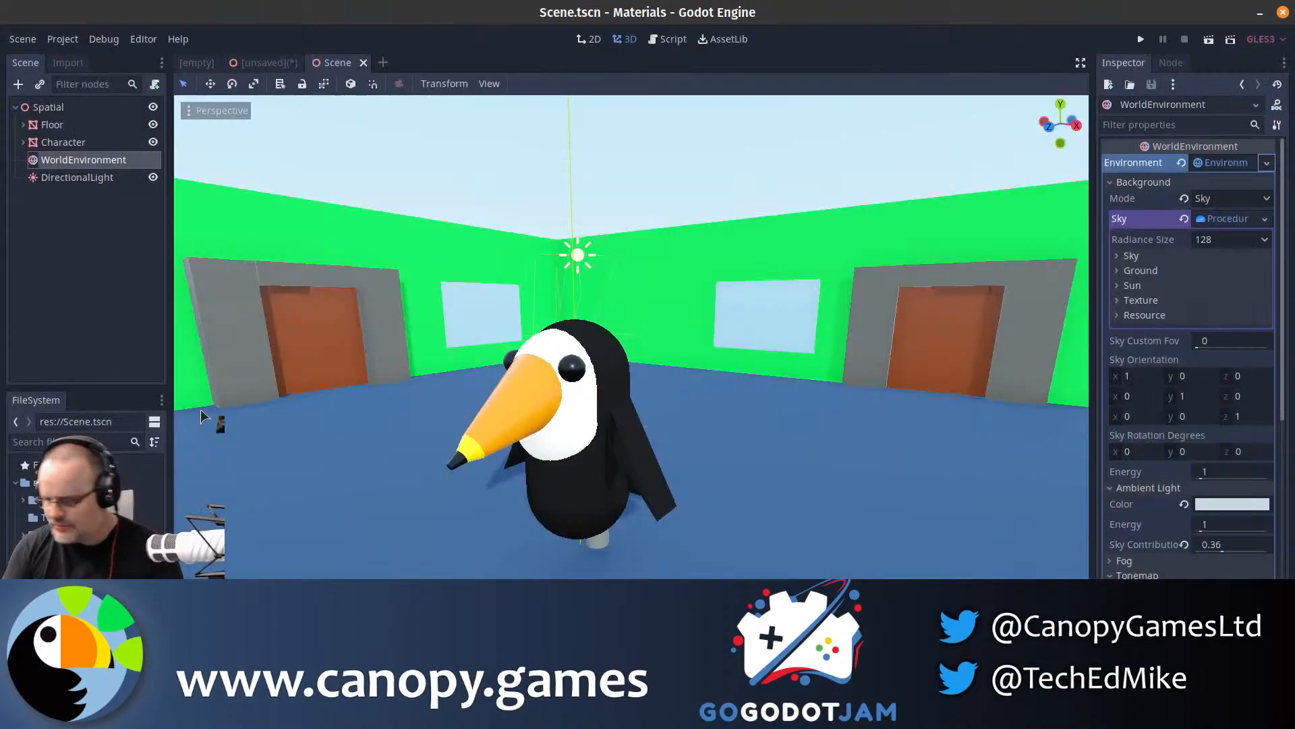
- Return to the unsaved terrain scene and assign Environment.tres as the WorldEnvironment's environment
left_click(268, 63)
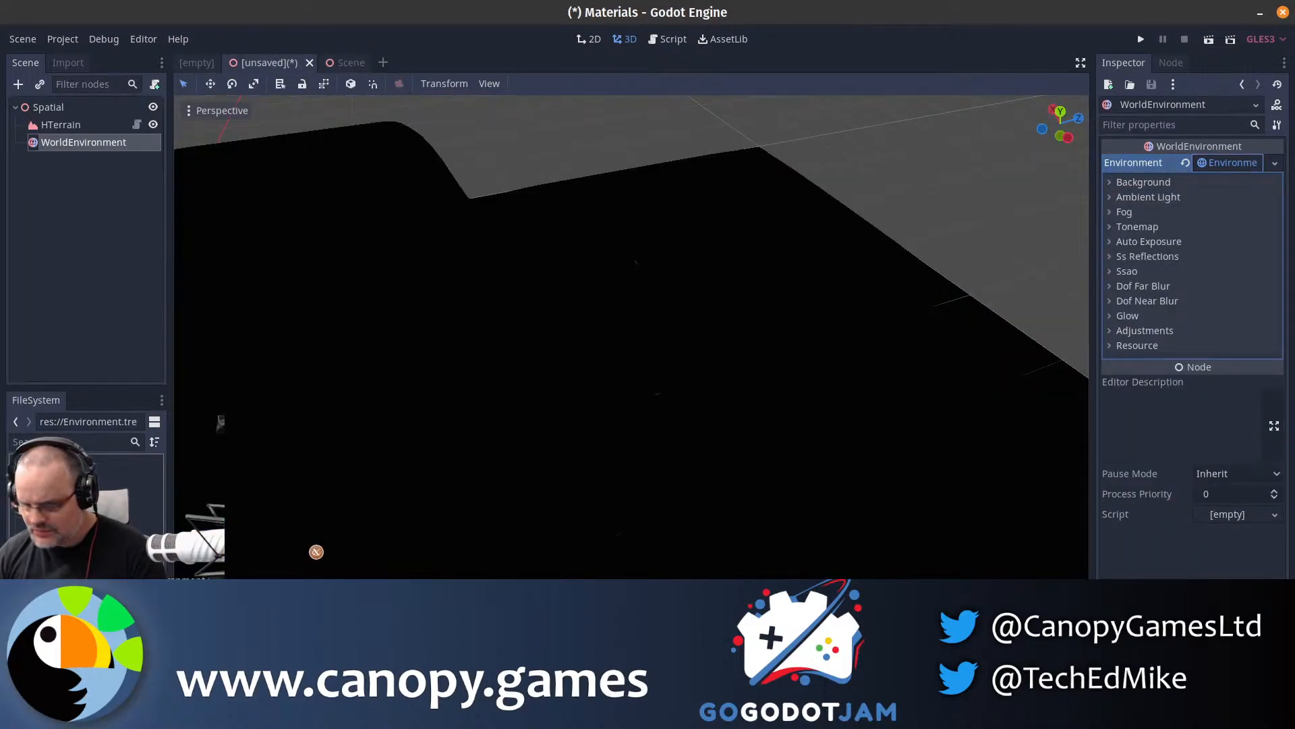
left_click(1231, 164)
mouse_move(631, 337)
middle_mouse_down()
mouse_move(606, 322)
mouse_move(626, 322)
middle_mouse_up()
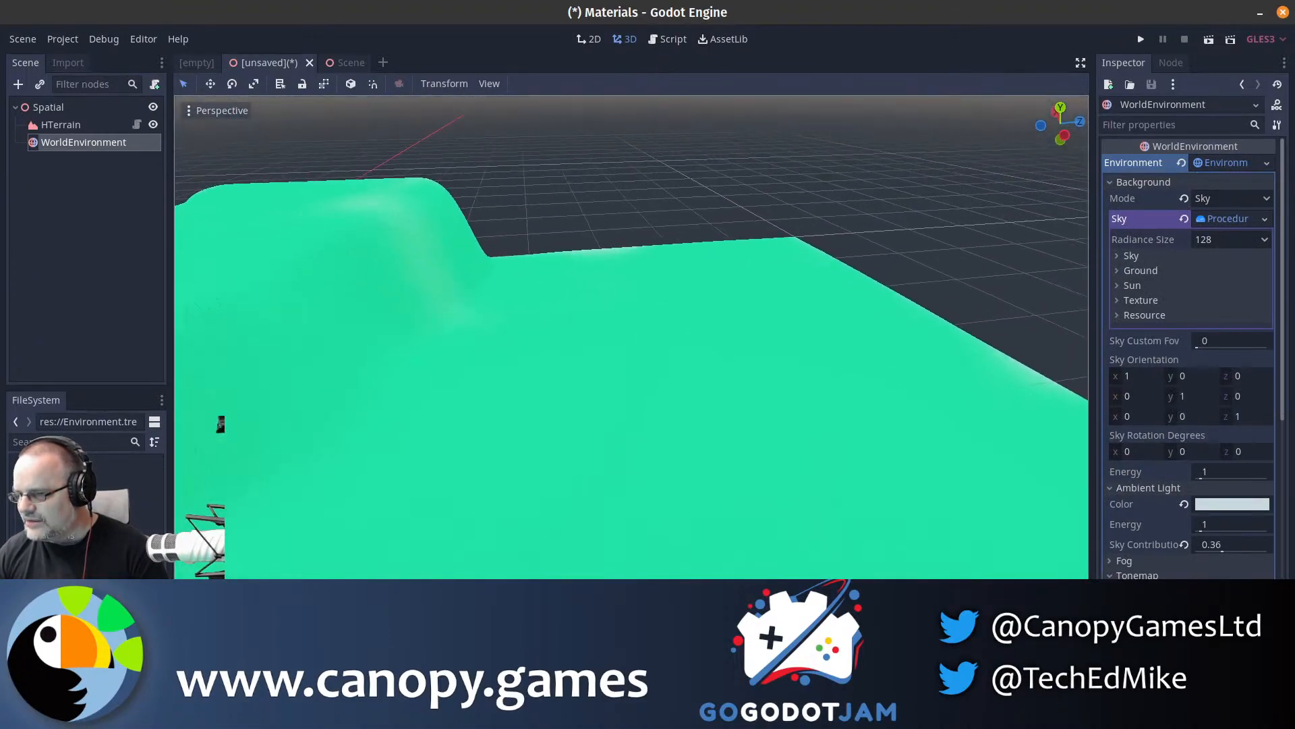
- Add a DirectionalLight node under Spatial and raise it above the terrain's corner
left_click(67, 108)
left_click(18, 83)
type("direct")
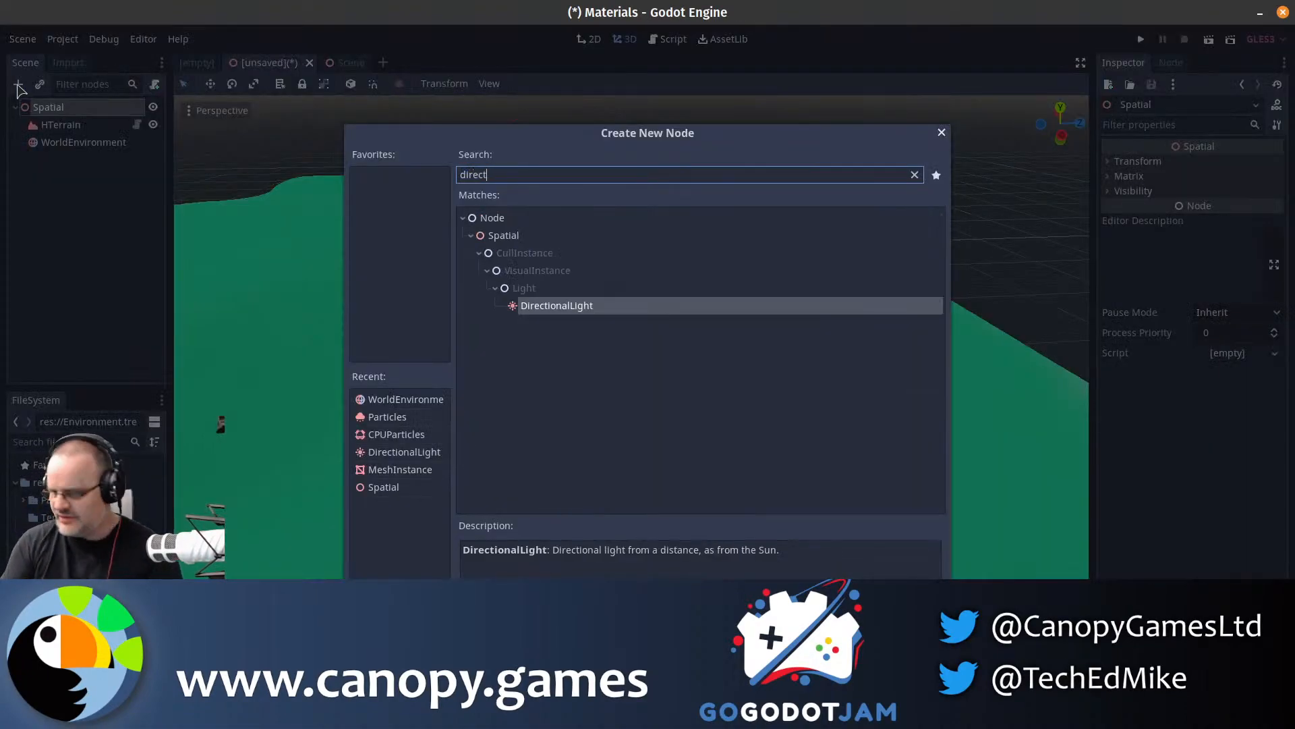
key("Return")
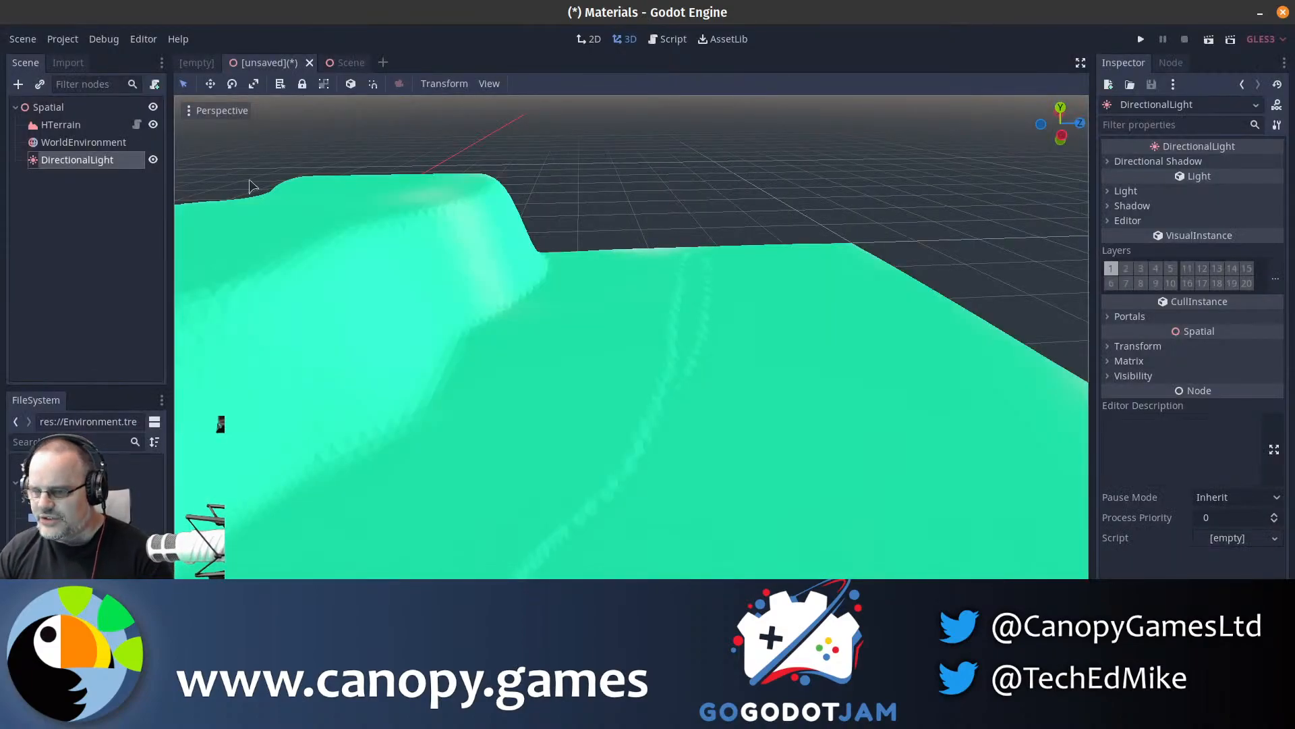
right_click_drag(249, 187, 181, 195)
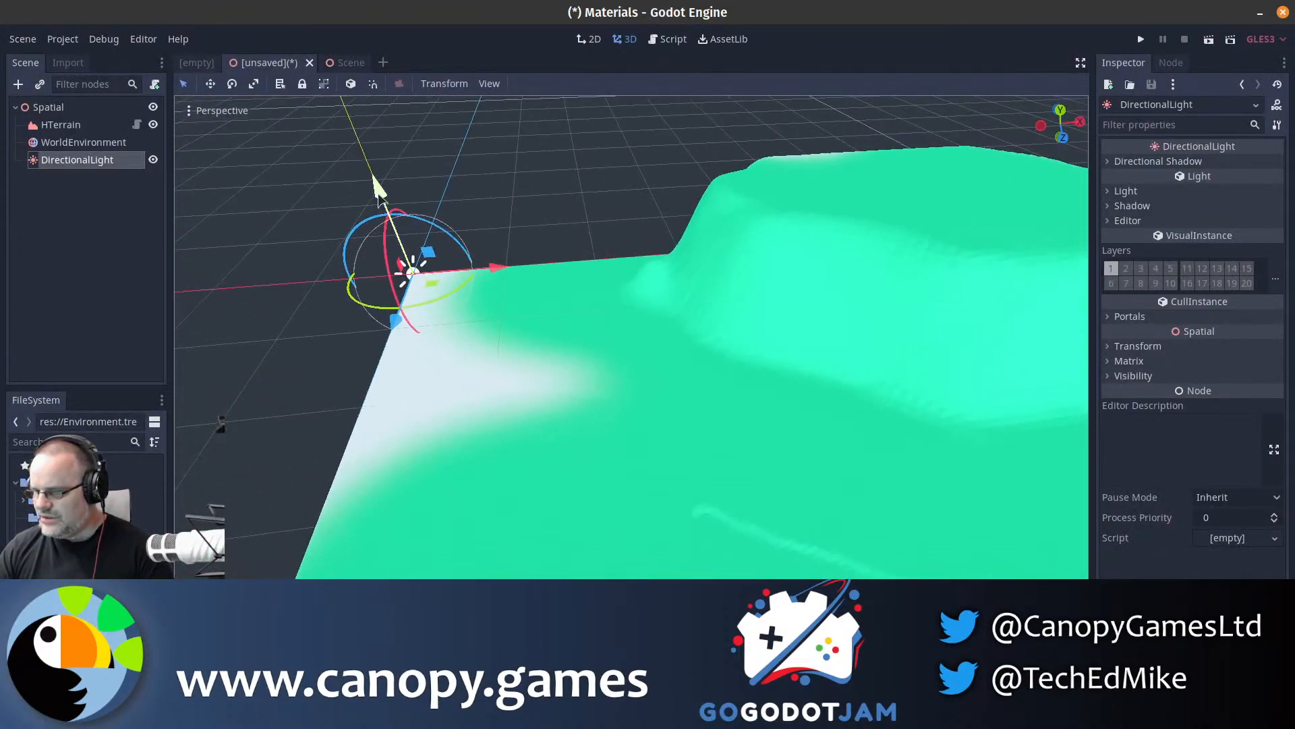
left_click_drag(377, 188, 352, 128)
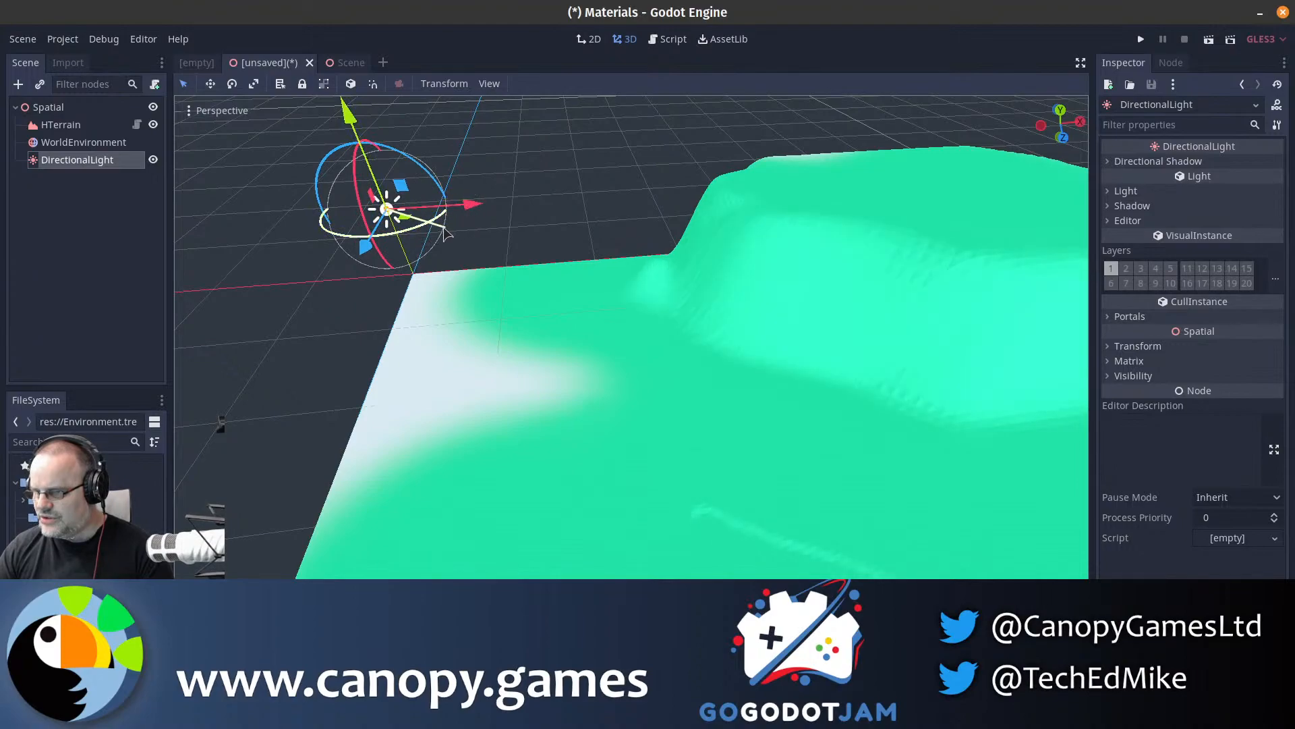
- Examine the DirectionalLight's Shadow settings, the WorldEnvironment's properties and the terrain's shading from several sides
left_click(1132, 206)
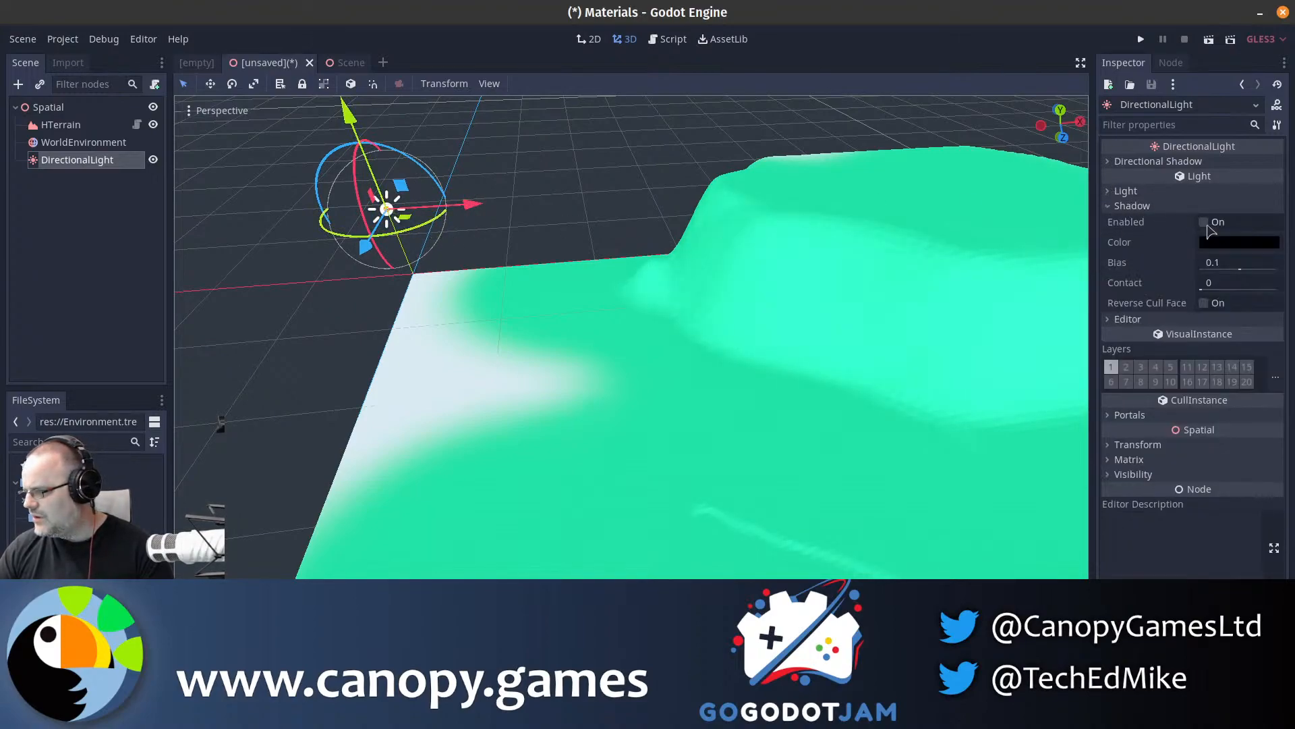
mouse_move(813, 365)
right_mouse_down()
mouse_move(850, 368)
mouse_move(813, 365)
right_mouse_up()
key("w")
left_click(94, 143)
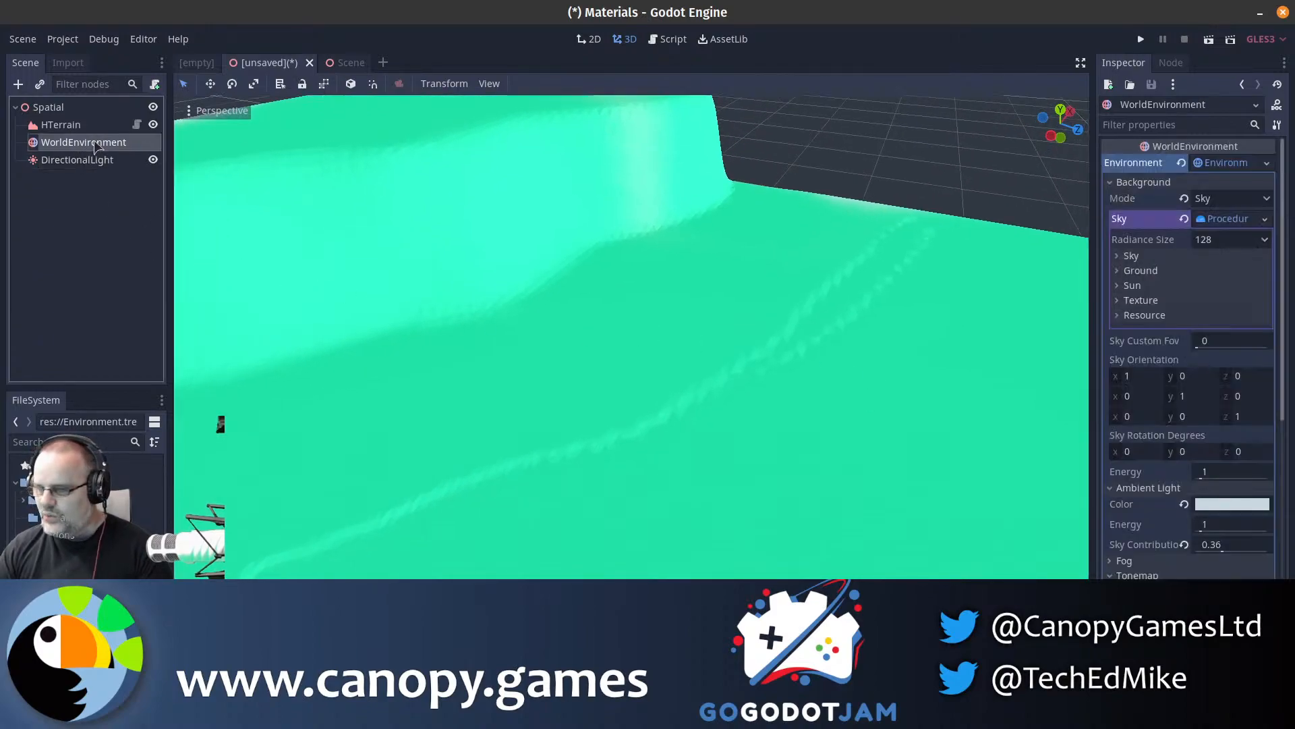
left_click(358, 100)
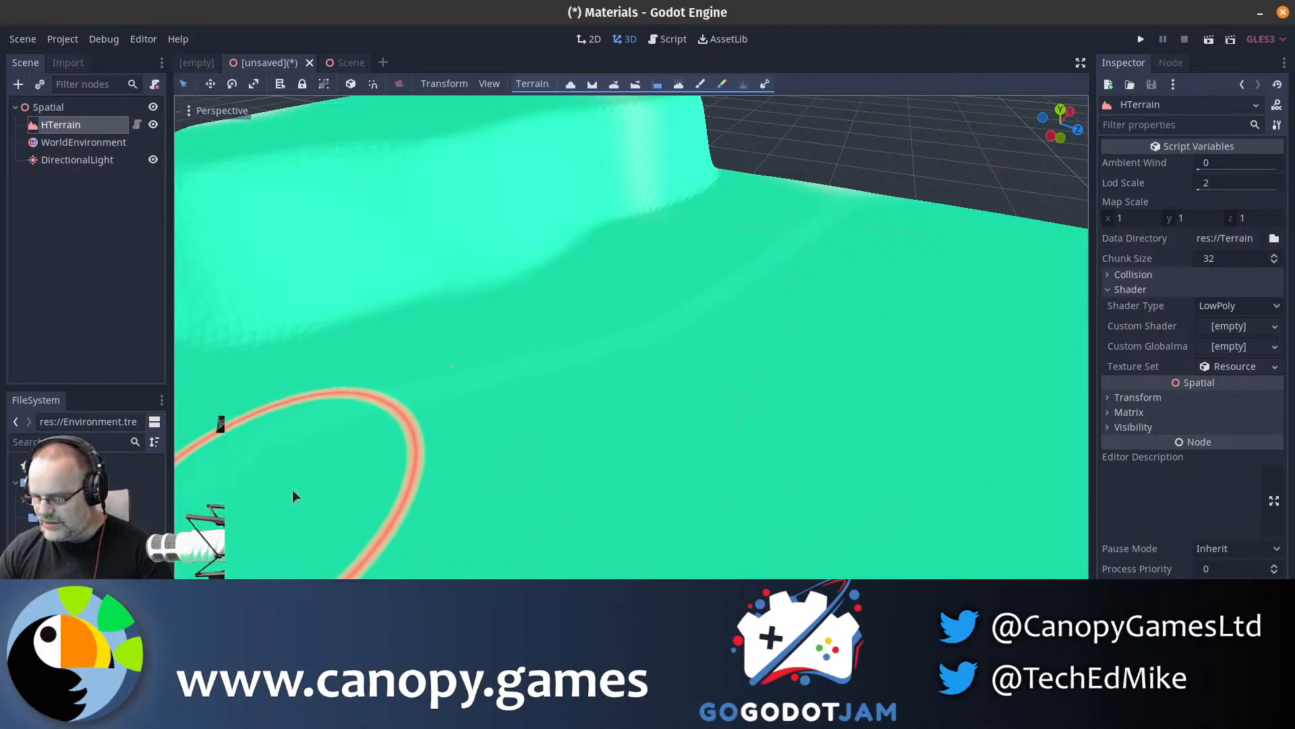
right_click_drag(293, 490, 170, 481)
key("w")
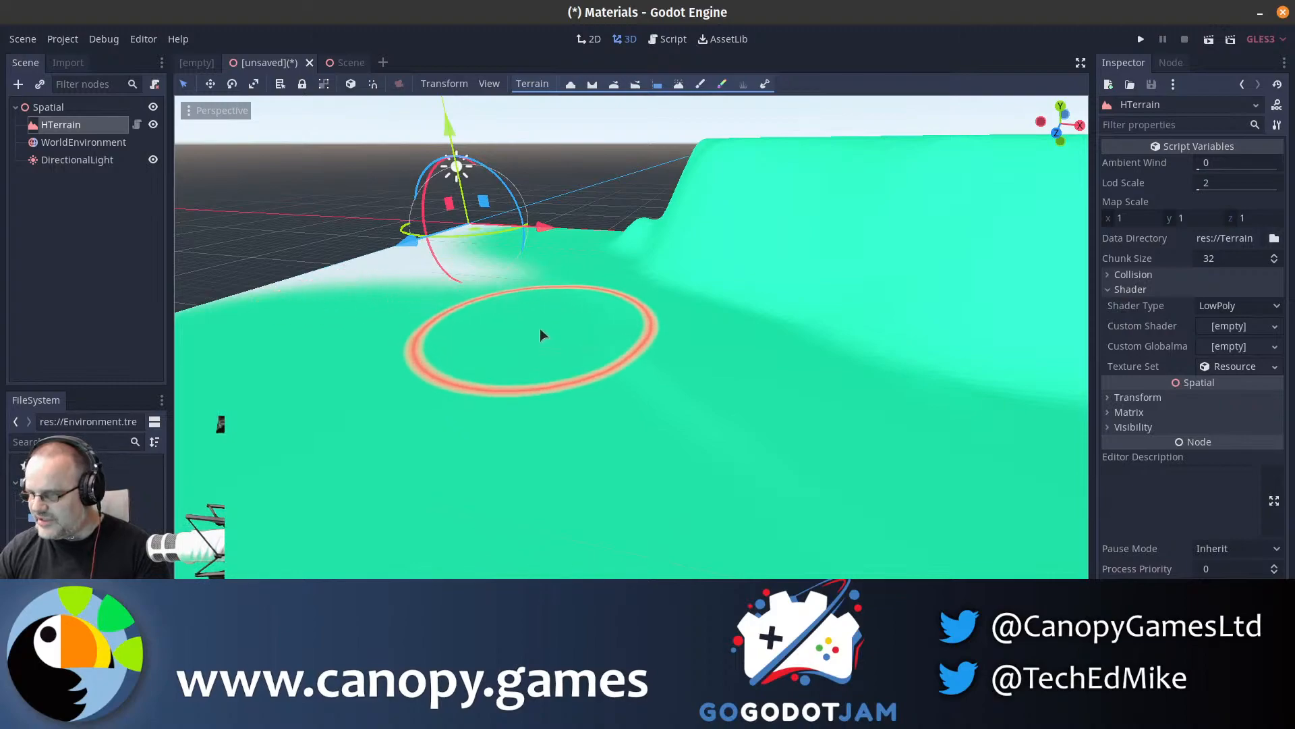
mouse_move(539, 335)
right_mouse_down()
mouse_move(563, 330)
mouse_move(545, 323)
right_mouse_up()
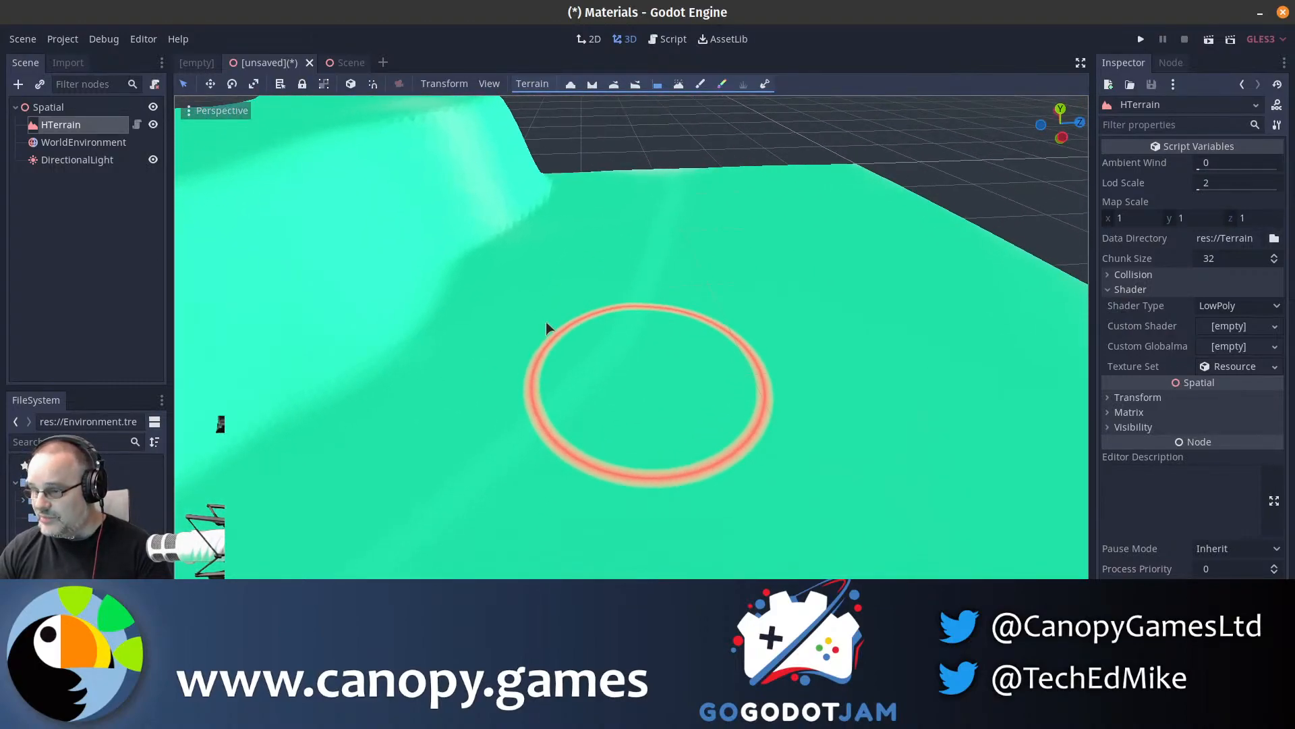
mouse_move(719, 326)
right_mouse_down()
mouse_move(674, 324)
mouse_move(718, 311)
right_mouse_up()
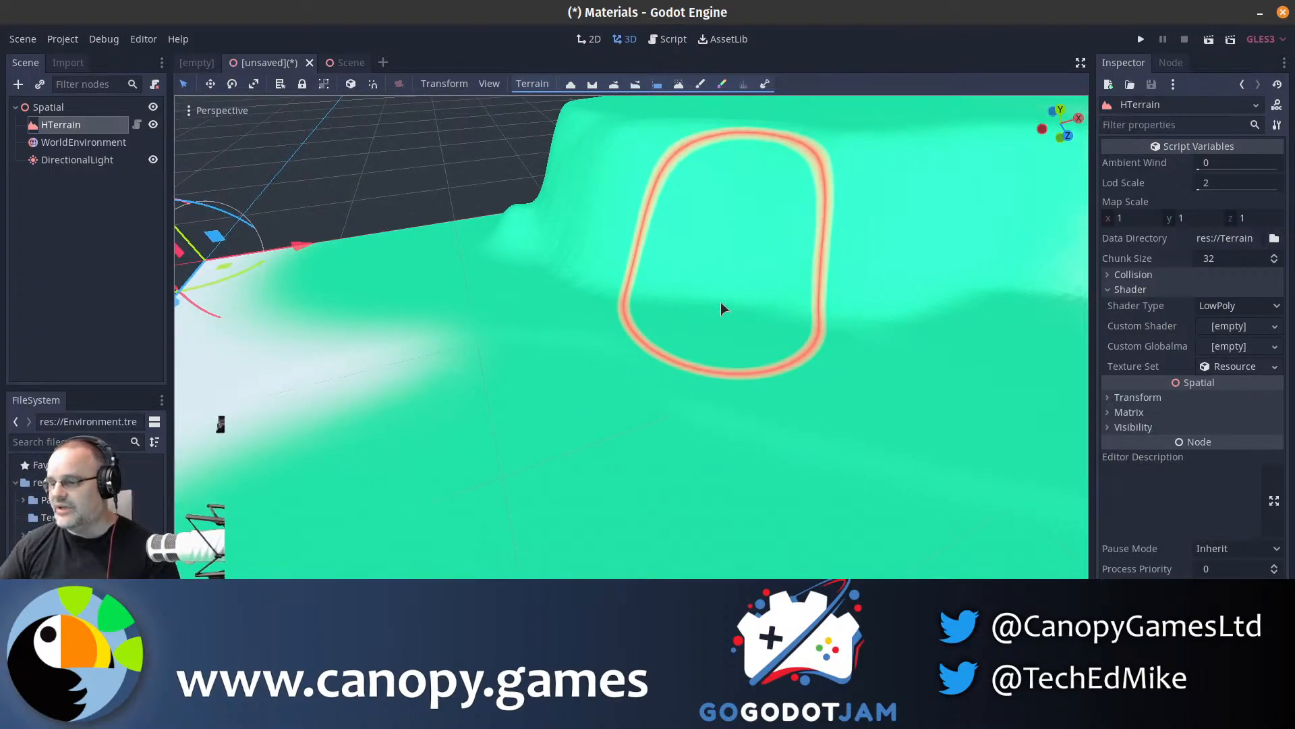
left_click(98, 149)
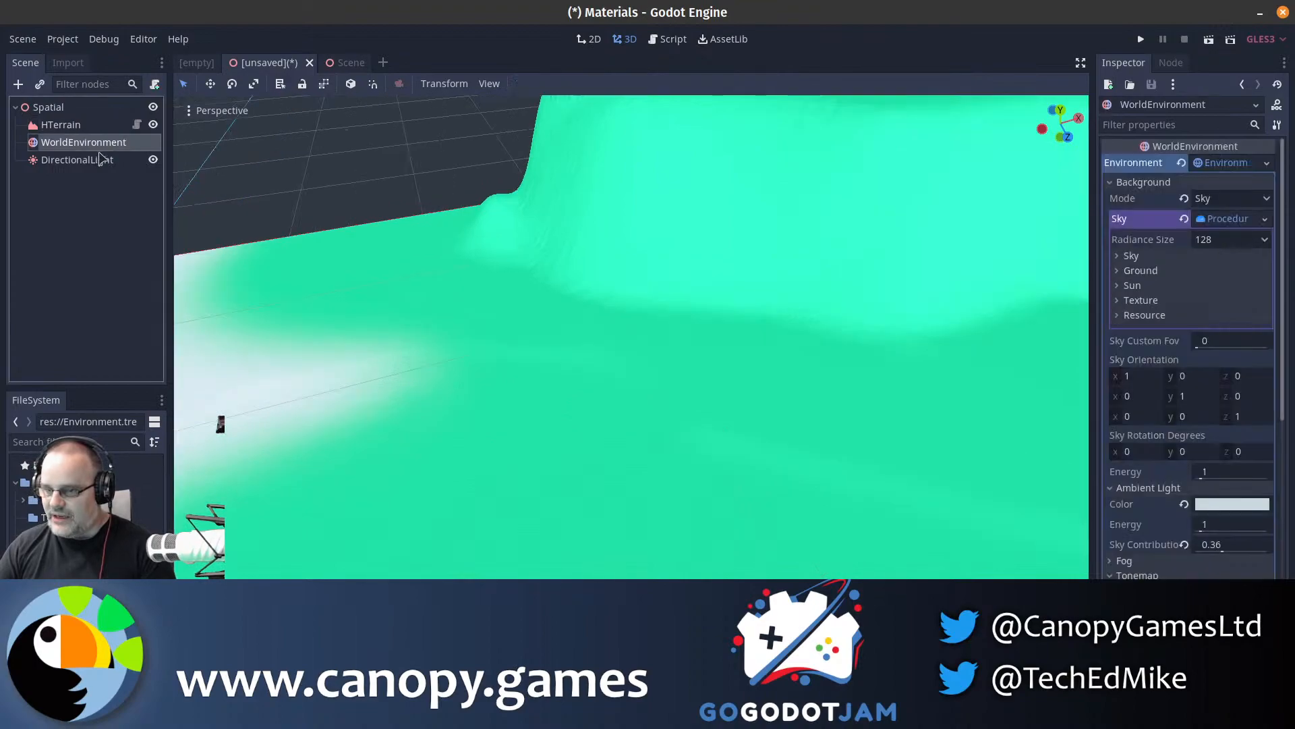
- Activate colour painting on the HTerrain node and set the brush colour to orange ff8702
left_click(105, 160)
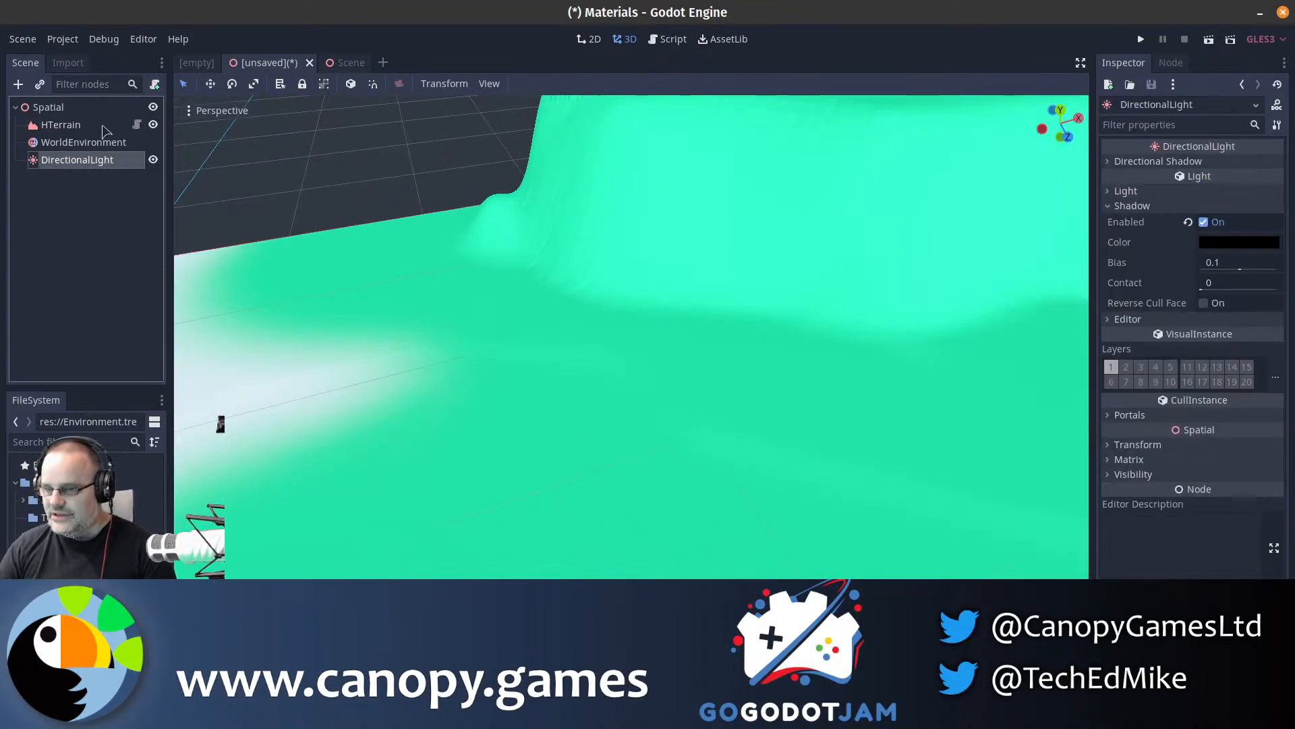
left_click(102, 126)
left_click(723, 83)
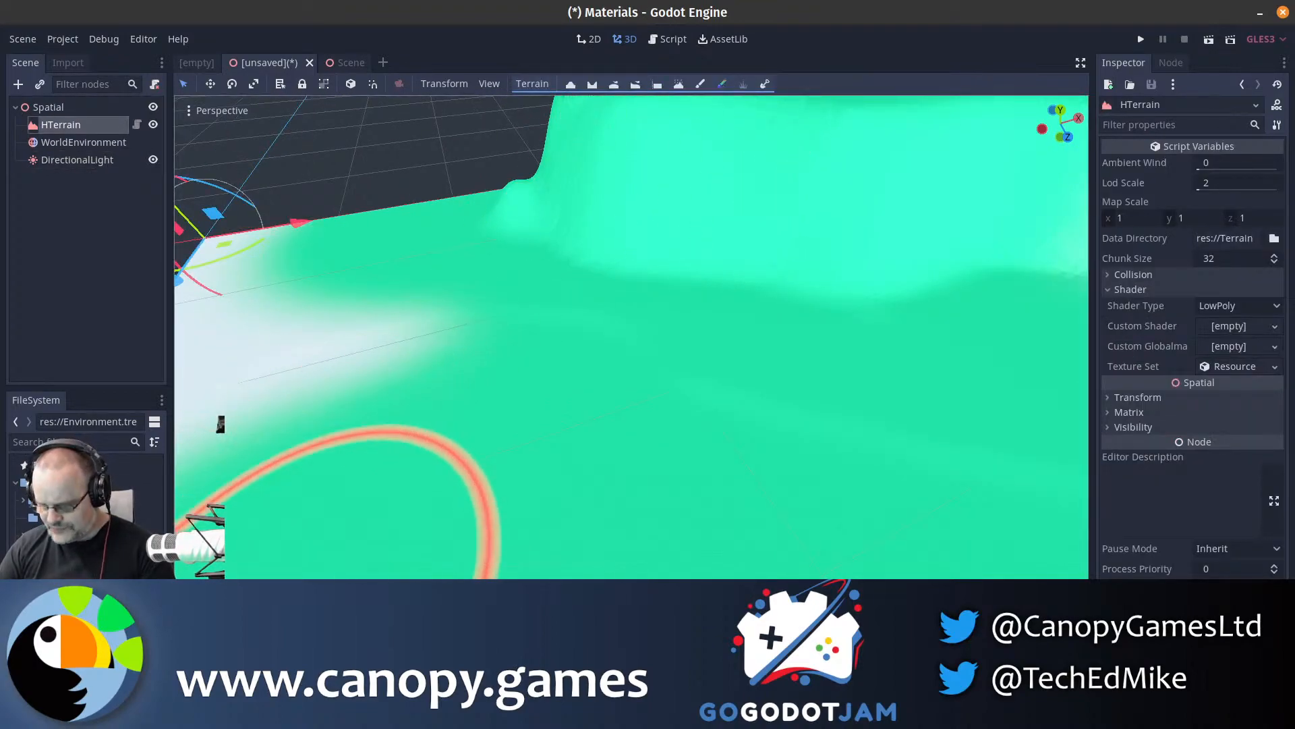
left_click(344, 630)
type("ff8702")
key("Return")
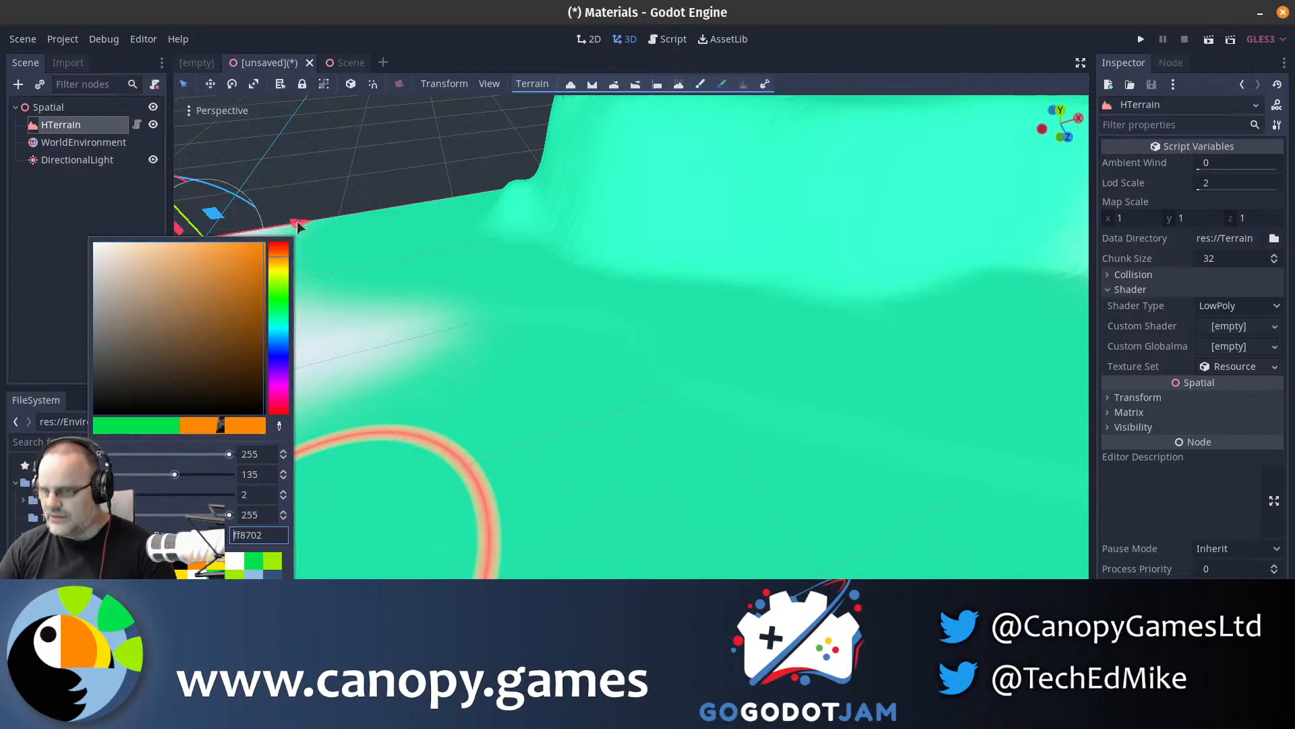
left_click(56, 235)
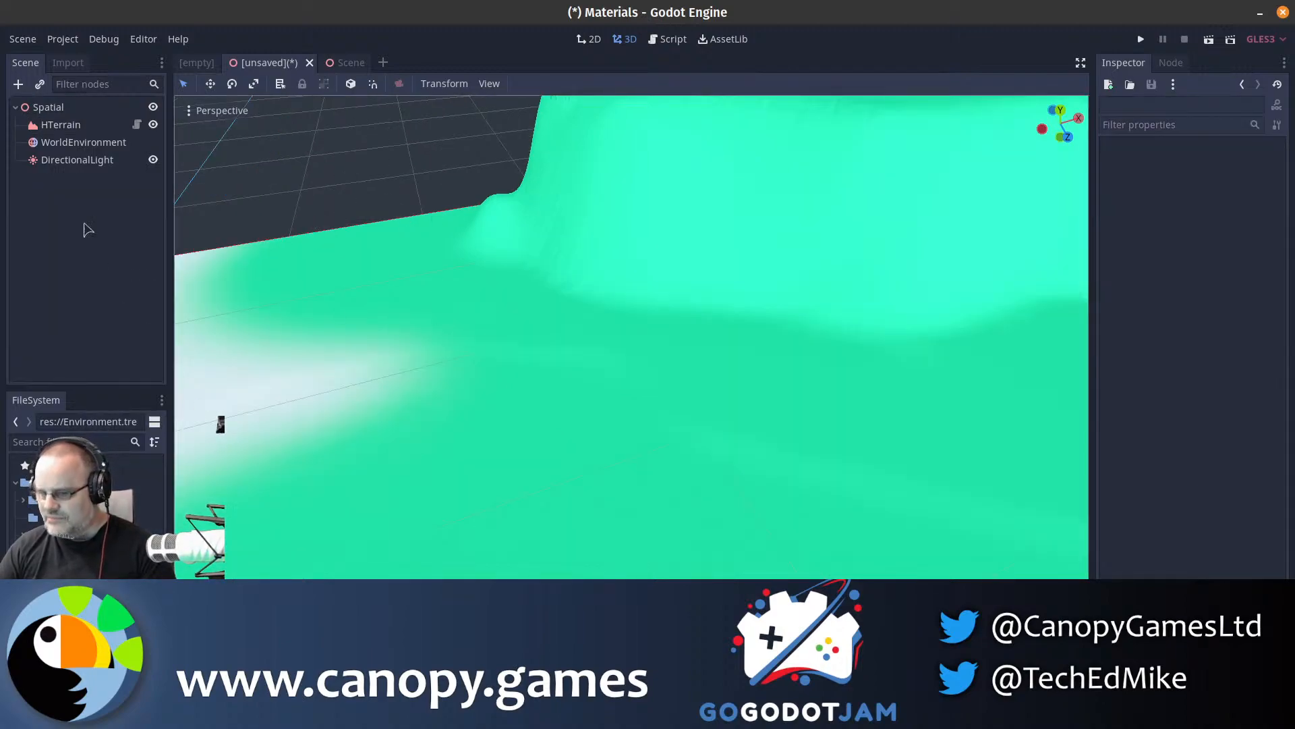
left_click(96, 126)
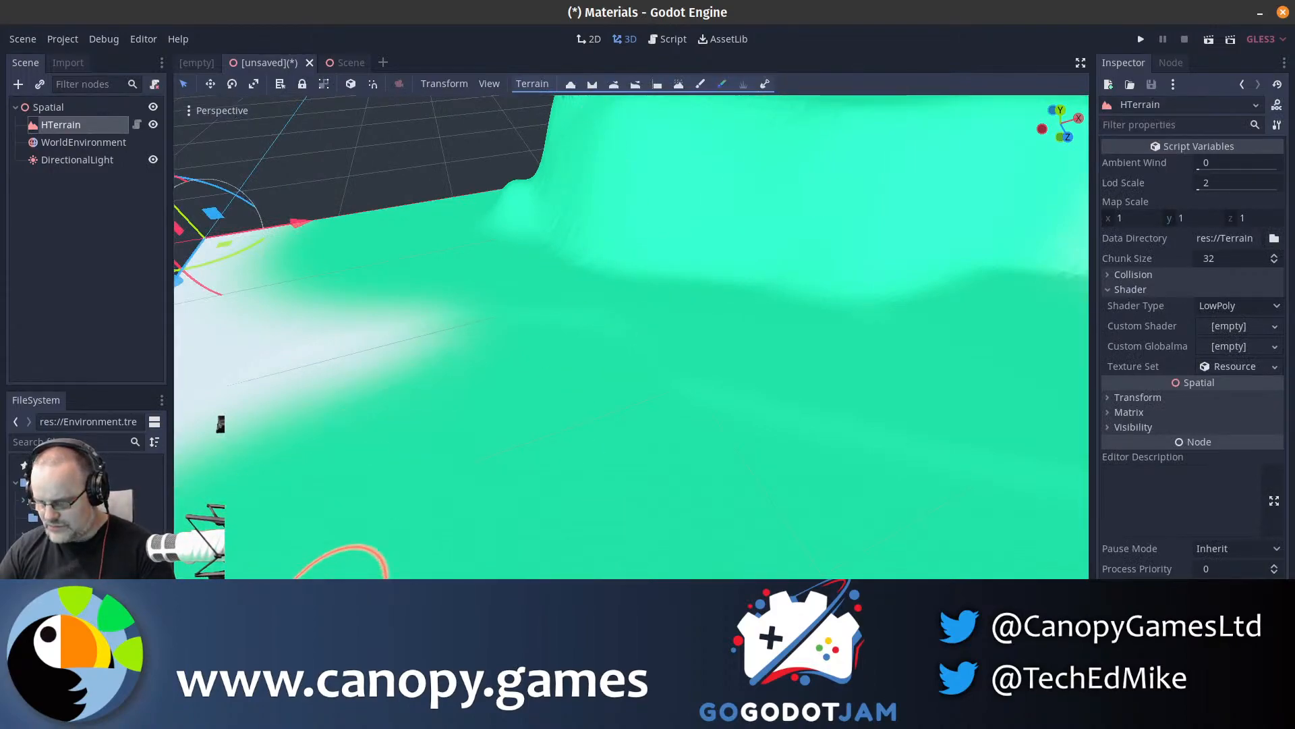
- Paint orange streaks along the foot of the cliff and in a band across the flat ground
mouse_move(600, 267)
left_mouse_down()
mouse_move(583, 280)
mouse_move(918, 303)
mouse_move(629, 273)
mouse_move(721, 277)
mouse_move(587, 202)
mouse_move(534, 232)
mouse_move(1039, 268)
mouse_move(1063, 236)
left_mouse_up()
mouse_move(1062, 236)
right_mouse_down()
mouse_move(625, 389)
mouse_move(631, 378)
right_mouse_up()
left_click_drag(735, 306, 800, 282)
mouse_move(684, 390)
left_mouse_down()
mouse_move(932, 358)
mouse_move(836, 432)
mouse_move(630, 517)
left_mouse_up()
mouse_move(630, 517)
right_mouse_down()
mouse_move(649, 377)
mouse_move(820, 410)
right_mouse_up()
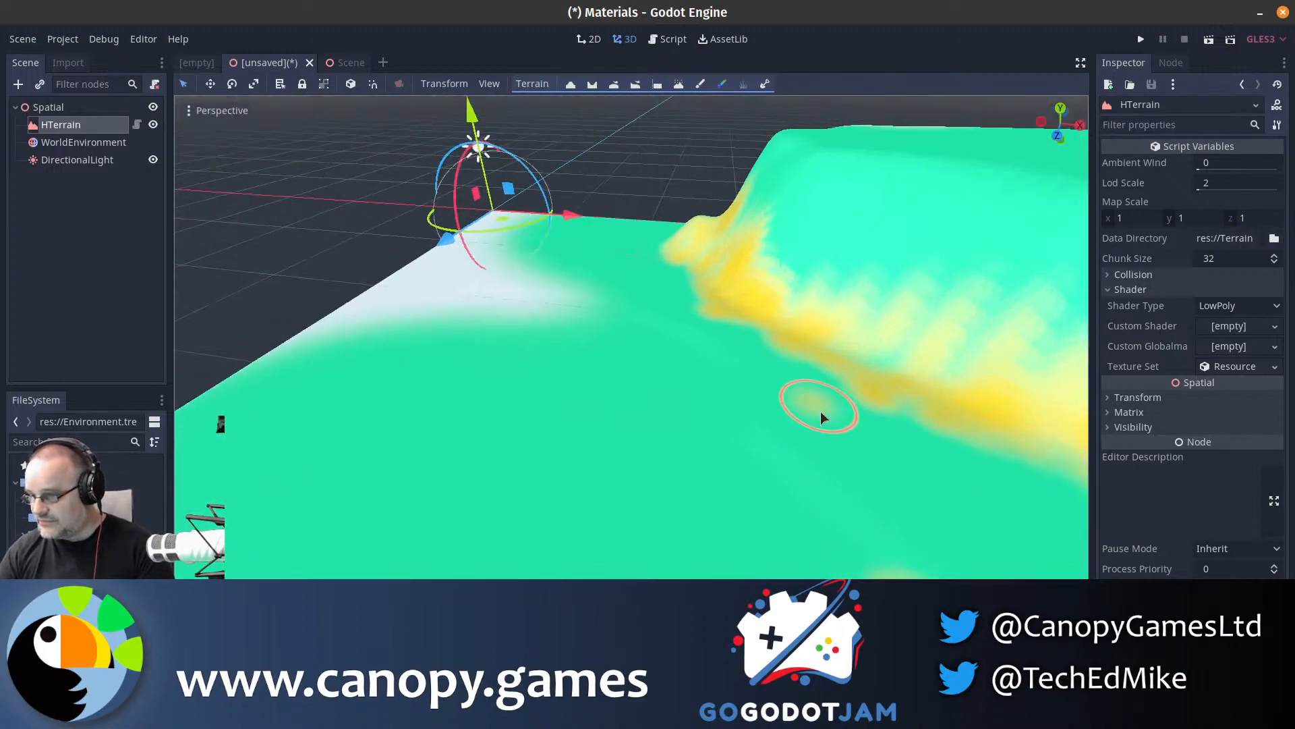
mouse_move(820, 411)
left_mouse_down()
mouse_move(909, 557)
mouse_move(696, 395)
left_mouse_up()
mouse_move(696, 394)
right_mouse_down()
mouse_move(647, 379)
mouse_move(599, 312)
right_mouse_up()
key("w")
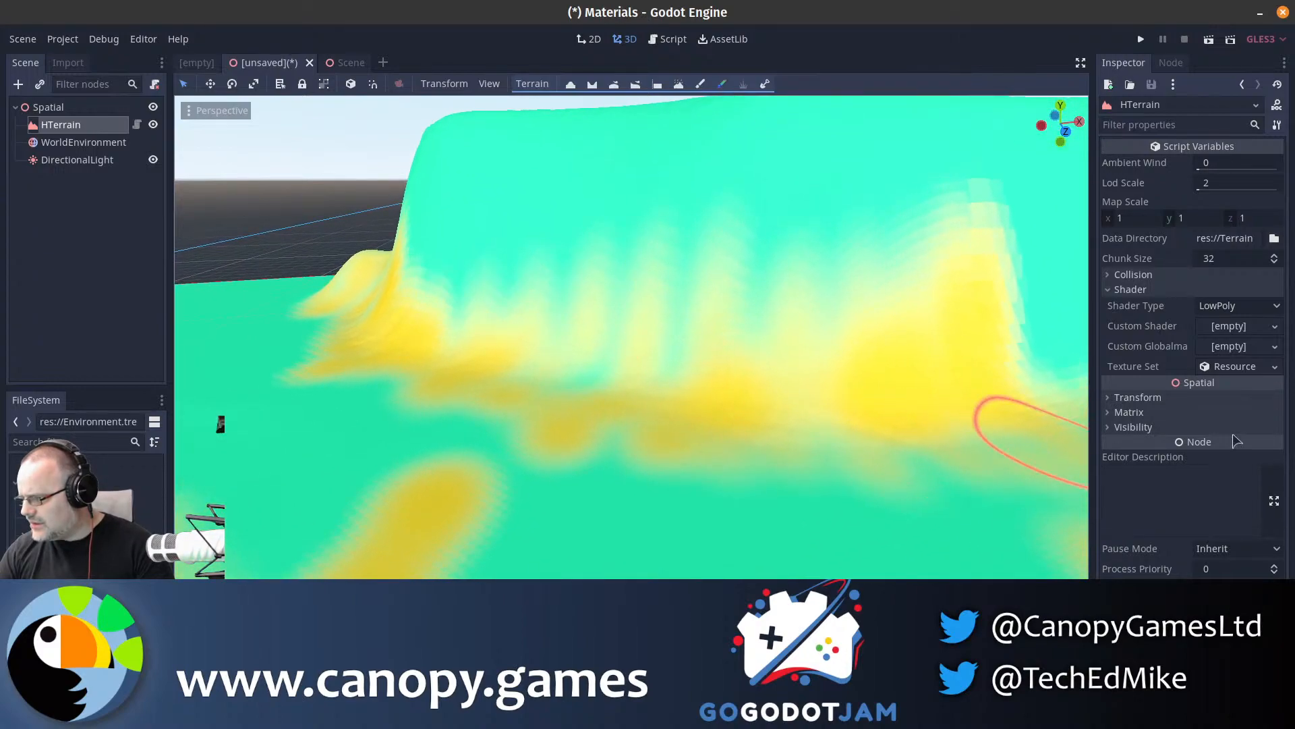
- Set the terrain's Shader Type to Classic4Lite and look over the Texture Set Import Tool before closing it
left_click(1257, 328)
left_click(1124, 337)
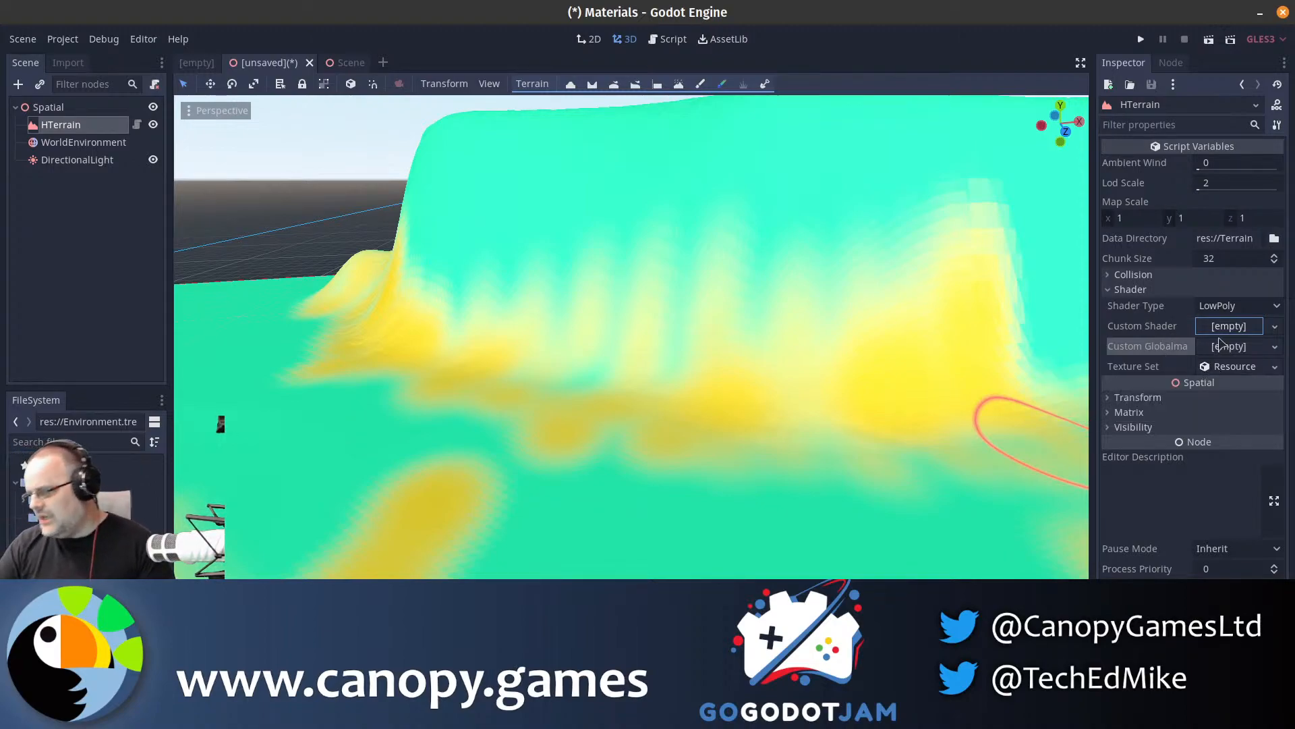
left_click(1228, 313)
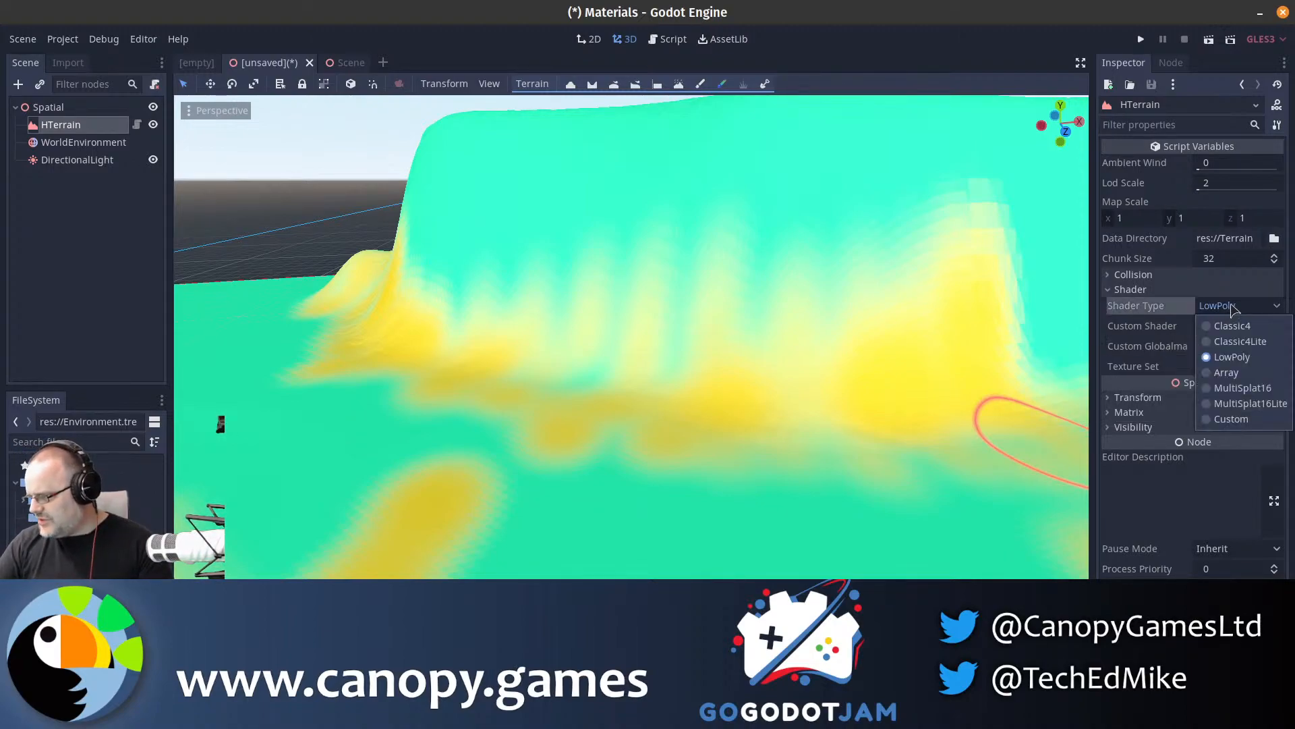
left_click(1241, 341)
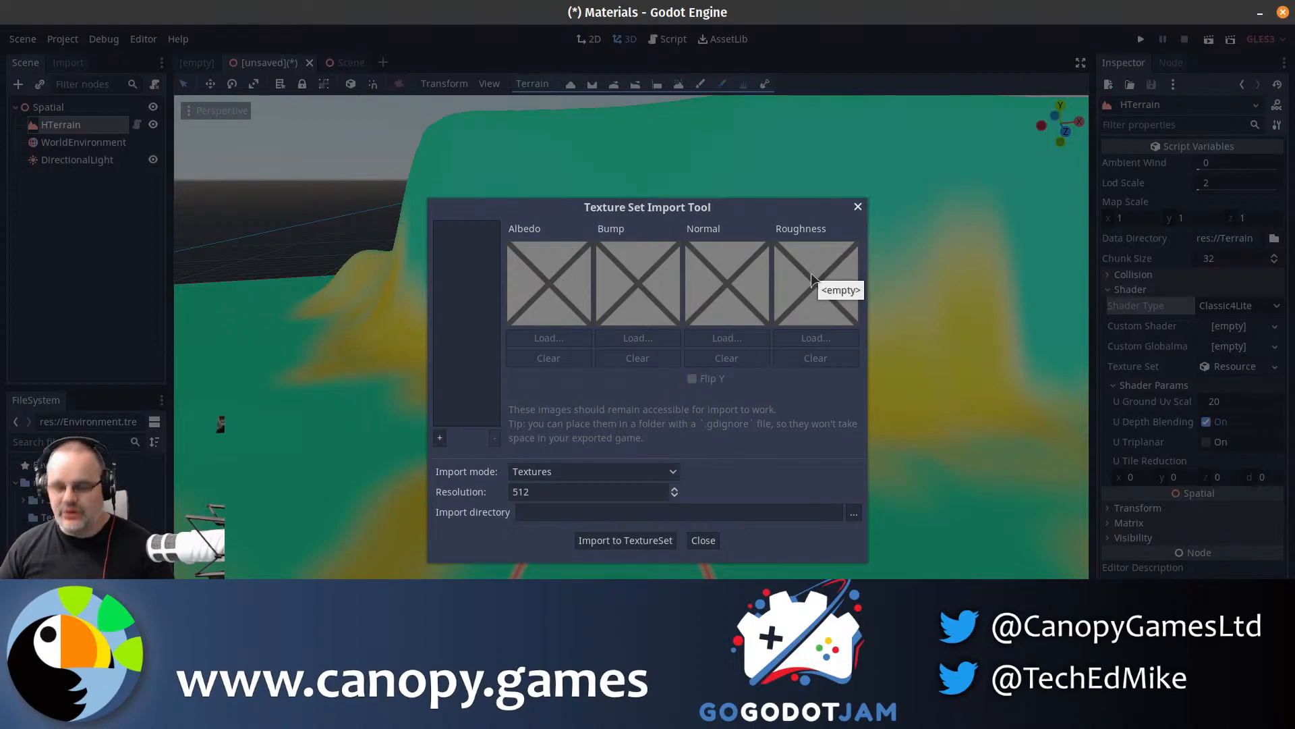
left_click(857, 206)
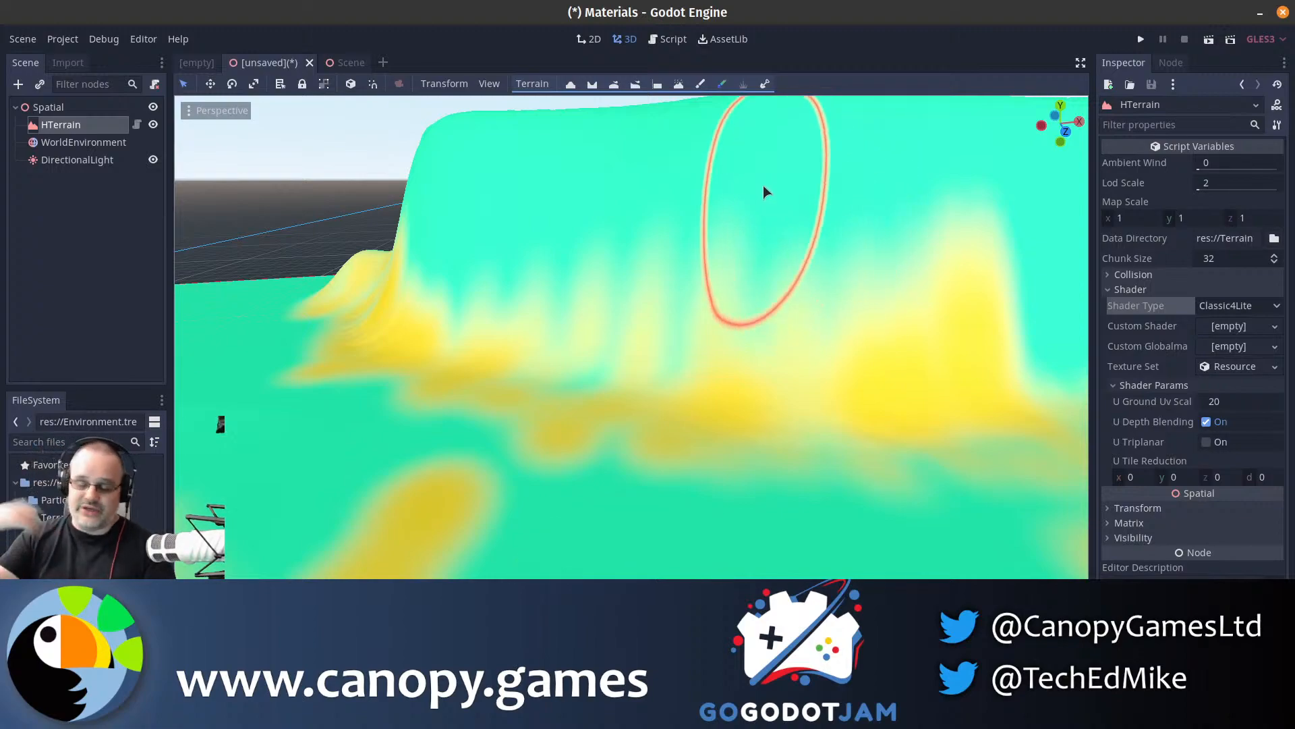
- Set the brush colour to light blue 91bee2 and paint a winding path over the orange band on the flat ground
mouse_move(480, 253)
right_mouse_down()
mouse_move(646, 375)
mouse_move(466, 286)
mouse_move(643, 377)
right_mouse_up()
left_click(269, 631)
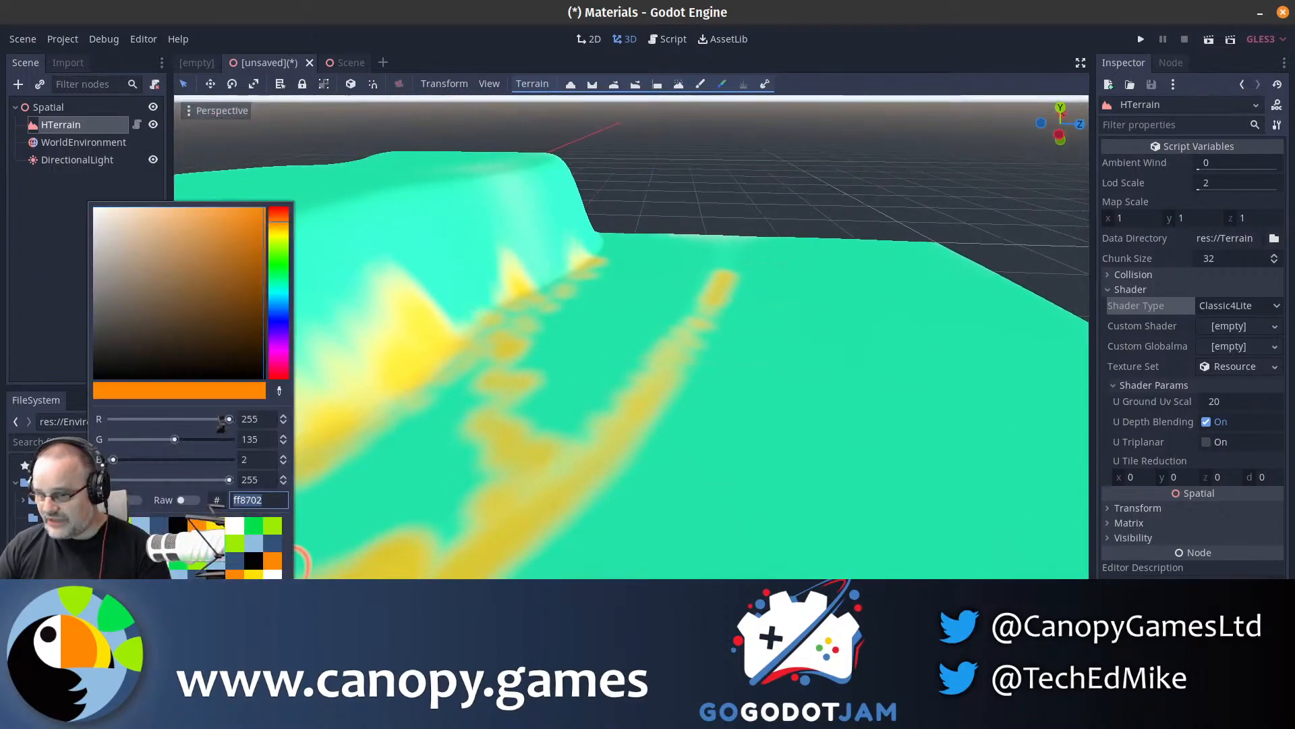
left_click(217, 565)
left_click(617, 466)
left_click_drag(689, 370, 732, 282)
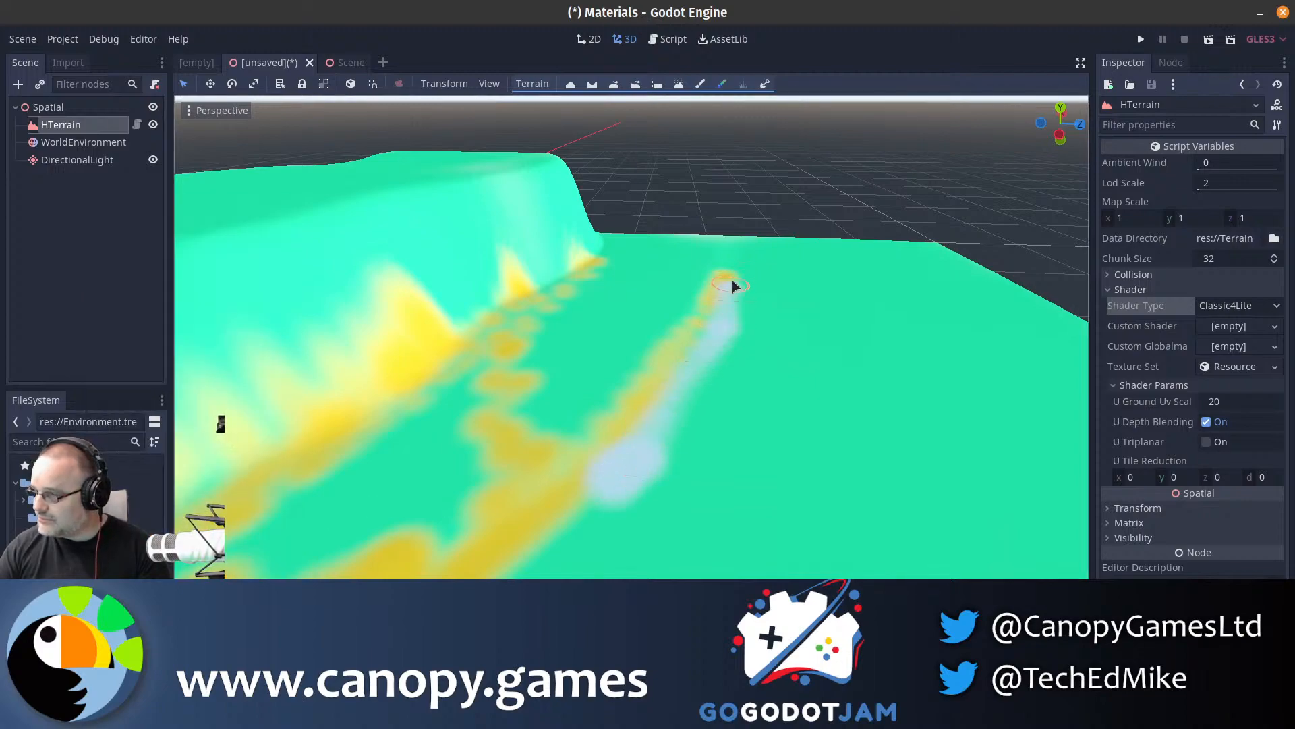
left_click_drag(557, 517, 498, 553)
mouse_move(498, 553)
right_mouse_down()
mouse_move(675, 361)
mouse_move(653, 405)
right_mouse_up()
mouse_move(653, 443)
left_mouse_down()
mouse_move(602, 387)
mouse_move(402, 300)
mouse_move(612, 413)
left_mouse_up()
left_click_drag(739, 451, 714, 440)
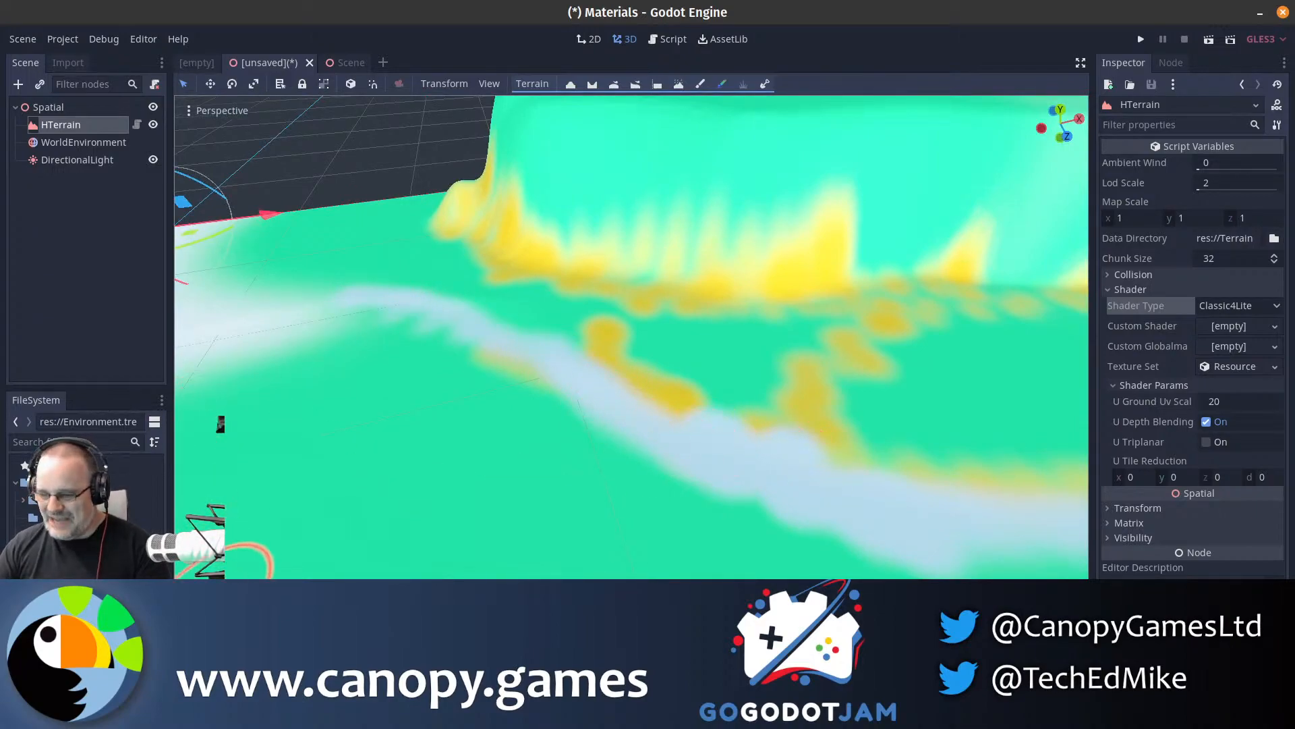
- Pick a different brush colour and paint pale streaks over the cliff face and the ground at its foot
left_click(228, 638)
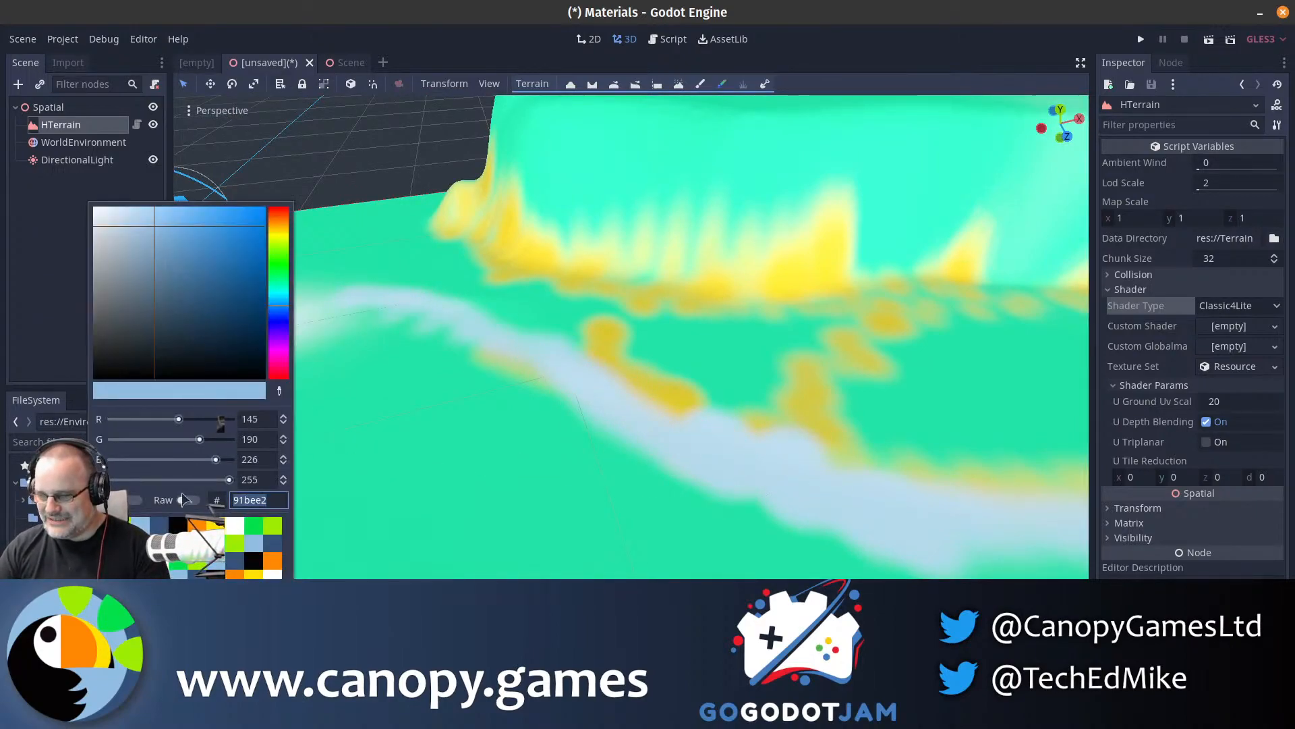
left_click(178, 564)
mouse_move(147, 267)
left_mouse_down()
mouse_move(151, 257)
mouse_move(192, 266)
left_mouse_up()
mouse_move(506, 294)
left_mouse_down()
mouse_move(712, 325)
mouse_move(728, 341)
mouse_move(851, 220)
left_mouse_up()
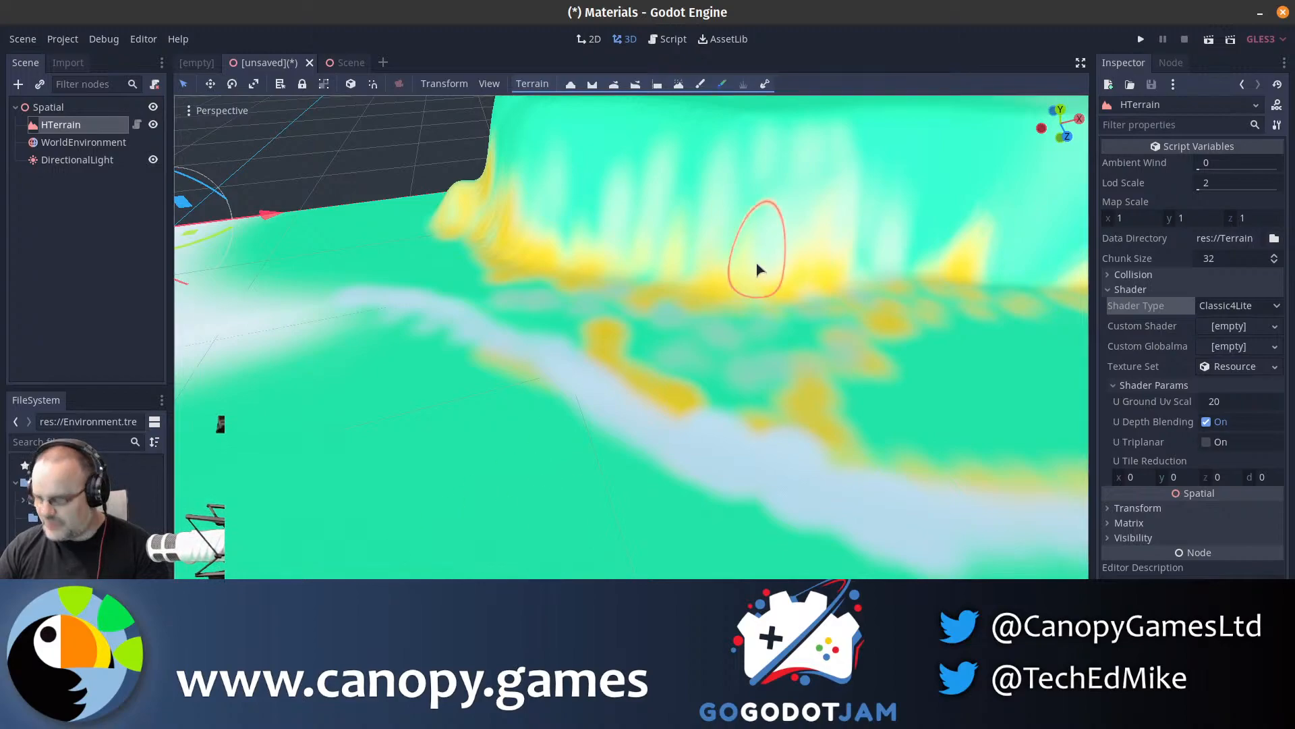
- Load texture1.exr as the brush shape, pick a dark colour and paint mottled patches over the ground below the cliff
left_click(223, 641)
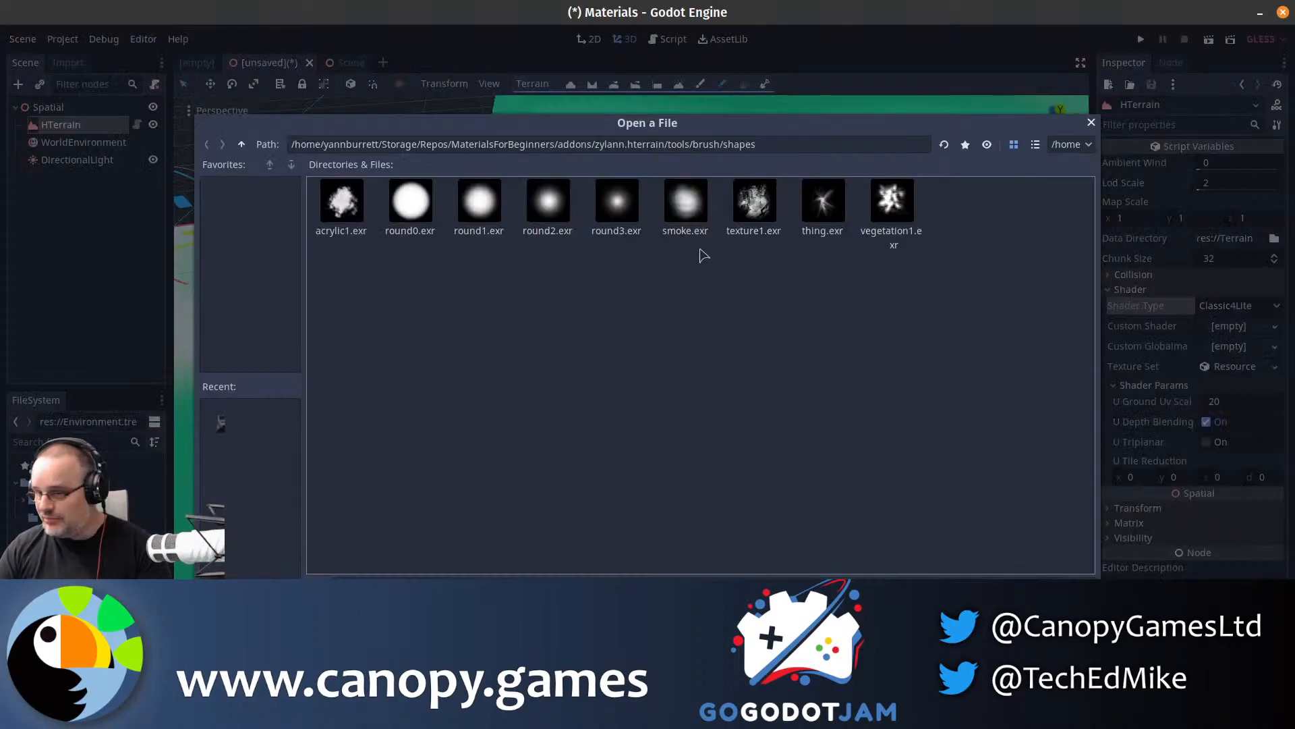
left_click(774, 206)
left_click(799, 609)
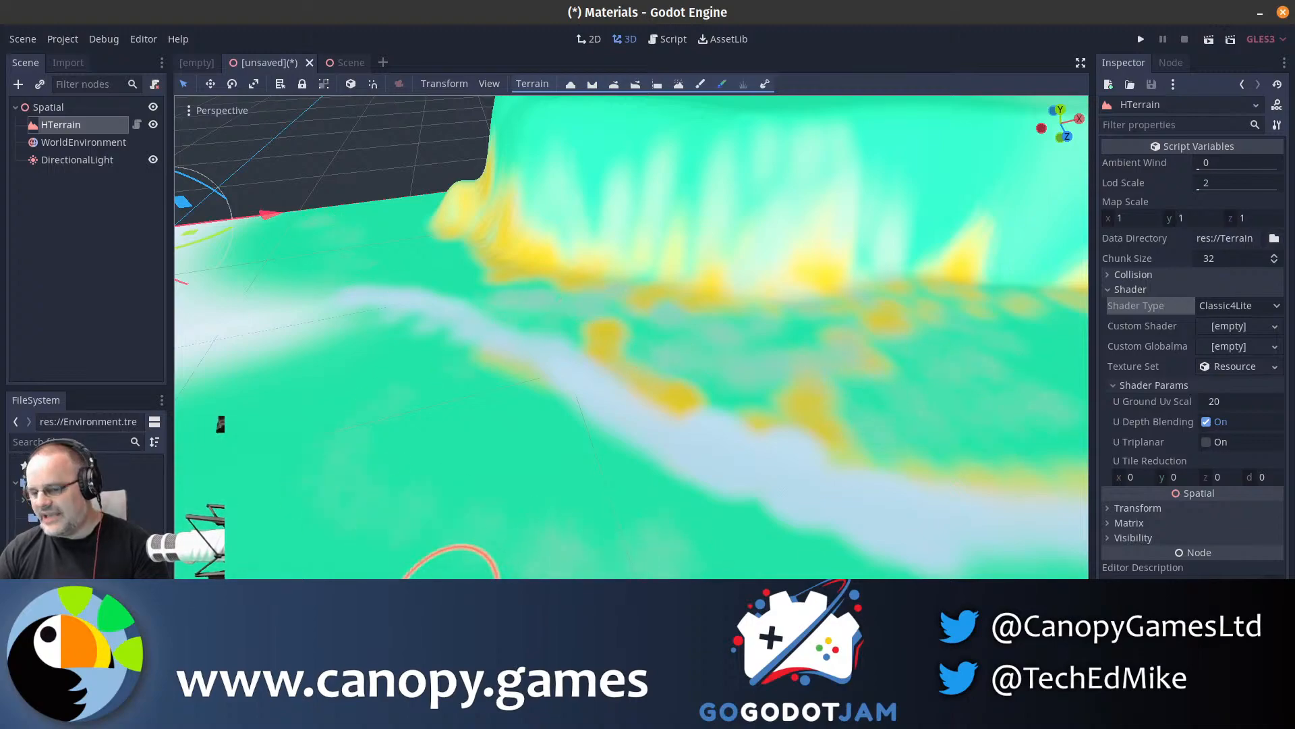
left_click(272, 641)
left_click(244, 319)
left_click(566, 333)
mouse_move(660, 333)
left_mouse_down()
mouse_move(585, 327)
mouse_move(941, 339)
mouse_move(839, 86)
mouse_move(469, 269)
left_mouse_up()
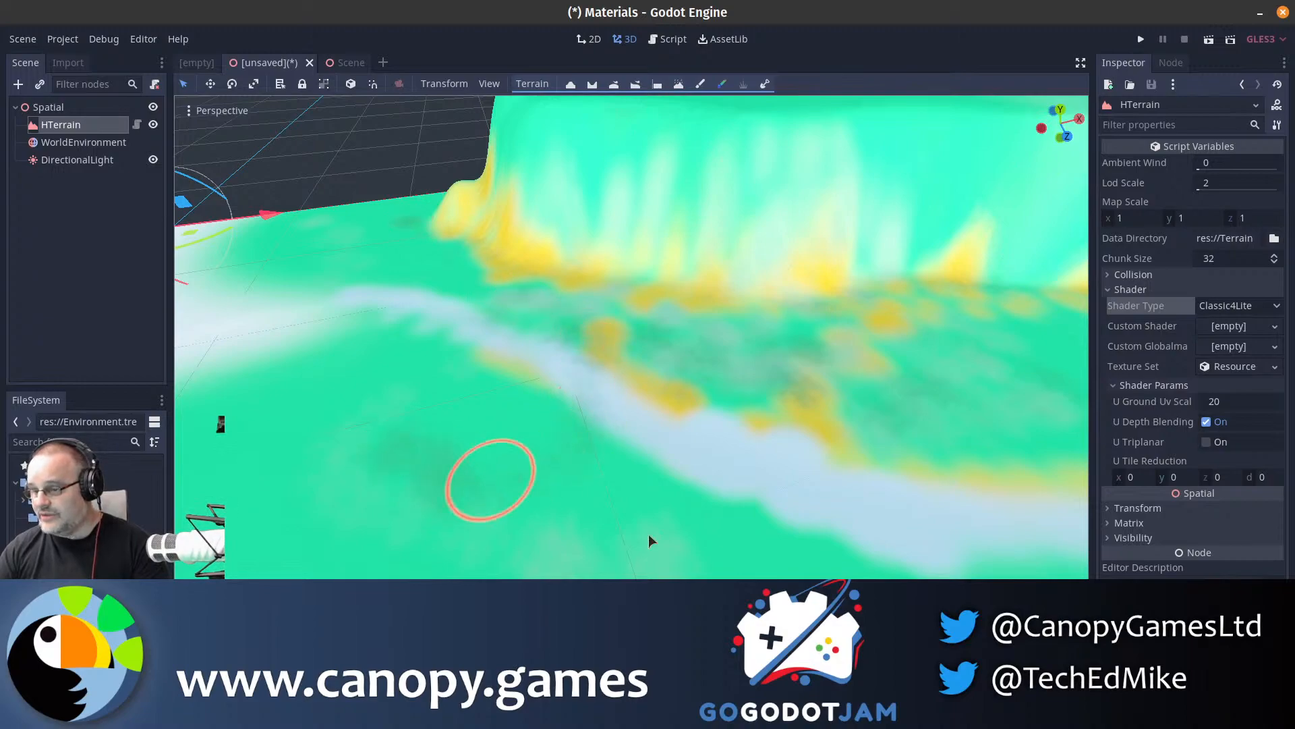
- Inspect the coloured terrain from several sides and brush the dark colour down the upper cliff face
middle_click_drag(650, 537, 844, 427)
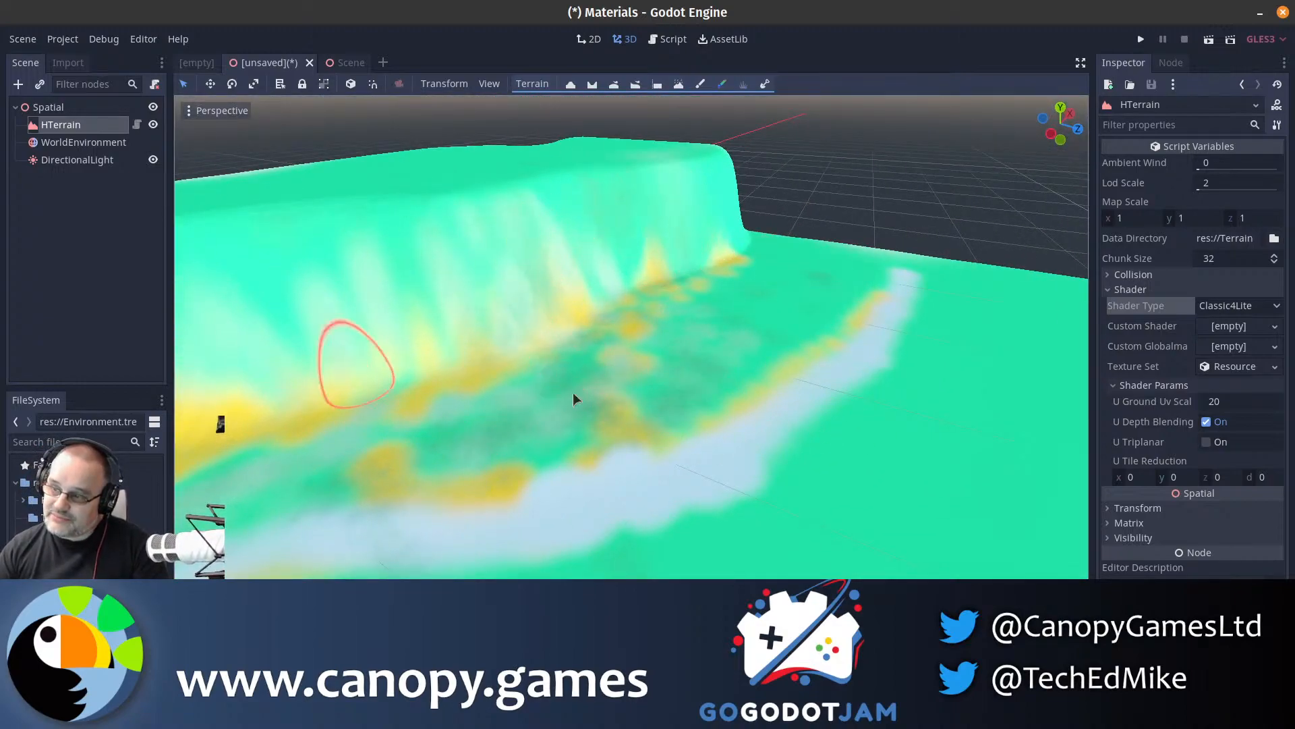
middle_click_drag(922, 487, 860, 364)
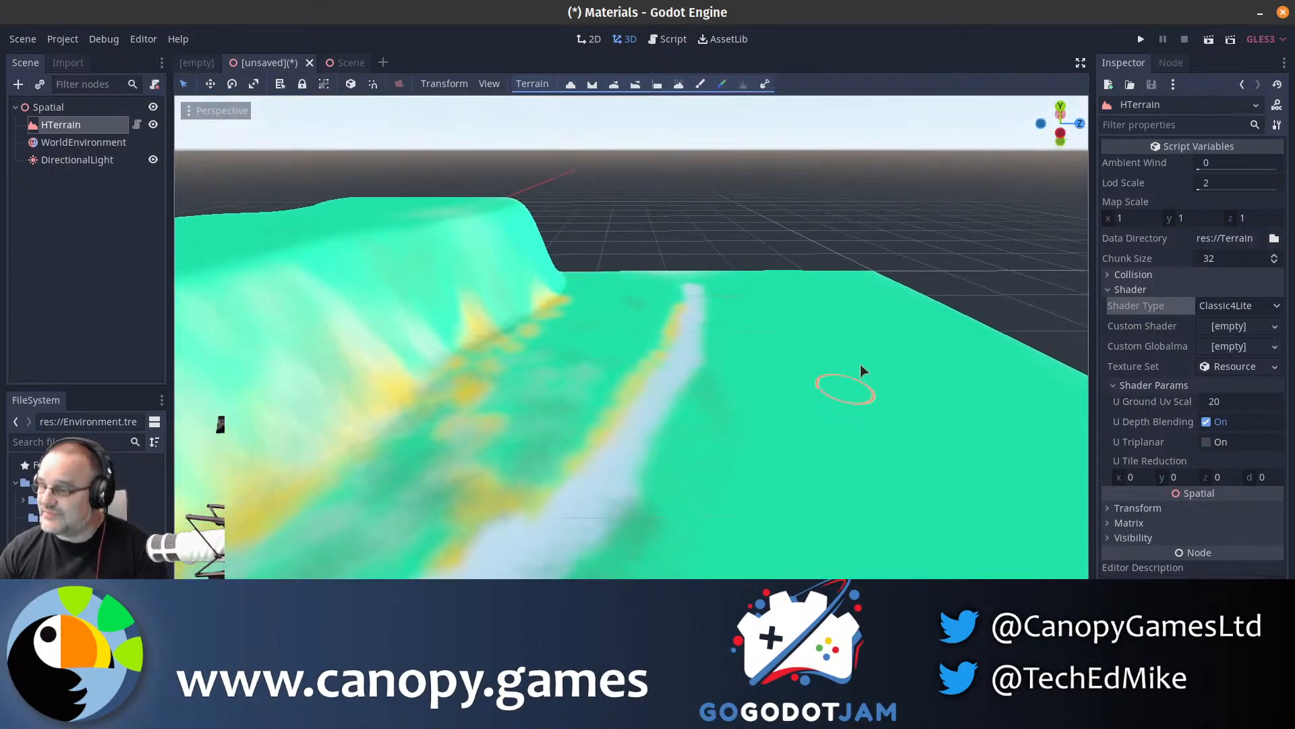
middle_click_drag(580, 391, 644, 384)
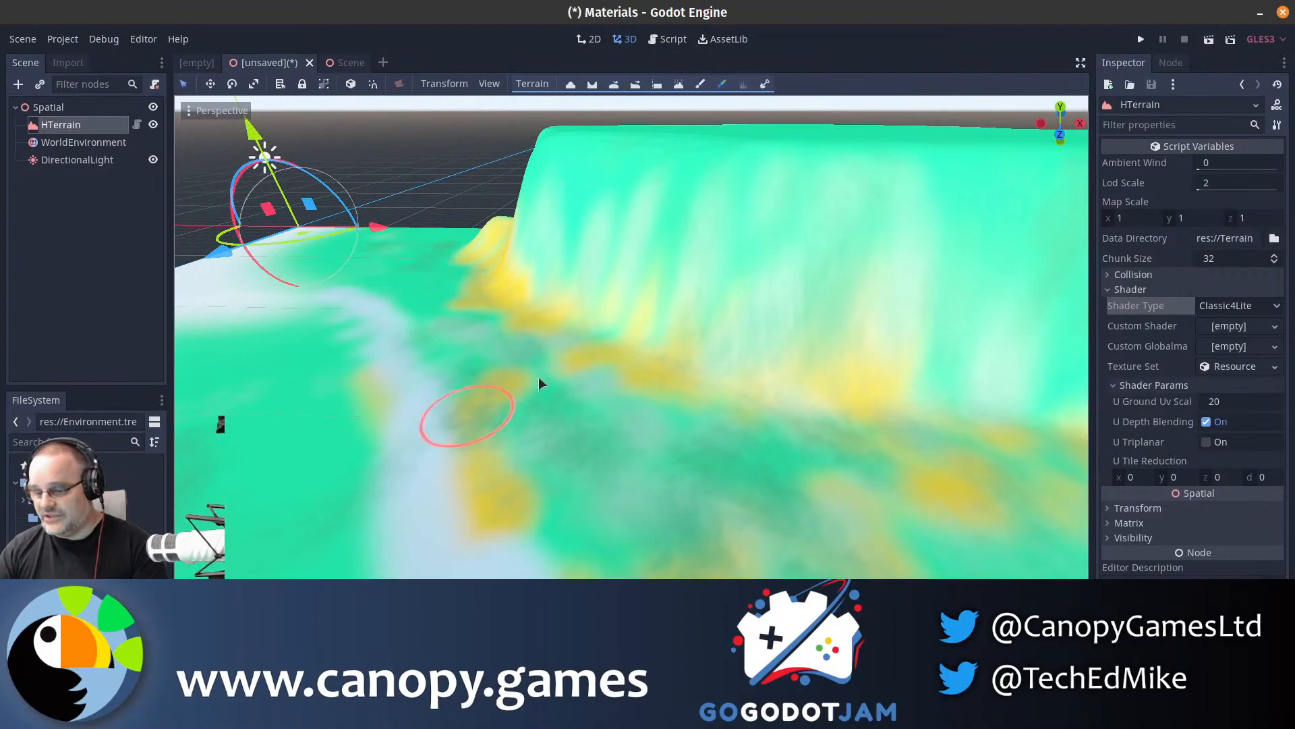
right_click_drag(538, 376, 533, 340)
key("w")
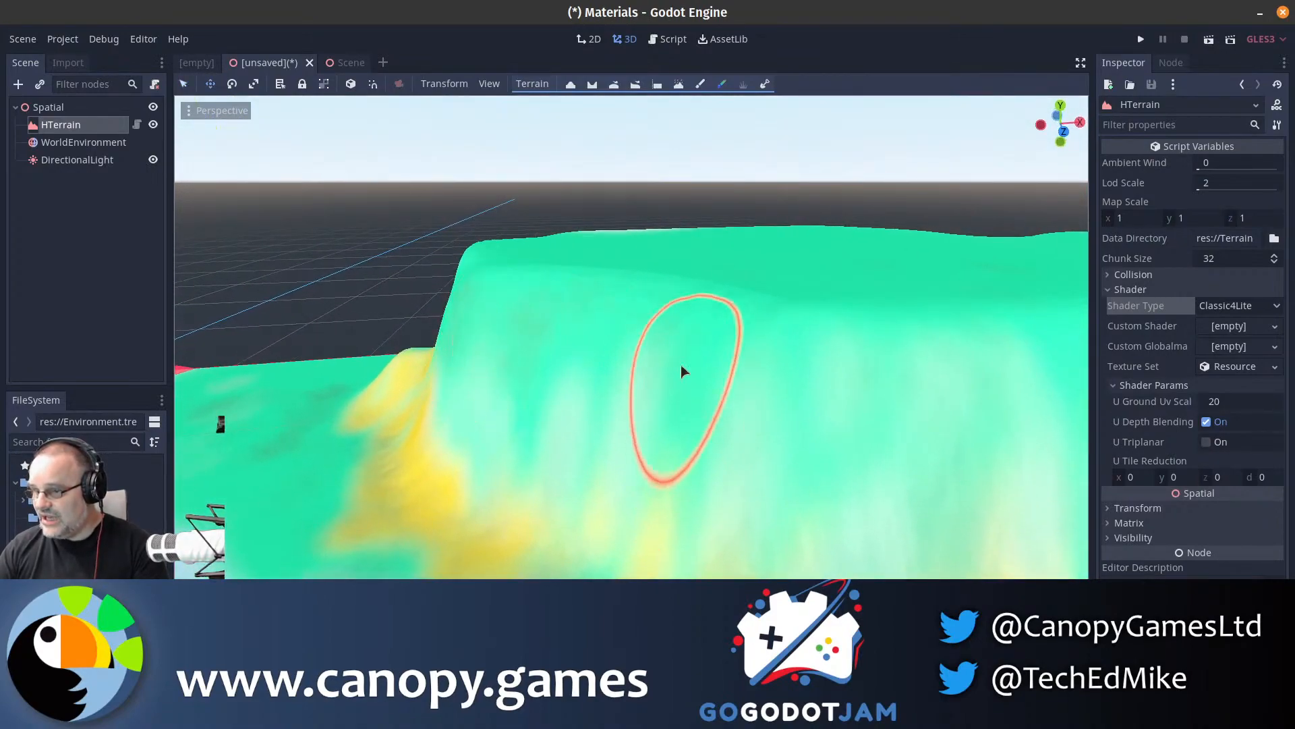
left_click_drag(681, 365, 710, 431)
mouse_move(545, 451)
right_mouse_down()
mouse_move(469, 487)
mouse_move(403, 344)
right_mouse_up()
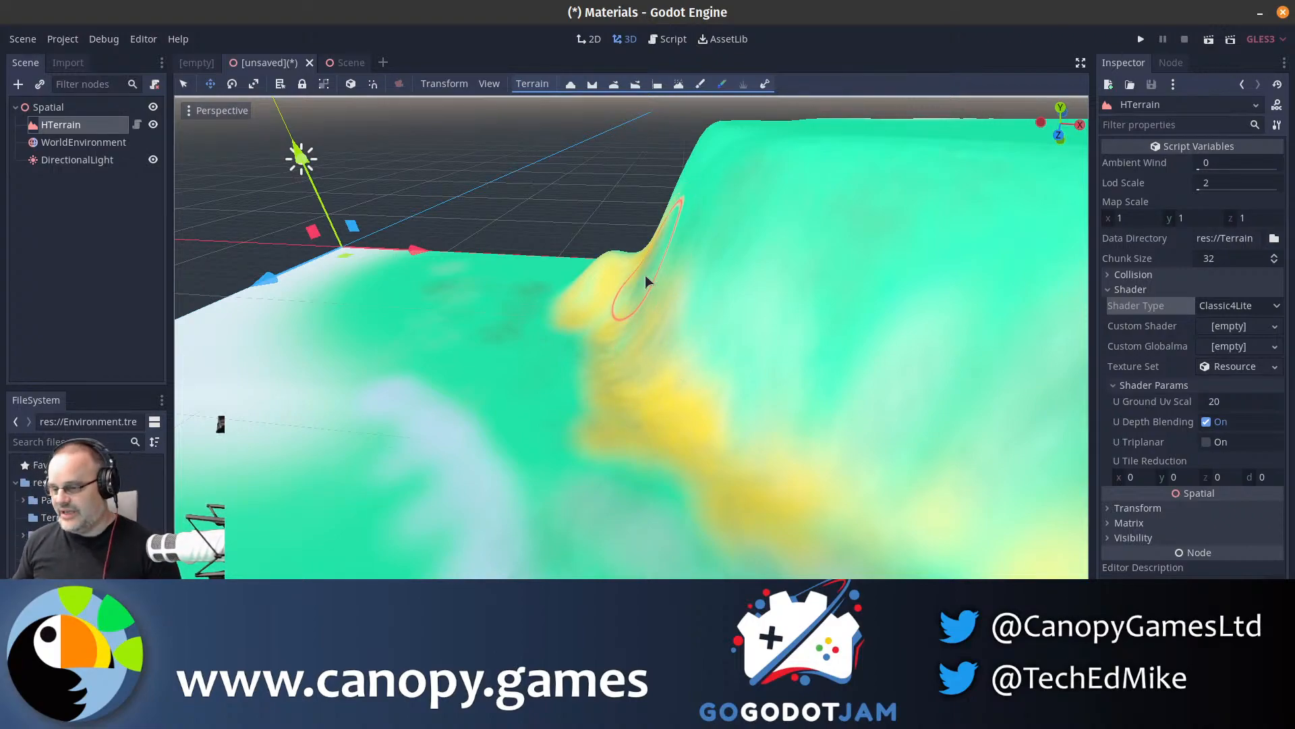
- Try the LowPoly shader type on the terrain and switch back to Classic4Lite
left_click(1243, 309)
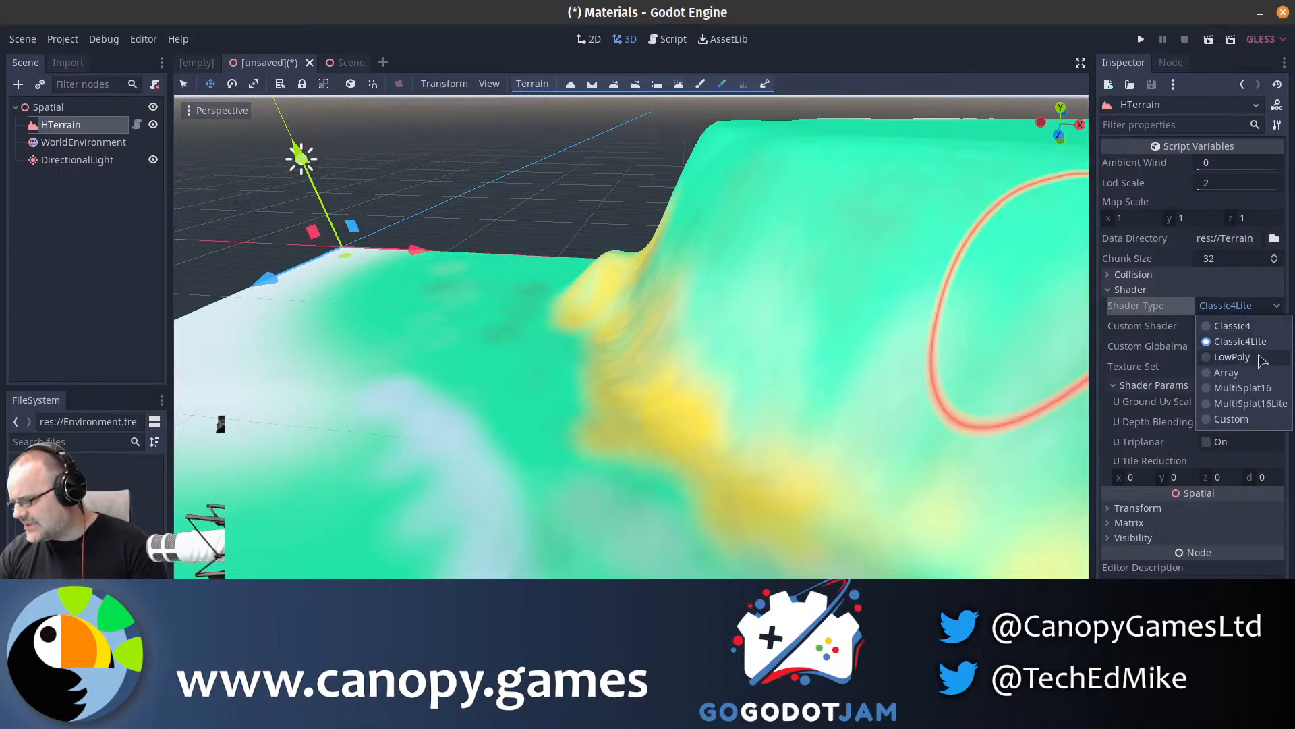
left_click(1231, 357)
left_click(1244, 309)
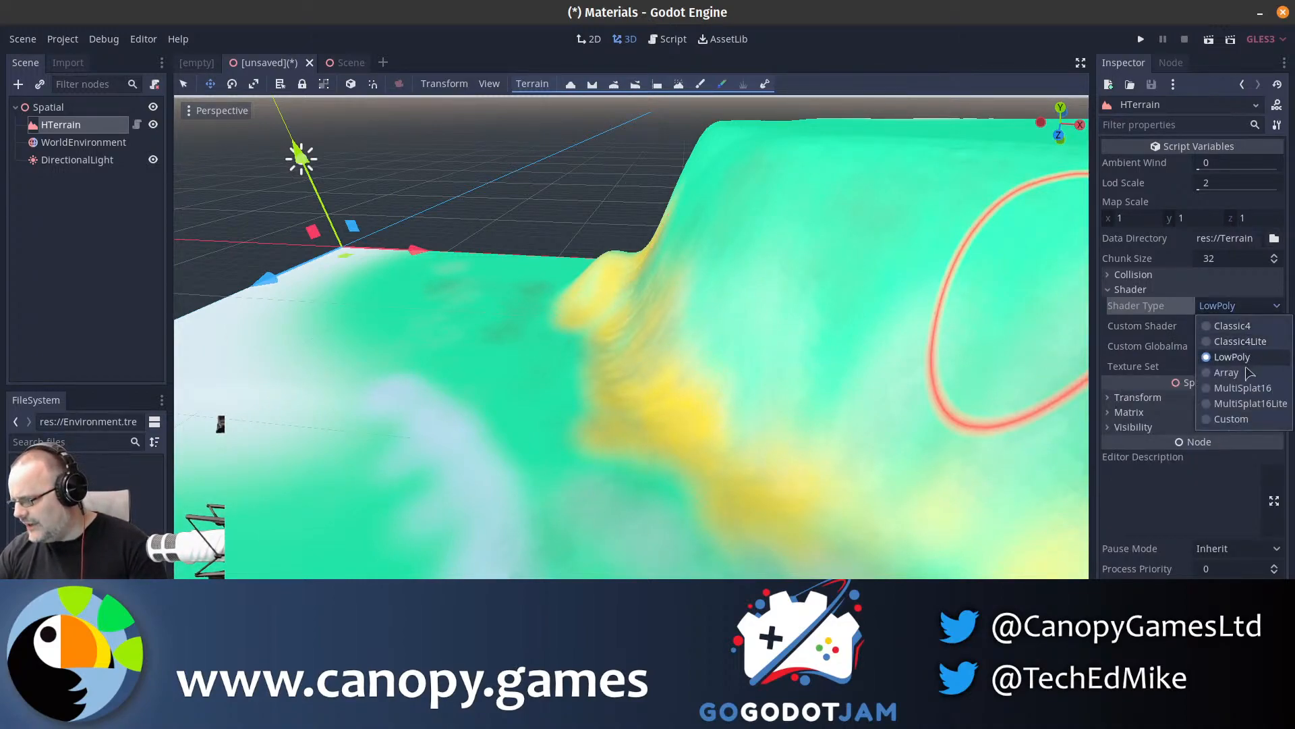
left_click(1241, 342)
scroll(757, 376, "up", 3)
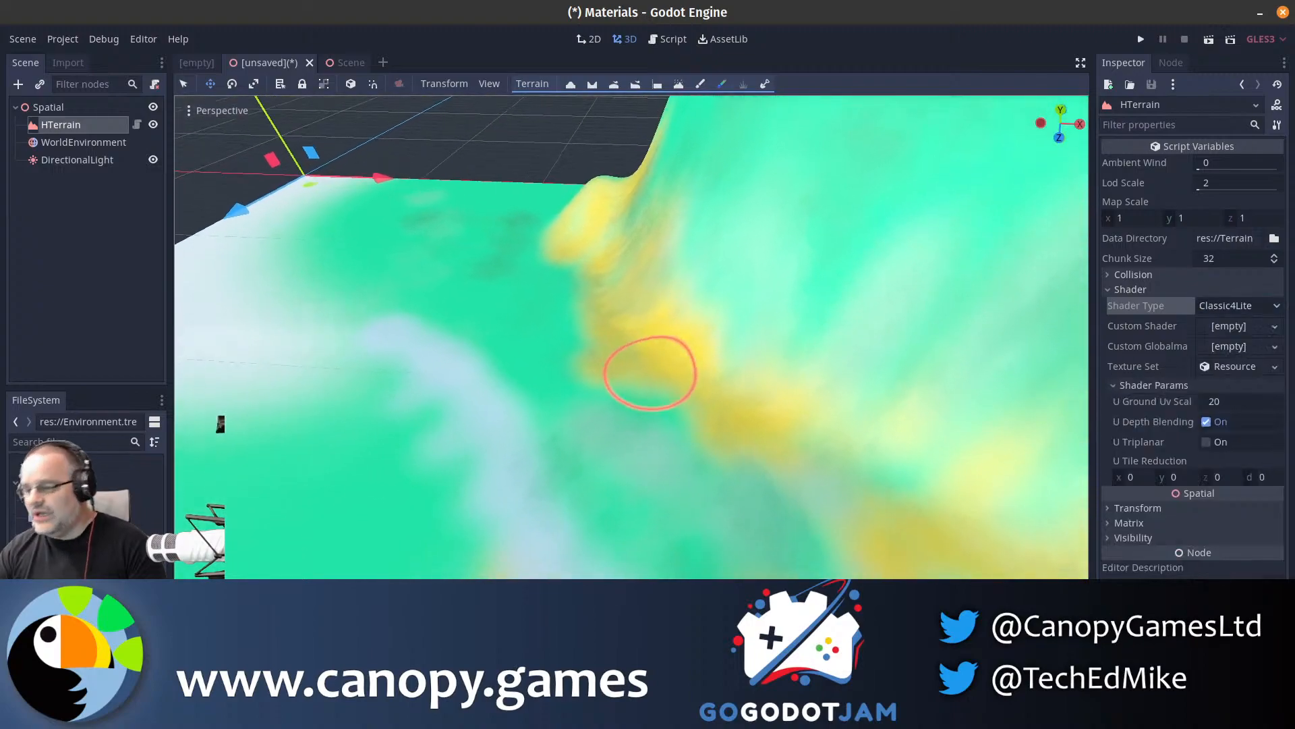
- Set the terrain's Shader Type to MultiSplat16 and paint more dark streaks over the cliff face and its orange base
left_click(1207, 305)
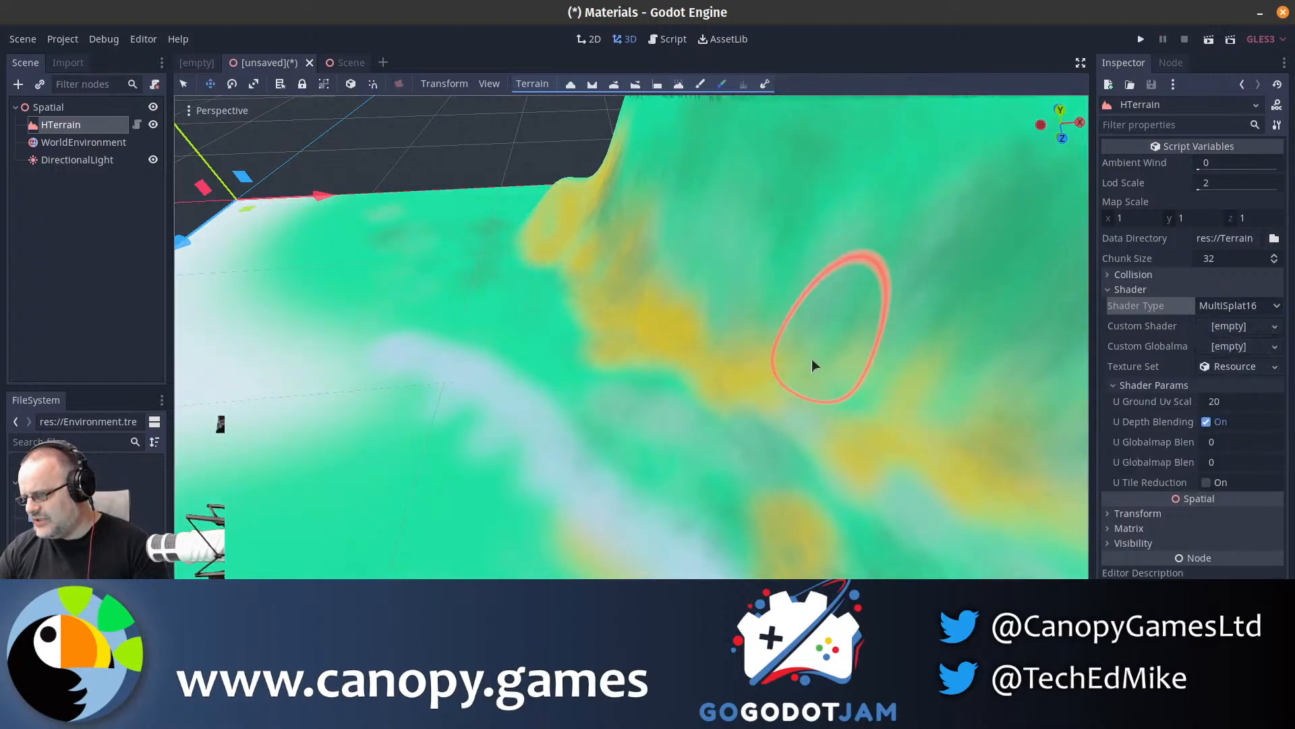
mouse_move(736, 357)
right_mouse_down()
mouse_move(643, 368)
mouse_move(641, 388)
right_mouse_up()
left_click_drag(601, 442, 616, 475)
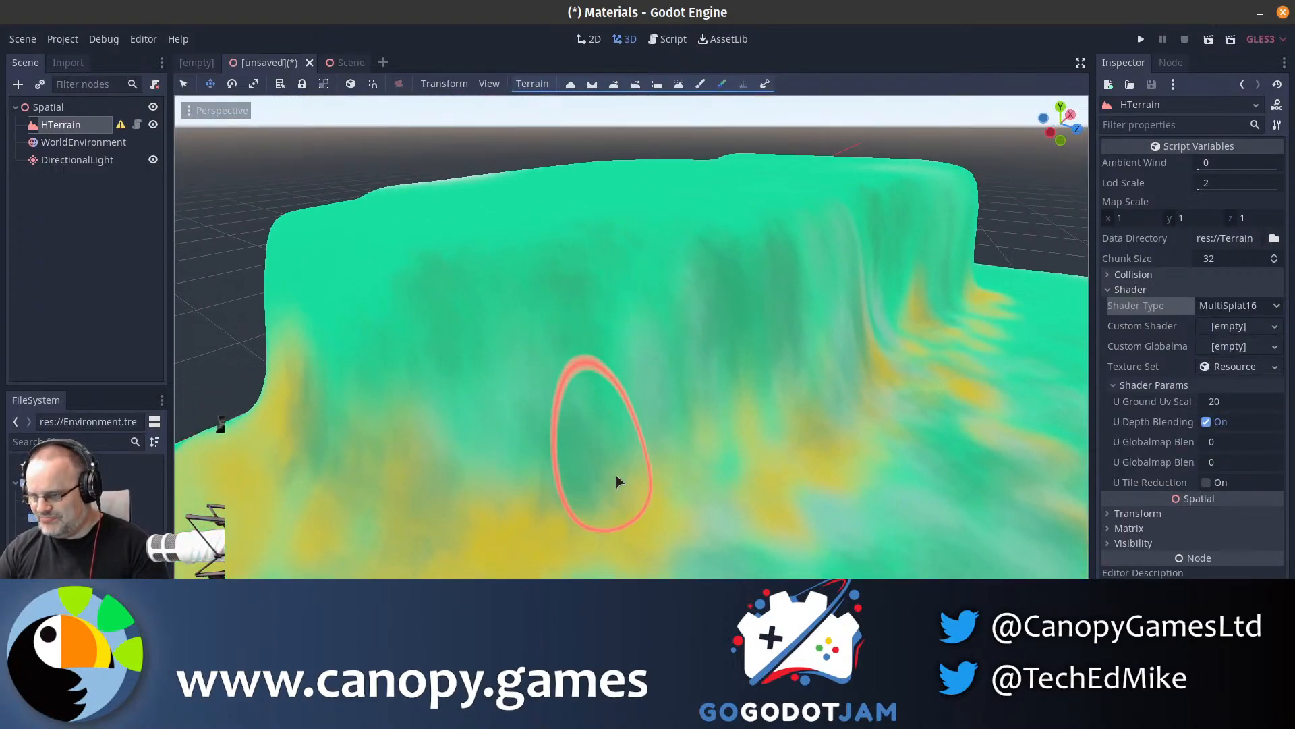
right_click_drag(586, 537, 472, 574)
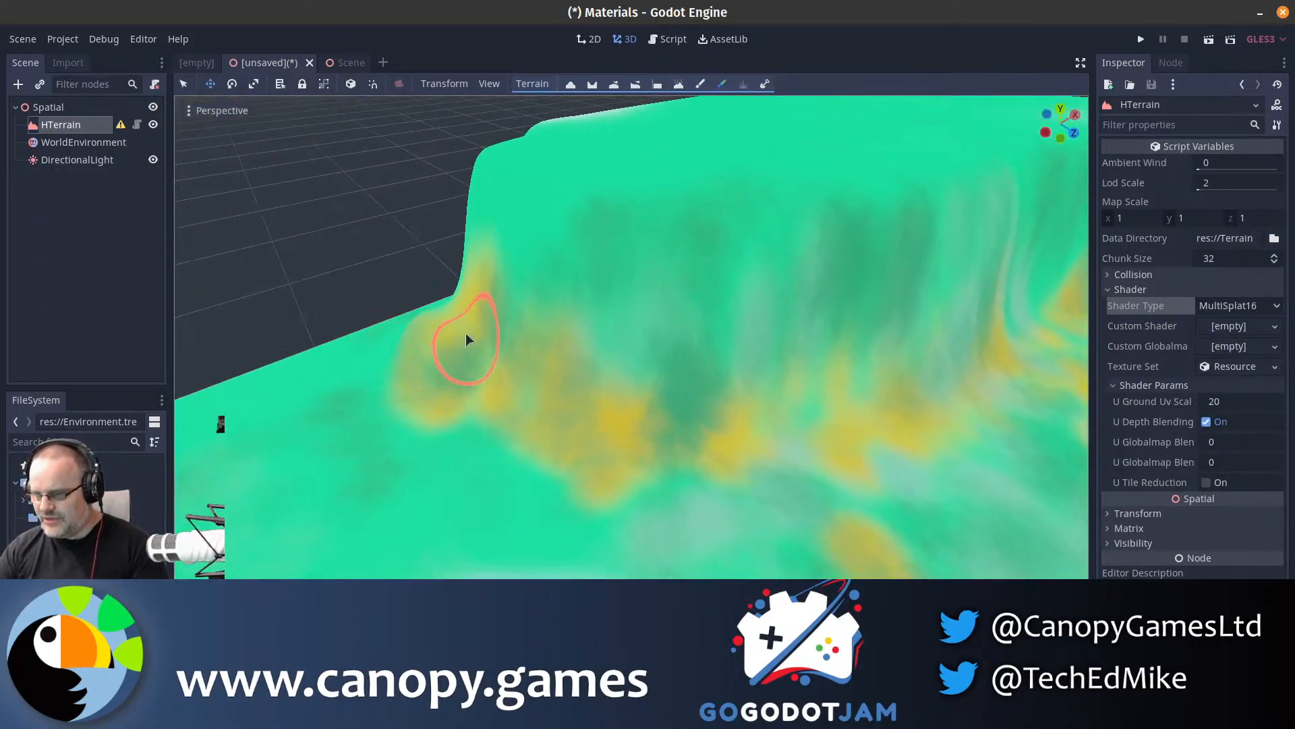
right_click_drag(496, 453, 647, 466)
right_click_drag(594, 270, 597, 344)
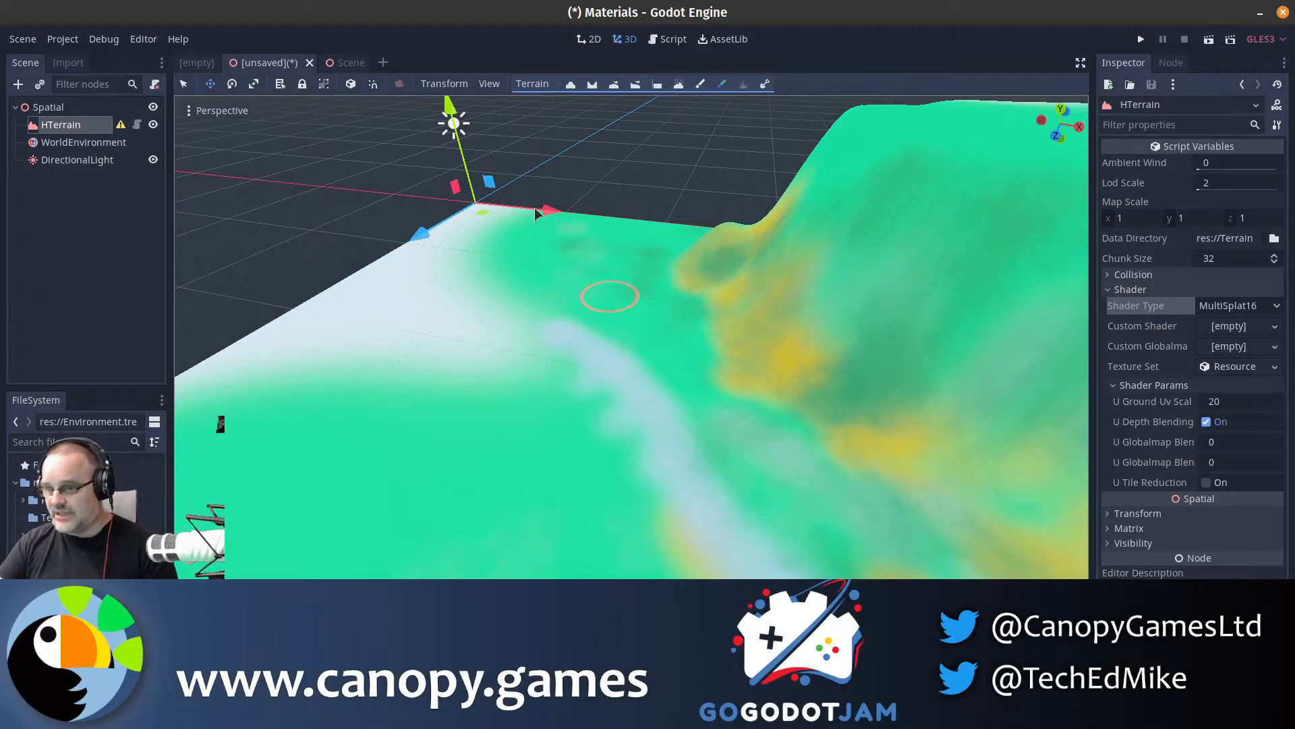
- Close the unsaved terrain scene without saving its changes and return to Scene.tscn
left_click(310, 63)
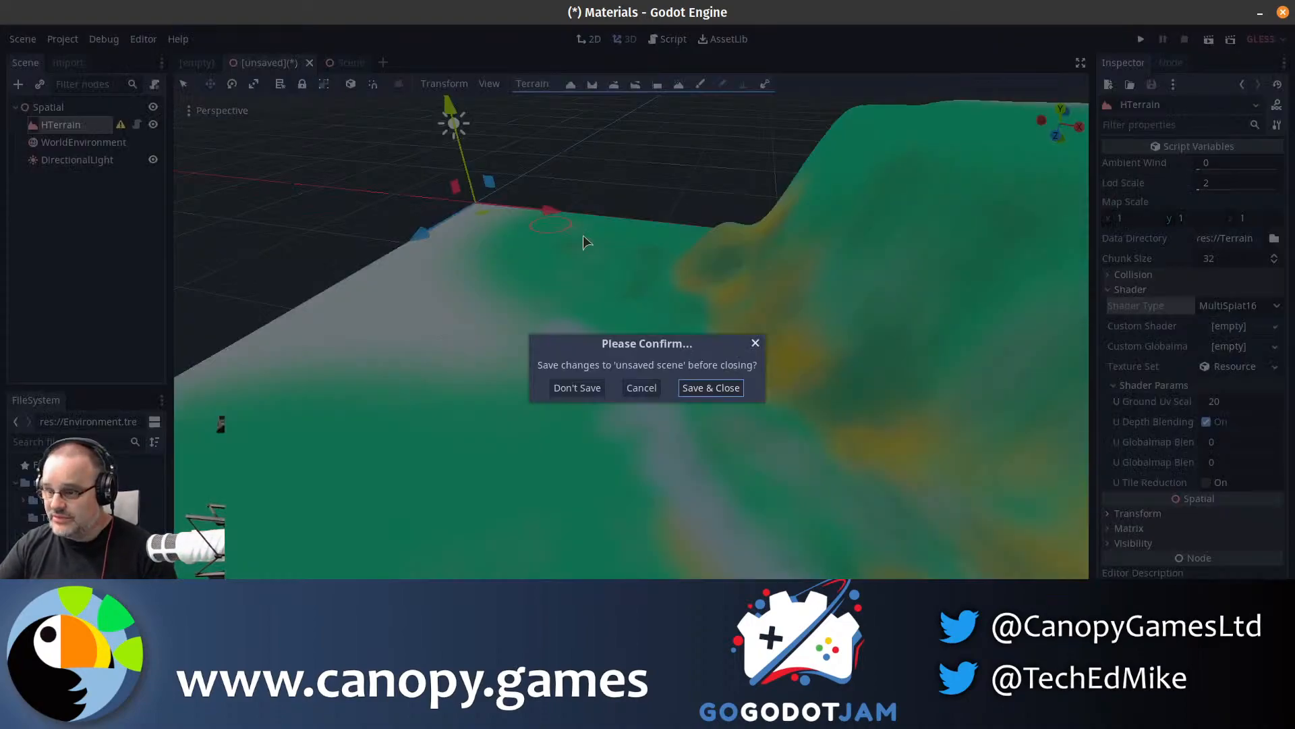
left_click(592, 386)
left_click(263, 63)
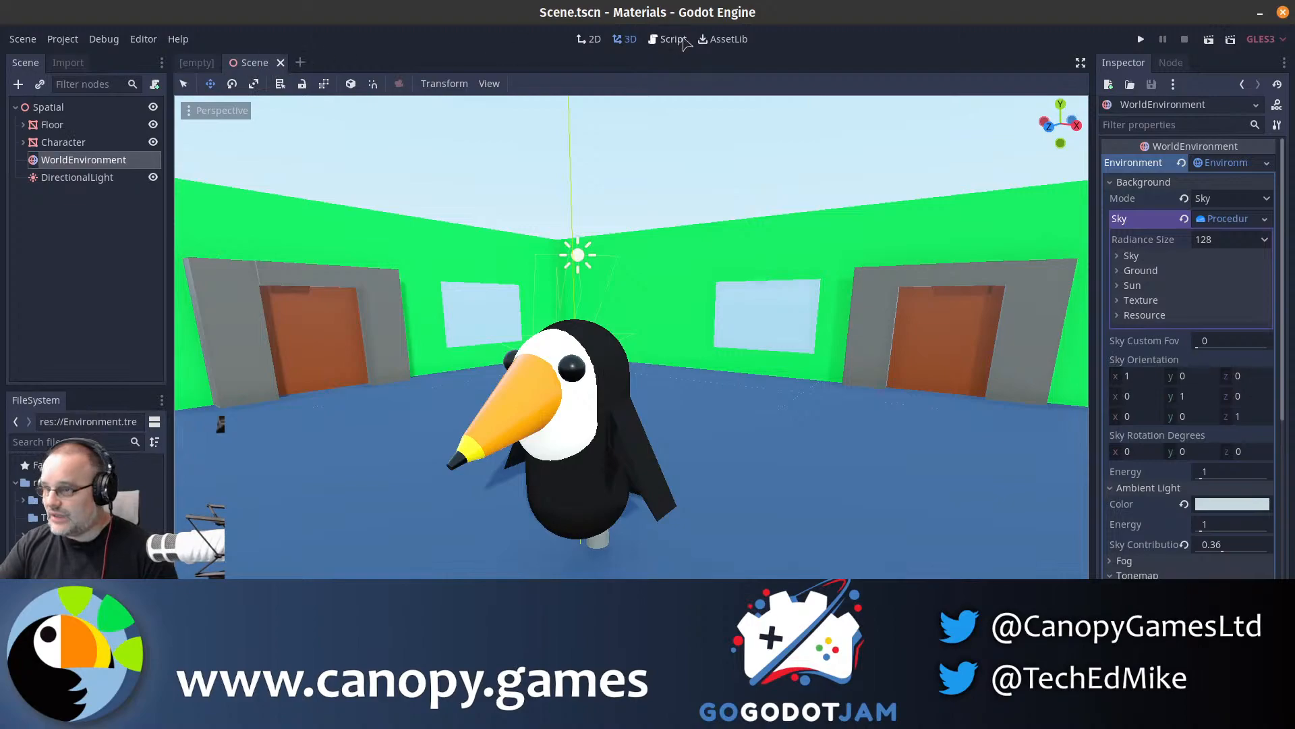
- Look over the terrain add-ons in the asset library and return to the 3D view of the scene
left_click(723, 39)
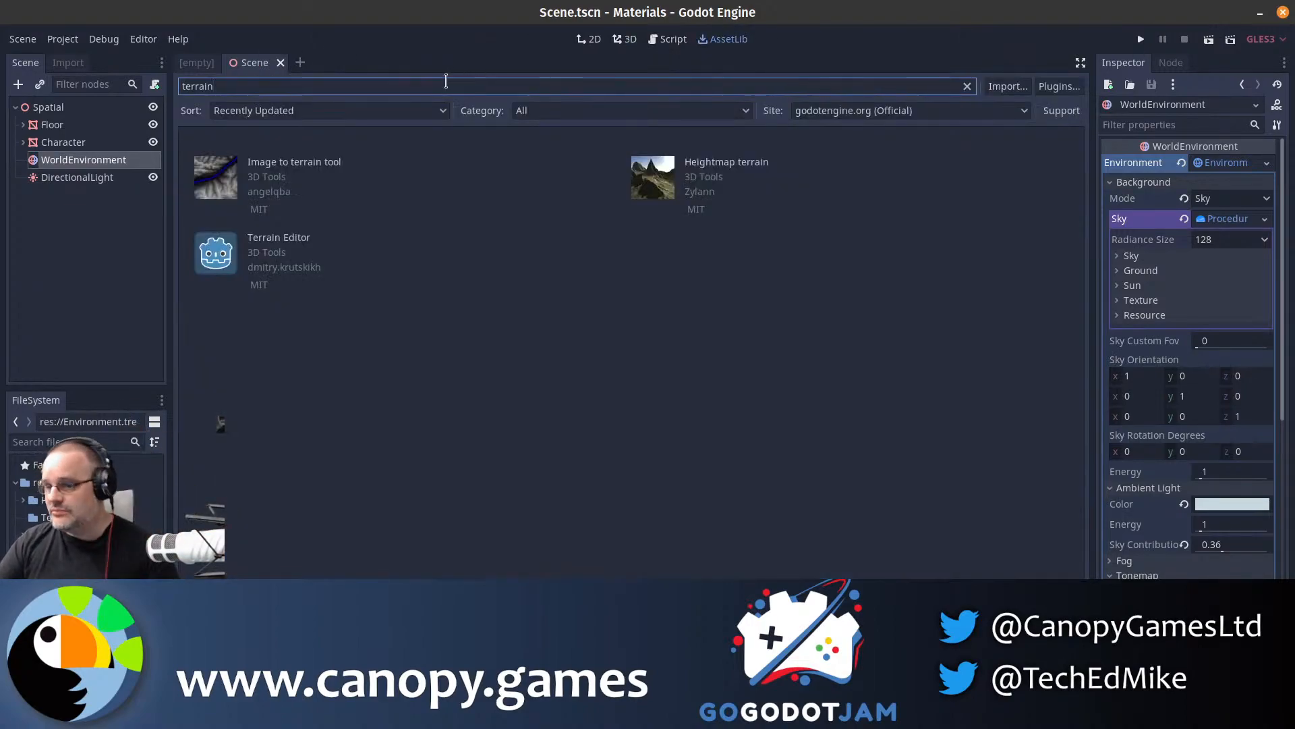
double_click(446, 81)
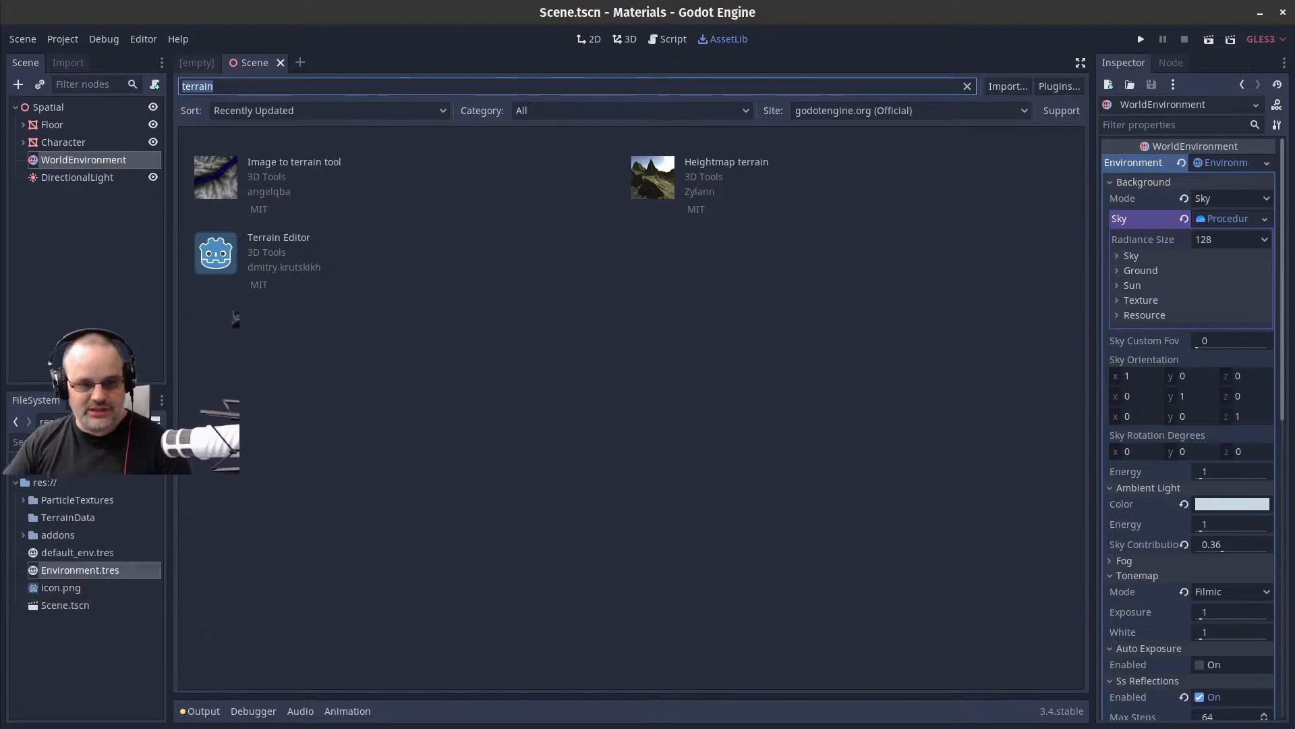
left_click(148, 373)
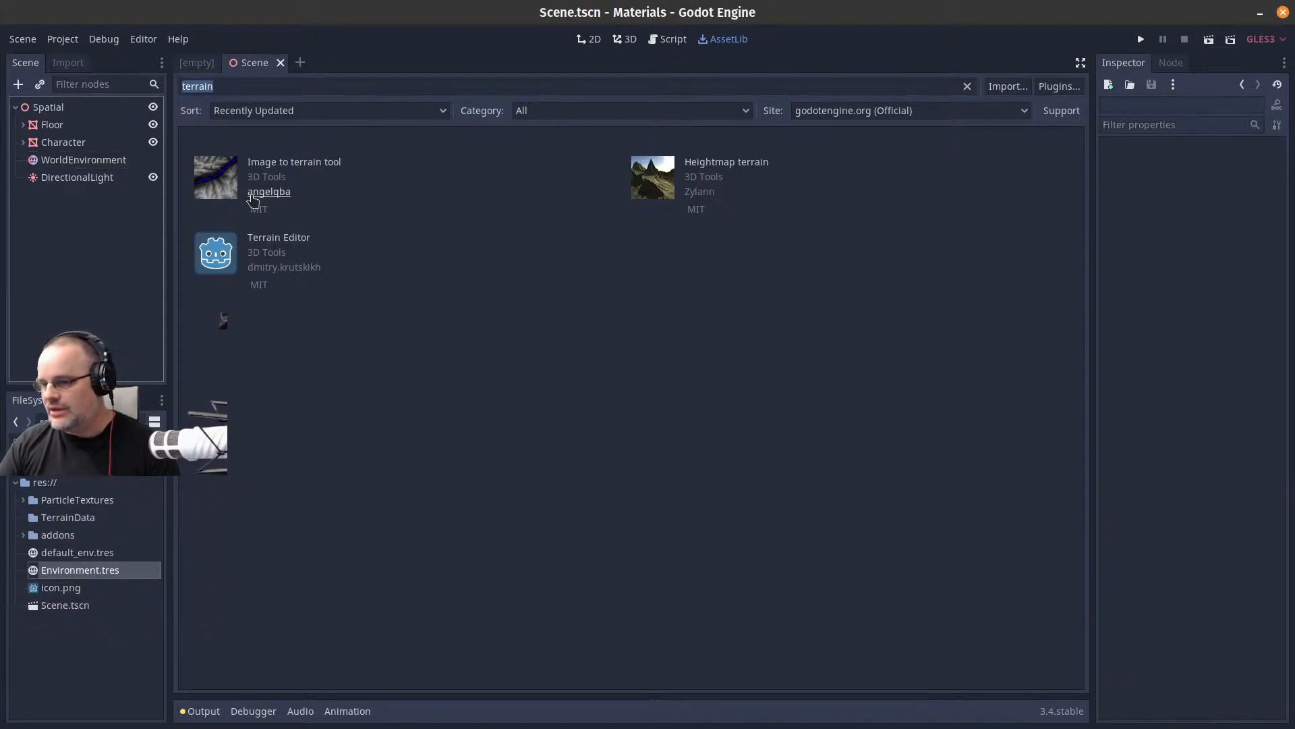
left_click(626, 40)
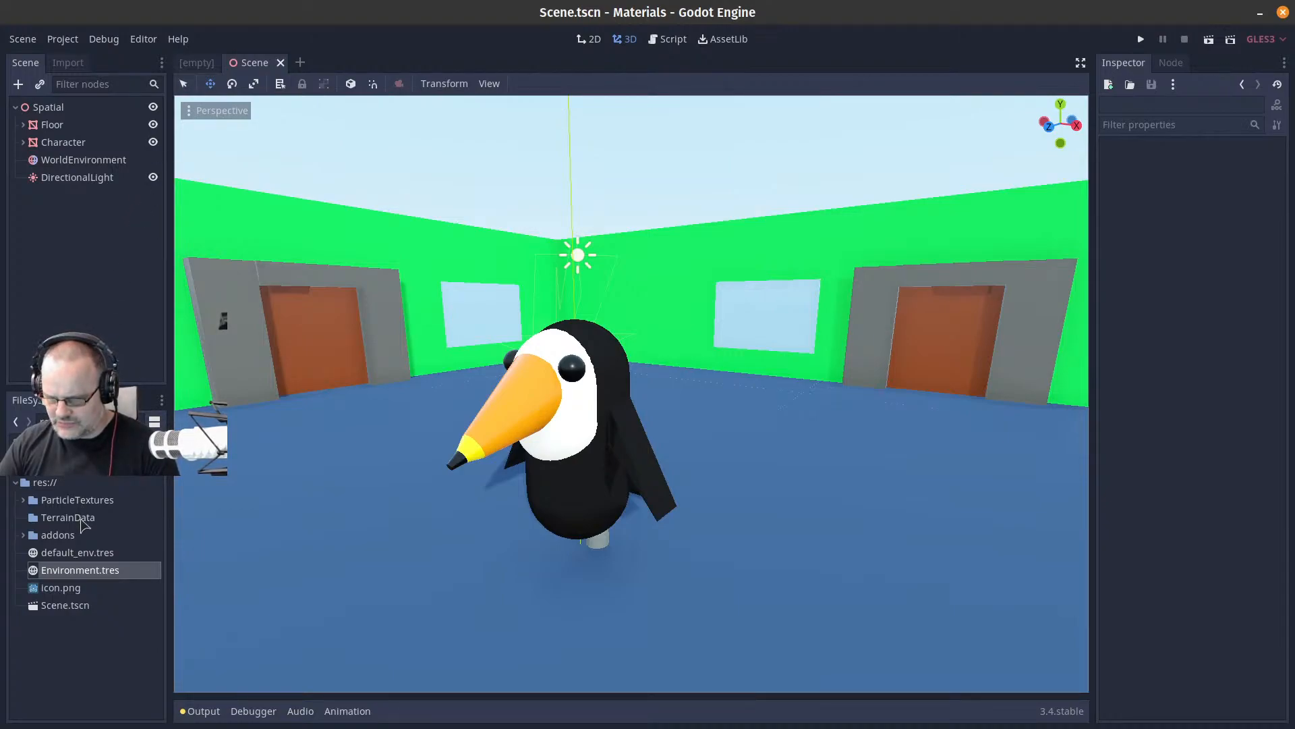
- Create a new 3D scene and add a WorldEnvironment node that uses Environment.tres as its environment
left_click(300, 62)
left_click(81, 142)
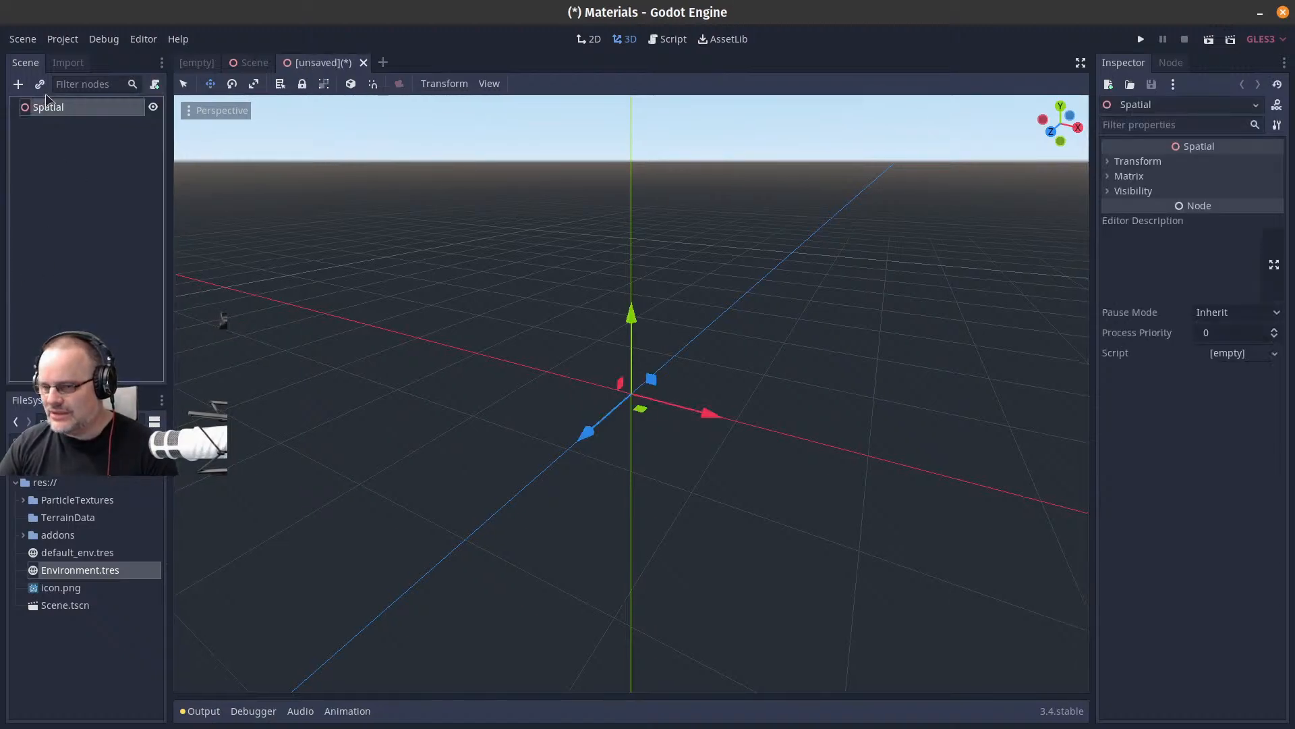
left_click(18, 84)
type("worl")
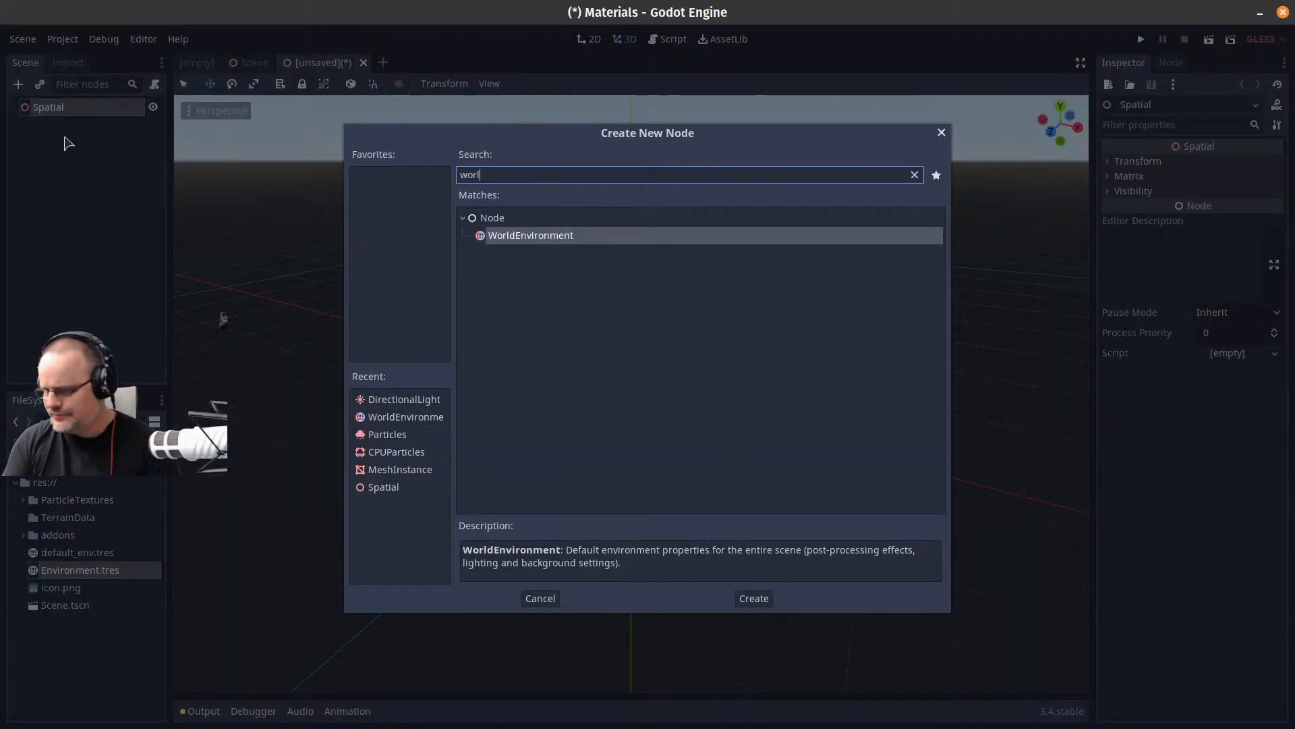
key("Return")
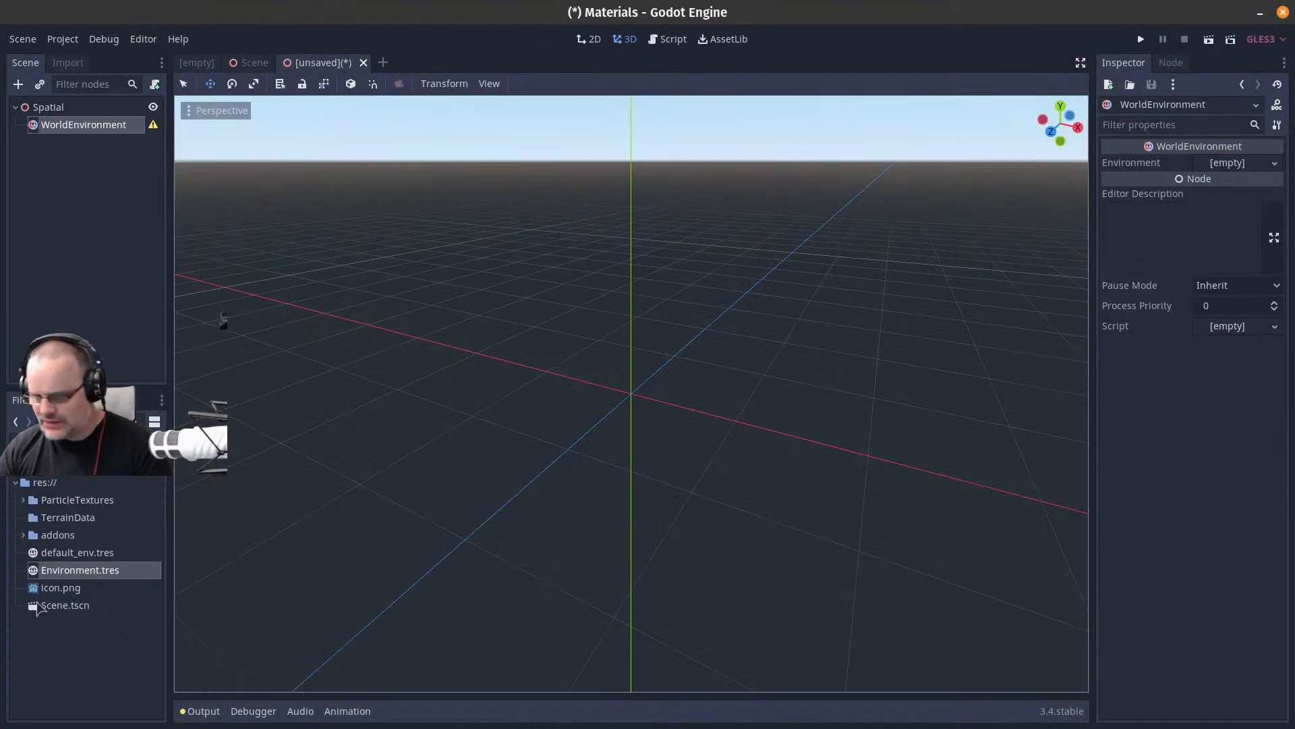
left_click_drag(72, 574, 1231, 166)
left_click(84, 203)
- Add an HTerrain node under the Spatial root node
left_click(46, 107)
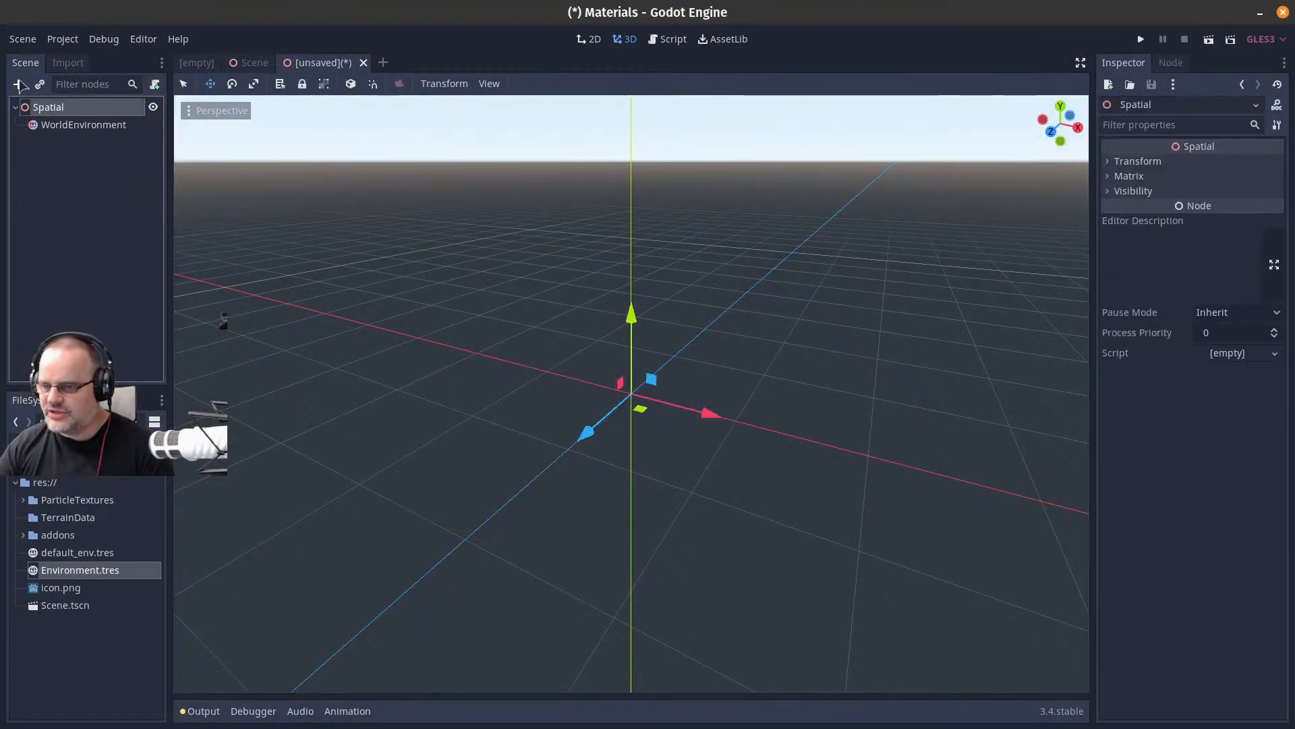
left_click(19, 84)
type("h")
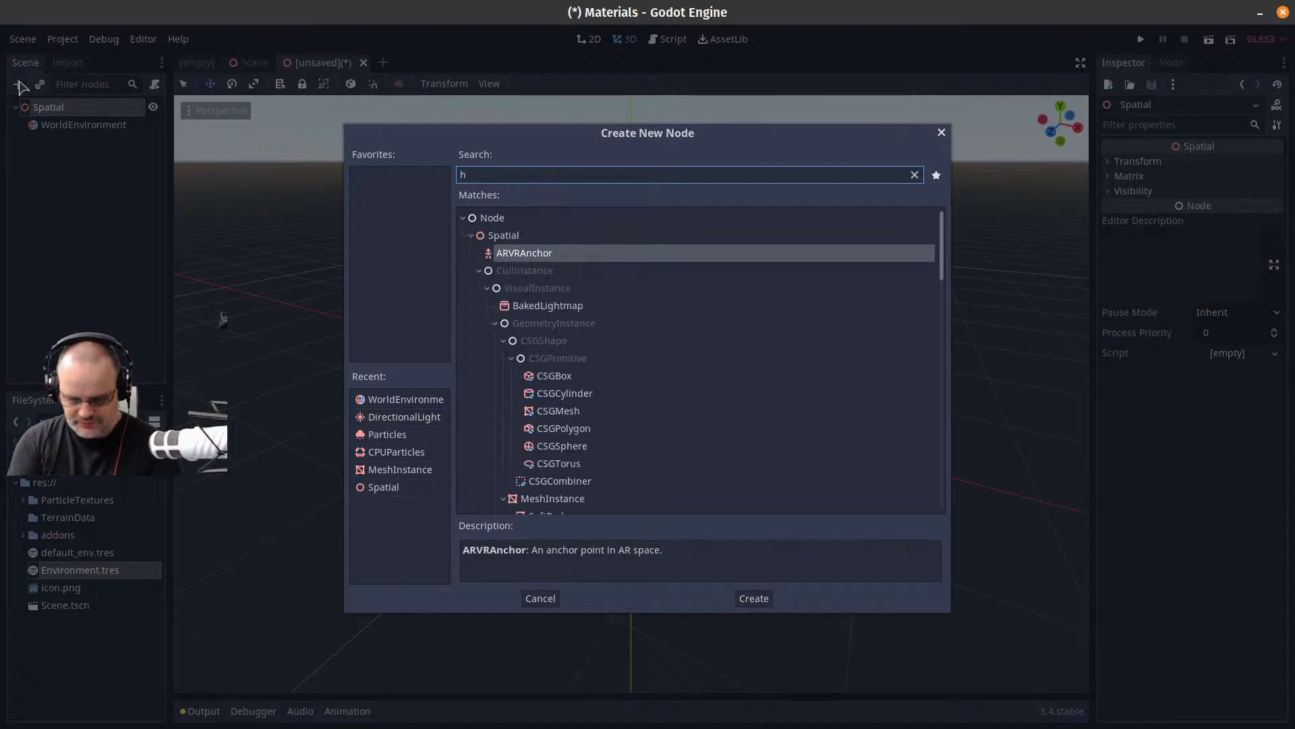
type("terr")
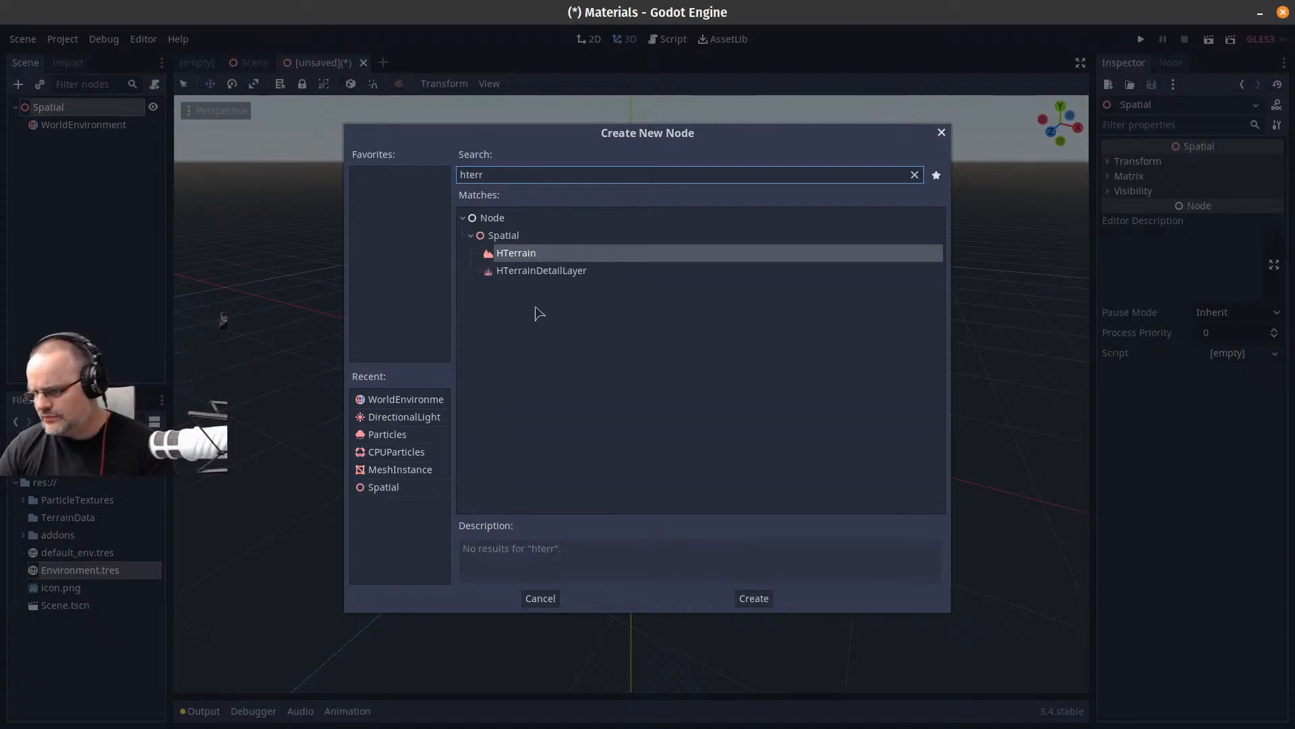
double_click(558, 257)
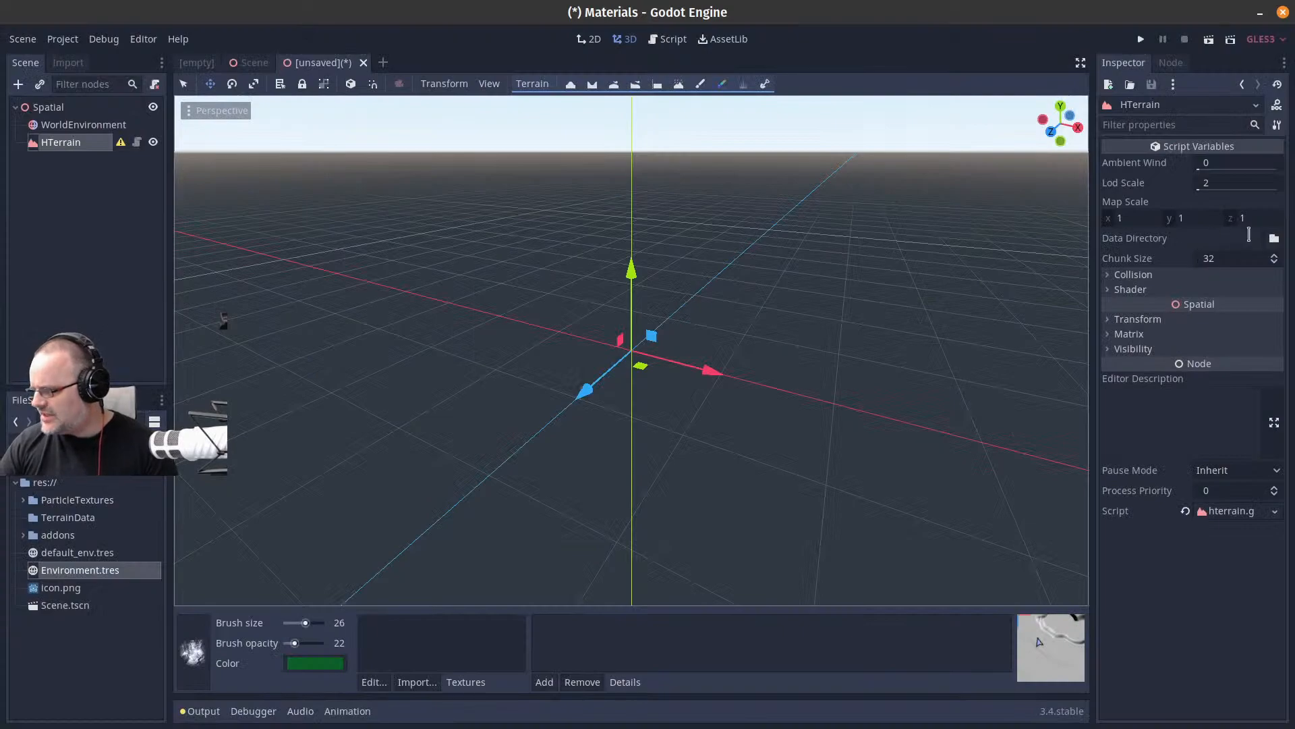
- Set the HTerrain's data directory to res://TerrainData
left_click(1273, 239)
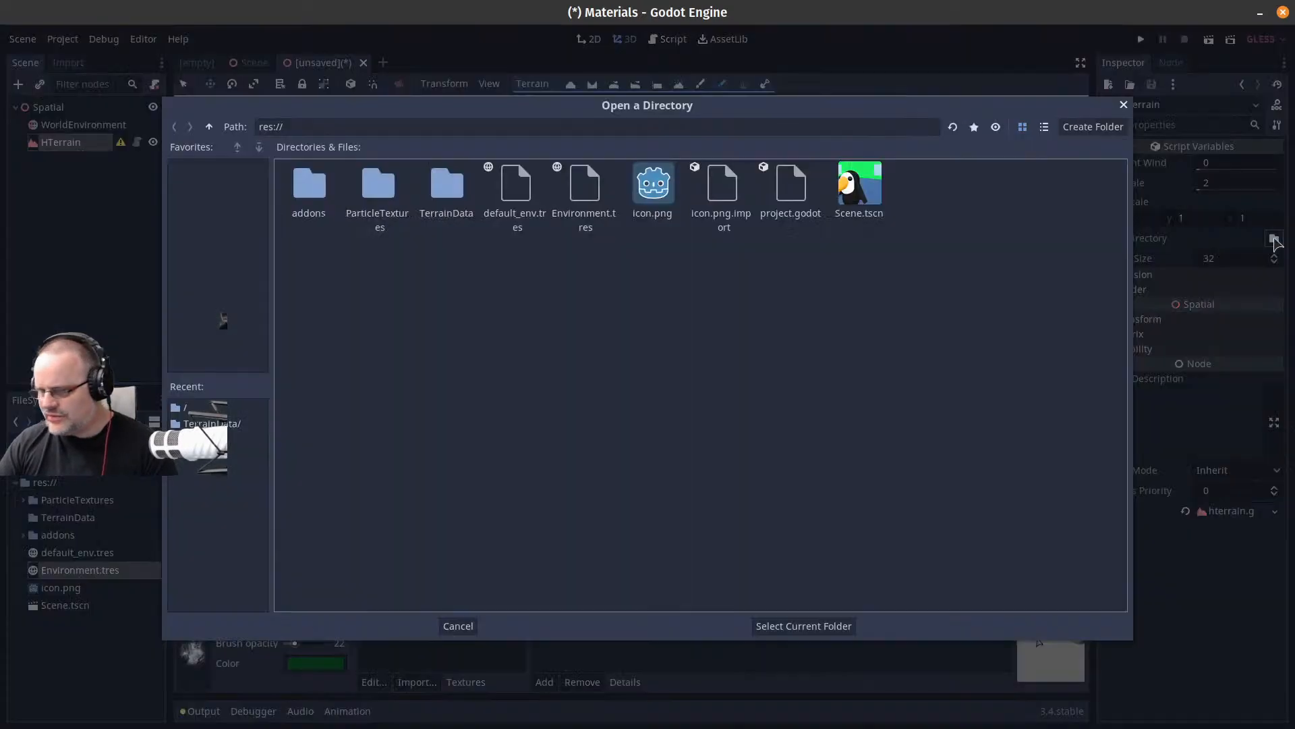
double_click(444, 196)
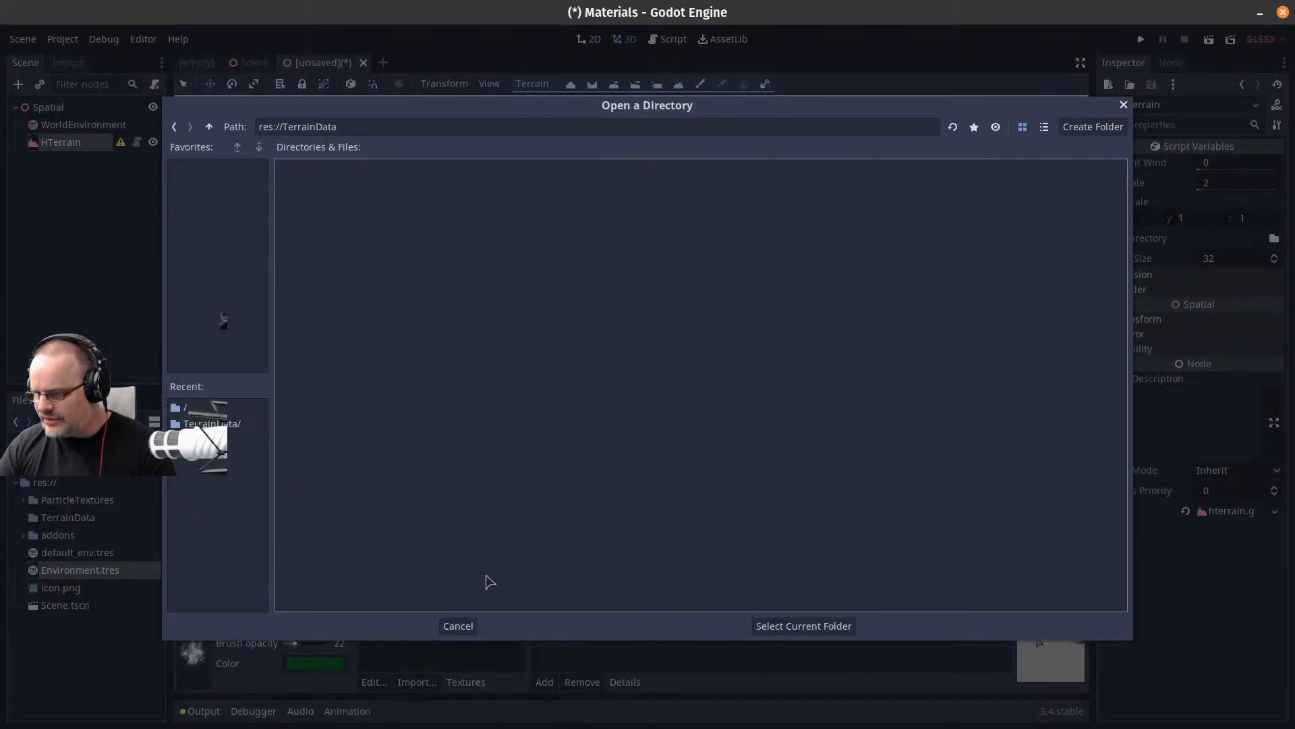
left_click(816, 622)
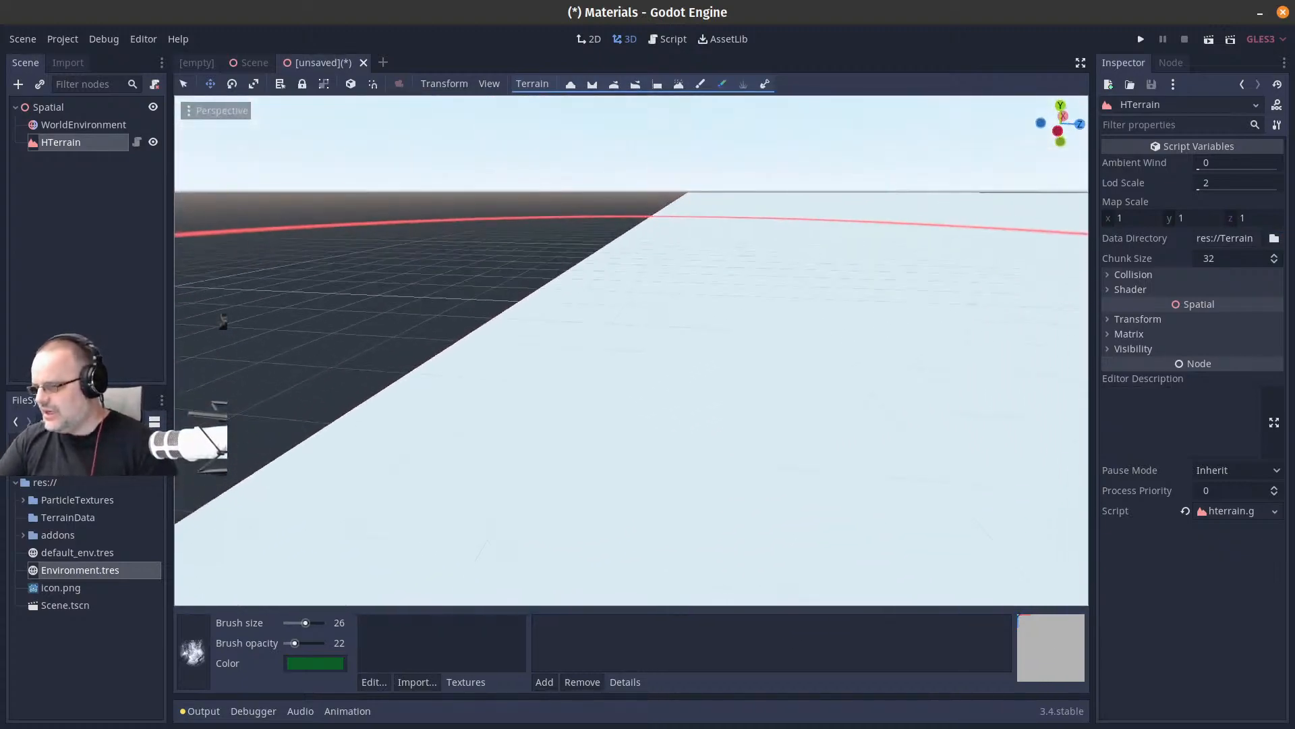
- Paint patches of dark green 0e5f28 over the flat terrain with the textured brush at size 26 and opacity 22
mouse_move(645, 368)
right_mouse_down()
mouse_move(701, 344)
mouse_move(622, 390)
right_mouse_up()
key("s")
key("w")
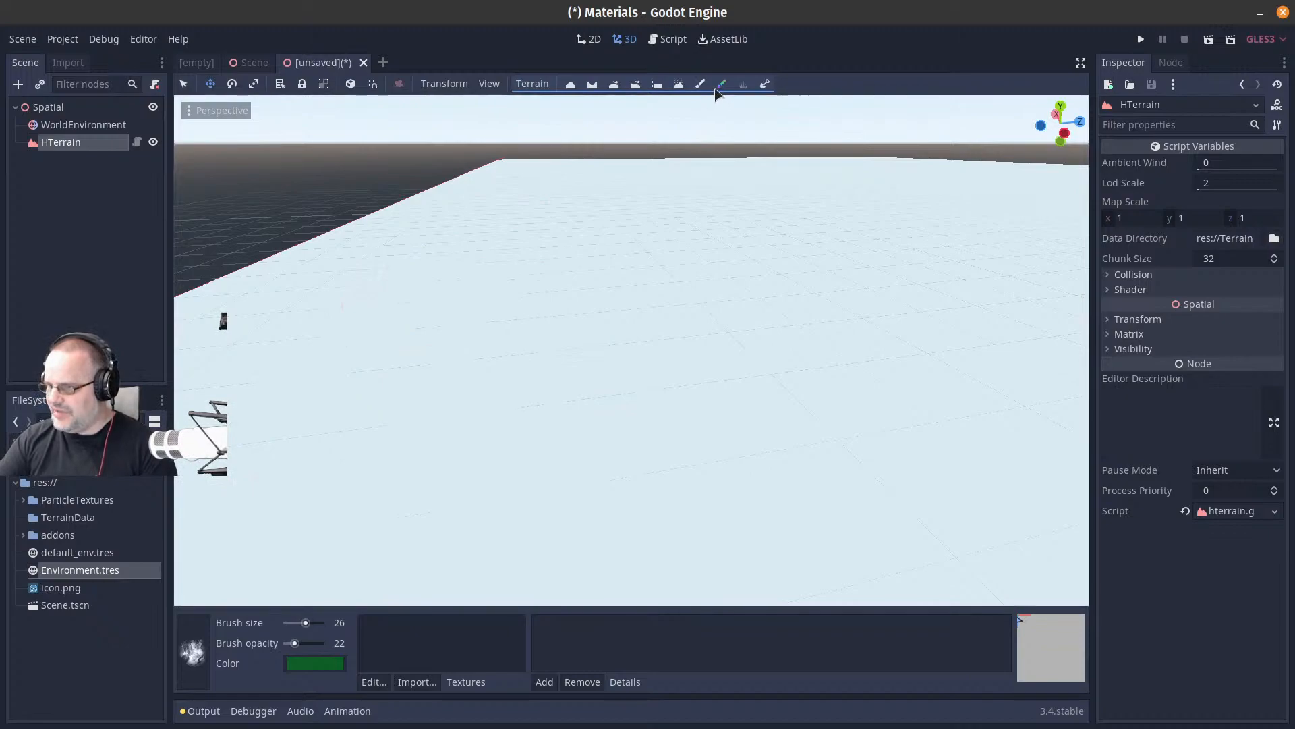
left_click(191, 653)
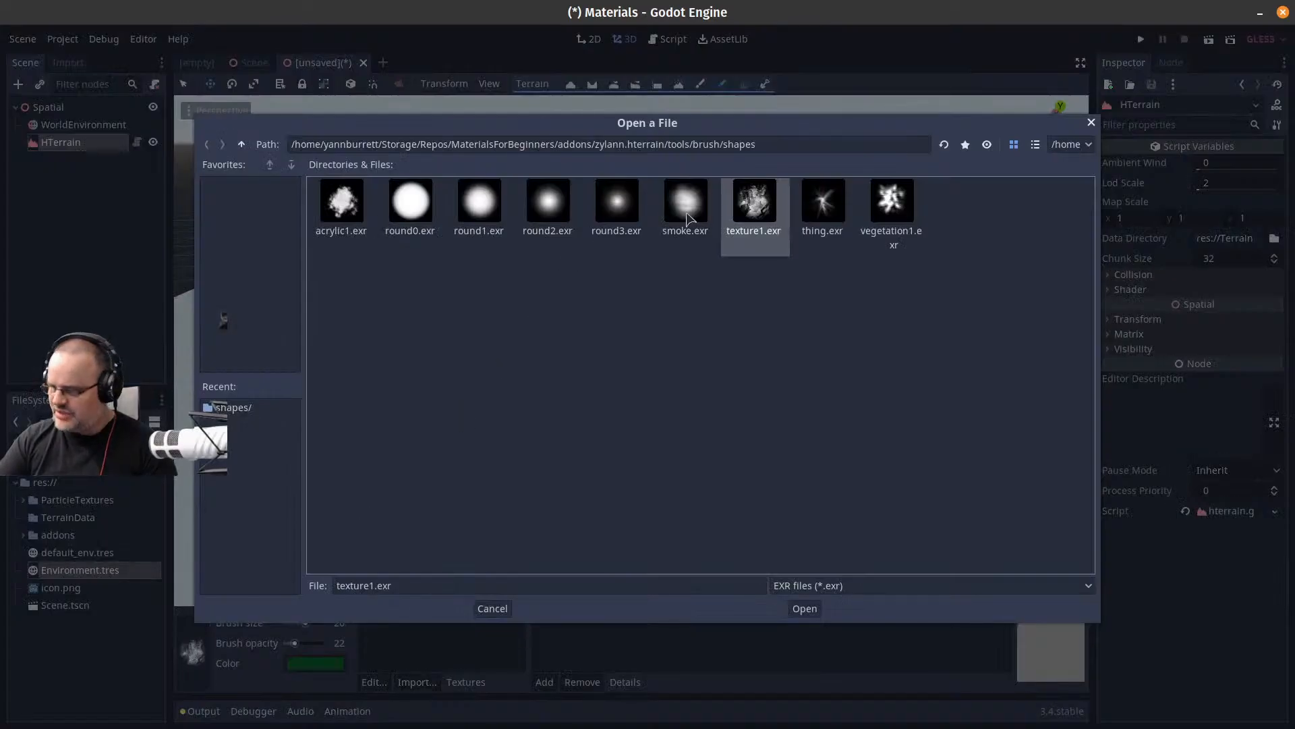
left_click(108, 688)
left_click(297, 668)
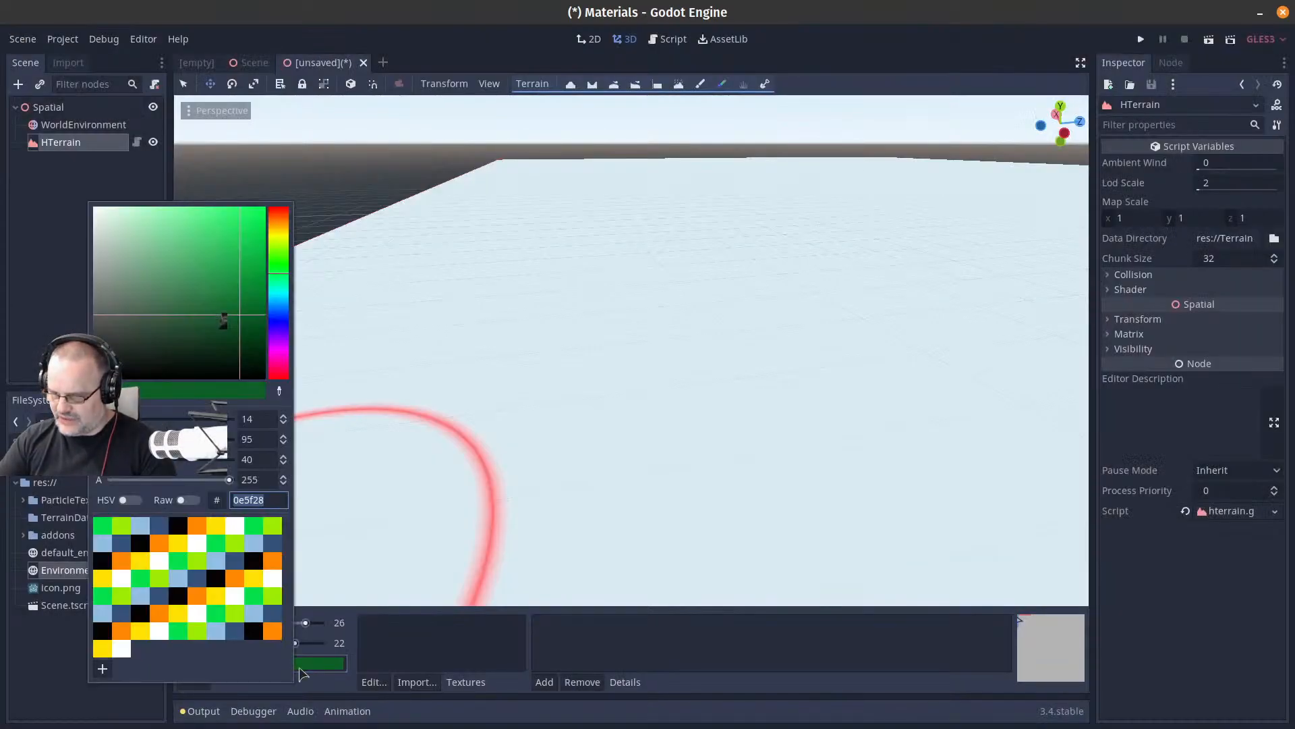
left_click(416, 641)
mouse_move(543, 342)
left_mouse_down()
mouse_move(511, 231)
mouse_move(326, 454)
mouse_move(750, 143)
mouse_move(769, 593)
mouse_move(653, 289)
mouse_move(614, 223)
mouse_move(985, 324)
mouse_move(593, 587)
left_mouse_up()
- Change the brush colour to a slightly brighter green and paint more of it over and around the existing green patches
left_click(315, 663)
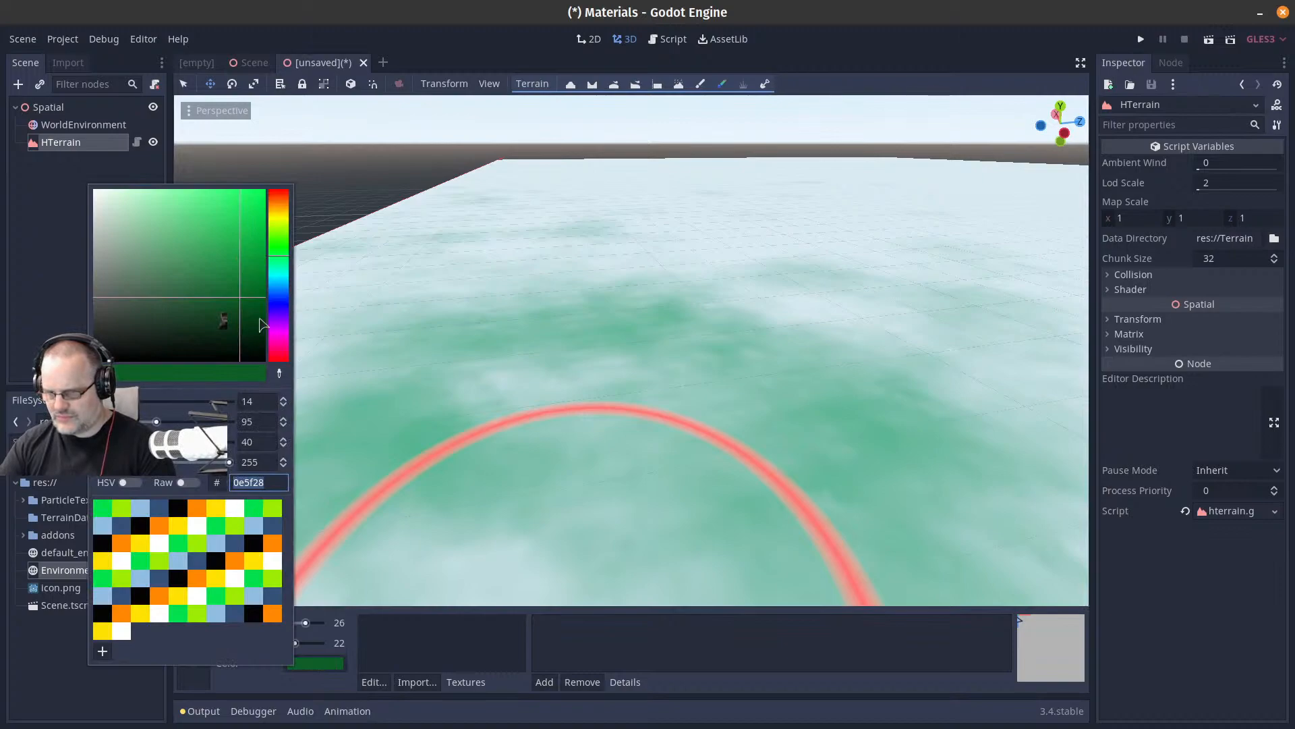
left_click_drag(234, 303, 224, 276)
mouse_move(445, 255)
left_mouse_down()
mouse_move(374, 332)
mouse_move(307, 317)
mouse_move(192, 395)
left_mouse_up()
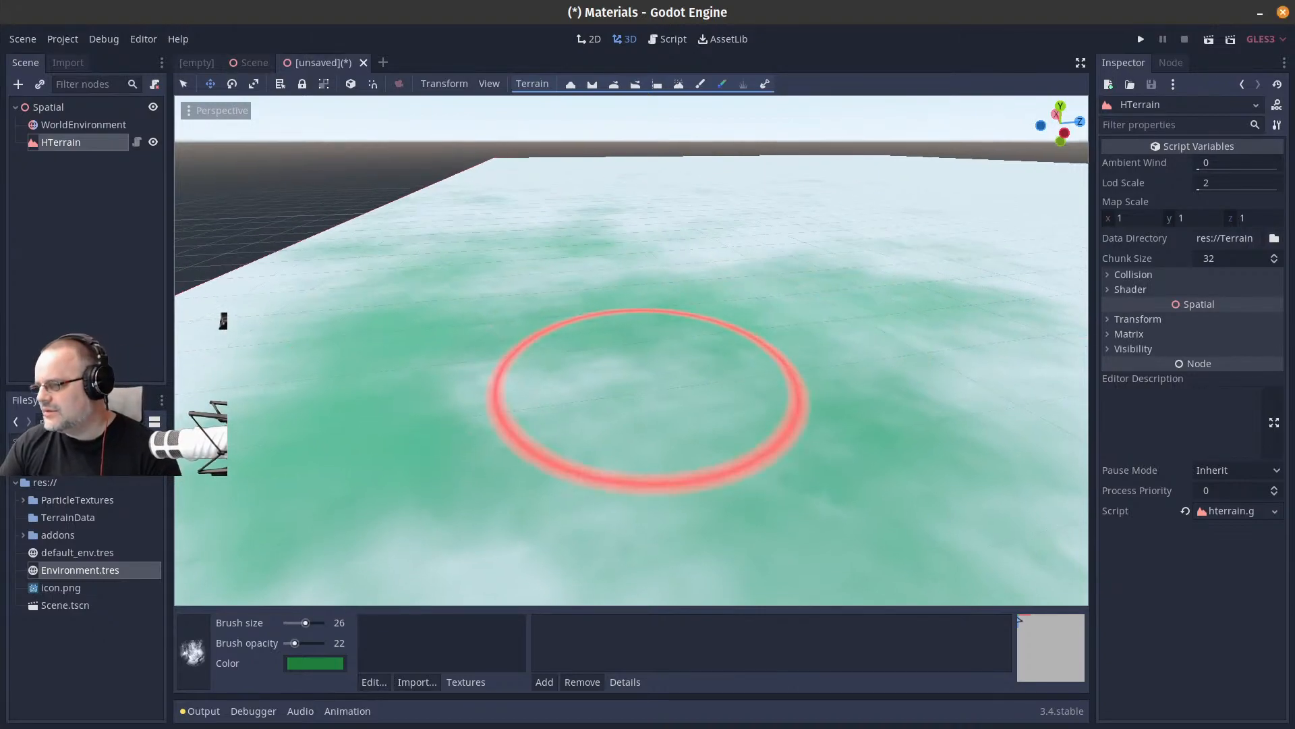
middle_click_drag(647, 398, 512, 413)
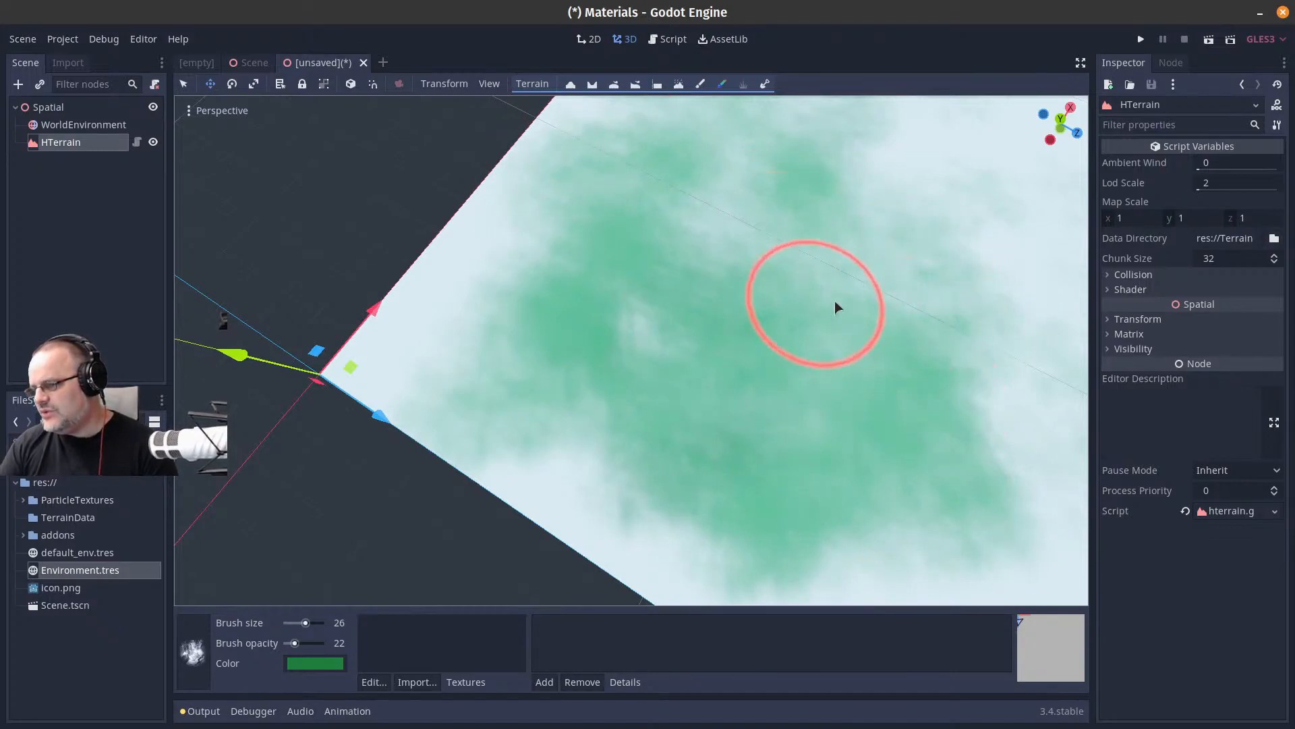
middle_click_drag(879, 503, 576, 250)
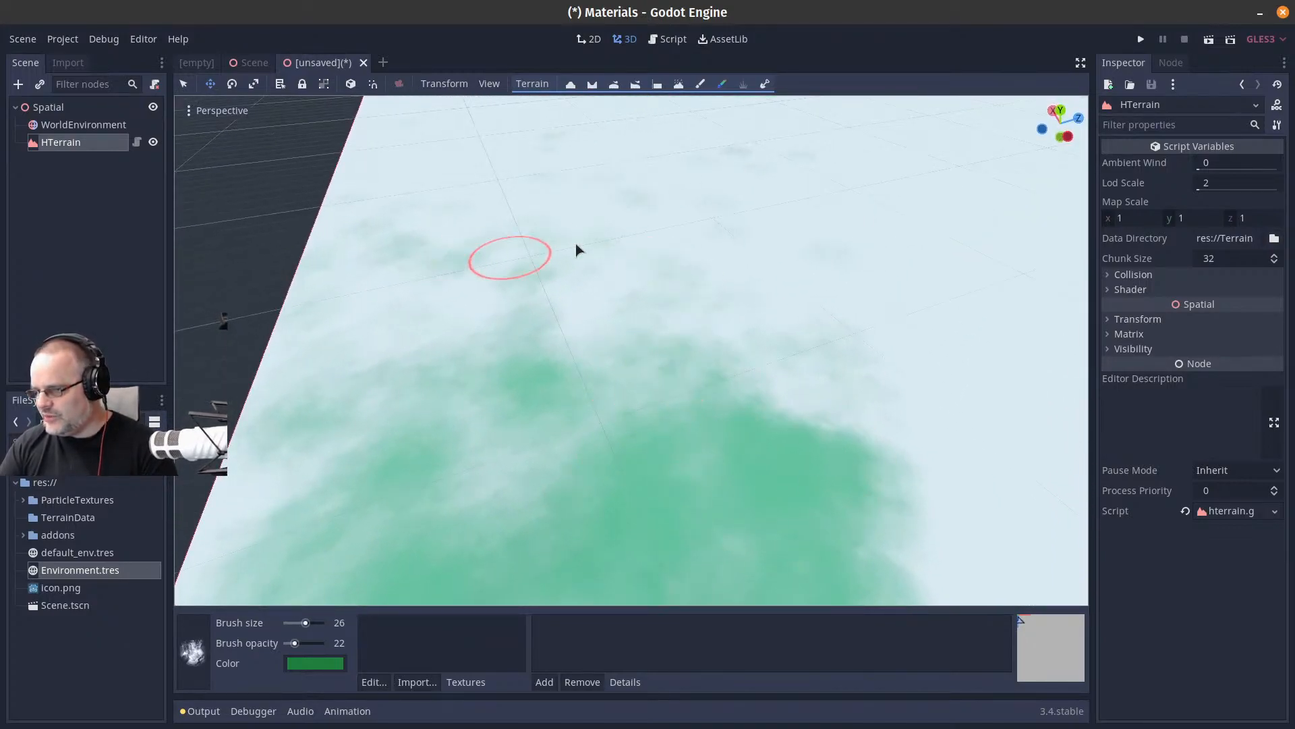
mouse_move(576, 251)
left_mouse_down()
mouse_move(624, 448)
mouse_move(270, 603)
left_mouse_up()
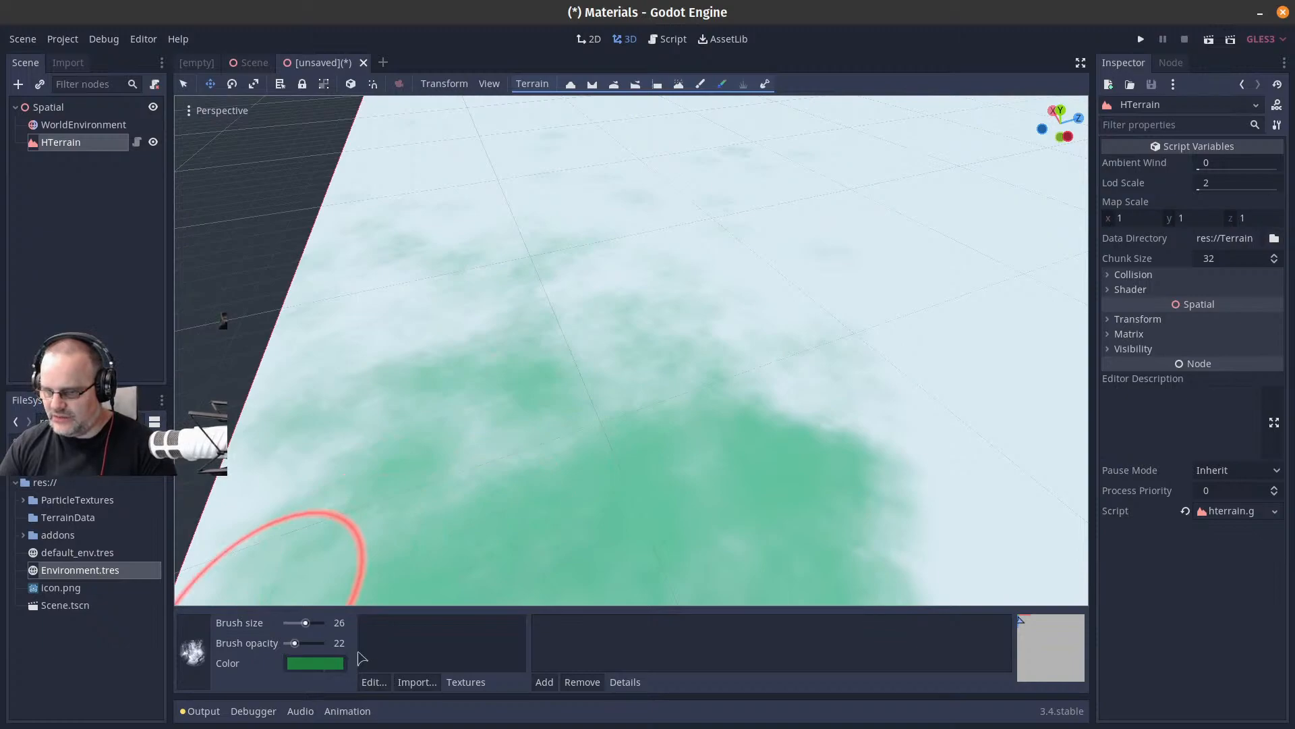
- Set the brush colour to the darker green 184426 and paint shading across the green area and its pale edges
left_click(196, 657)
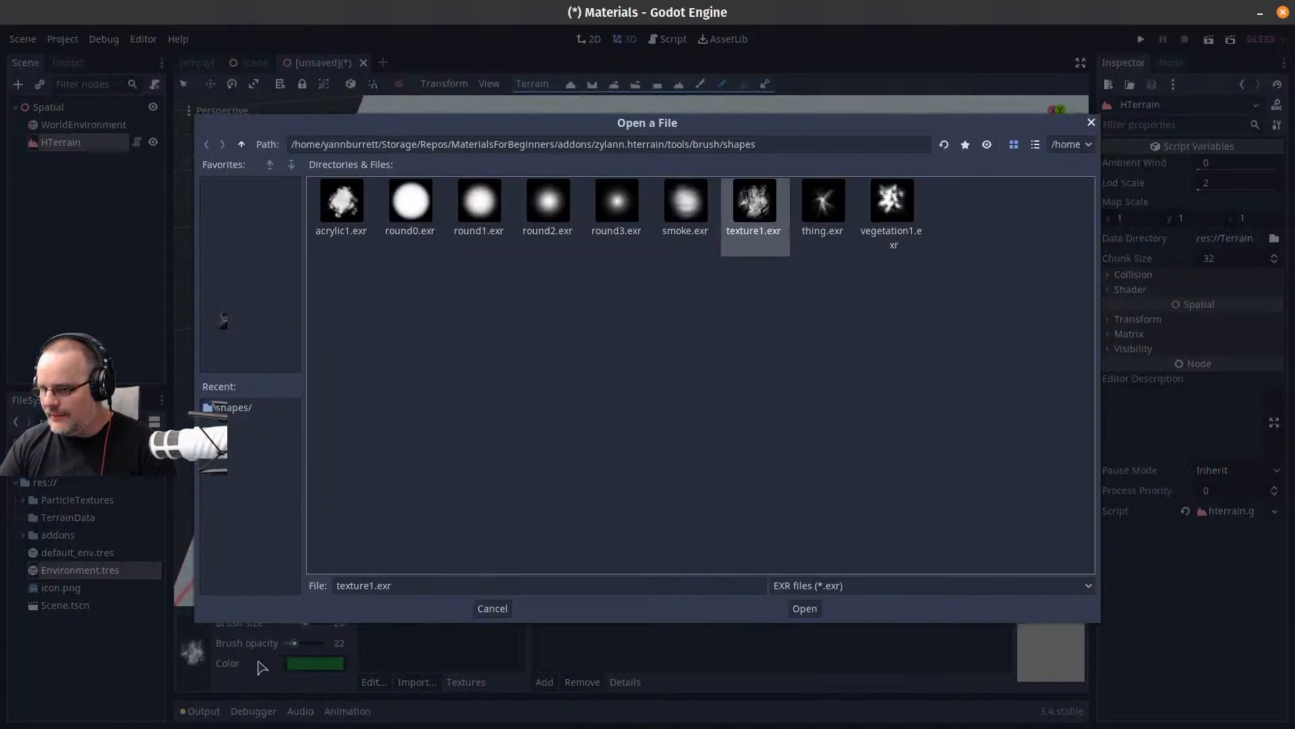
key("Escape")
left_click(315, 663)
mouse_move(217, 301)
left_mouse_down()
mouse_move(225, 294)
mouse_move(223, 314)
left_mouse_up()
mouse_move(537, 273)
left_mouse_down()
mouse_move(479, 431)
mouse_move(556, 209)
mouse_move(916, 556)
mouse_move(540, 610)
mouse_move(712, 518)
left_mouse_up()
middle_click_drag(725, 350, 644, 377)
mouse_move(695, 361)
left_mouse_down()
mouse_move(427, 480)
mouse_move(572, 159)
mouse_move(309, 456)
mouse_move(437, 327)
mouse_move(815, 360)
mouse_move(668, 413)
left_mouse_up()
middle_click_drag(668, 412, 795, 376)
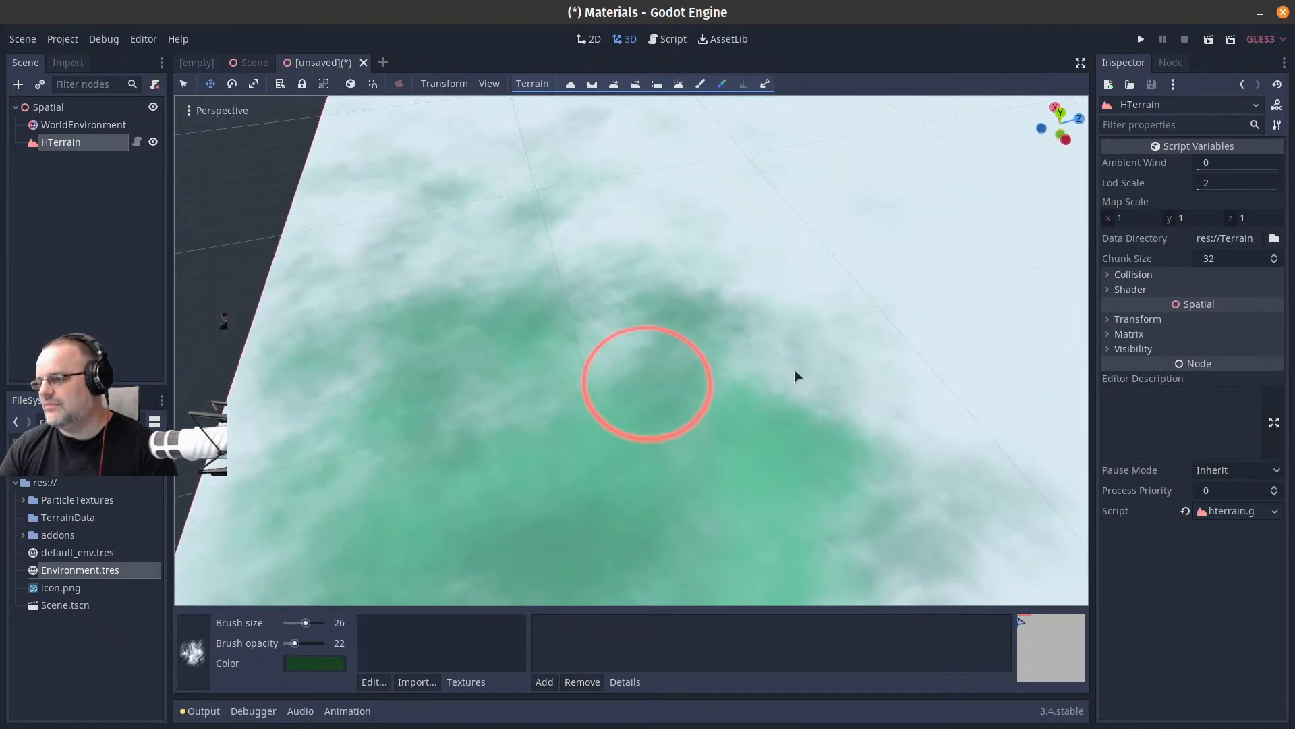
mouse_move(795, 376)
left_mouse_down()
mouse_move(649, 416)
mouse_move(425, 269)
mouse_move(997, 459)
left_mouse_up()
right_click_drag(997, 459, 888, 408)
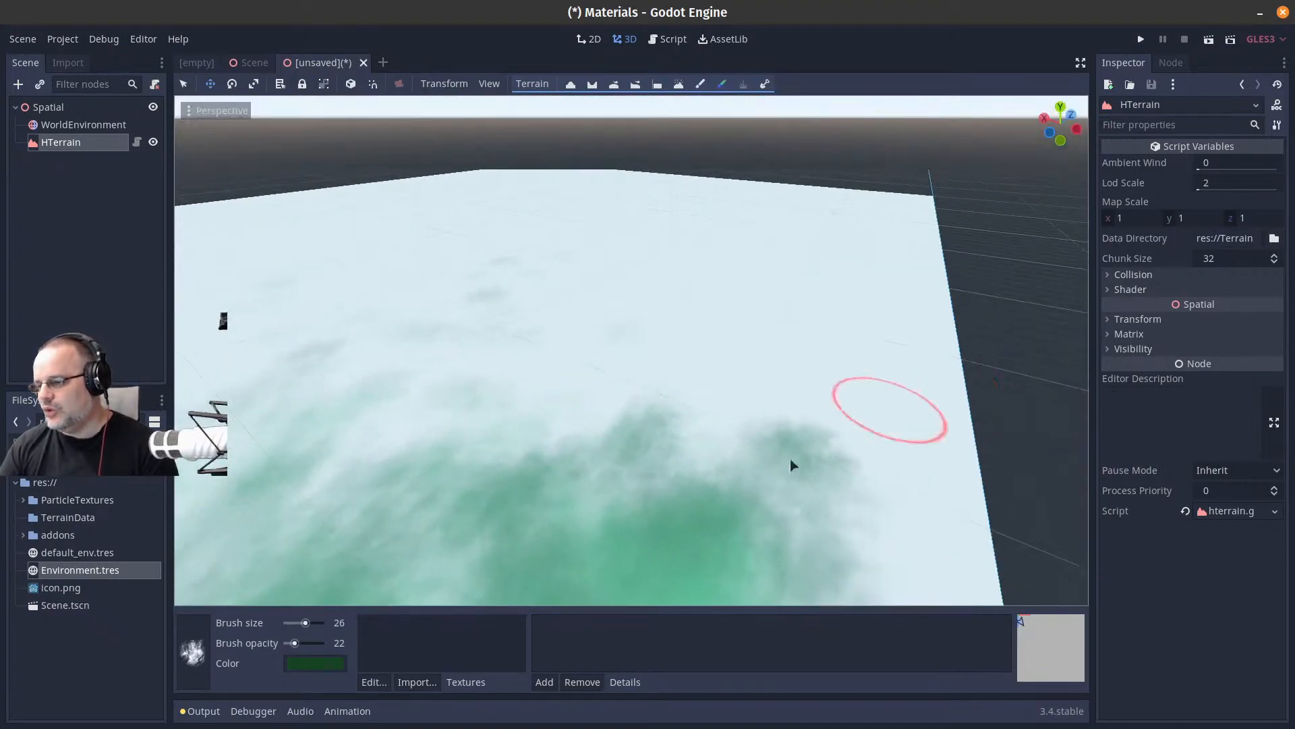
mouse_move(792, 463)
left_mouse_down()
mouse_move(515, 442)
mouse_move(432, 486)
left_mouse_up()
- Switch the brush shape to thing.exr, choose a light green and paint highlights near the terrain's origin corner
mouse_move(432, 486)
right_mouse_down()
mouse_move(659, 364)
mouse_move(661, 376)
mouse_move(231, 564)
right_mouse_up()
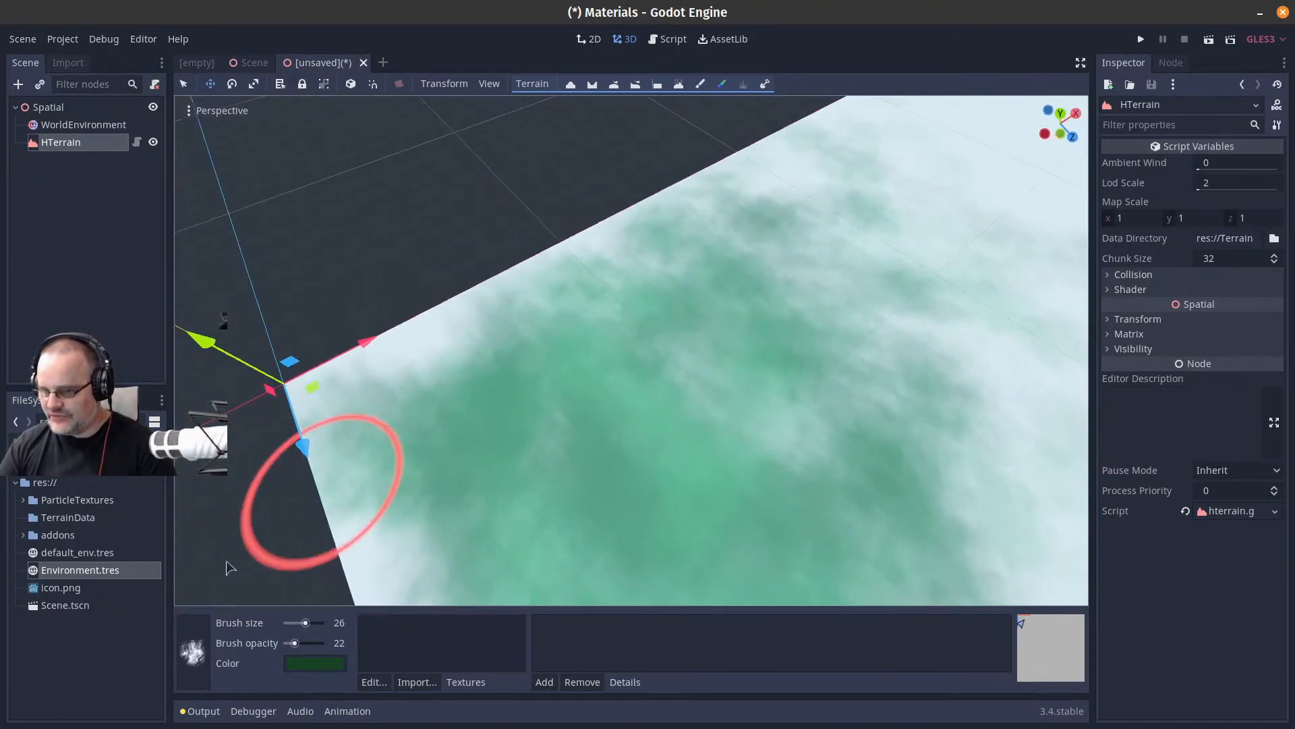
left_click(192, 651)
double_click(829, 197)
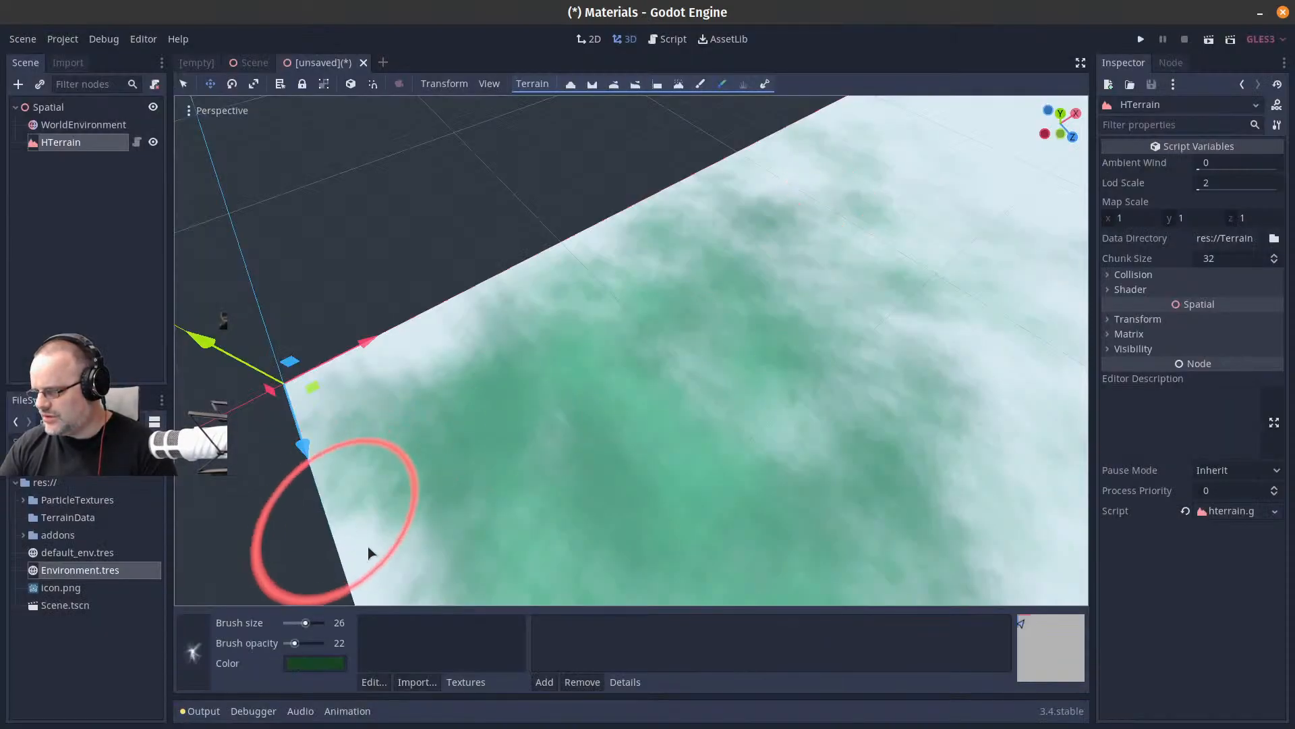
left_click(316, 663)
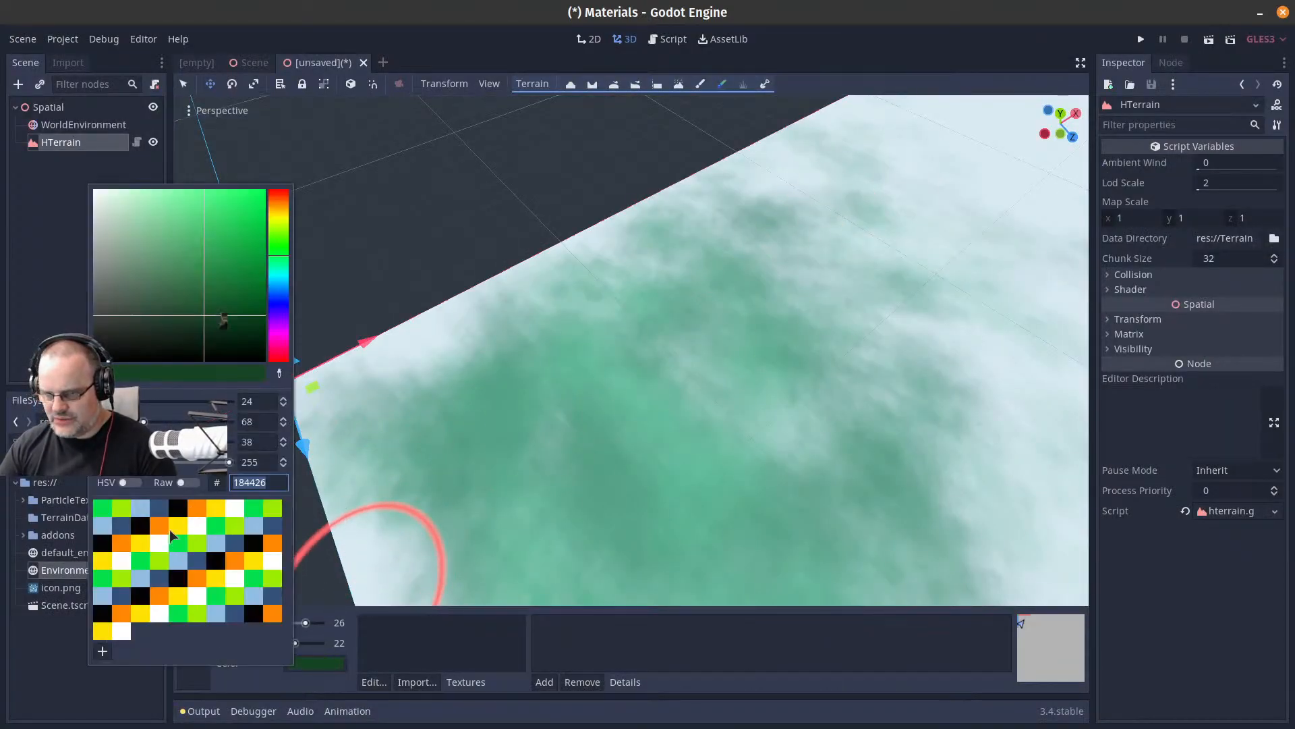
left_click_drag(196, 241, 186, 234)
mouse_move(550, 353)
left_mouse_down()
mouse_move(446, 381)
mouse_move(528, 301)
mouse_move(448, 365)
left_mouse_up()
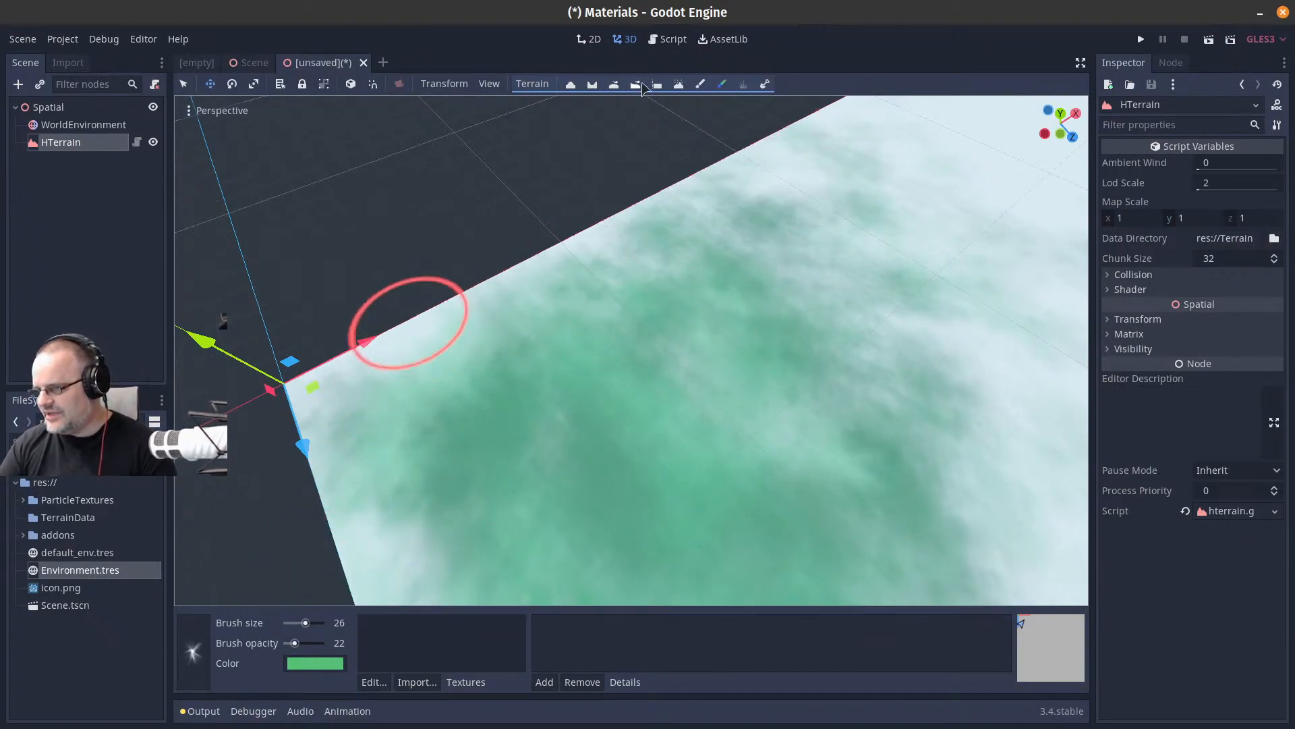
- Raise uneven hills on the green terrain corner with the Flatten tool at height 20, brush size 90 and opacity 27
left_click(657, 84)
left_click(309, 664)
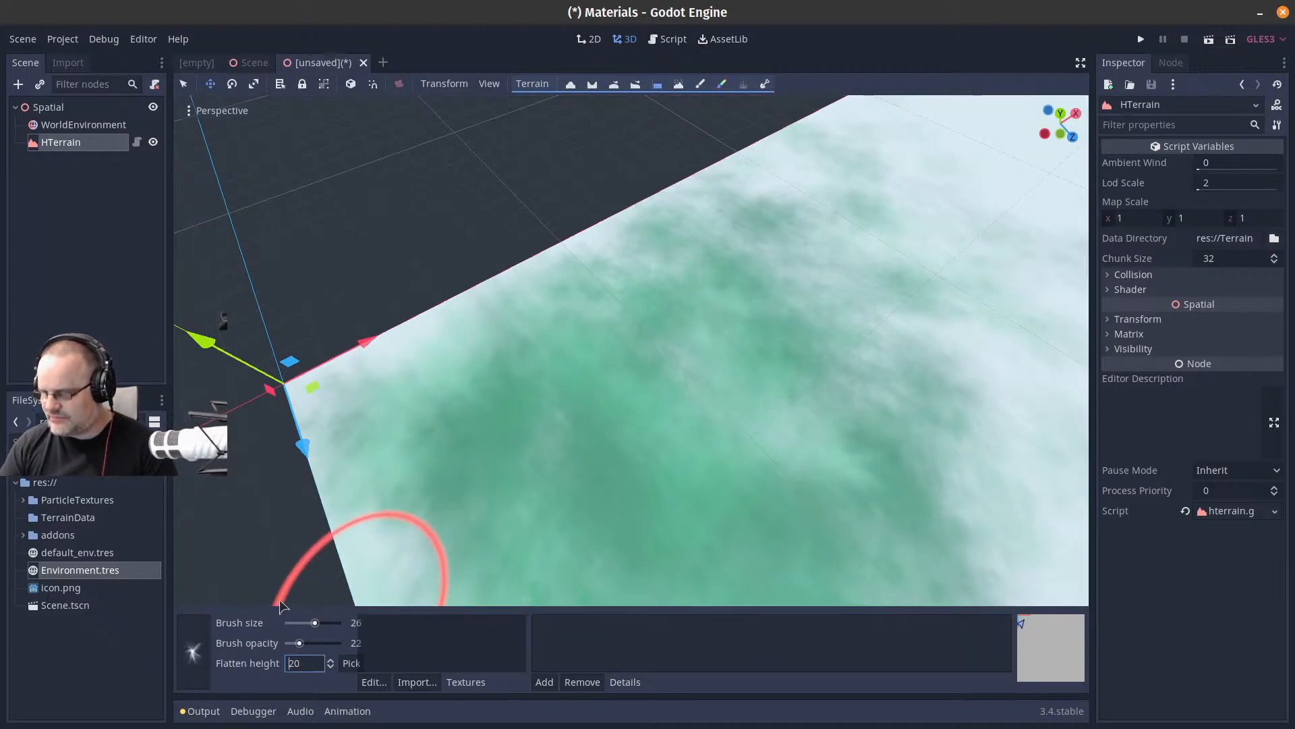
left_click_drag(315, 623, 327, 623)
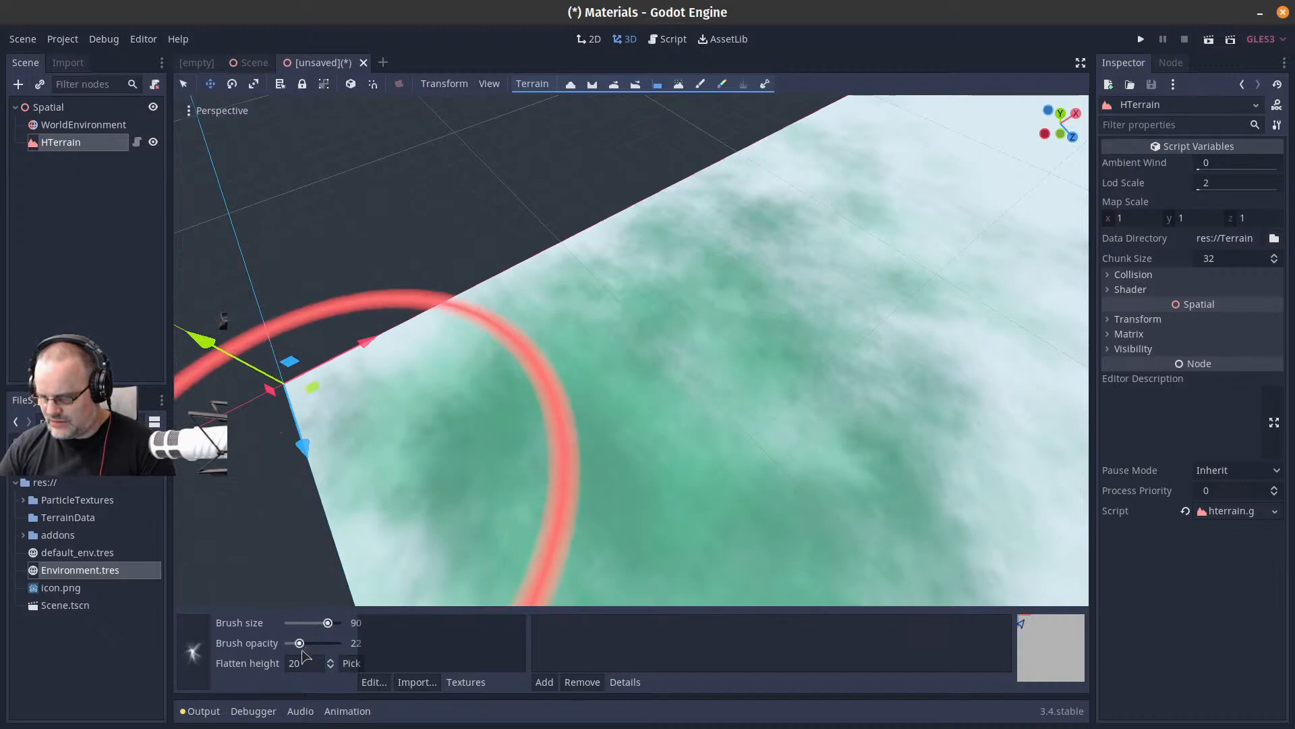
mouse_move(574, 364)
left_mouse_down()
mouse_move(677, 232)
mouse_move(423, 470)
mouse_move(600, 466)
left_mouse_up()
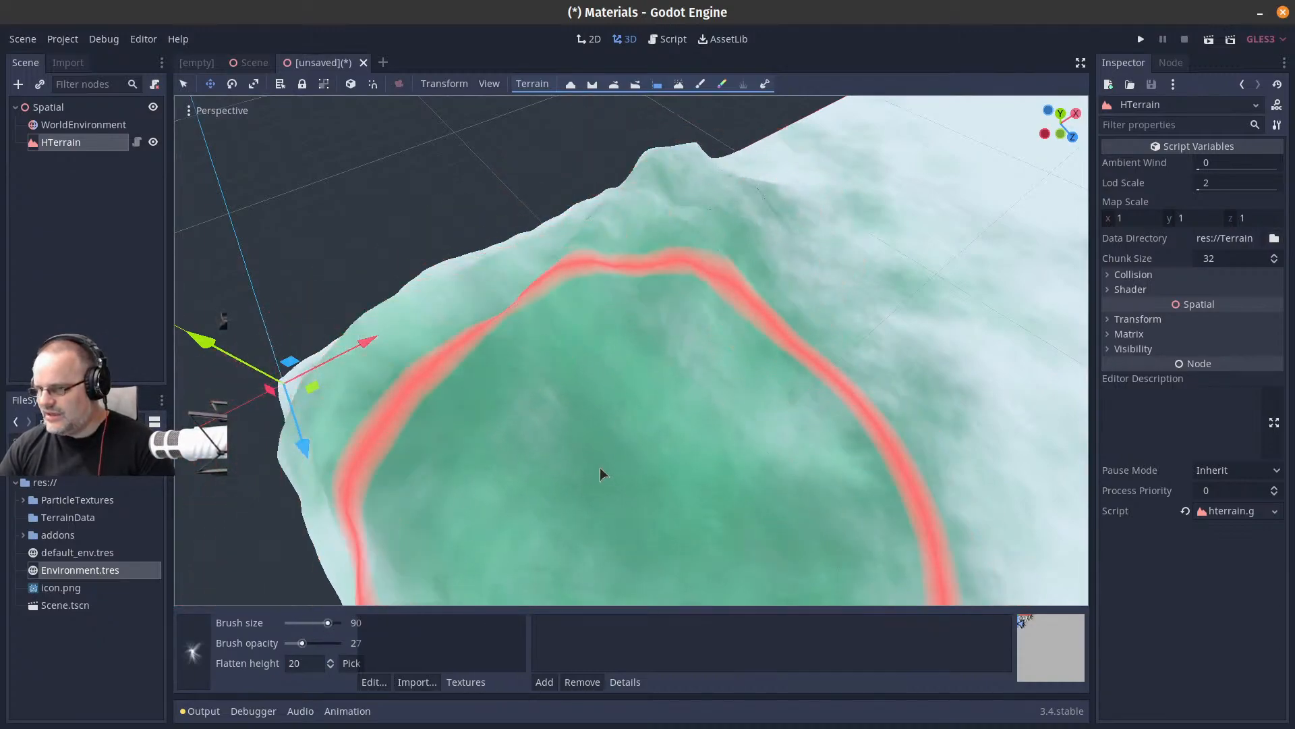
middle_click_drag(473, 354, 531, 341)
mouse_move(531, 341)
left_mouse_down()
mouse_move(521, 194)
mouse_move(673, 490)
mouse_move(762, 493)
left_mouse_up()
middle_click_drag(688, 516, 788, 499)
mouse_move(788, 500)
left_mouse_down()
mouse_move(880, 538)
mouse_move(937, 451)
mouse_move(574, 438)
left_mouse_up()
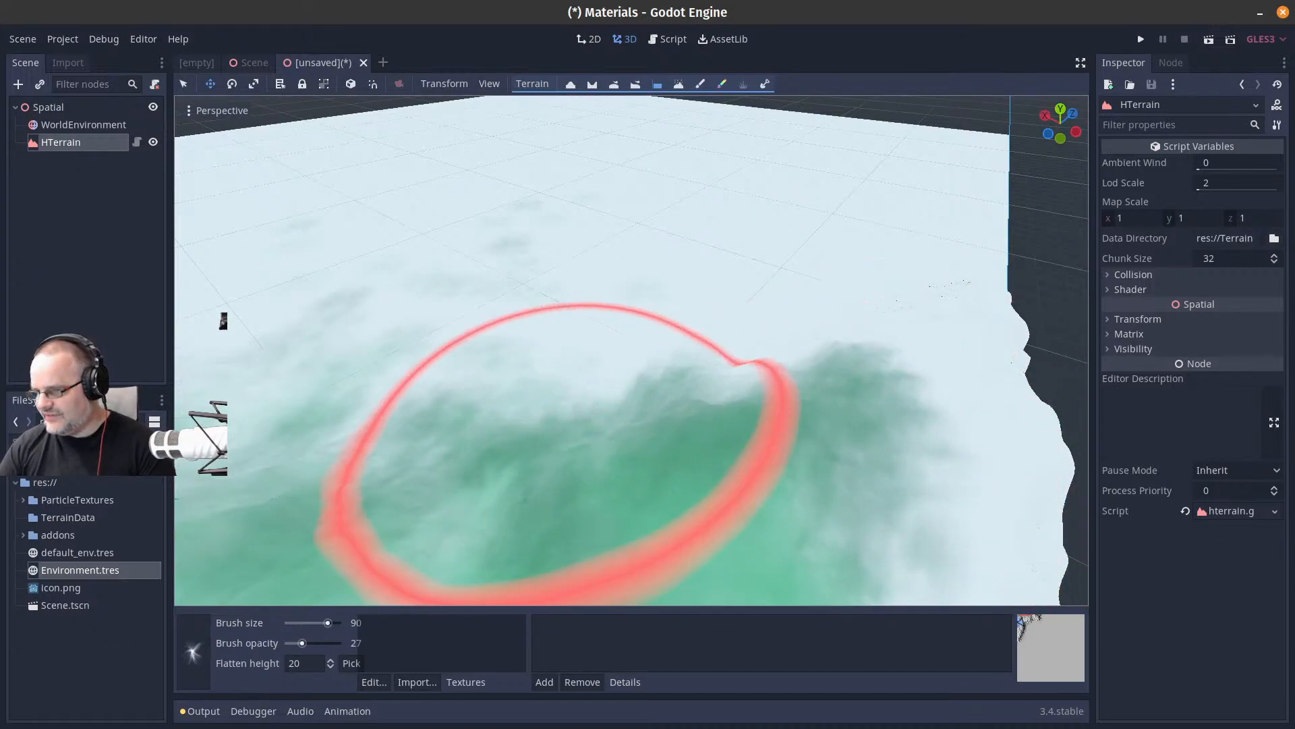
mouse_move(702, 442)
middle_mouse_down()
mouse_move(634, 408)
mouse_move(650, 411)
mouse_move(641, 425)
mouse_move(393, 391)
middle_mouse_up()
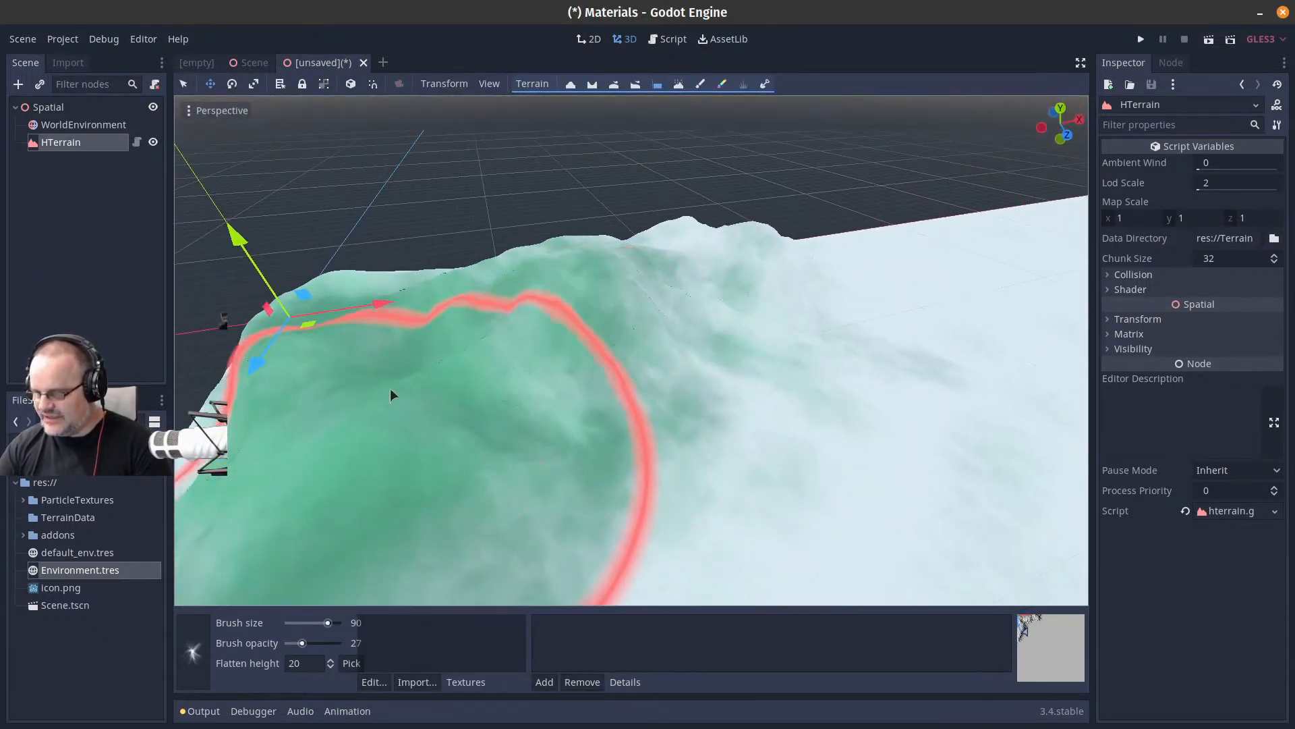
mouse_move(715, 439)
middle_mouse_down()
mouse_move(761, 450)
mouse_move(708, 225)
middle_mouse_up()
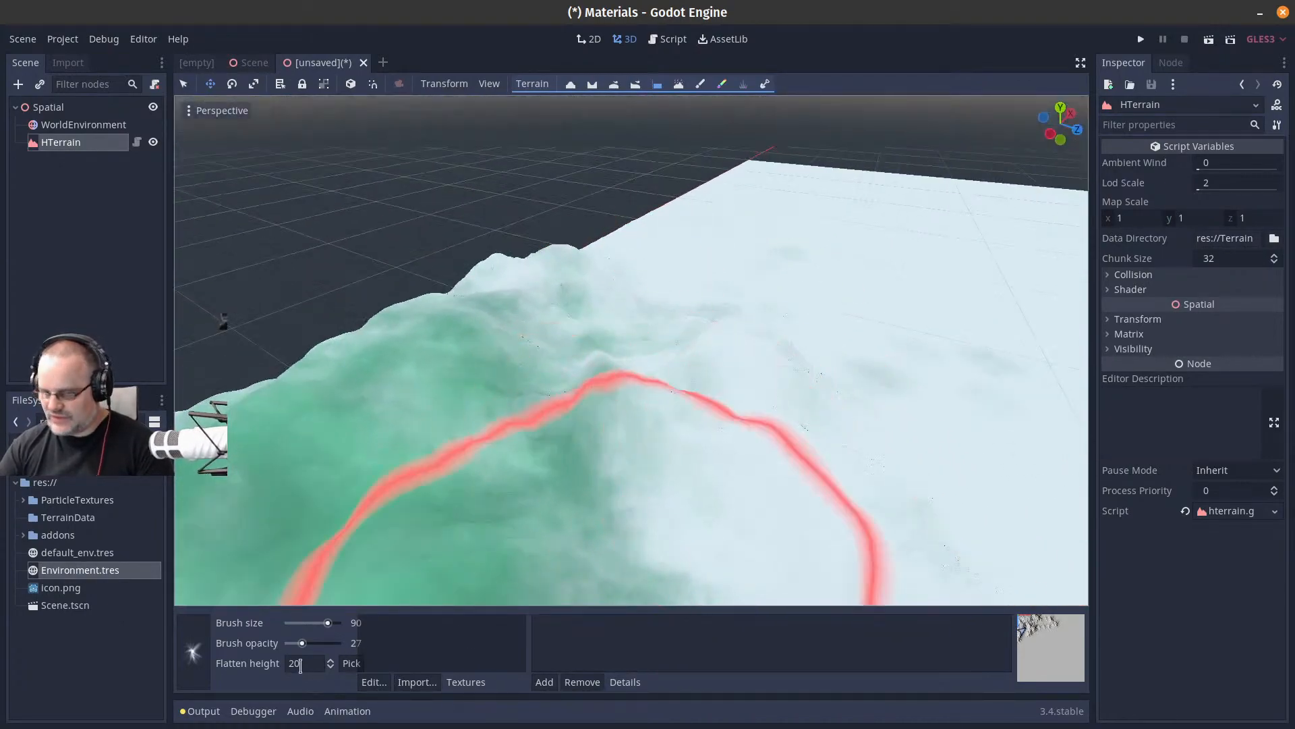
- Switch to colour painting with the dark green 0b5c25, brush size 200 and opacity 64, and paint over the green hills
left_click_drag(301, 645, 335, 622)
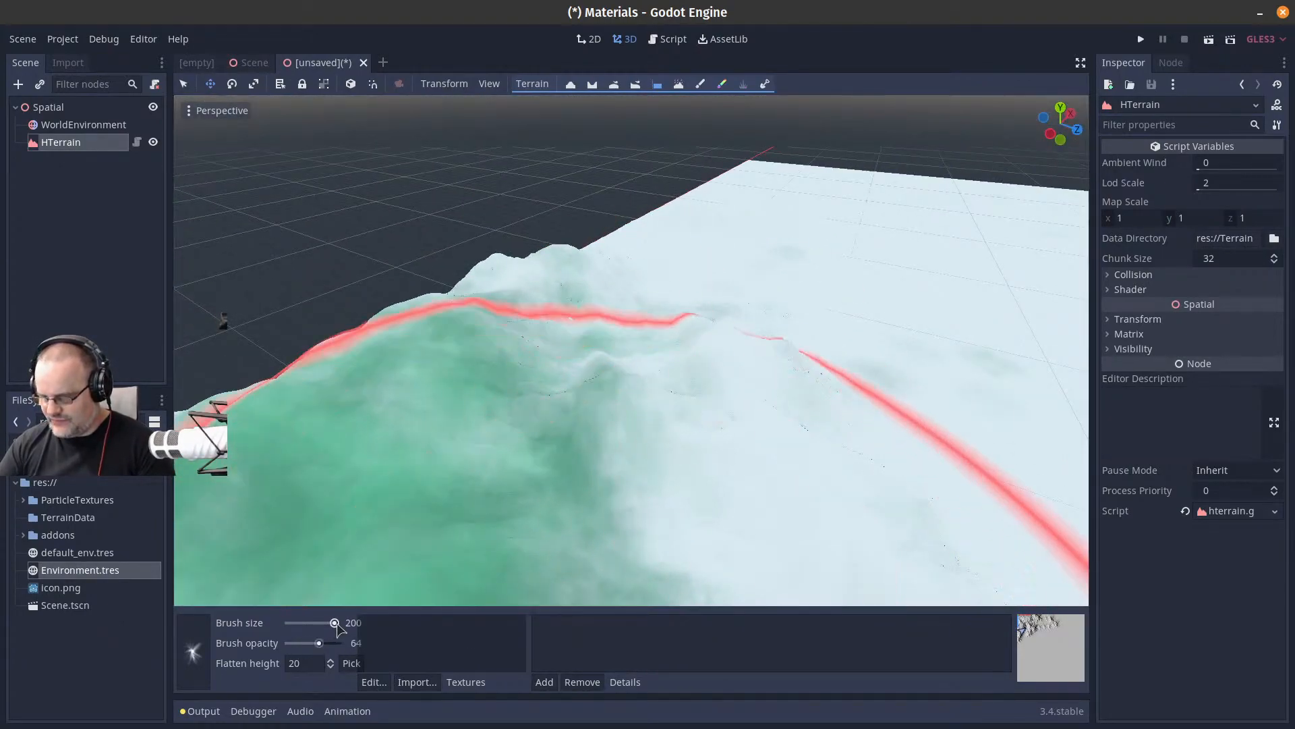
left_click(722, 84)
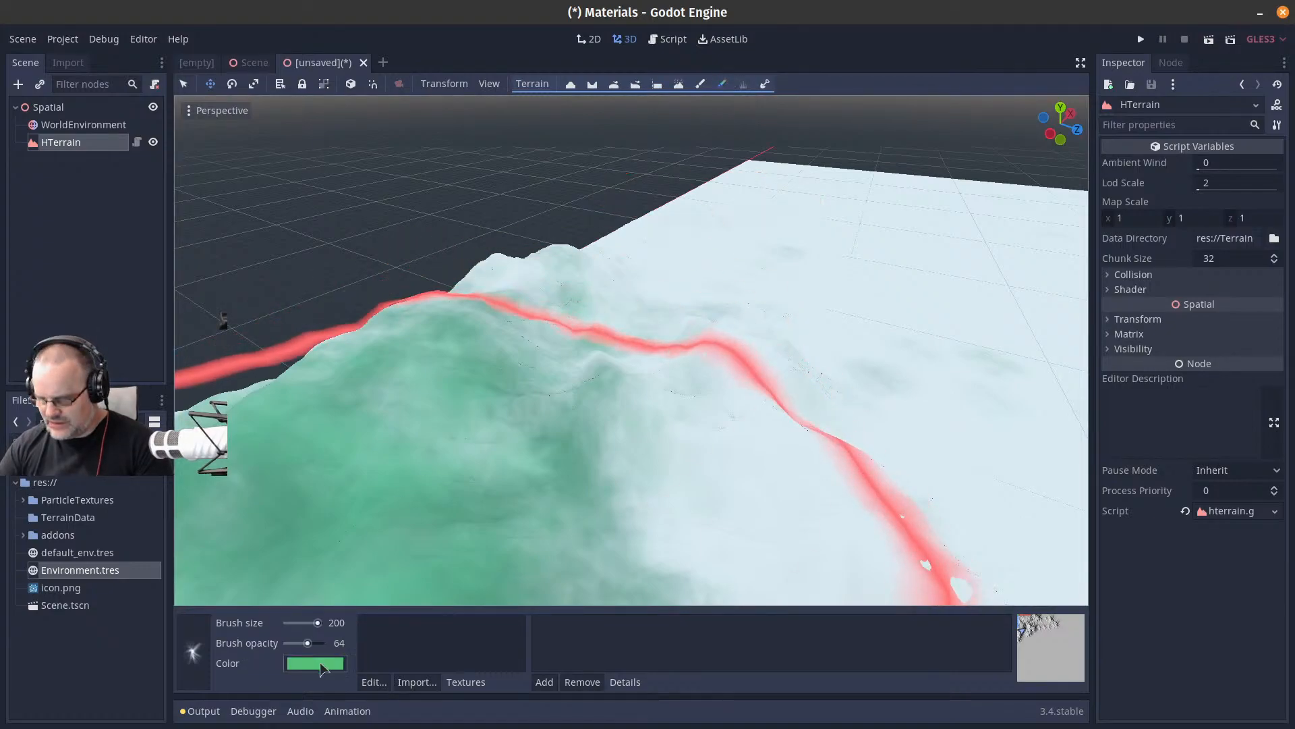
left_click(320, 663)
left_click_drag(237, 286, 247, 299)
mouse_move(570, 299)
left_mouse_down()
mouse_move(624, 429)
mouse_move(722, 120)
left_mouse_up()
right_click_drag(621, 351, 499, 412)
right_click_drag(627, 492, 654, 480)
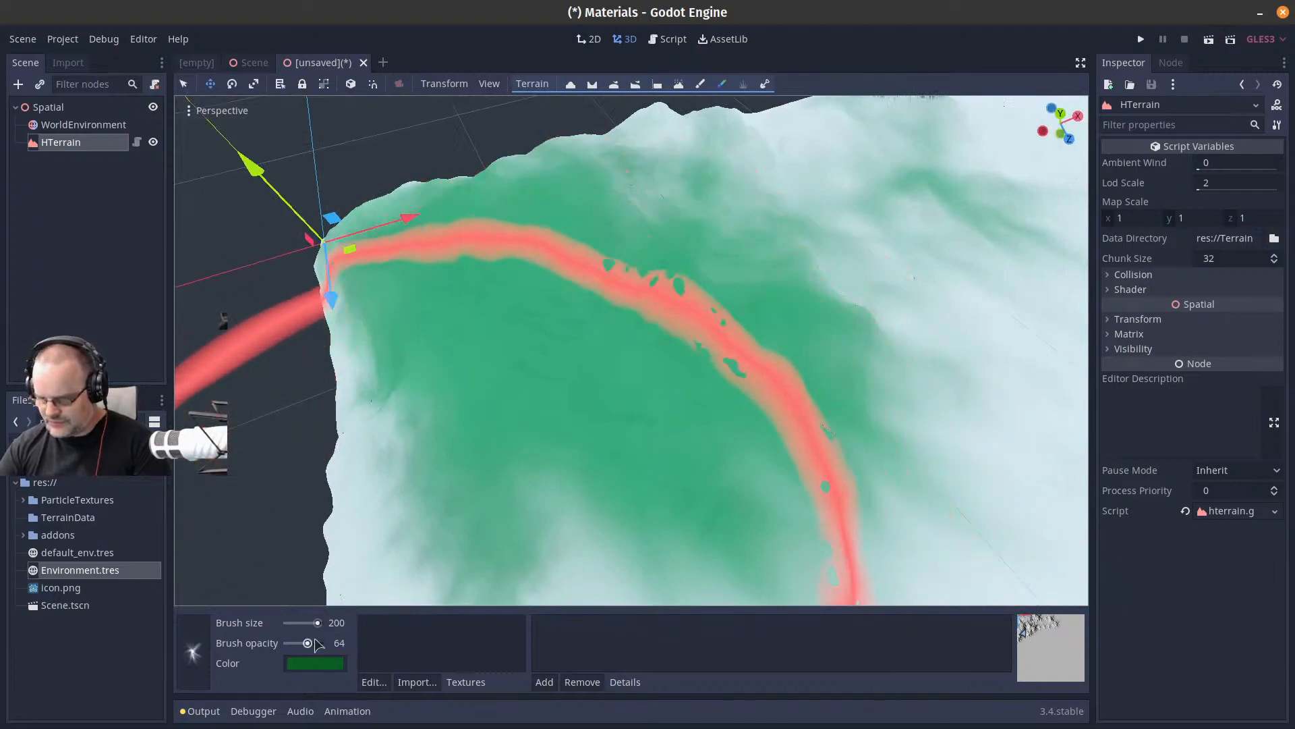
- Paint brighter green highlights across the green hills at brush opacity 40, undoing an oversized stroke and reducing the brush size to 22
left_click_drag(308, 642, 304, 640)
left_click(303, 665)
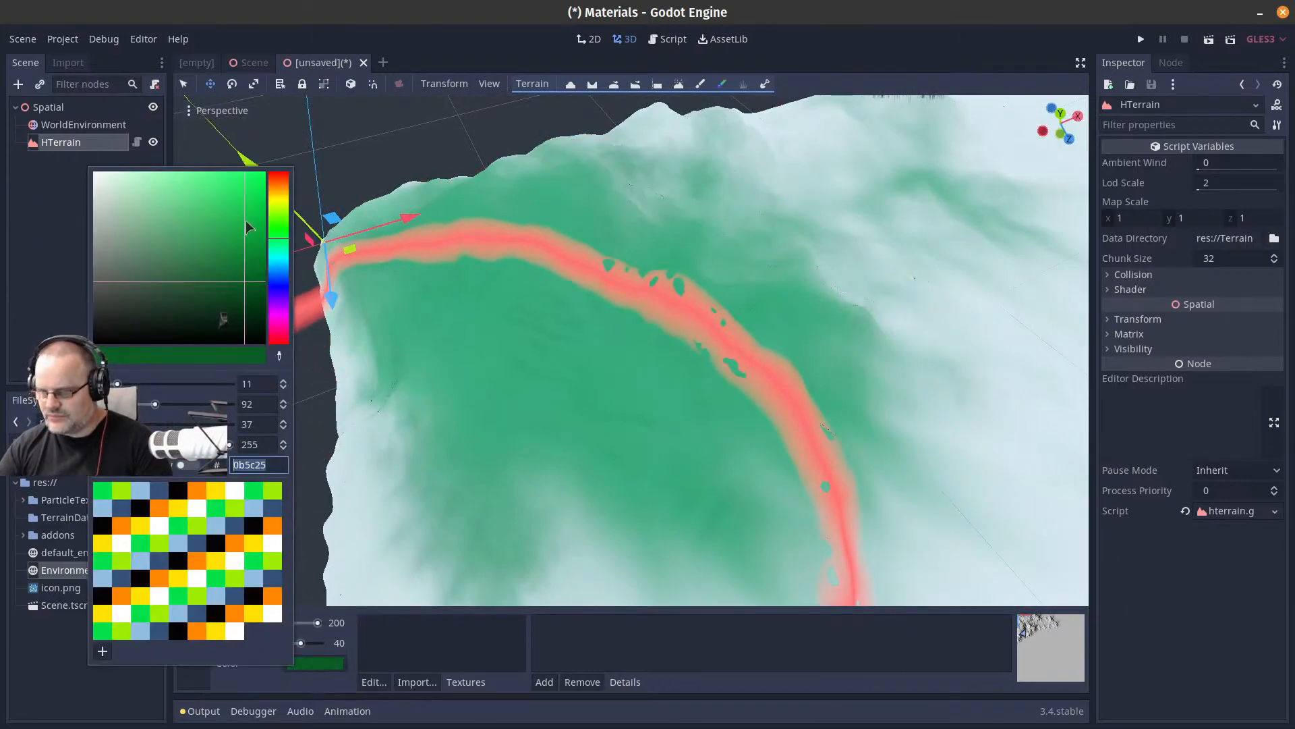
left_click_drag(247, 222, 235, 206)
left_click_drag(465, 303, 609, 496)
key("ctrl+z")
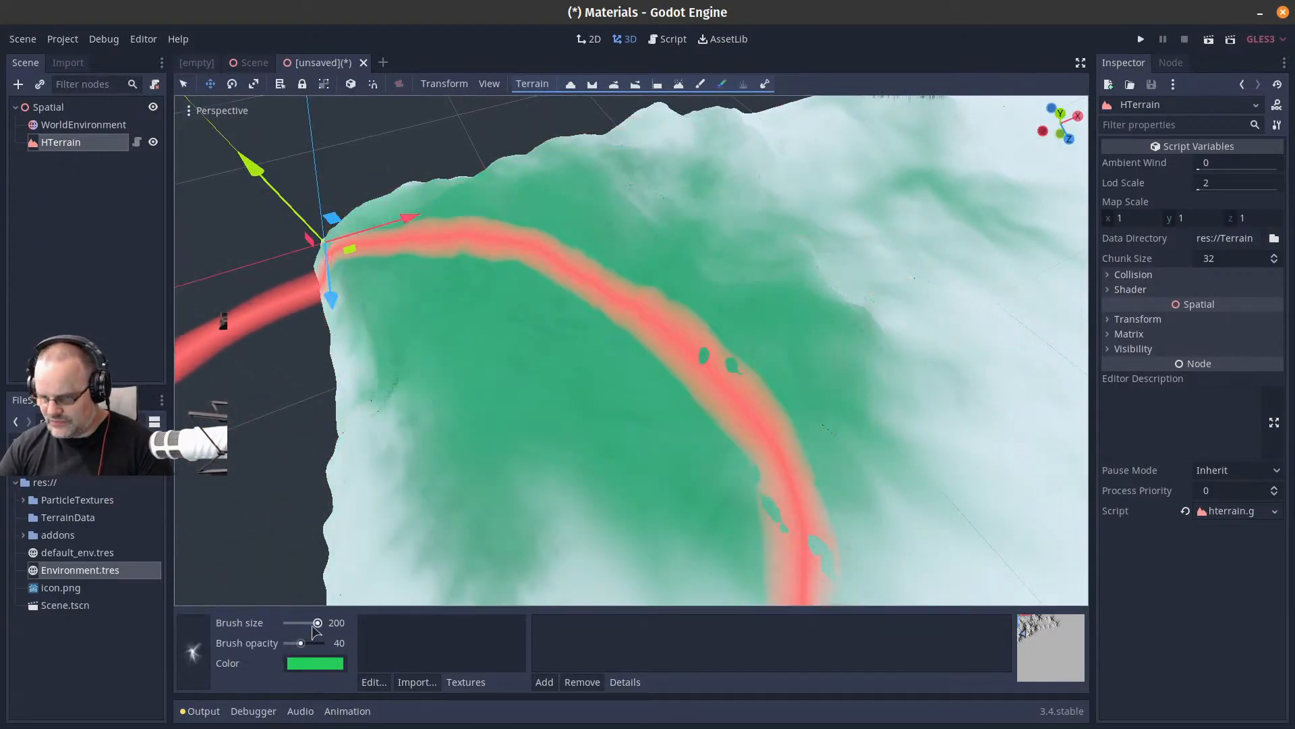
left_click_drag(313, 625, 303, 625)
mouse_move(624, 405)
left_mouse_down()
mouse_move(750, 470)
mouse_move(560, 467)
left_mouse_up()
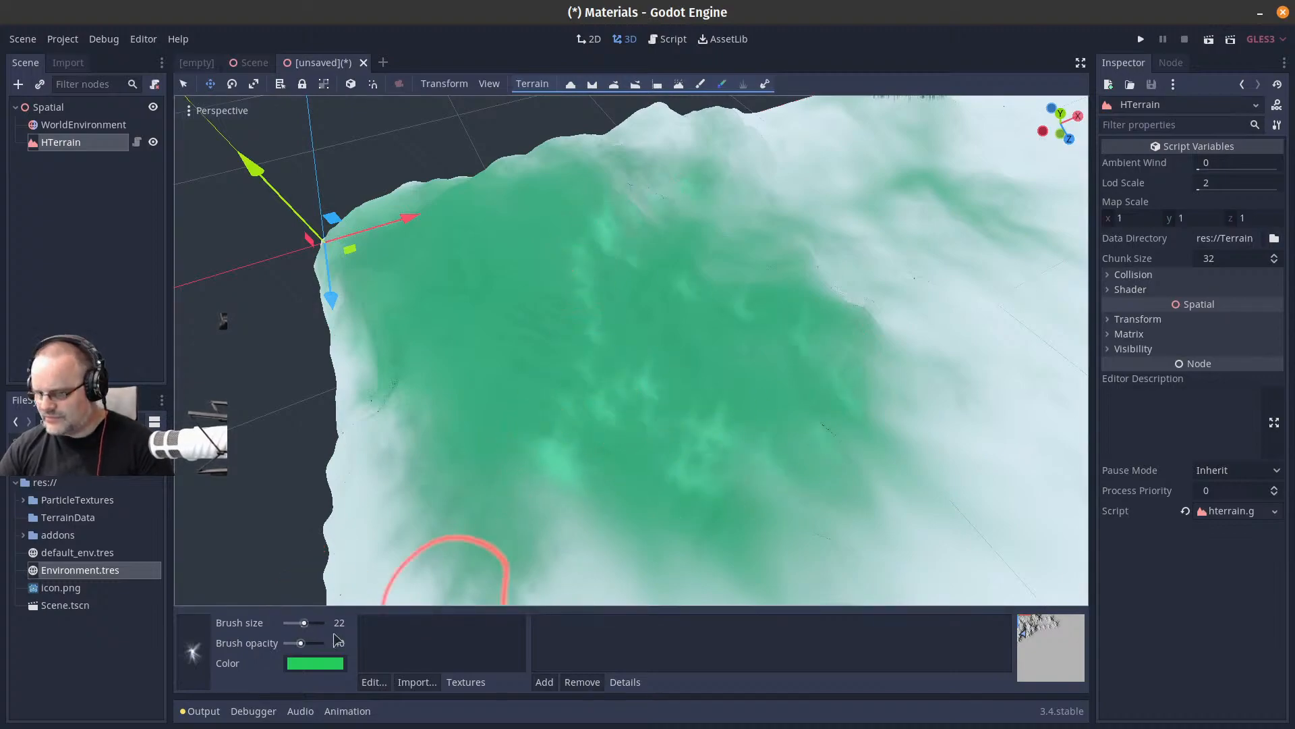
- Set the brush colour to the mid green 208942 and paint it across the slopes and pale edges of the hills
left_click(322, 663)
left_click(238, 249)
mouse_move(436, 391)
left_mouse_down()
mouse_move(506, 448)
mouse_move(943, 345)
mouse_move(845, 268)
left_mouse_up()
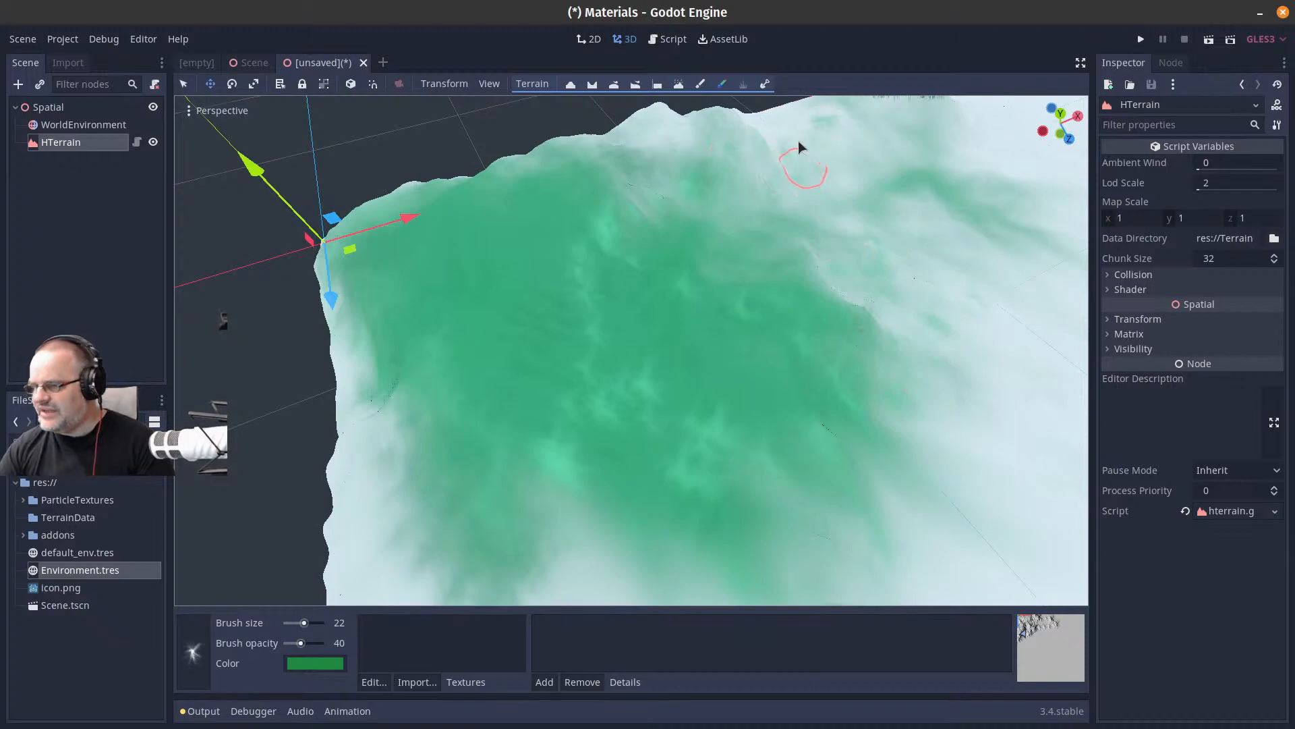
middle_click_drag(723, 222, 694, 223)
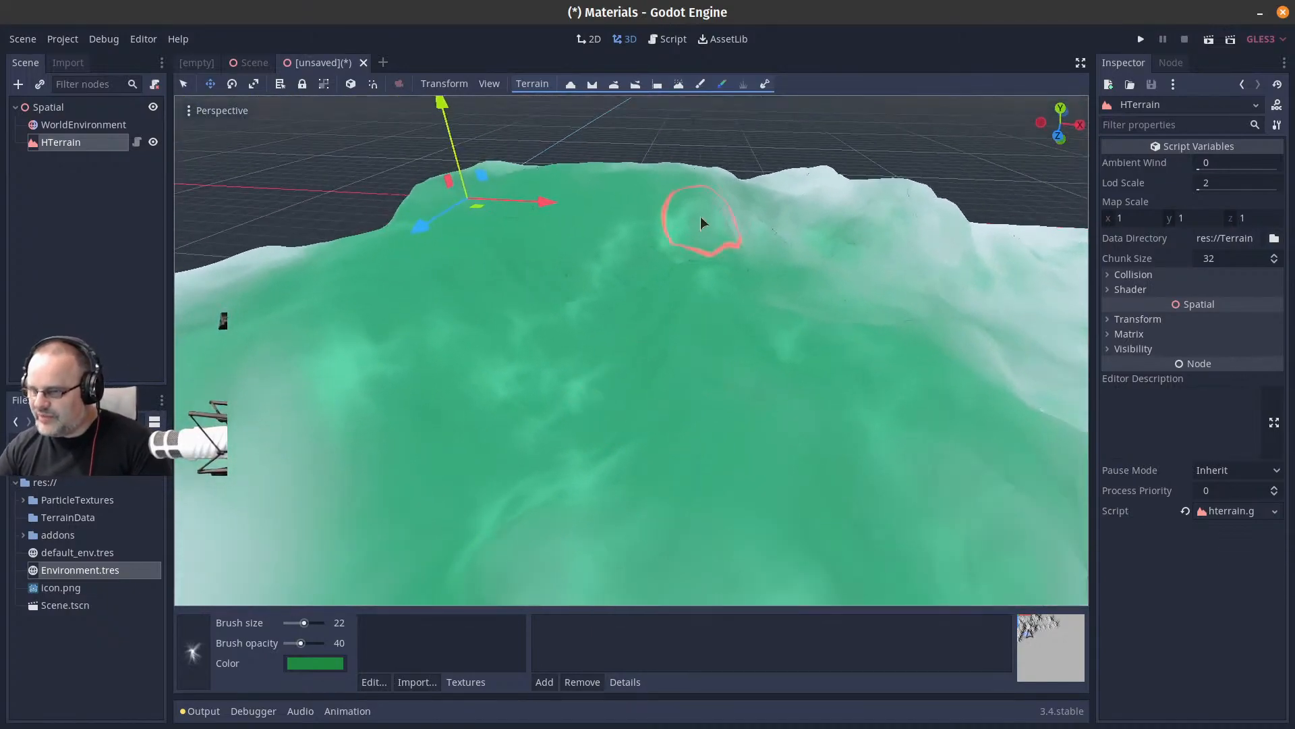
mouse_move(627, 413)
right_mouse_down()
mouse_move(672, 376)
mouse_move(654, 385)
right_mouse_up()
- Add a DirectionalLight under the root Spatial node and enable its shadow
left_click(47, 106)
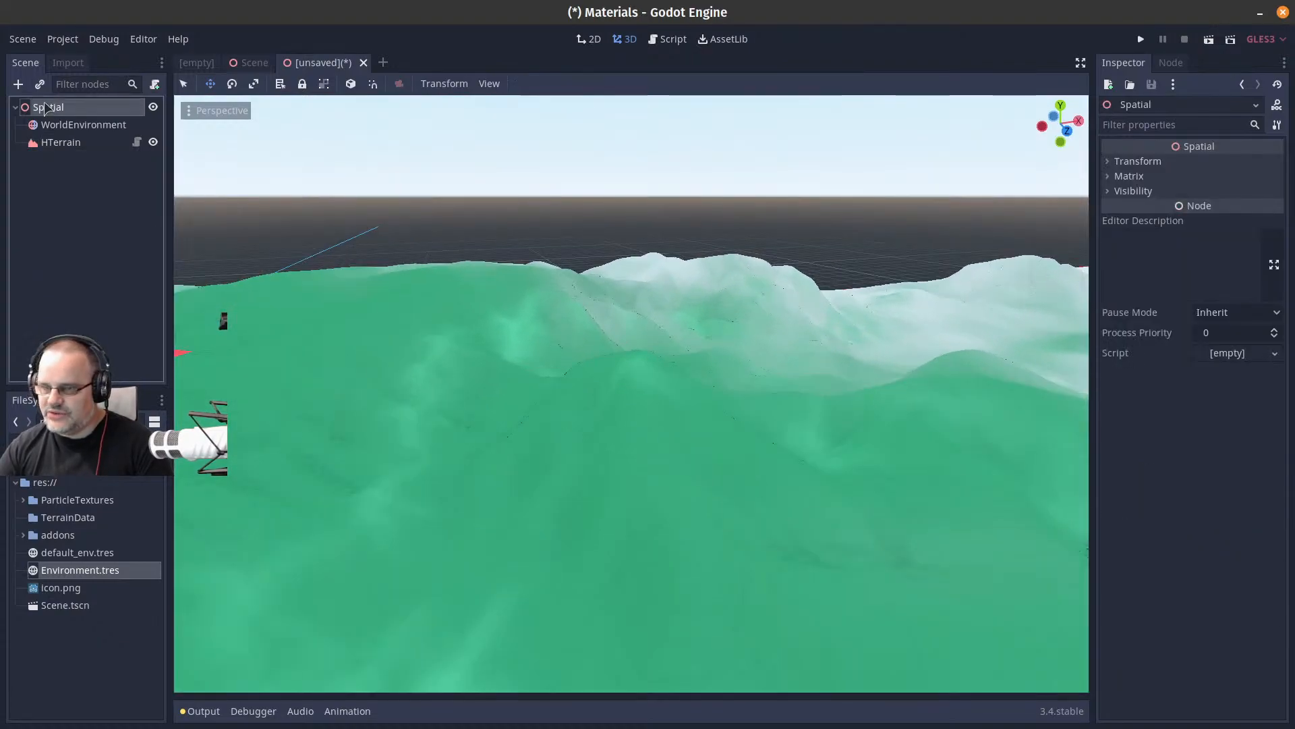
left_click(18, 83)
type("dire")
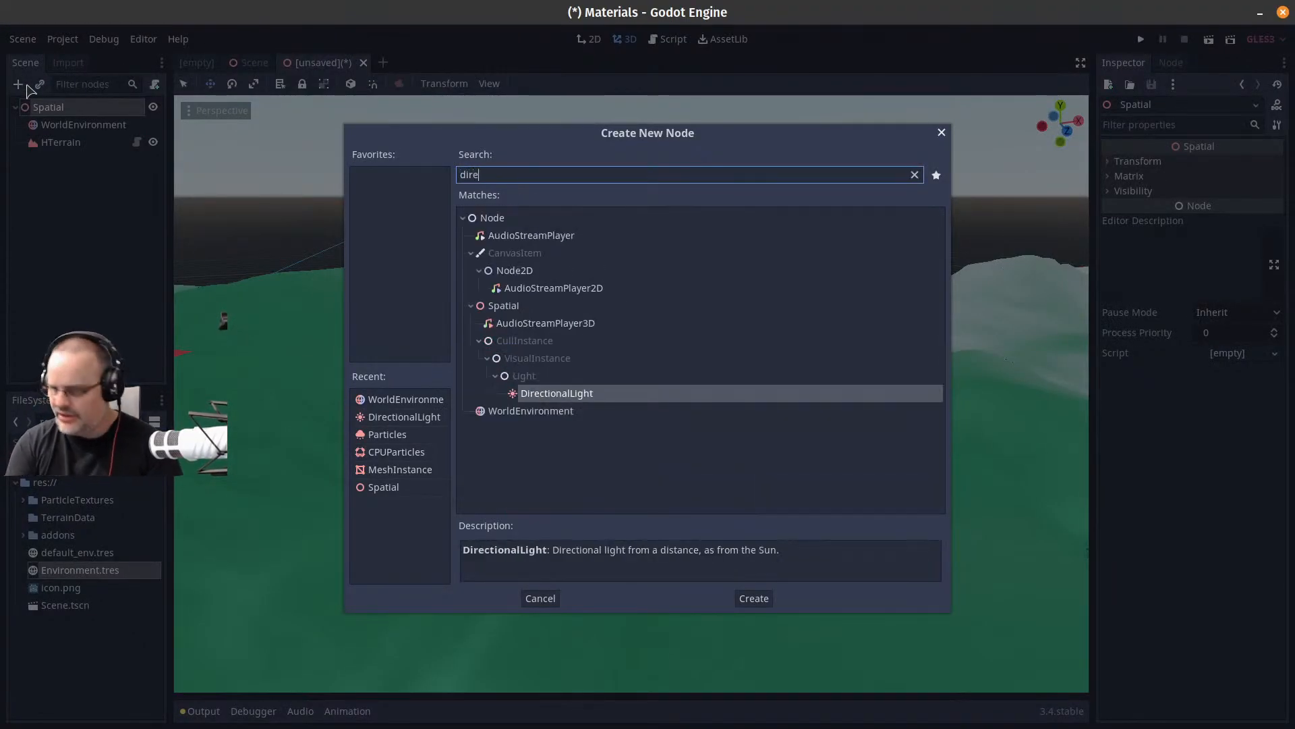
key("Return")
left_click(1151, 205)
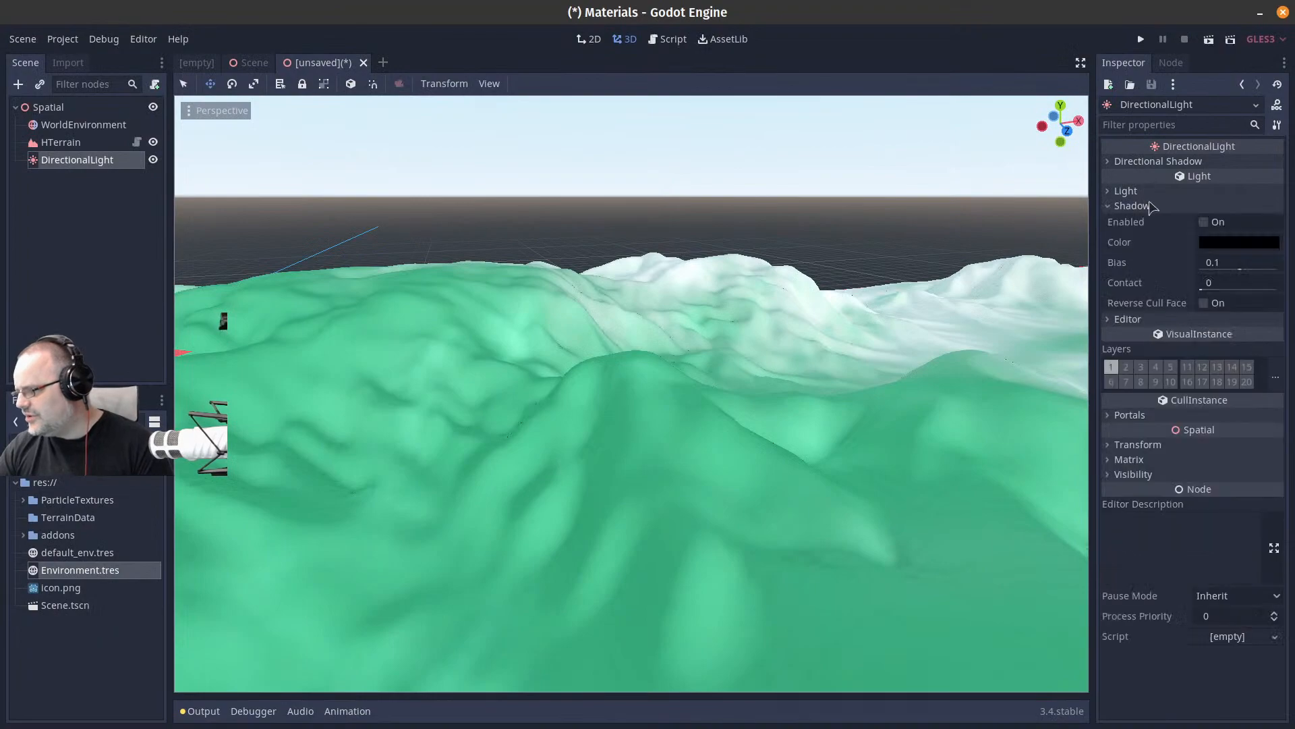
left_click(1204, 223)
- Raise the DirectionalLight above the terrain's origin corner and rotate it to light the hills at an angle
mouse_move(390, 228)
right_mouse_down()
mouse_move(377, 235)
mouse_move(388, 228)
right_mouse_up()
left_click_drag(388, 228, 364, 174)
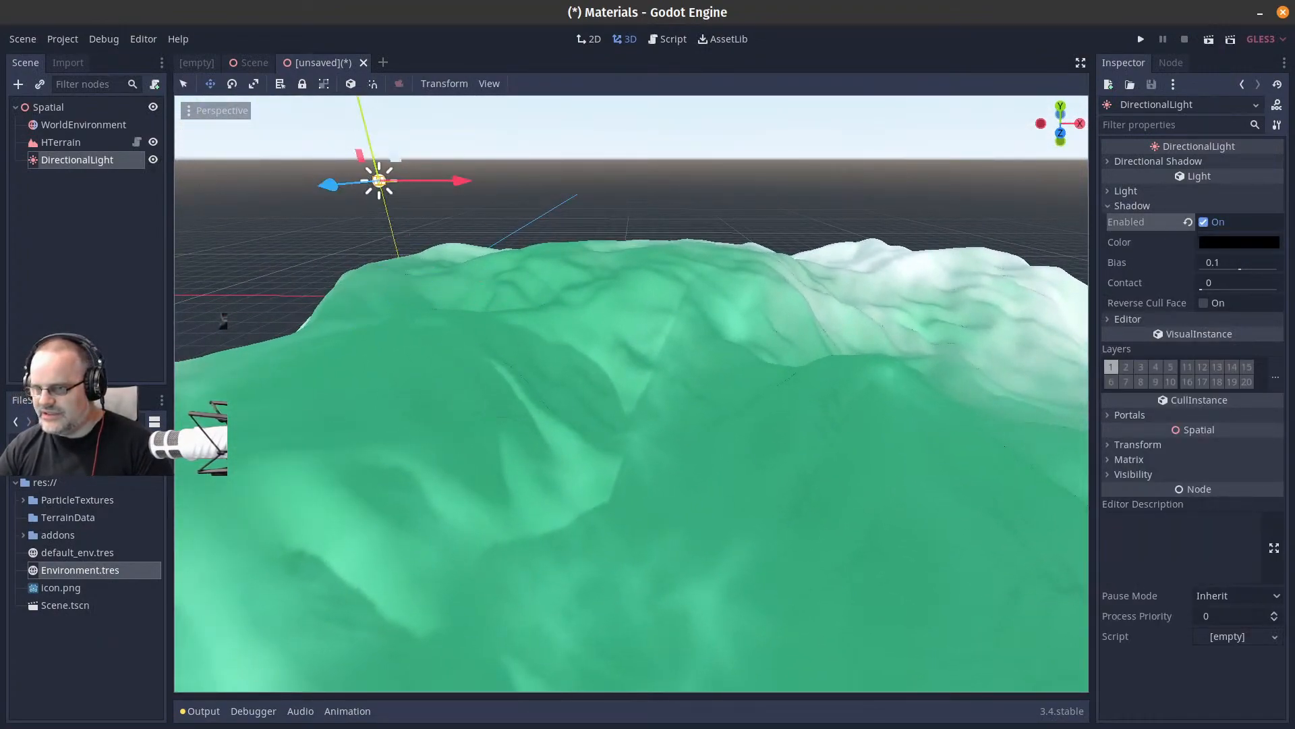
right_click_drag(364, 174, 406, 157)
key("e")
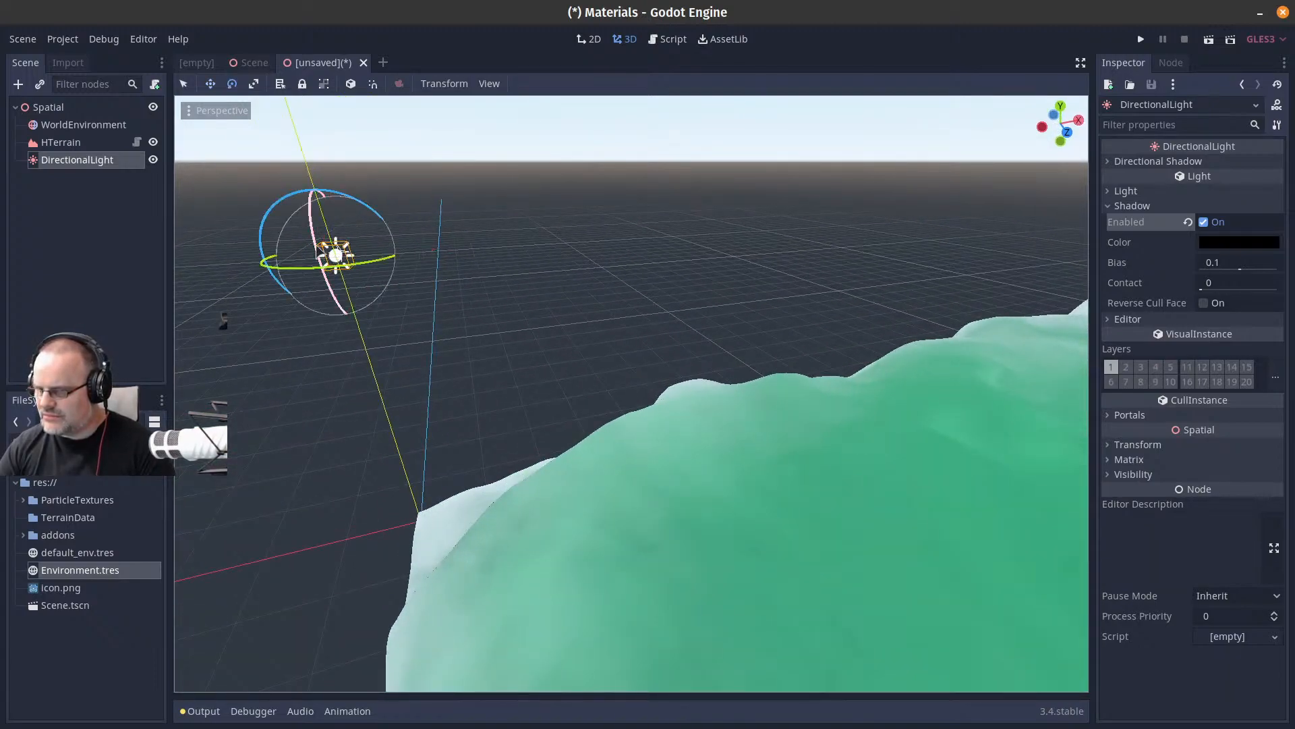
left_click_drag(321, 251, 354, 272)
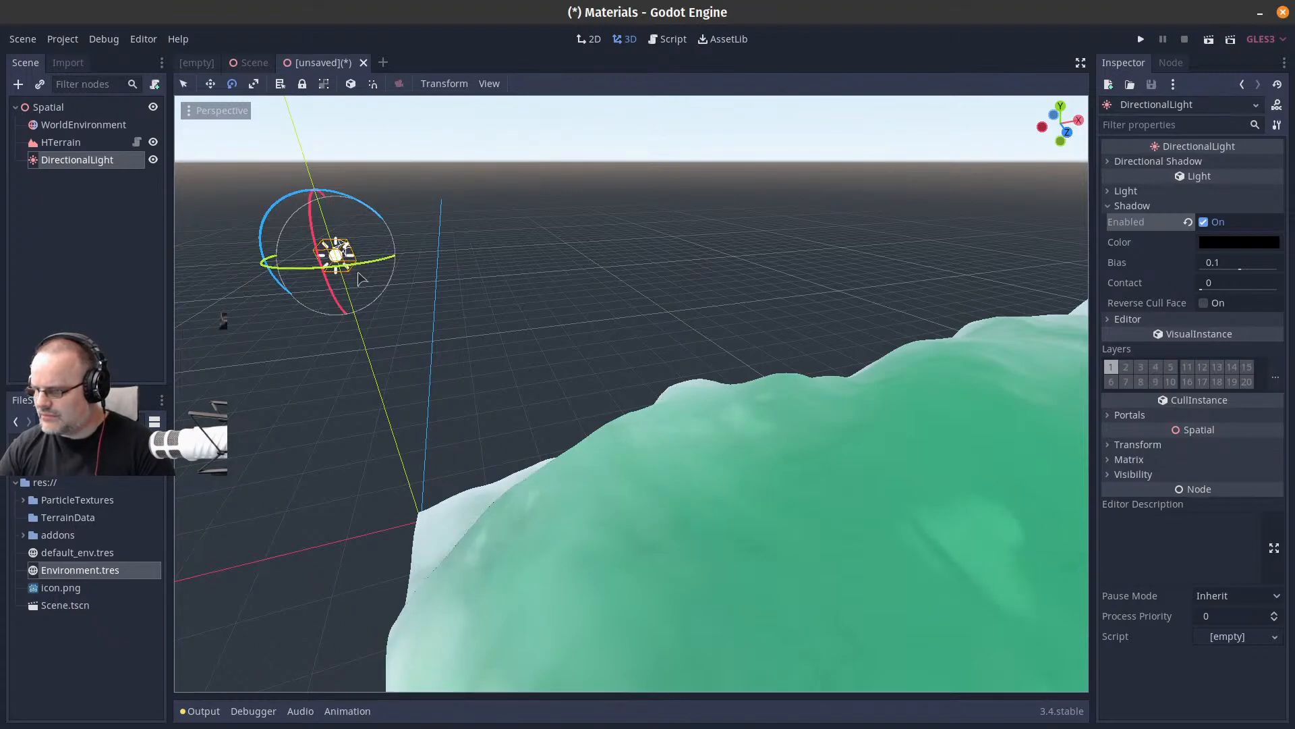
- Examine how the light and shadows fall across the hills from several viewpoints around the terrain
right_click_drag(354, 271, 553, 470)
key("w")
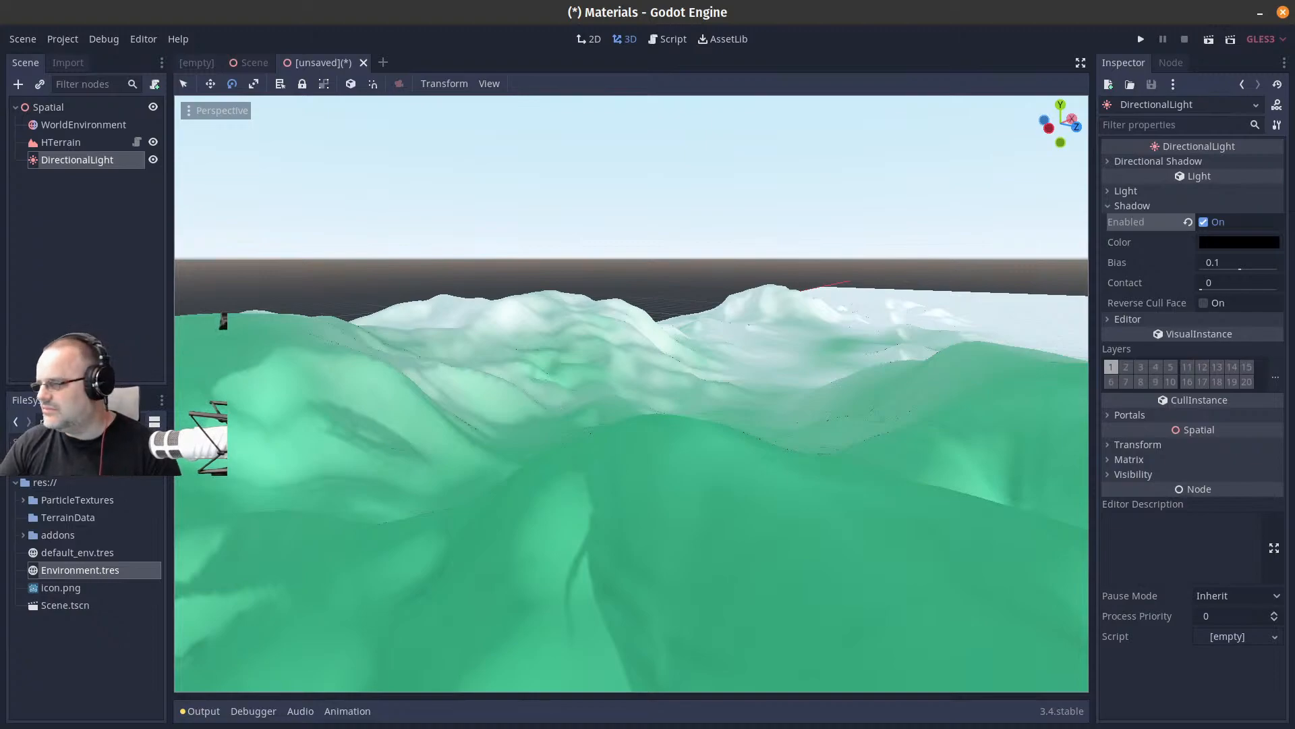
key("d")
right_click_drag(553, 471, 555, 497)
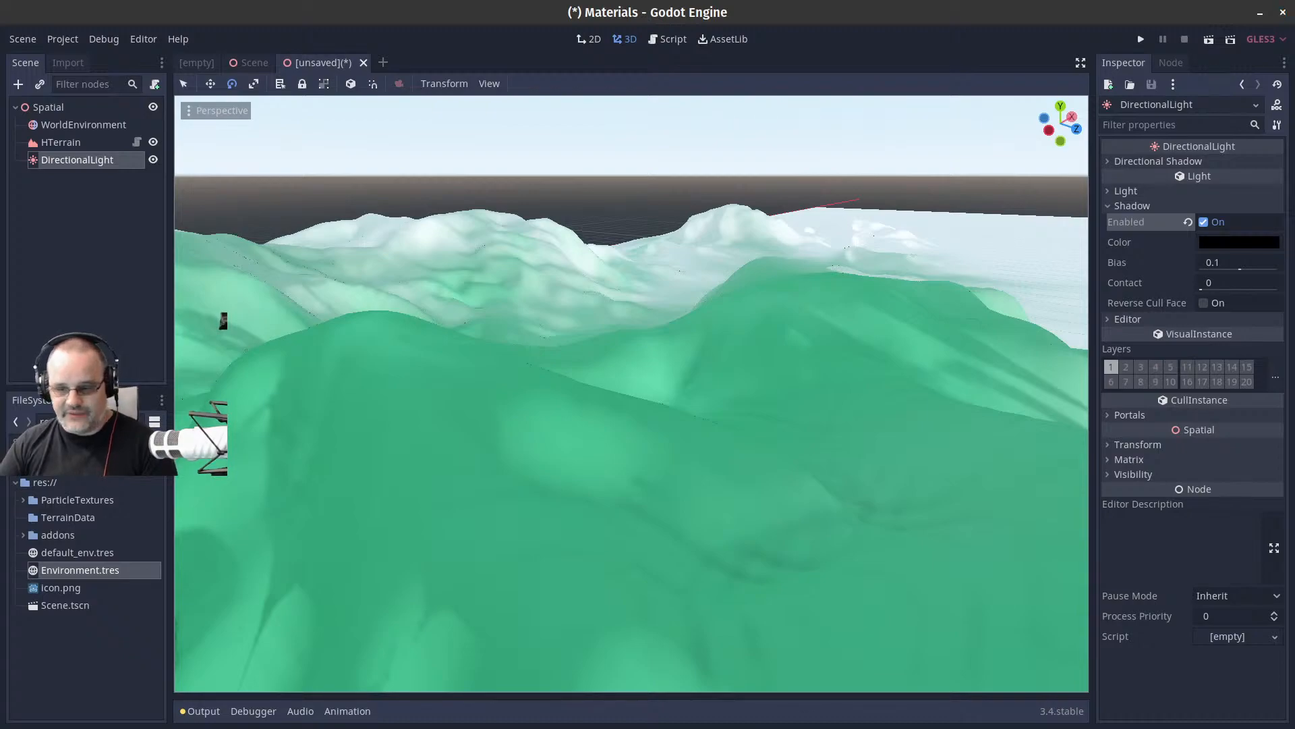
right_click_drag(431, 365, 752, 298)
key("d")
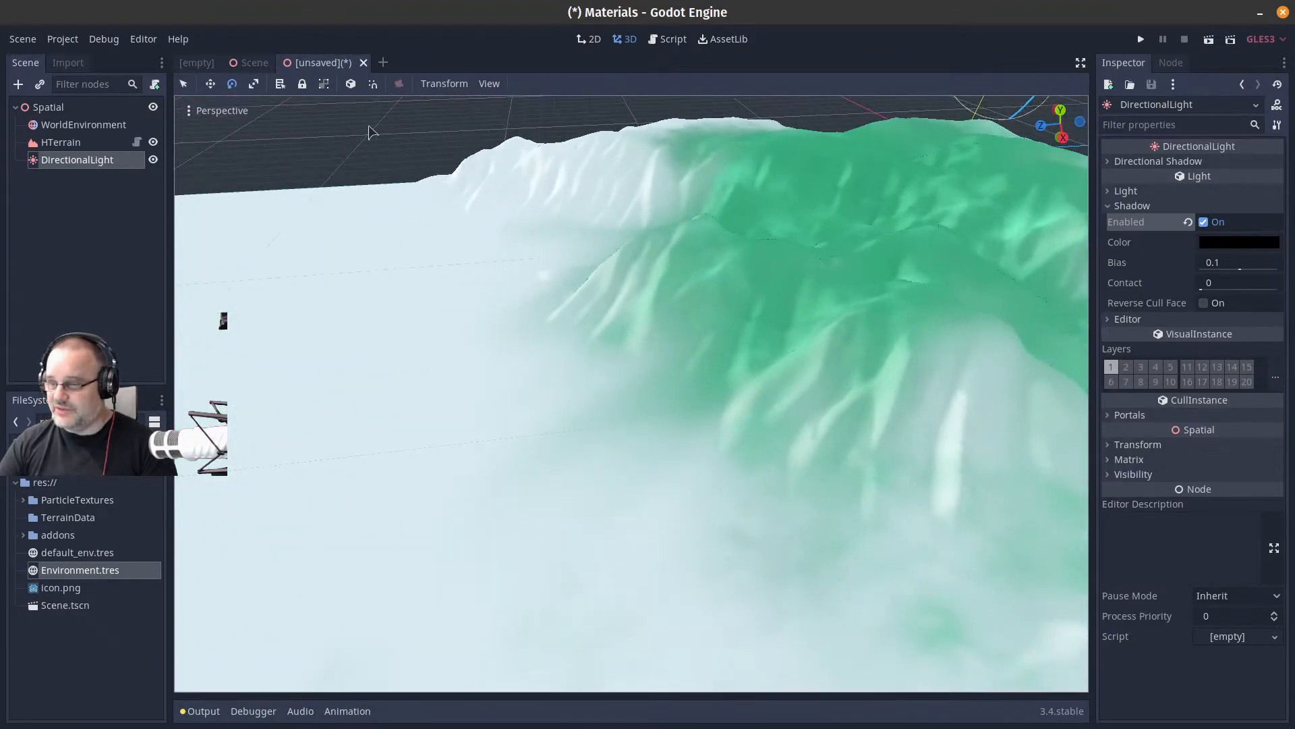
- Select HTerrain, choose a very dark green brush colour and dab it on the pale ground beside the hills
left_click(108, 143)
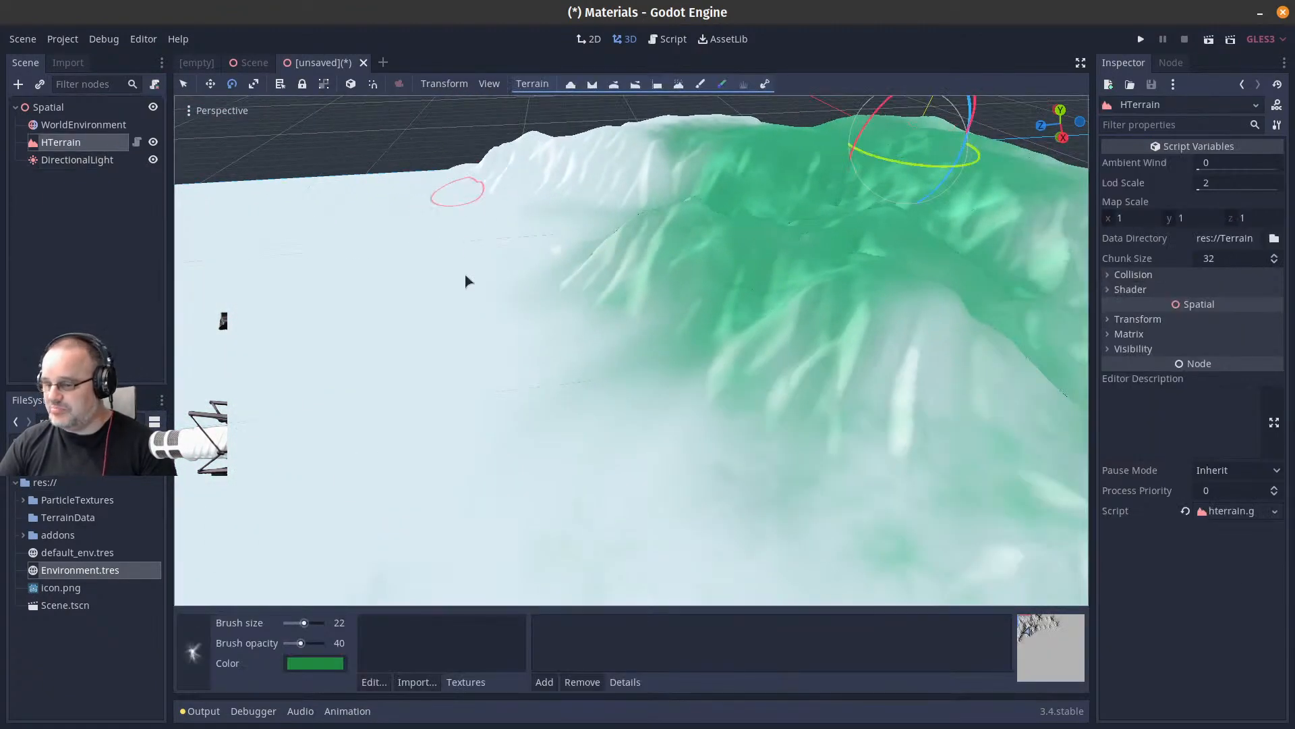
left_click(334, 663)
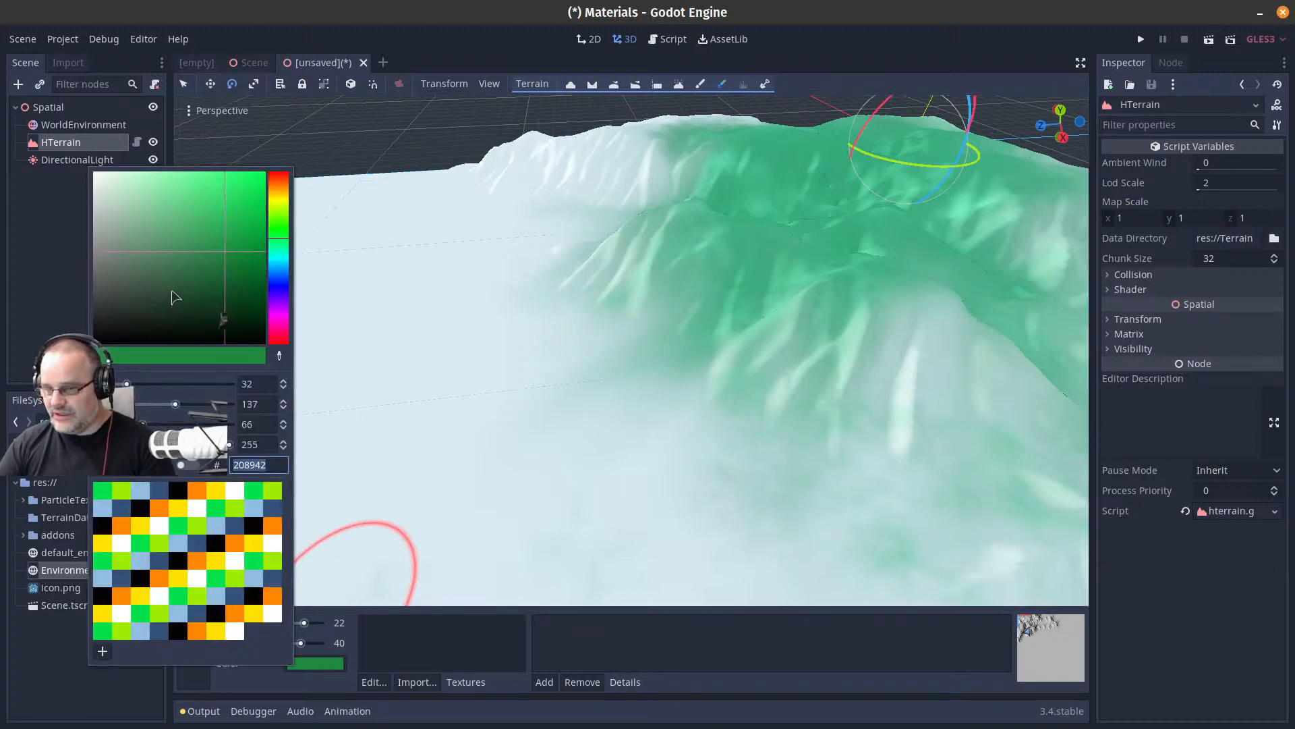
left_click_drag(174, 296, 209, 302)
left_click(401, 242)
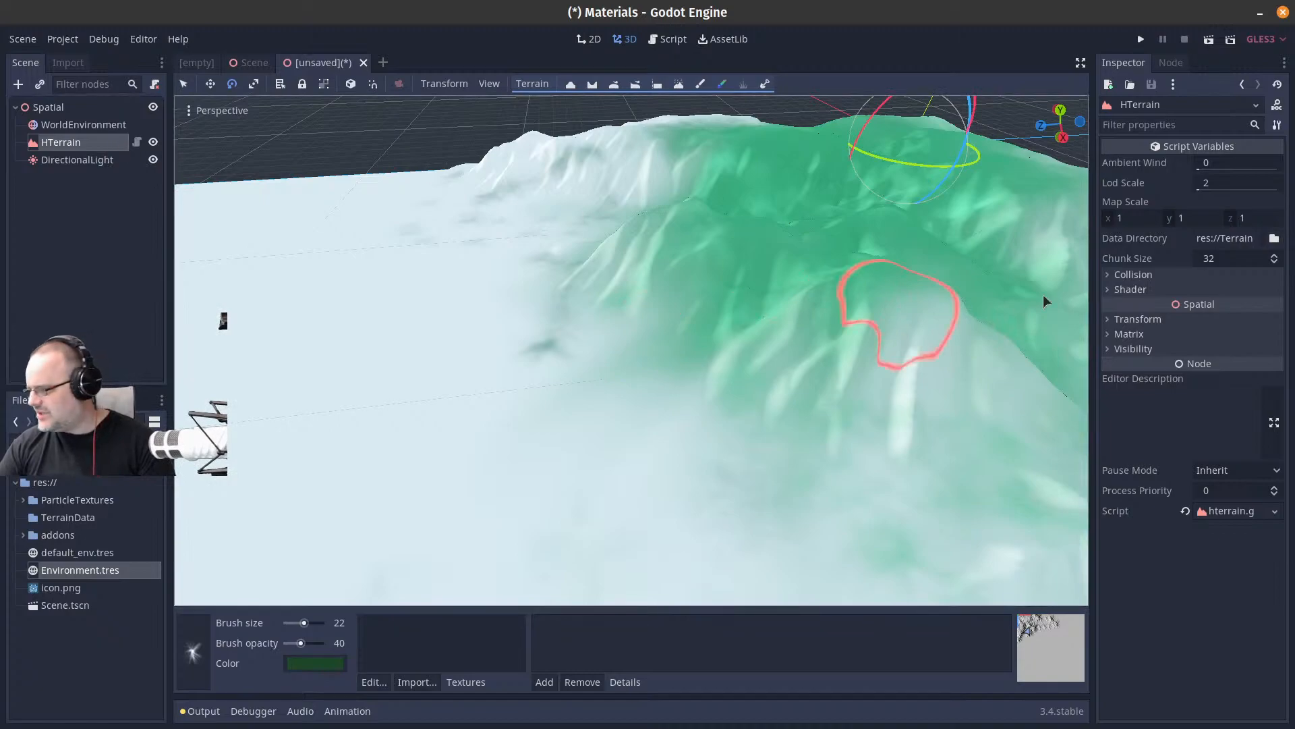
- Expand the HTerrain node's Collision settings and run Update Editor Collider on the terrain
left_click(1141, 275)
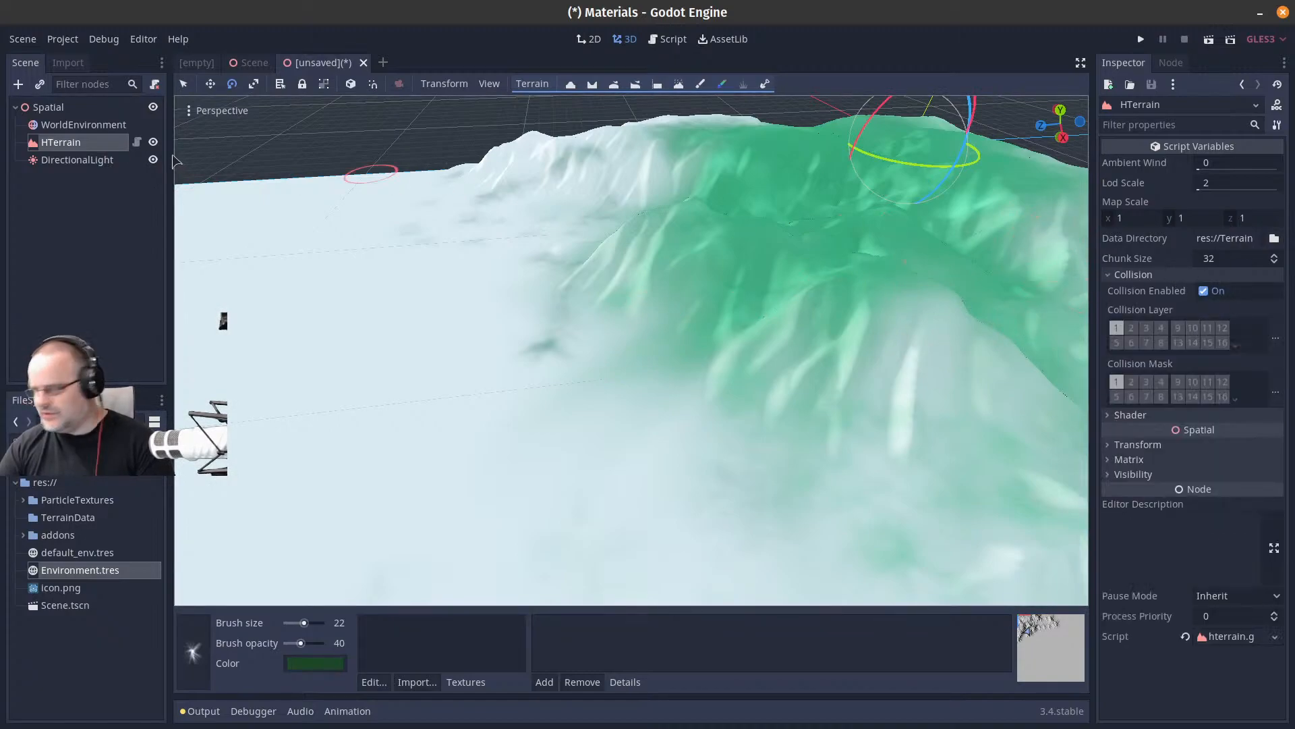
left_click(98, 127)
left_click(93, 145)
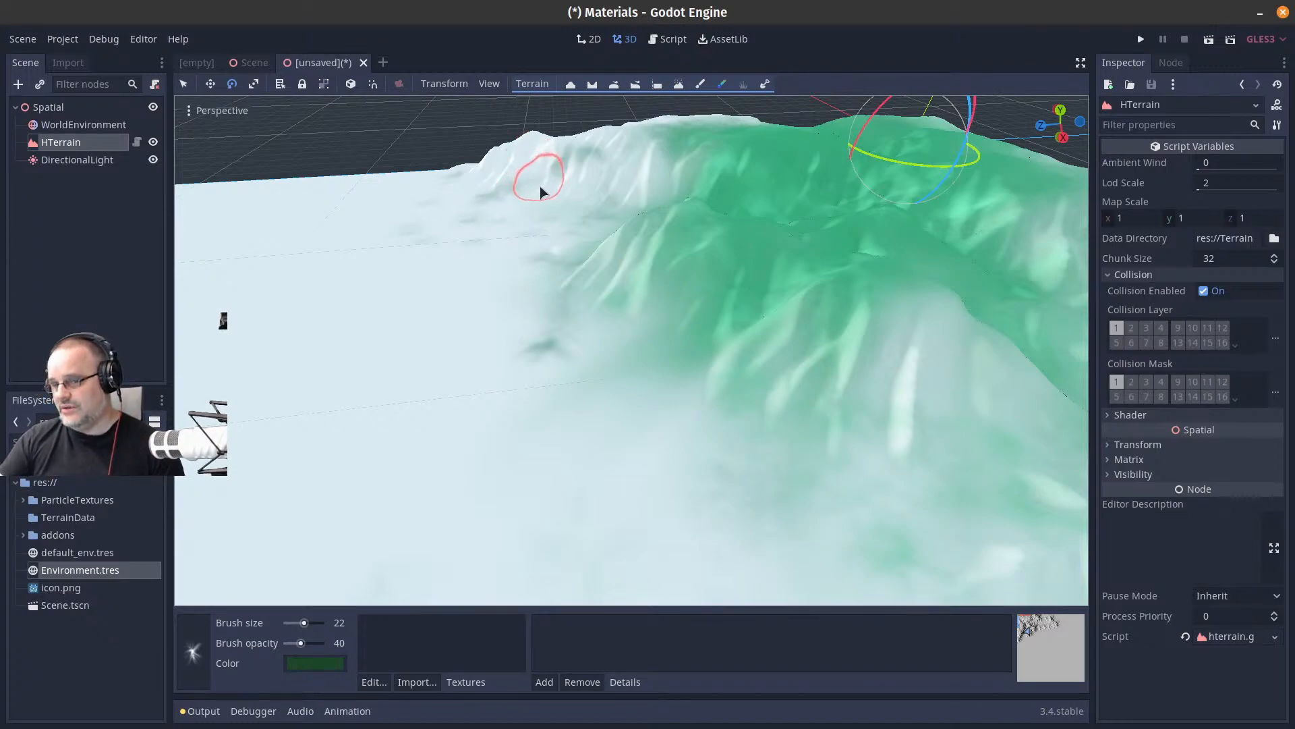
left_click(532, 84)
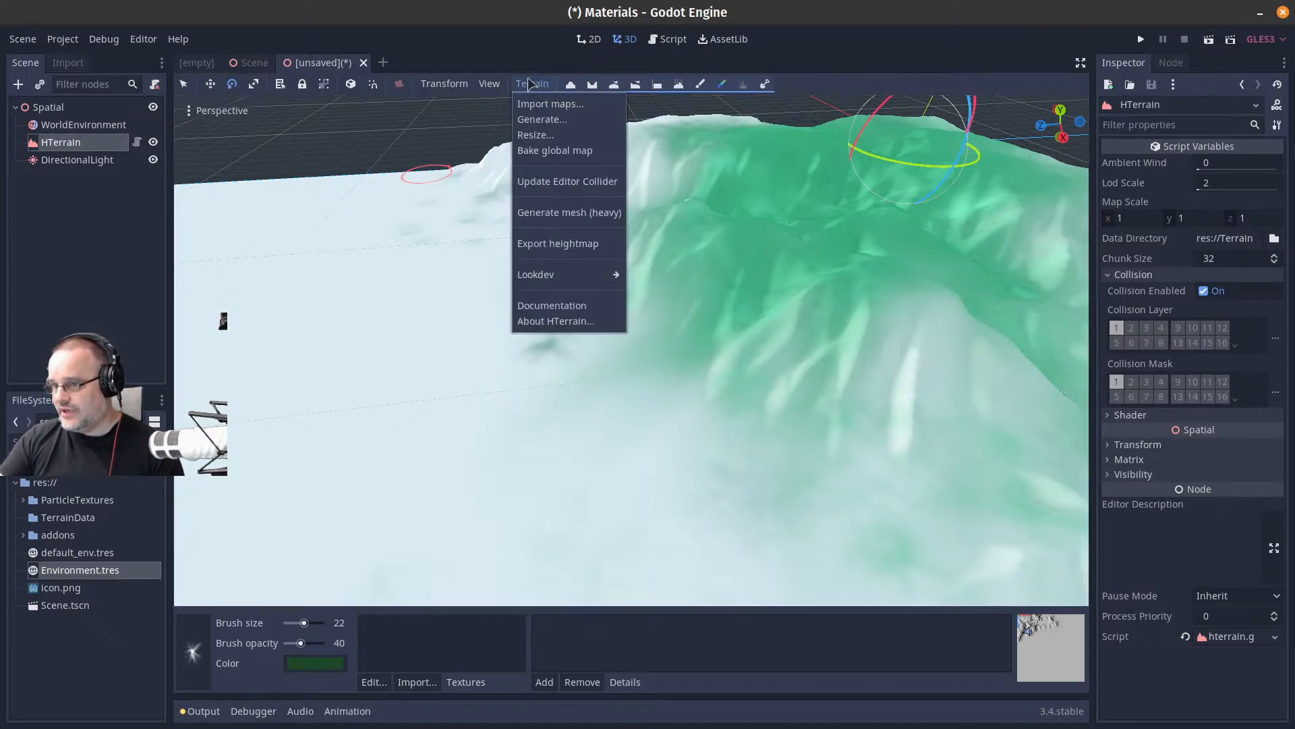
left_click(564, 188)
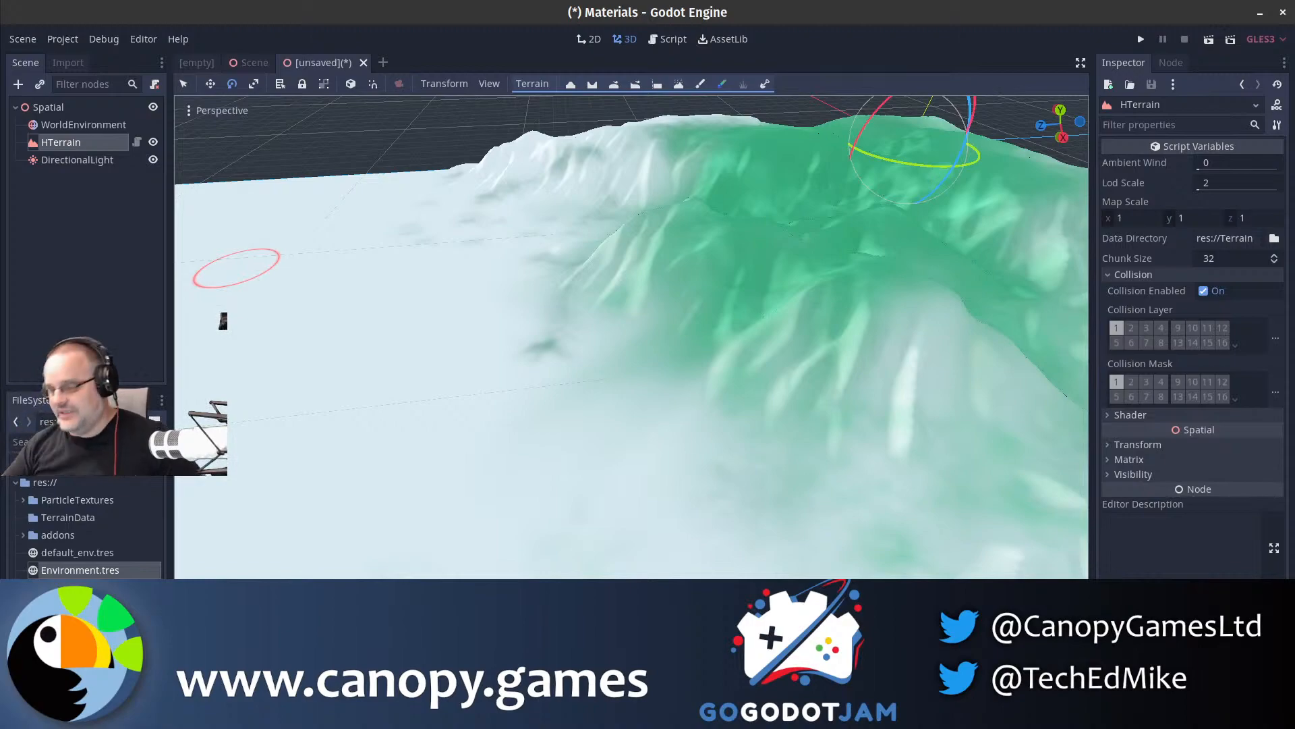
- Quit to the project list without saving the unsaved terrain scene
left_click(62, 40)
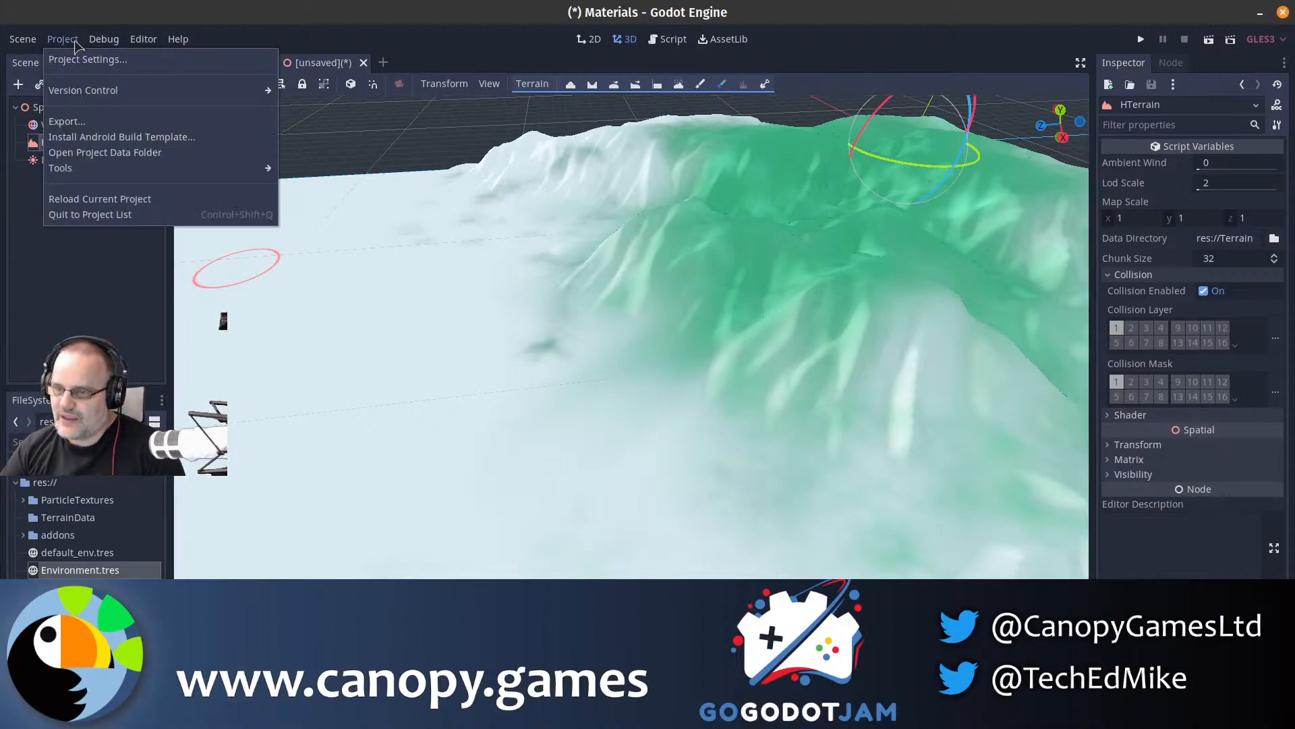
left_click(122, 213)
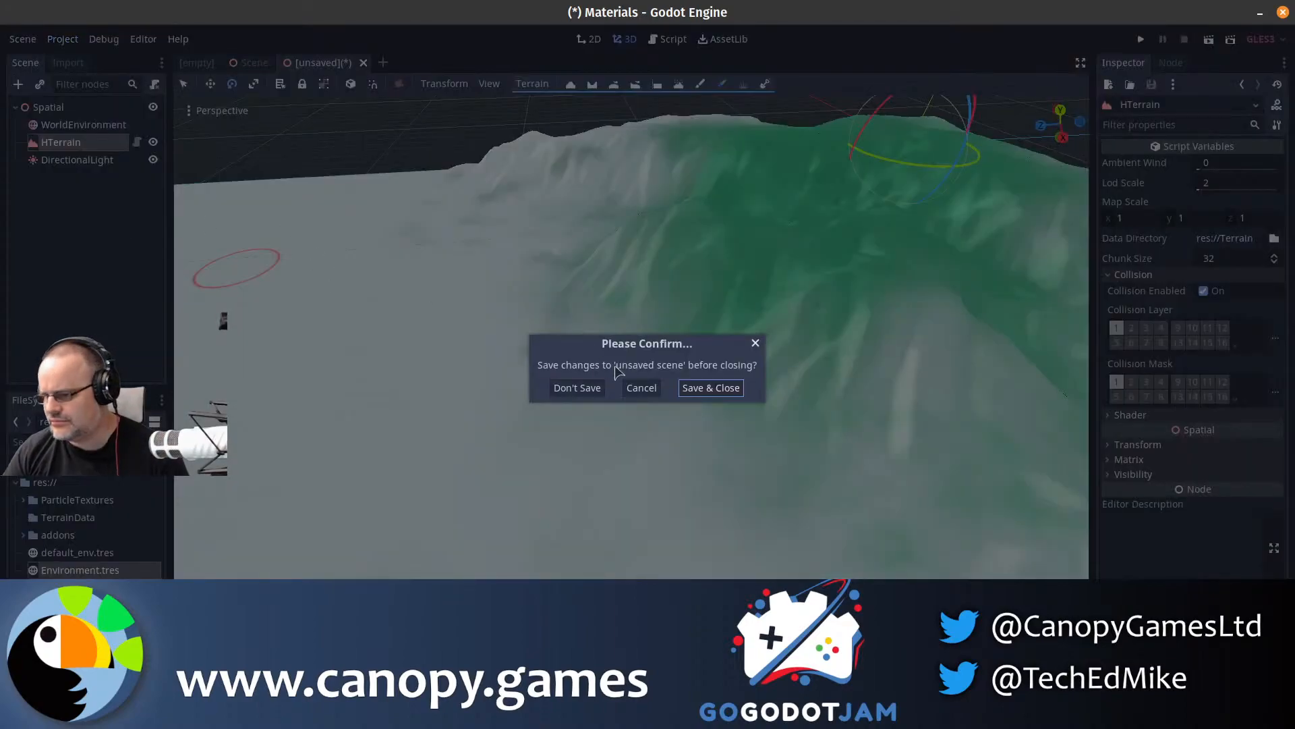
left_click(577, 388)
left_click(578, 388)
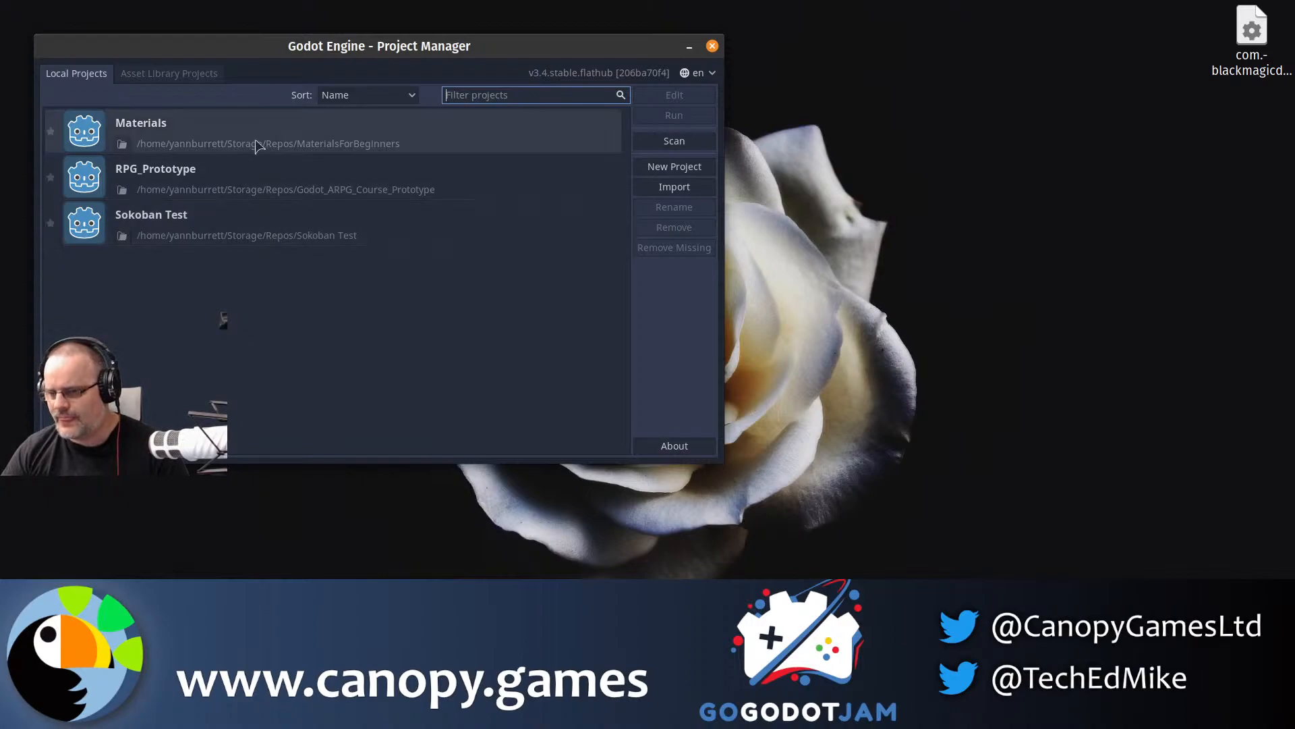
- Open the RPG_Prototype project, filter its files for "over" and open the Overworld.tscn scene
left_click(264, 178)
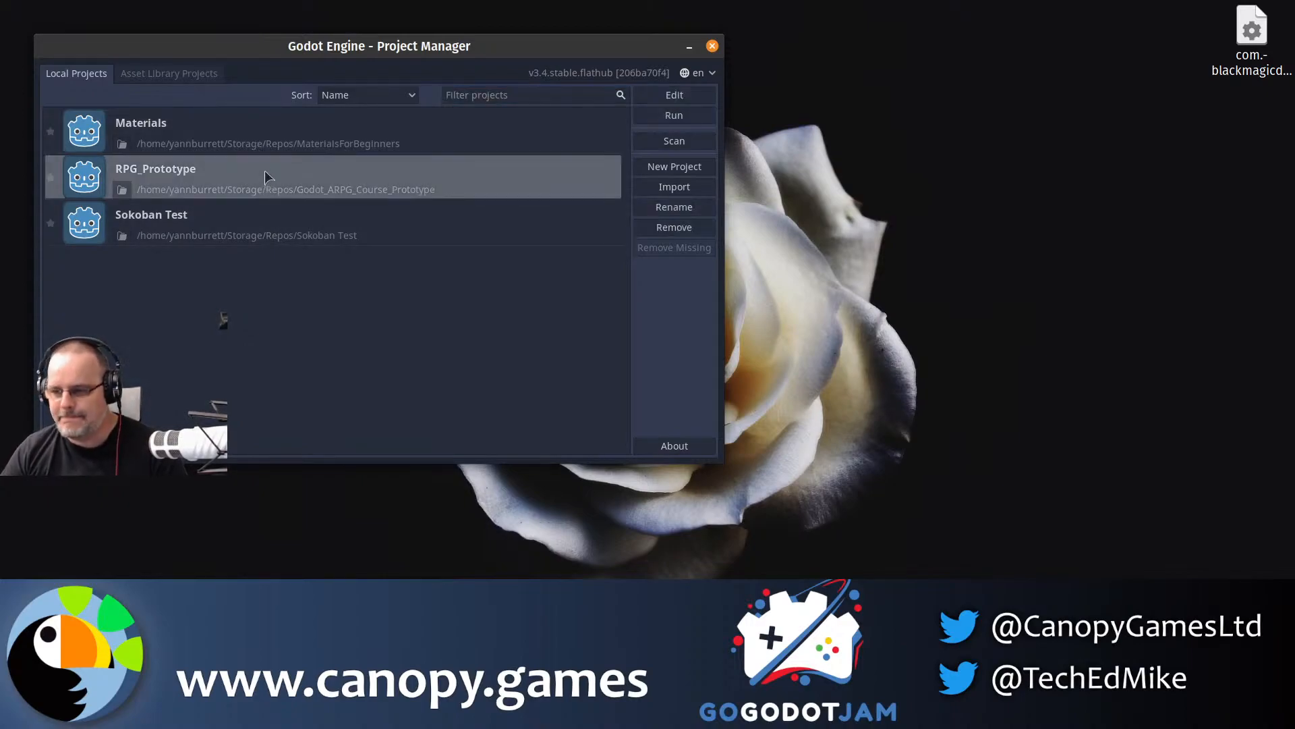
double_click(265, 173)
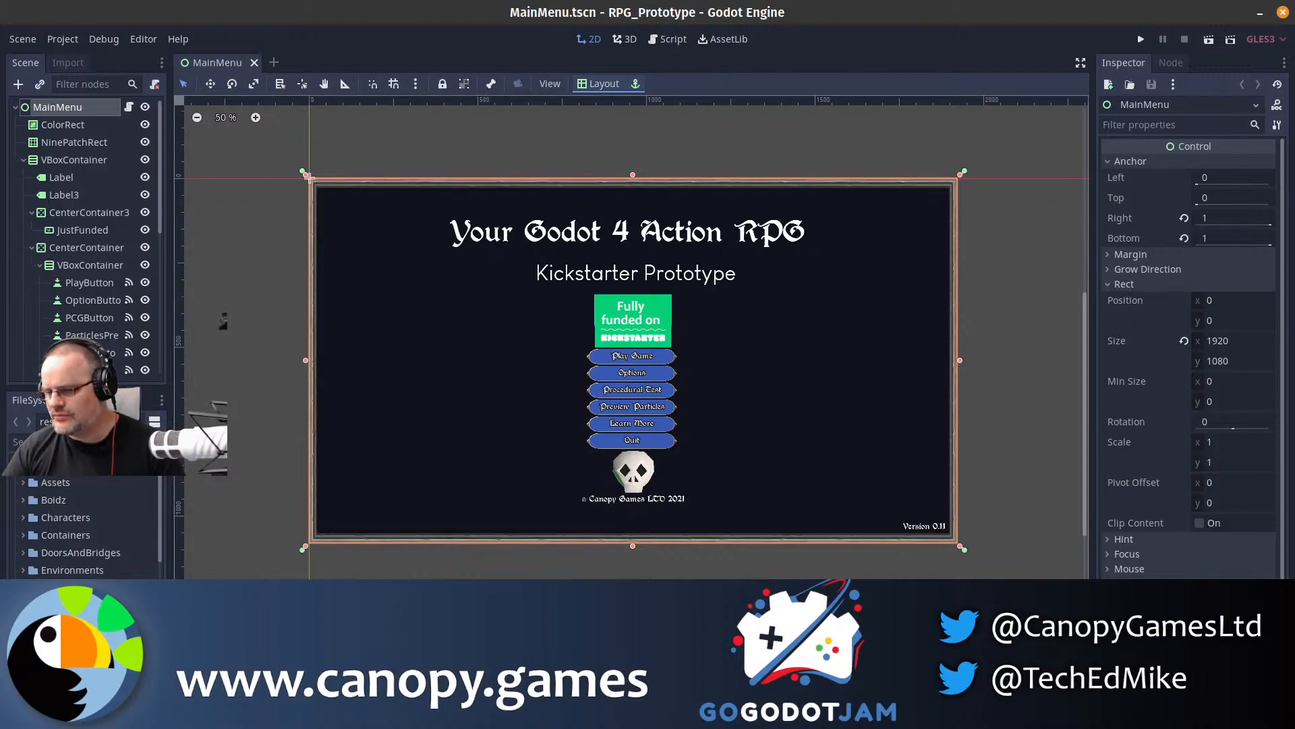
left_click(67, 442)
type("over")
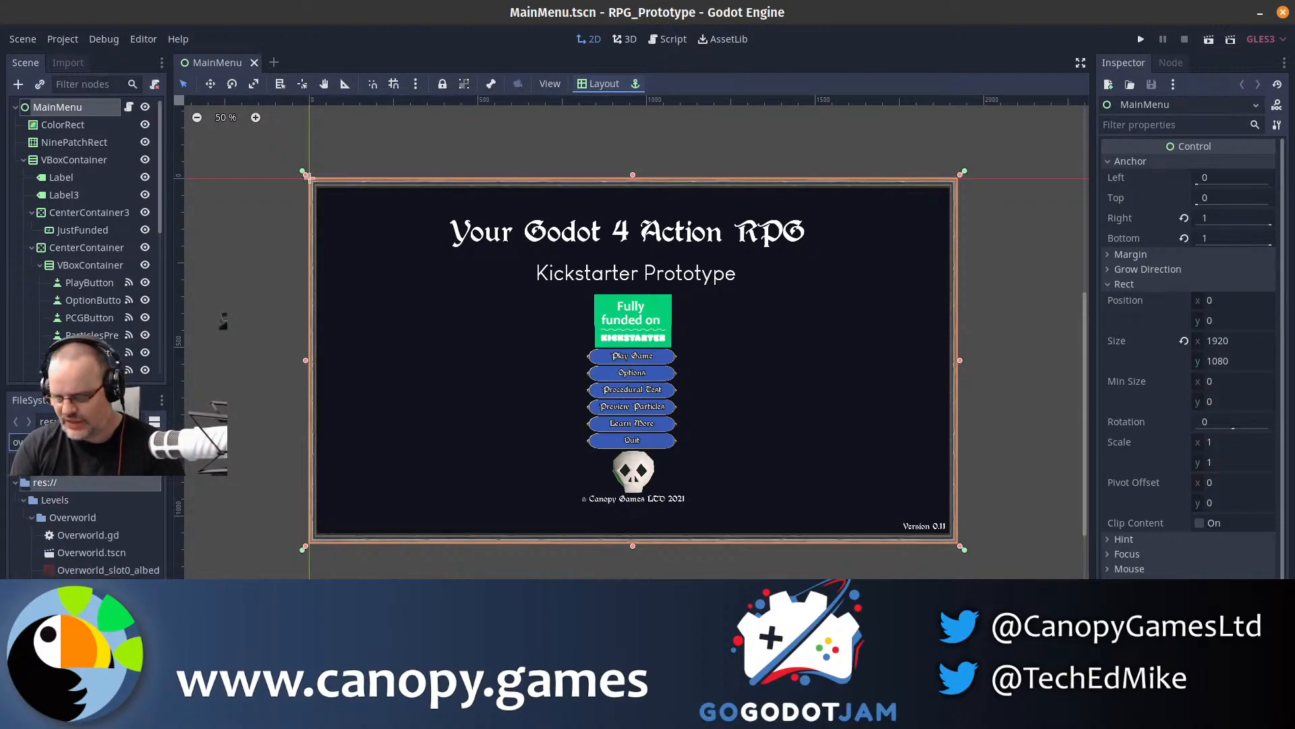
left_click(88, 552)
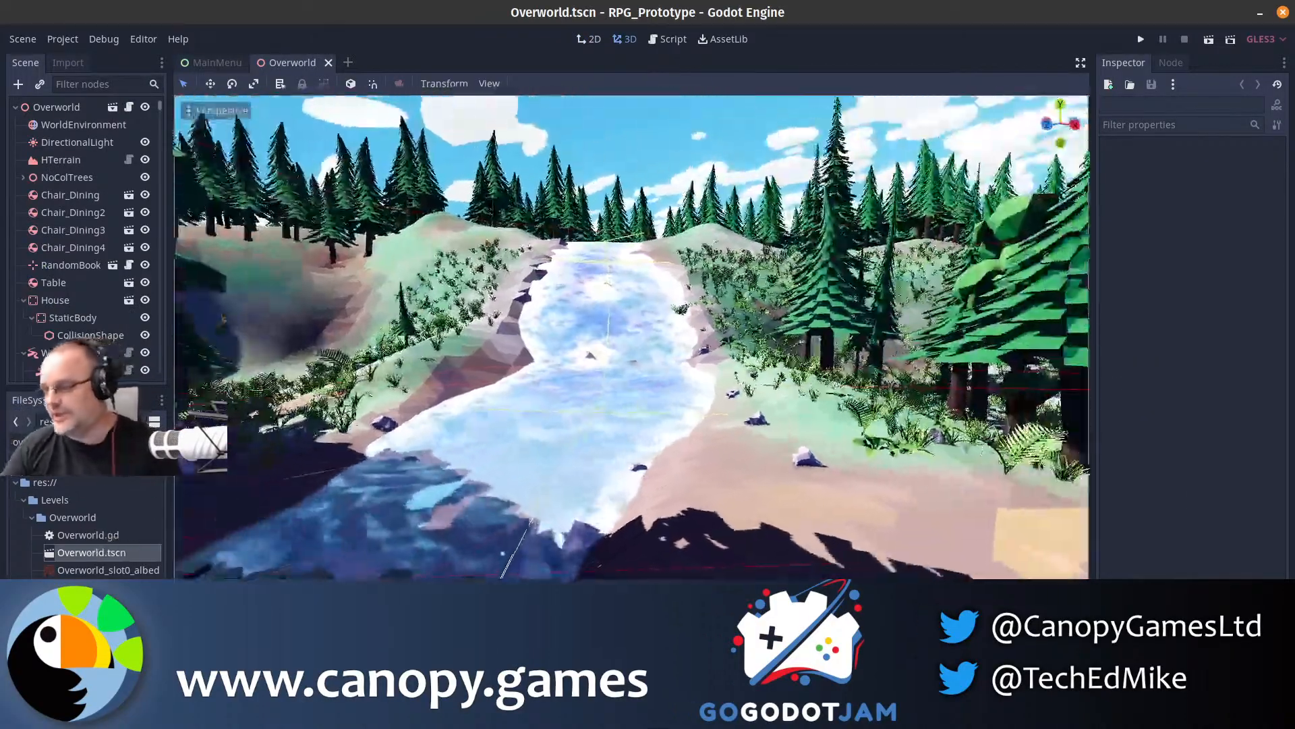
- Look over the Overworld scene's waterfall, forest and house, and browse the nodes it is built from
right_click_drag(632, 337, 904, 341)
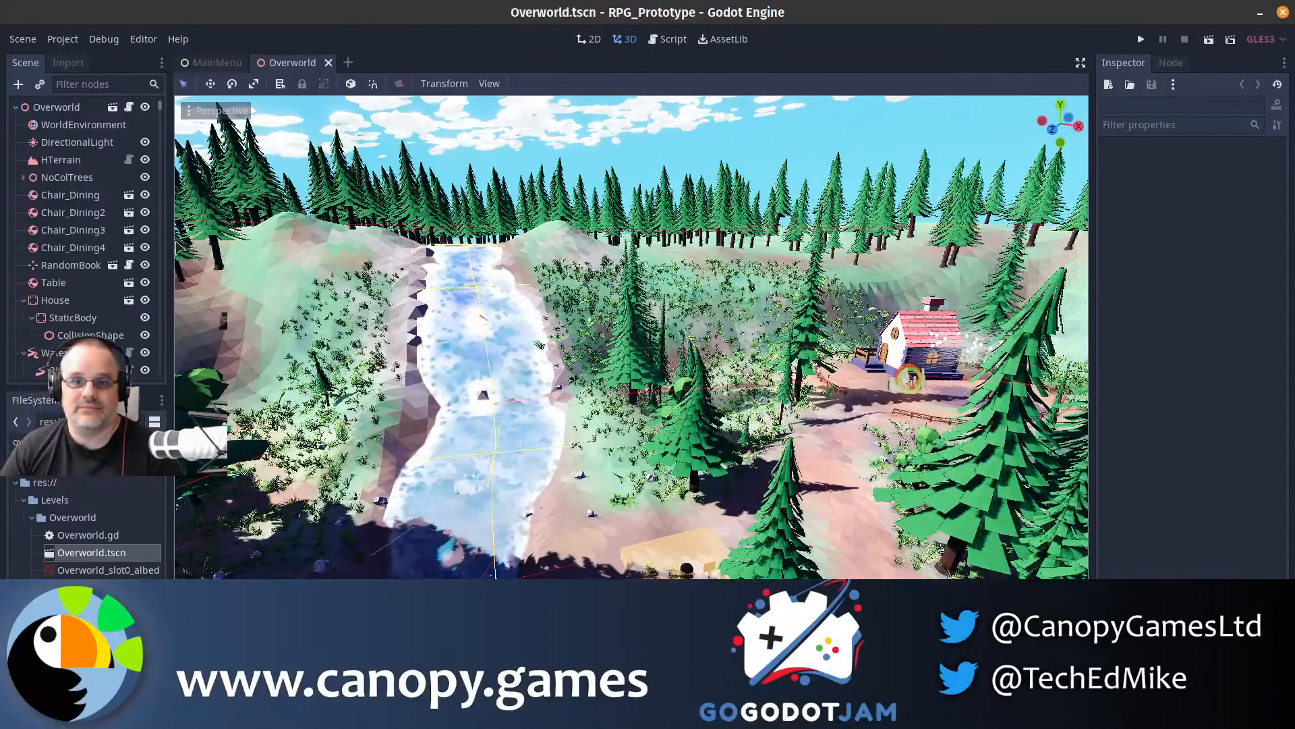
scroll(66, 255, "down", 5)
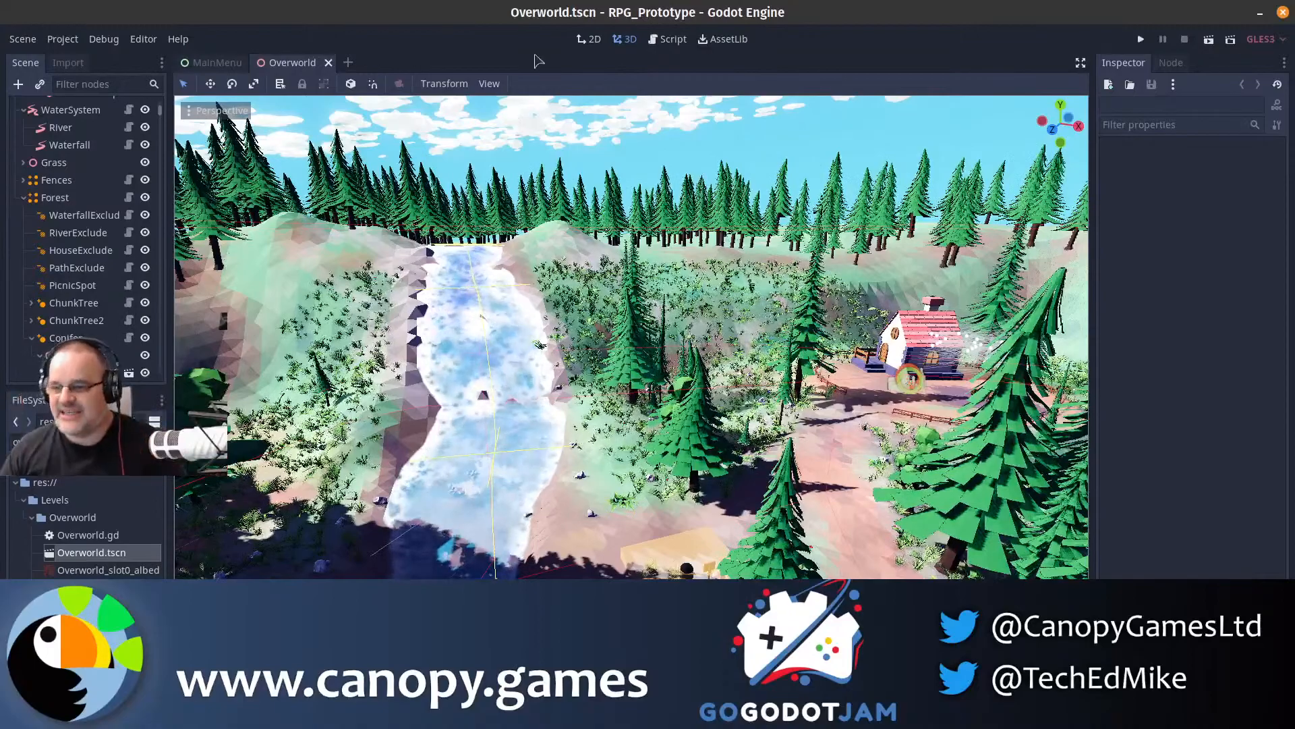
scroll(66, 181, "up", 5)
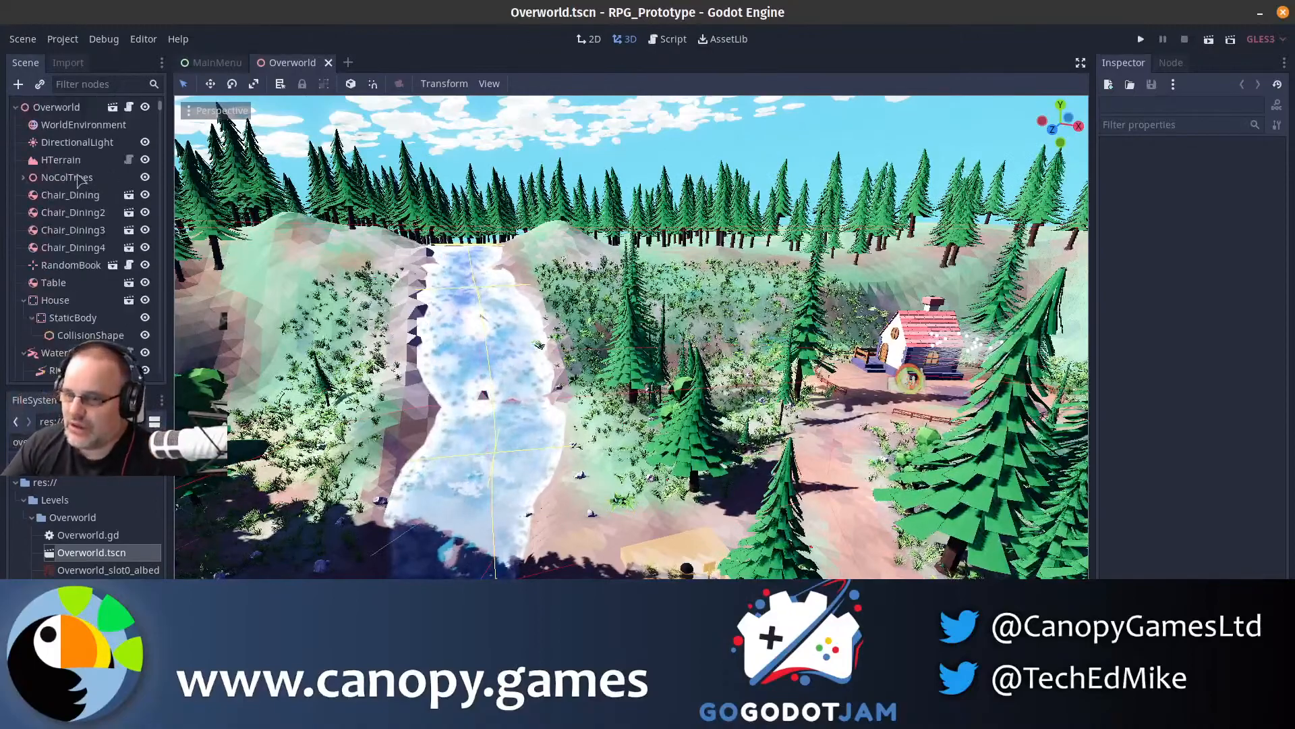
scroll(119, 175, "down", 5)
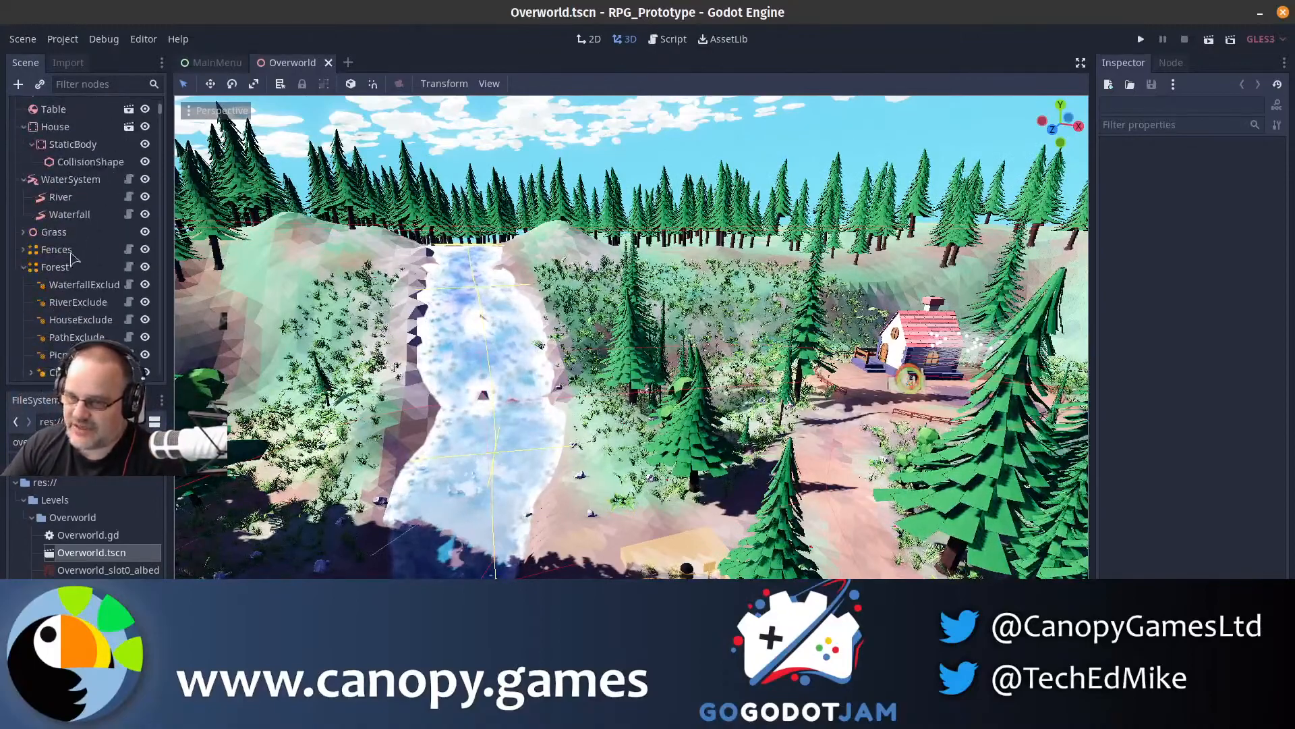
- Inspect the Forest scatter area along the river and the HTerrain node's settings in the Overworld scene
left_click(54, 267)
right_click_drag(459, 297, 668, 269)
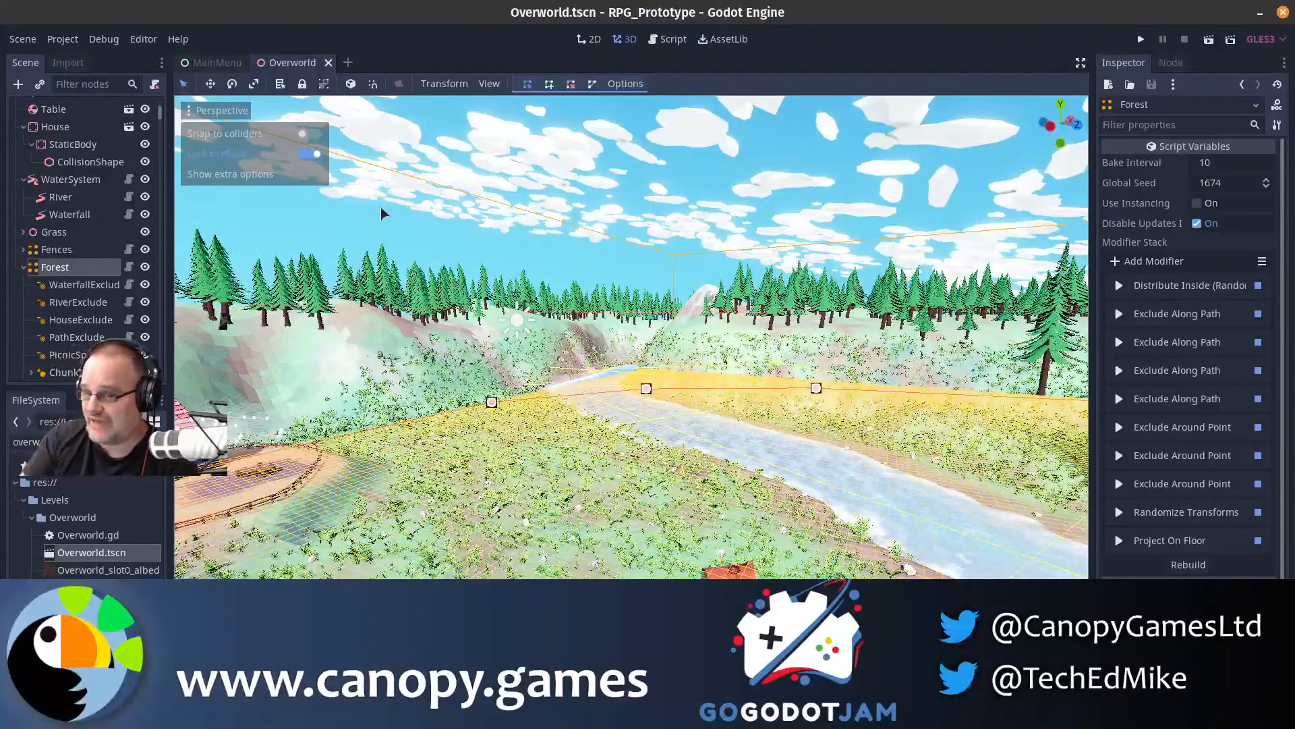
scroll(125, 257, "up", 5)
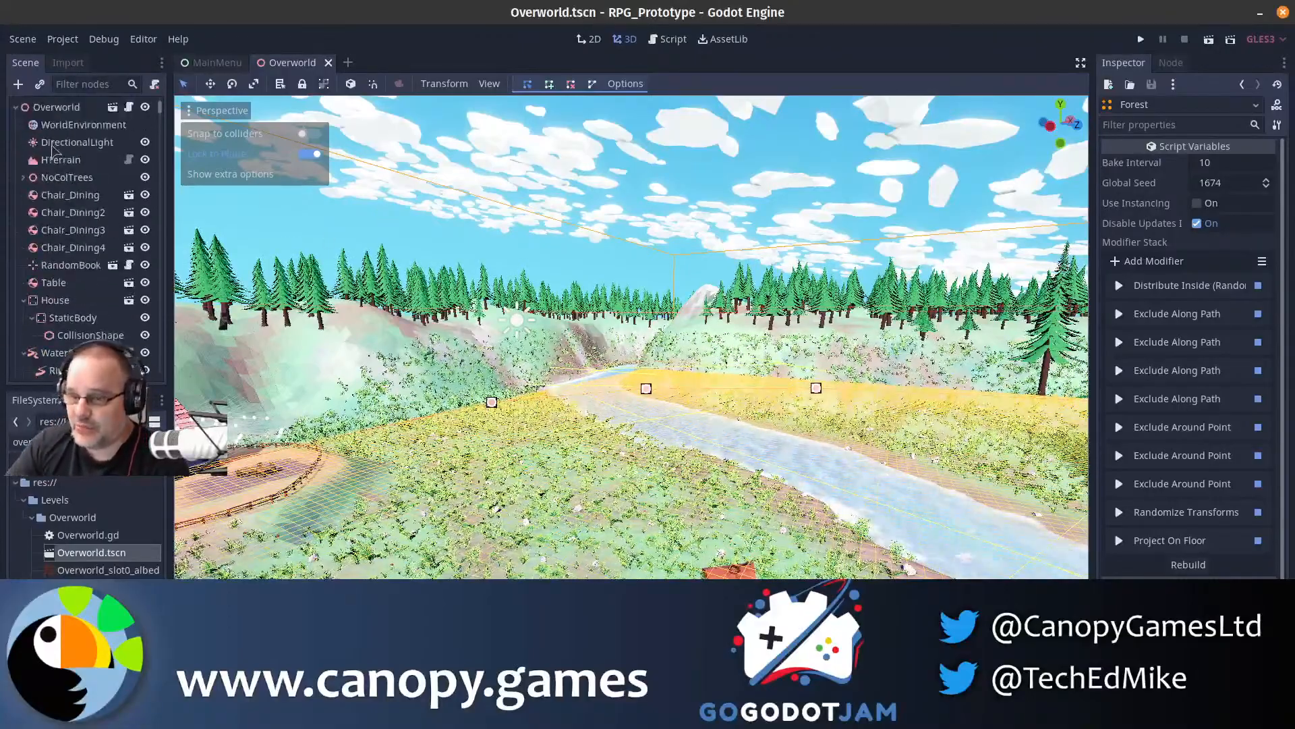
left_click(56, 162)
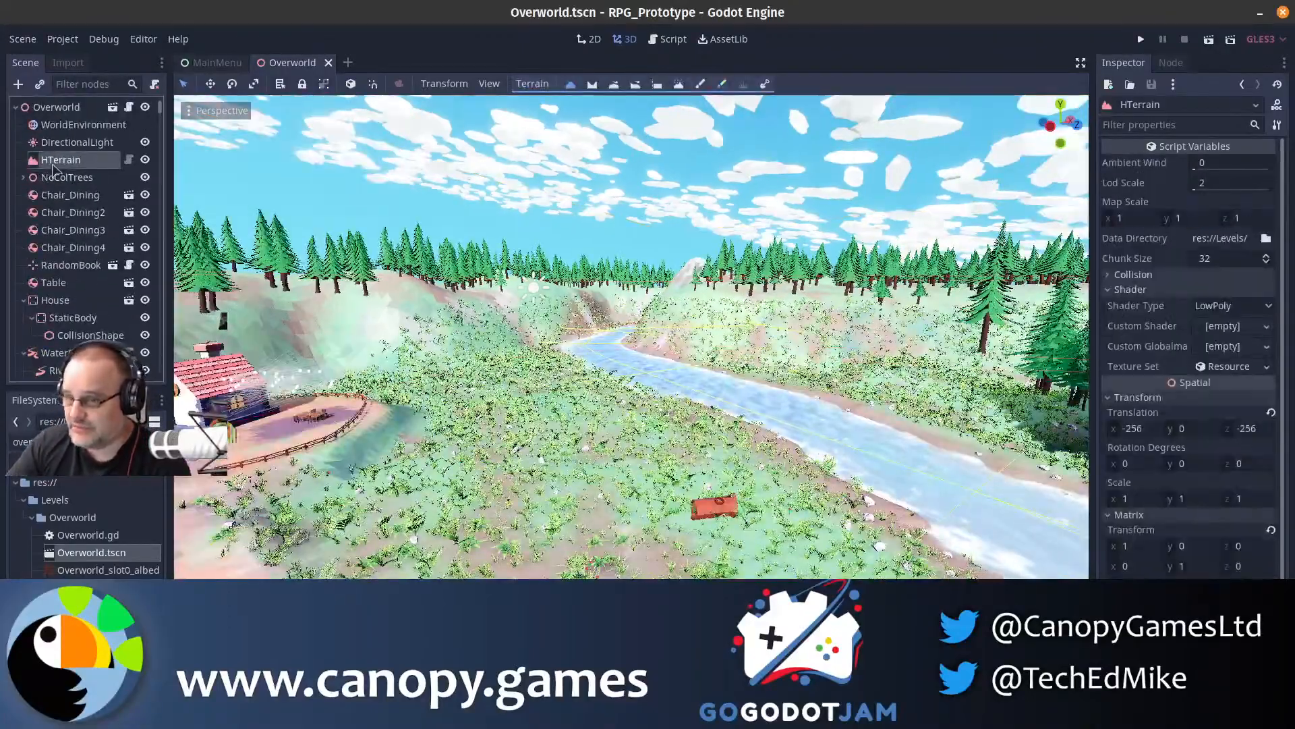
left_click(534, 91)
left_click(544, 190)
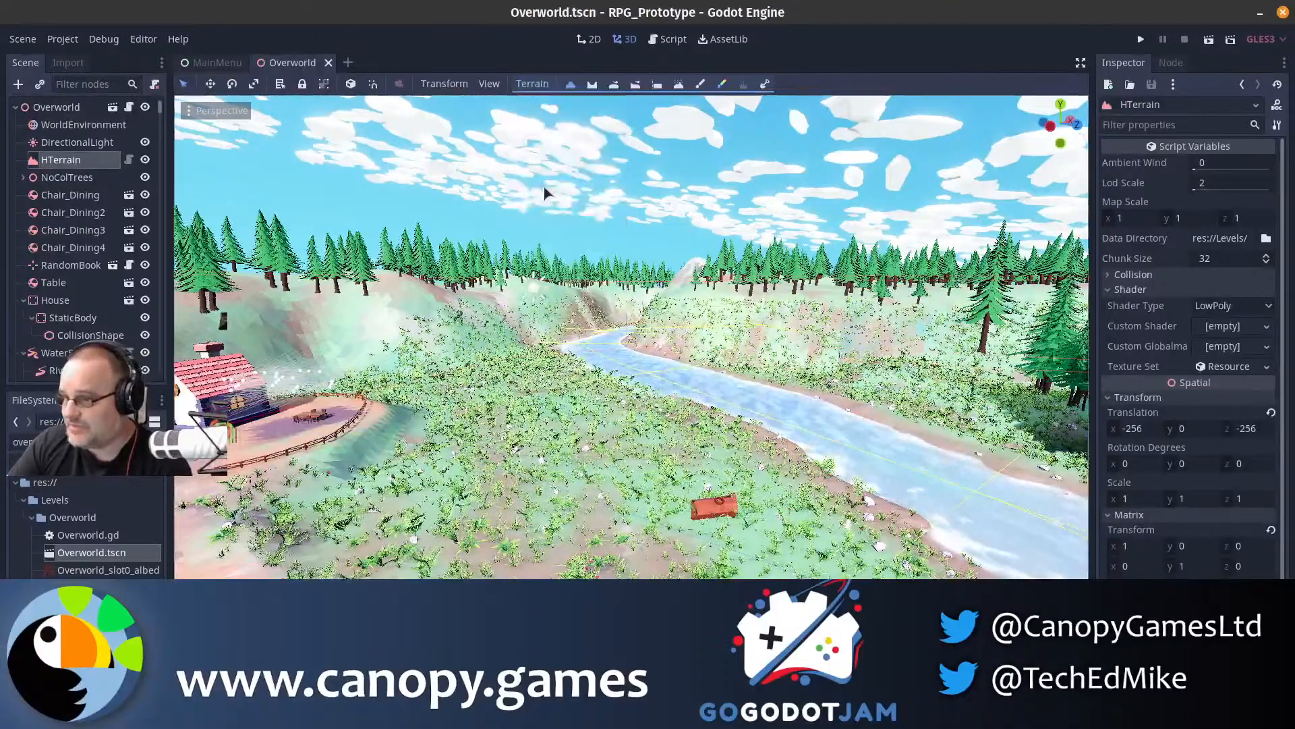
- Select the Forest node and expand its Randomize Transforms modifier to review the position, rotation and scale settings
scroll(79, 244, "down", 5)
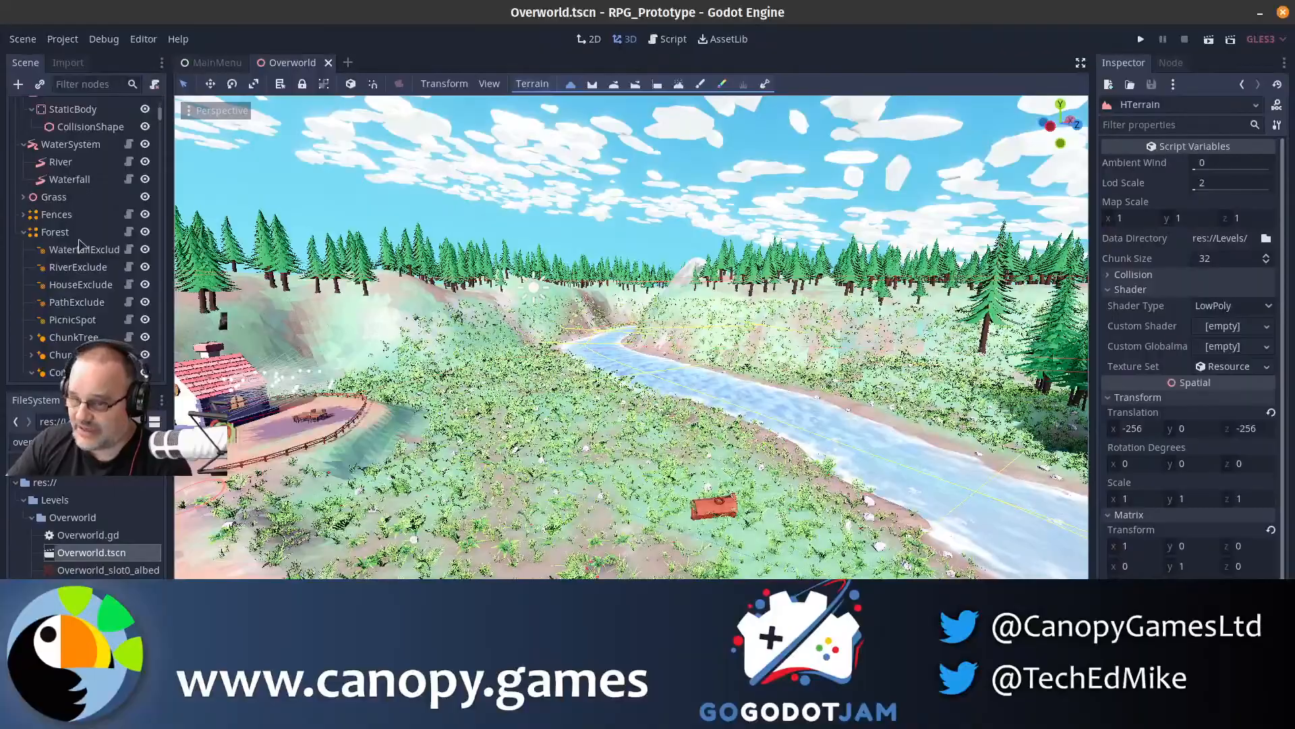
left_click(79, 236)
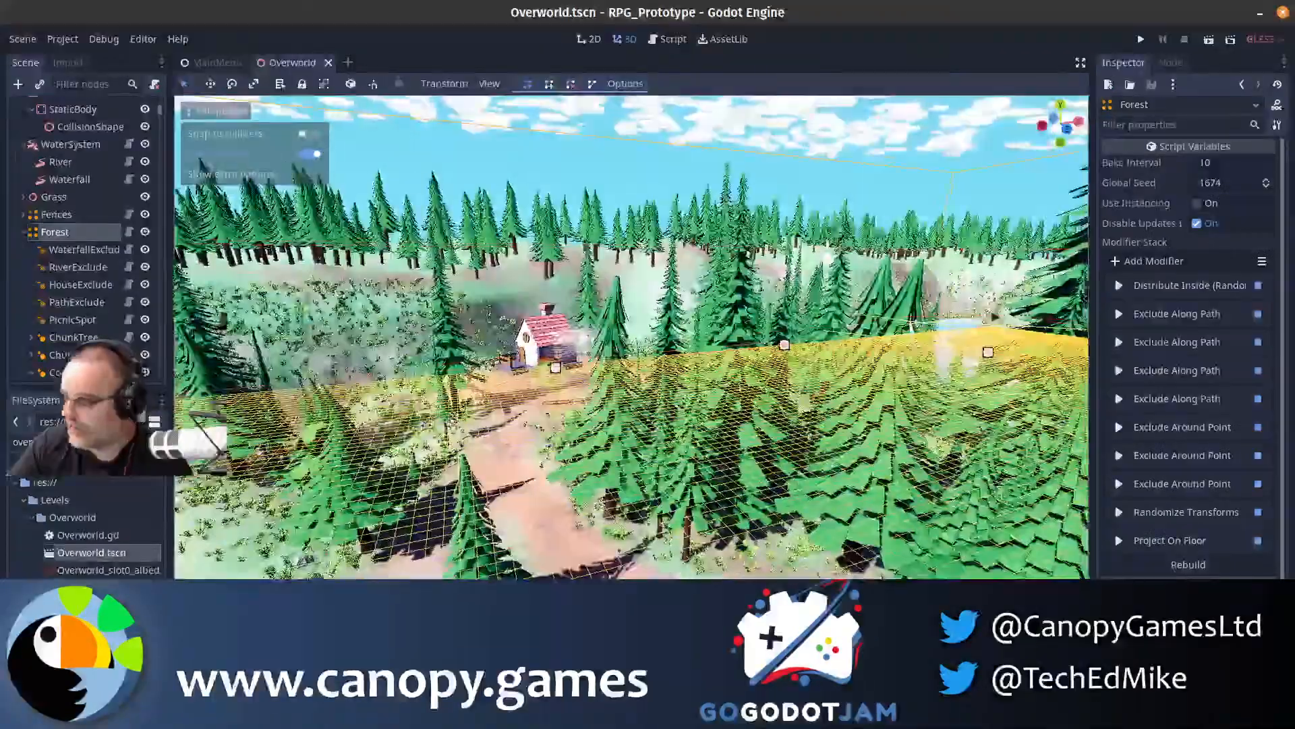
scroll(1228, 408, "down", 2)
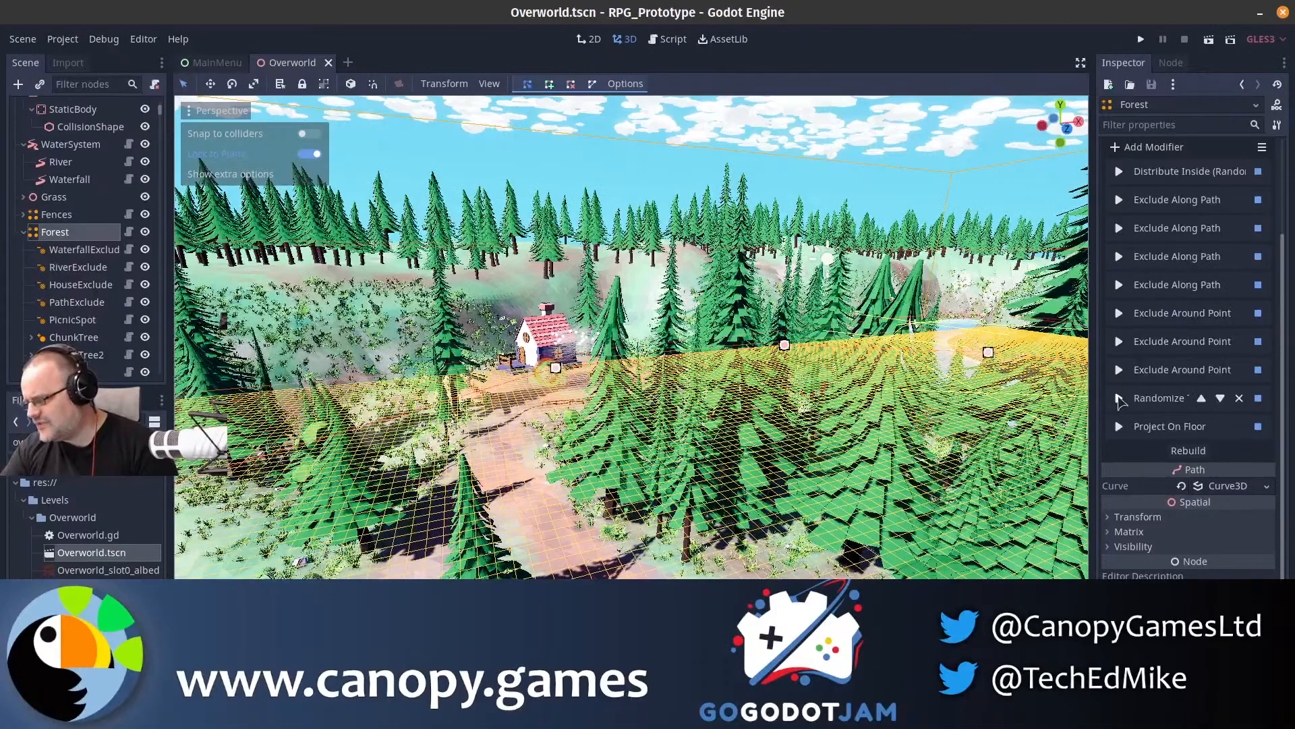
left_click(1138, 402)
scroll(1226, 373, "down", 5)
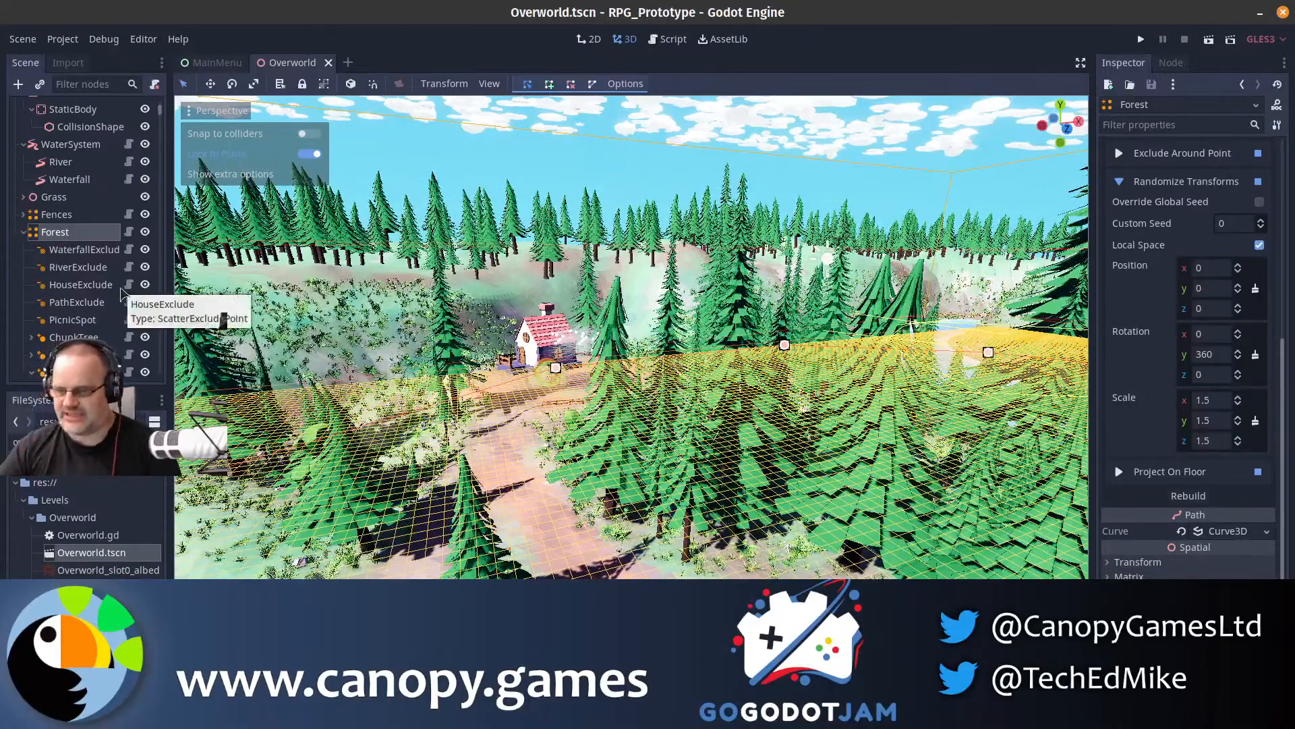
- Inspect the Conifer scatter item under Forest and return to the Forest node's modifier stack
scroll(115, 270, "down", 3)
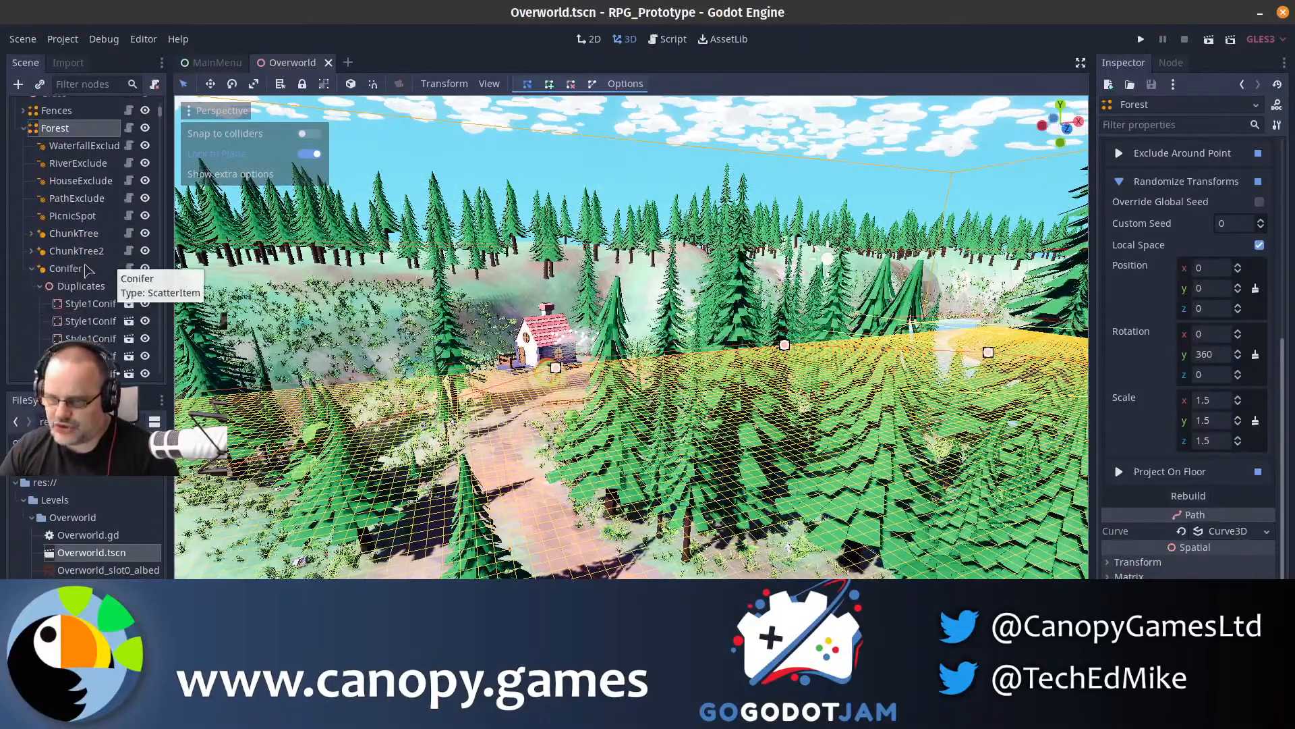
left_click(93, 270)
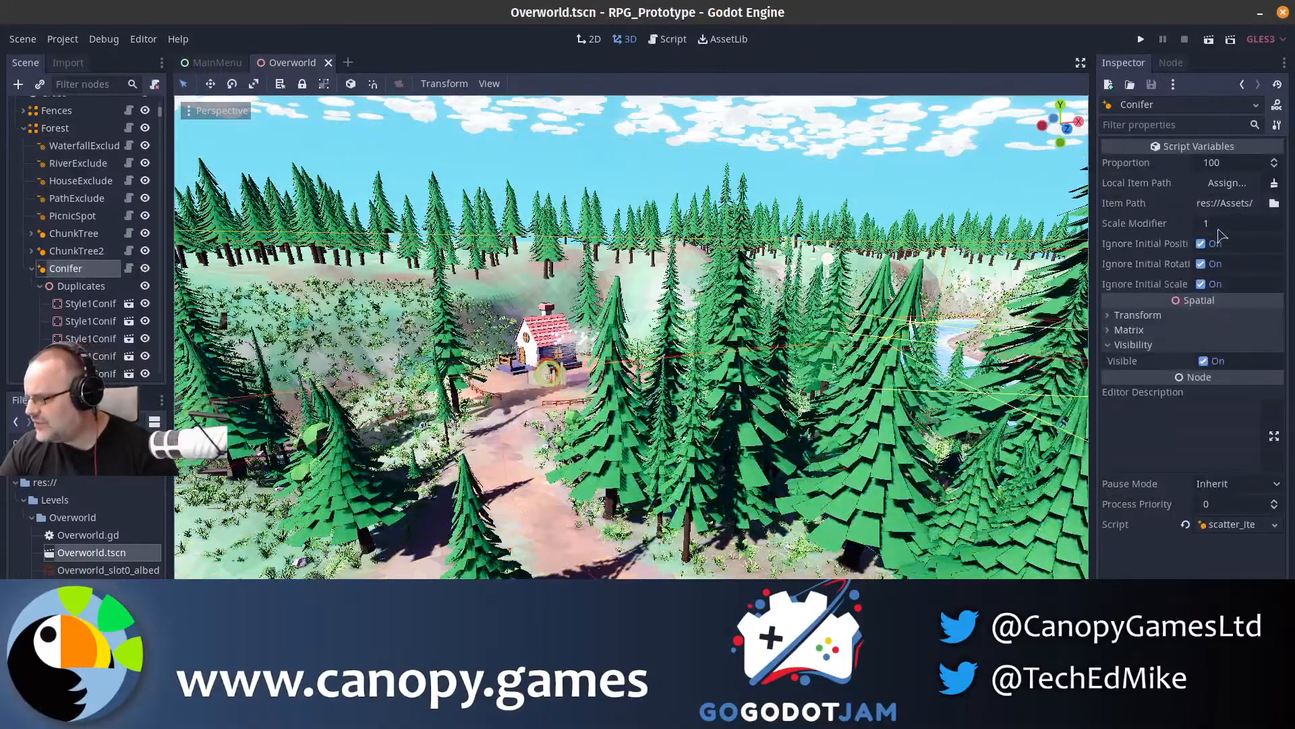
left_click(77, 130)
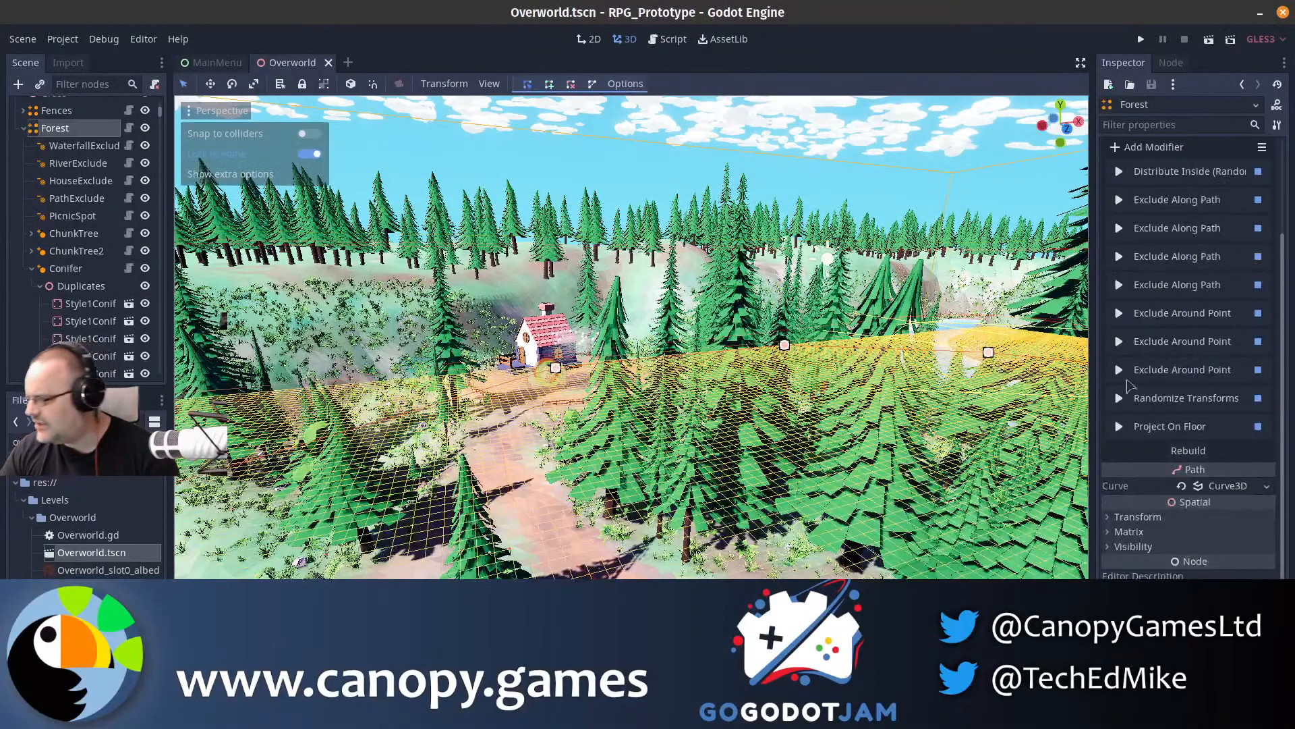
scroll(1179, 356, "up", 3)
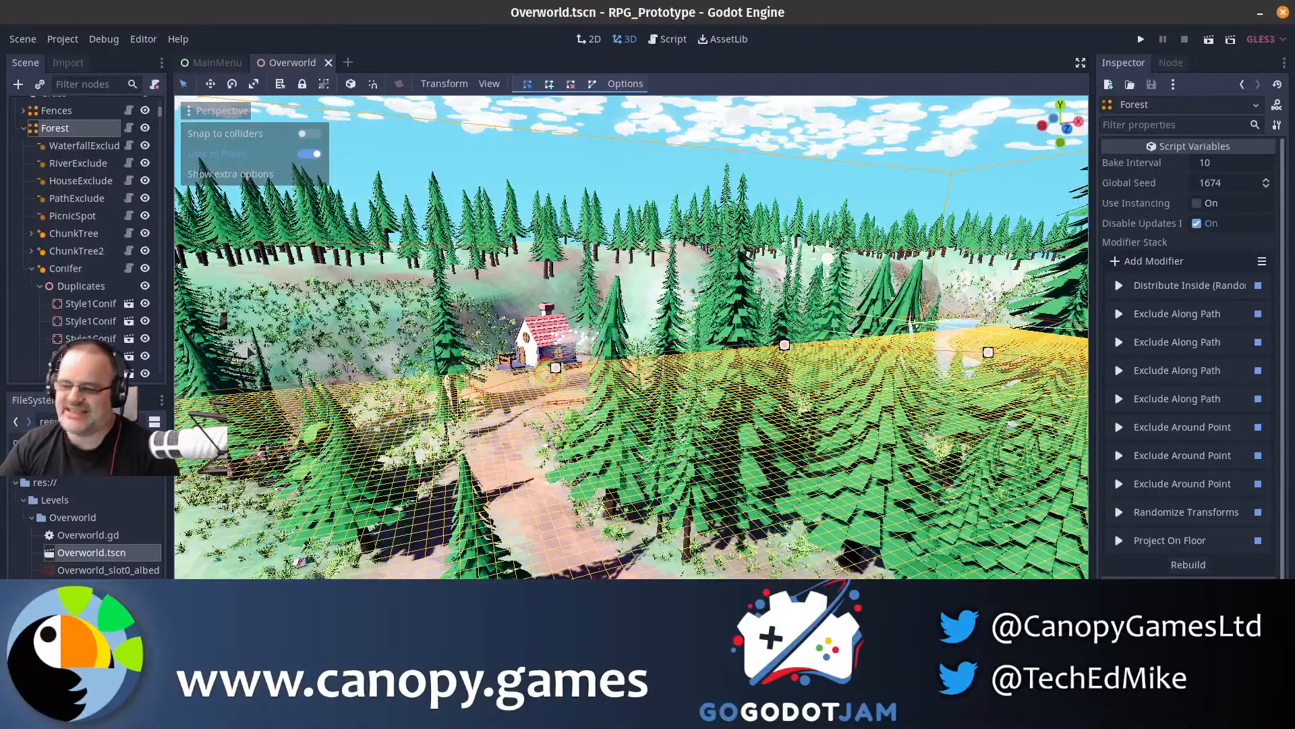
- Collapse the Forest node's children and select the Rocks node to view its scatter modifiers
scroll(94, 331, "down", 10)
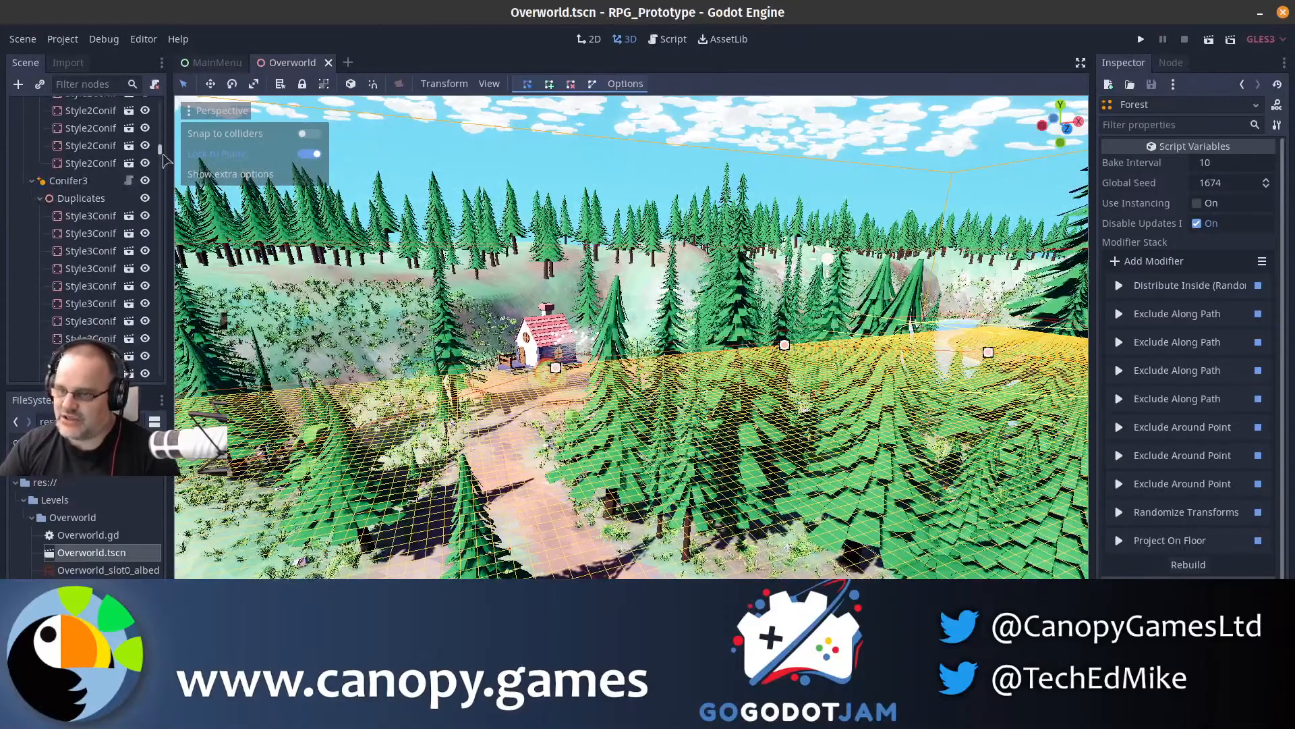
left_click_drag(162, 154, 160, 100)
scroll(55, 362, "down", 3)
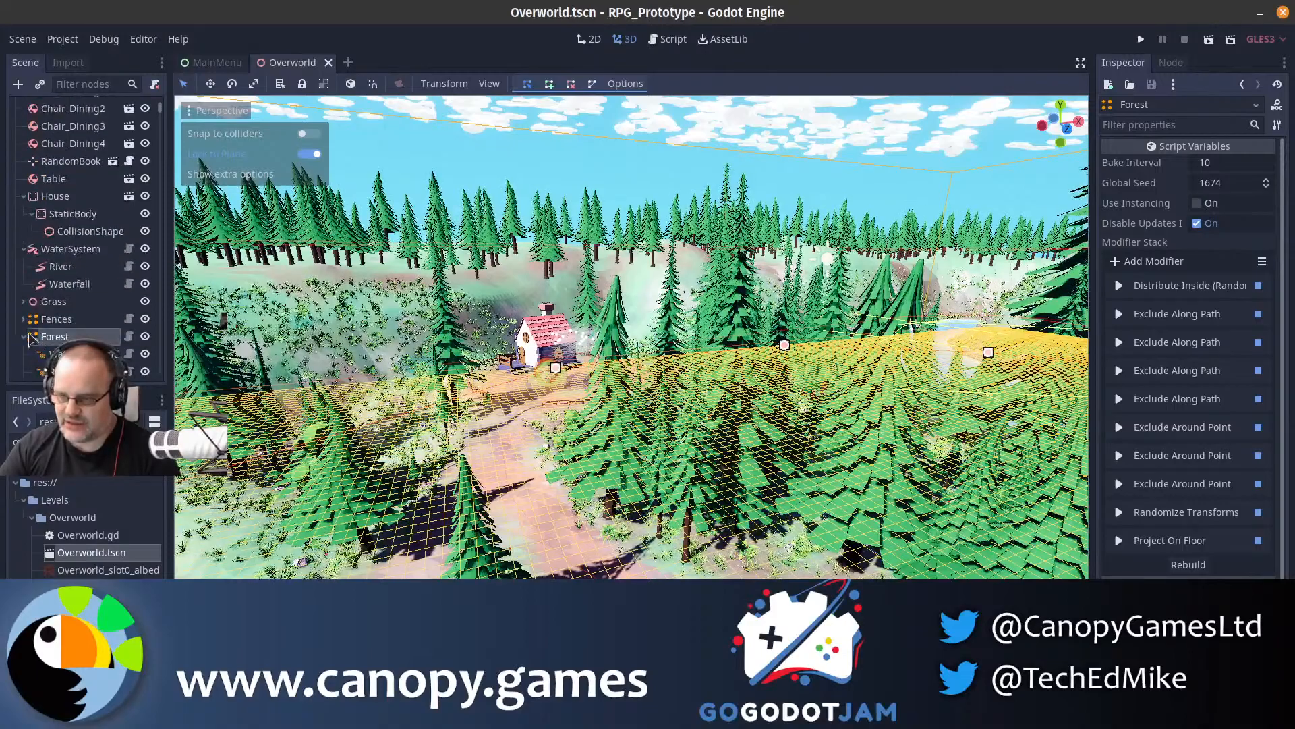
scroll(54, 331, "down", 8)
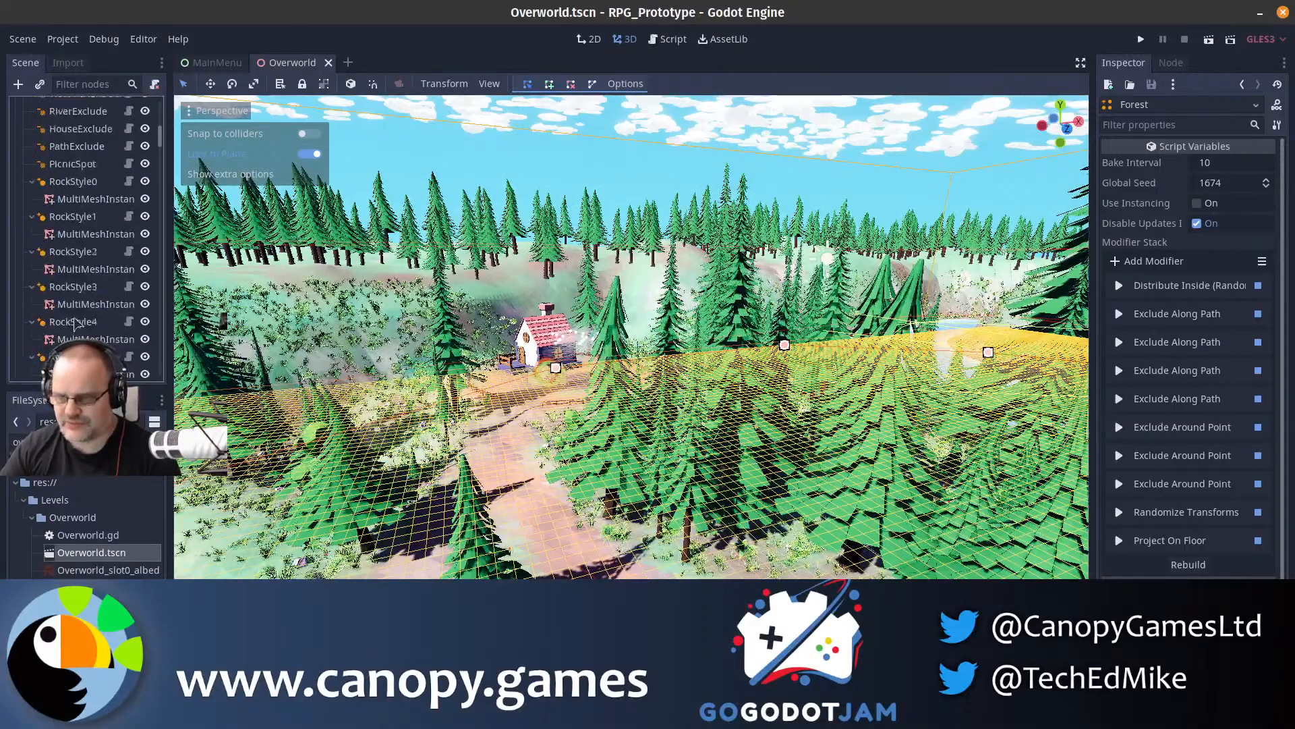
scroll(75, 324, "up", 4)
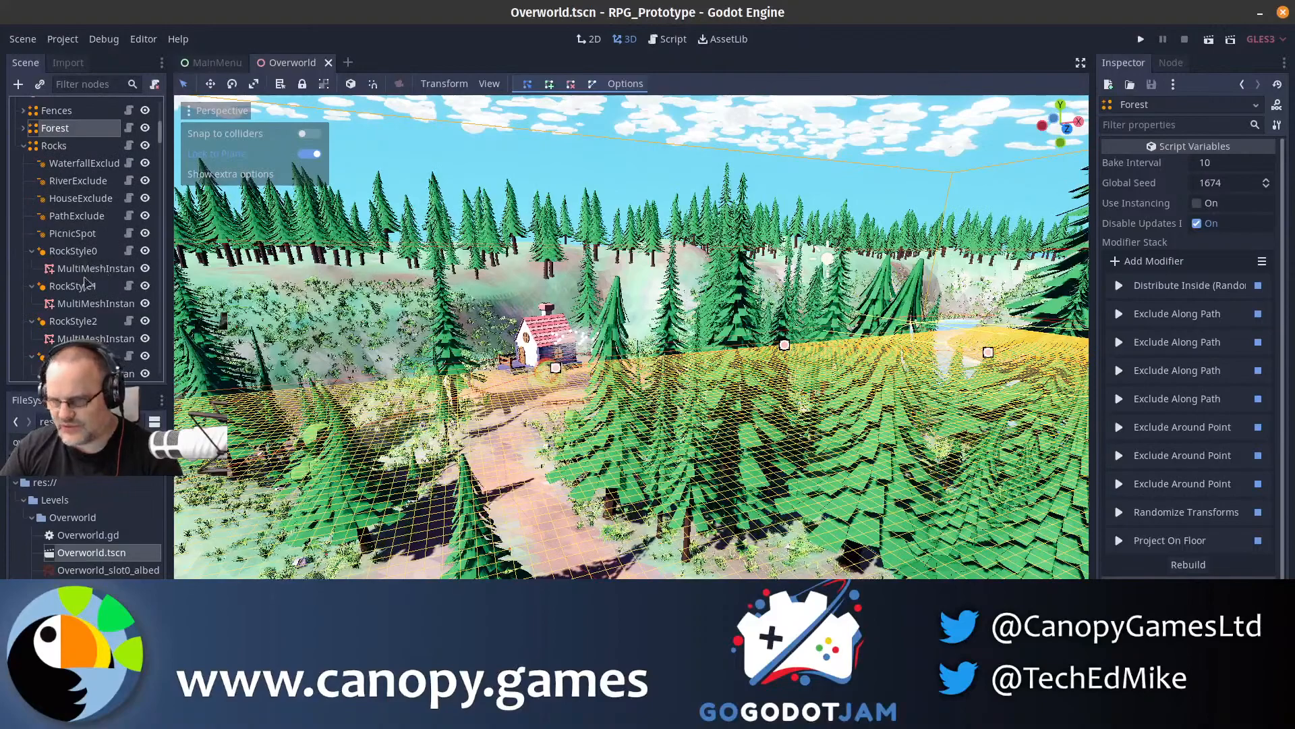
left_click(61, 152)
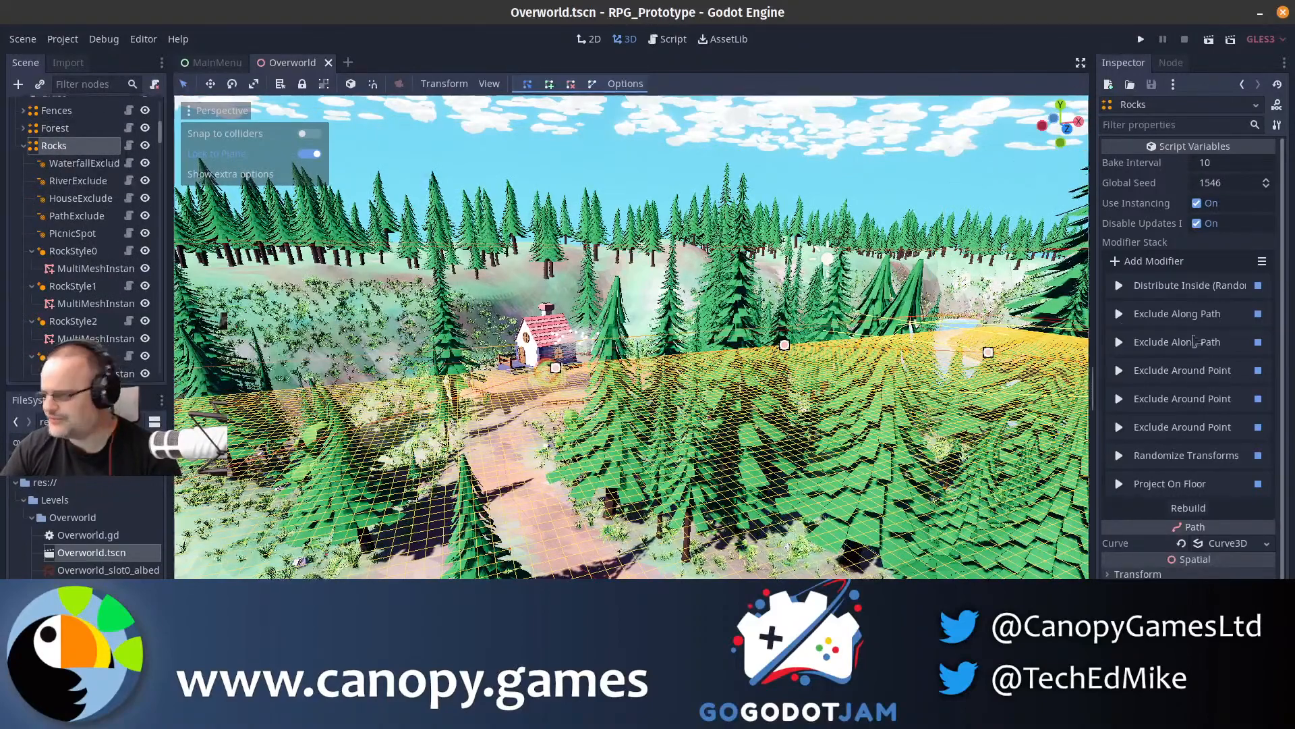
- Fly through the Overworld from the river and stepping stones to the forest floor to examine the scattered rocks, grass and trees
key("w")
right_click_drag(877, 284, 607, 405)
key("w")
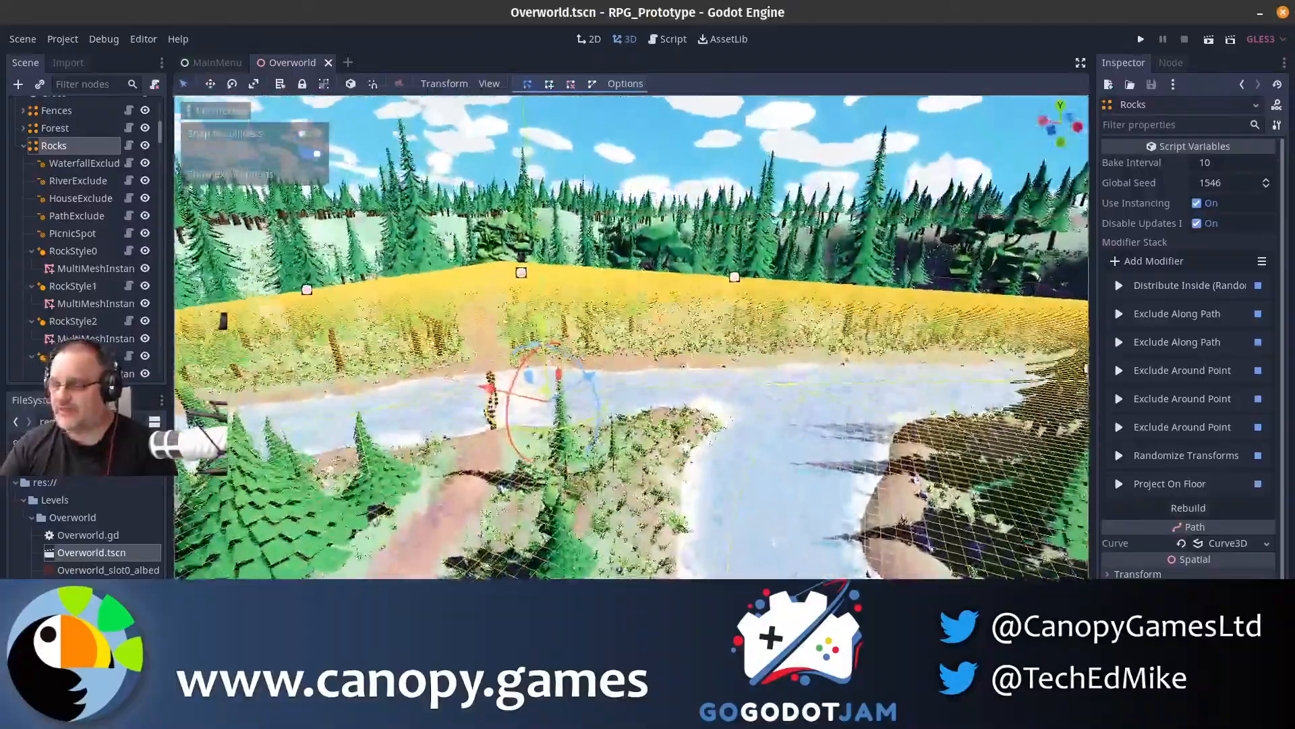
right_click_drag(631, 338, 630, 364)
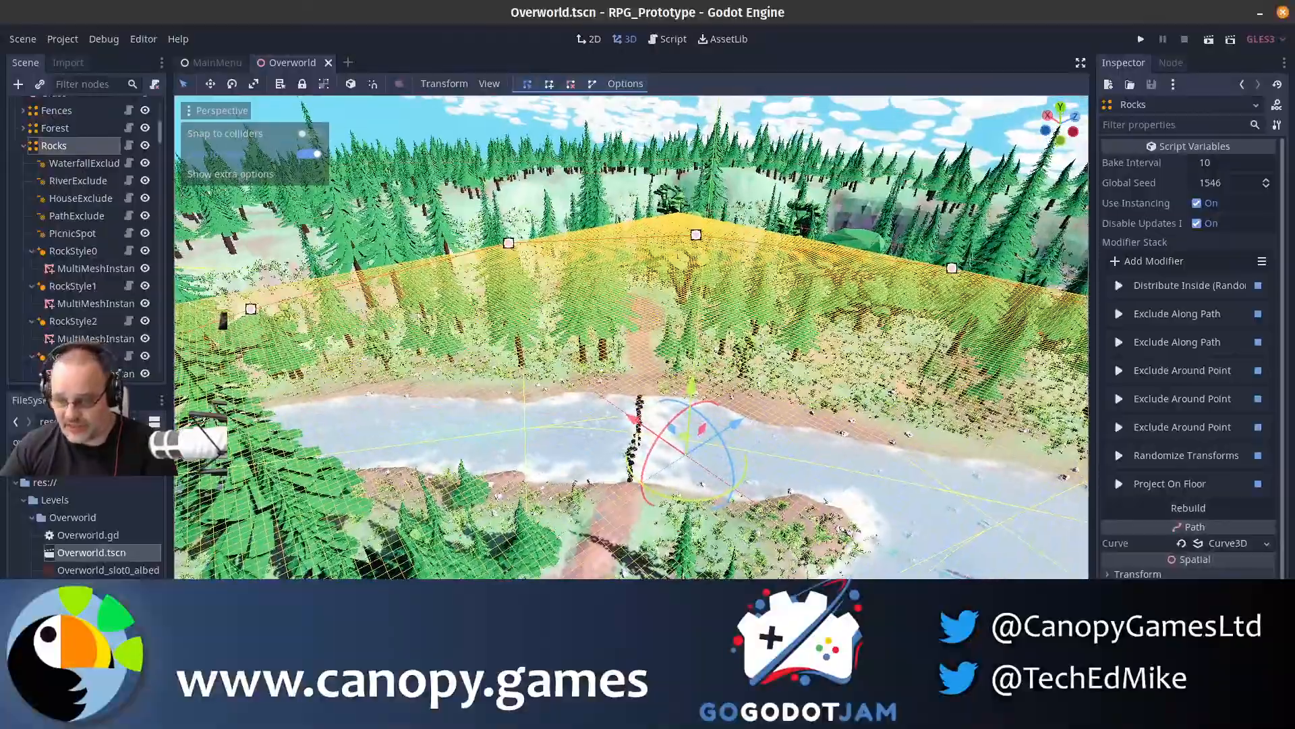
right_click_drag(631, 337, 600, 371)
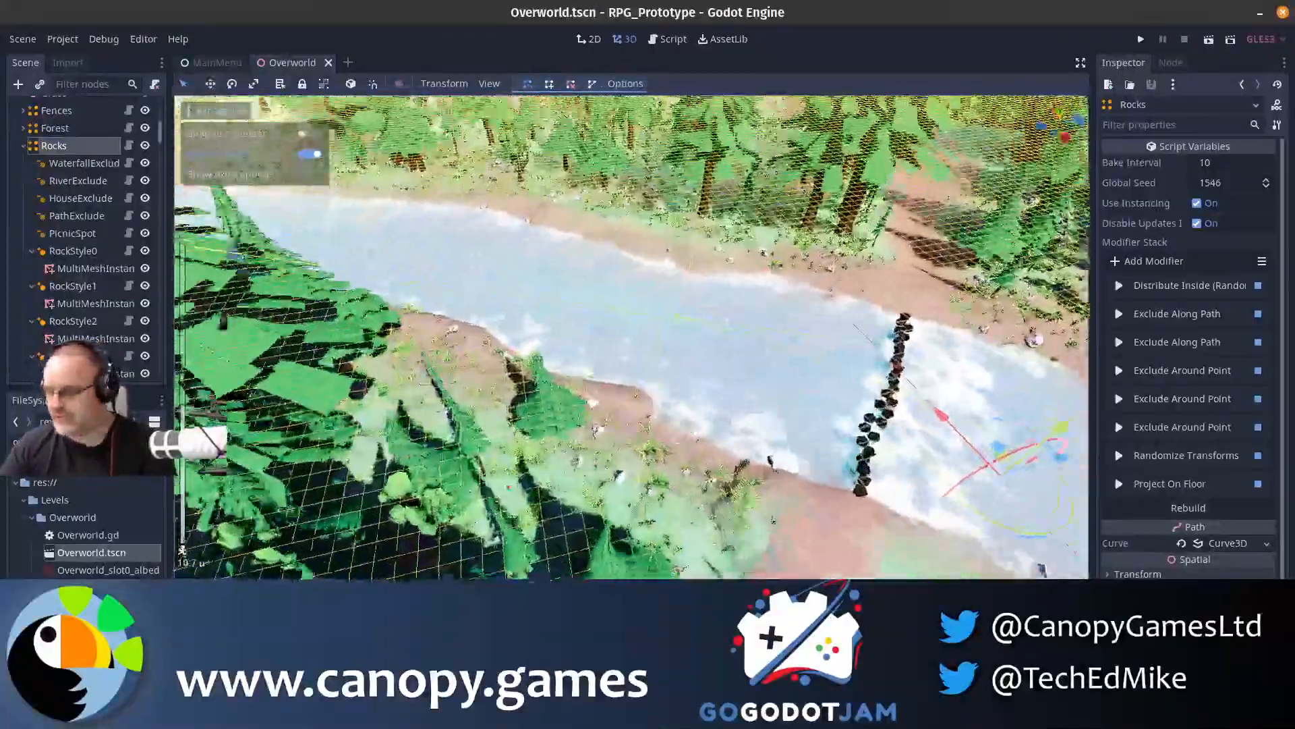
right_click_drag(631, 337, 608, 357)
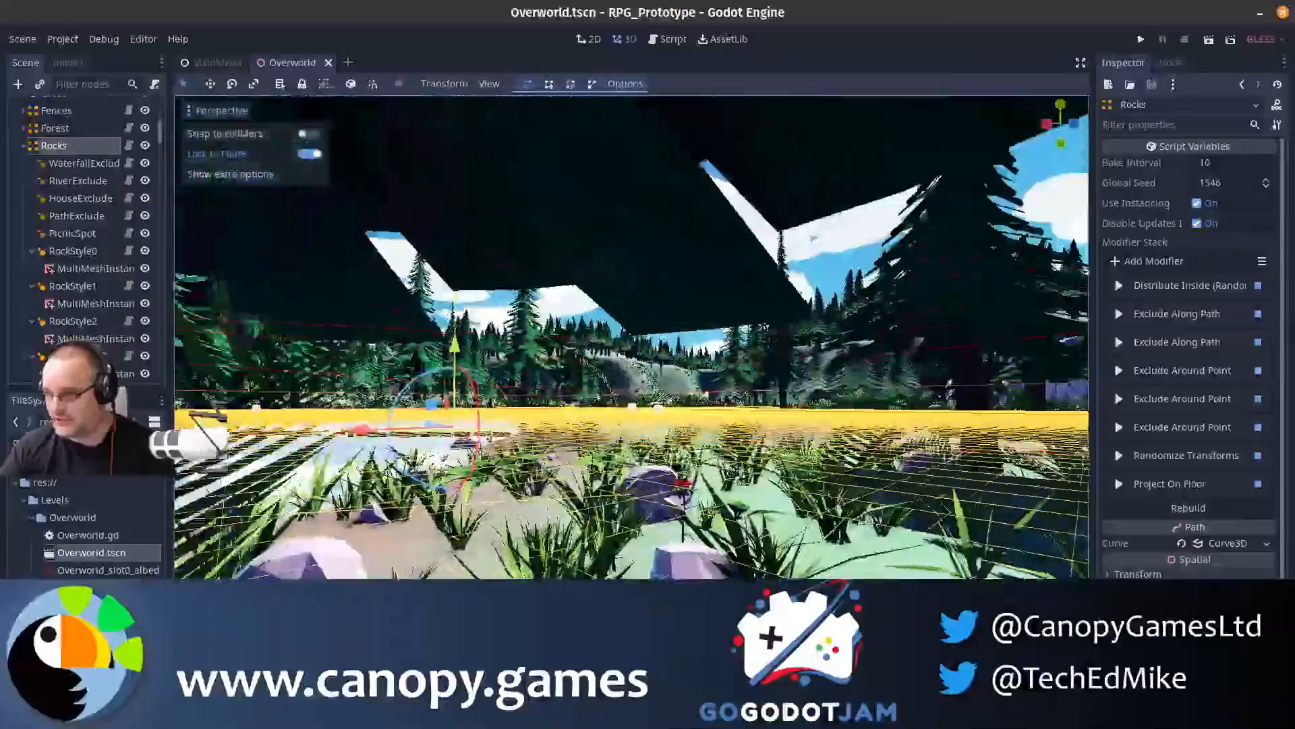
key("w")
right_click_drag(631, 337, 614, 345)
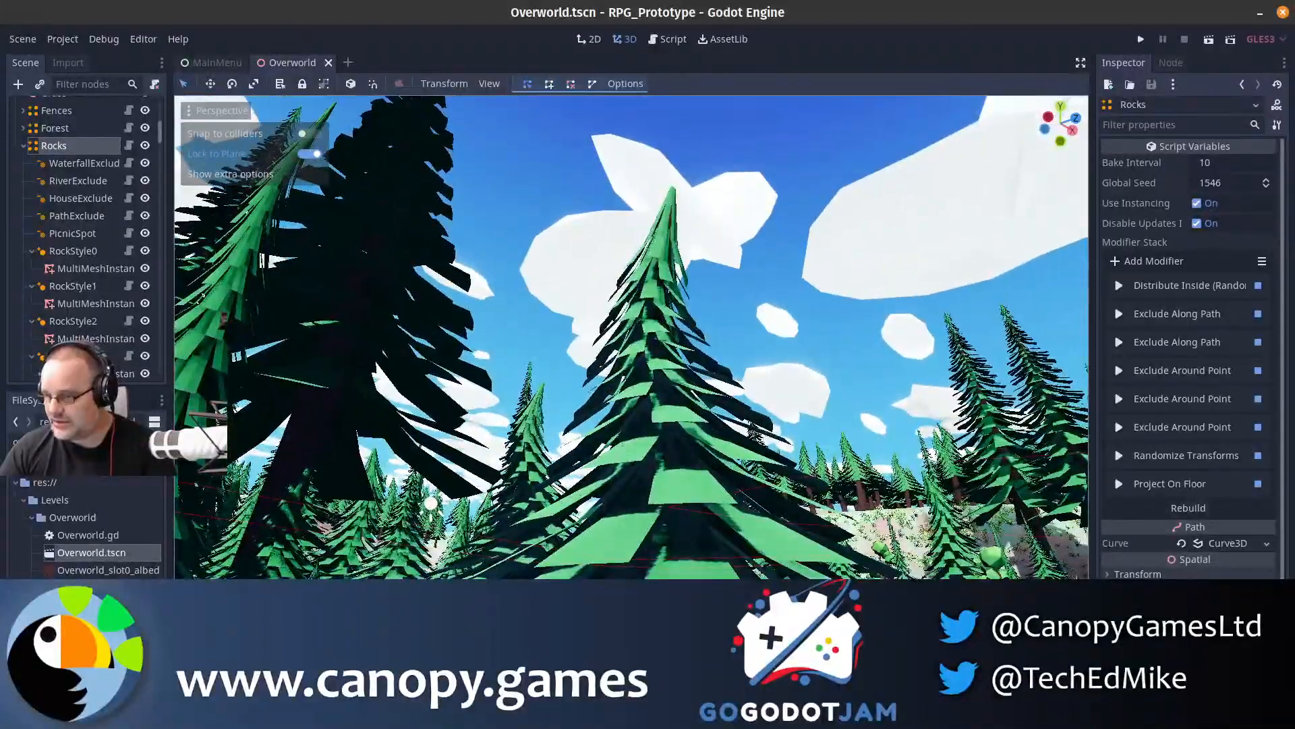
right_click_drag(632, 338, 568, 352)
key("w")
key("a")
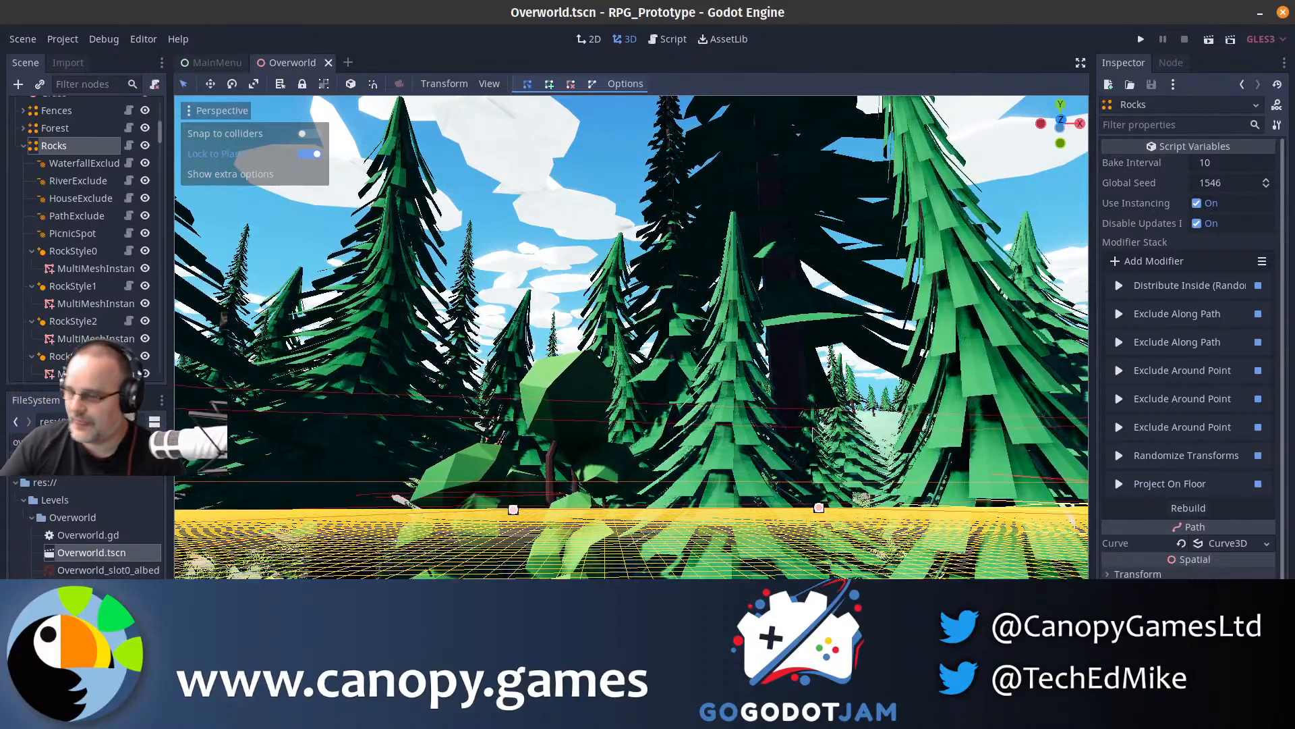
- Close the Overworld scene, filter the project files for the dungeon and open the Dungeon.tscn scene
left_click(329, 62)
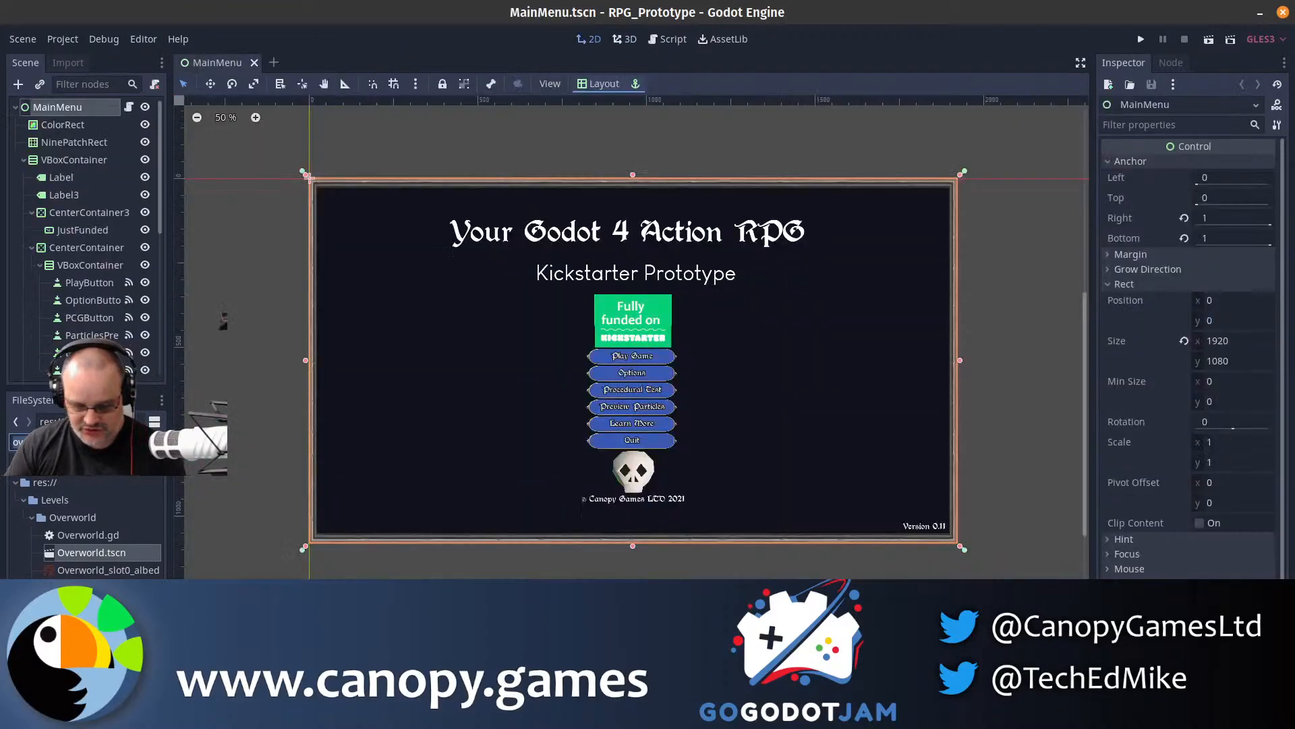
type("du")
scroll(87, 526, "down", 3)
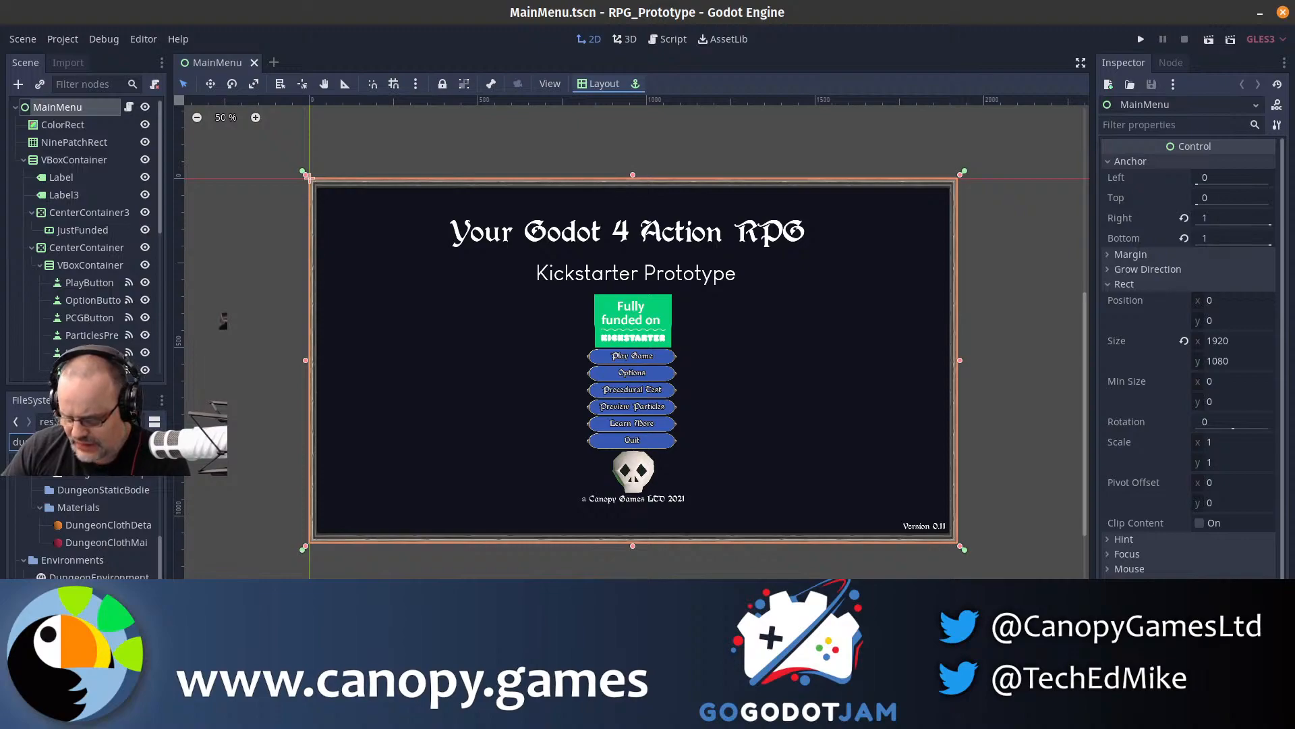
double_click(102, 461)
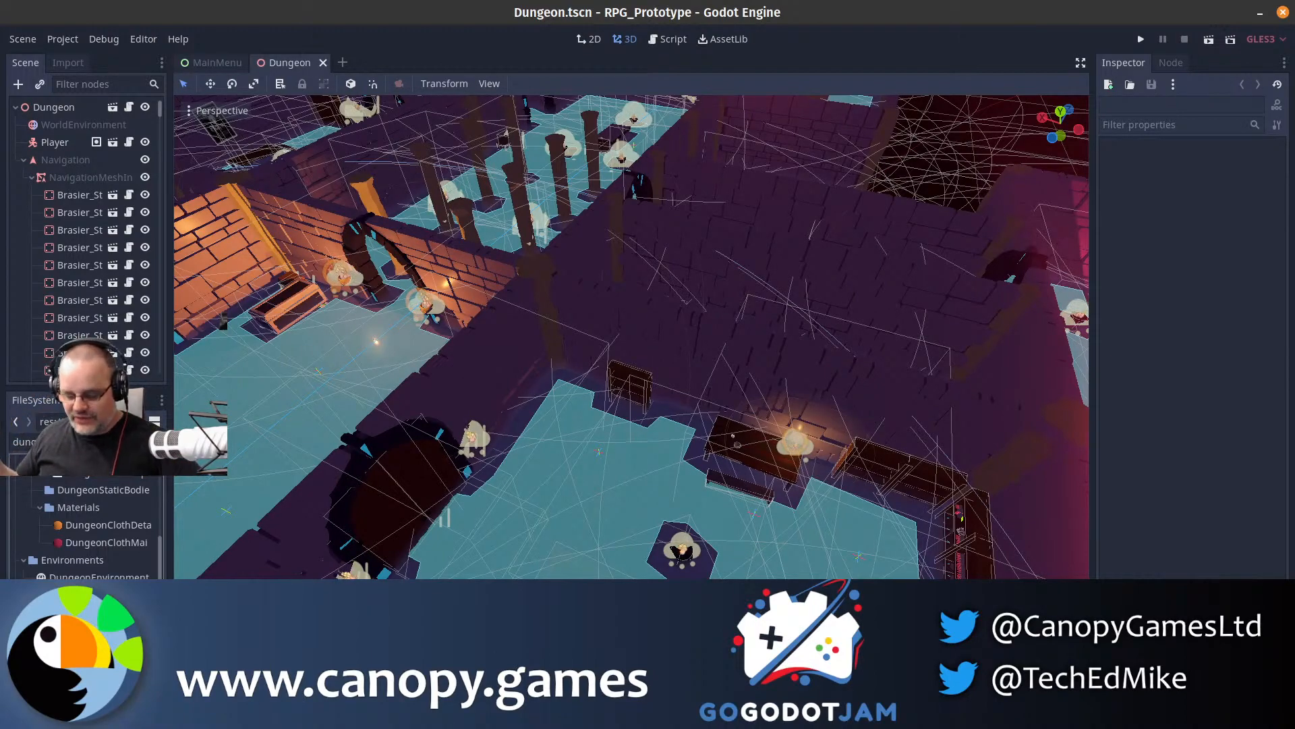
- Collapse the Navigation node and look over the dungeon's rooms, pillars and torch-lit walls
mouse_move(903, 562)
right_mouse_down()
mouse_move(756, 520)
mouse_move(864, 553)
mouse_move(898, 540)
right_mouse_up()
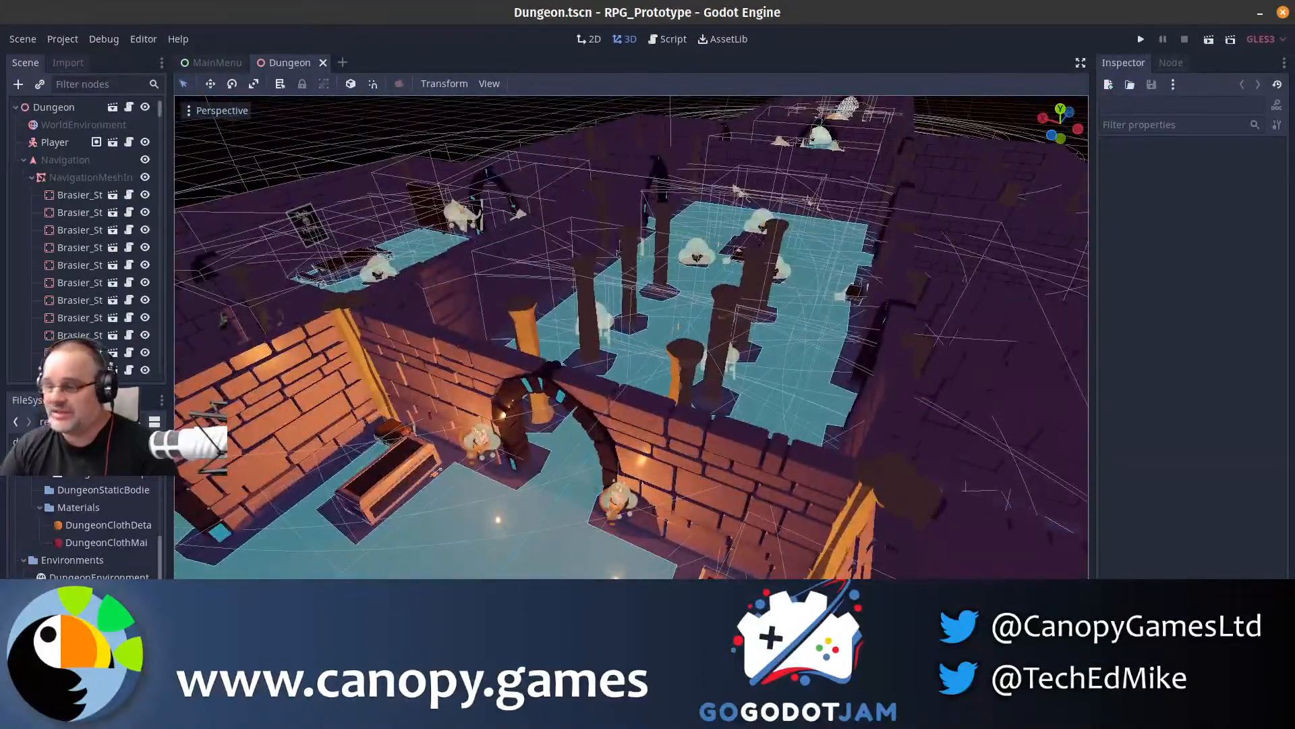
right_click_drag(756, 493, 748, 492)
left_click(23, 160)
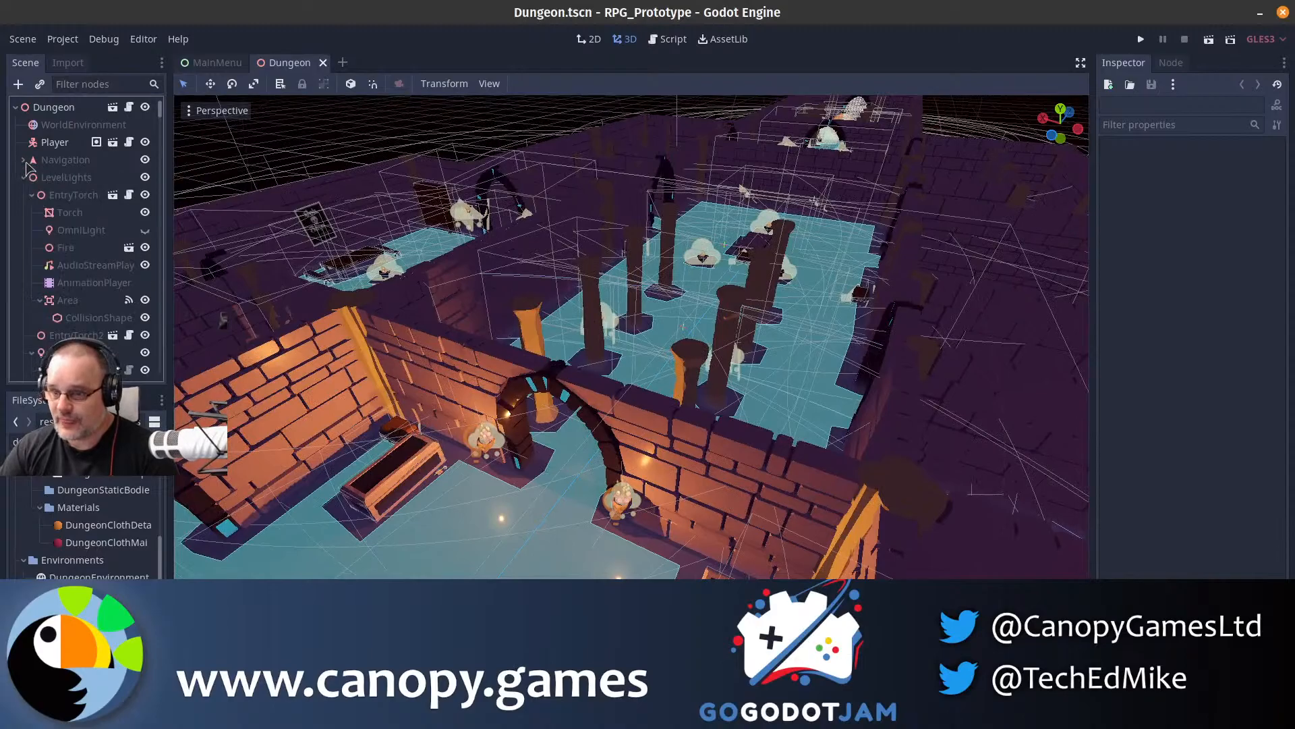
right_click_drag(540, 323, 459, 303)
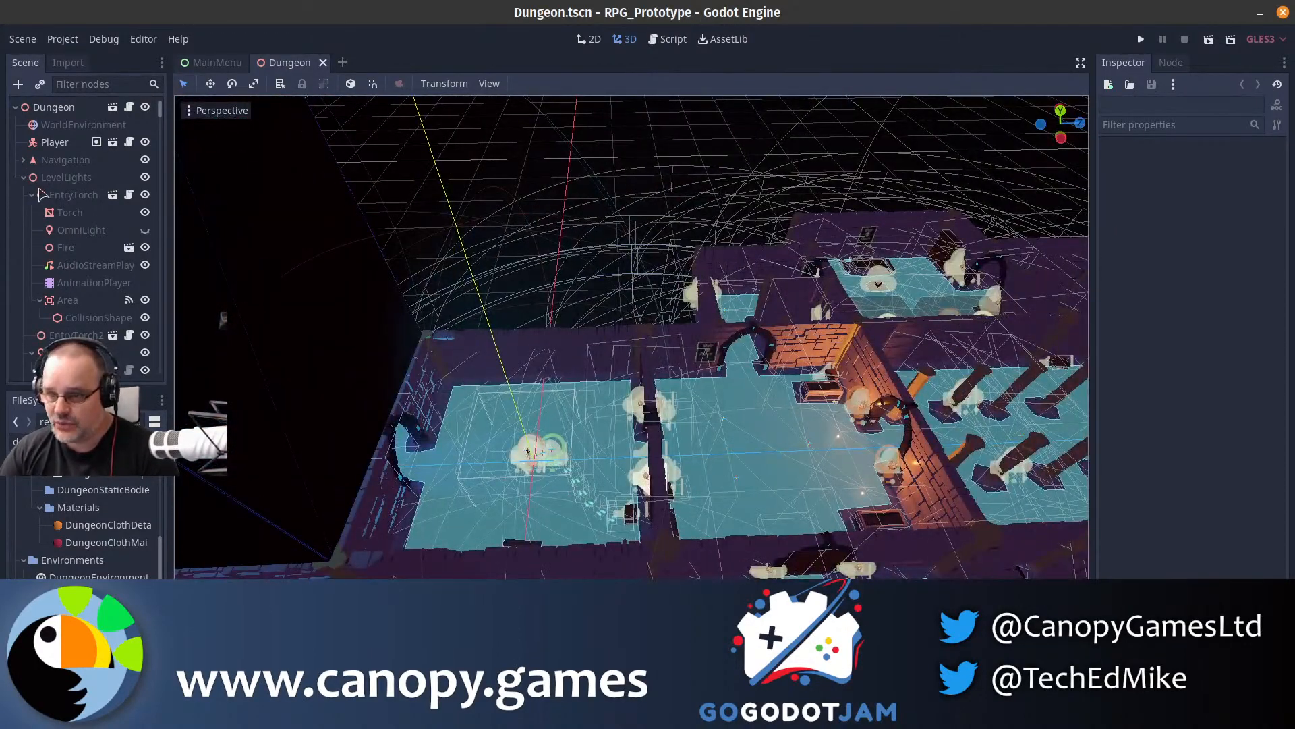
- Select the DungeonGridmap node under Navigation and place a Floor_Plain tile outside the dungeon's first room
left_click(24, 160)
scroll(59, 249, "down", 5)
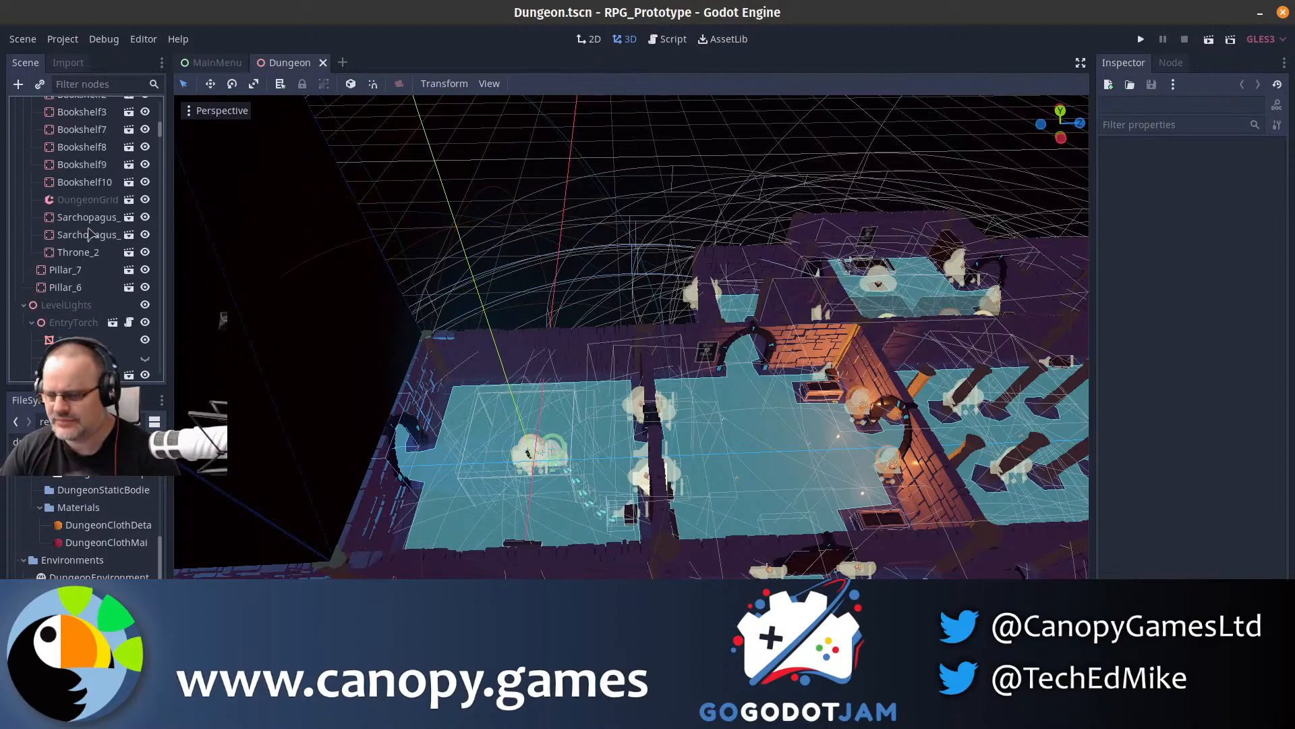
double_click(88, 199)
left_click(969, 482)
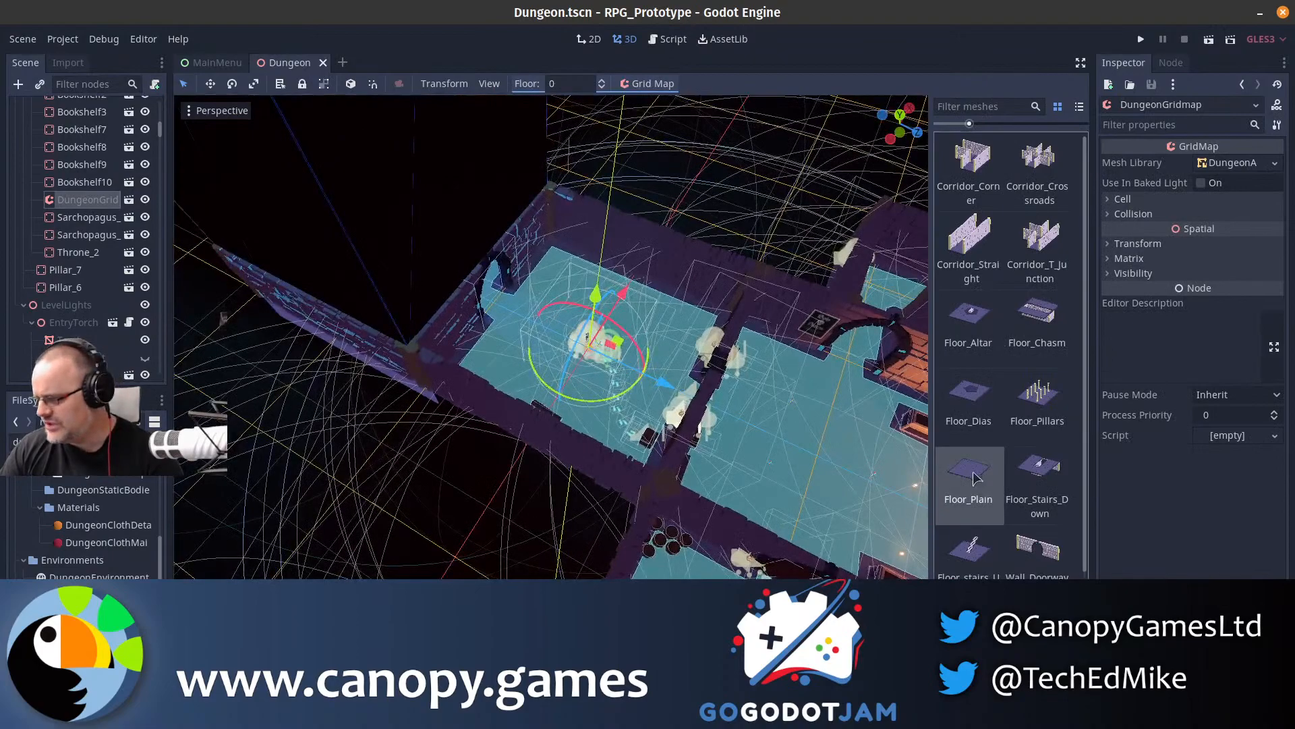
left_click(639, 262)
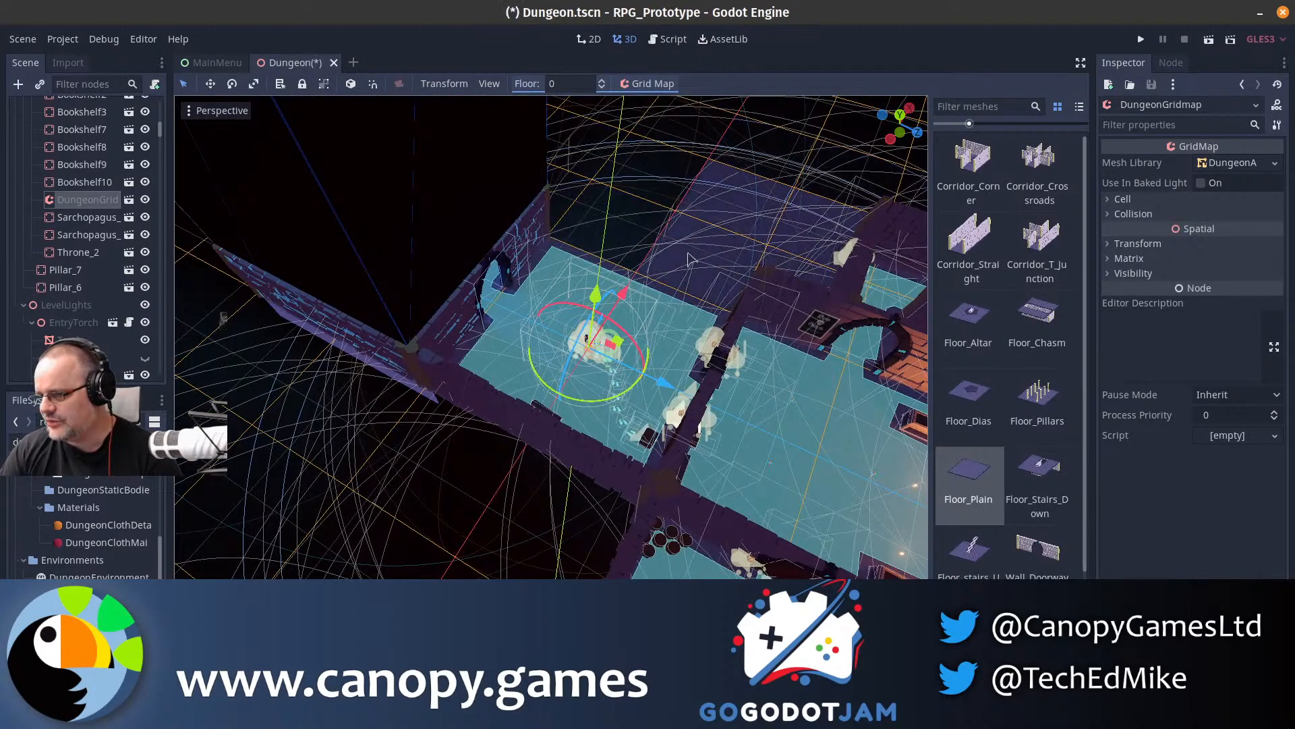
middle_click_drag(680, 232, 762, 197)
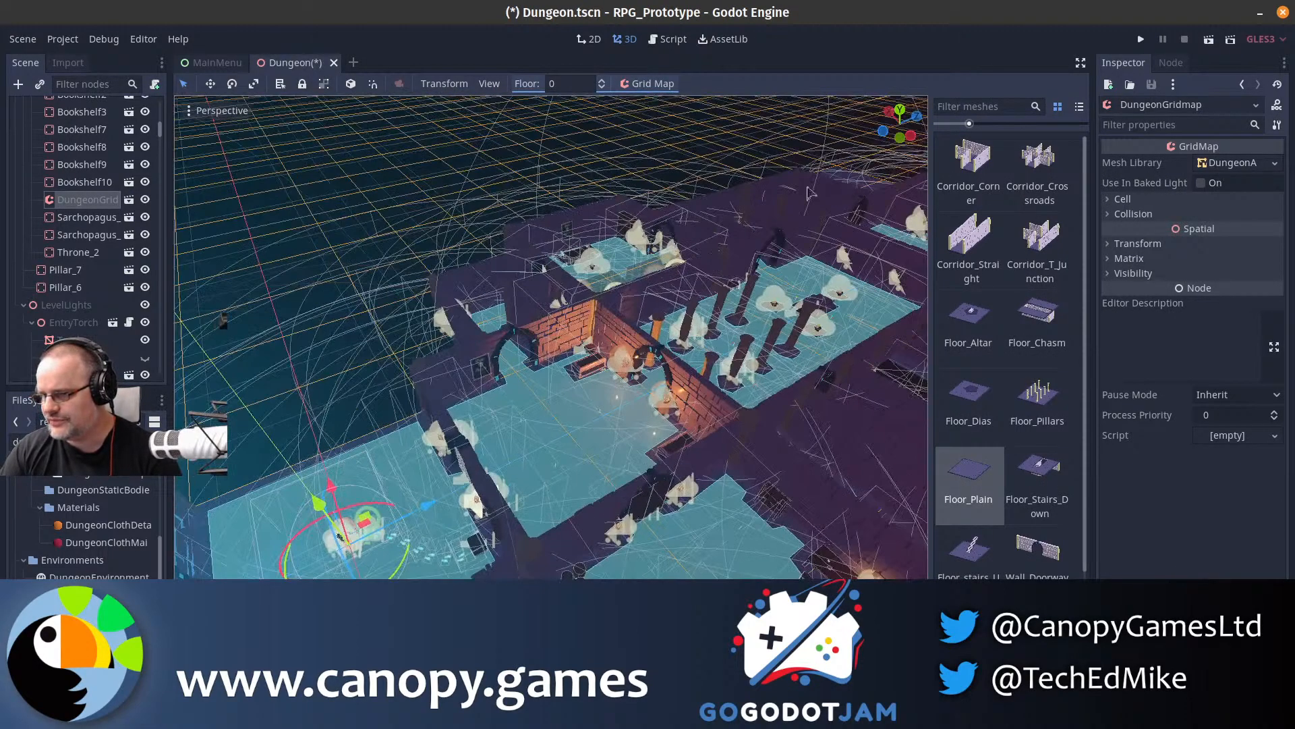
- Select the LevelLights node, view the dungeon layout from above and select the Sarchopagus_Plain node
left_click(69, 305)
key("w")
right_click_drag(632, 337, 749, 364)
right_click_drag(476, 238, 496, 263)
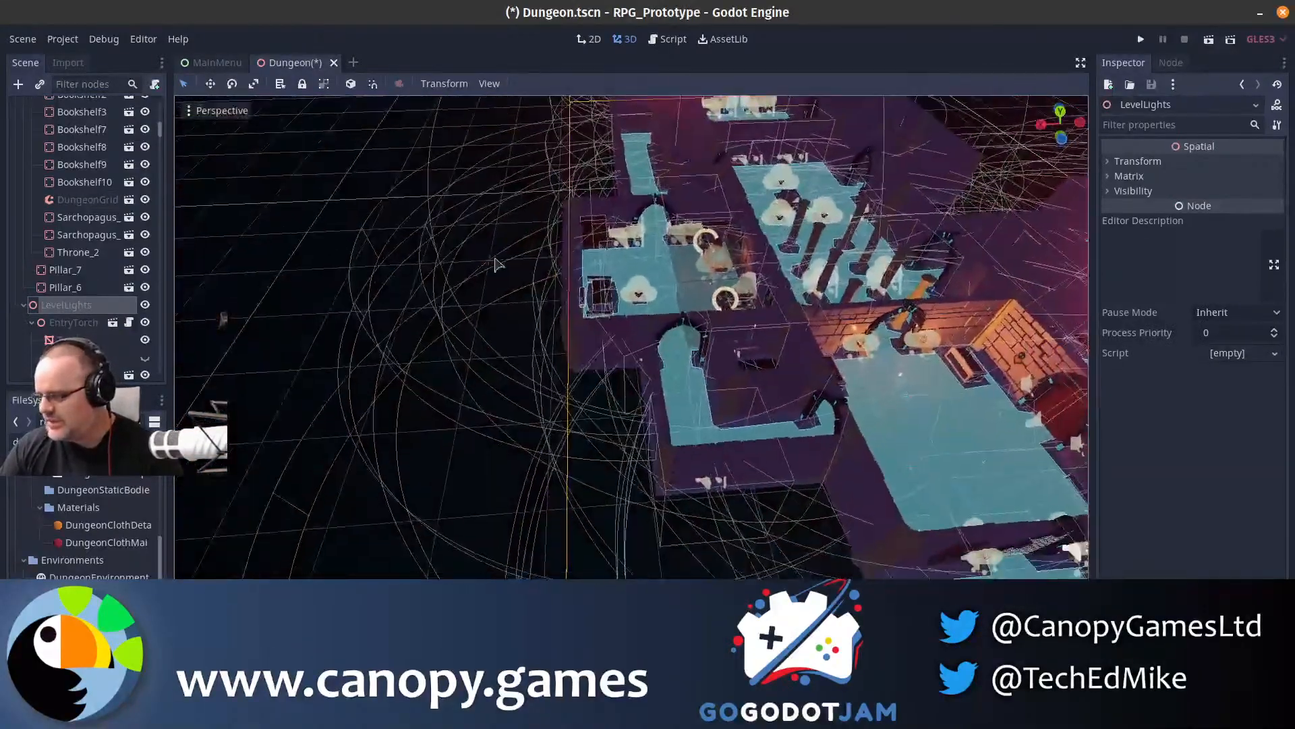
left_click(85, 219)
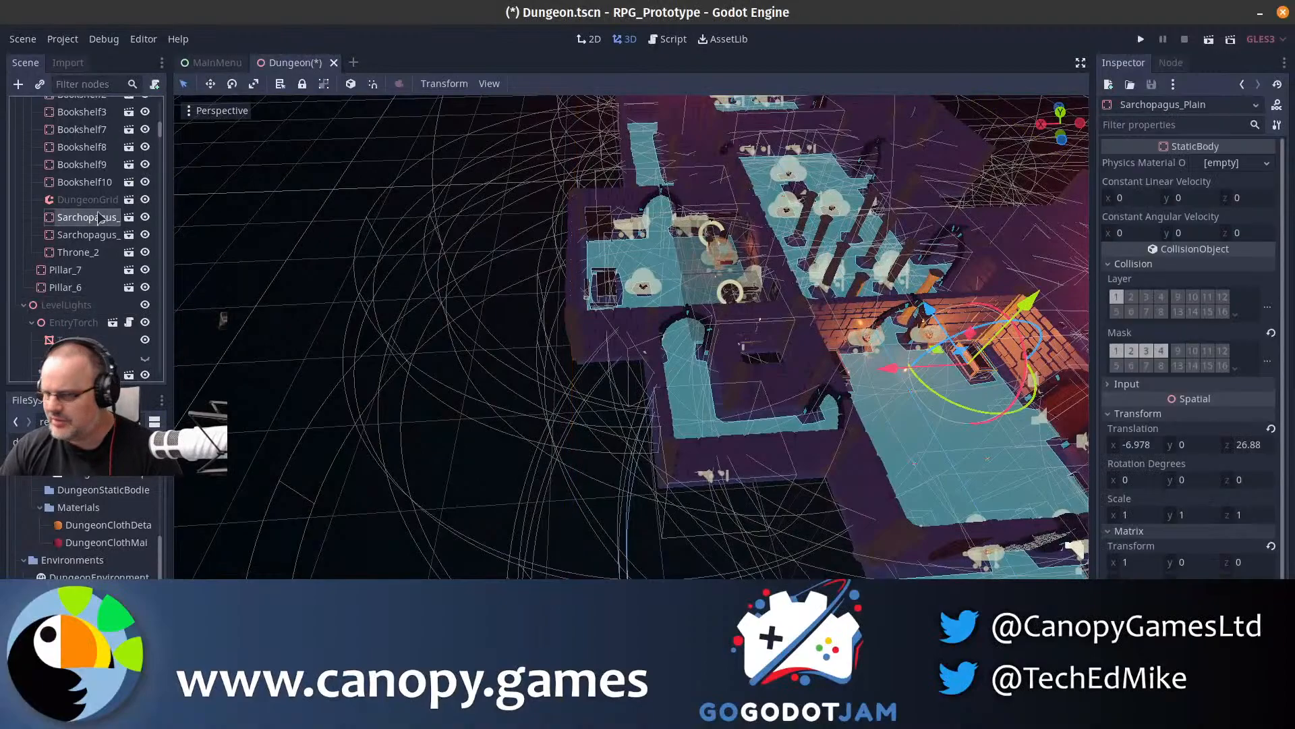
- Place a Floor_Plain tile beside the dungeon on the DungeonGridmap and link it to the existing corridor with a rotated Corridor_T_Junction
left_click(104, 201)
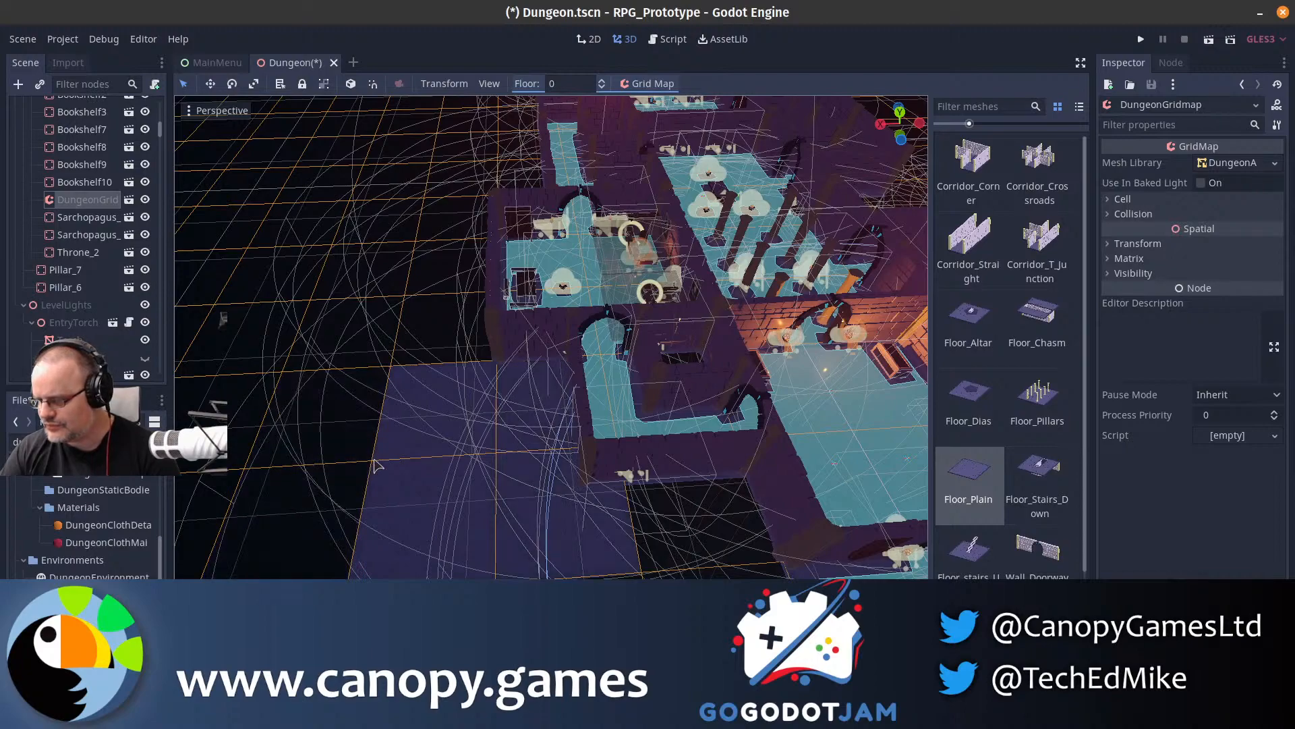
left_click(350, 464)
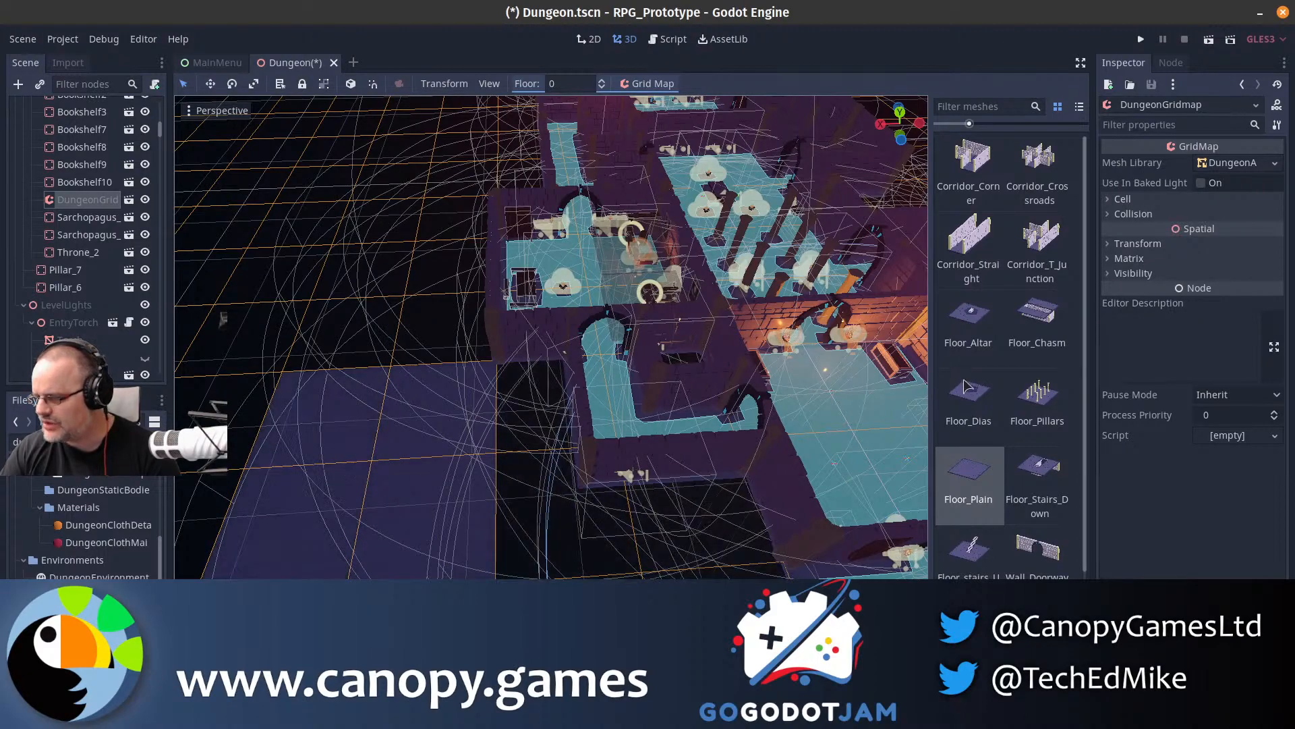
left_click(1036, 249)
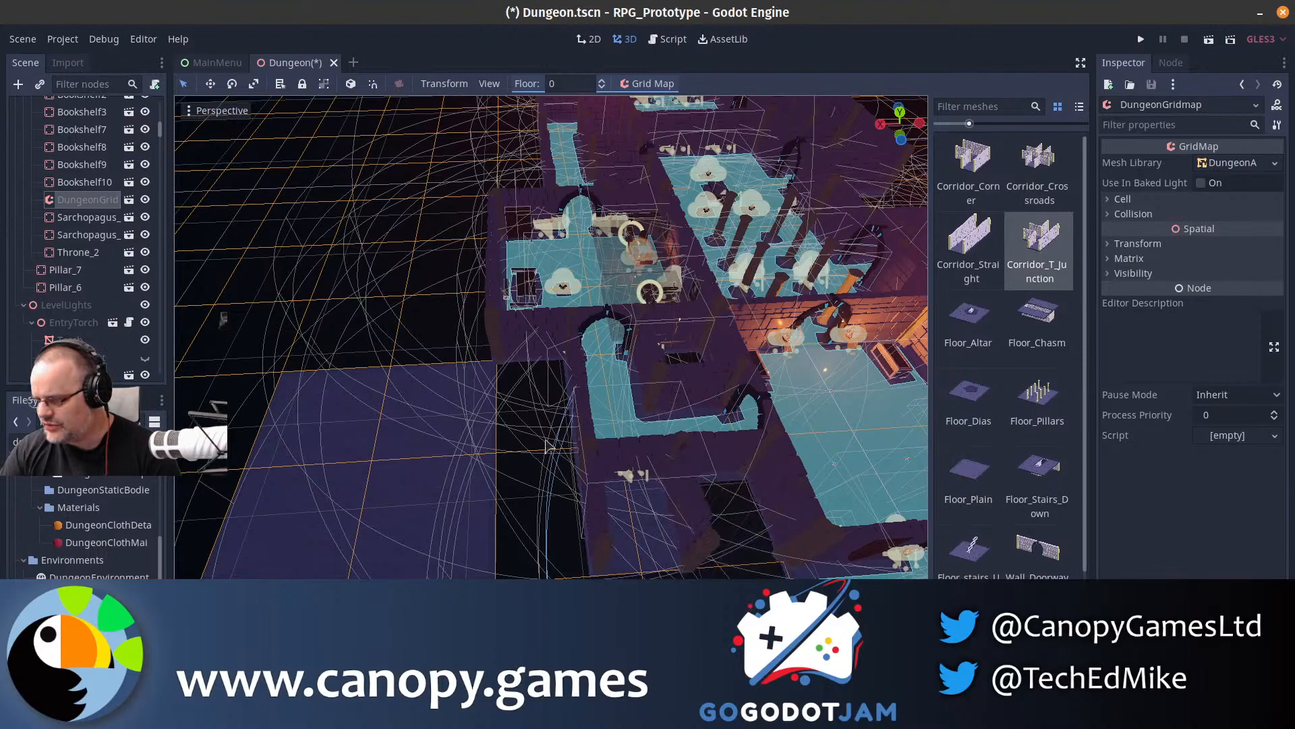
key("s")
key("s")
key("s")
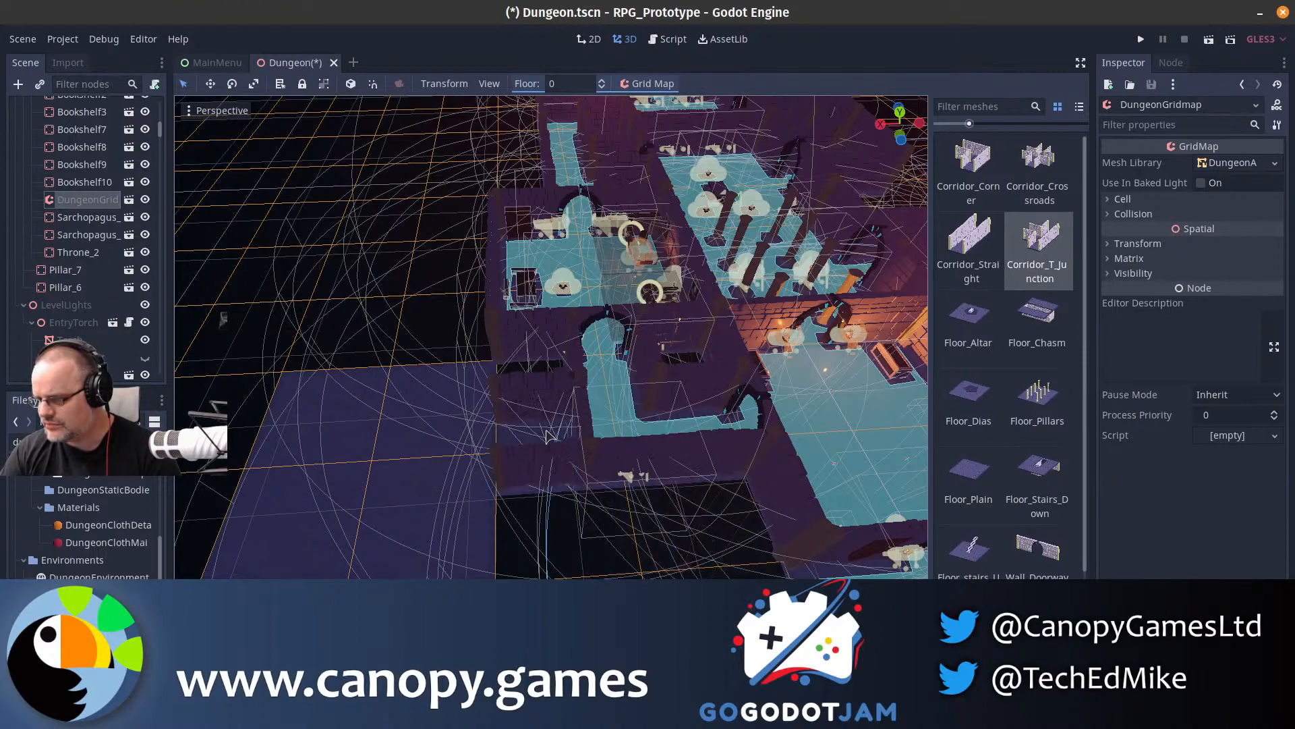
left_click(546, 431)
- Add a doorway wall where the new floor tile meets the corridor and enclose its remaining sides with plain walls
left_click(1032, 562)
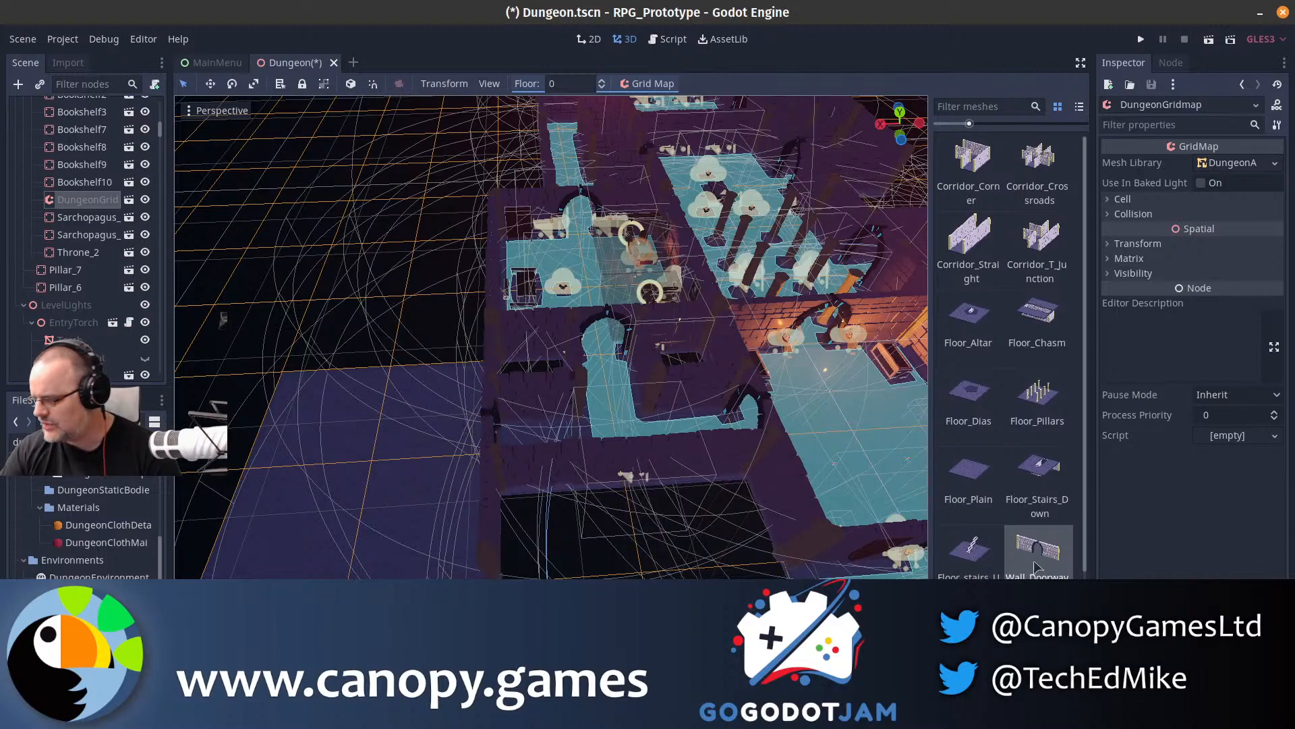
scroll(1012, 472, "down", 2)
left_click(970, 557)
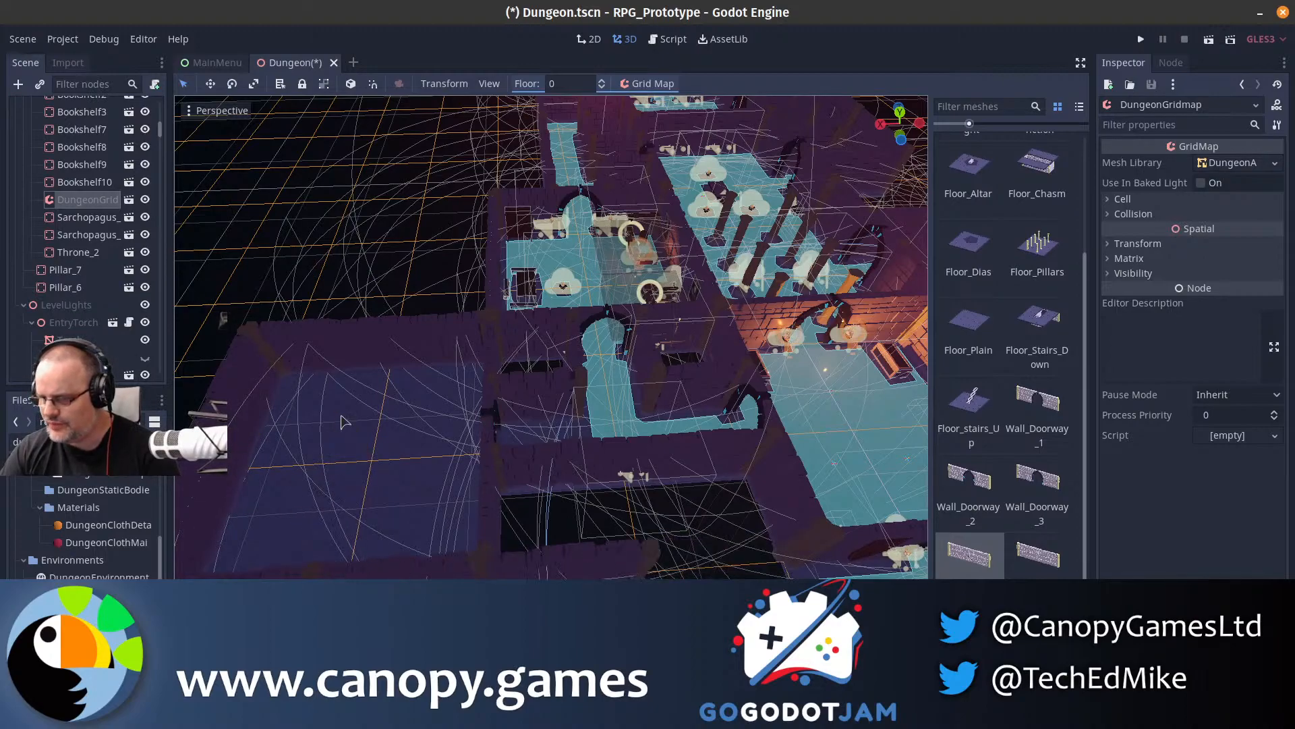
- Select the NavigationMeshInstance node and bake its navigation mesh for the extended dungeon
left_click(78, 147)
right_click_drag(524, 409, 456, 409)
scroll(64, 283, "up", 13)
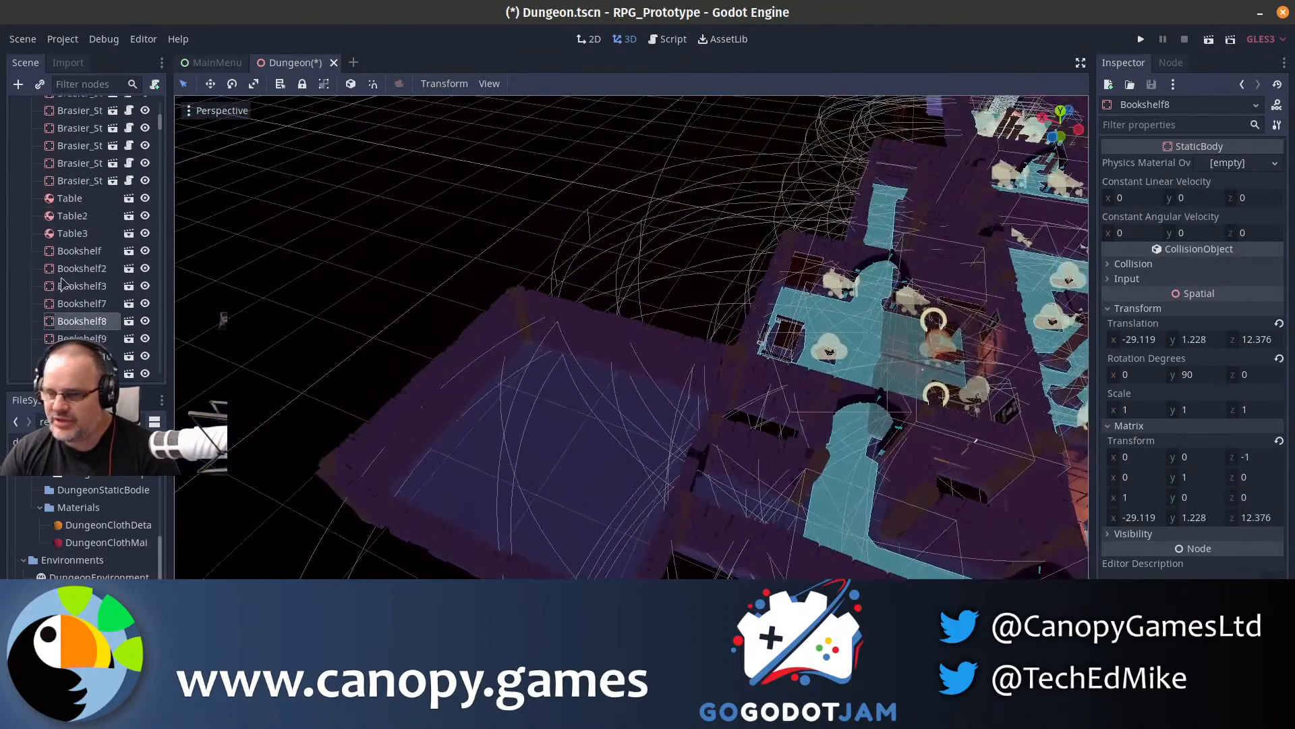
left_click(91, 177)
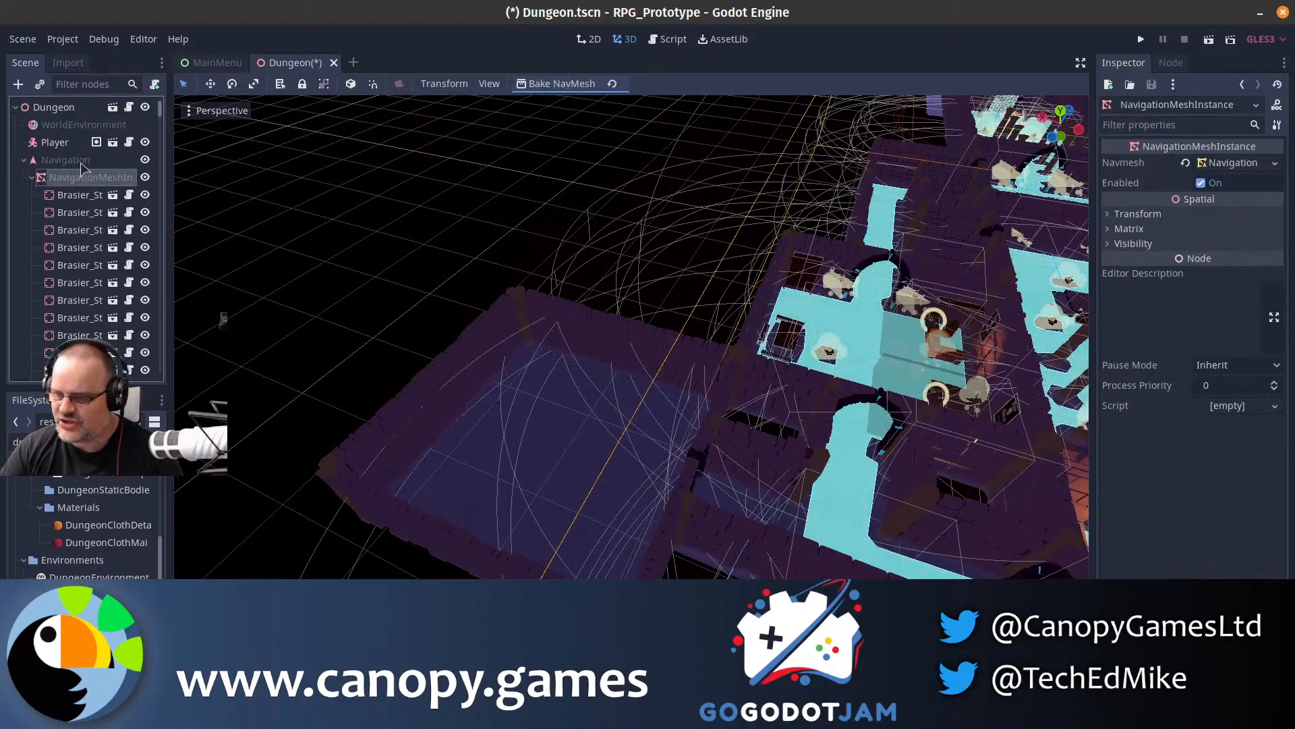
left_click(566, 85)
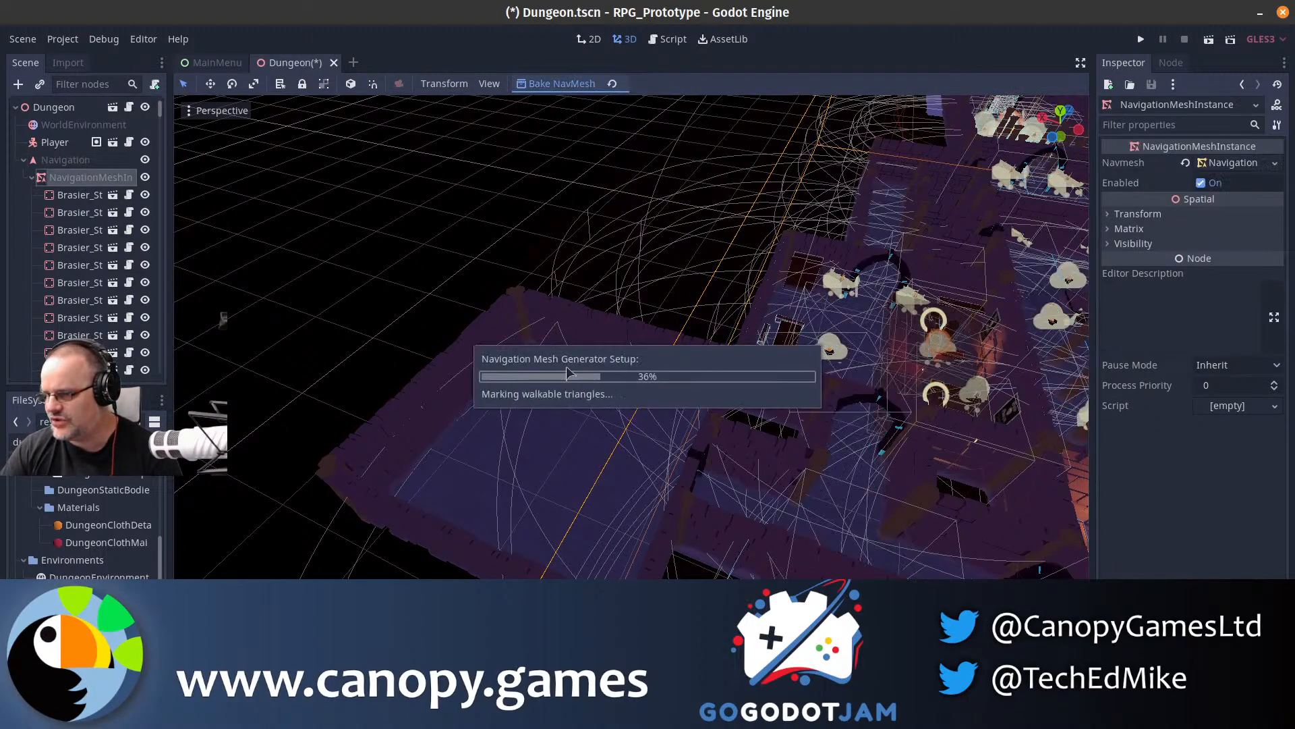
- Examine the baked navigation mesh in the new room, its doorway and the neighbouring dungeon rooms
right_click_drag(562, 410, 509, 445)
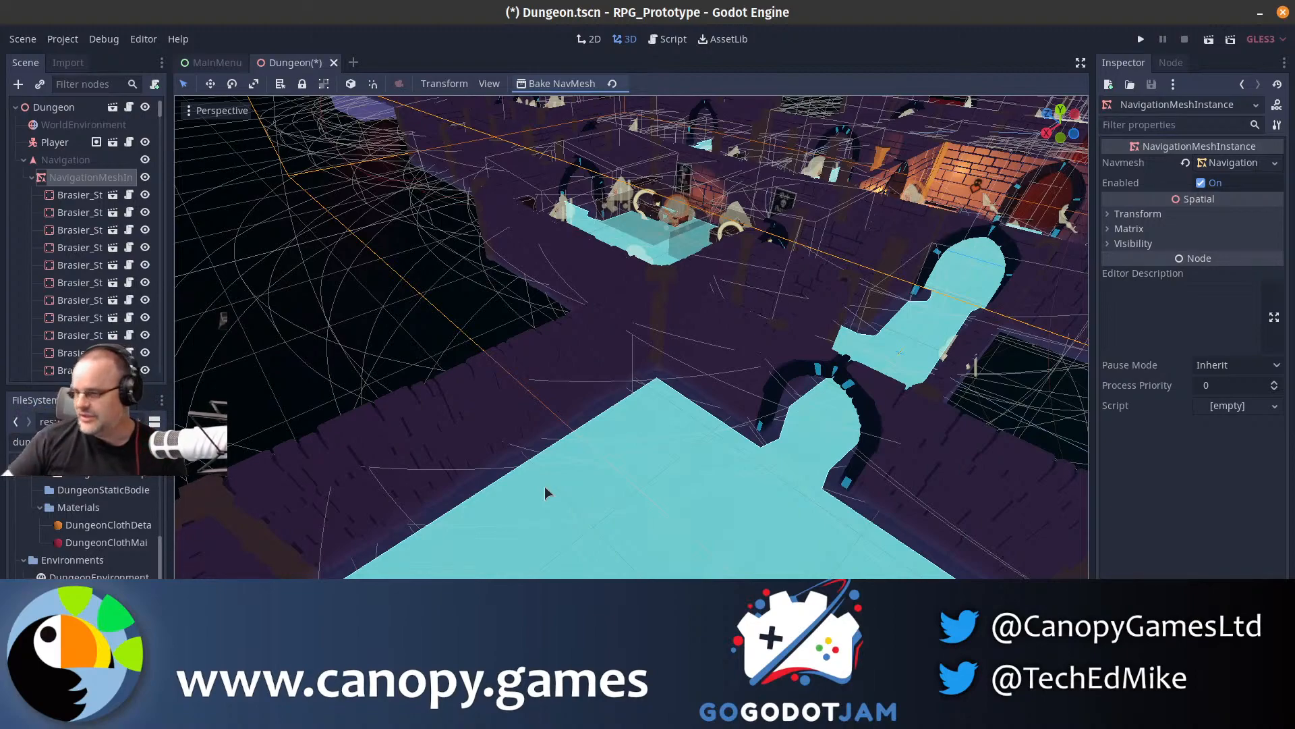
right_click_drag(632, 516, 478, 409)
scroll(700, 516, "up", 4)
key("s")
key("d")
key("d")
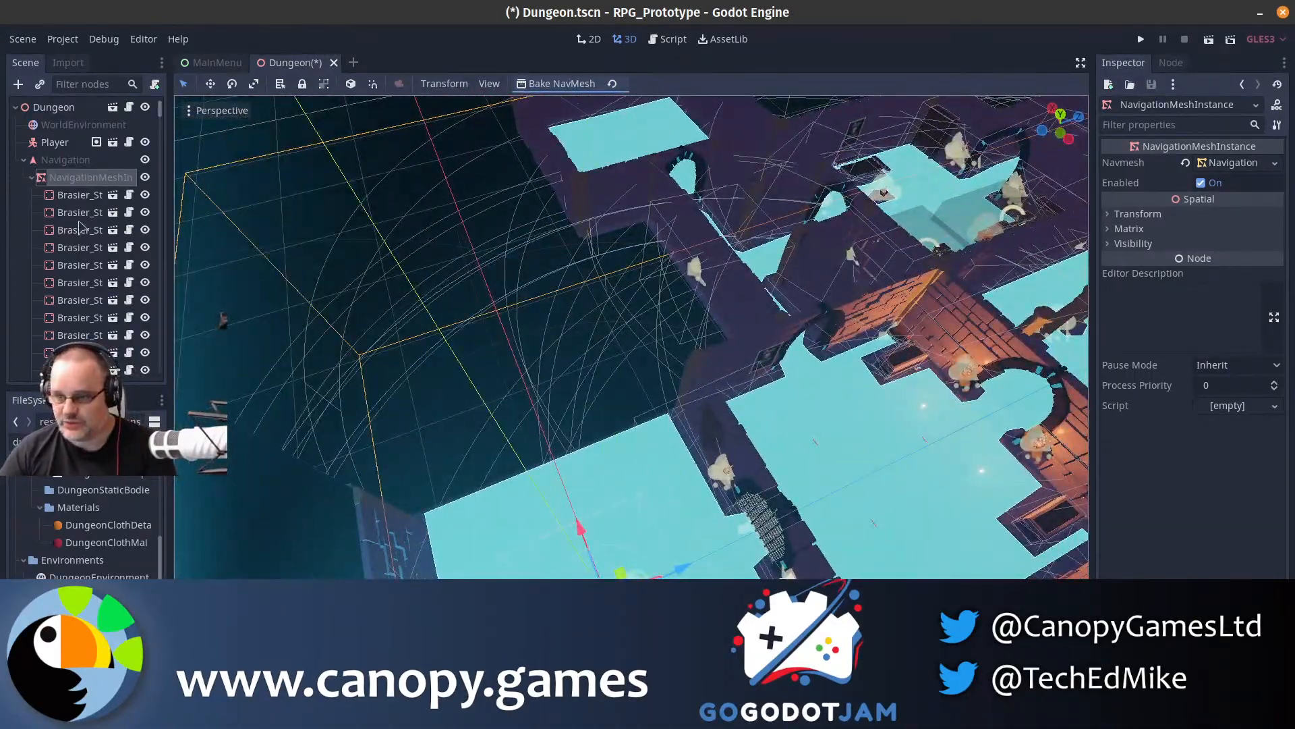
- Close the open side of the large room with a wall piece on the DungeonGridmap, then select Table3 to leave grid editing
scroll(85, 236, "down", 5)
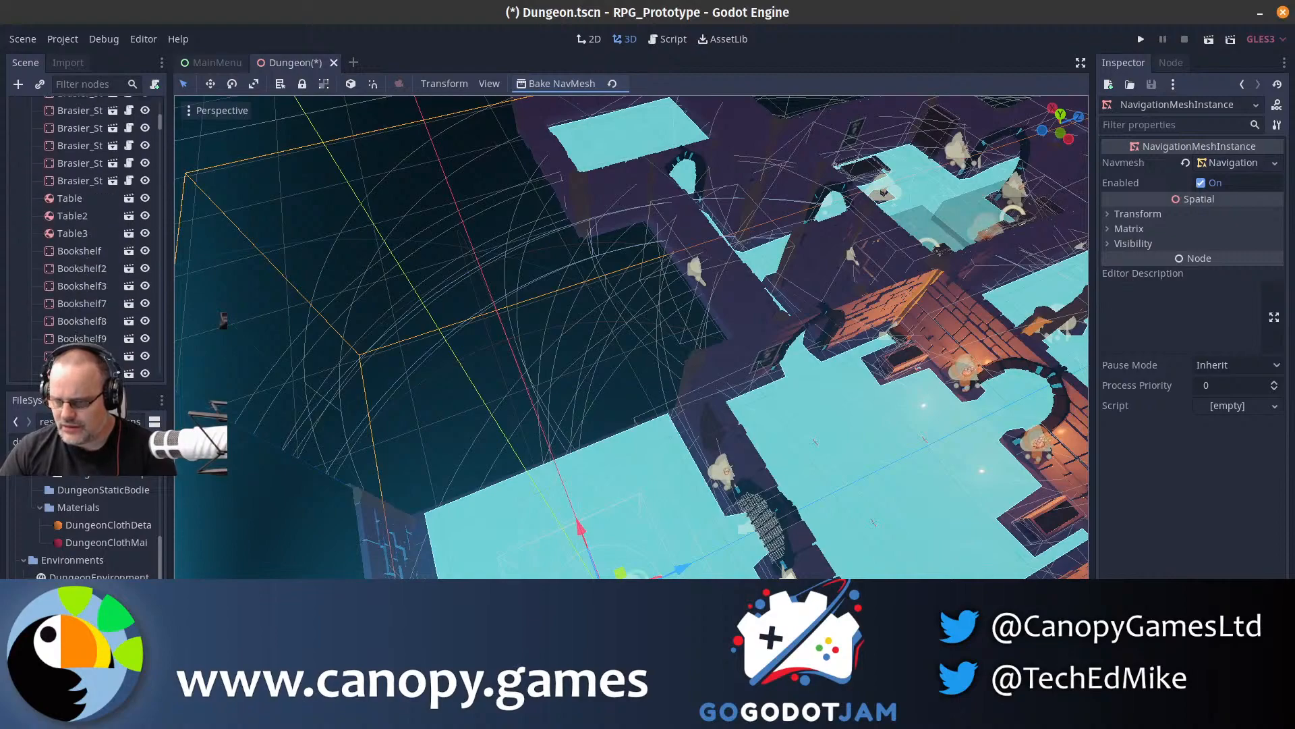
left_click(81, 373)
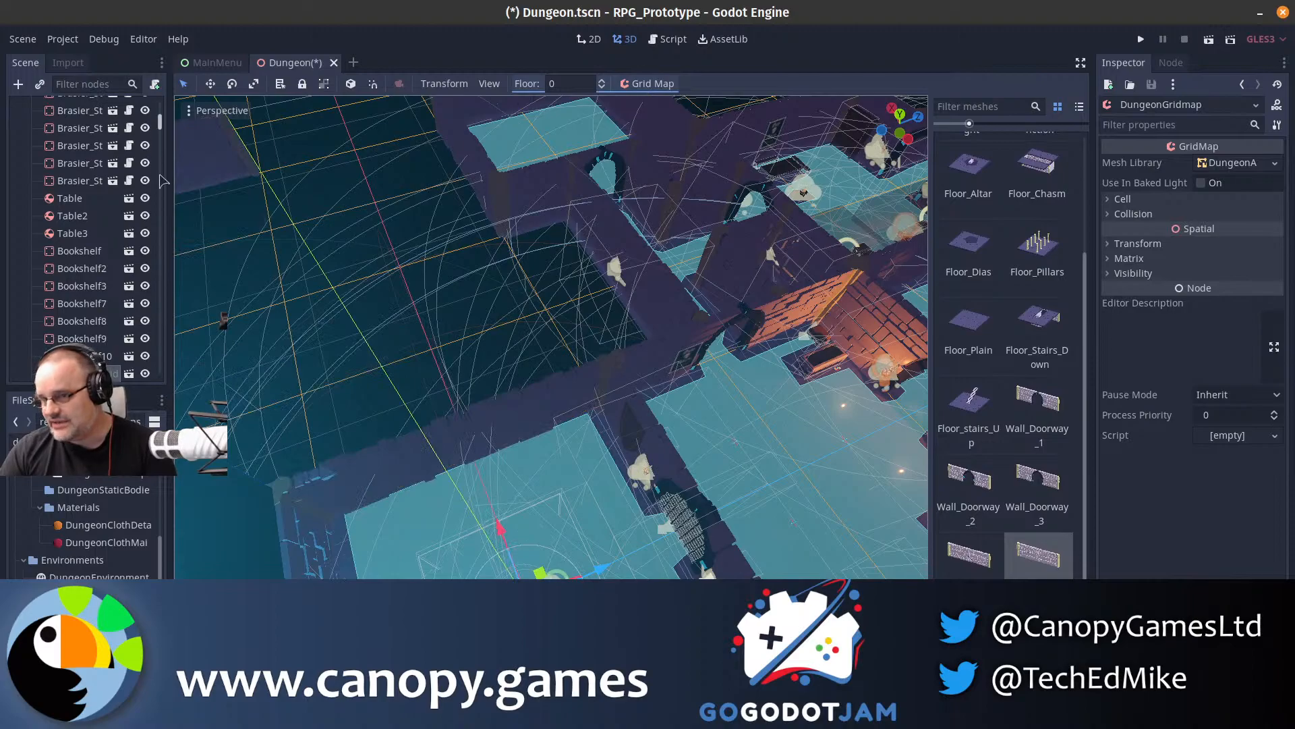
key("Escape")
middle_click_drag(230, 186, 264, 204)
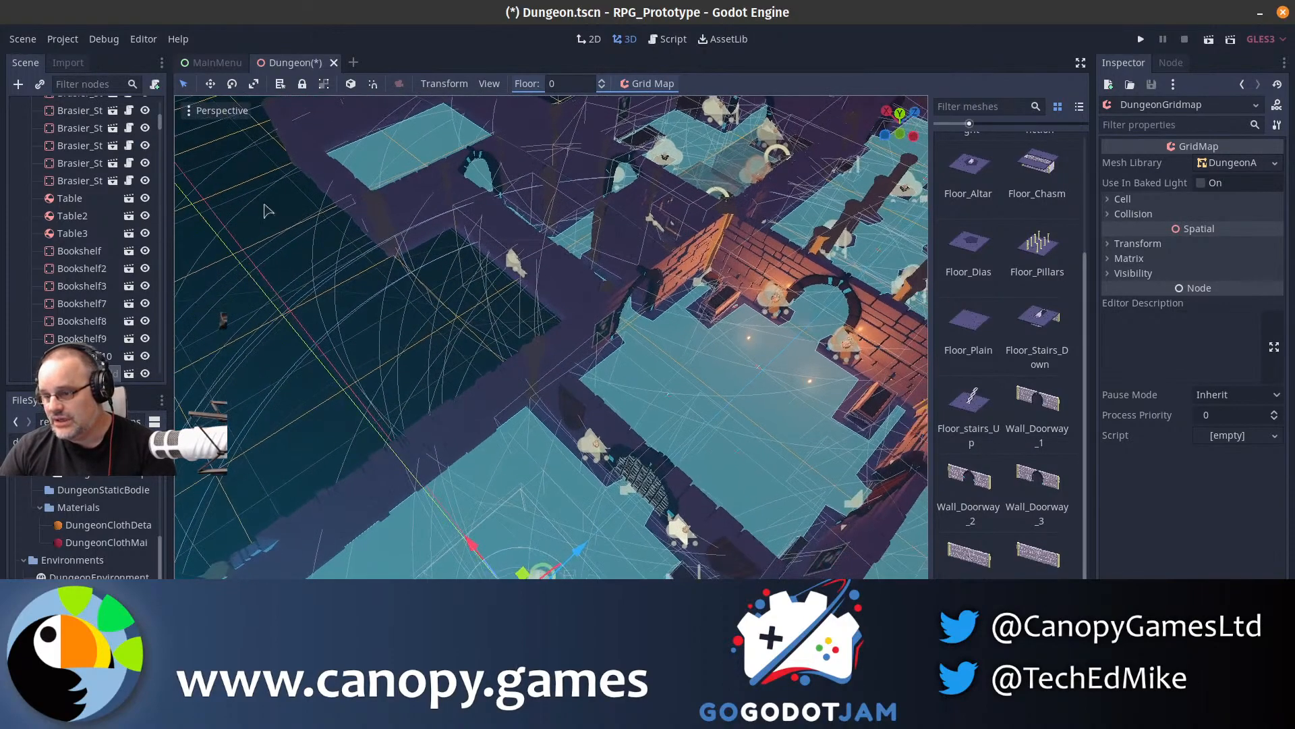
left_click(57, 236)
mouse_move(297, 250)
middle_mouse_down()
mouse_move(398, 189)
mouse_move(310, 256)
middle_mouse_up()
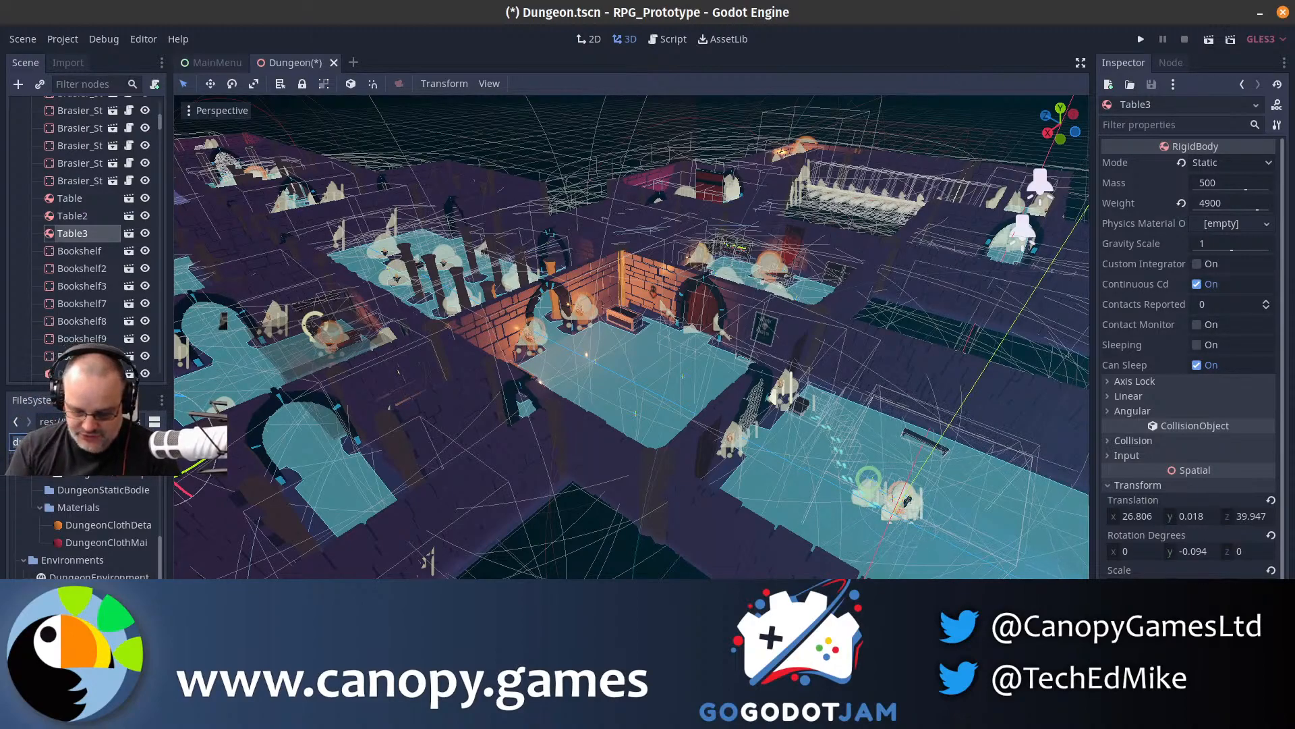
- Filter the project files for pcg and open the PCGTest.tscn scene to view its single floor tile
type("pcg")
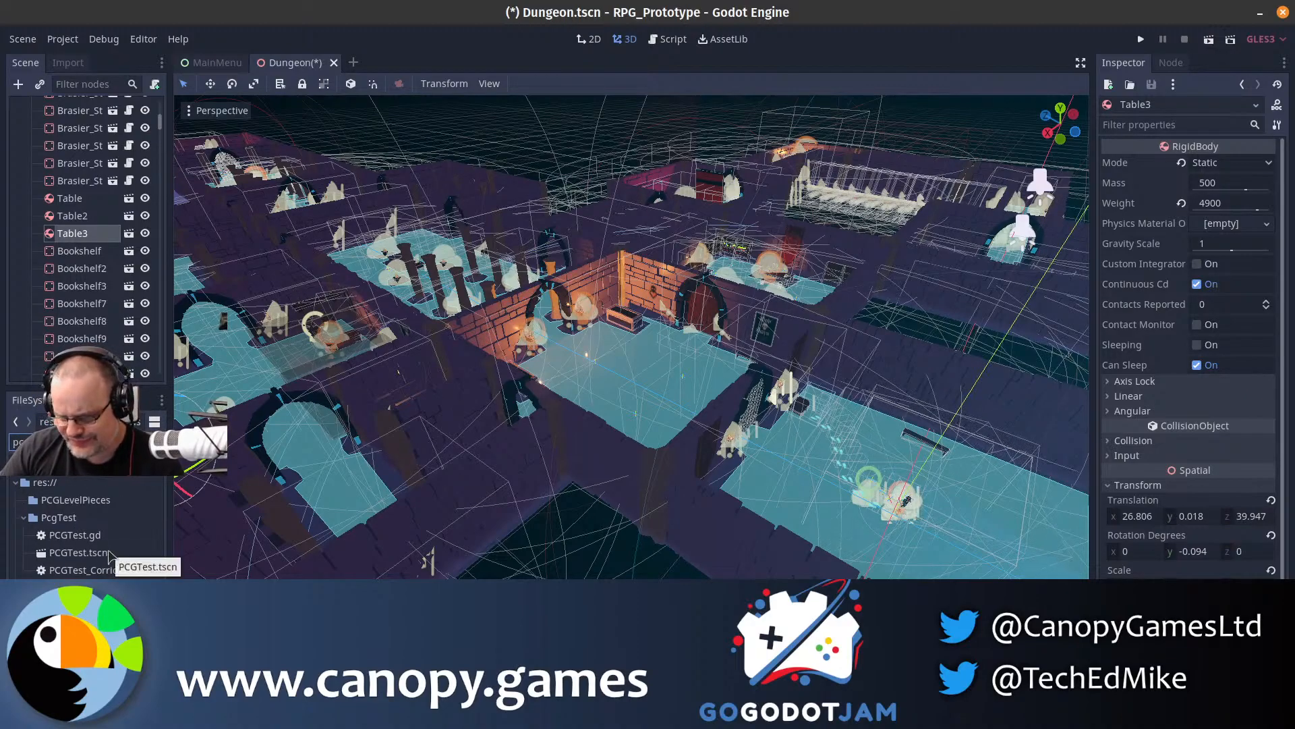
double_click(109, 553)
middle_click_drag(634, 337, 506, 374)
scroll(526, 412, "down", 4)
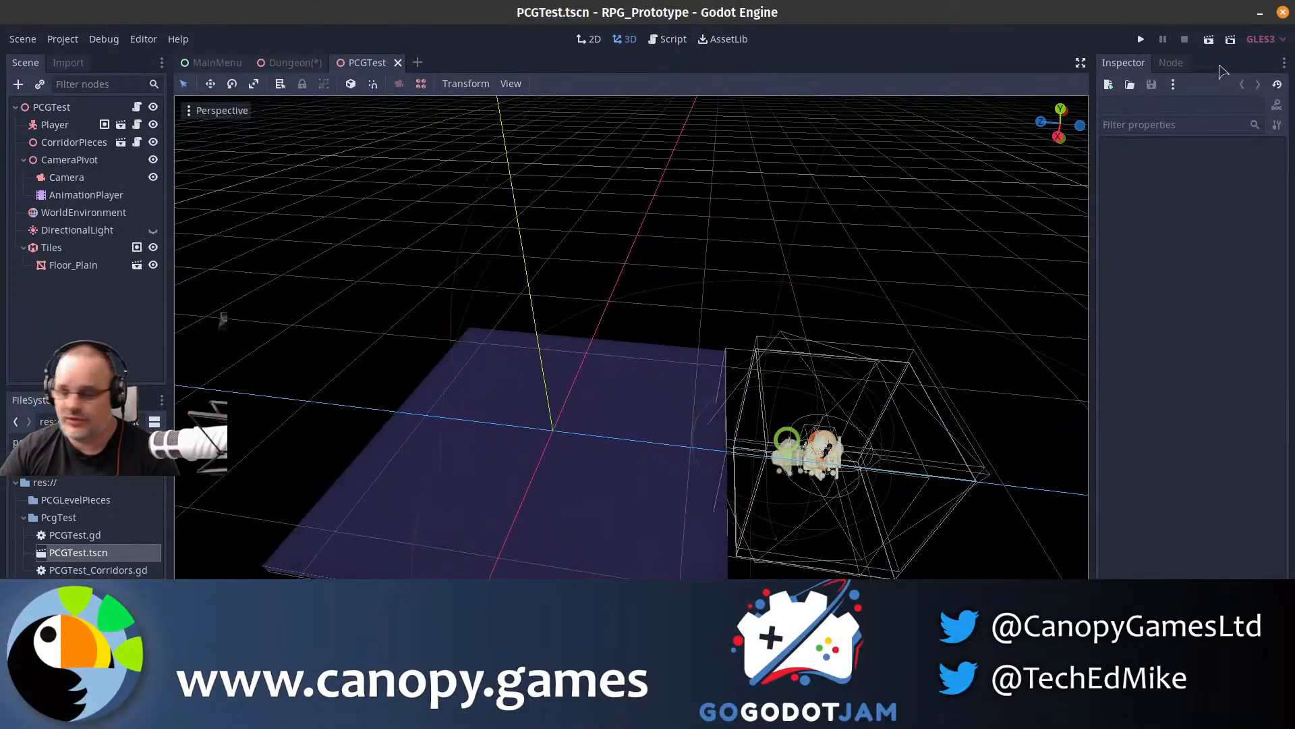
- Run the project and play a Procedural Test level with Width, Height and Chance of Rooms at maximum and Chance of Juntions raised to mid-range
left_click(1140, 39)
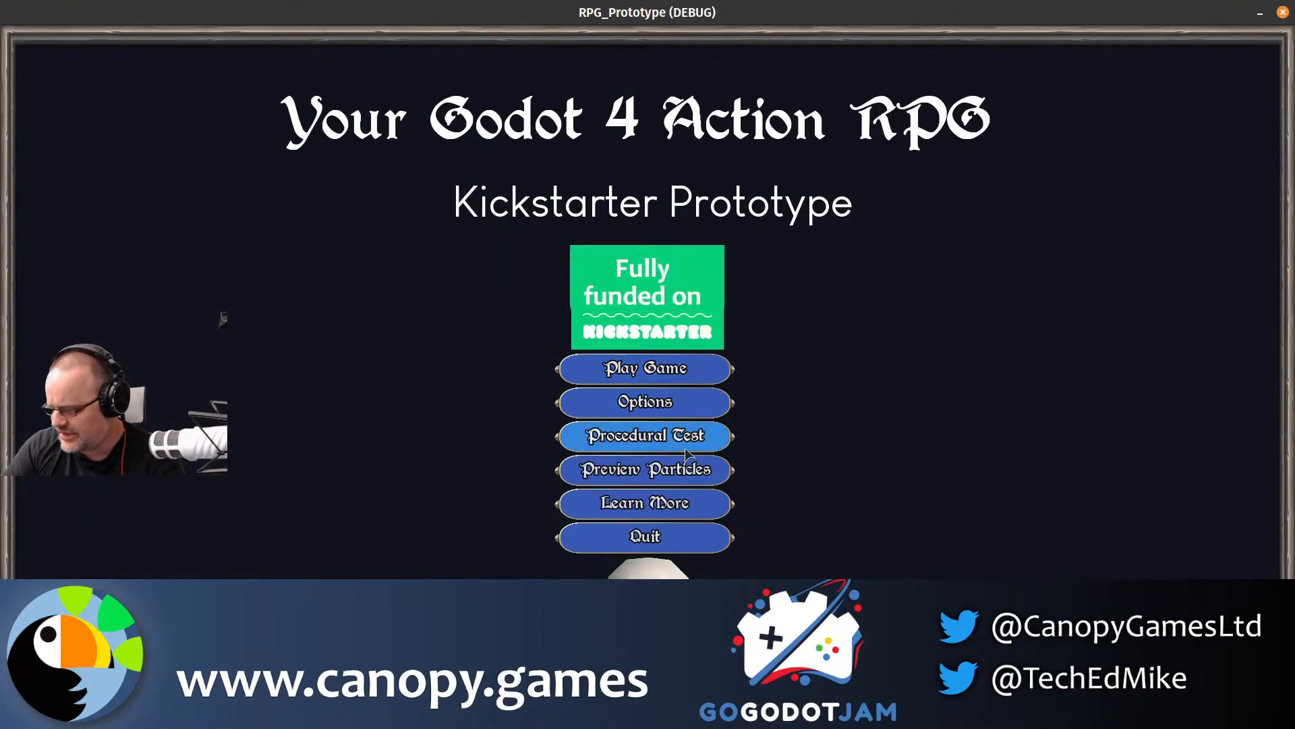
left_click(685, 449)
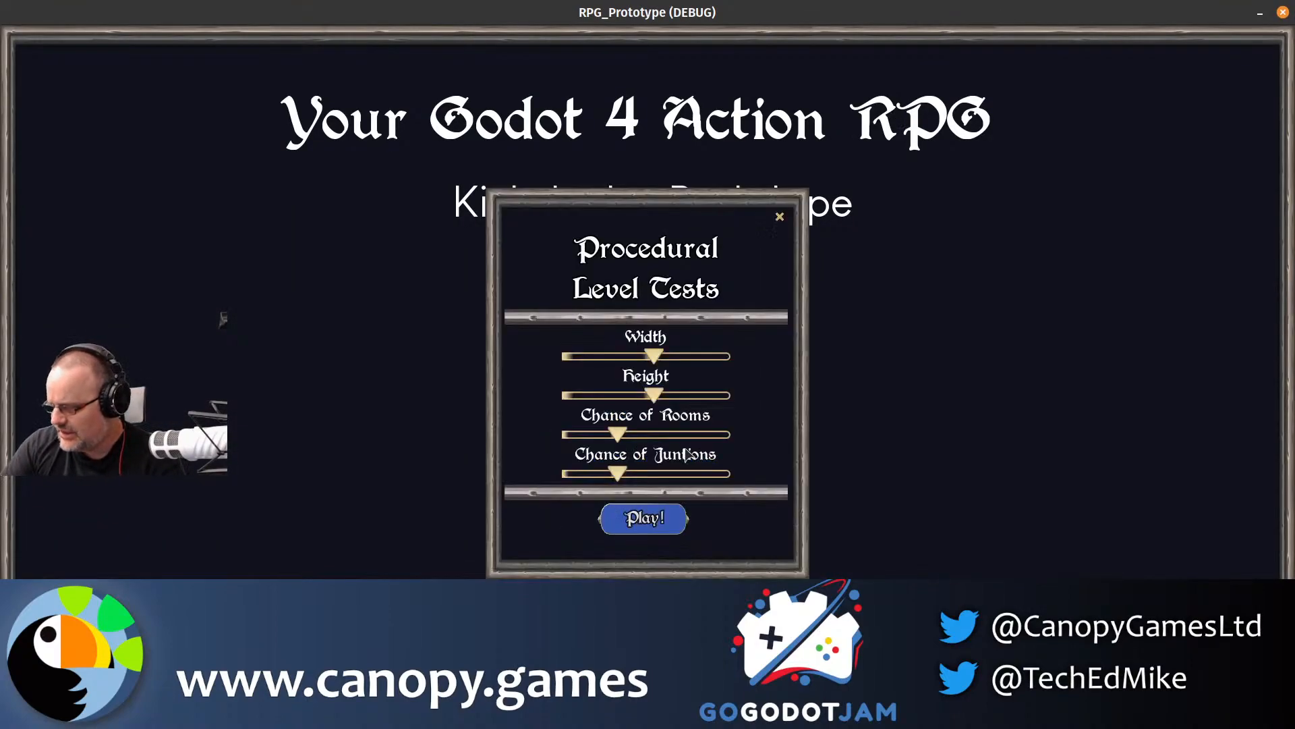
left_click_drag(656, 358, 869, 387)
left_click_drag(654, 396, 869, 397)
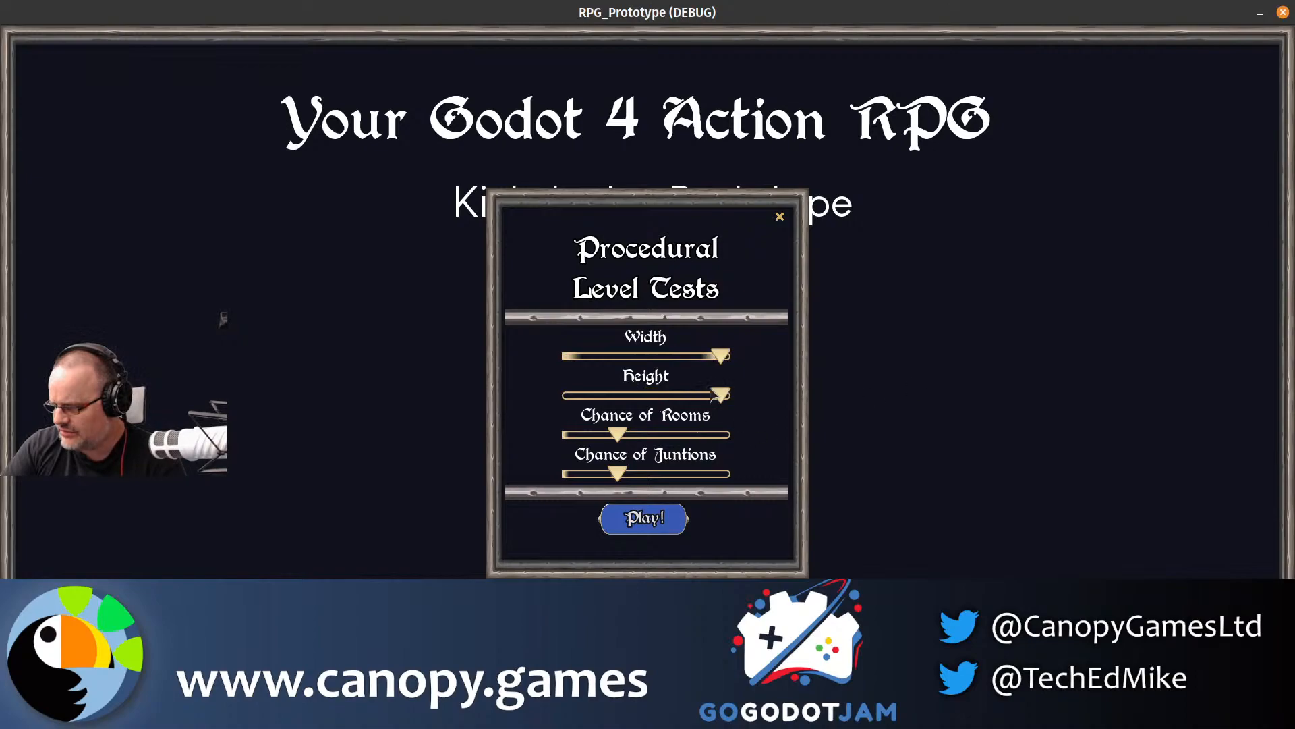
left_click_drag(647, 435, 842, 431)
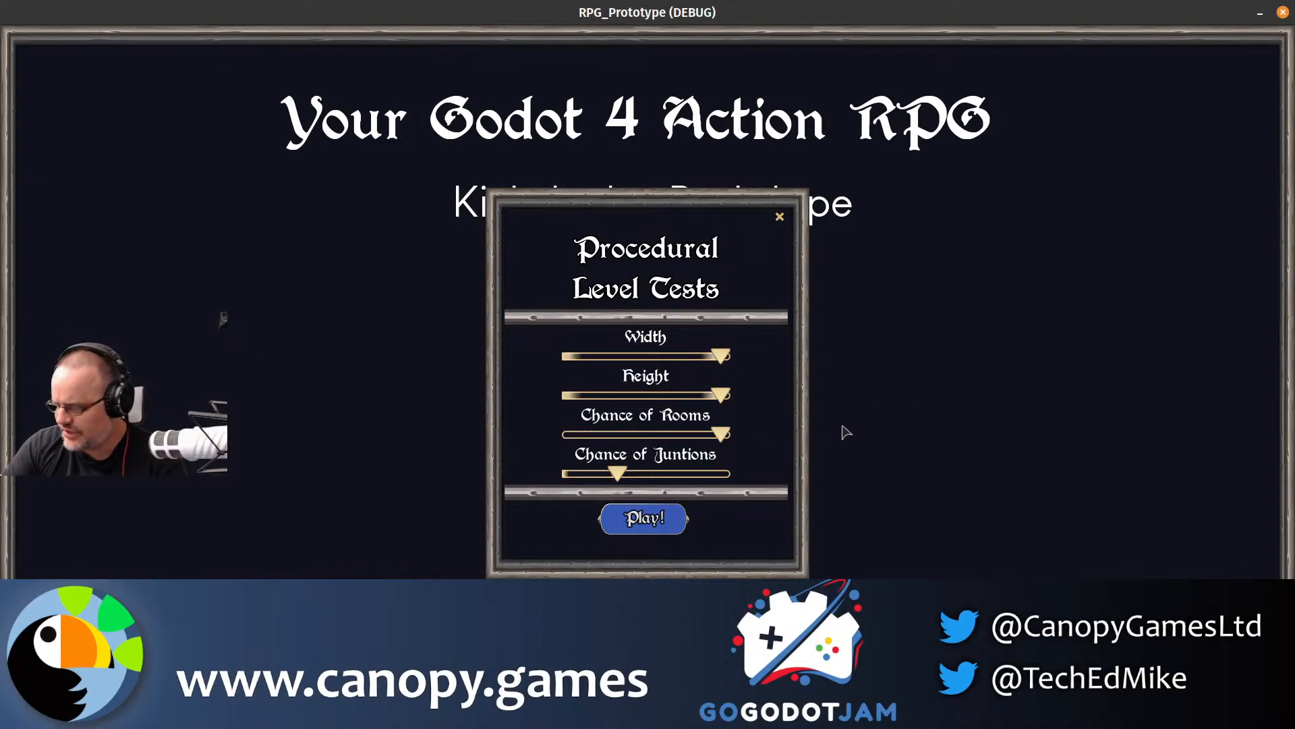
left_click_drag(620, 475, 665, 476)
left_click(658, 510)
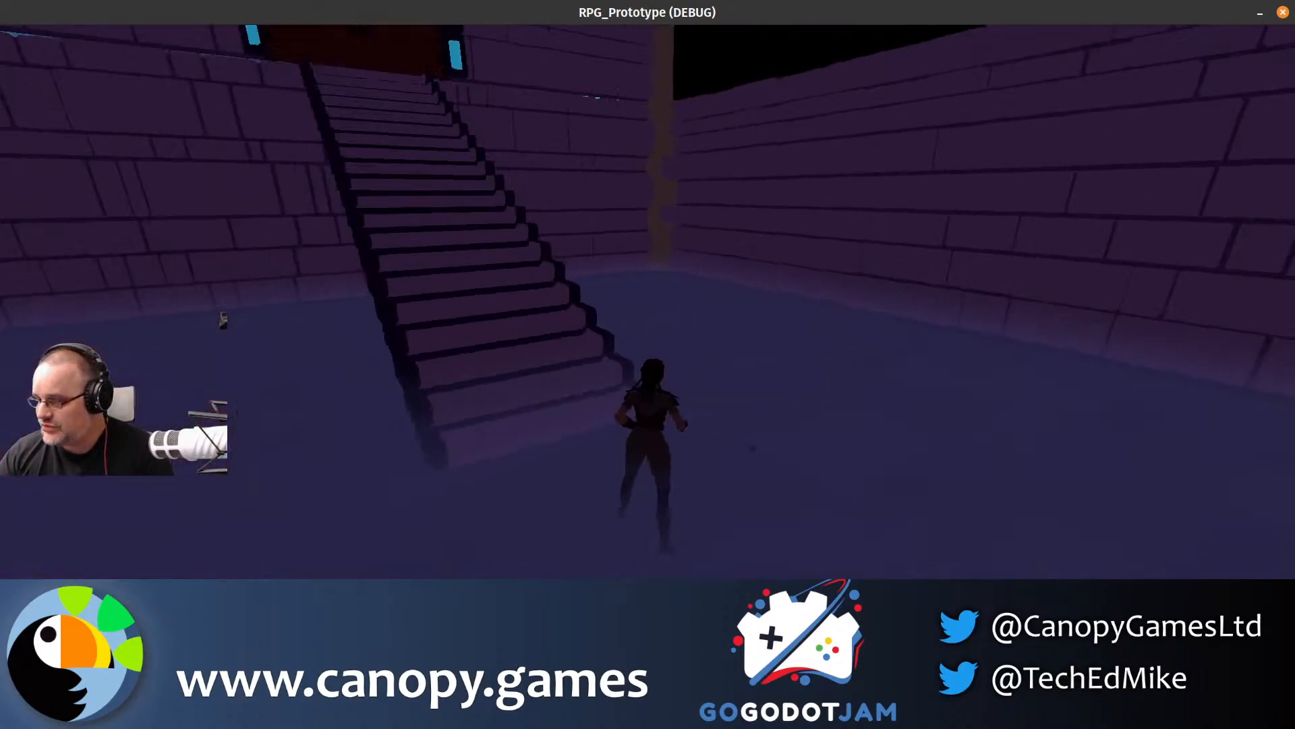
- Walk the character from the stair room through the archway into the library and equip the glowing staff
key("i")
key("i")
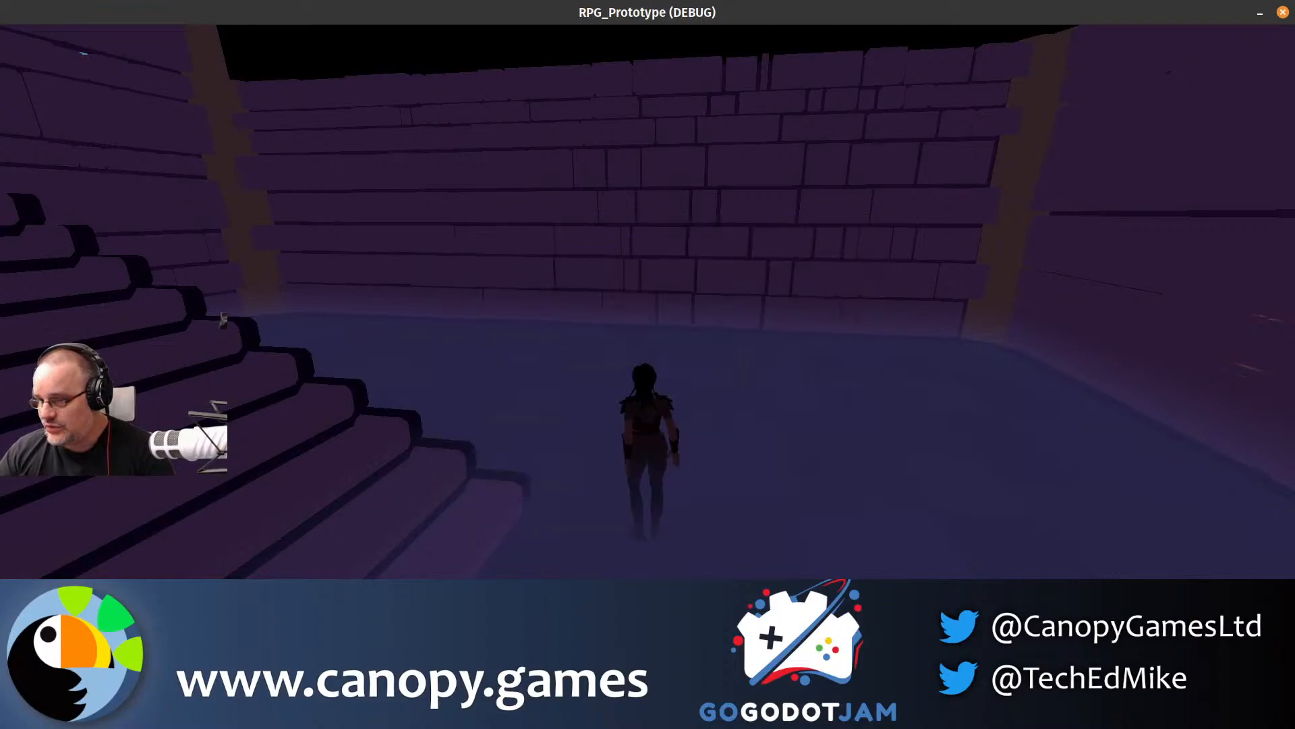
key("w")
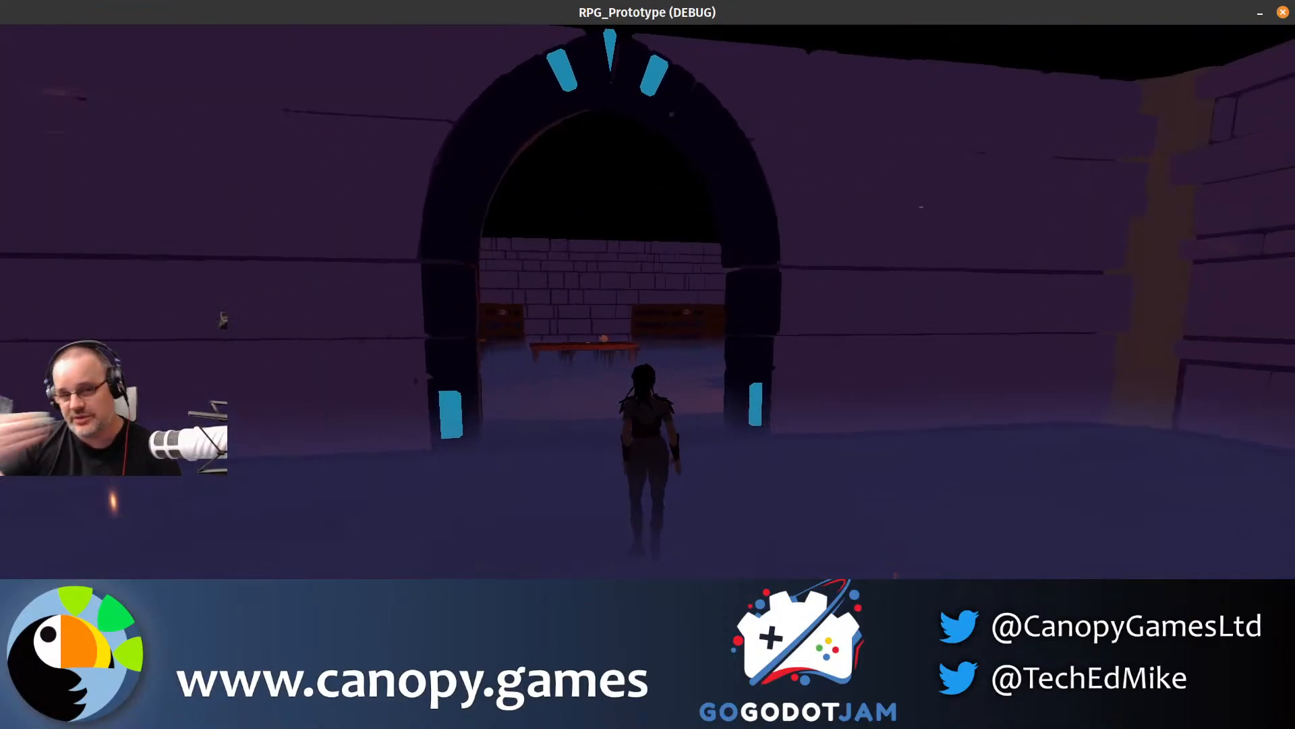
key("w")
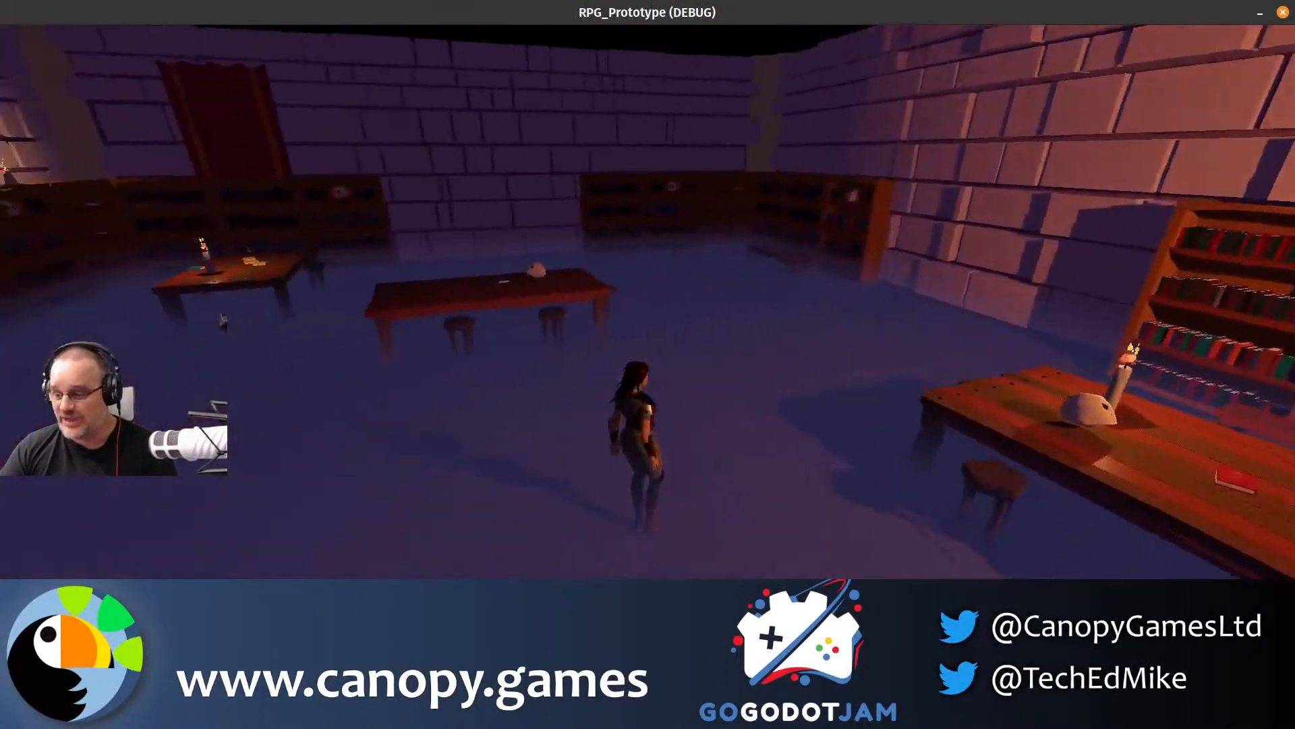
key("1")
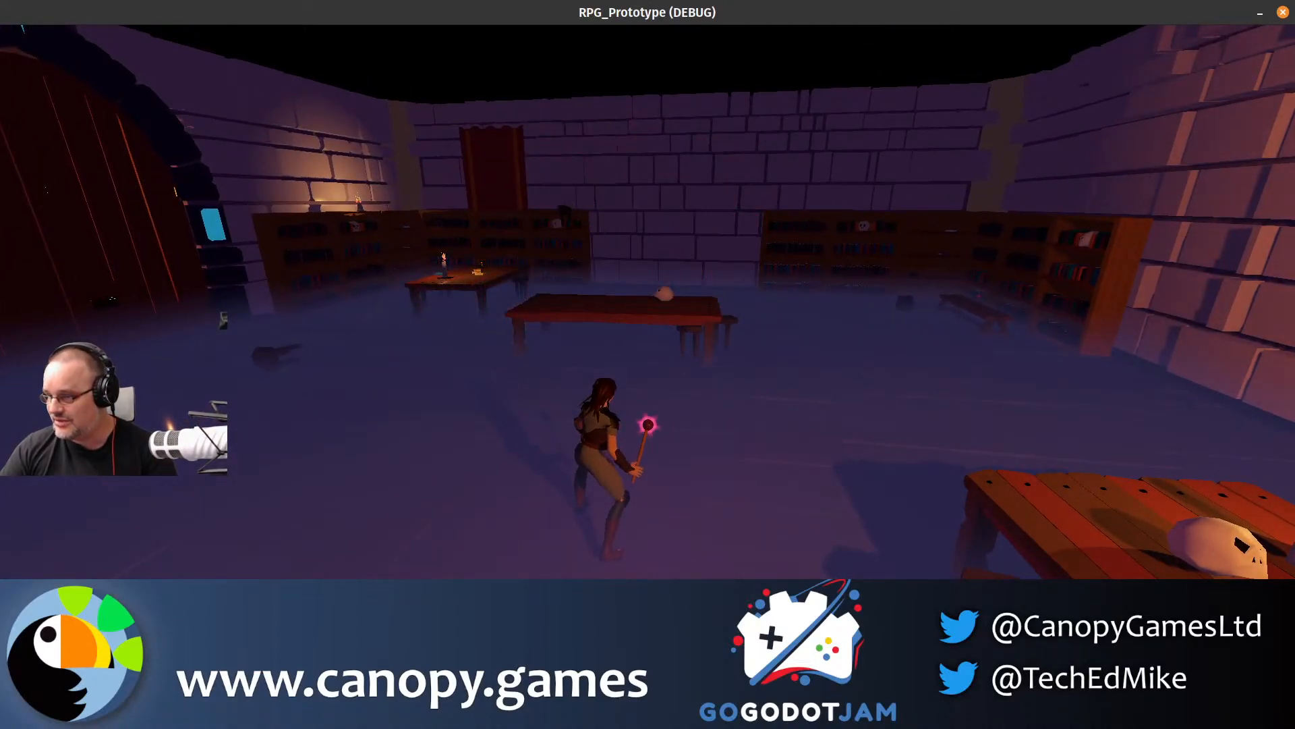
key("w")
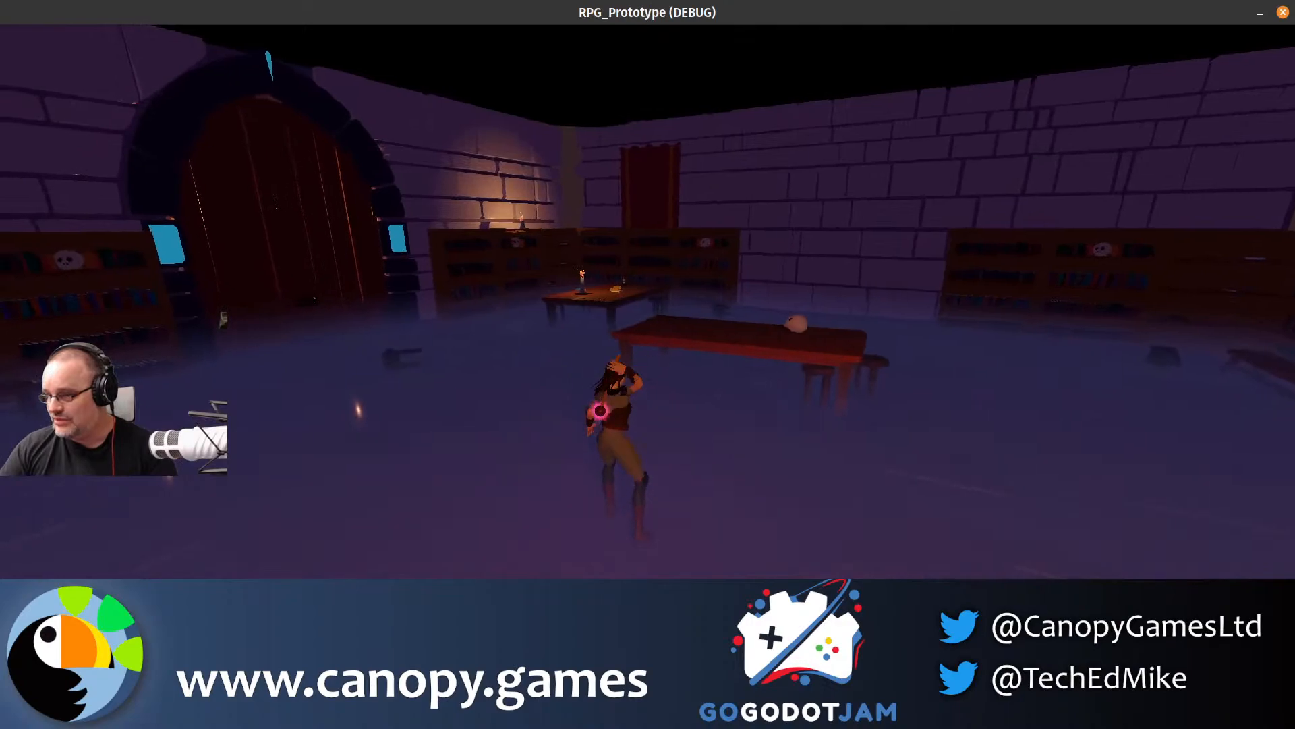
- Explore the generated level by running through the library doors and corridor, past the barrel room and into the pillared hall
key("w")
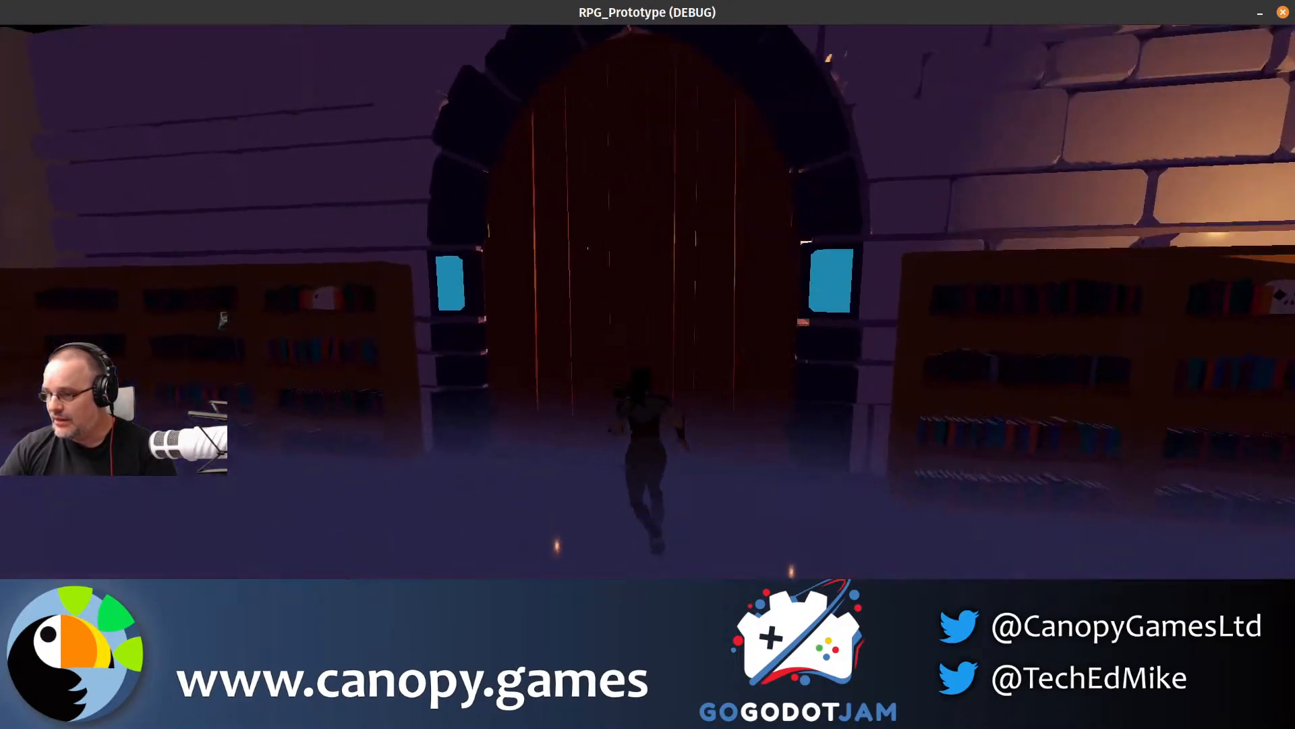
key("w")
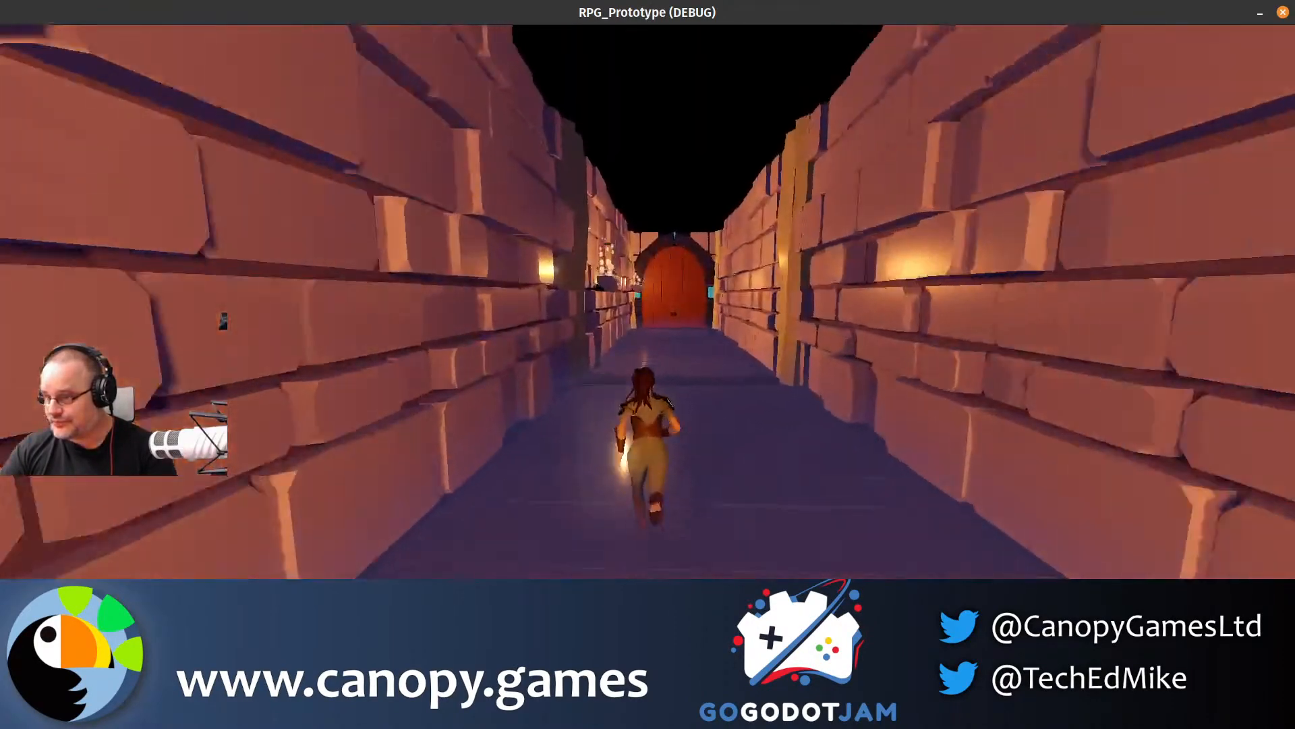
key("w")
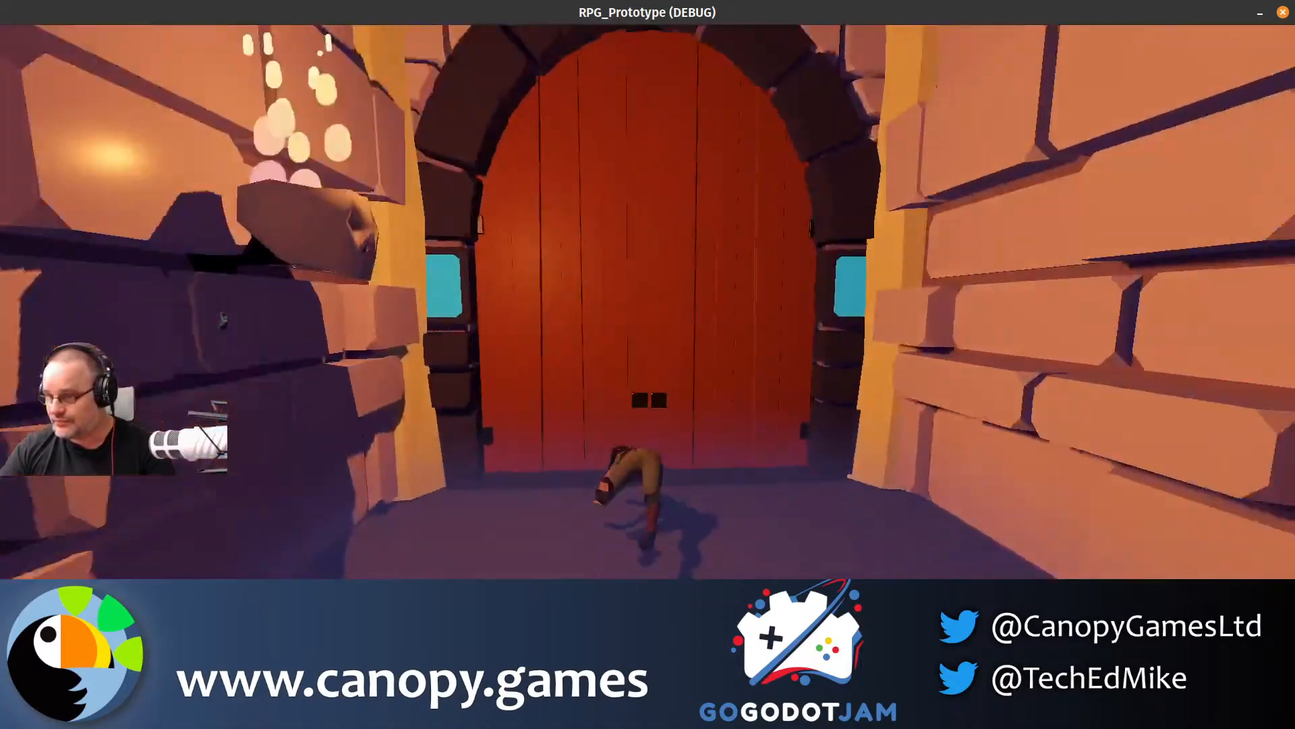
key("w")
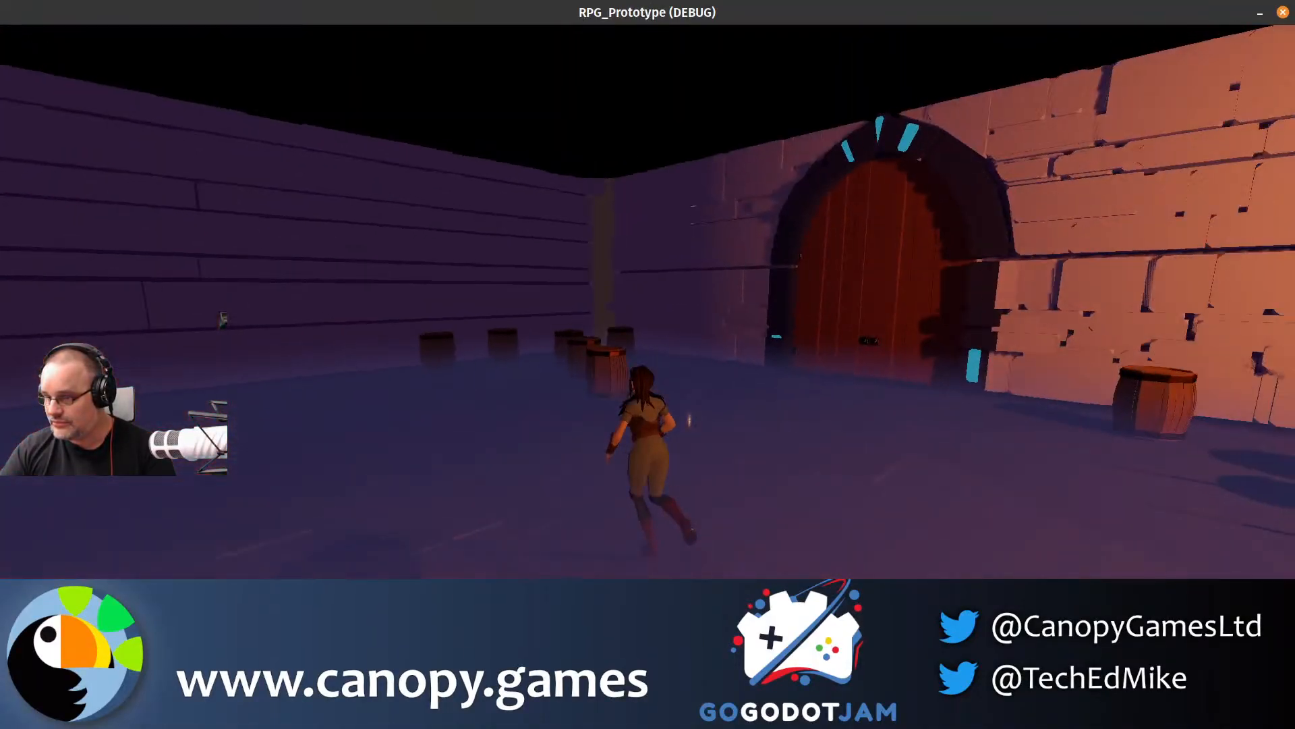
key("w")
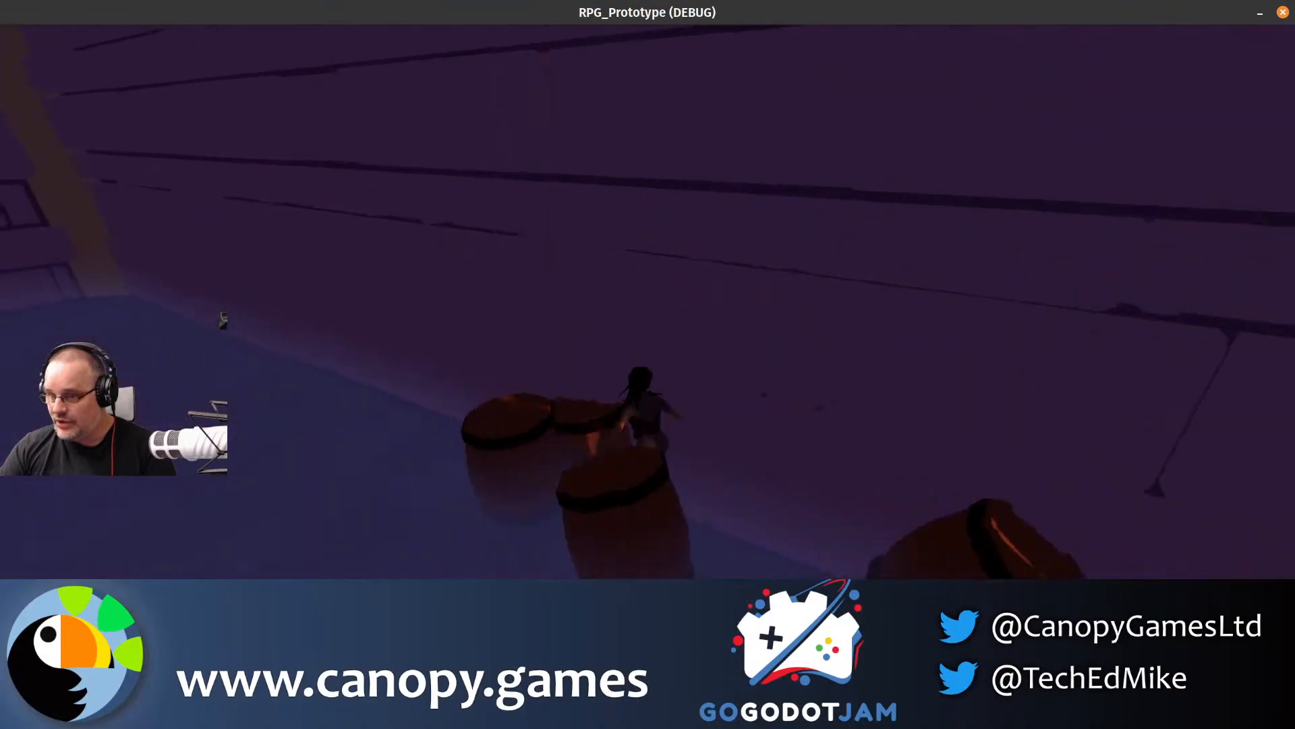
key("w")
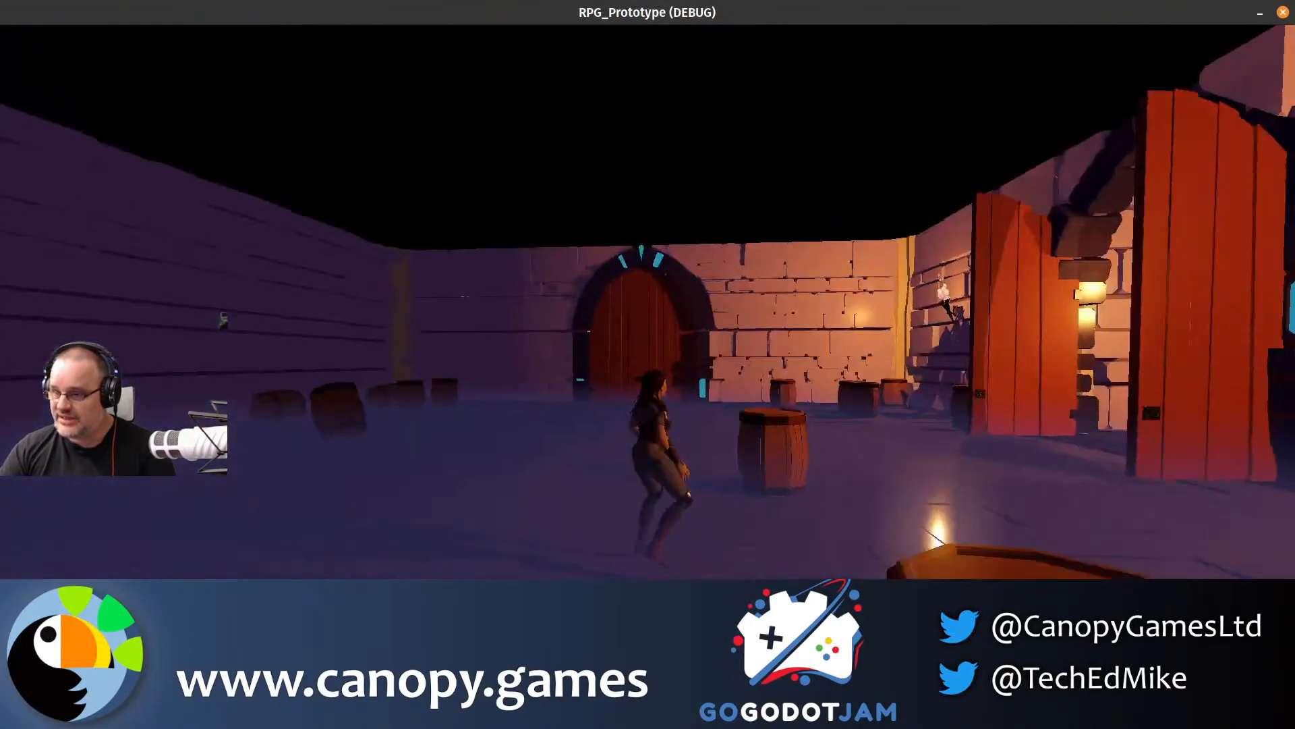
key("w")
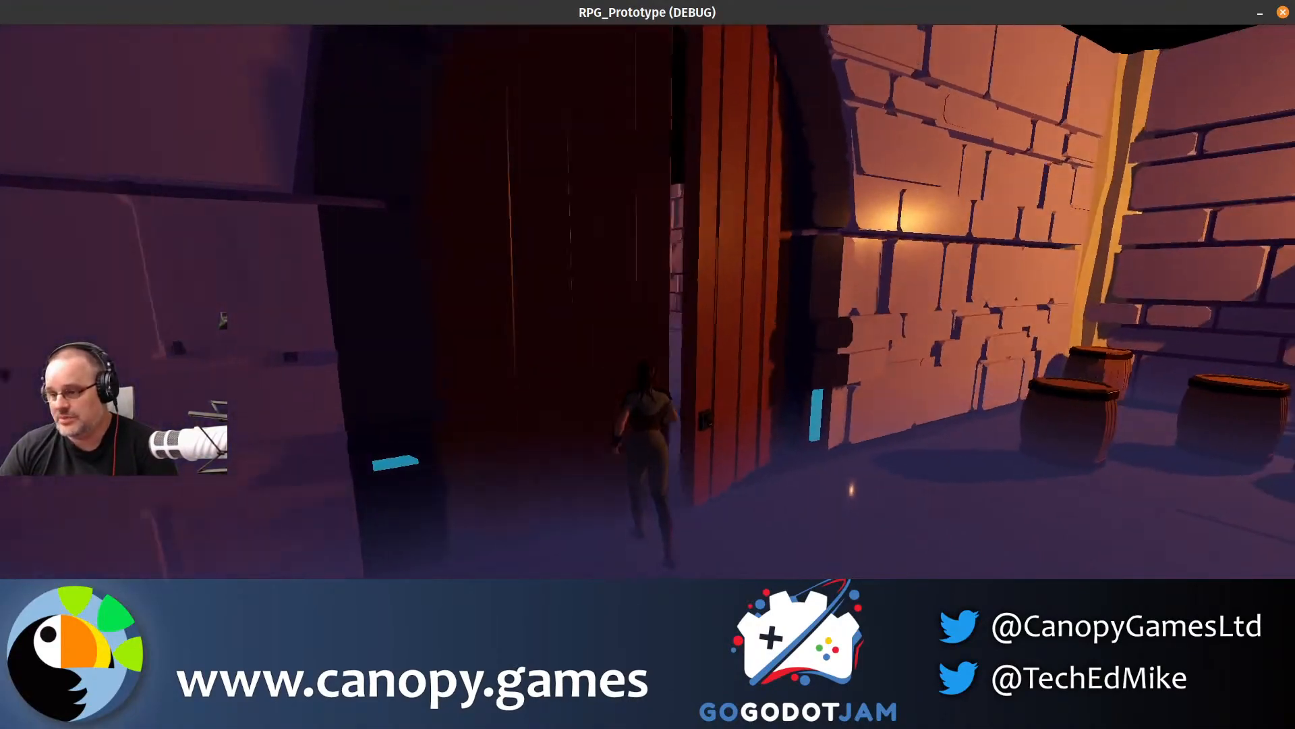
key("w")
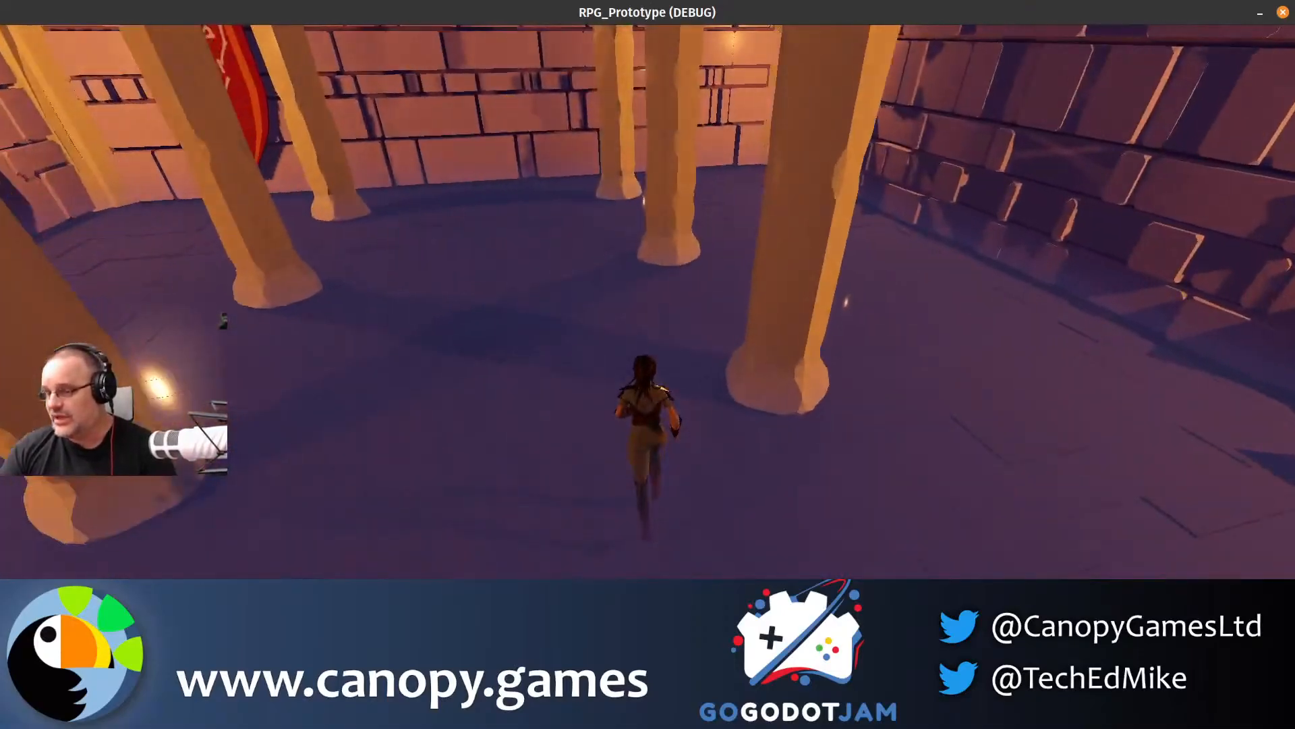
- Run the character out of the pillared hall through the archway towards the wooden door, and quit the running game
key("w")
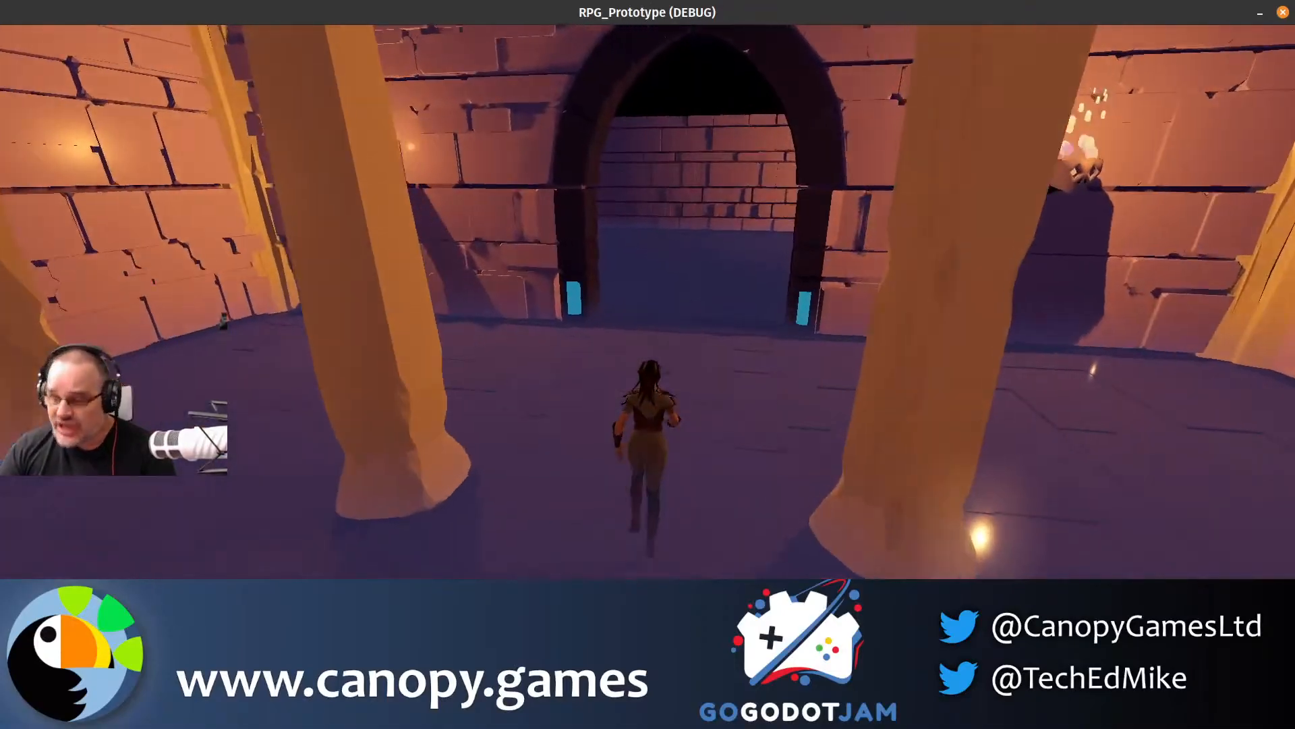
key("w")
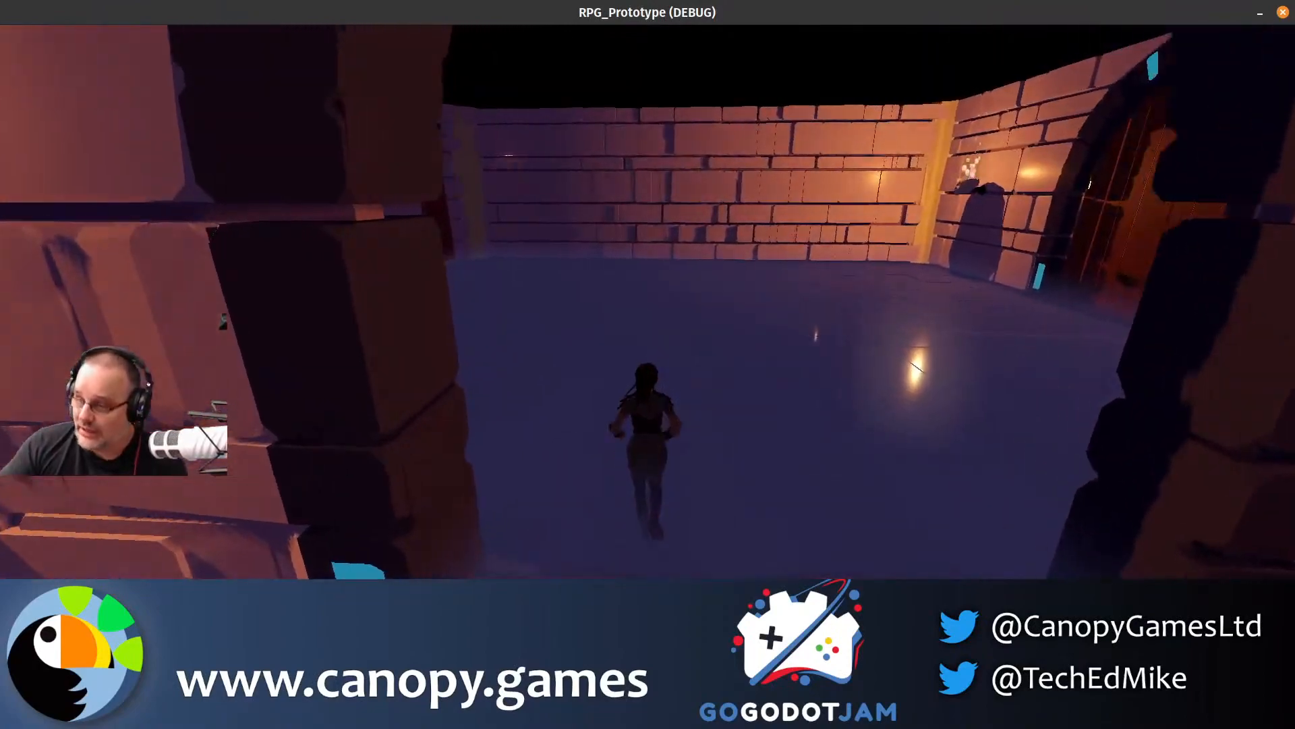
key("w")
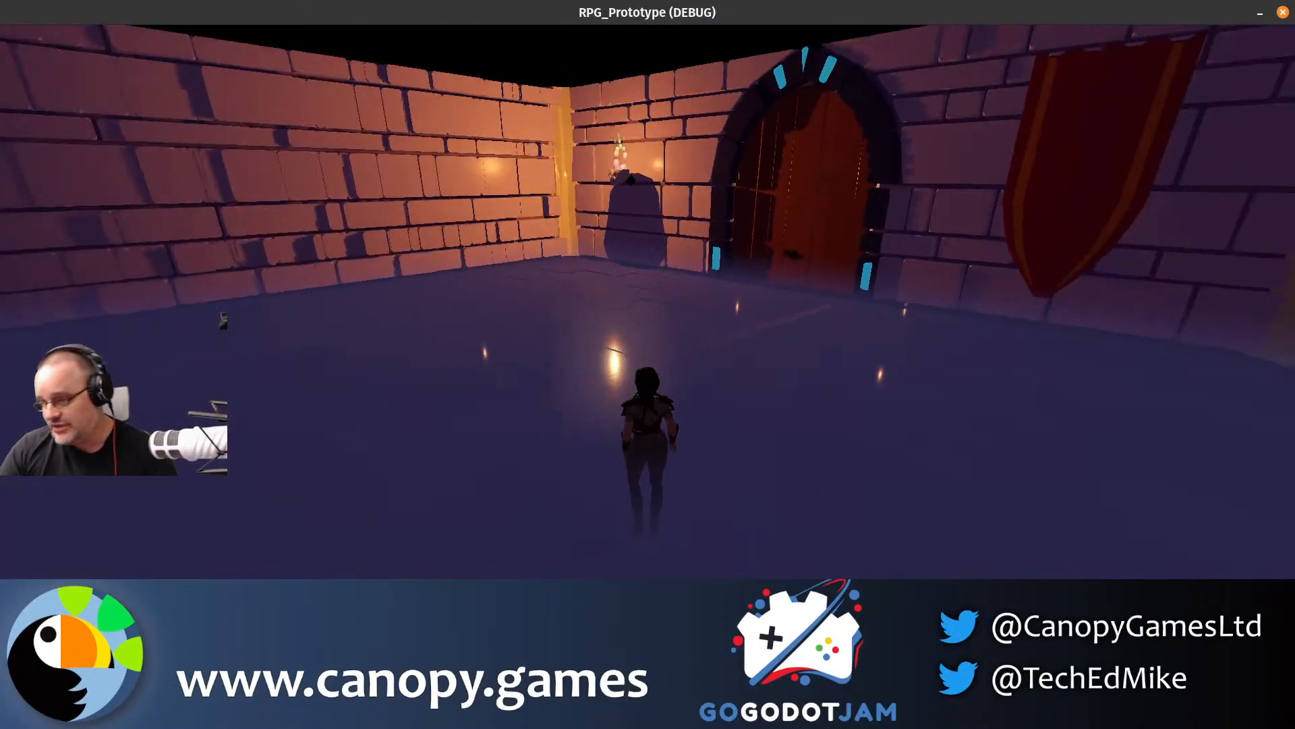
key("Escape")
left_click(646, 485)
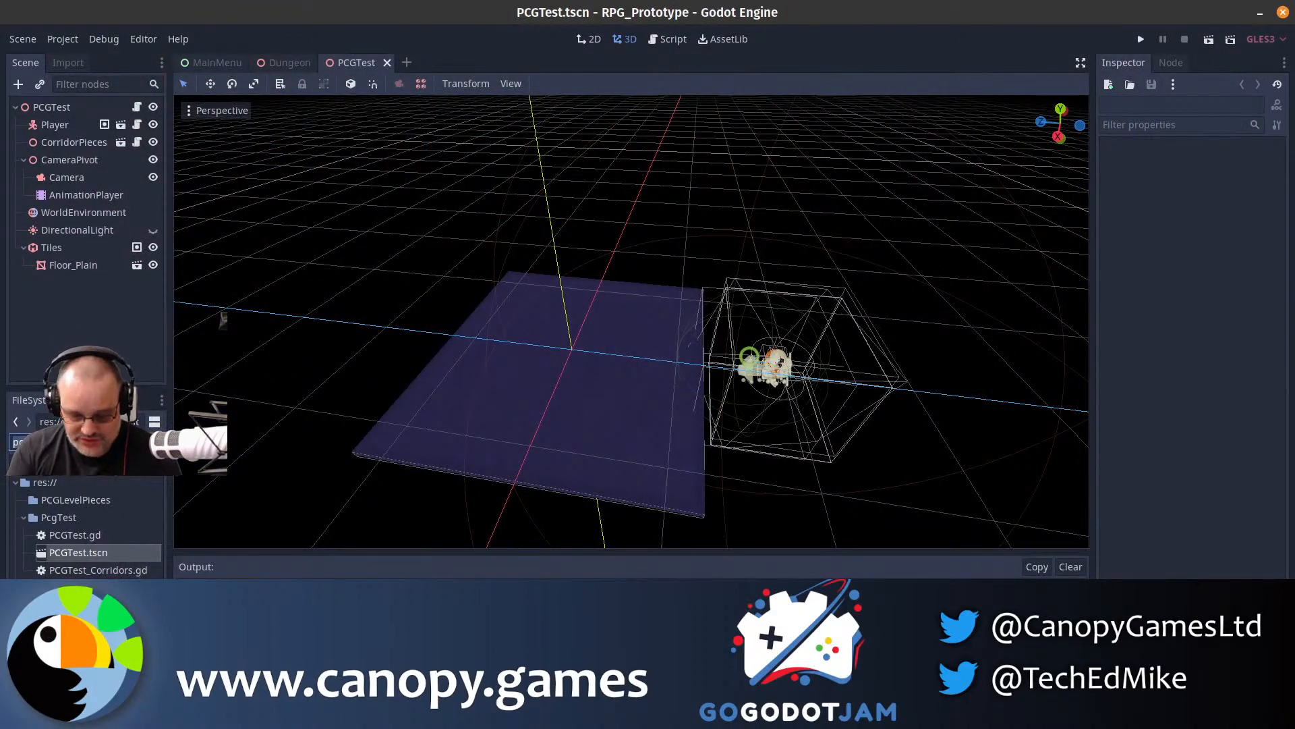
- Filter the project files for flo, open Floor_Pillars.tscn, and inspect its mesh root and StaticBody nodes
type("flo")
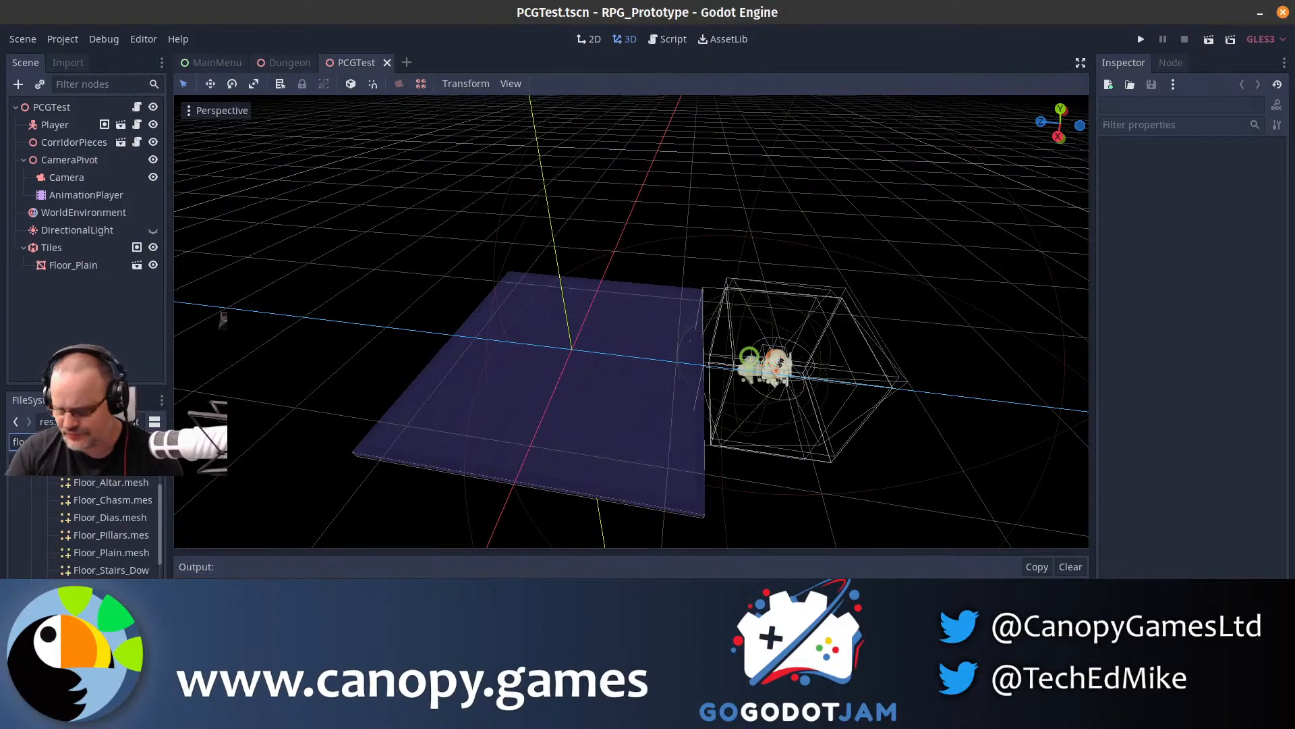
scroll(102, 526, "down", 3)
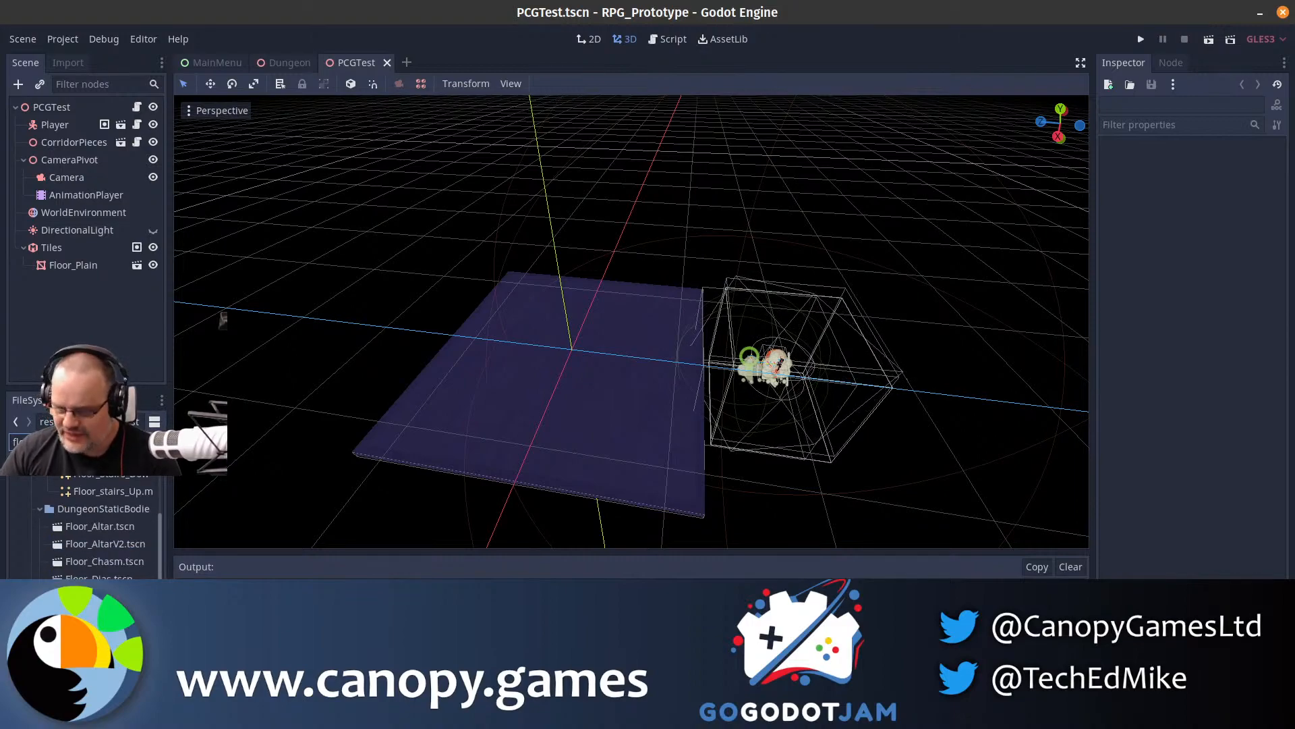
double_click(101, 604)
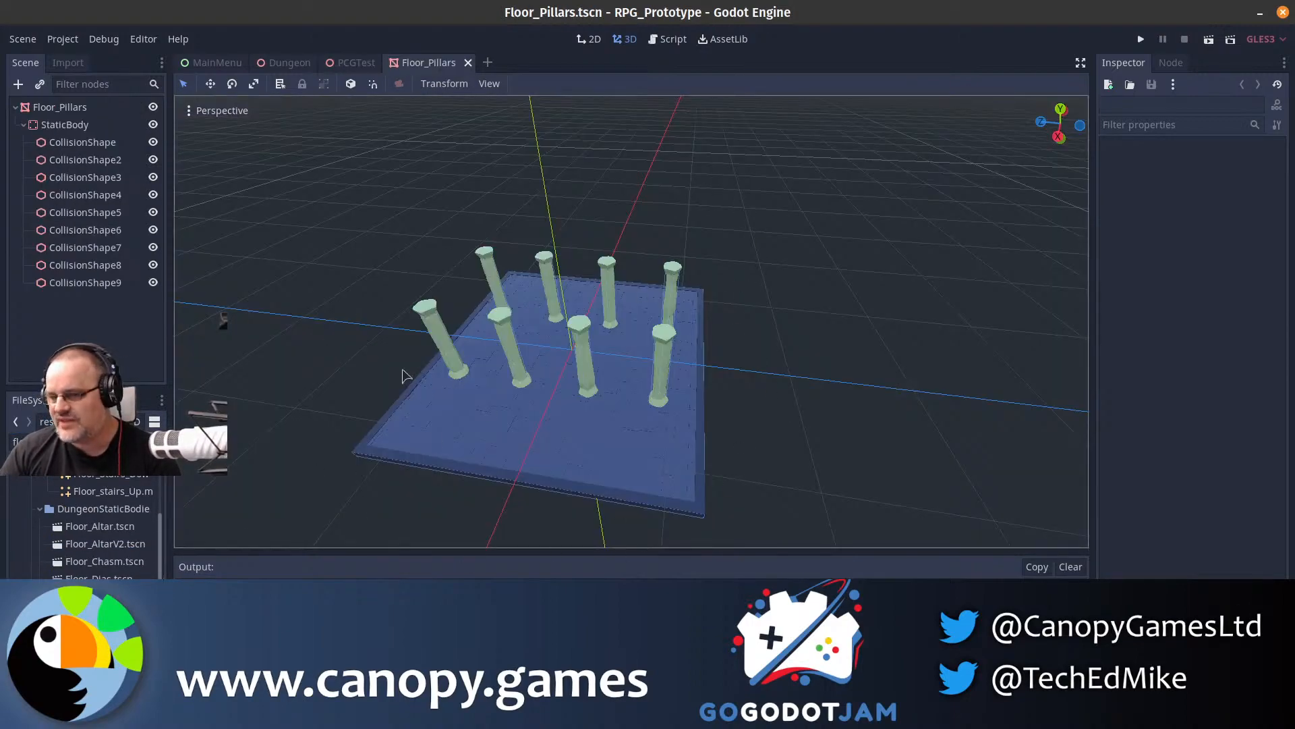
left_click(97, 112)
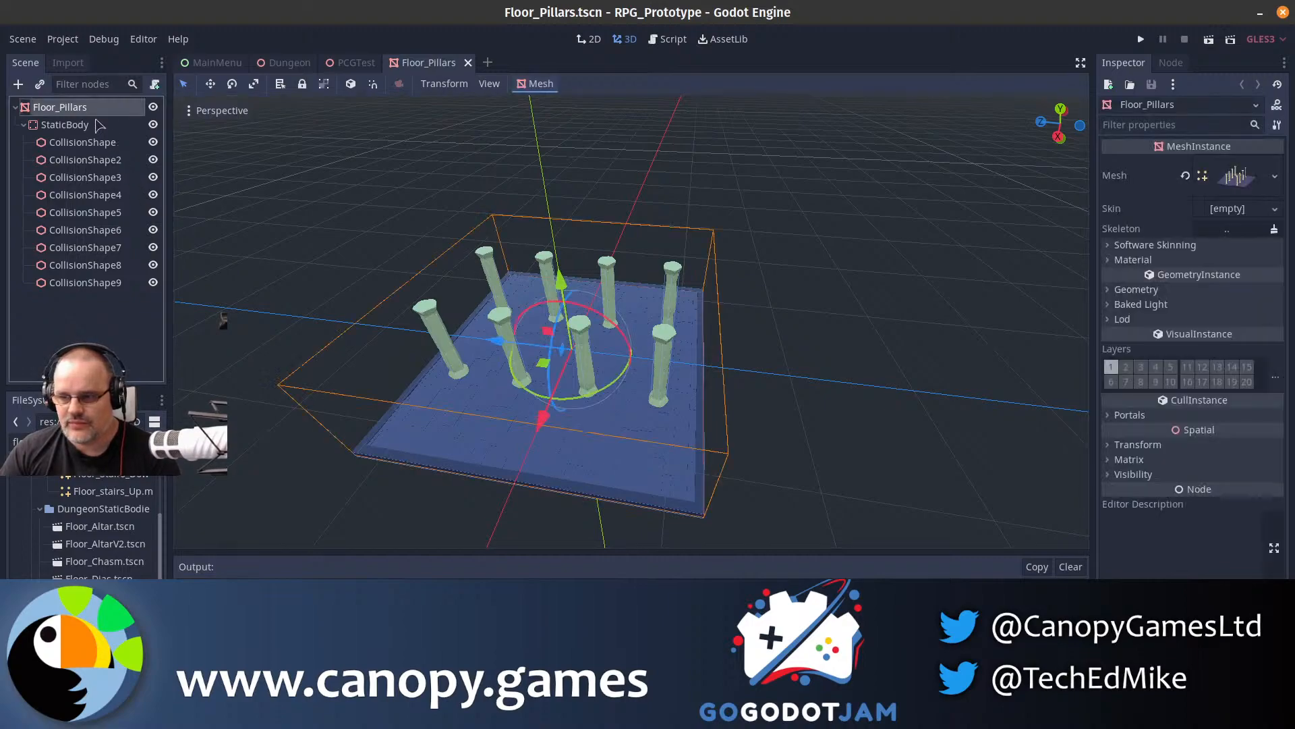
left_click(96, 125)
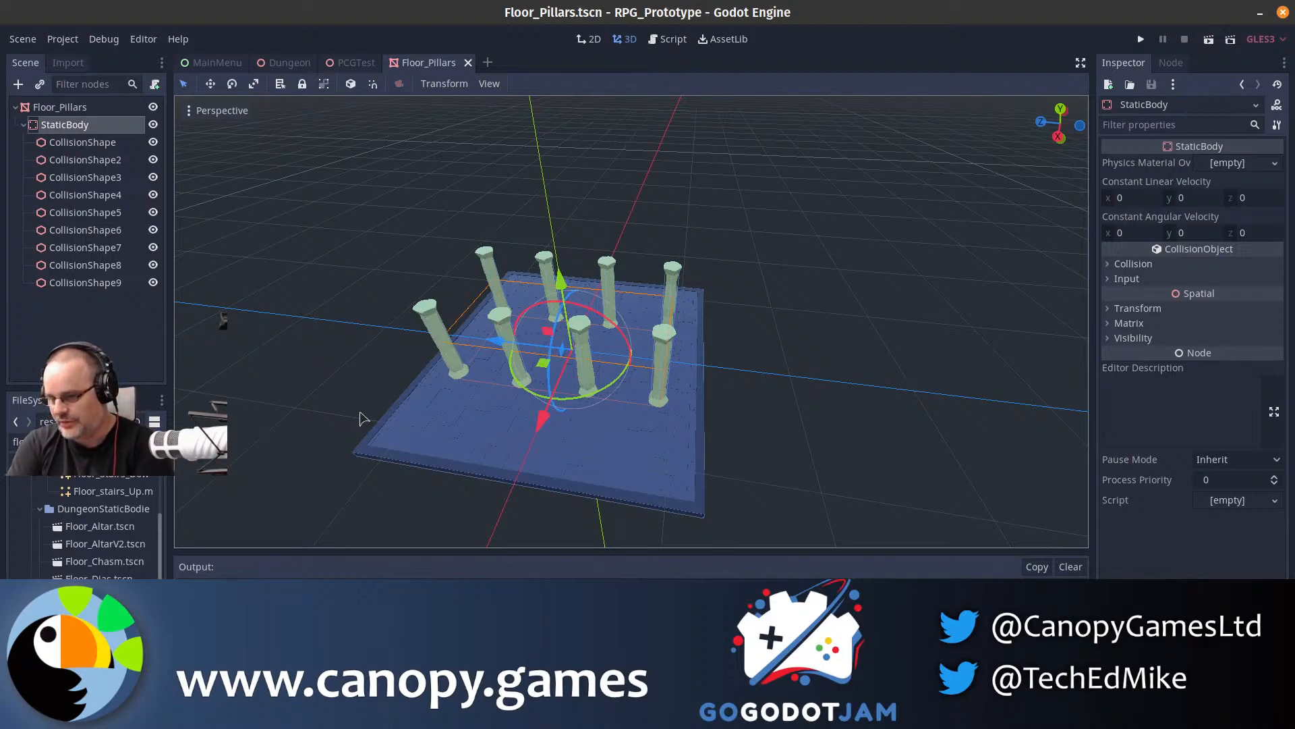
- Return to the PCGTest scene and inspect the Tiles RoomManager node
left_click(342, 66)
left_click(48, 247)
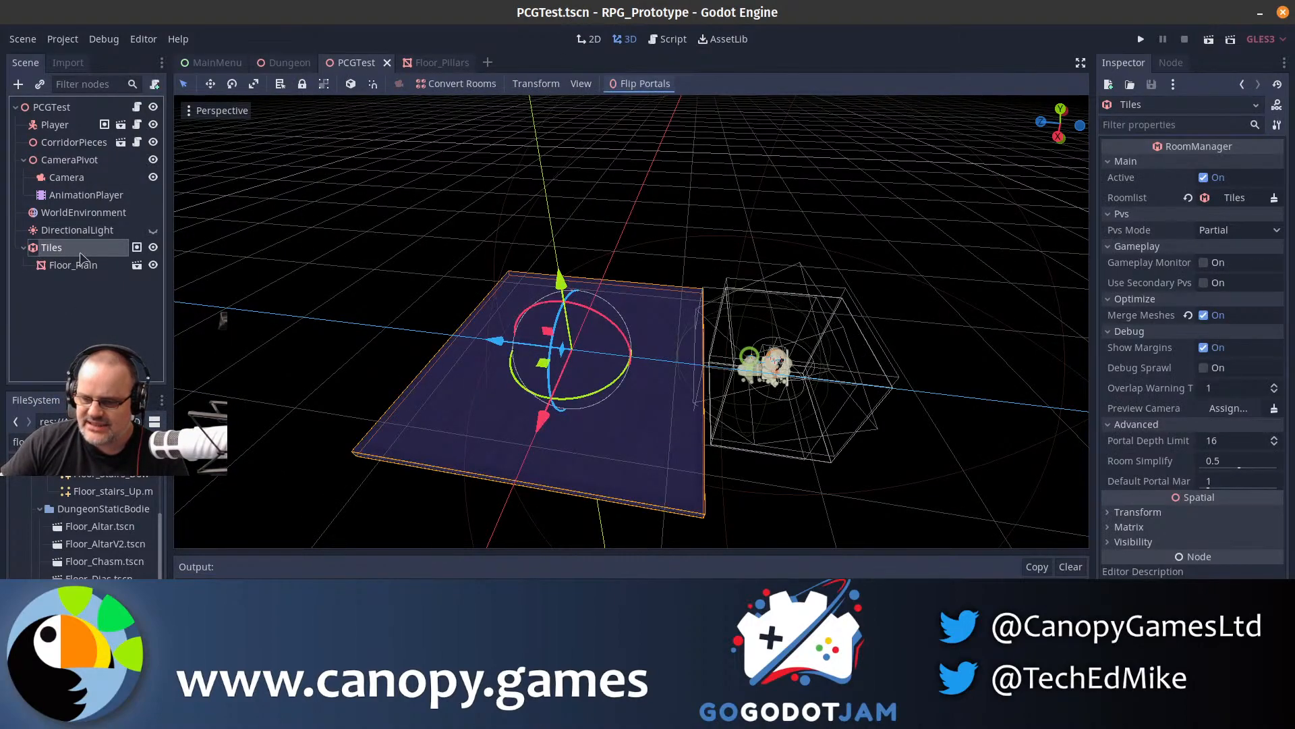
right_click(66, 253)
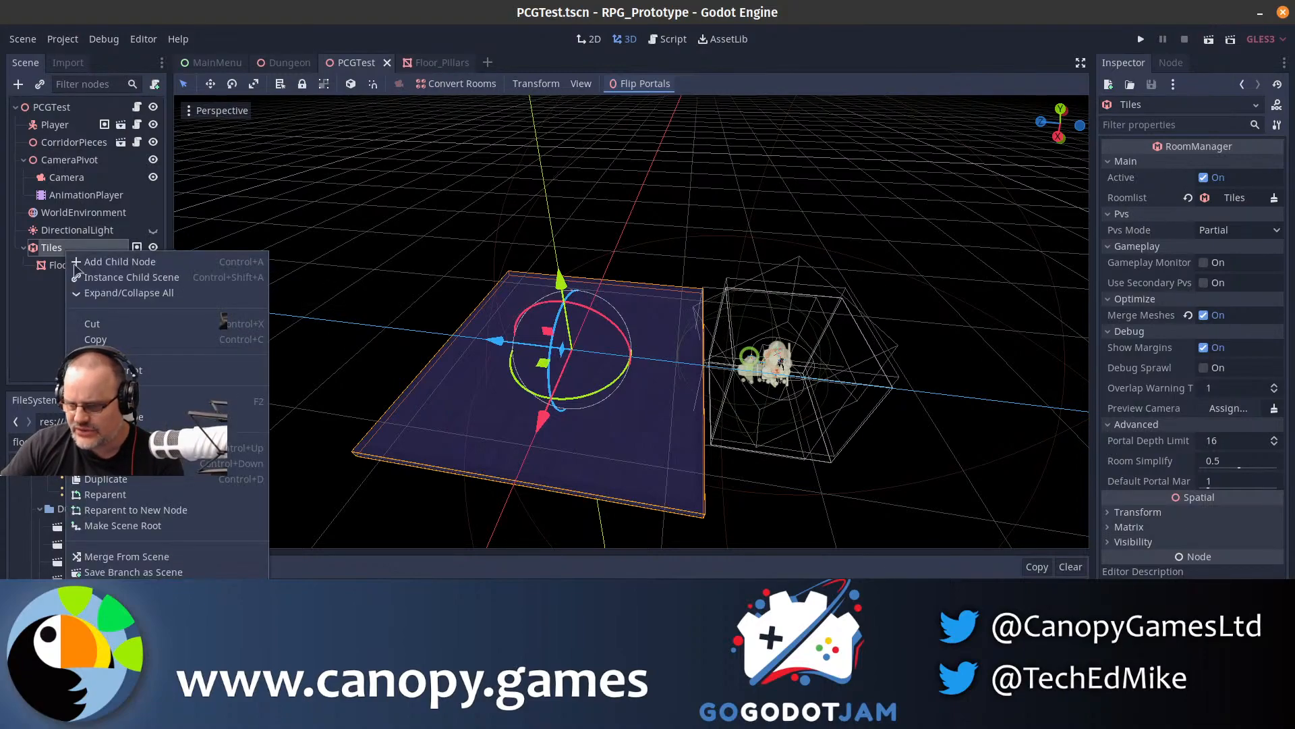
left_click(1002, 78)
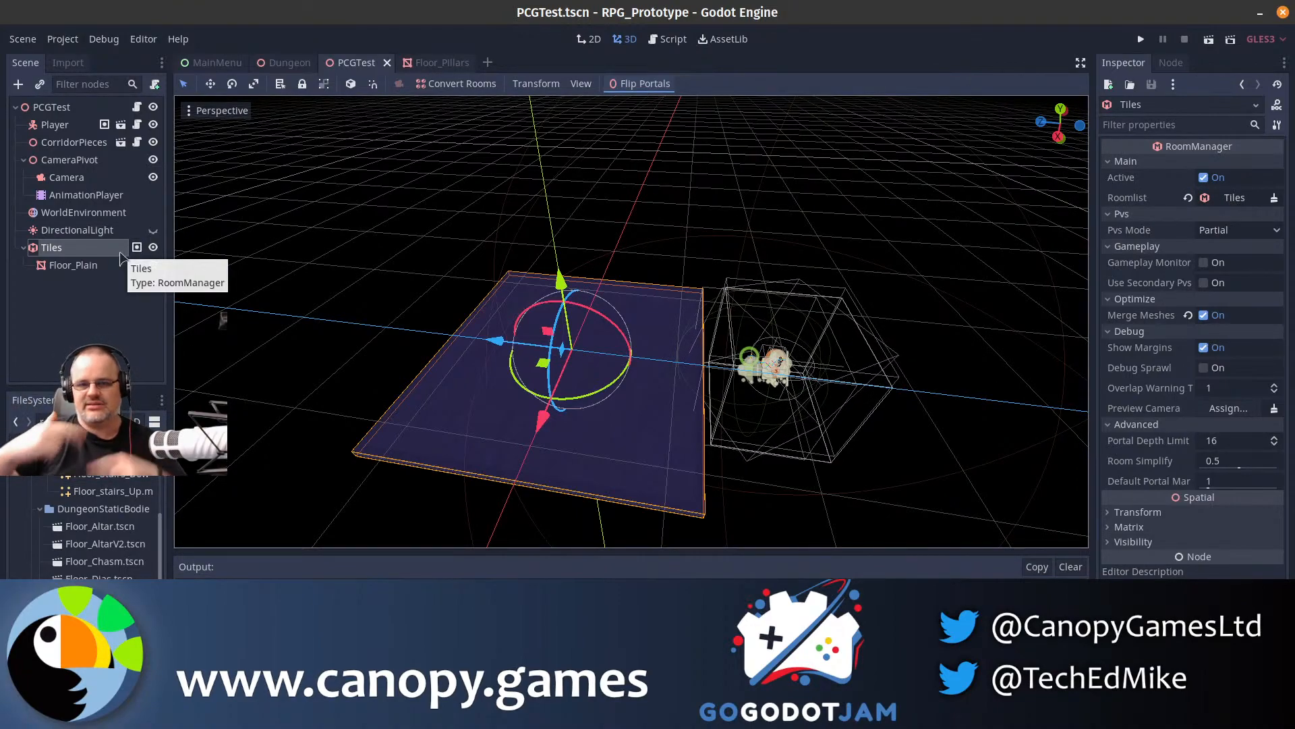
- Filter the project files for door_ and open the Wall_Doorway_2.tscn scene
double_click(81, 442)
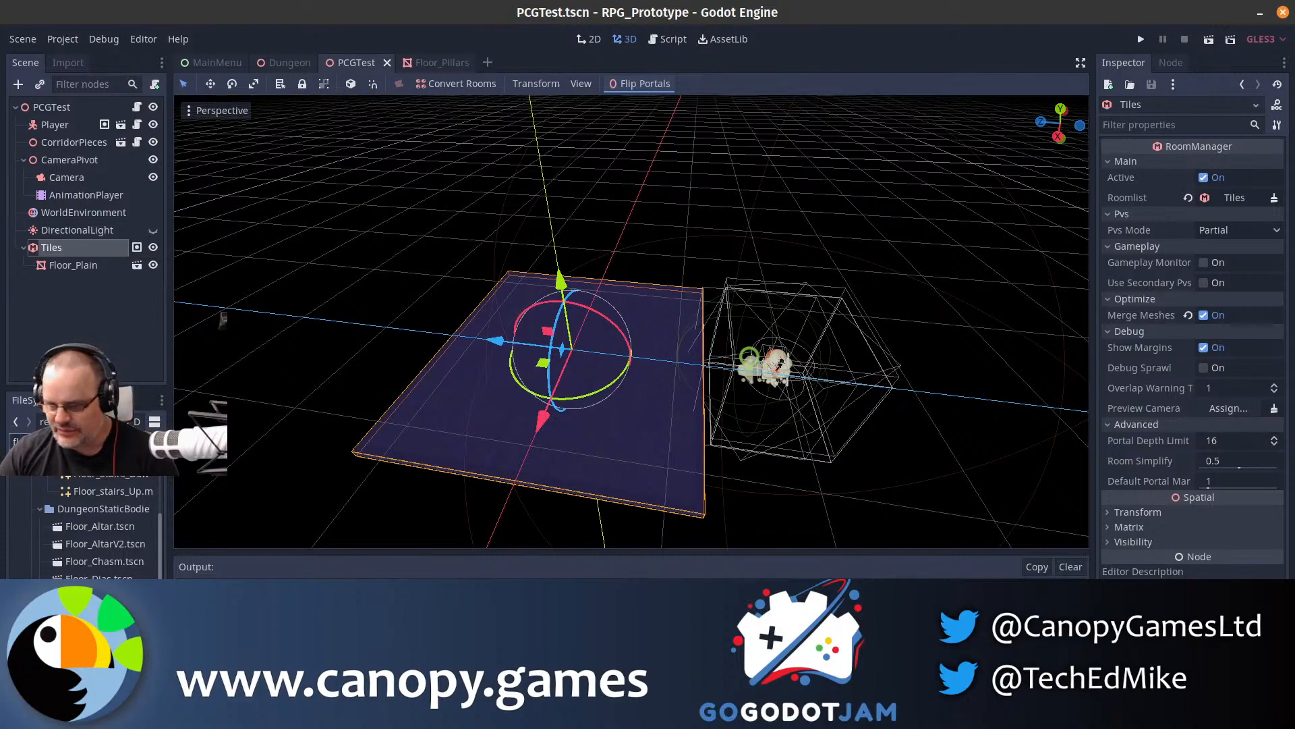
type("door")
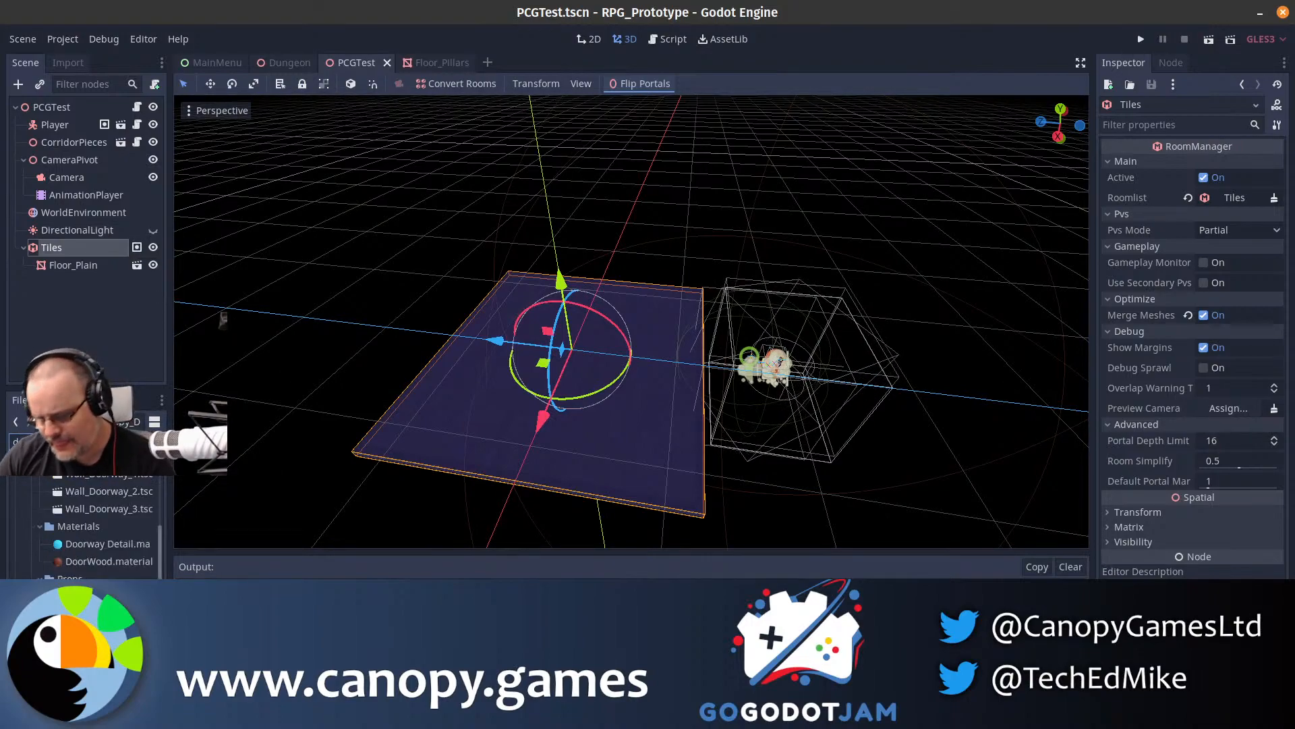
type("_")
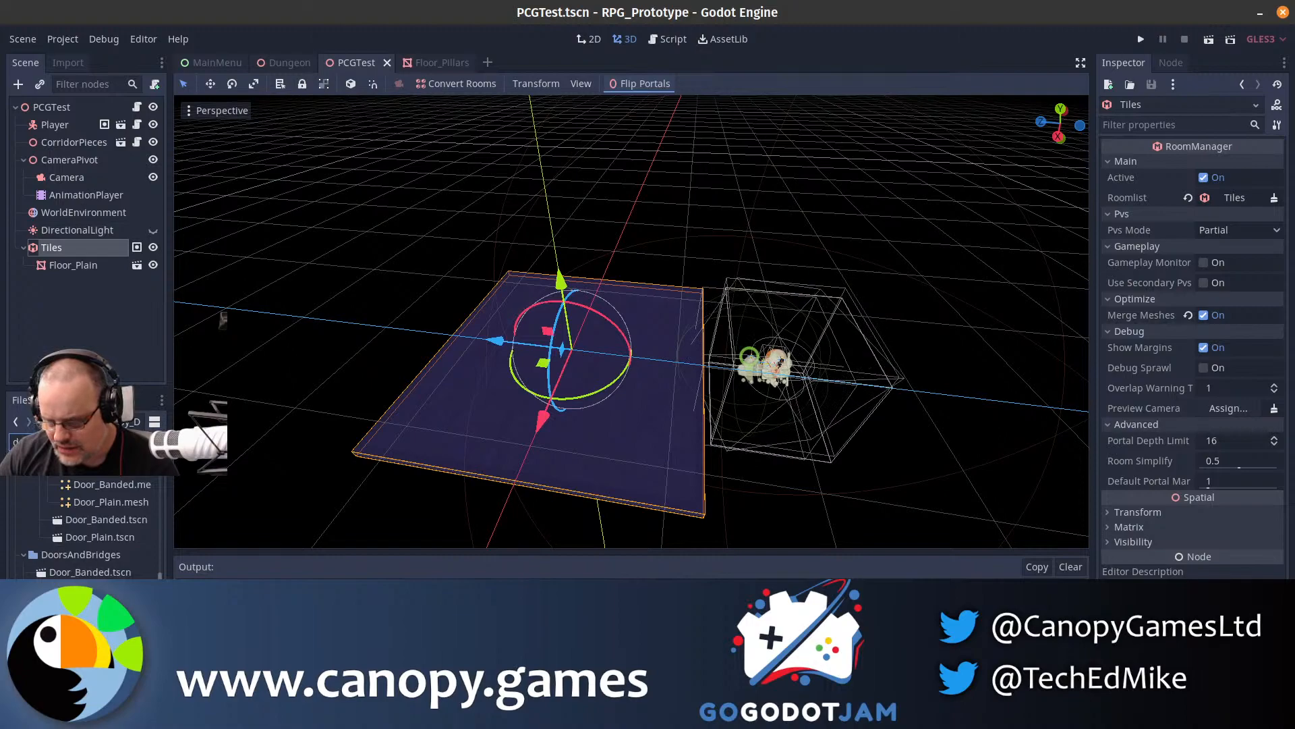
scroll(88, 526, "down", 3)
scroll(88, 526, "up", 6)
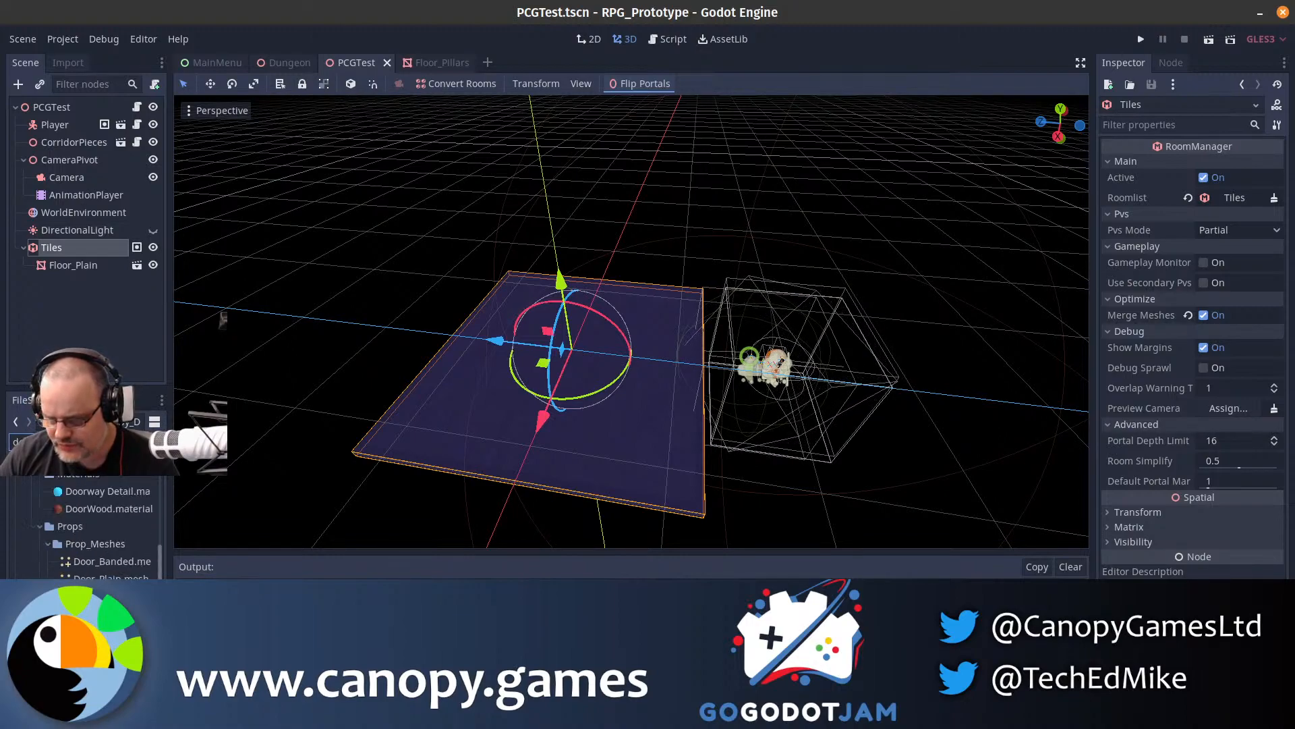
scroll(88, 526, "up", 3)
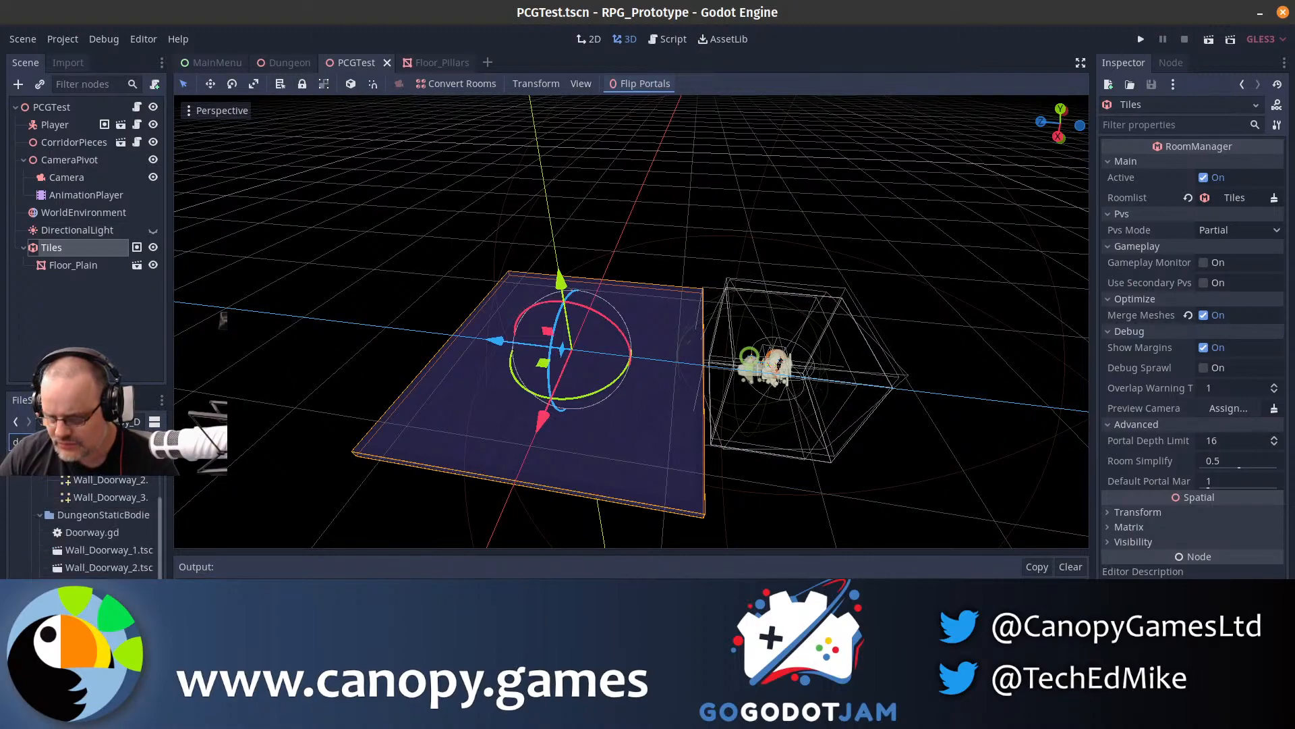
double_click(108, 567)
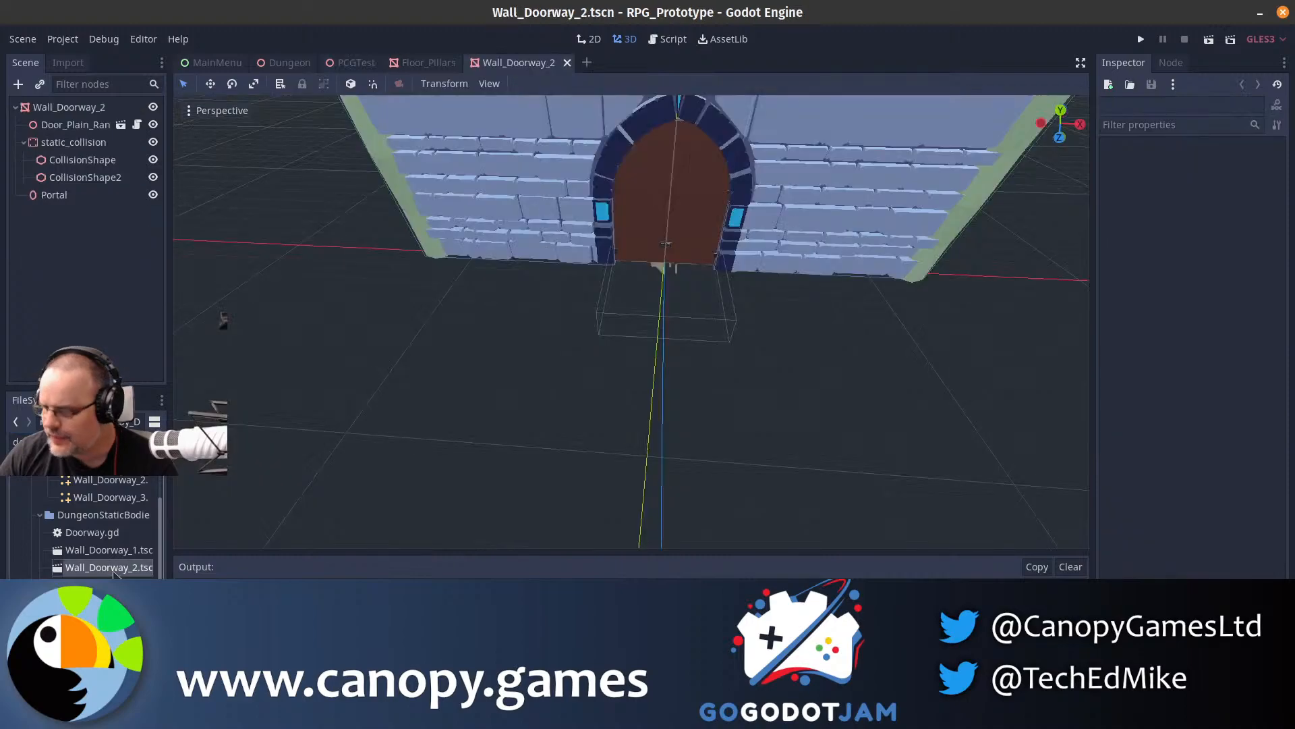
- Select the Portal node of the doorway and examine its outline around the arch from the front
left_click(57, 195)
key("w")
right_click_drag(576, 299, 576, 231)
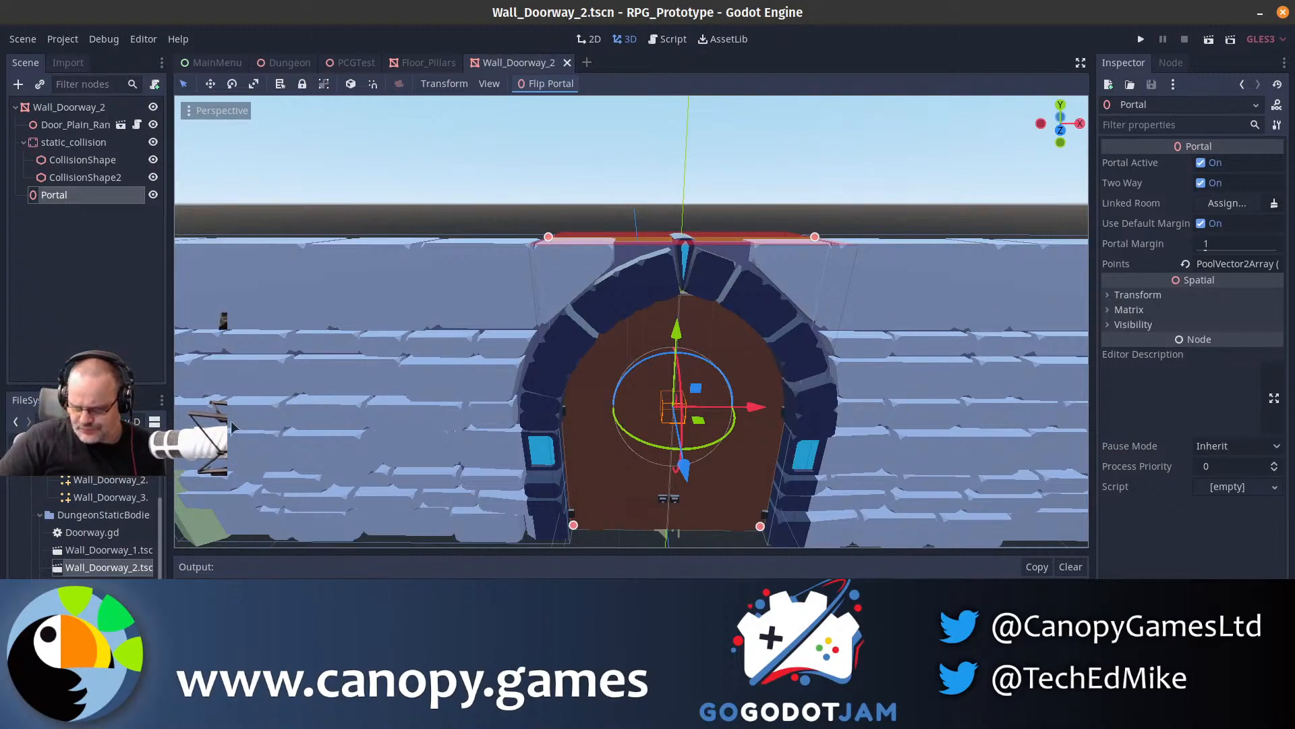
- Close the Wall_Doorway_2, Floor_Pillars and PCGTest scenes and view the coffin room in the Dungeon scene up close
middle_click(548, 68)
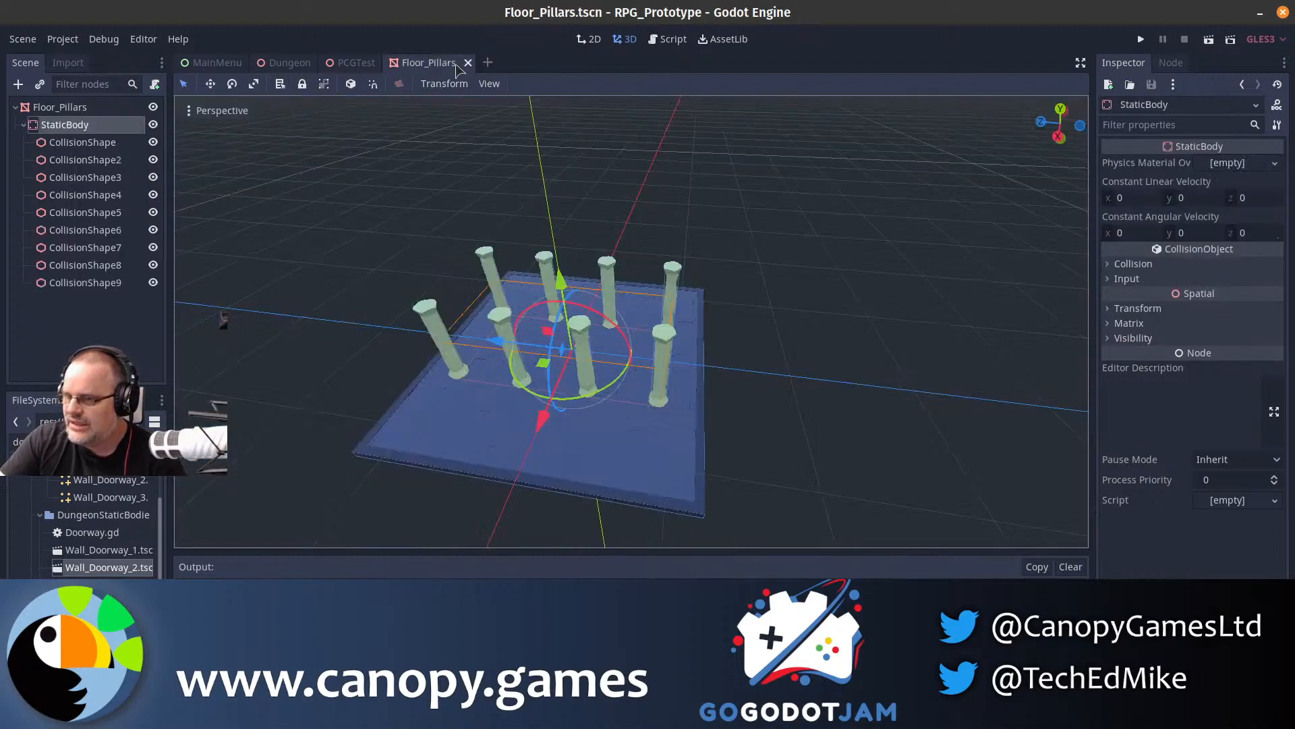
left_click(468, 62)
left_click(385, 62)
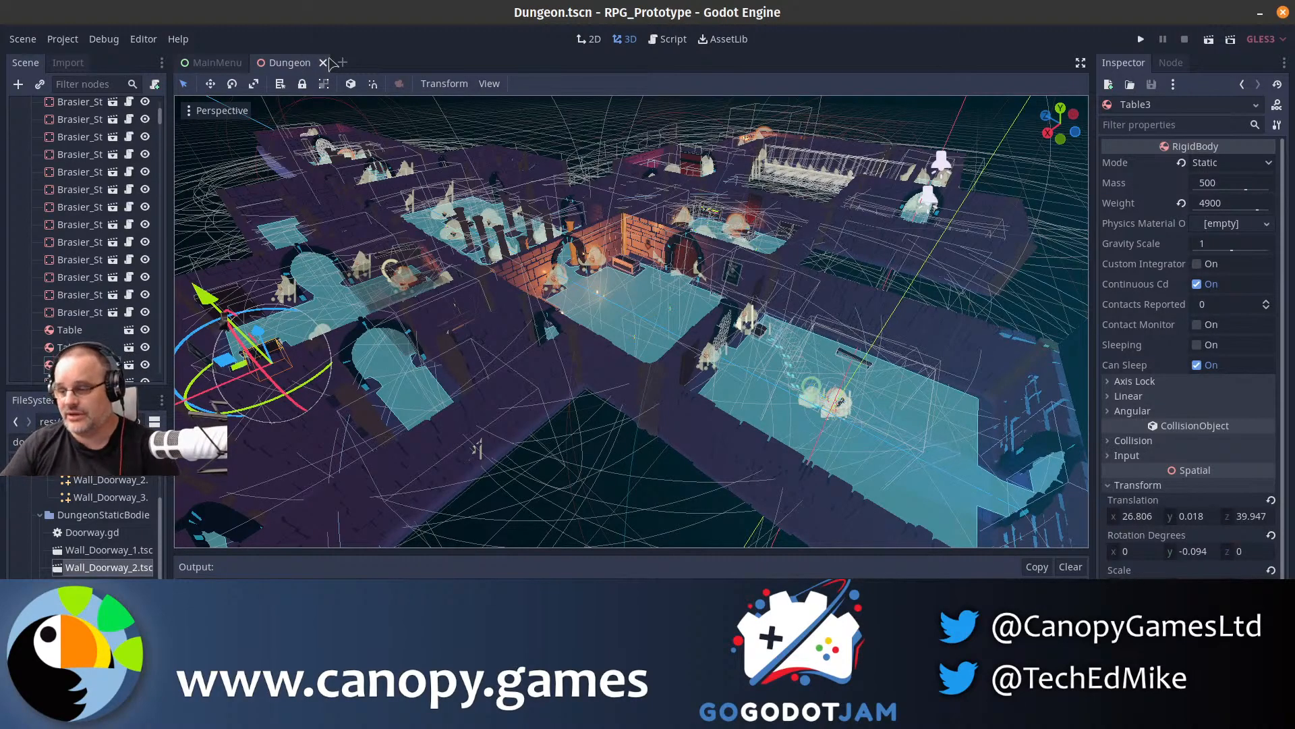
key("w")
right_click_drag(610, 223, 595, 229)
scroll(111, 344, "up", 5)
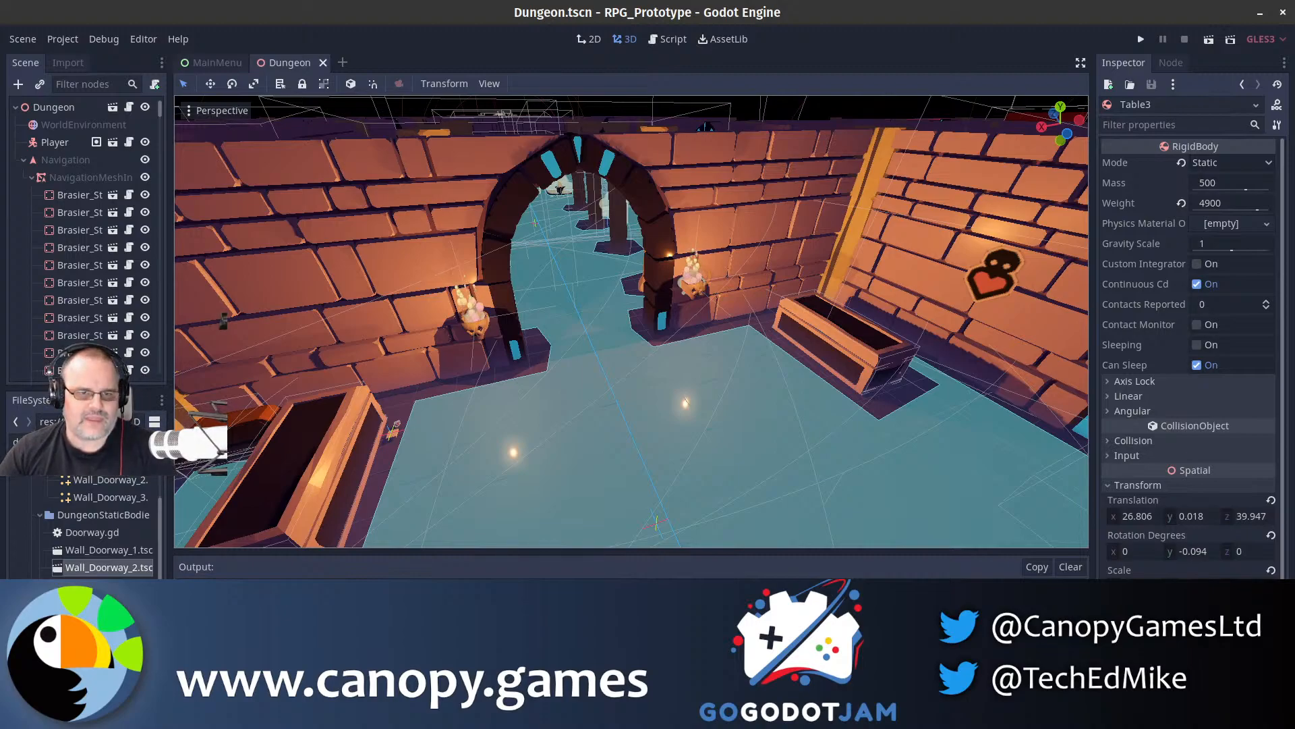
- Copy the Lospec500 palette's hex colour codes from its web page in the browser and update the color list in Godot
key("alt+Tab")
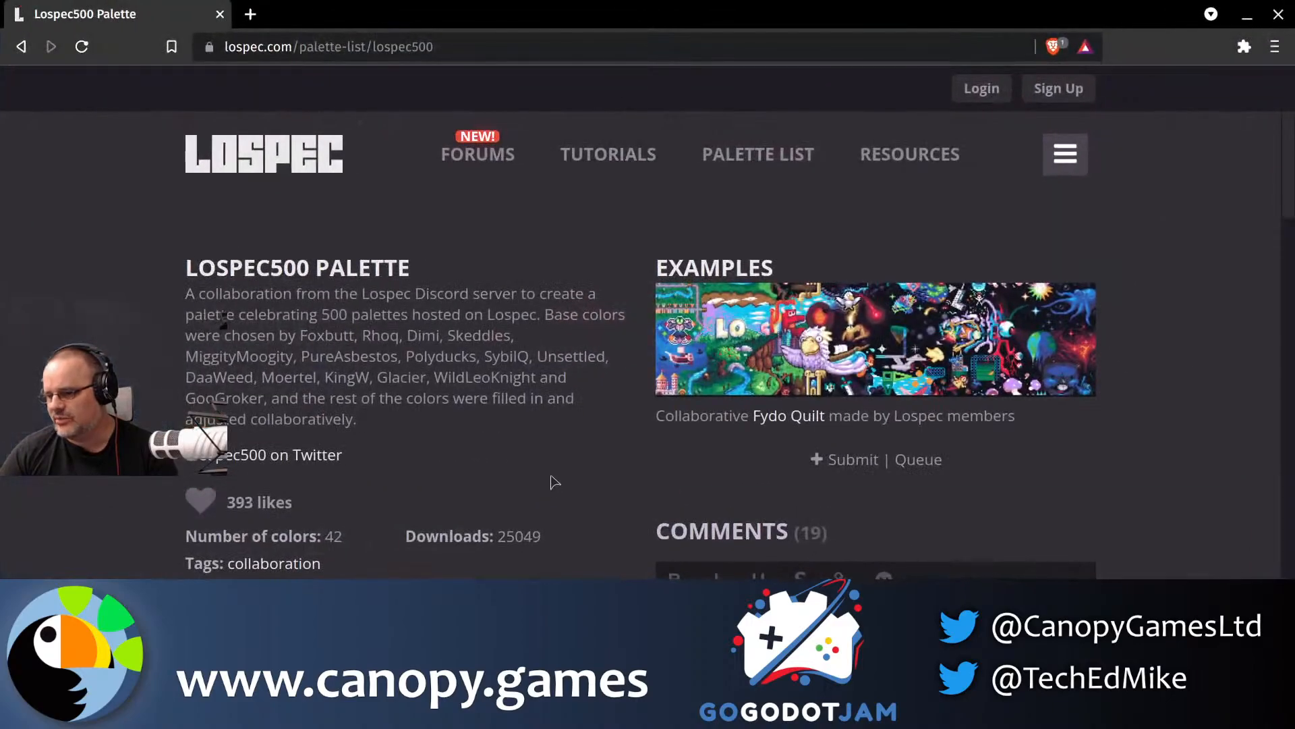
scroll(549, 479, "down", 3)
mouse_move(201, 401)
left_mouse_down()
mouse_move(582, 529)
mouse_move(607, 594)
mouse_move(567, 555)
mouse_move(202, 433)
mouse_move(197, 406)
left_mouse_up()
left_click(607, 594)
right_click(225, 408)
left_click(243, 422)
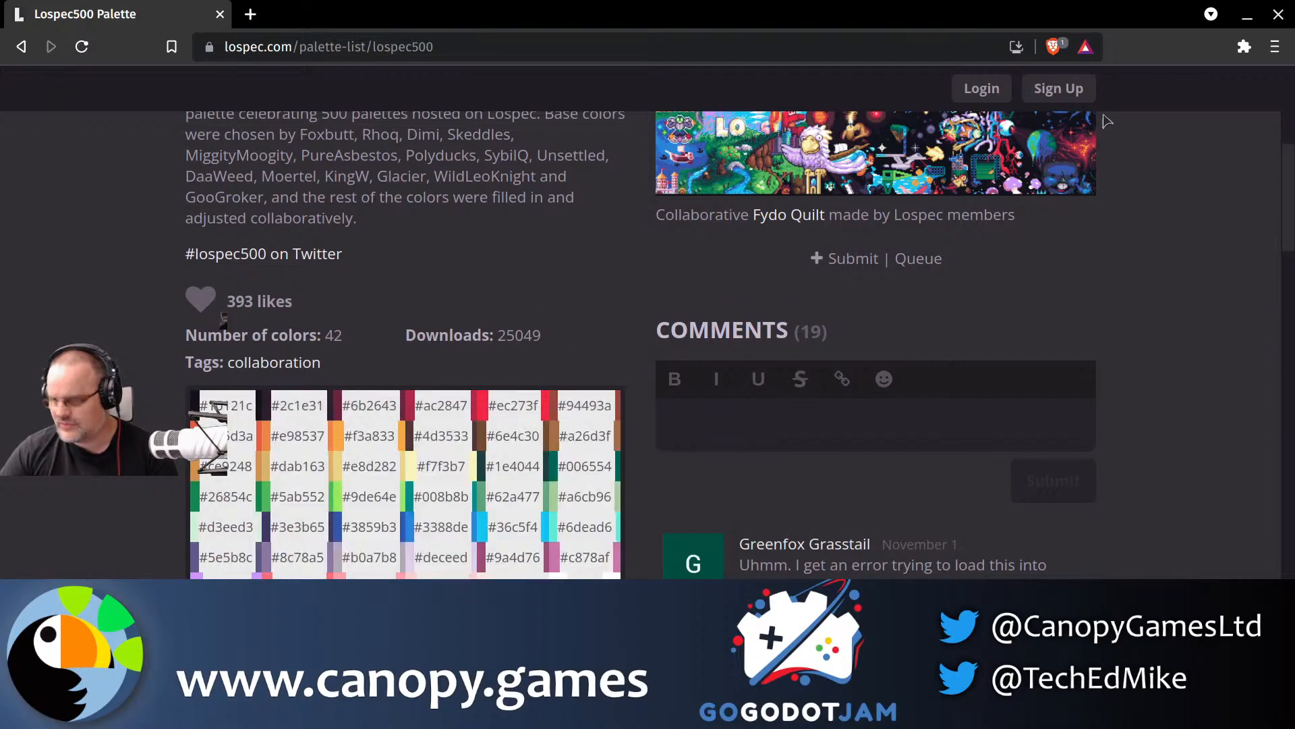
left_click(1247, 15)
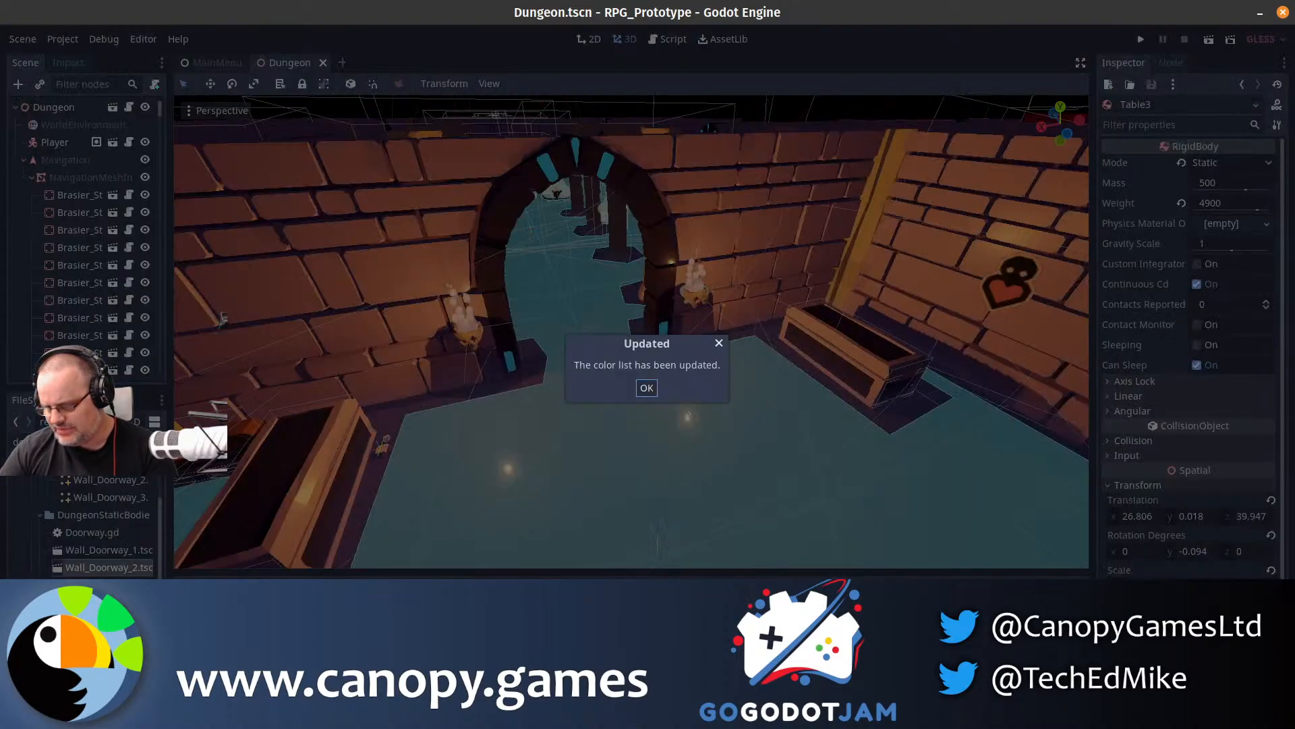
left_click(646, 389)
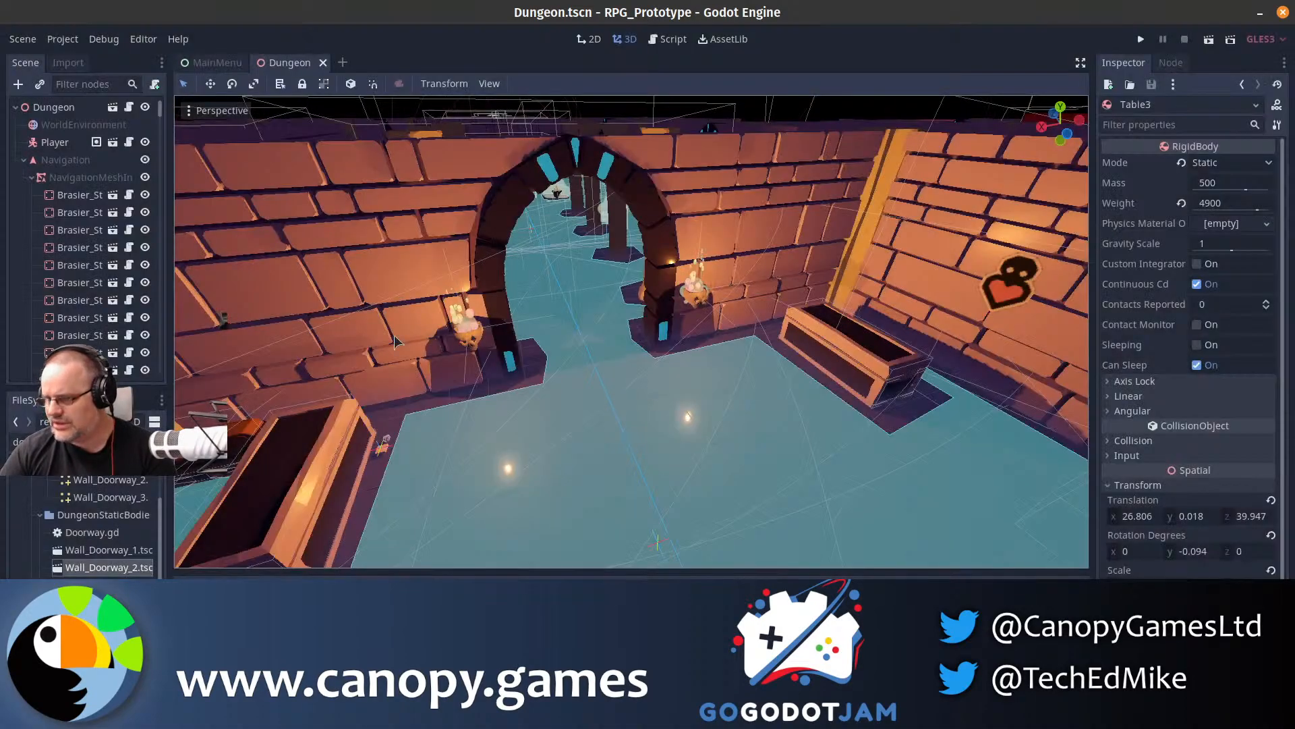
- Select the skull sconce beside the coffin room's archway and examine its lighting and the Bob Says sign
left_click(461, 333)
middle_click_drag(790, 317, 479, 496)
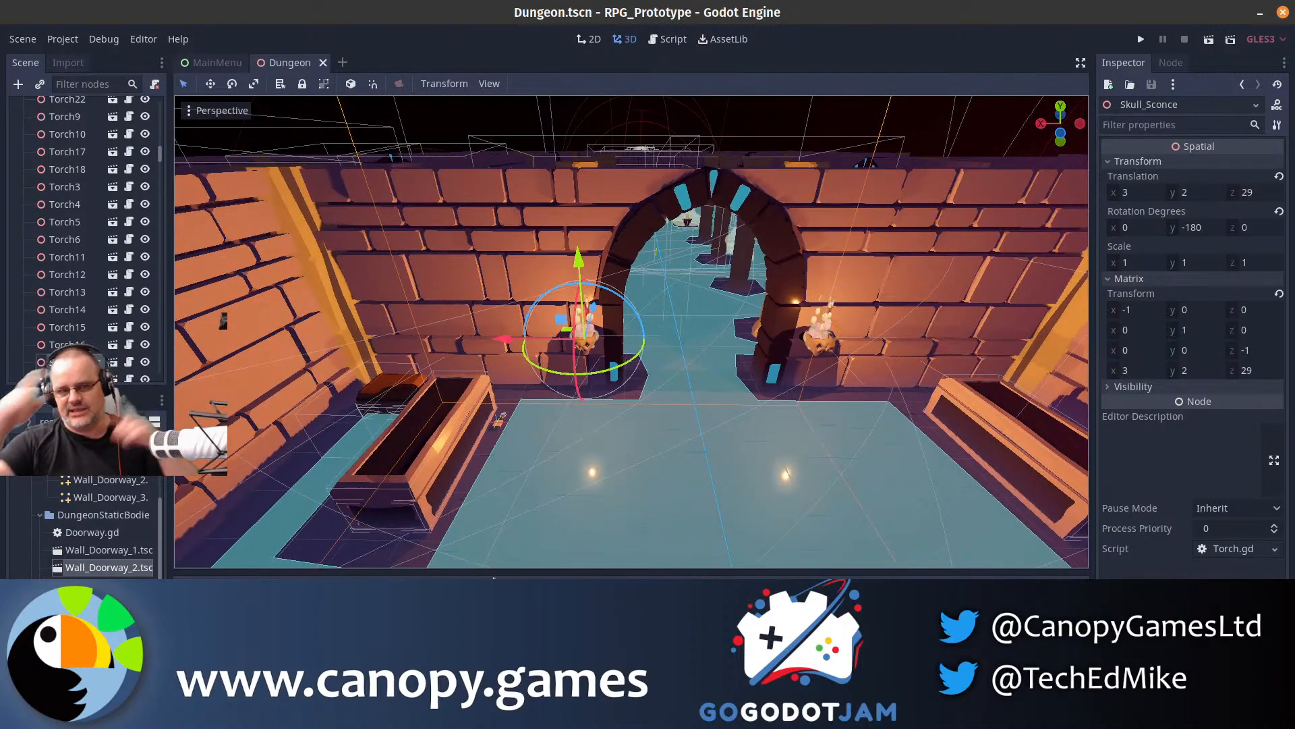
right_click_drag(672, 510, 787, 297)
key("w")
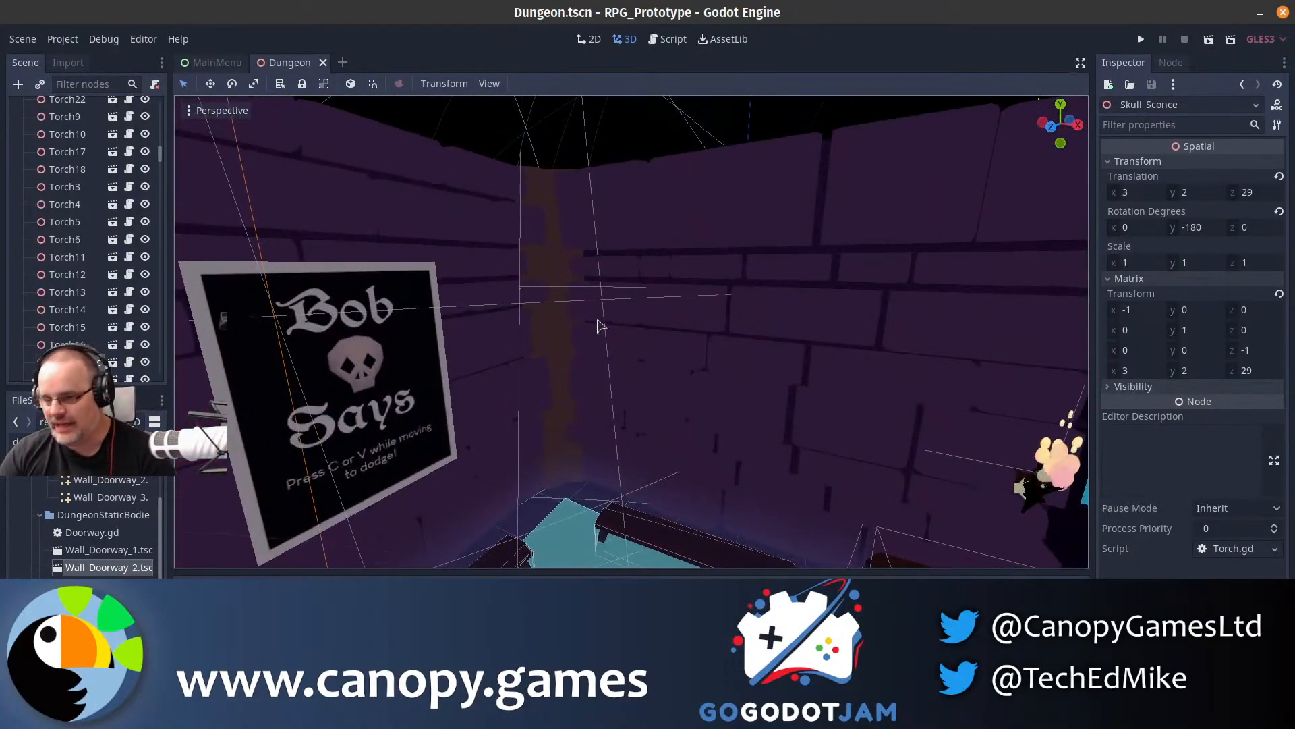
right_click_drag(677, 429, 934, 445)
key("w")
key("w")
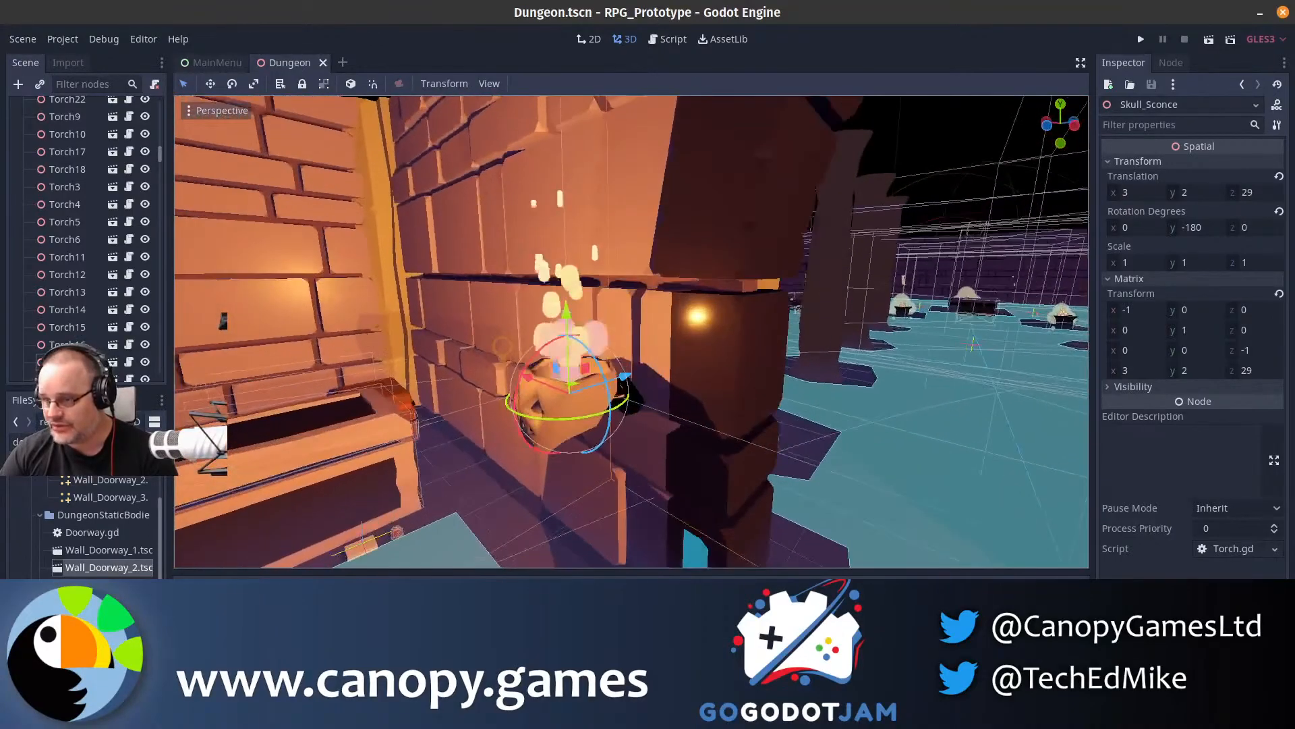
- Examine the dungeon's starting room with the player and gate, and compare it with the torch-lit coffin room
right_click_drag(615, 287, 647, 287)
key("w")
key("s")
right_click_drag(364, 324, 410, 340)
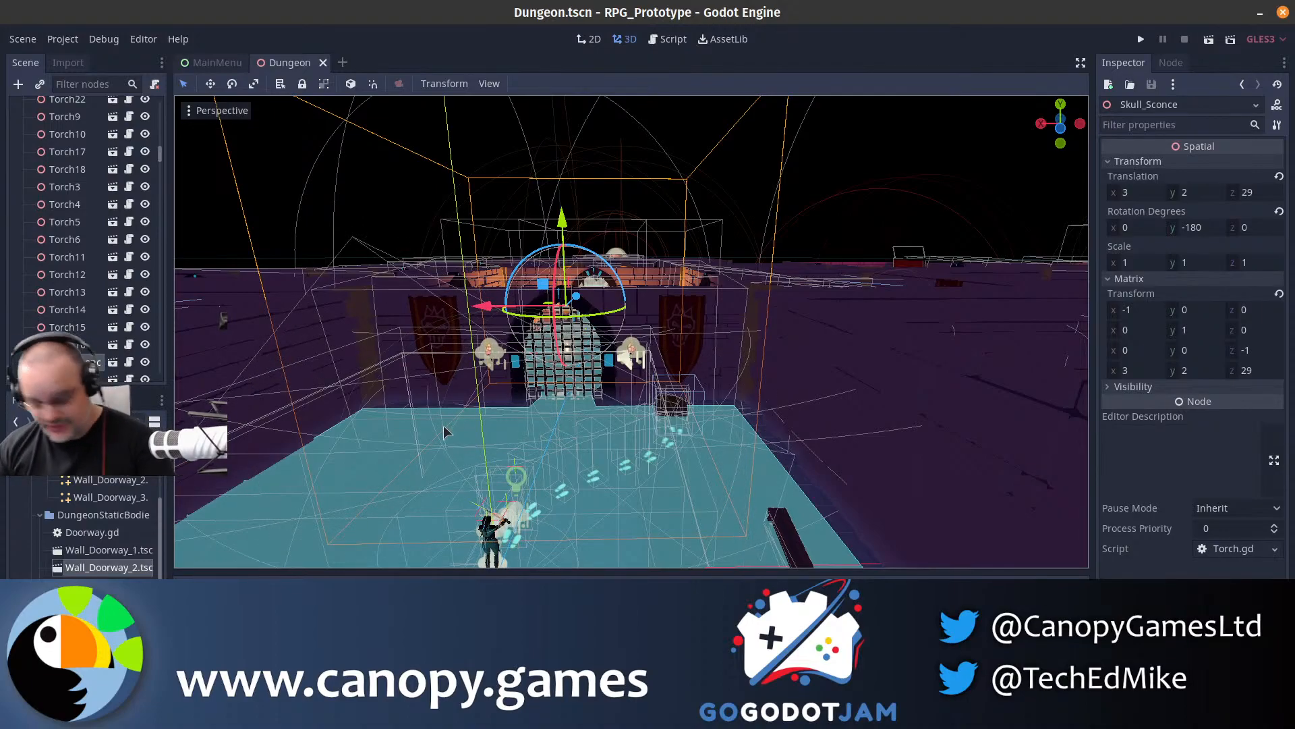
key("w")
right_click_drag(445, 430, 512, 316)
key("w")
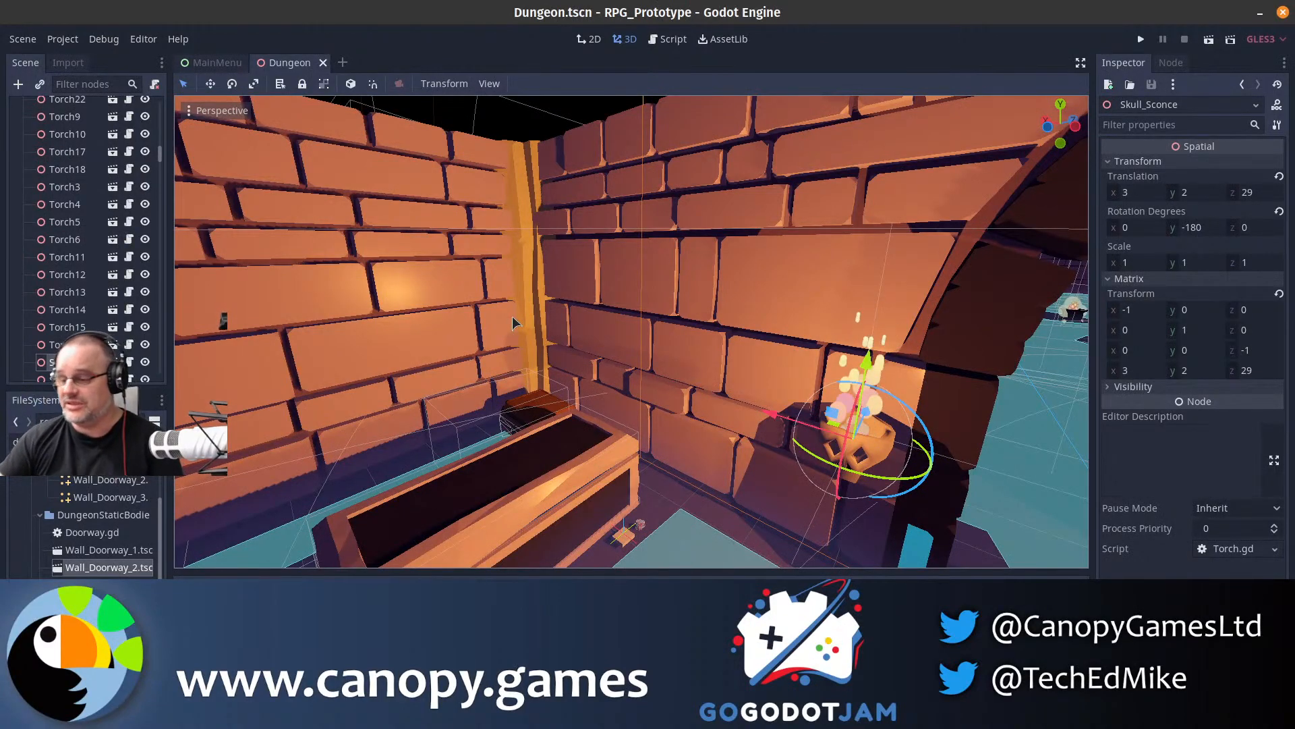
- Examine the chest in the coffin room's corner and the view through the dark archway towards the gate
right_click_drag(512, 316, 590, 371)
key("s")
key("w")
key("w")
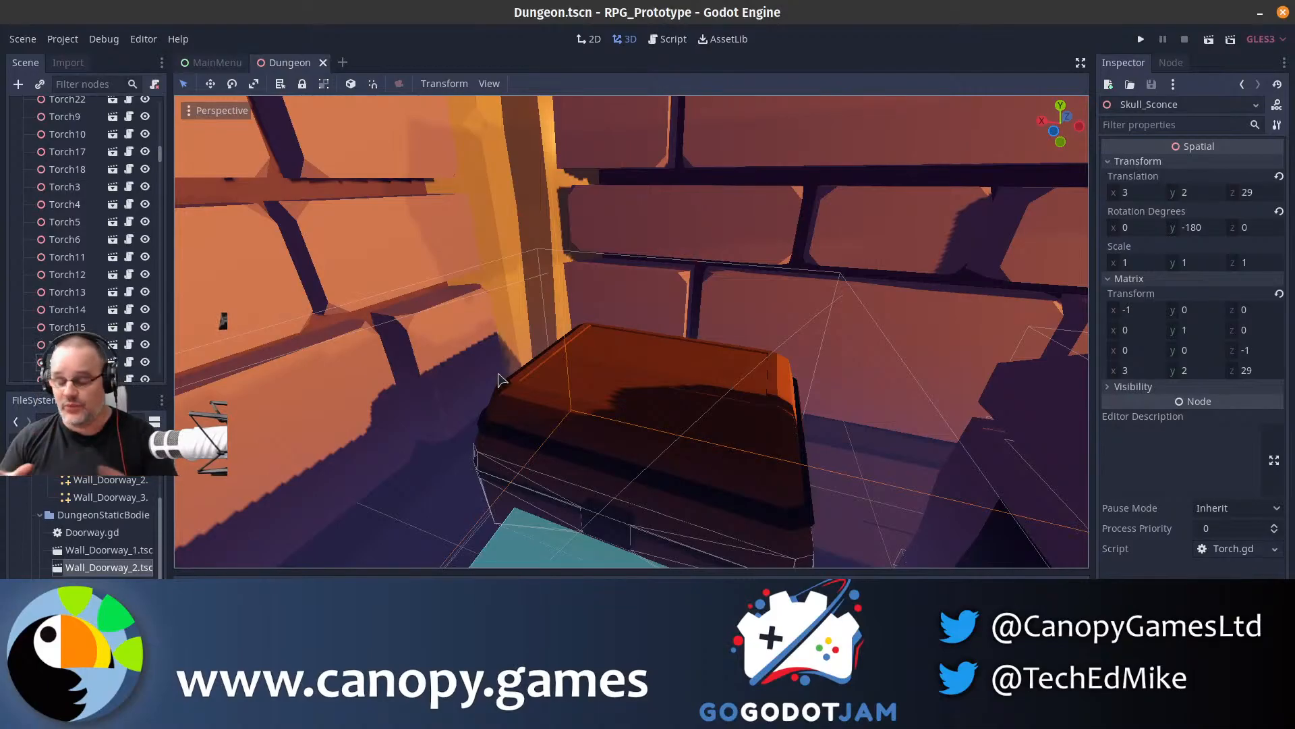
right_click_drag(378, 420, 199, 341)
key("w")
key("w")
key("w")
key("w")
key("q")
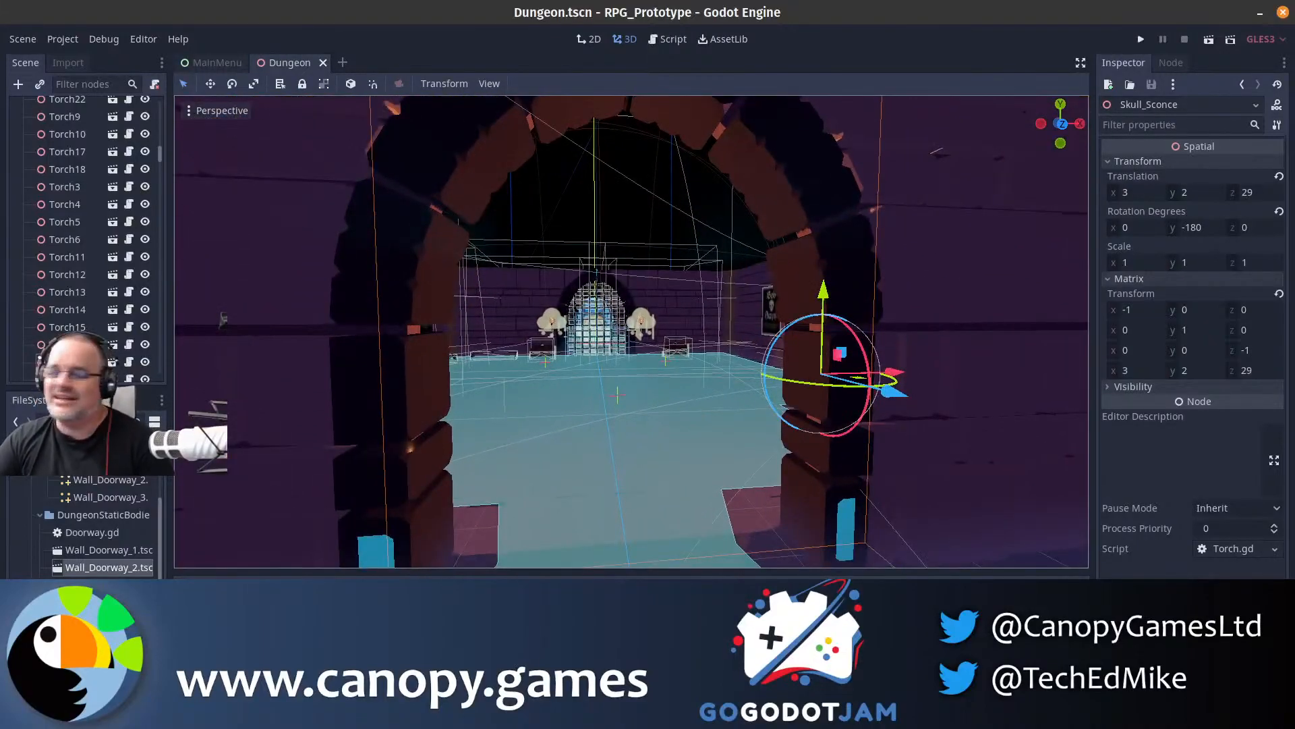
- Examine the skull-and-heart emblem on the coffin room's wall and view the whole room facing the archway
right_click_drag(631, 332, 630, 332)
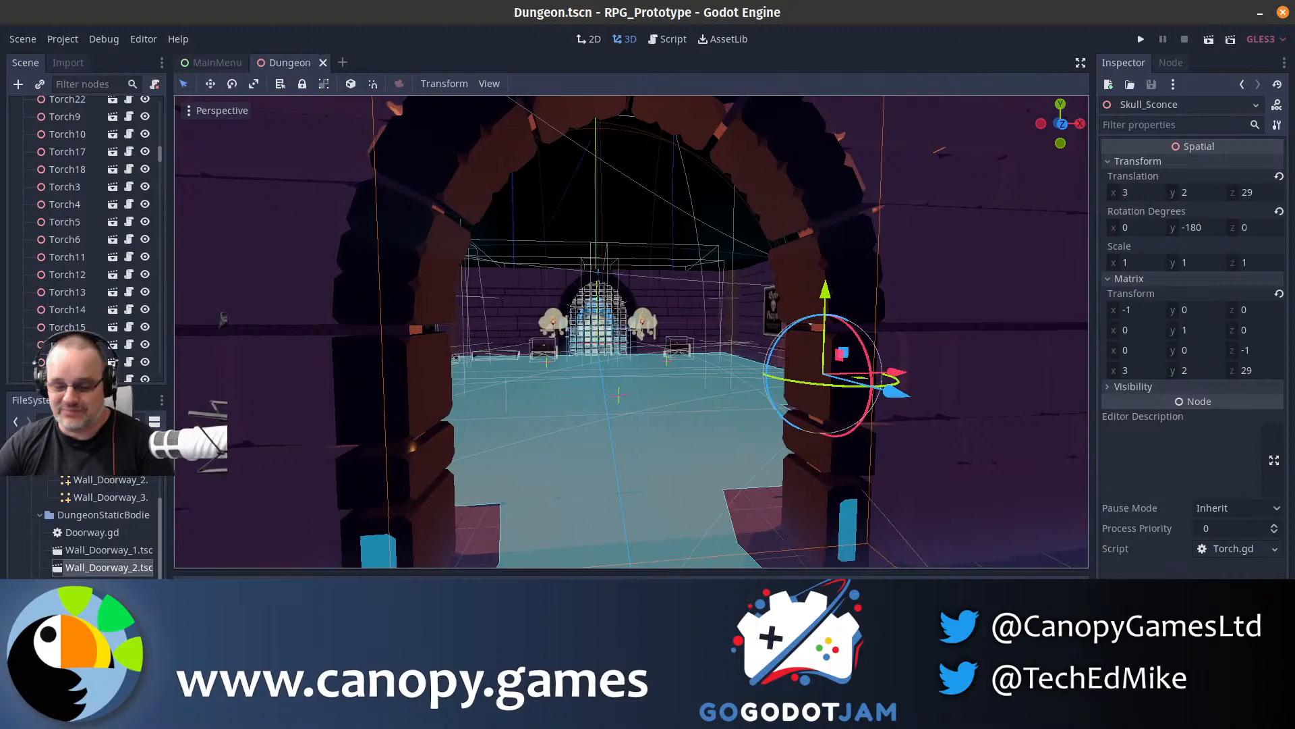
key("w")
right_click_drag(465, 398, 339, 398)
key("f")
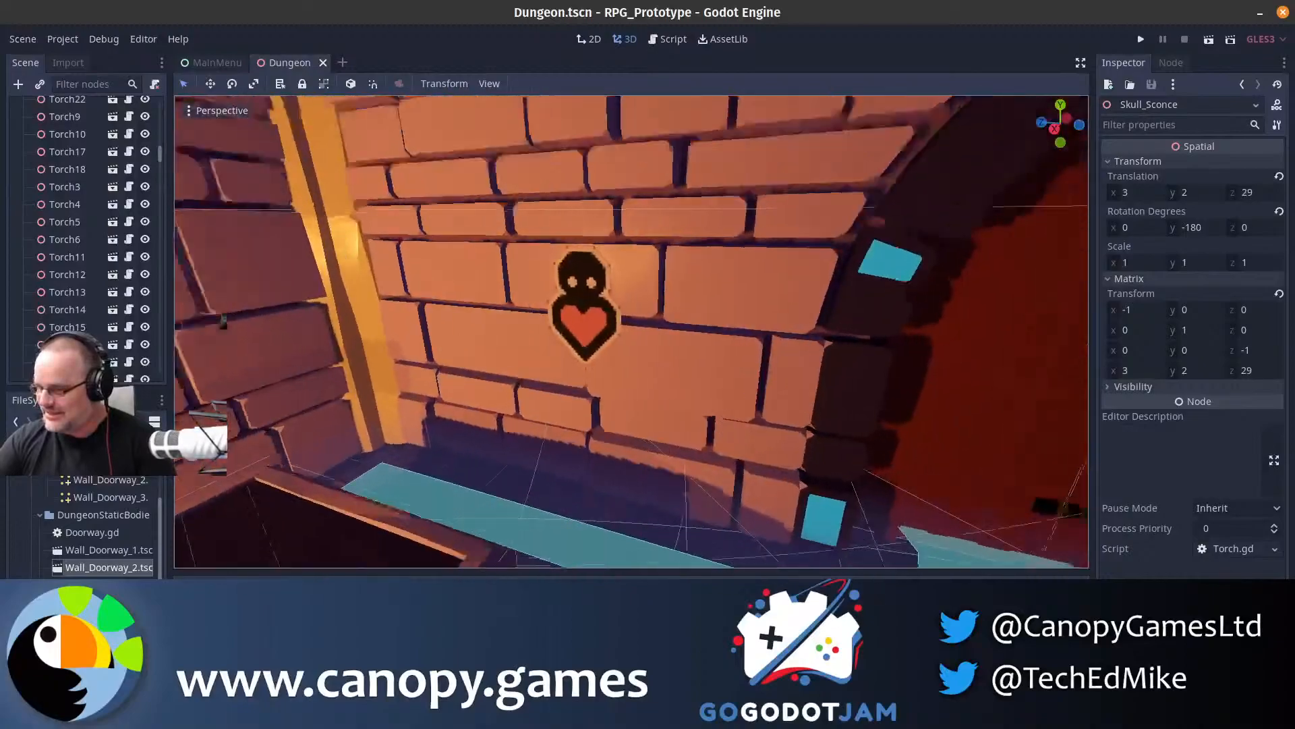
key("w")
right_click_drag(465, 398, 357, 398)
key("s")
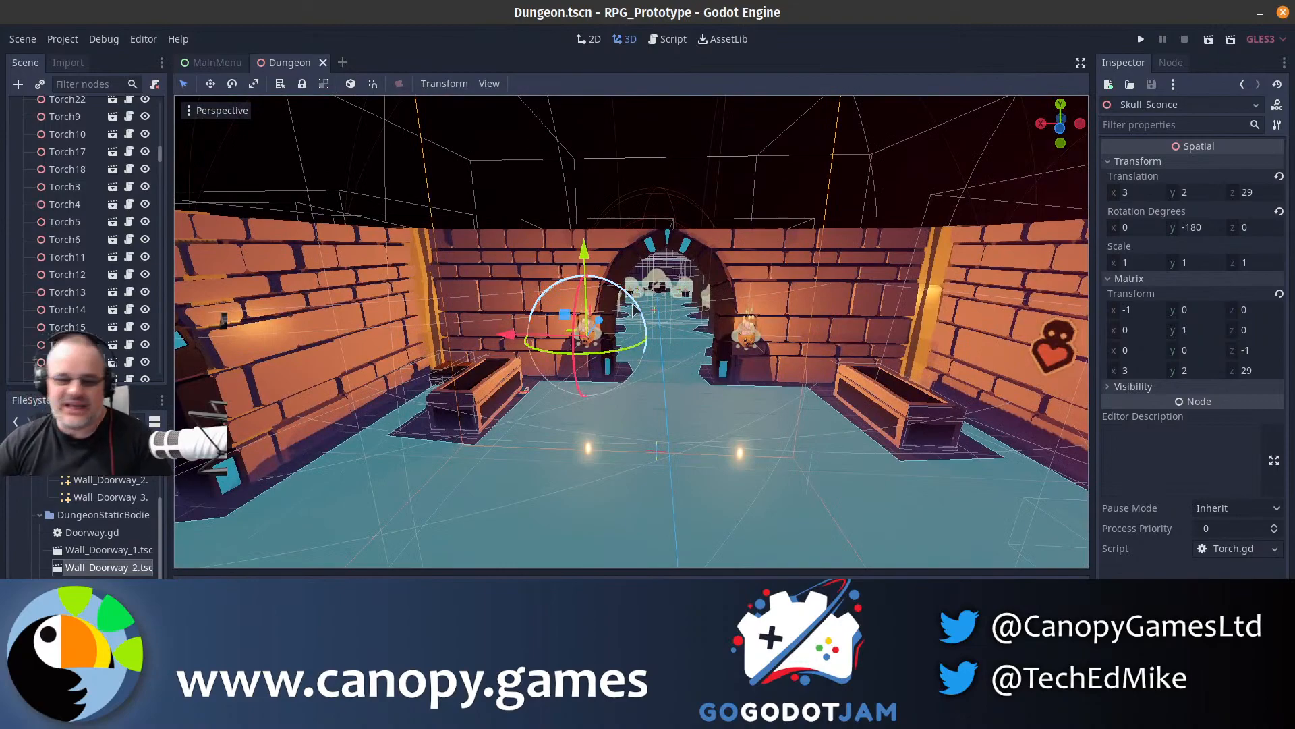